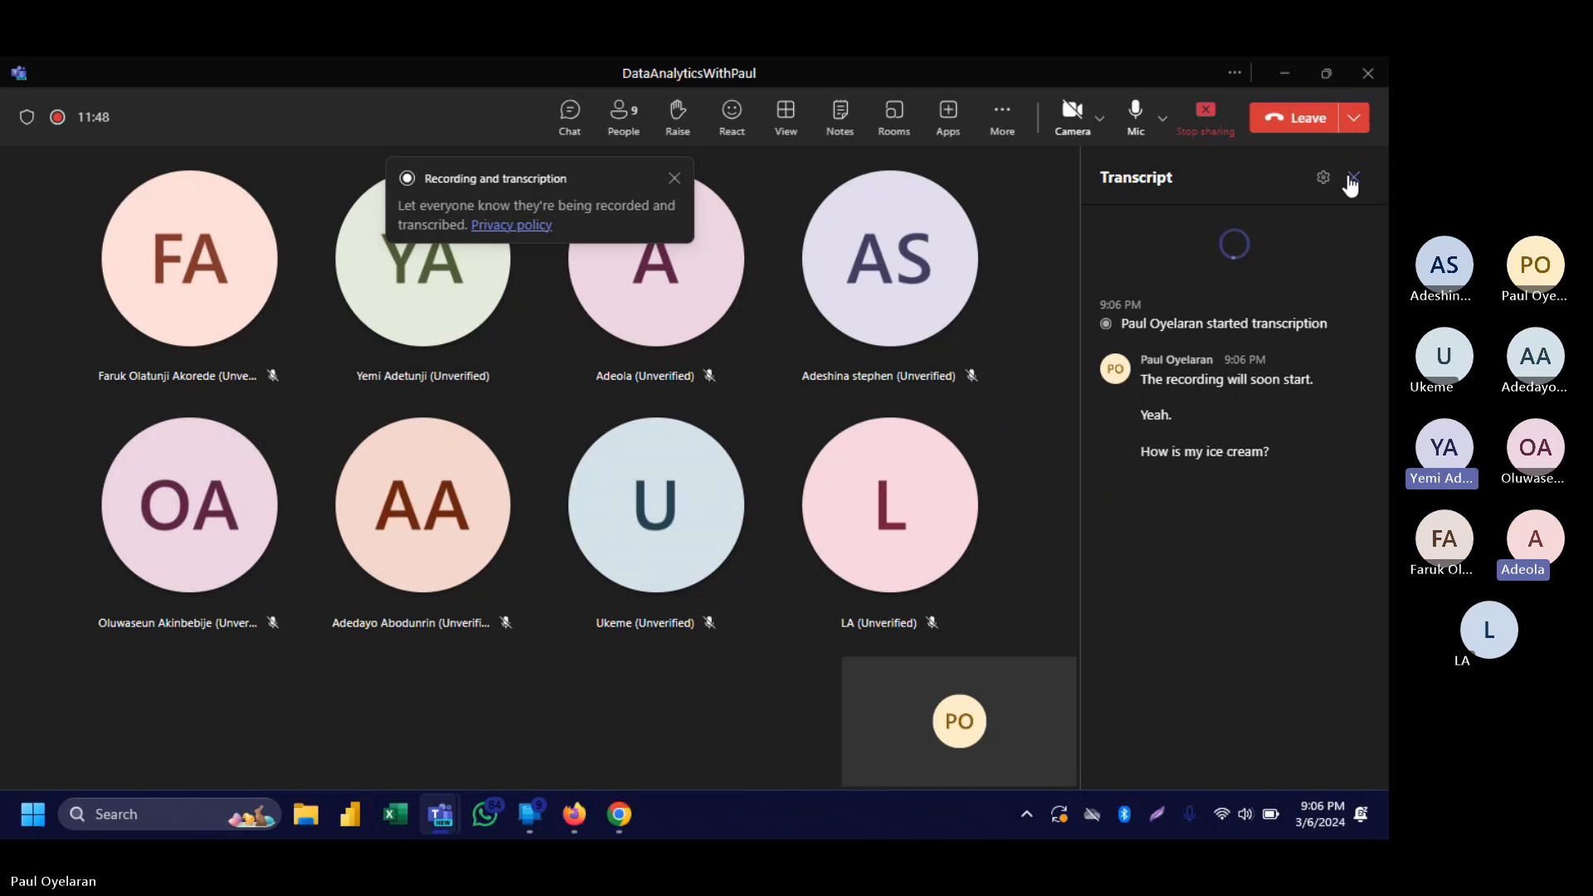
Close the meeting's transcript pane and launch Power BI Desktop.
left_click(1353, 179)
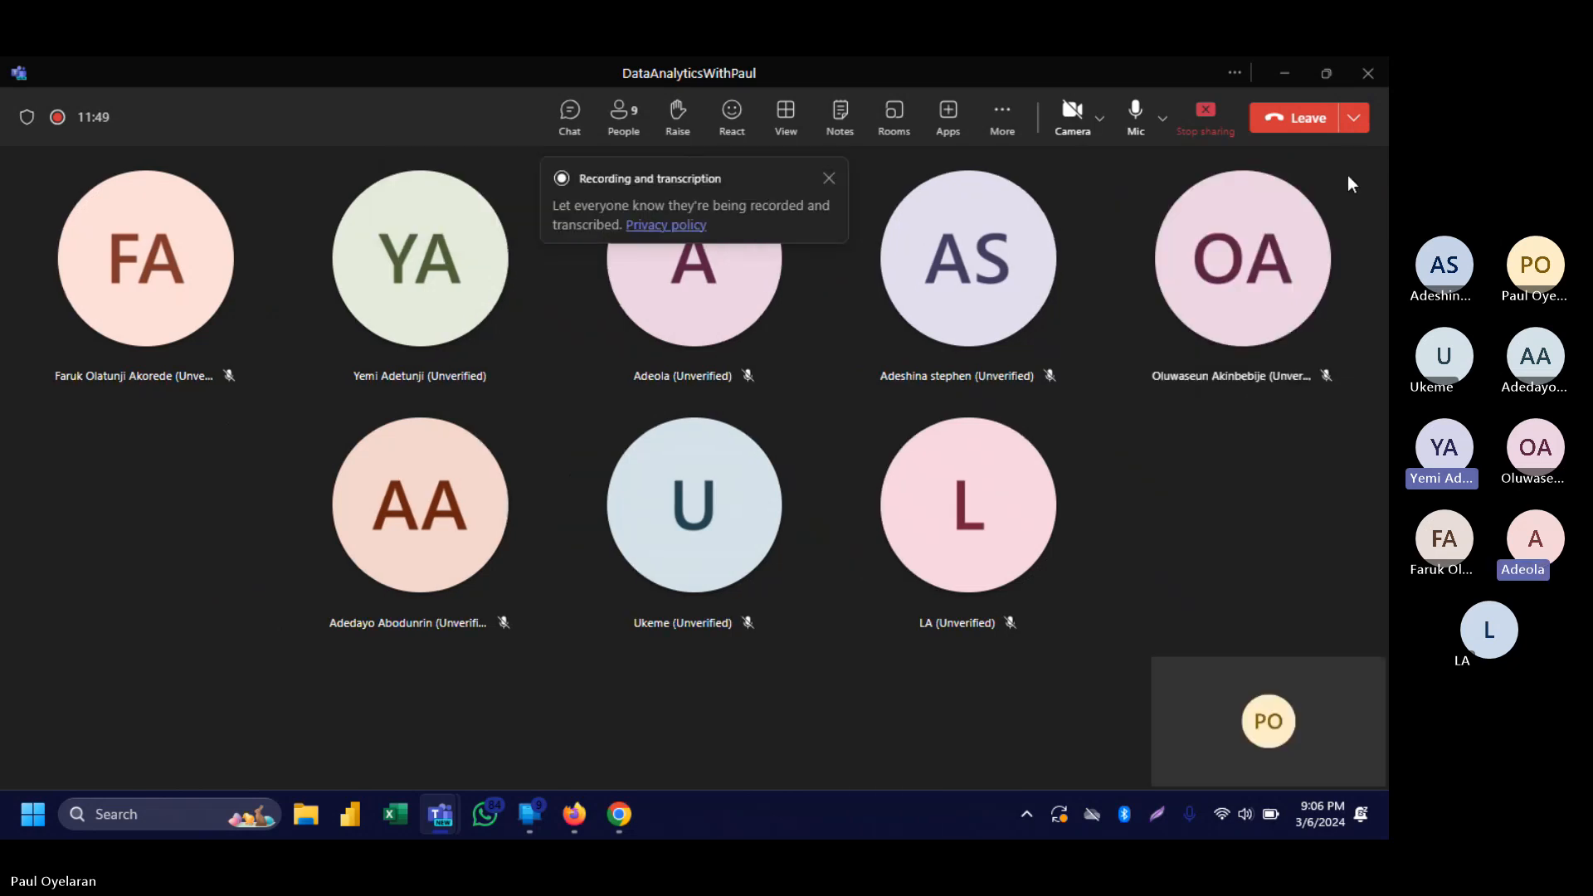
right_click(352, 818)
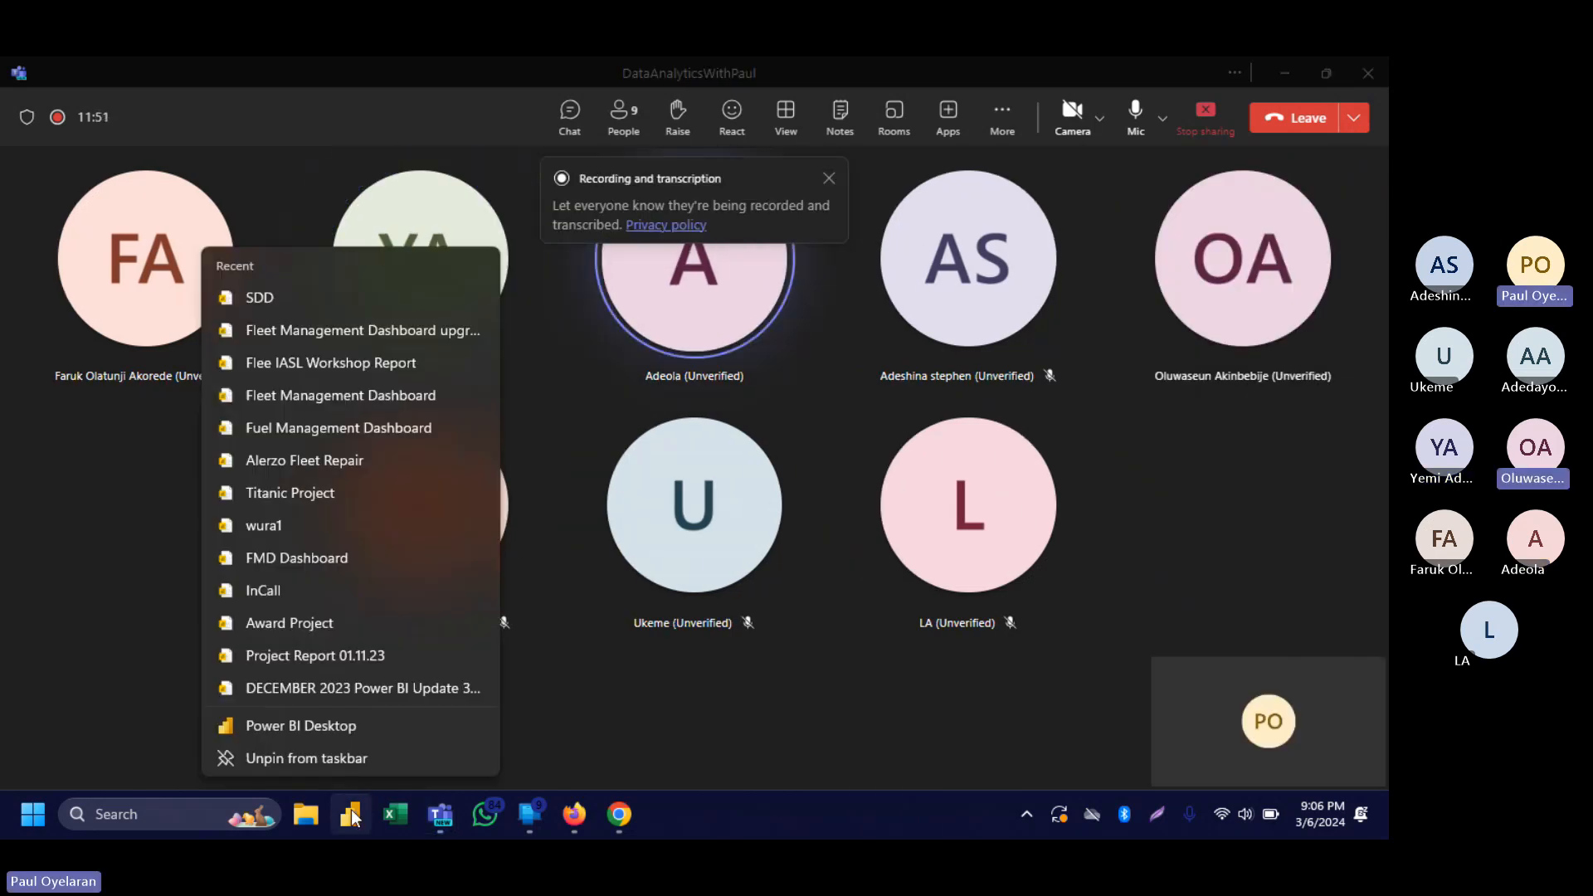
left_click(378, 728)
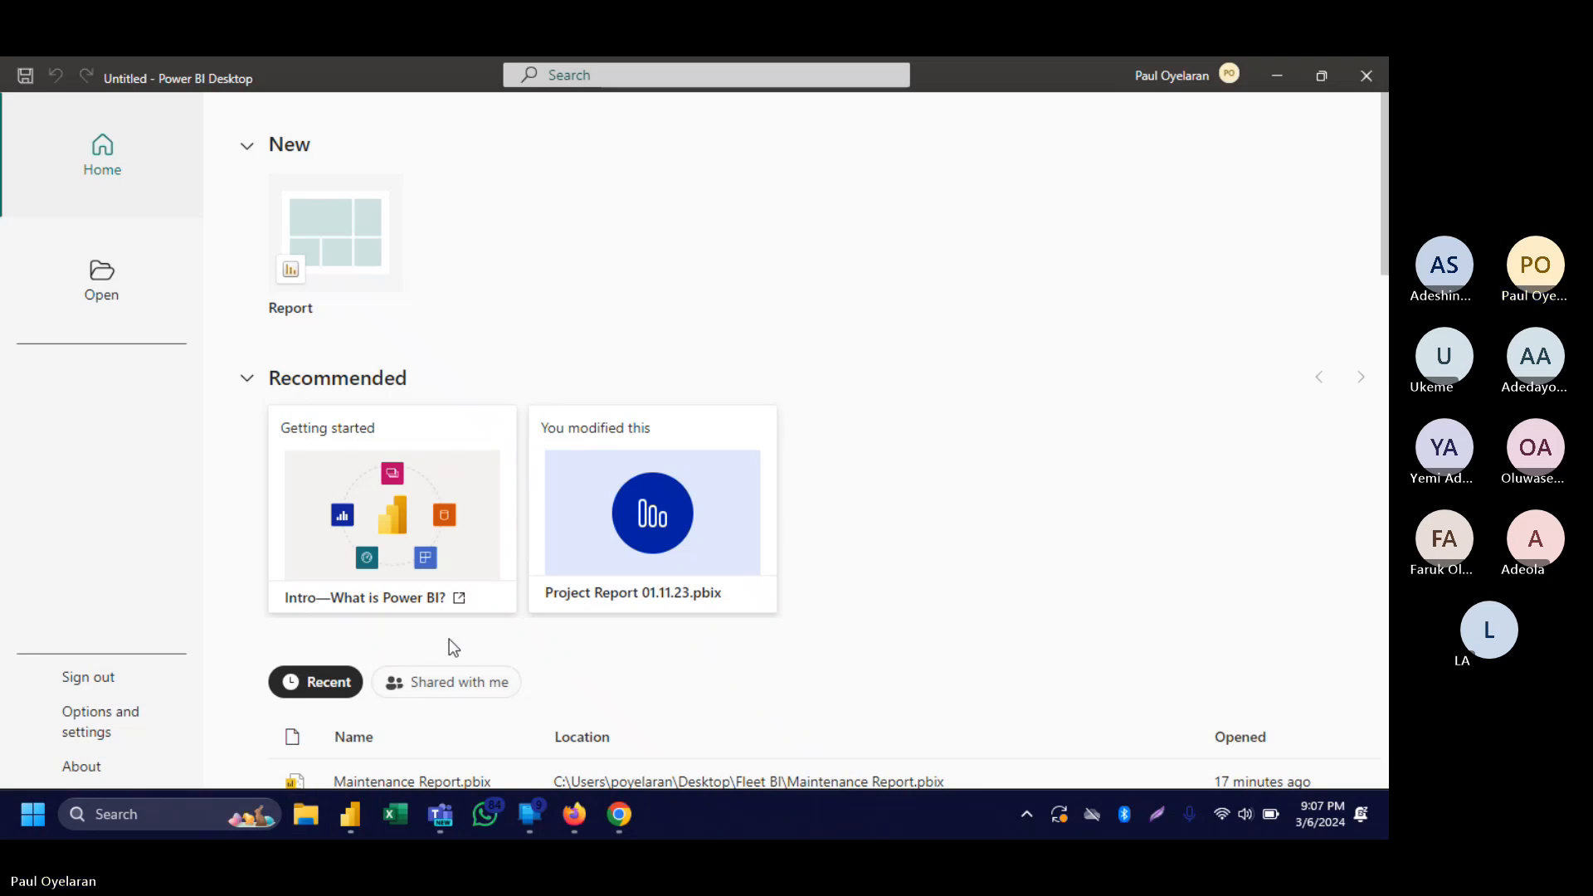
Search the computer for "supers" and open the SuperStore Data (1) workbook in Excel.
key("super")
type("super")
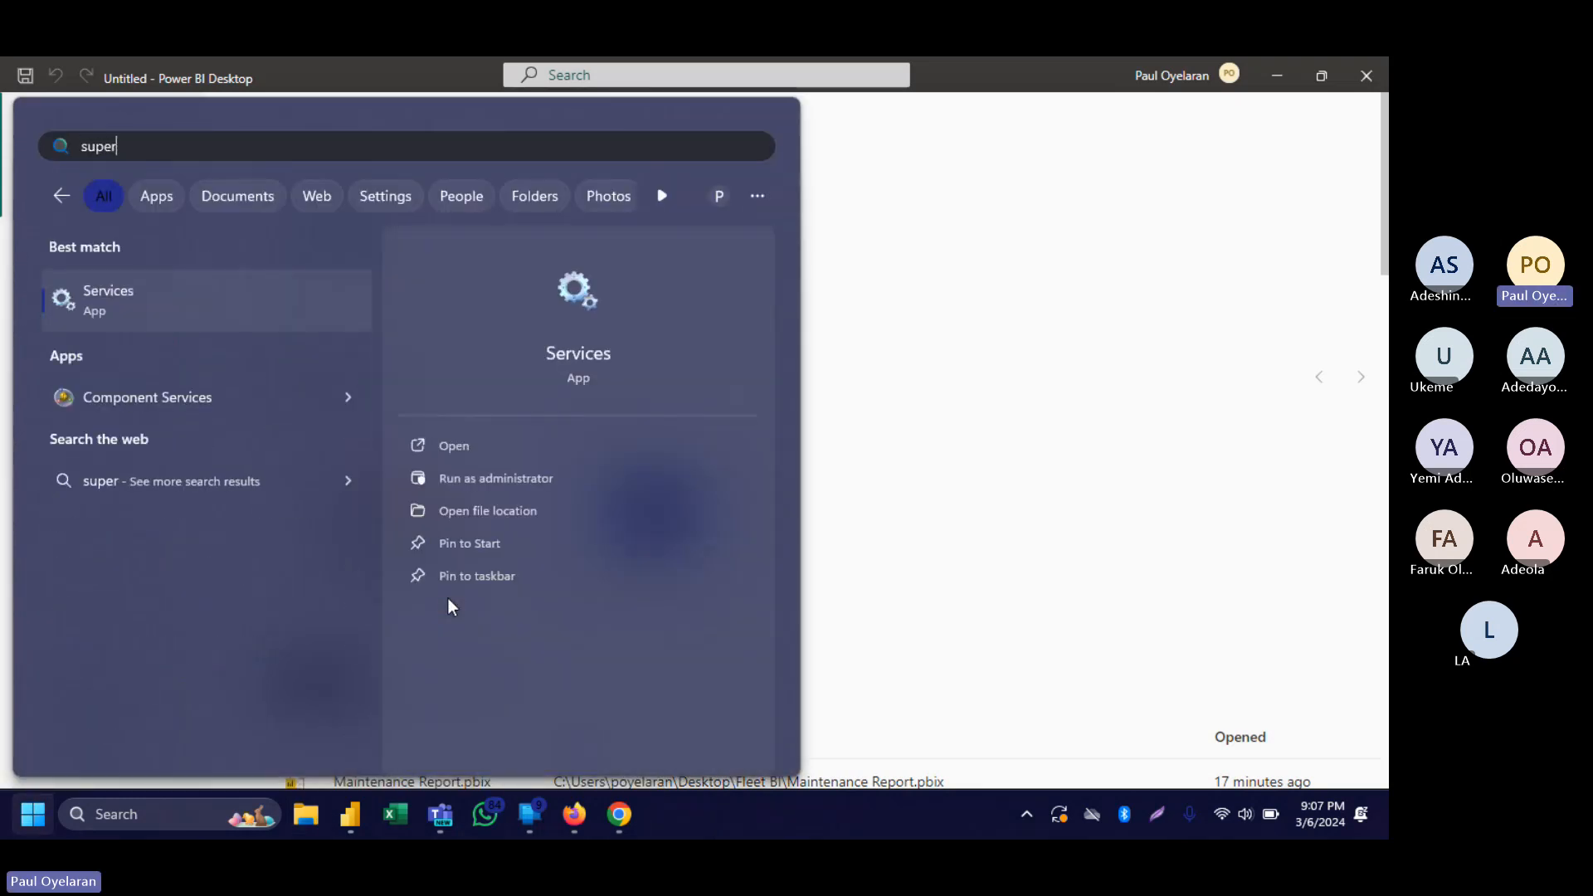
type("s")
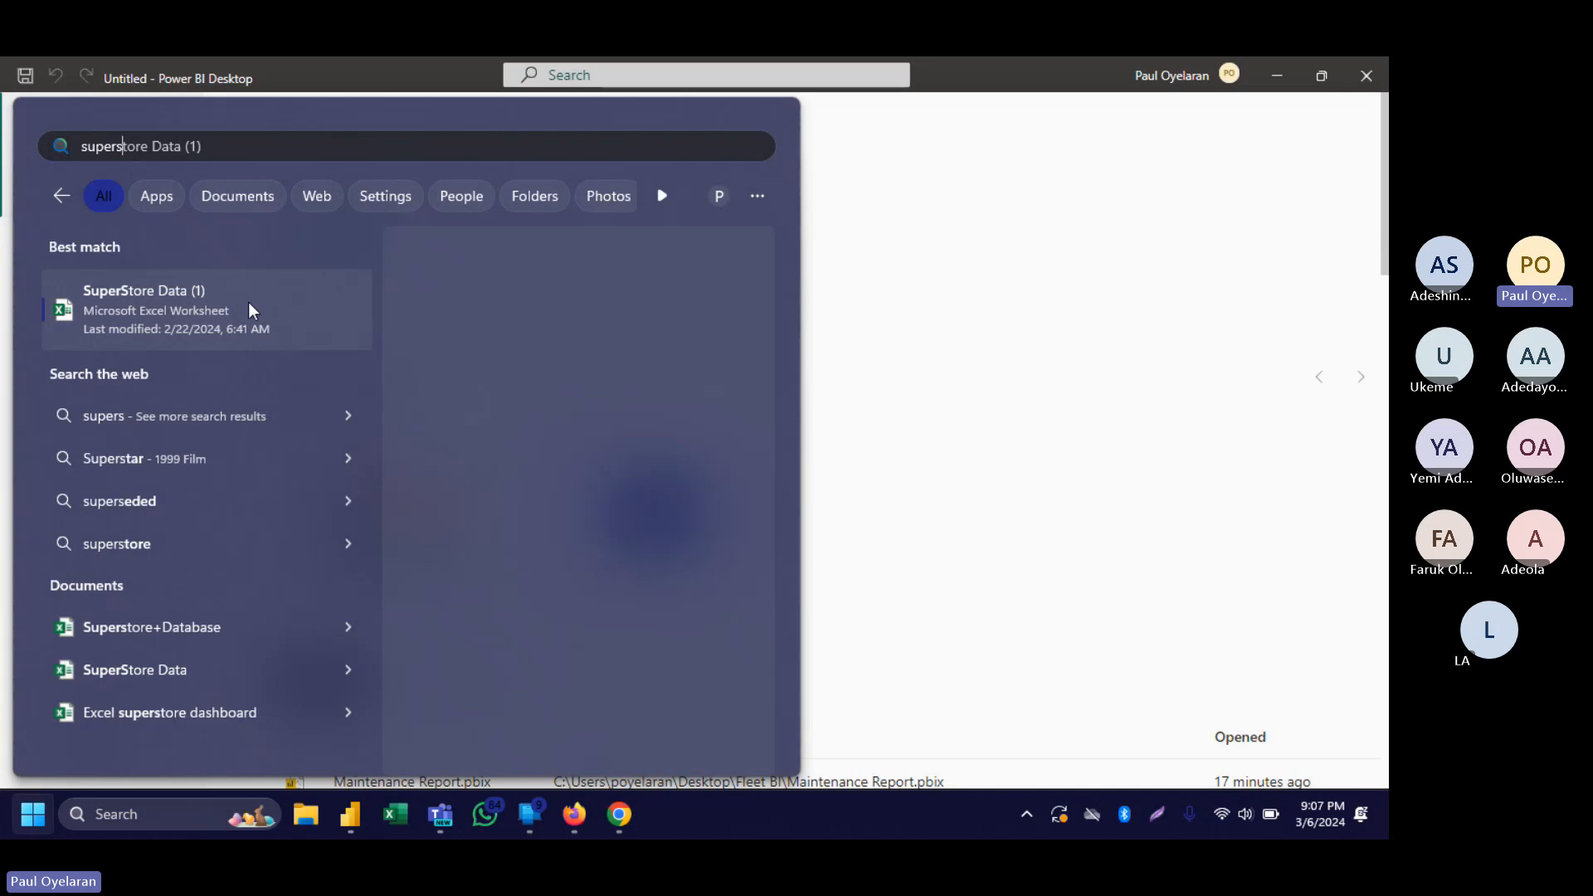
left_click(243, 302)
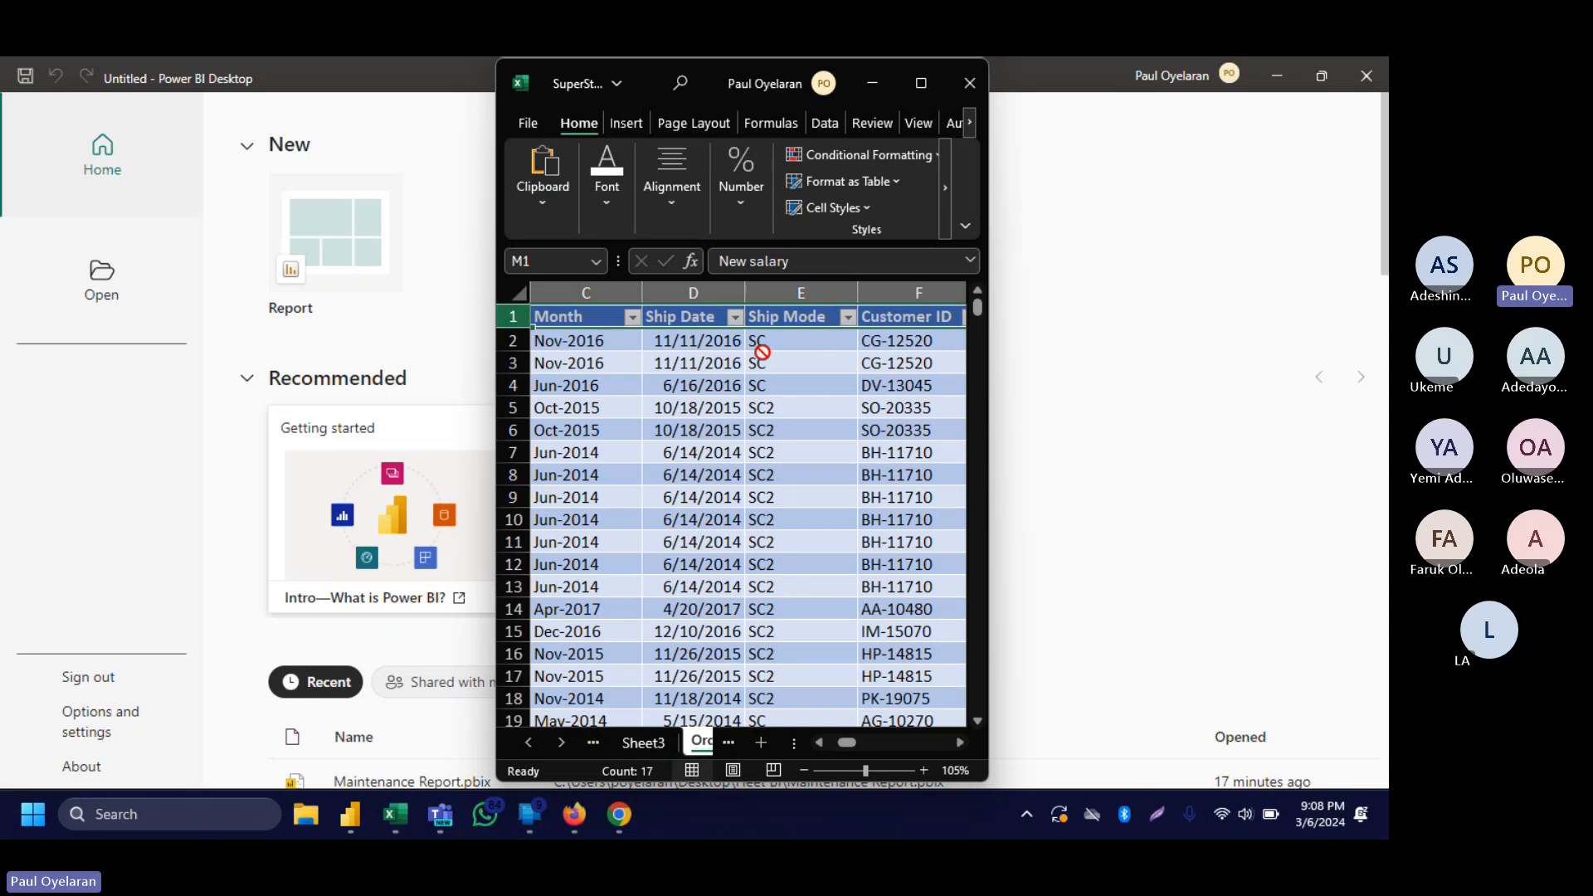
Bring the SuperStore Data (1) workbook to the front, maximize its window and select cell H13 on the Orders sheet.
left_click(1067, 212)
left_click(1002, 89)
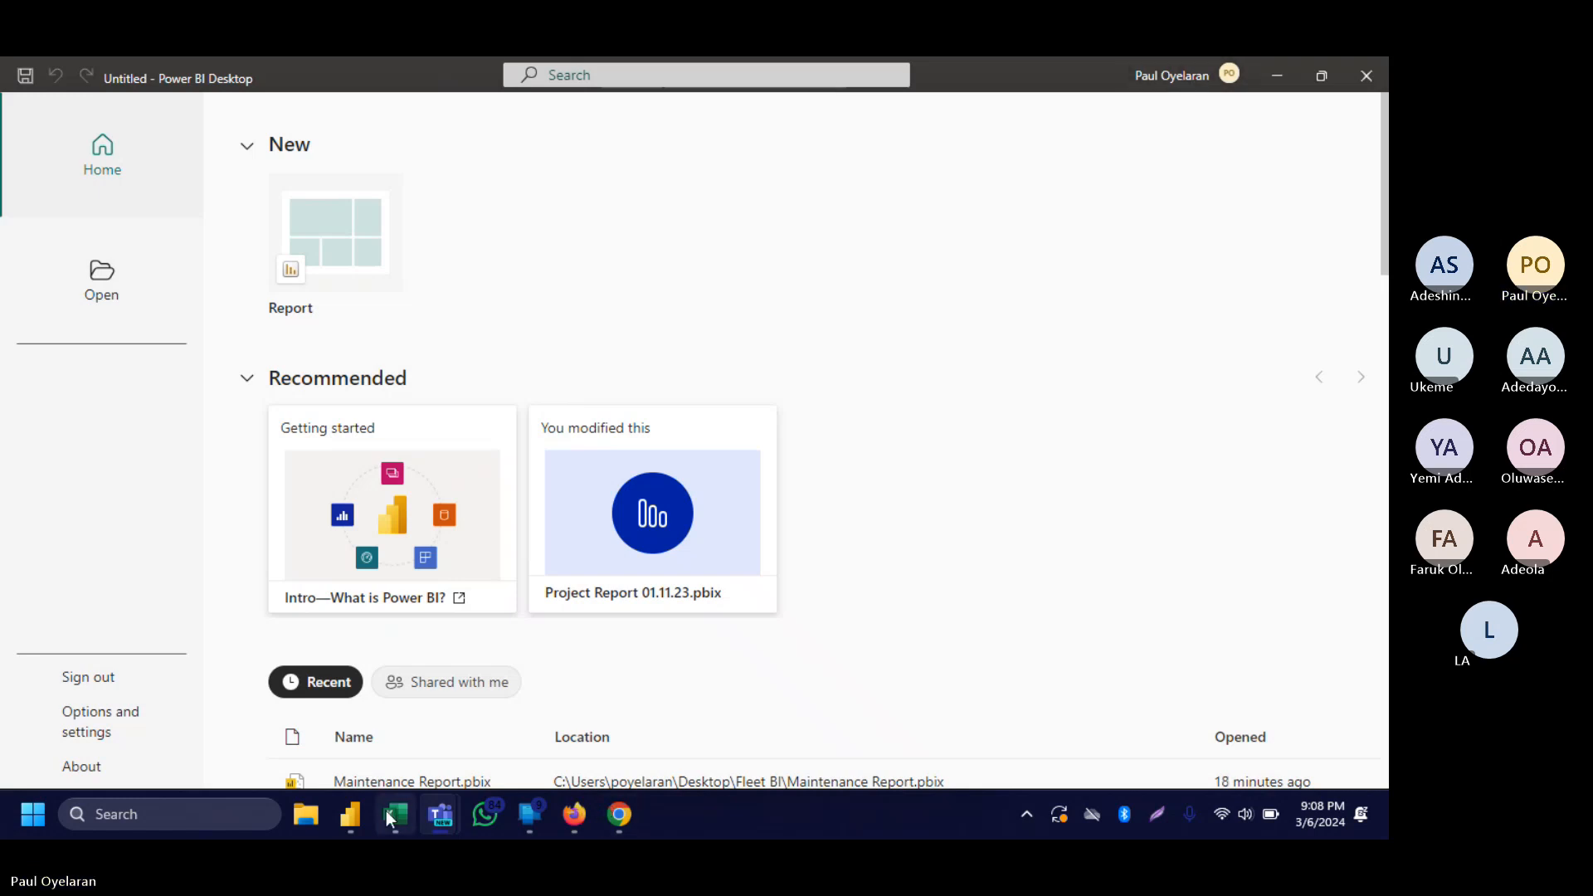
mouse_move(396, 815)
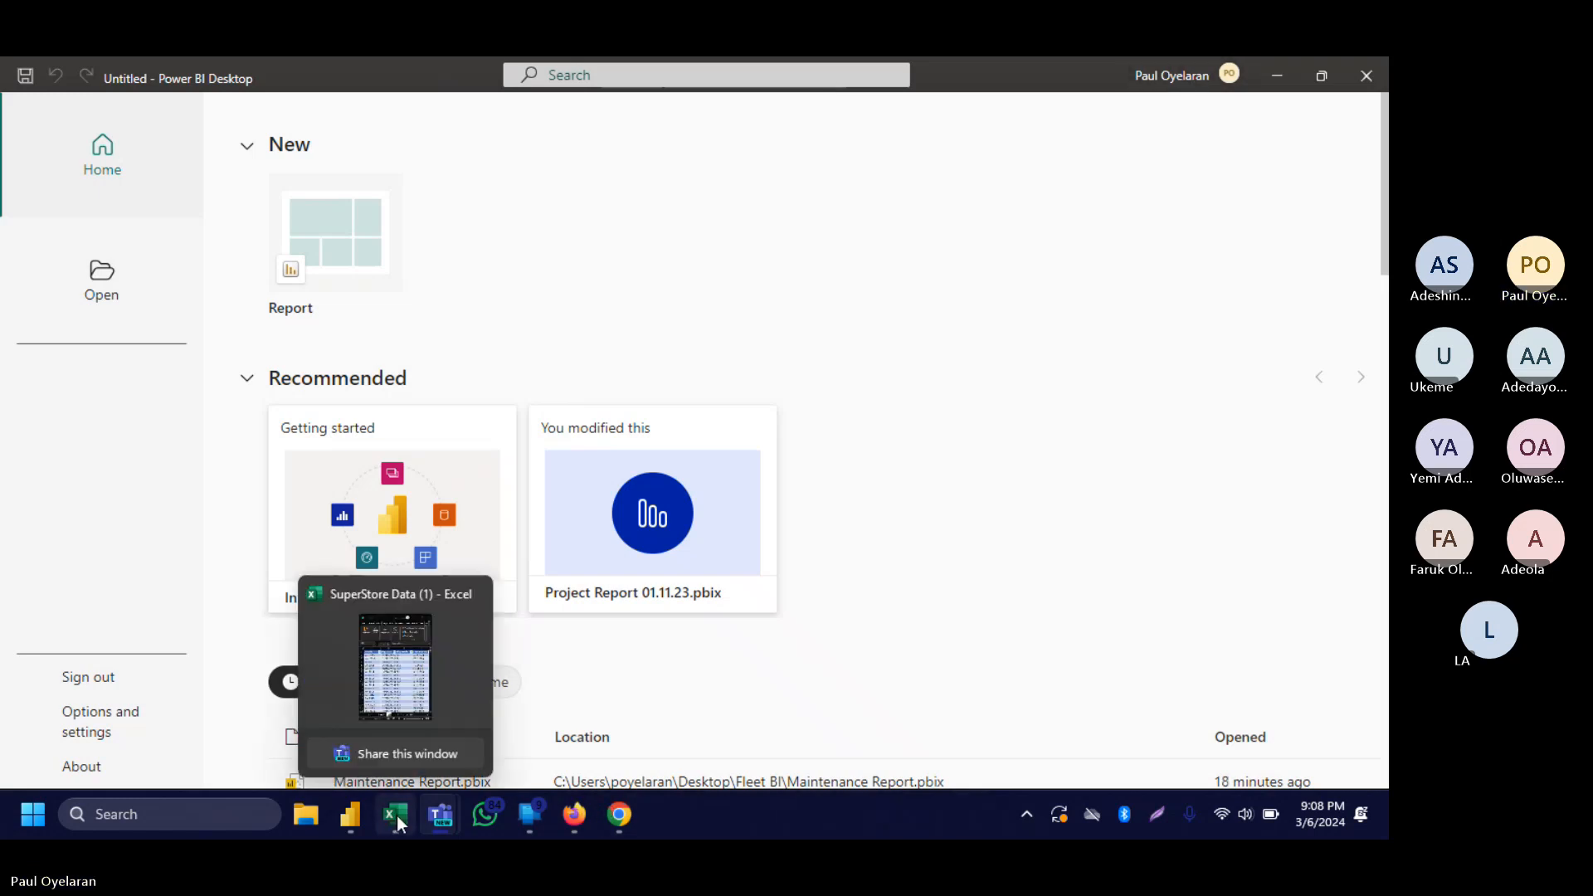
left_click(427, 685)
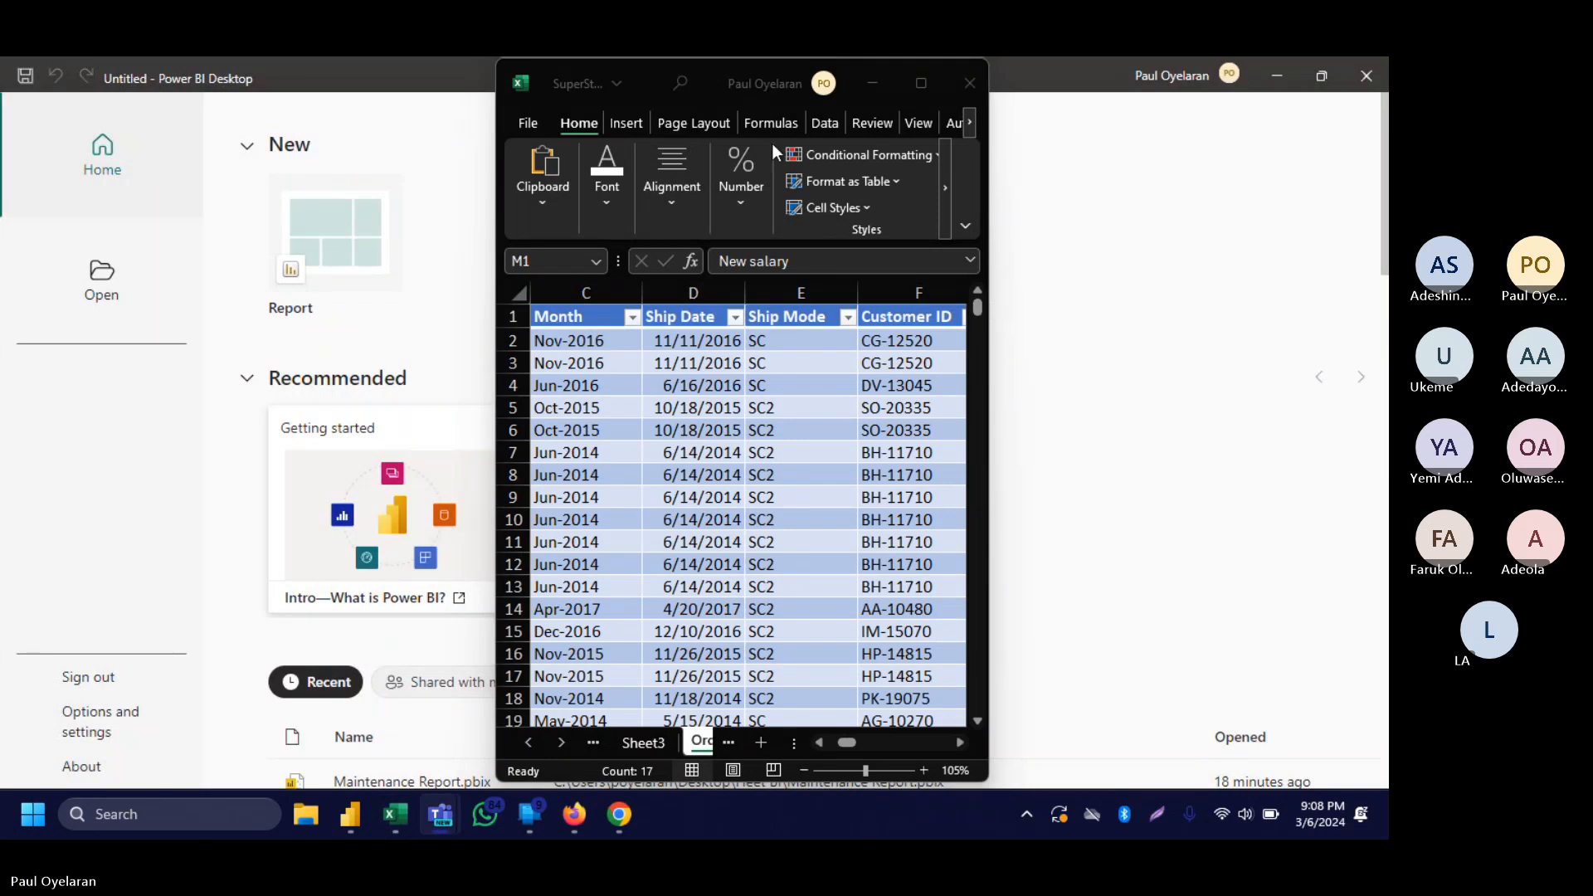
left_click(974, 177)
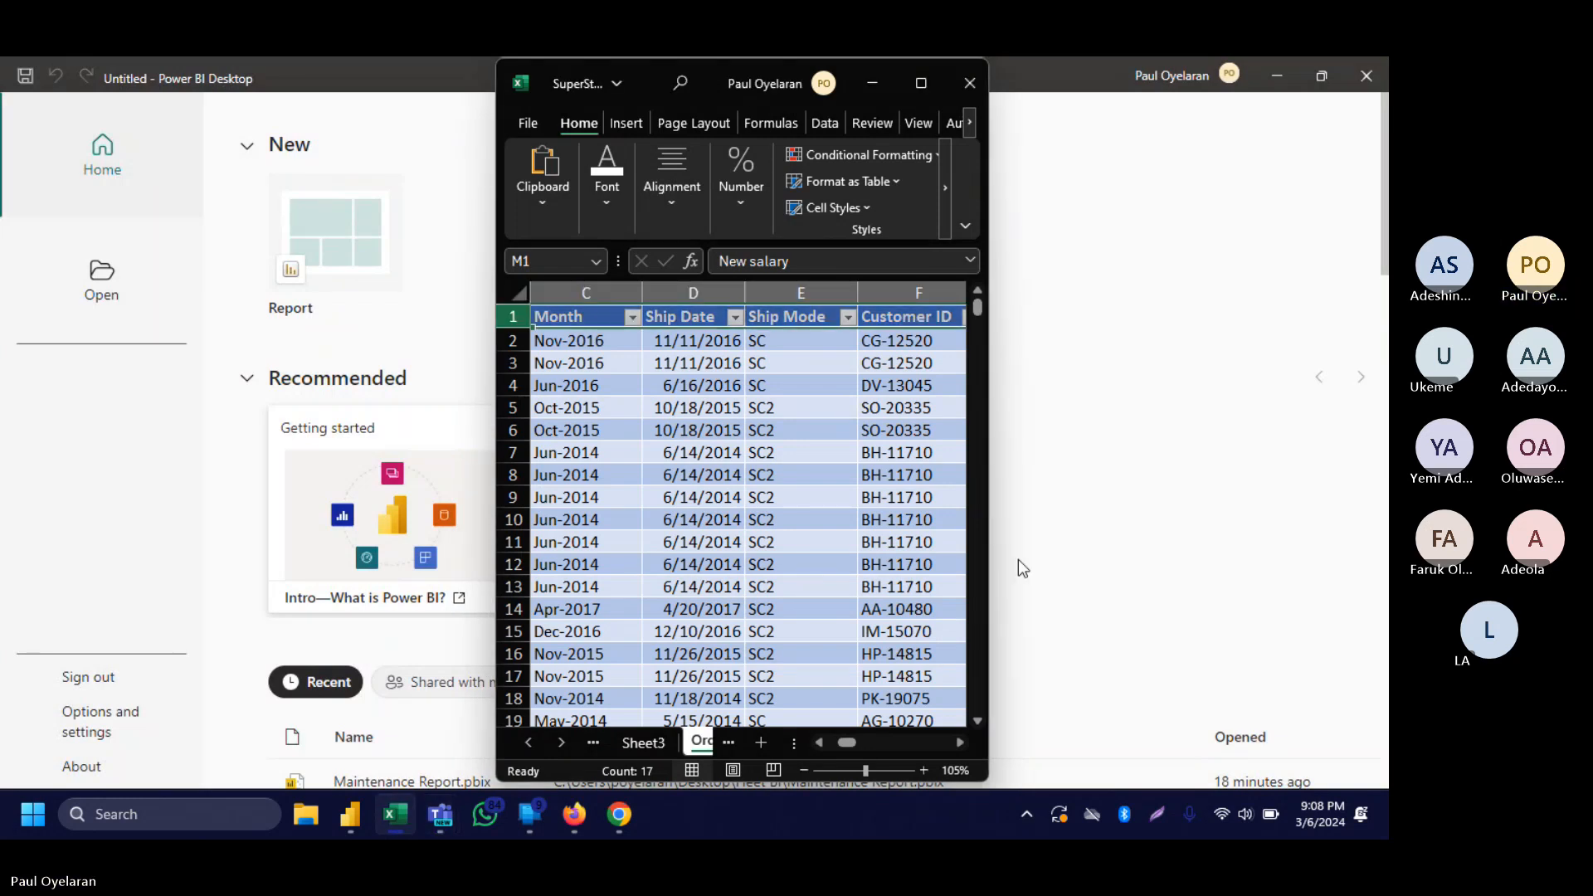
left_click_drag(987, 781, 913, 528)
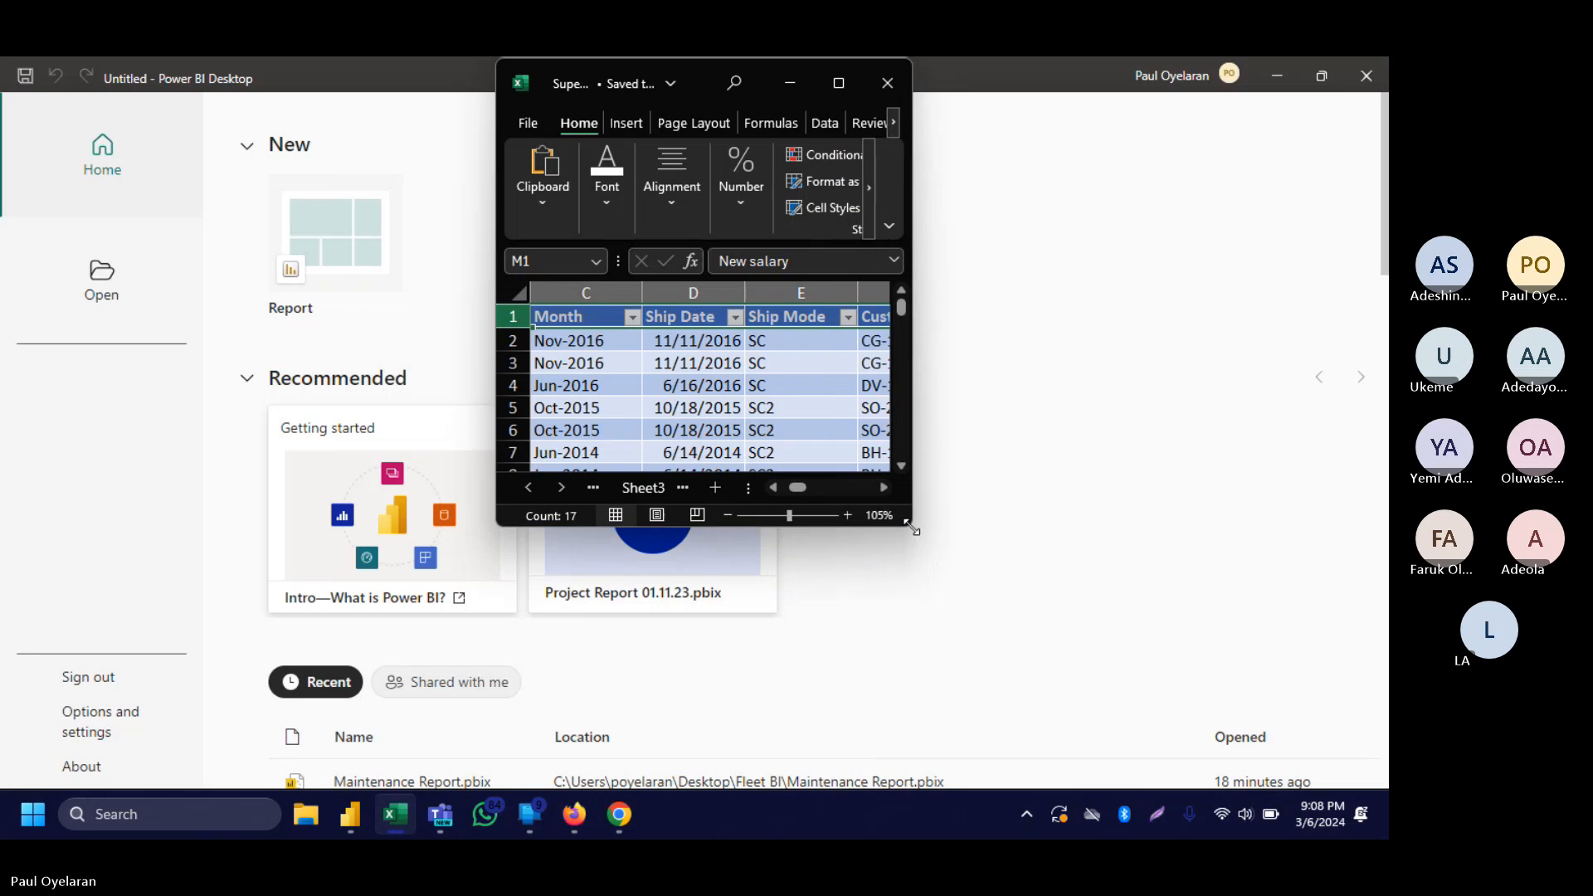
mouse_move(840, 87)
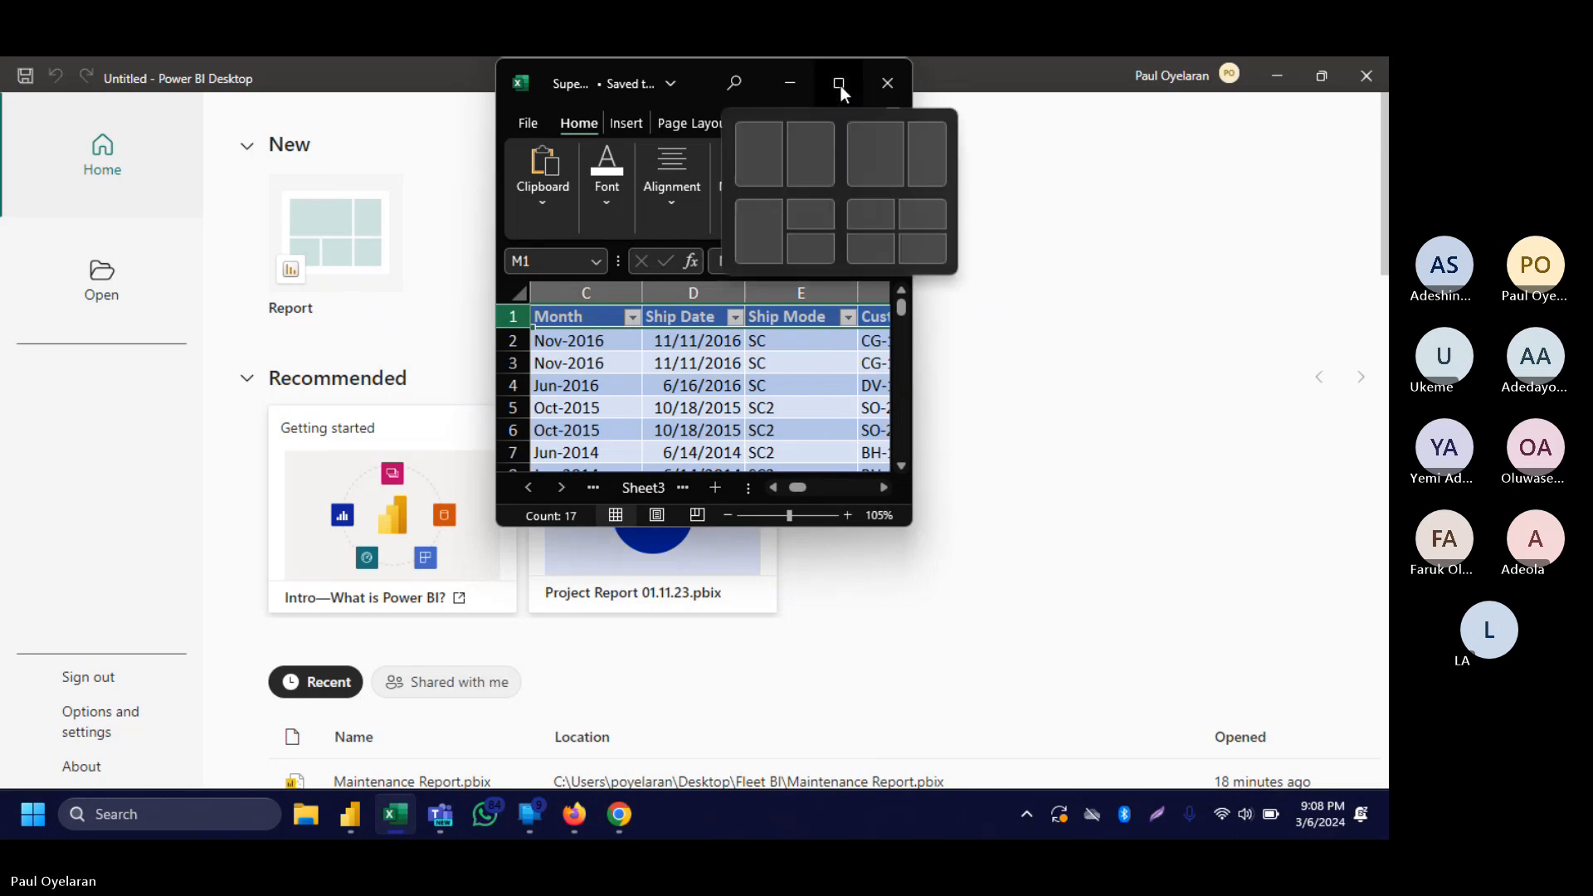
left_click(839, 84)
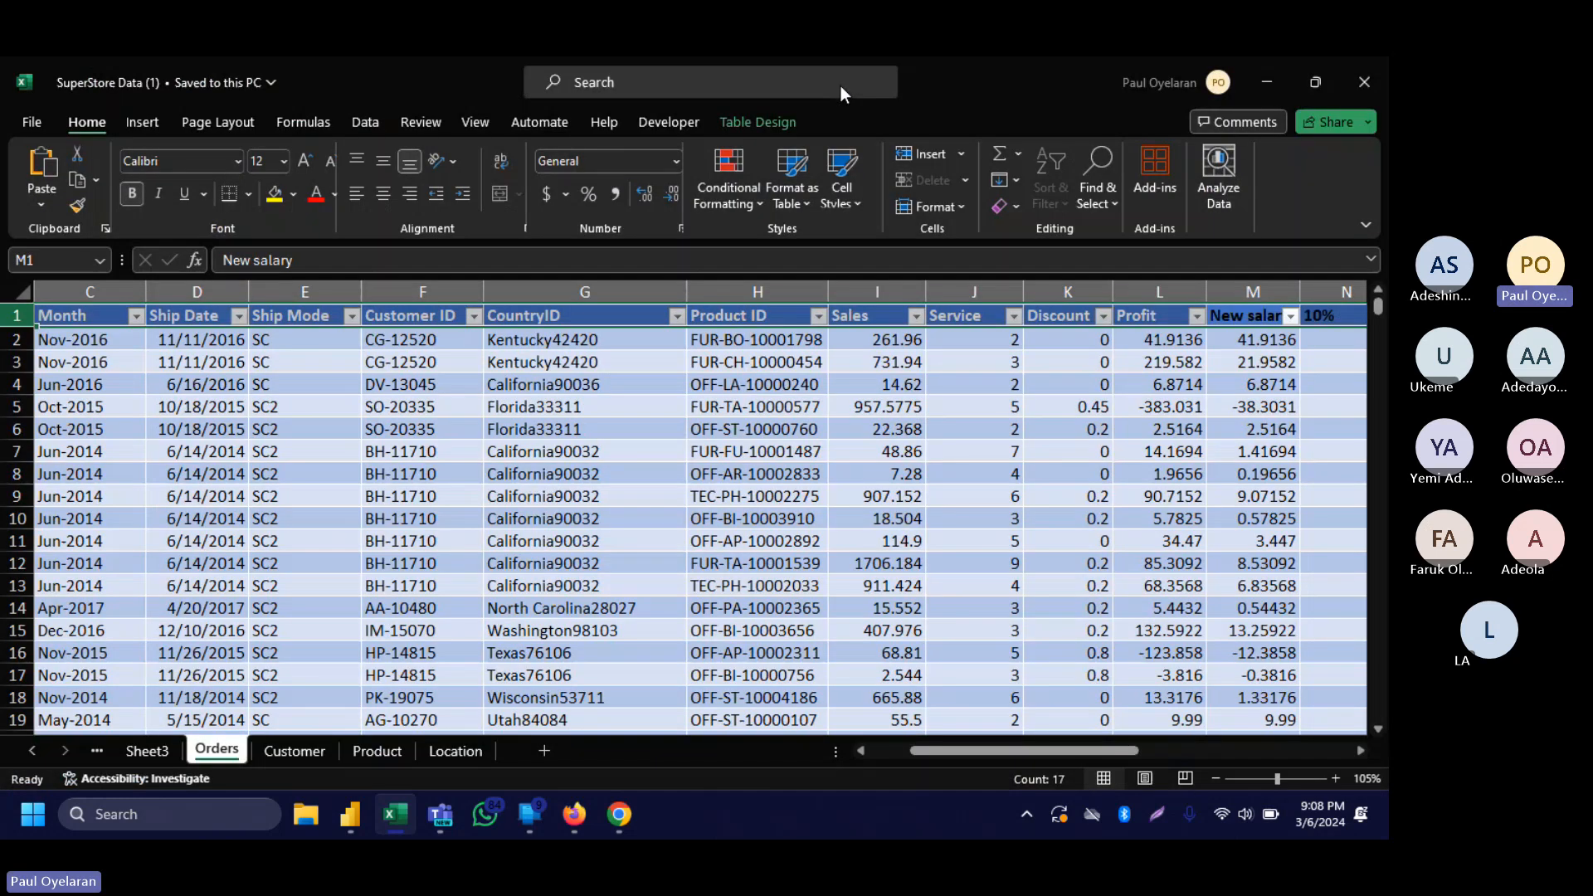
left_click(712, 586)
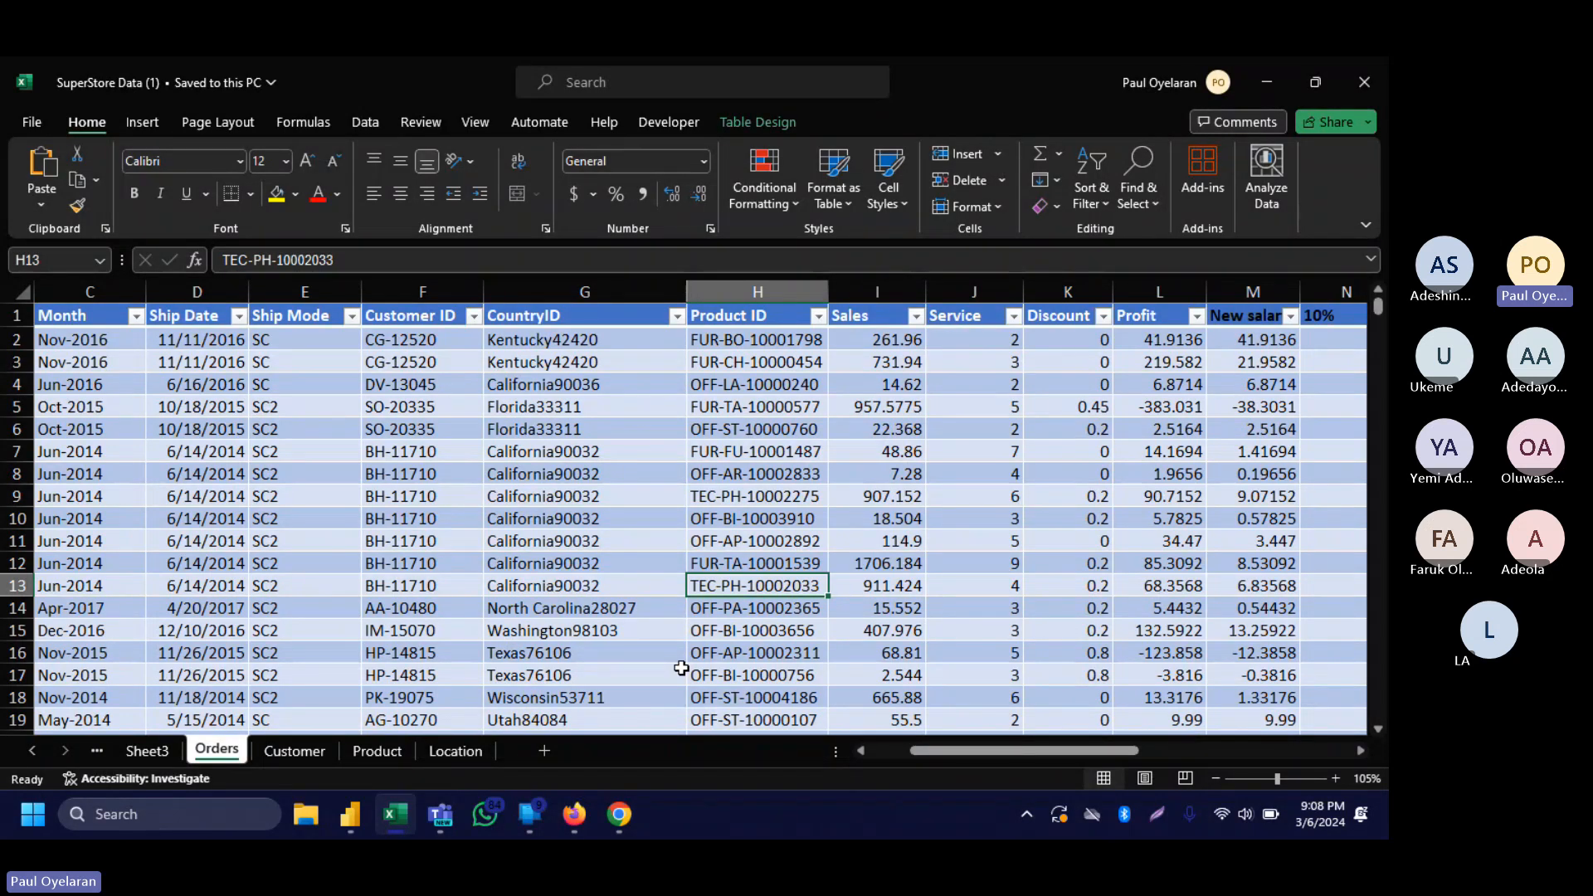
Switch to the Teams meeting, check its participant list and minimize the meeting window again.
mouse_move(455, 820)
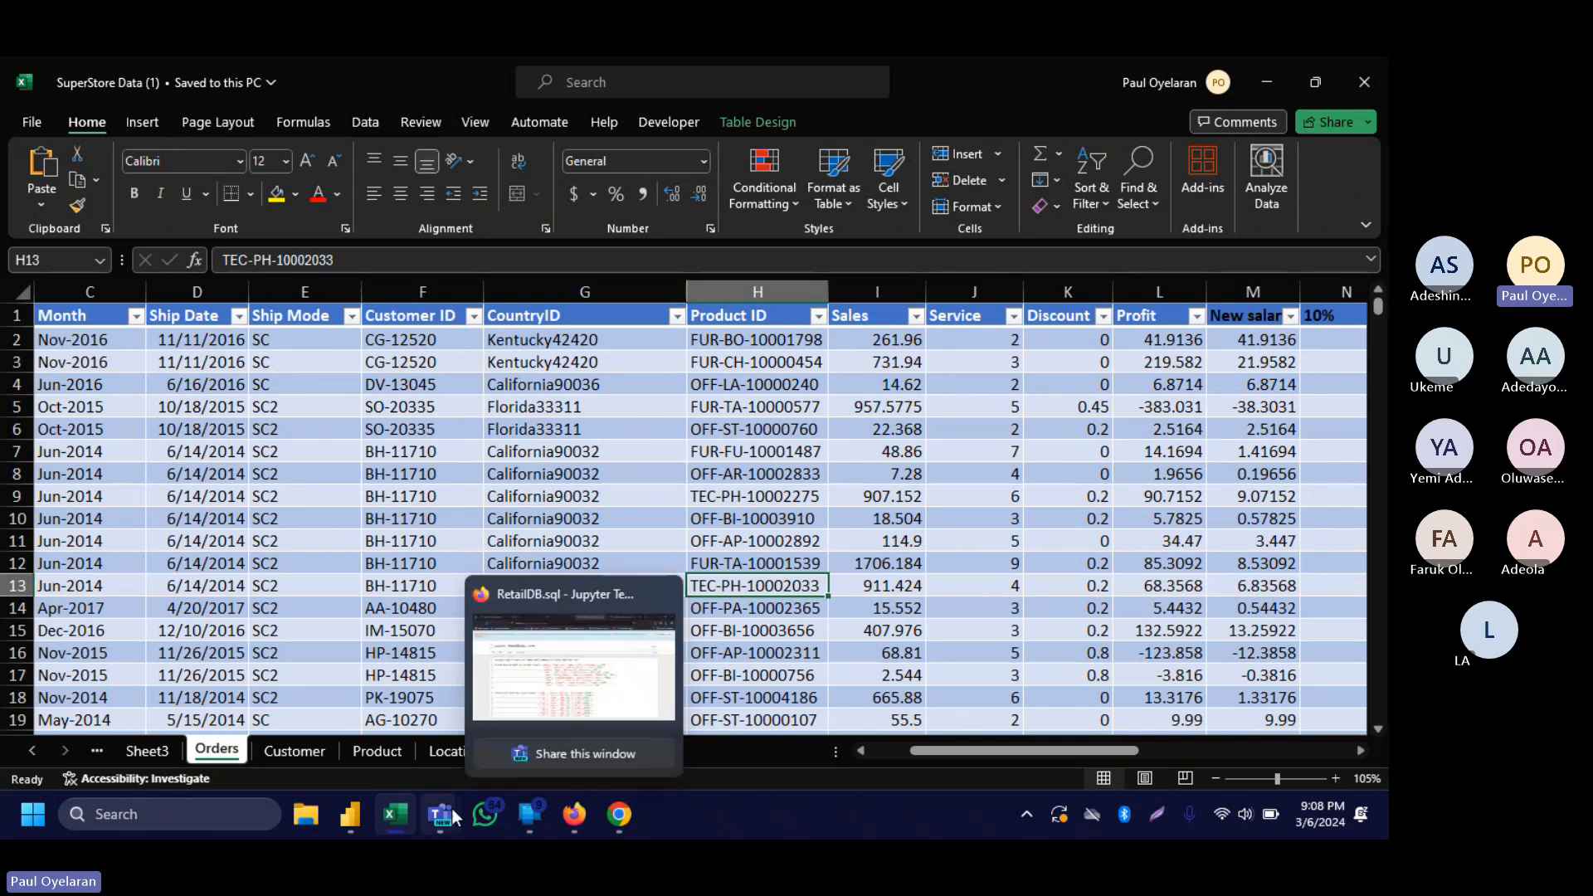
left_click(461, 716)
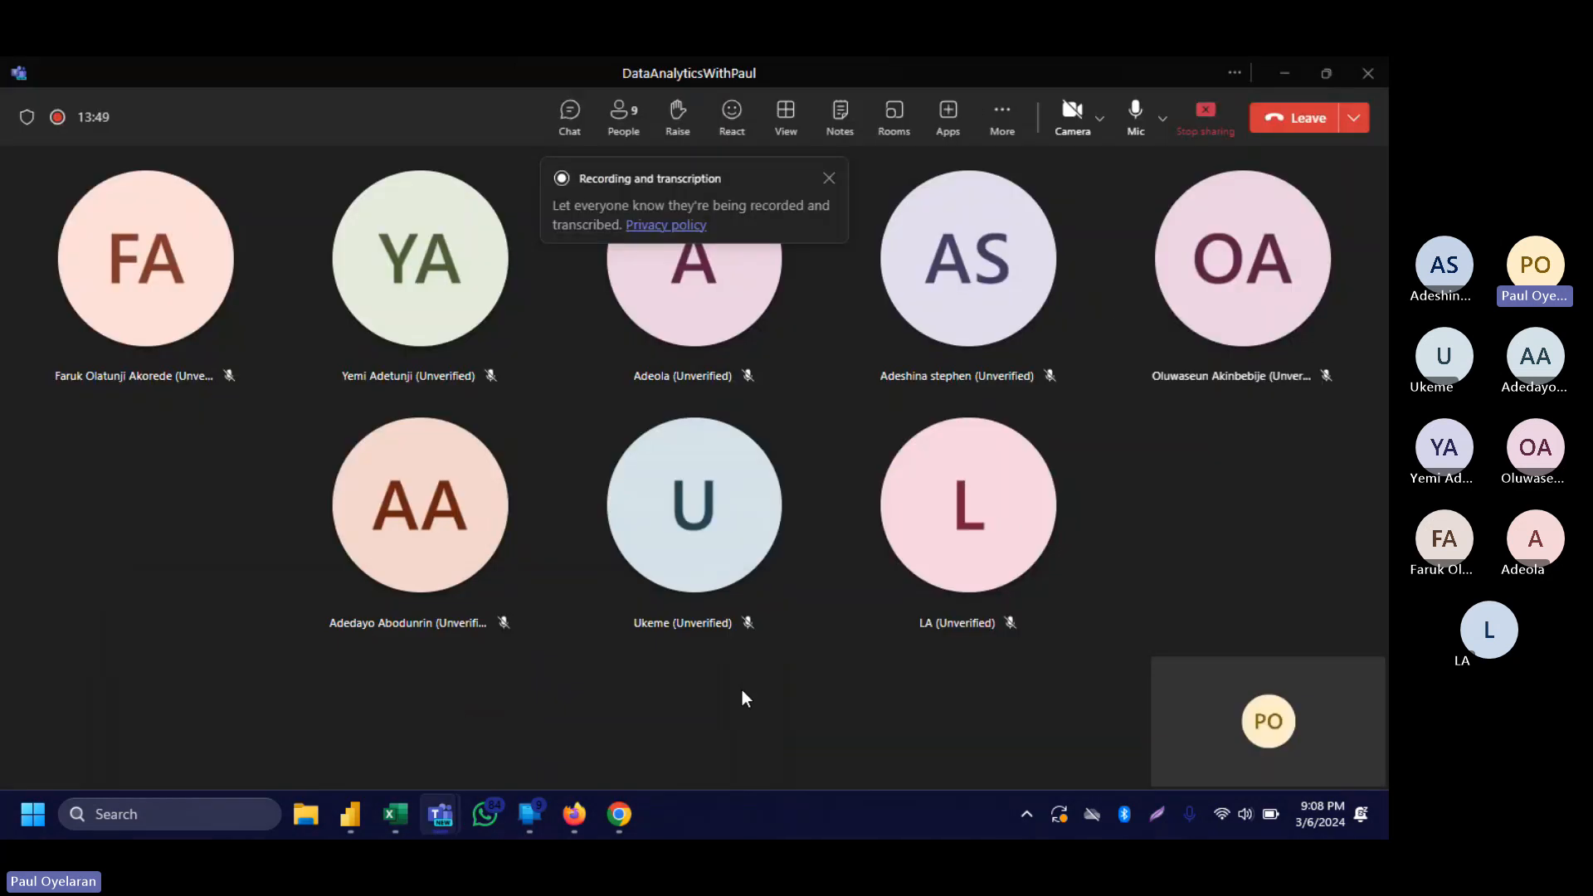
left_click(644, 121)
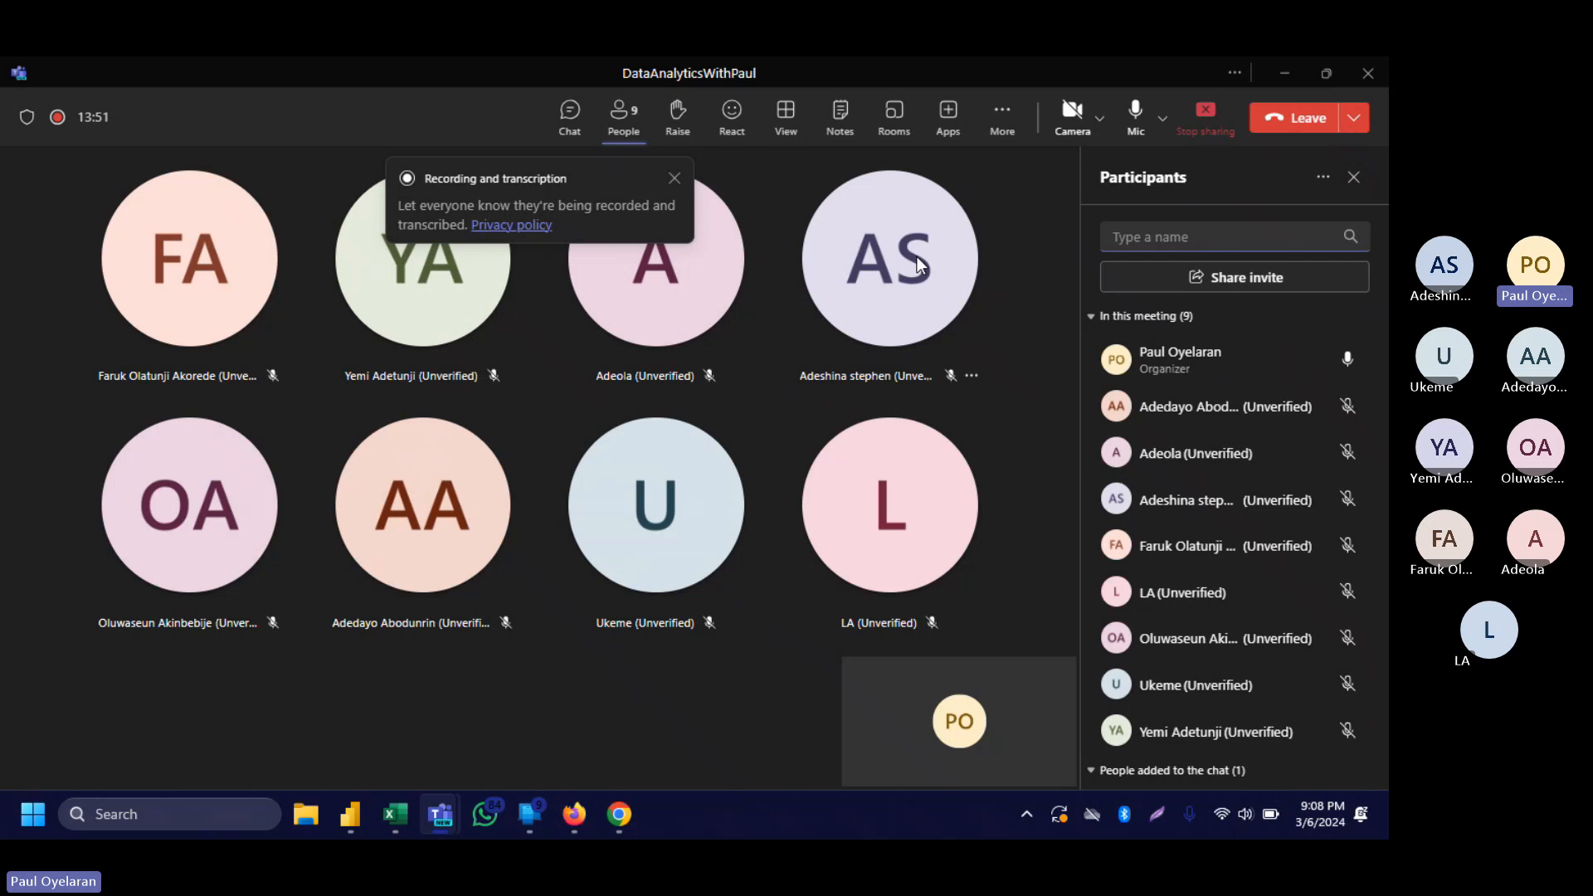
left_click(1284, 73)
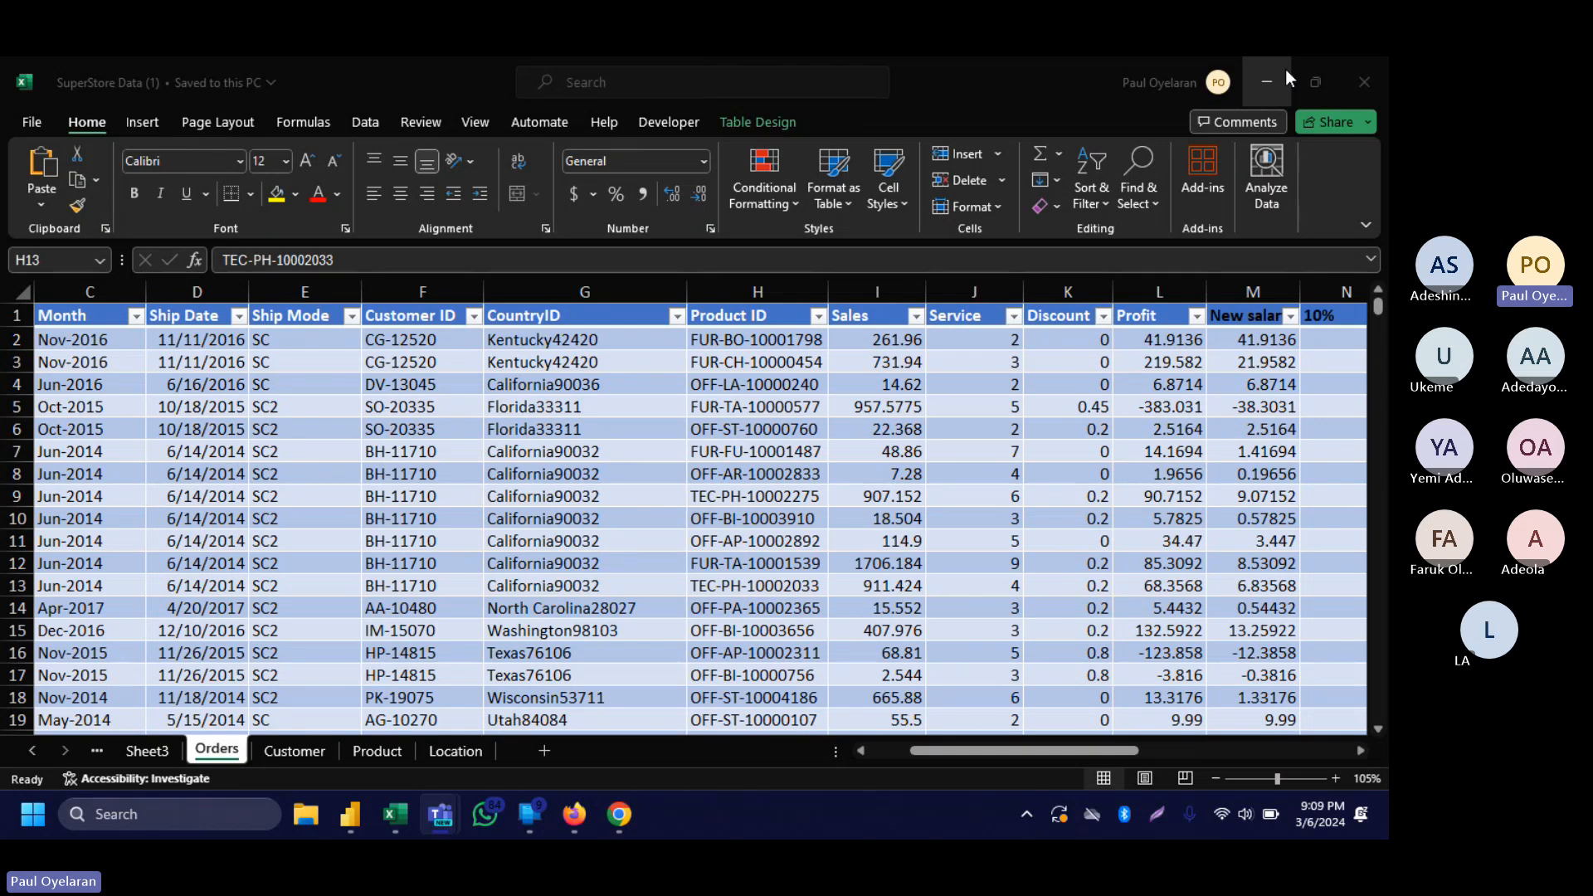
Search the computer for "note", launch OneNote and add a new section to the ggg notebook.
key("super")
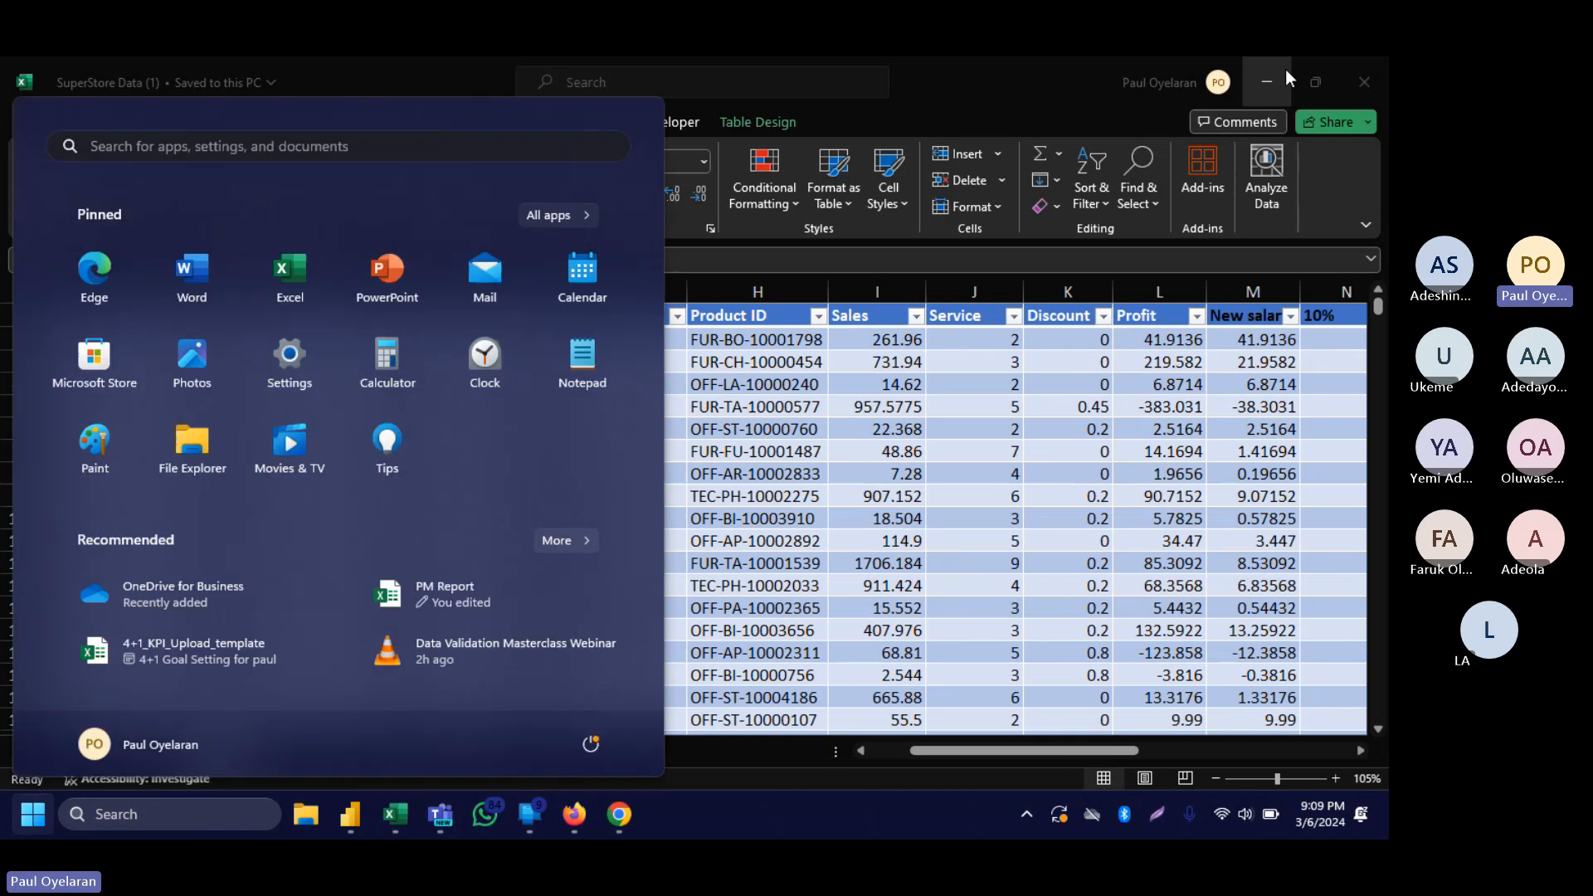
type("mot")
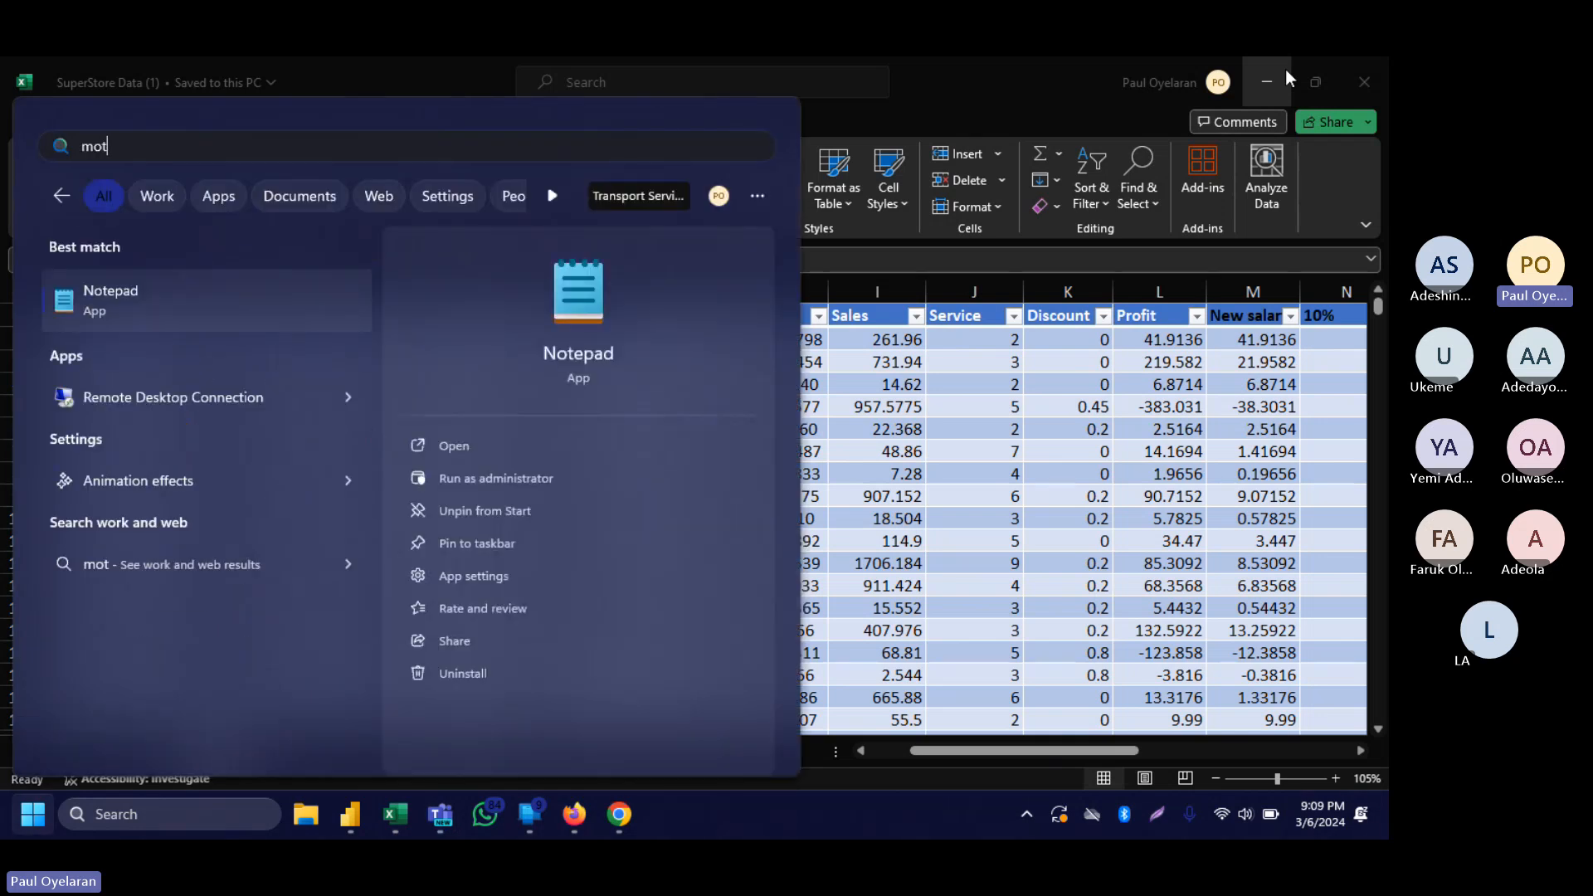
key("BackSpace")
key("BackSpace")
key("BackSpace")
type("note")
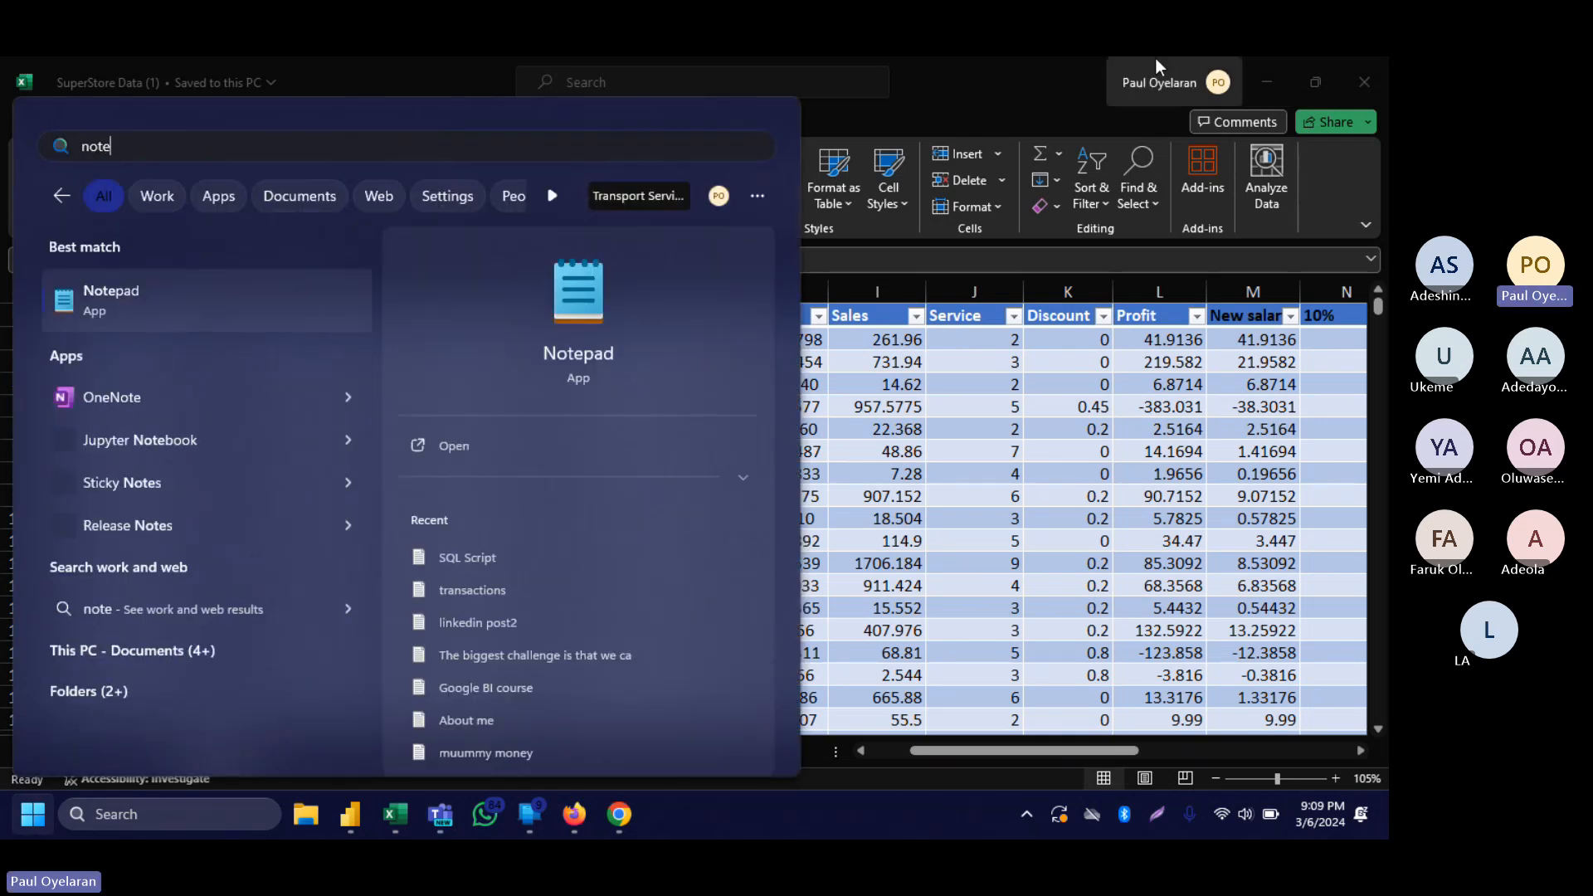
left_click(219, 400)
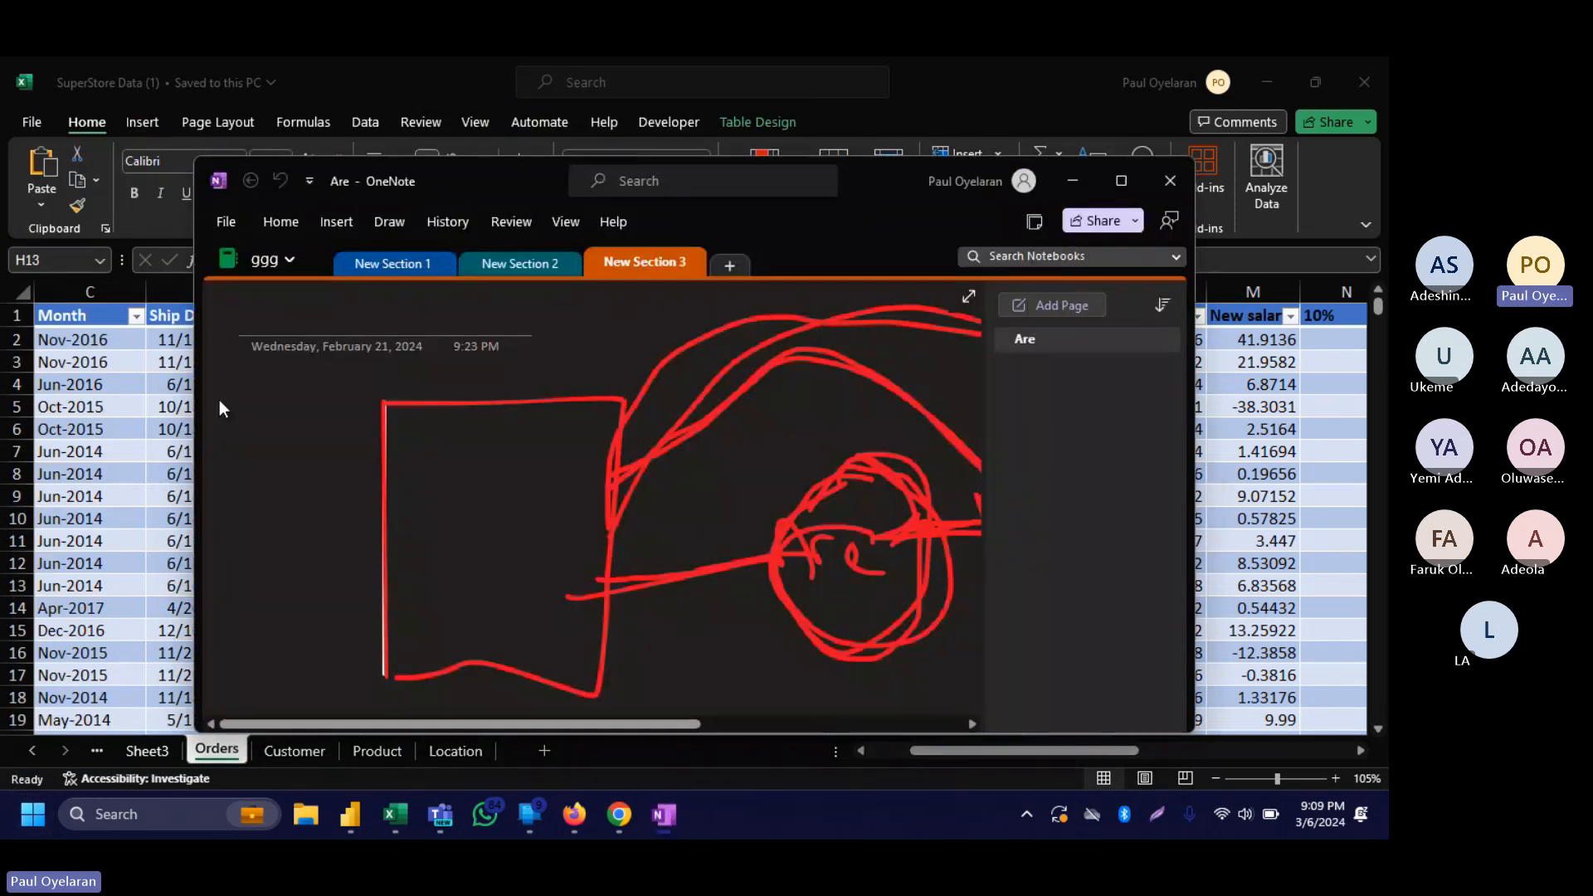
left_click(728, 265)
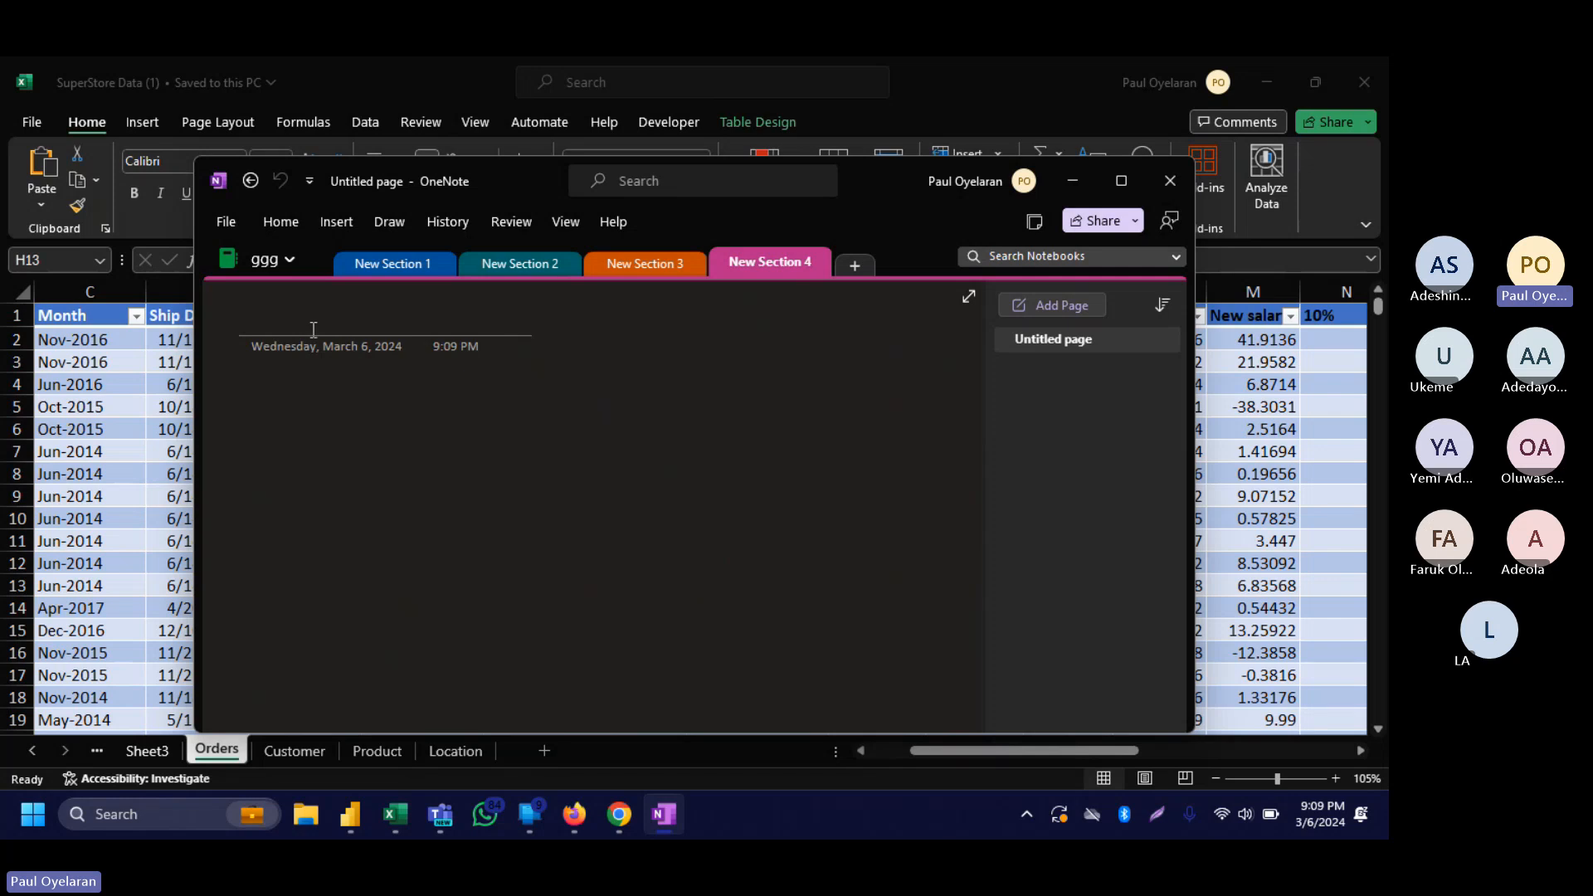
left_click(388, 226)
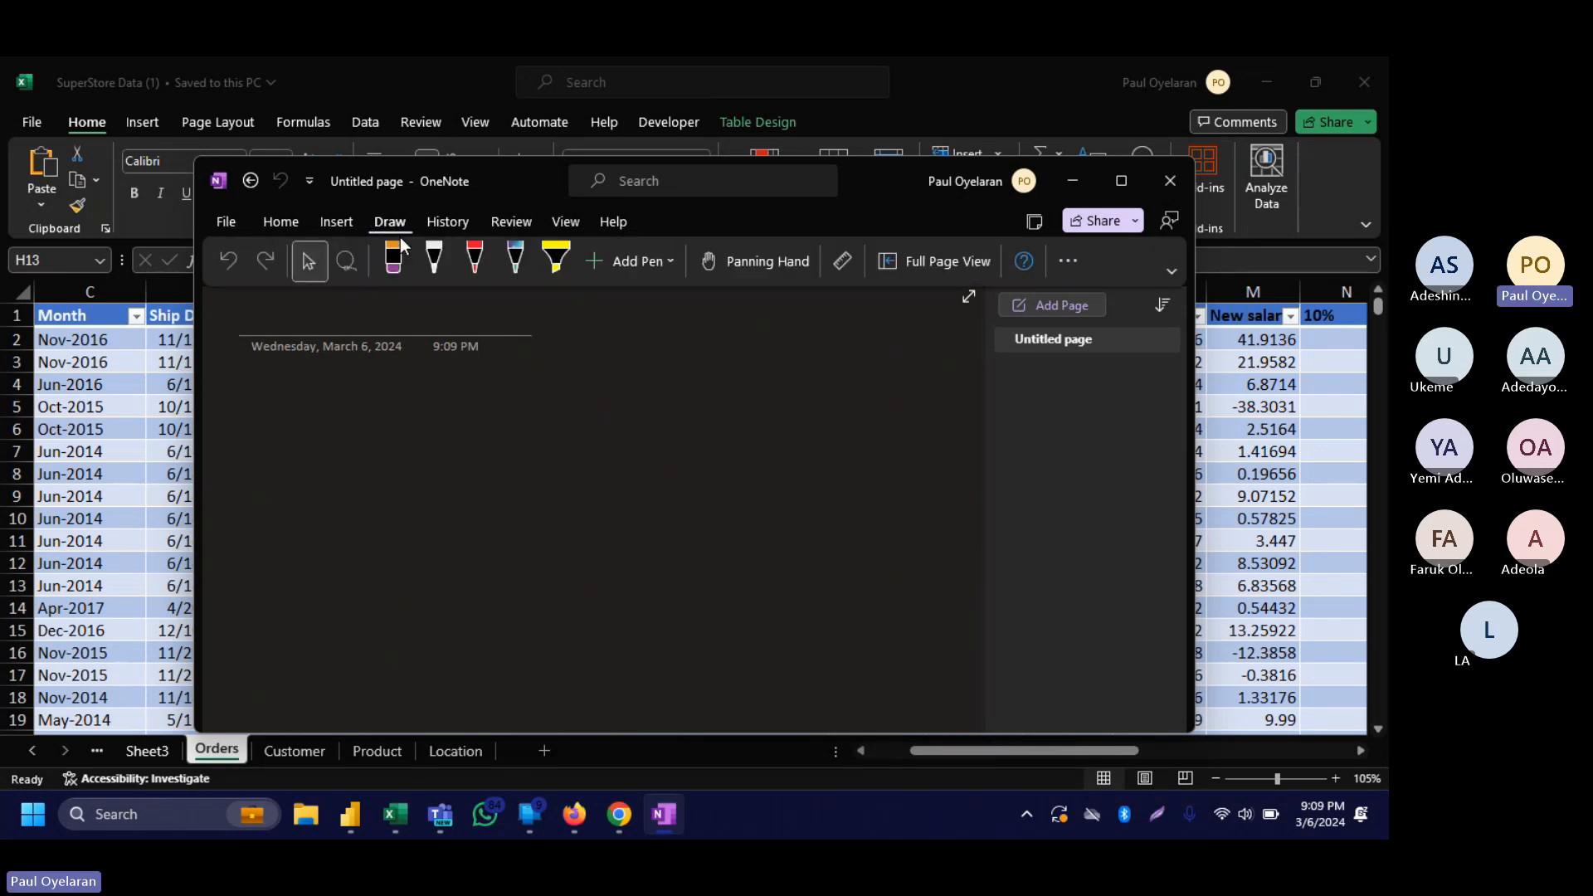
left_click(393, 257)
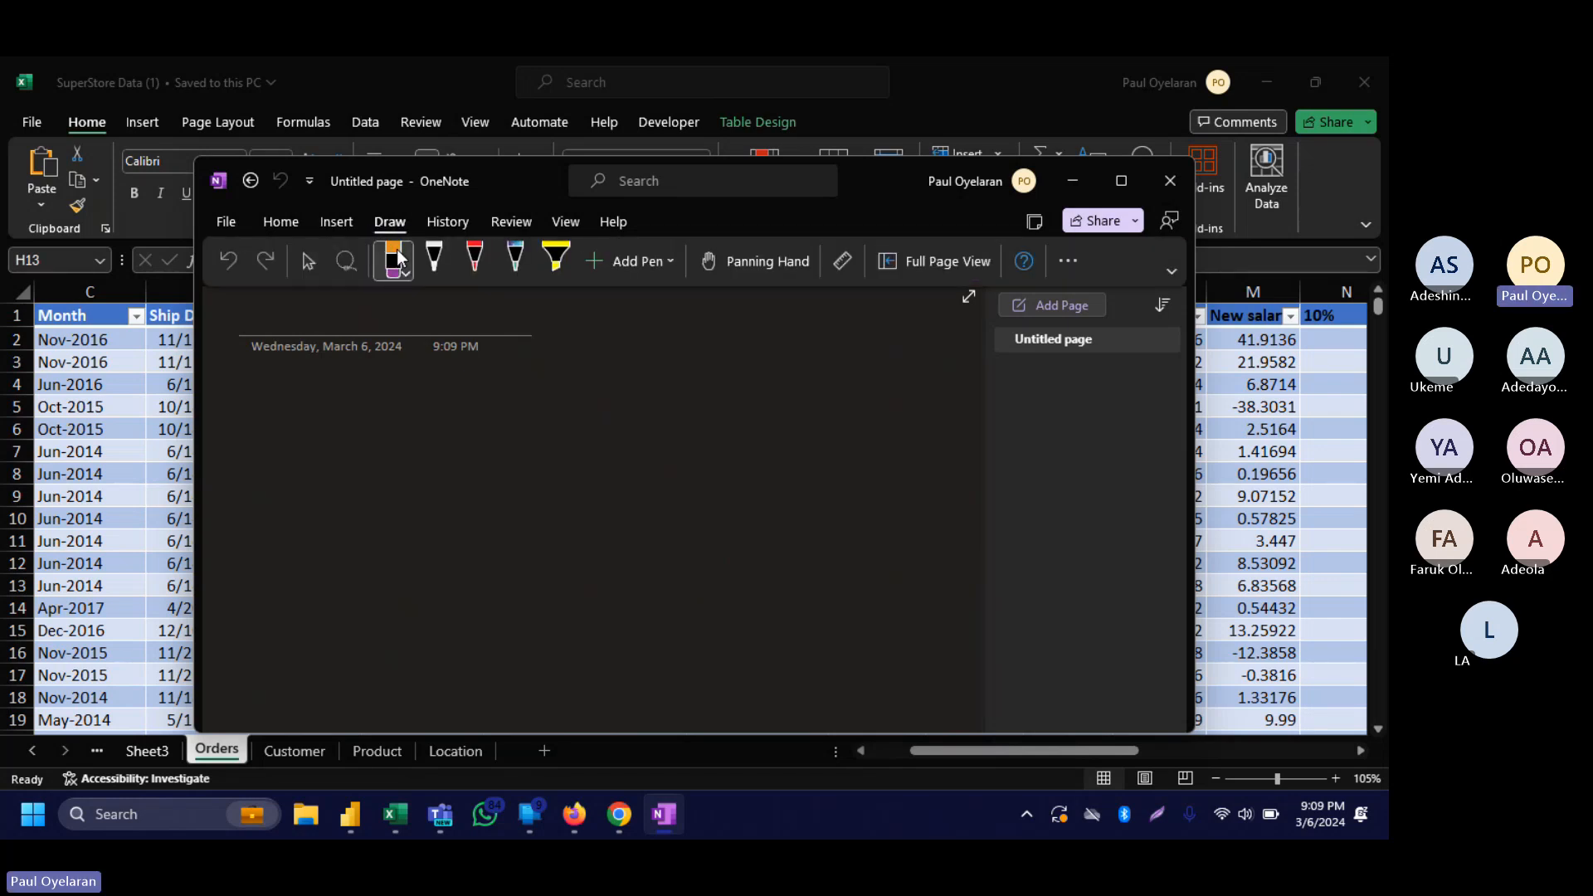
left_click(235, 393)
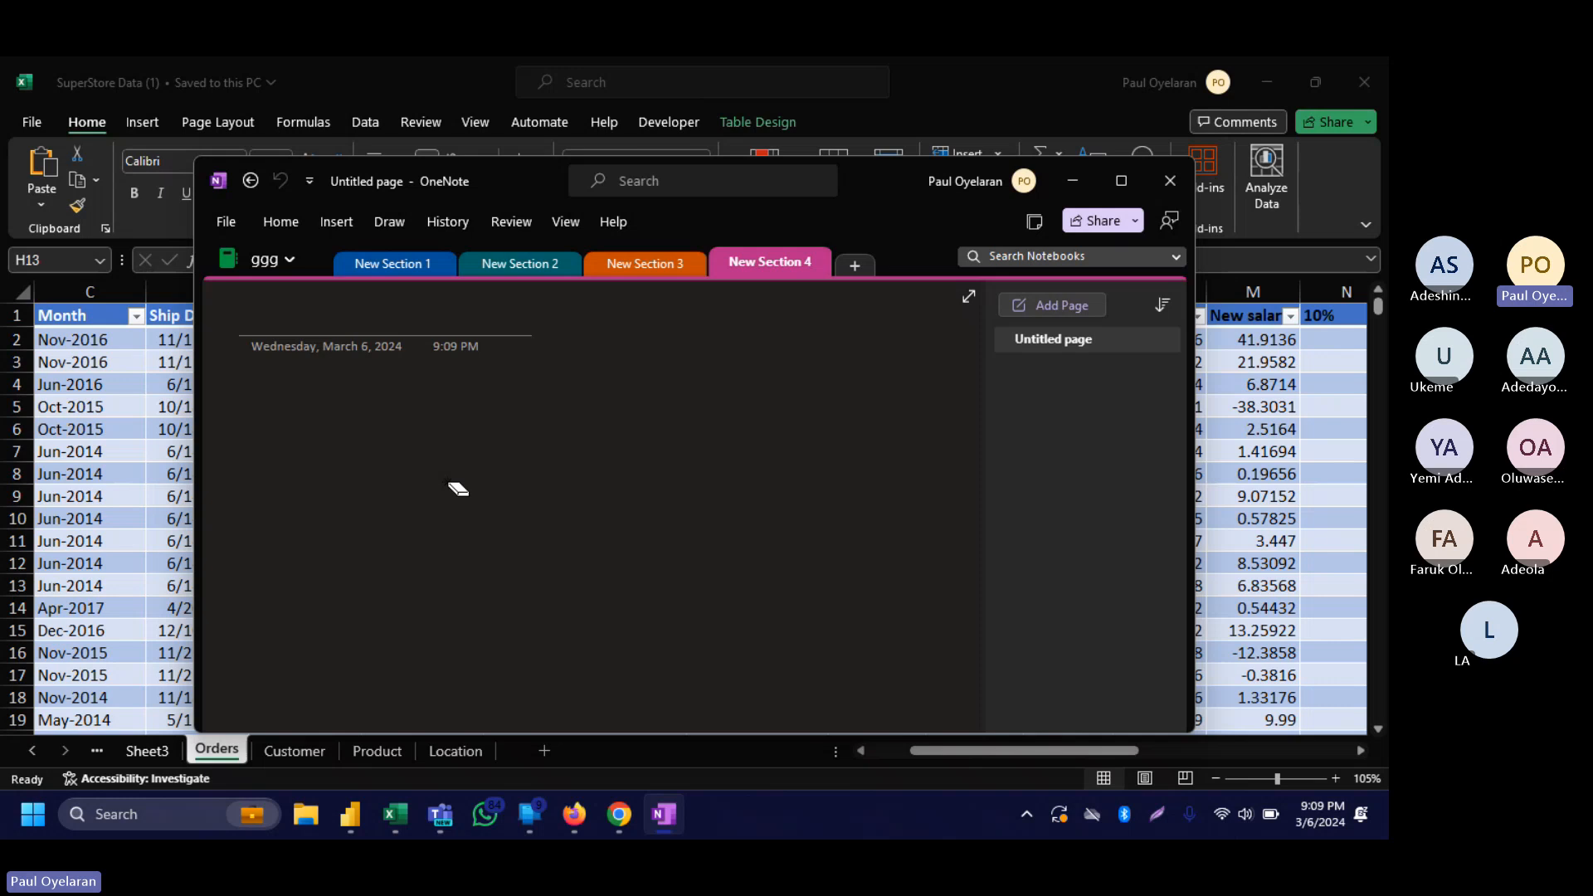
left_click(274, 378)
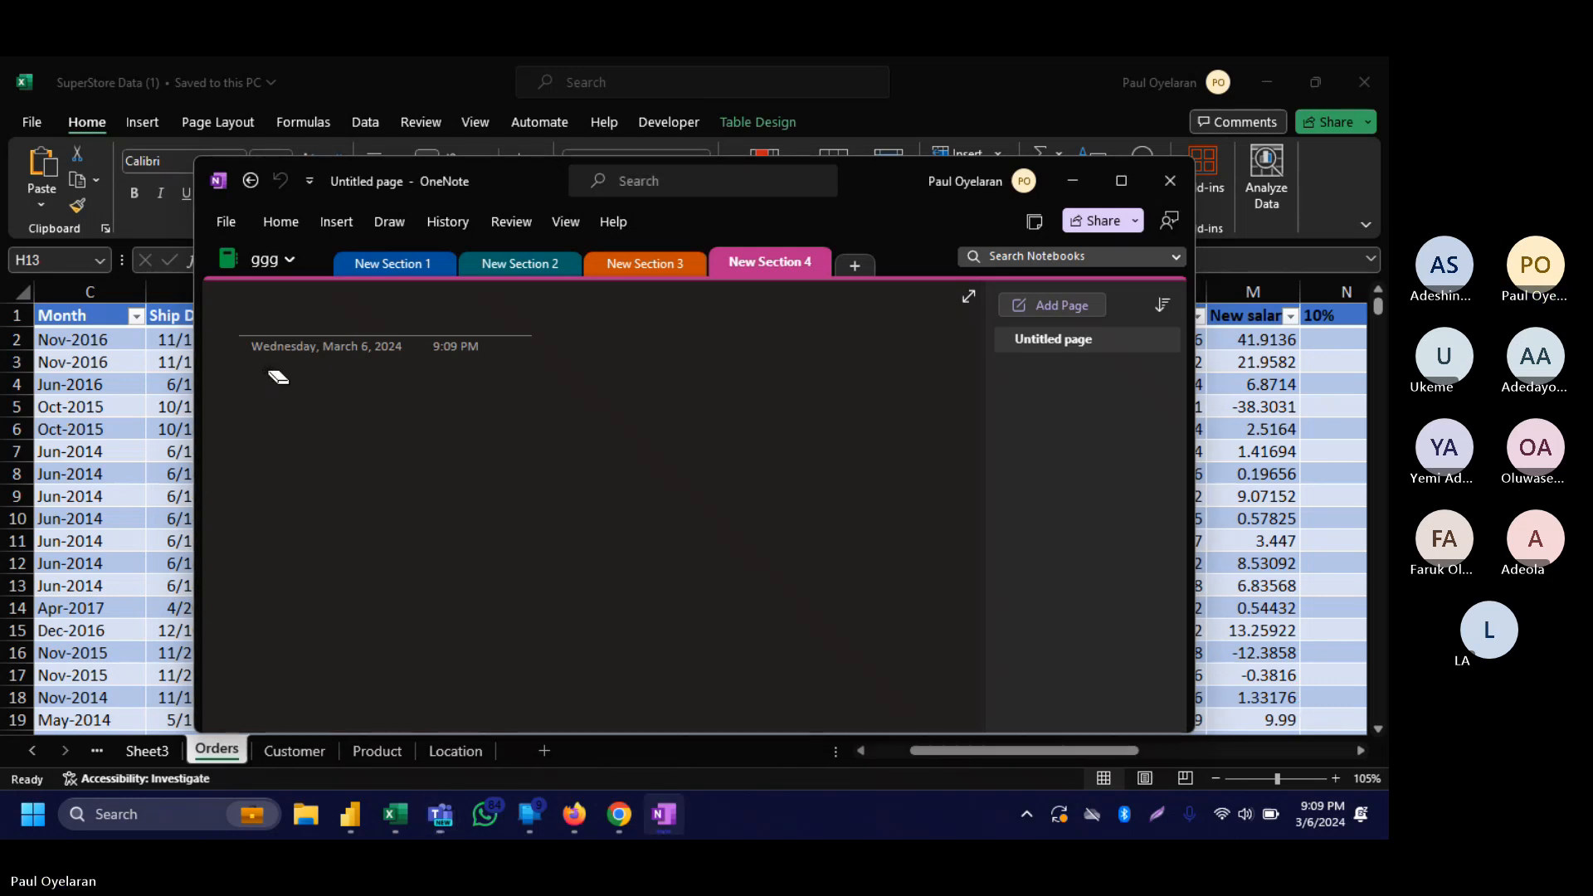
Sketch three separate boxes side by side on the untitled page with the white pen.
left_click(384, 214)
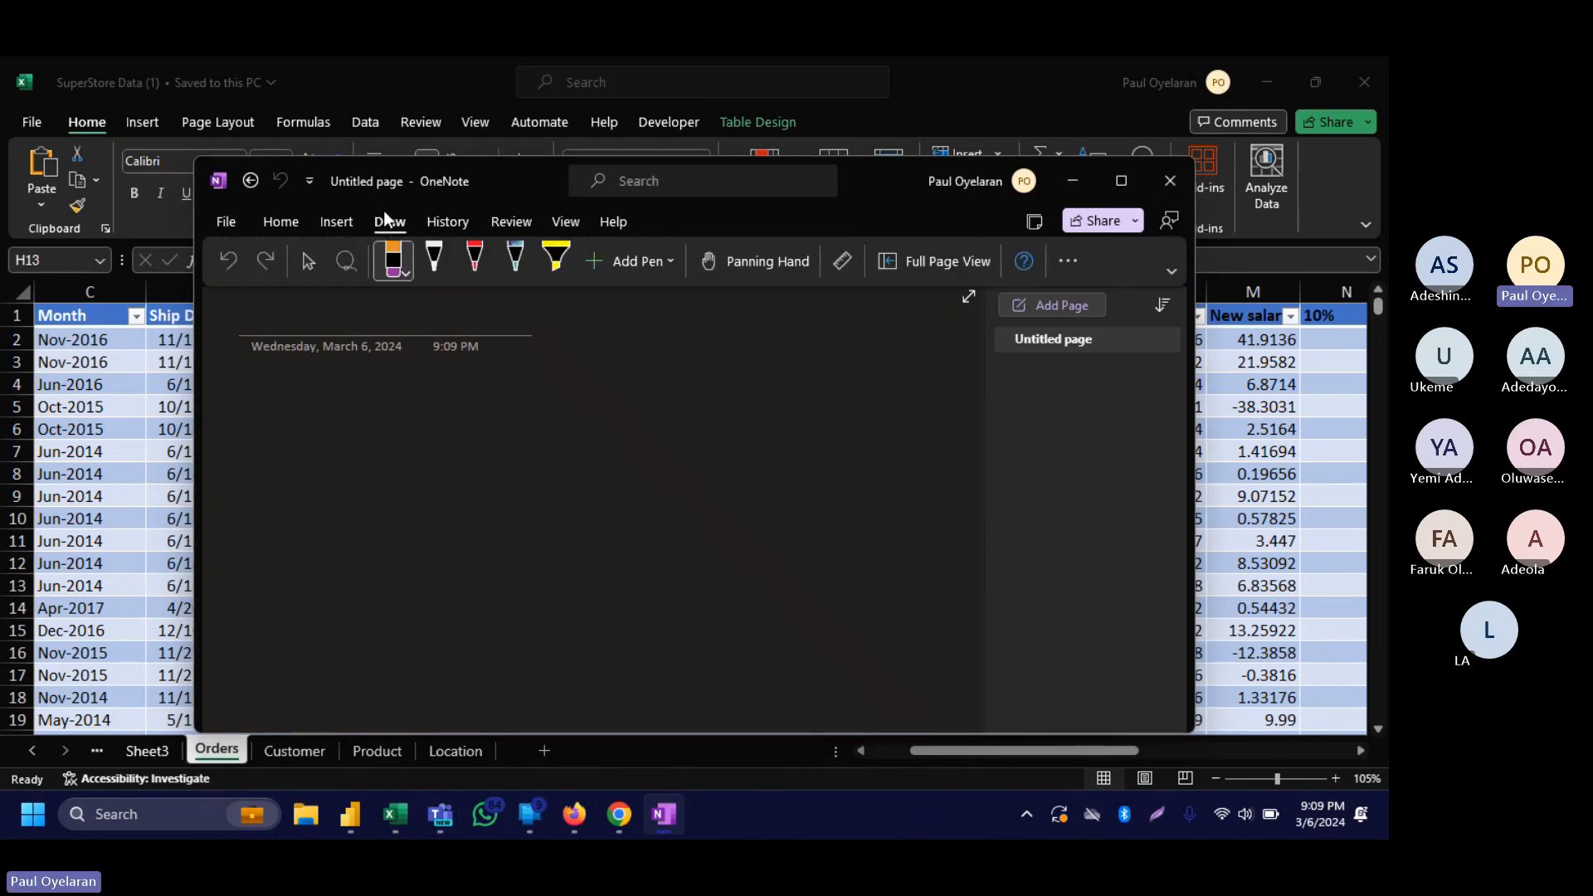
left_click(438, 266)
left_click(245, 392)
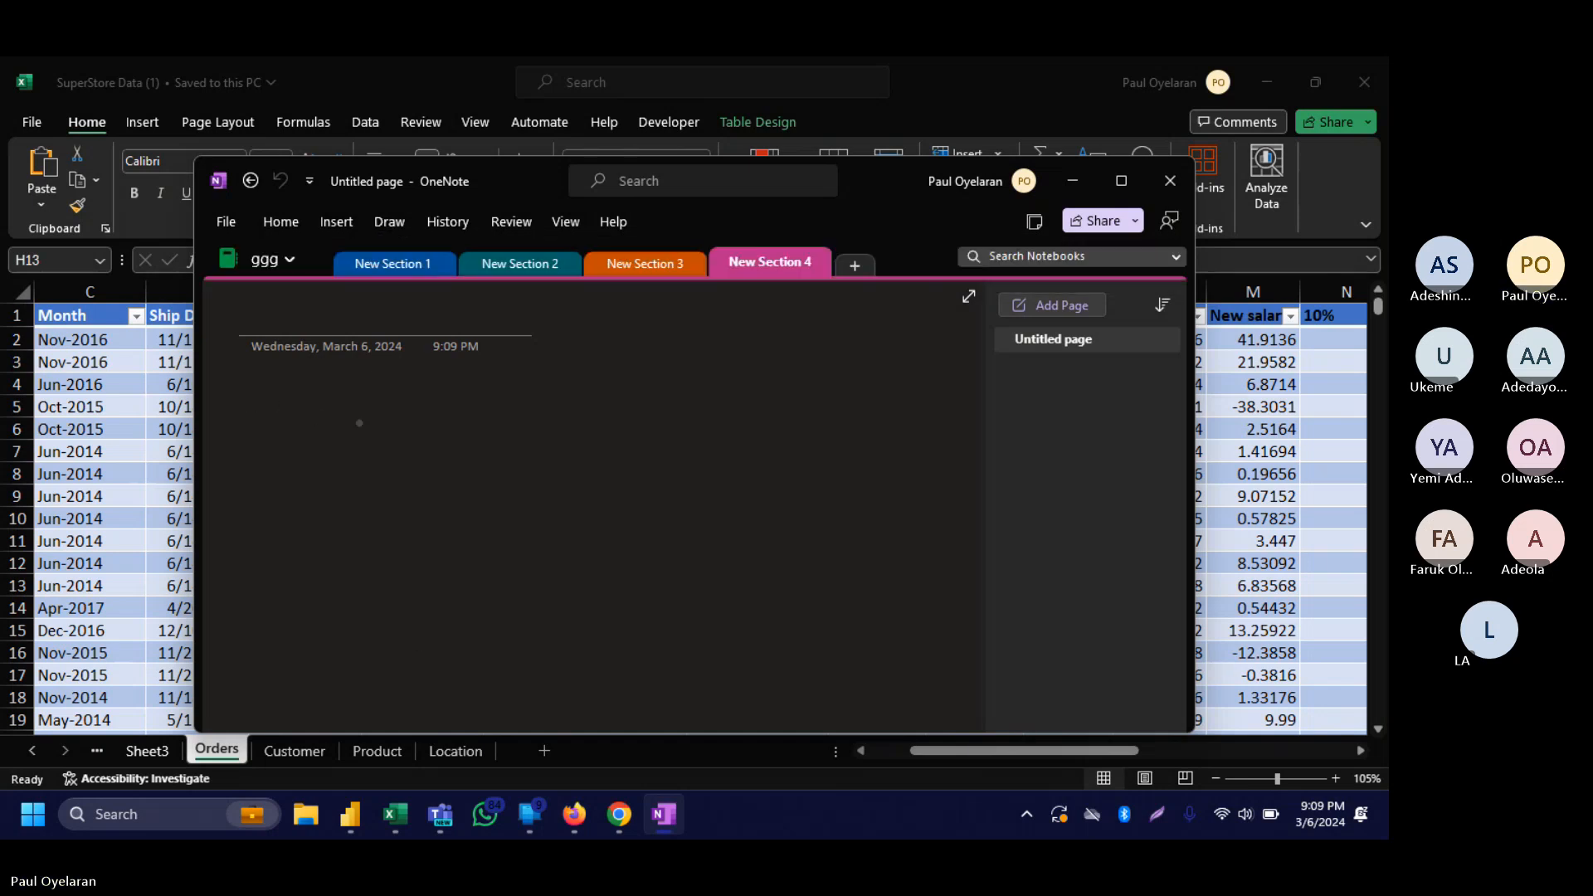
mouse_move(520, 441)
left_mouse_down()
mouse_move(377, 394)
mouse_move(270, 407)
mouse_move(280, 565)
mouse_move(551, 578)
mouse_move(520, 440)
left_mouse_up()
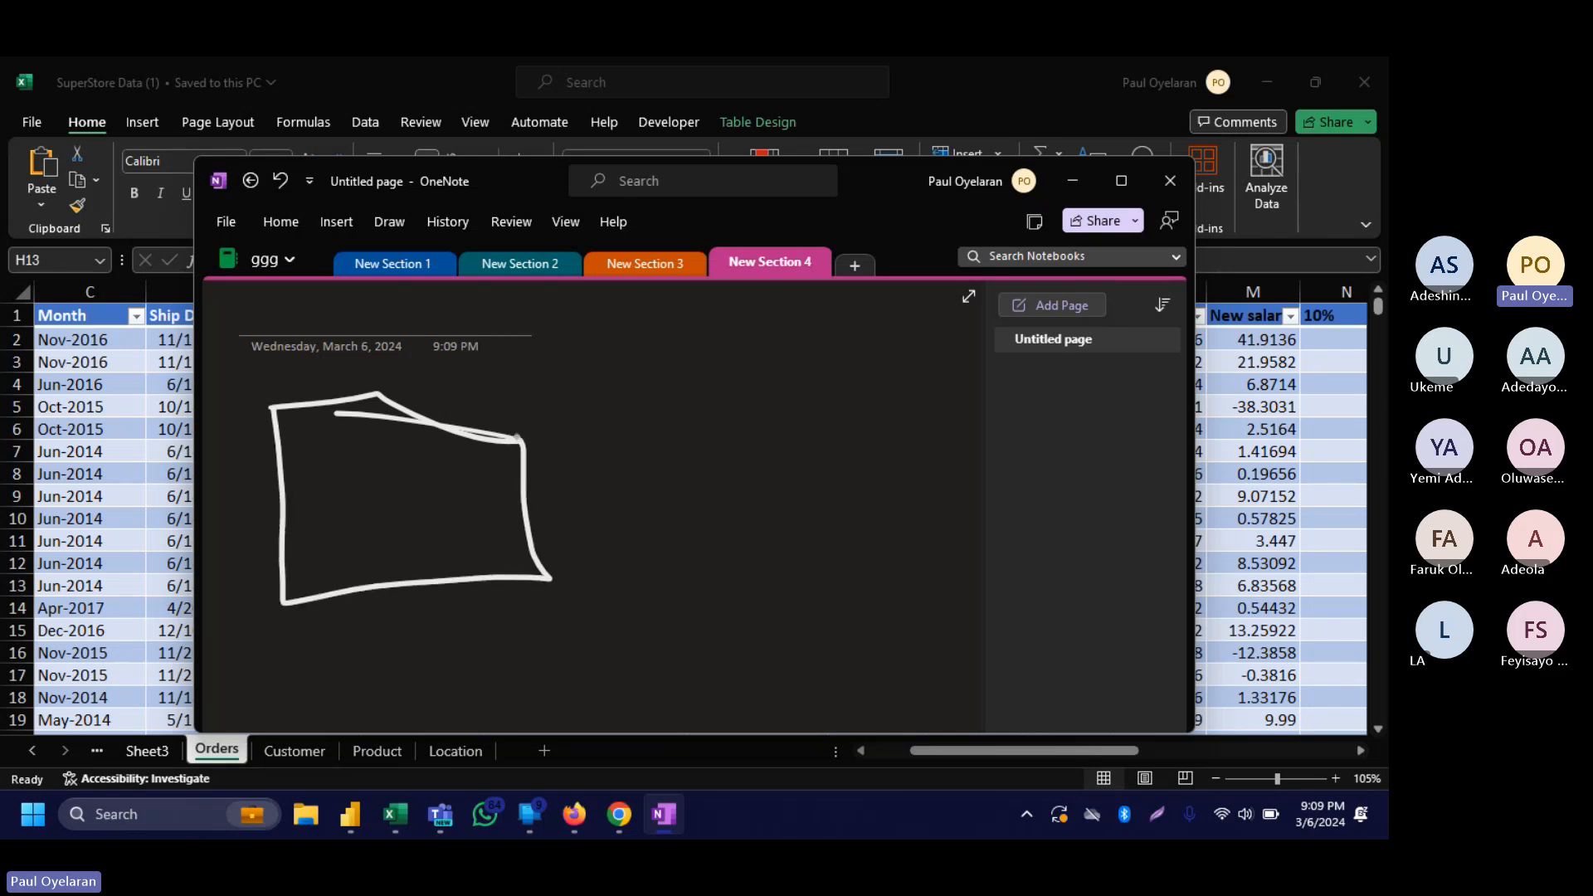
mouse_move(648, 406)
left_mouse_down()
mouse_move(783, 400)
mouse_move(776, 559)
mouse_move(663, 535)
mouse_move(669, 419)
mouse_move(649, 406)
left_mouse_up()
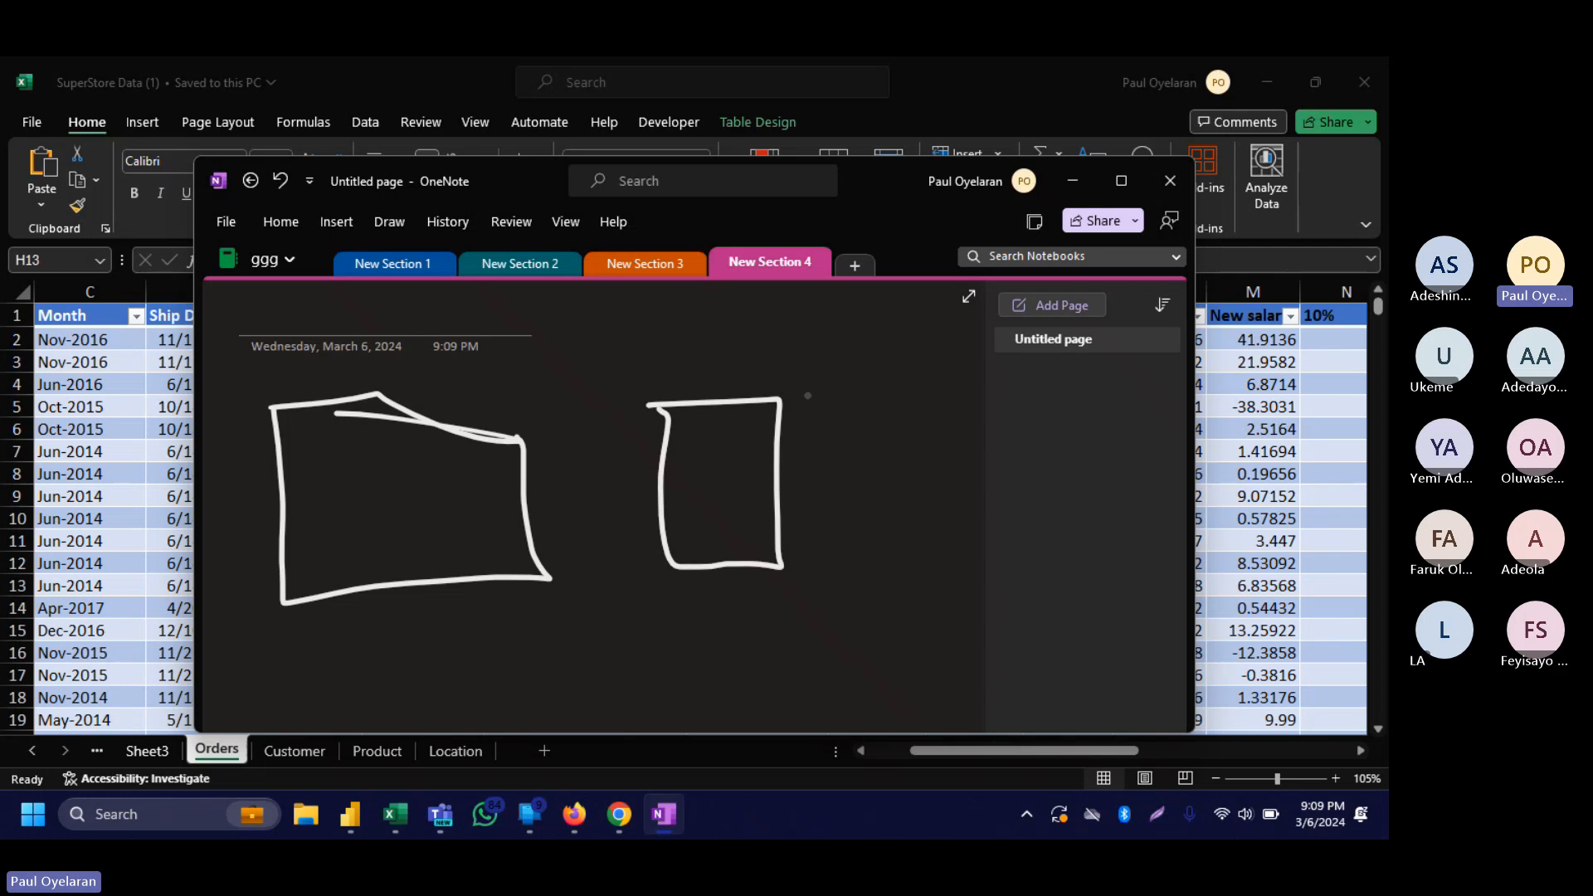
mouse_move(820, 398)
left_mouse_down()
mouse_move(980, 498)
mouse_move(904, 610)
mouse_move(841, 515)
mouse_move(826, 317)
left_mouse_up()
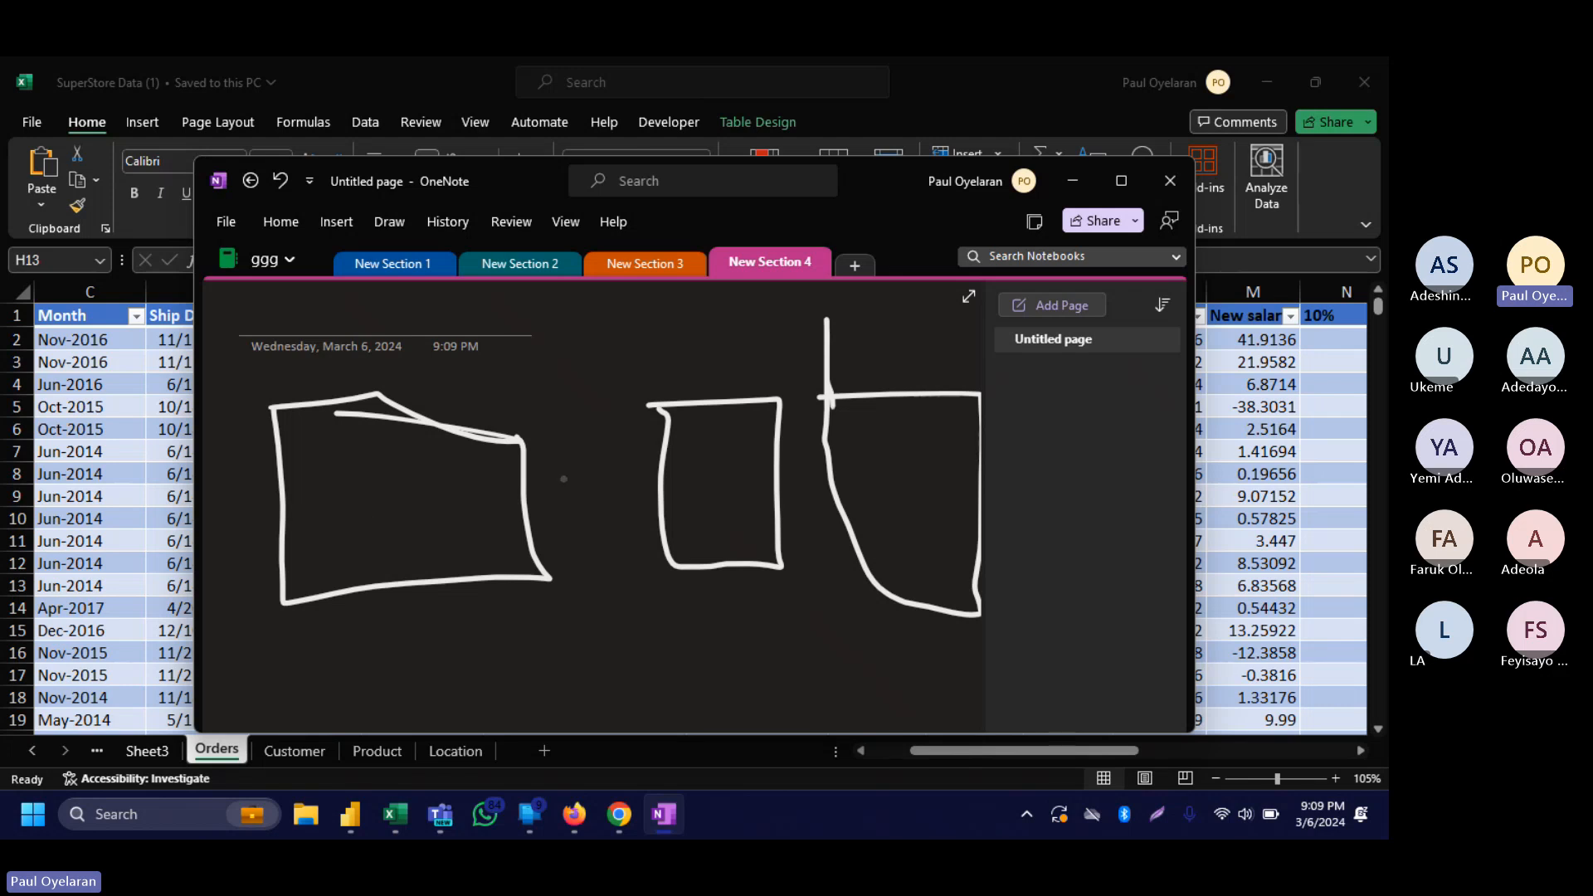
Draw connecting lines between the first and second, first and third, and second and third boxes.
left_click_drag(521, 478, 662, 457)
mouse_move(863, 392)
left_mouse_down()
mouse_move(540, 386)
mouse_move(510, 431)
left_mouse_up()
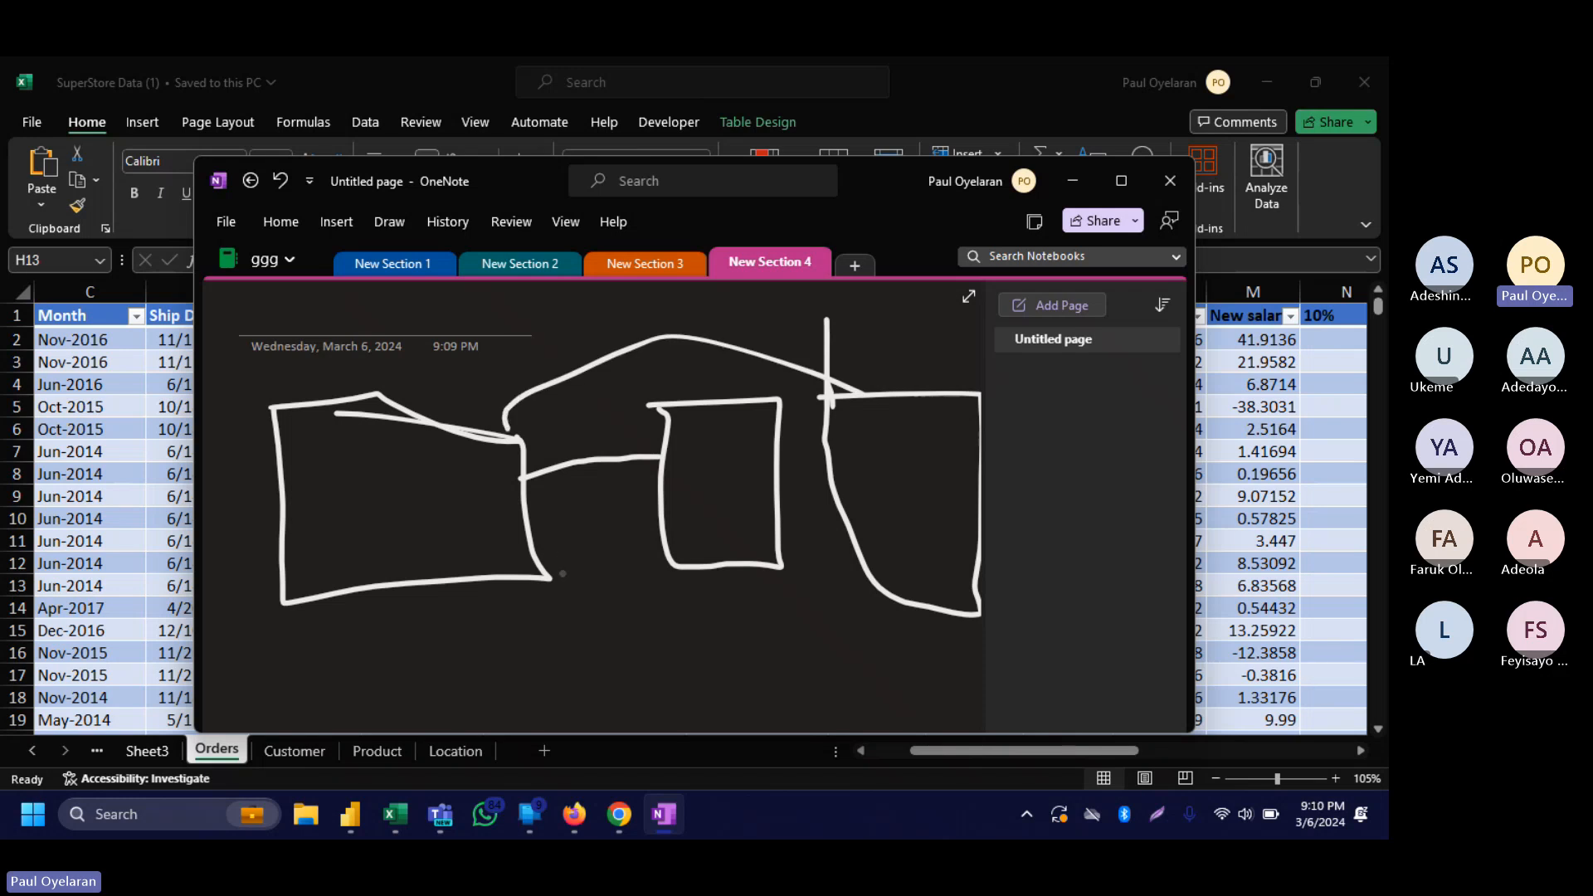
left_click_drag(718, 567, 903, 579)
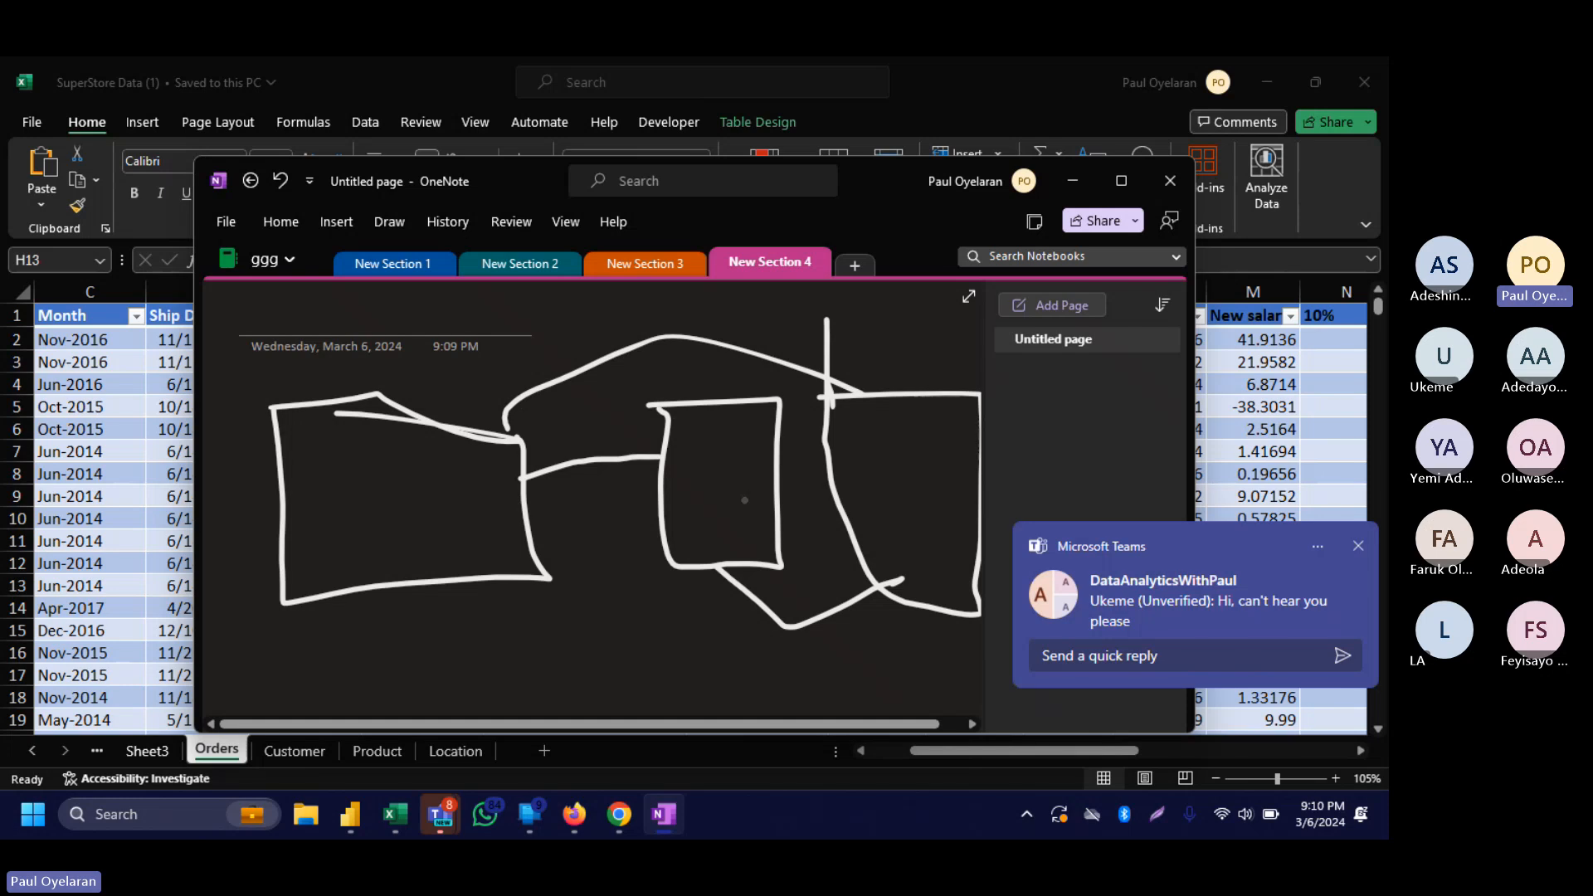
mouse_move(456, 820)
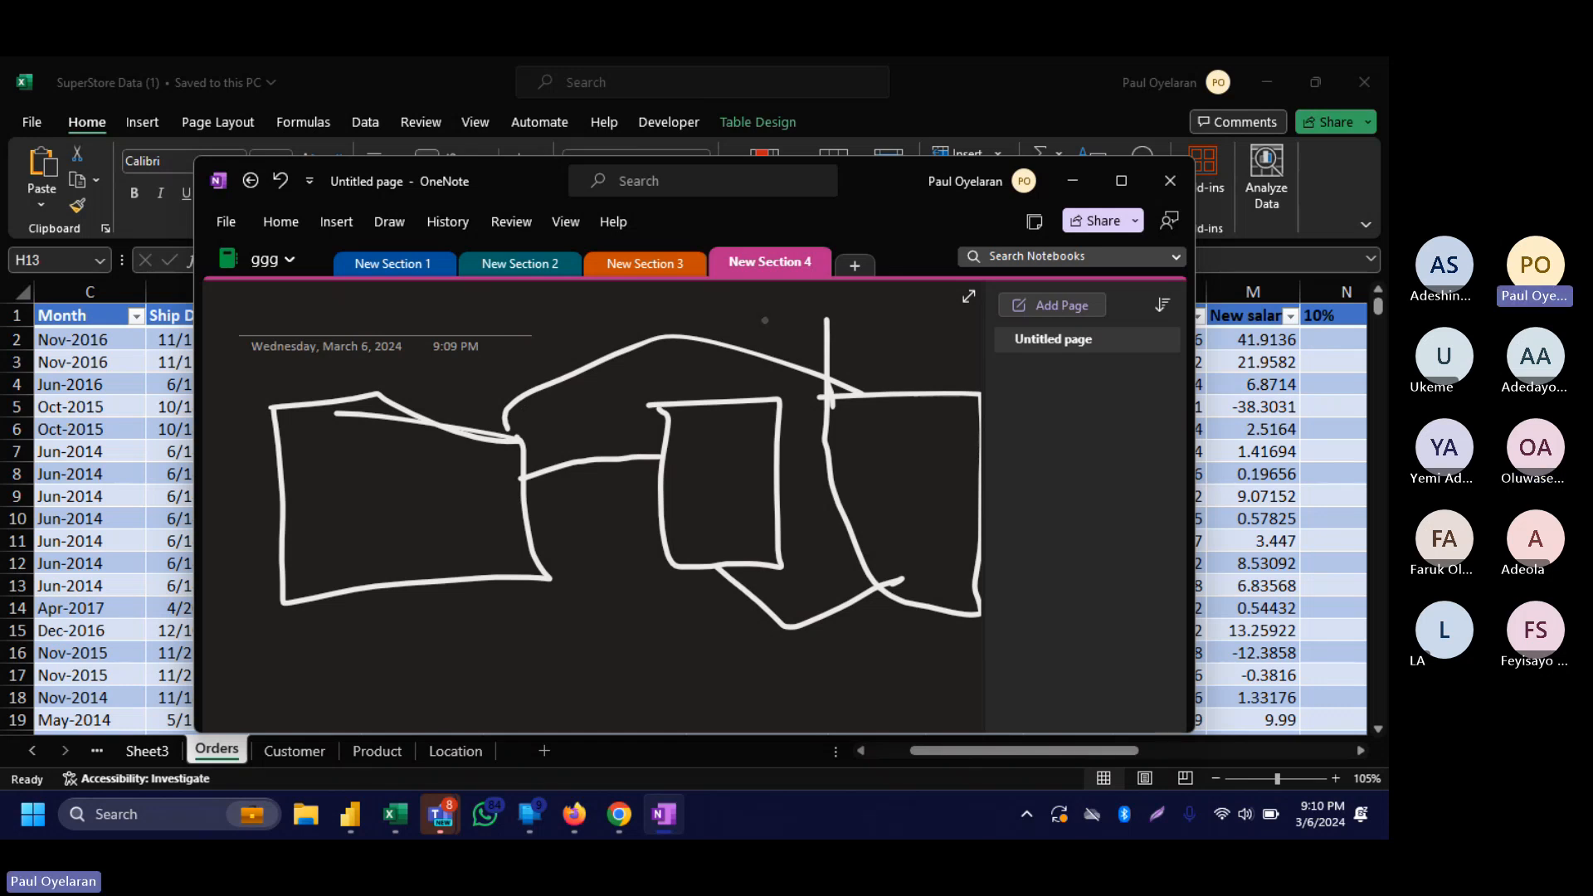
Handwrite "Primary Key" beneath the first two boxes and retrace the second box's top edge.
left_click(1305, 692)
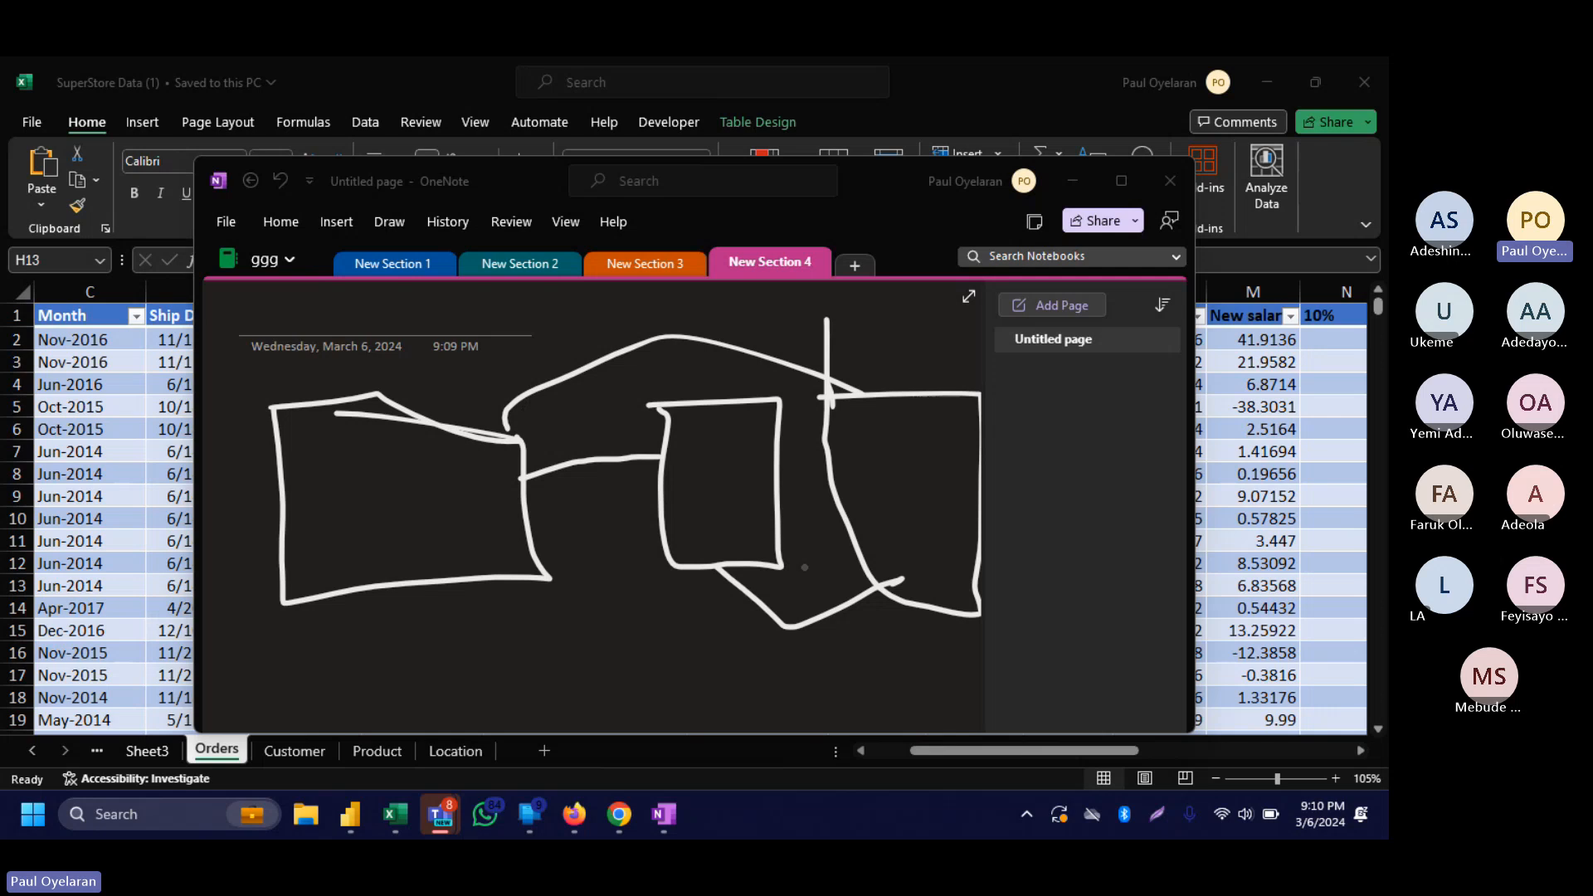
left_click(417, 656)
mouse_move(407, 664)
left_mouse_down()
mouse_move(459, 650)
mouse_move(486, 673)
mouse_move(502, 635)
mouse_move(554, 646)
mouse_move(588, 631)
mouse_move(616, 569)
mouse_move(637, 649)
left_mouse_up()
mouse_move(527, 693)
left_mouse_down()
mouse_move(549, 717)
mouse_move(623, 688)
mouse_move(586, 705)
left_mouse_up()
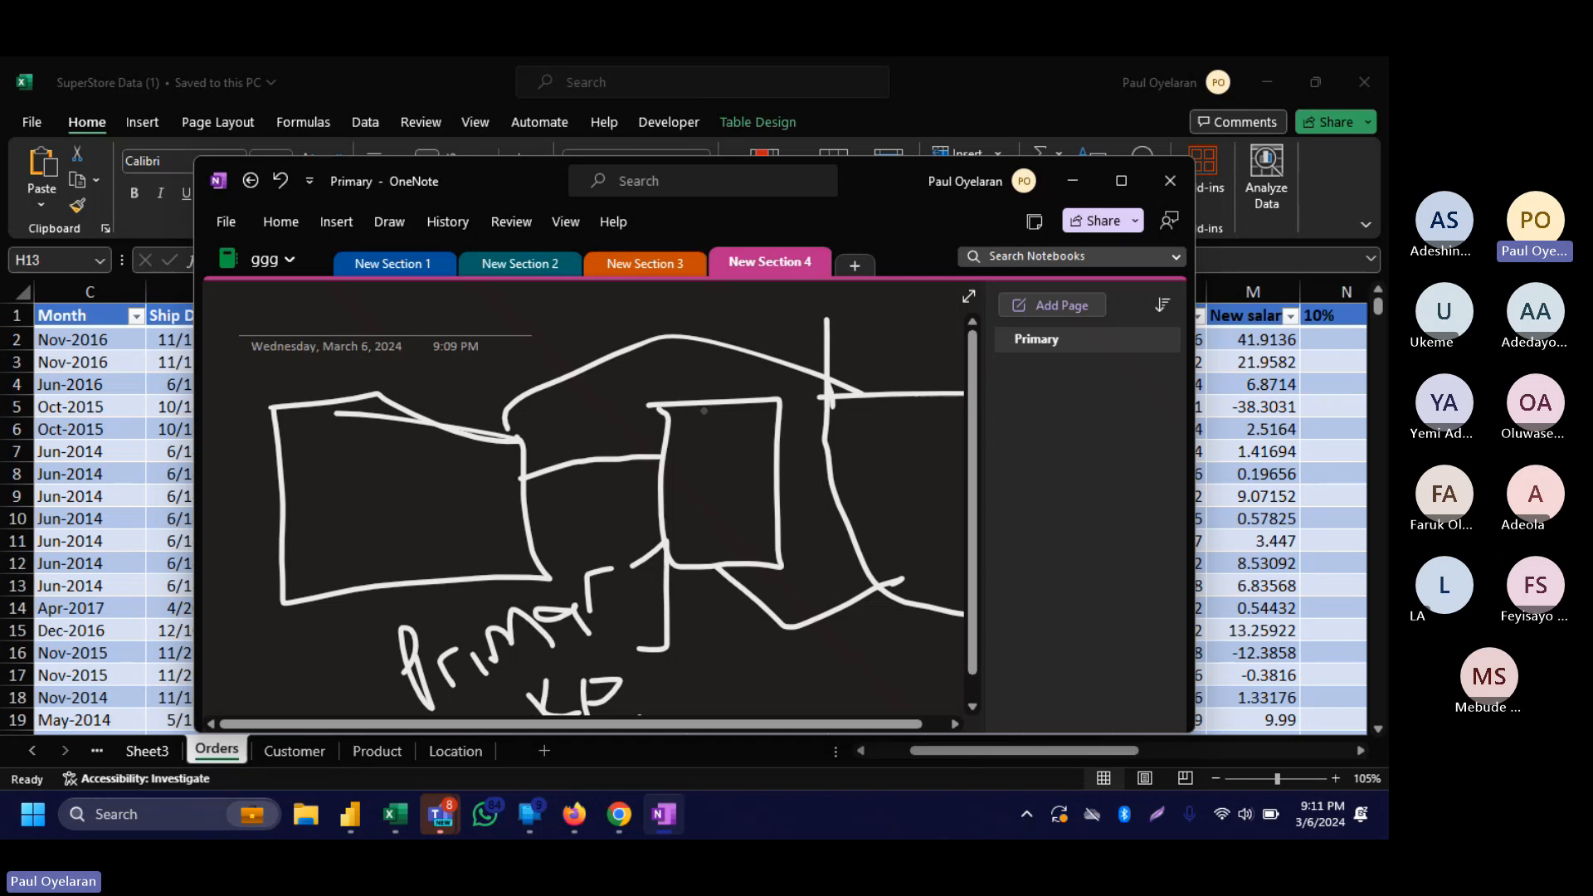
left_click(1291, 685)
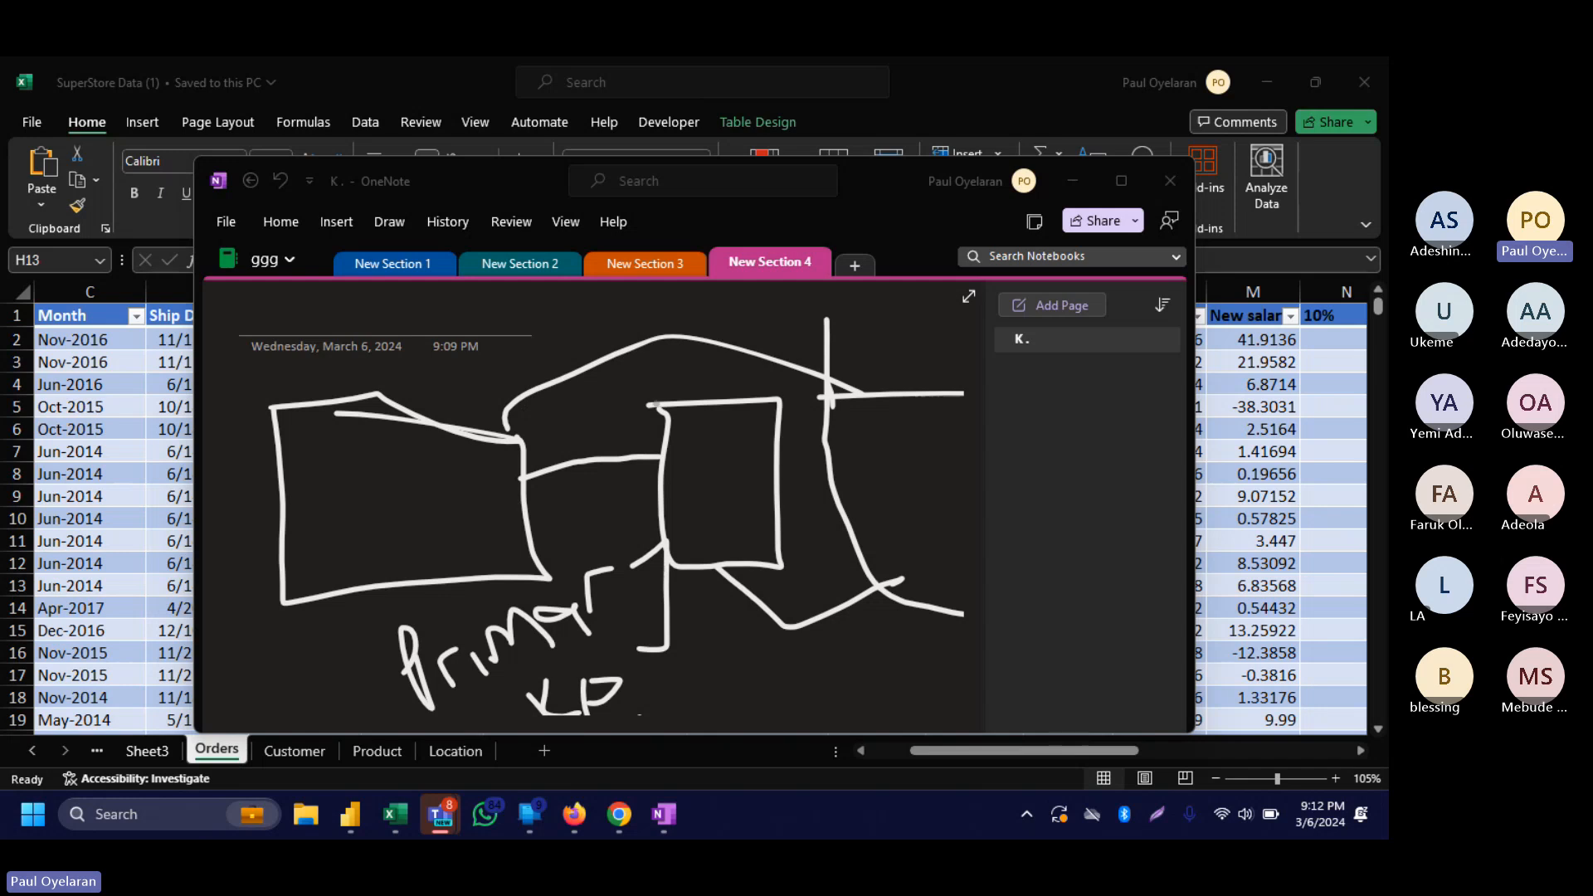
left_click_drag(656, 405, 772, 406)
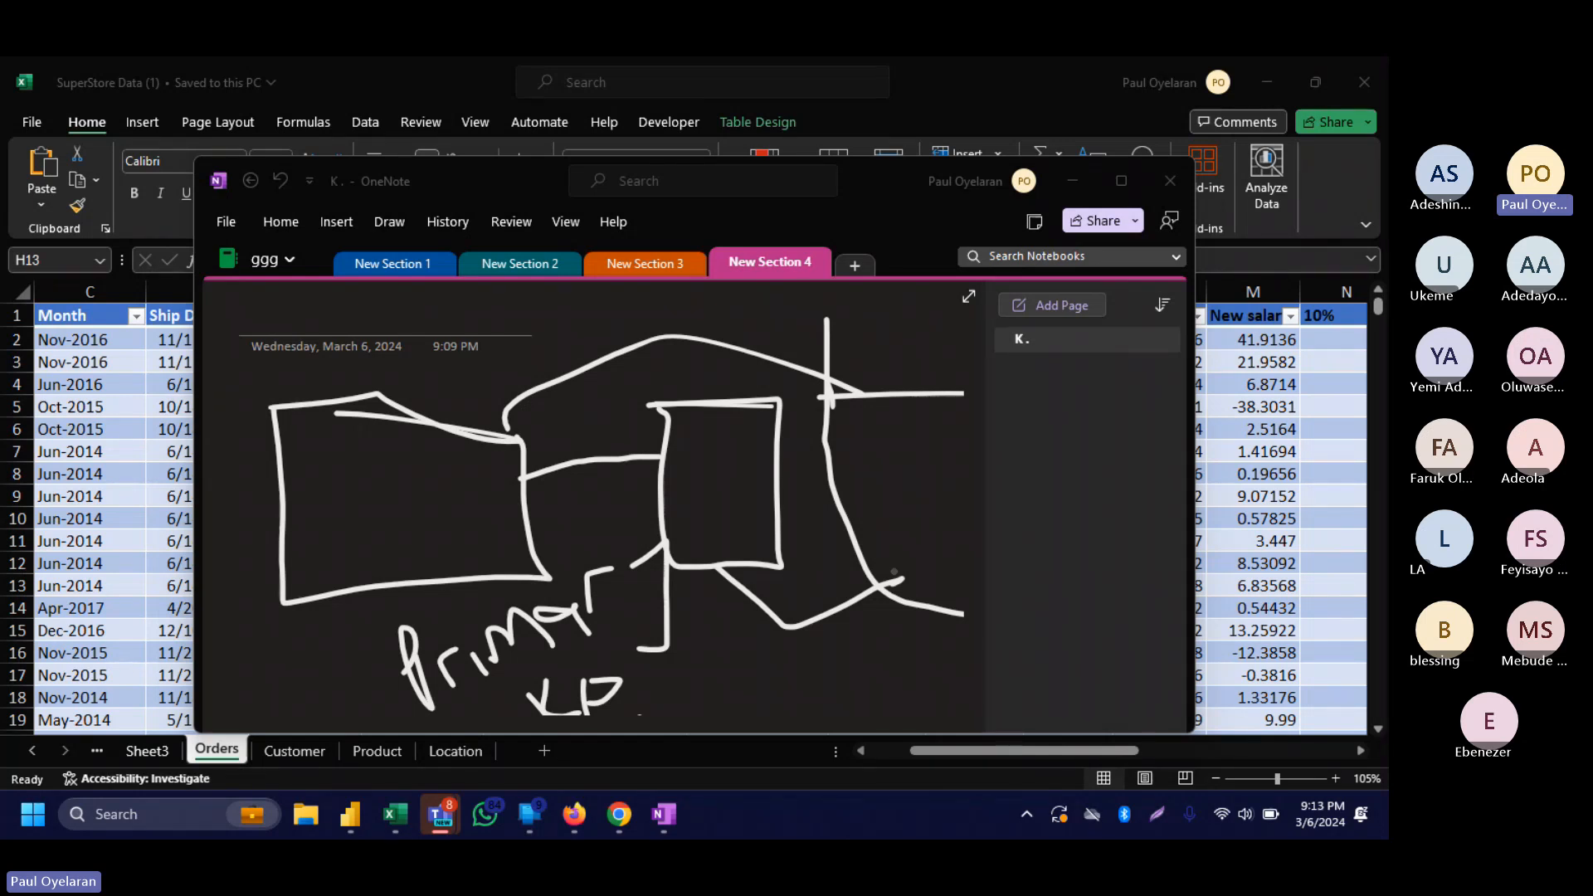
Switch to the SuperStore workbook in Excel and review the Customer sheet's records and its column headers.
left_click(17, 561)
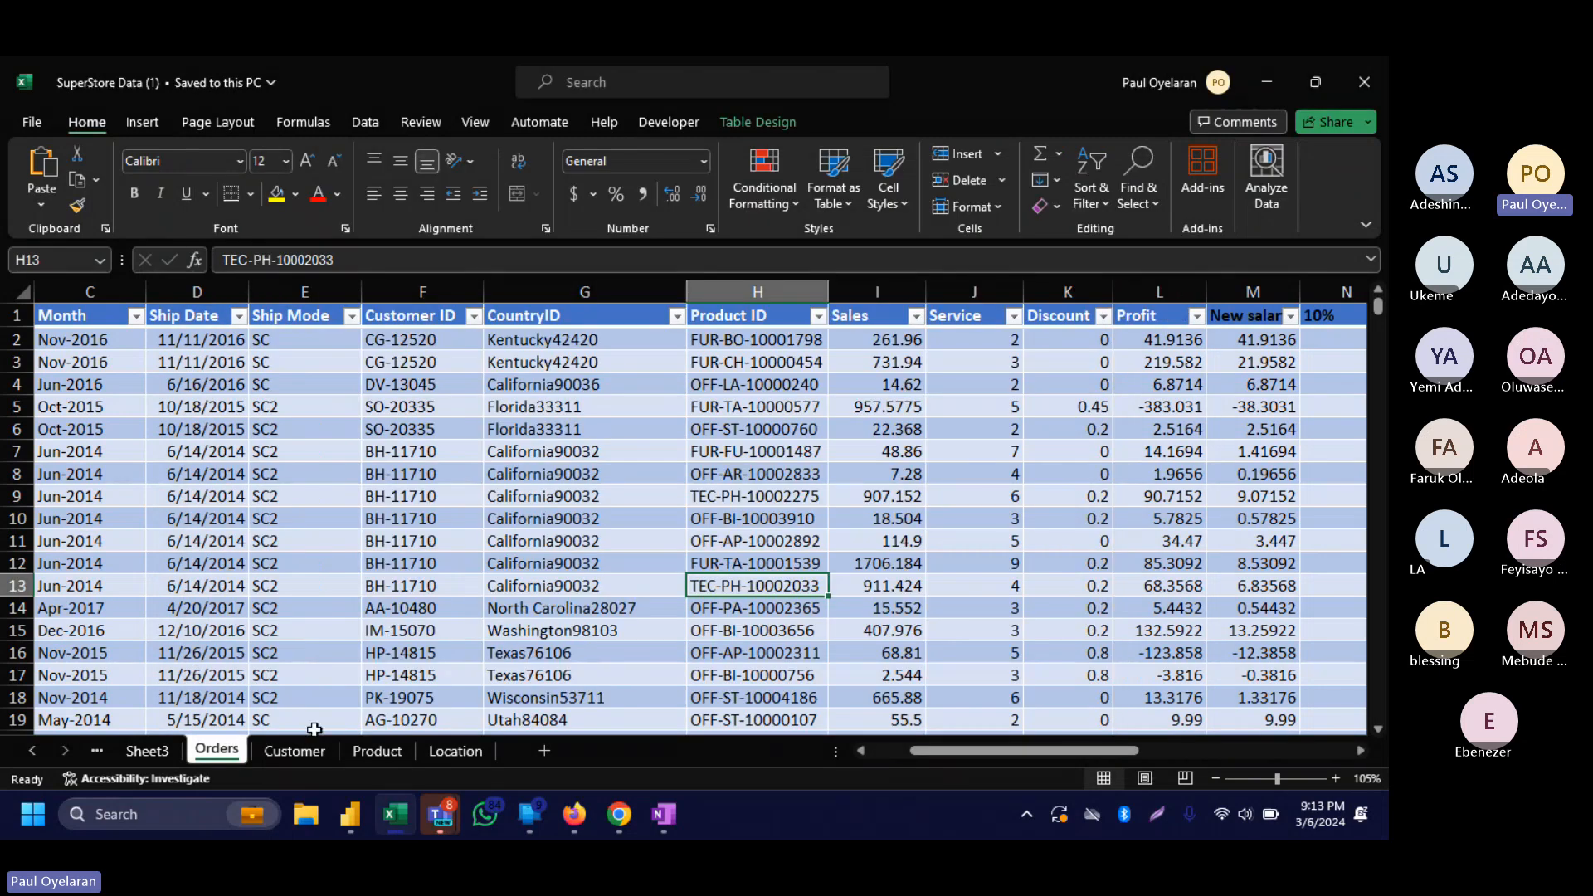
left_click(294, 751)
scroll(249, 498, "down", 10)
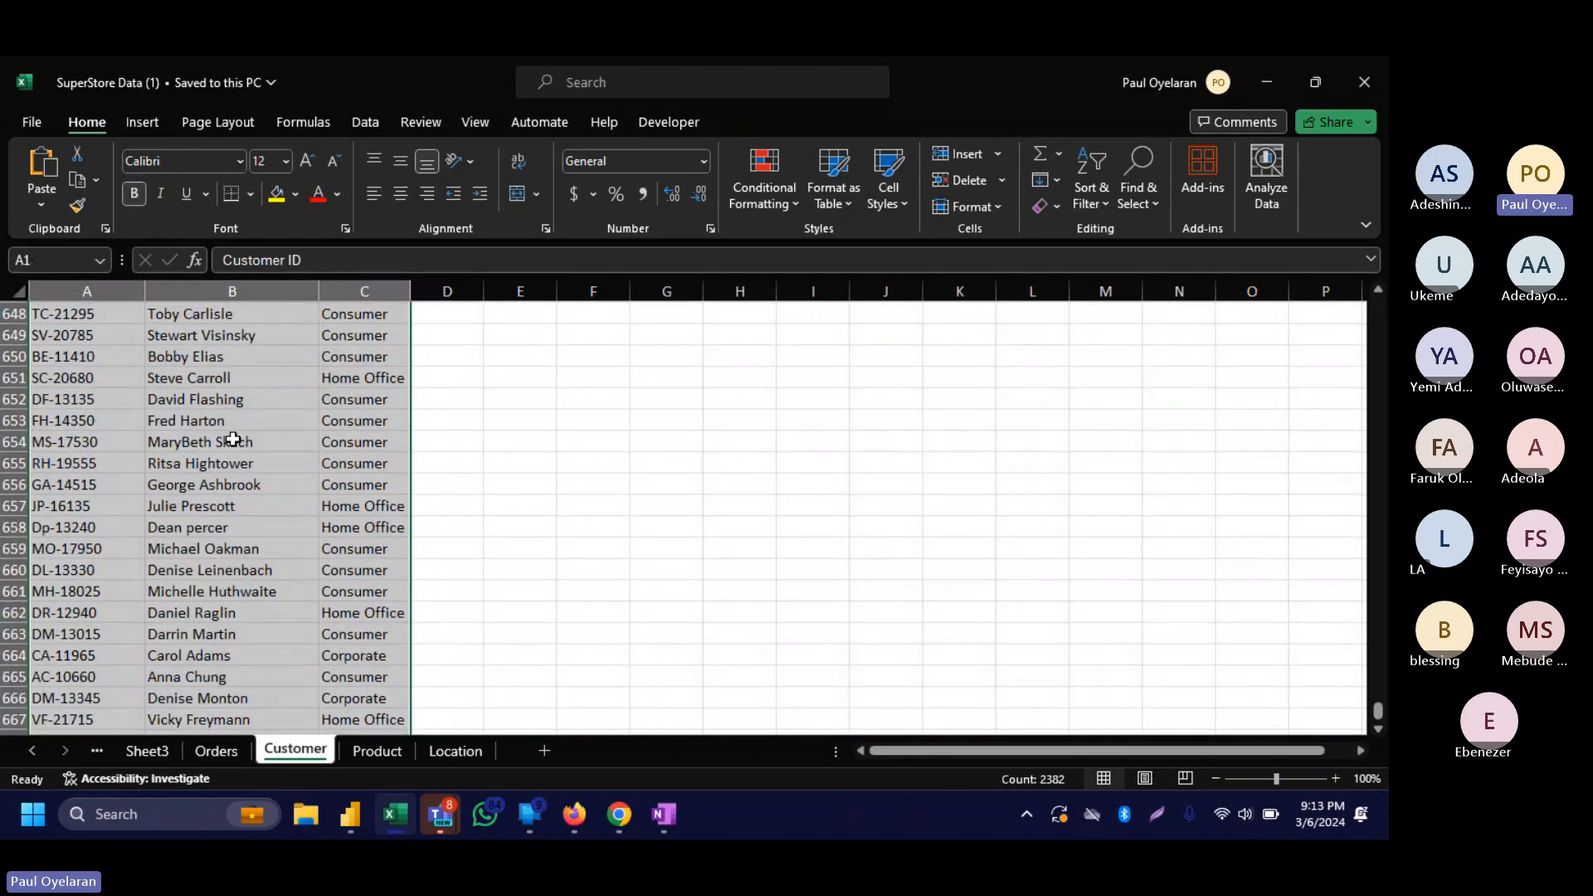
scroll(234, 440, "up", 20)
key("ctrl+Home")
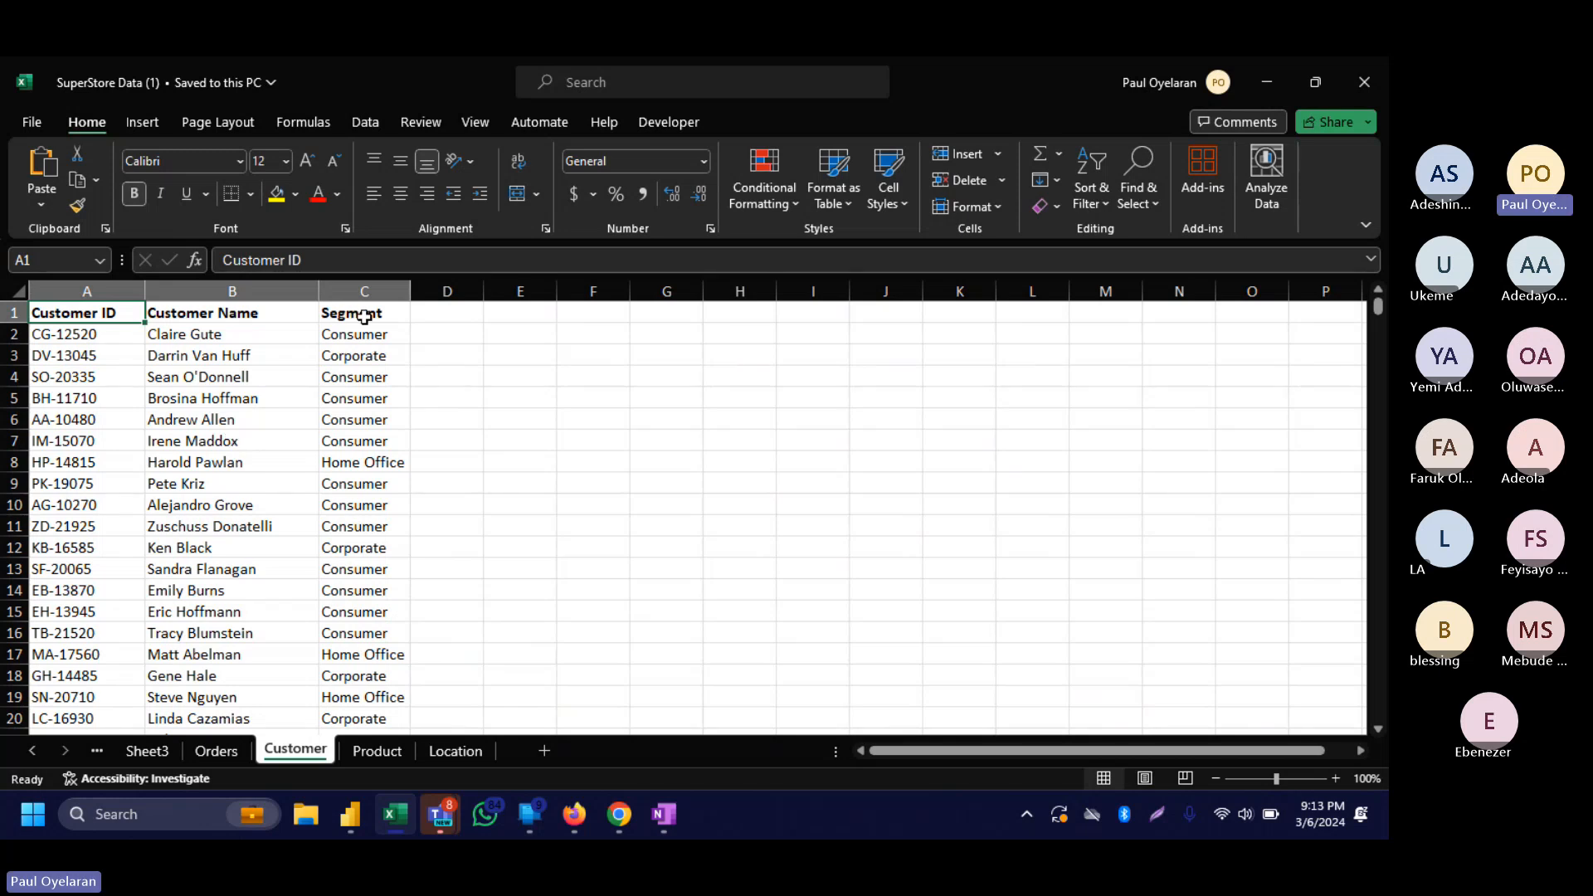
left_click(448, 316)
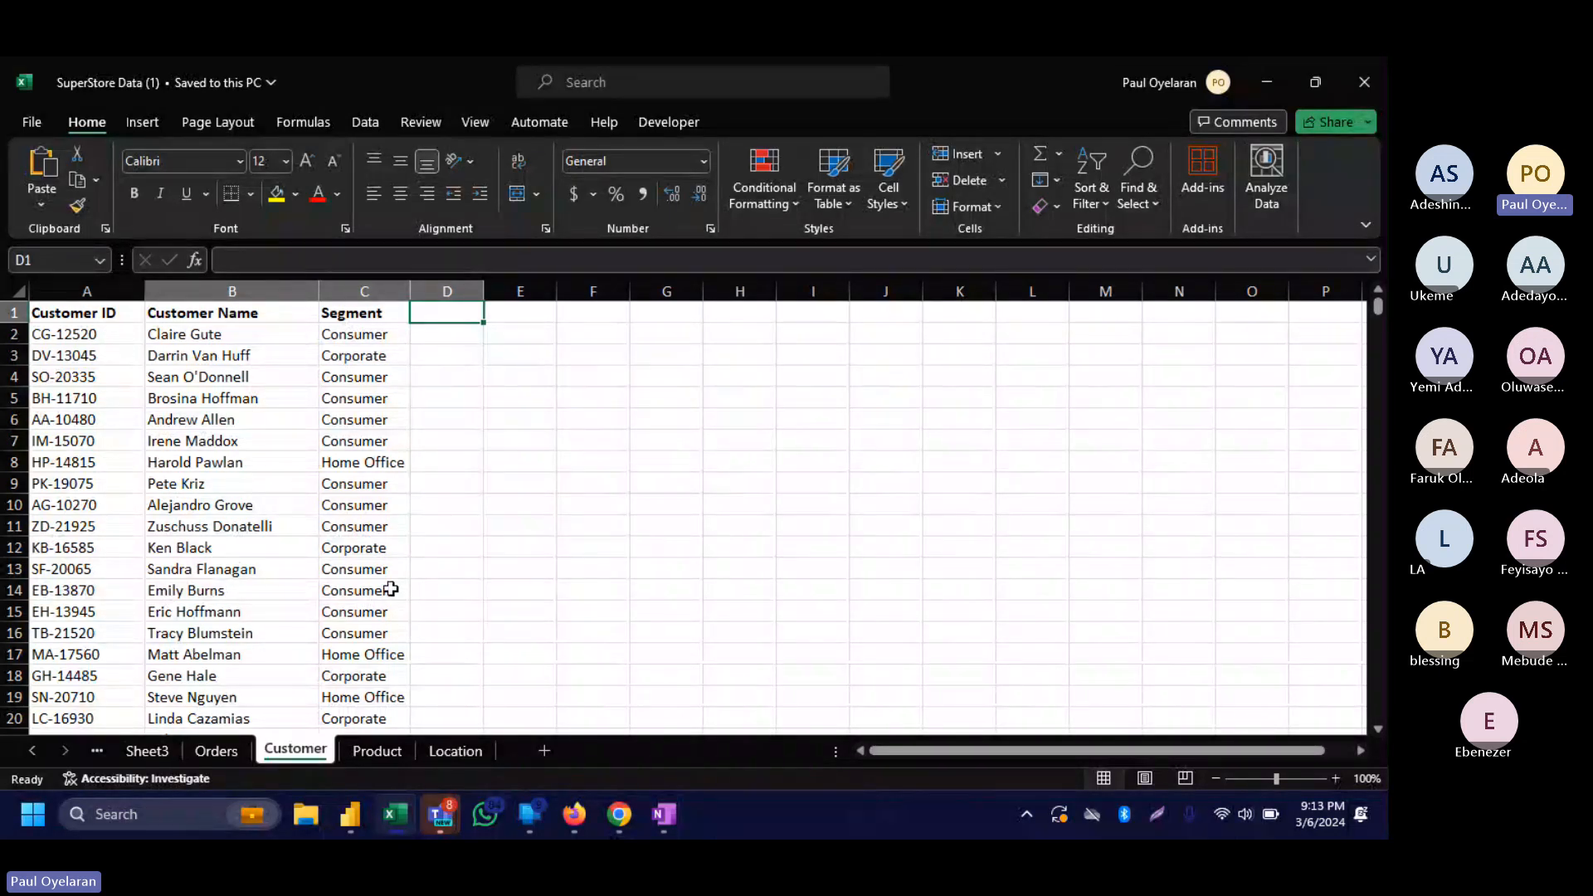
Examine the Product sheet, comparing the product names with the entries in the Product ID column.
left_click(375, 752)
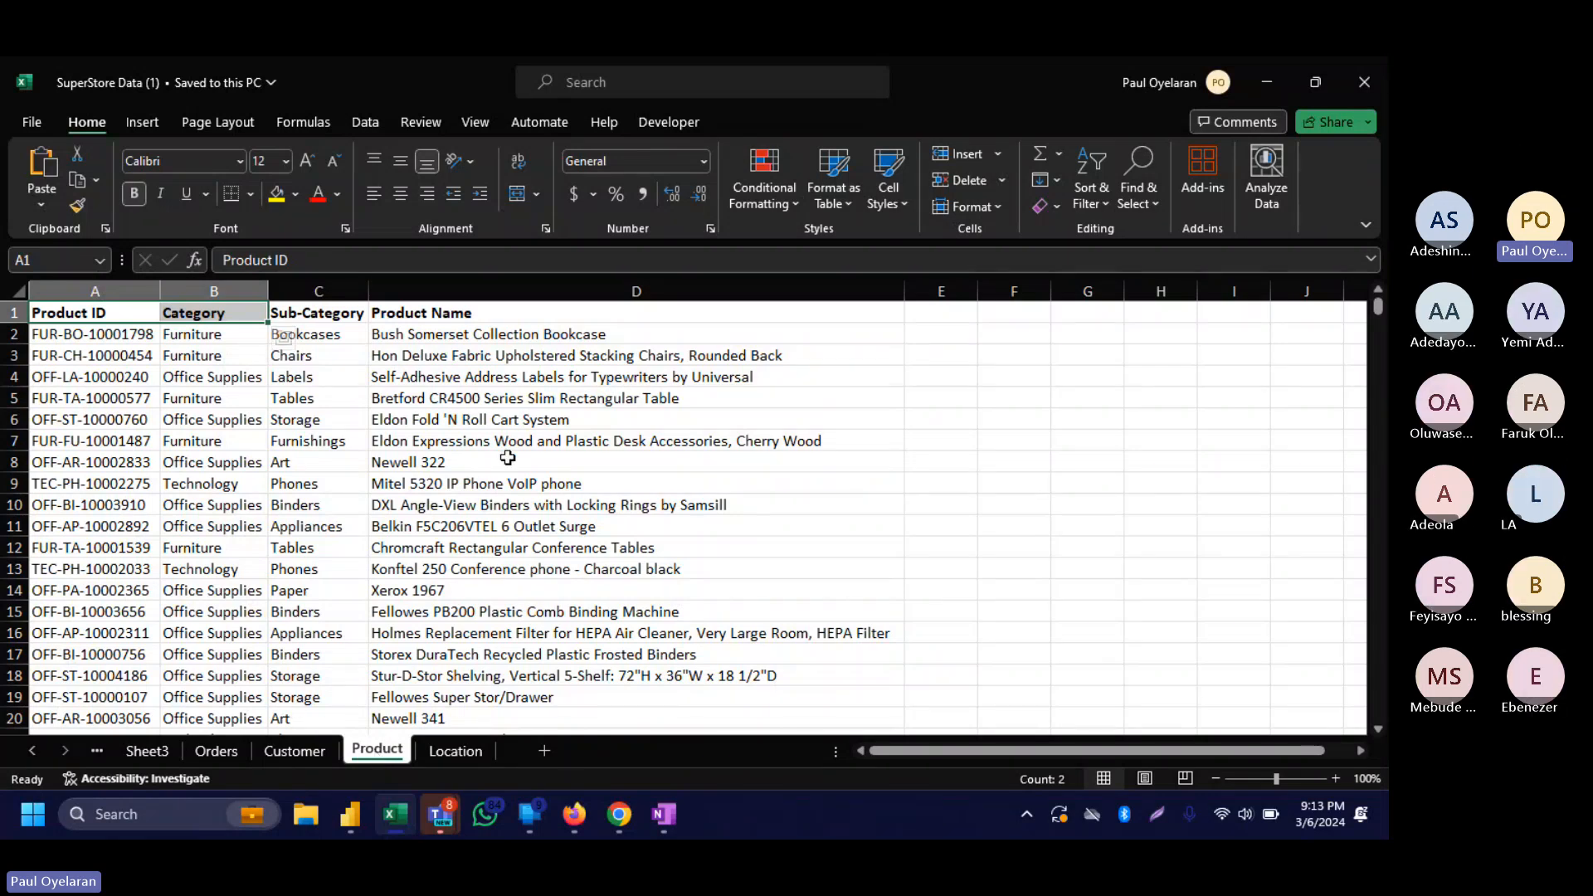
left_click_drag(508, 458, 484, 388)
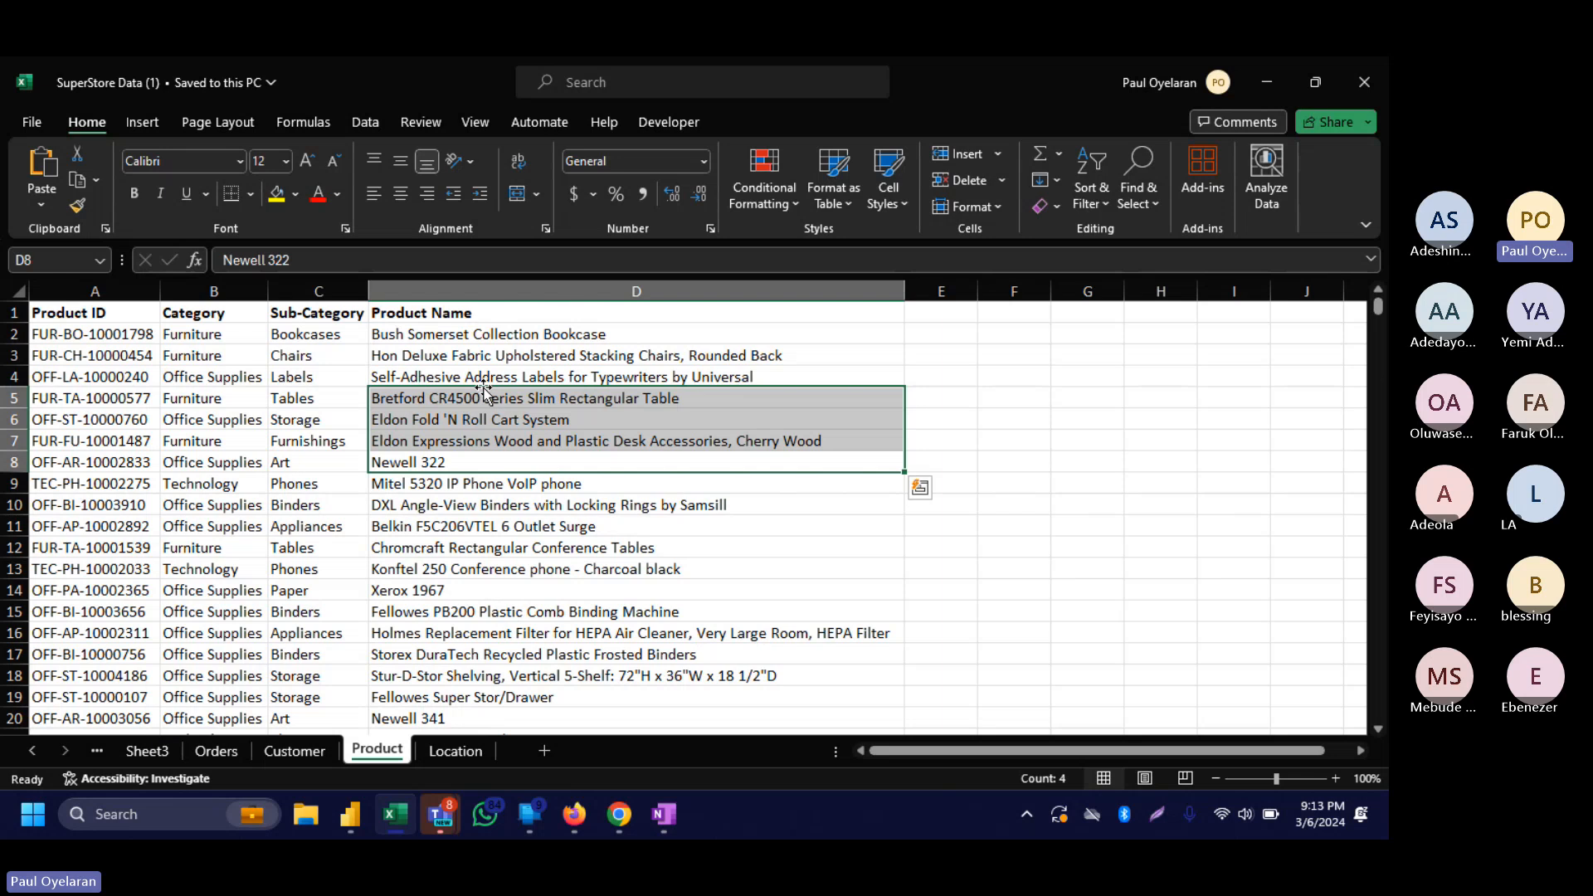
left_click_drag(98, 334, 103, 635)
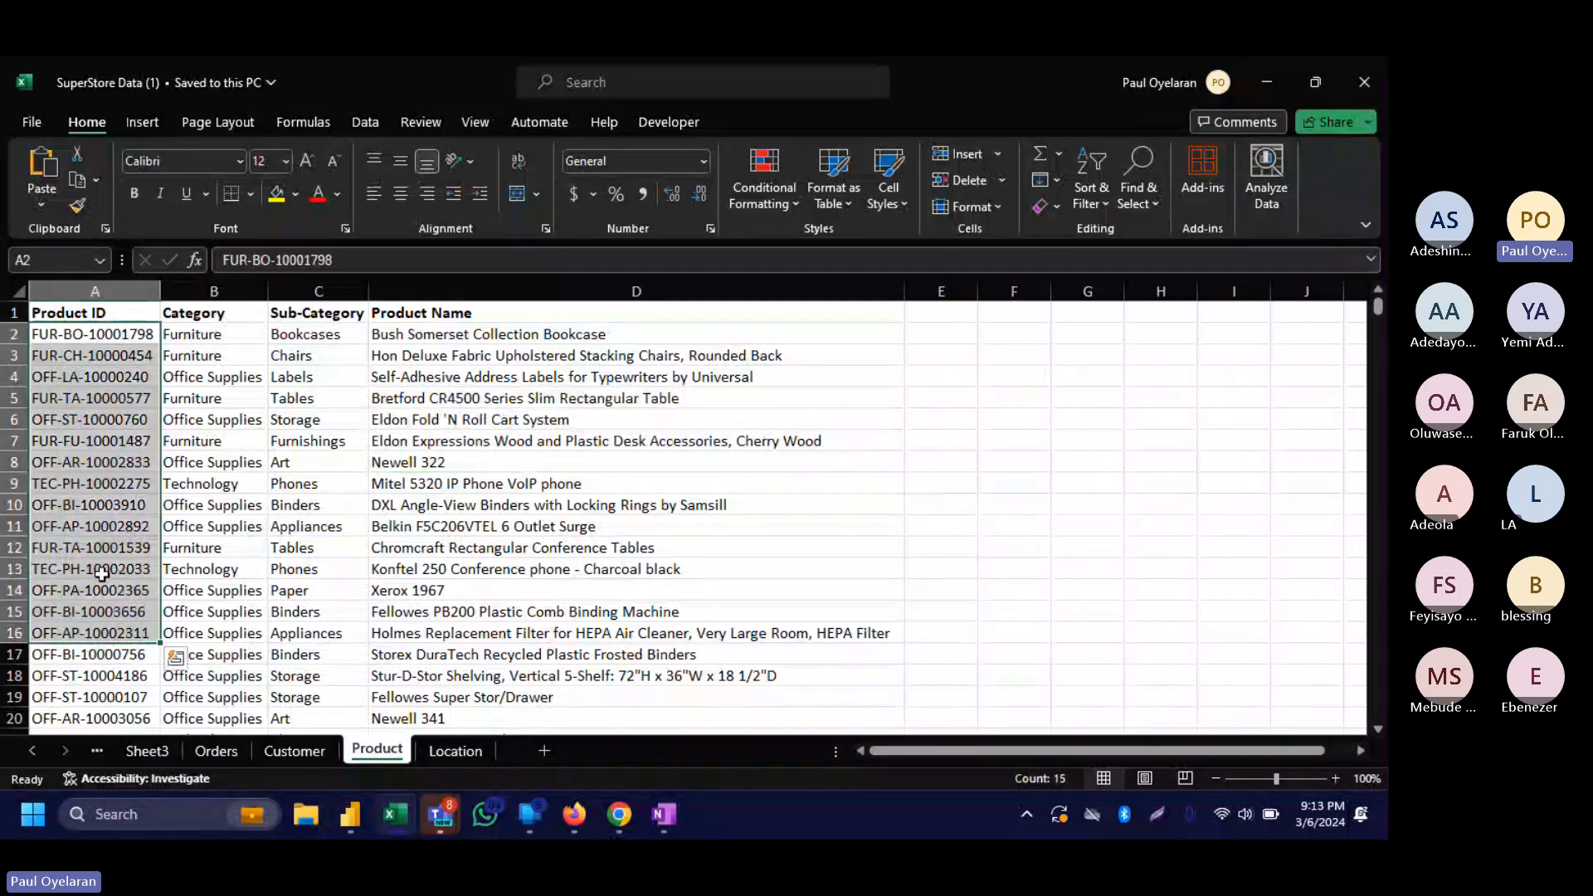
left_click(113, 506)
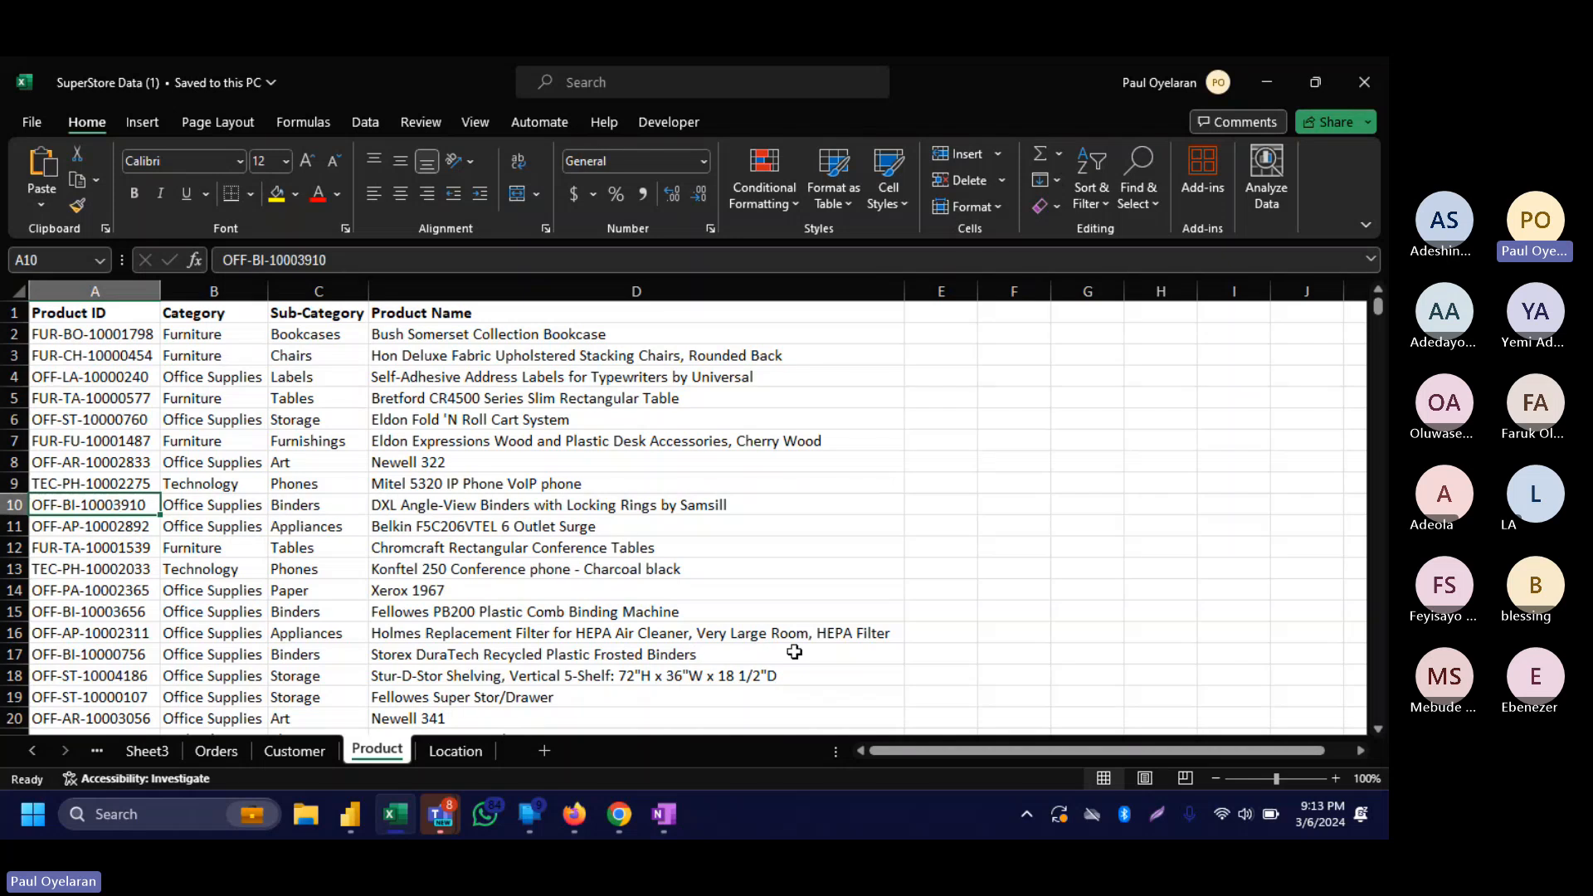
left_click(1257, 694)
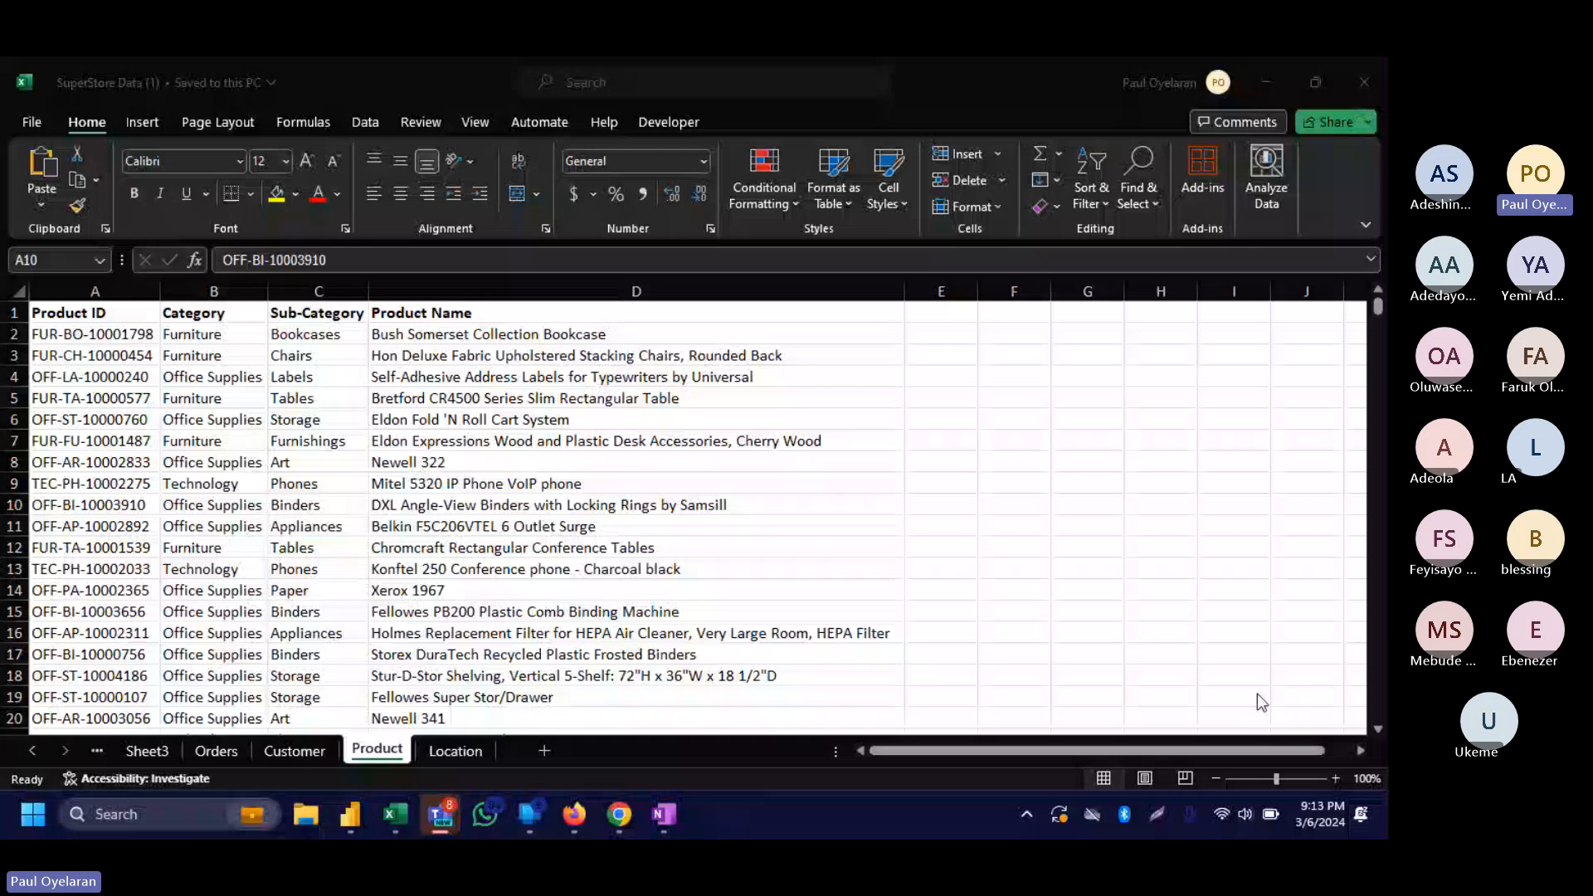
Enter a duplicate-ID example in F3:G4 of the Product sheet: A1 with 5alive, and A1 with fantalemon.
left_click(1022, 356)
type("A1")
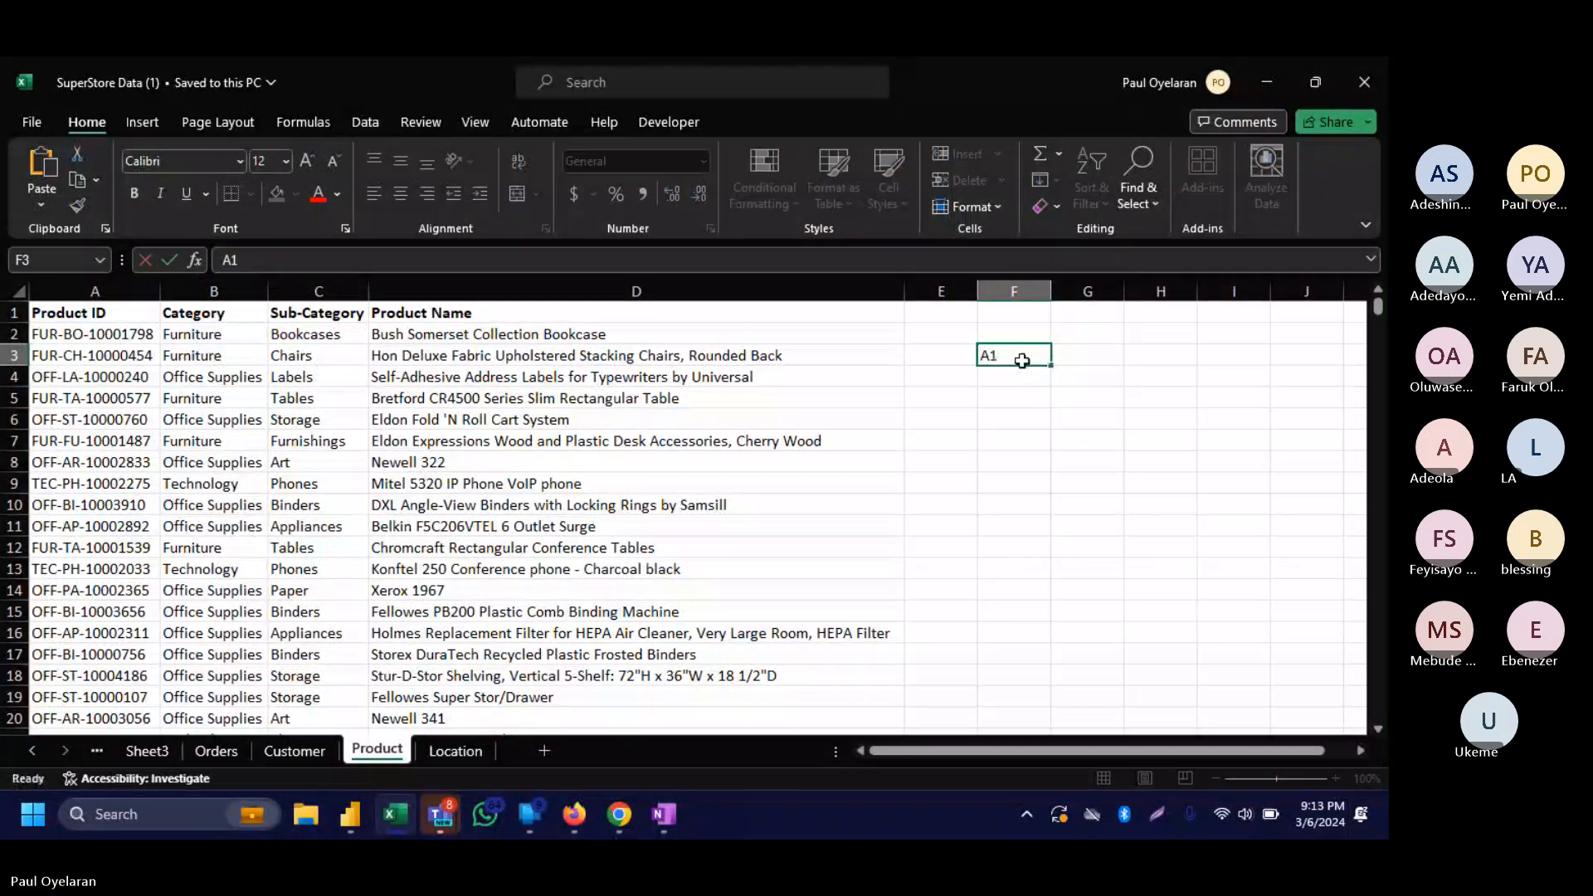
key("Tab")
type("5a")
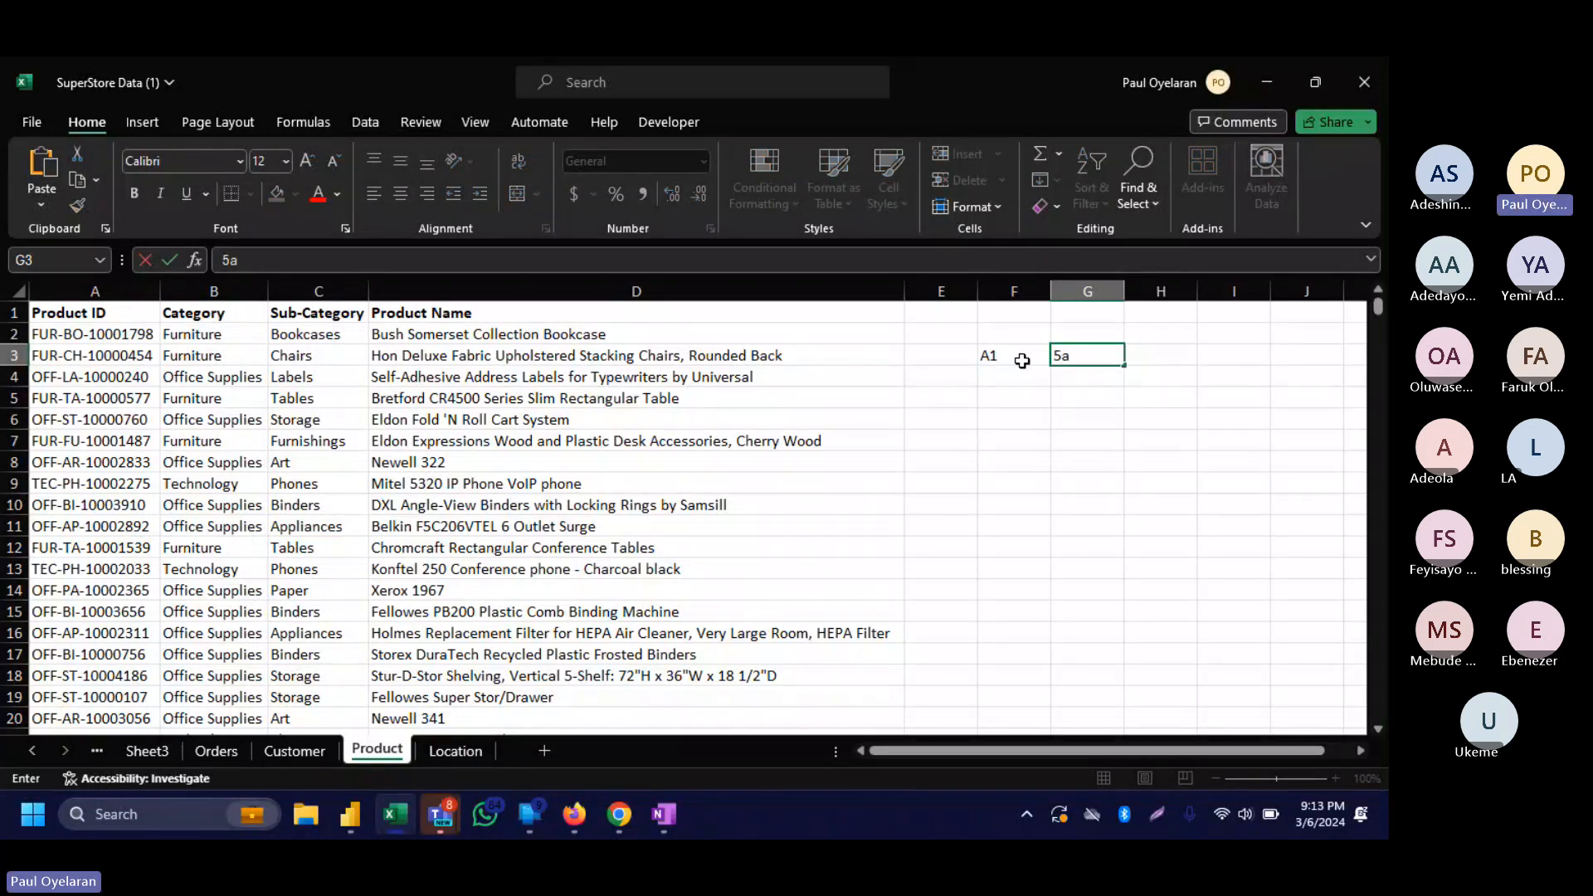
type("live")
key("Return")
type("A1")
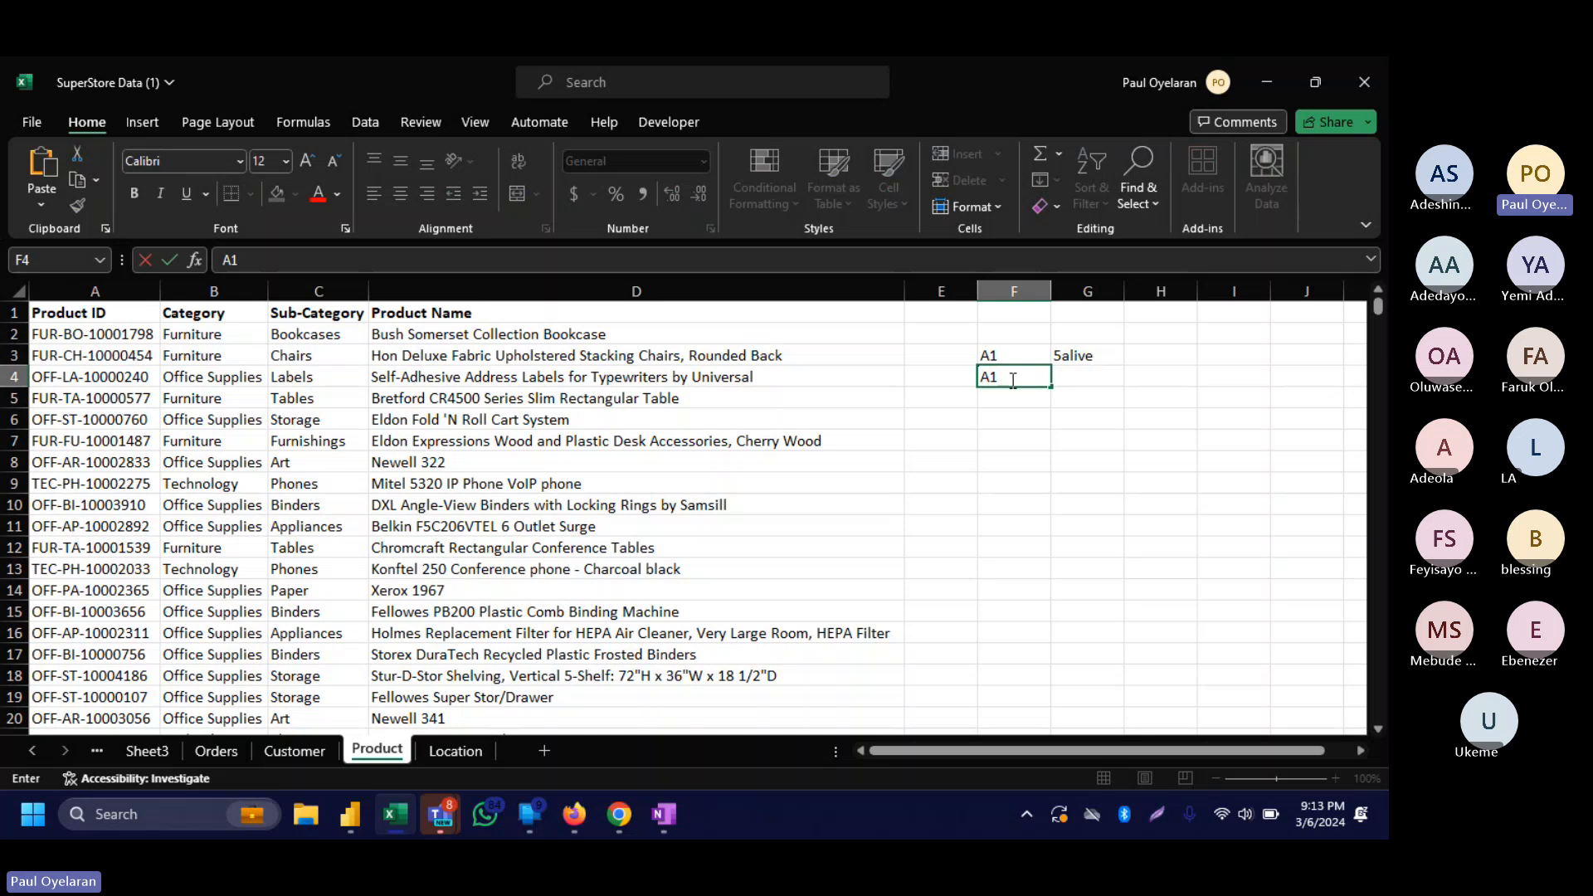
left_click(1083, 376)
type("fanta")
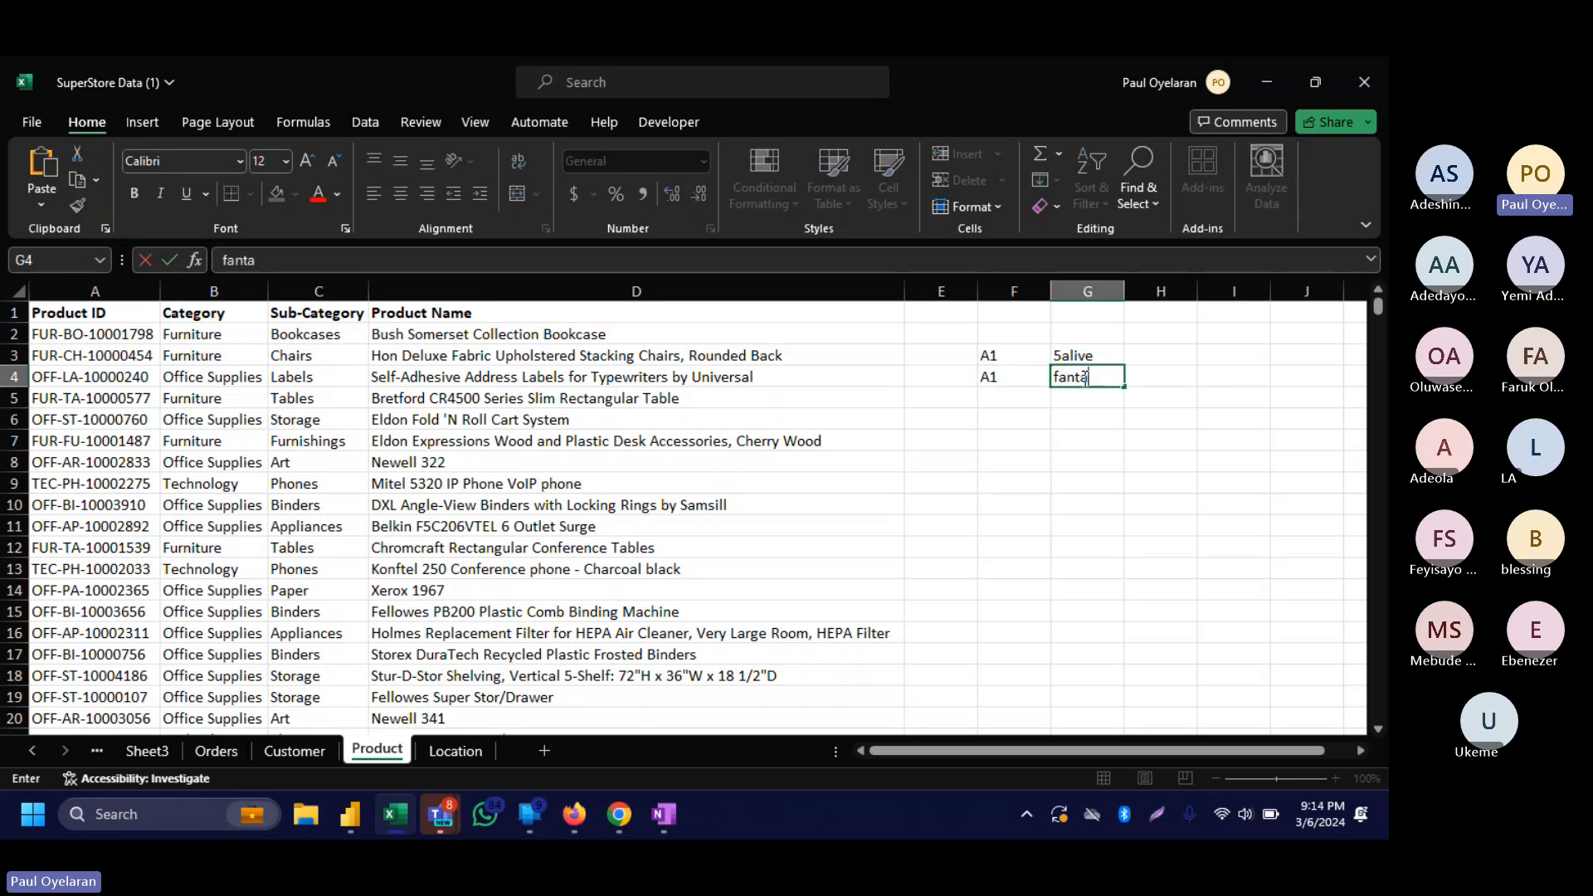
type("lemon")
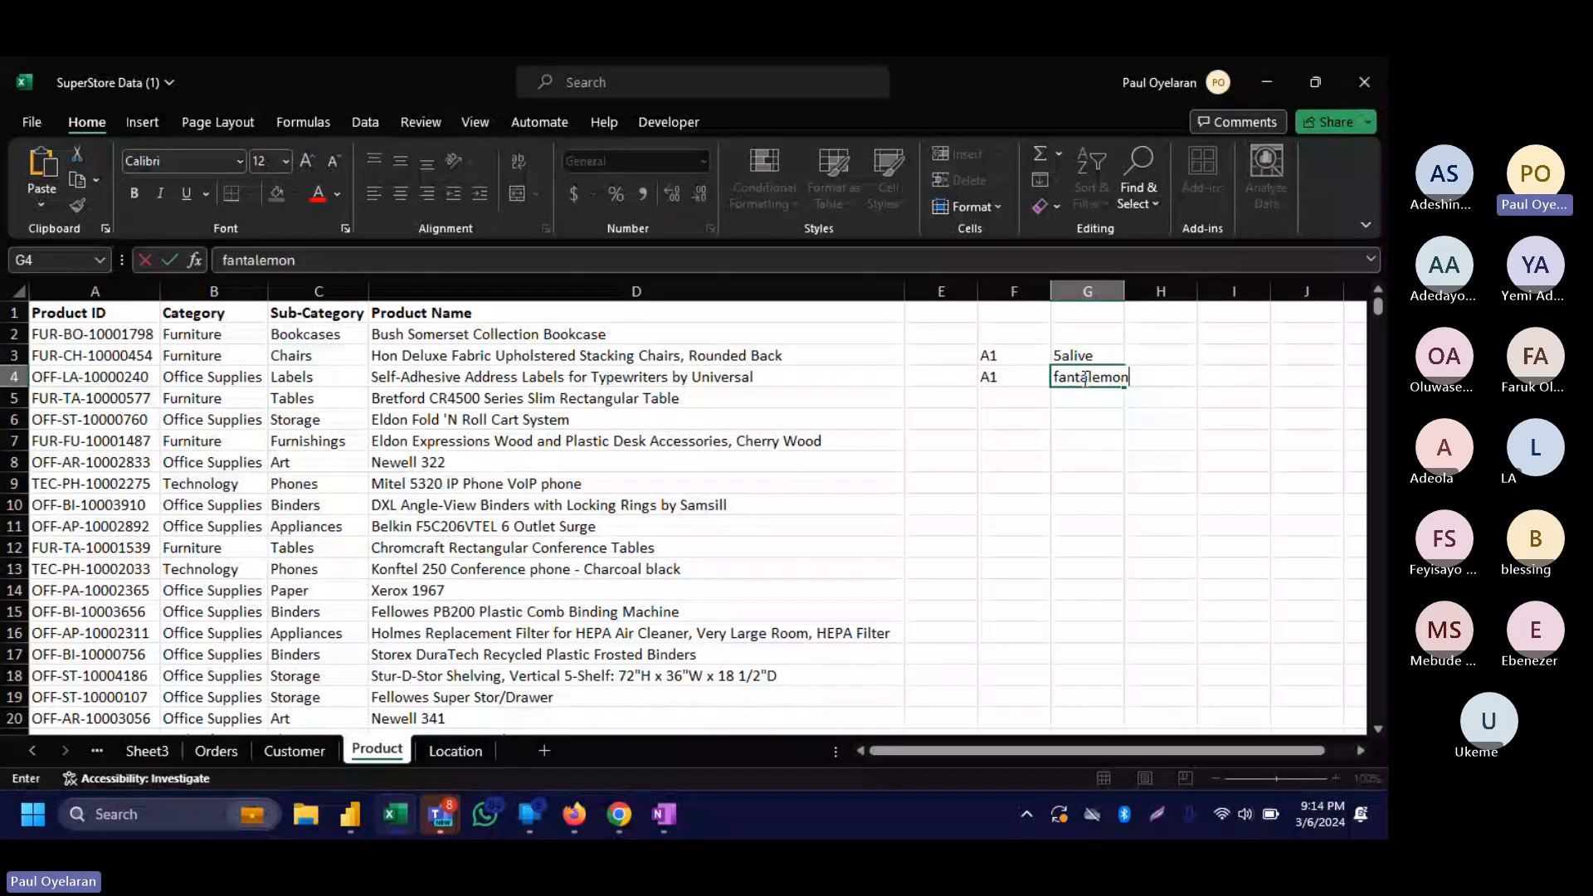
key("Return")
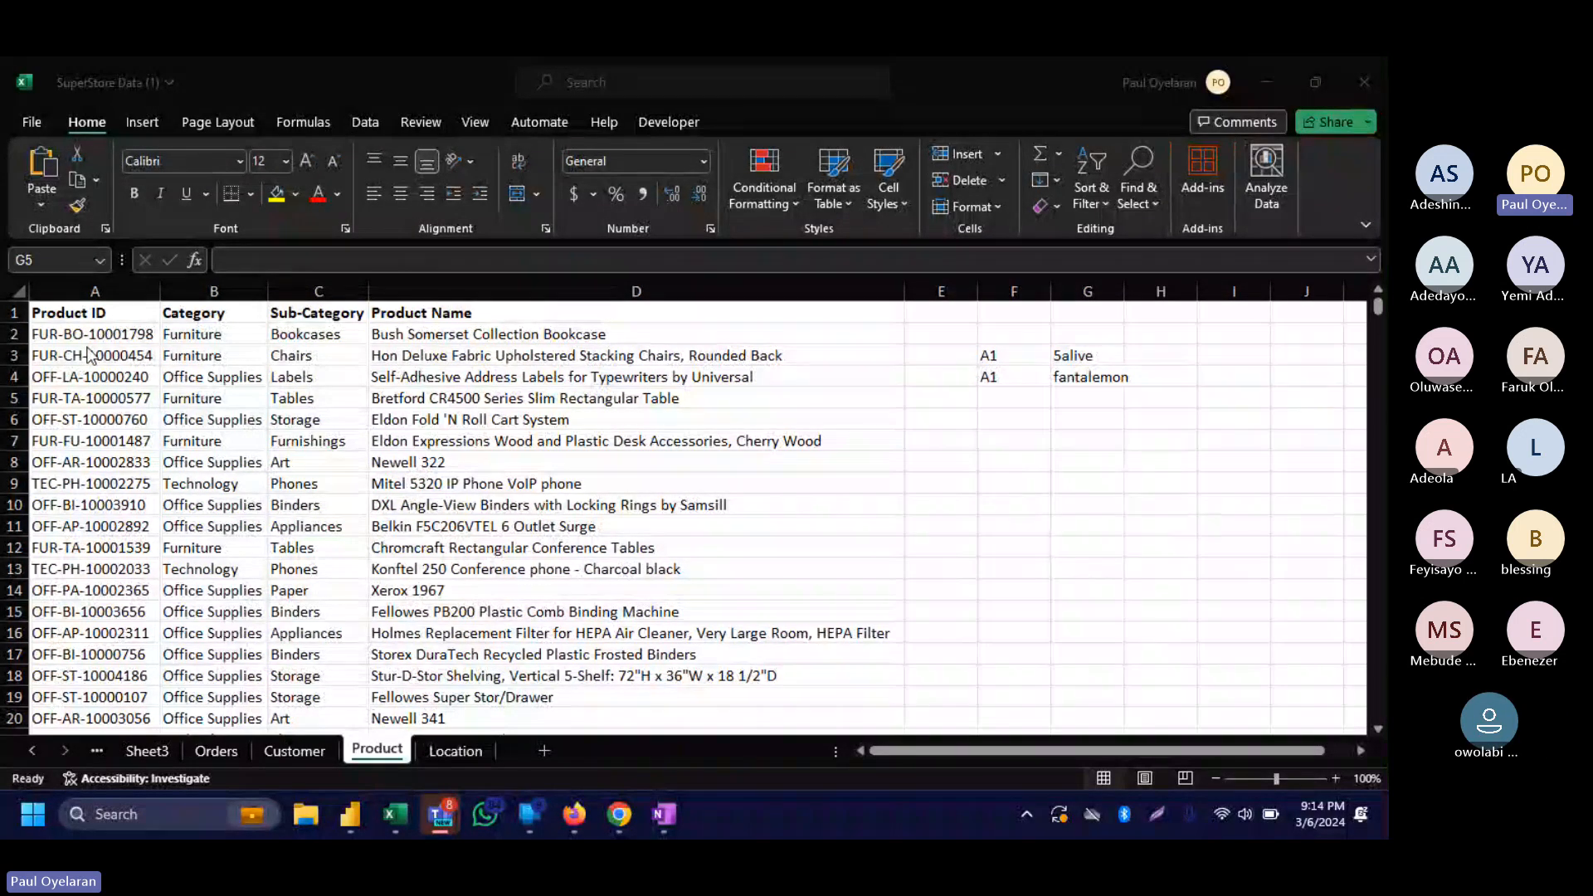
Extract the distinct Product IDs into E6 by applying the UNIQUE function to A1:A1895.
left_click(91, 310)
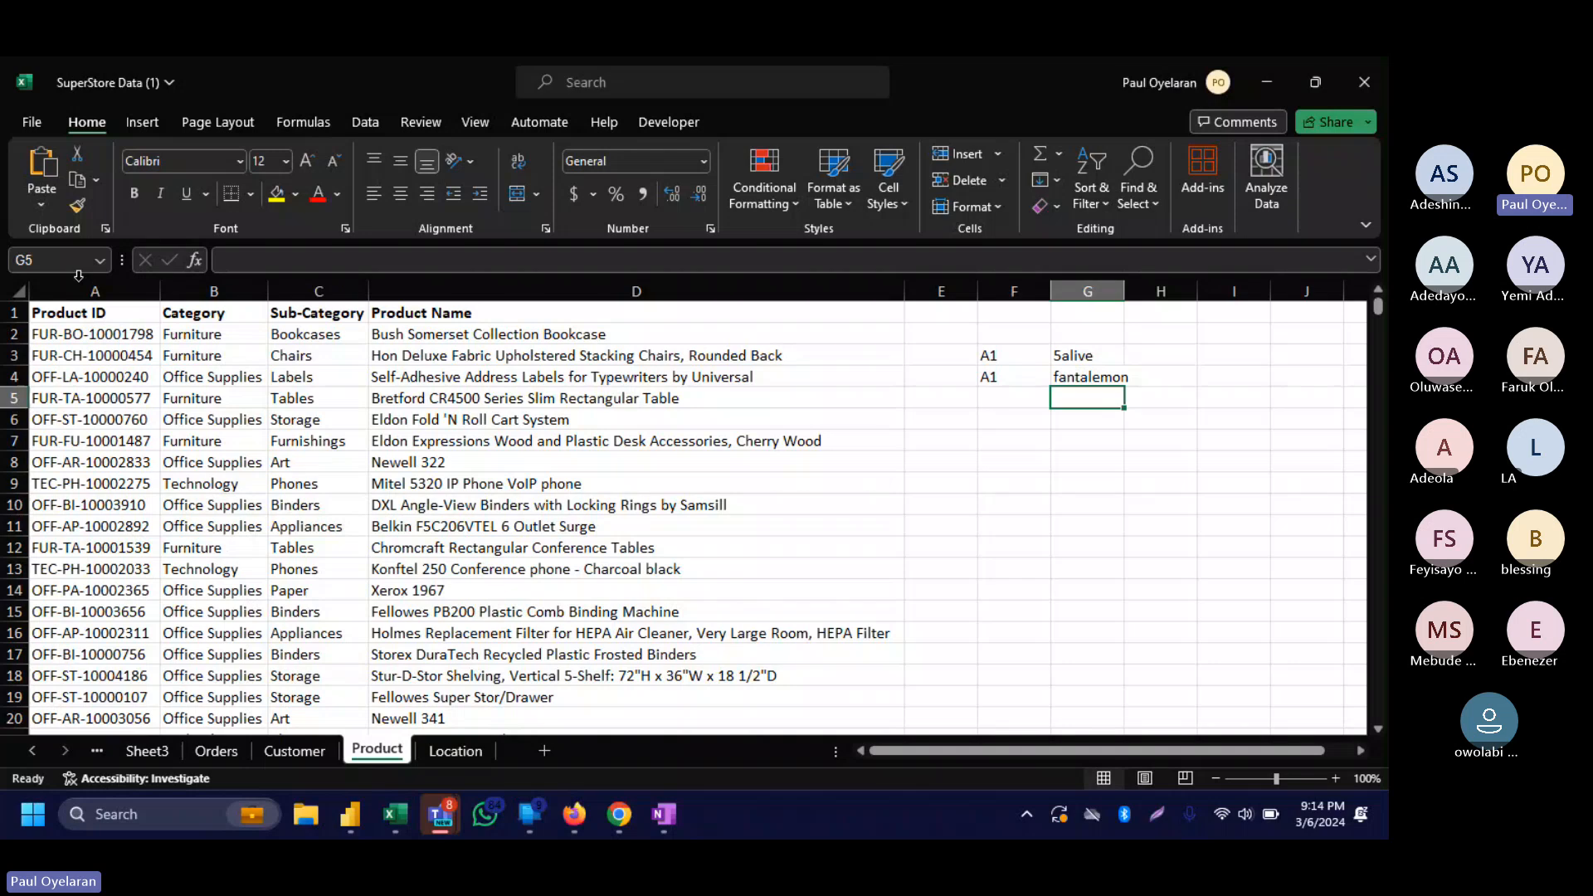
left_click(79, 291)
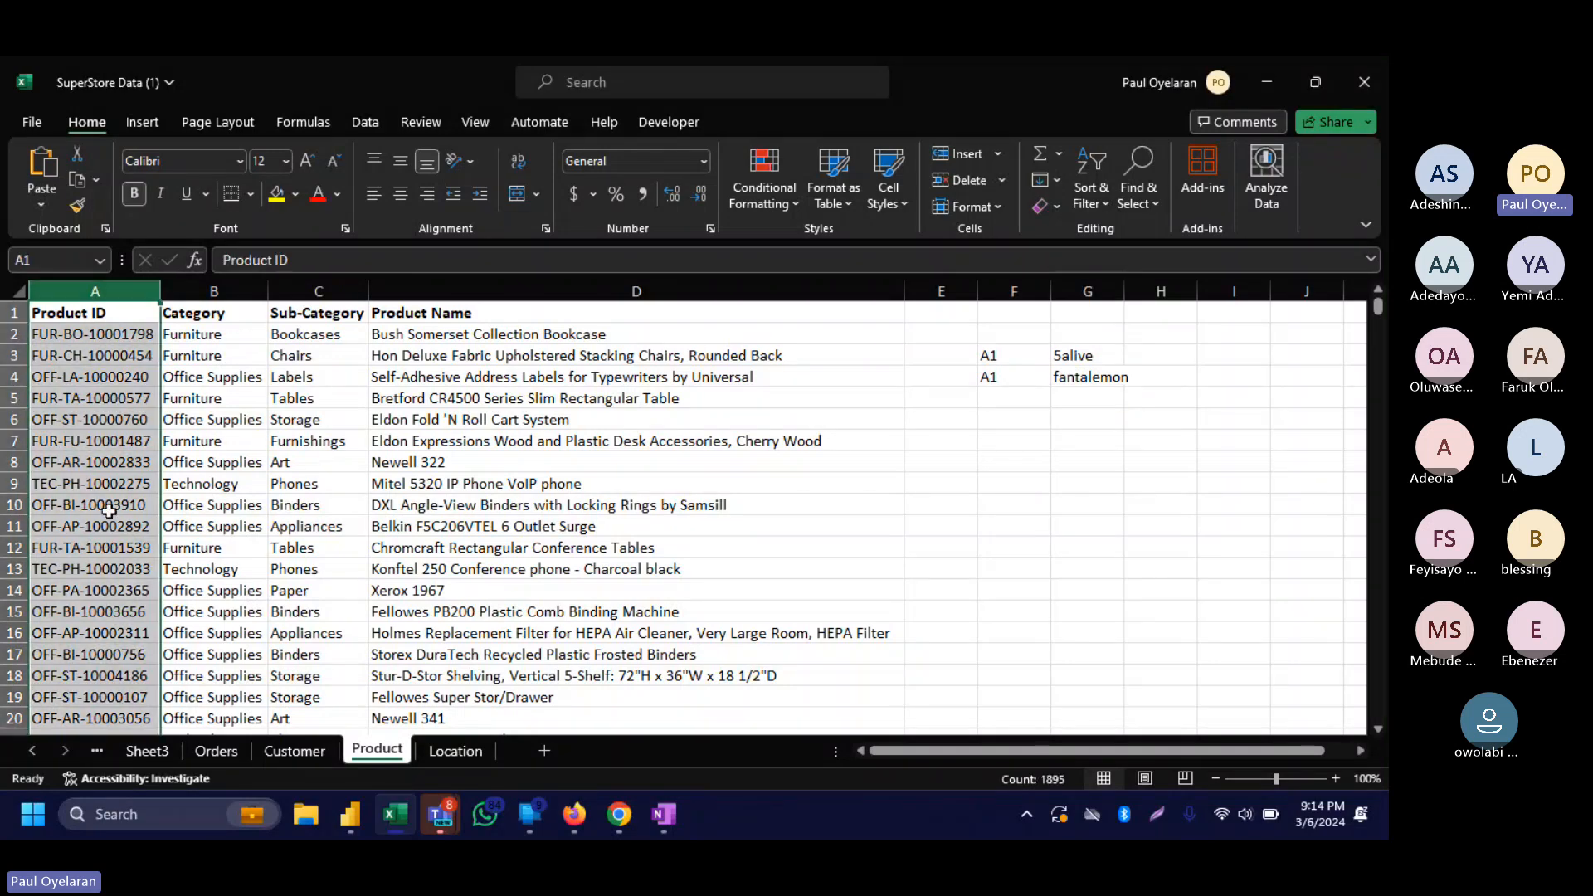
scroll(109, 511, "down", 9)
scroll(109, 508, "down", 6)
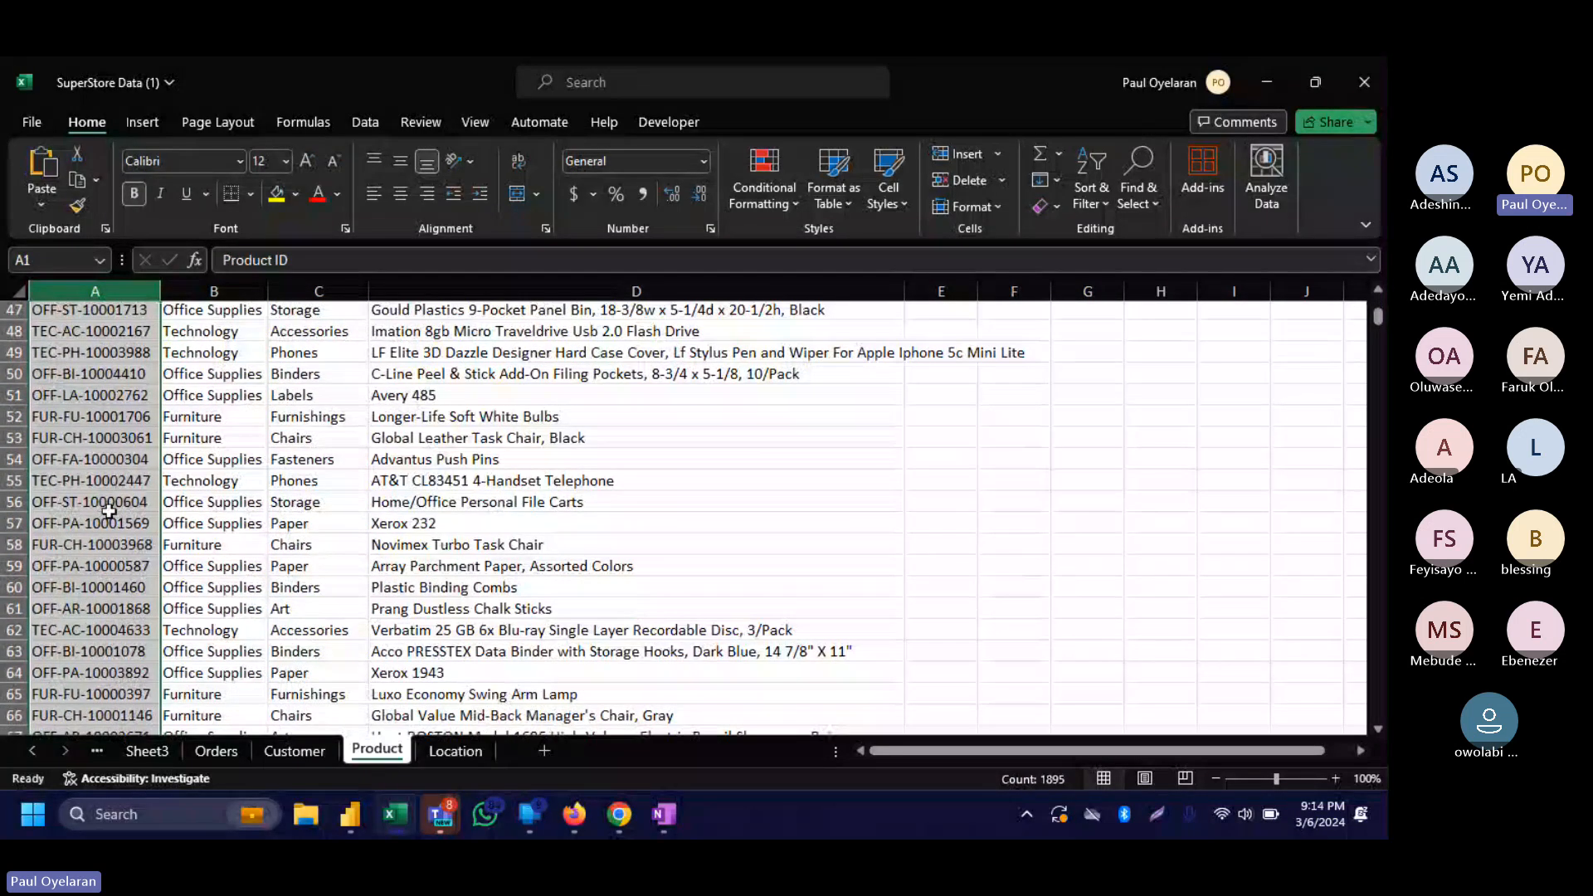
scroll(108, 508, "up", 15)
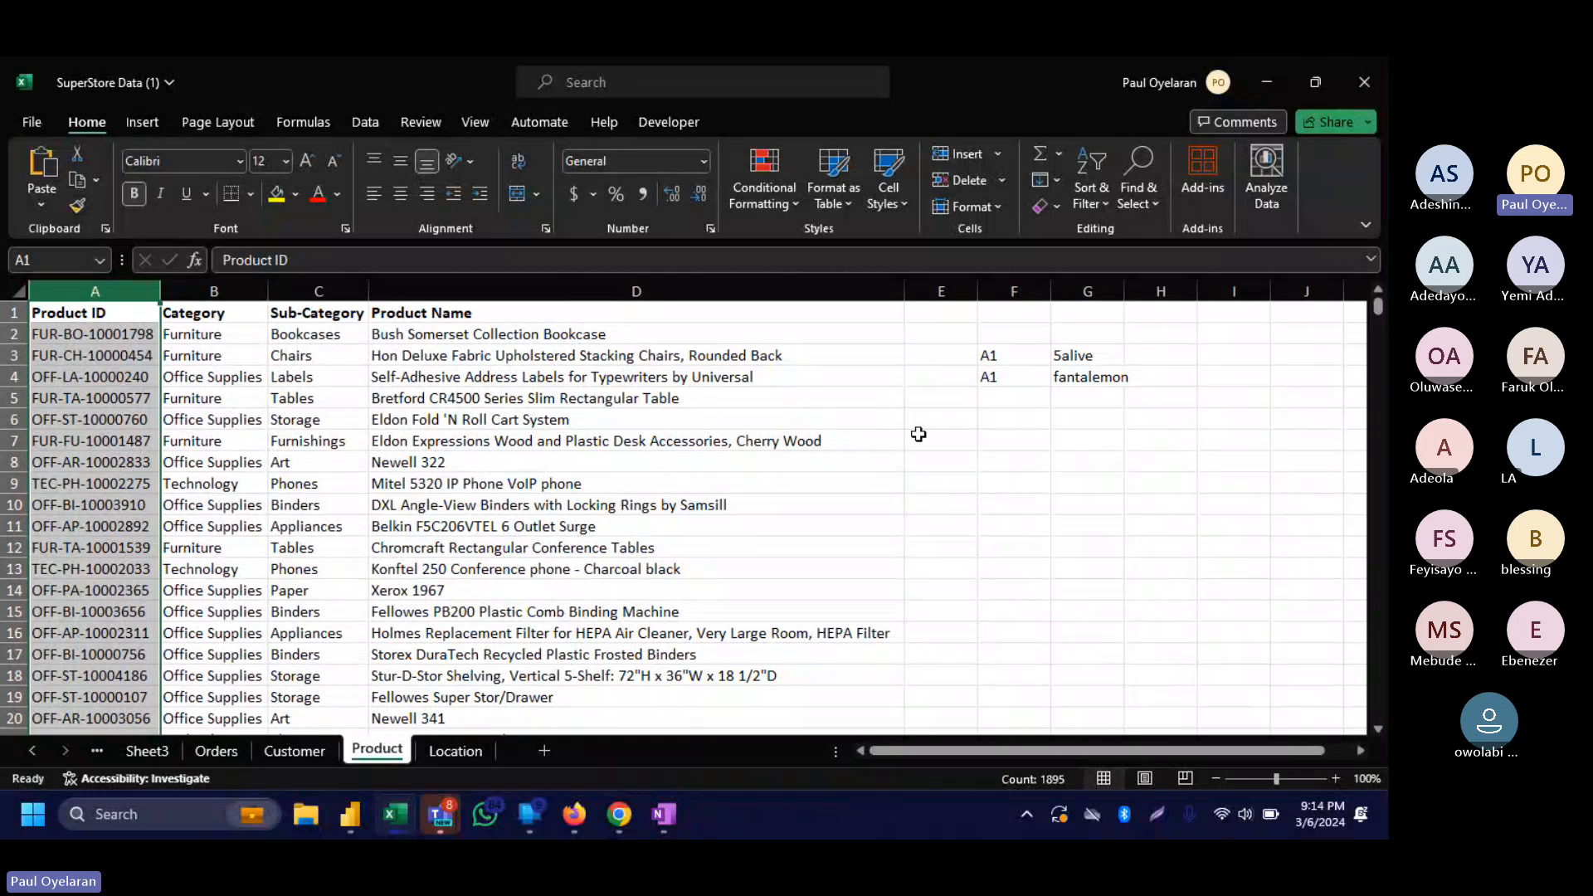
left_click(938, 423)
type("=uniq")
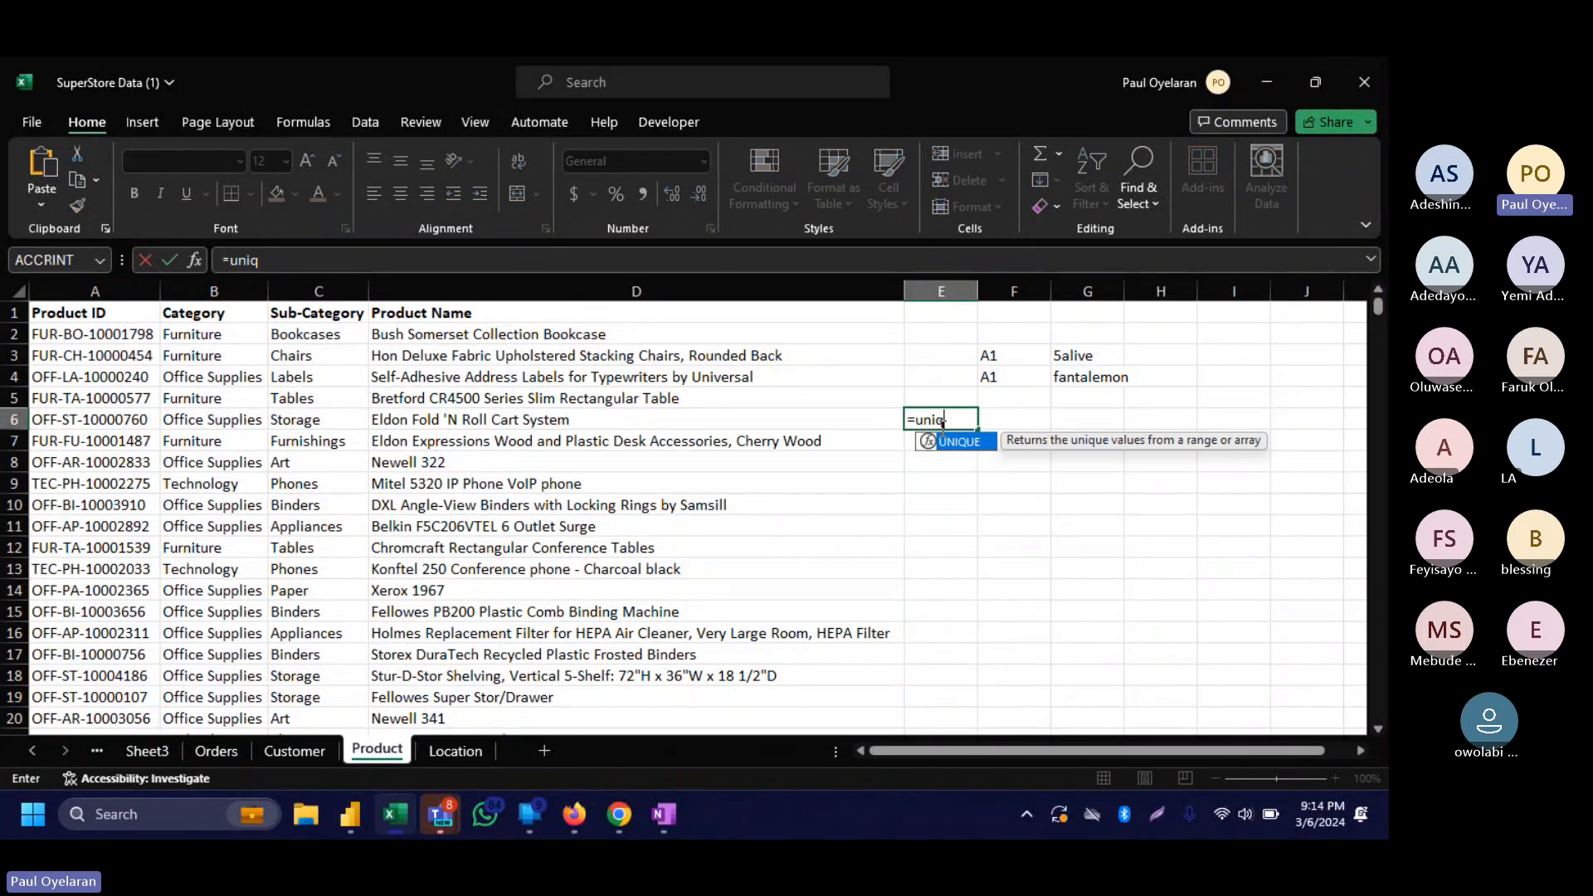
key("Tab")
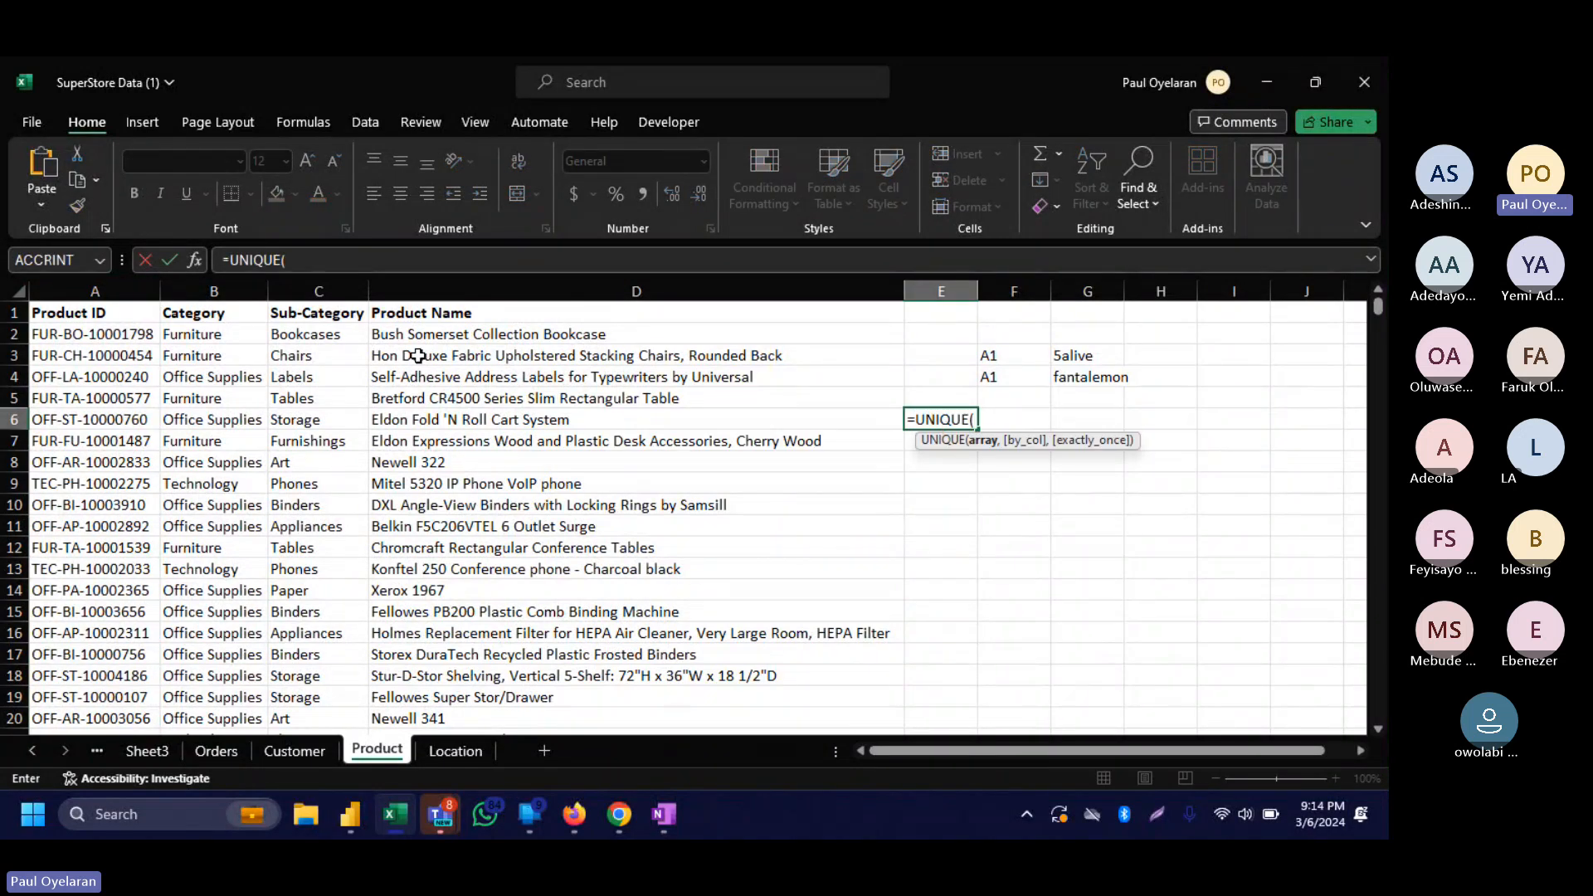
left_click(74, 312)
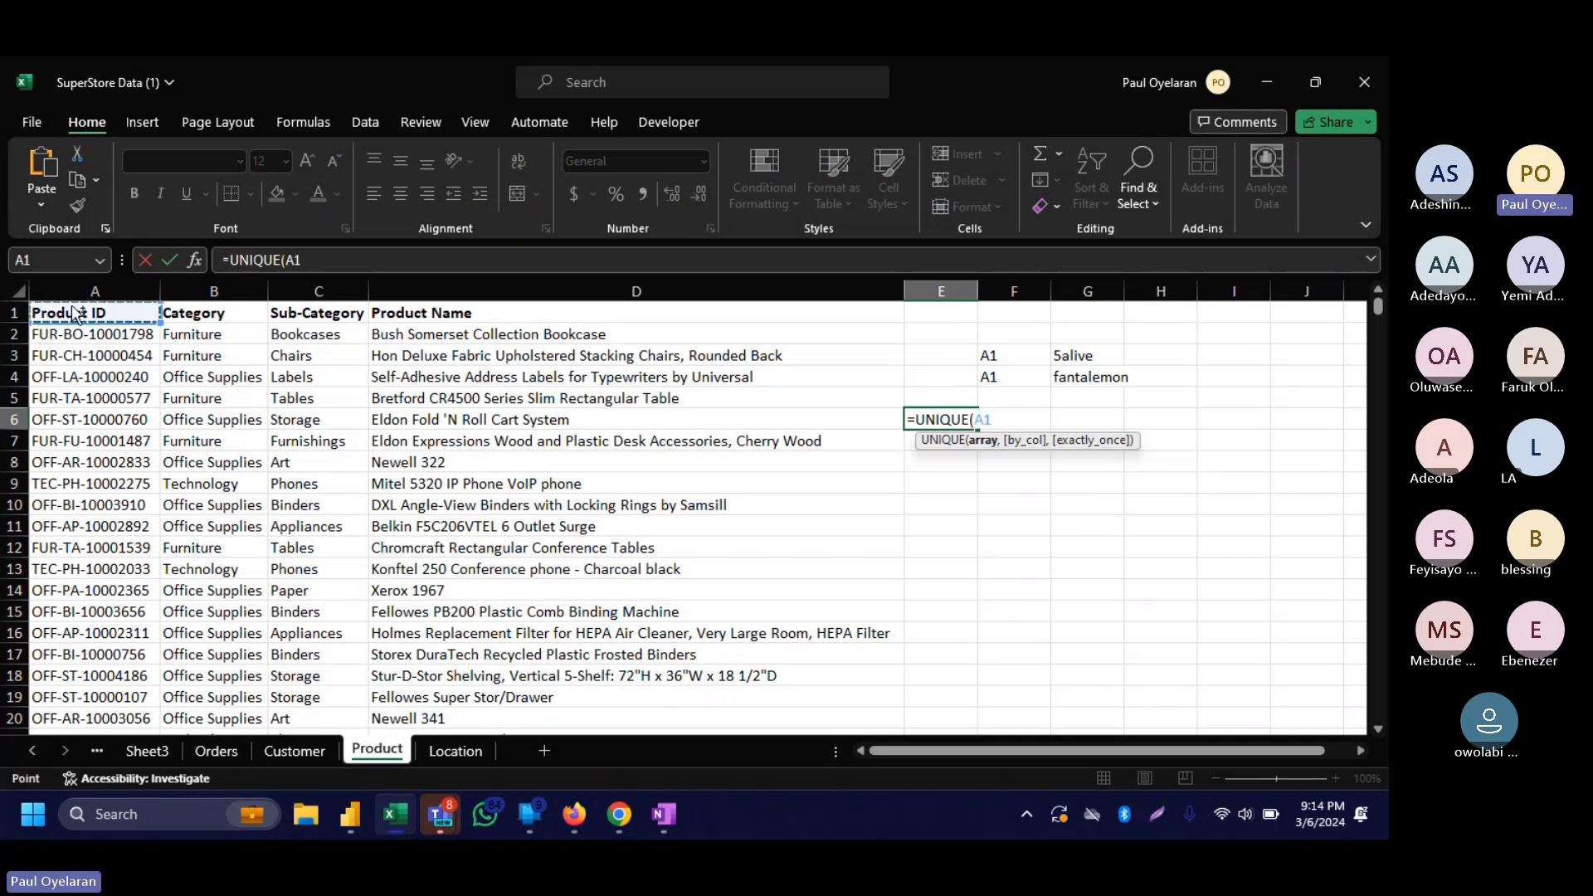
key("ctrl+shift+Down")
key("Return")
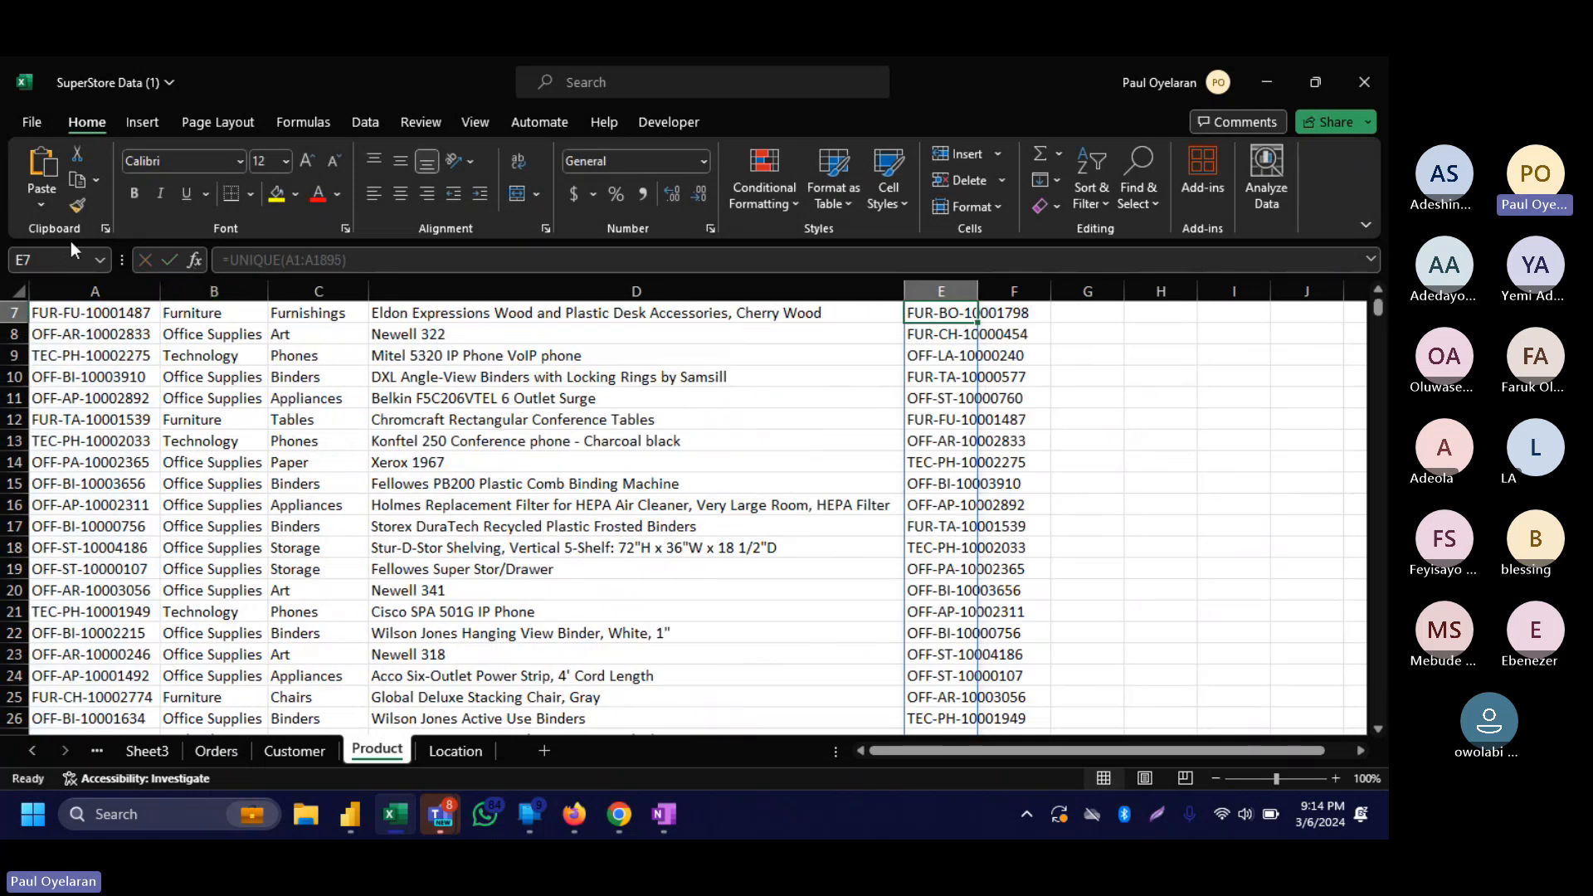
Count in F6 how often the value in E6 occurs in column A with =COUNTIF(A:A,E6).
scroll(888, 363, "up", 2)
left_click(1008, 423)
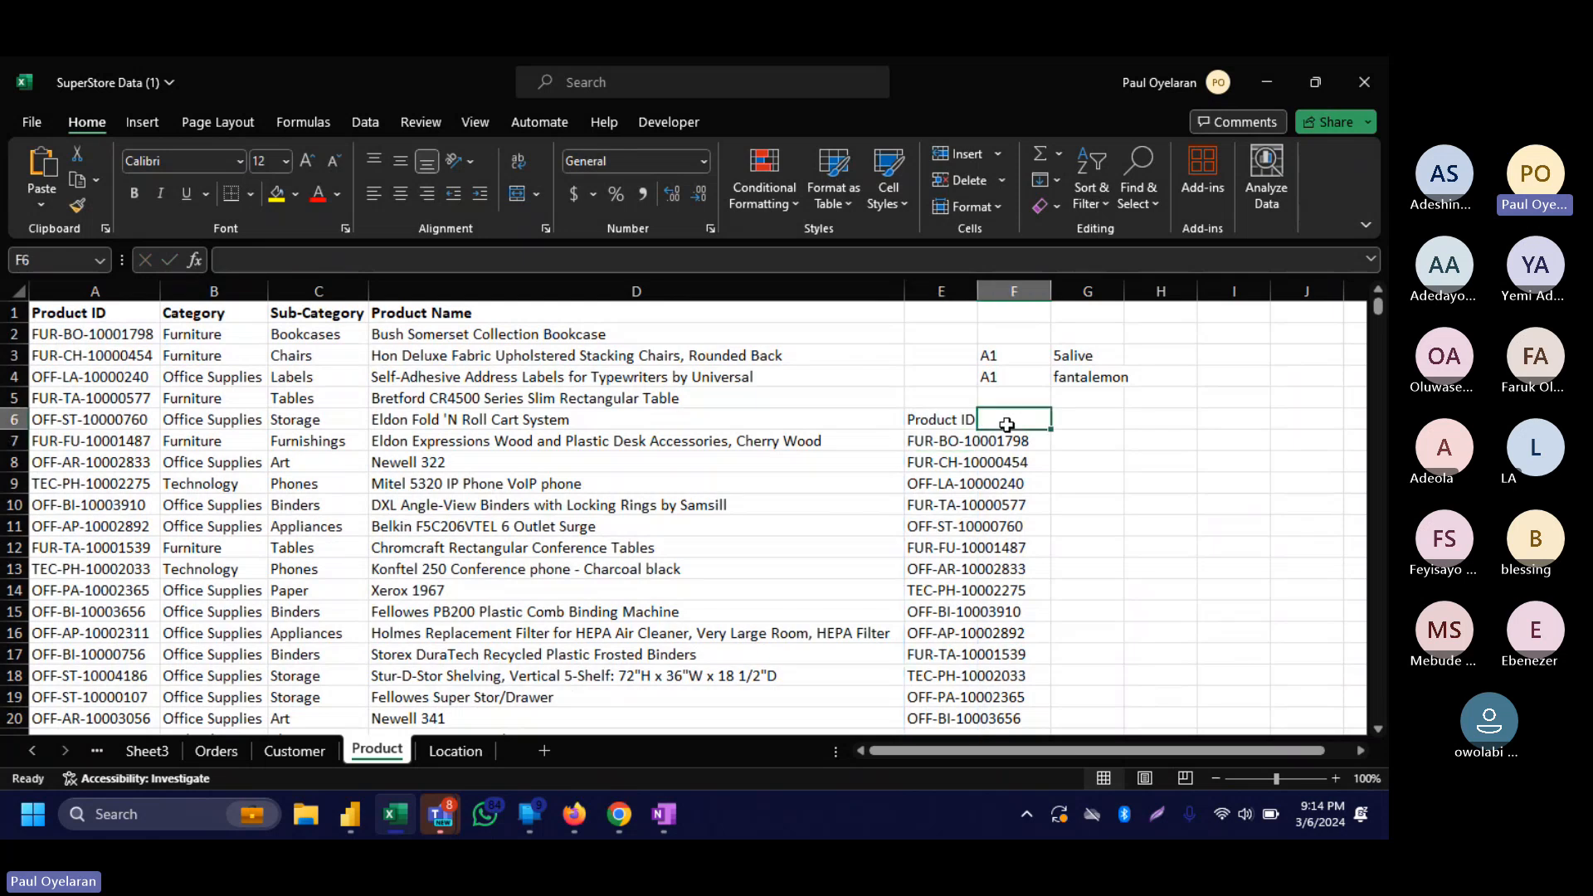
type("=countif")
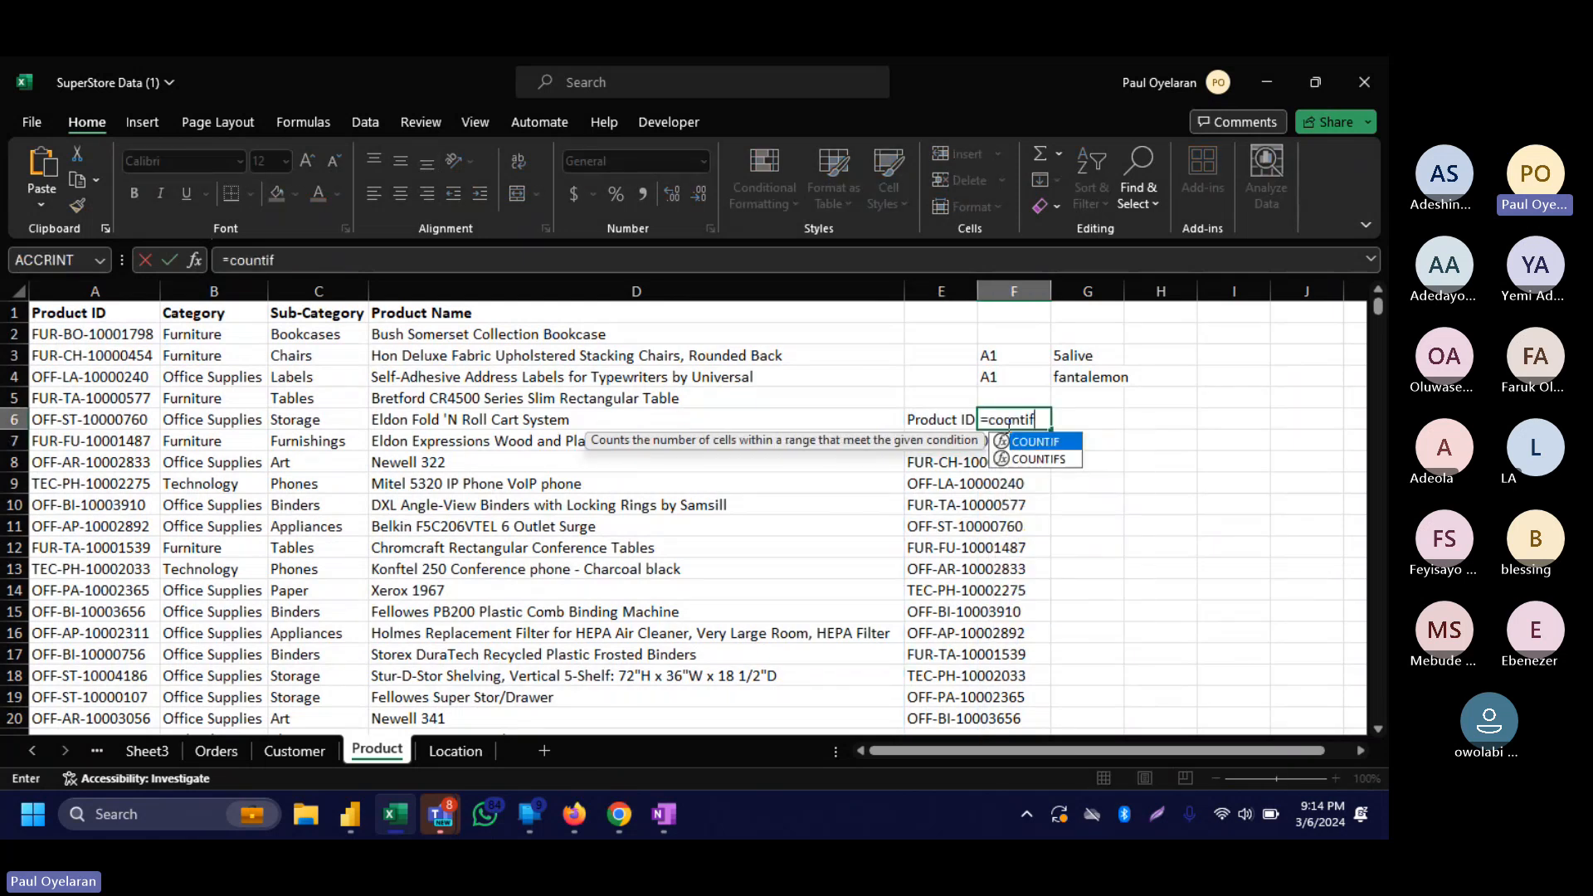
key("Tab")
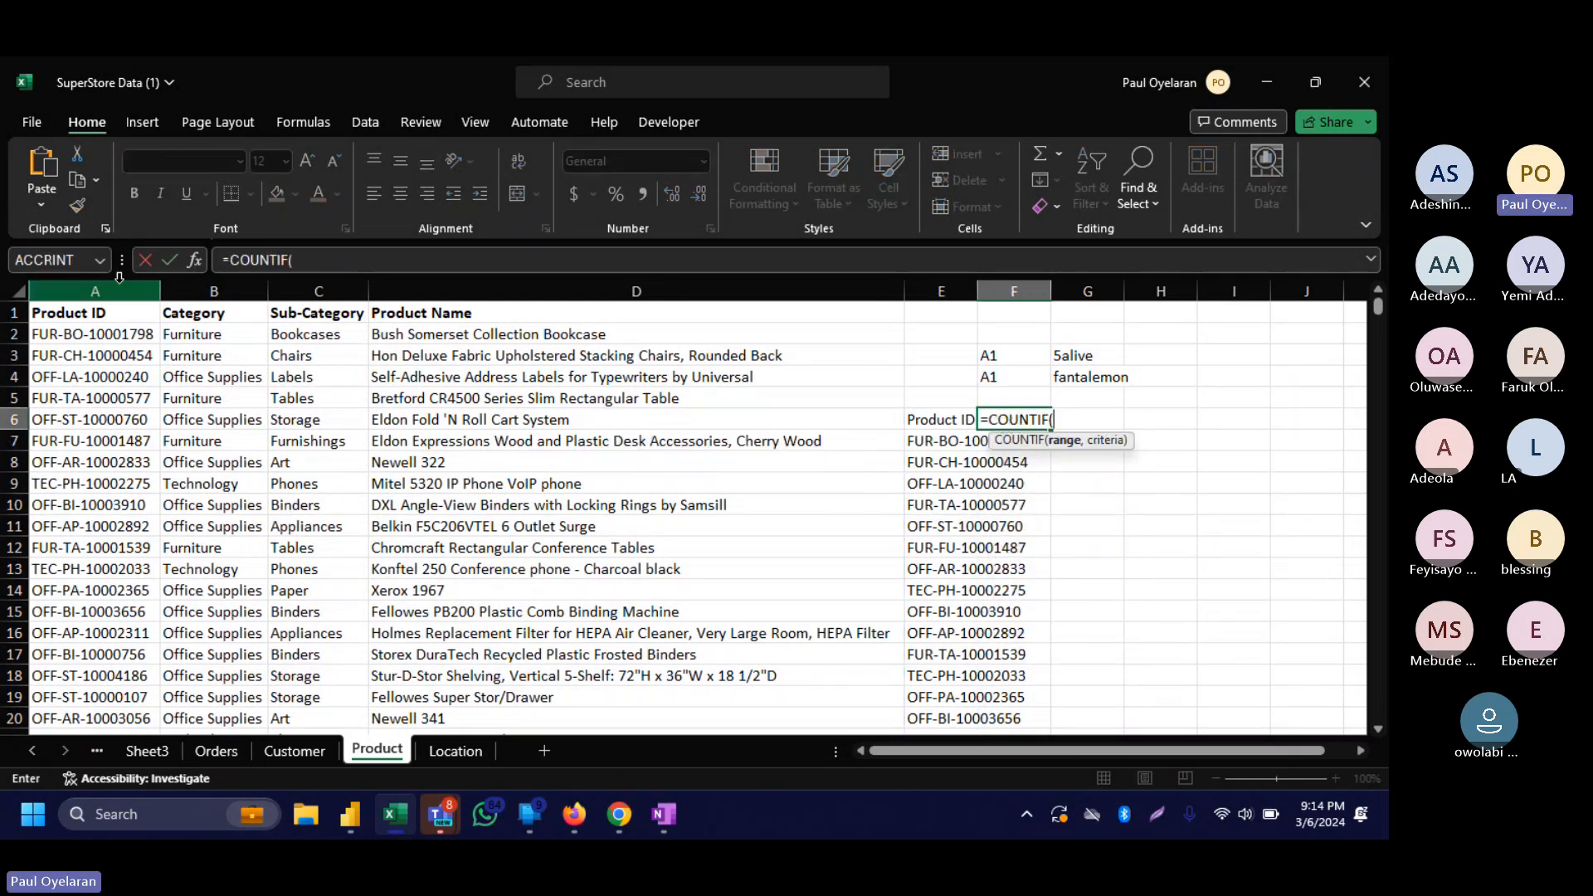
type("A:A,")
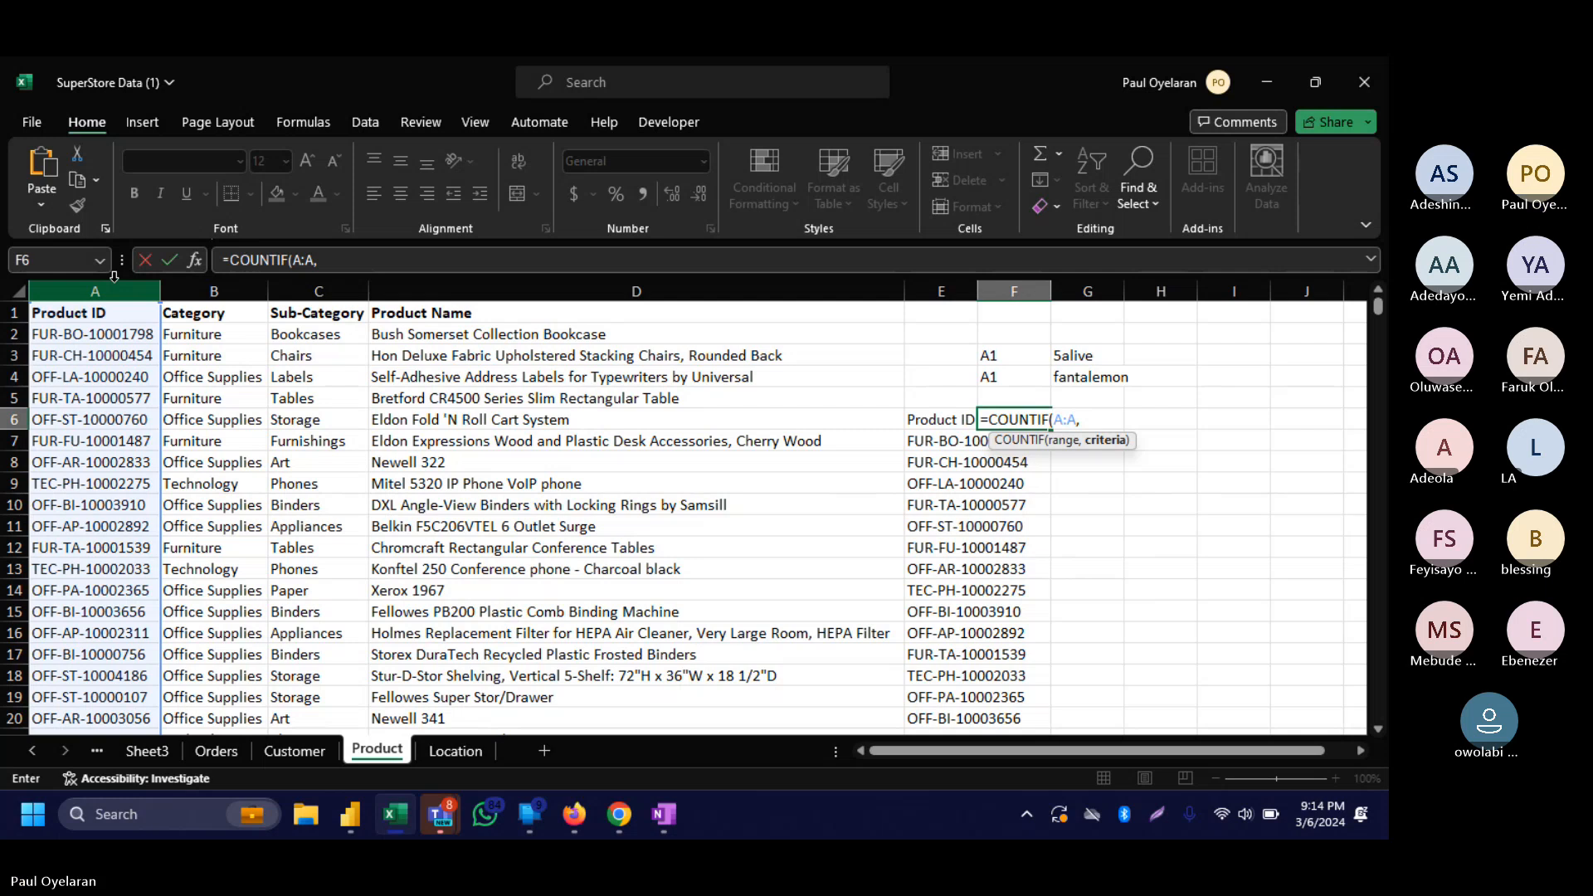
left_click(931, 418)
key("Return")
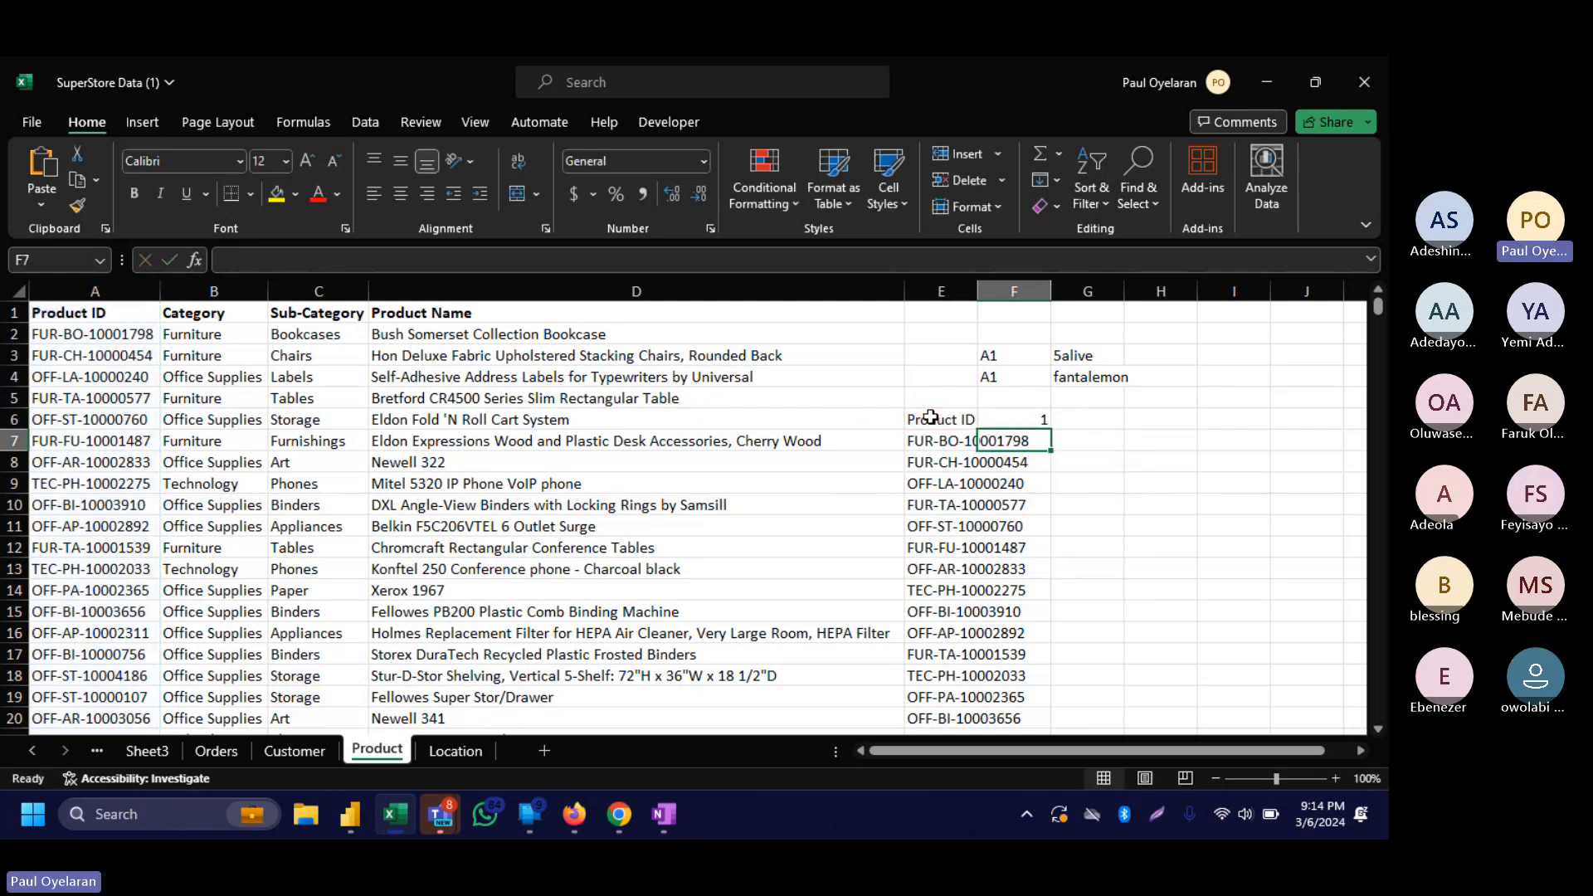
Fill the COUNTIF formula from F6 down alongside the unique Product IDs and check the counts for duplicates.
left_click(1039, 419)
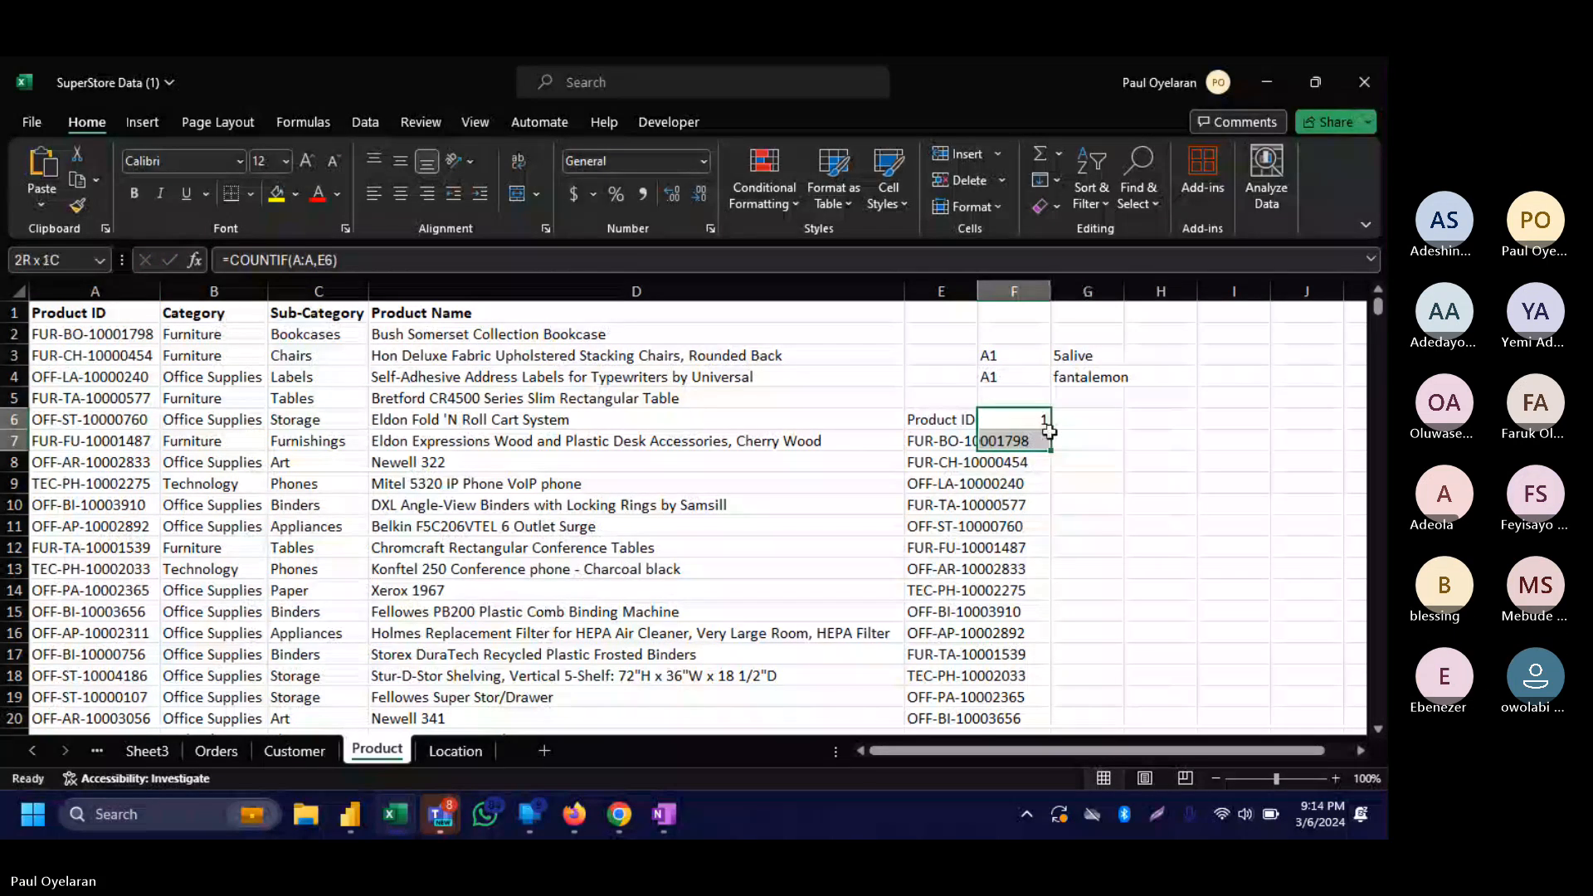
double_click(1048, 427)
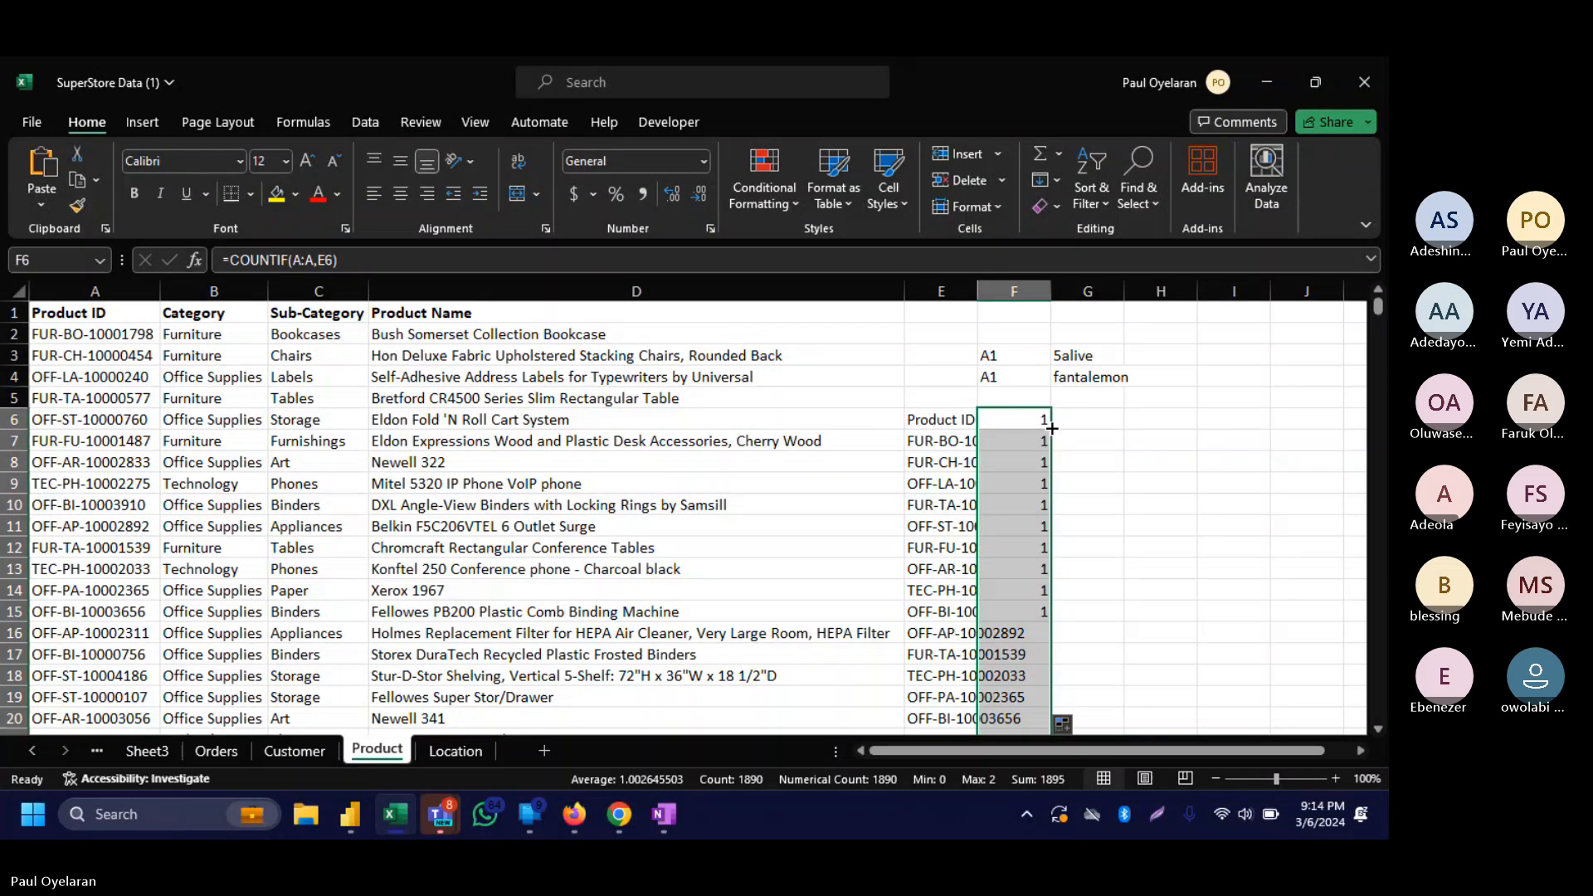
scroll(1003, 539, "down", 2)
scroll(1003, 540, "down", 20)
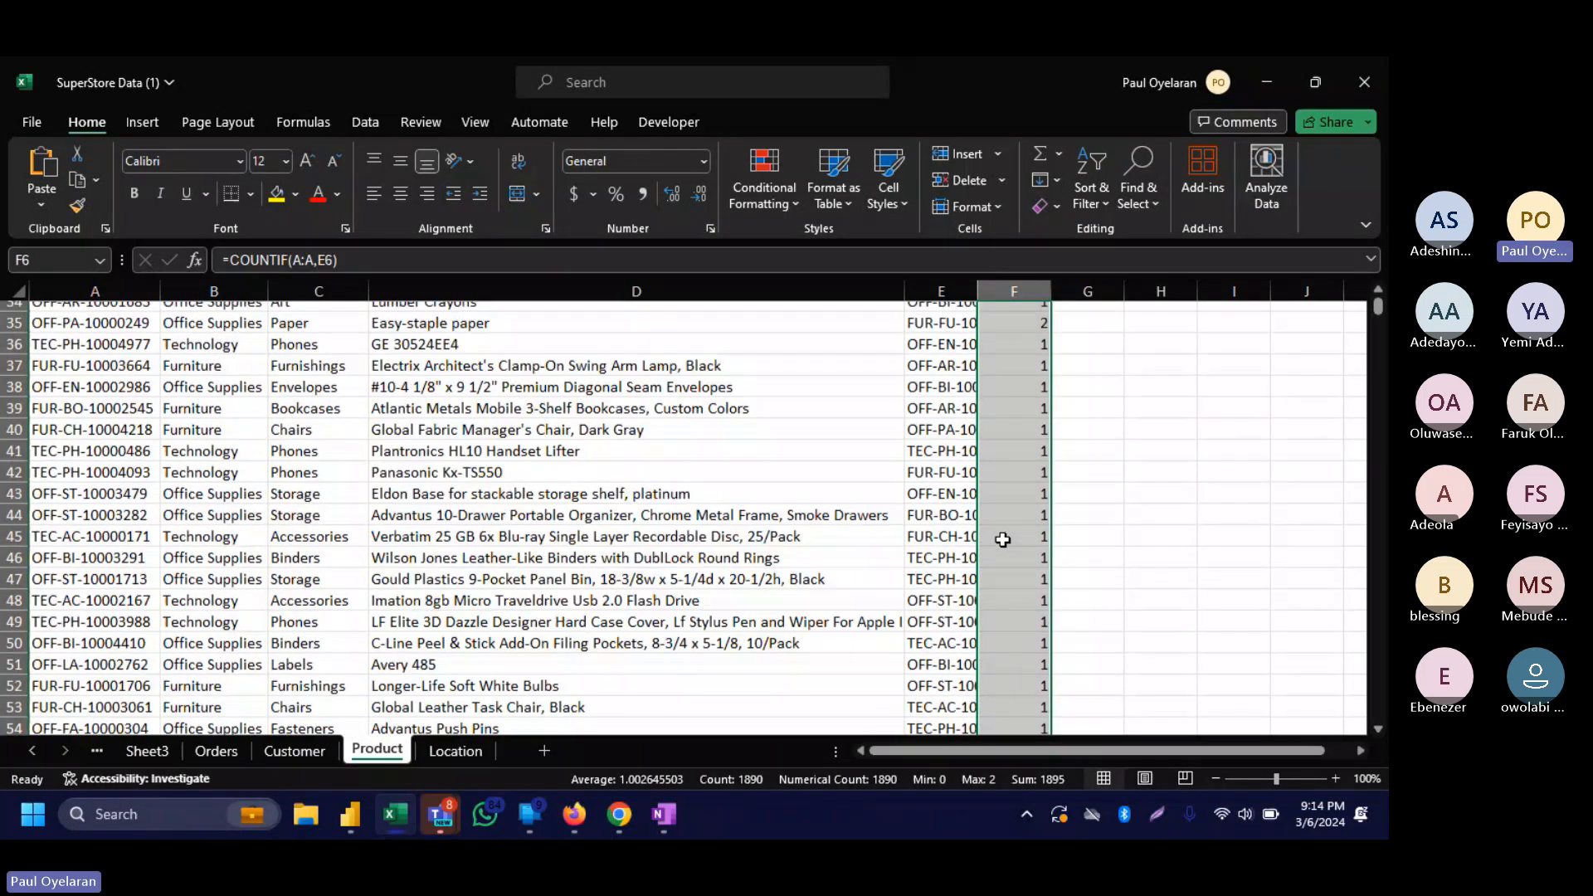
Review the COUNTIF results down column F of the Product sheet for Product IDs that occur more than once.
scroll(1003, 539, "down", 20)
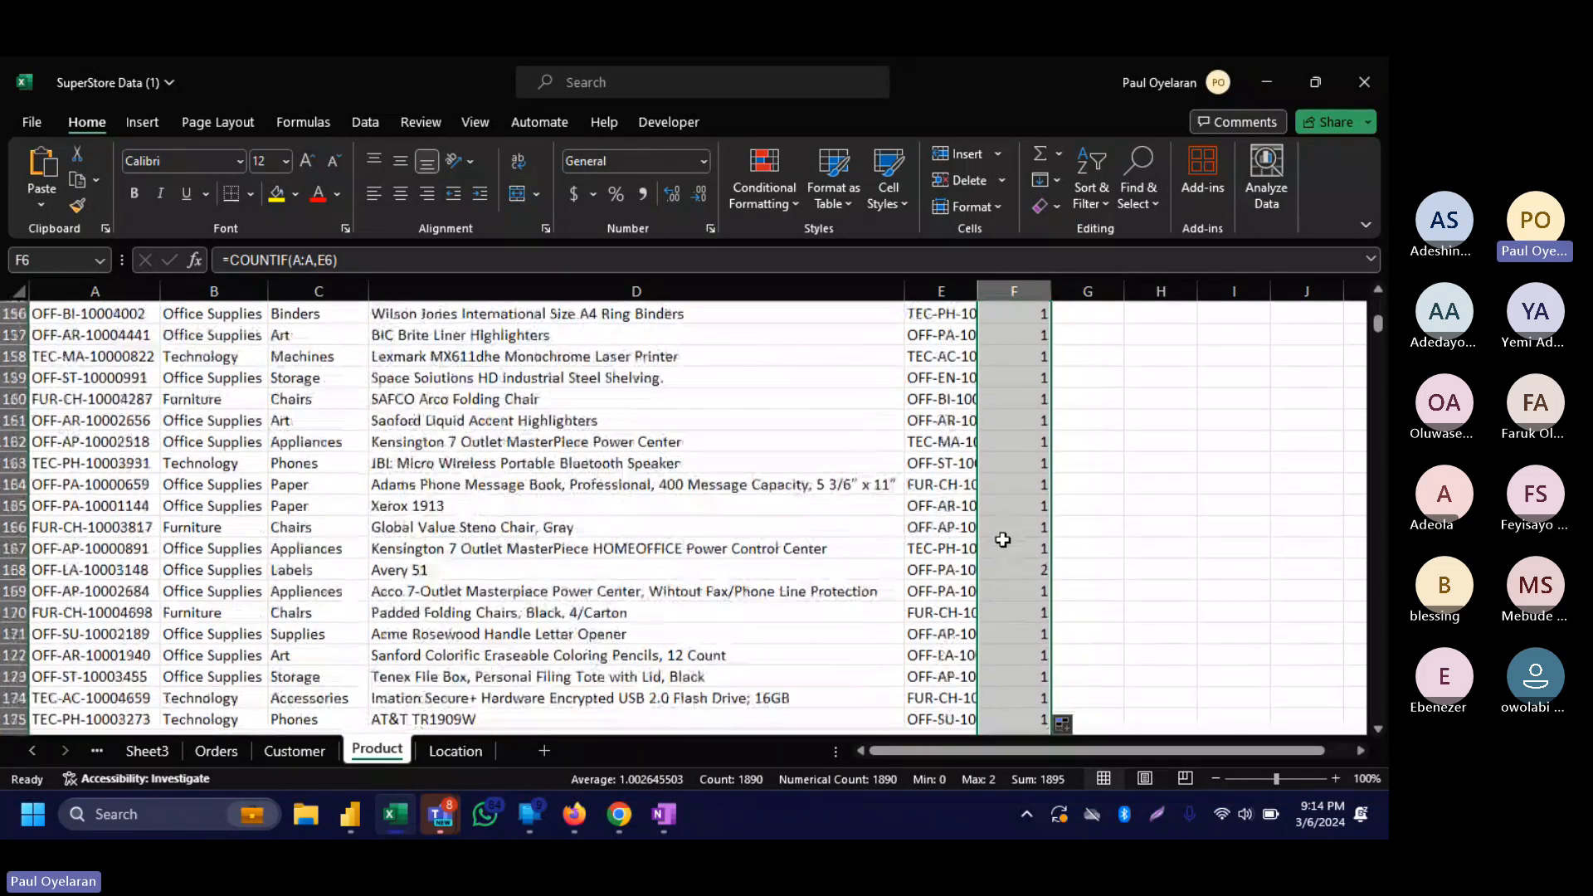
scroll(1004, 540, "up", 3)
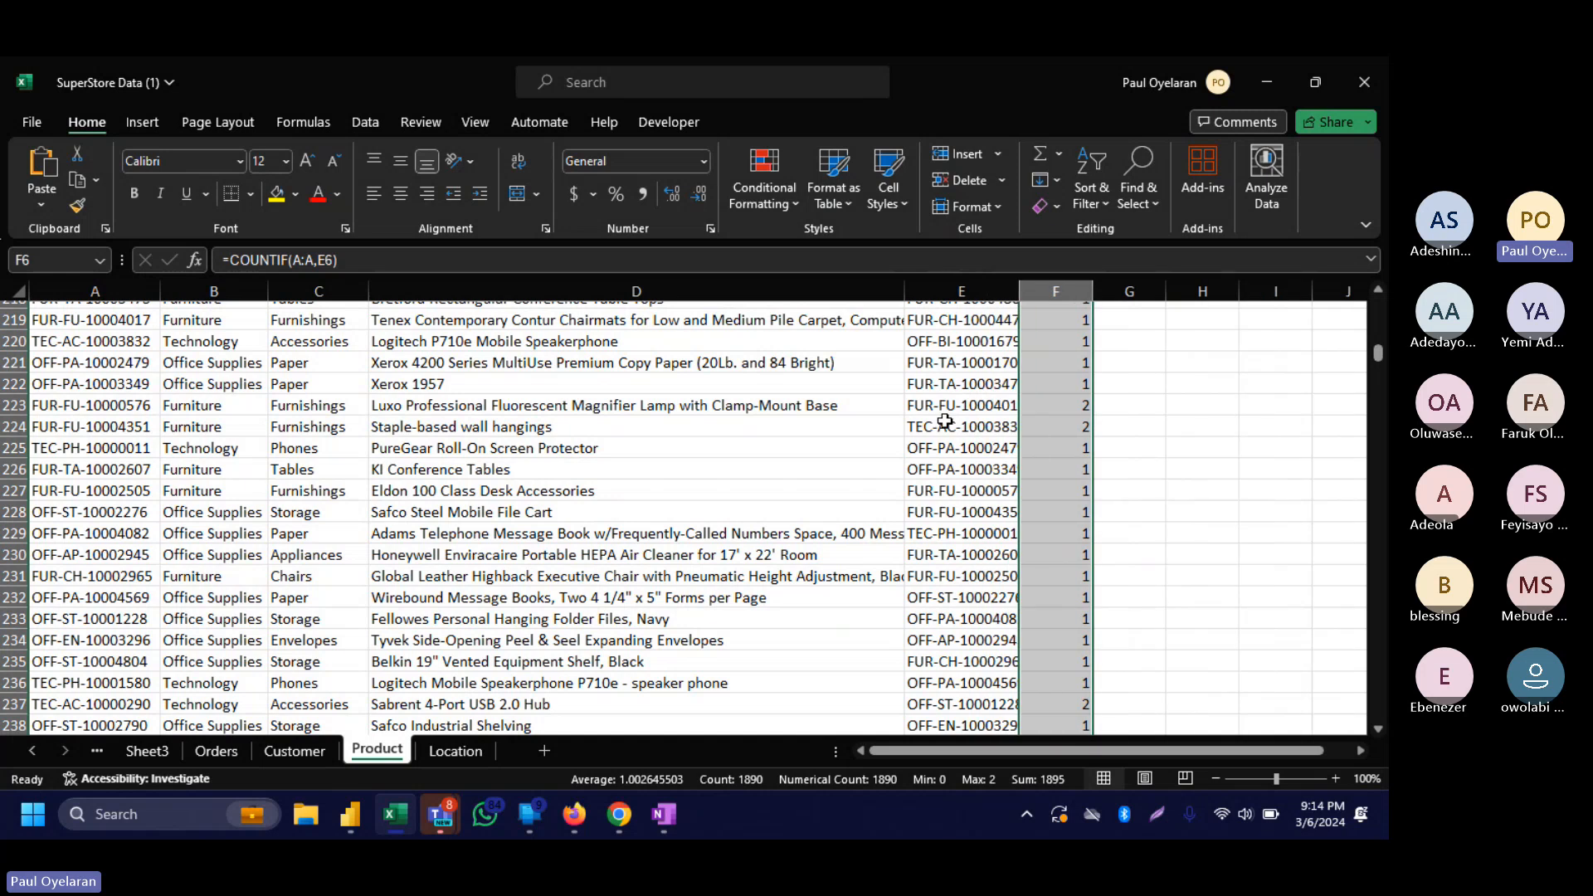
scroll(931, 473, "right", 3)
scroll(771, 510, "down", 5)
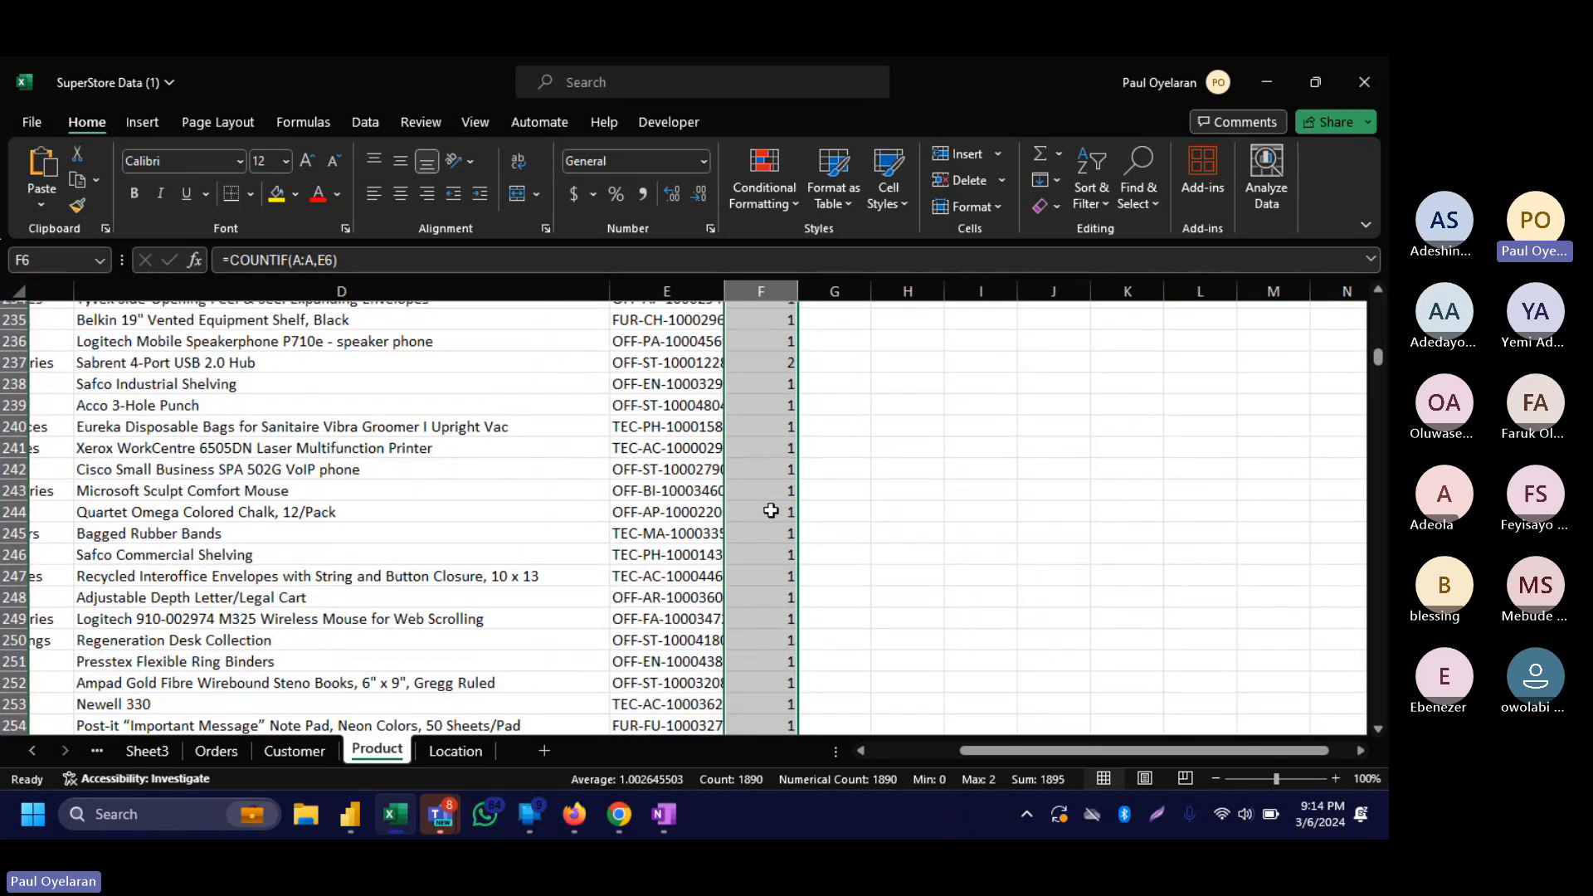
scroll(771, 510, "up", 20)
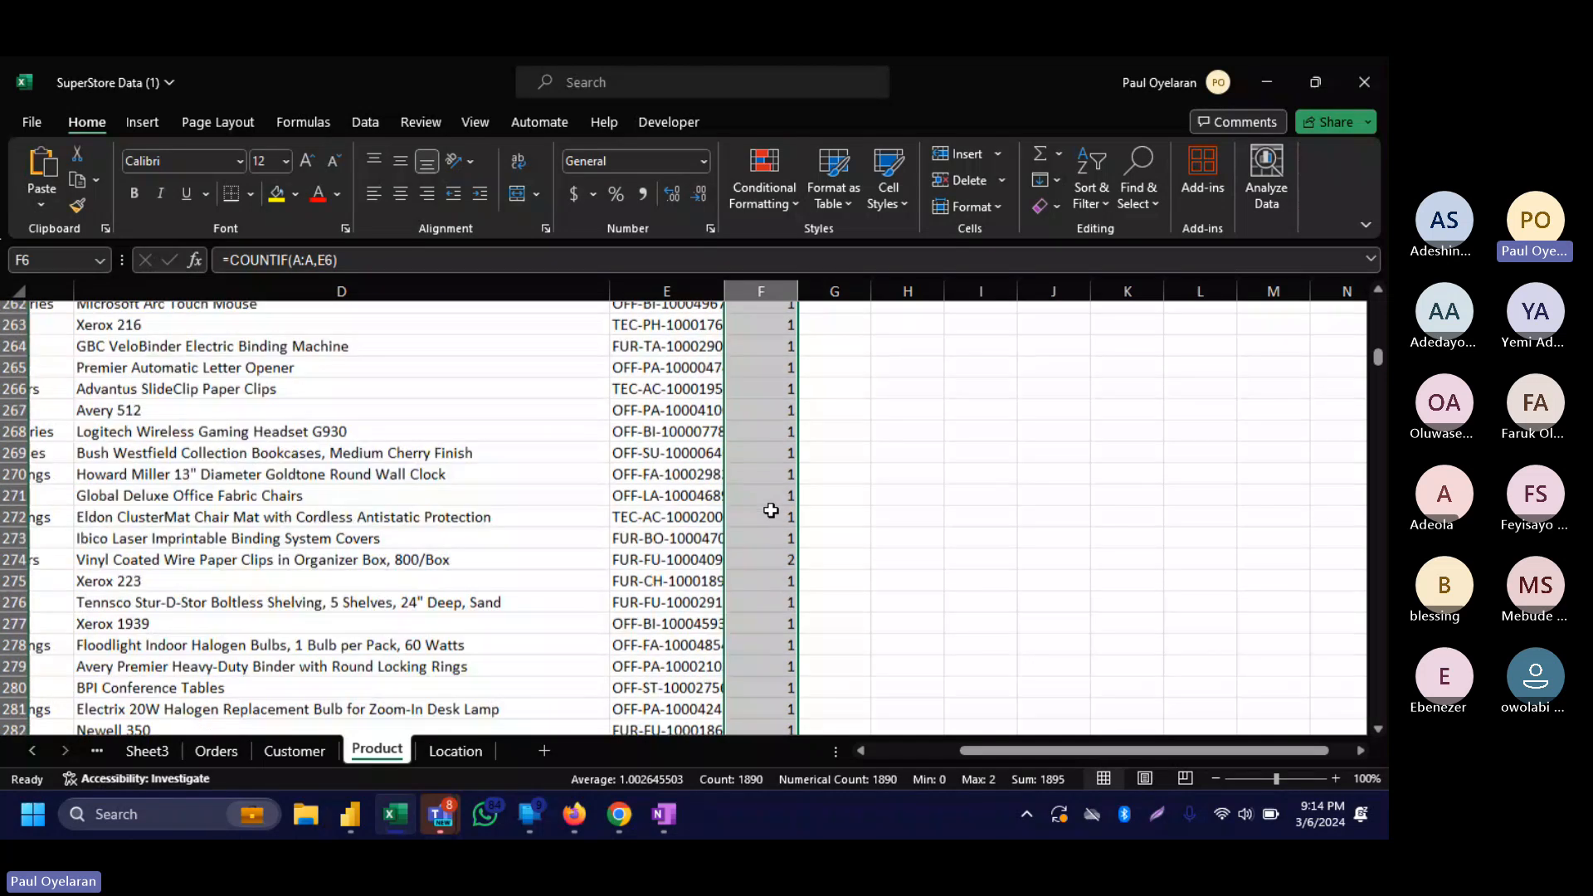
scroll(771, 510, "up", 20)
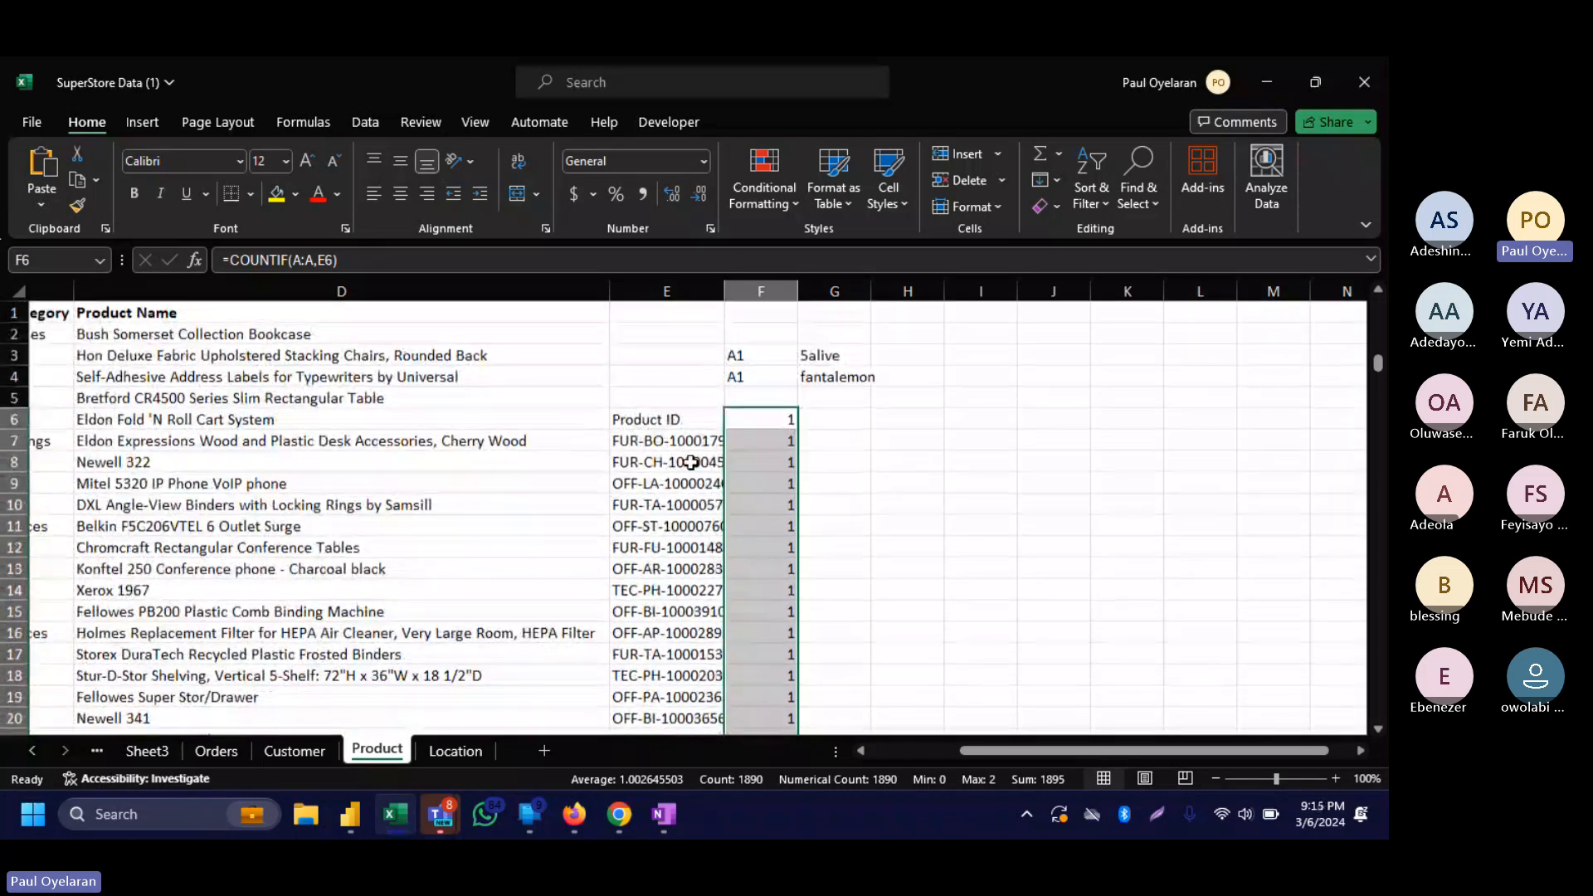
Apply filter controls to E6:F6, the header row of the unique Product ID list and its counts, instead of row 1.
left_click(632, 400)
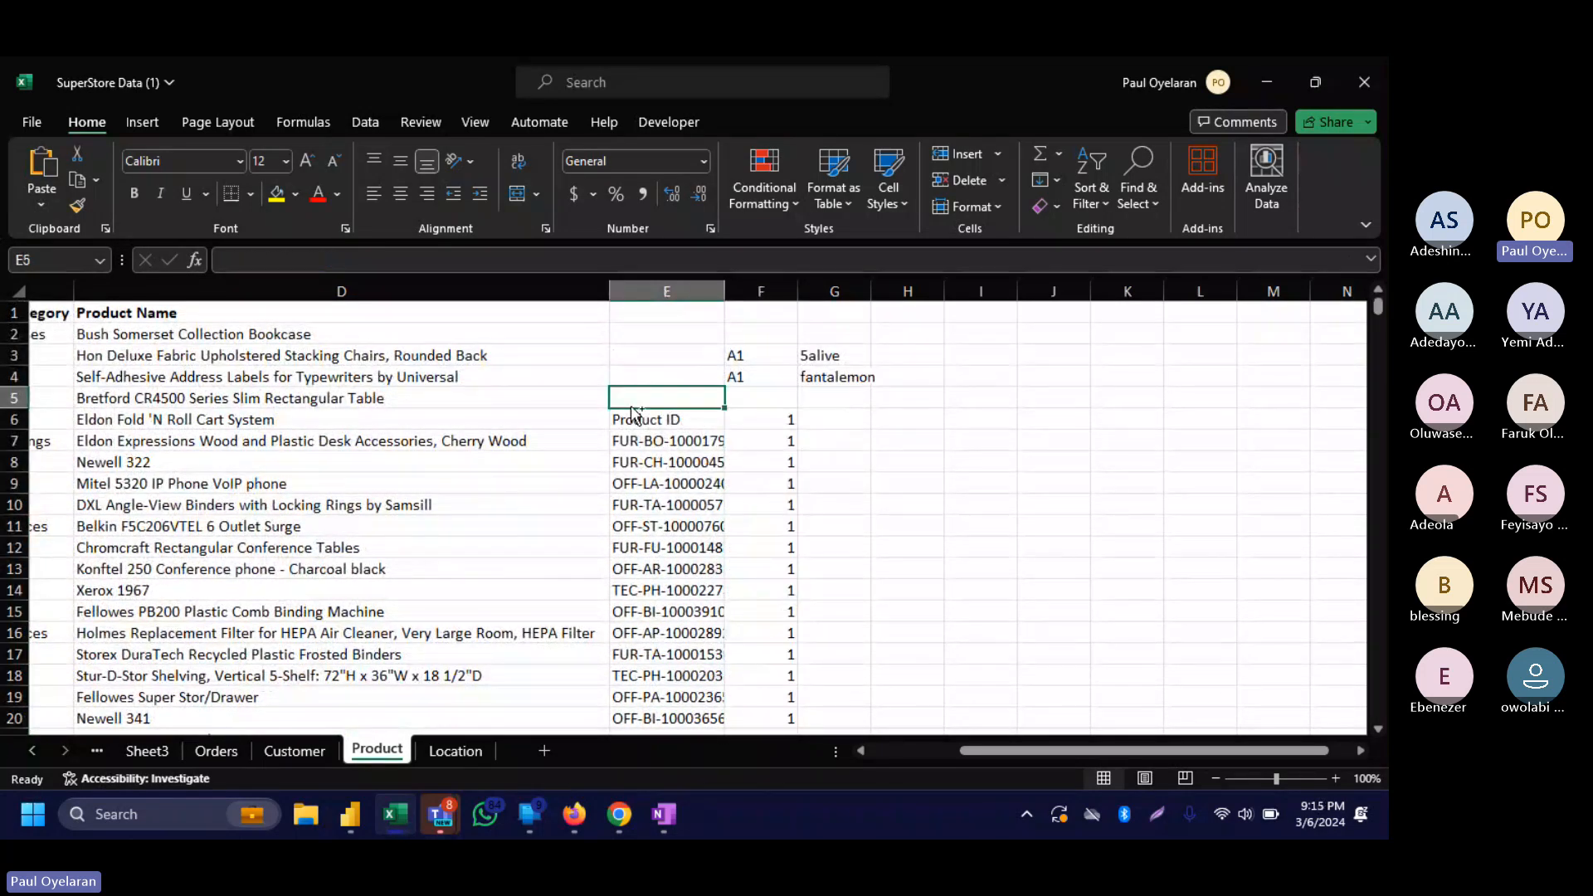
key("ctrl+shift+l")
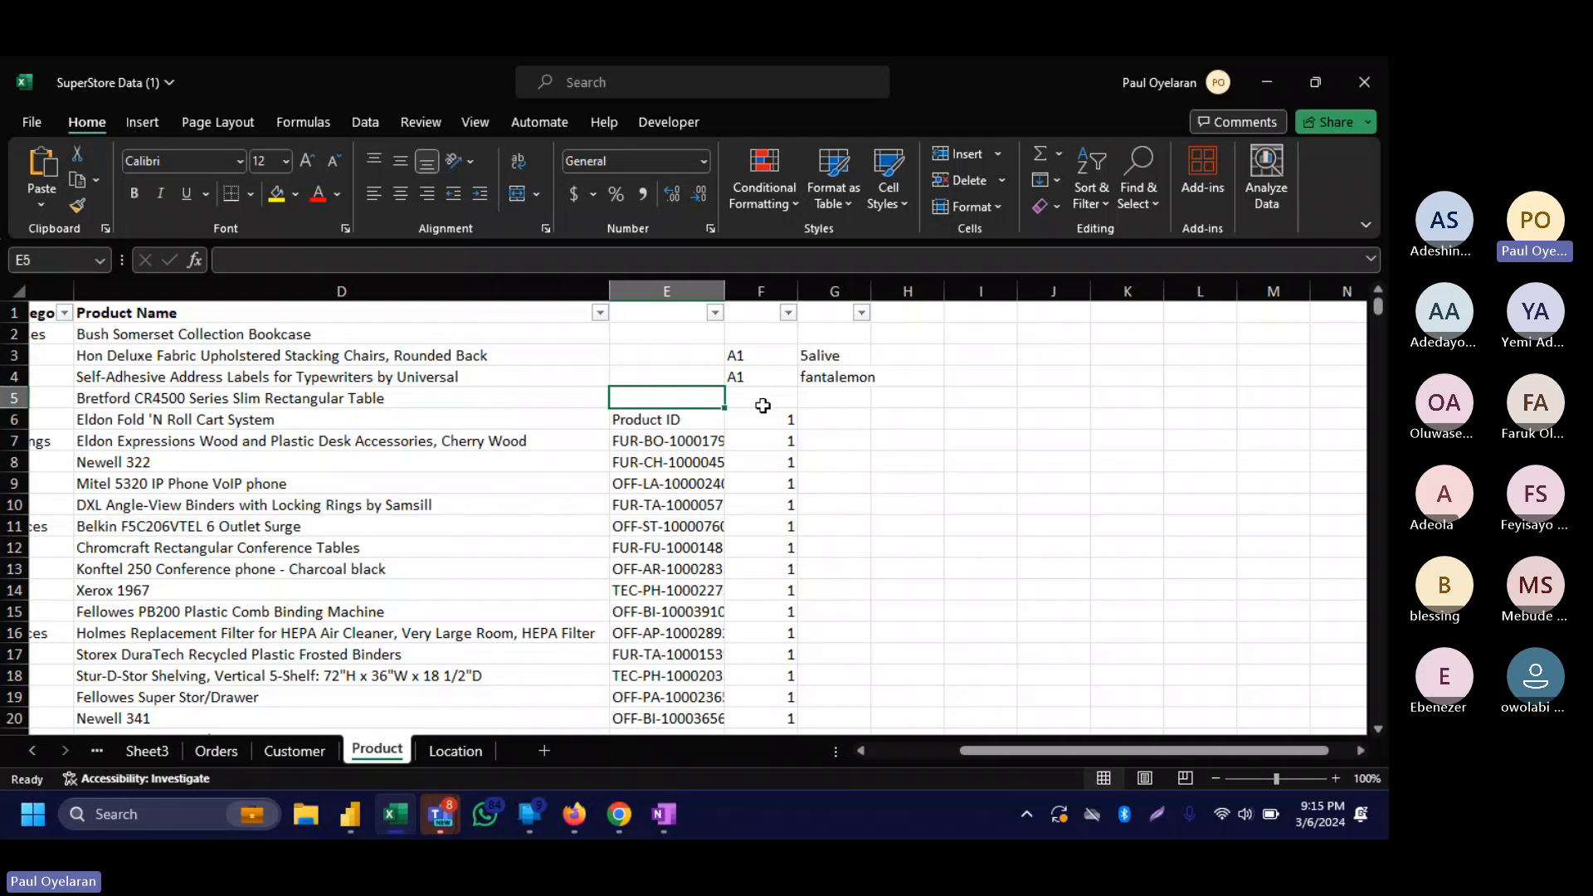
left_click_drag(763, 415, 658, 419)
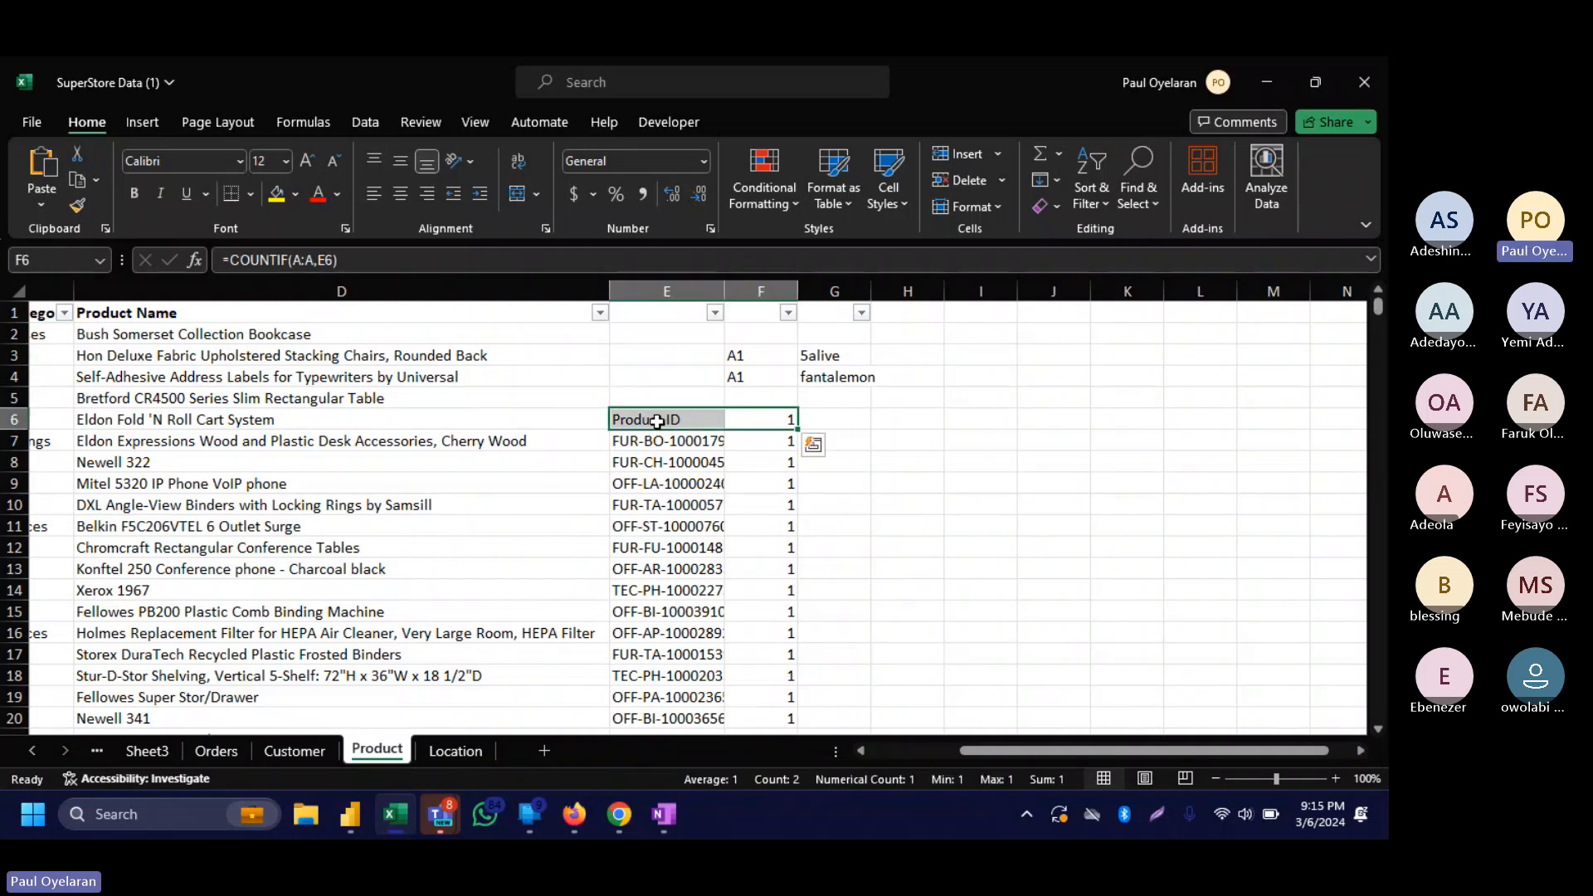
key("ctrl+shift+l")
key("ctrl+shift+l")
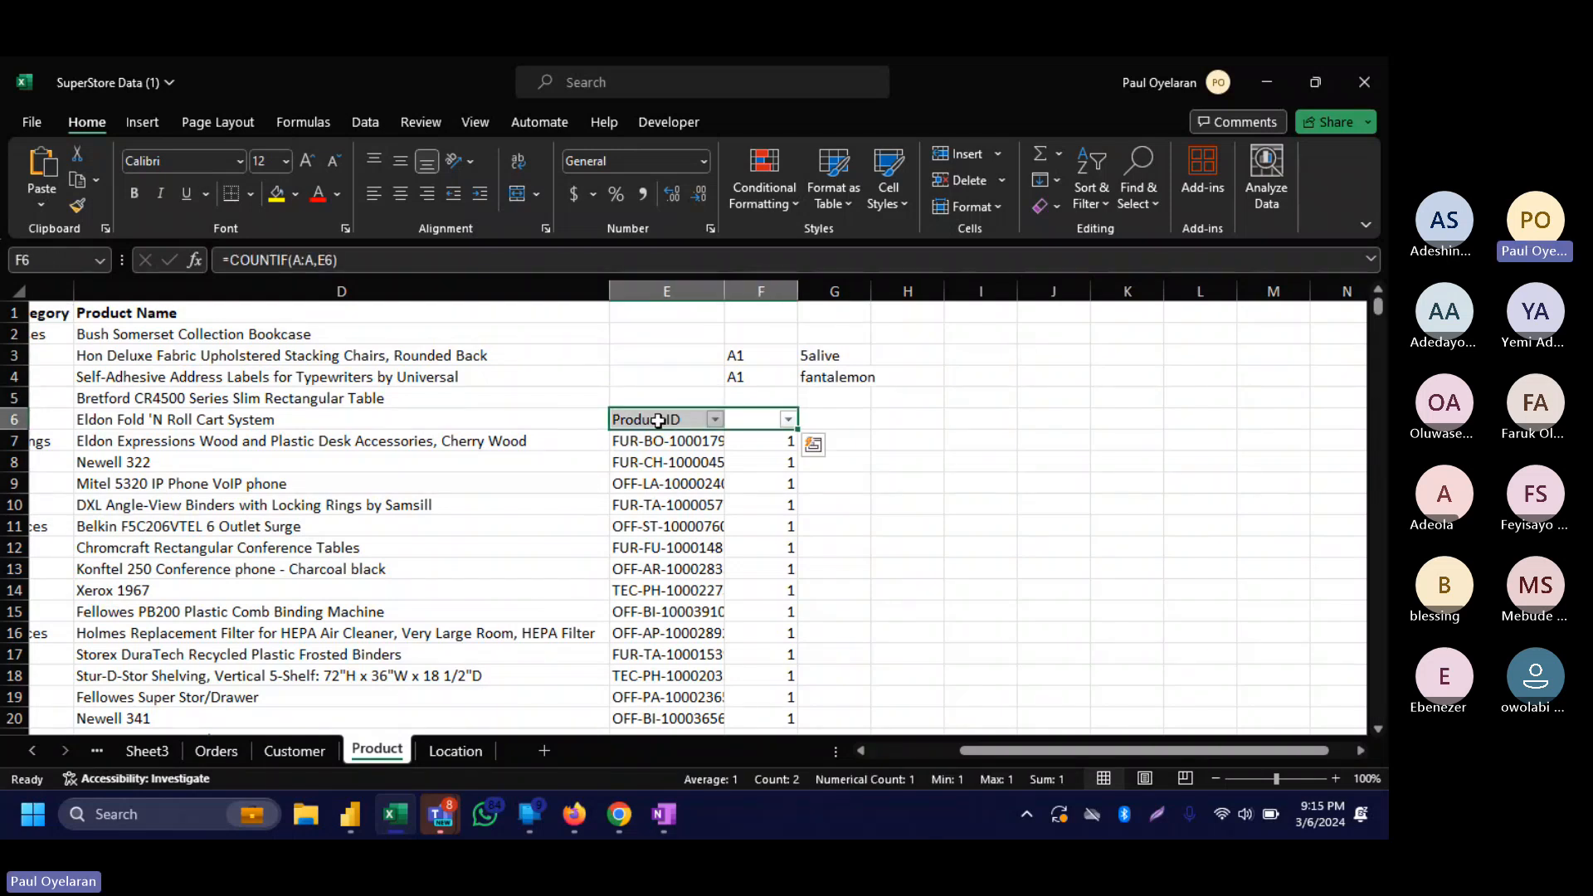
Filter the counts in column F to show only 2 and autofit column E to the full Product IDs.
left_click(788, 422)
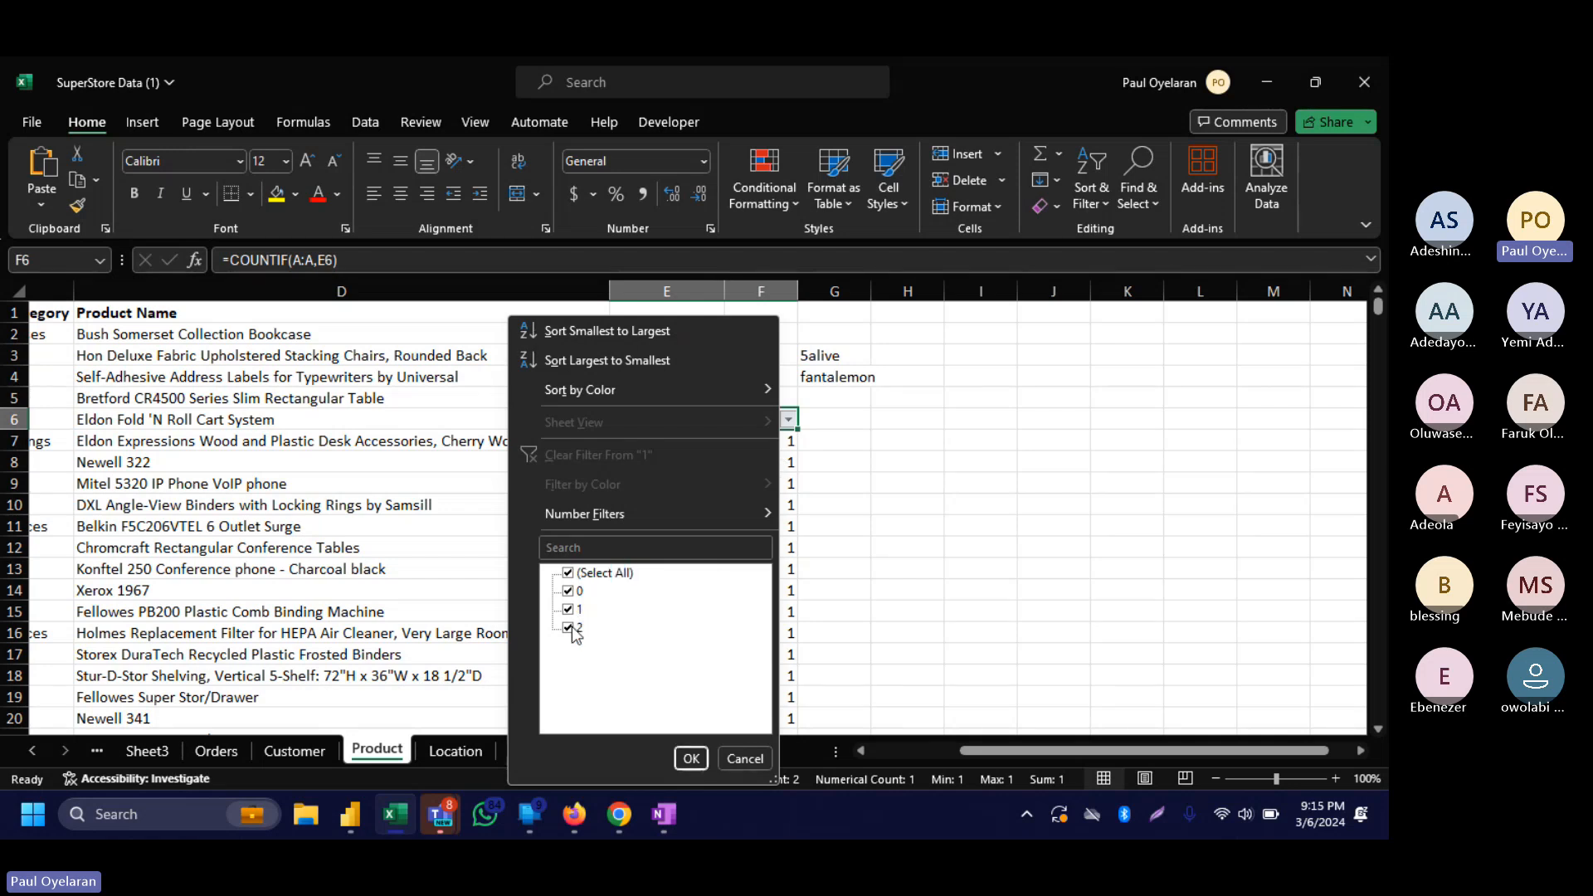
left_click(599, 574)
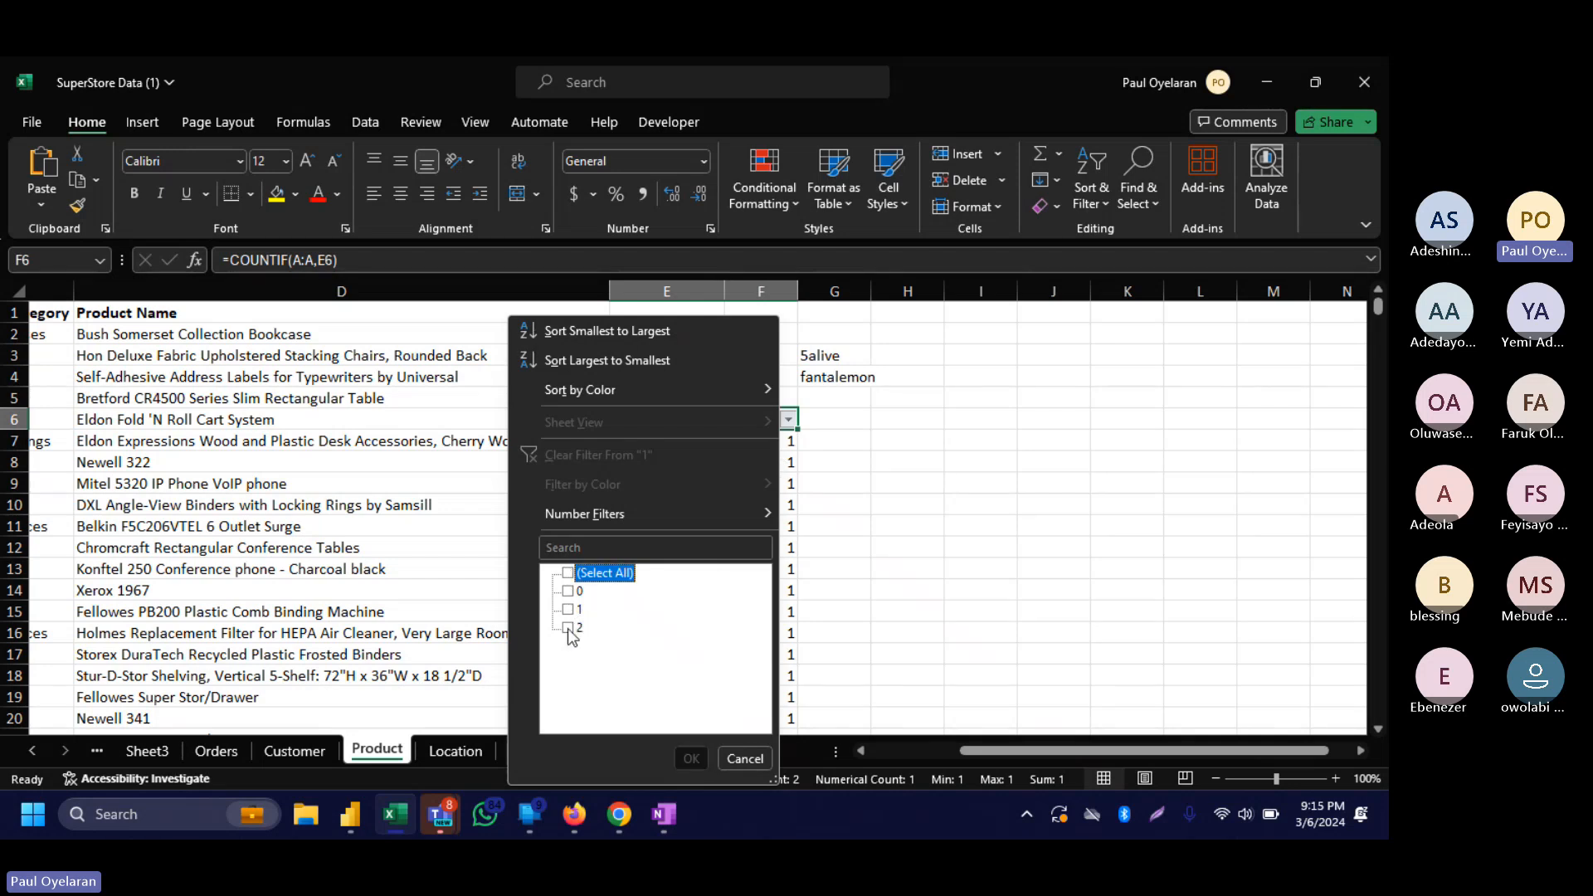
left_click(570, 628)
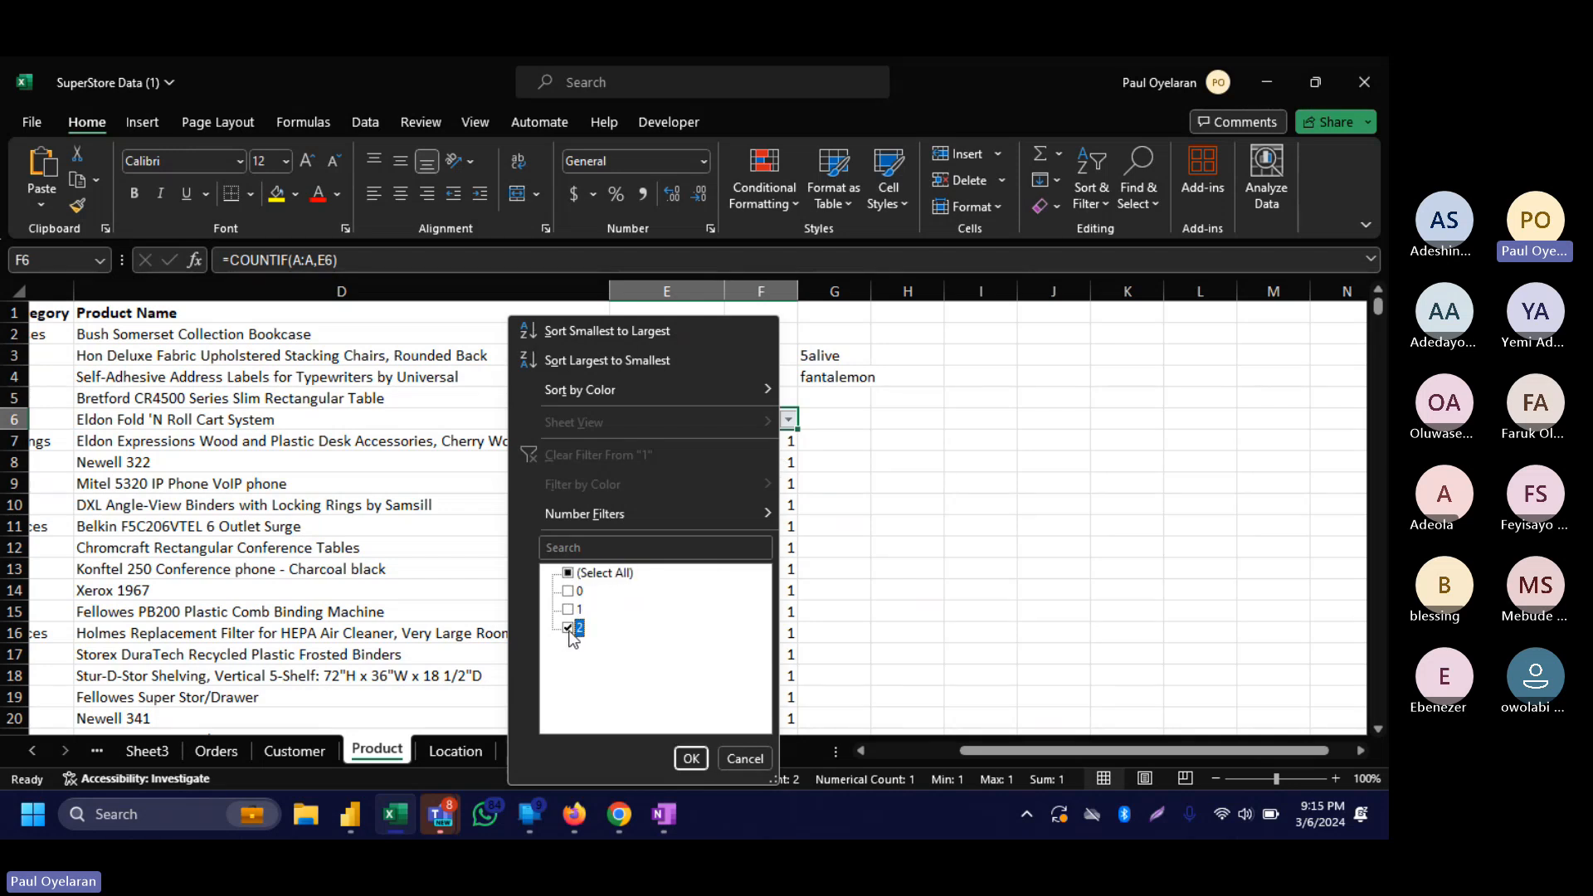
left_click(692, 759)
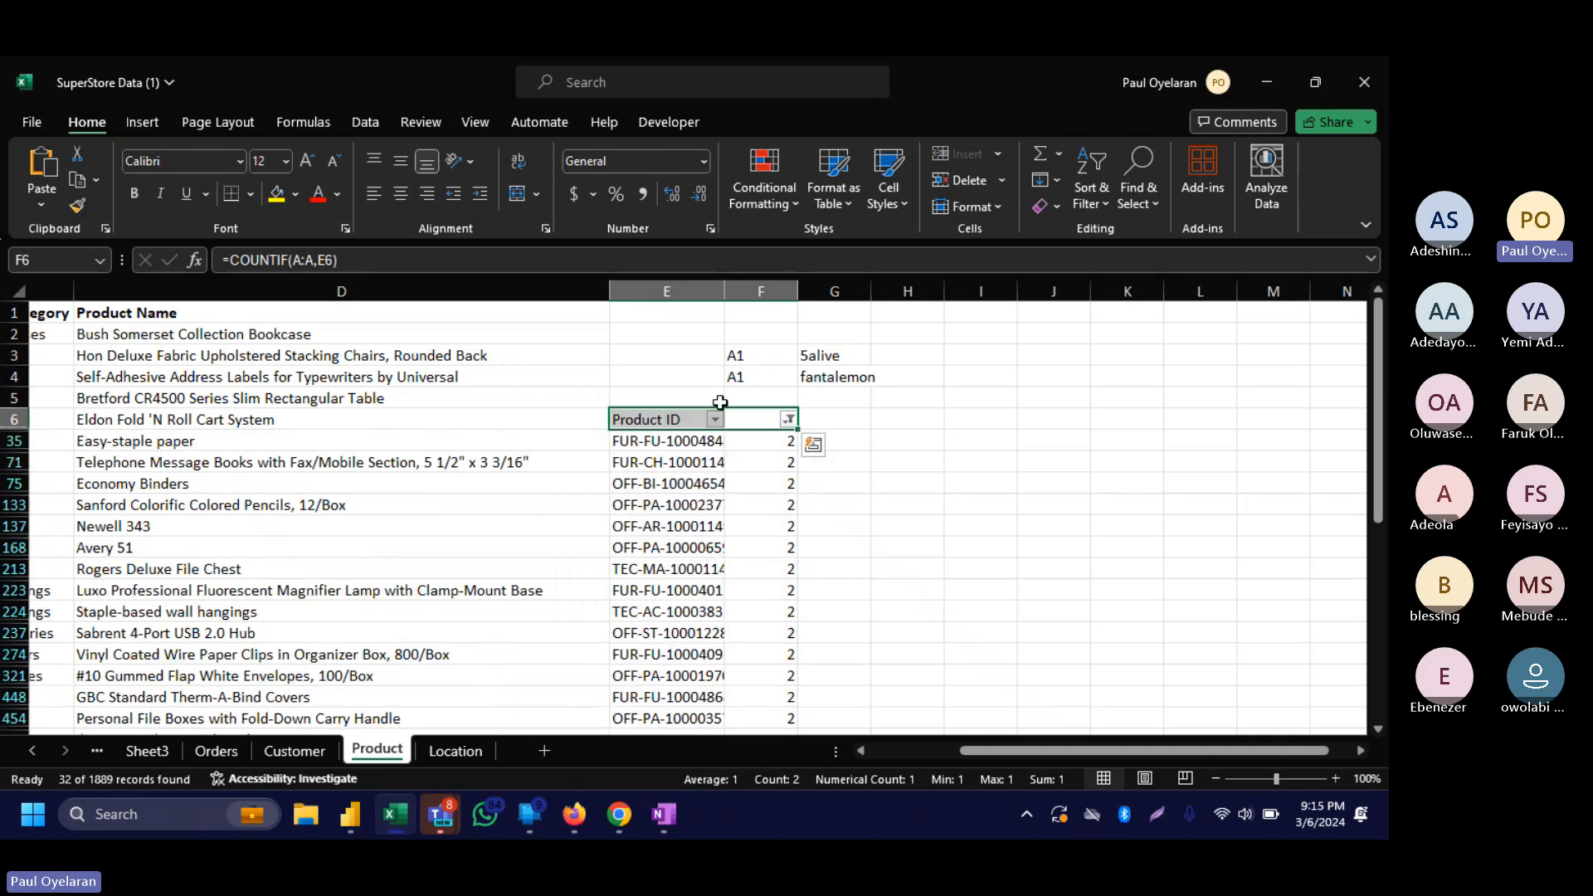
double_click(724, 291)
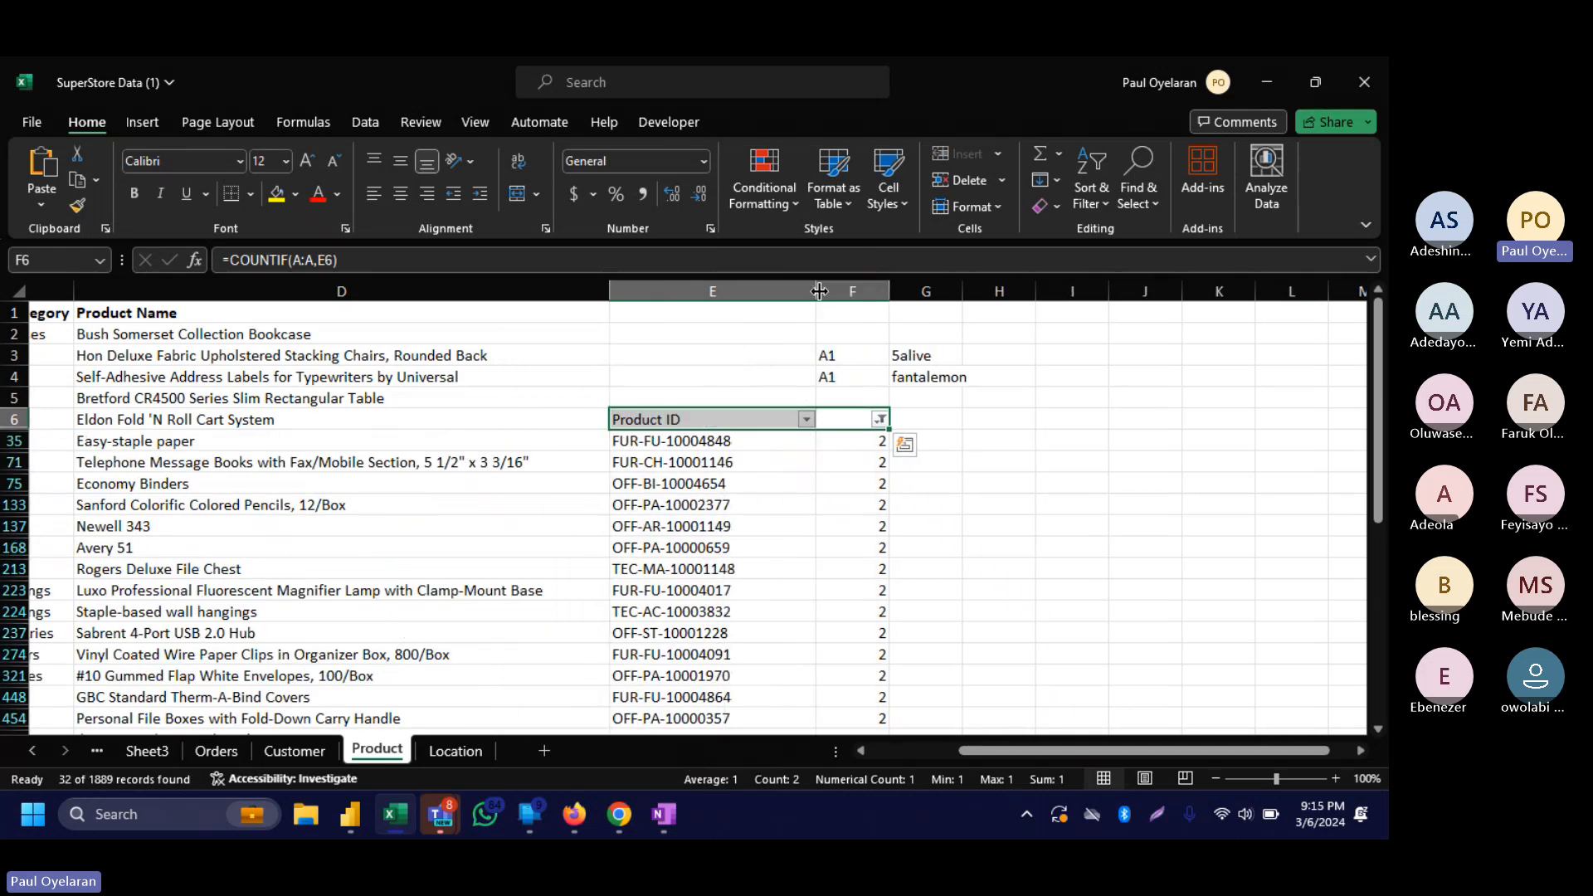
Switch to the Teams meeting, admit both participants waiting in the lobby, and return to the Excel workbook.
left_click(1202, 683)
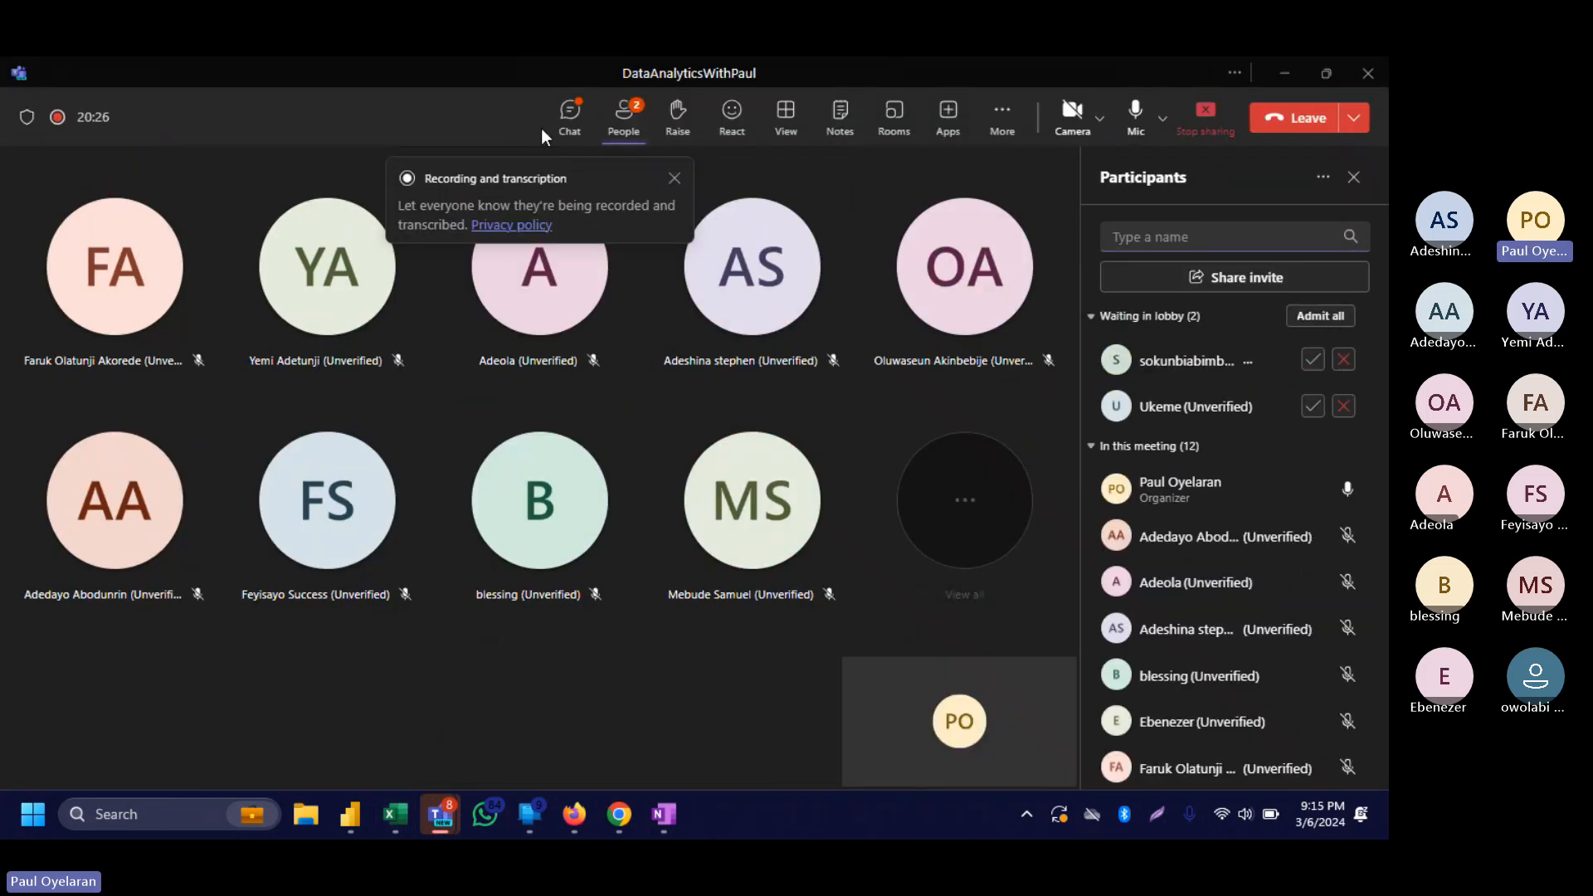
left_click(642, 120)
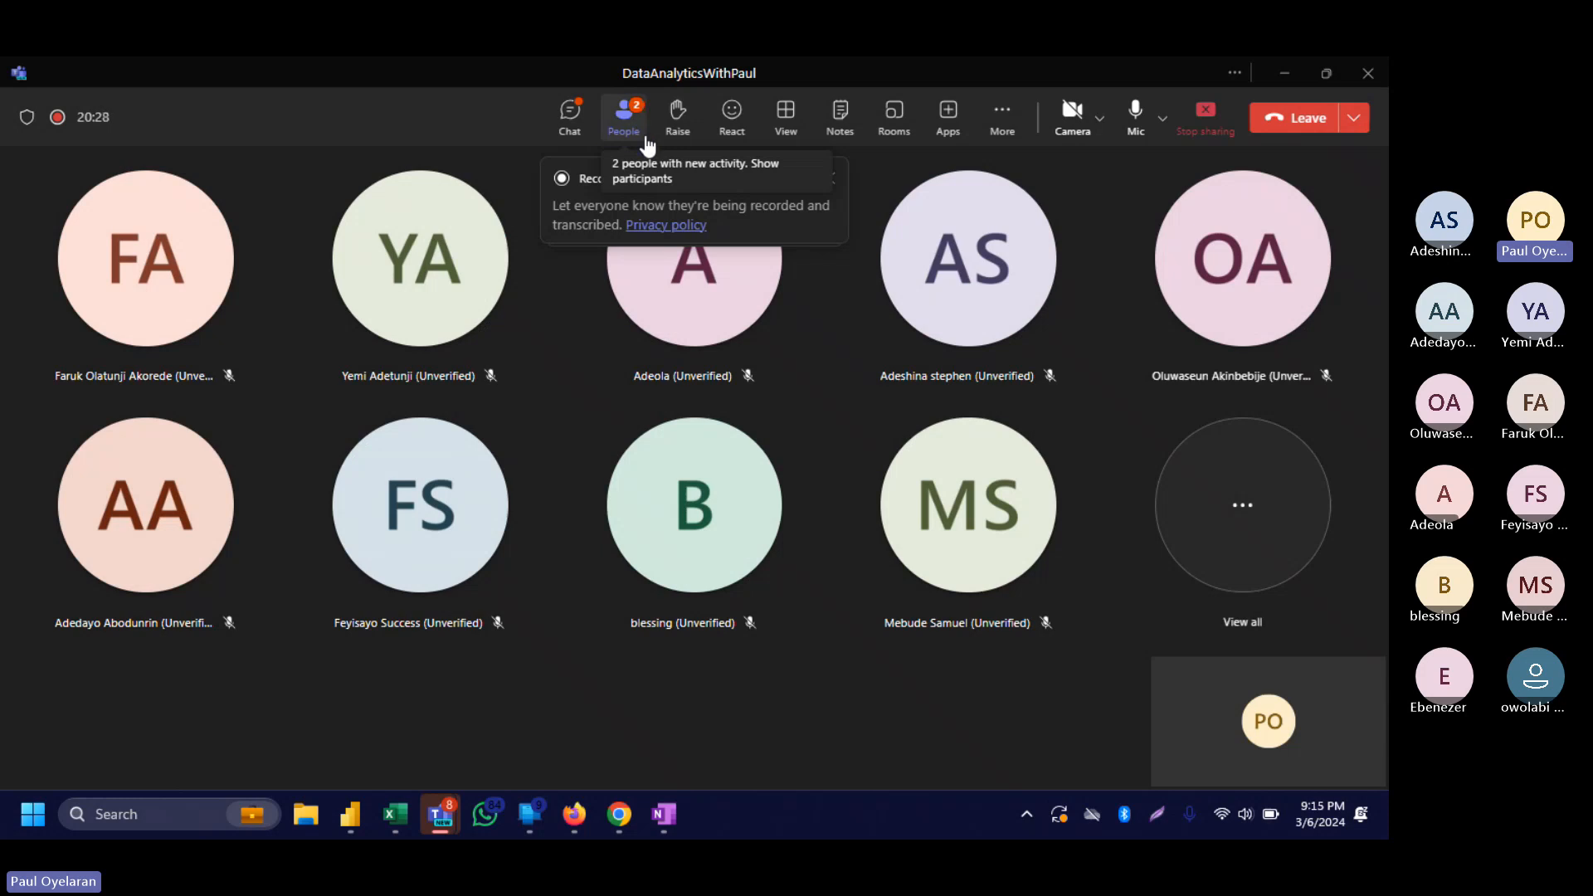
left_click(628, 117)
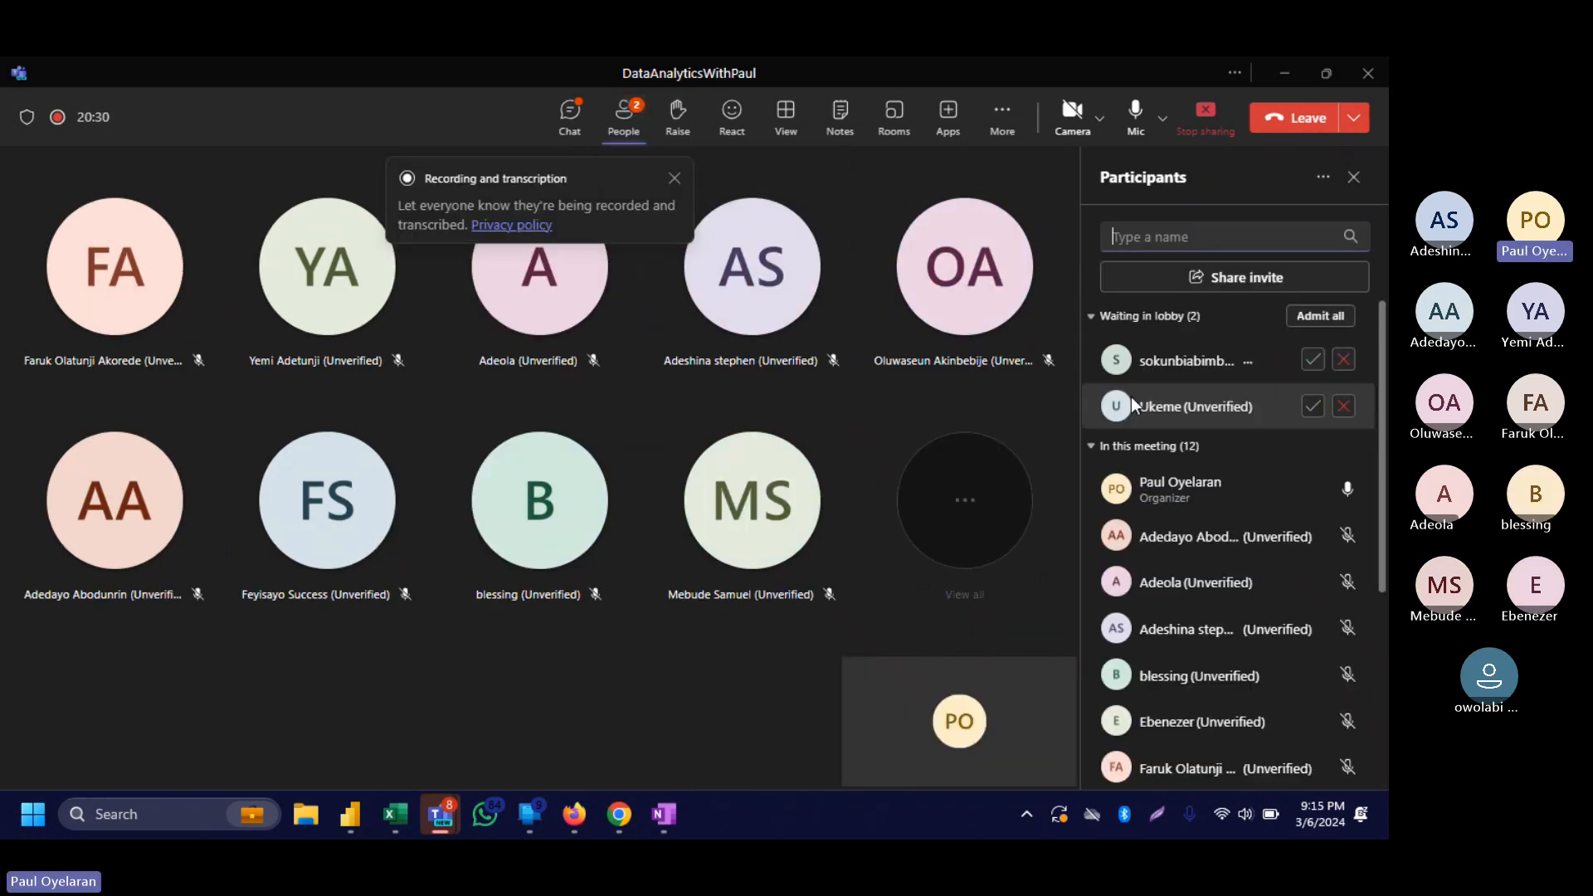
left_click(1310, 406)
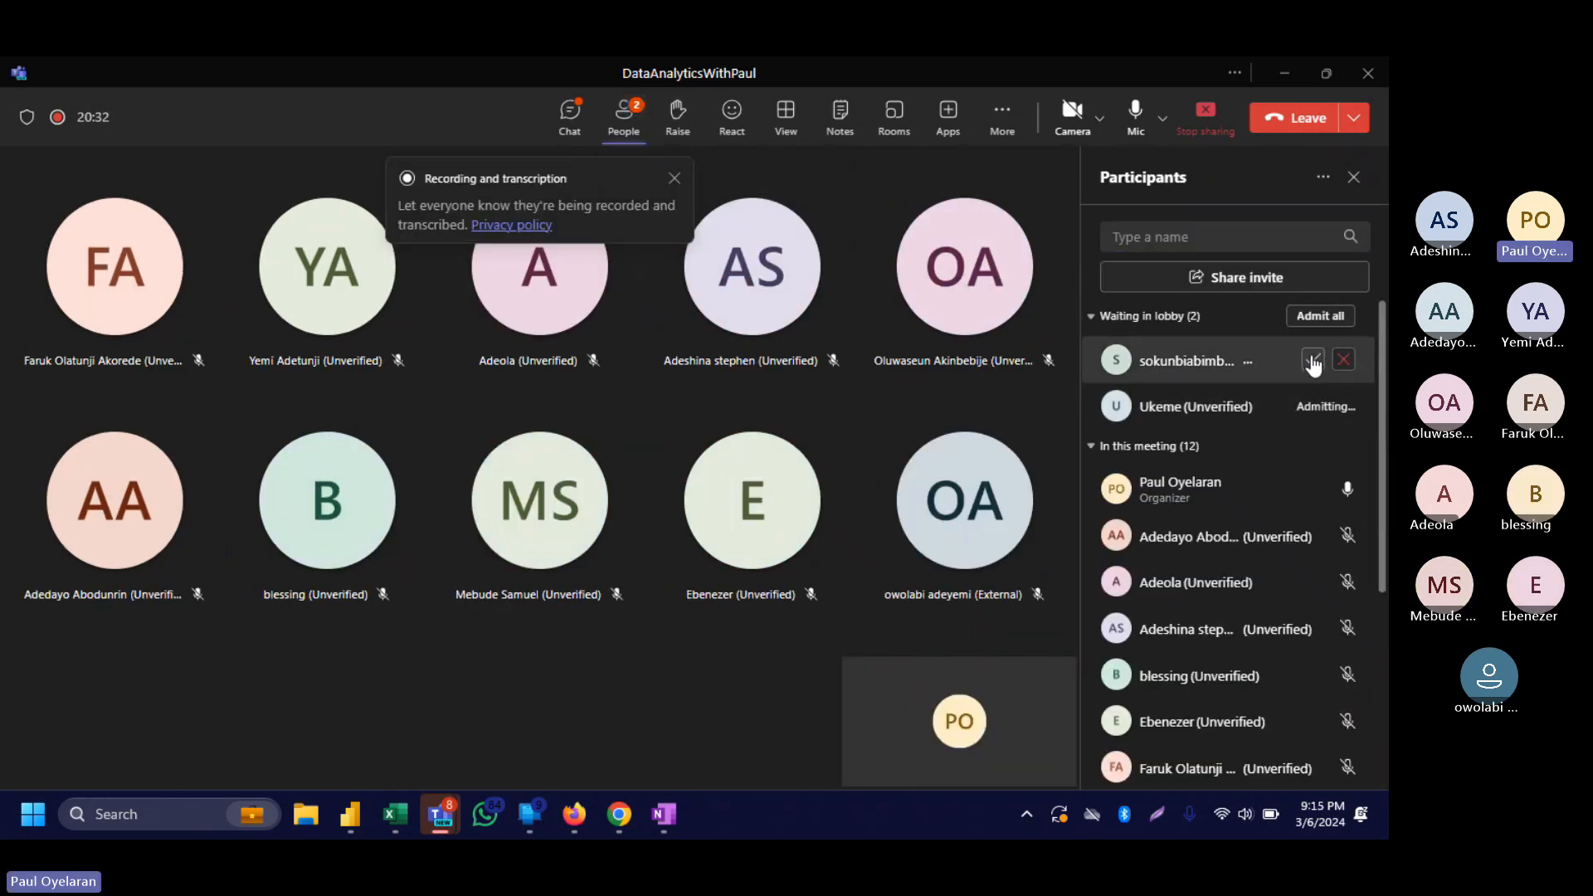
left_click(1312, 359)
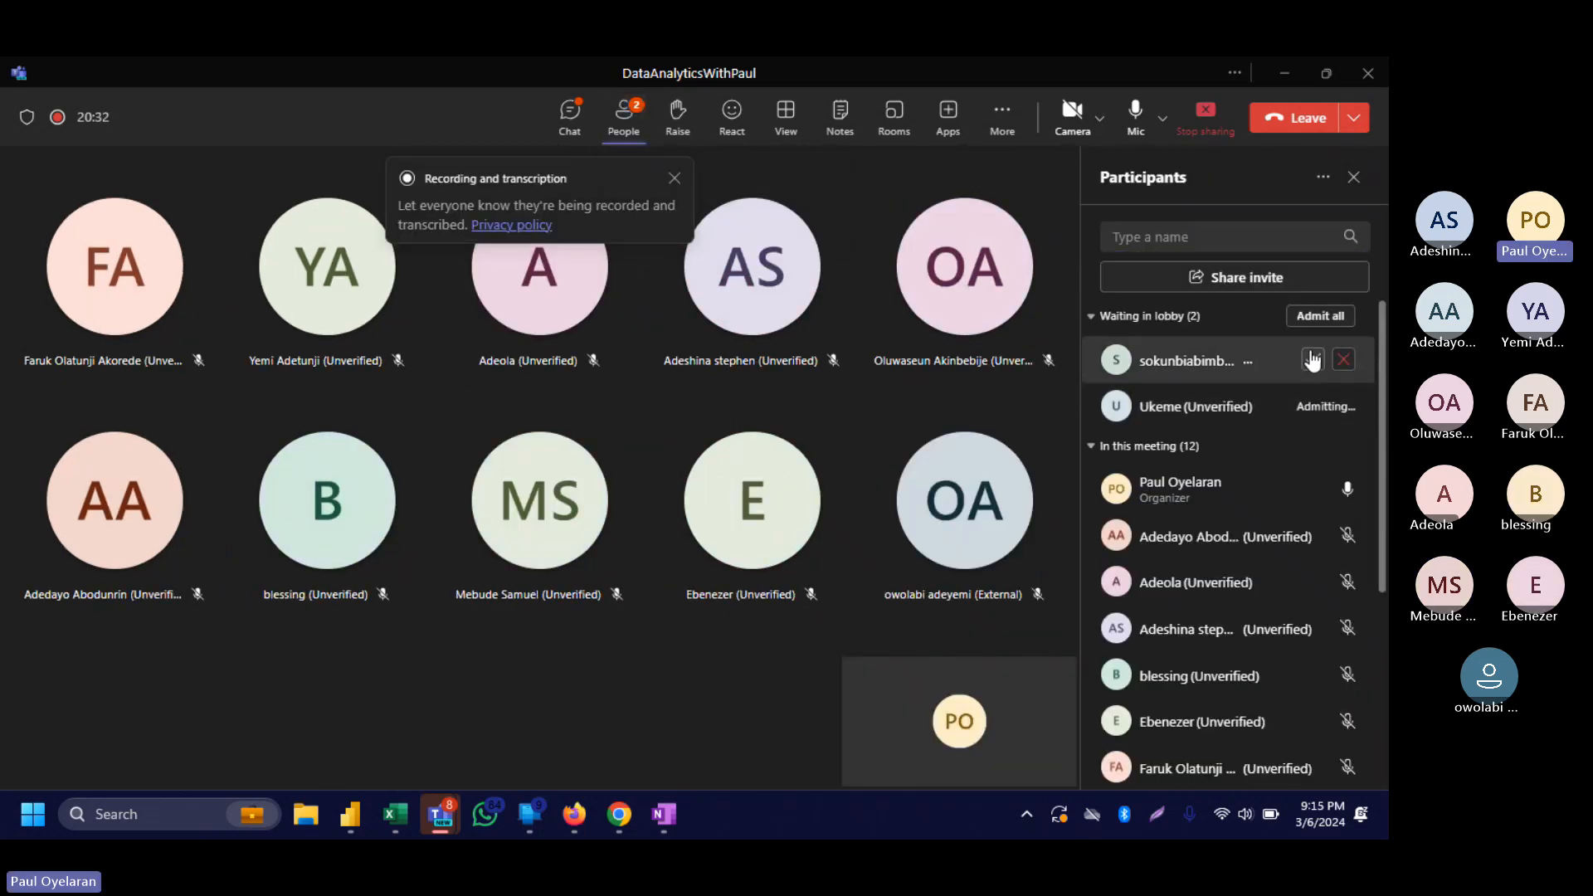
left_click(1296, 77)
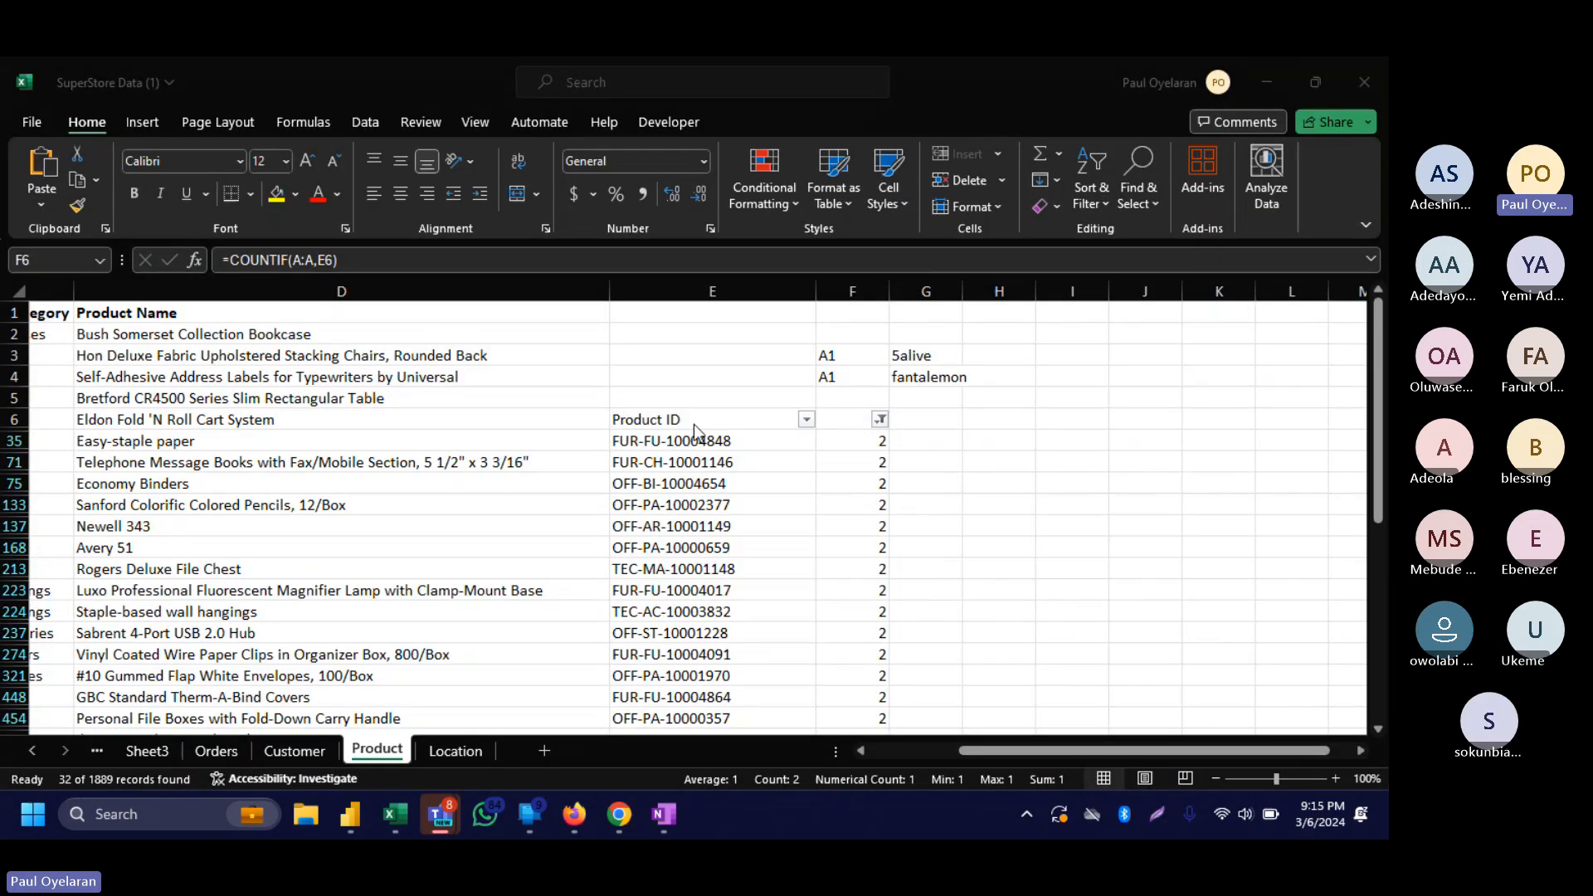
Enter the note "Dimensional Table" in H35 beside the filtered duplicate Product IDs.
left_click(988, 448)
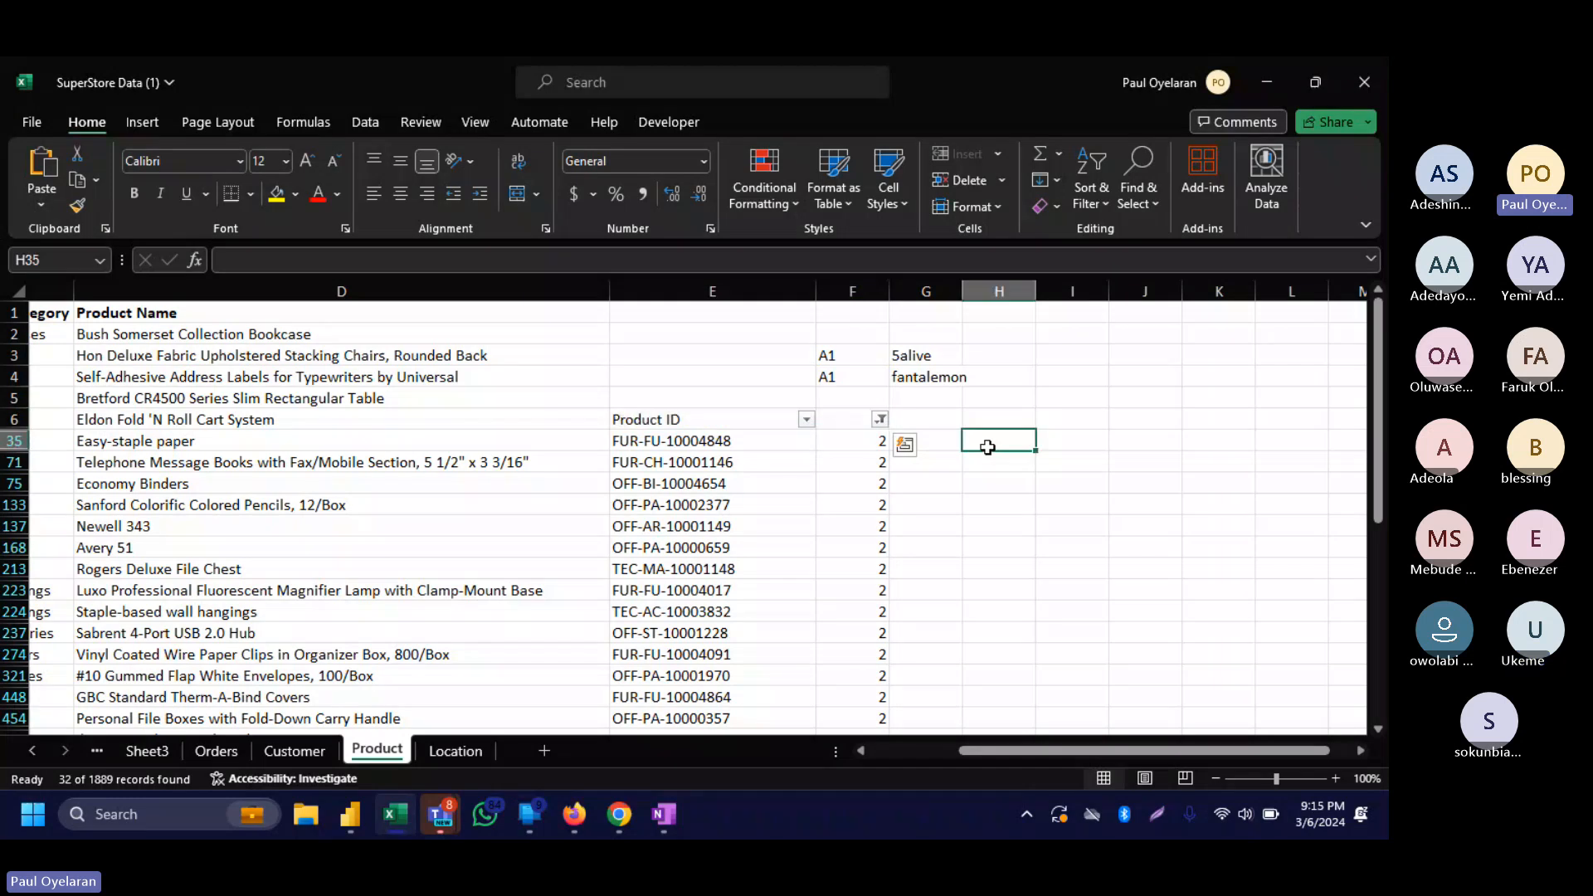
type("Dim")
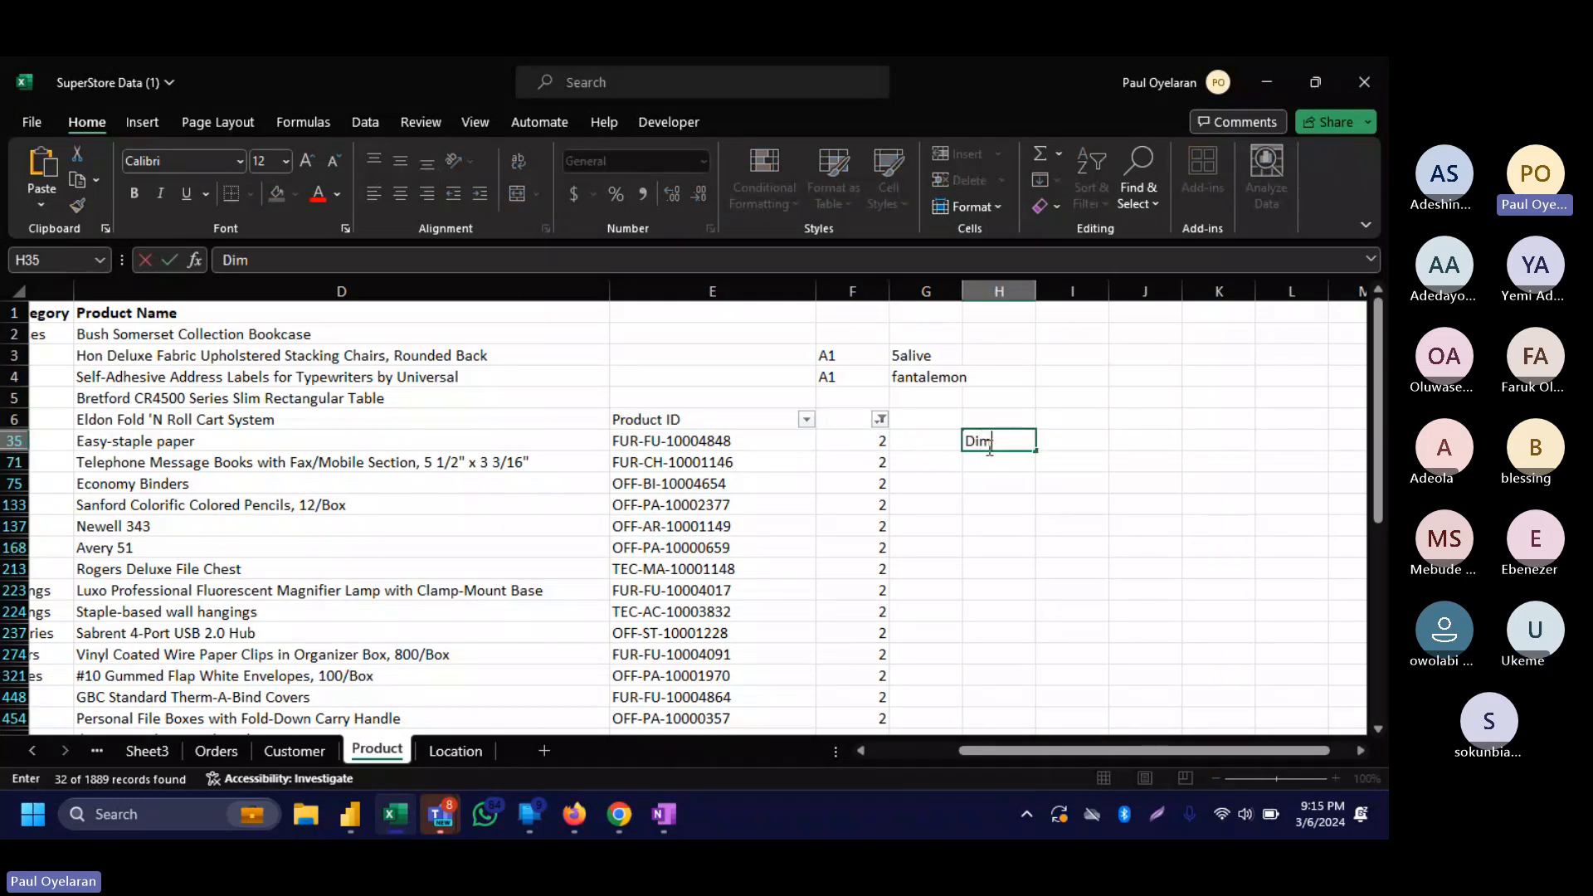
type("ensional Tba")
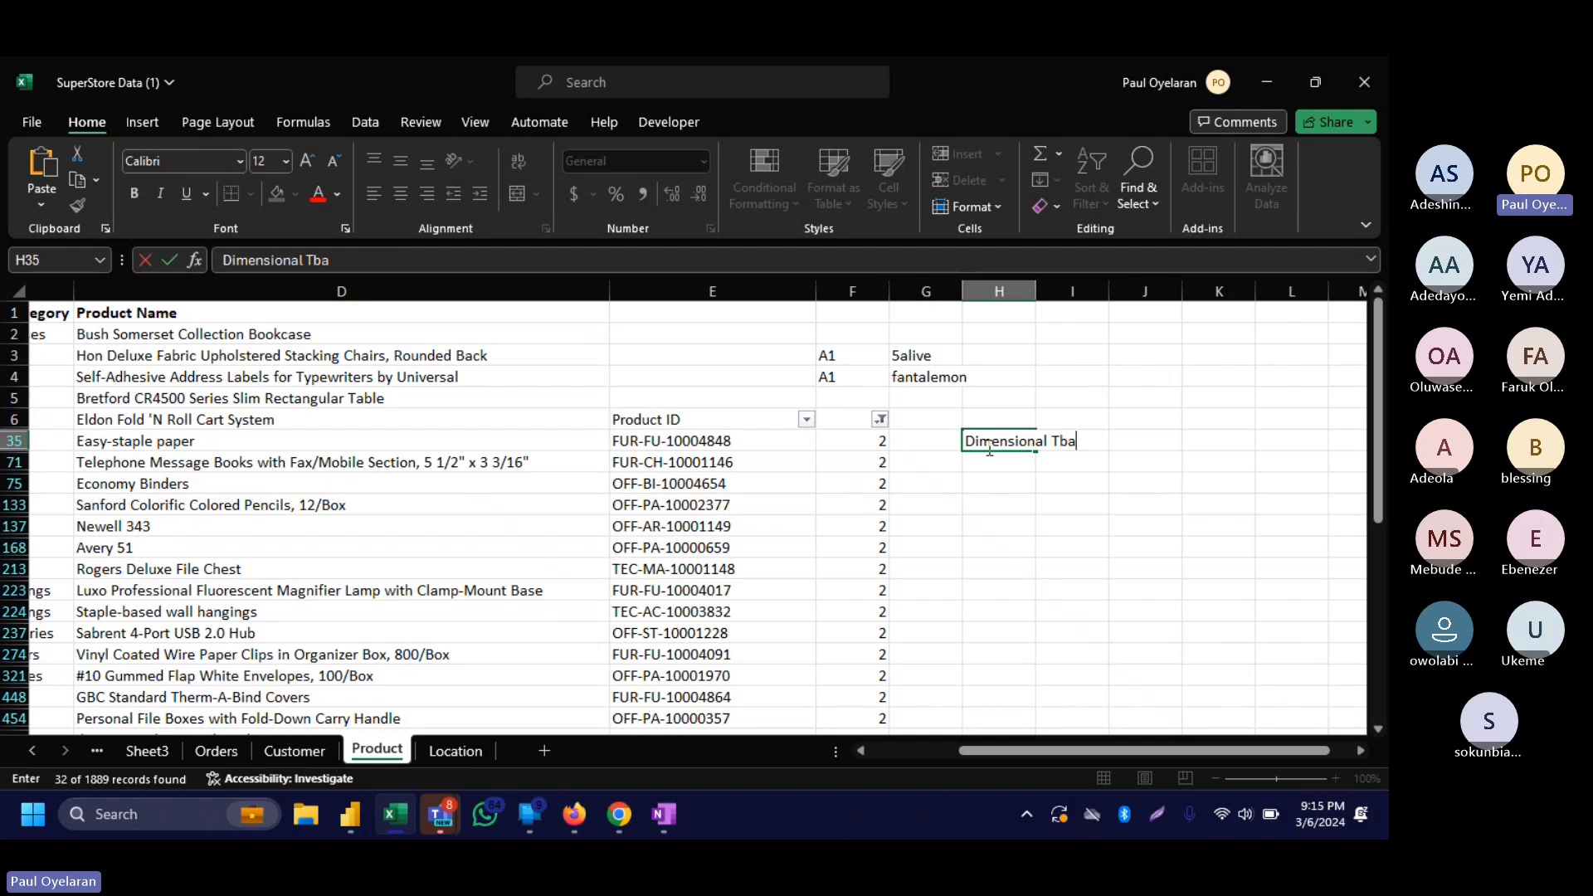
key("BackSpace")
key("BackSpace")
type("able")
key("Return")
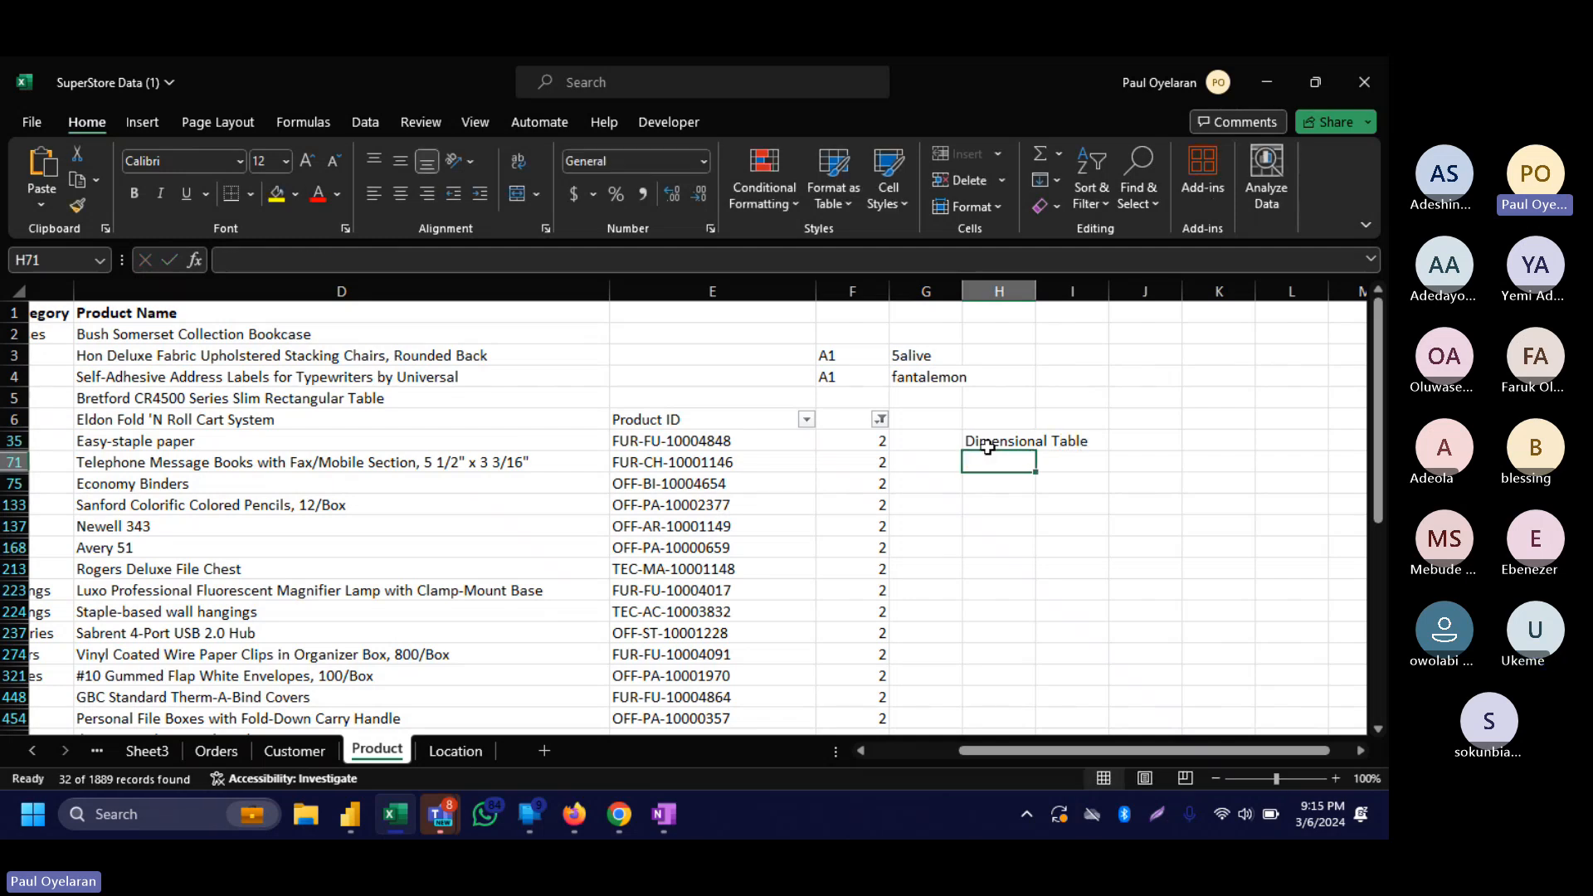
Compare the order records on the Orders sheet with the first Product ID in A2 of the Product sheet.
scroll(1060, 445, "left", 3)
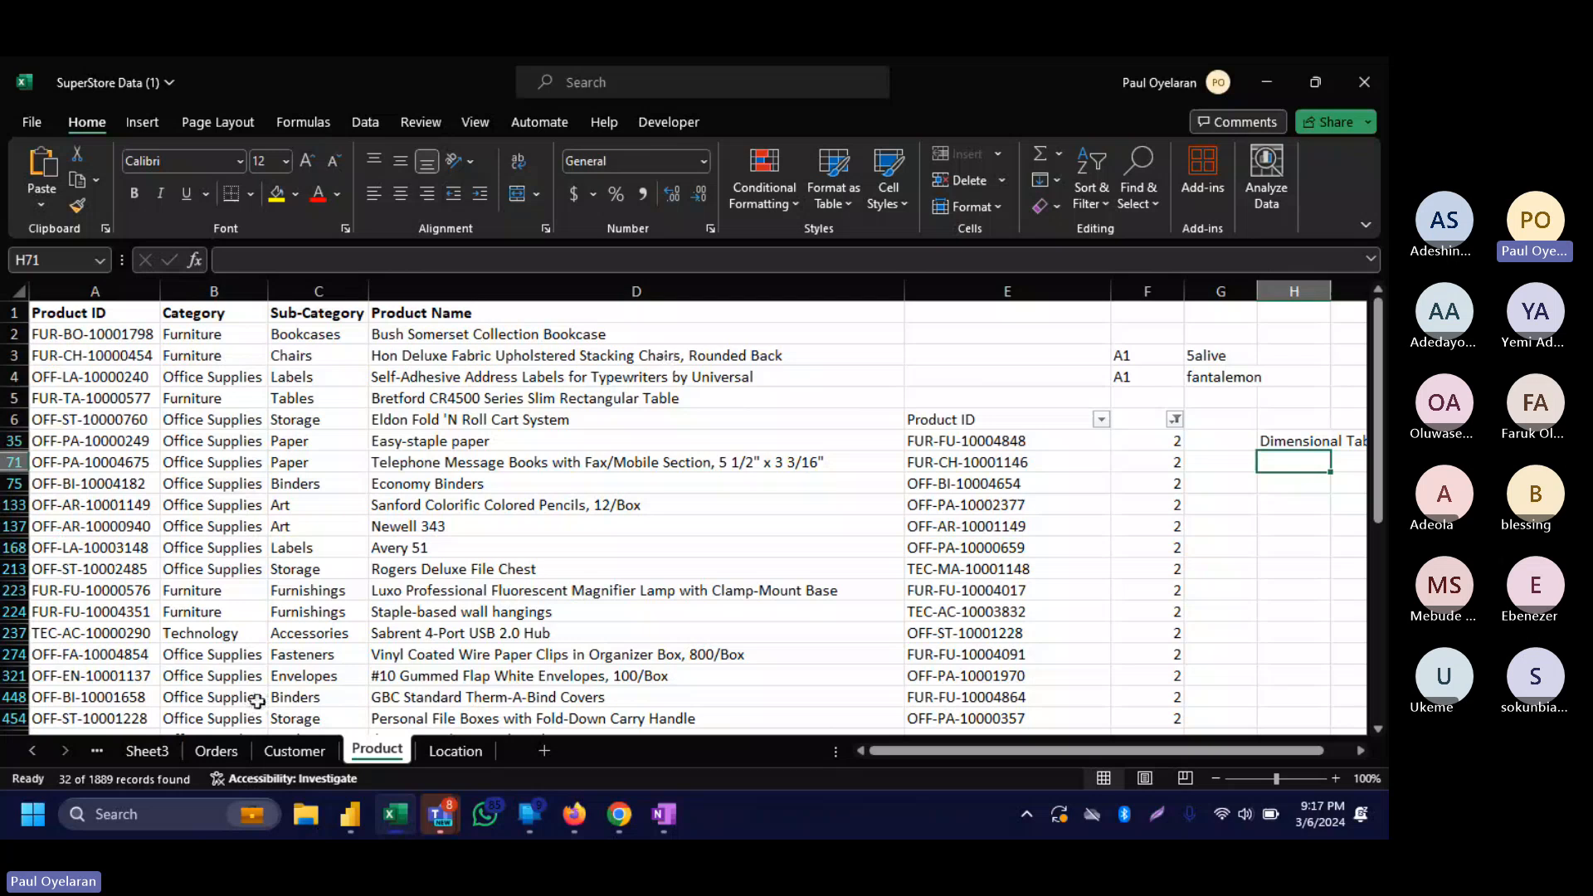
left_click(216, 751)
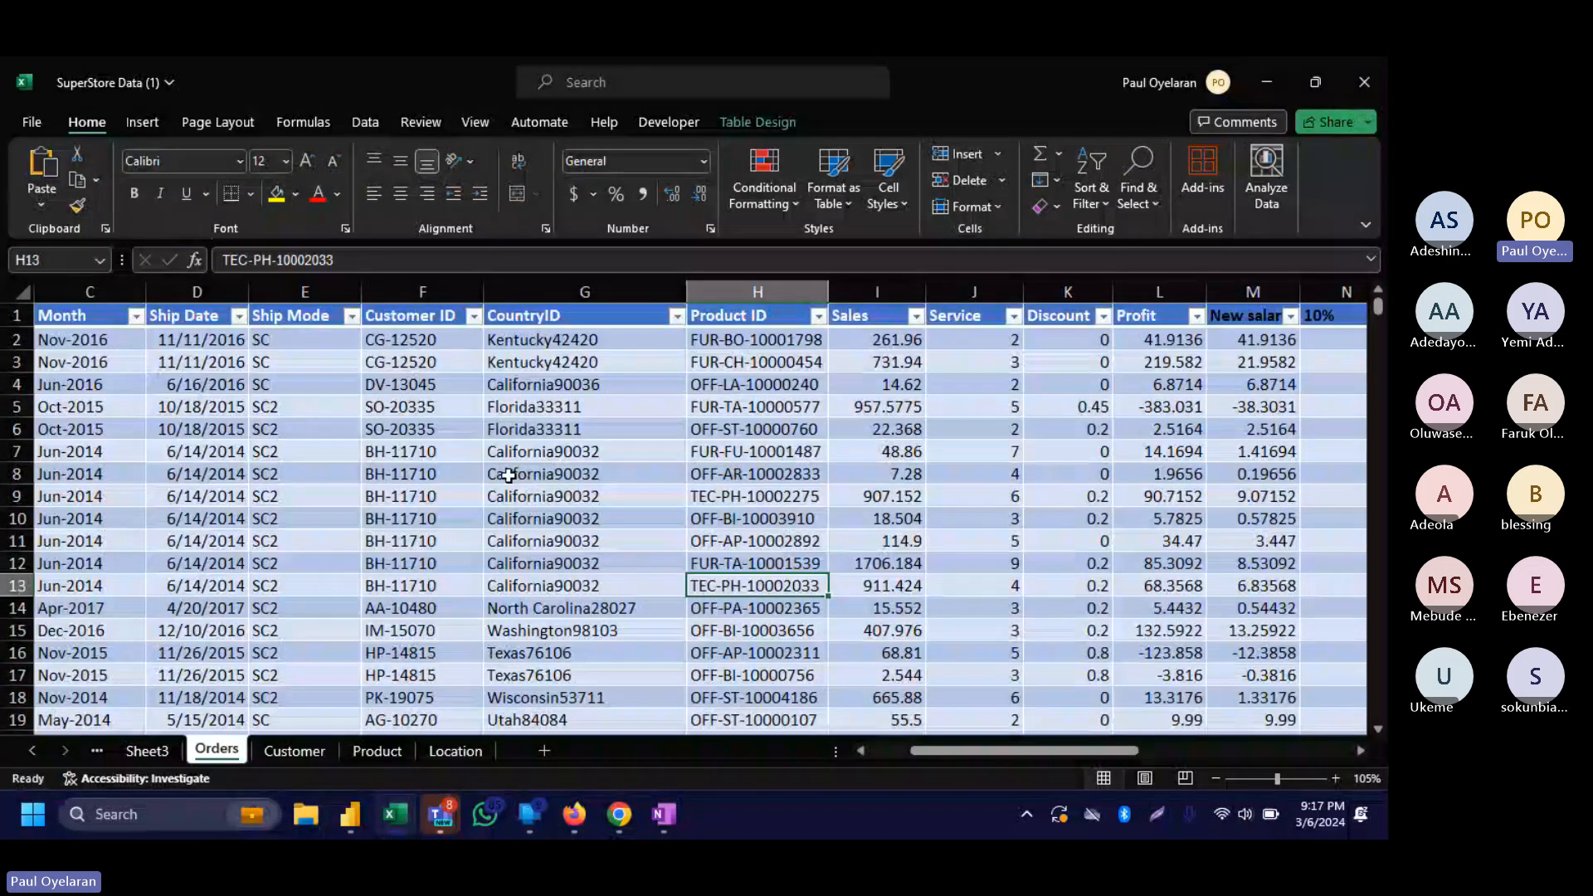
left_click(318, 415)
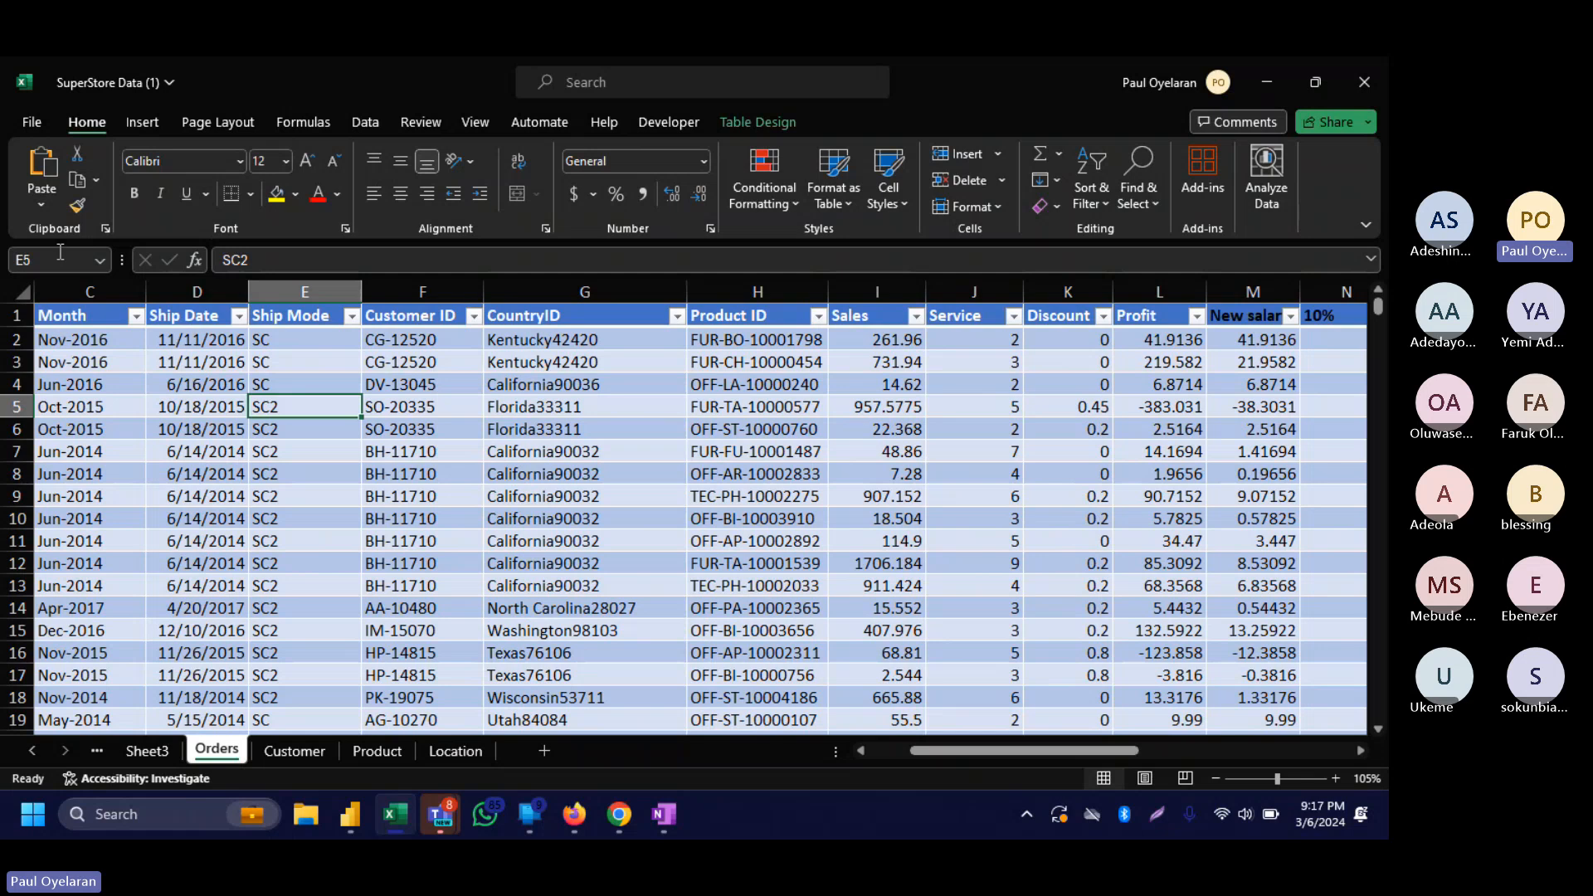
double_click(221, 343)
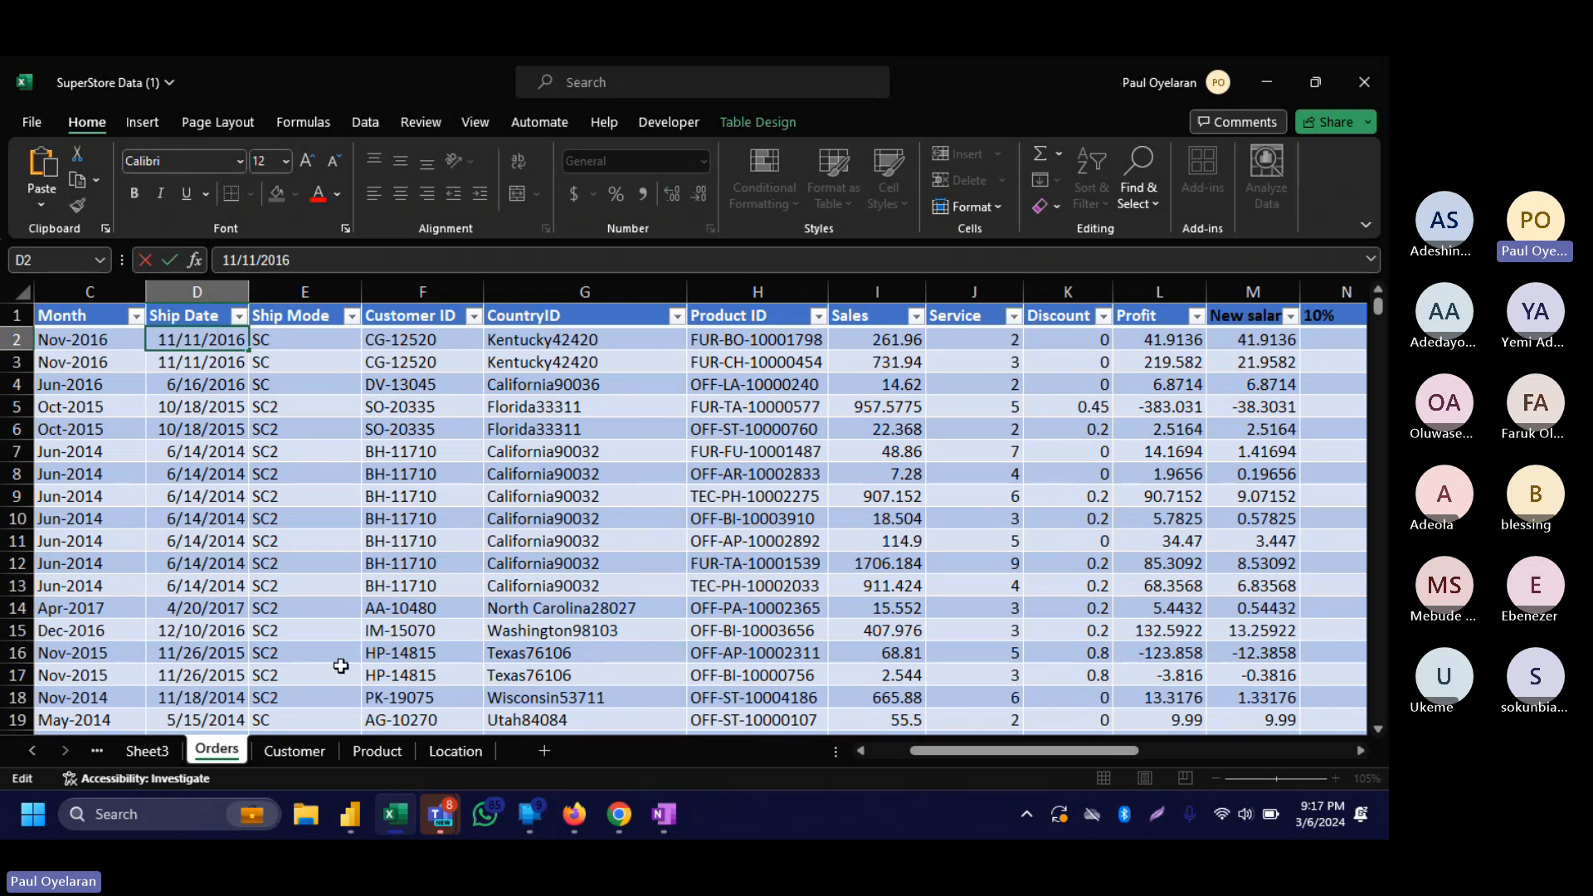
left_click(374, 752)
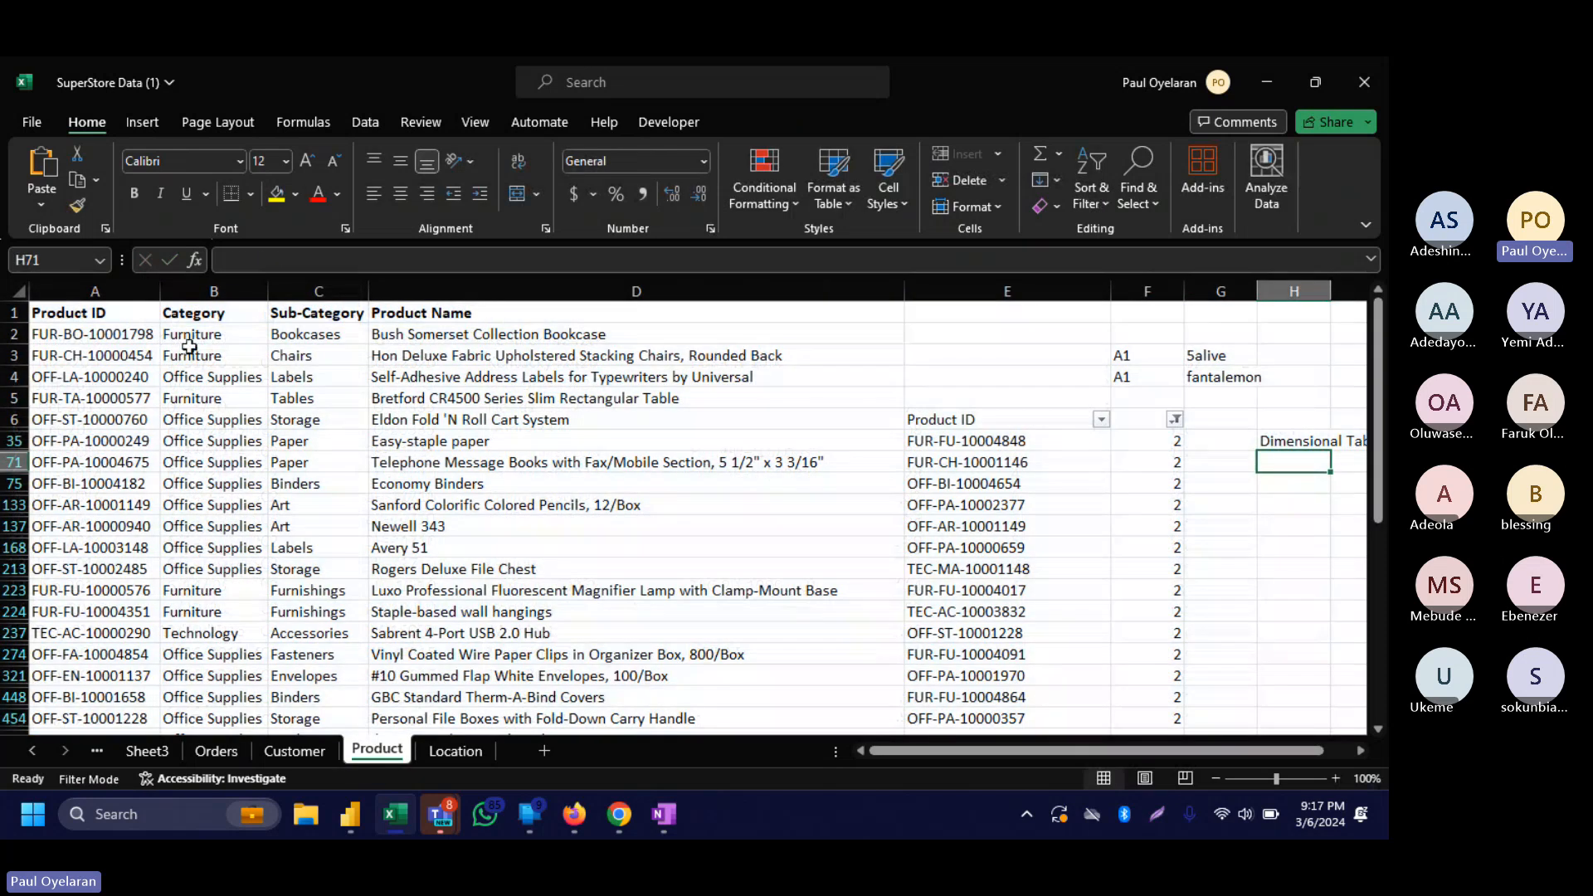
left_click(147, 336)
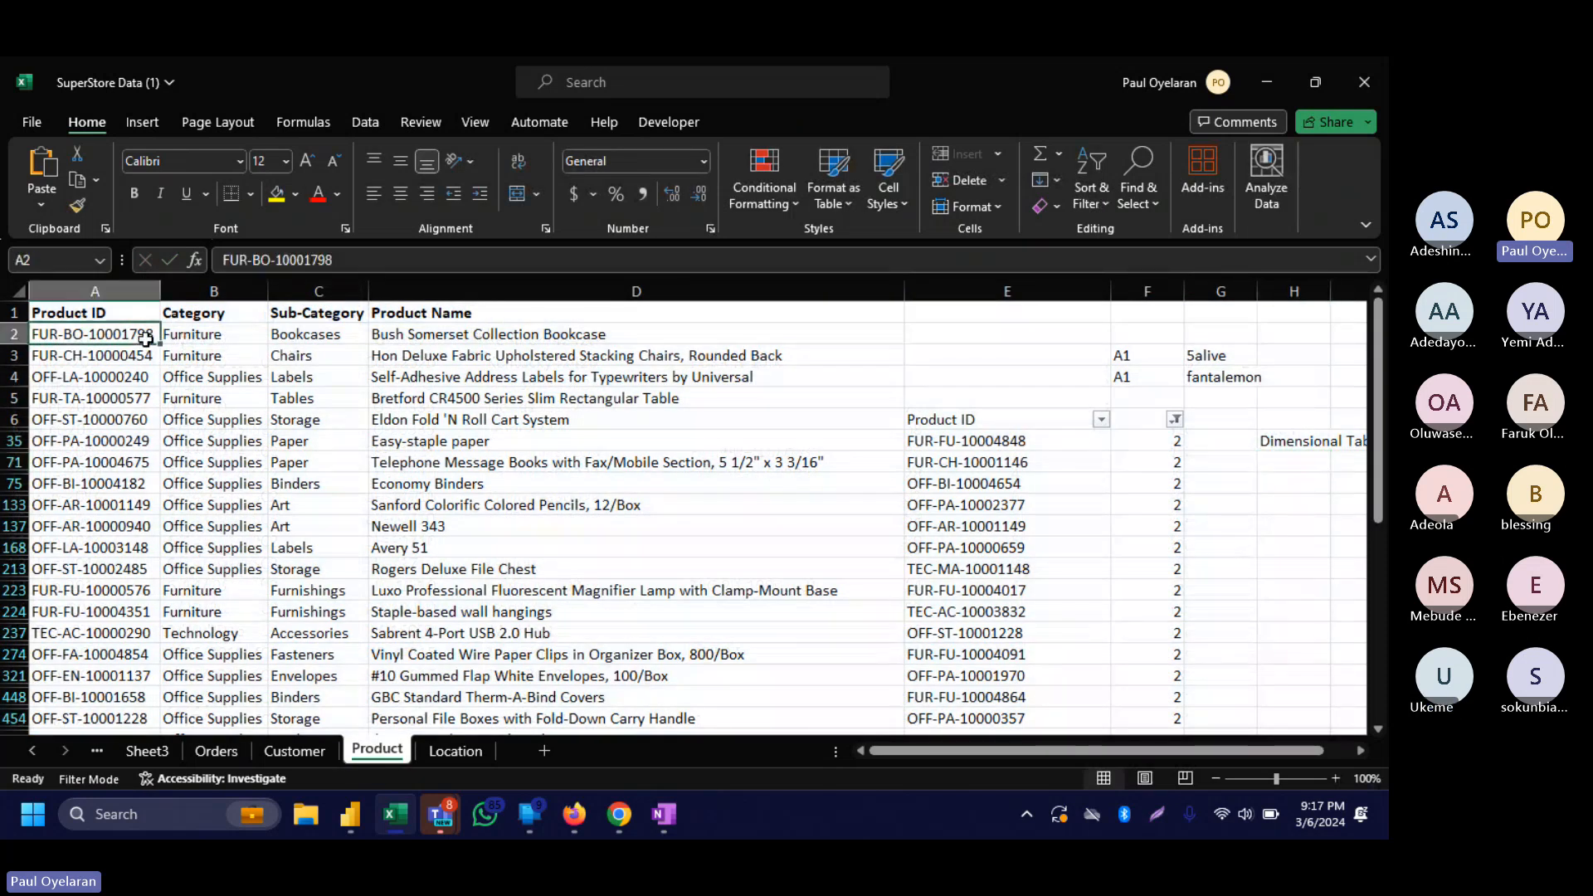
key("ctrl+c")
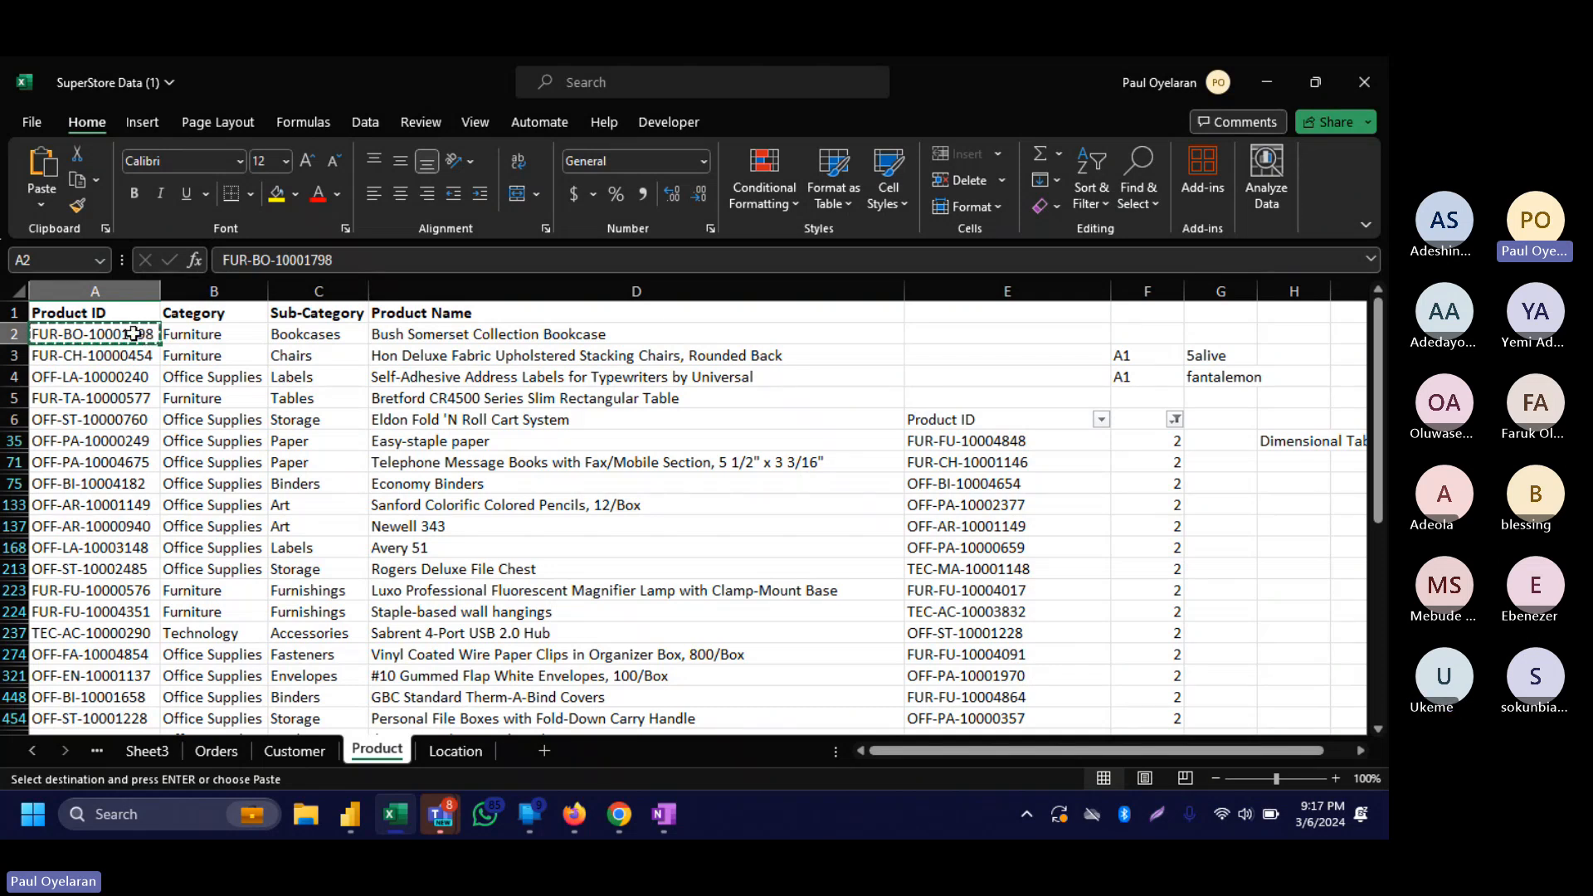
key("Escape")
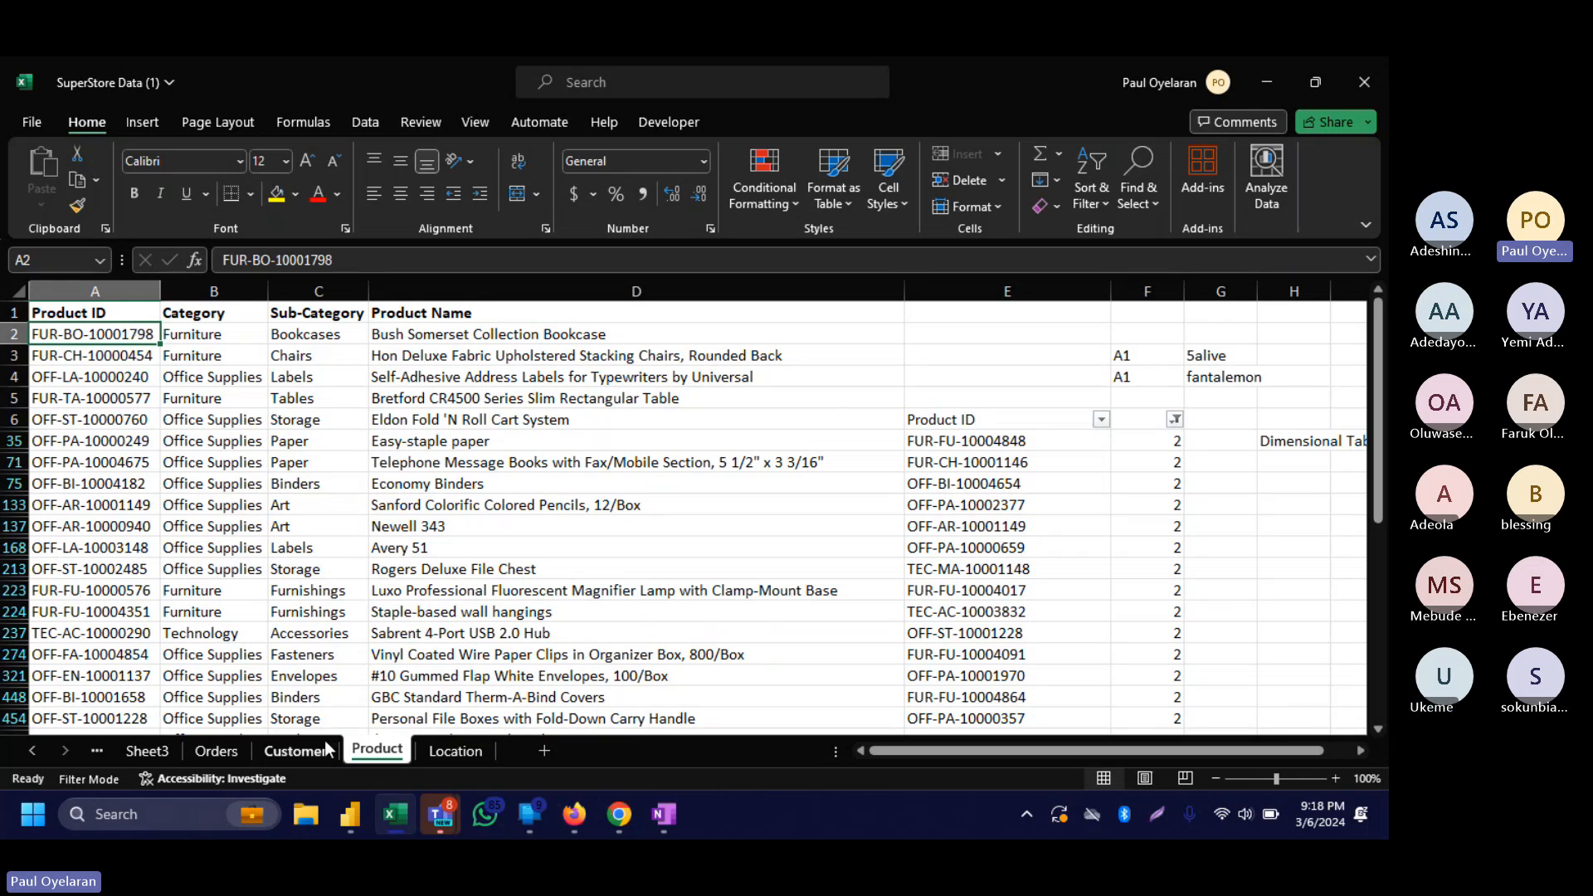
Visit the Customer sheet briefly and point out the Profit header in L1 of the Orders sheet.
left_click(294, 751)
left_click(217, 751)
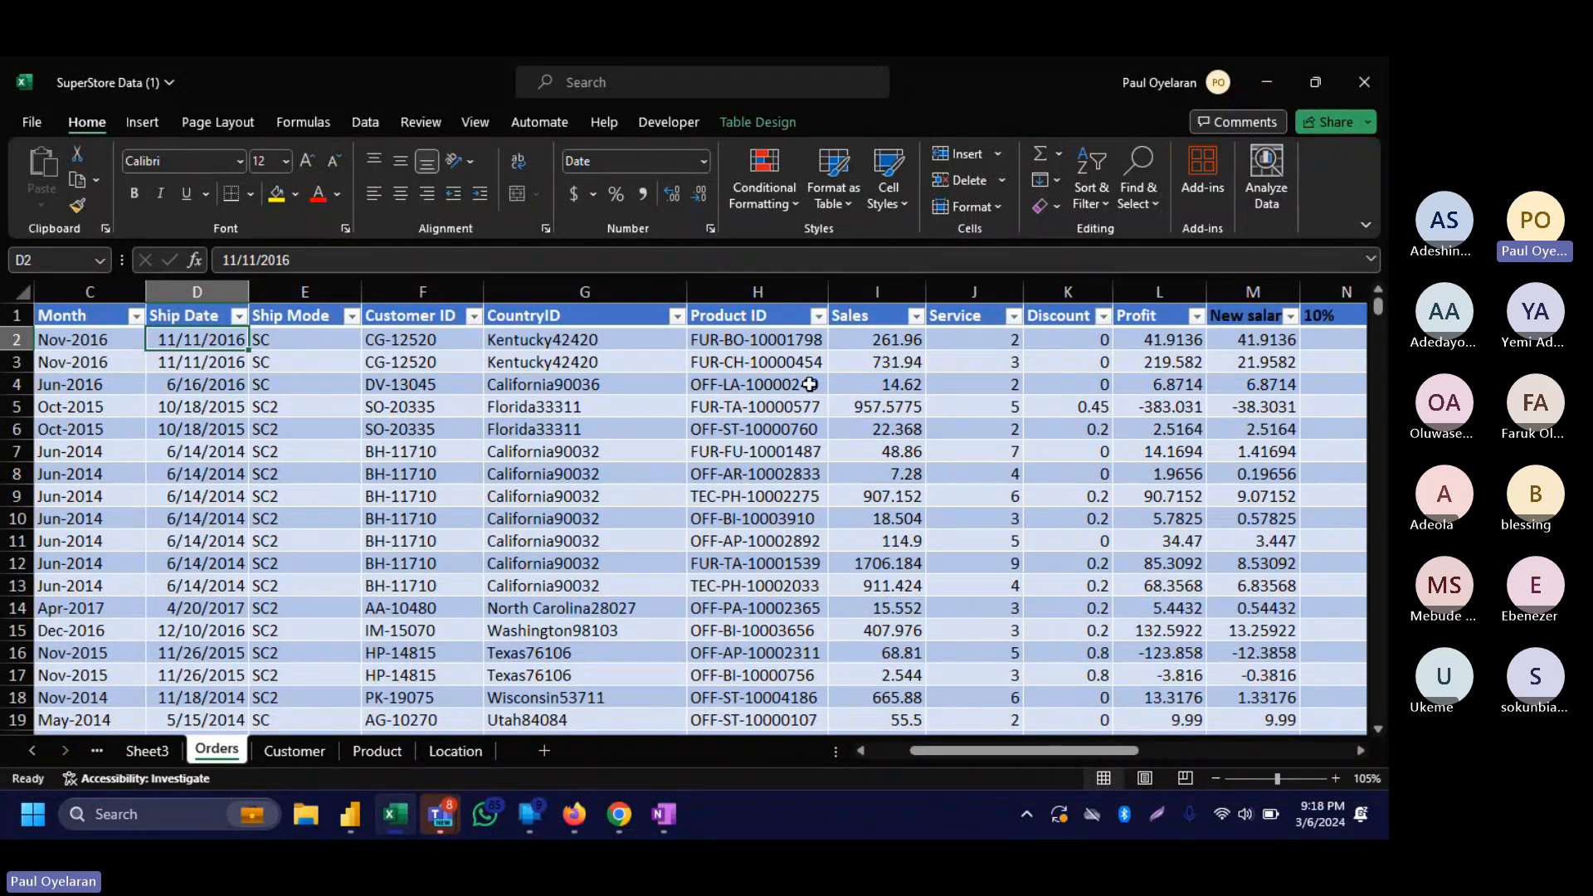
scroll(768, 398, "right", 4)
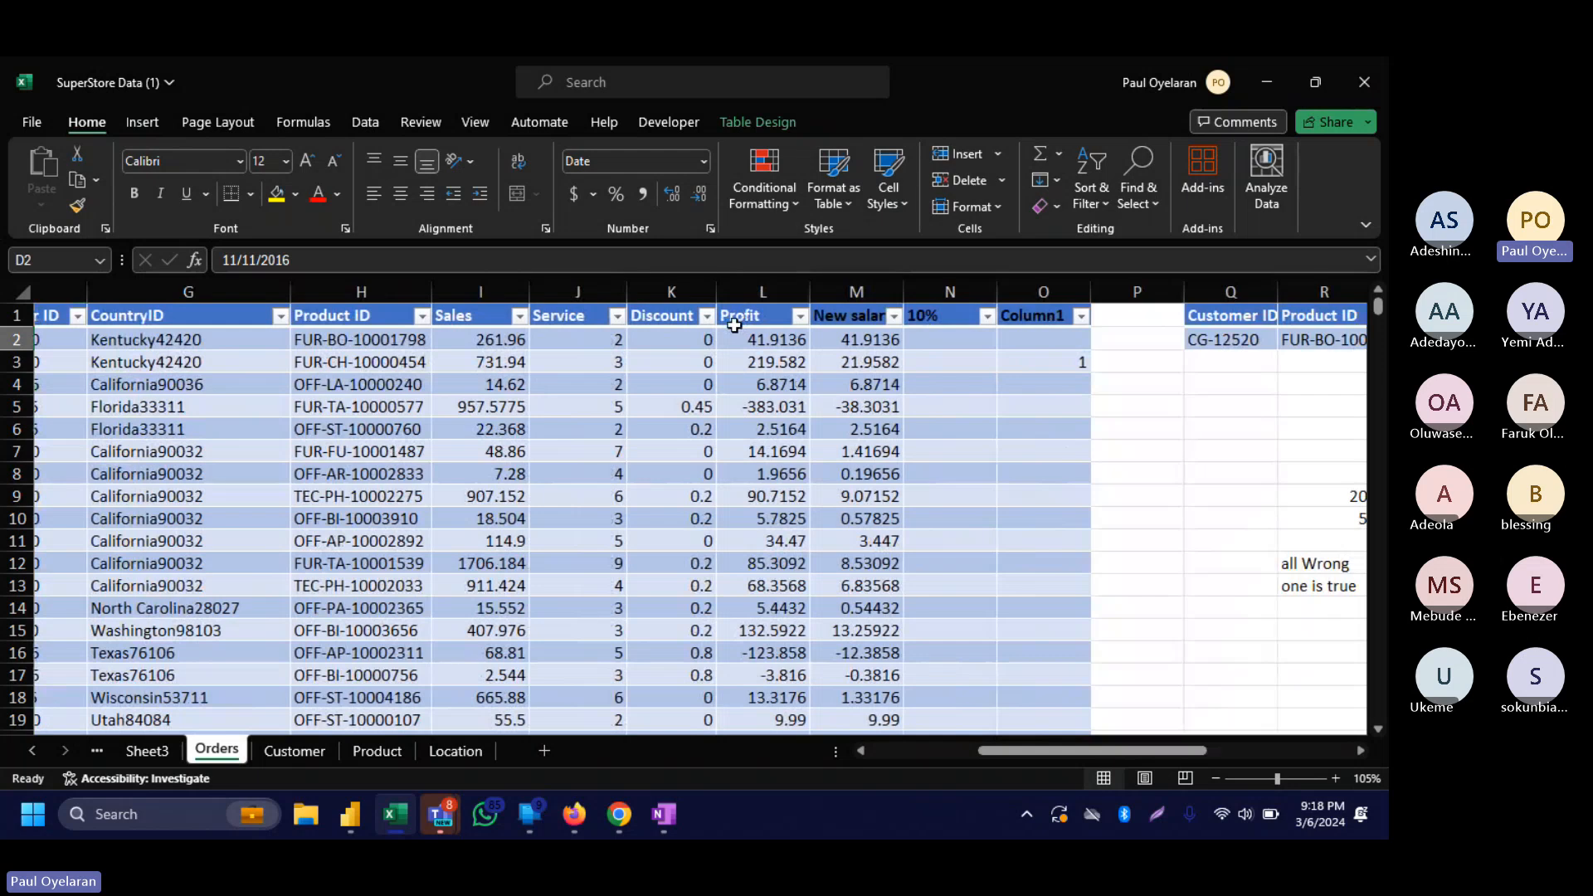
left_click(765, 316)
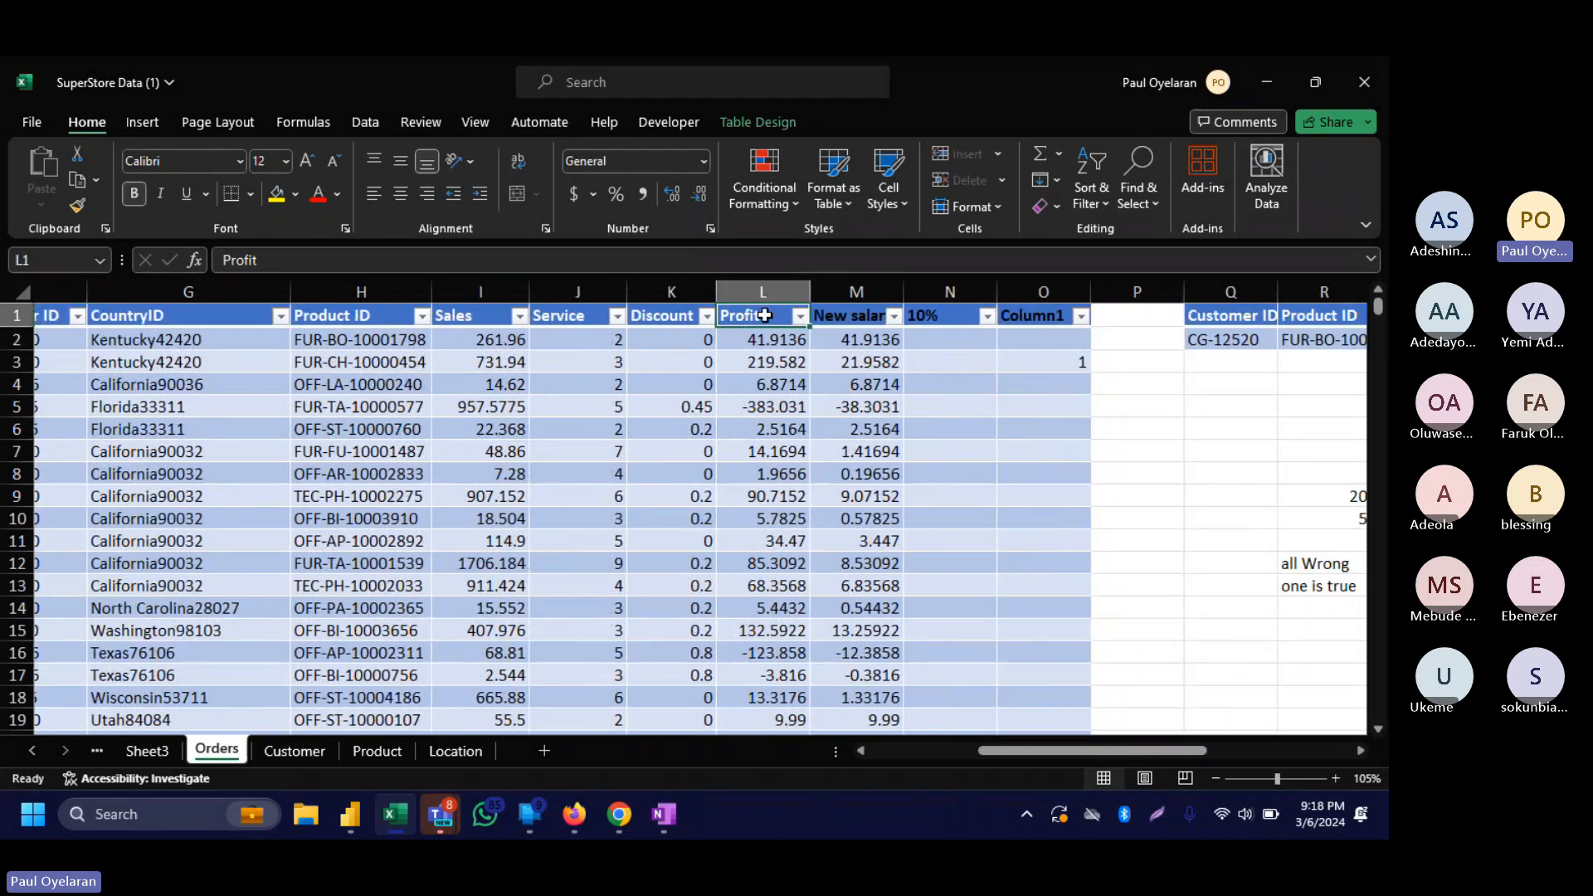
Point out the Sales header on the Orders sheet and delete the practice columns Q to Y beside the table.
left_click(479, 325)
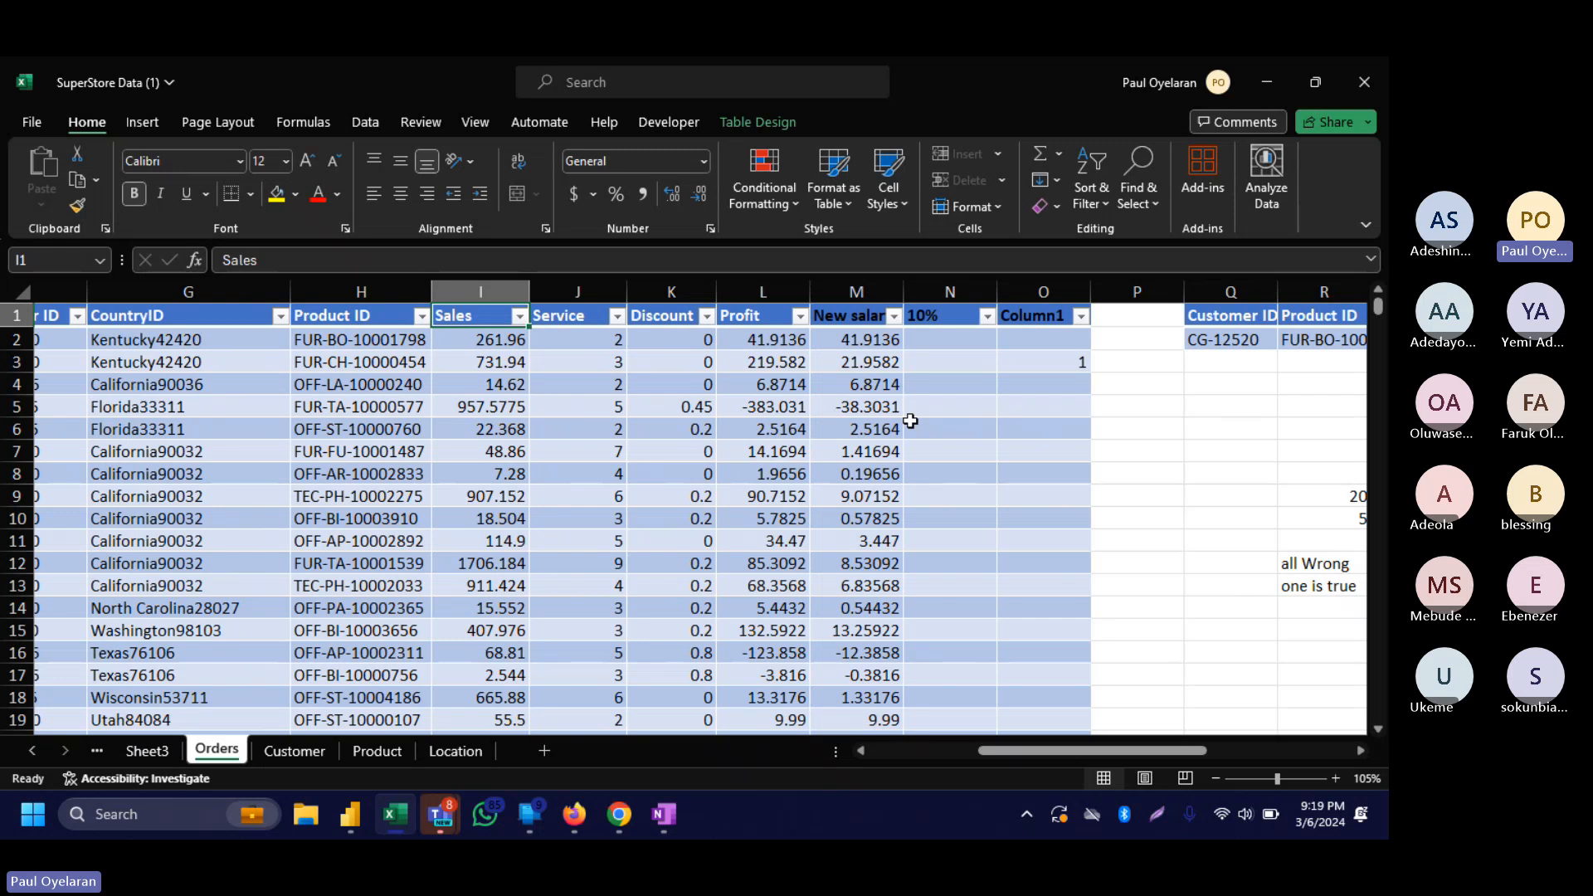
scroll(910, 422, "right", 4)
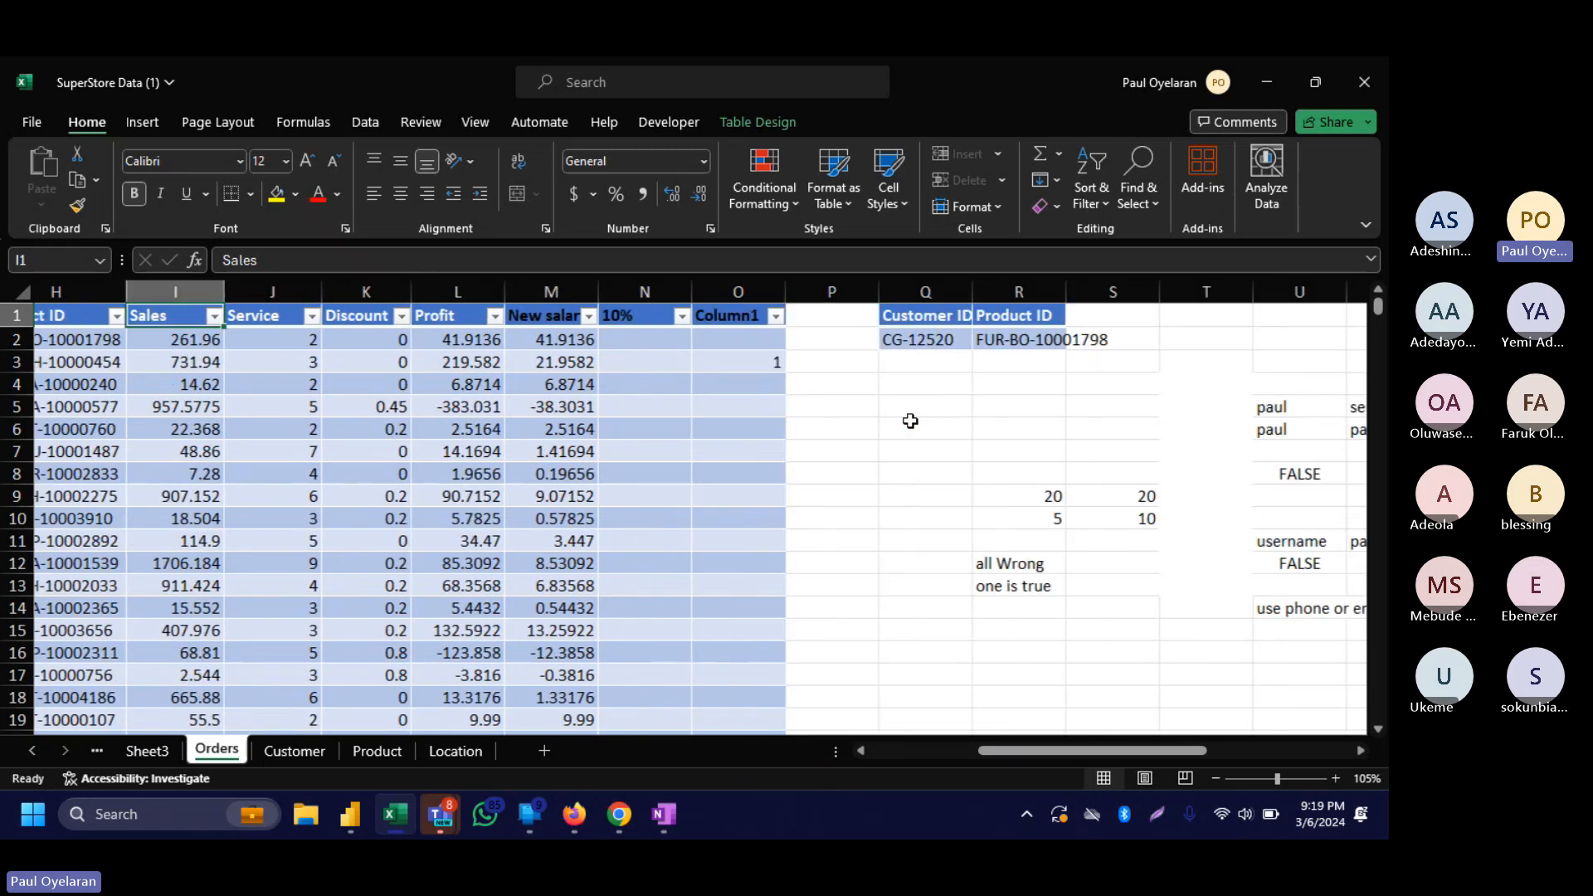
left_click(863, 291)
mouse_move(863, 292)
left_mouse_down()
mouse_move(1361, 291)
mouse_move(863, 288)
left_mouse_up()
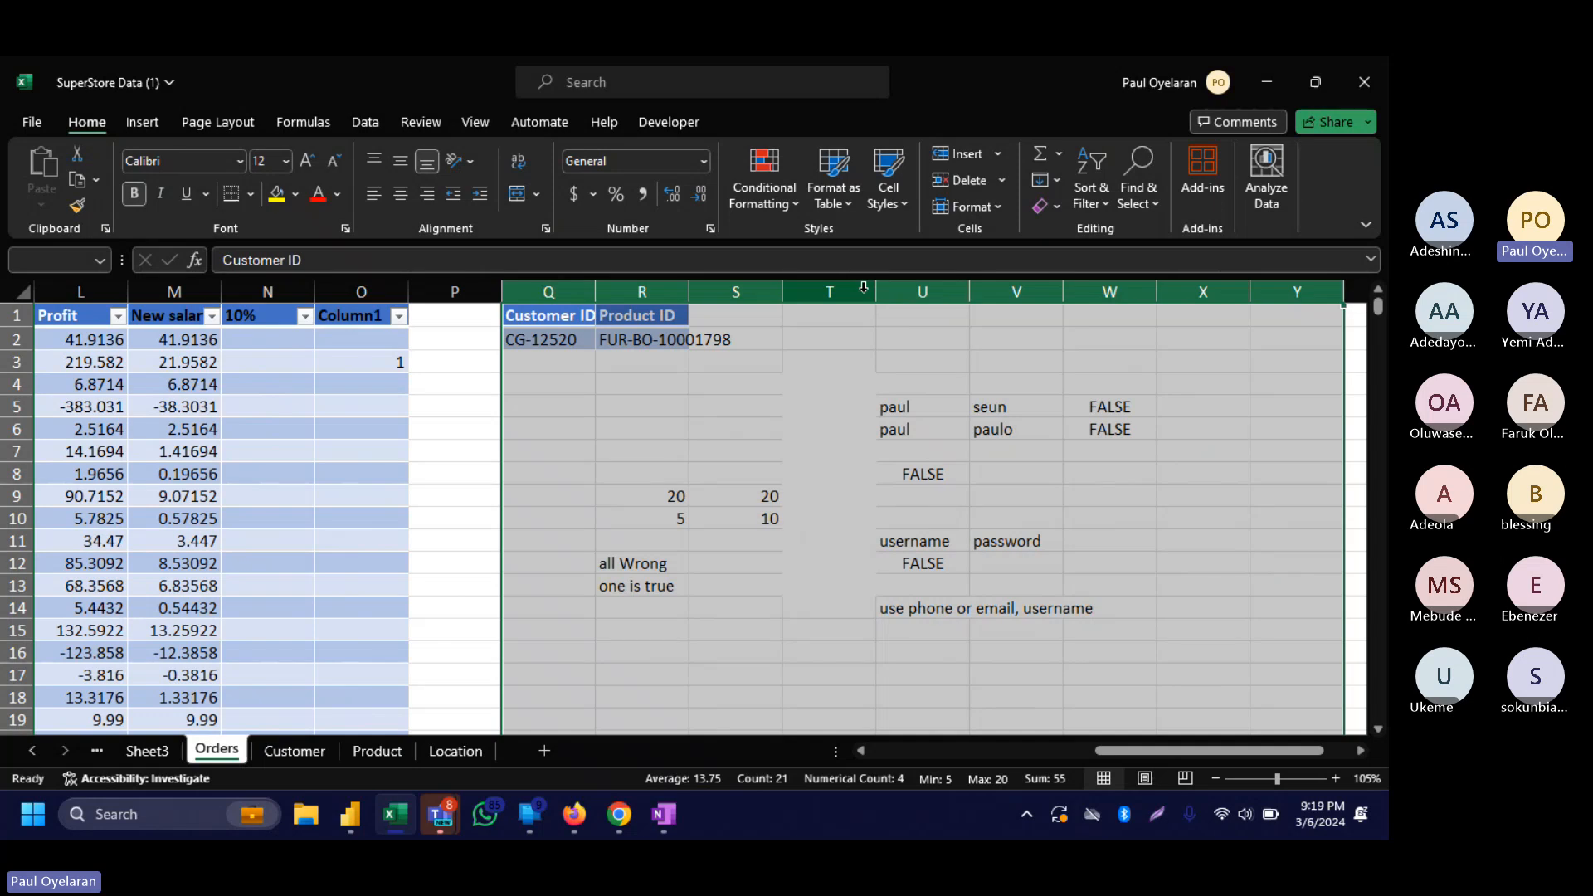
right_click(552, 279)
left_click(673, 510)
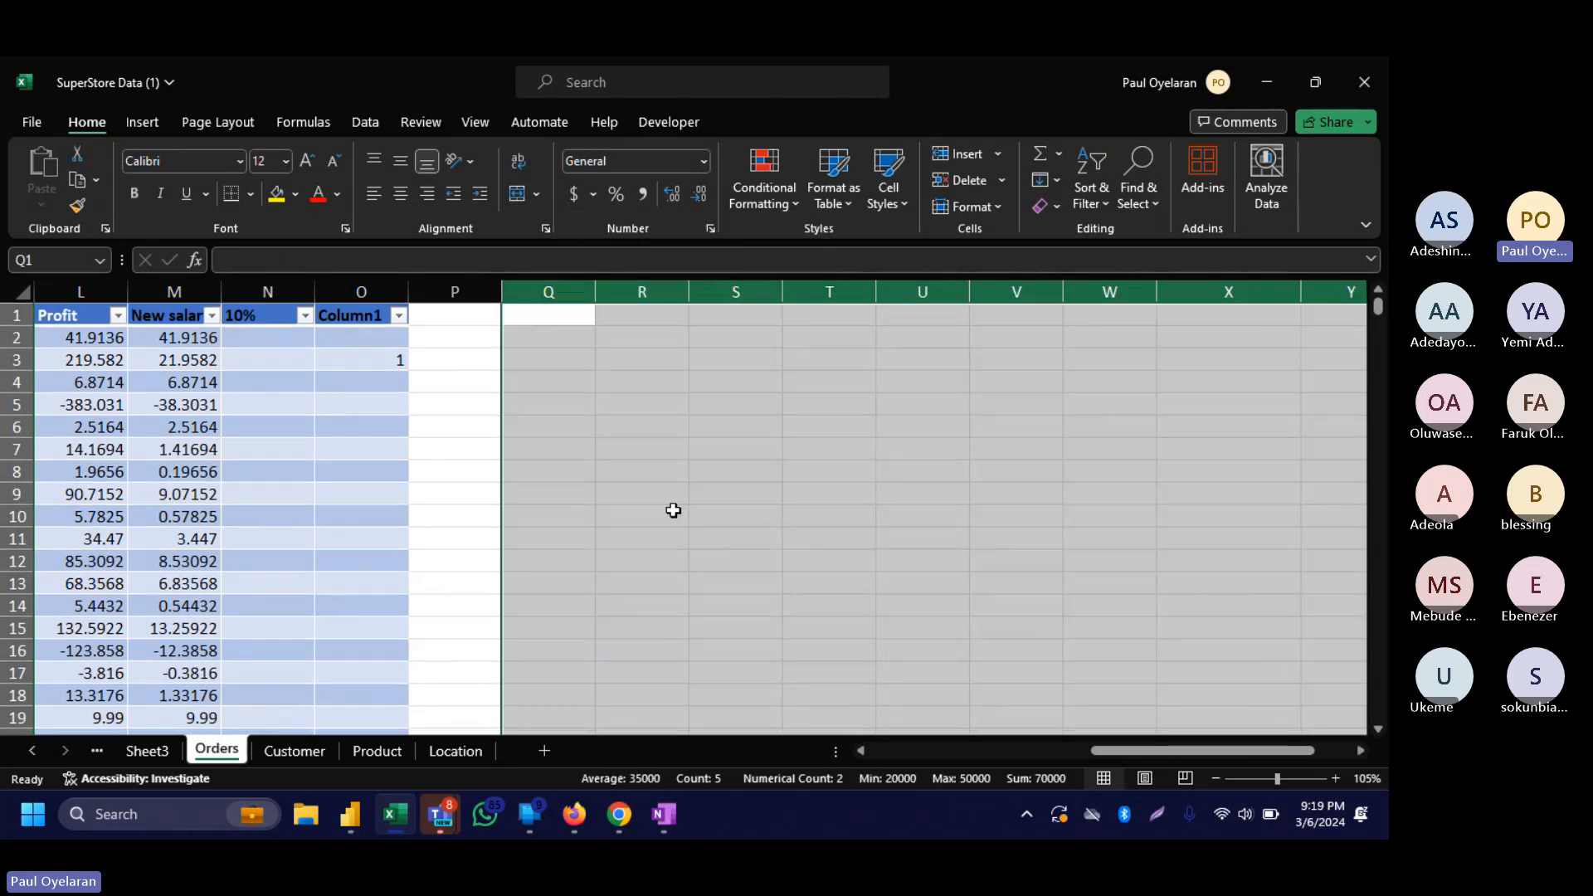
Delete the Service and Discount columns from the Orders table.
scroll(544, 473, "down", 6)
scroll(545, 473, "up", 6)
scroll(340, 435, "left", 5)
scroll(340, 435, "right", 3)
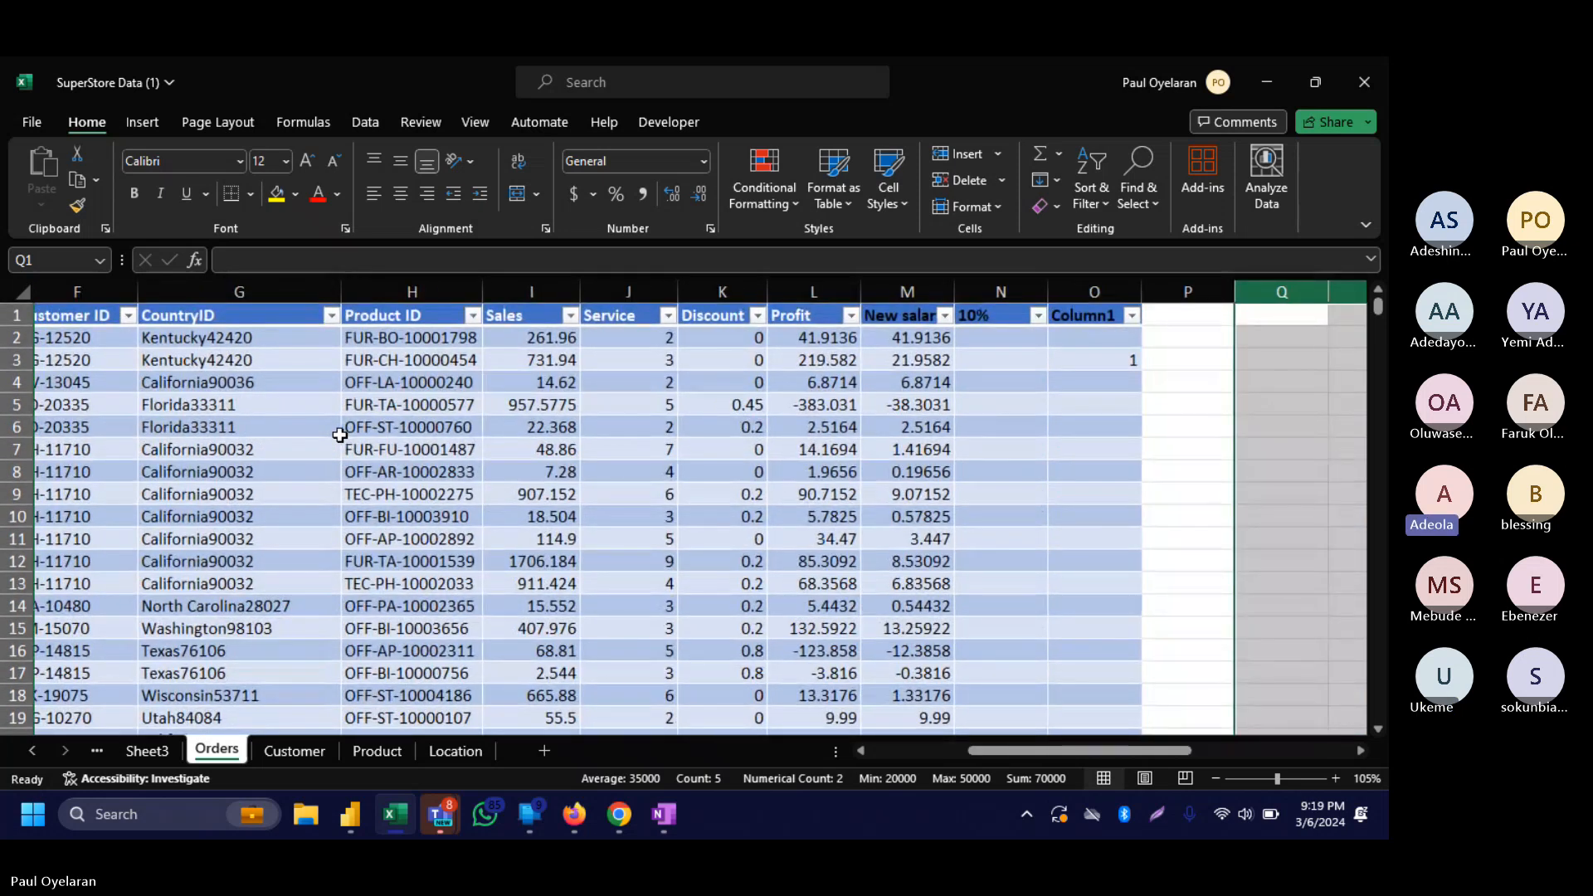
left_click_drag(624, 292, 721, 292)
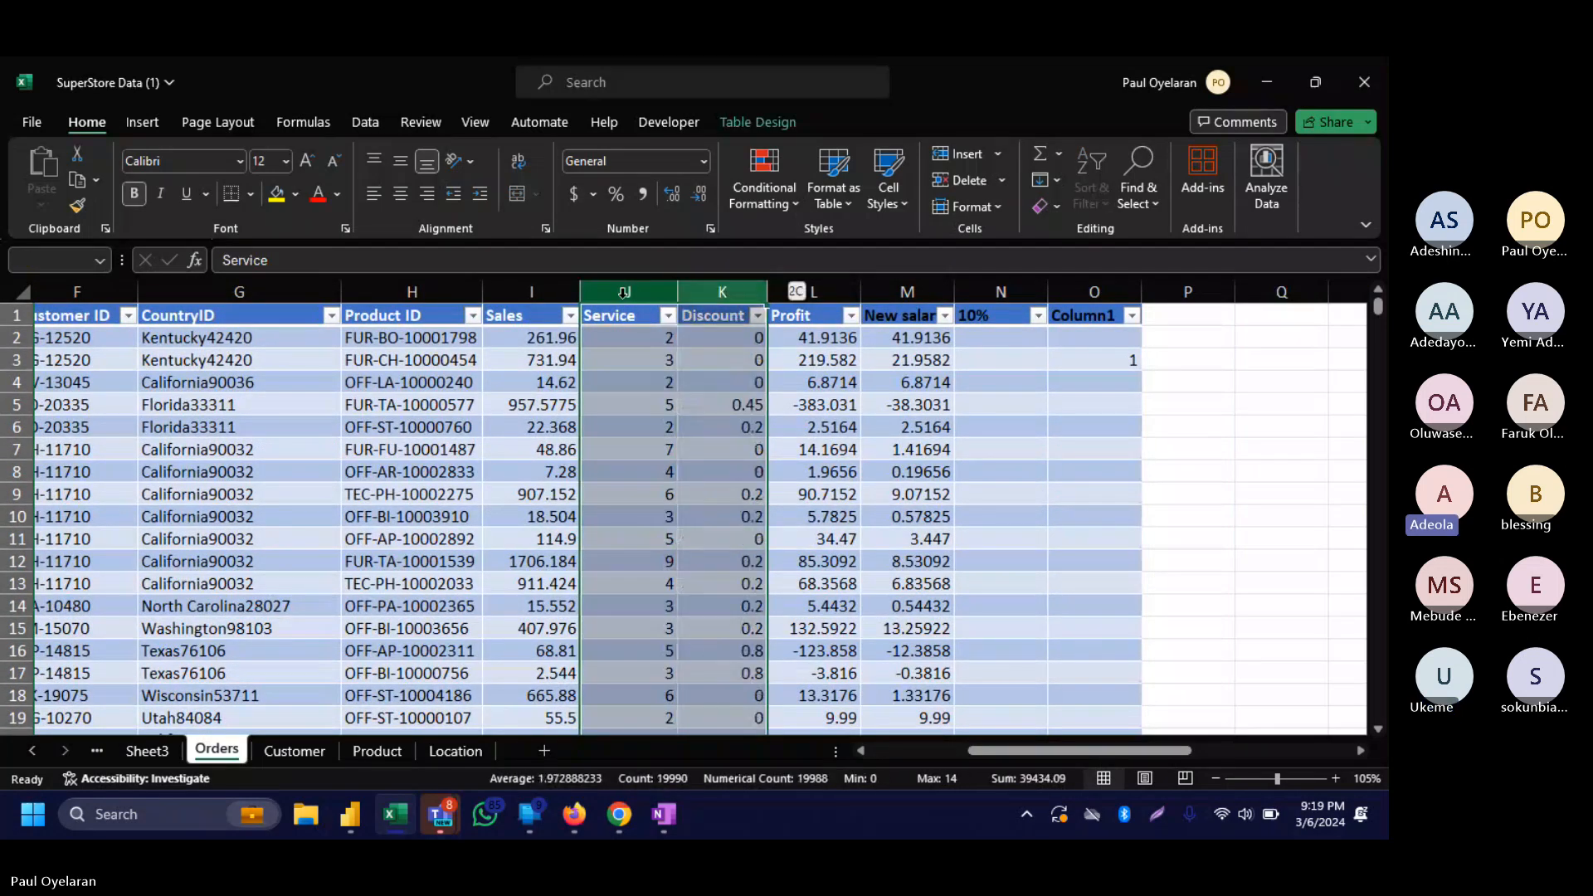
right_click(639, 292)
left_click(718, 521)
Delete the New salary, 10% and Column1 columns from the Orders table, leaving Profit as the last column.
right_click(728, 292)
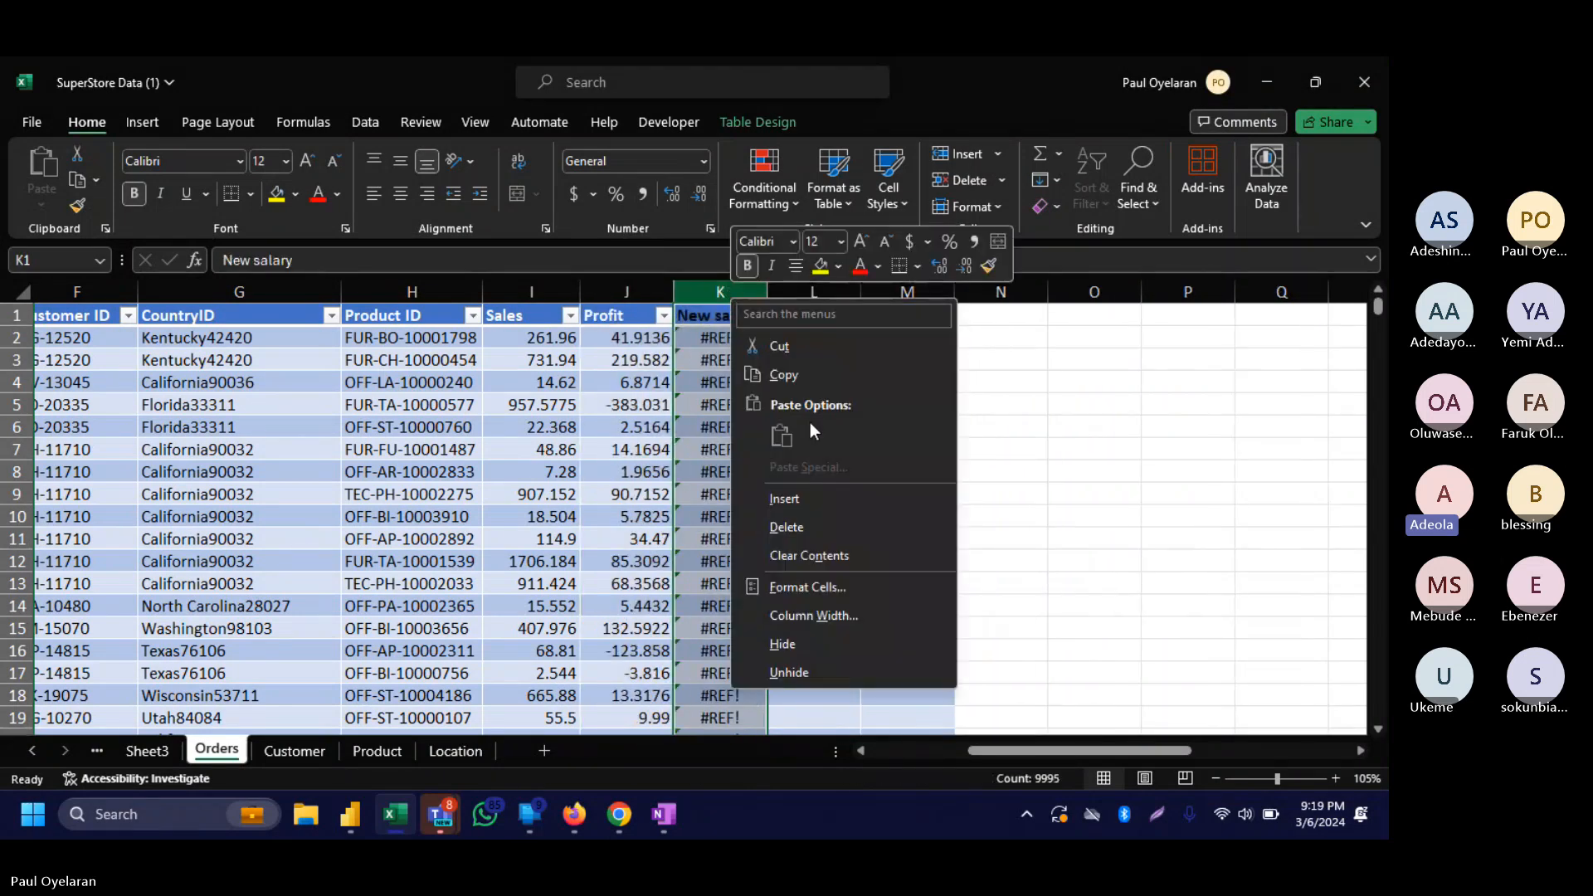
left_click(805, 531)
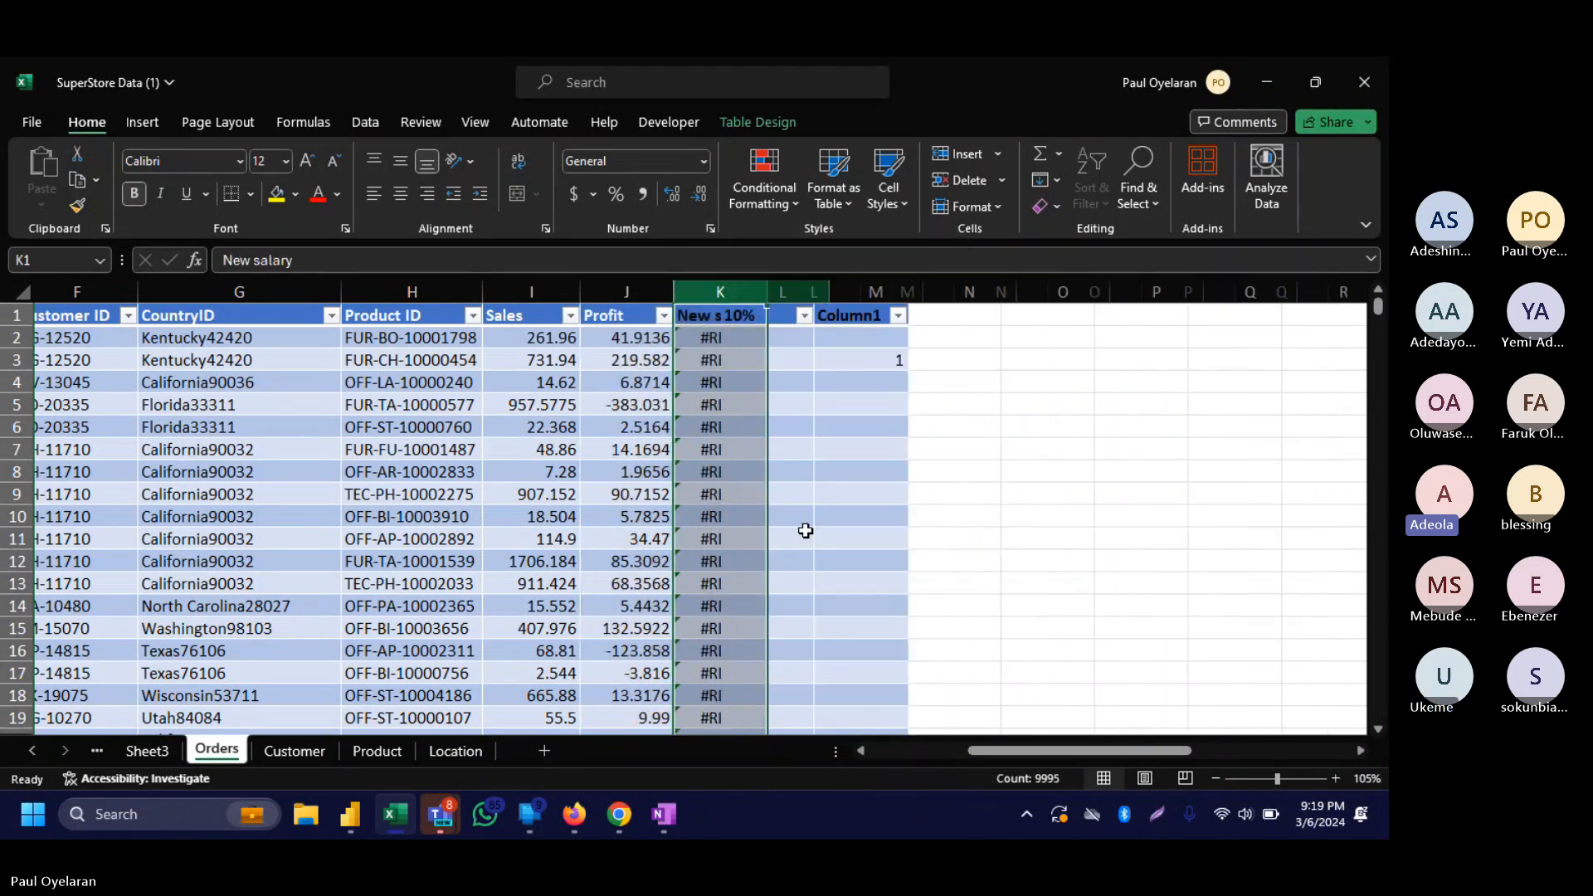
left_click_drag(726, 289, 813, 292)
right_click(730, 295)
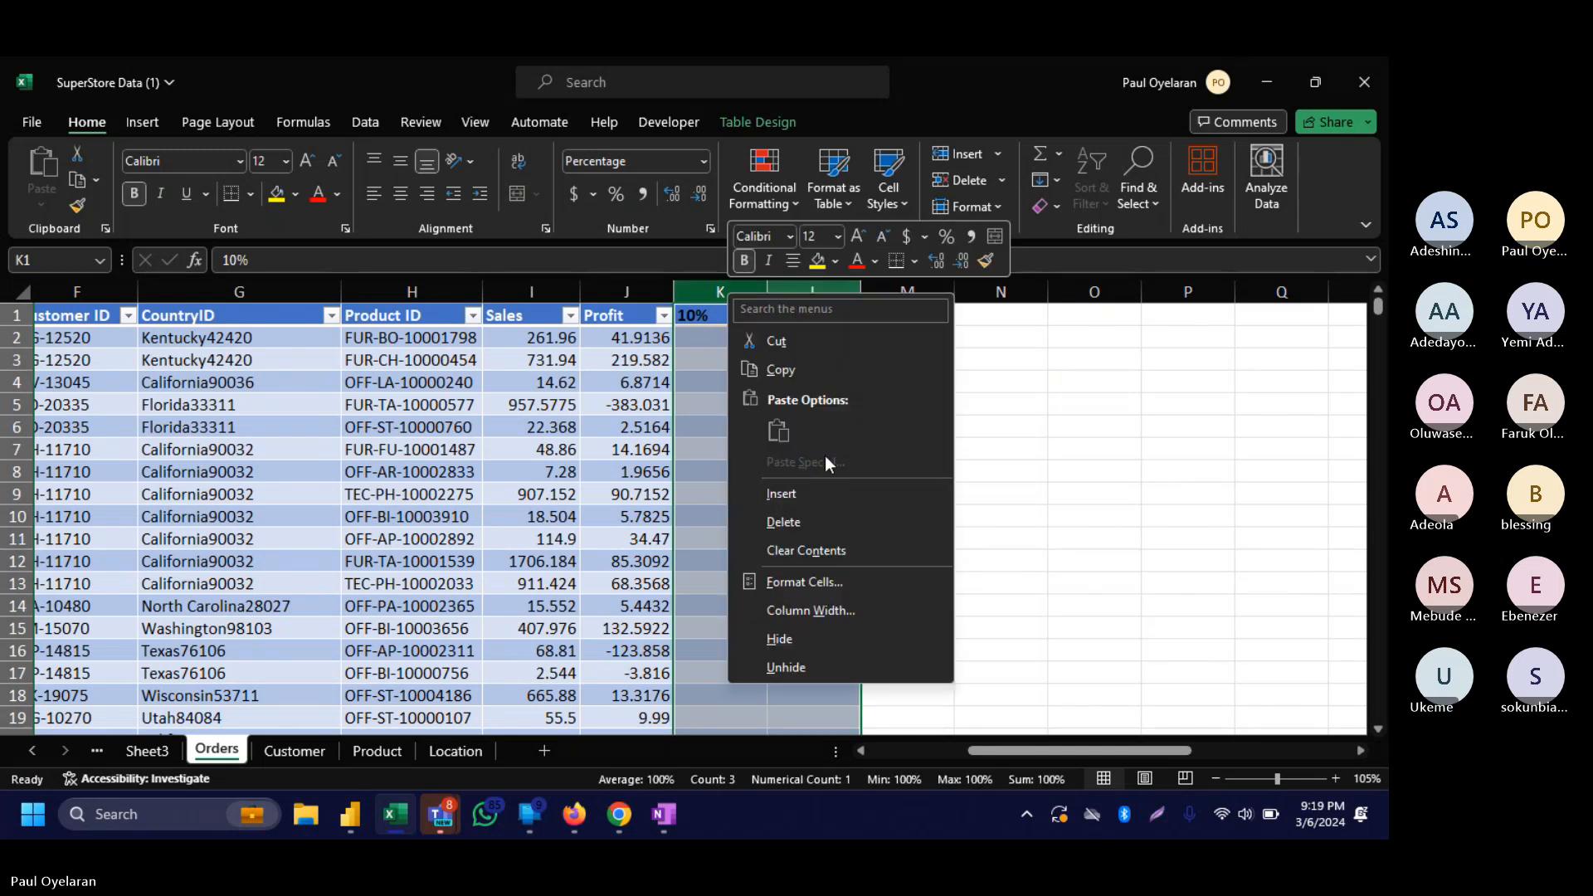
left_click(814, 521)
left_click(717, 348)
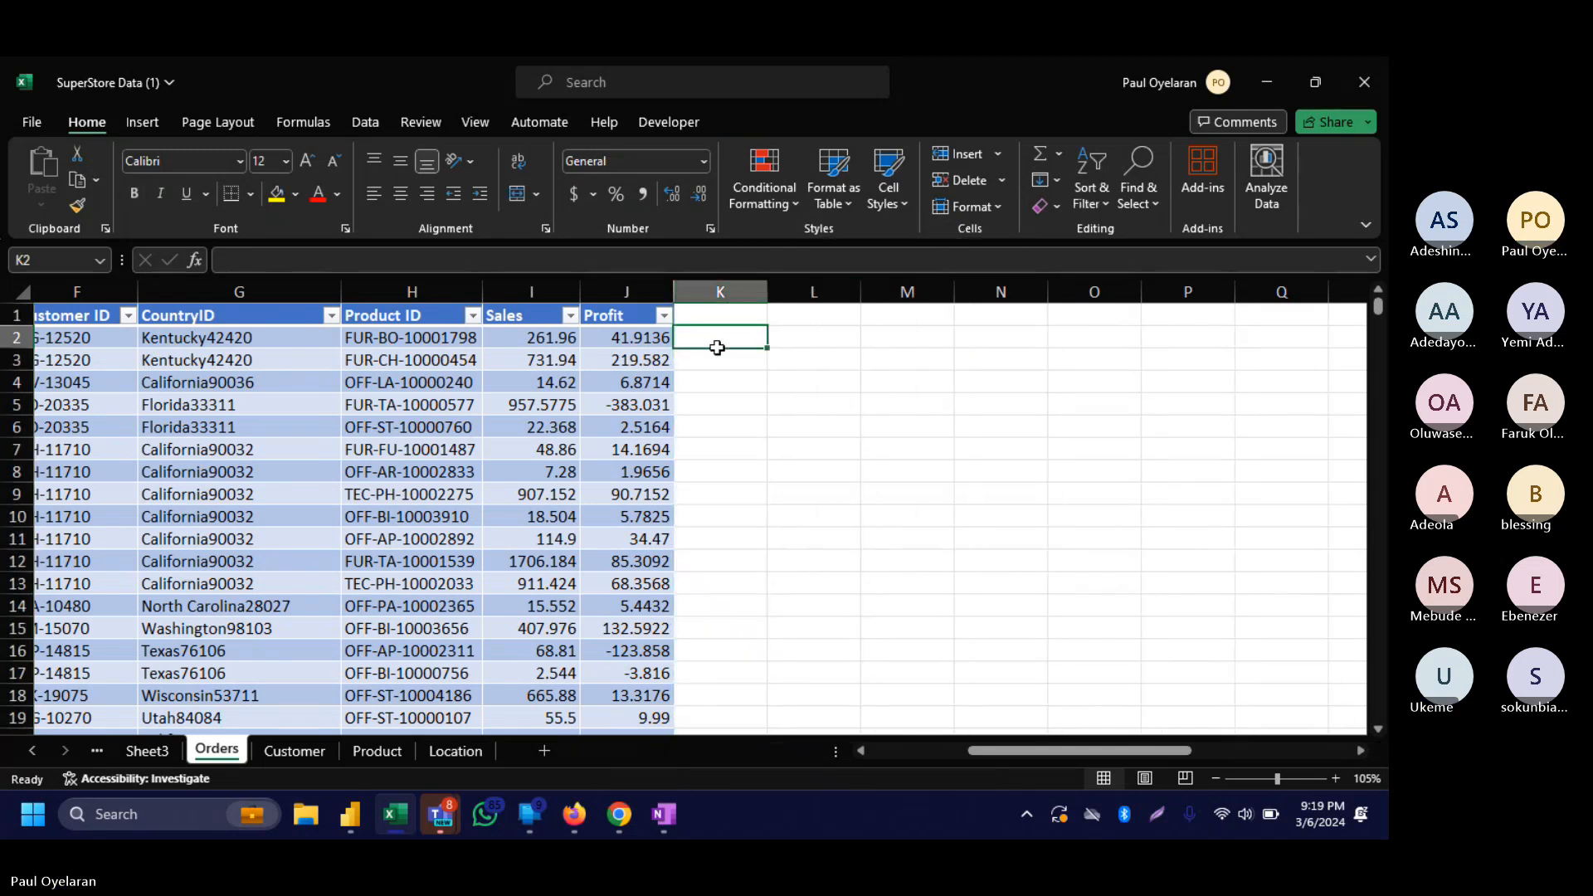
scroll(717, 348, "left", 5)
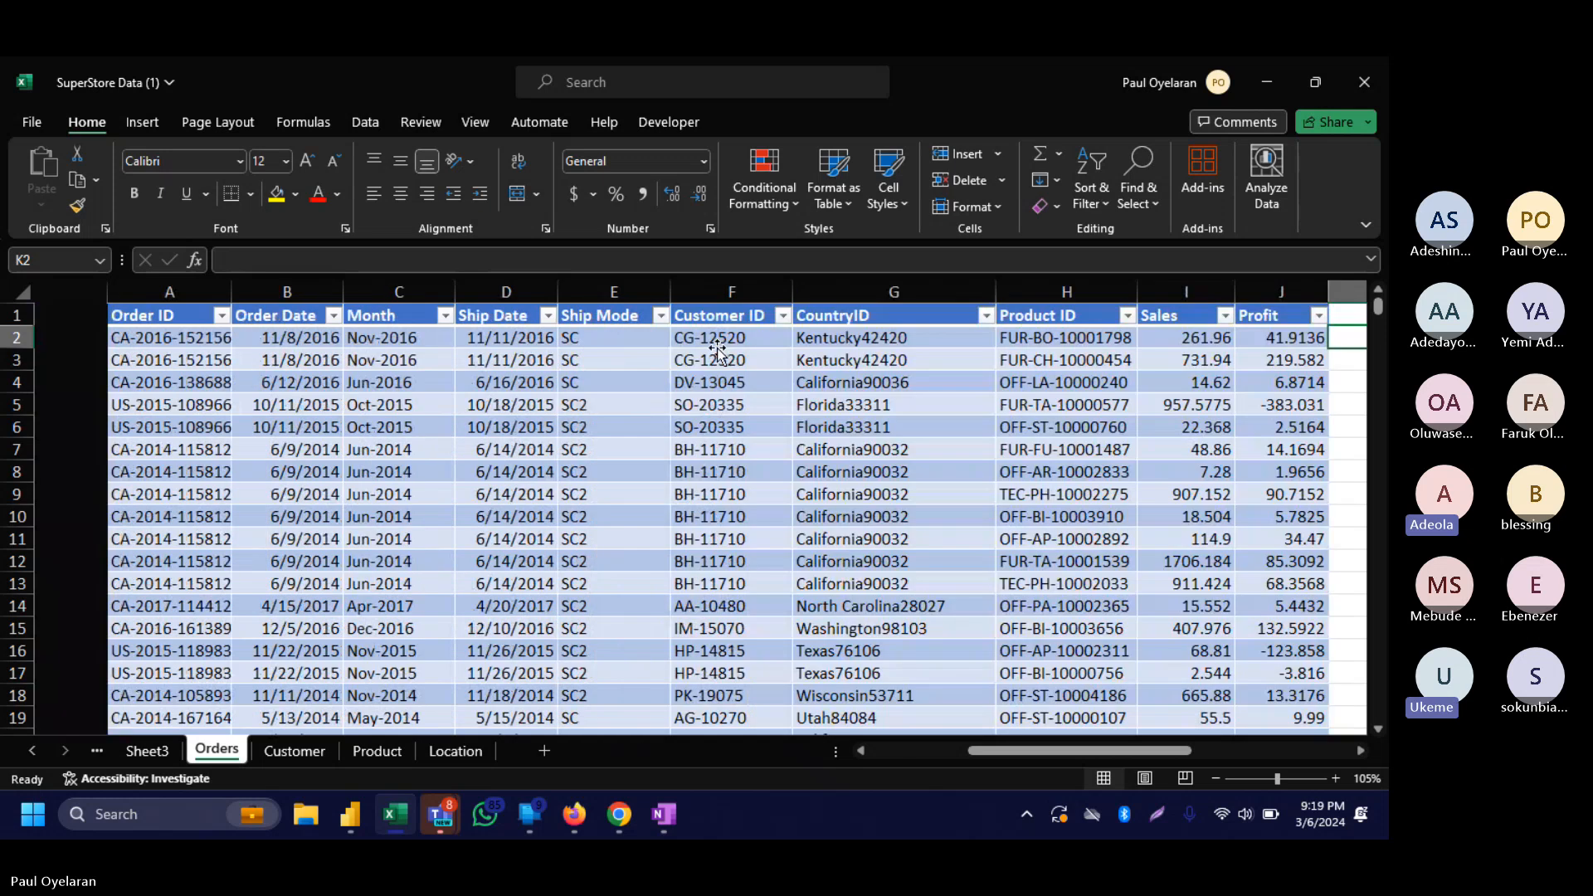
scroll(717, 348, "right", 3)
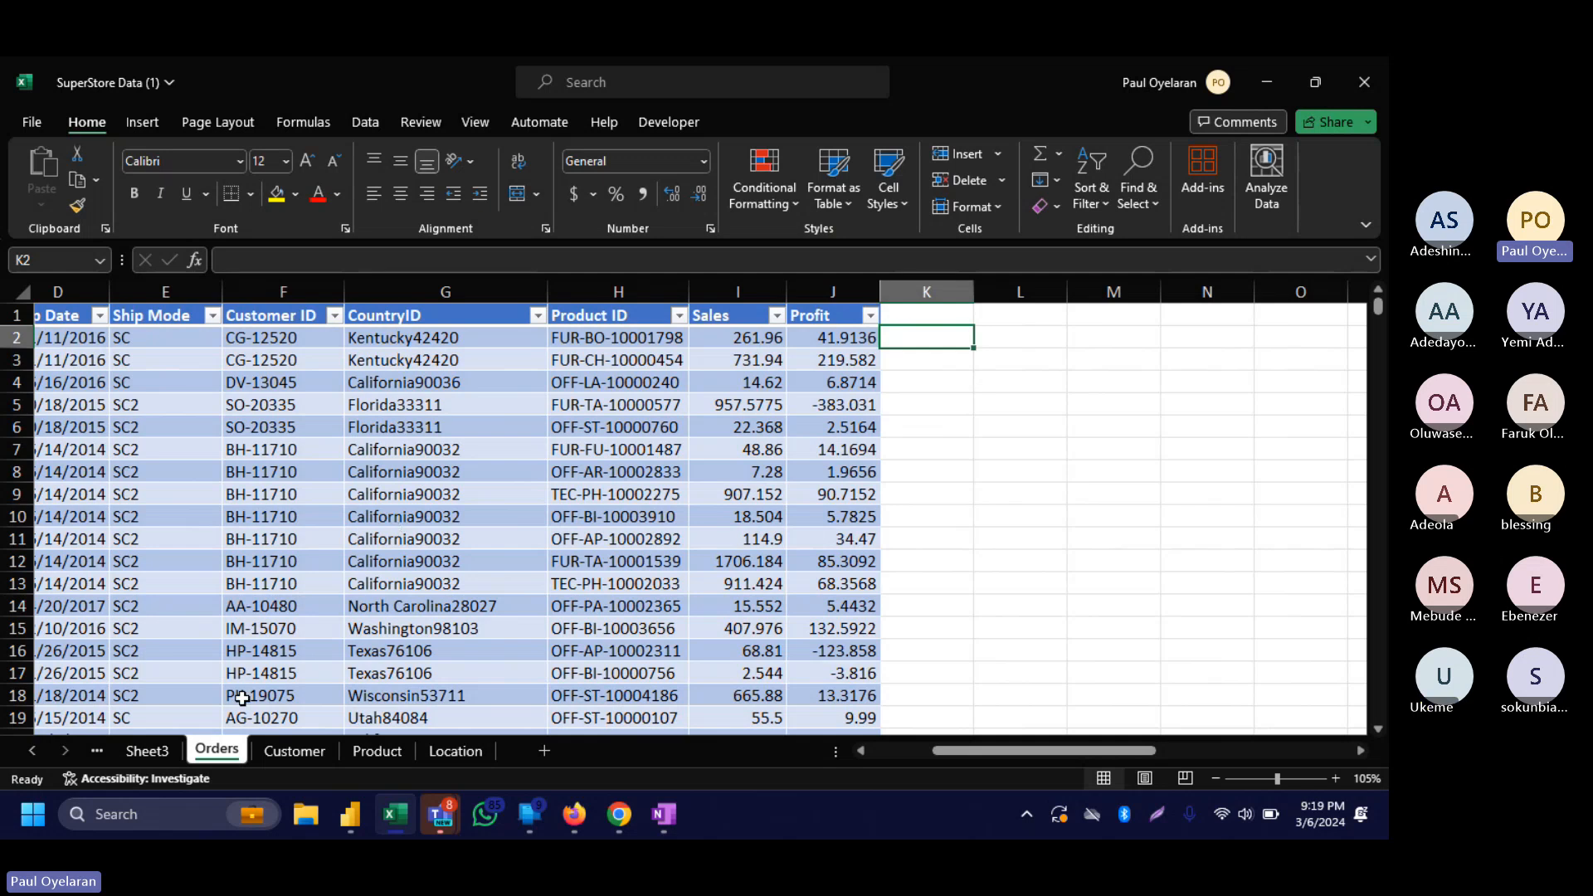
Delete Sheet3 with its pivot tables from the workbook and confirm the deletion.
left_click(162, 758)
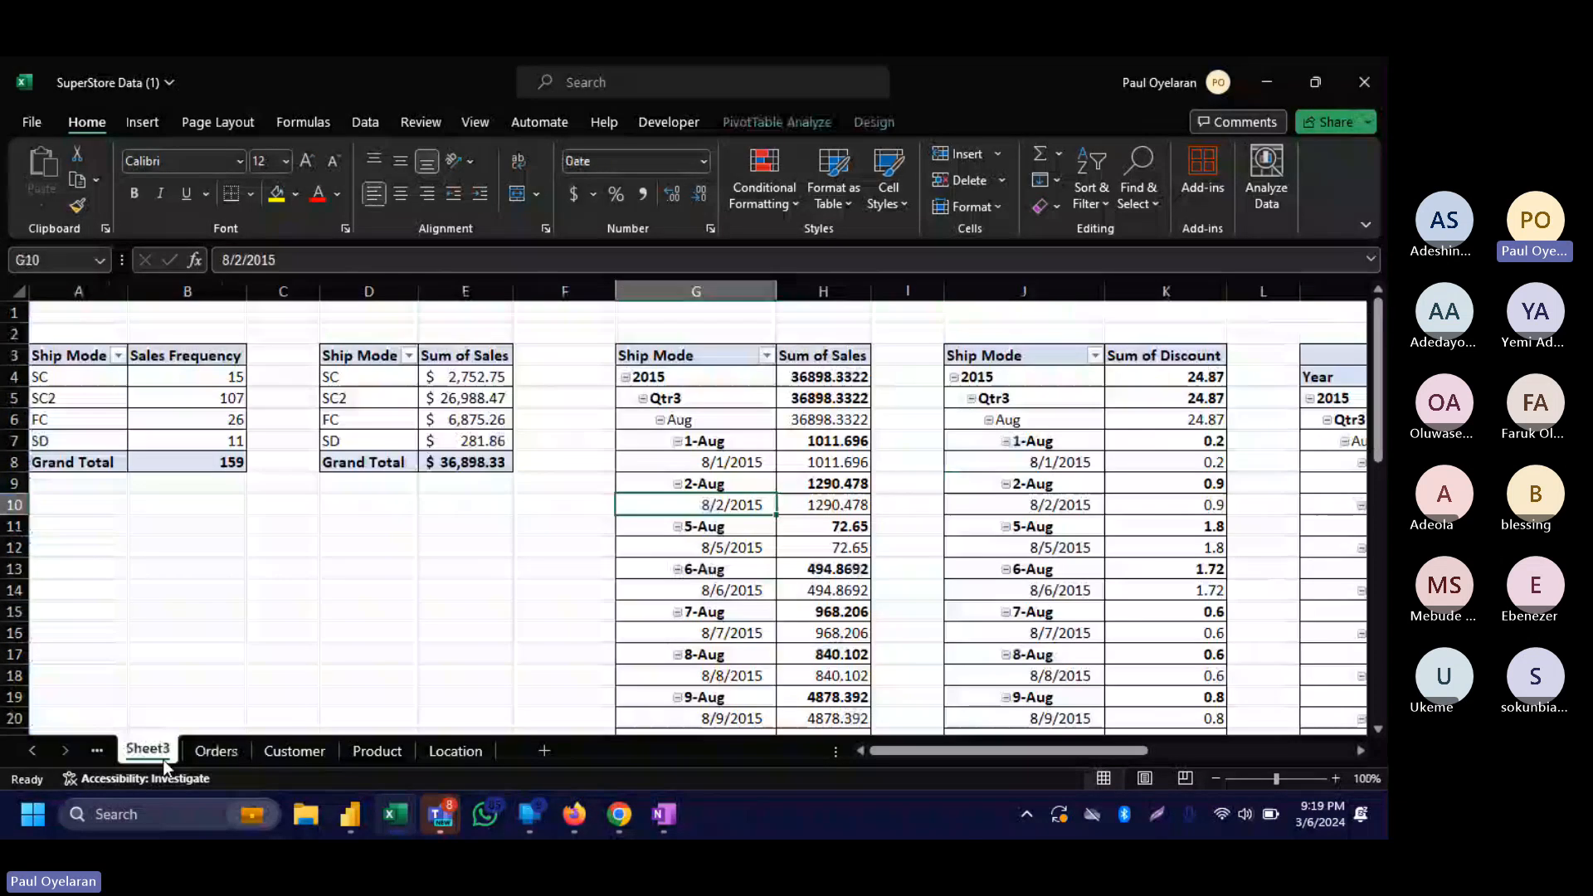
right_click(163, 760)
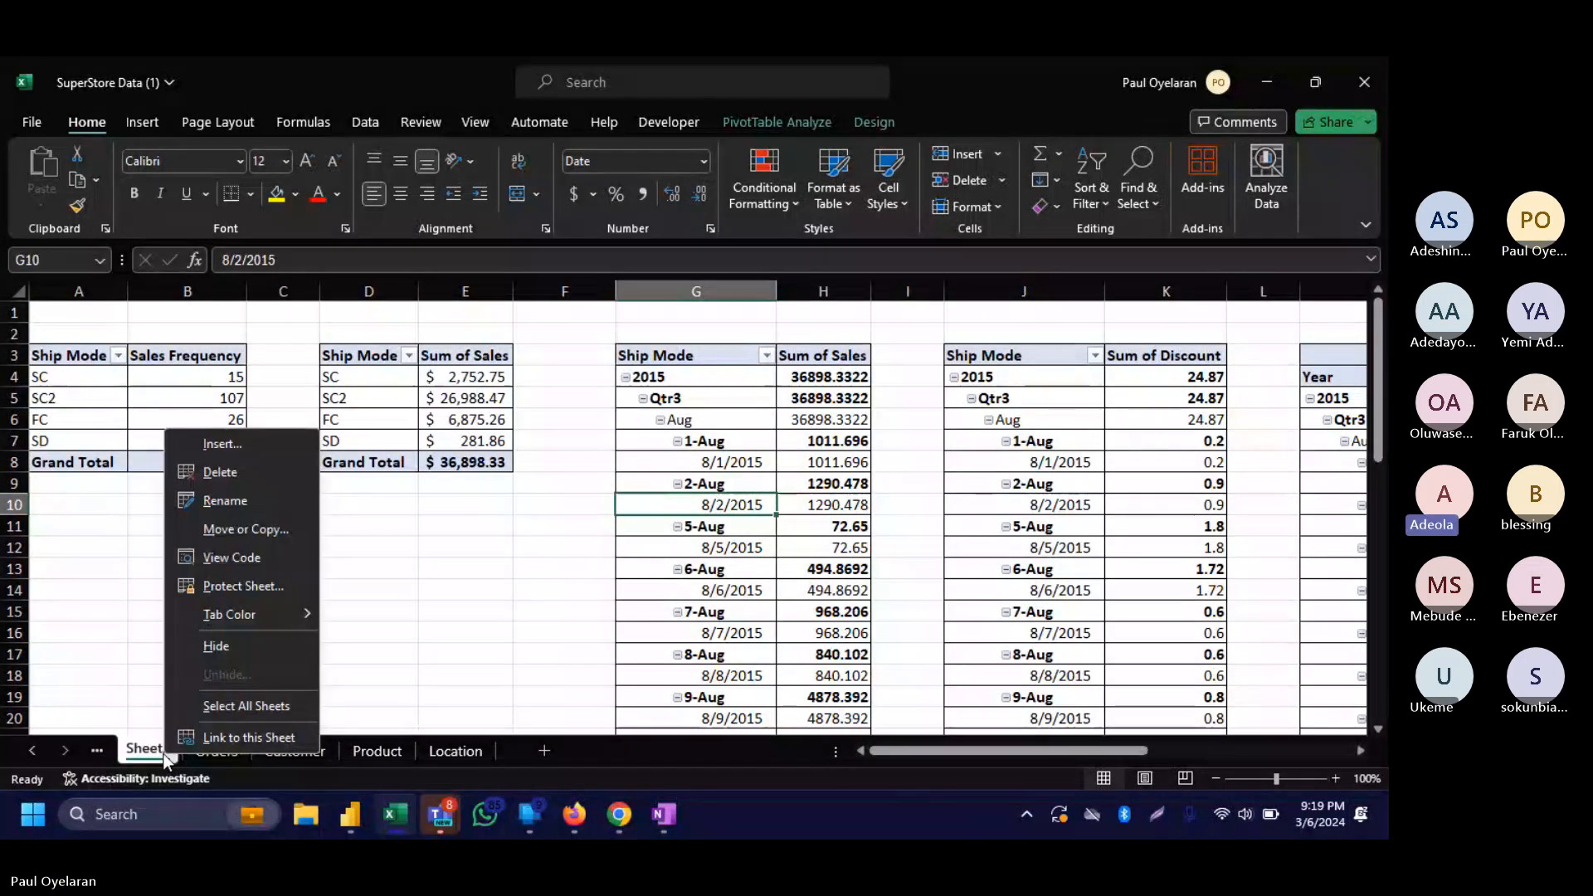
left_click(221, 478)
left_click(661, 489)
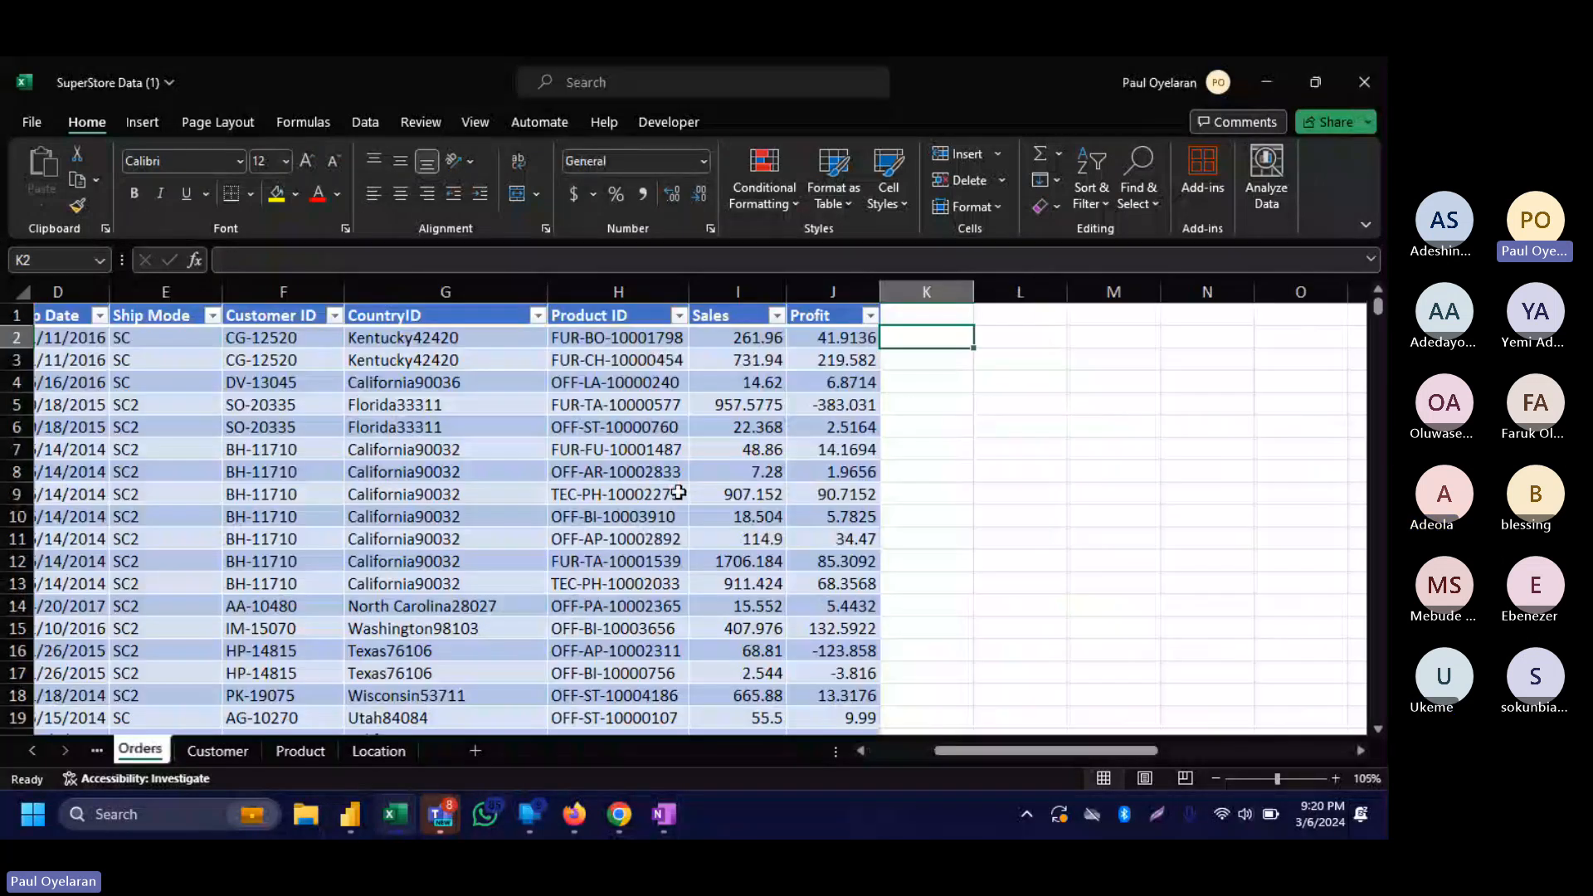
Inspect the Dashboard sheet and return to the Orders sheet, keeping the dashboard.
left_click(99, 751)
left_click(152, 750)
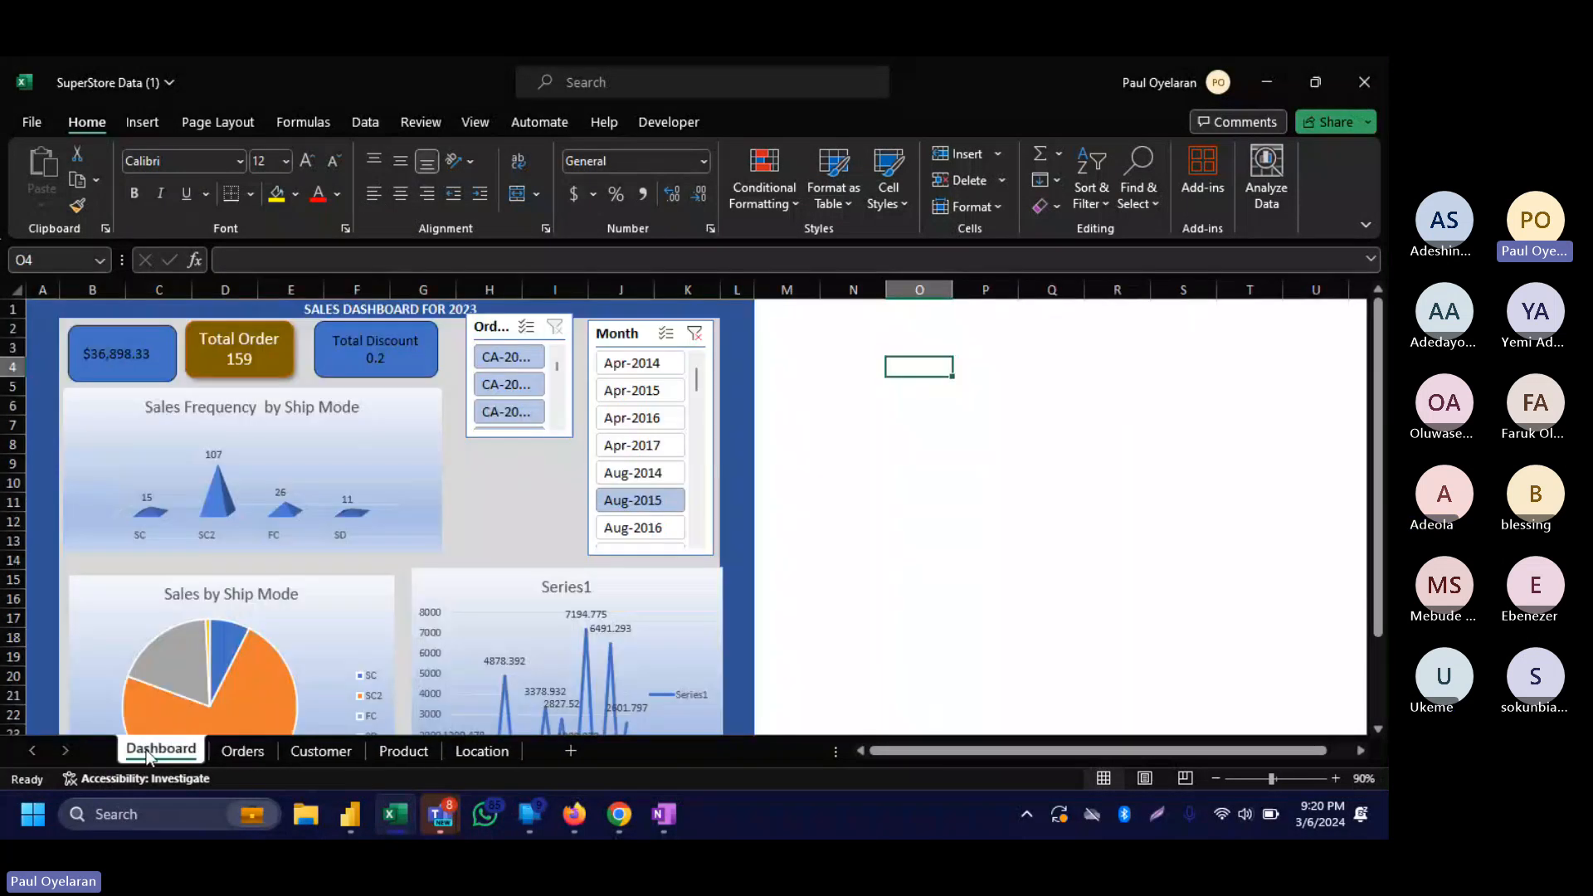
right_click(151, 752)
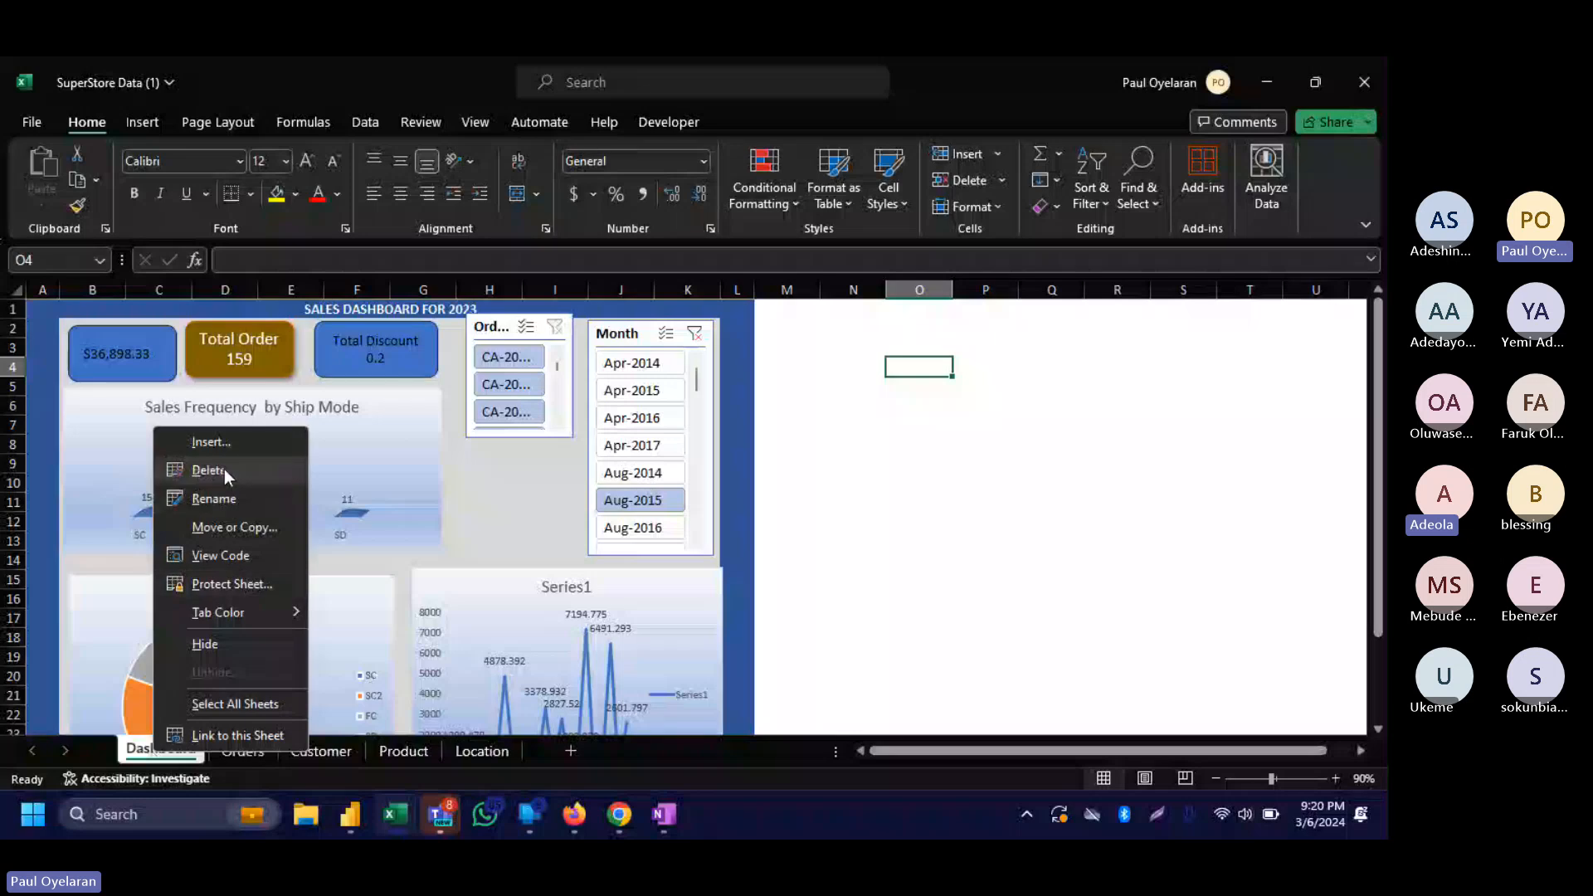
left_click(231, 759)
left_click(231, 759)
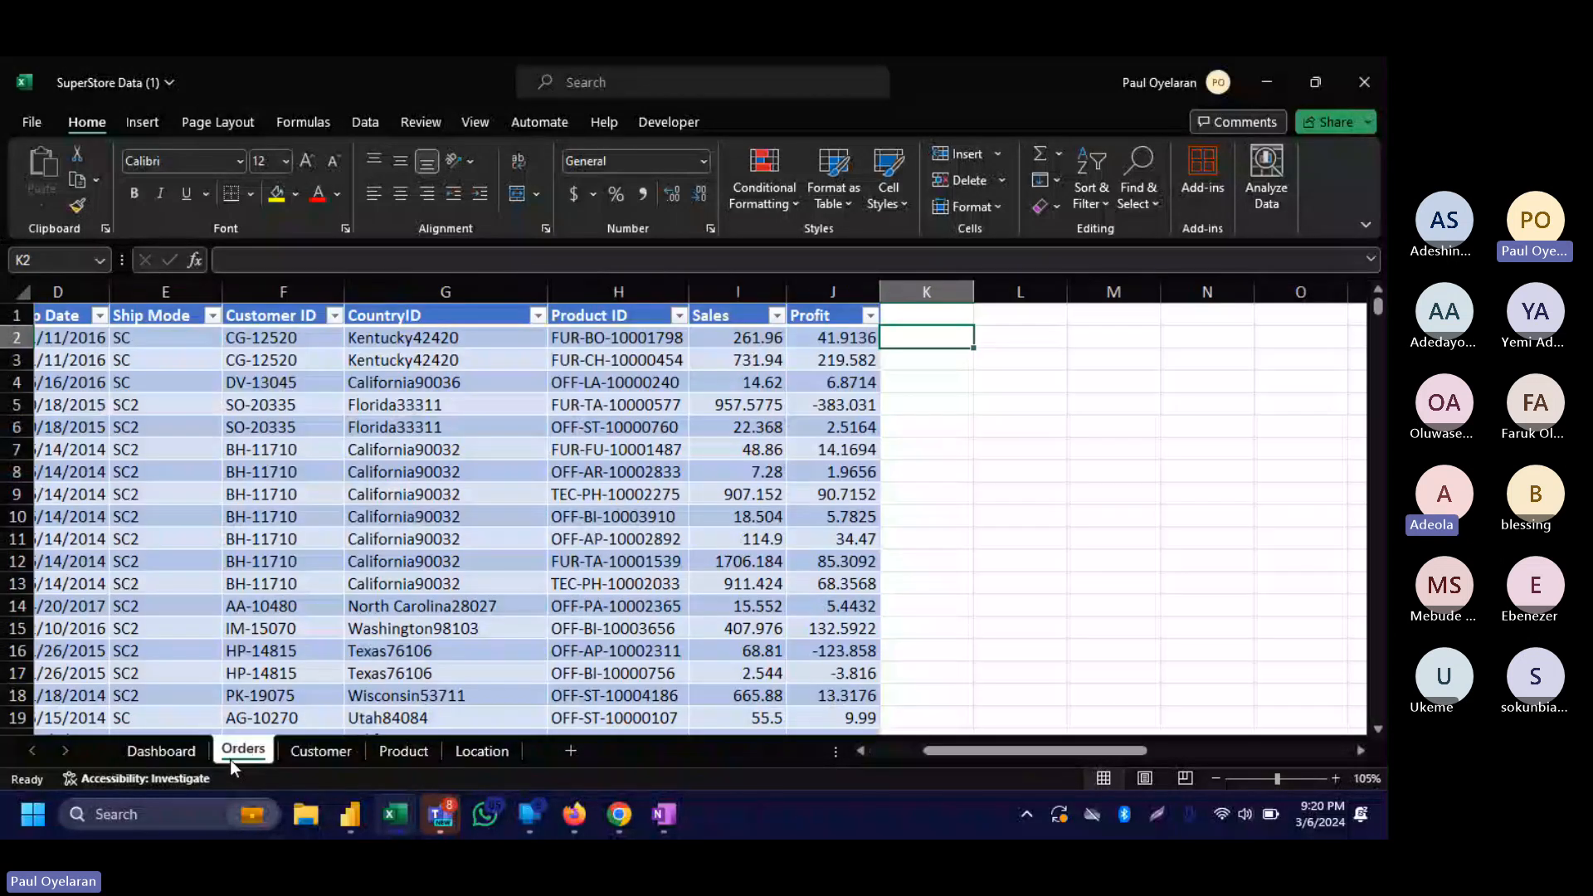
Check the Customer sheet and delete columns E to I, including the duplicate check and notes, from the Product sheet.
left_click(302, 758)
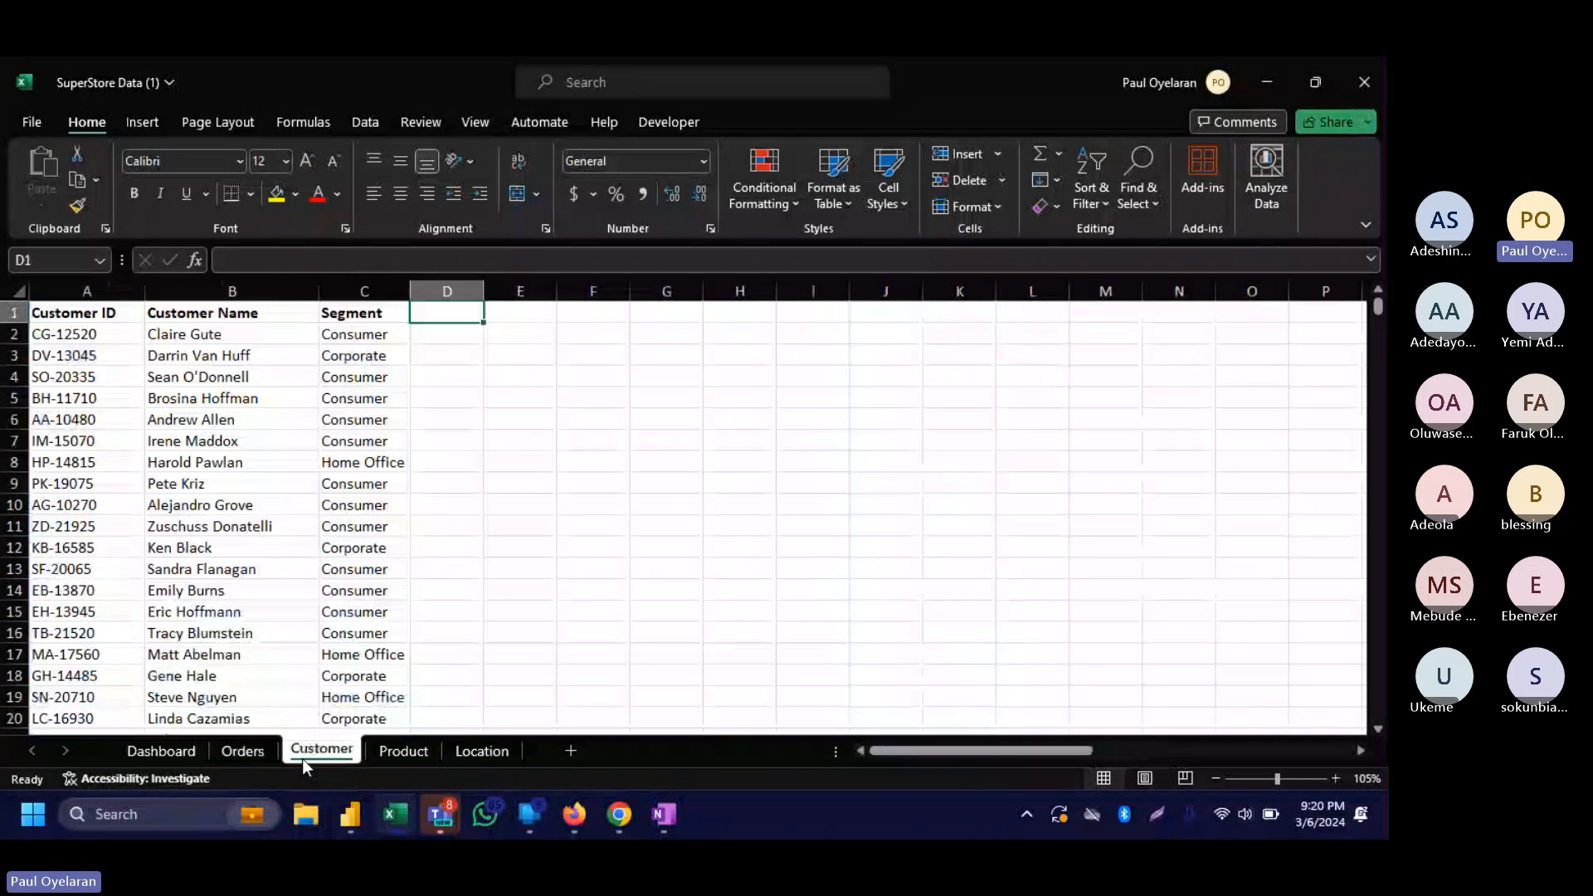
left_click(375, 754)
scroll(1003, 480, "right", 3)
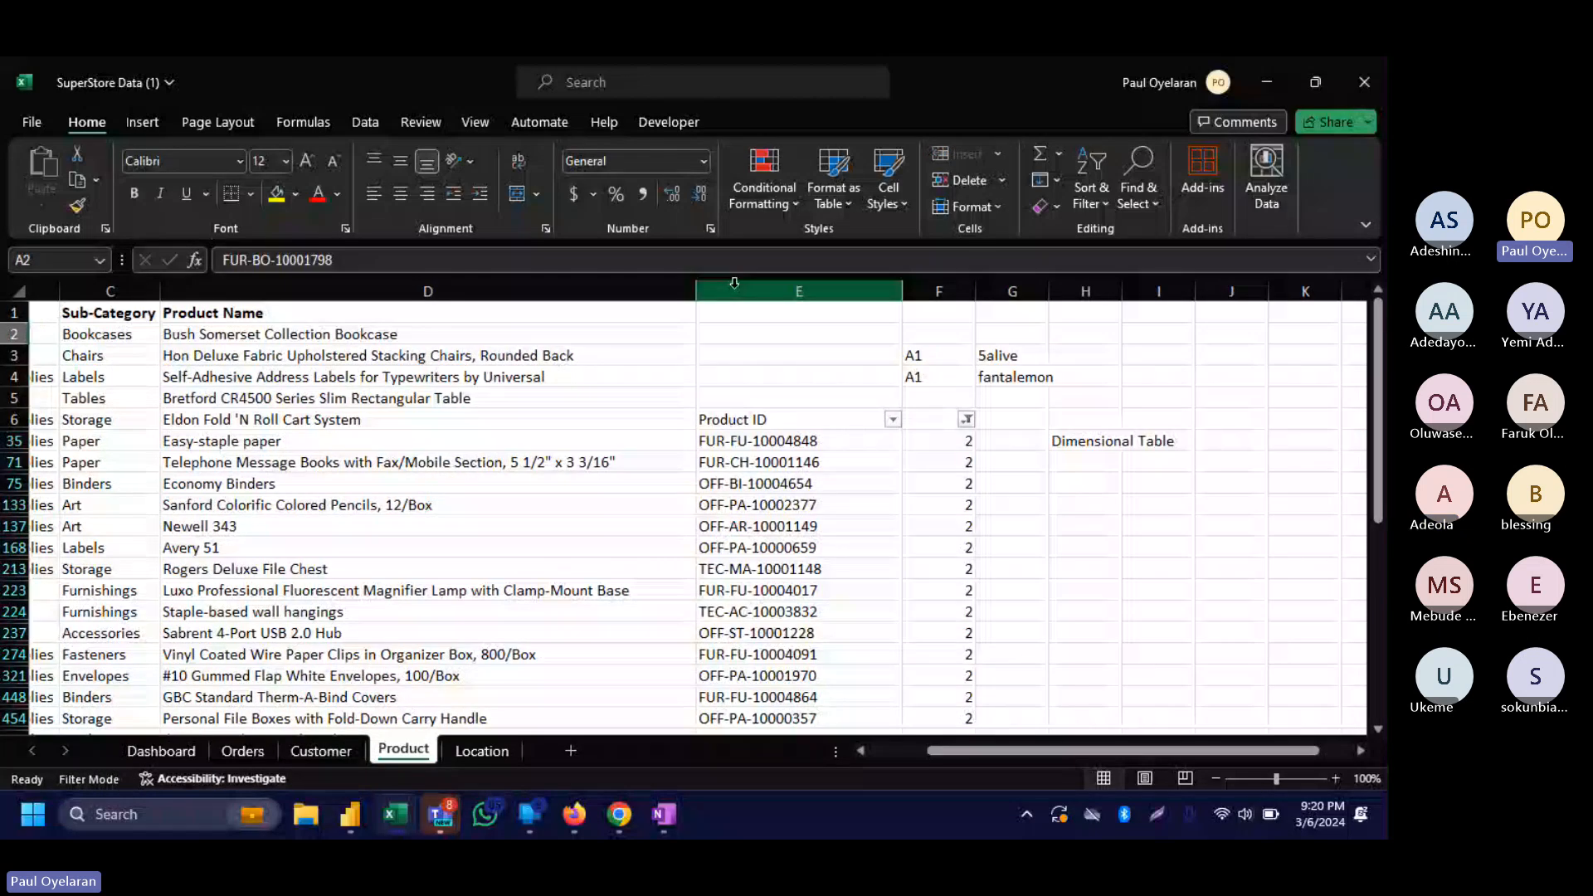
left_click_drag(746, 279, 1162, 289)
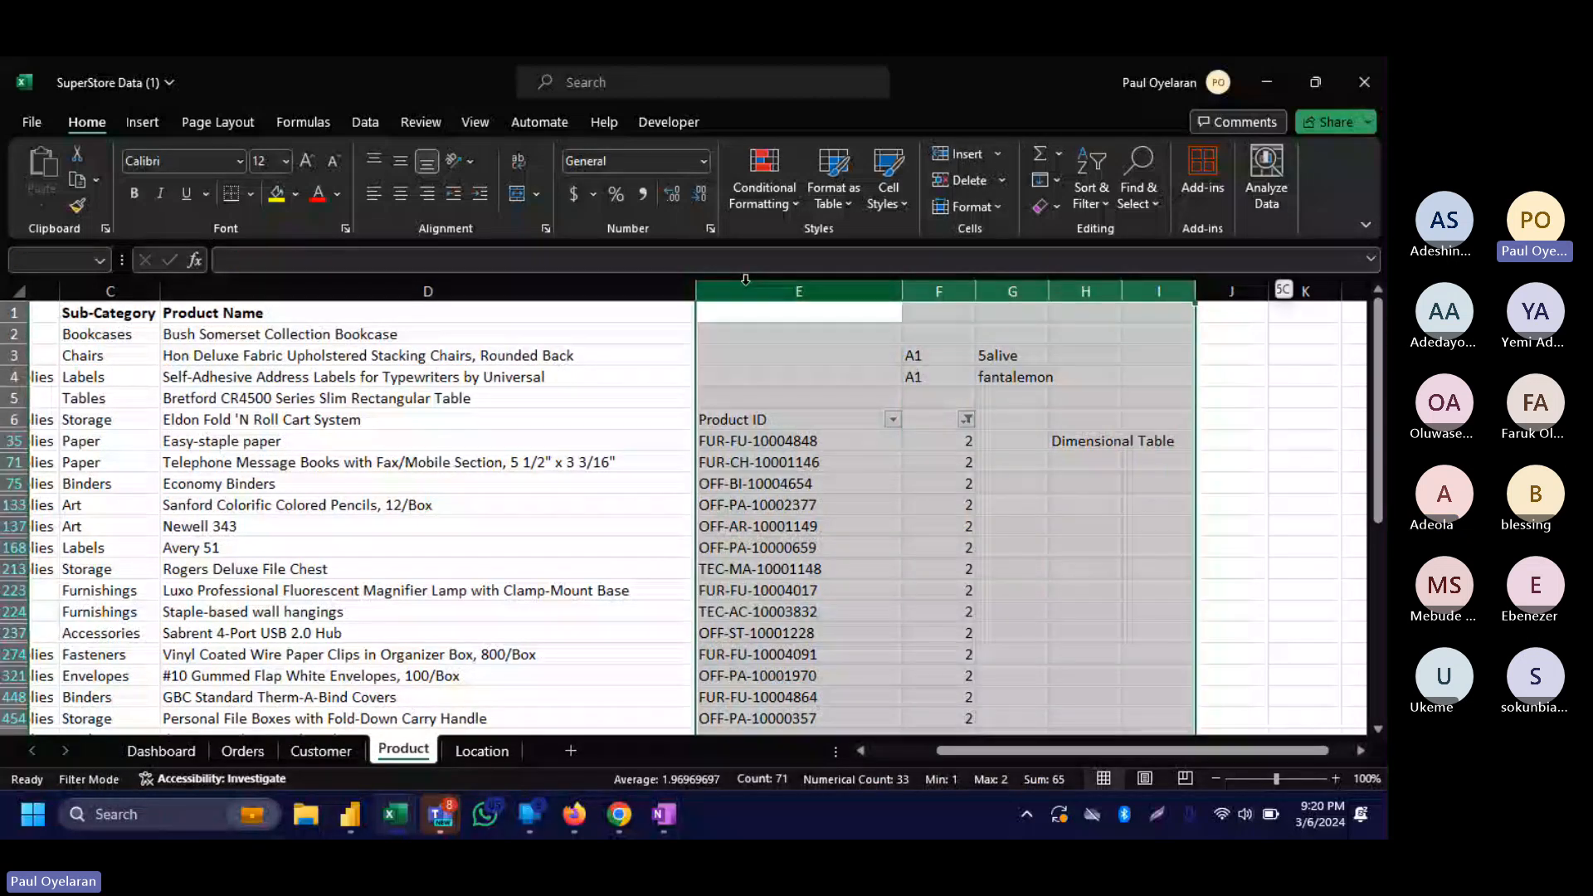
right_click(748, 291)
left_click(826, 542)
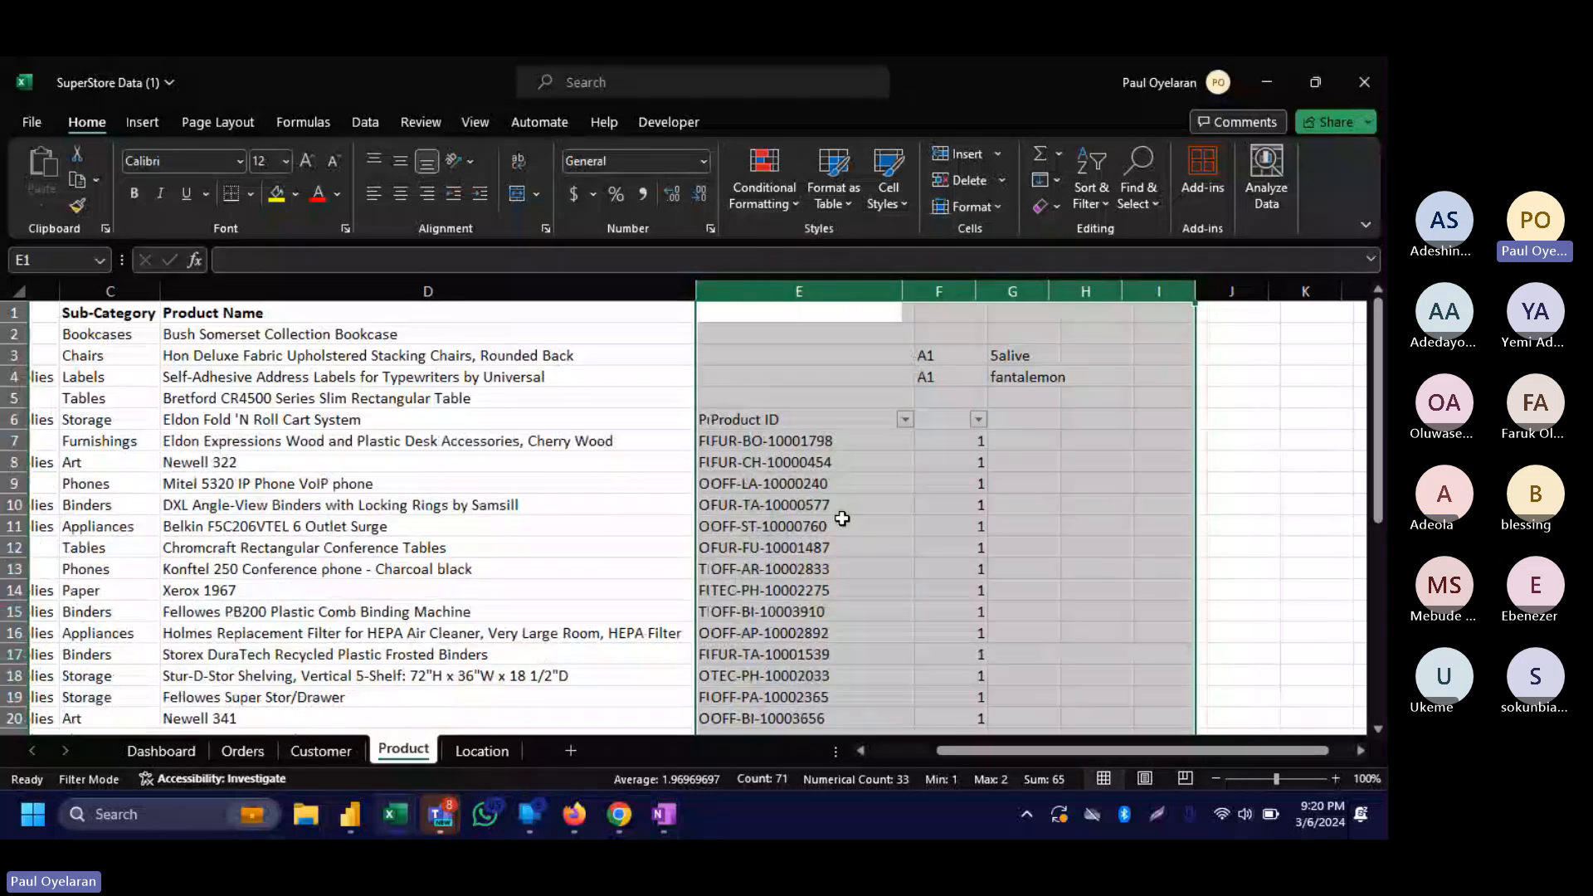
scroll(761, 423, "right", 4)
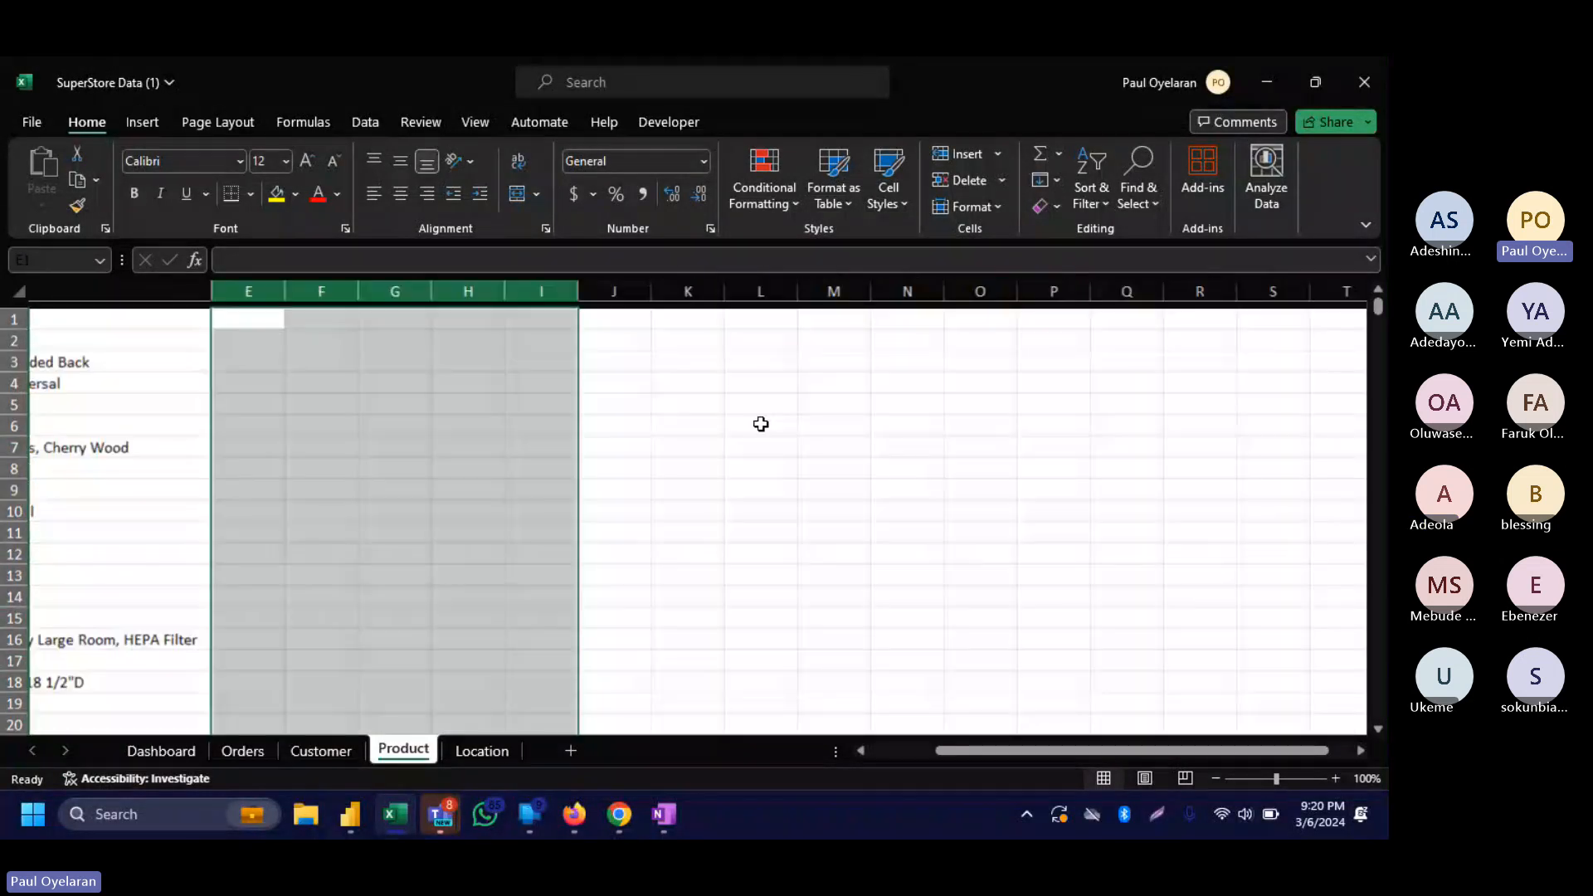
scroll(700, 545, "left", 5)
right_click(701, 544)
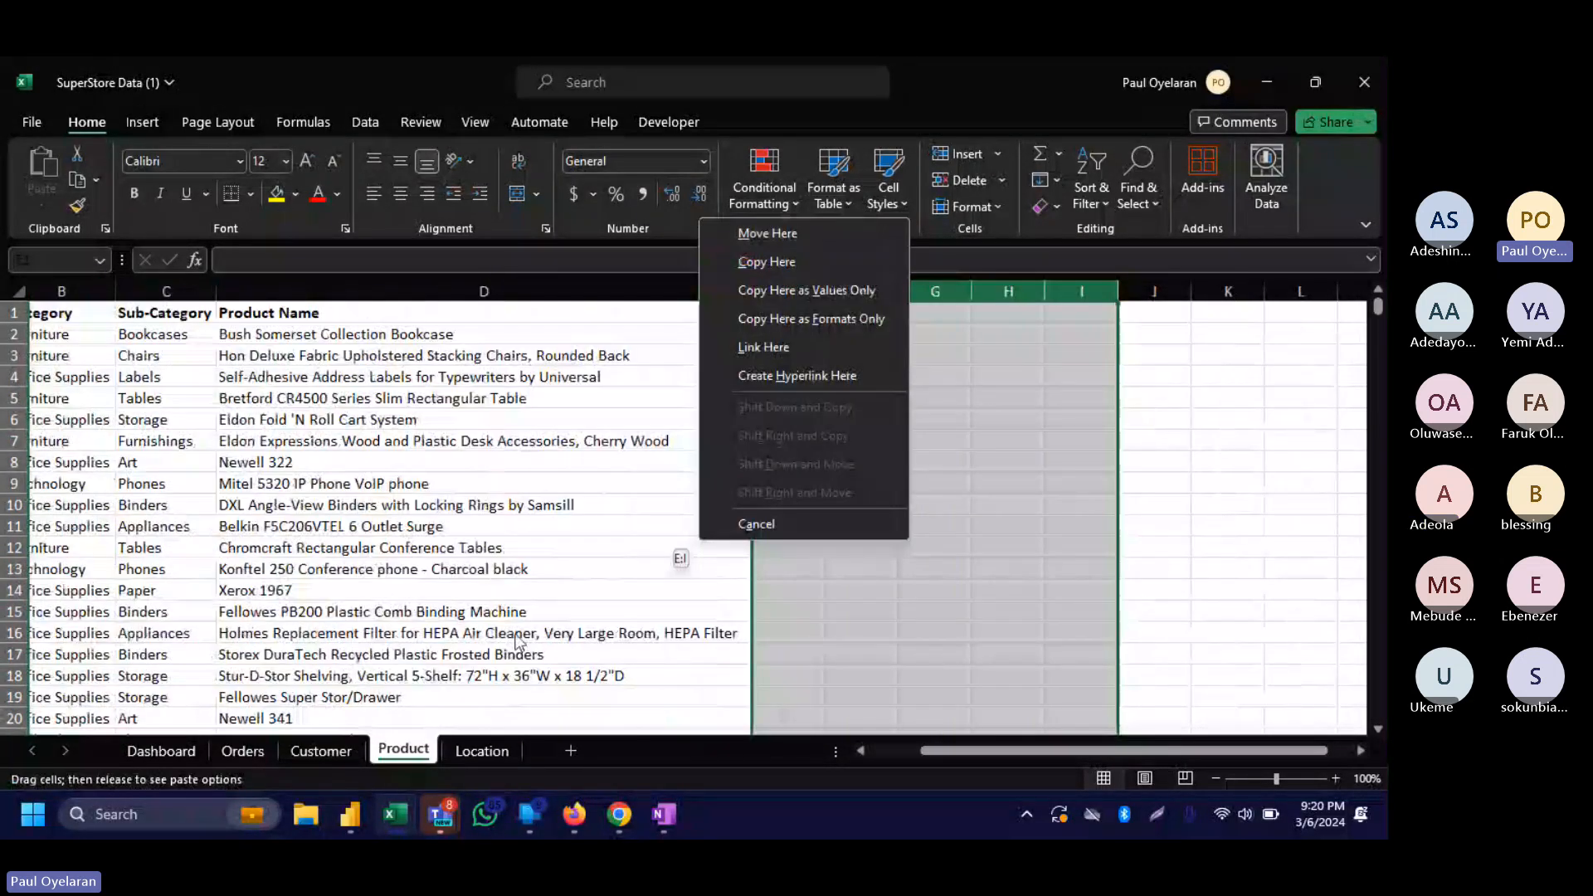
key("Escape")
Examine the Location sheet for stray entries beside and below its data.
left_click(481, 751)
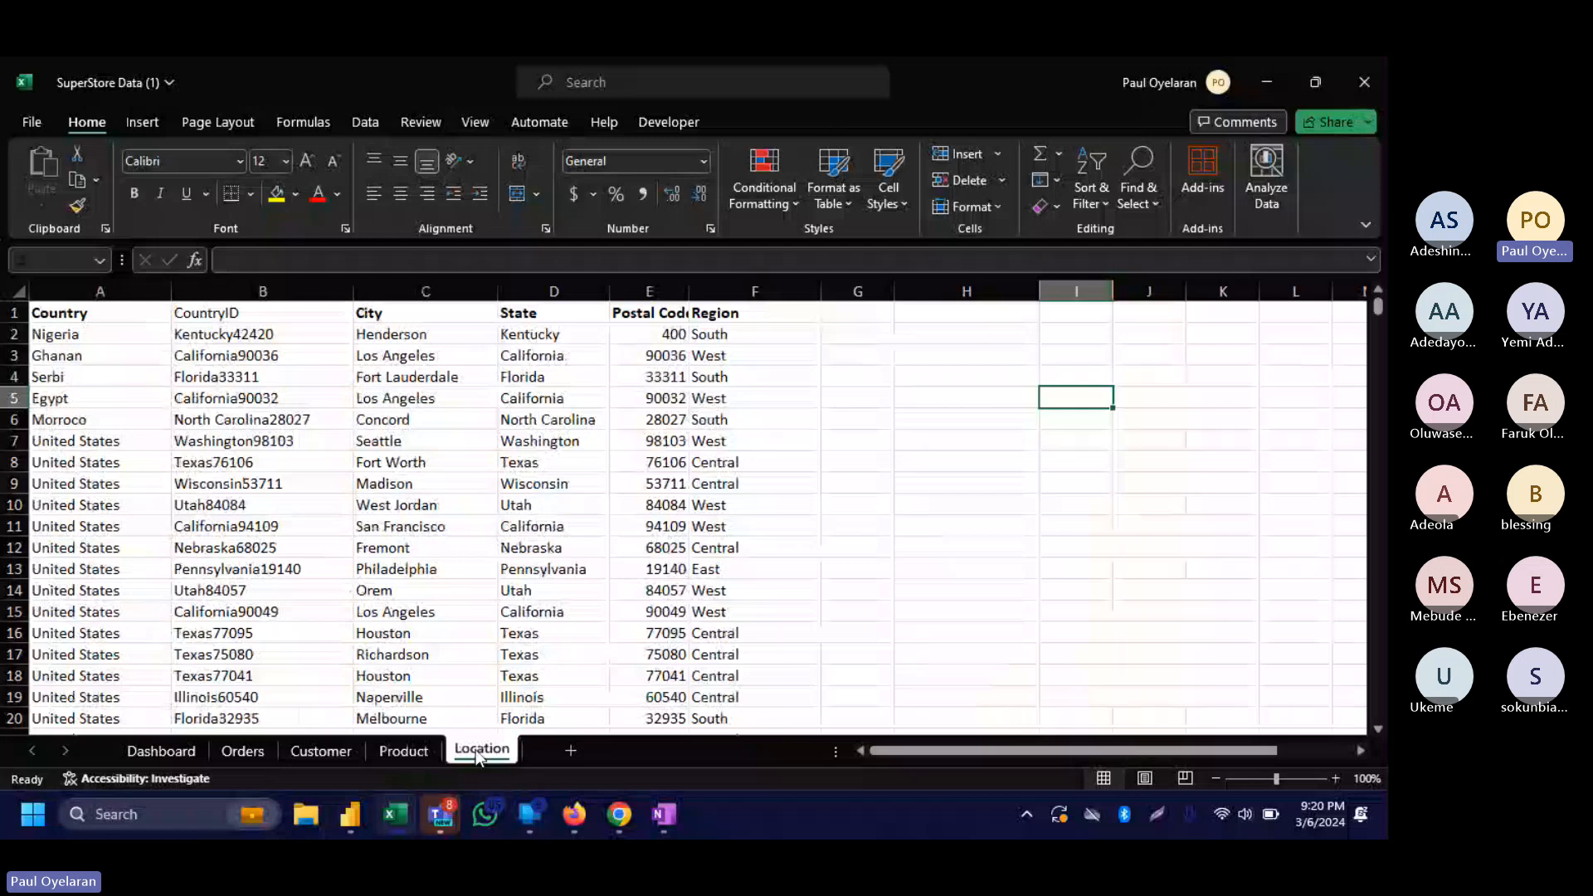
scroll(832, 400, "right", 4)
scroll(832, 399, "left", 4)
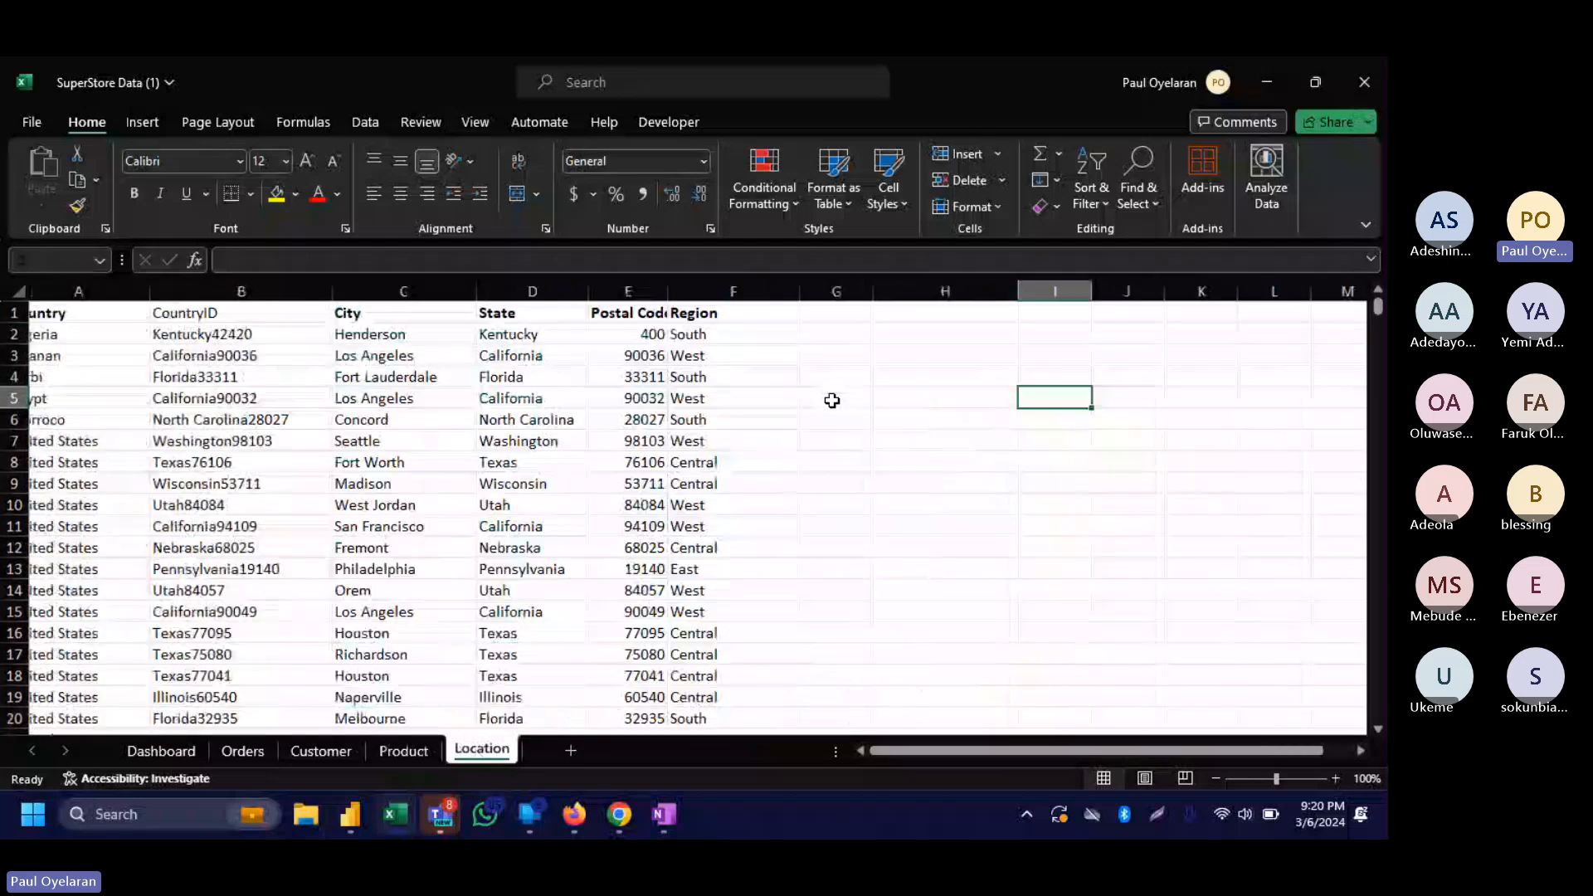
scroll(832, 400, "down", 15)
scroll(832, 400, "down", 14)
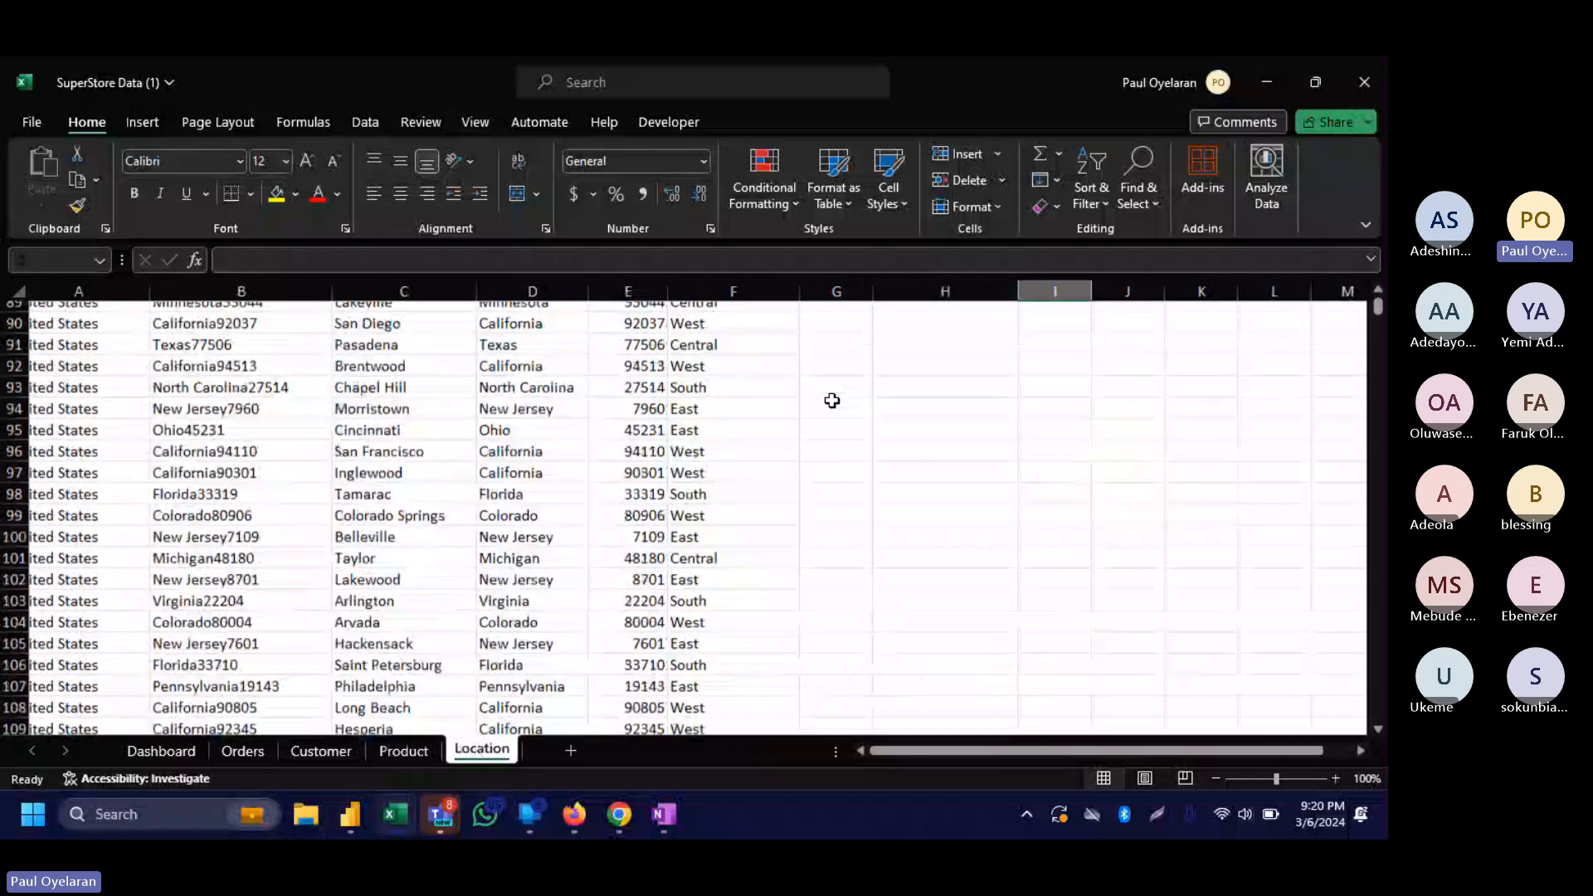
scroll(832, 400, "up", 20)
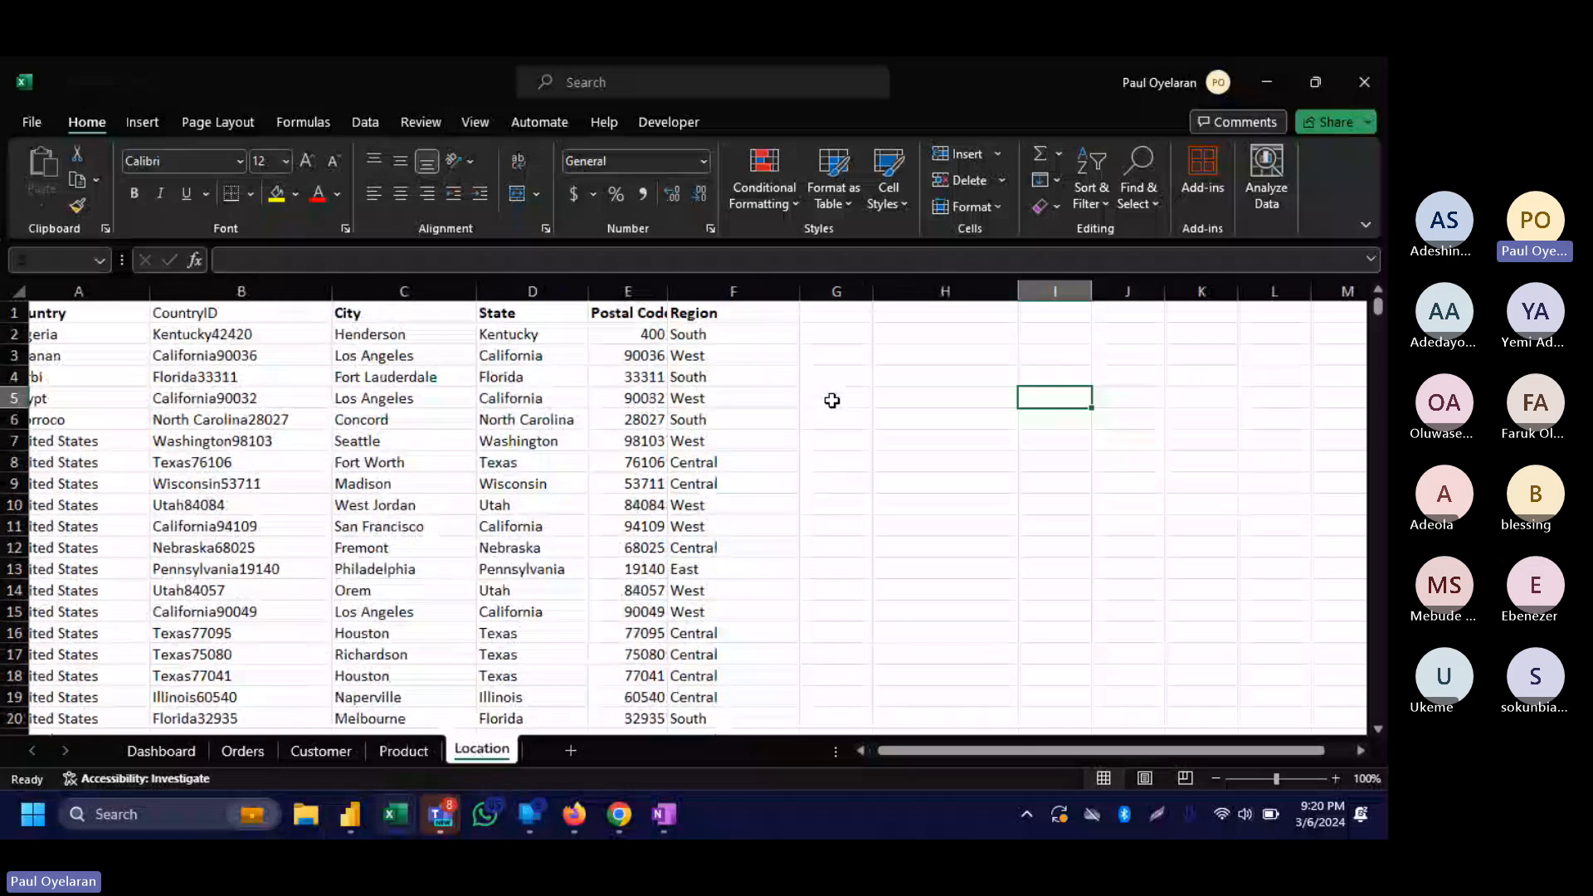
Switch to Power BI Desktop and create a new blank report.
mouse_move(351, 817)
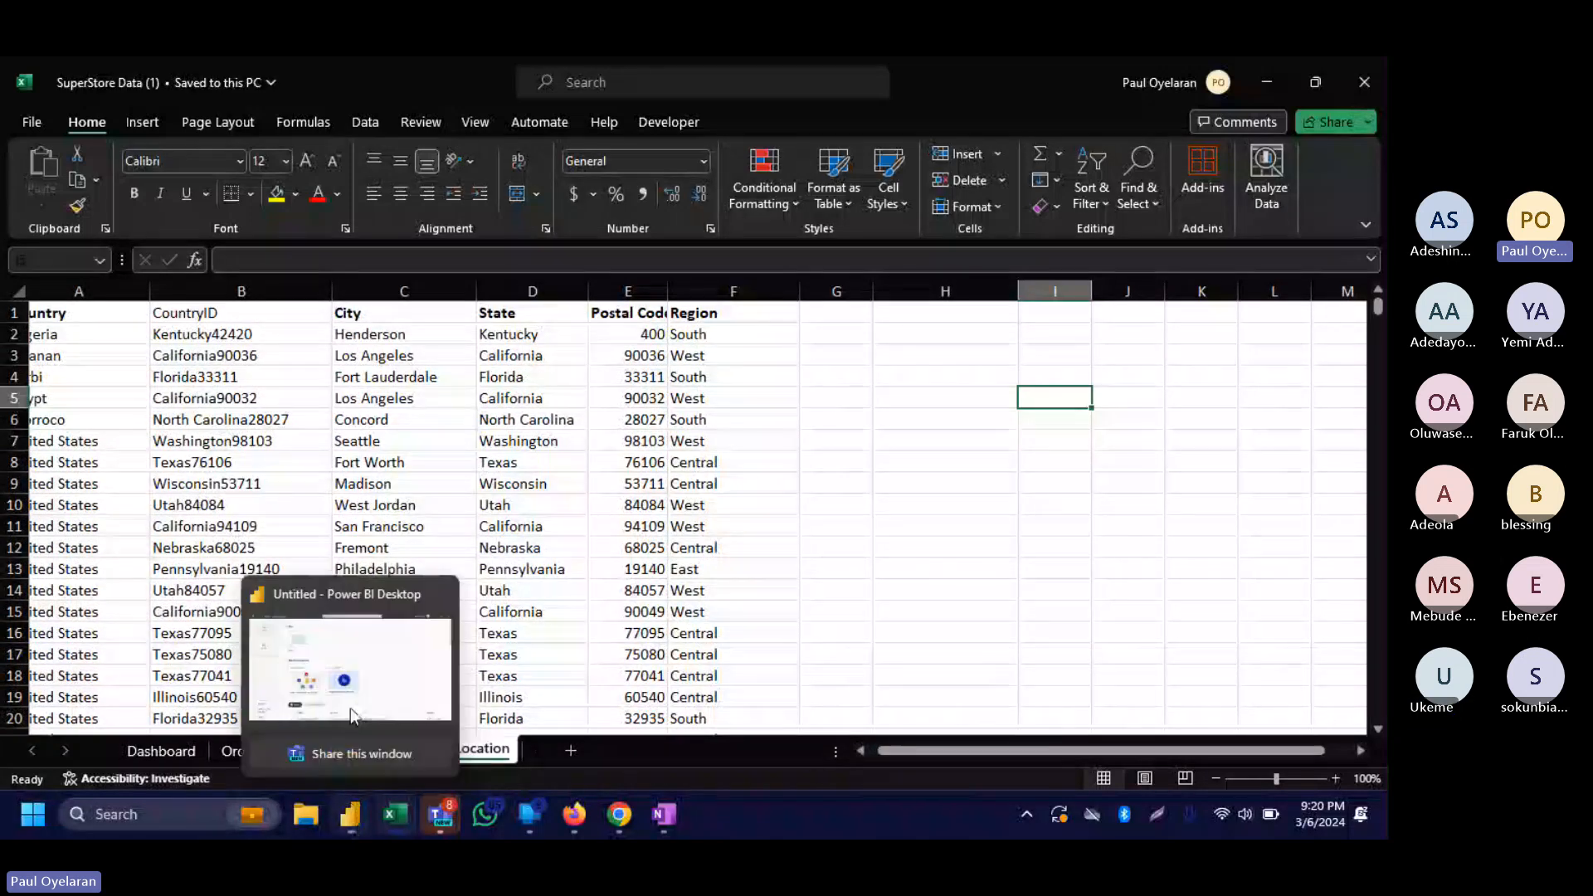
left_click(352, 618)
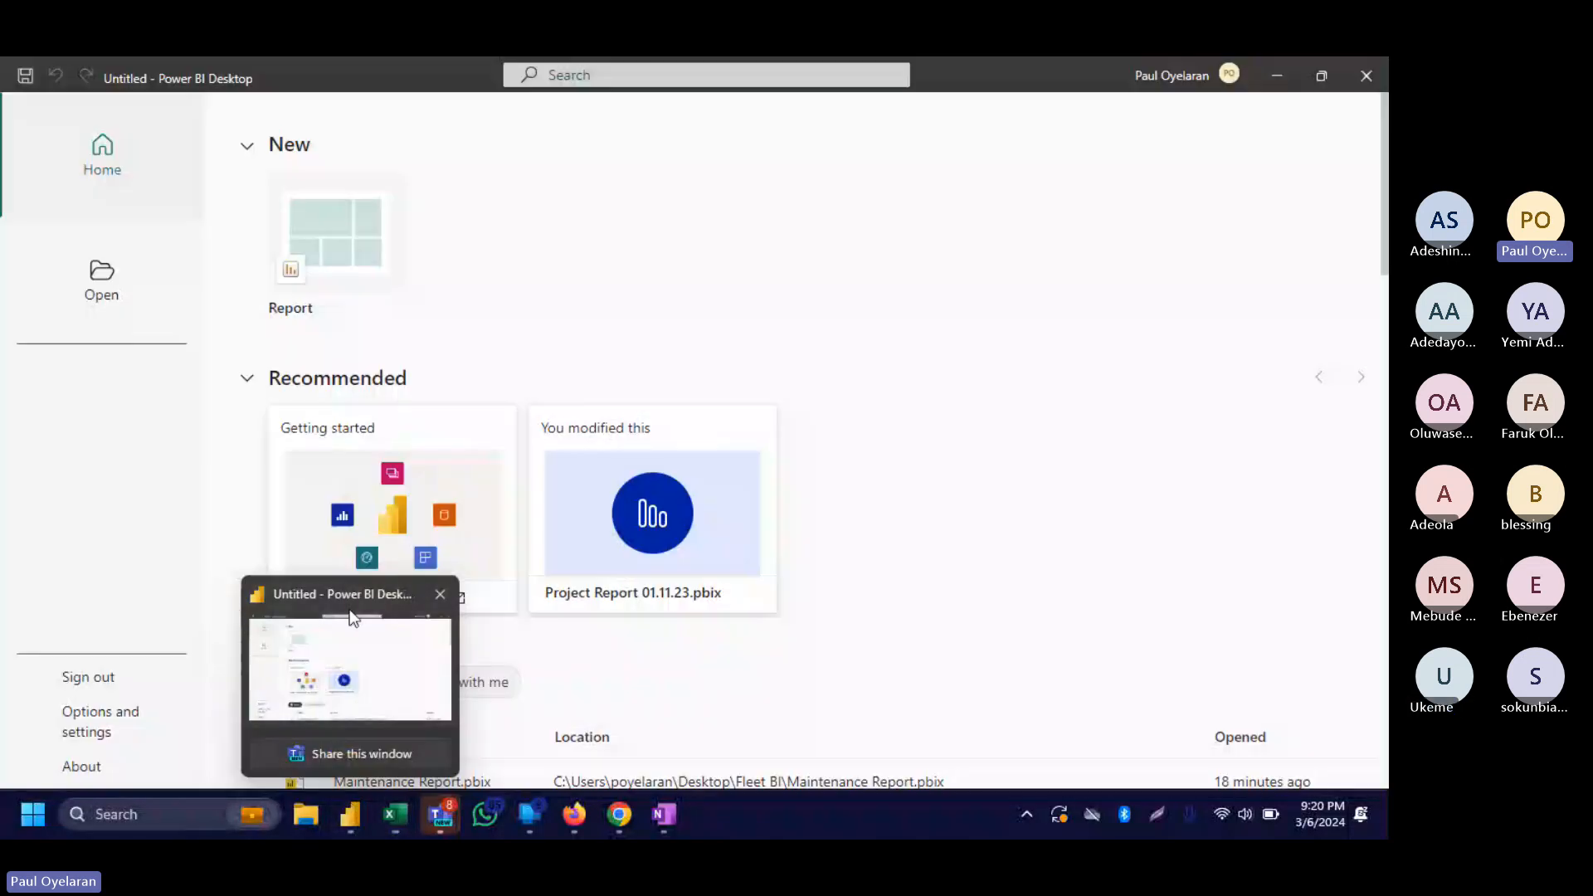
left_click(336, 253)
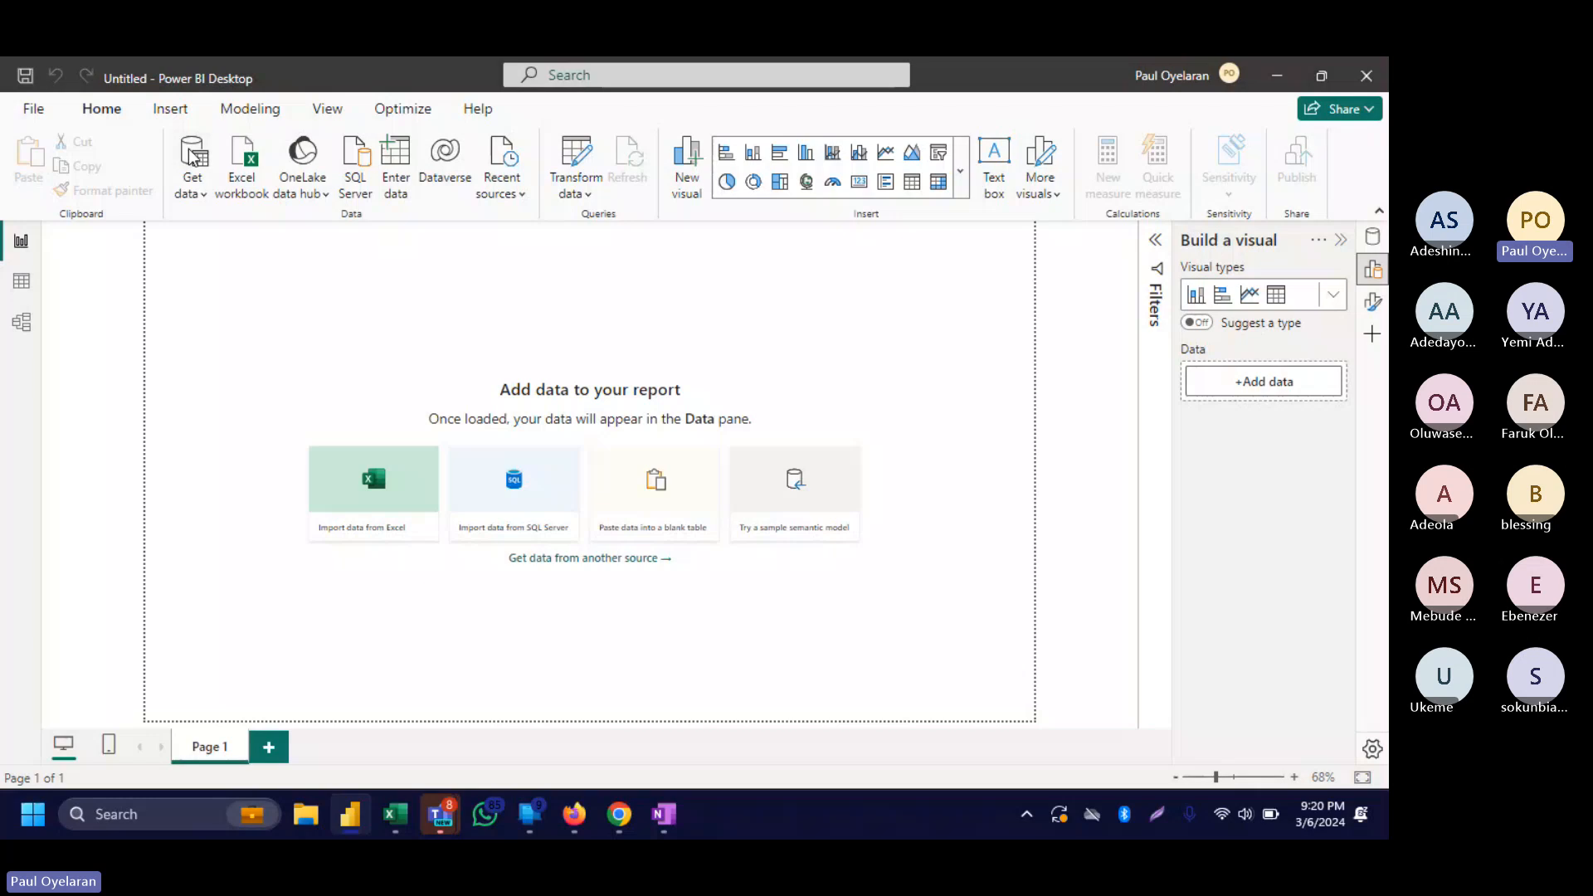
Connect the report to the Excel workbook SuperStore Data (1) from the Downloads folder.
left_click(193, 156)
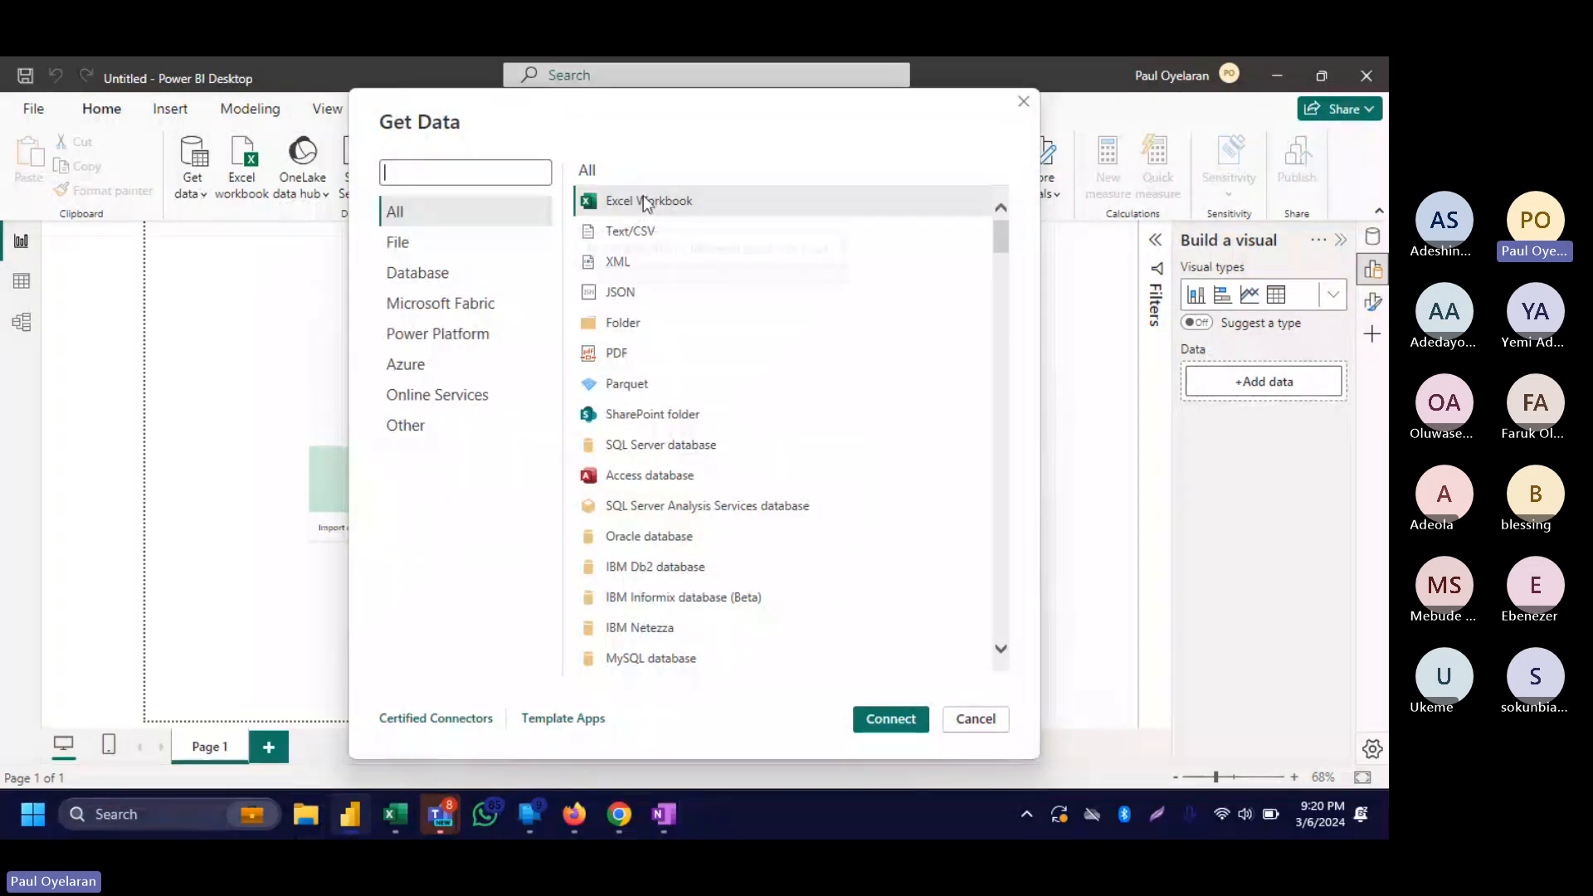
double_click(646, 201)
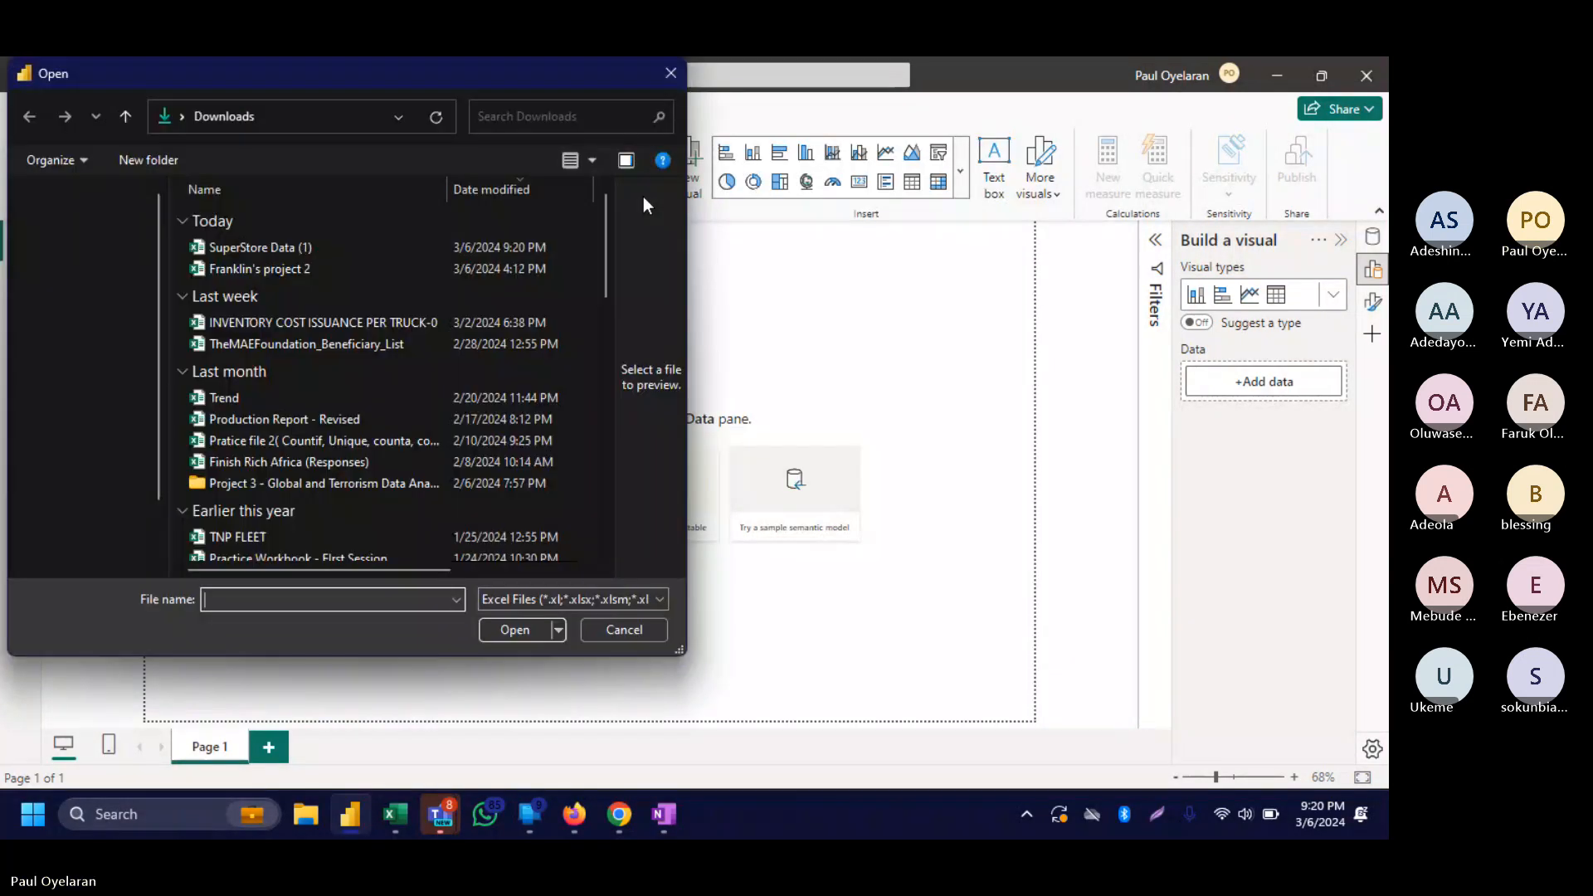
double_click(255, 250)
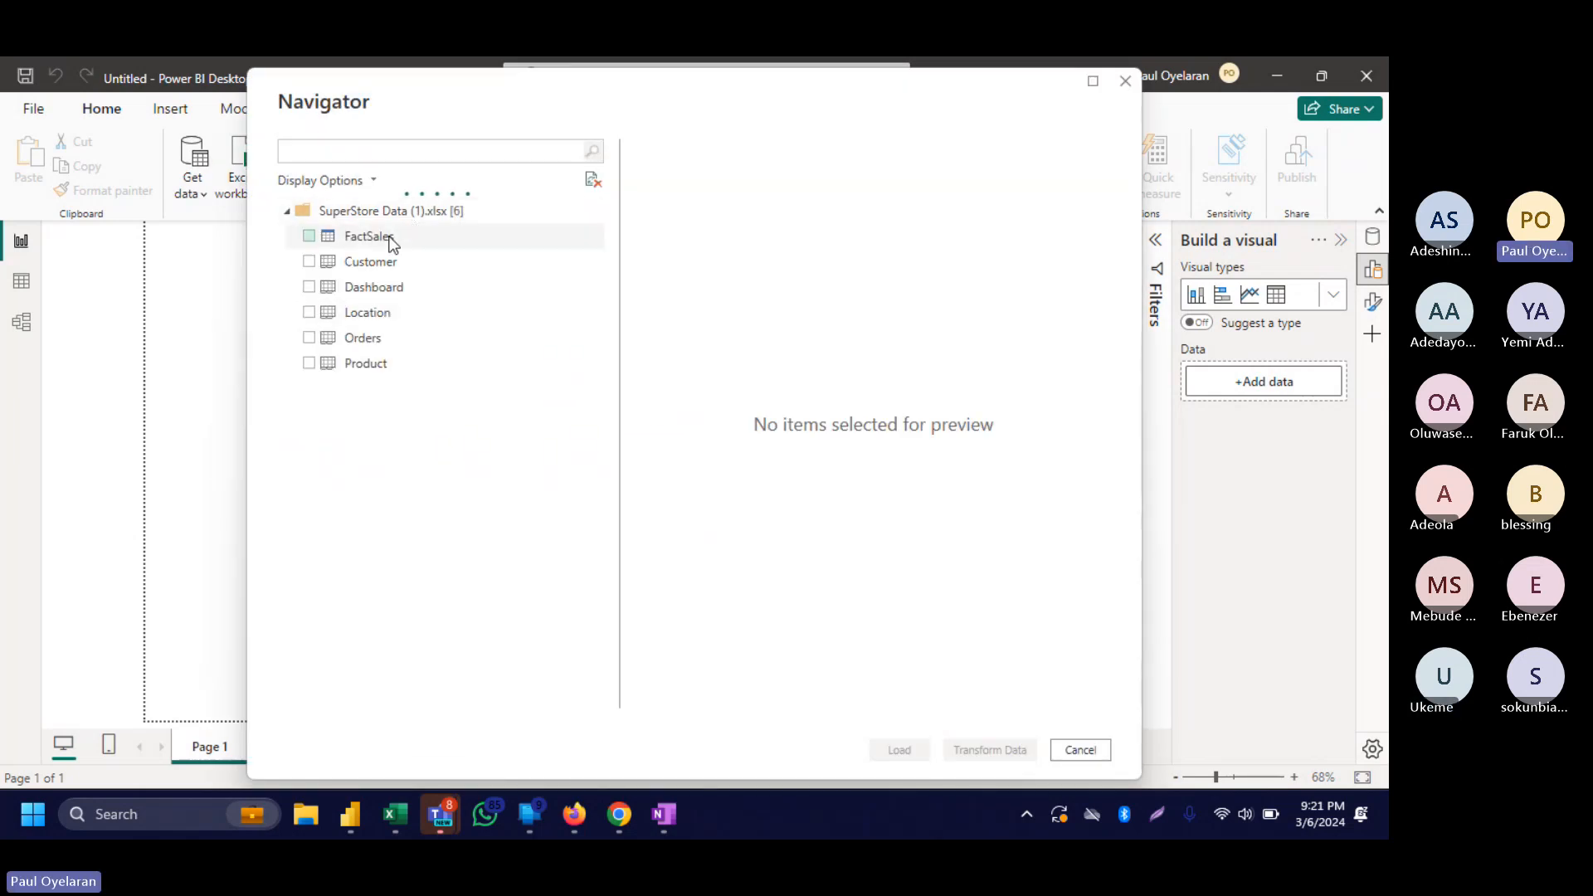
mouse_move(441, 818)
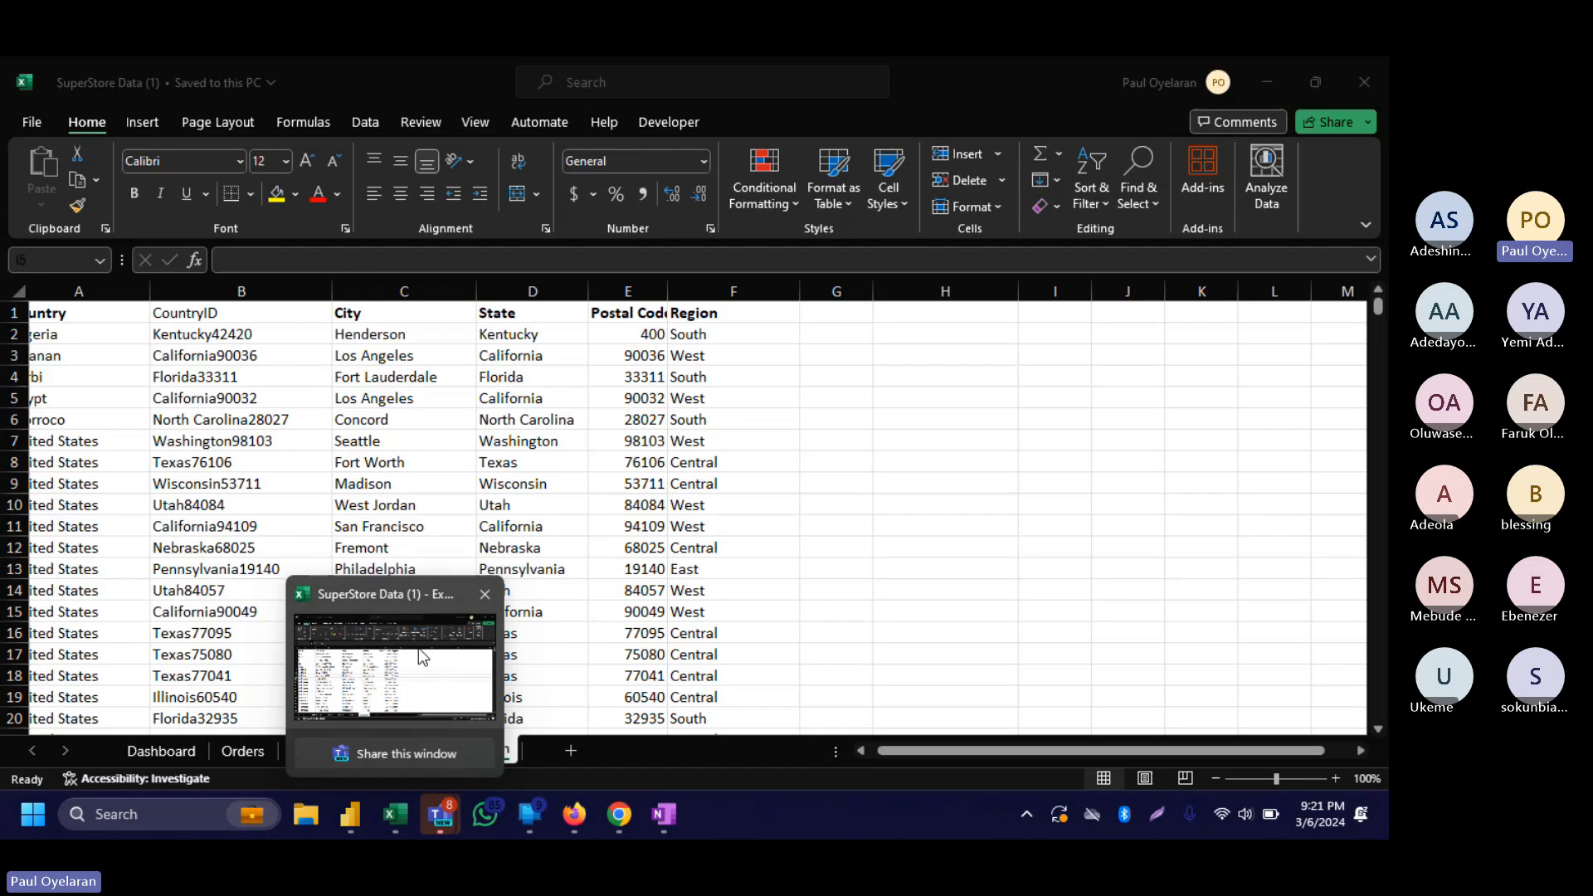
Return to Power BI Desktop and choose the FactSales, Customer and Location tables from the SuperStore workbook for import.
left_click(418, 649)
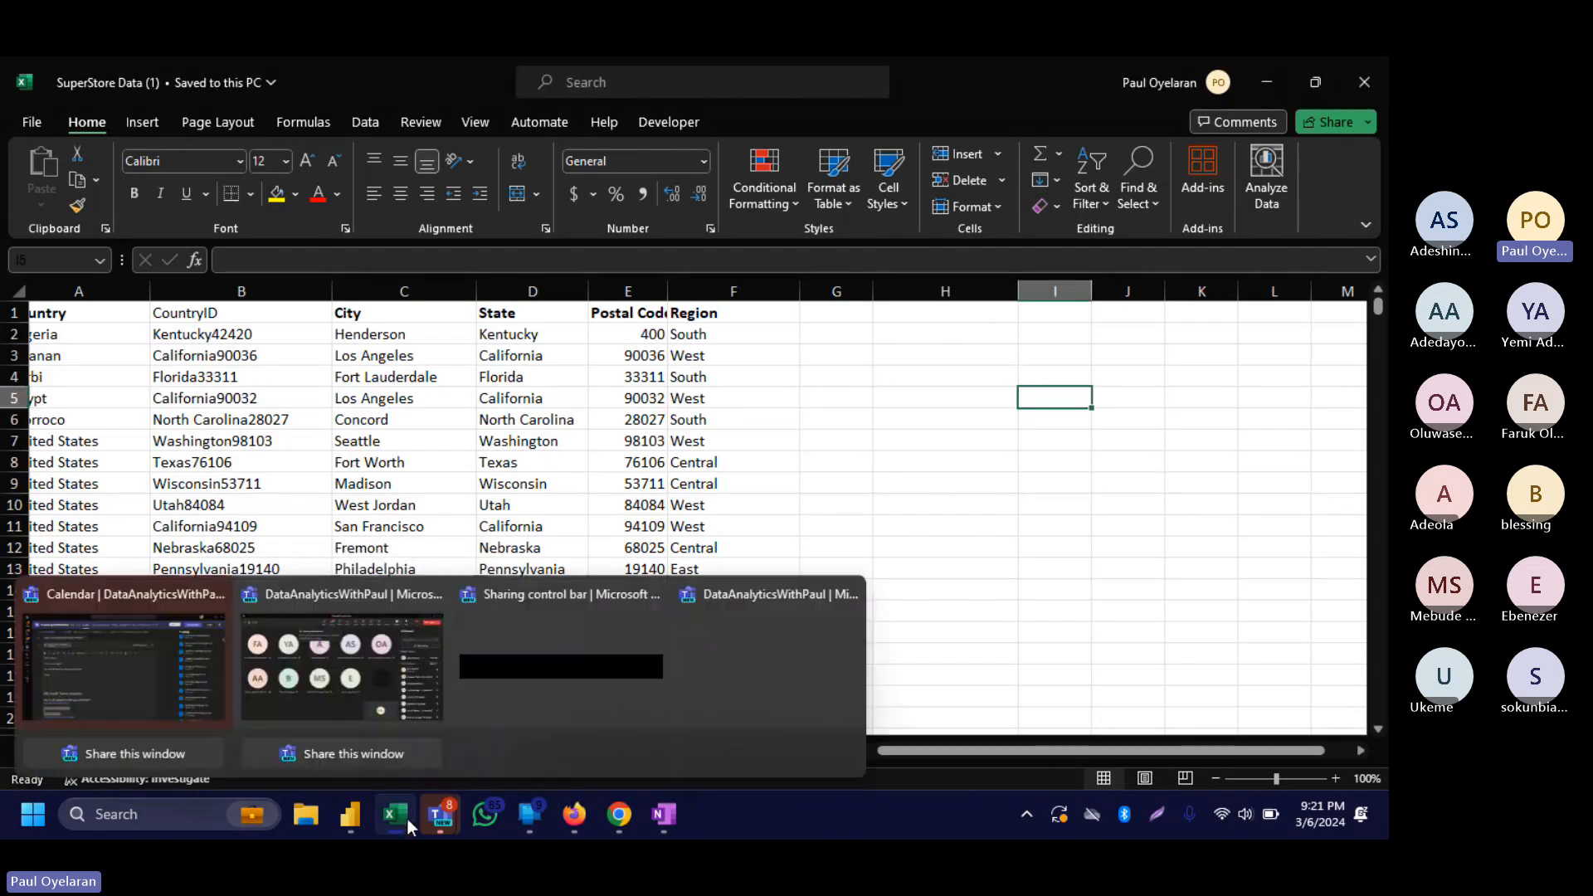
mouse_move(350, 817)
left_click(395, 640)
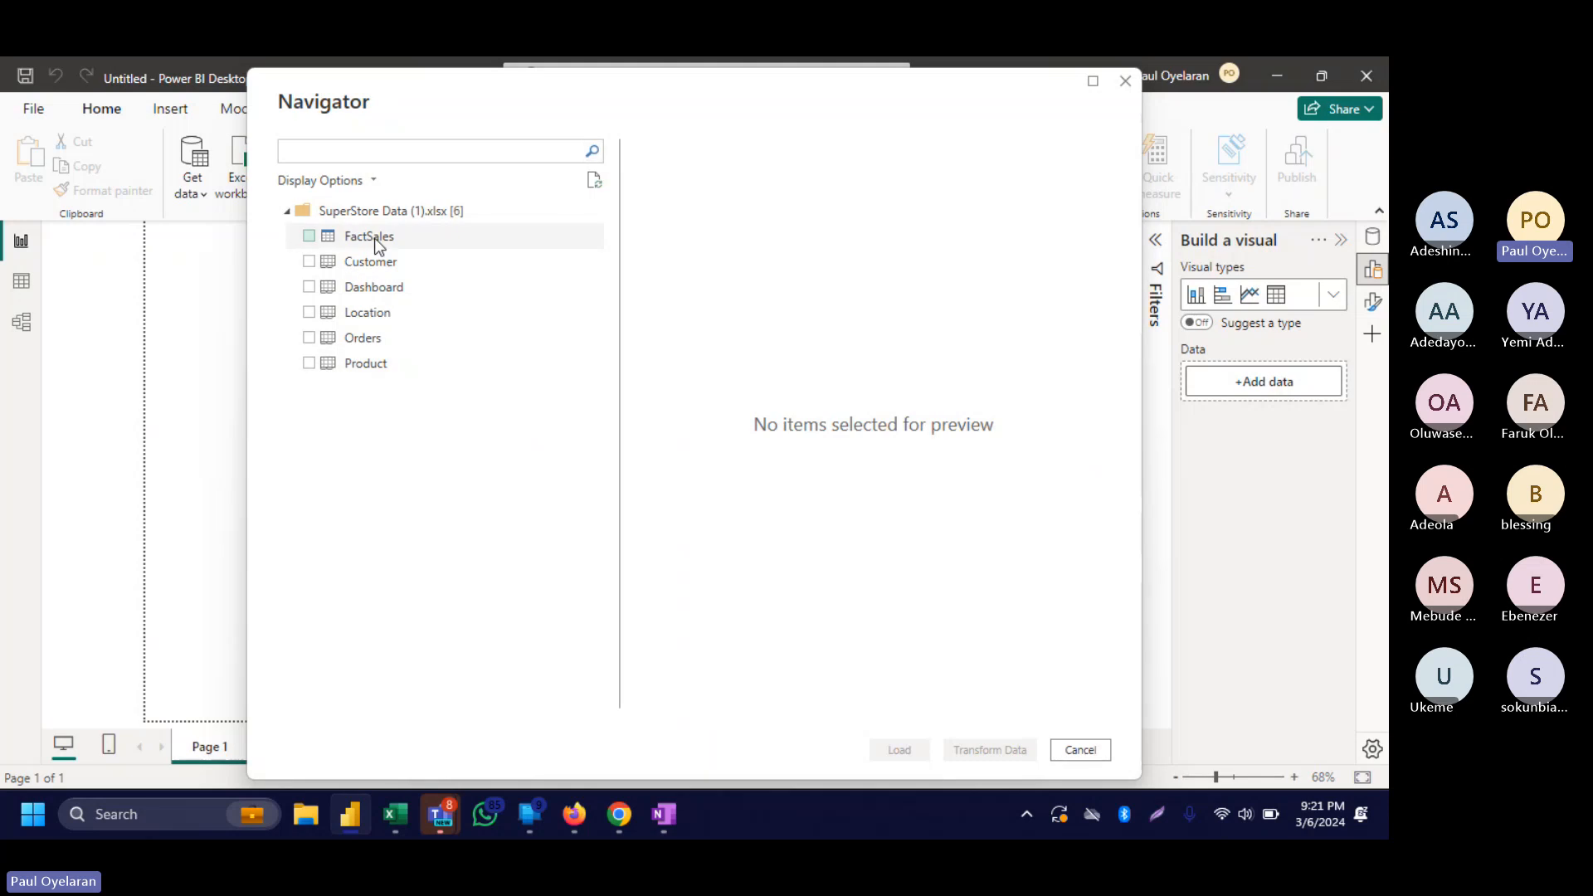
left_click(343, 244)
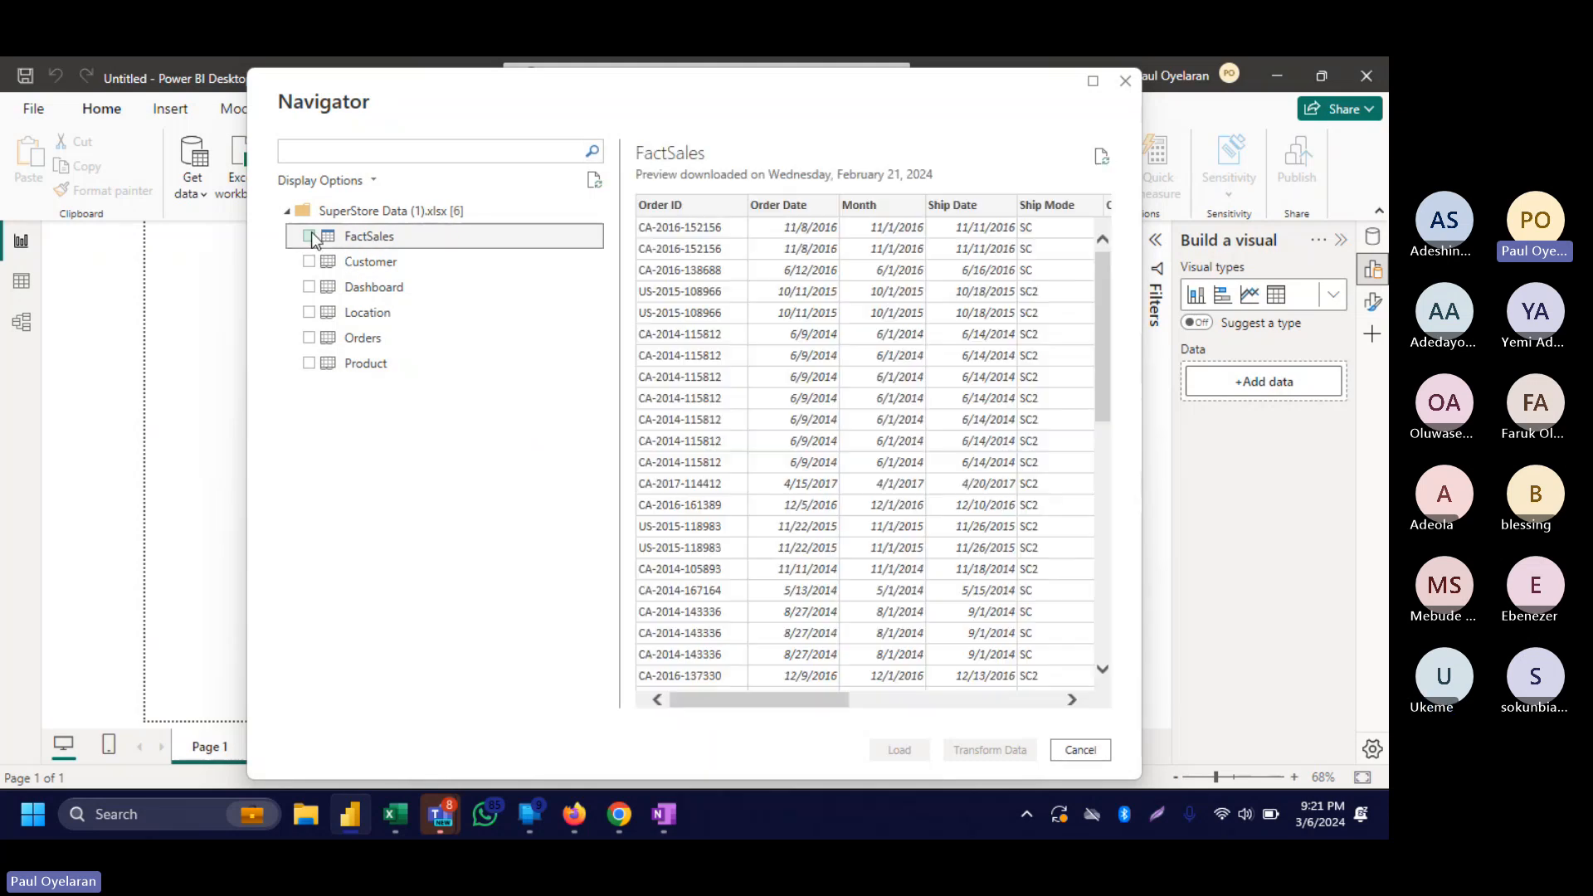
left_click(312, 238)
left_click(310, 262)
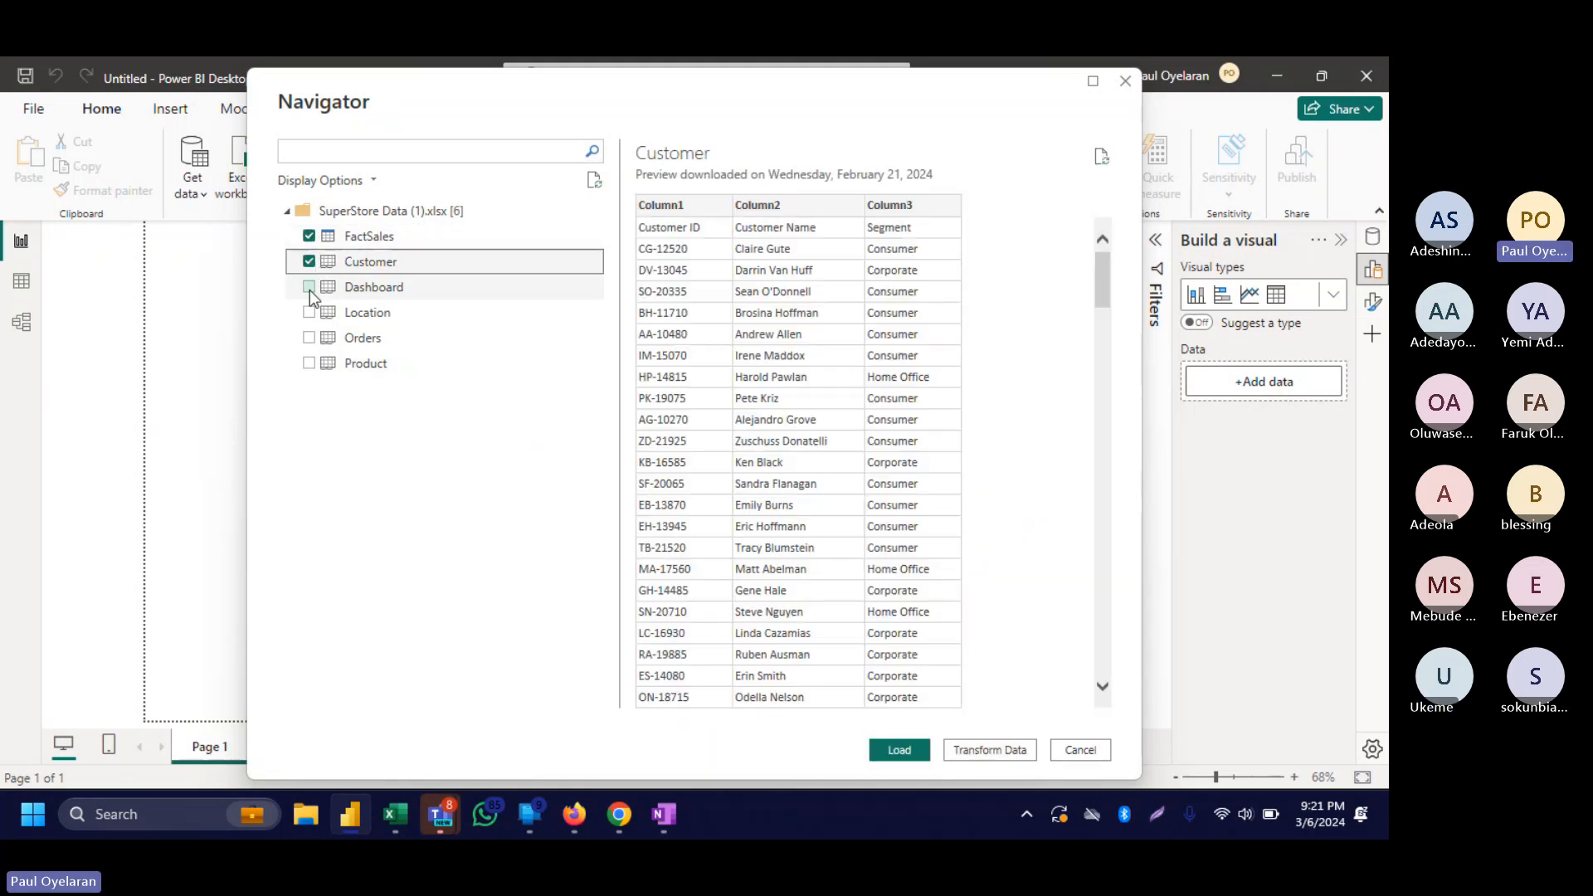
left_click(309, 313)
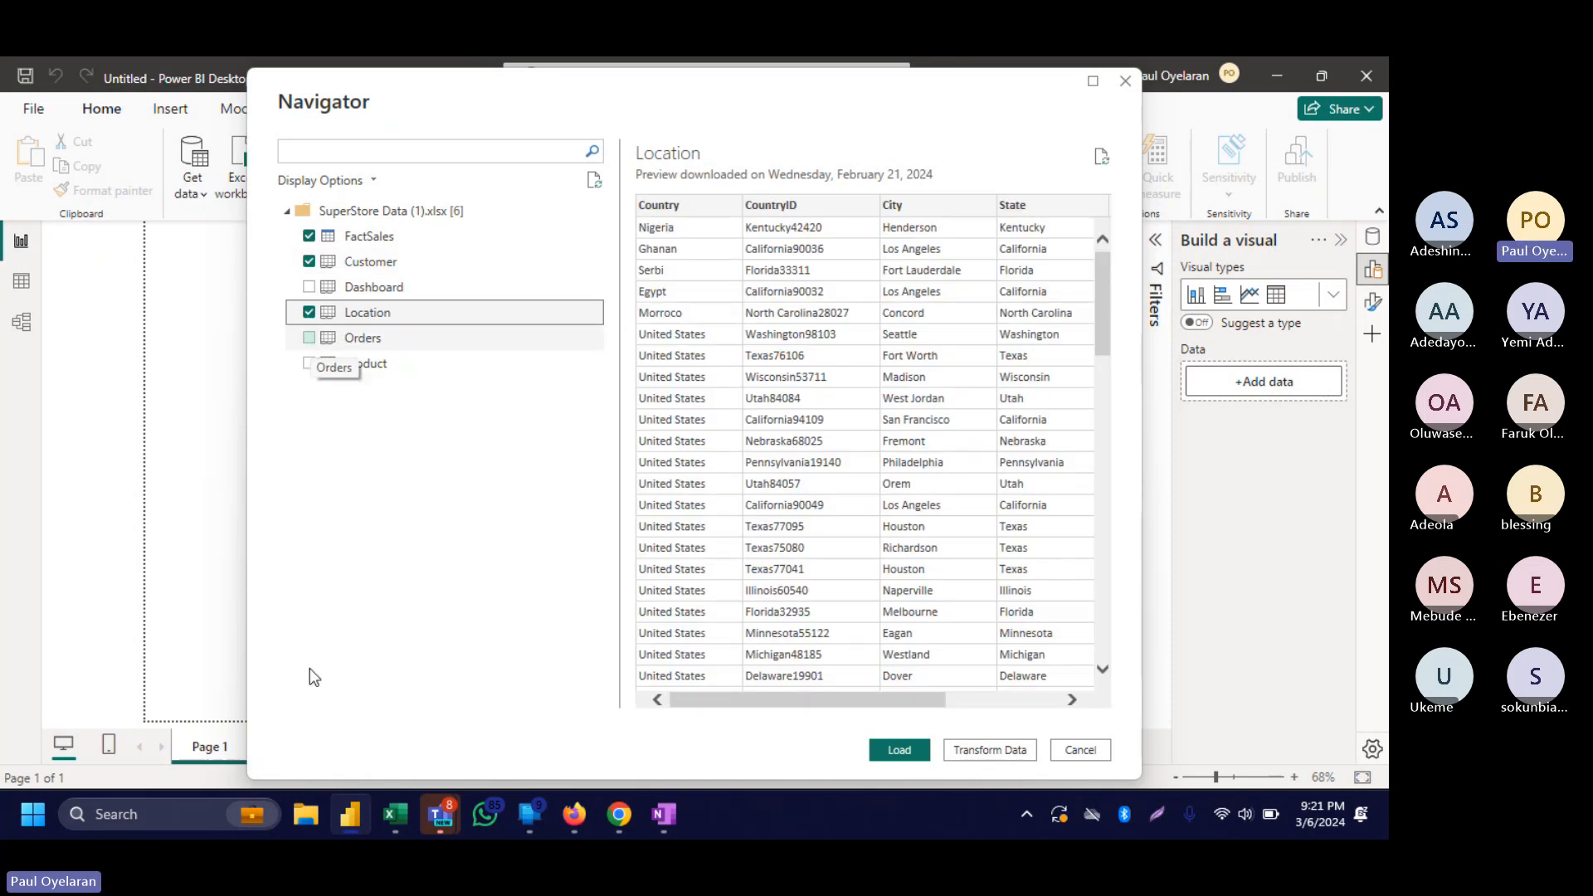
Switch to Excel, examine the columns of the Orders sheet for comparison with FactSales, and return to Power BI Desktop.
mouse_move(401, 823)
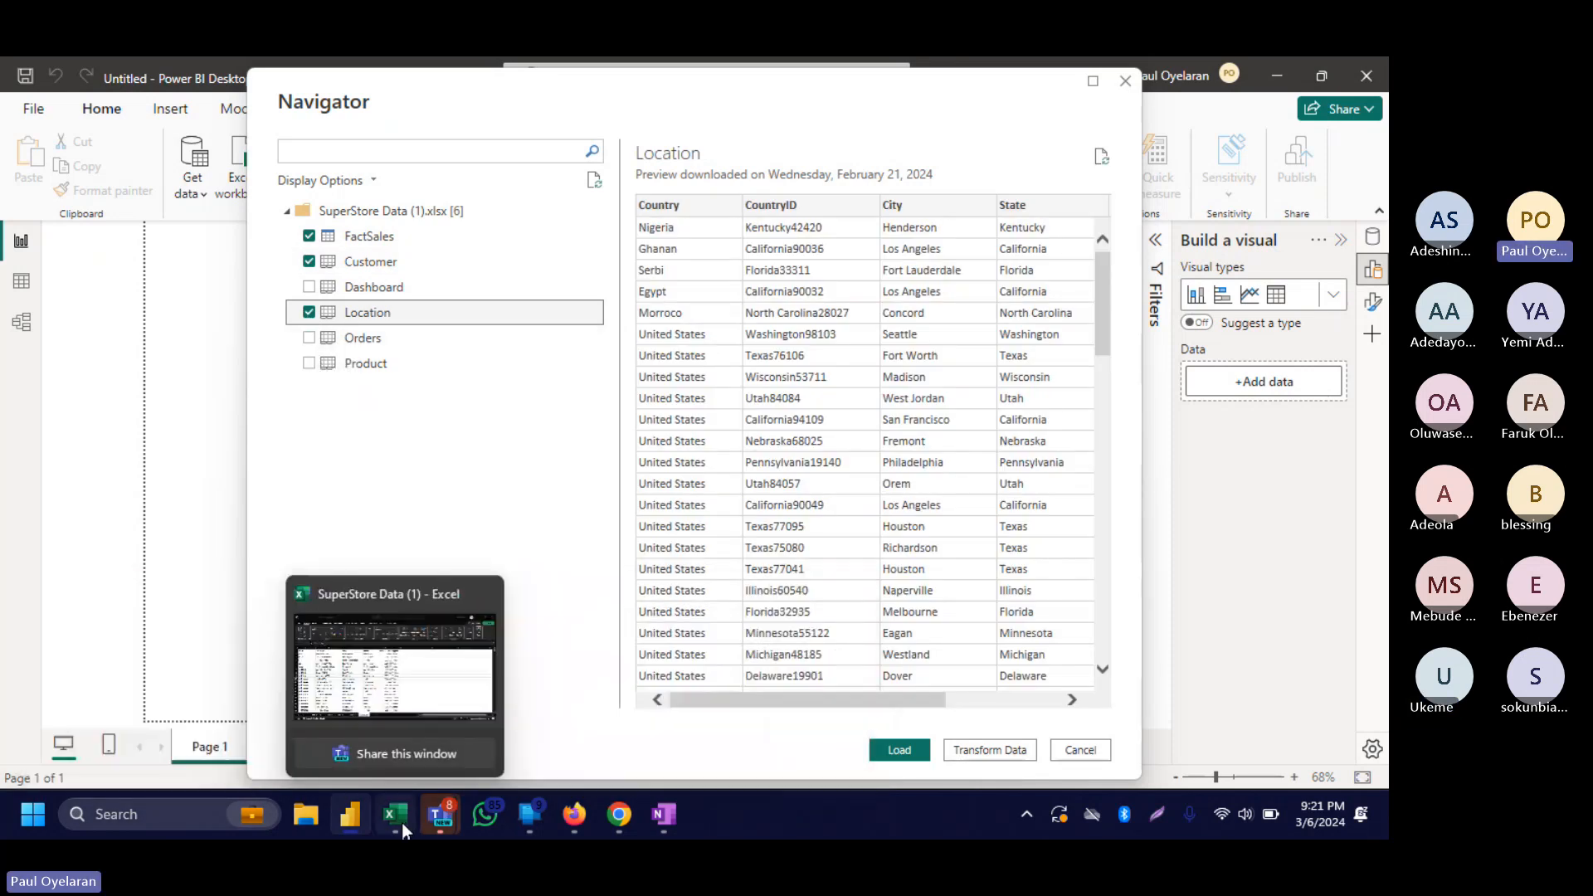
left_click(386, 631)
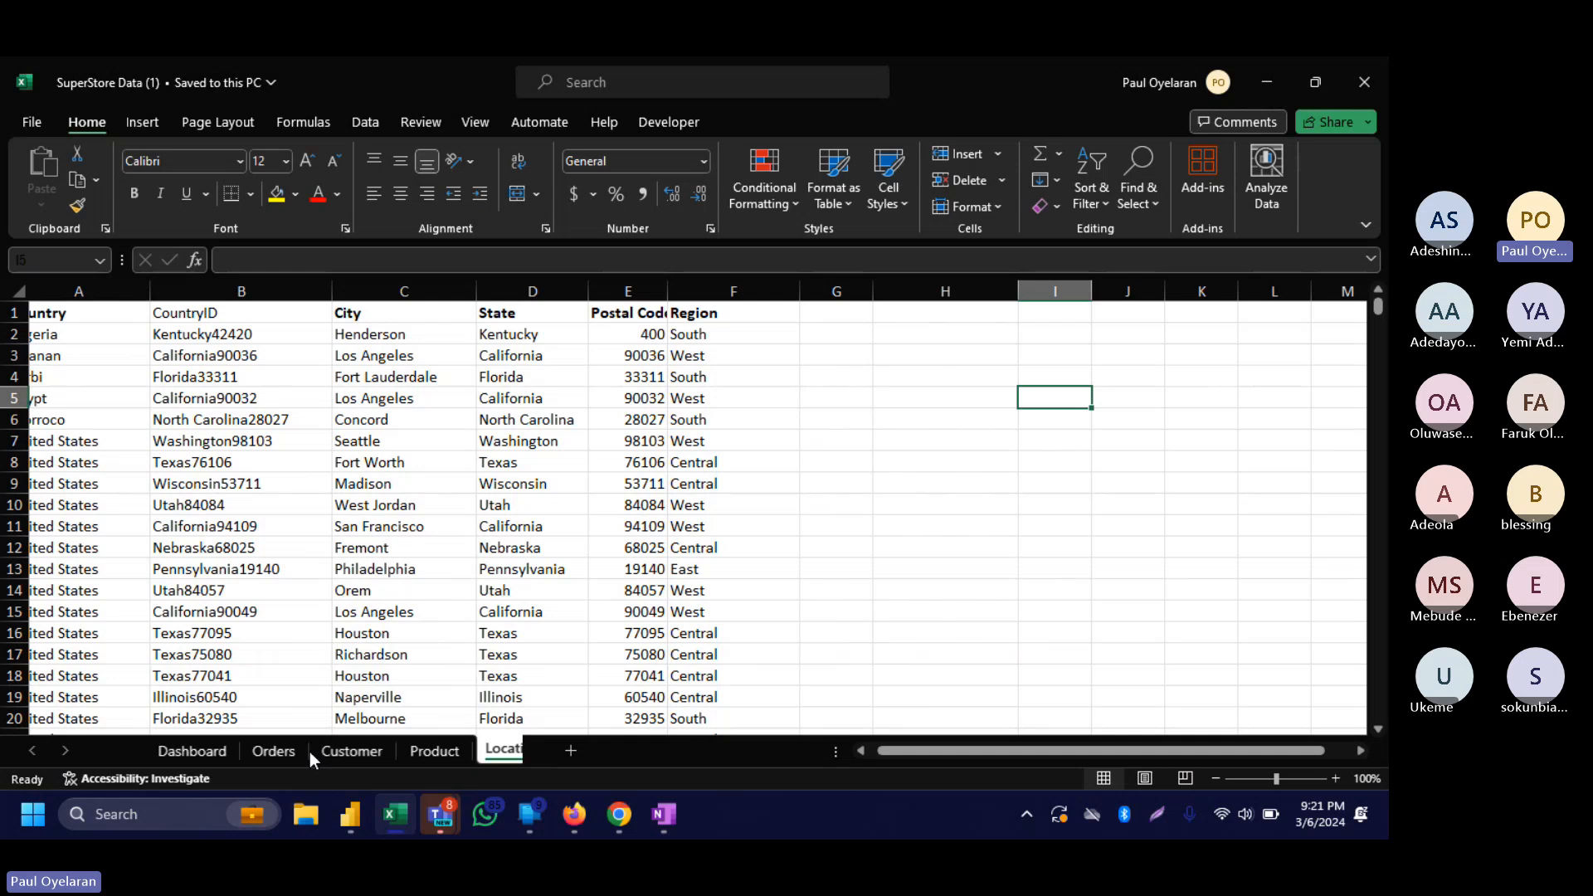
left_click(252, 755)
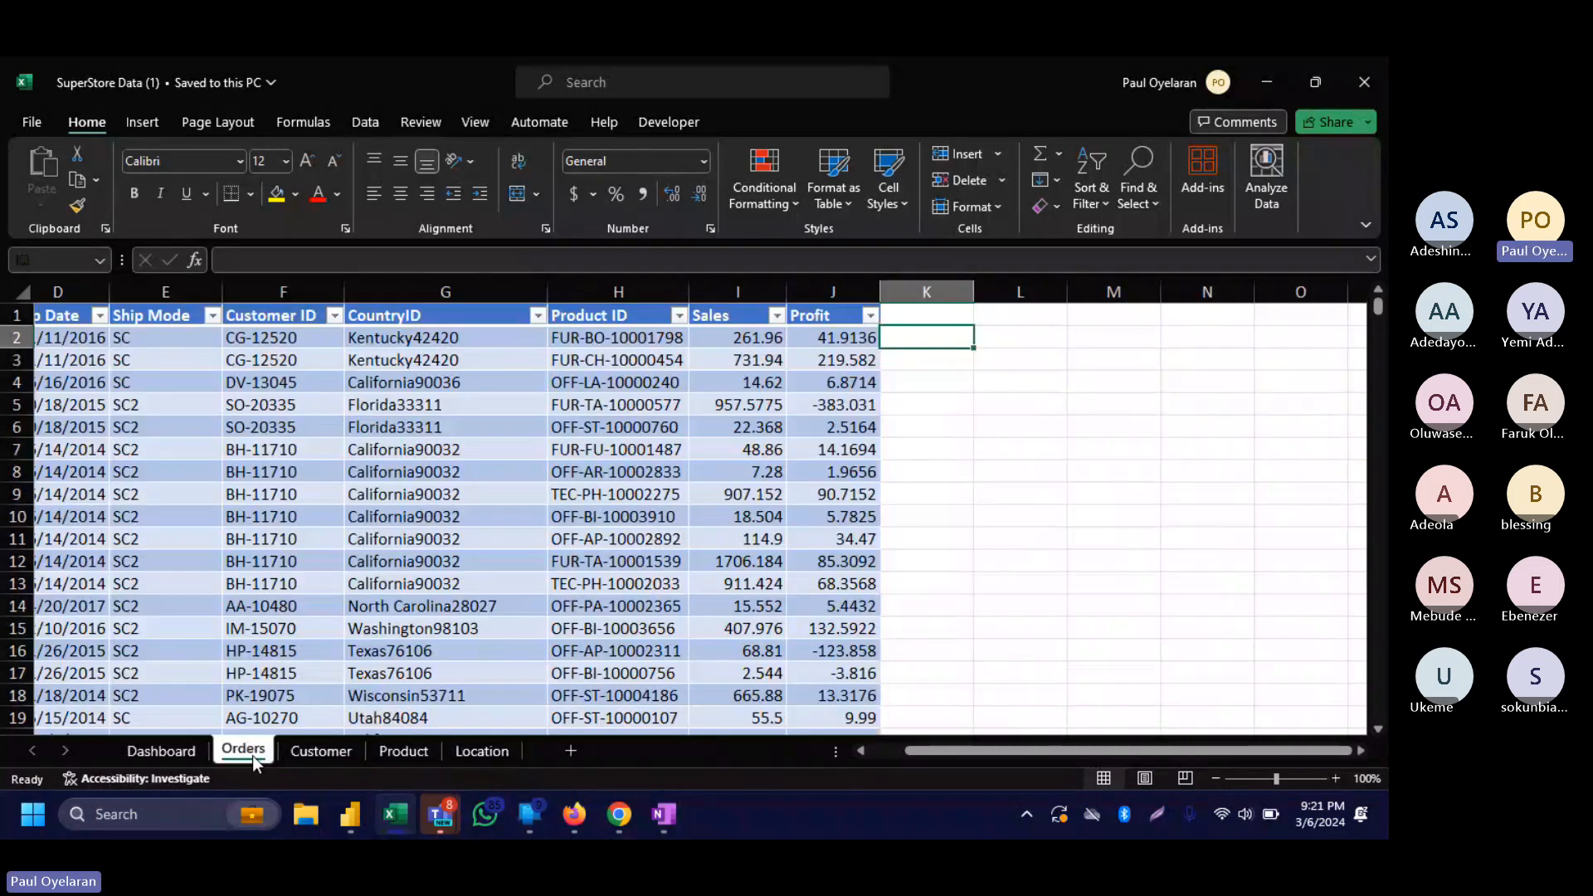
scroll(425, 470, "right", 2)
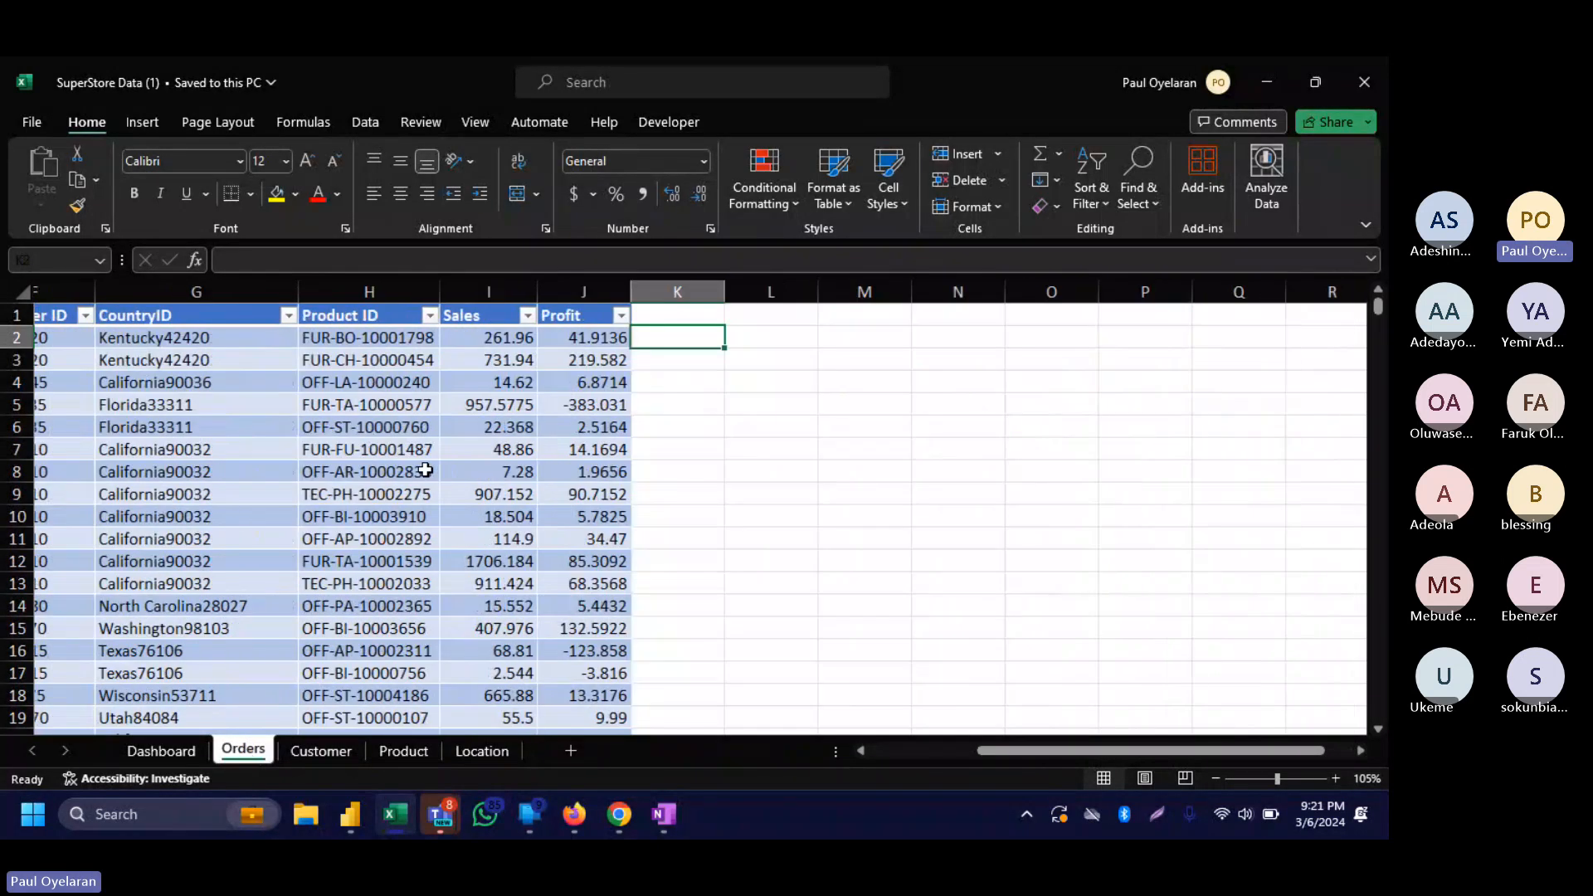
key("alt+Tab")
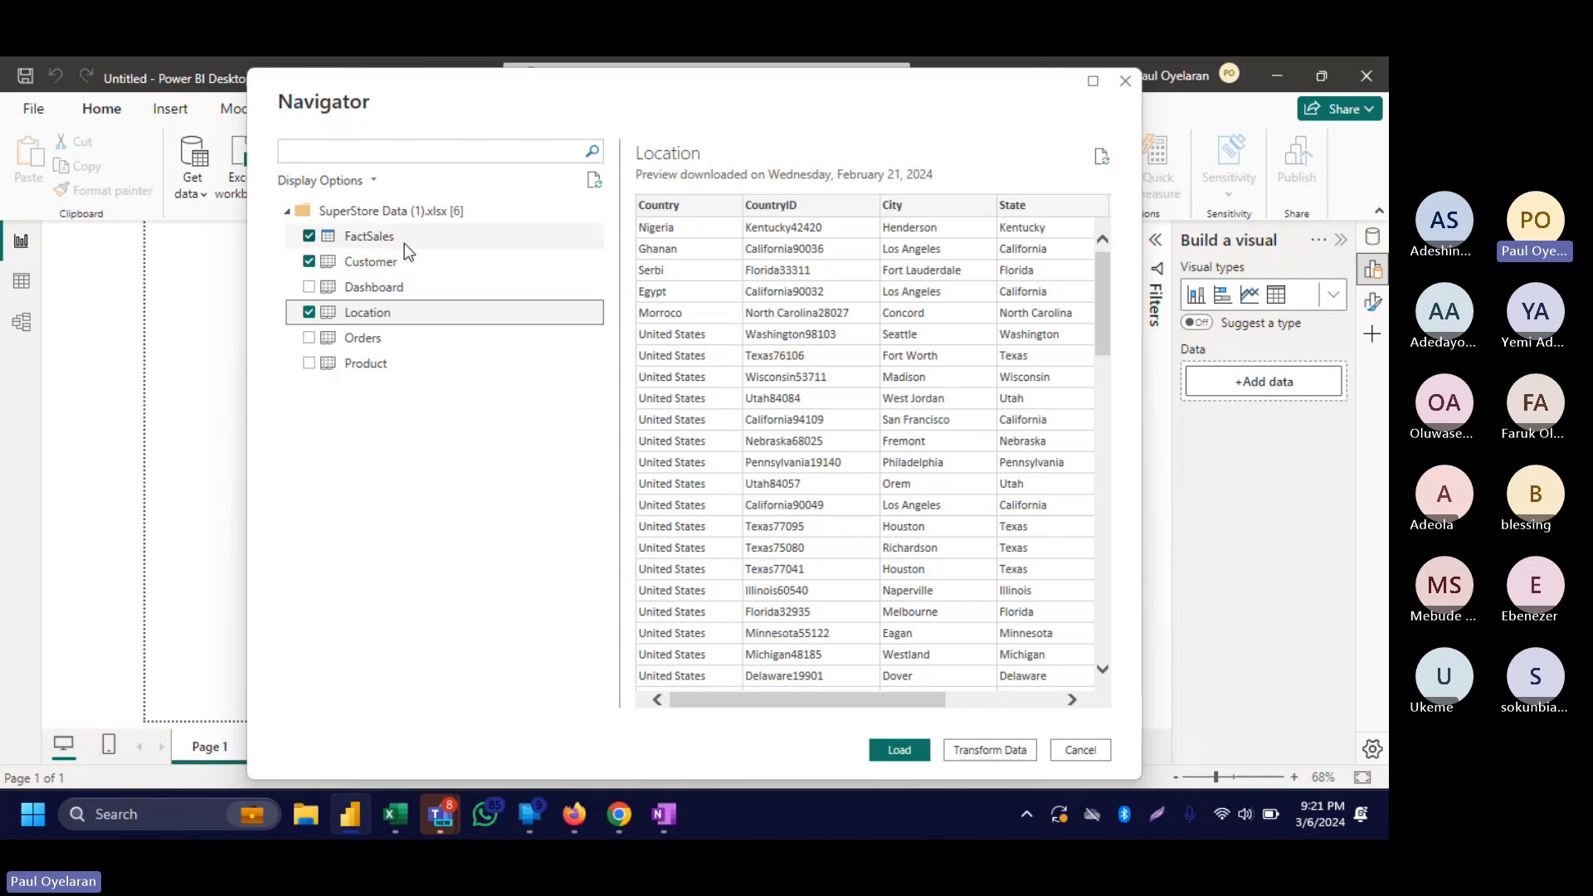
Preview the FactSales columns, add Product to the chosen tables and open them all for transformation in Power Query Editor.
left_click(405, 242)
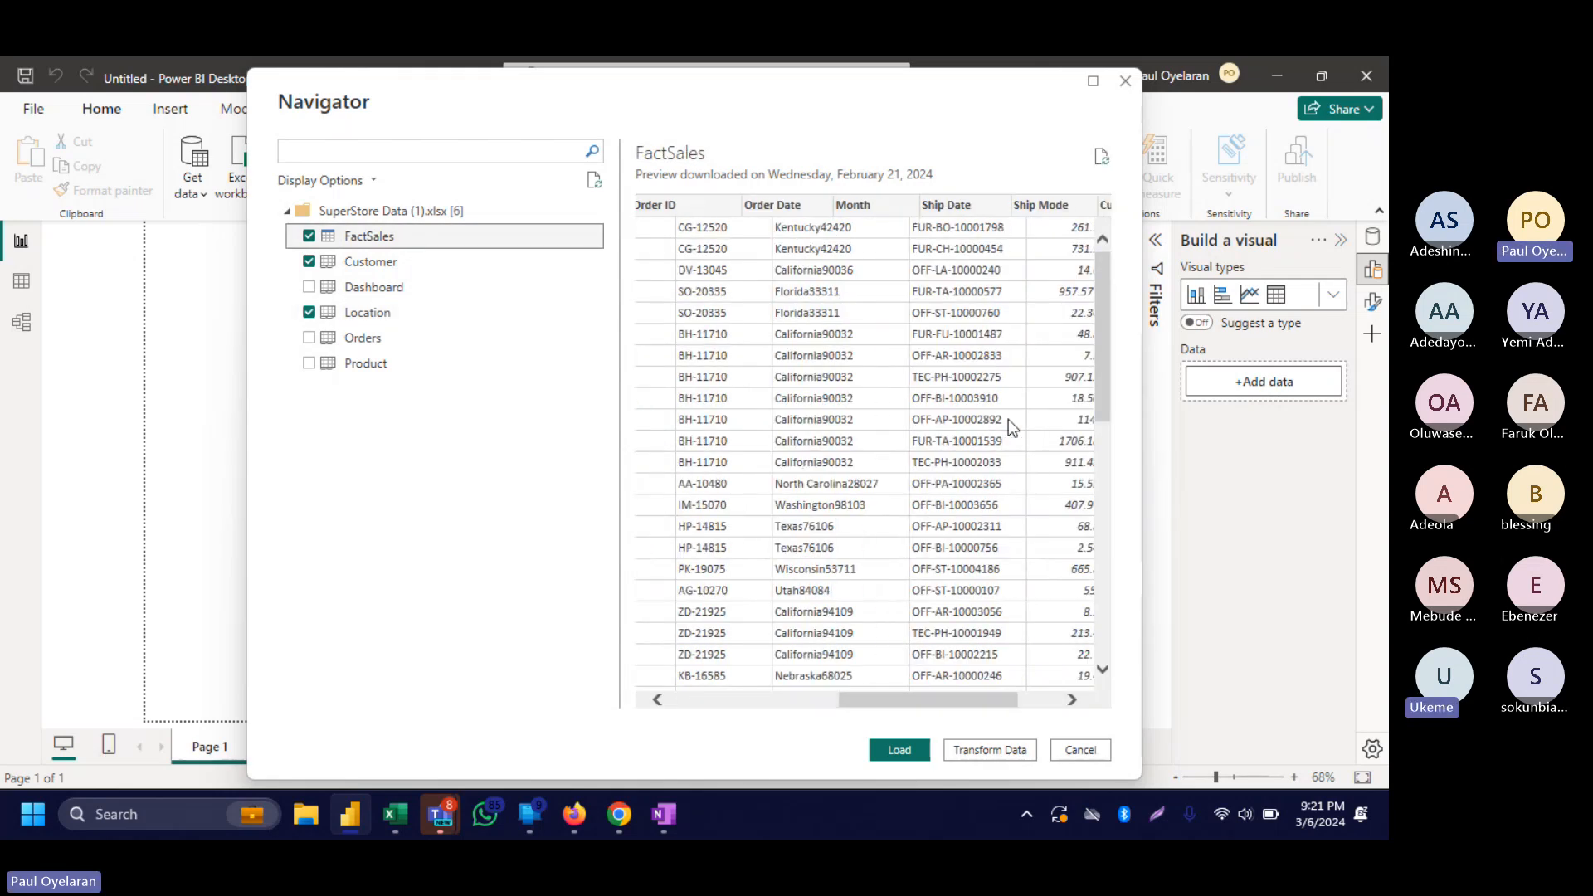
scroll(1008, 420, "right", 2)
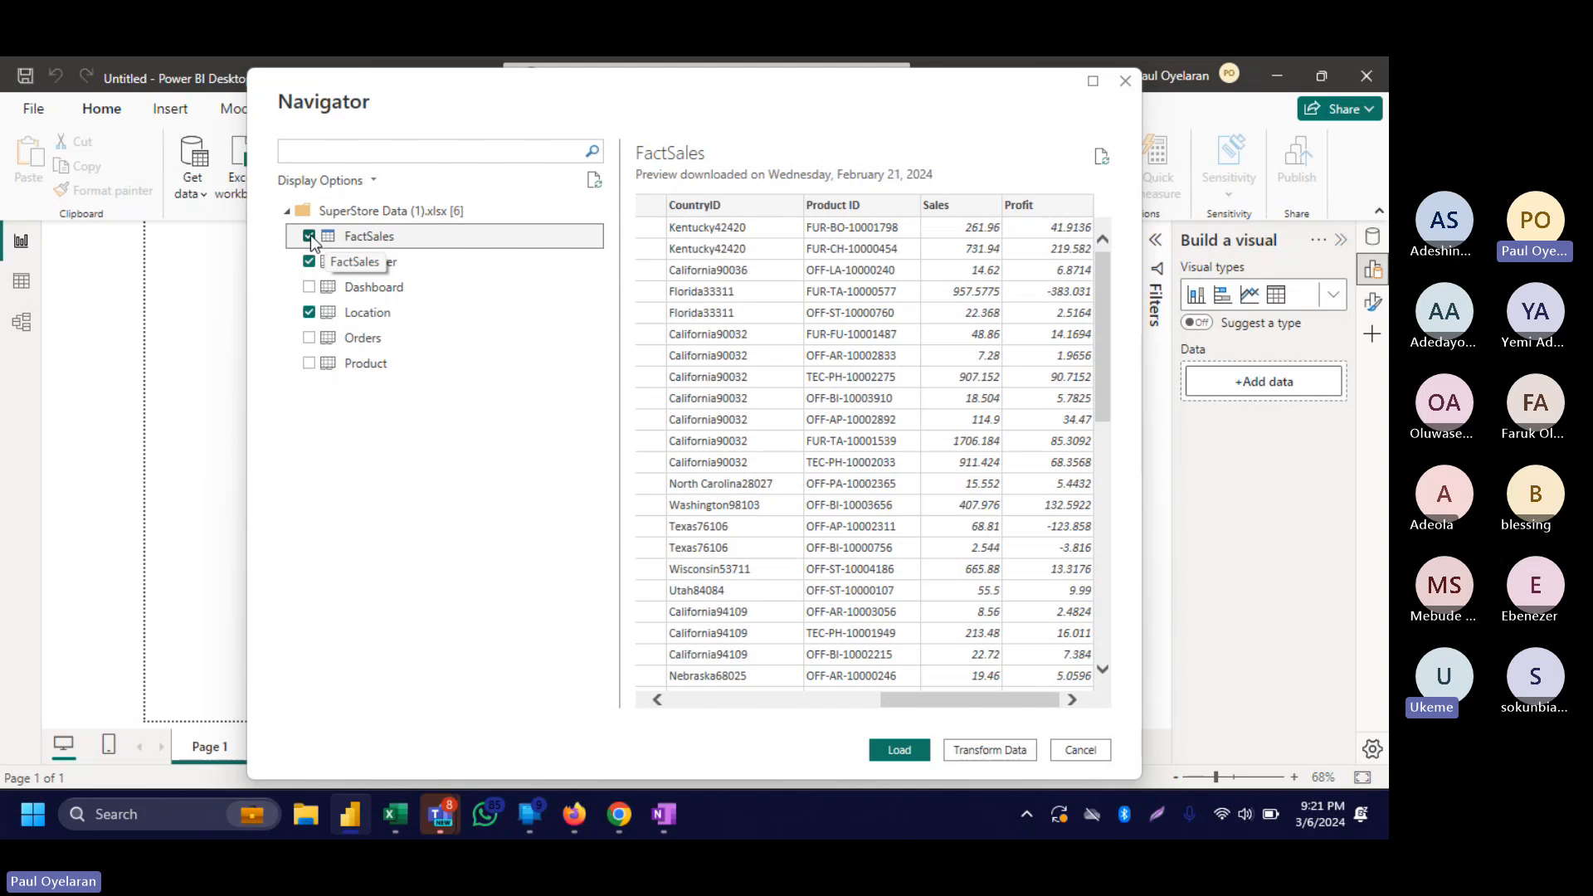
left_click(310, 363)
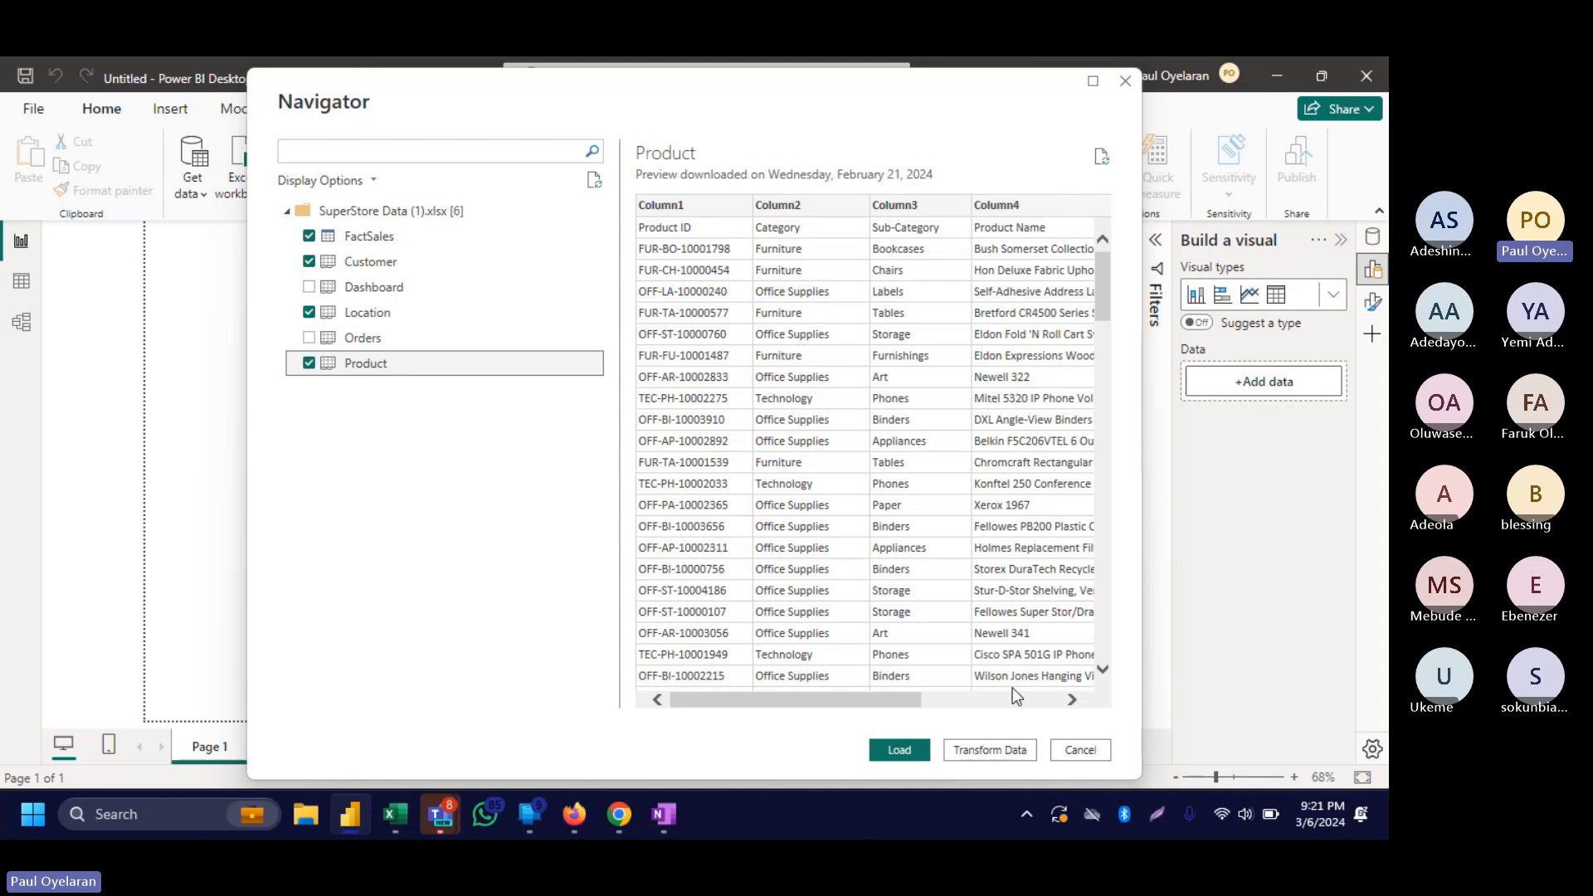
left_click(998, 747)
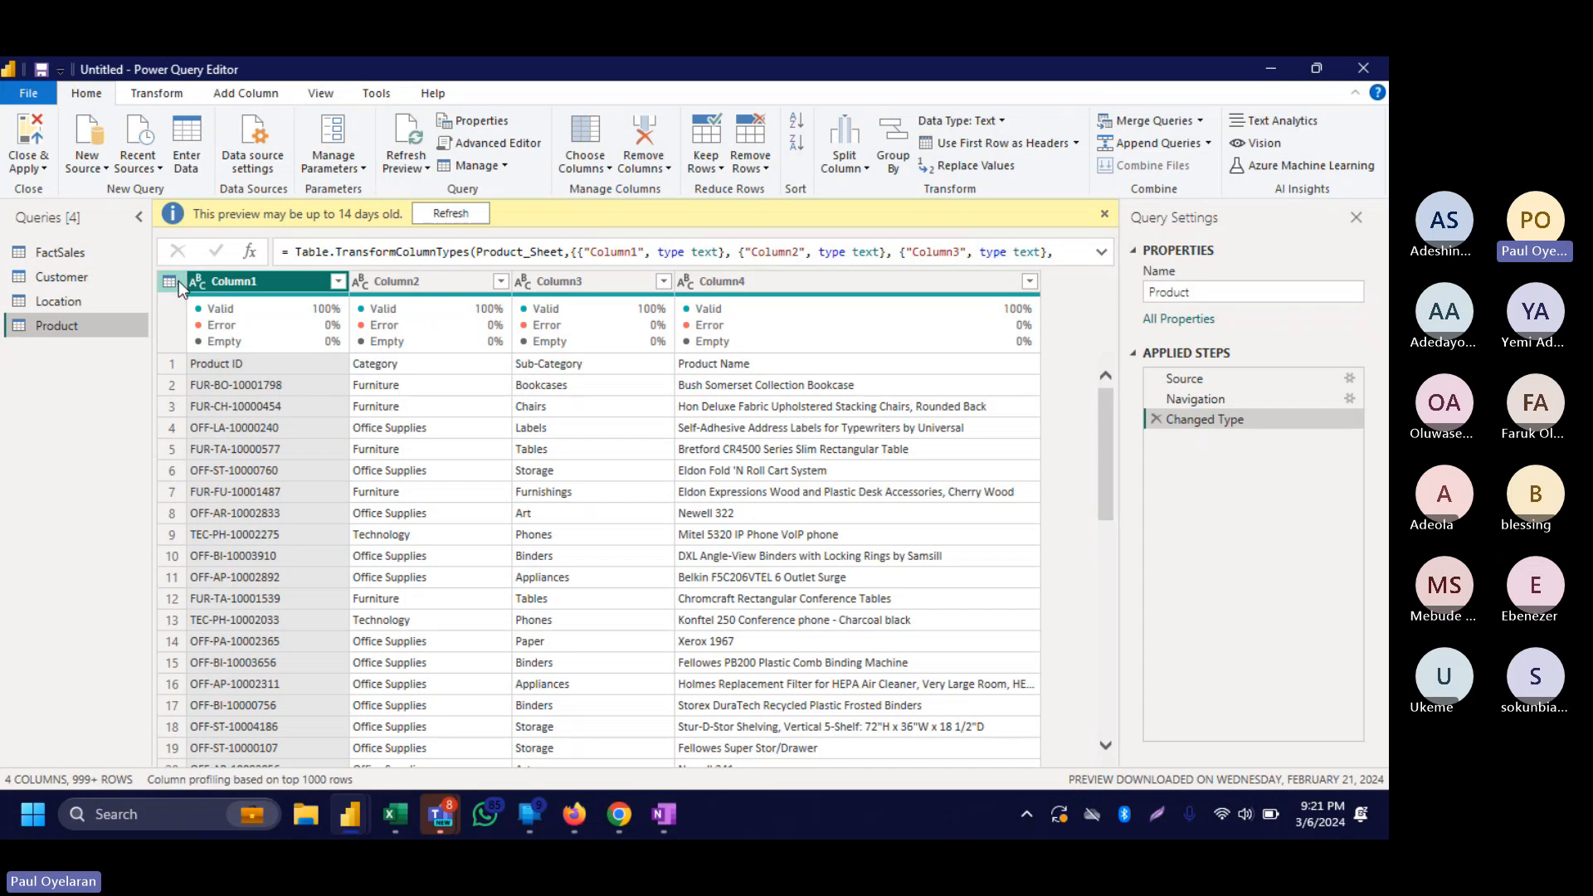
Promote the first row to headers in the Product and Customer queries, checking the Location query's headers as well.
left_click(178, 280)
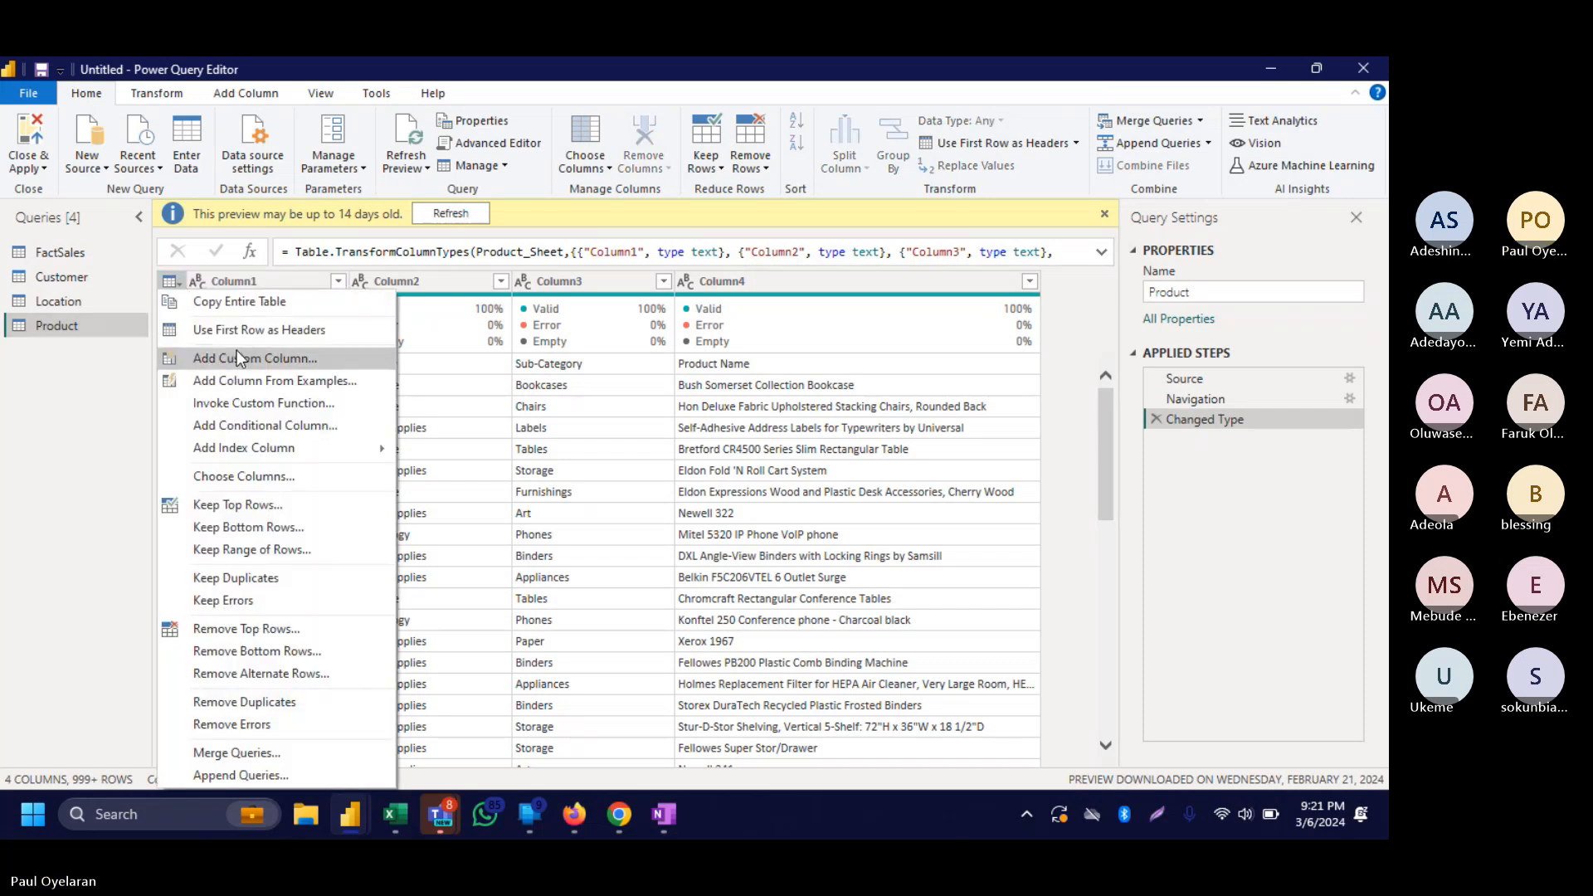
left_click(216, 330)
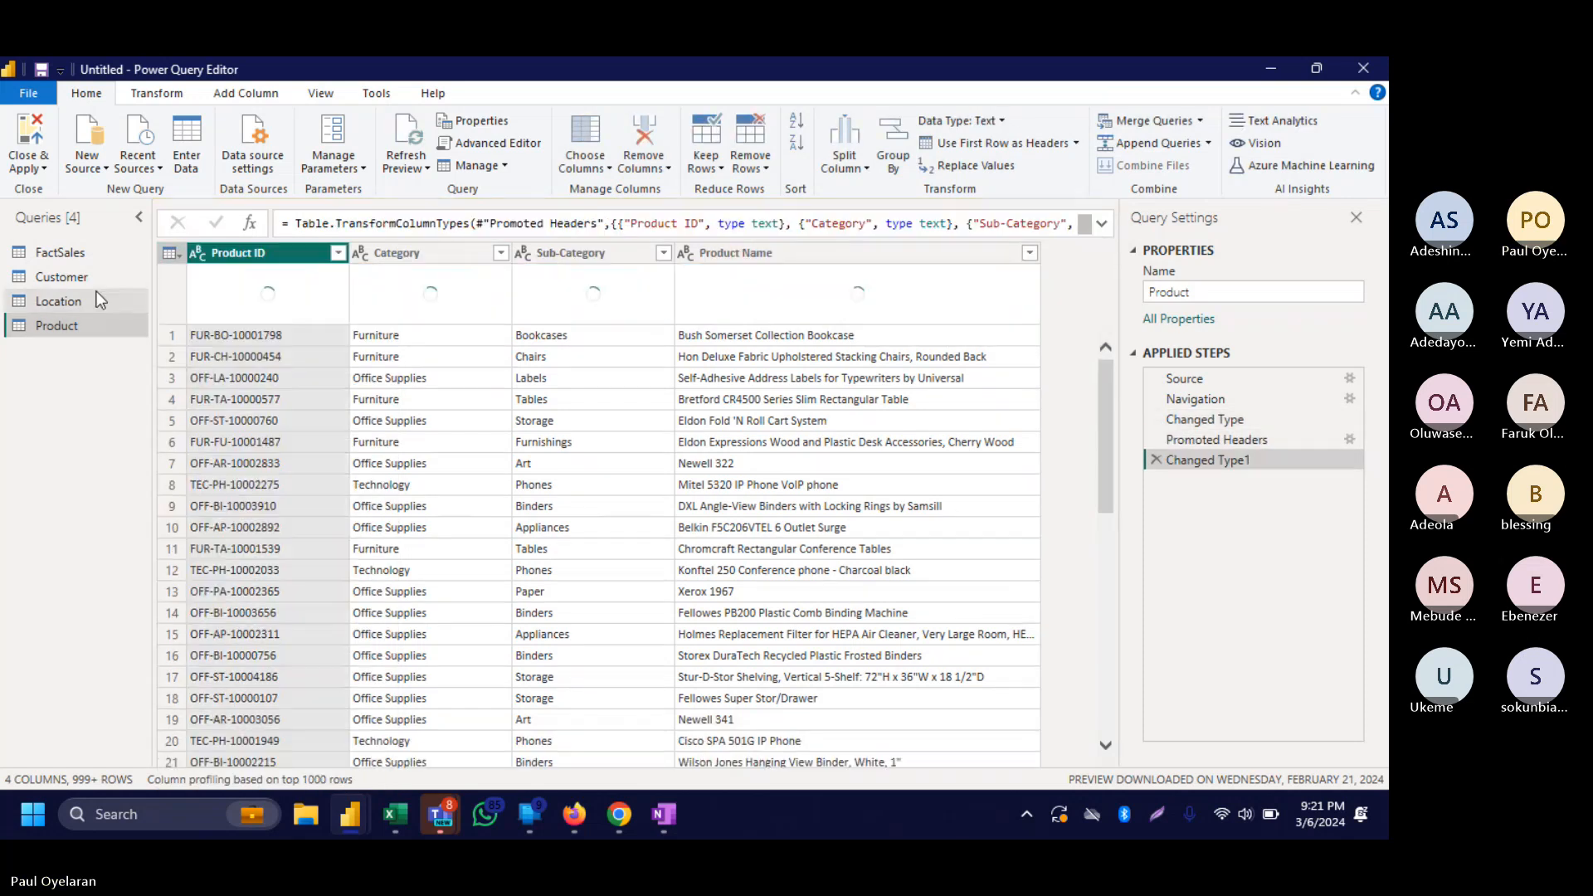
left_click(89, 299)
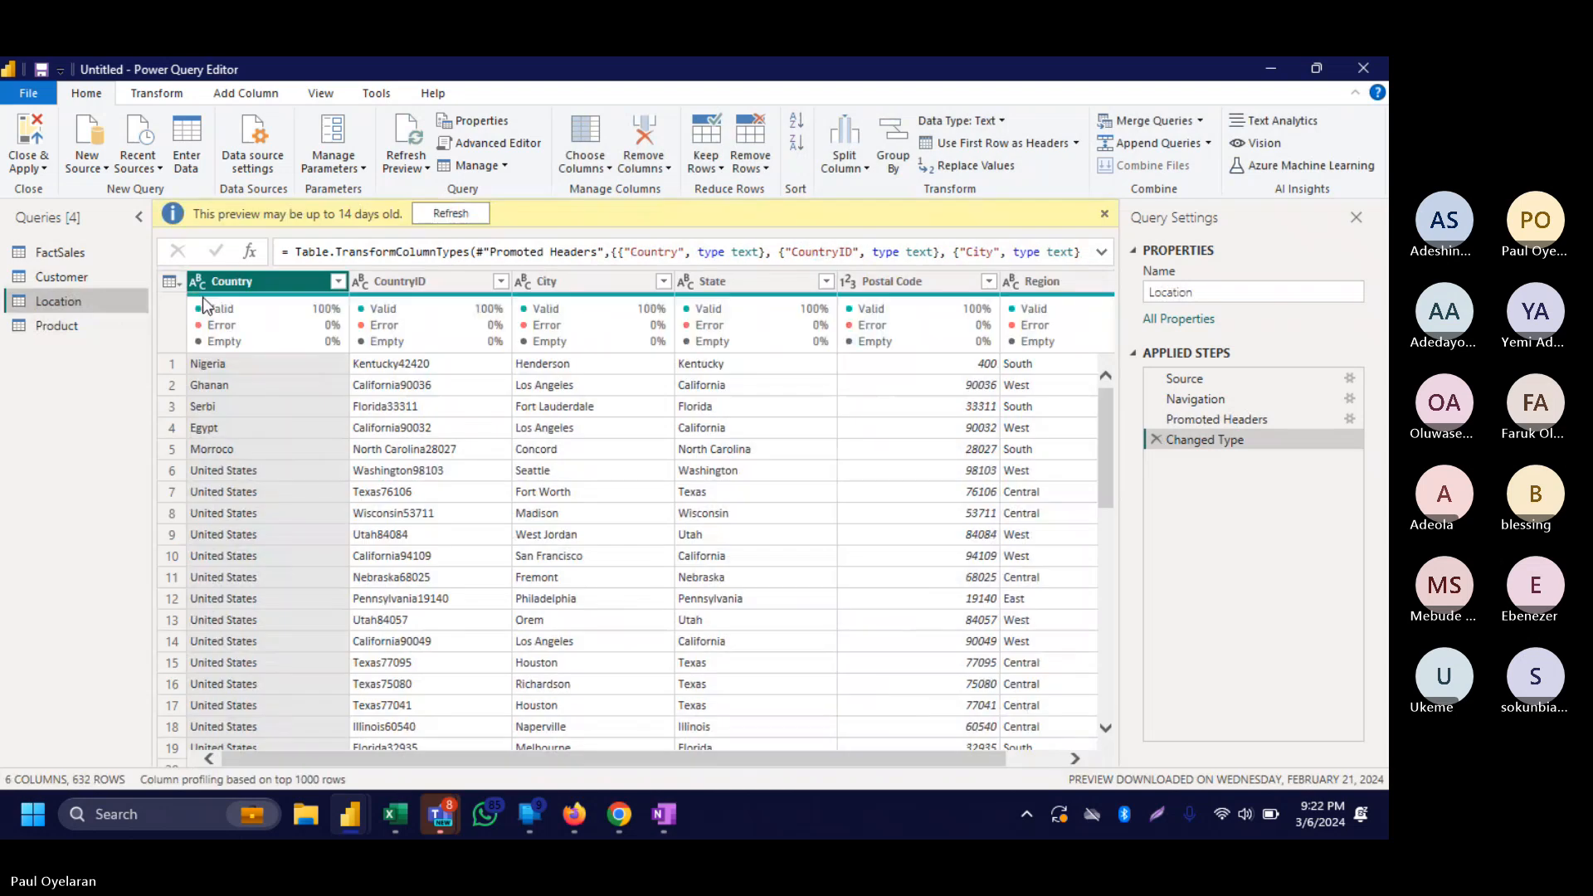
left_click(177, 281)
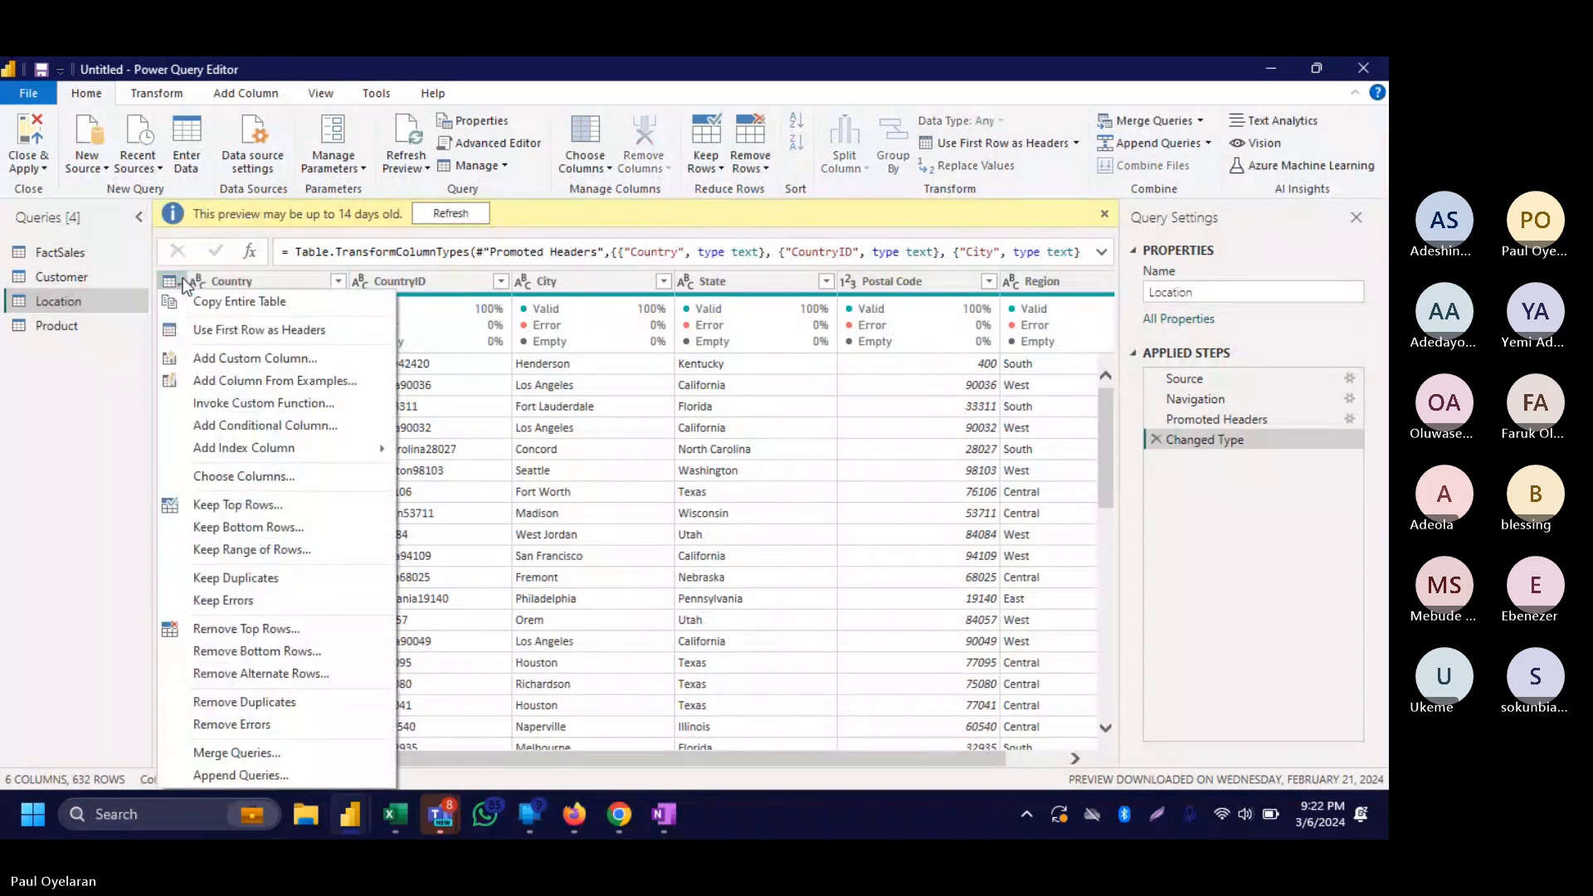
left_click(66, 267)
left_click(63, 275)
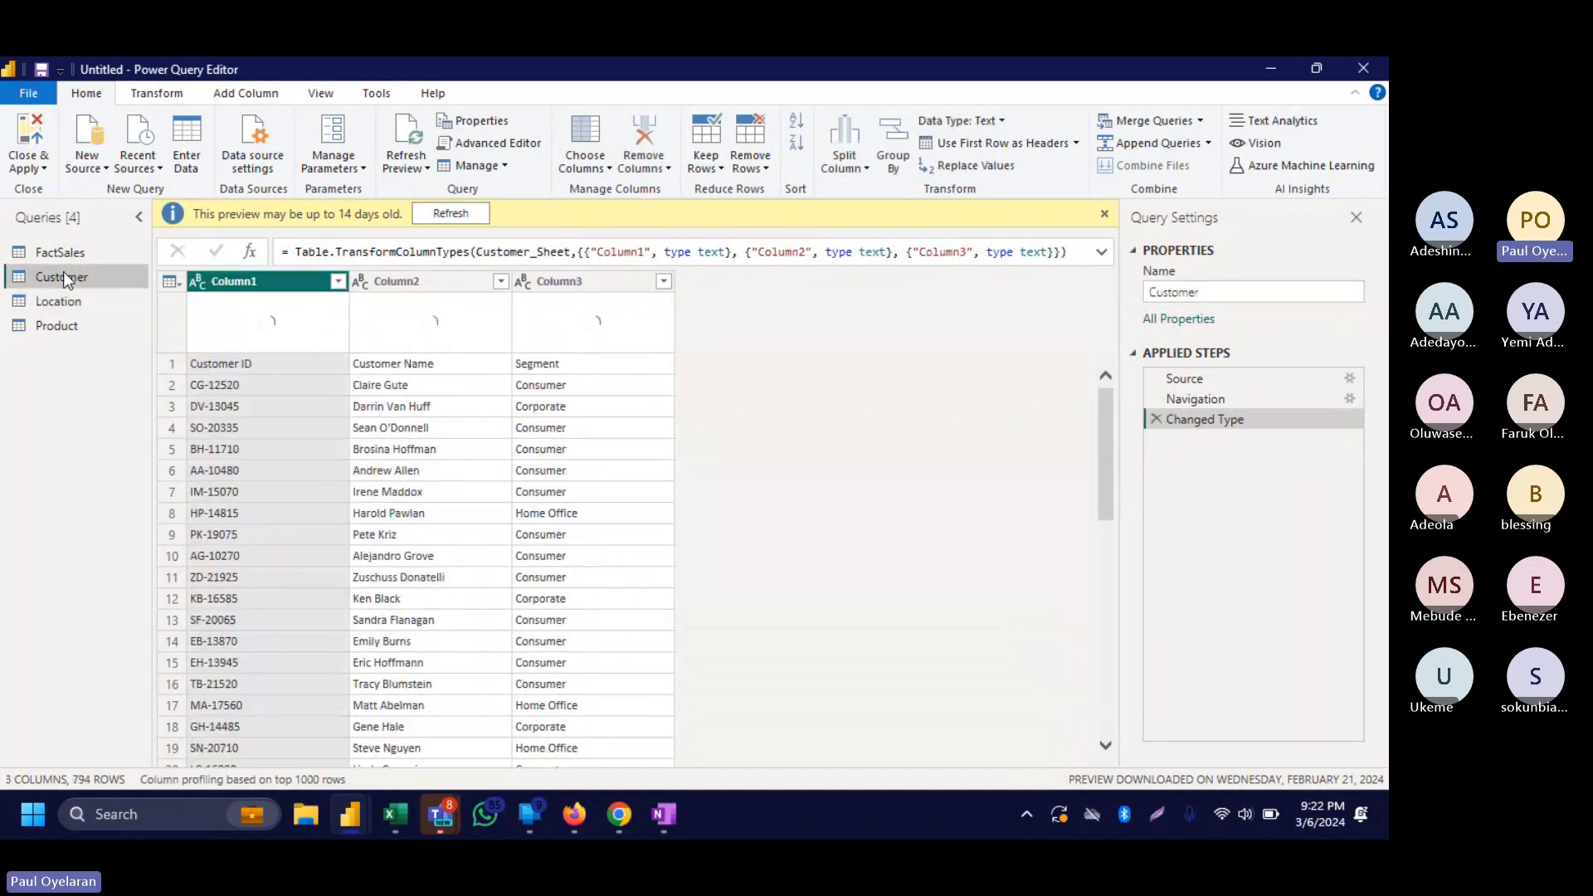
left_click(170, 285)
left_click(247, 332)
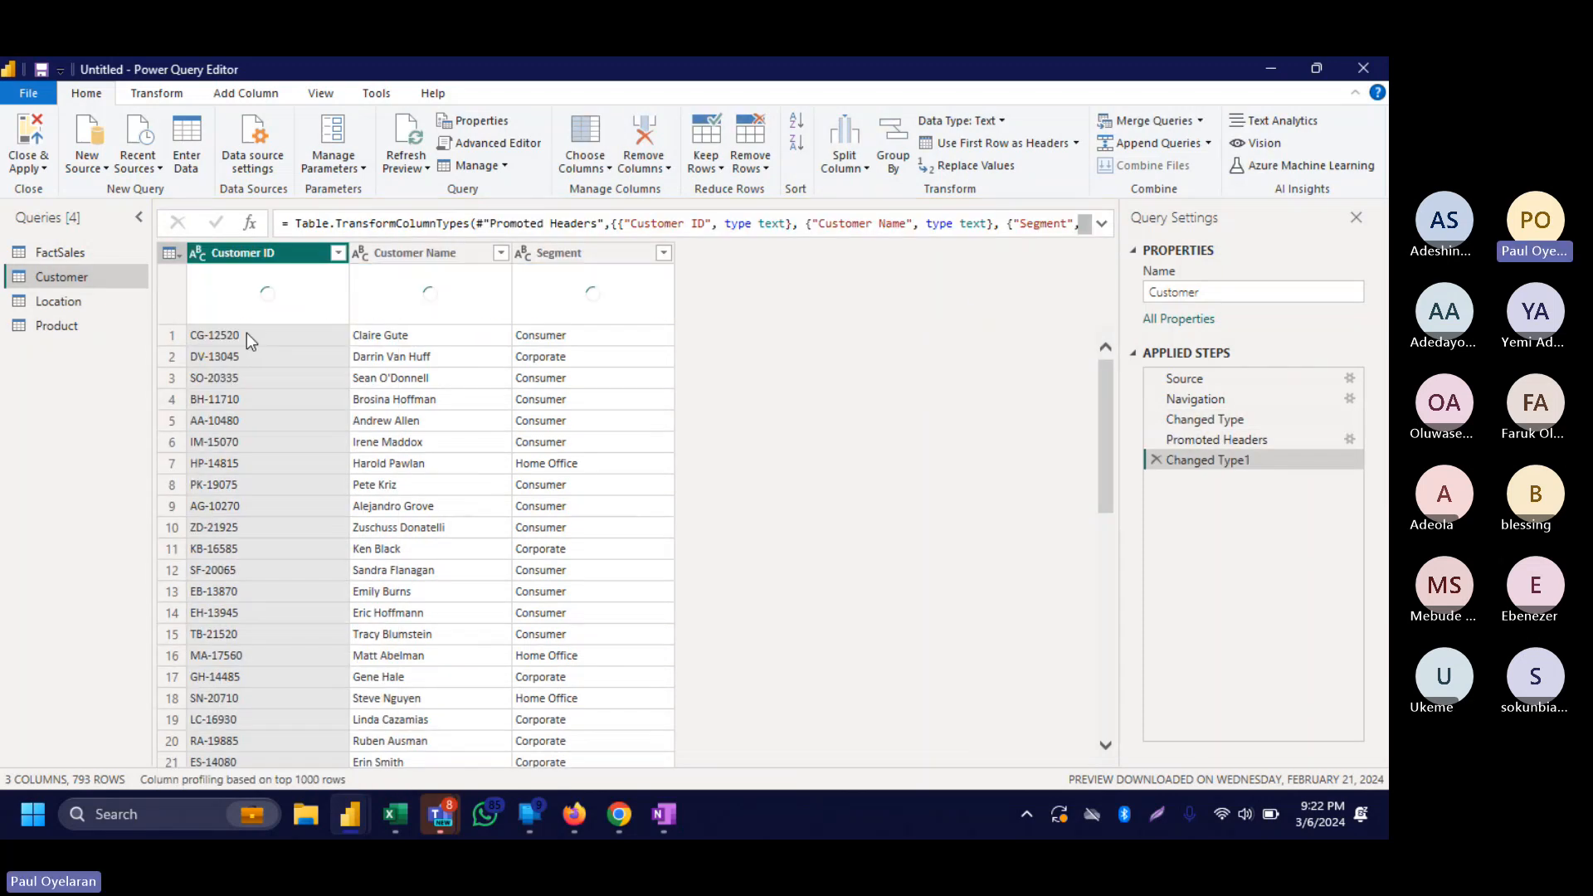
Review the columns of the Location, Product and FactSales queries and apply the queries to load the tables into the report.
left_click(67, 292)
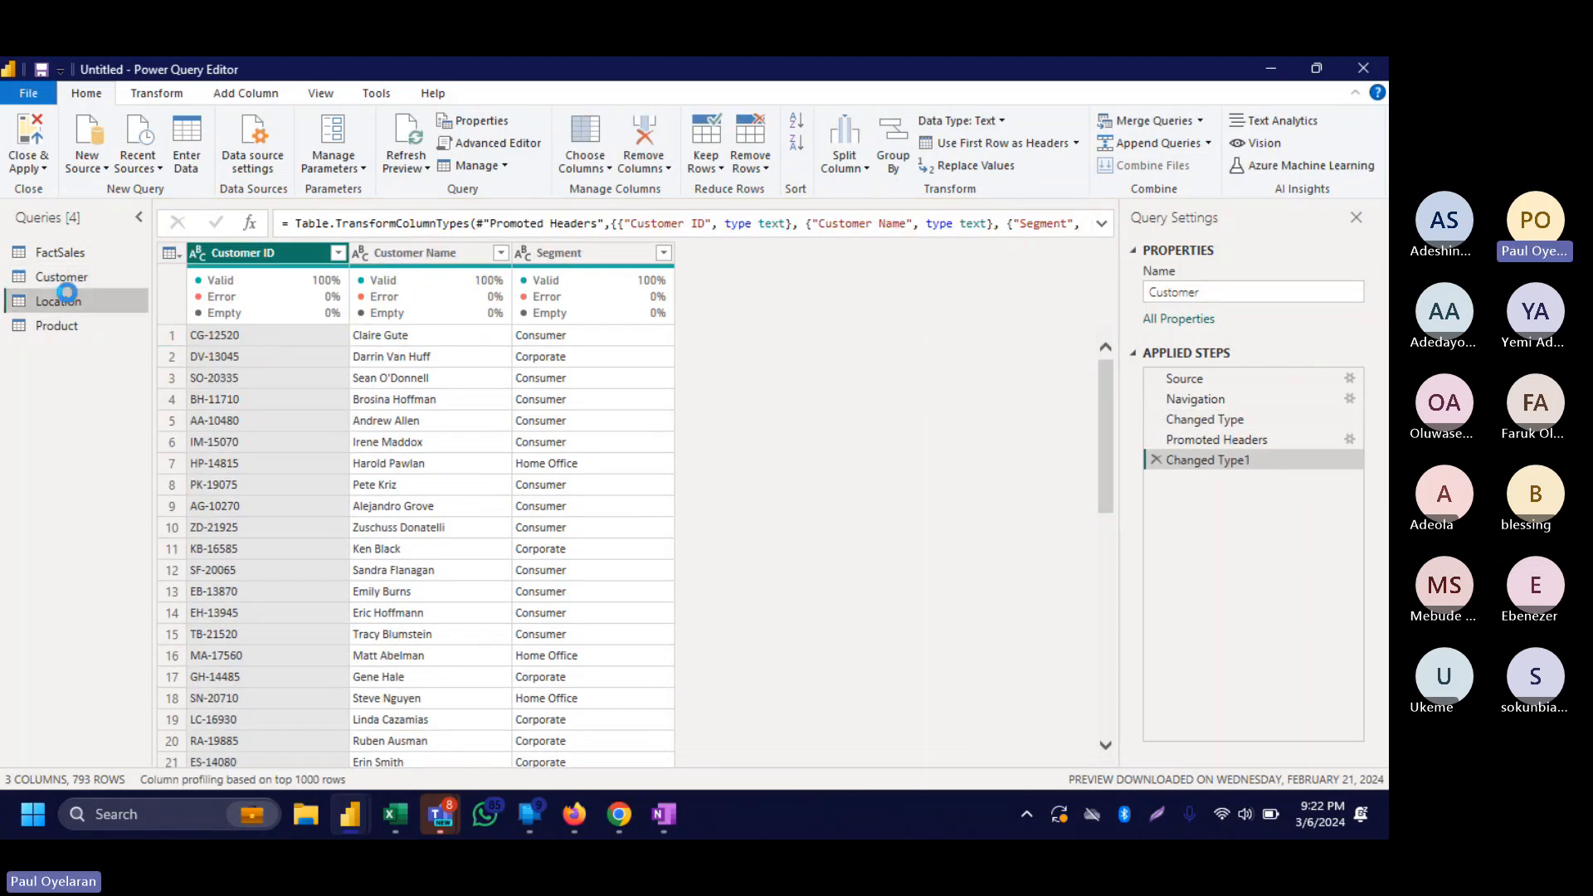
scroll(714, 554, "right", 2)
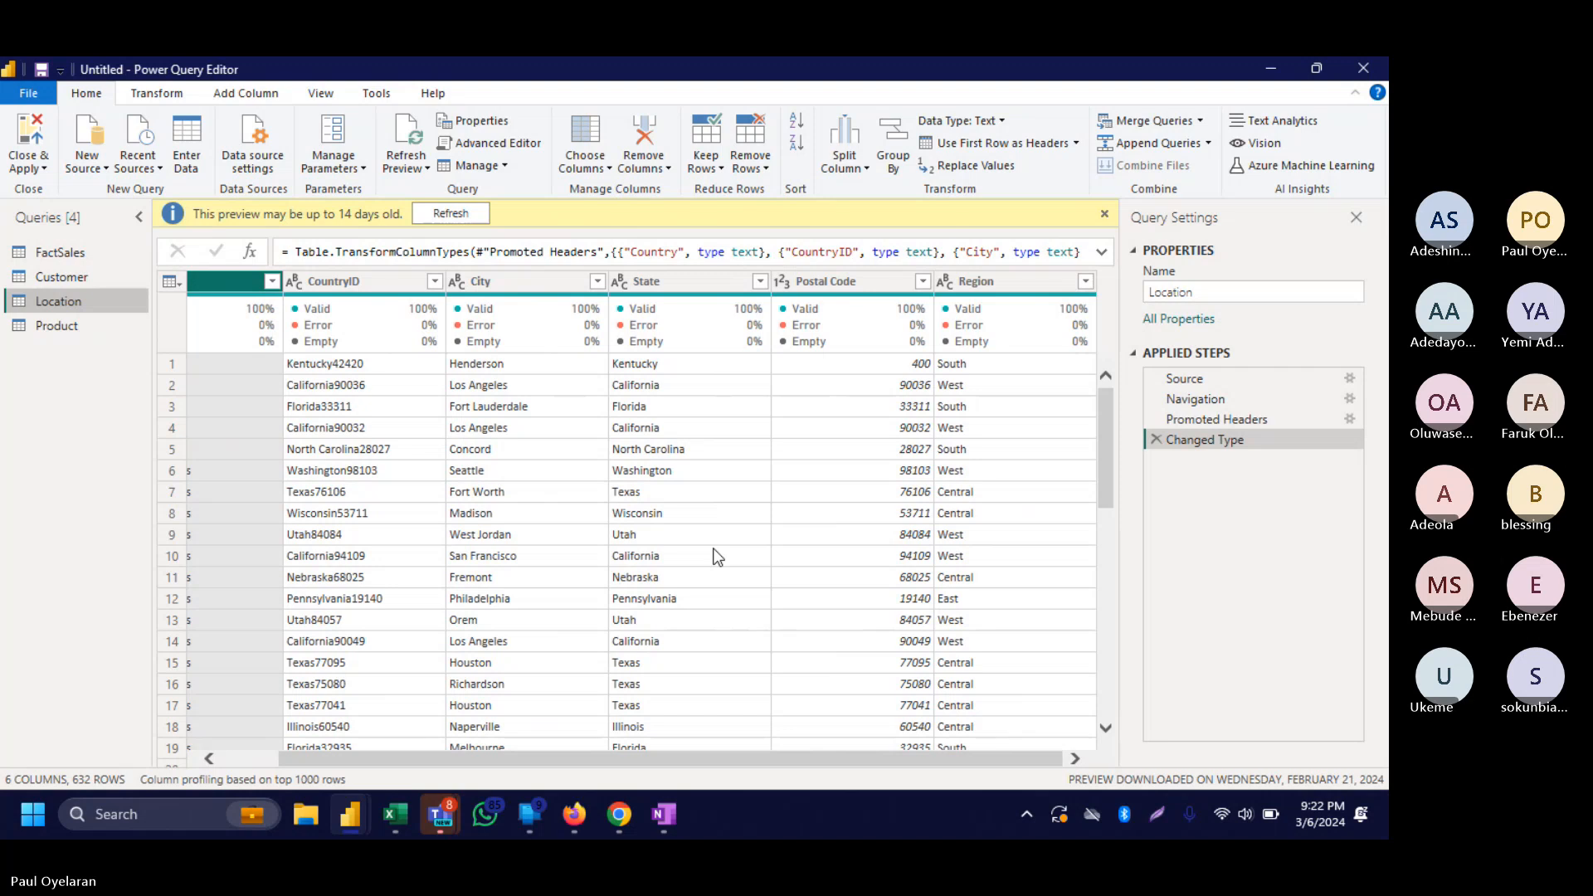
scroll(715, 556, "left", 1)
left_click(108, 326)
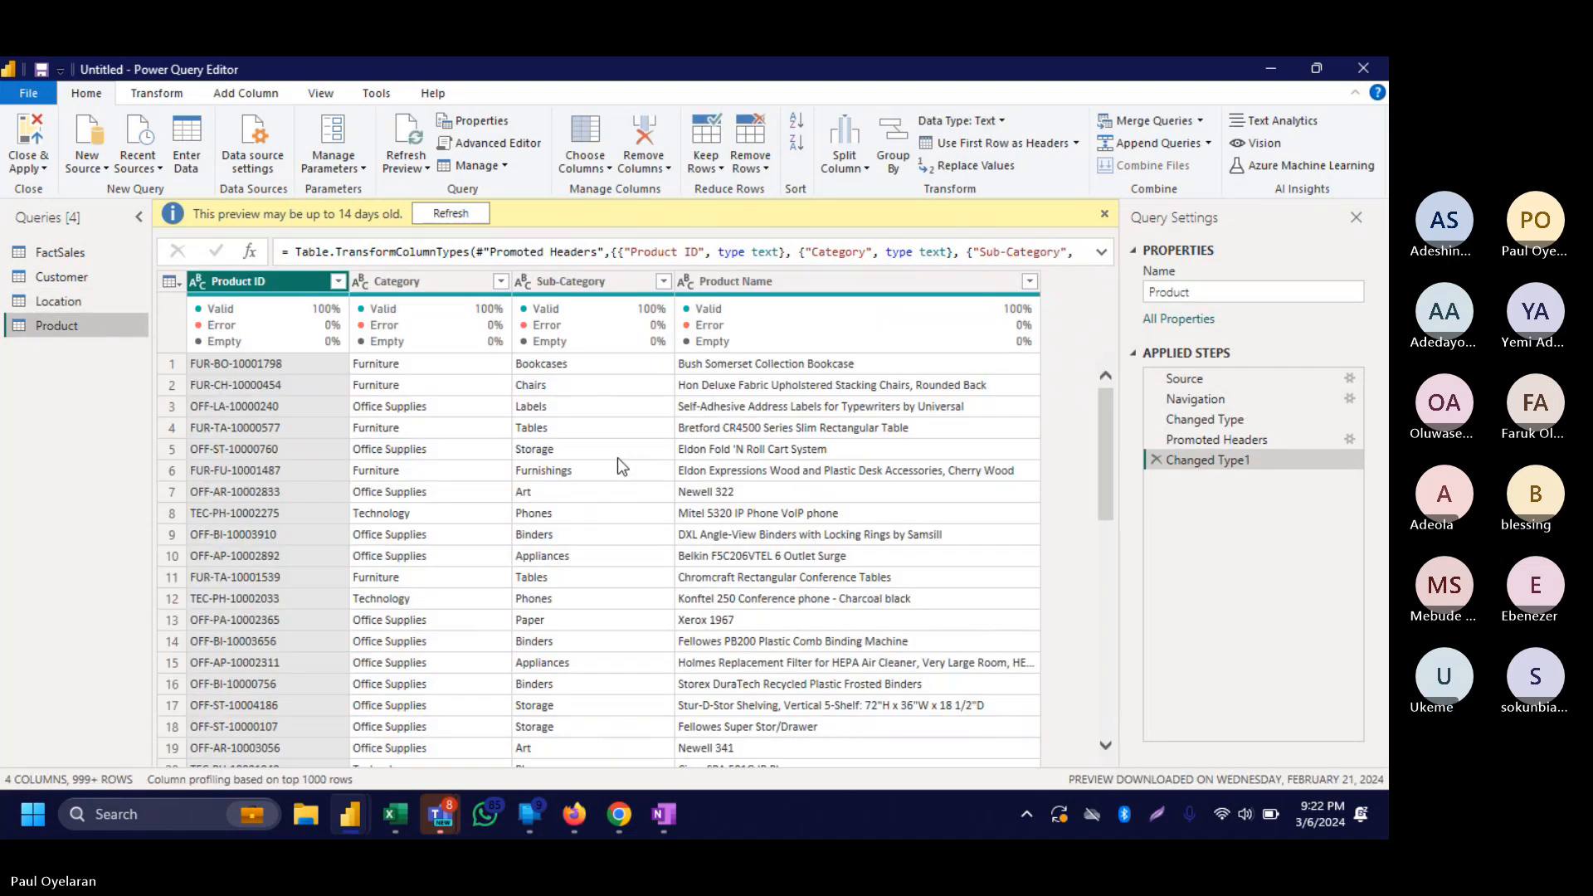
left_click(67, 255)
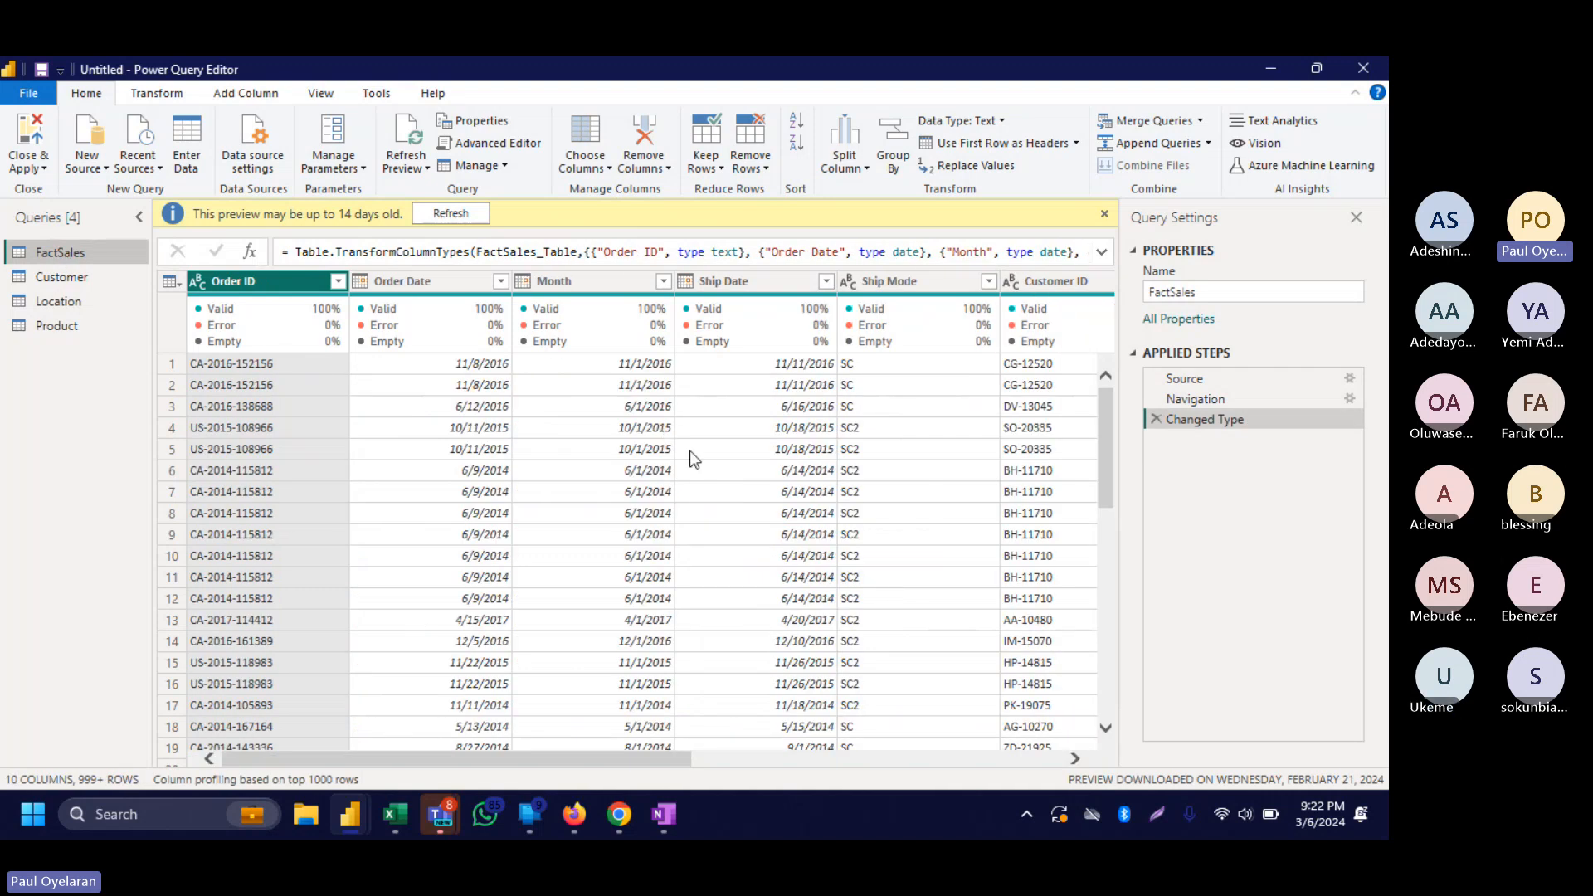
scroll(689, 450, "right", 5)
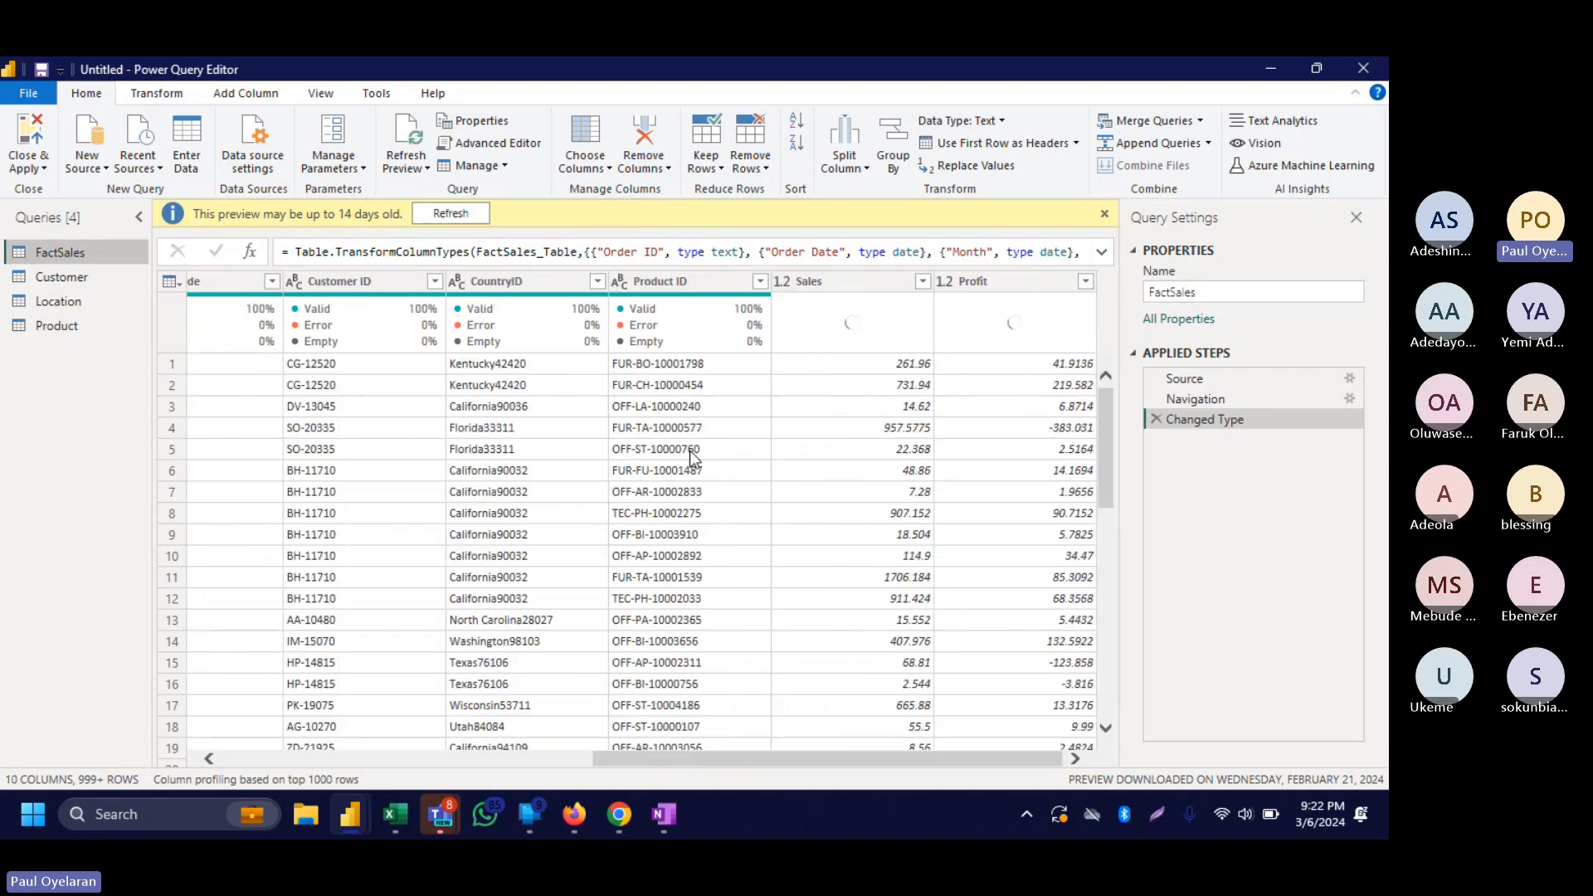
left_click(26, 134)
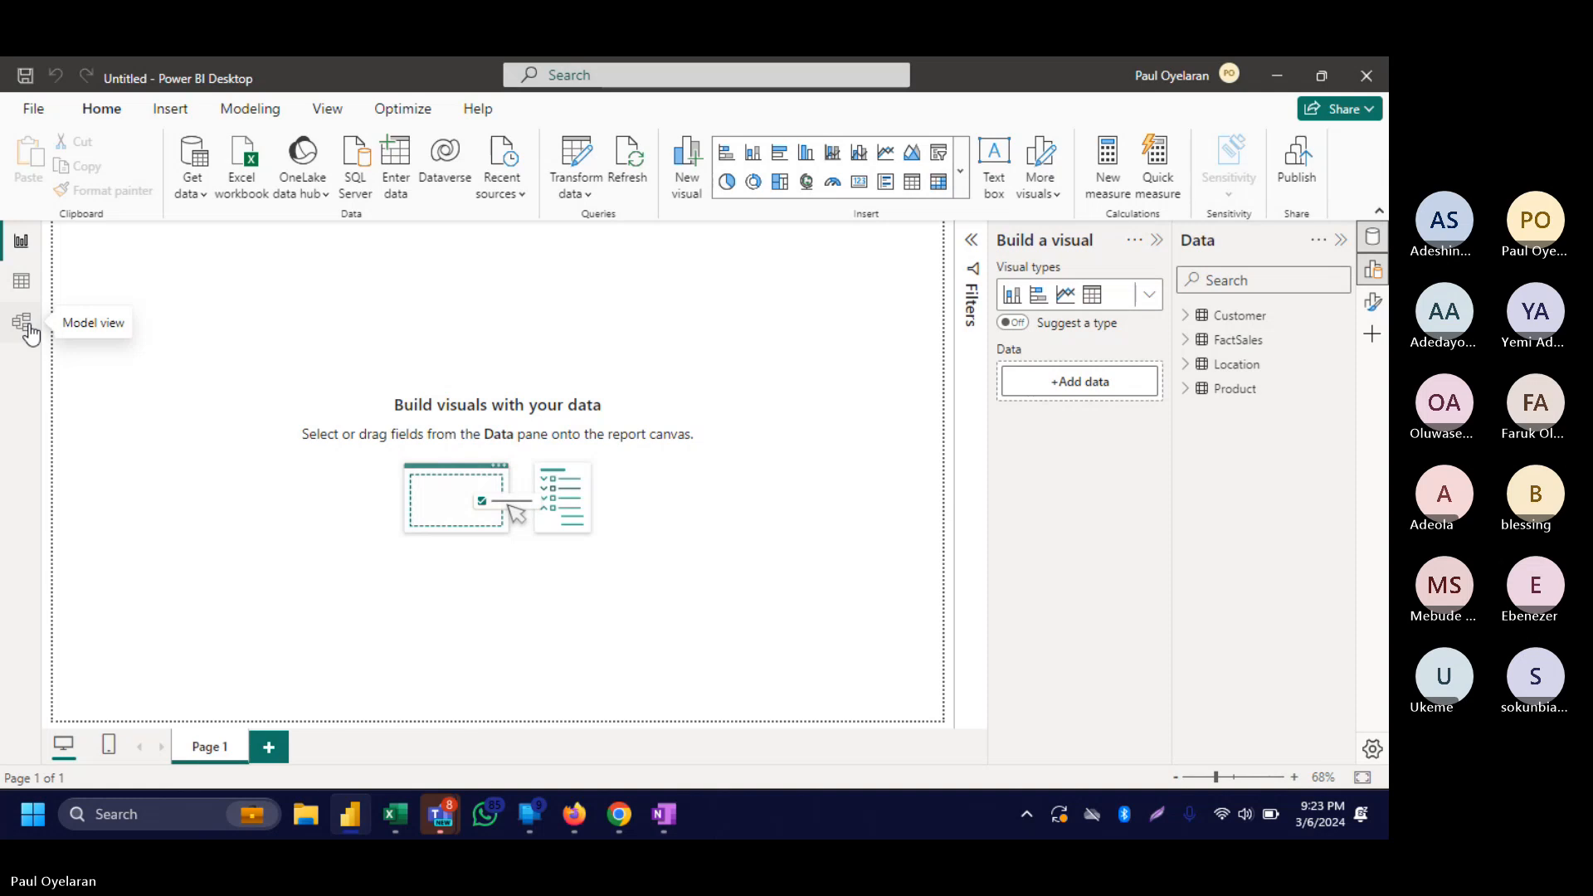
Reopen Power Query Editor and remove duplicate rows from the Customer query based on the Customer ID column.
left_click(565, 155)
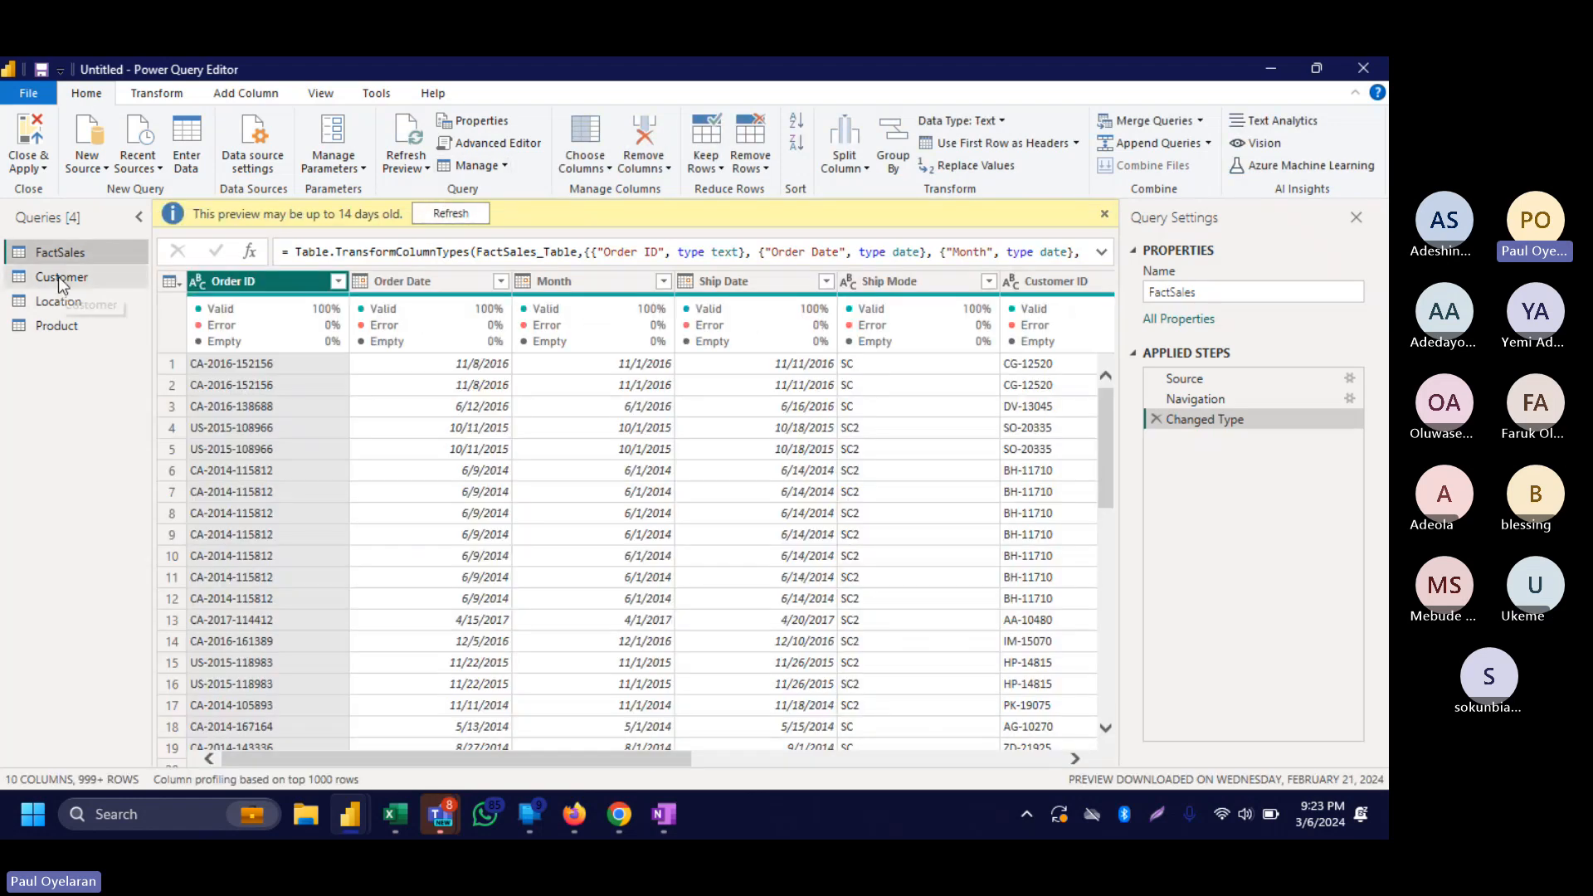
left_click(61, 279)
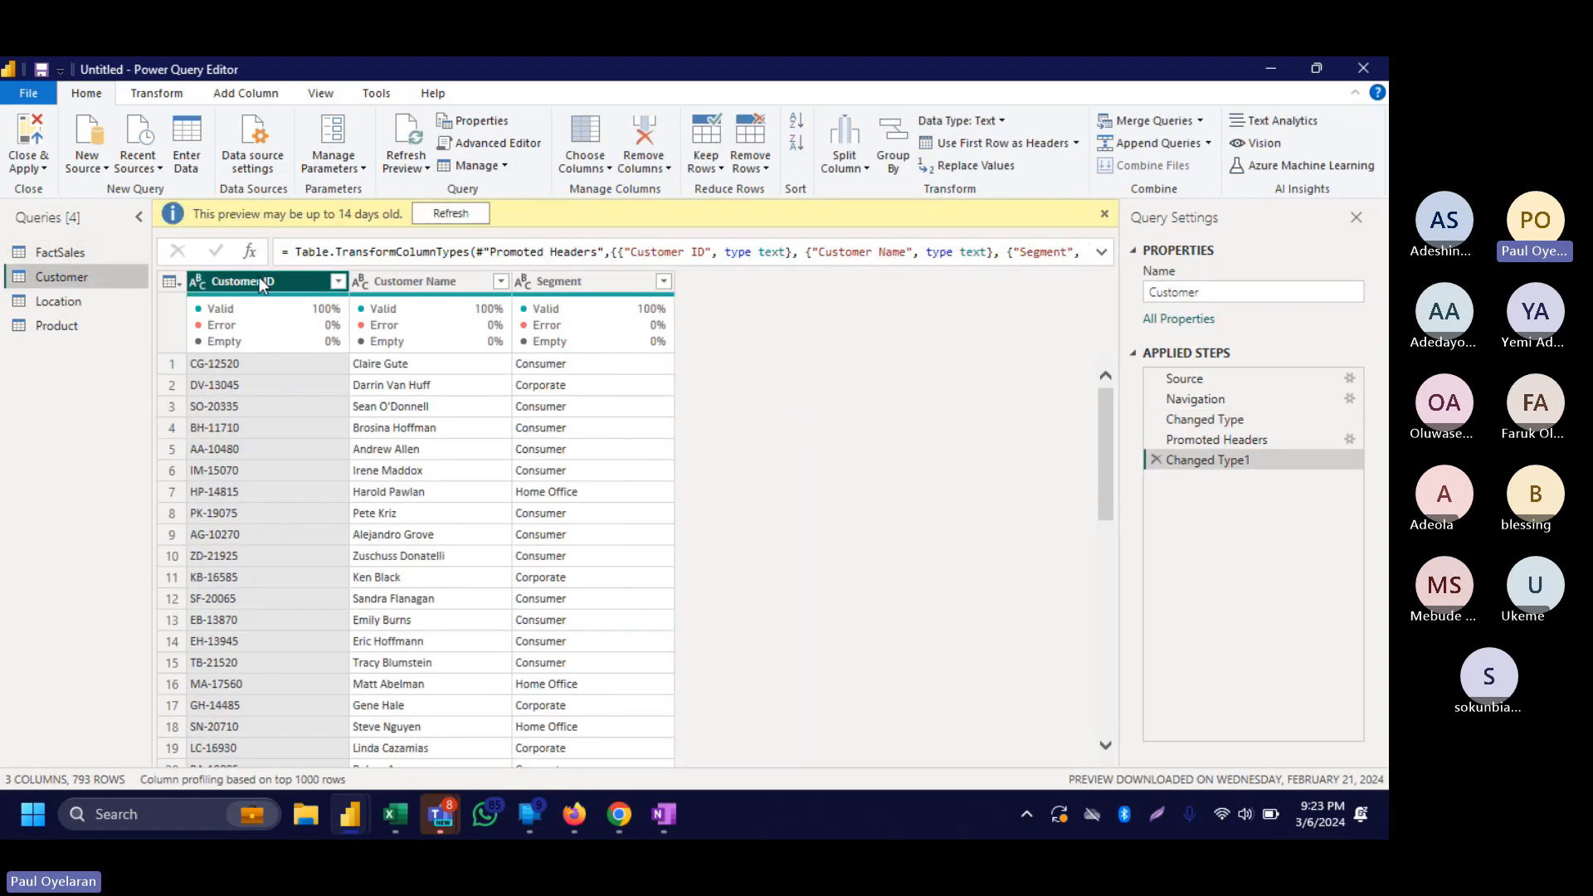
right_click(260, 283)
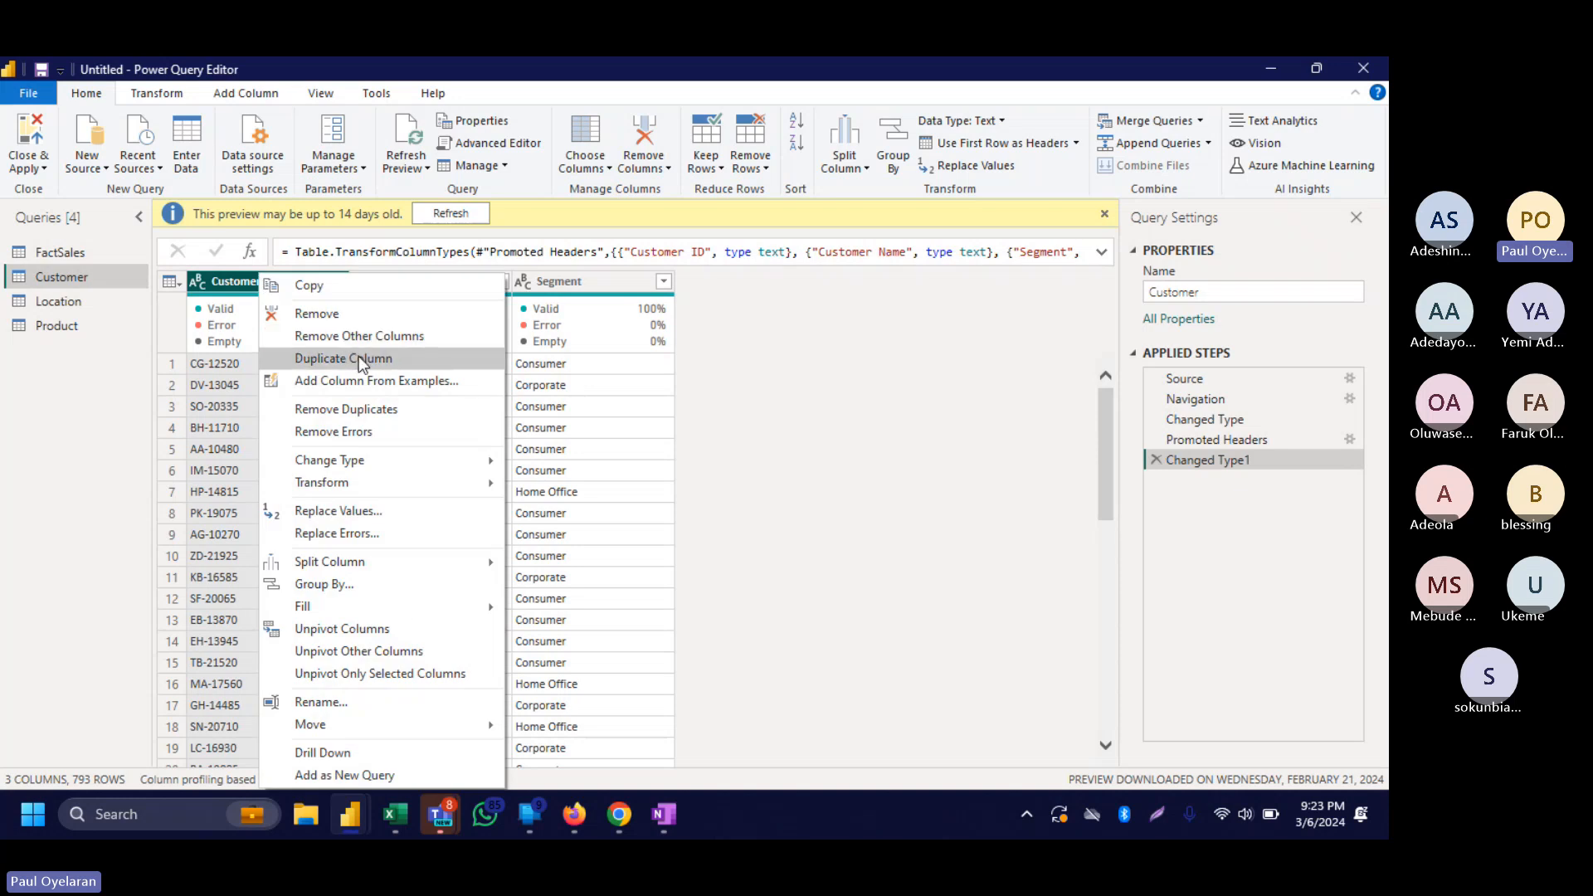
left_click(351, 410)
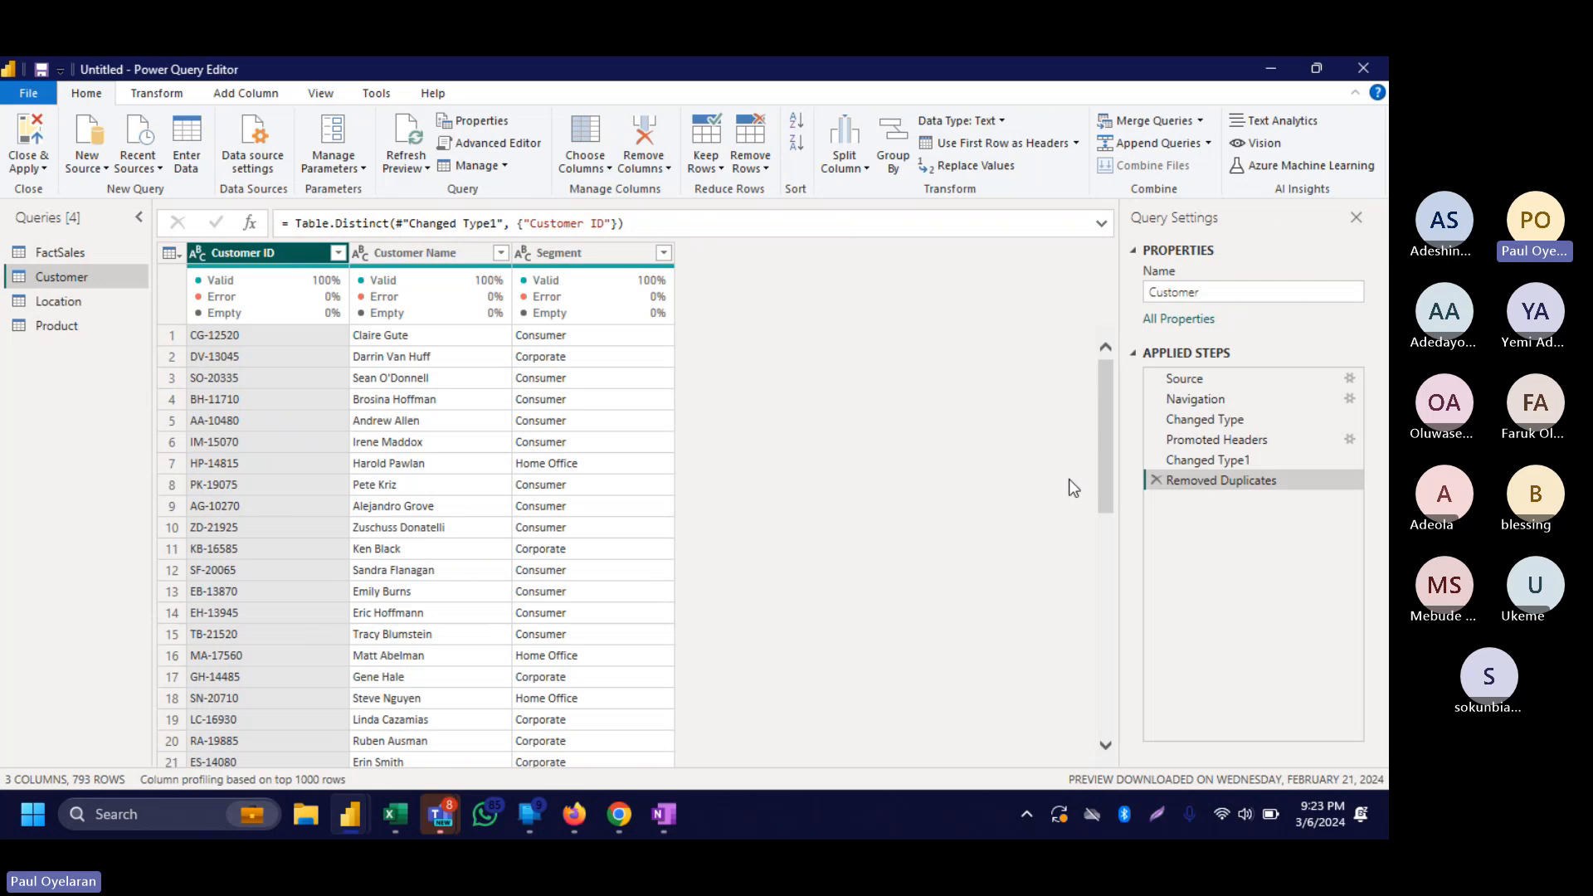
Remove duplicate rows from the Location query based on the CountryID column.
left_click(66, 300)
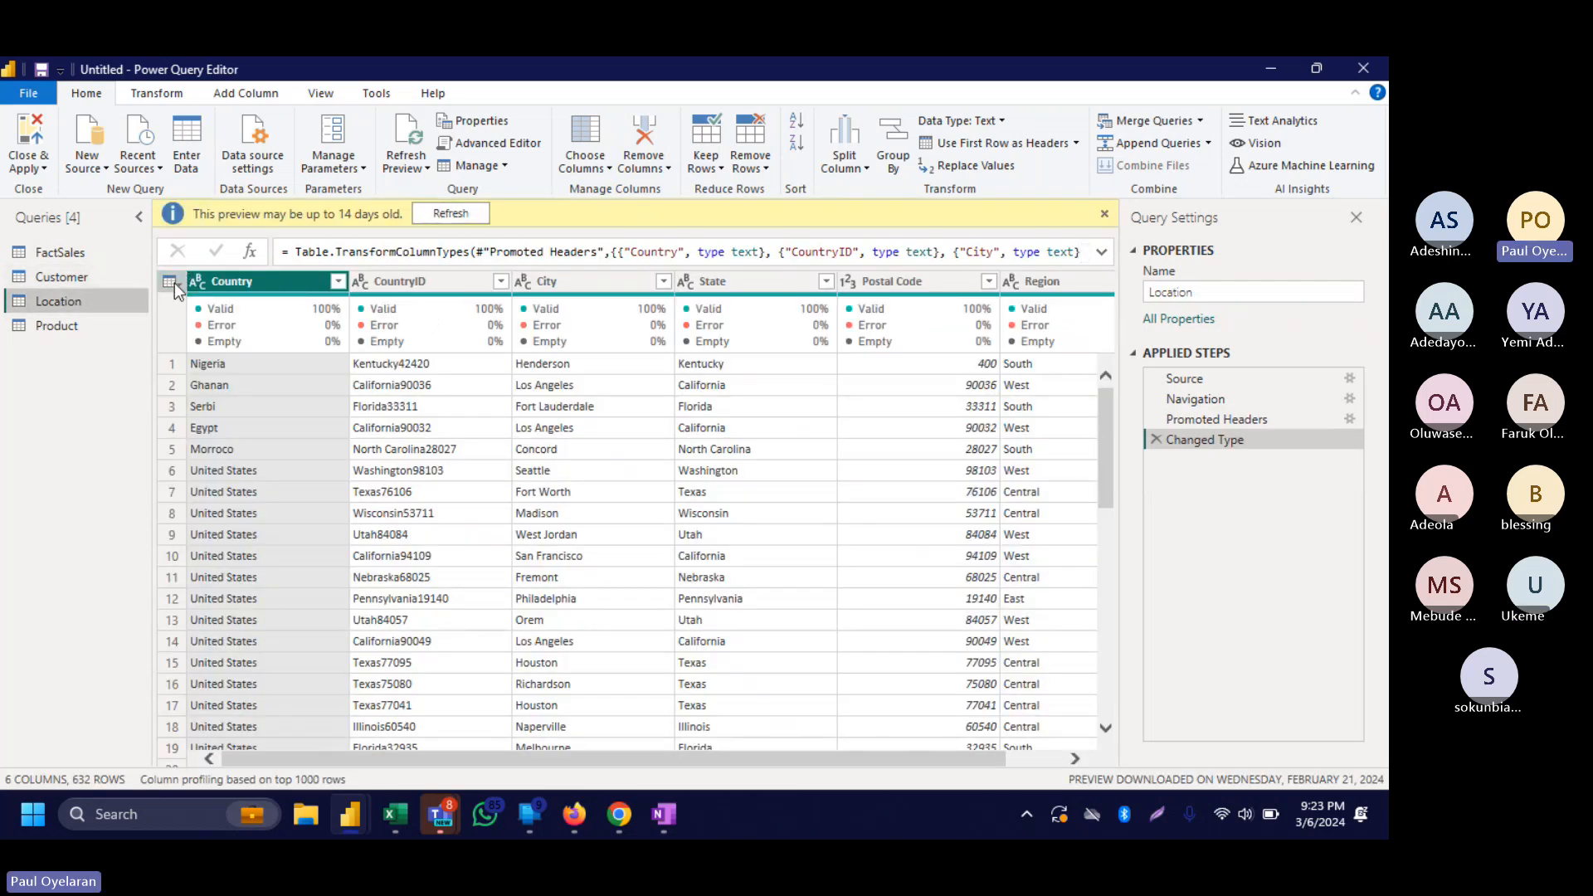
left_click(171, 282)
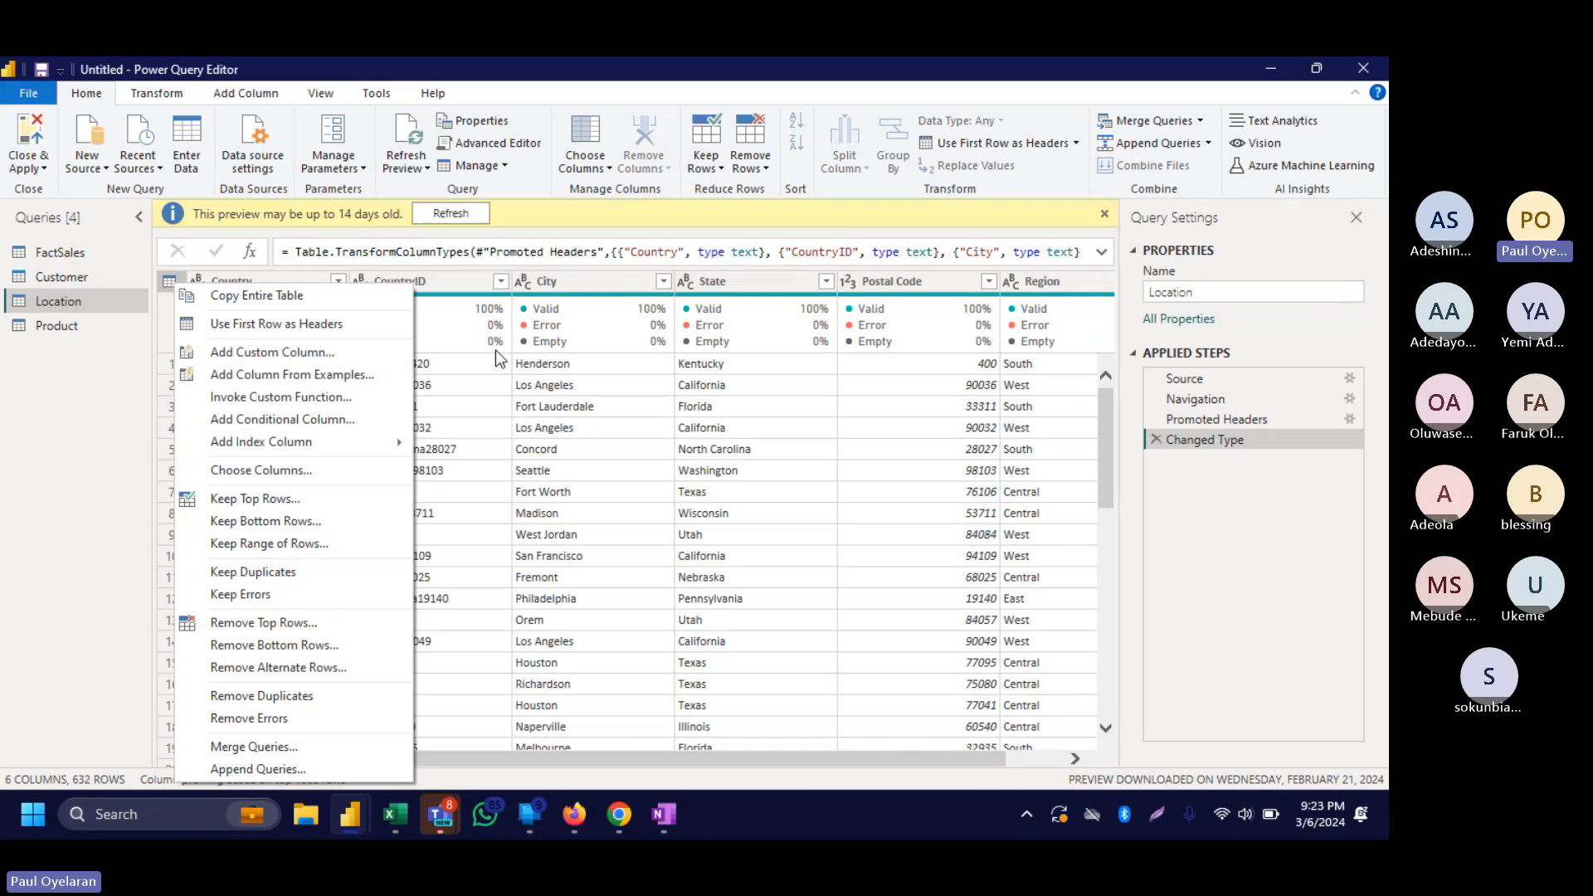
left_click(457, 287)
right_click(456, 286)
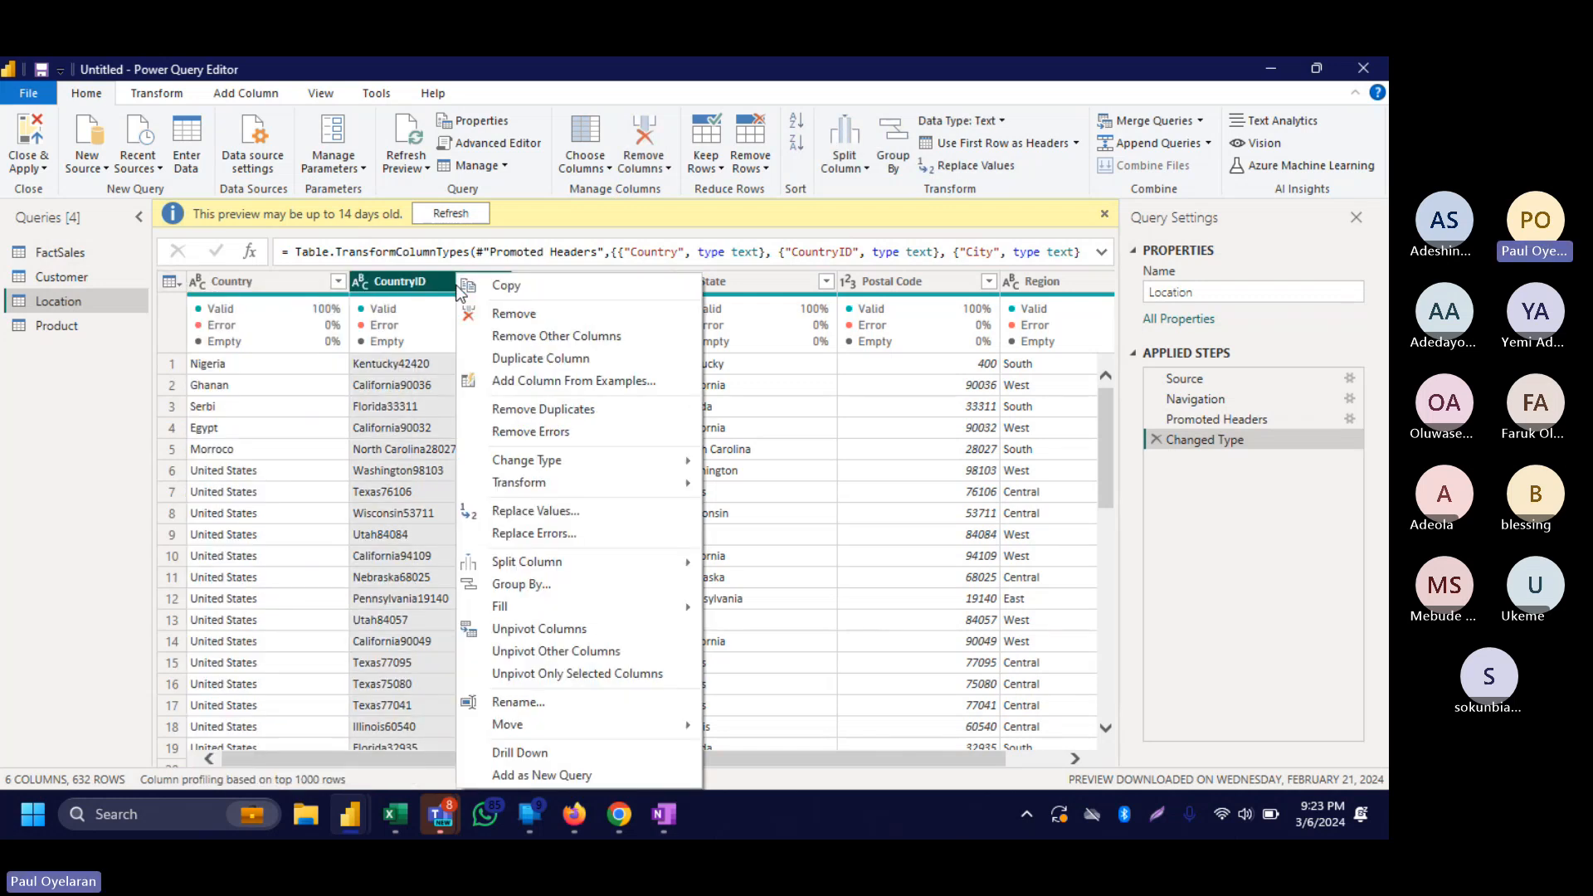
left_click(541, 410)
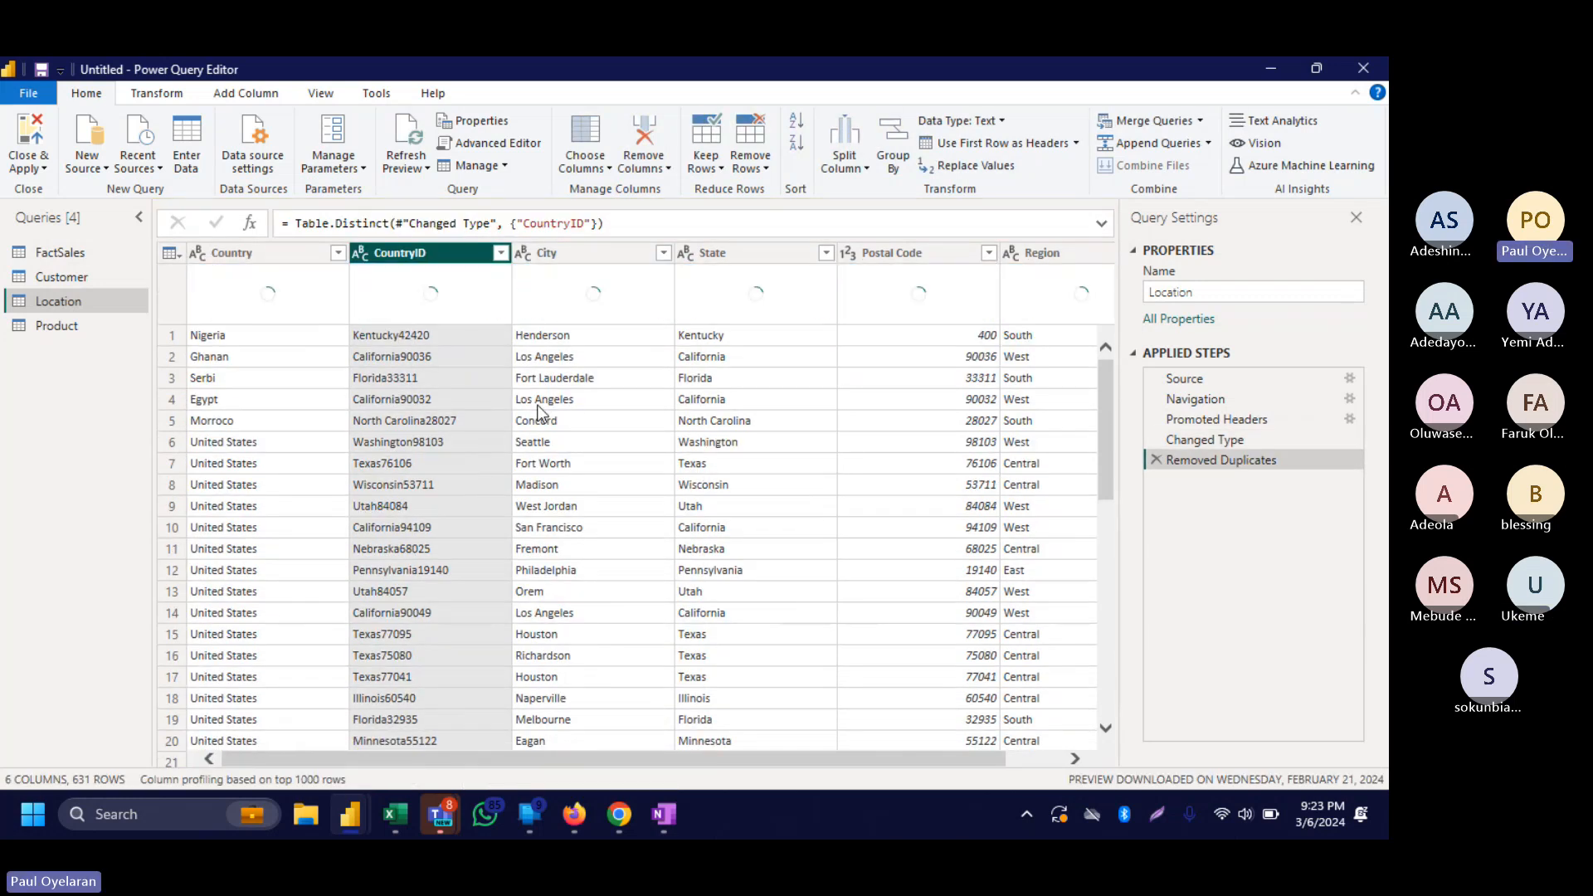
Remove duplicate rows from the Product query based on the Product ID column, and apply the query changes to the report.
left_click(57, 319)
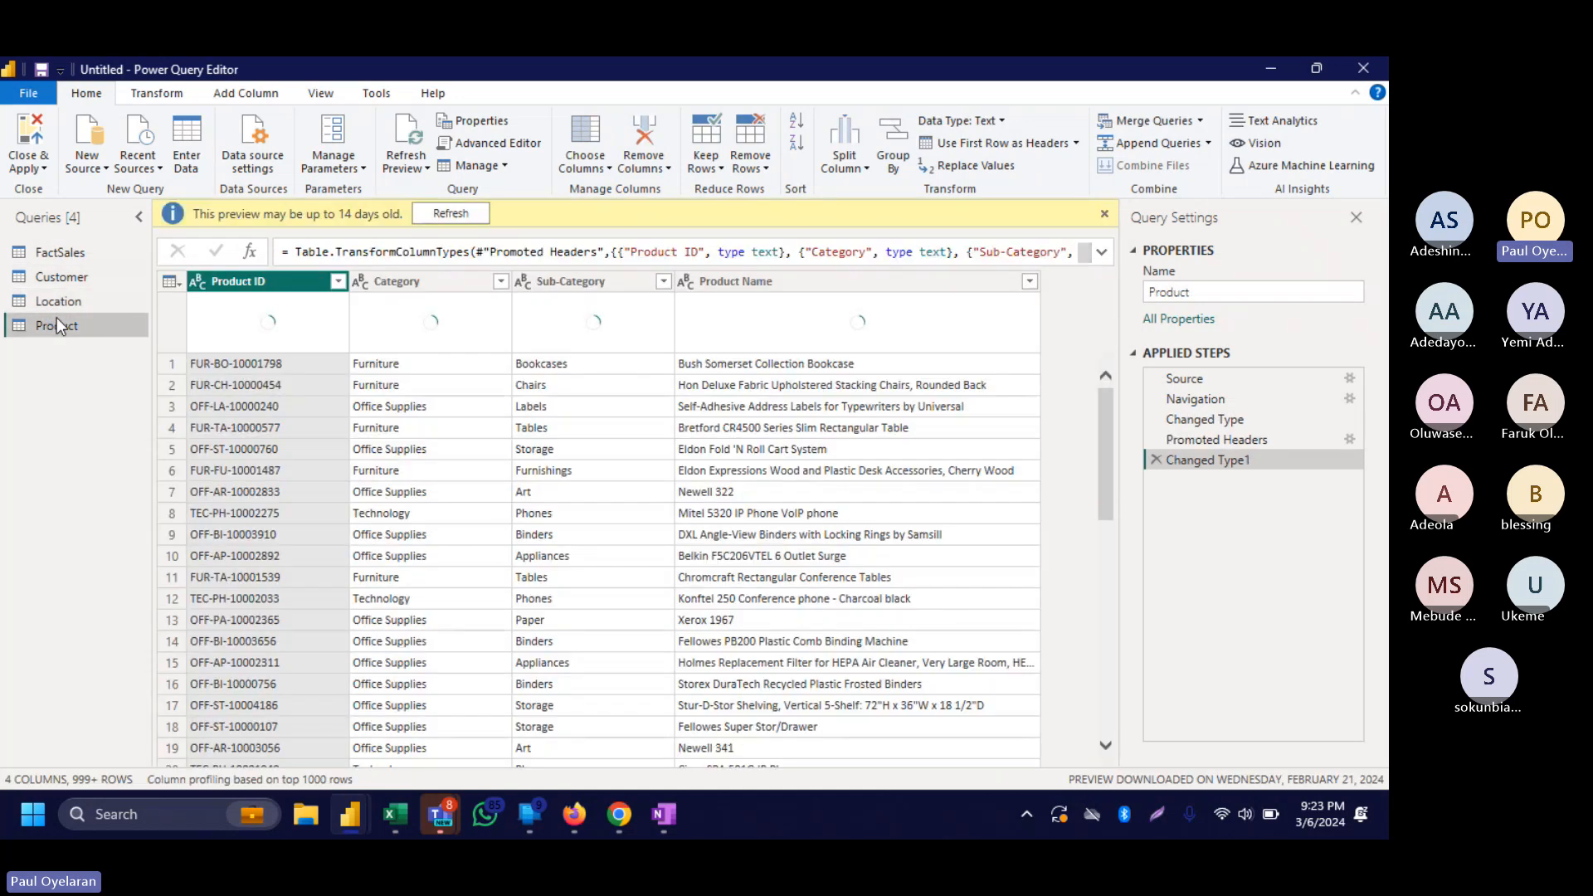
right_click(260, 279)
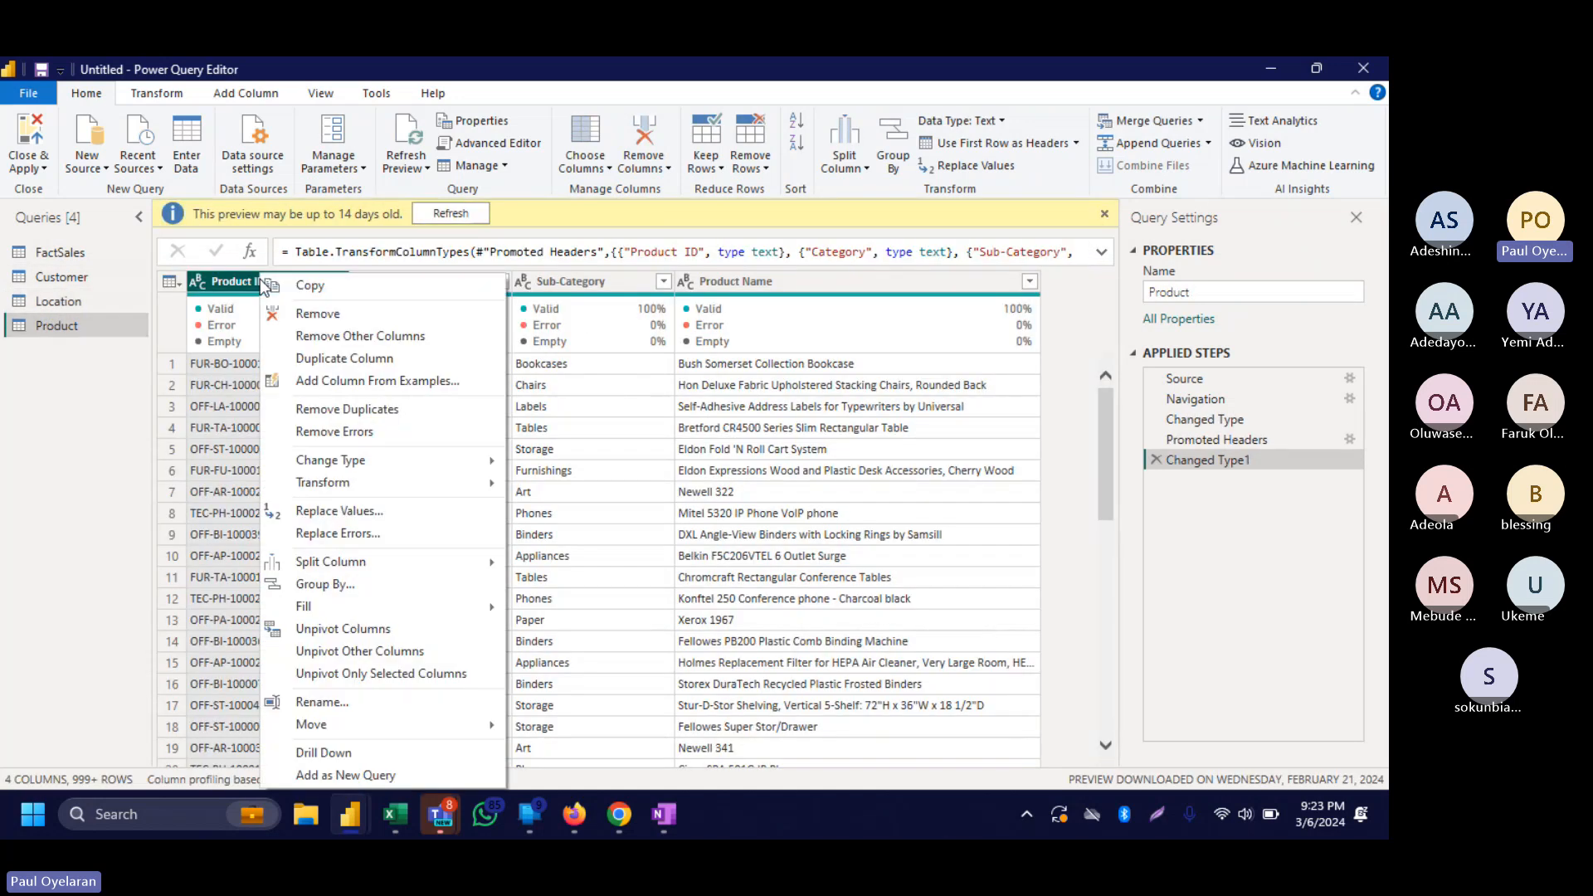
left_click(373, 410)
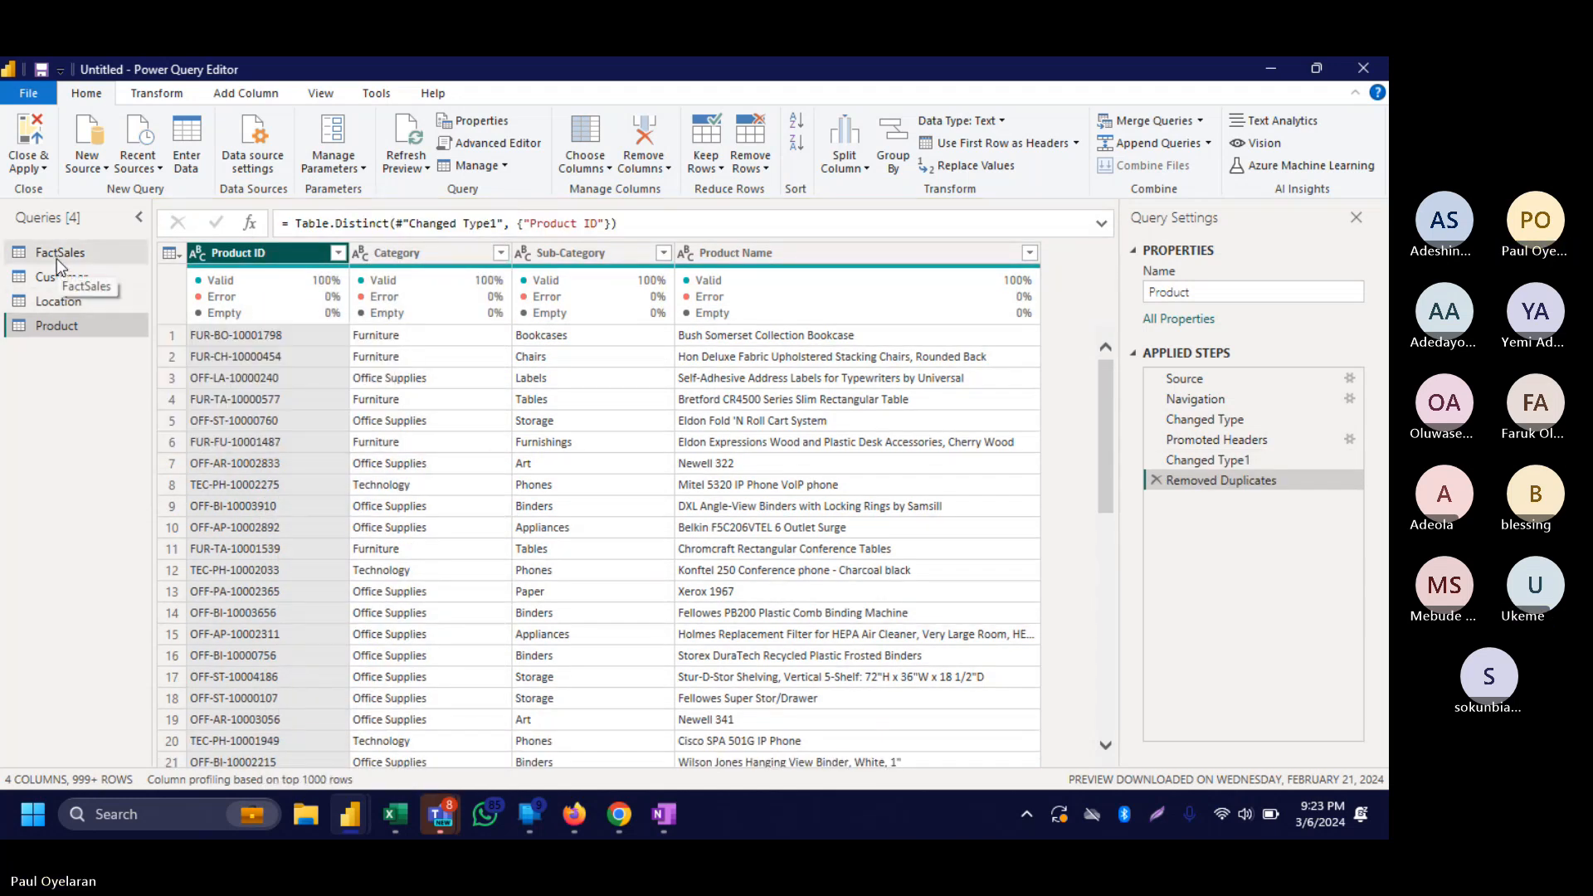
left_click(21, 126)
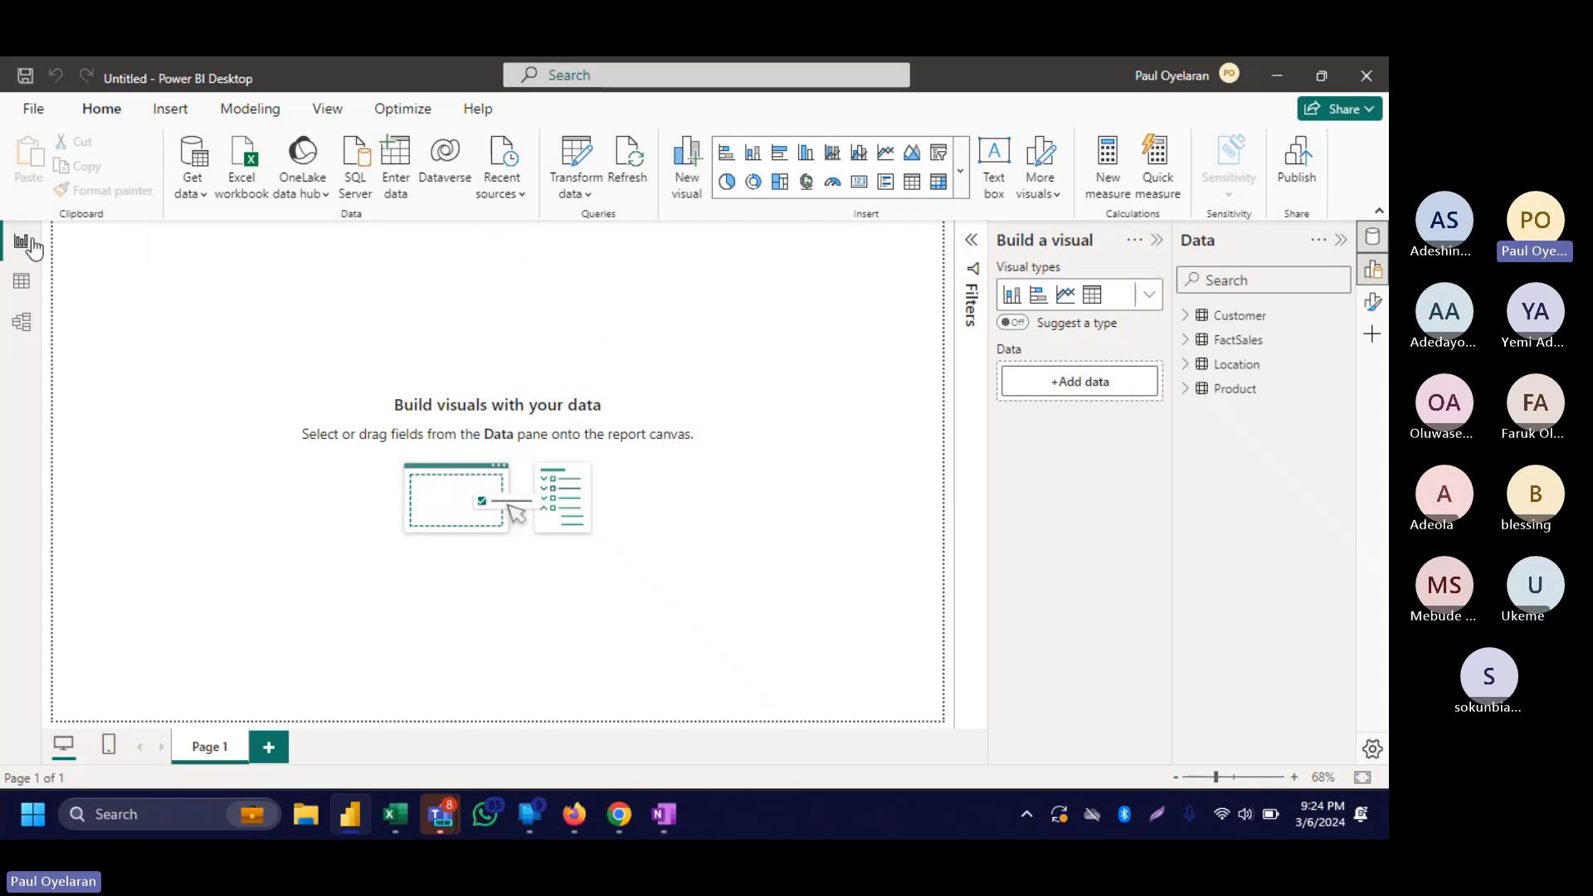
In the model diagram, delete the relationship between FactSales and Customer and reposition the Customer table between FactSales and Location.
left_click(35, 336)
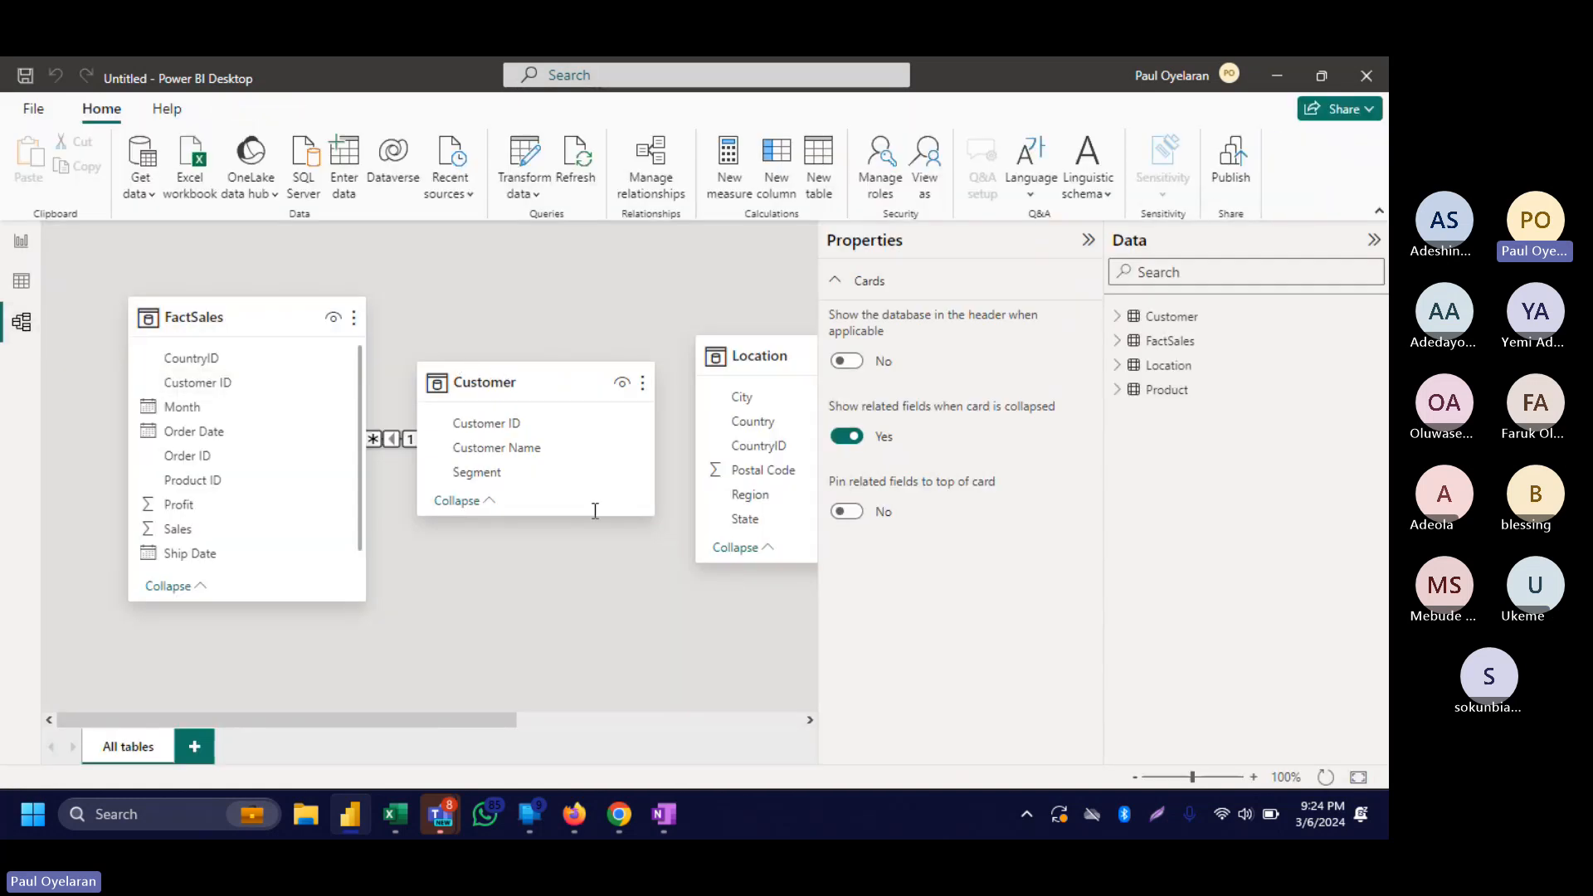
left_click_drag(531, 383, 614, 558)
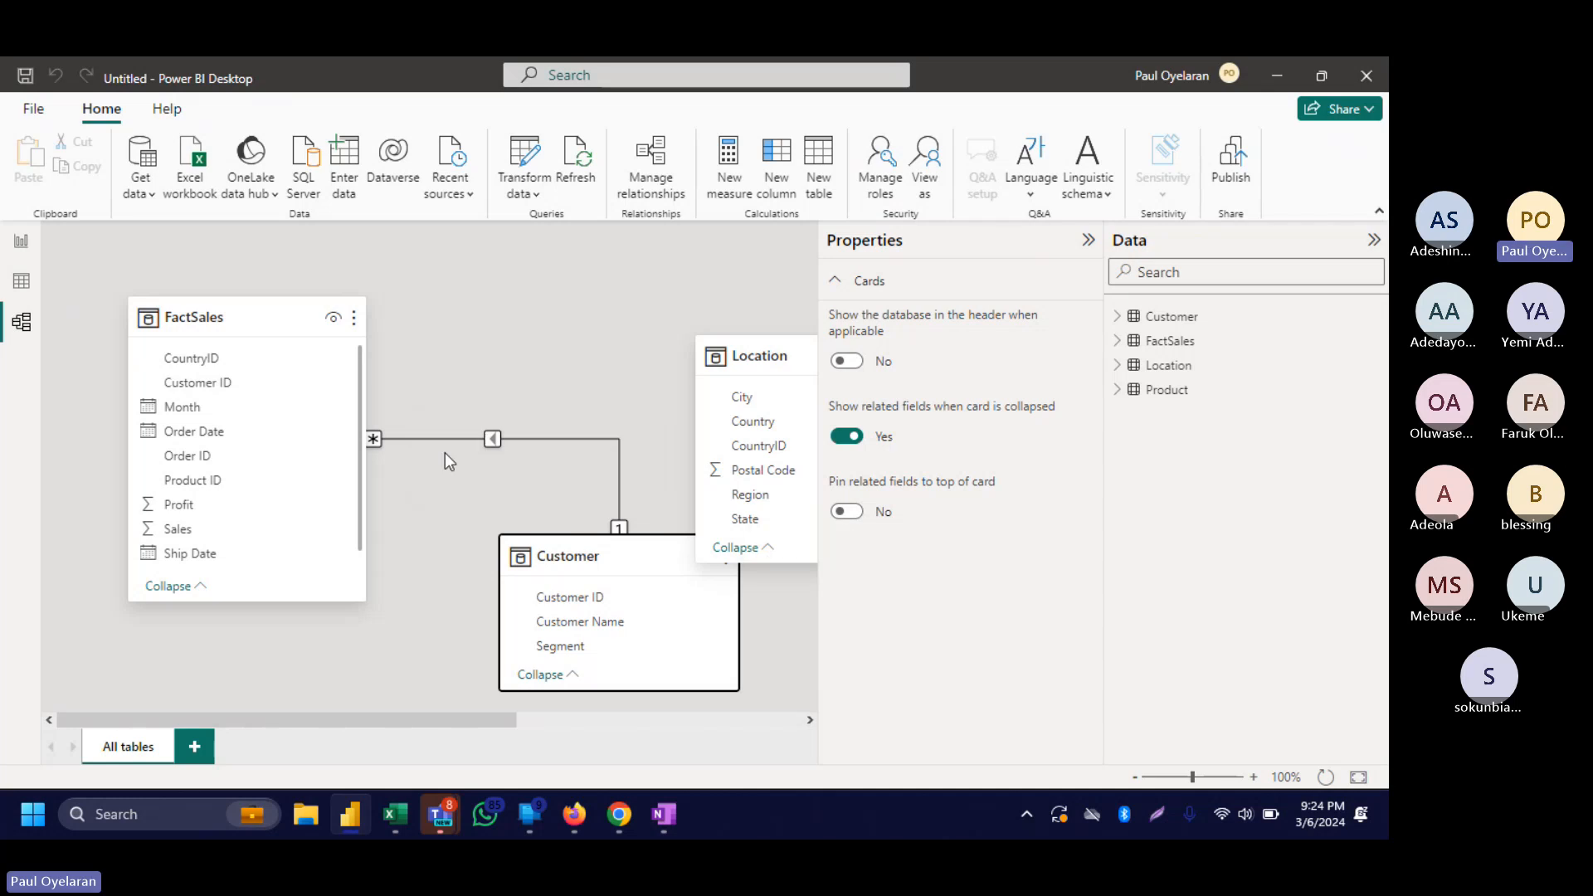
right_click(435, 438)
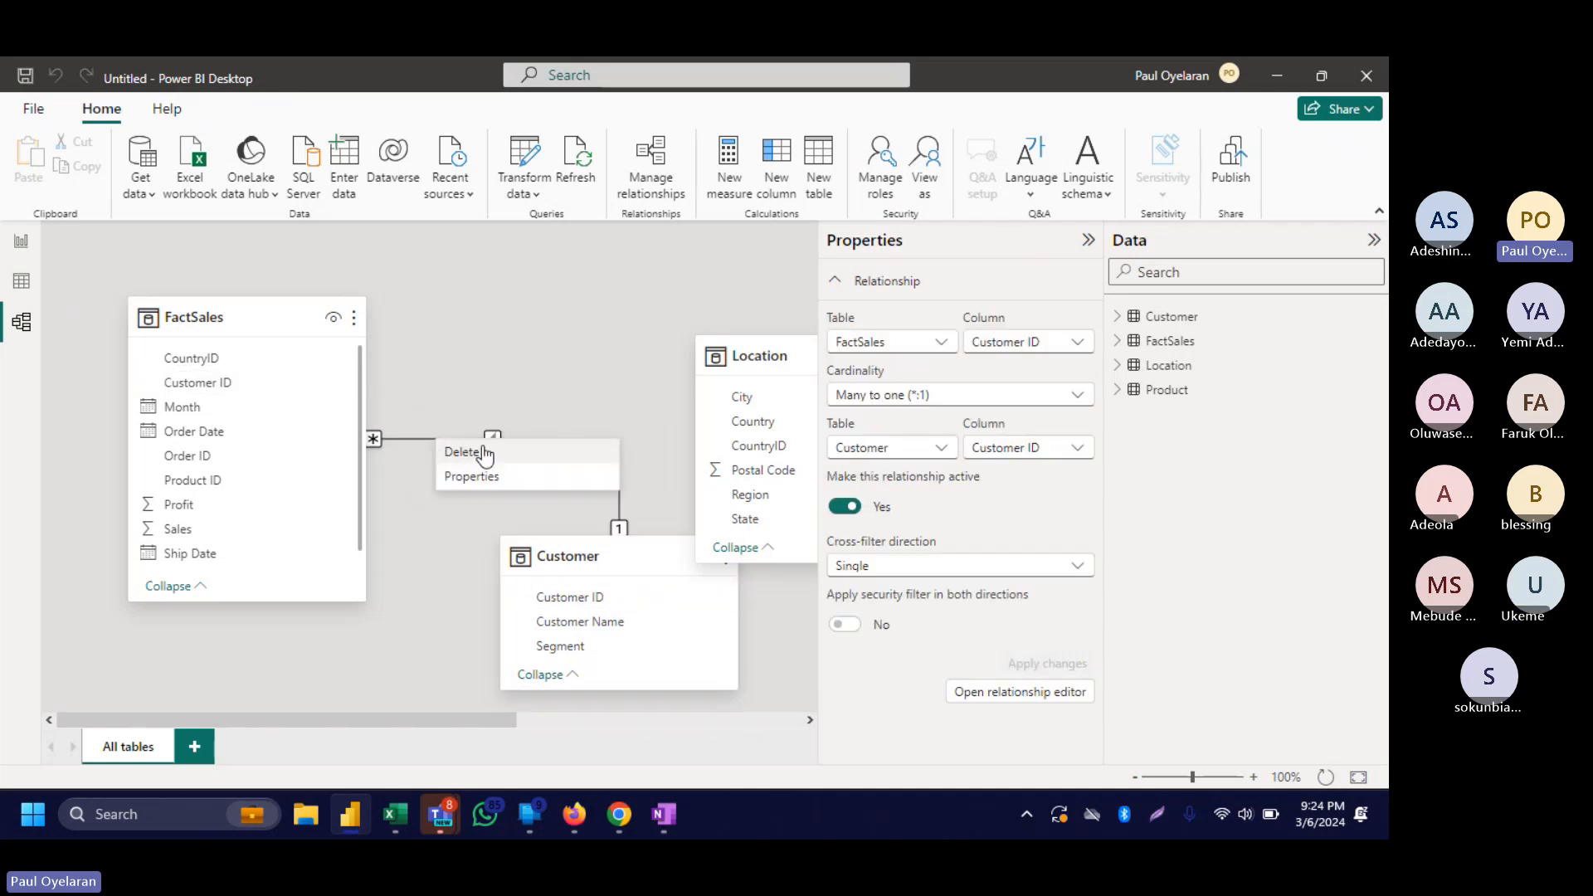
left_click(465, 452)
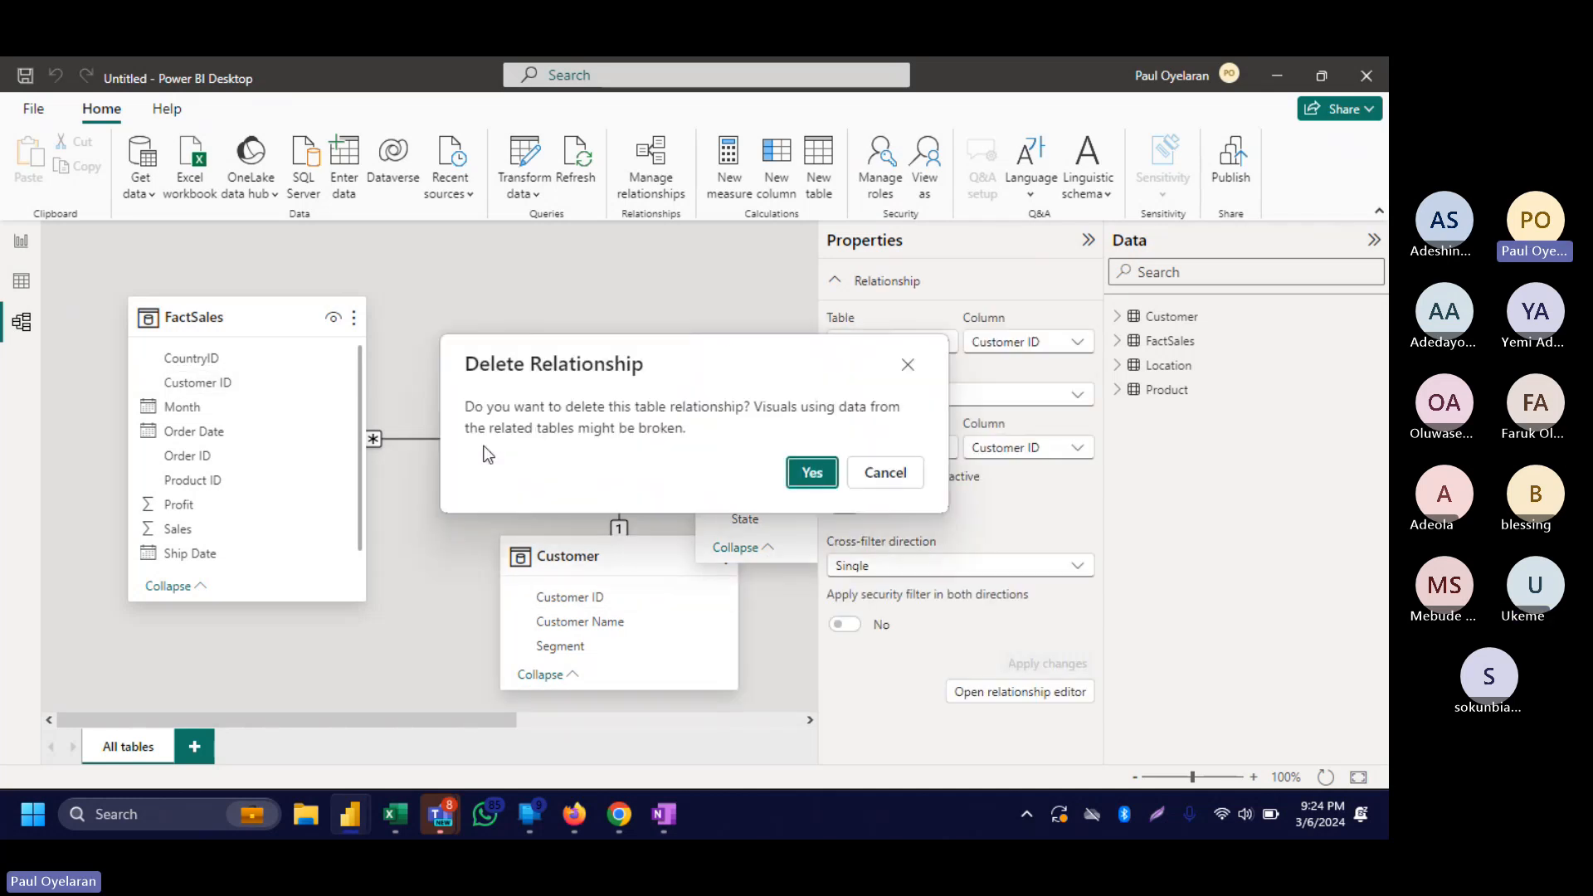
left_click(812, 472)
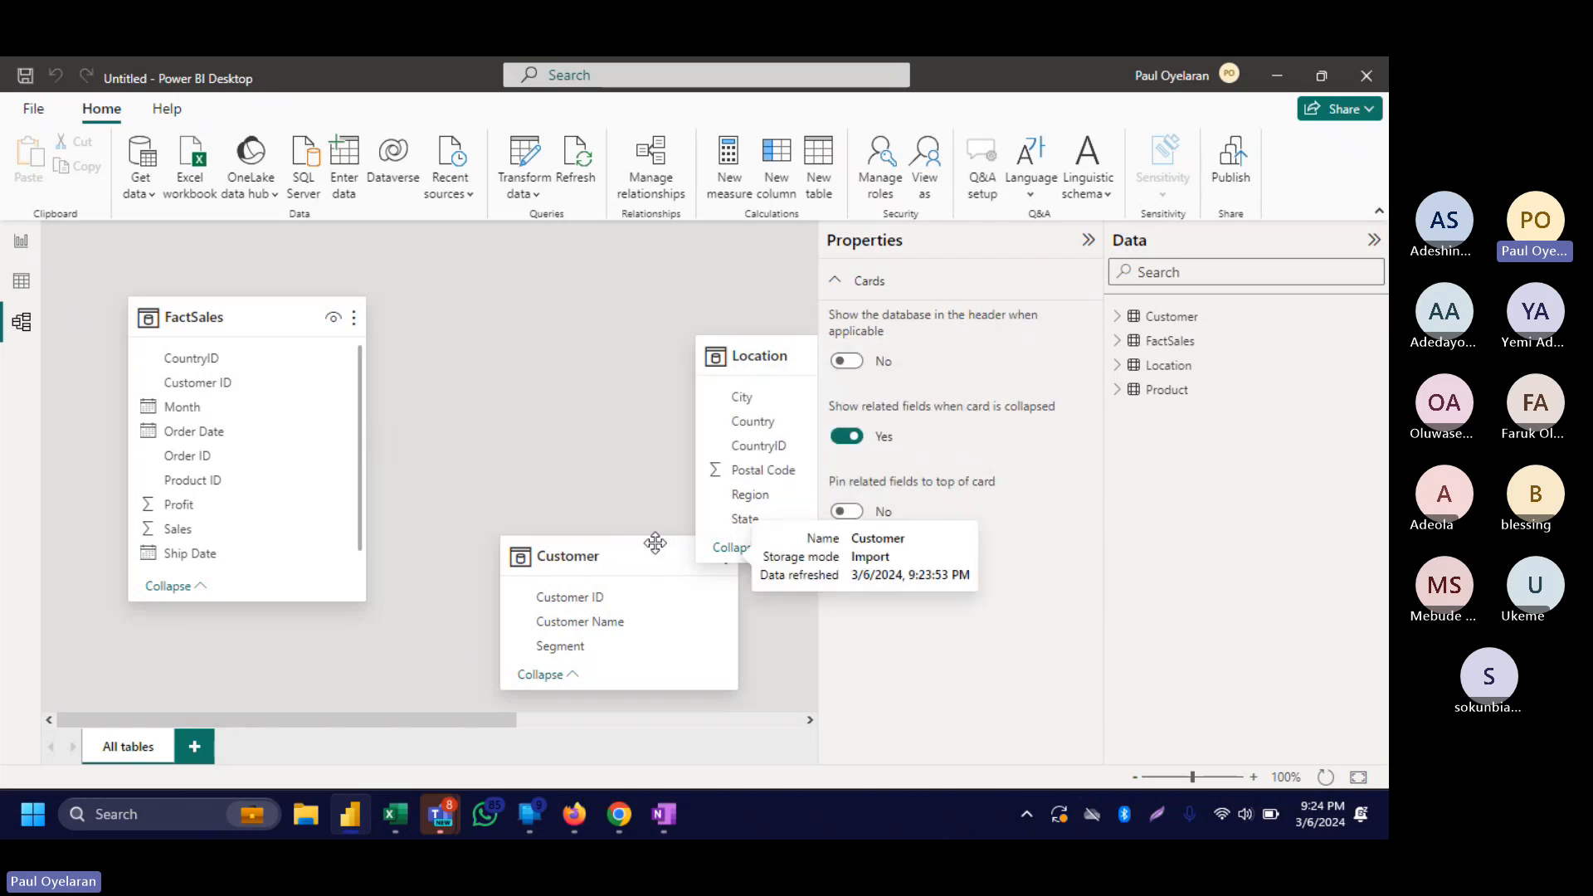
left_click_drag(658, 550, 582, 441)
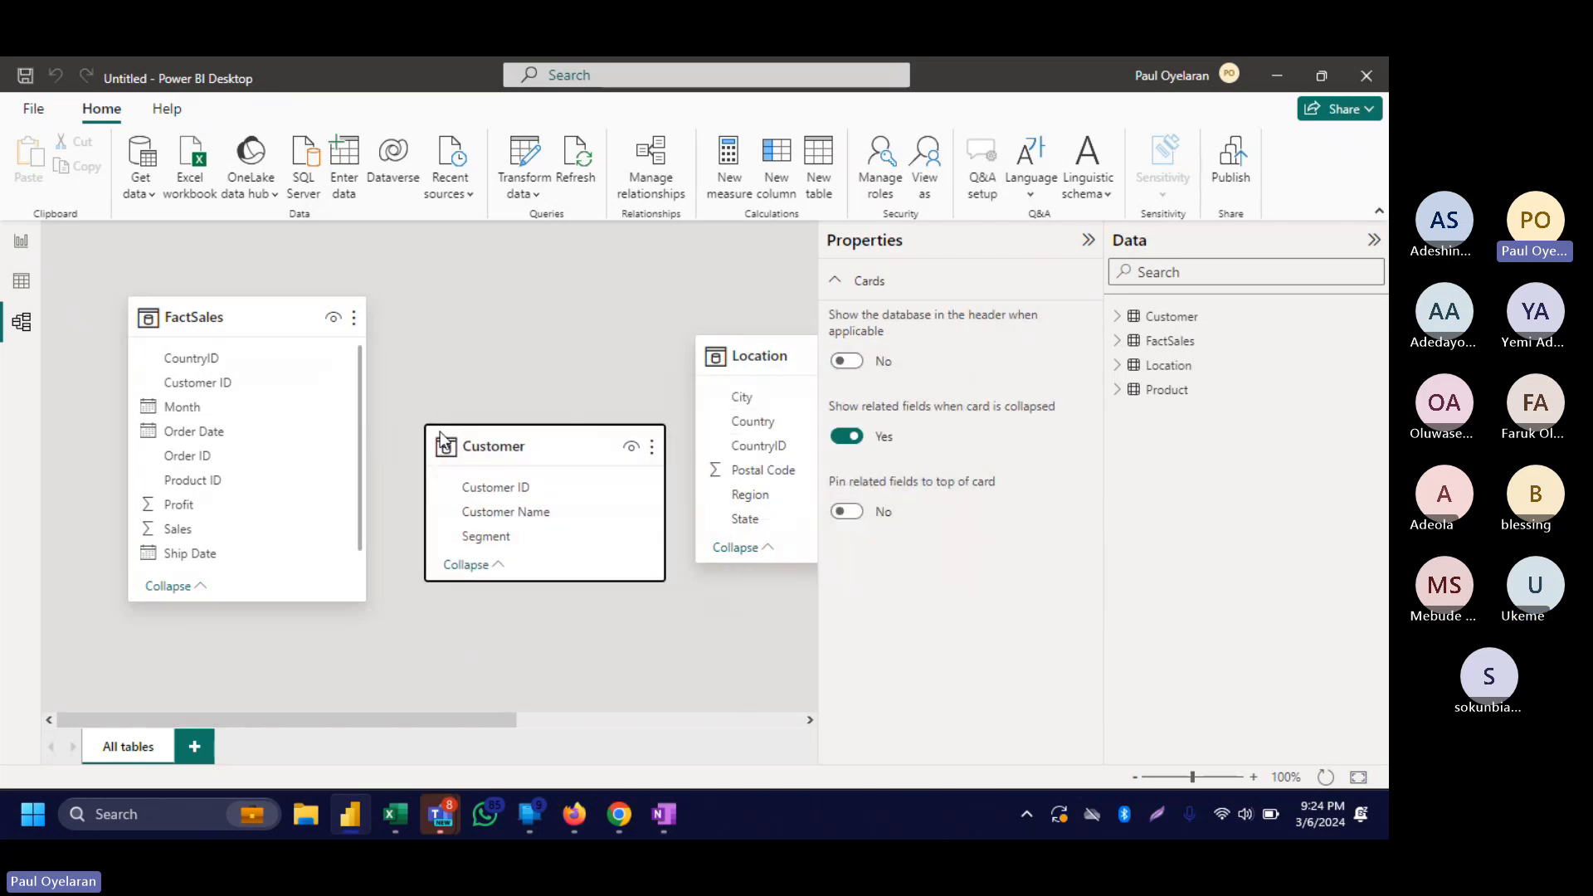
left_click(37, 104)
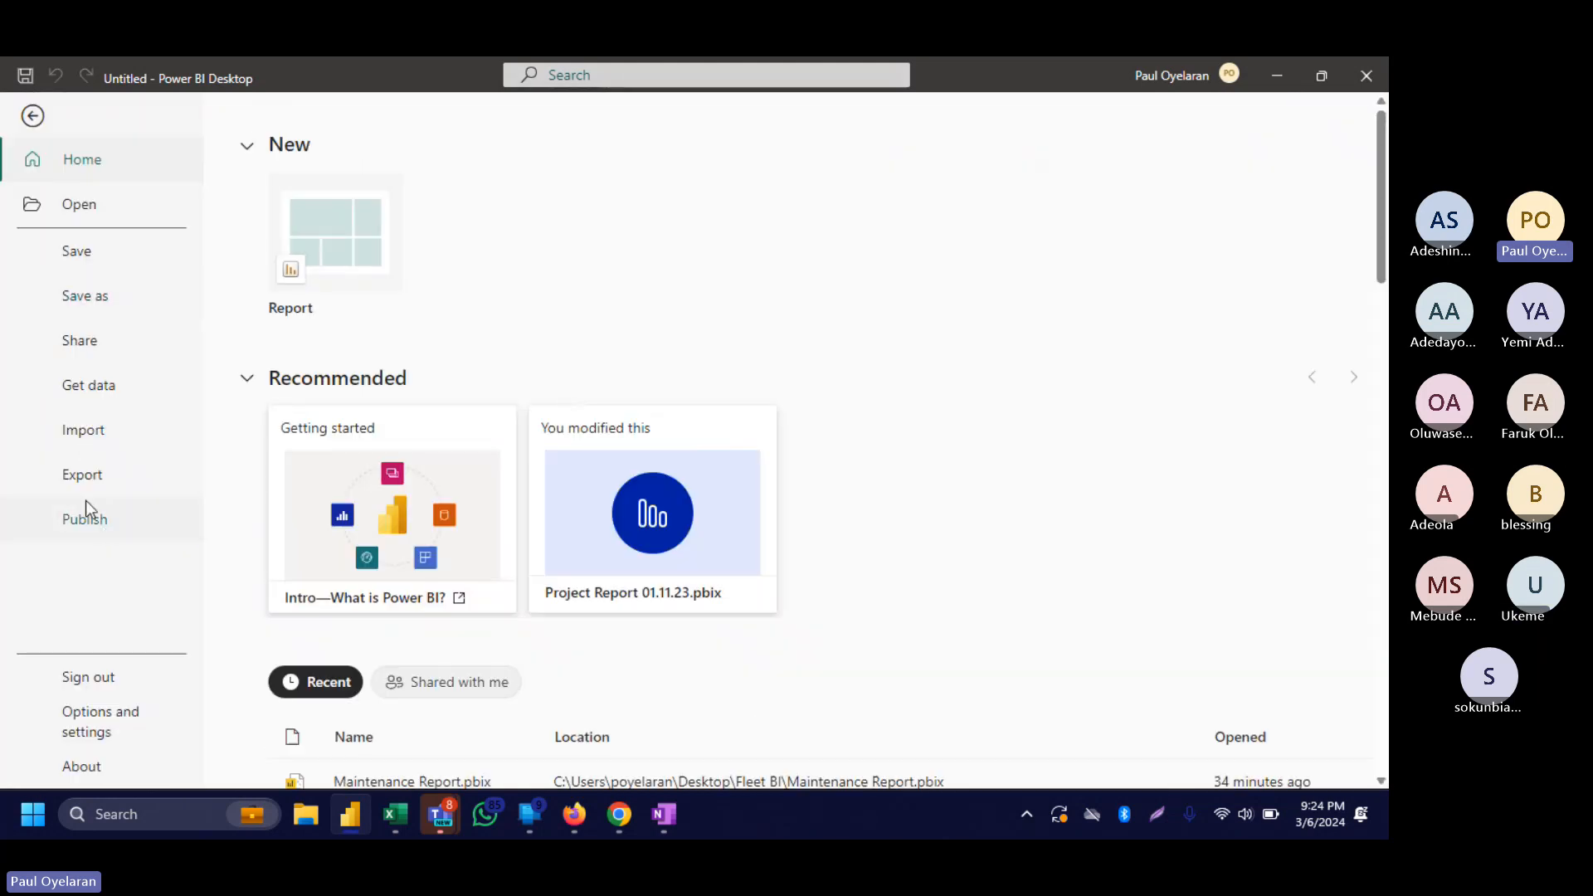
left_click(33, 116)
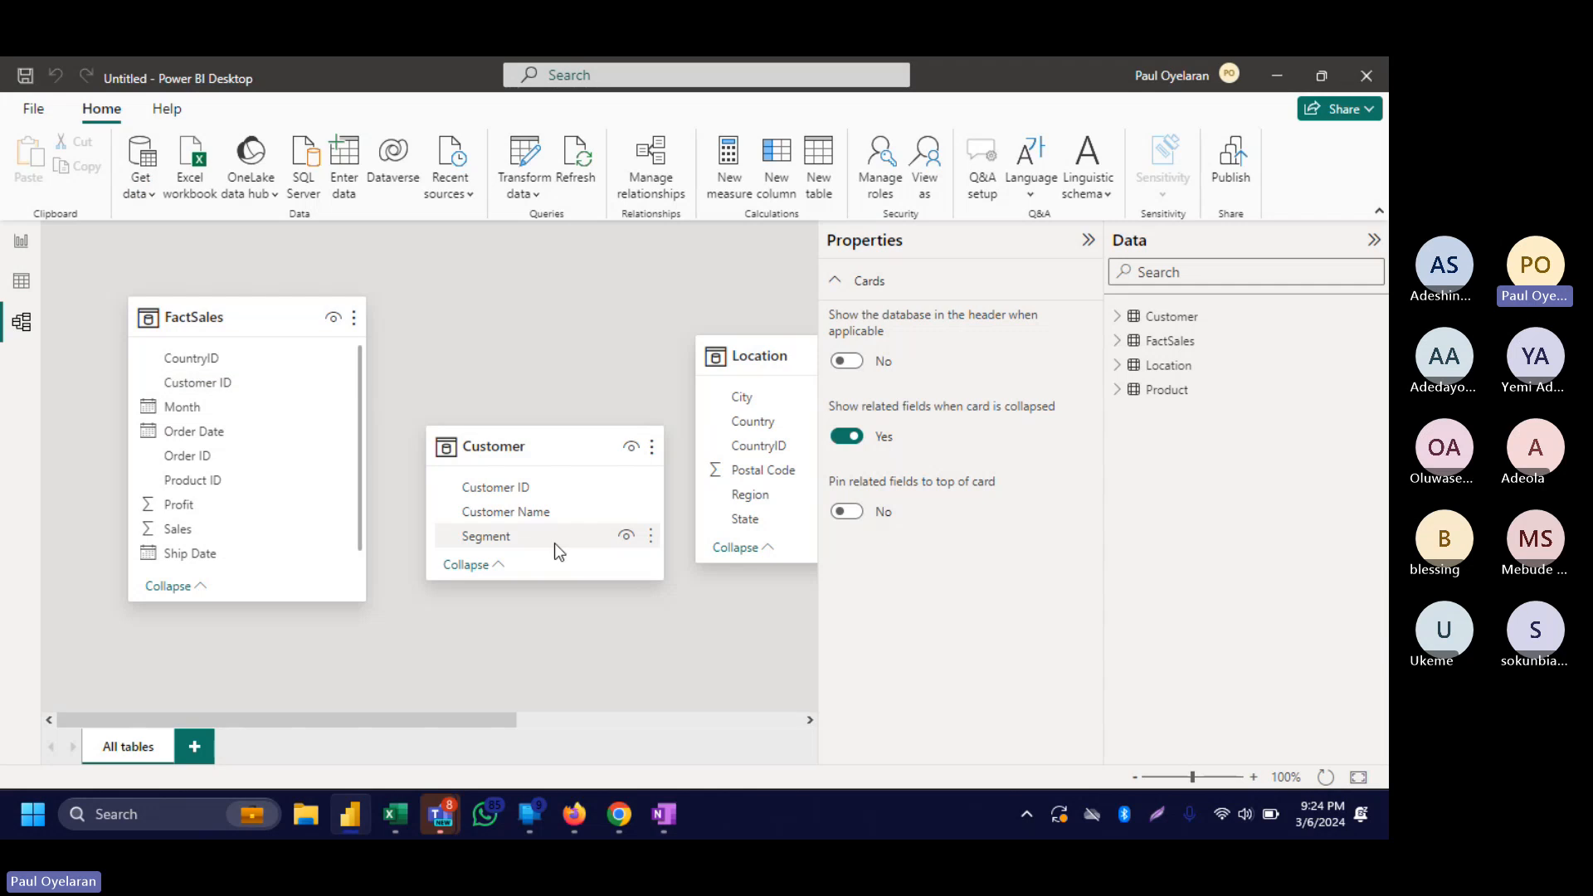
scroll(555, 543, "right", 2)
scroll(555, 547, "right", 5)
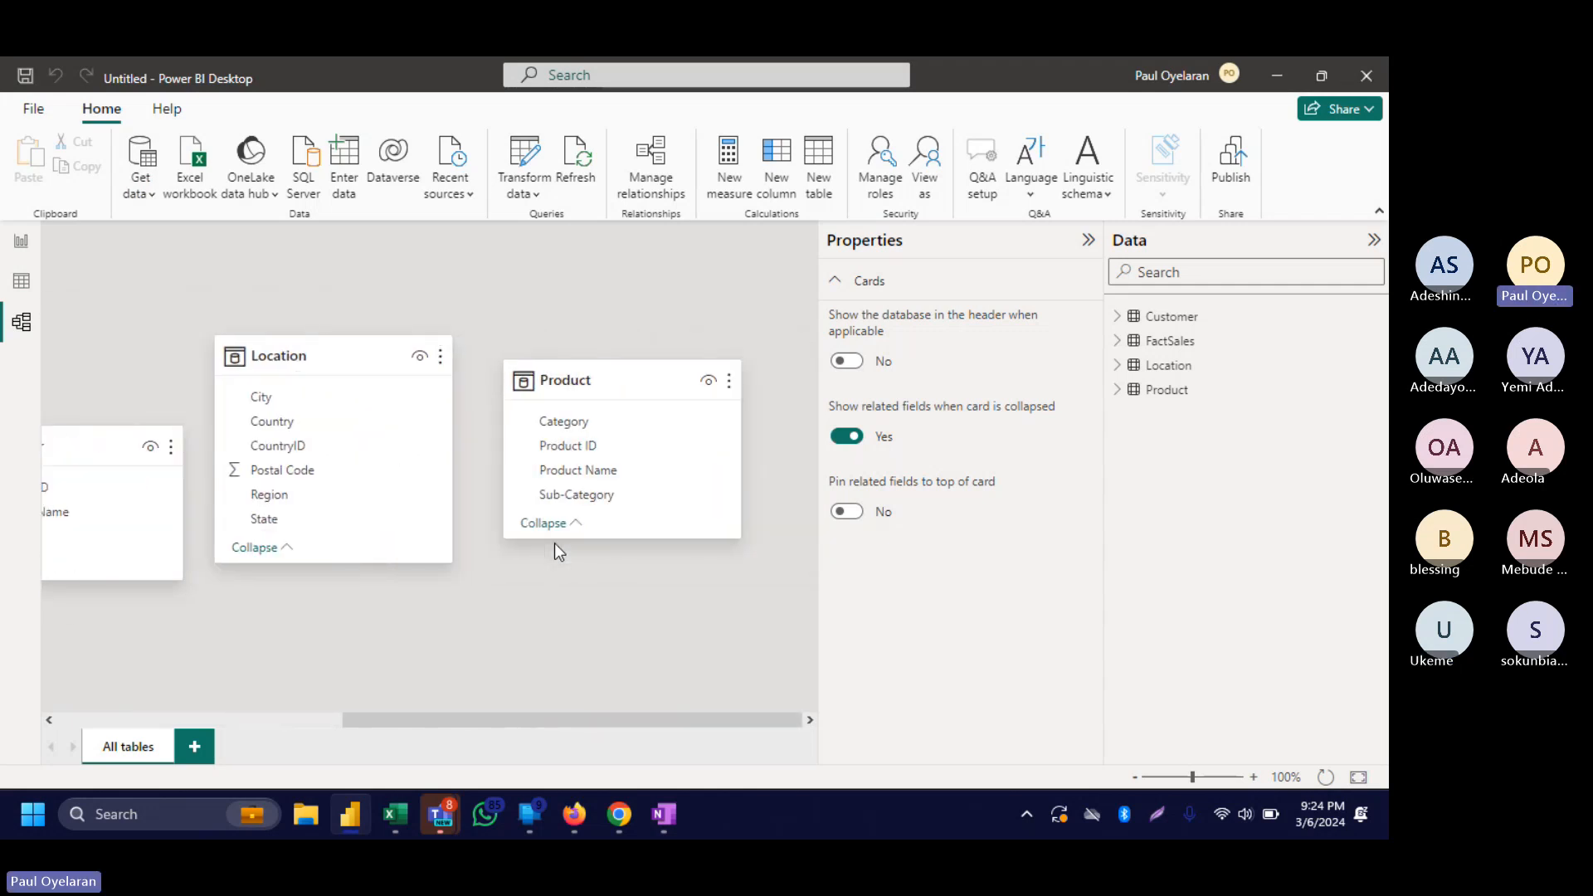
scroll(230, 578, "left", 7)
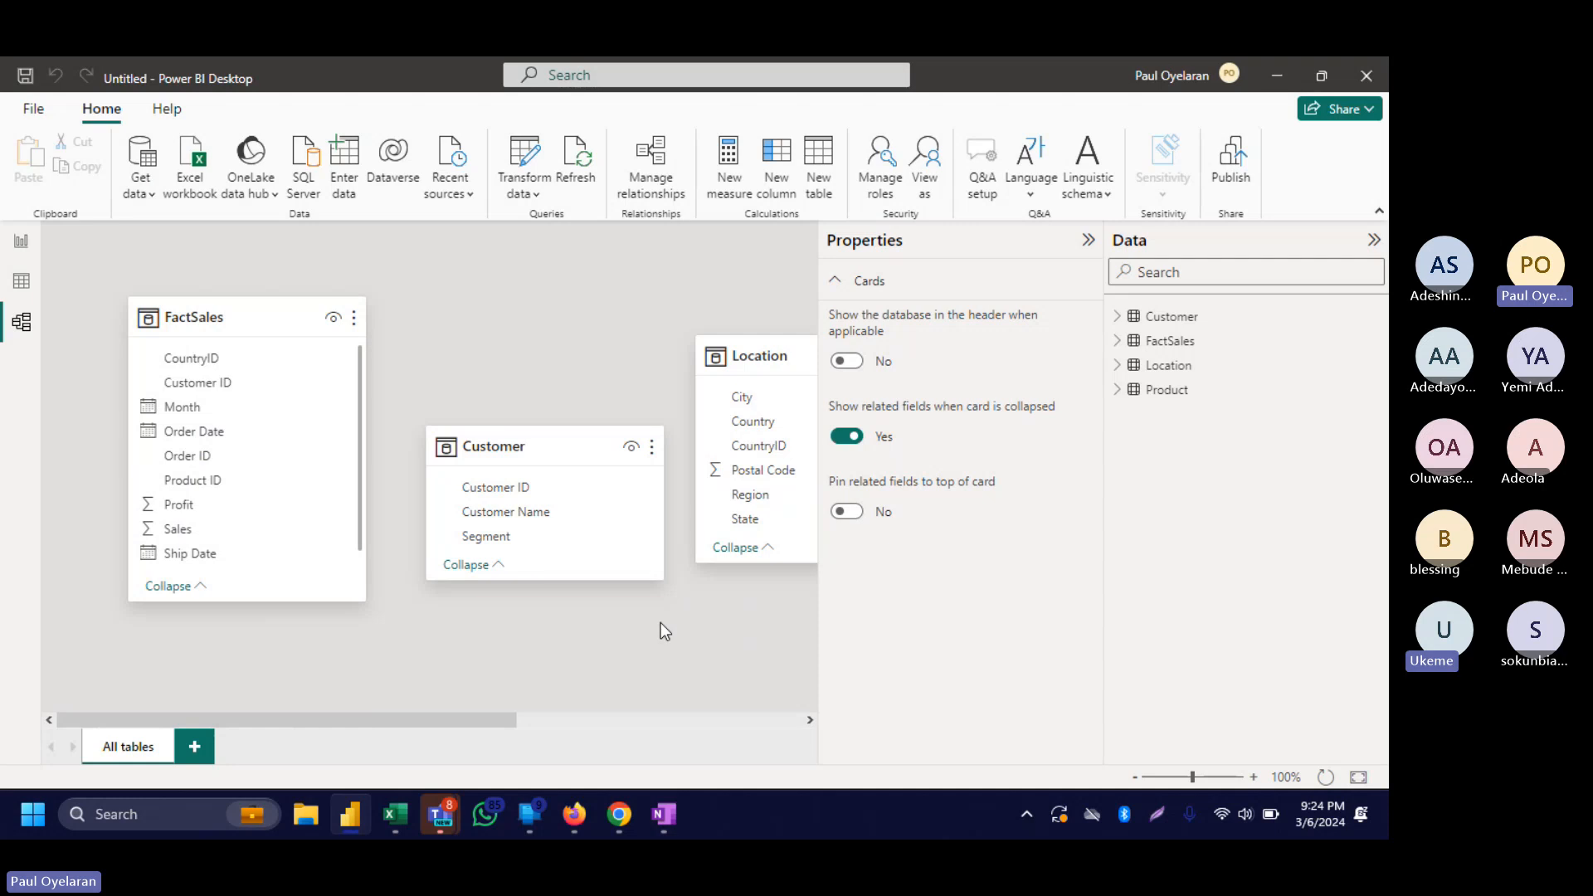
Create a relationship from CountryID in Location to CountryID in FactSales and lengthen the FactSales card to show all its fields.
left_click(222, 323)
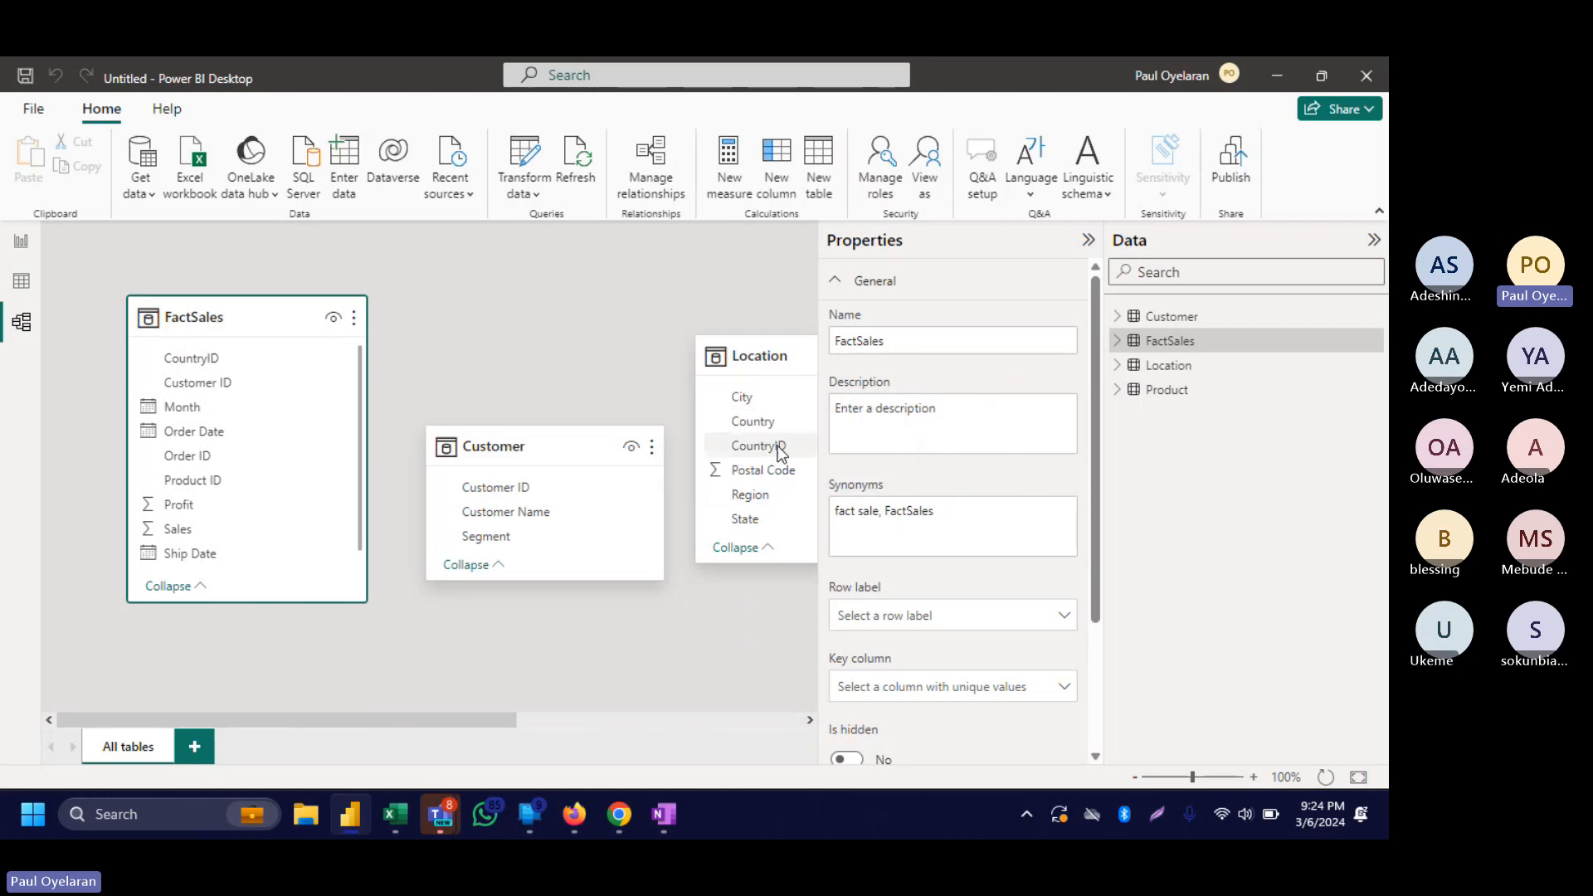
left_click_drag(780, 452, 267, 359)
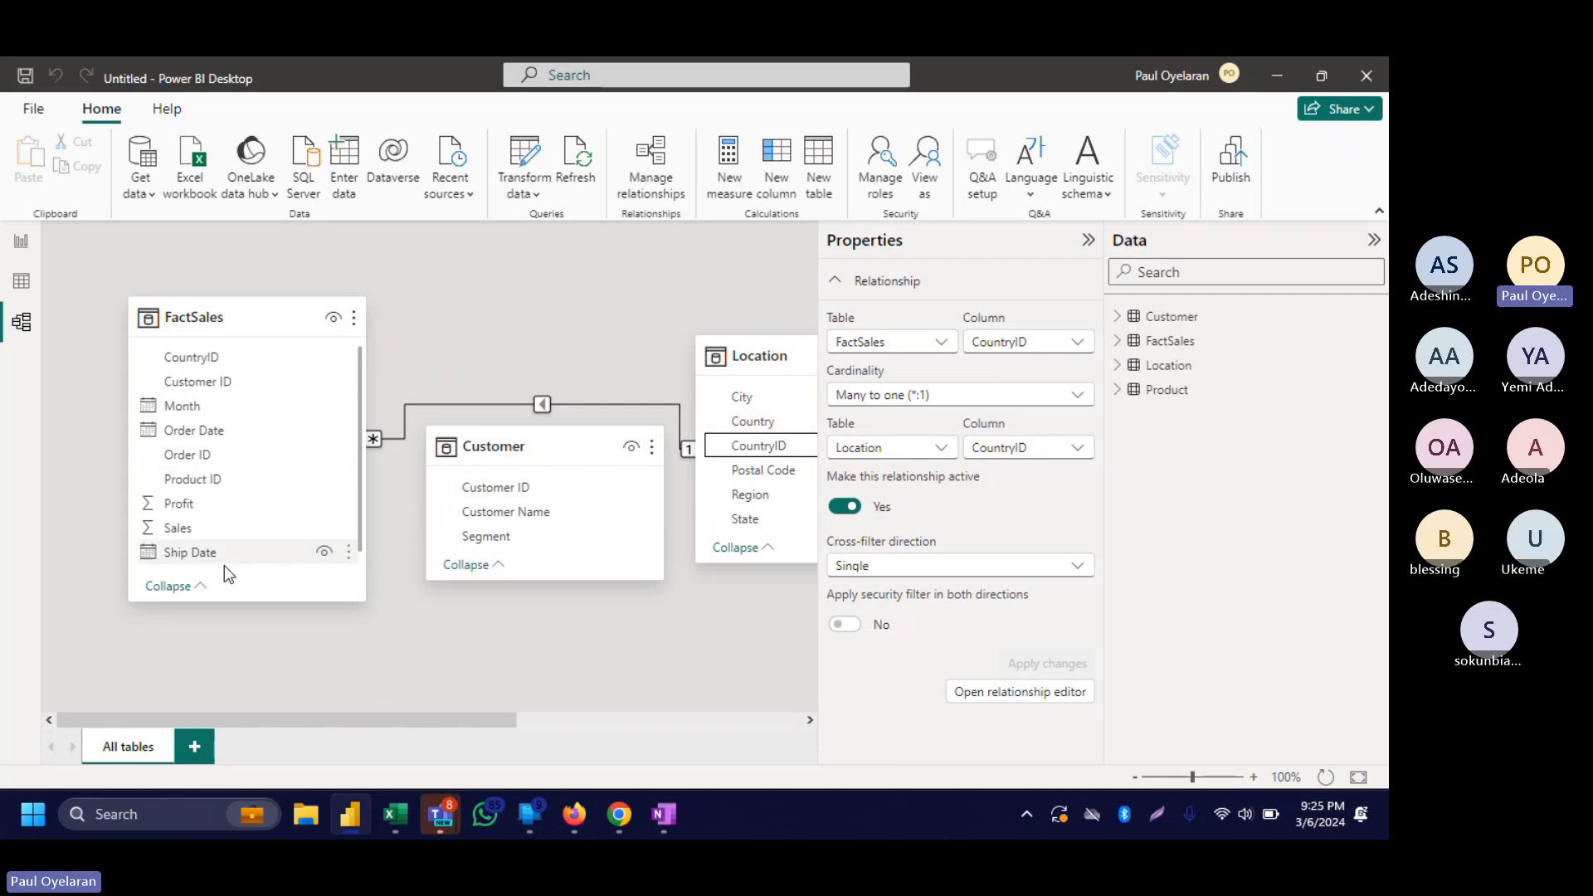
left_click_drag(243, 600, 235, 707)
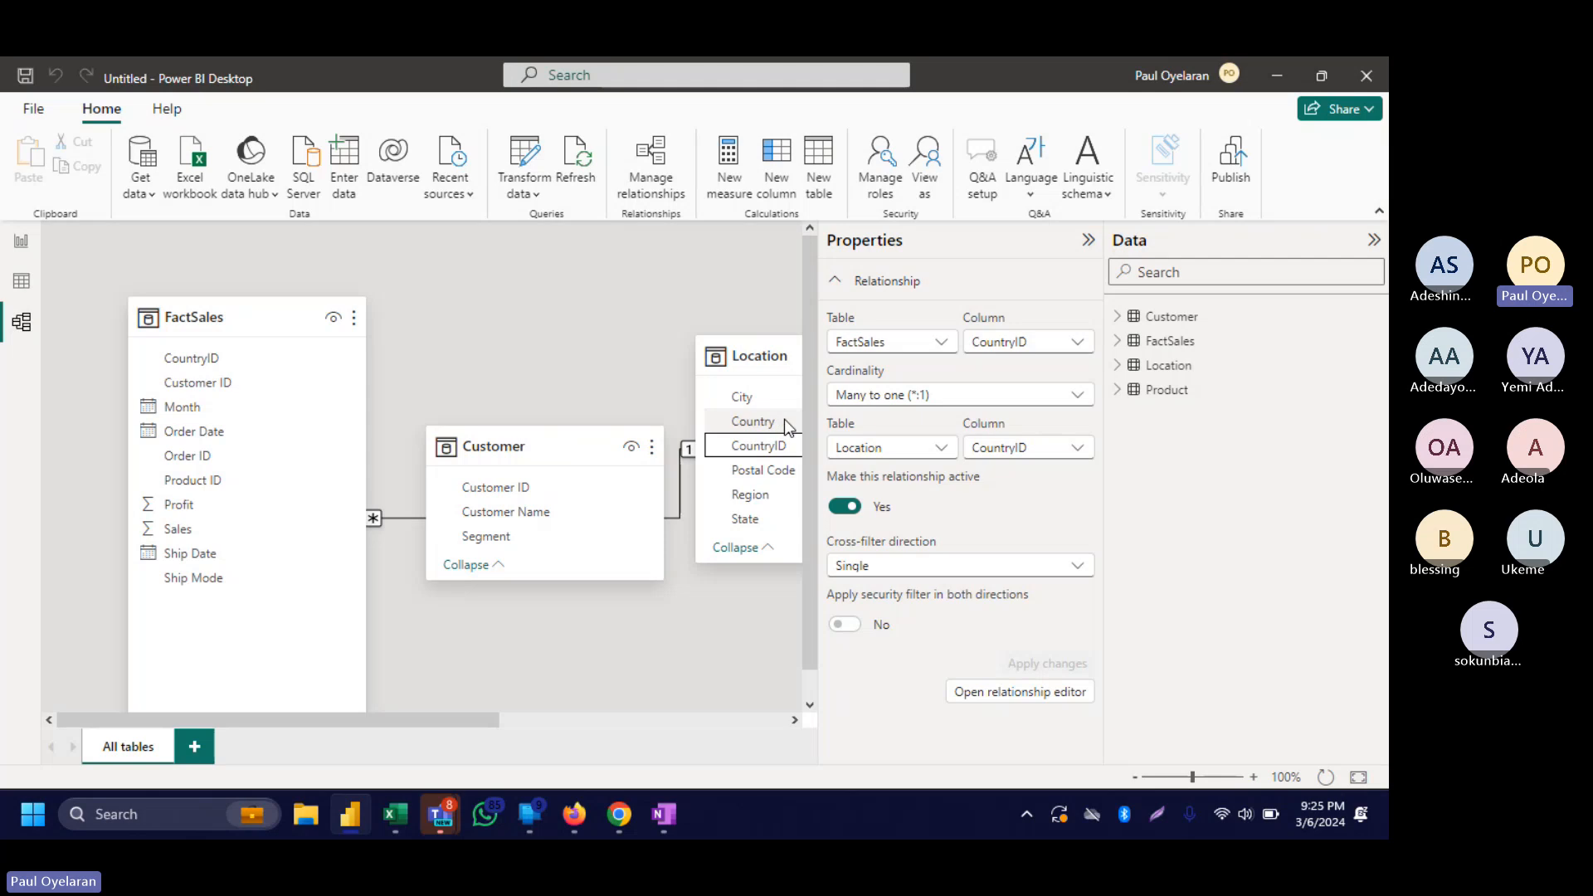
Create a relationship from Customer ID in Customer to Customer ID in FactSales and lengthen the Customer card.
left_click(190, 541)
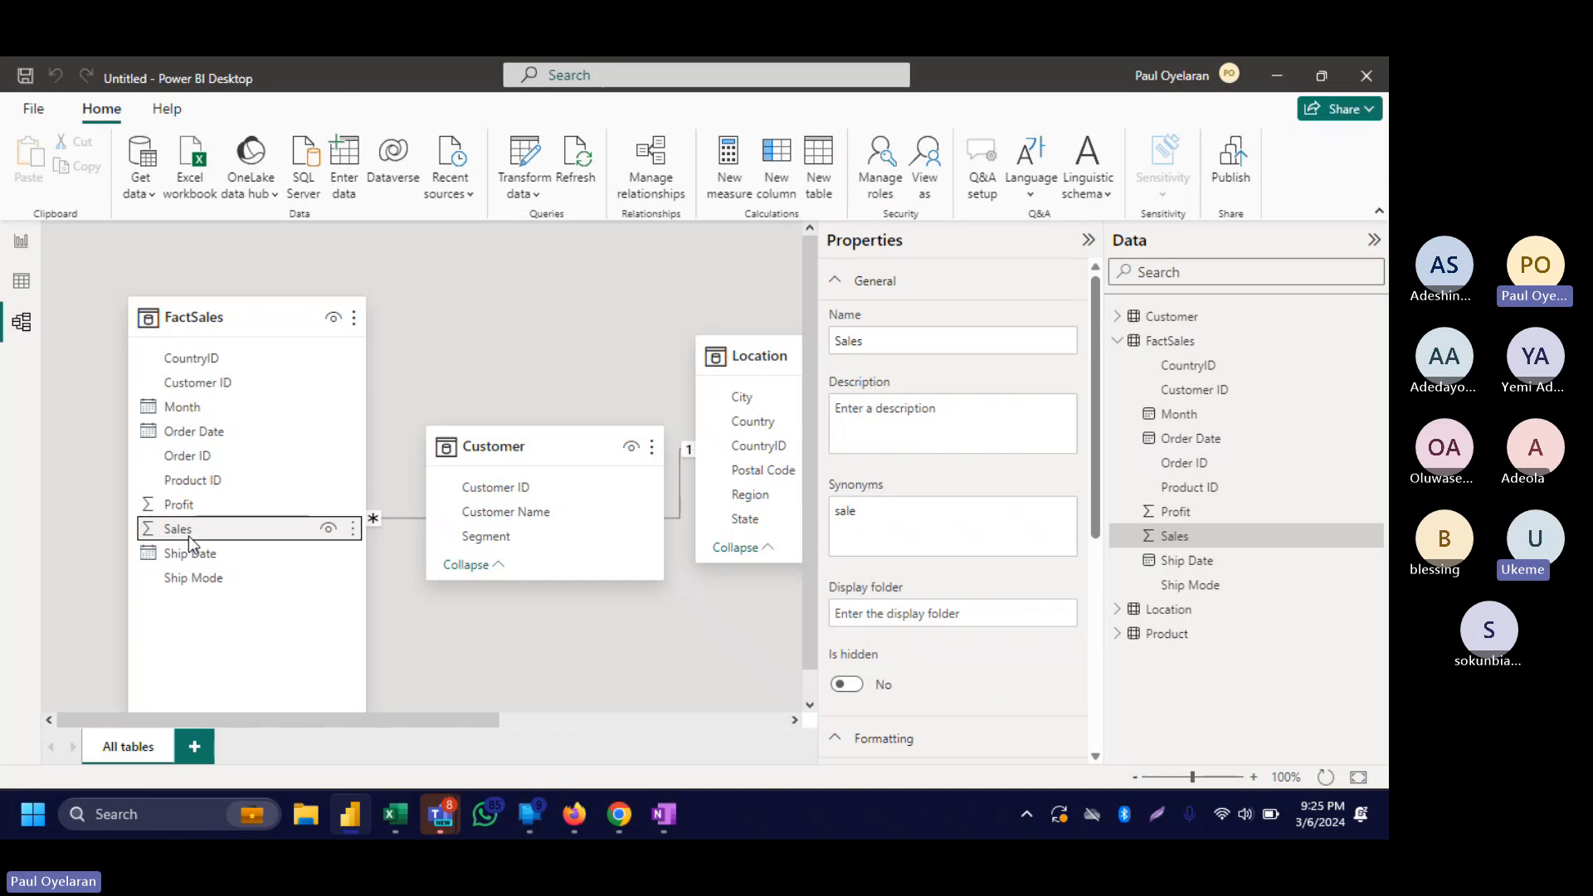
left_click(514, 362)
scroll(516, 365, "right", 3)
scroll(515, 364, "right", 2)
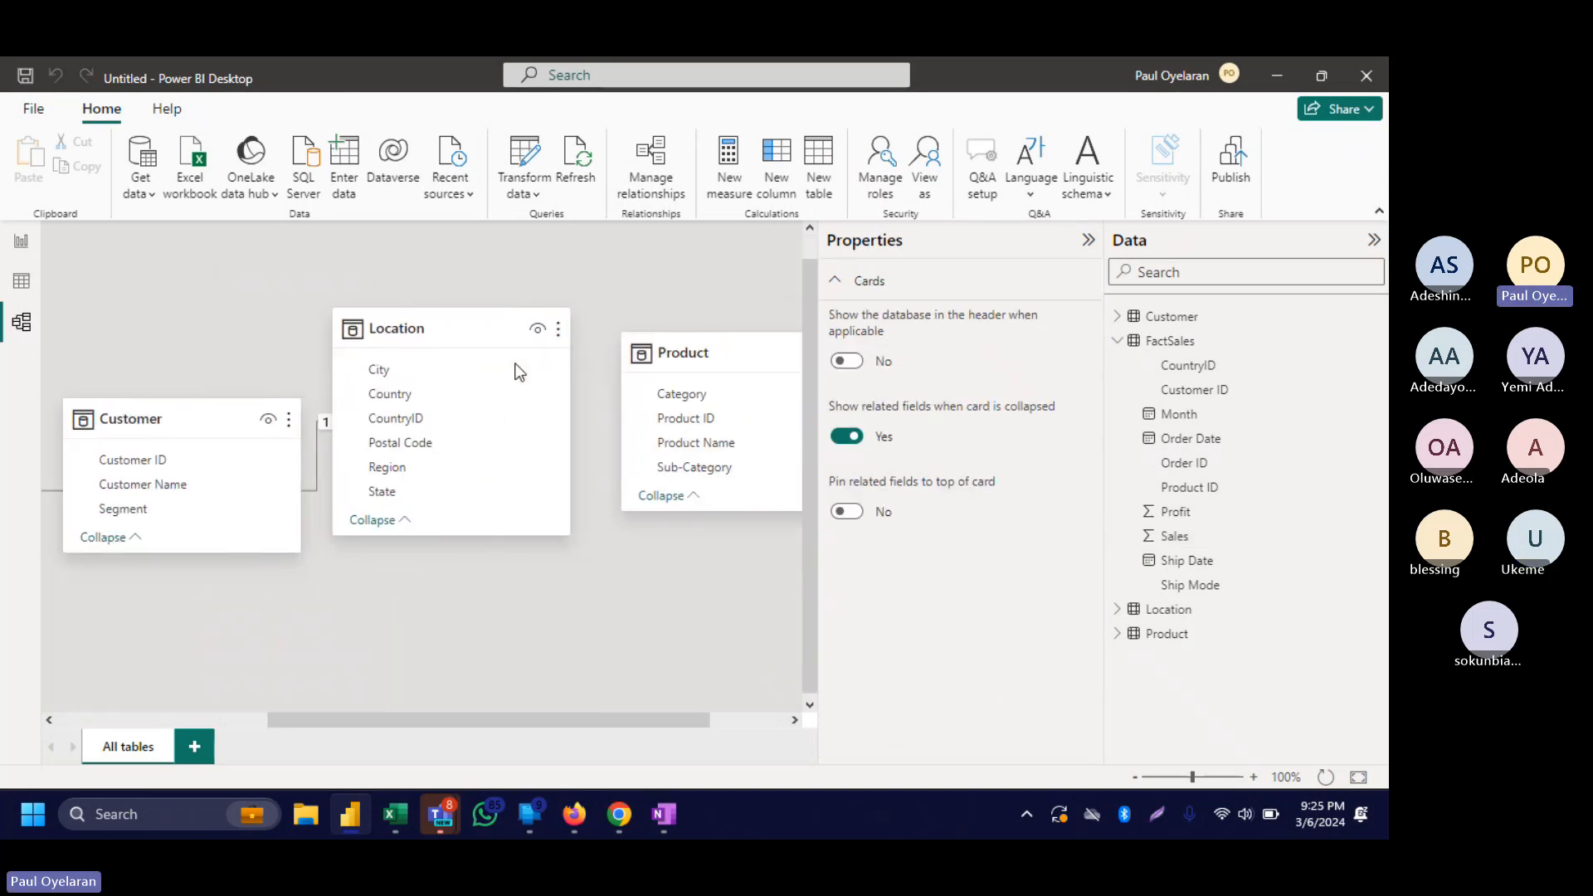
scroll(237, 368, "left", 4)
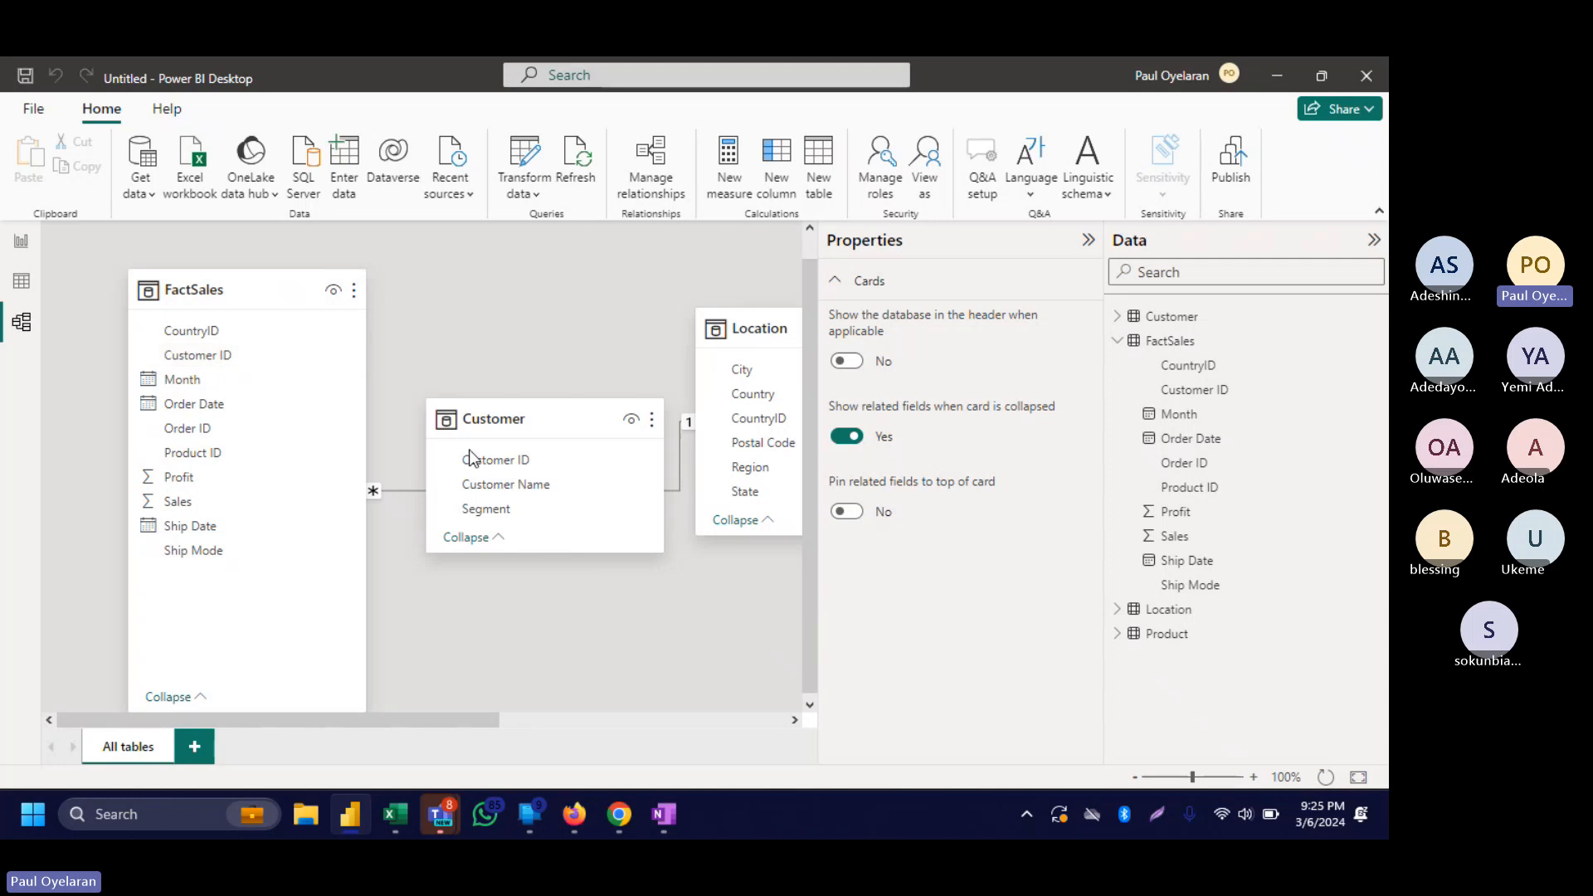
left_click_drag(495, 449, 271, 357)
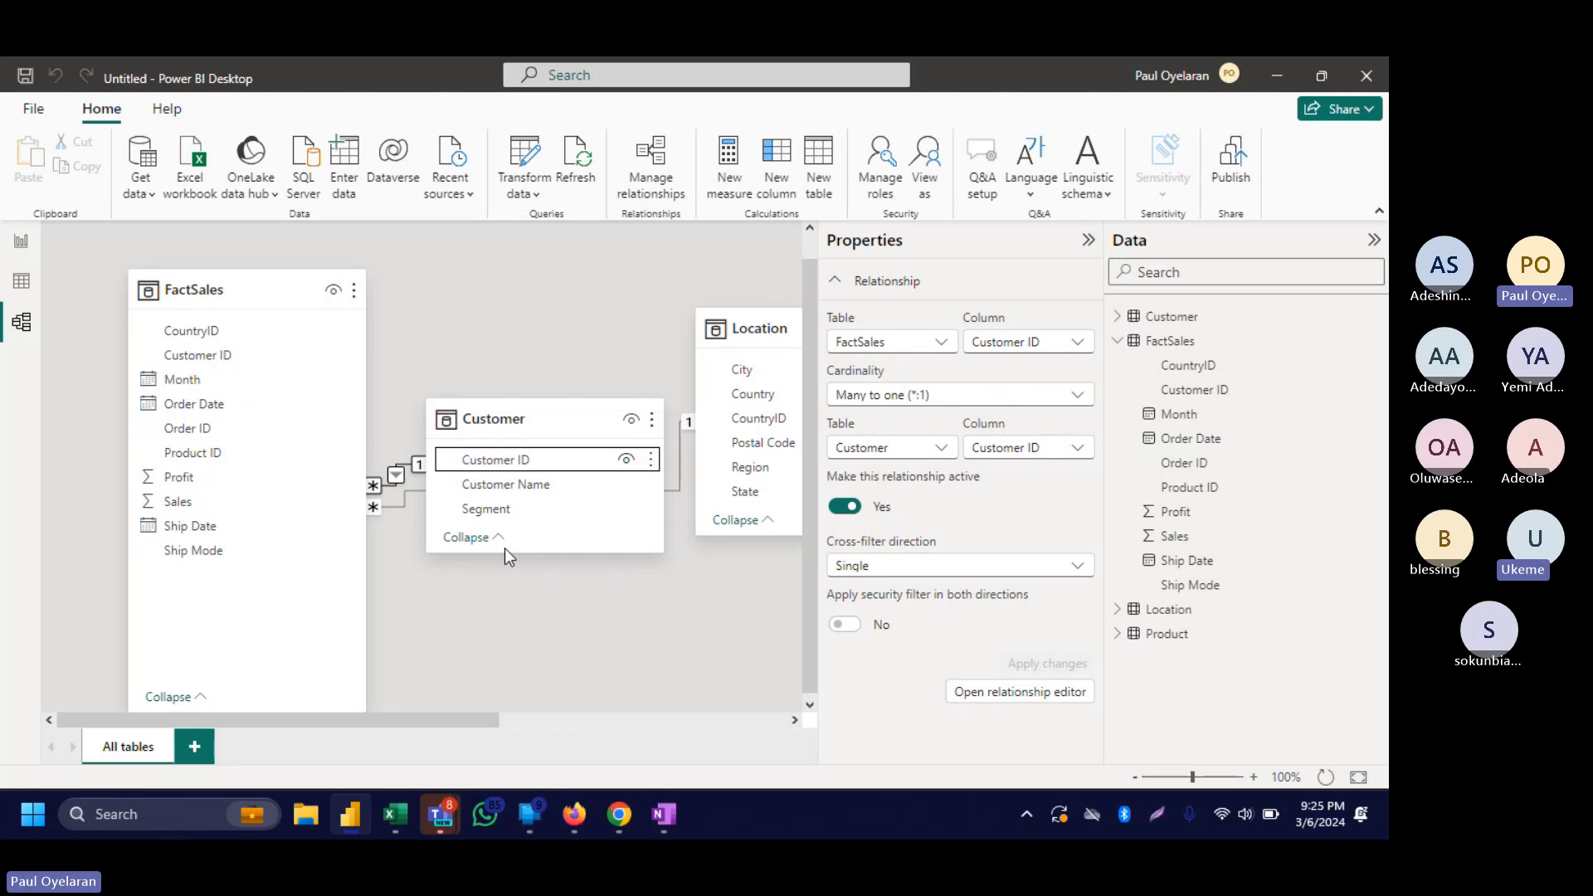
left_click_drag(505, 551, 514, 697)
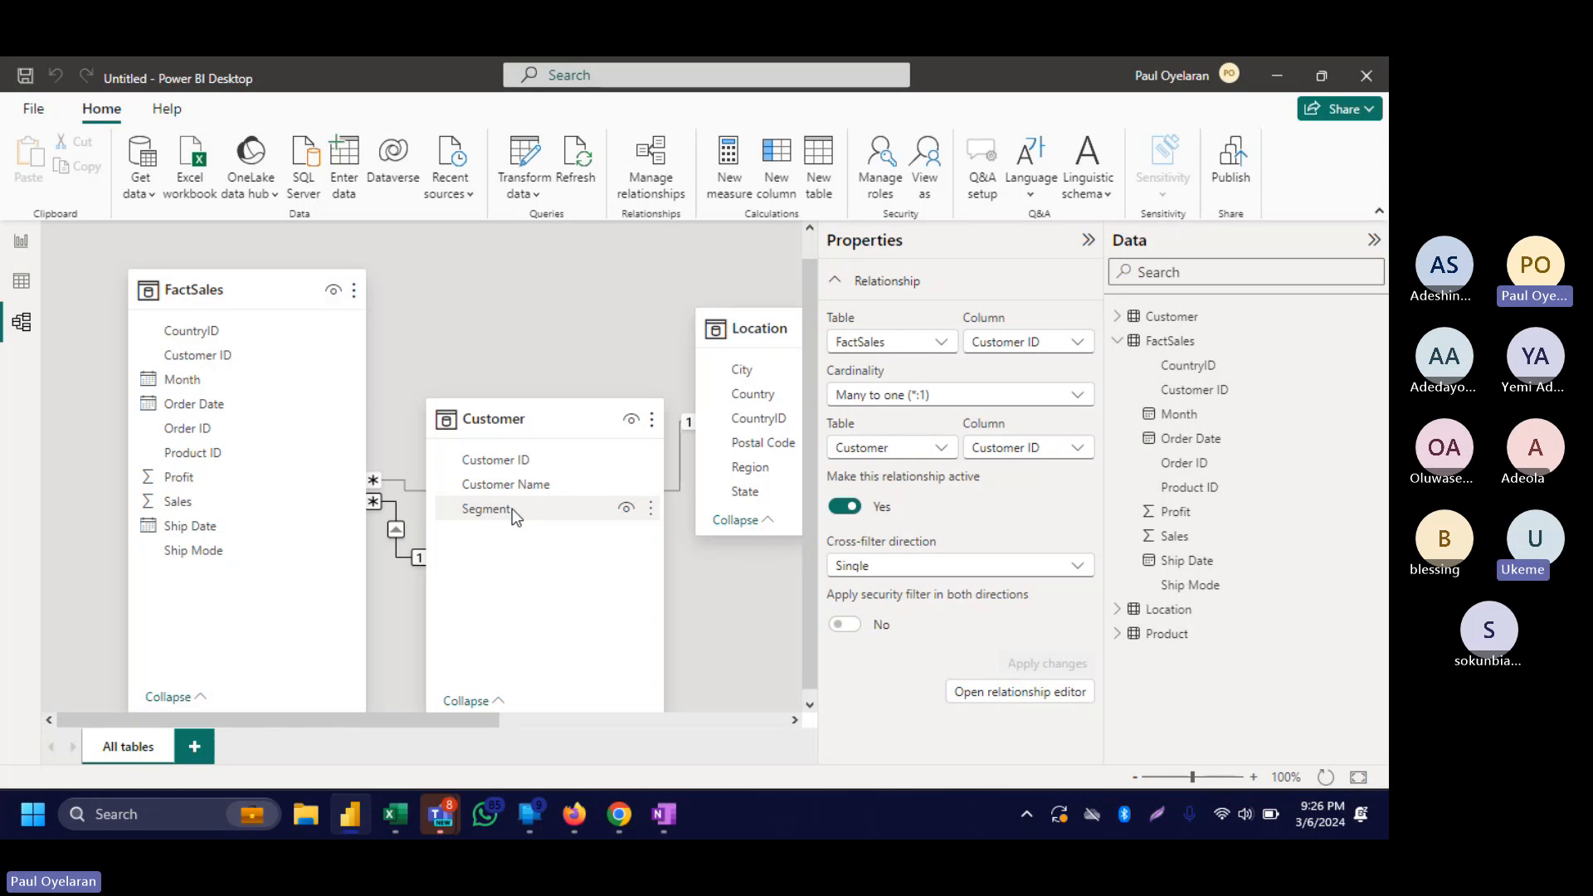
scroll(511, 509, "right", 5)
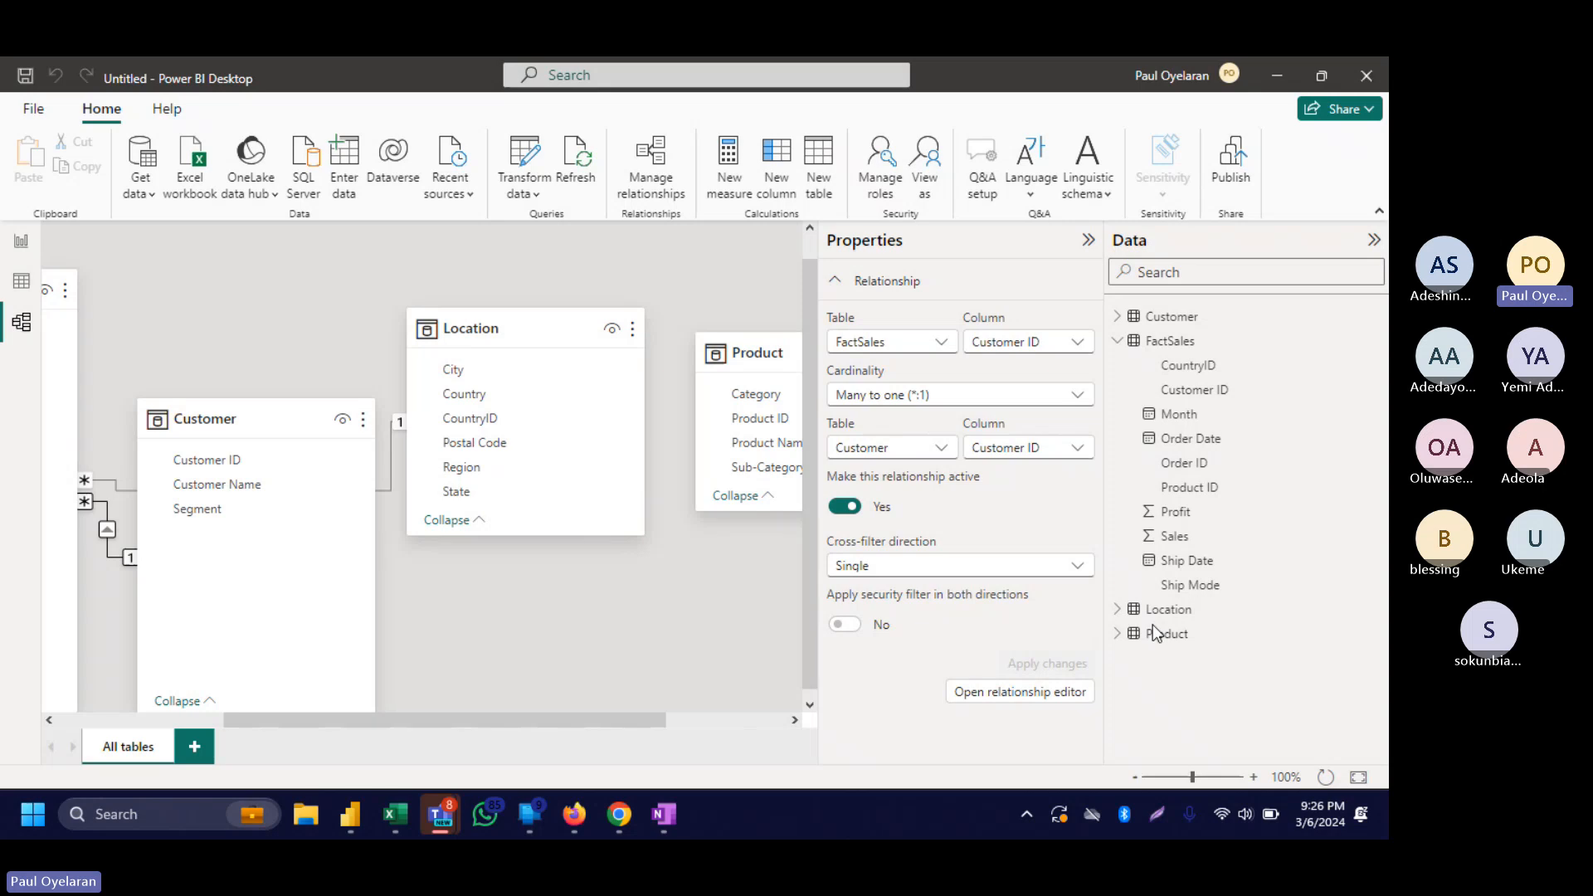
Switch to the Teams meeting, admit the two participants waiting in the lobby, and return to Power BI Desktop.
left_click(1182, 693)
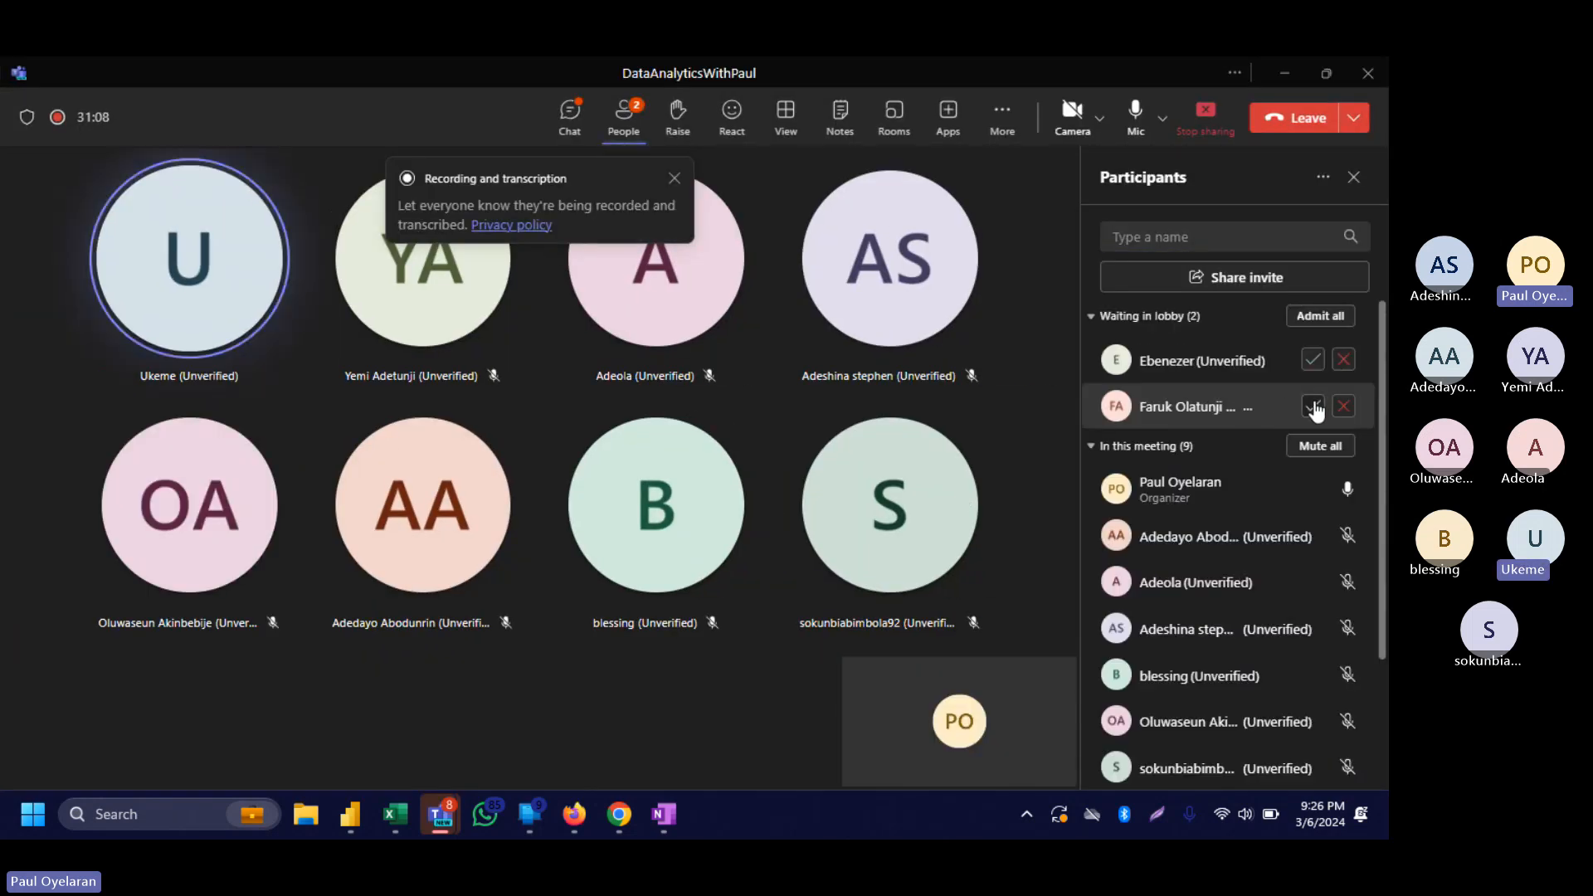
left_click(1314, 406)
left_click(1315, 361)
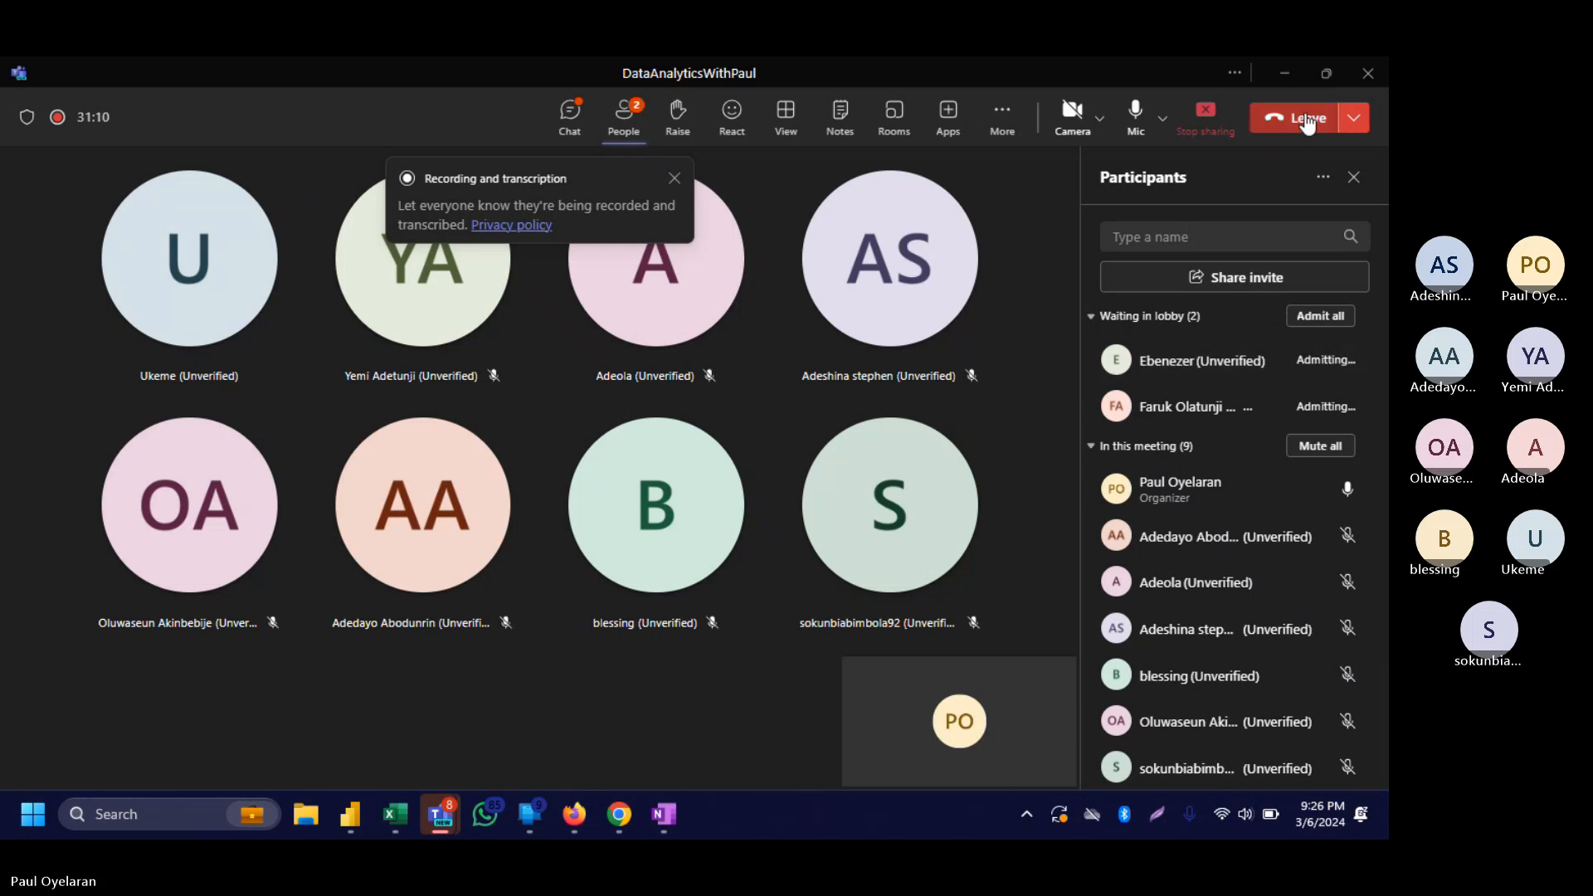
left_click(1287, 81)
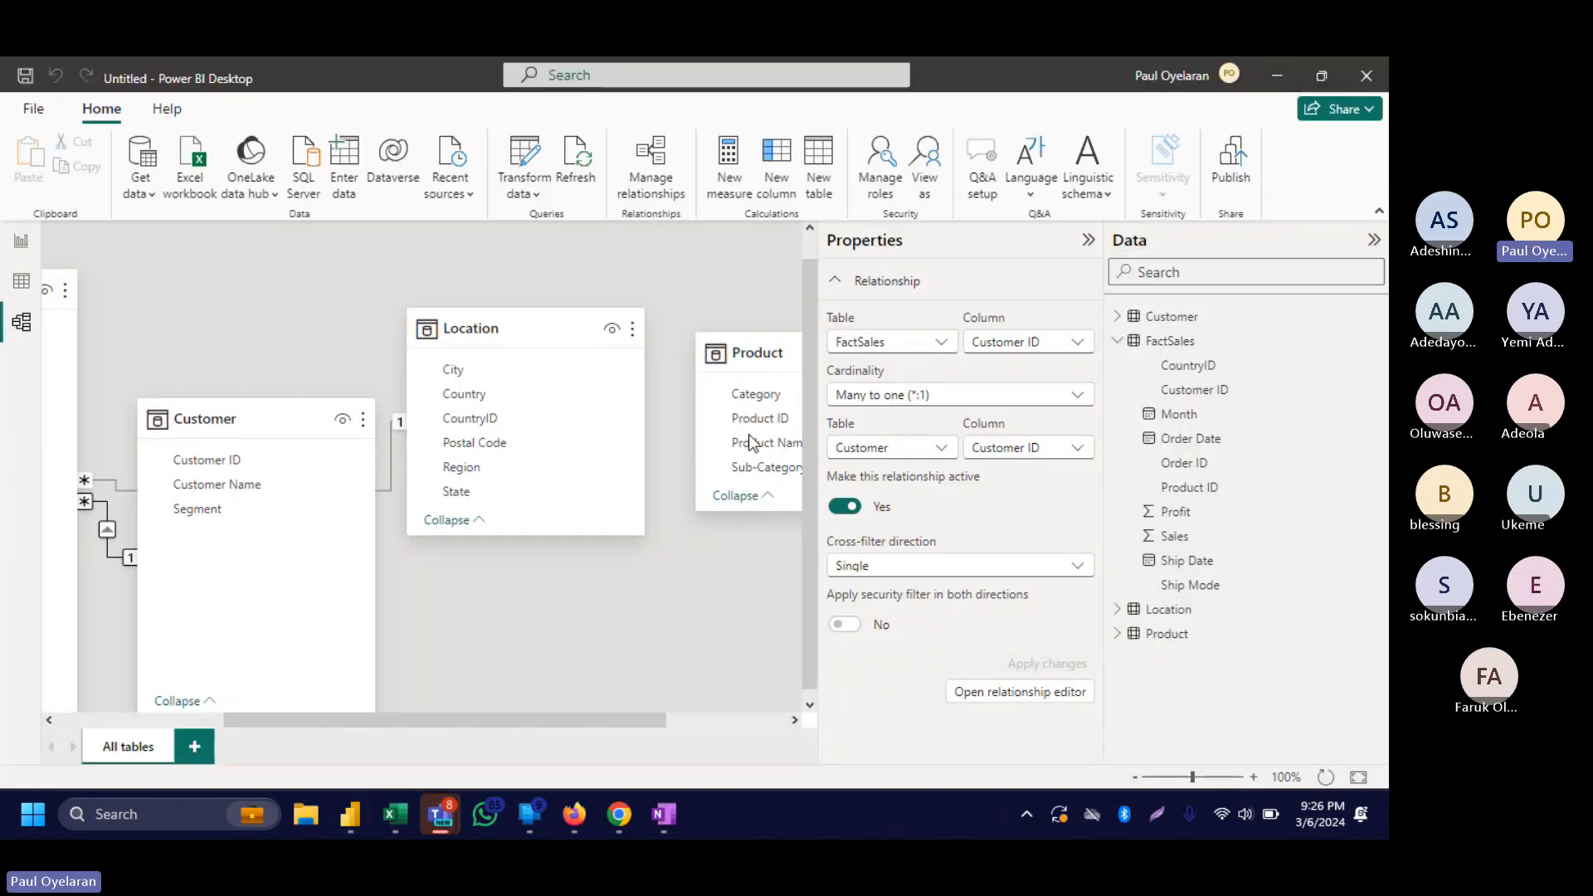
Move the Product table next to FactSales and relate the two tables through their Product ID fields.
left_click_drag(779, 339, 285, 312)
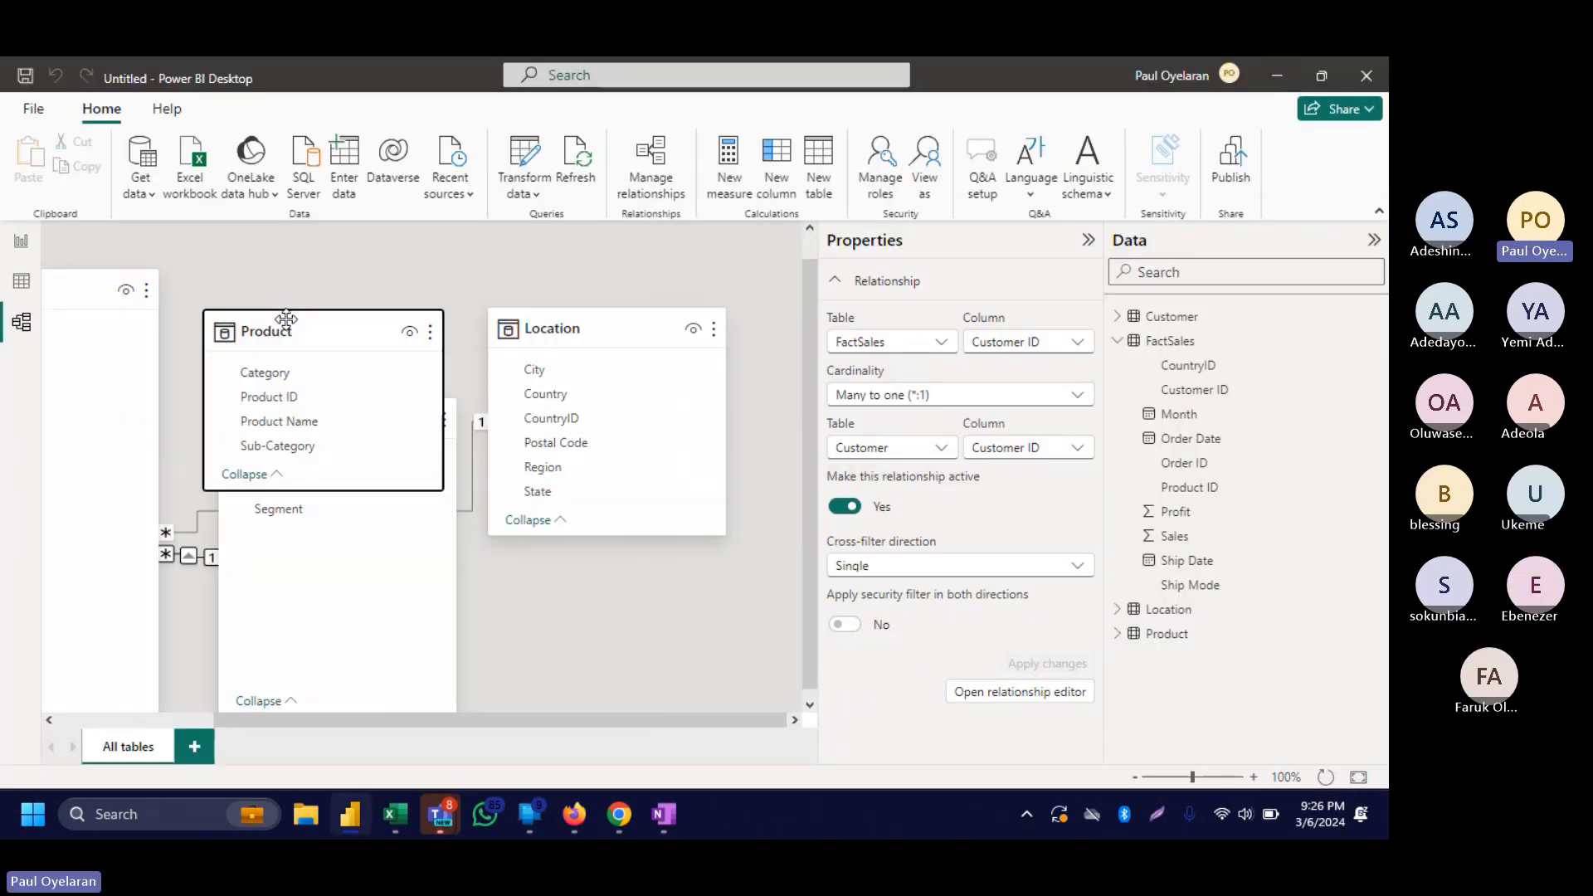
scroll(286, 320, "down", 1)
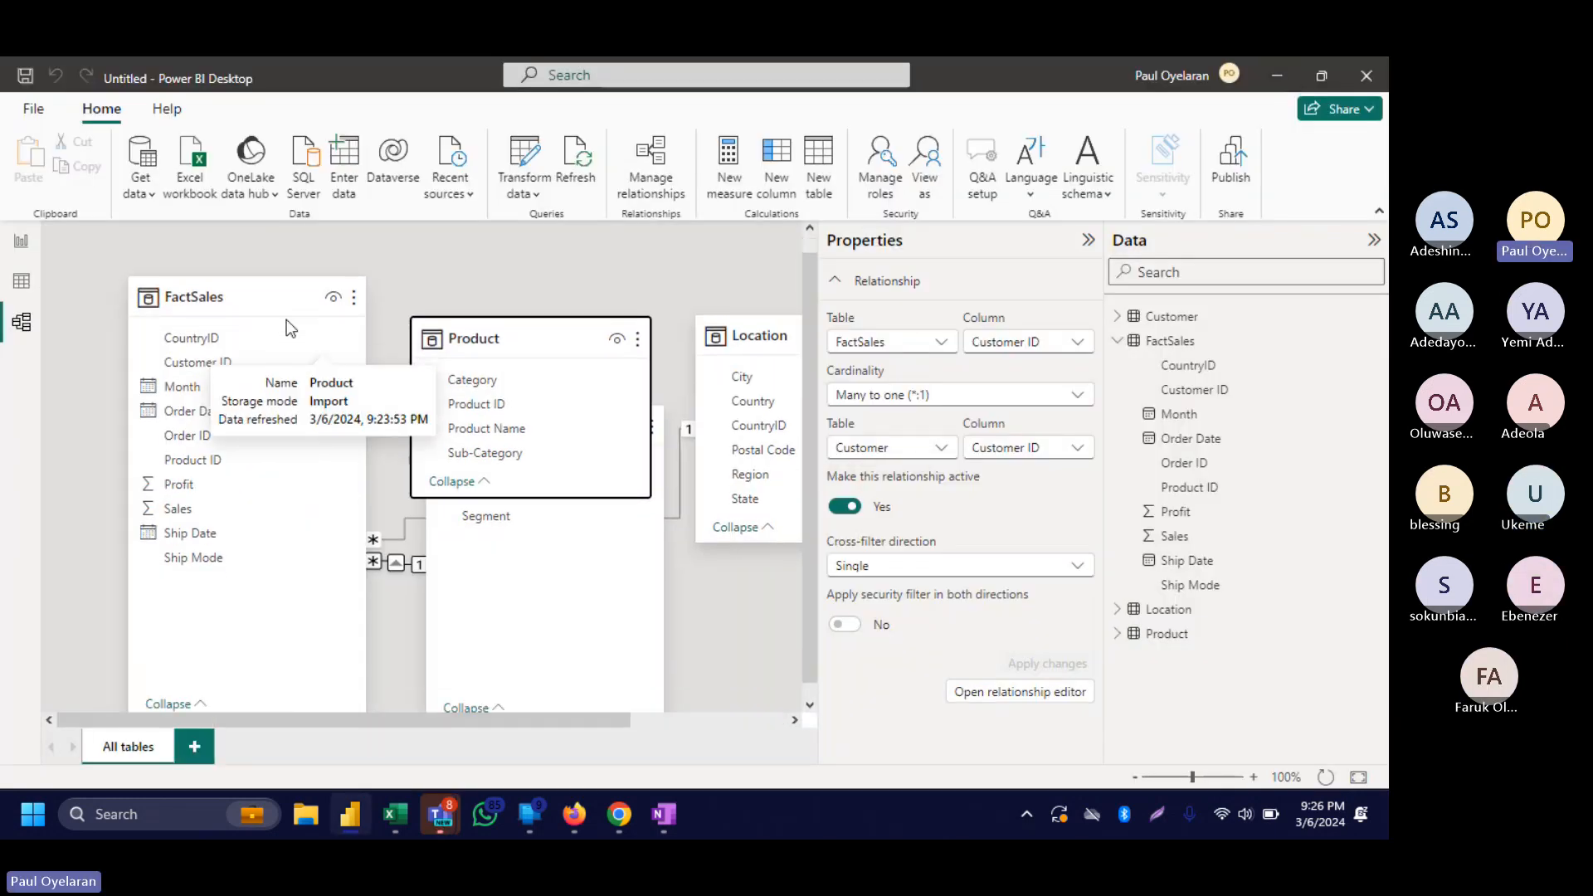
left_click(205, 465)
left_click_drag(204, 465, 483, 406)
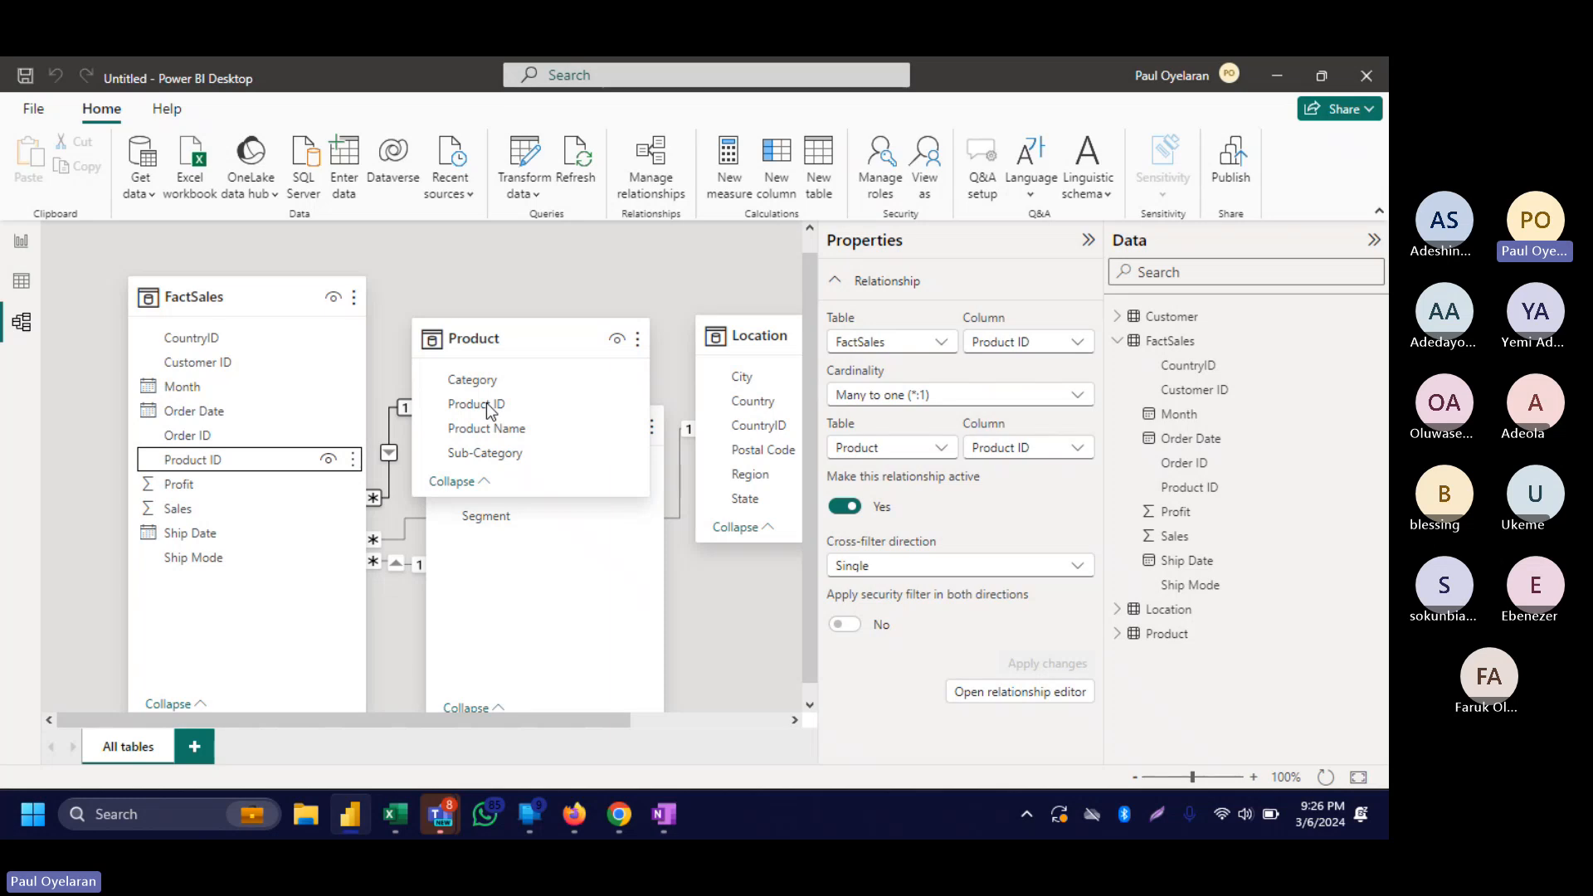
Rearrange the model diagram with Product below Location and a shortened FactSales card between Customer and those two tables.
scroll(492, 413, "right", 2)
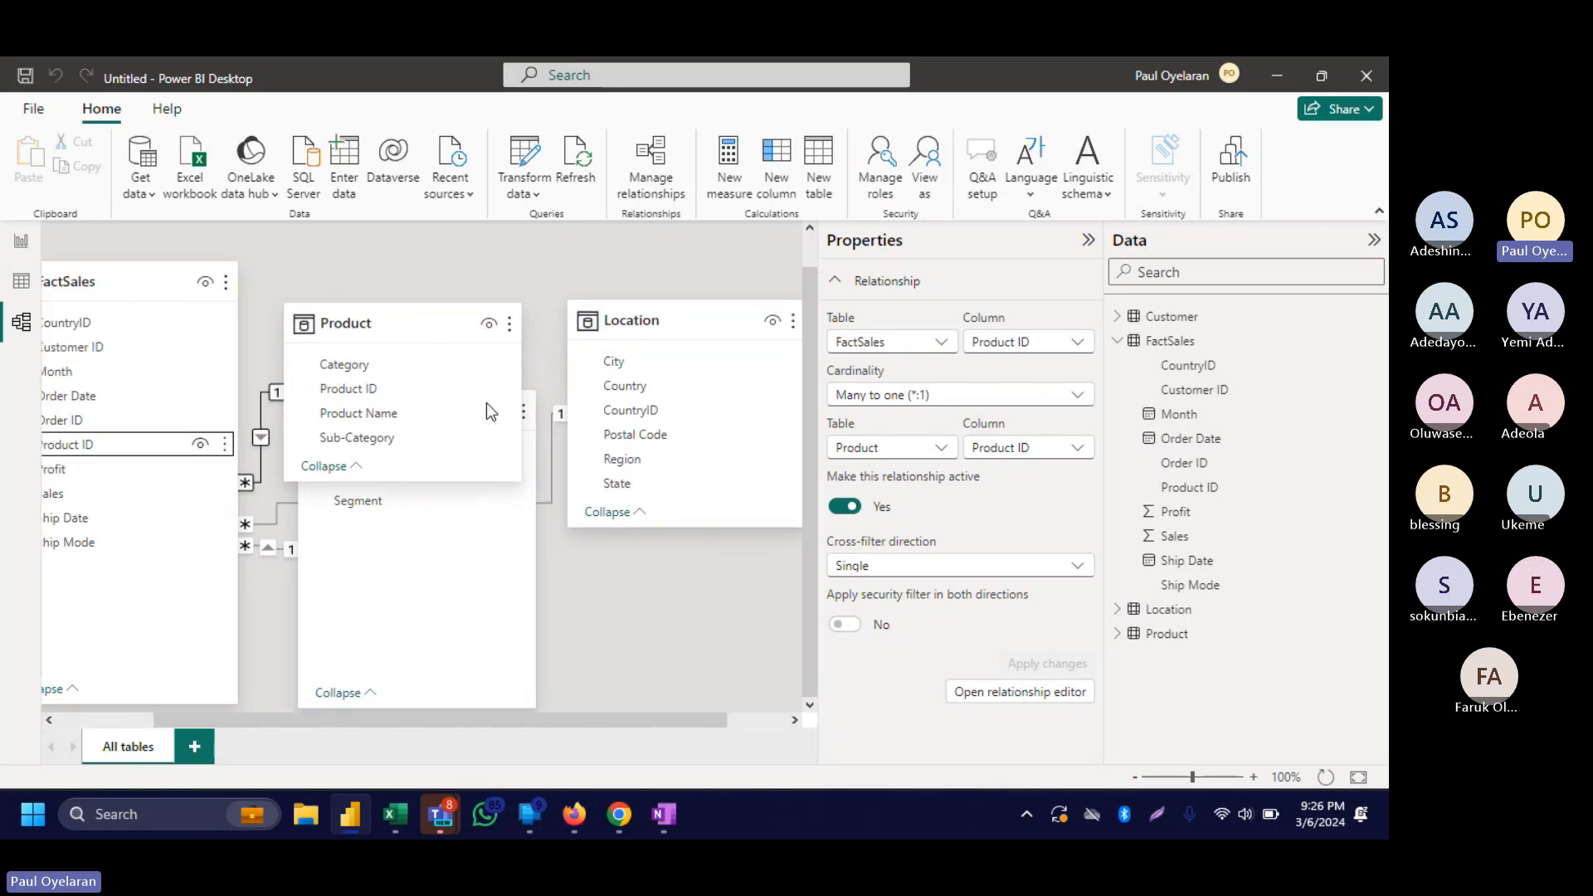
left_click_drag(346, 324, 669, 532)
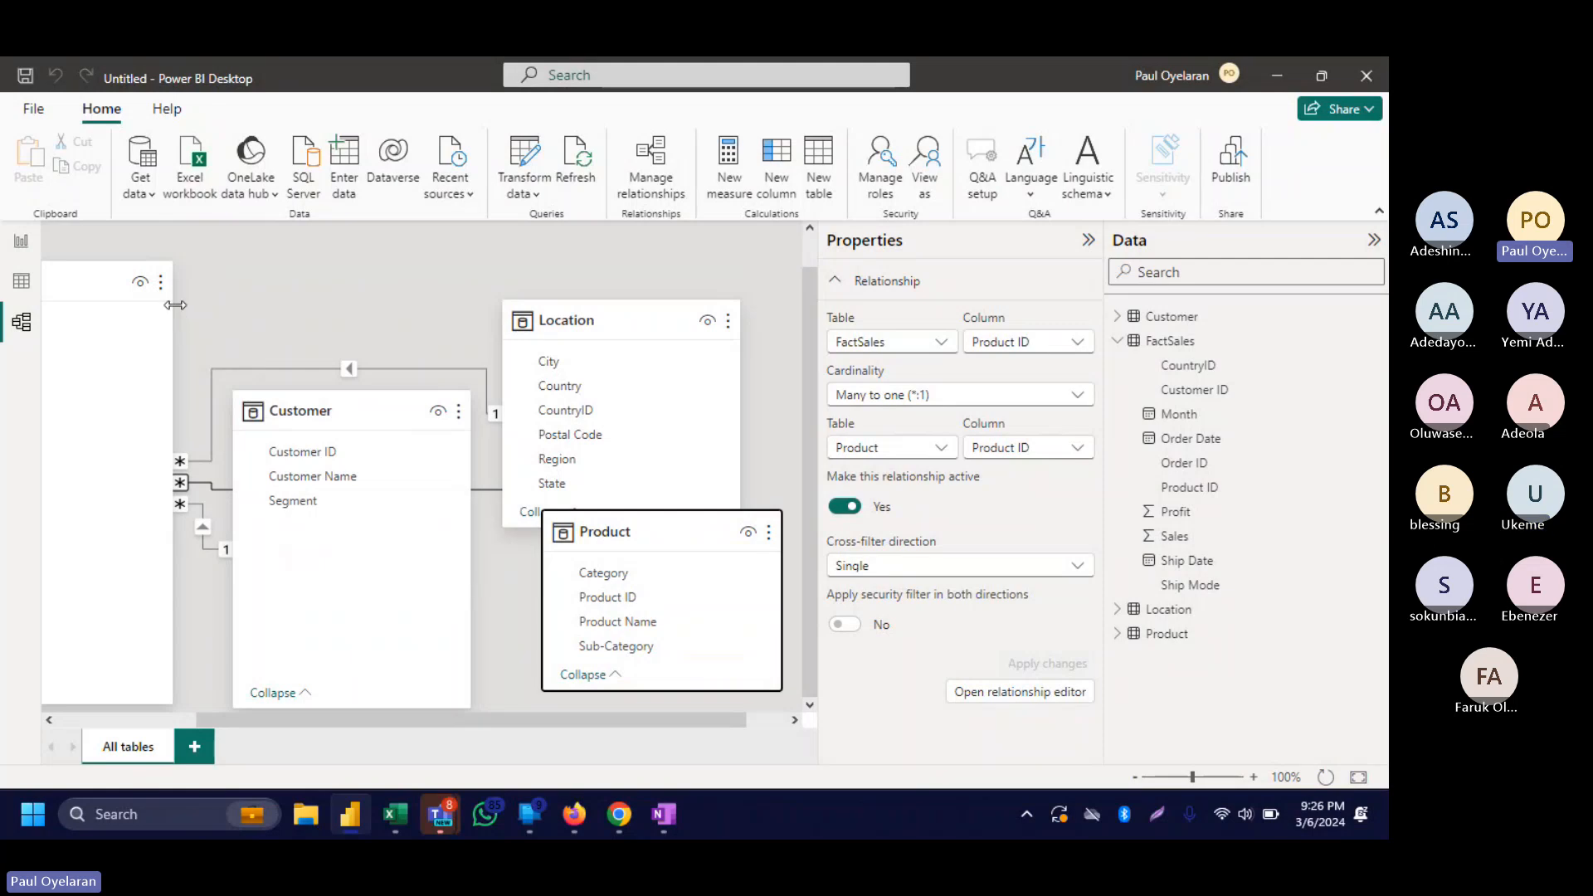
scroll(175, 304, "left", 2)
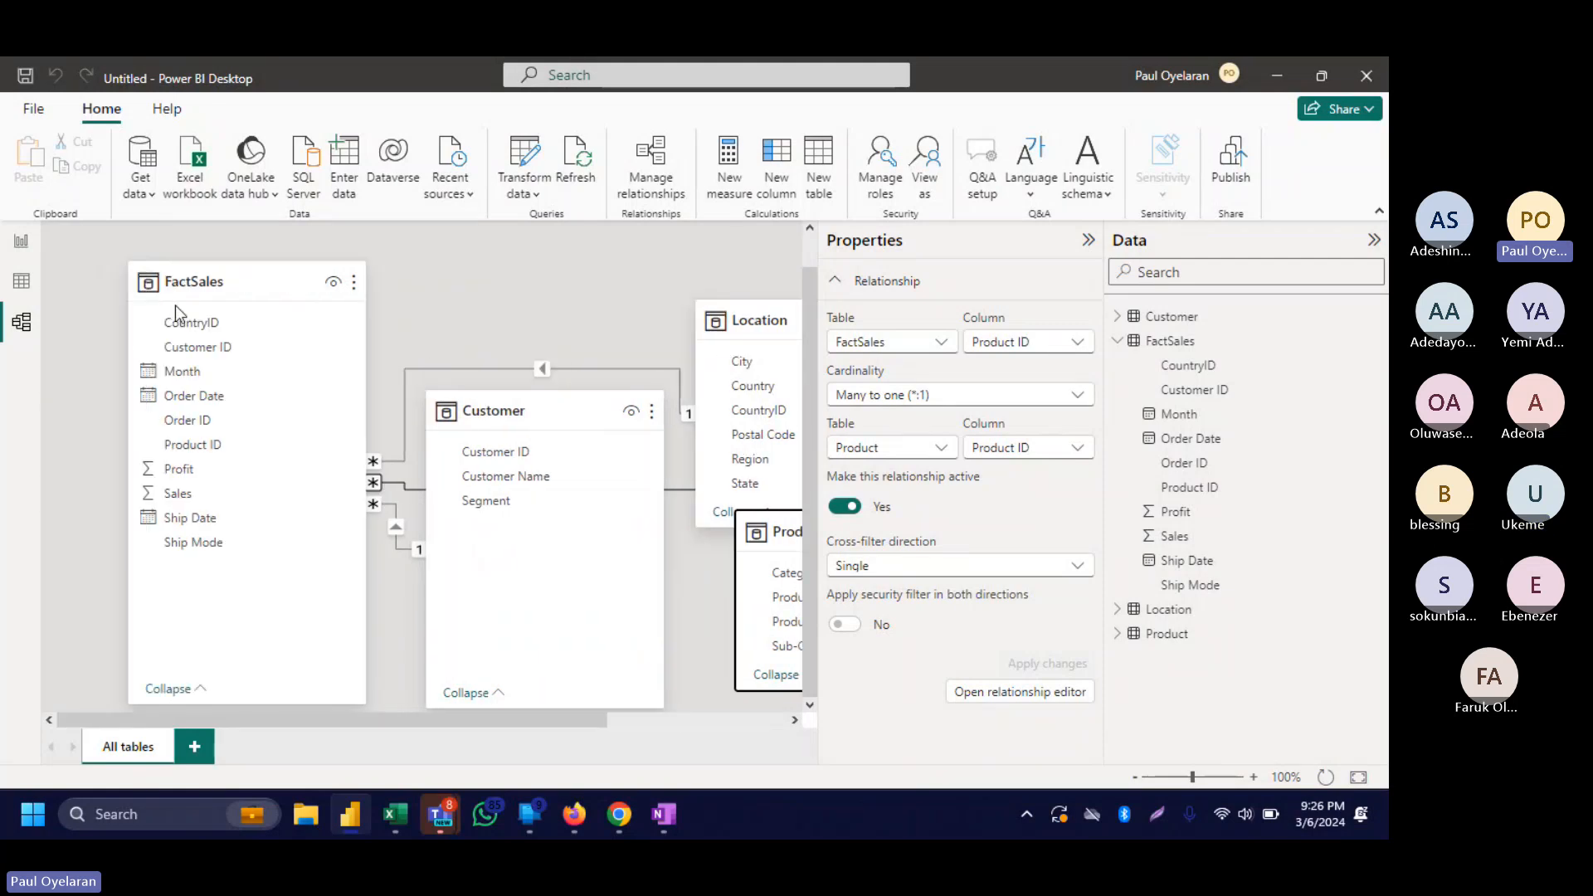
left_click(292, 698)
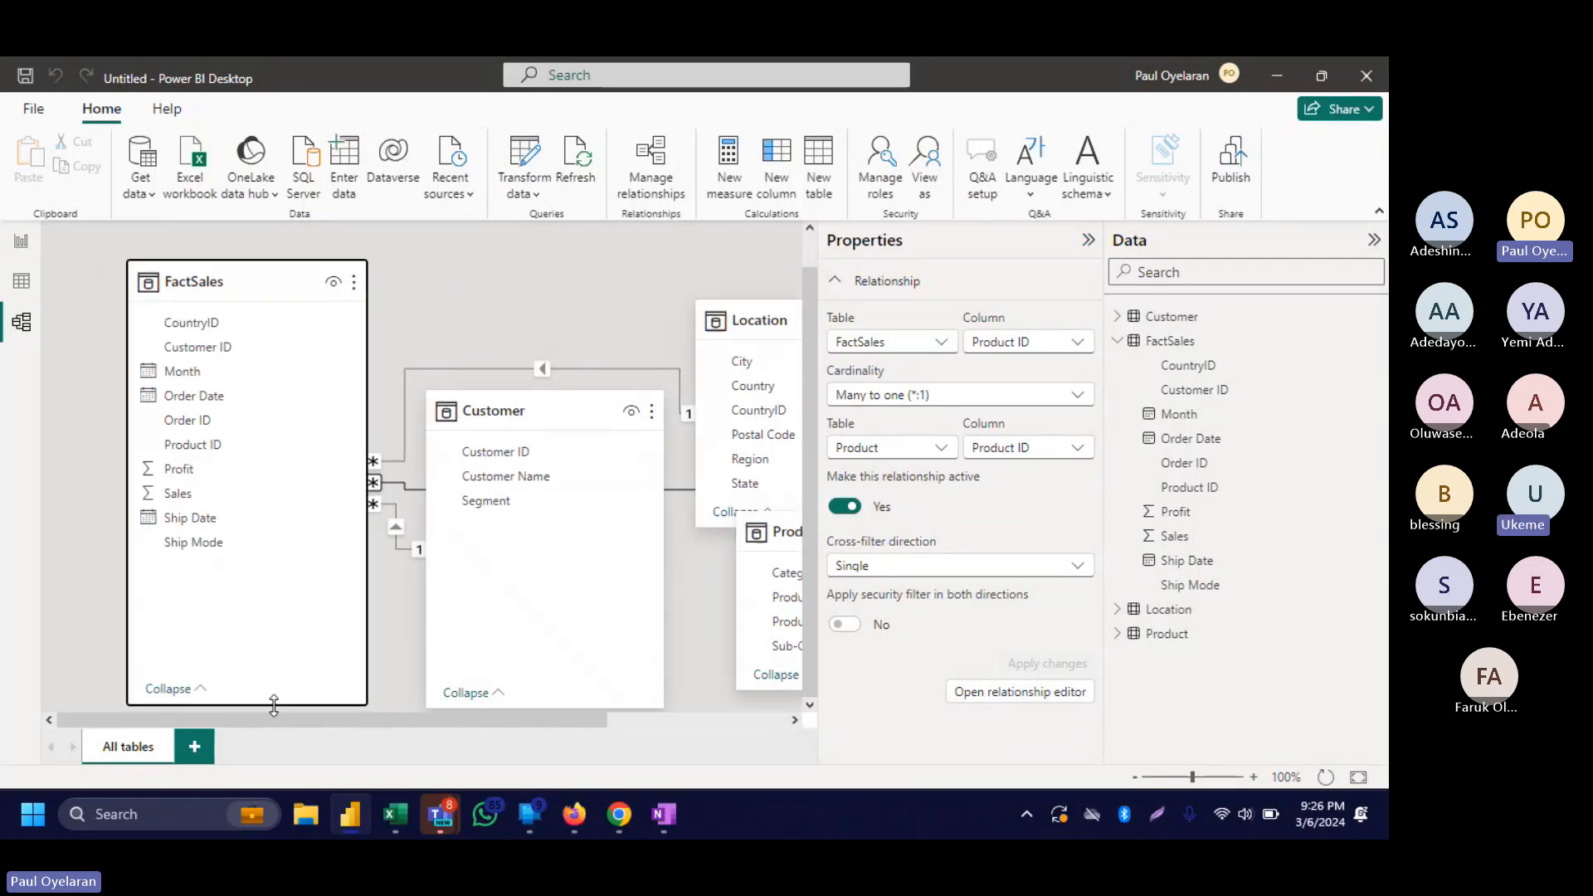
left_click_drag(273, 706, 274, 584)
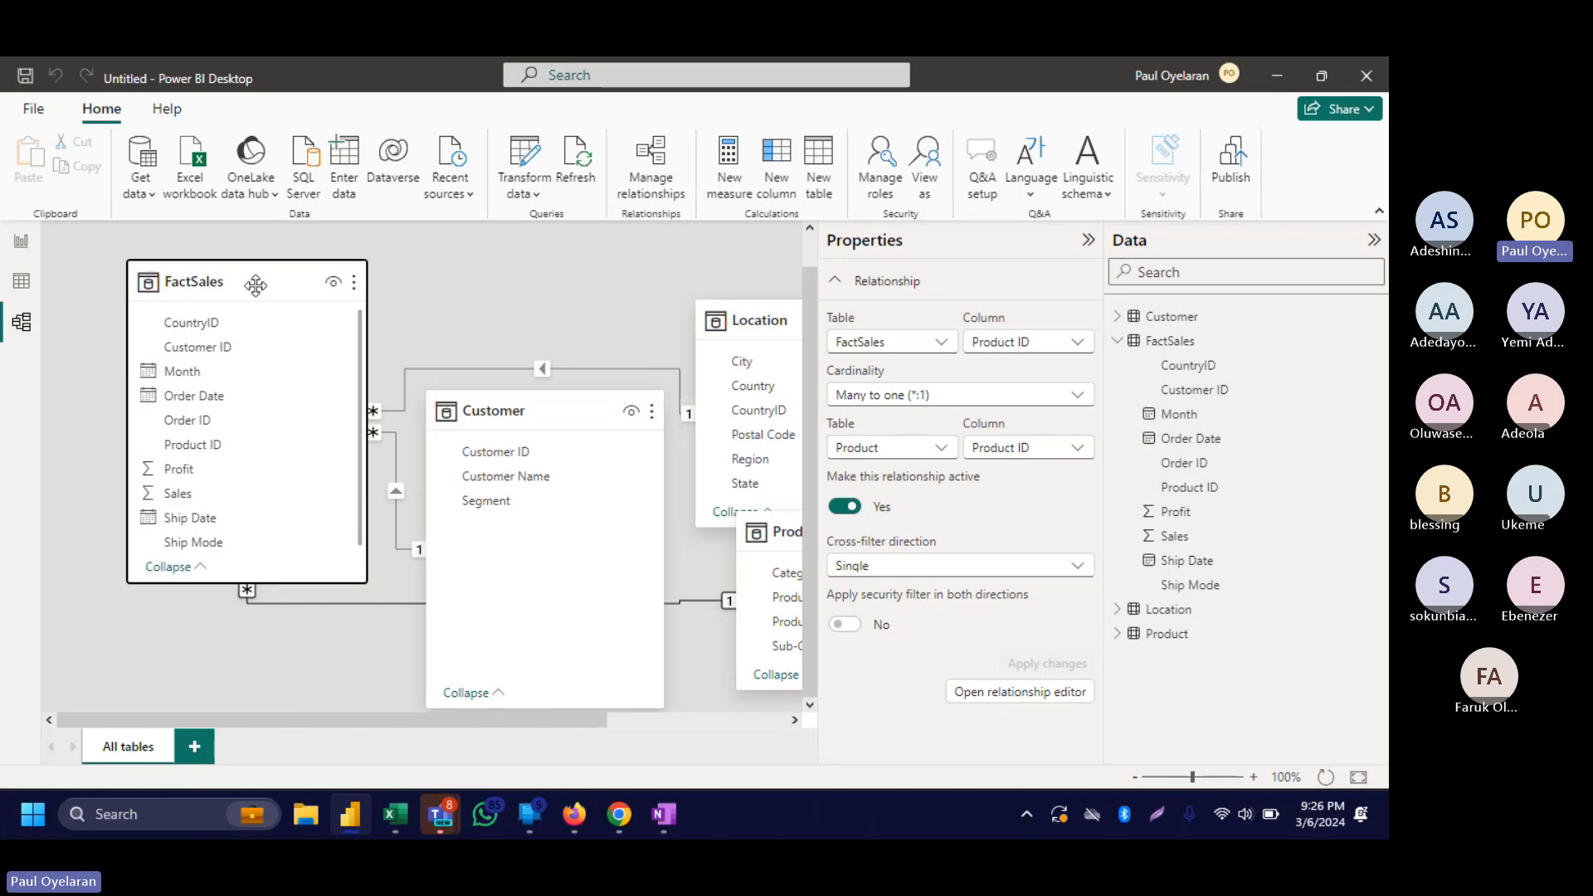
left_click_drag(251, 274, 217, 286)
scroll(731, 498, "down", 3)
scroll(730, 498, "right", 1)
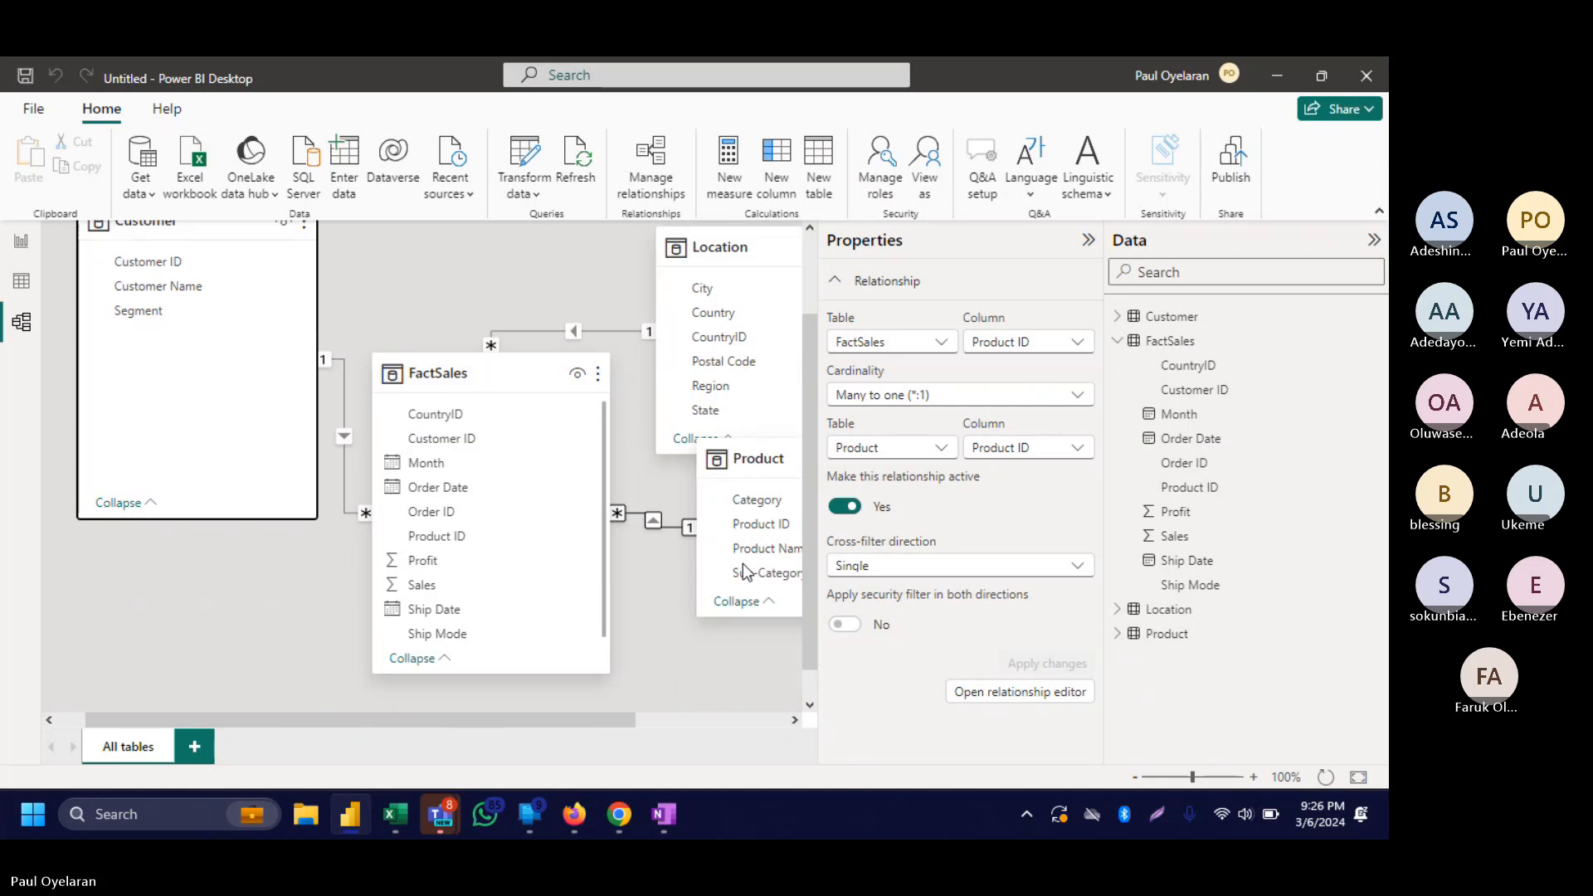
Move the Product card further down, shorten the Customer card beside FactSales, and shift FactSales slightly upward in the model diagram.
left_click_drag(751, 427, 776, 558)
scroll(217, 267, "up", 4)
scroll(218, 267, "up", 1)
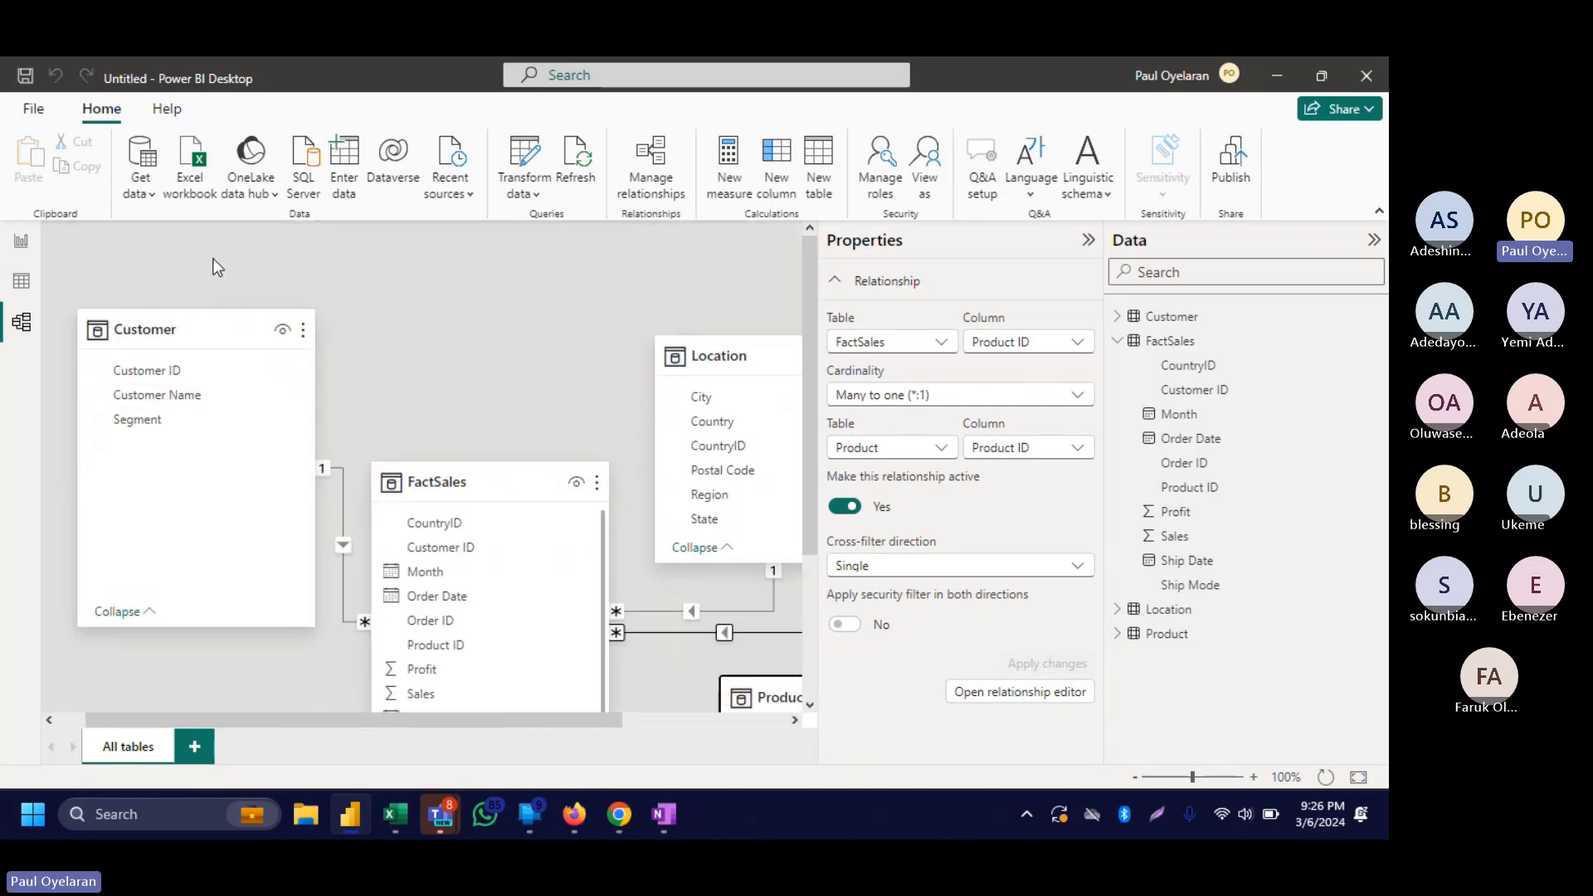
left_click_drag(205, 312, 209, 391)
left_click_drag(231, 509, 219, 495)
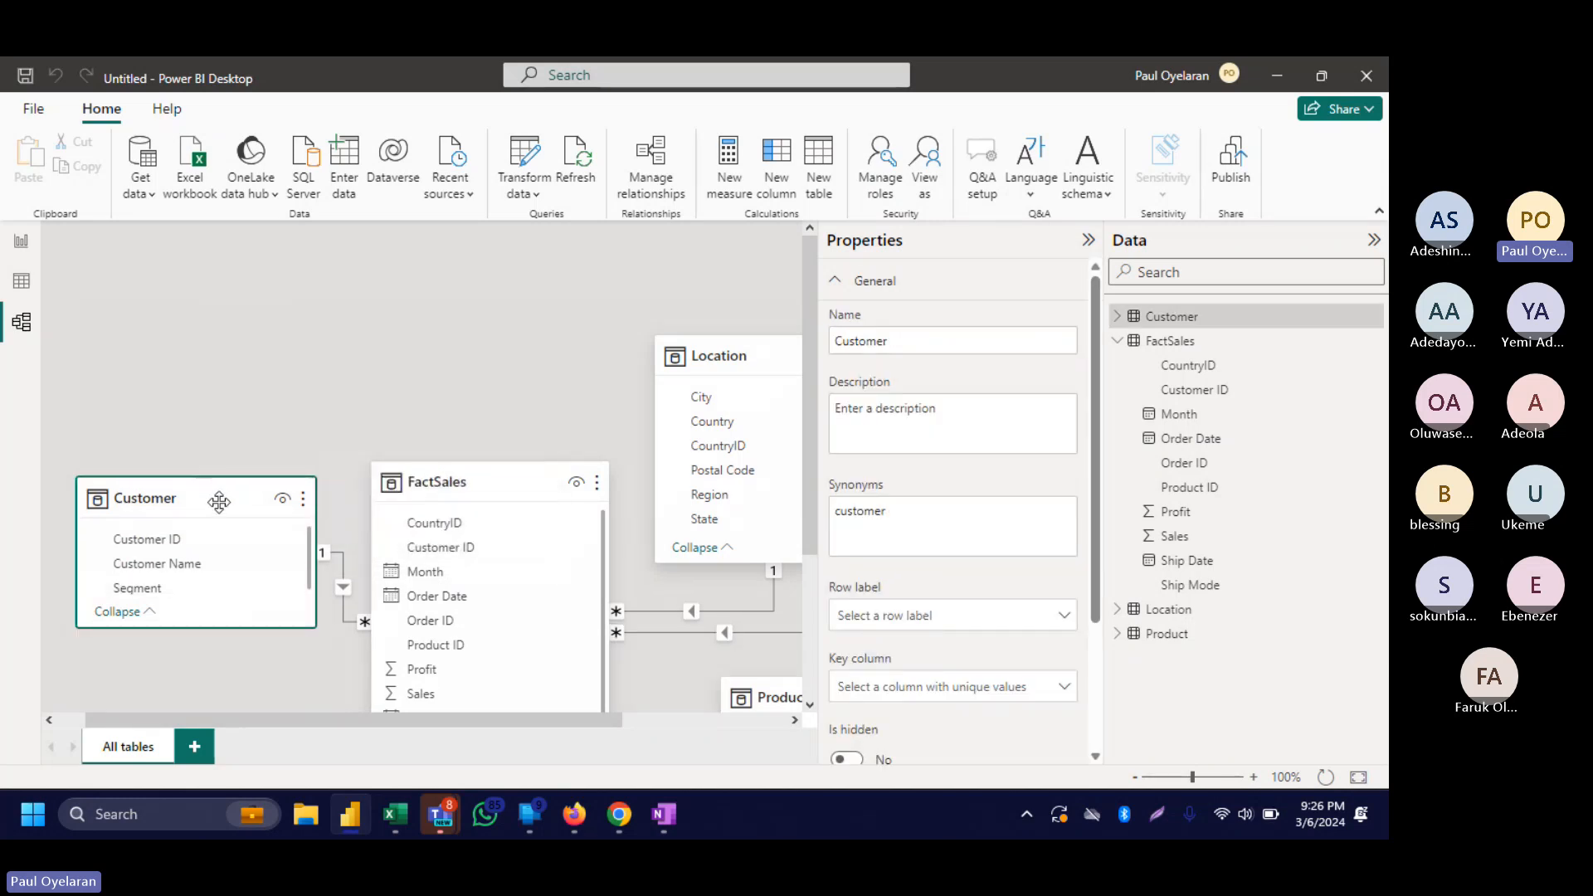
scroll(461, 508, "down", 3)
scroll(460, 506, "up", 1)
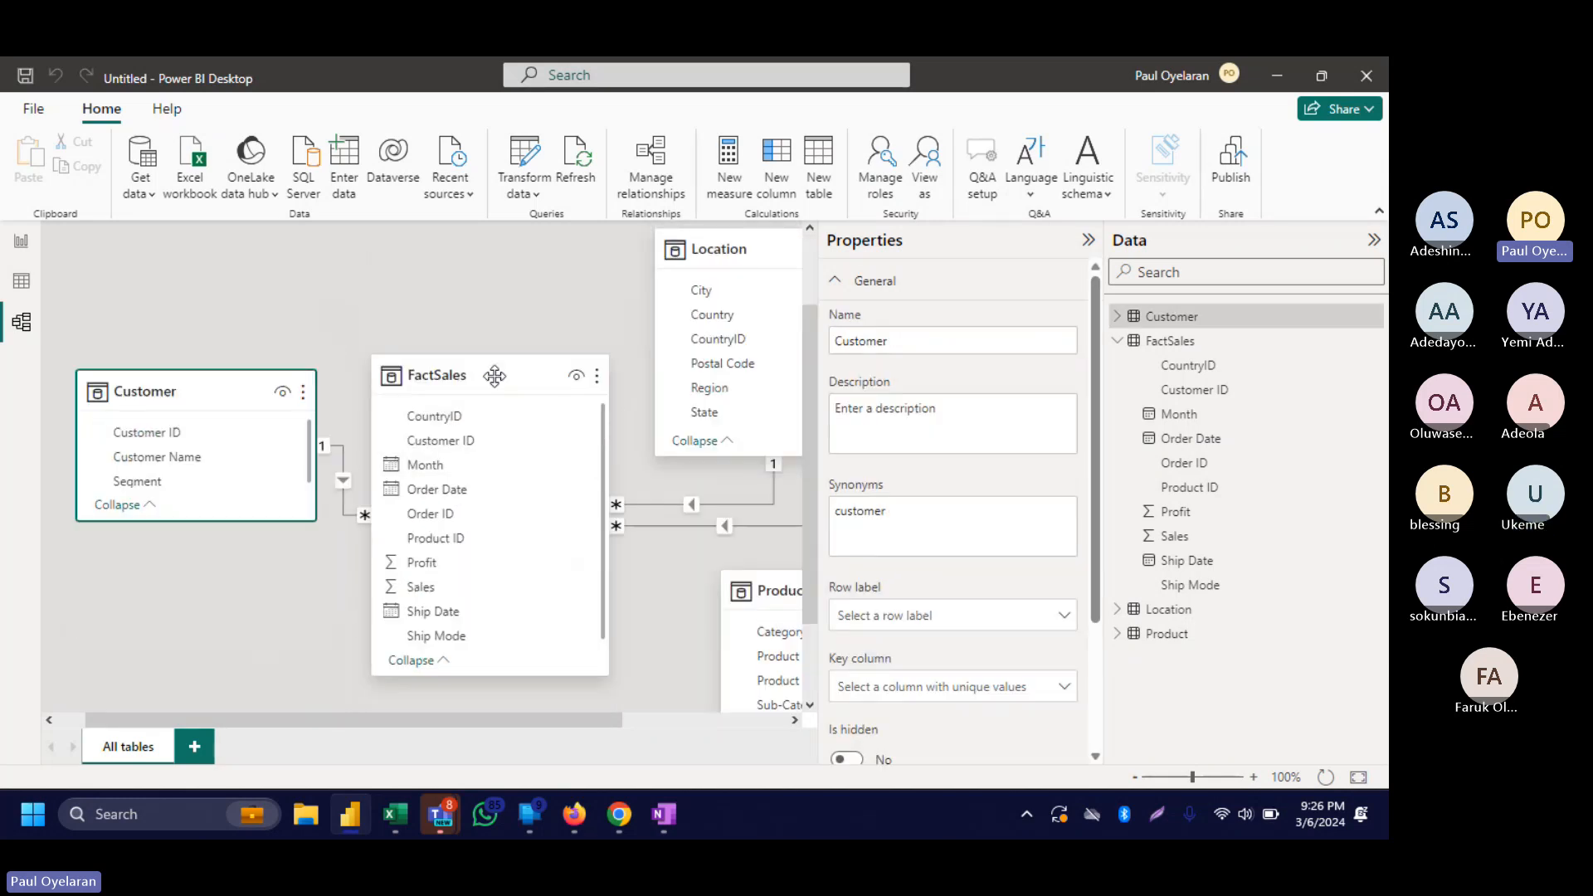
left_click_drag(494, 376, 495, 327)
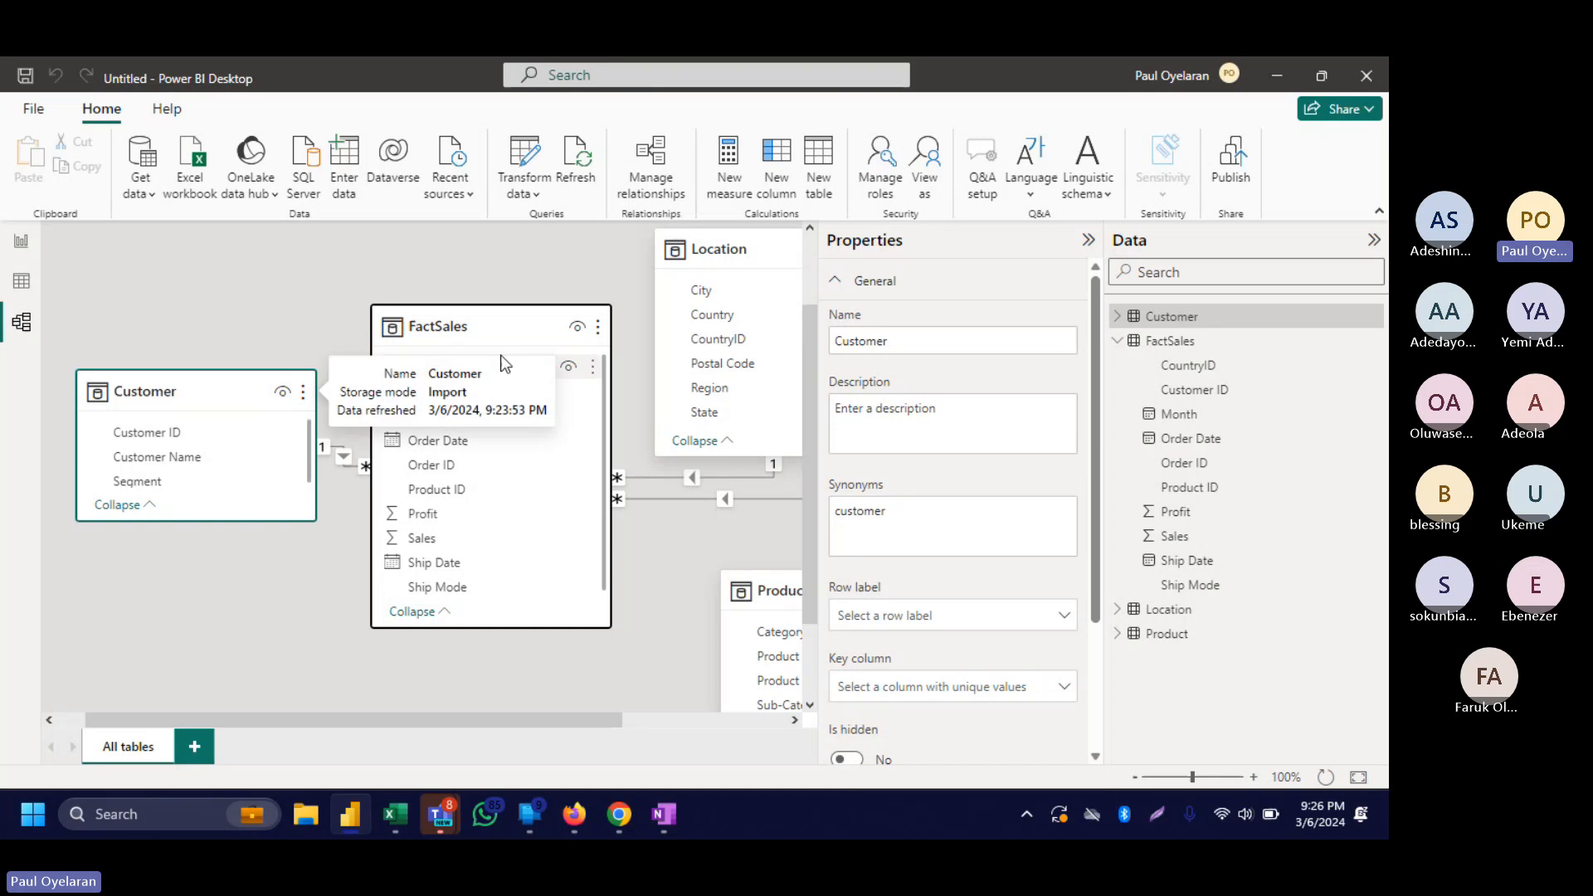
scroll(697, 369, "up", 1)
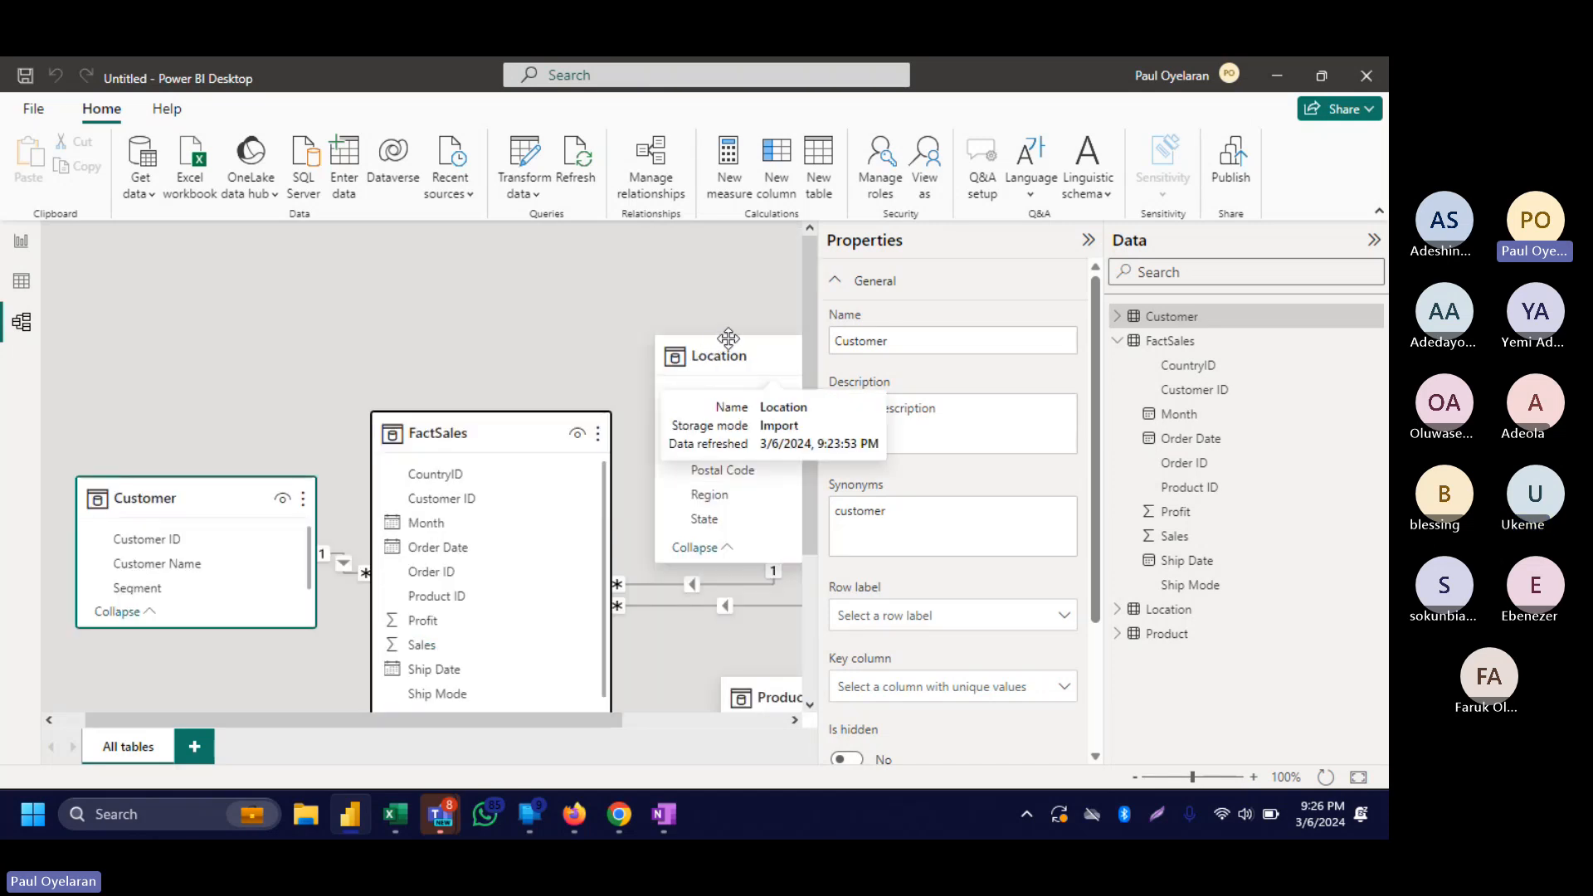
Move the Location card down beside FactSales and place the Product card below them.
left_click_drag(719, 344, 736, 463)
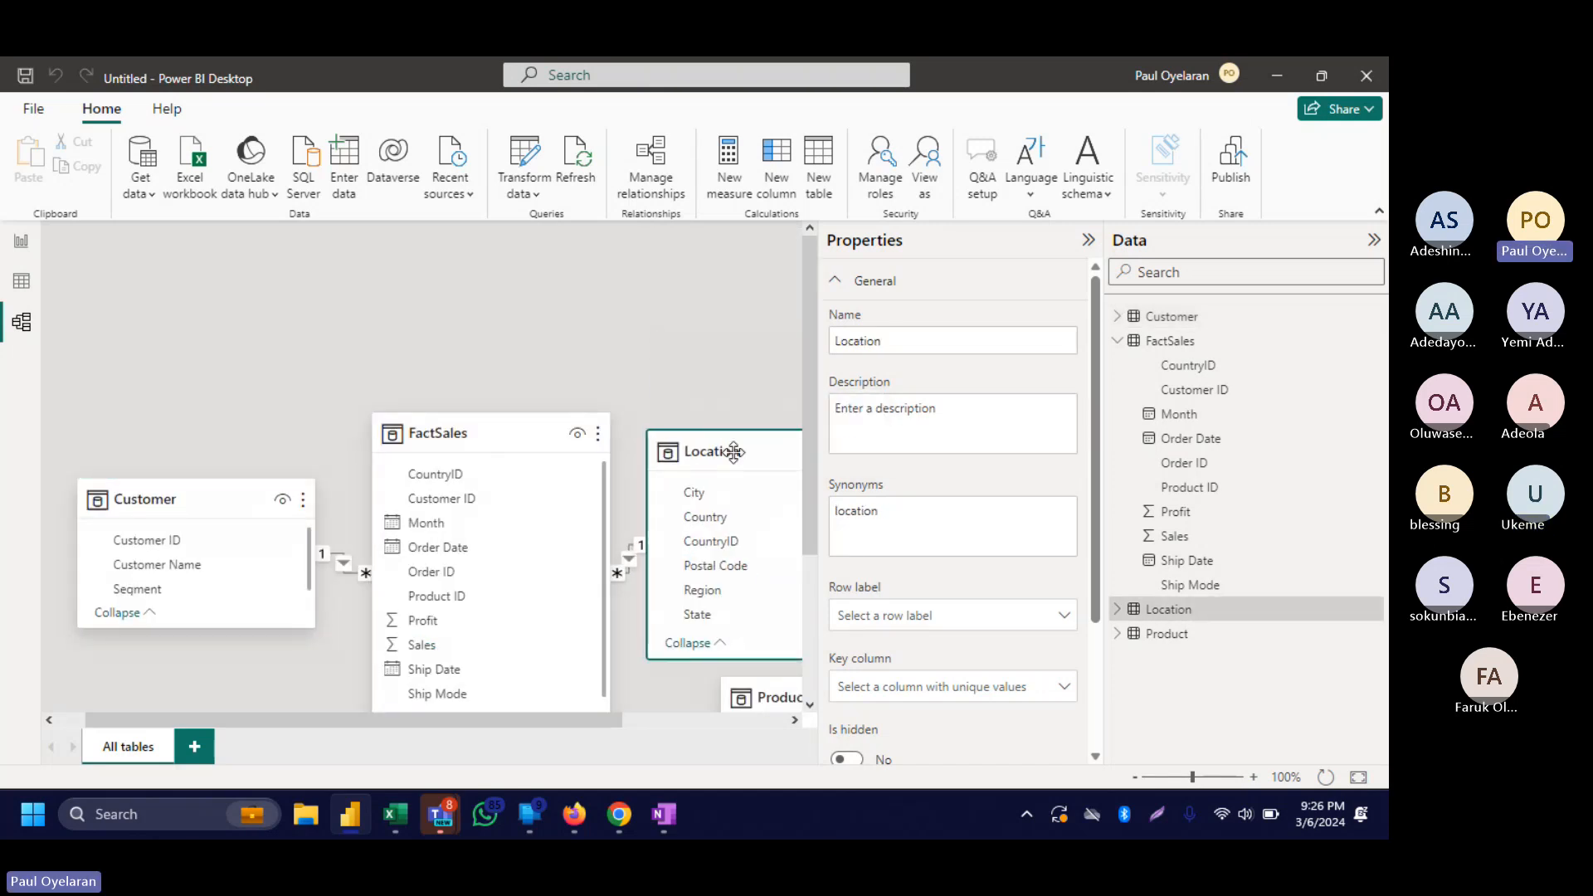
scroll(734, 452, "right", 3)
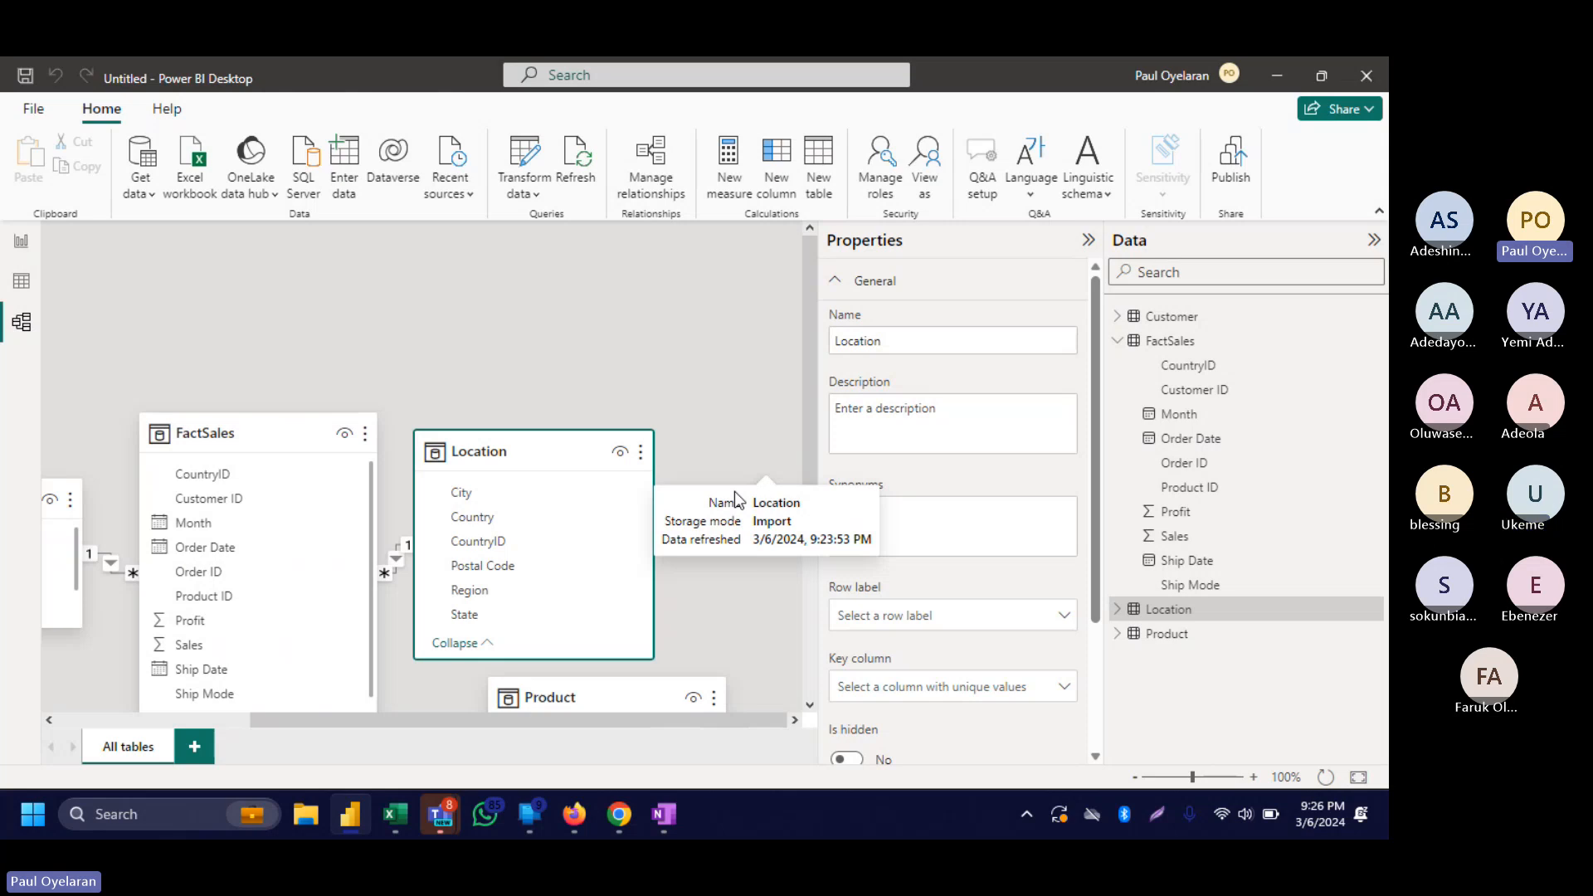
scroll(734, 491, "down", 2)
left_click_drag(554, 475, 531, 572)
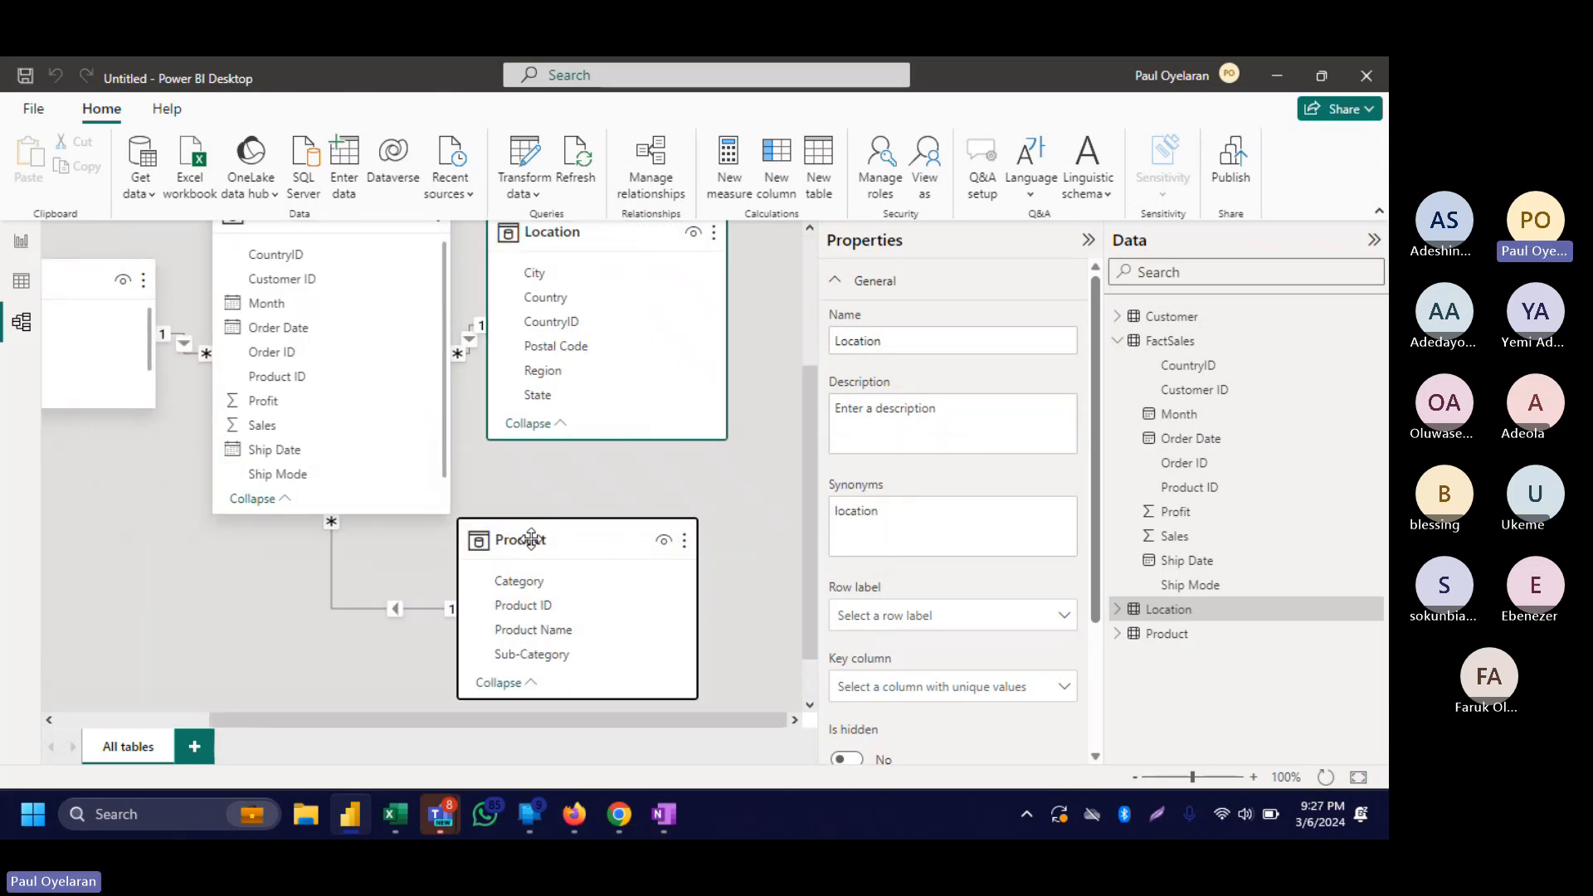
scroll(408, 365, "up", 3)
scroll(408, 365, "left", 1)
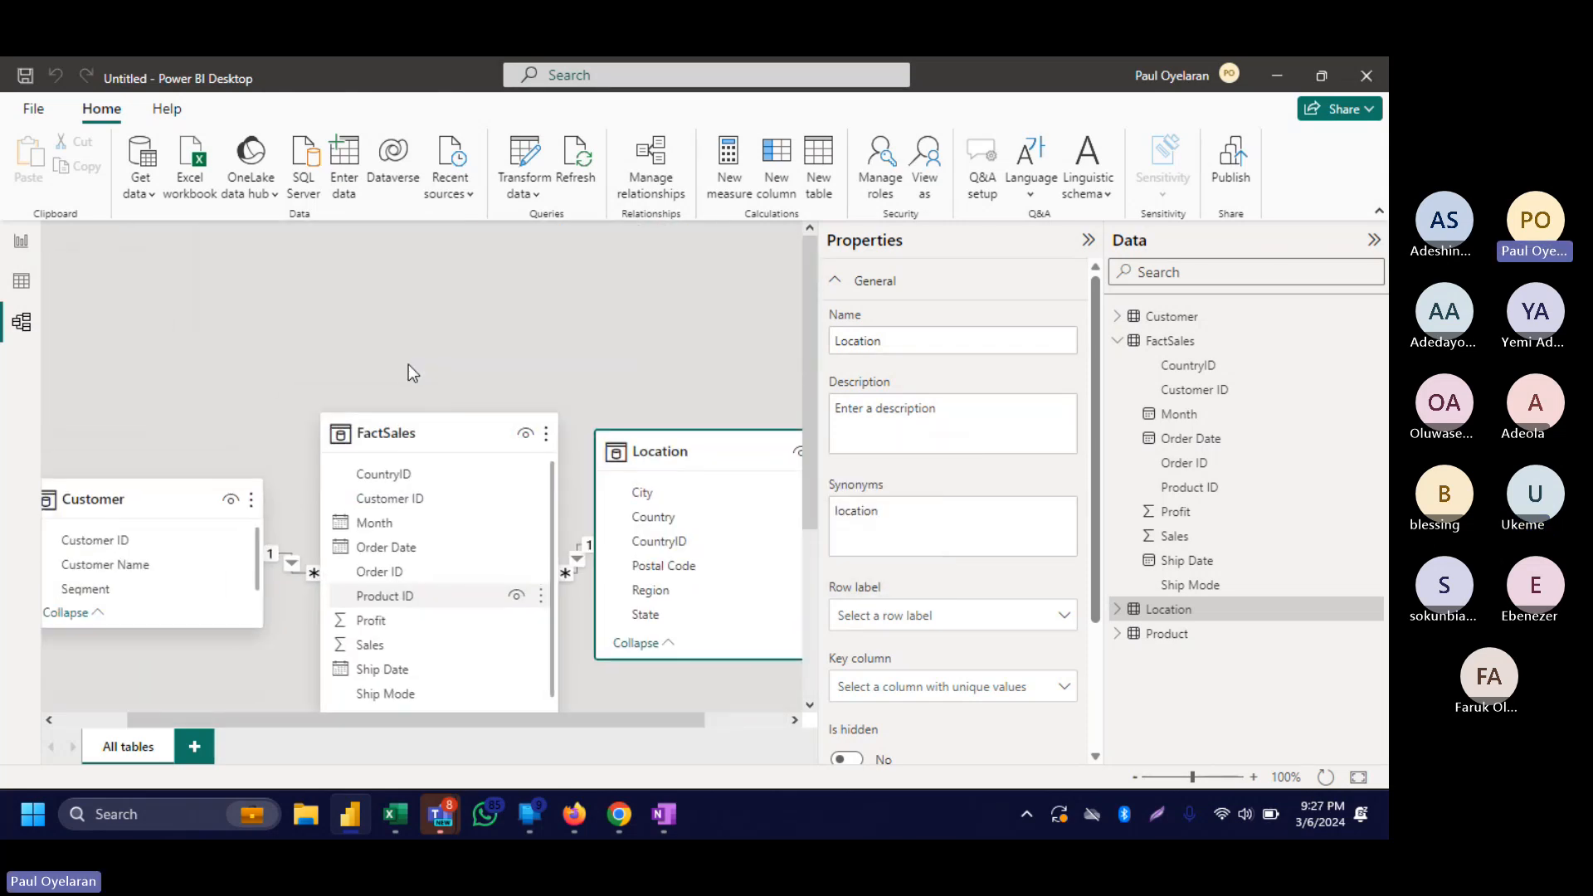
scroll(408, 365, "down", 1)
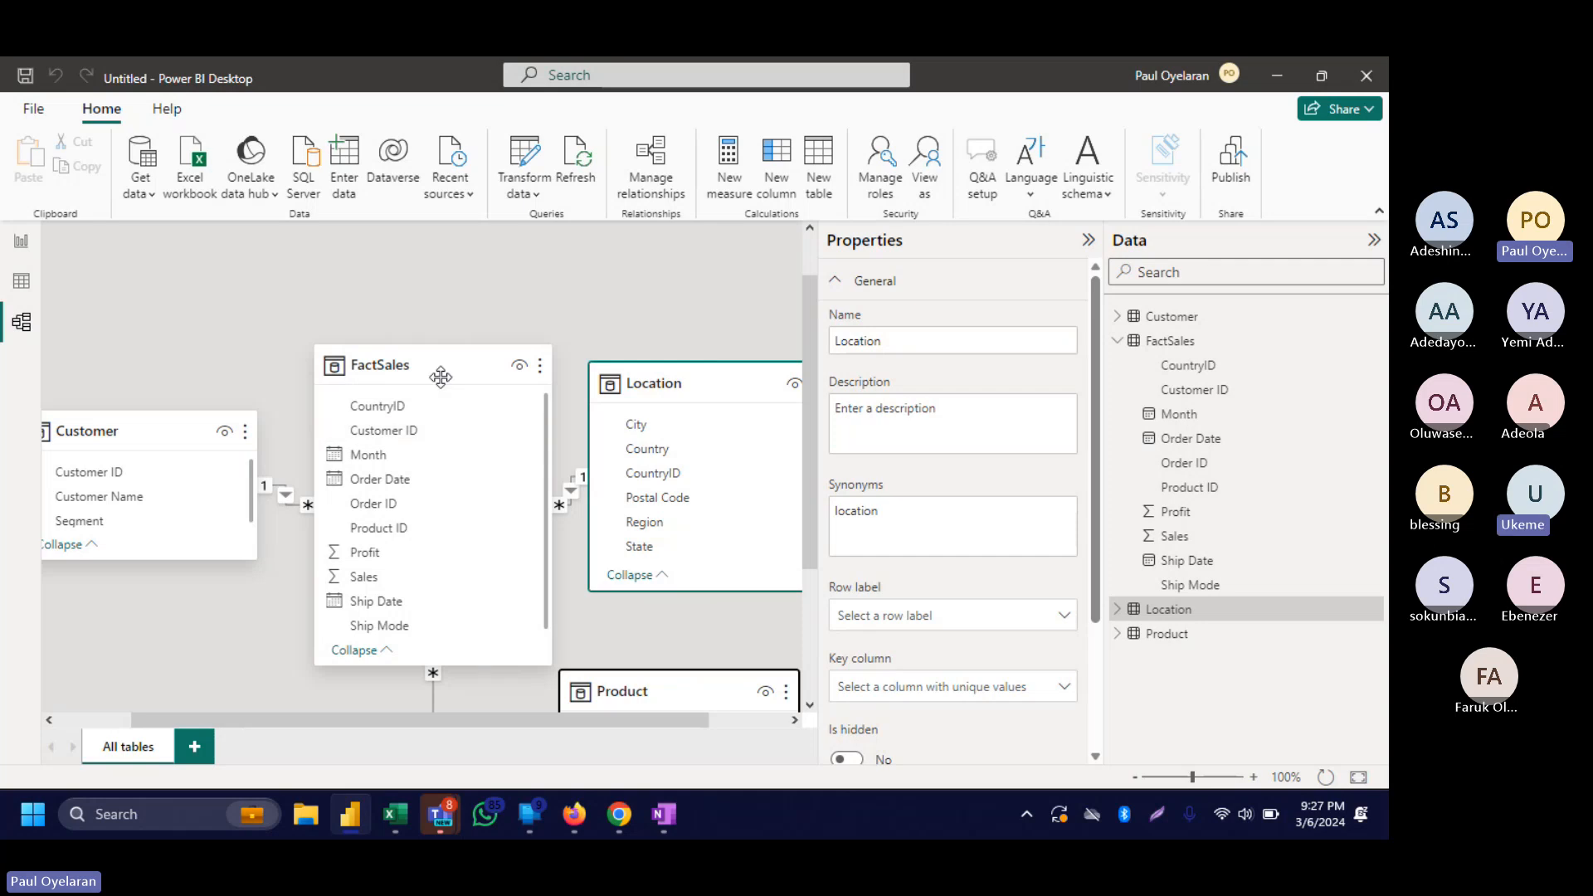
Move FactSales below the dimension tables and place the Product card between Customer and Location.
left_click_drag(441, 368, 439, 718)
scroll(466, 609, "down", 5)
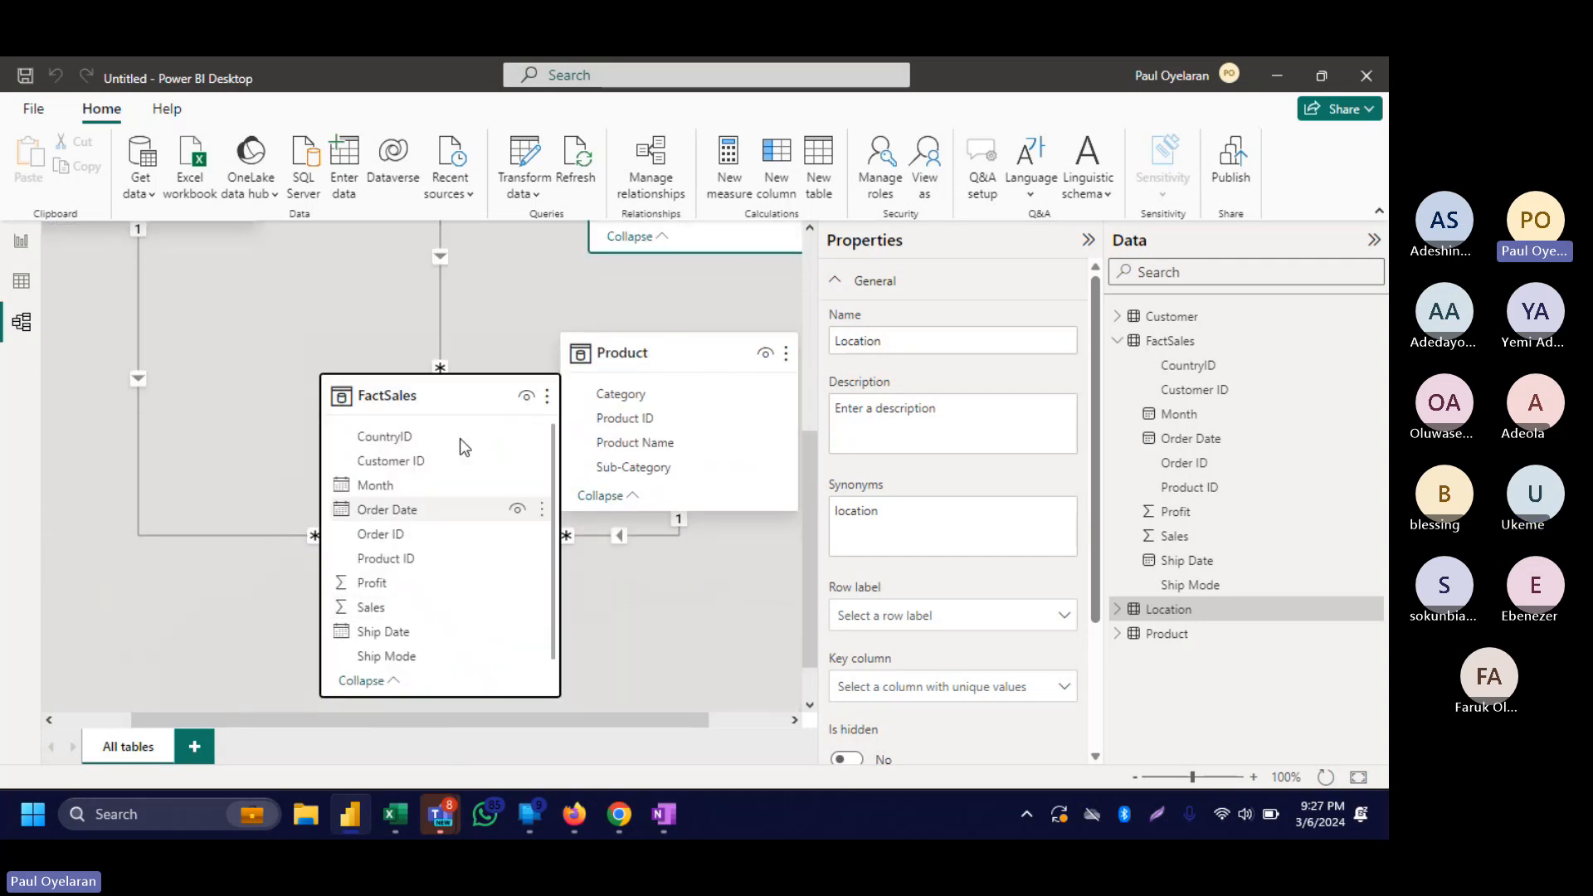
left_click_drag(453, 389, 491, 612)
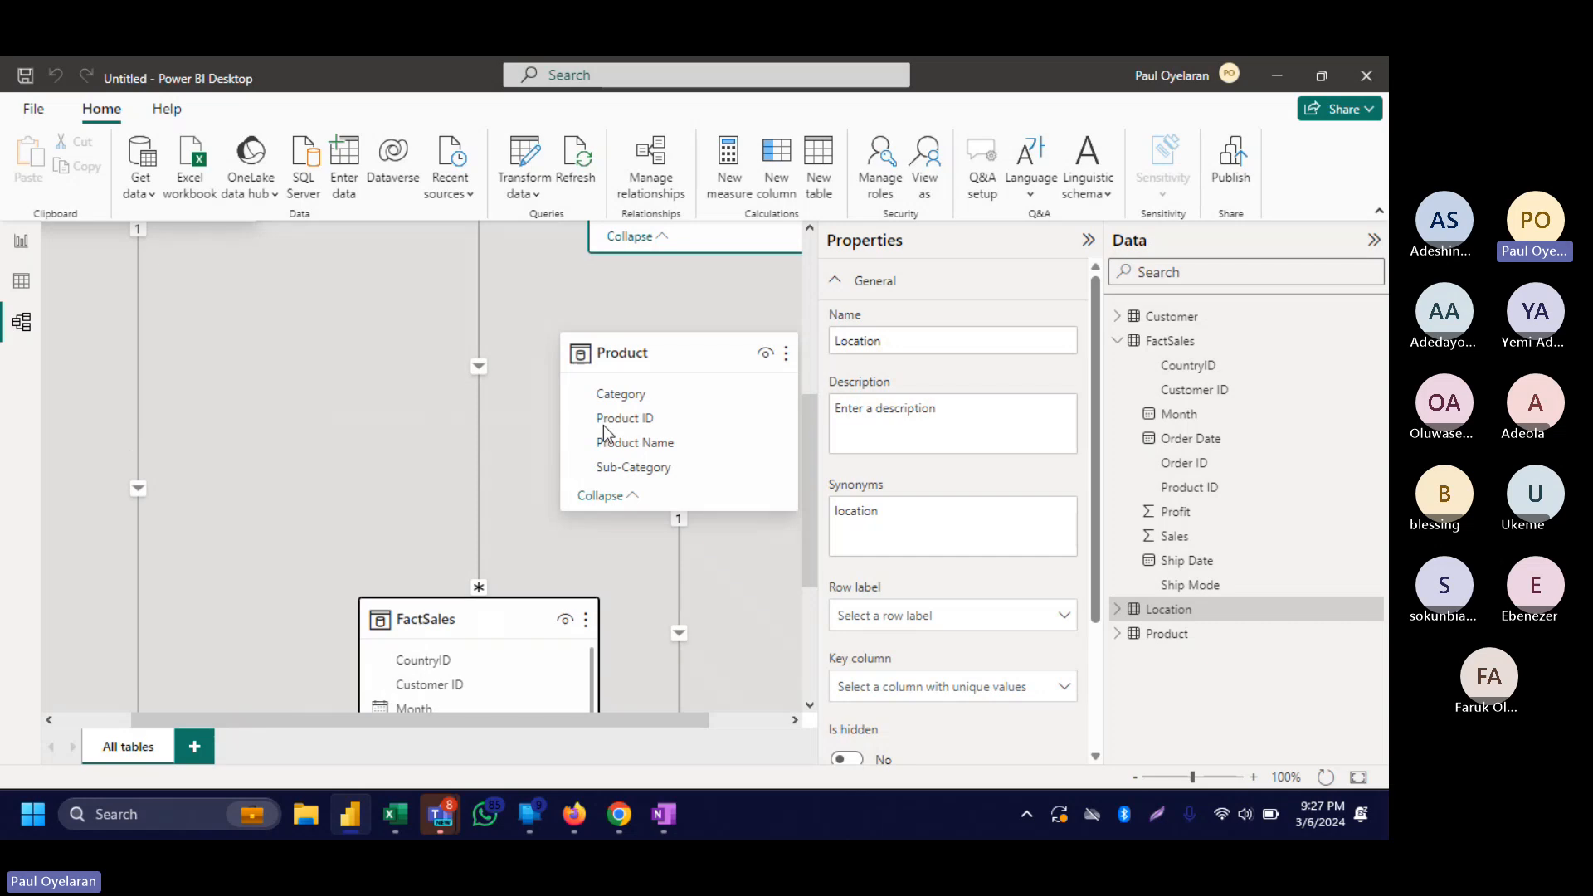
left_click_drag(650, 359, 400, 145)
left_click_drag(498, 614, 465, 429)
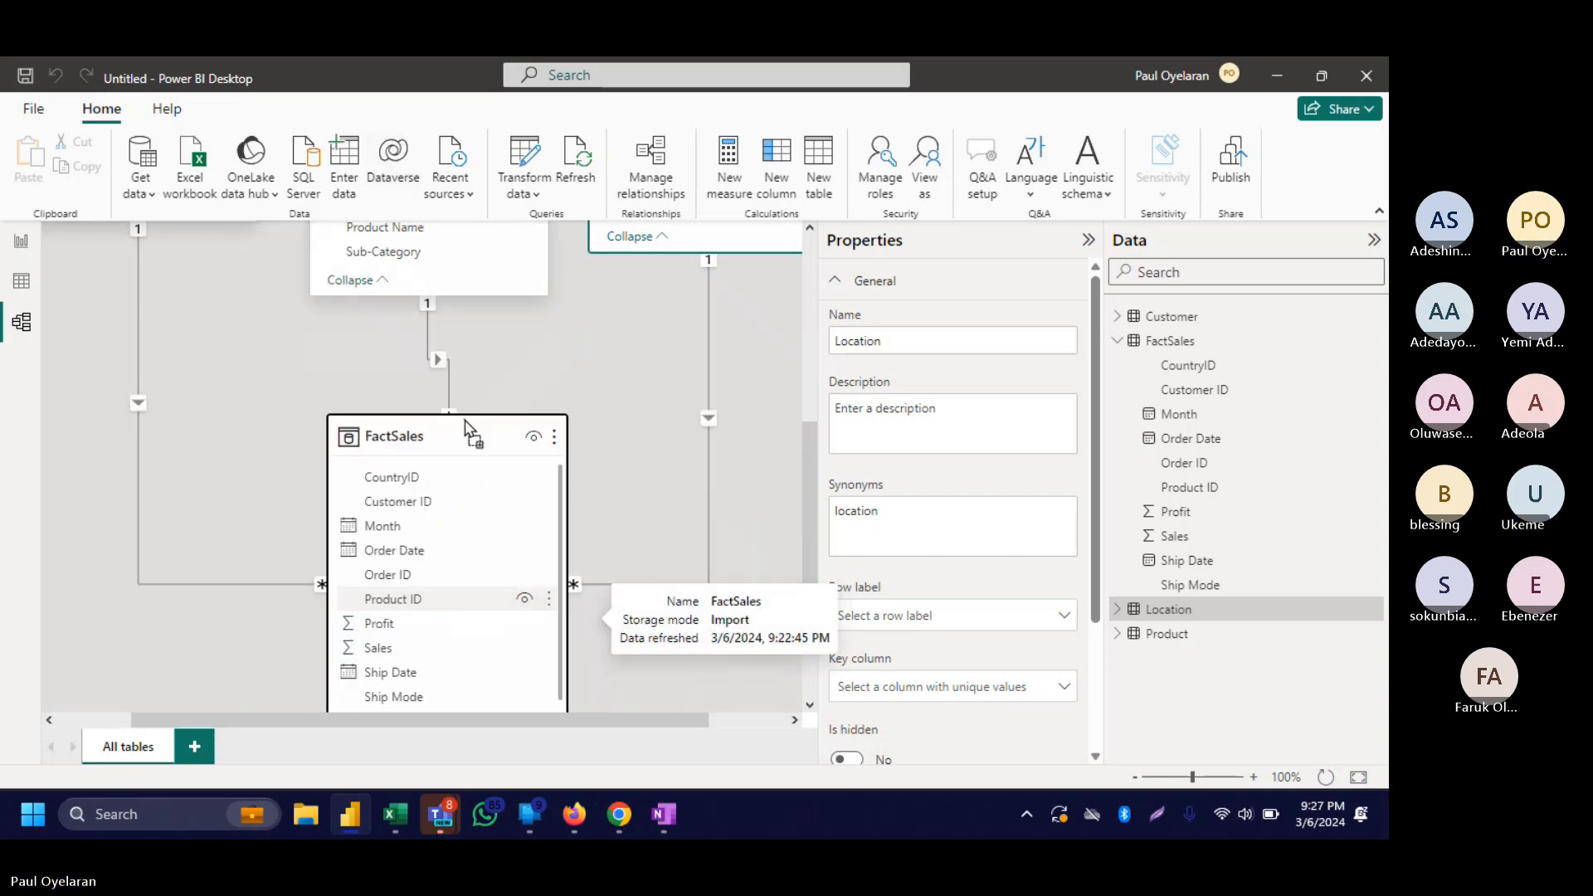
scroll(469, 427, "up", 4)
right_click(465, 426)
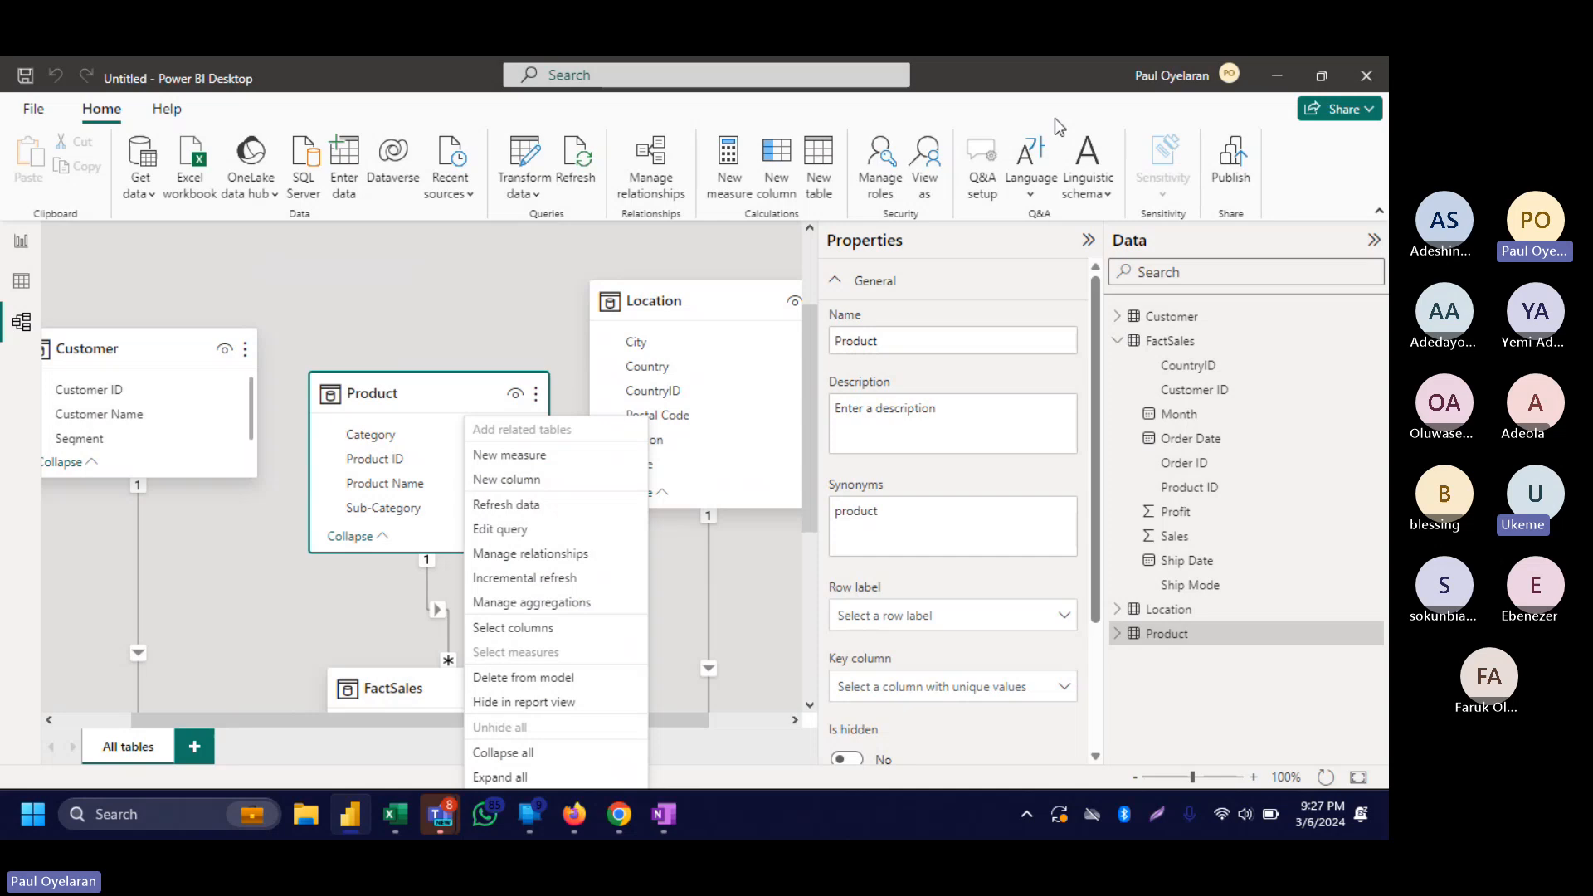
Collapse the Properties and Data panes, then line up Customer and Product with Location in a row above FactSales.
left_click(1089, 244)
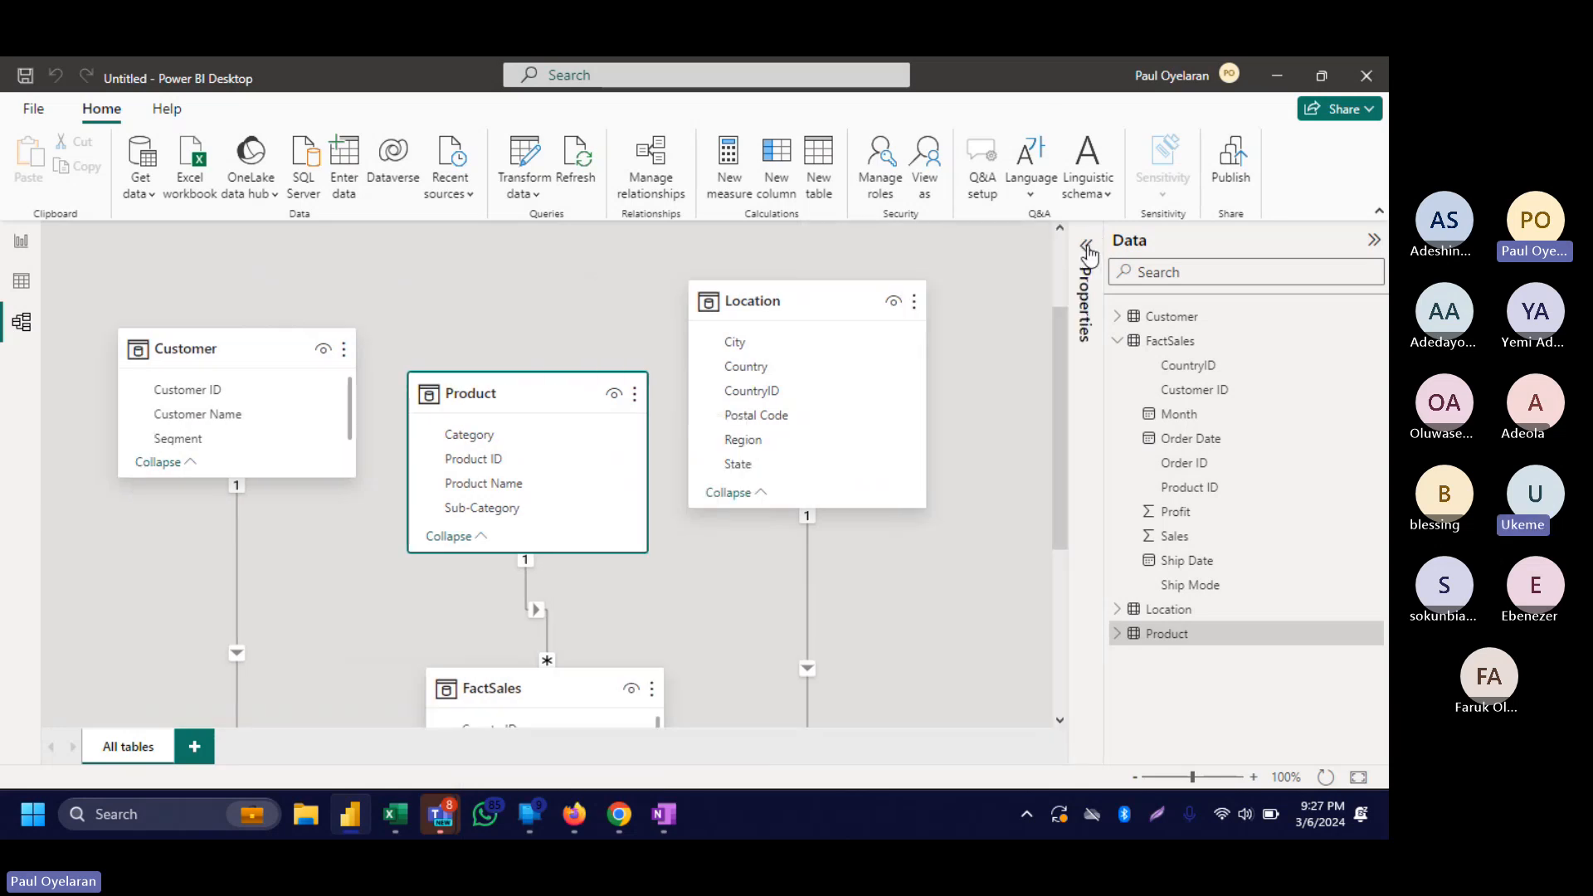
left_click(1374, 242)
left_click_drag(597, 688, 586, 575)
left_click_drag(527, 386, 524, 299)
left_click_drag(240, 348, 275, 299)
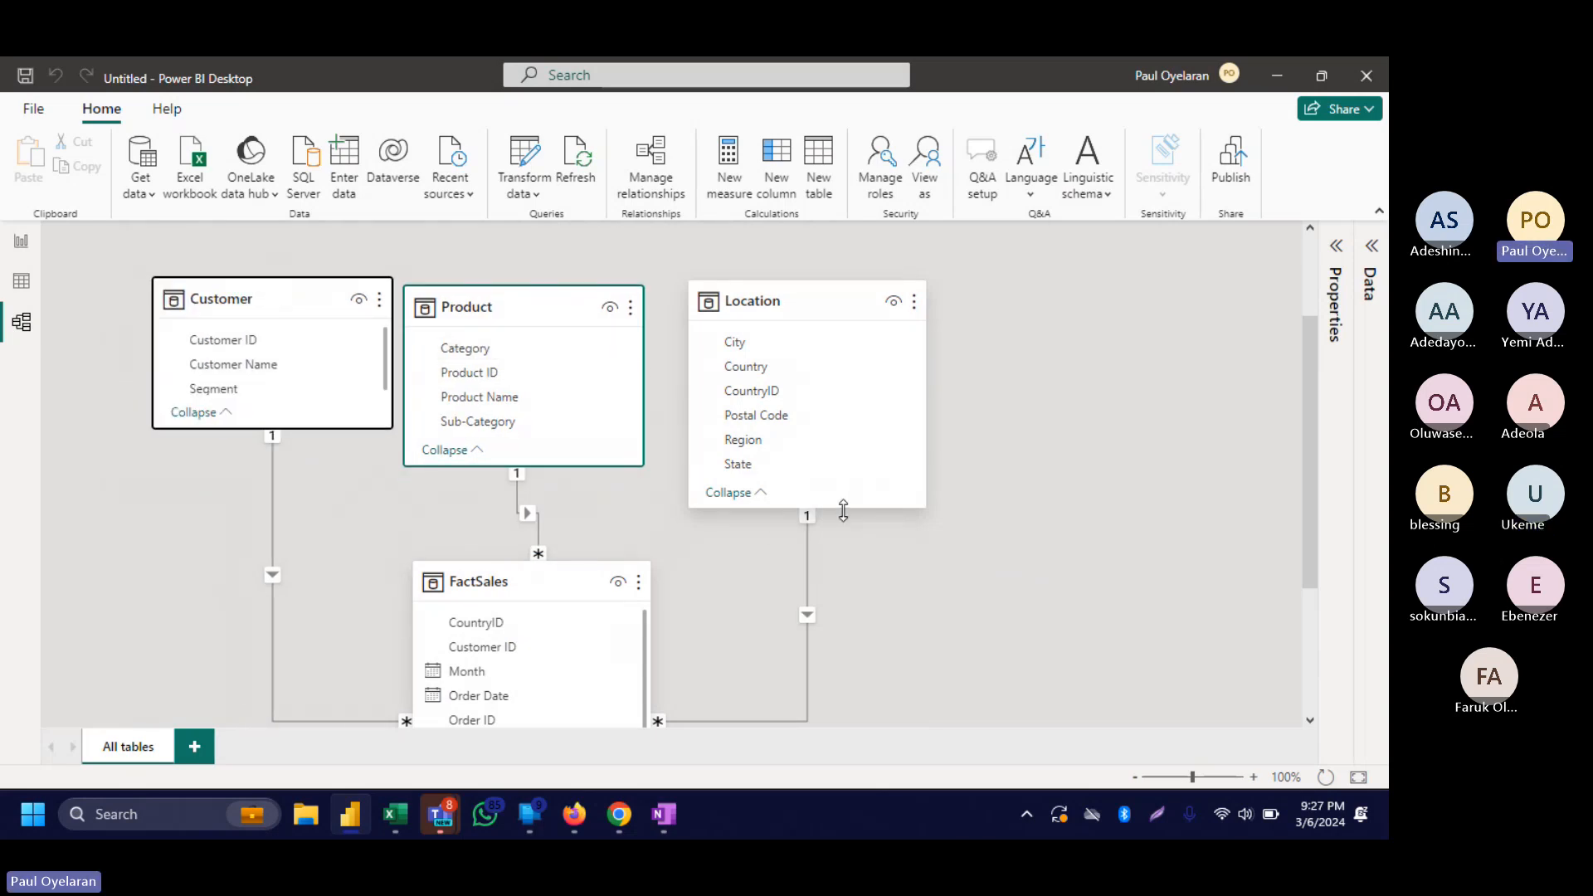
Shorten the Location and Product cards to two visible fields each and bring FactSales up closer beneath Product.
left_click_drag(844, 511, 831, 381)
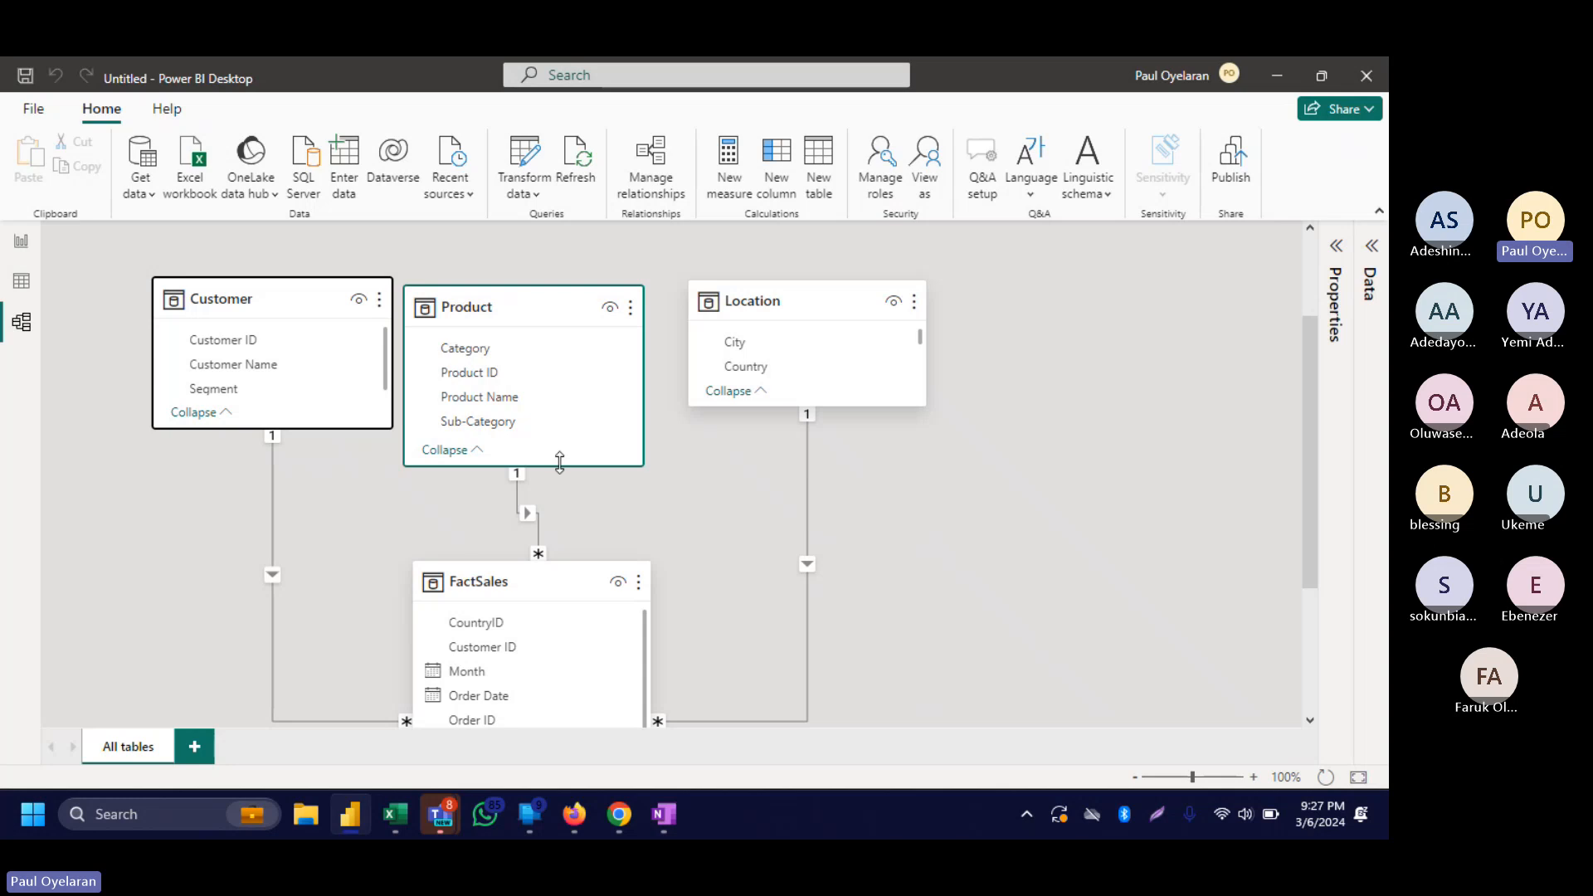
left_click_drag(560, 463, 562, 413)
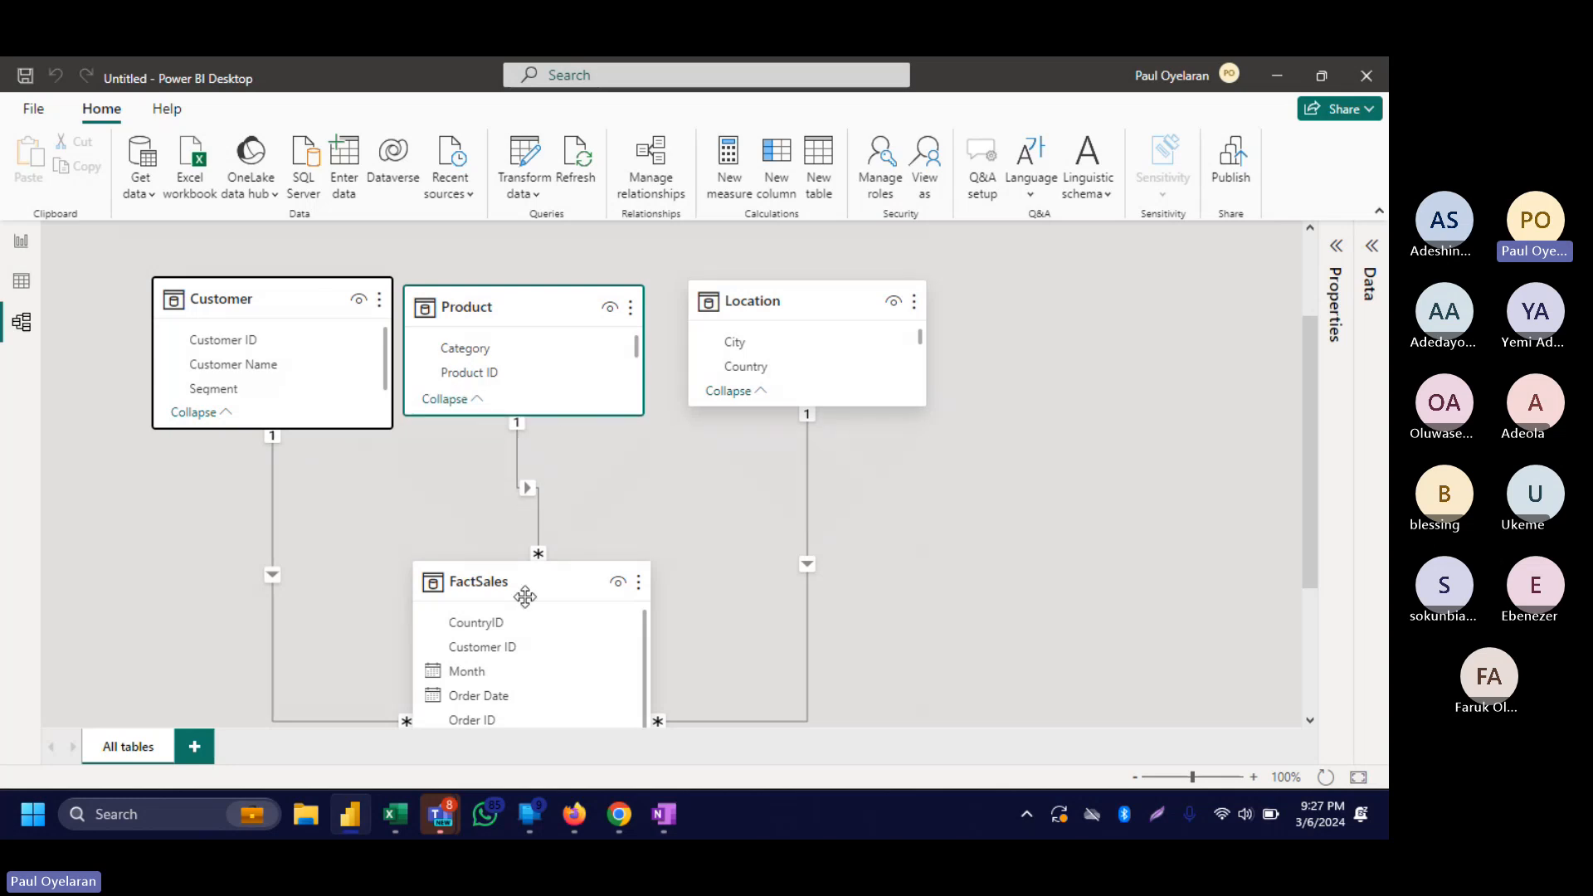
left_click_drag(524, 593, 535, 515)
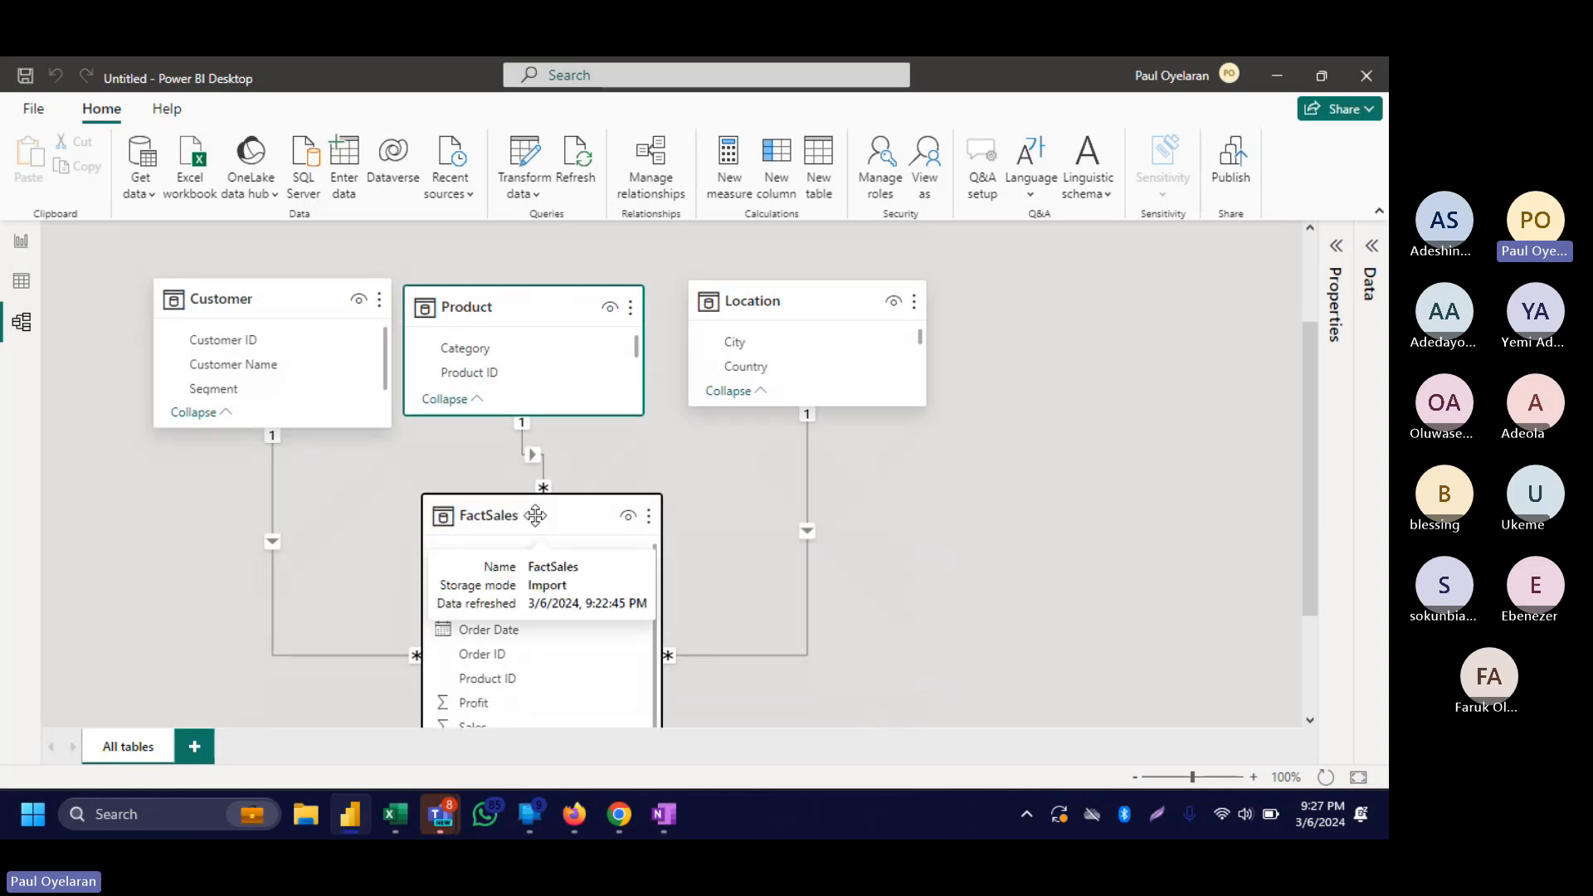
Arrange a star layout by moving the Location and Customer cards to opposite sides of FactSales, leaving Product above it.
left_click(799, 309)
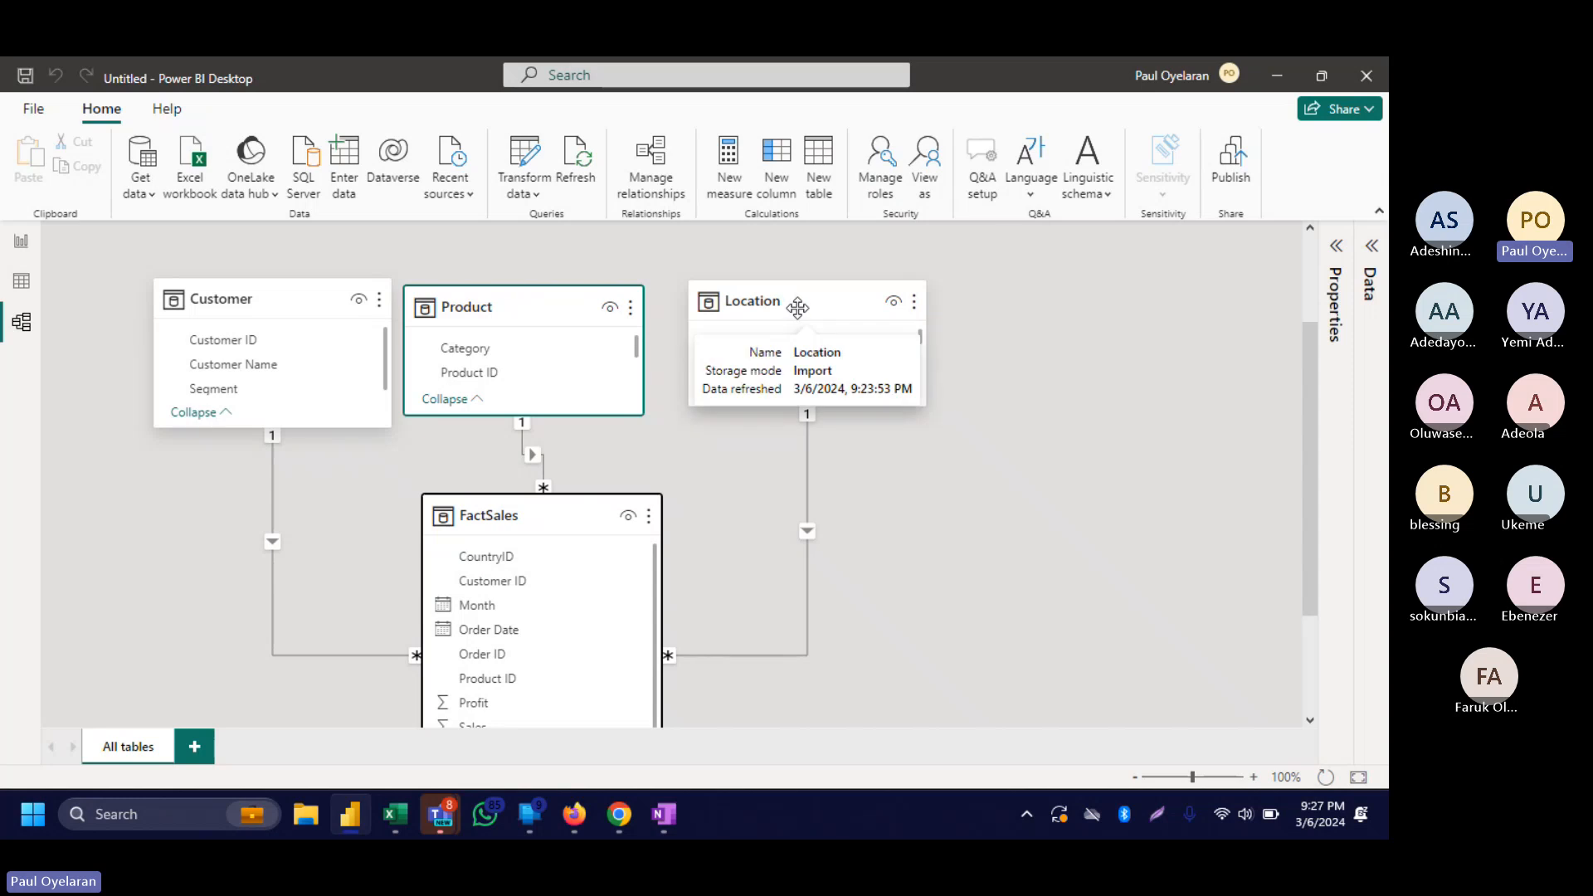
left_click_drag(823, 425, 858, 652)
left_click(295, 292)
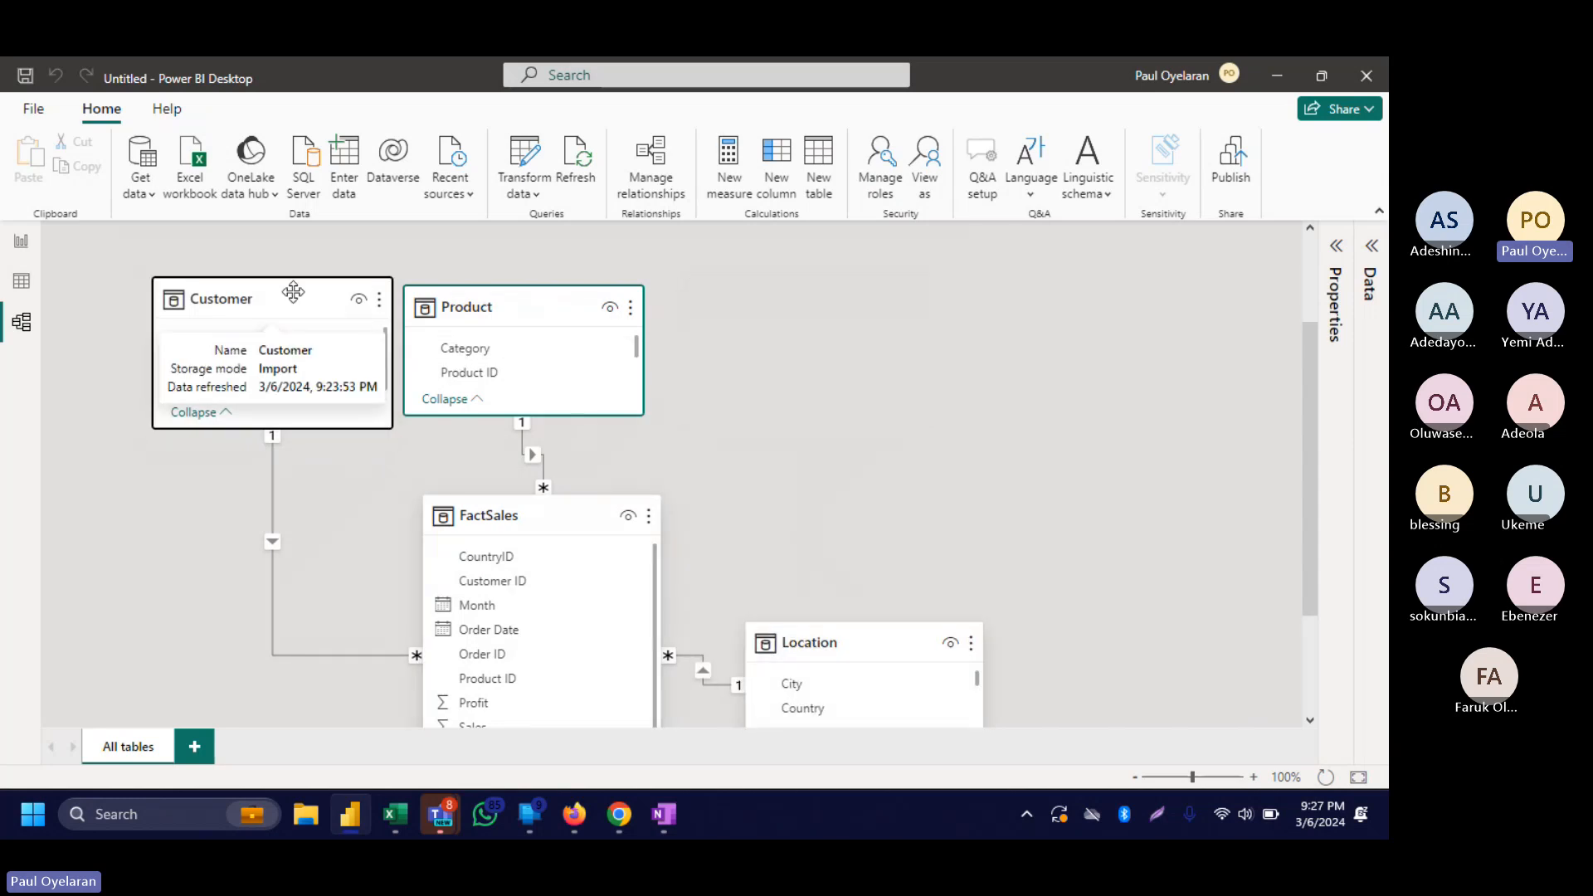
left_click_drag(295, 291, 230, 639)
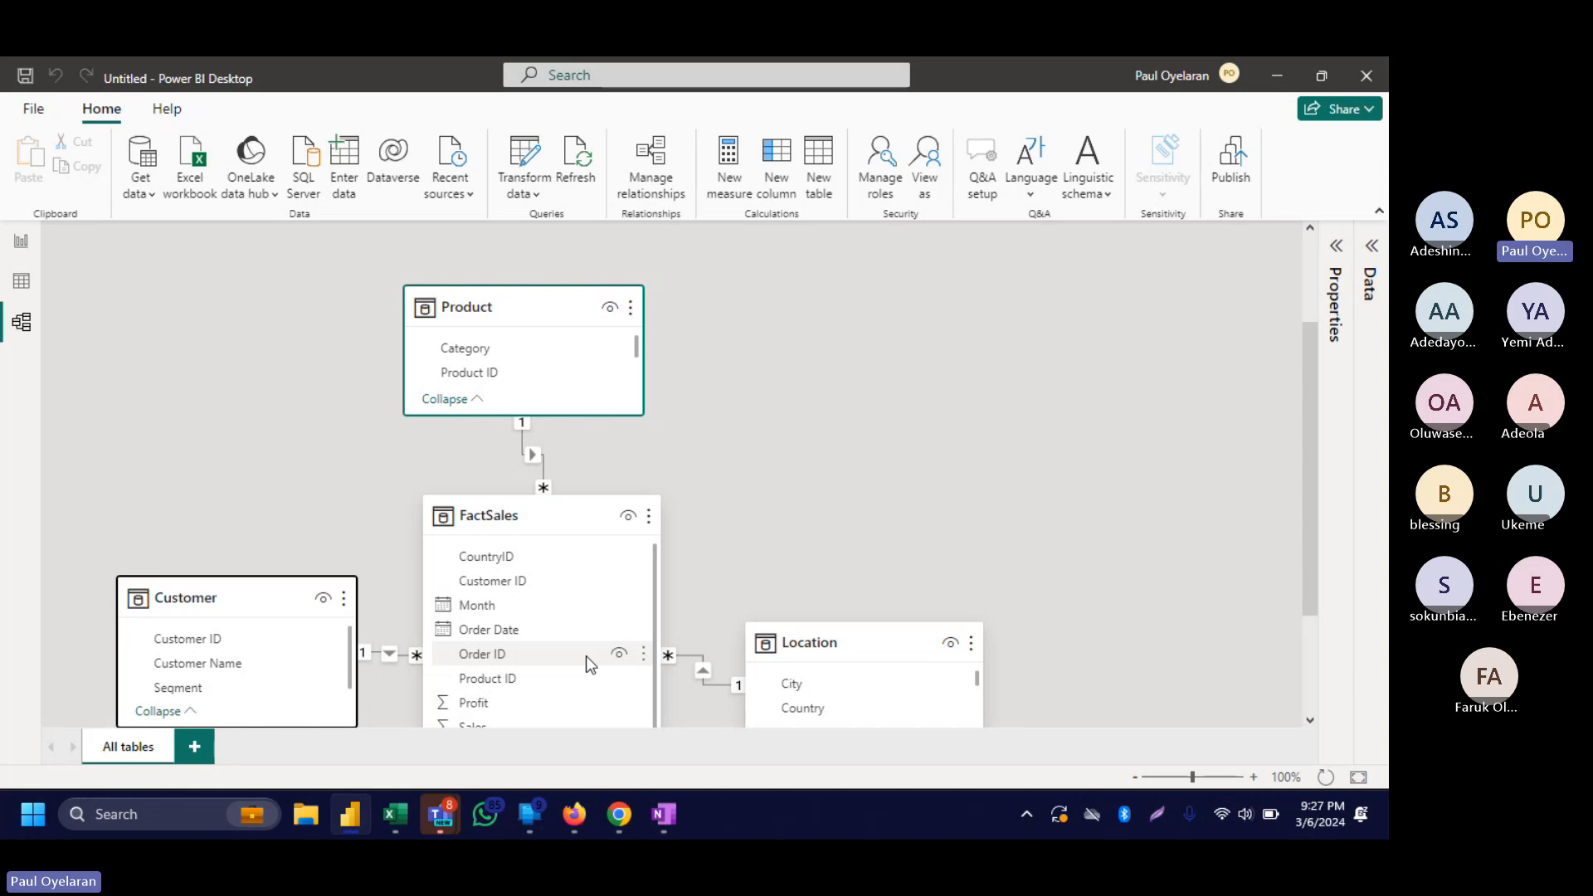
Add a table visual of the Customer table's Segment field to the report page and move it away from the page corner.
left_click(23, 243)
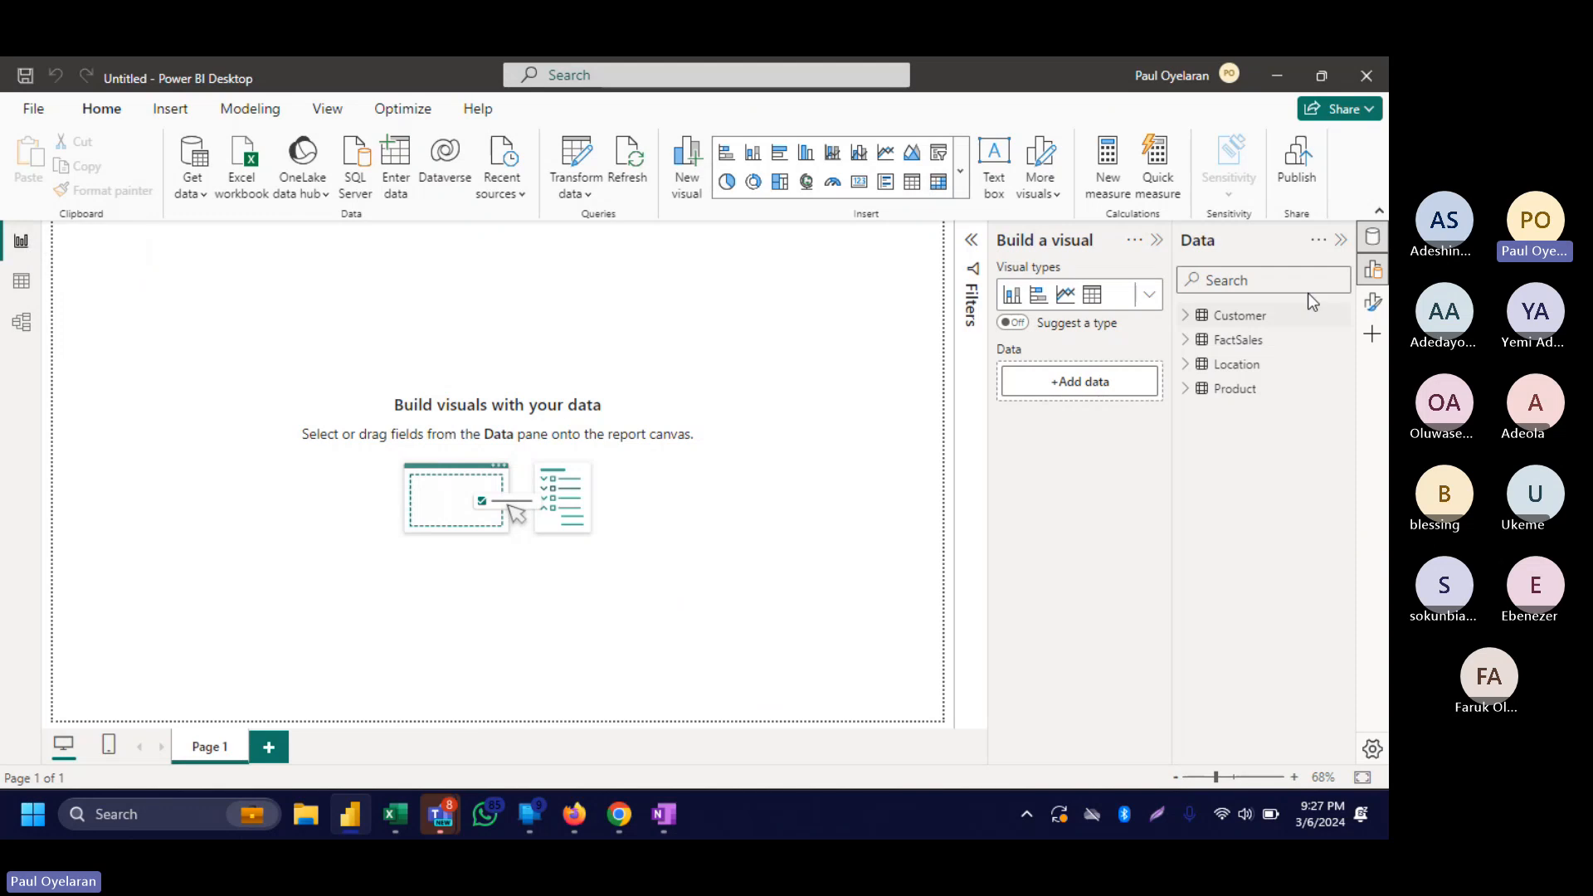
left_click(1372, 240)
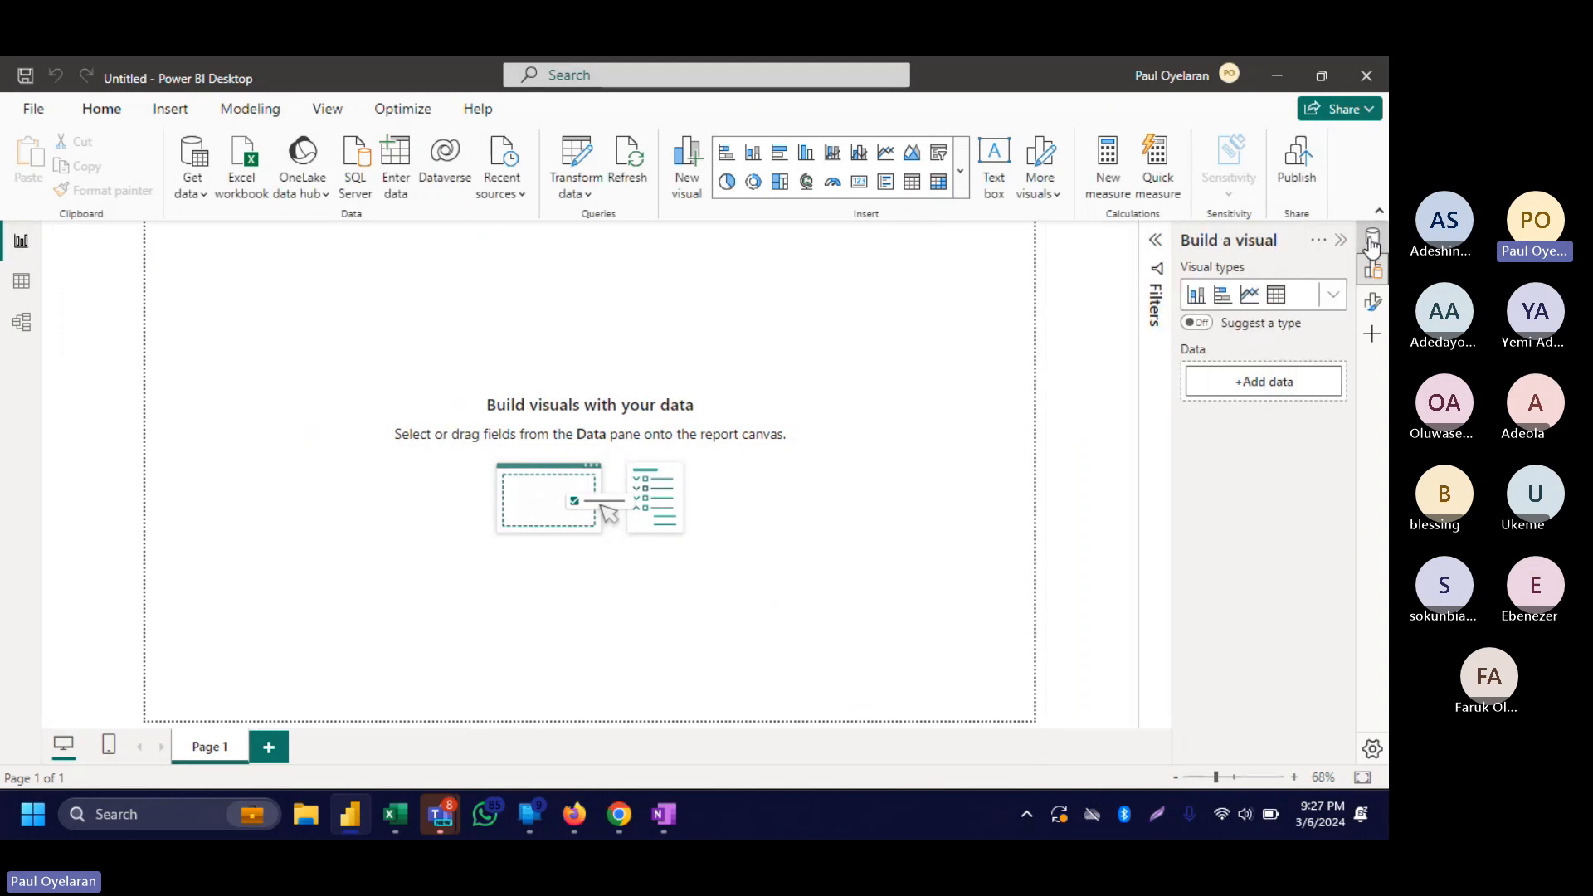
left_click(1373, 241)
left_click(1186, 315)
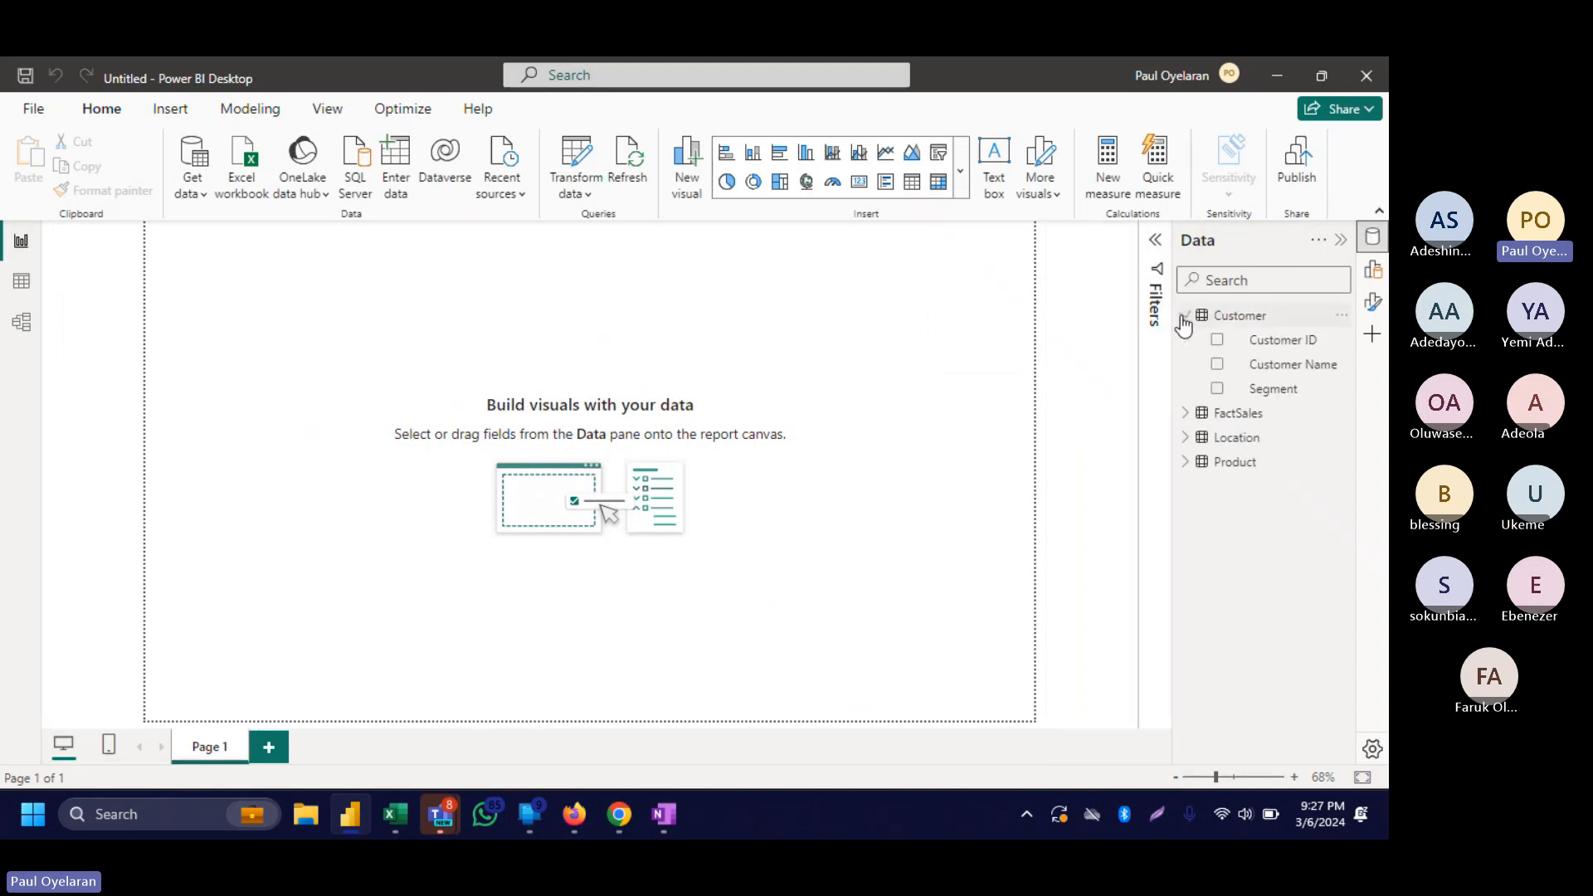
left_click(1218, 389)
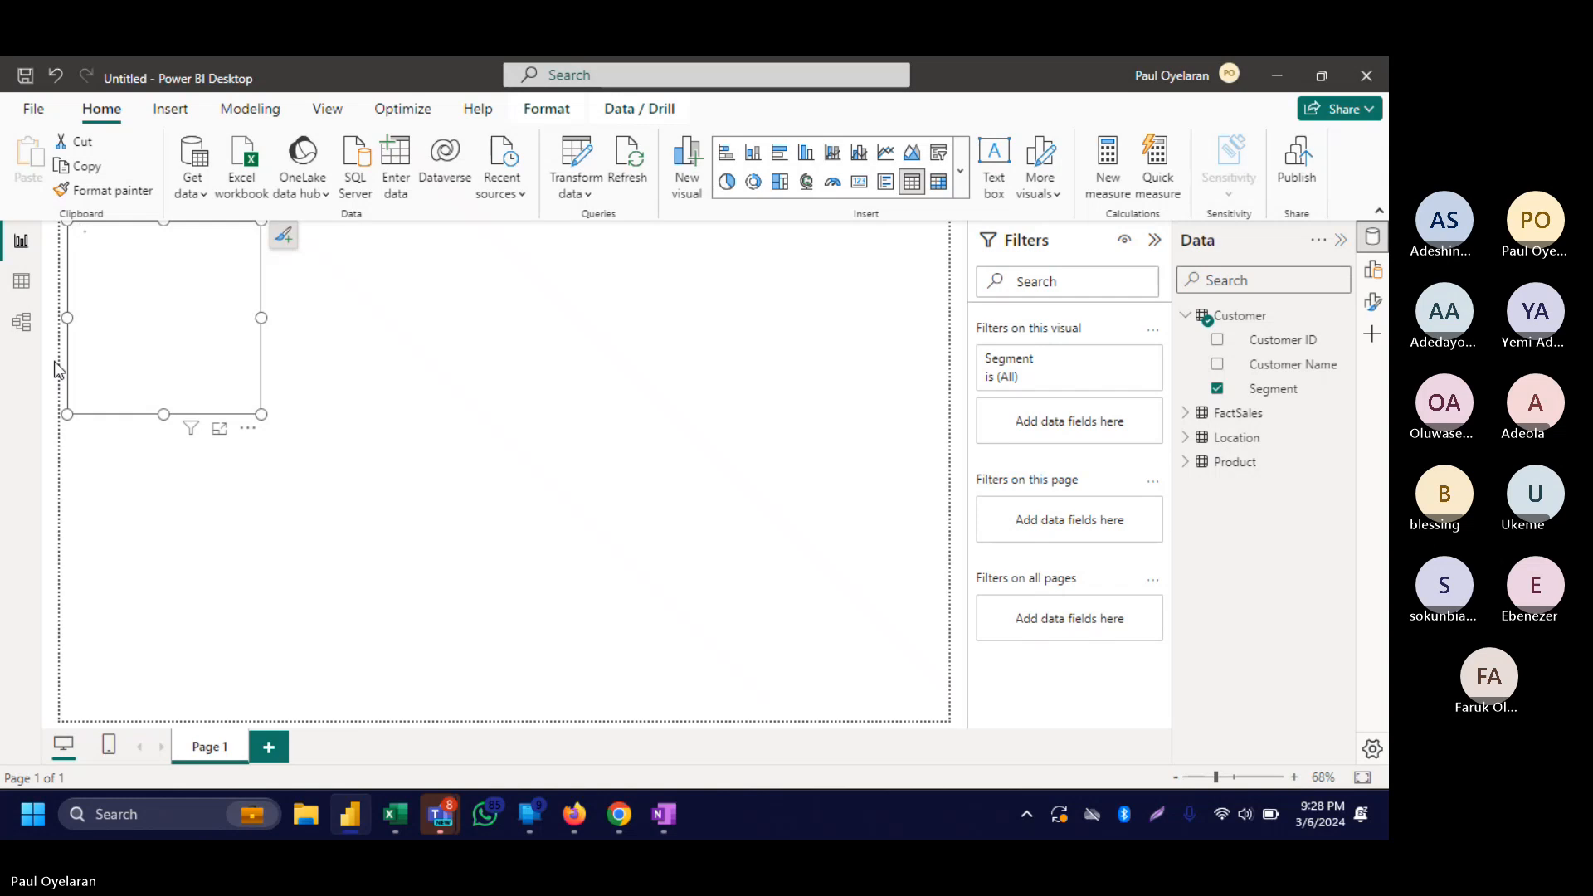
left_click_drag(203, 325, 341, 365)
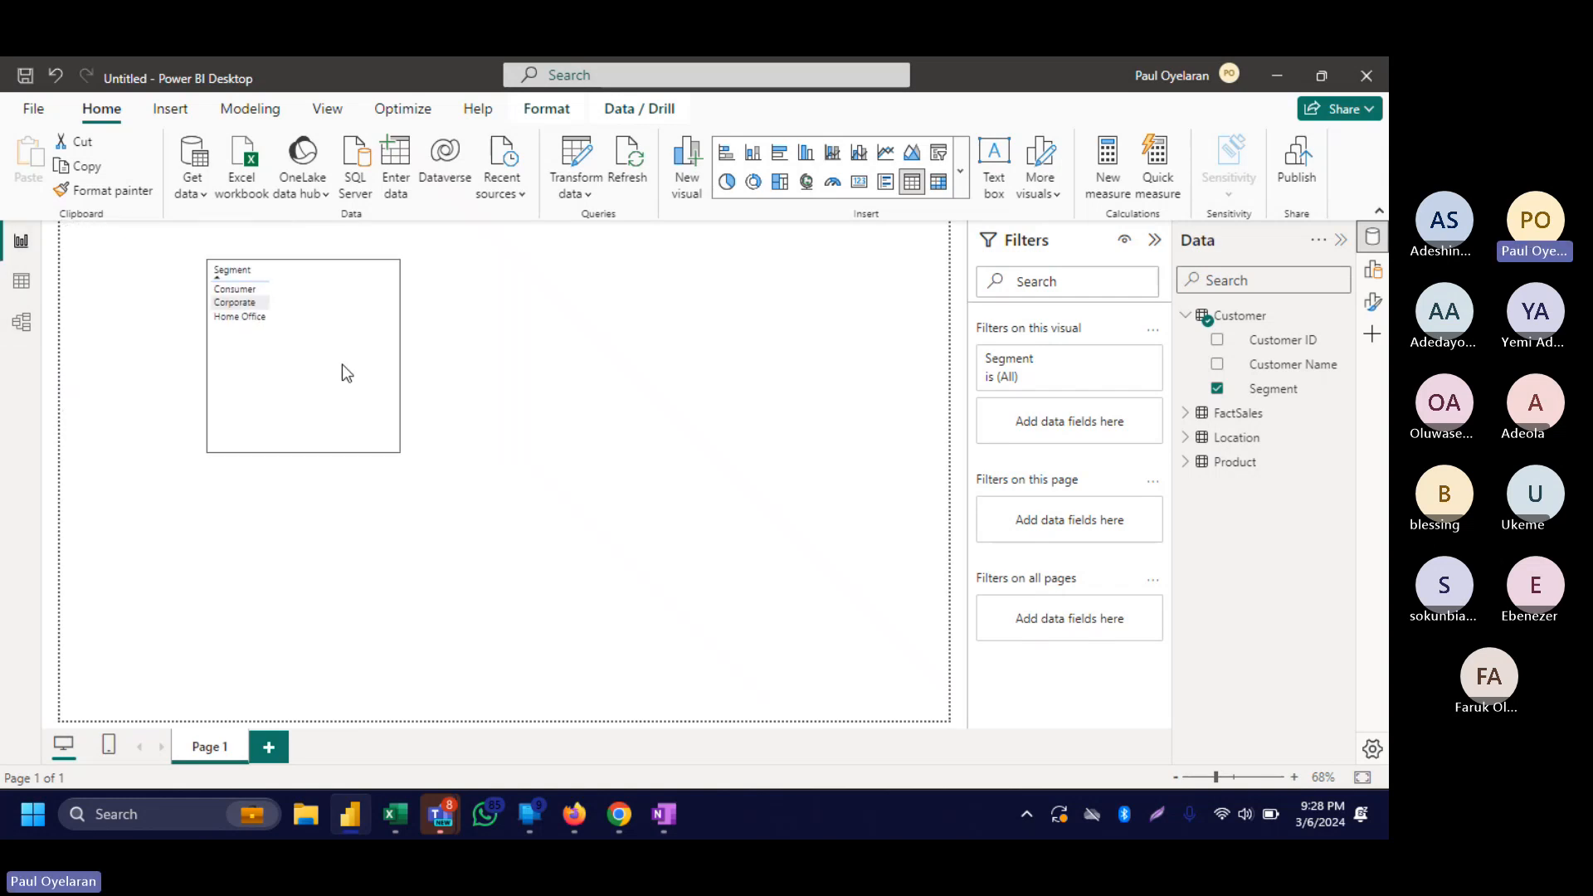
Add the Sales field from FactSales to the Segment visual and convert it back to a table.
left_click(1185, 415)
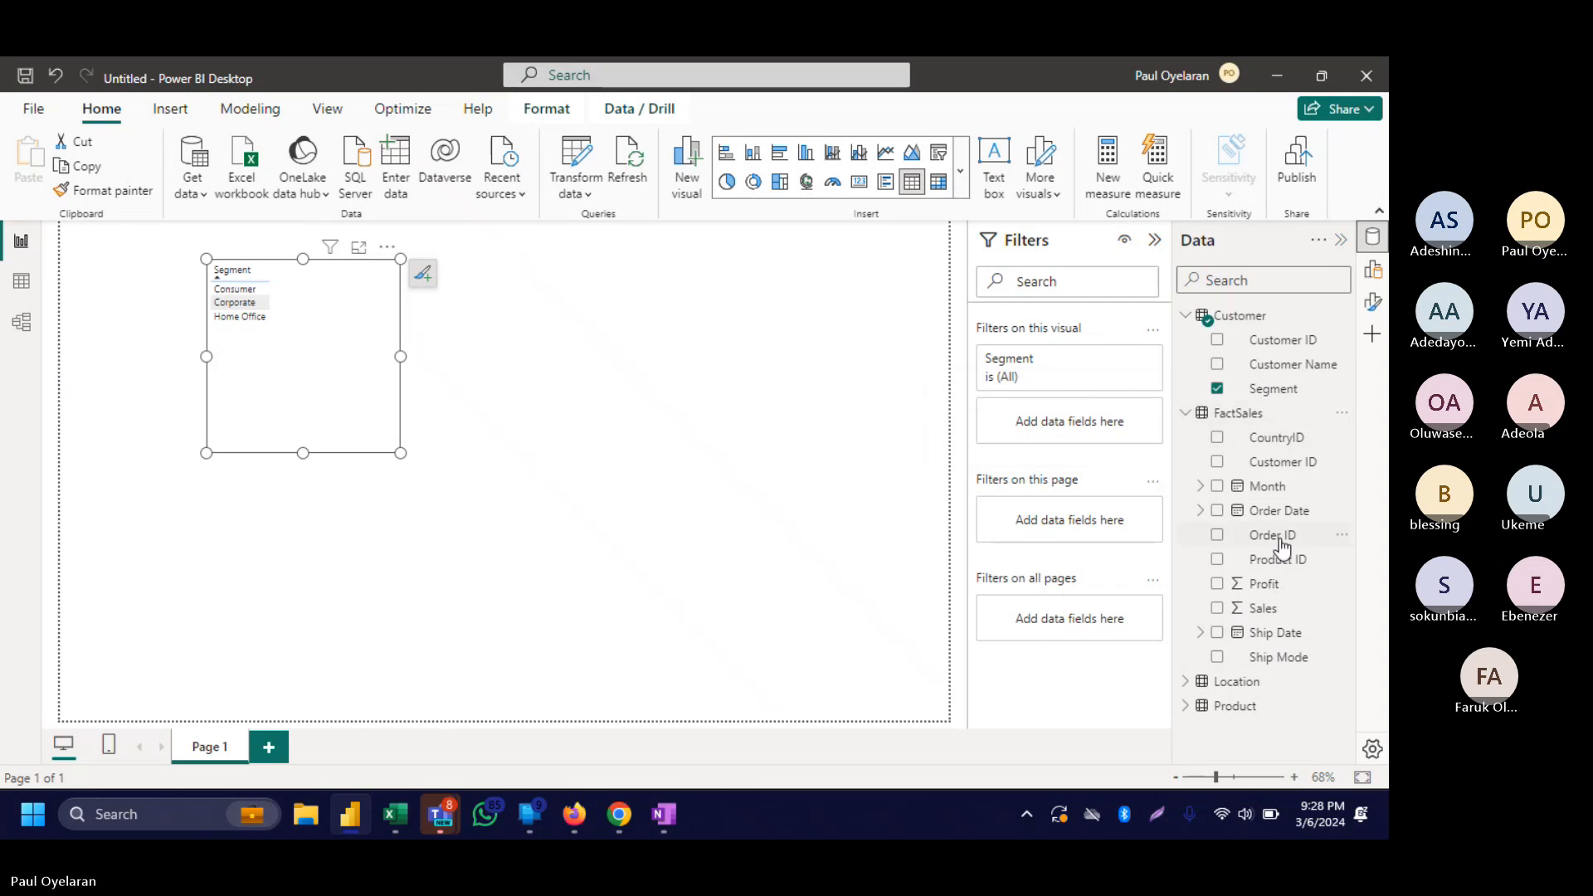
left_click(1217, 609)
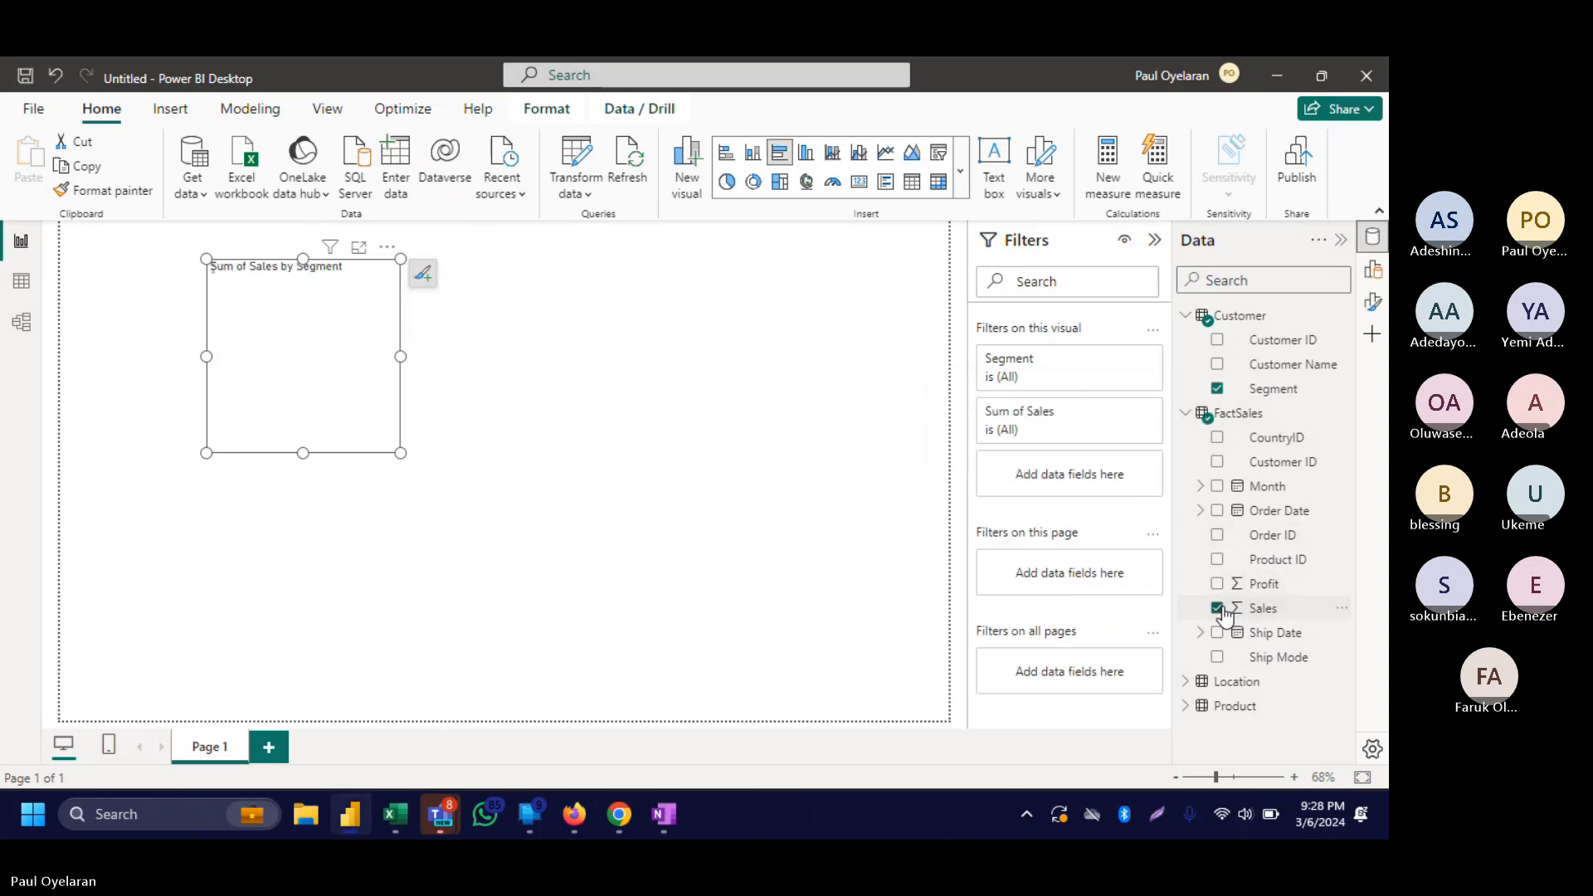
left_click(910, 181)
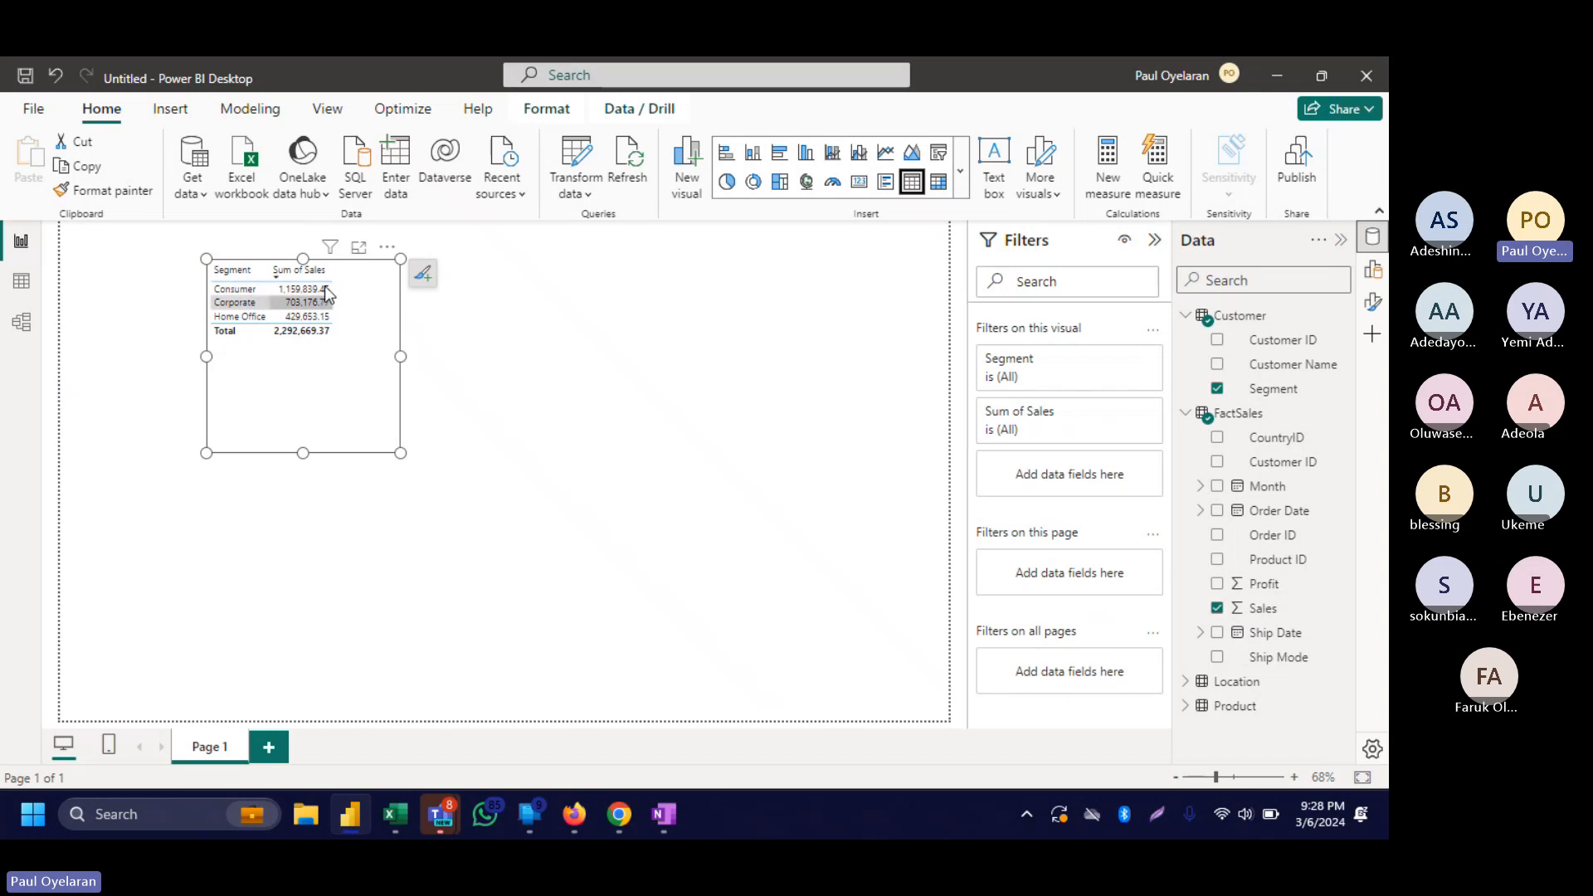
Delete the relationship between the Customer and FactSales tables in the model diagram.
left_click(15, 321)
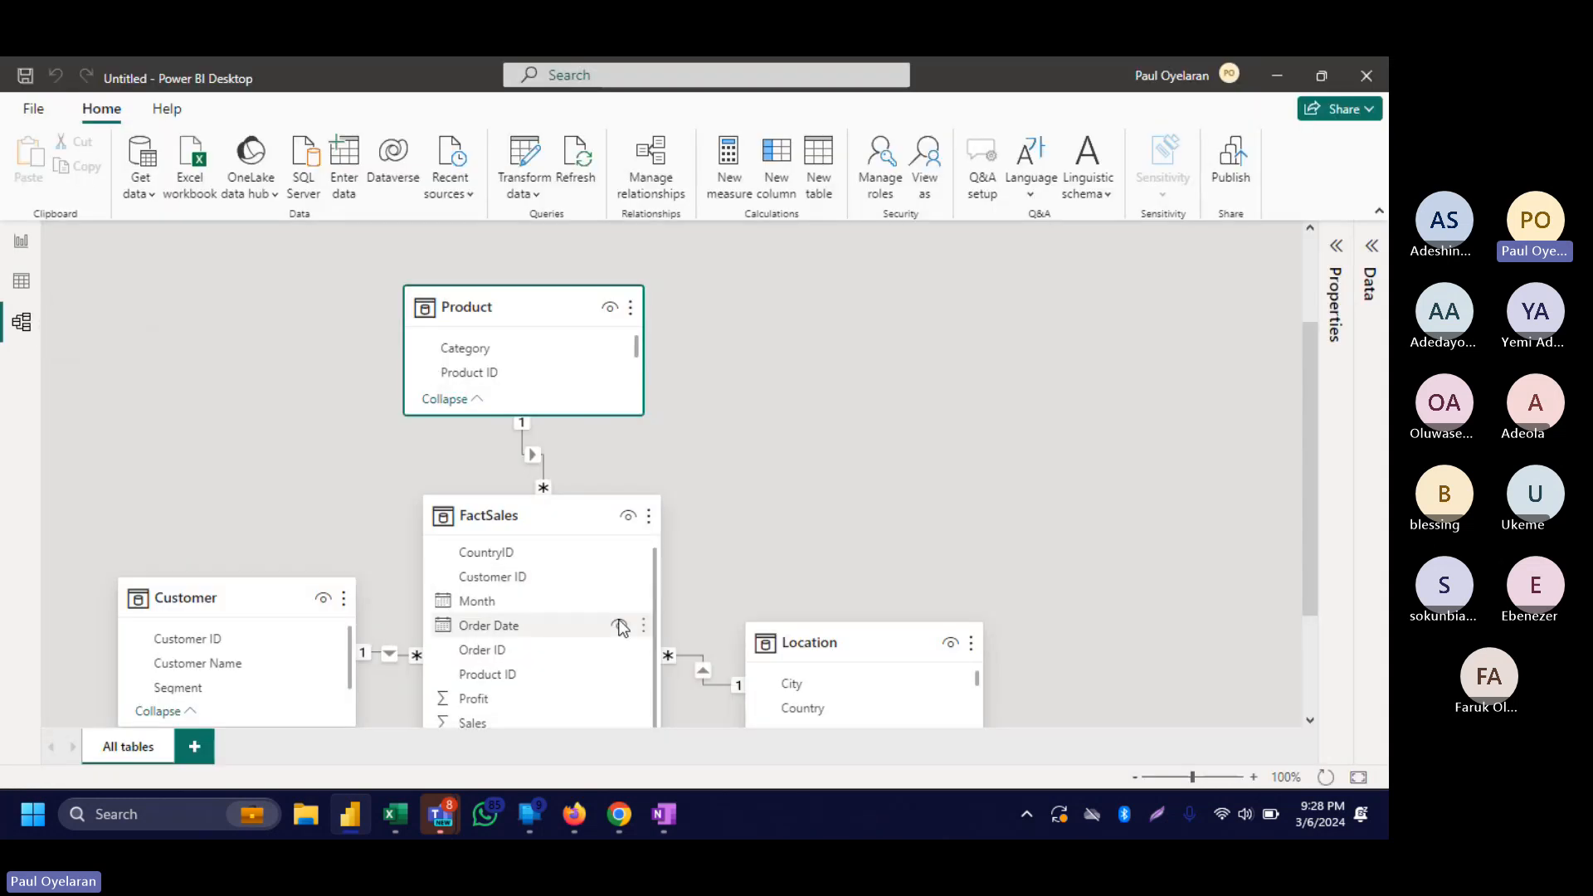
left_click(382, 653)
right_click(382, 652)
left_click(415, 664)
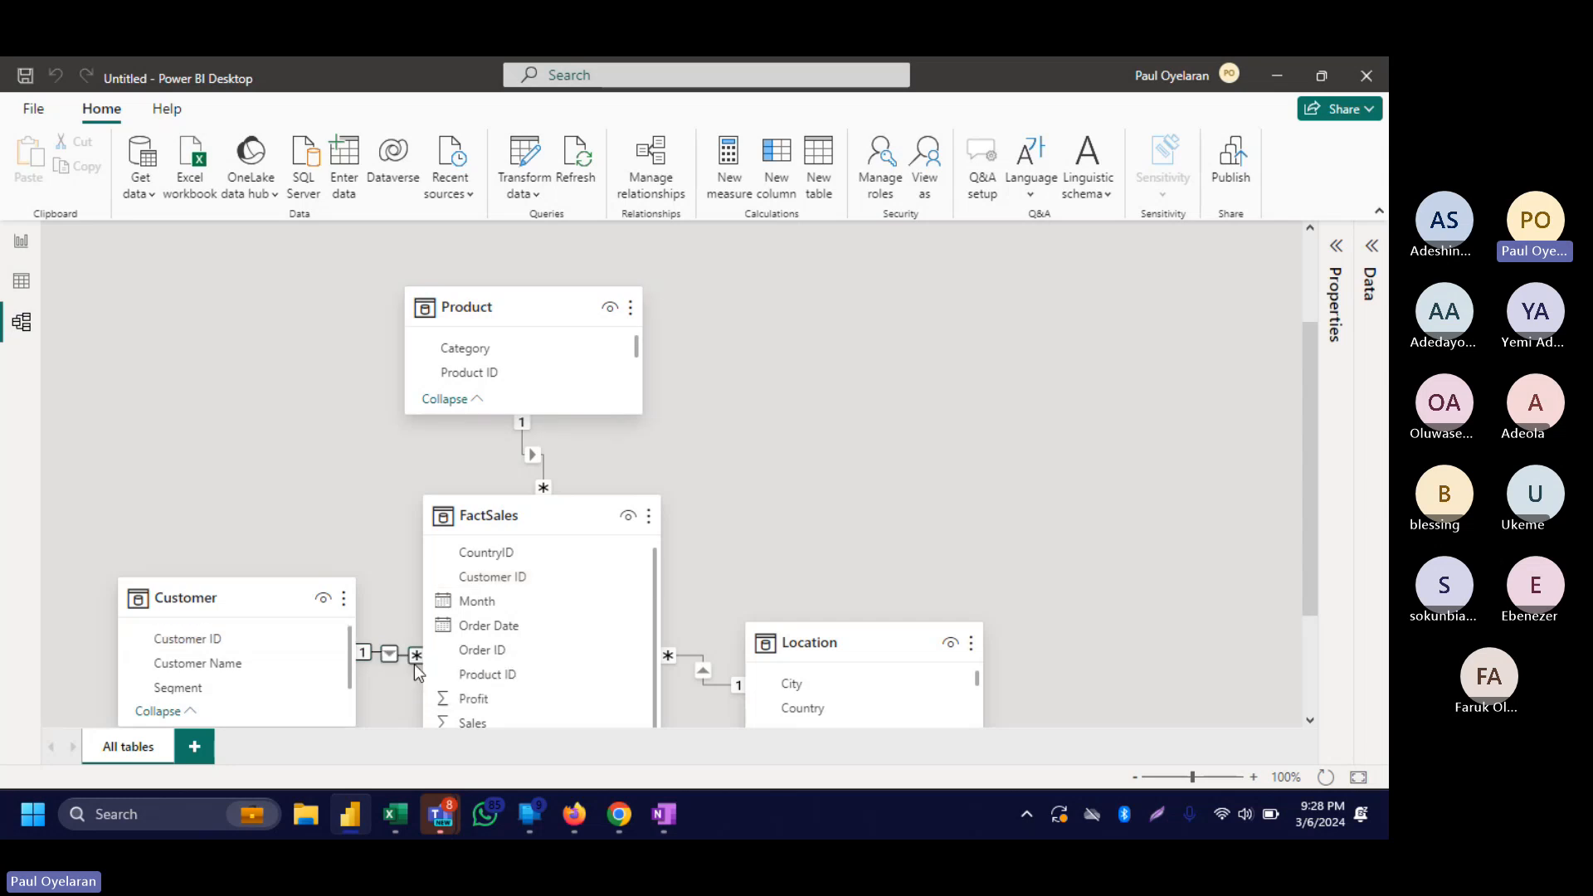
left_click(816, 470)
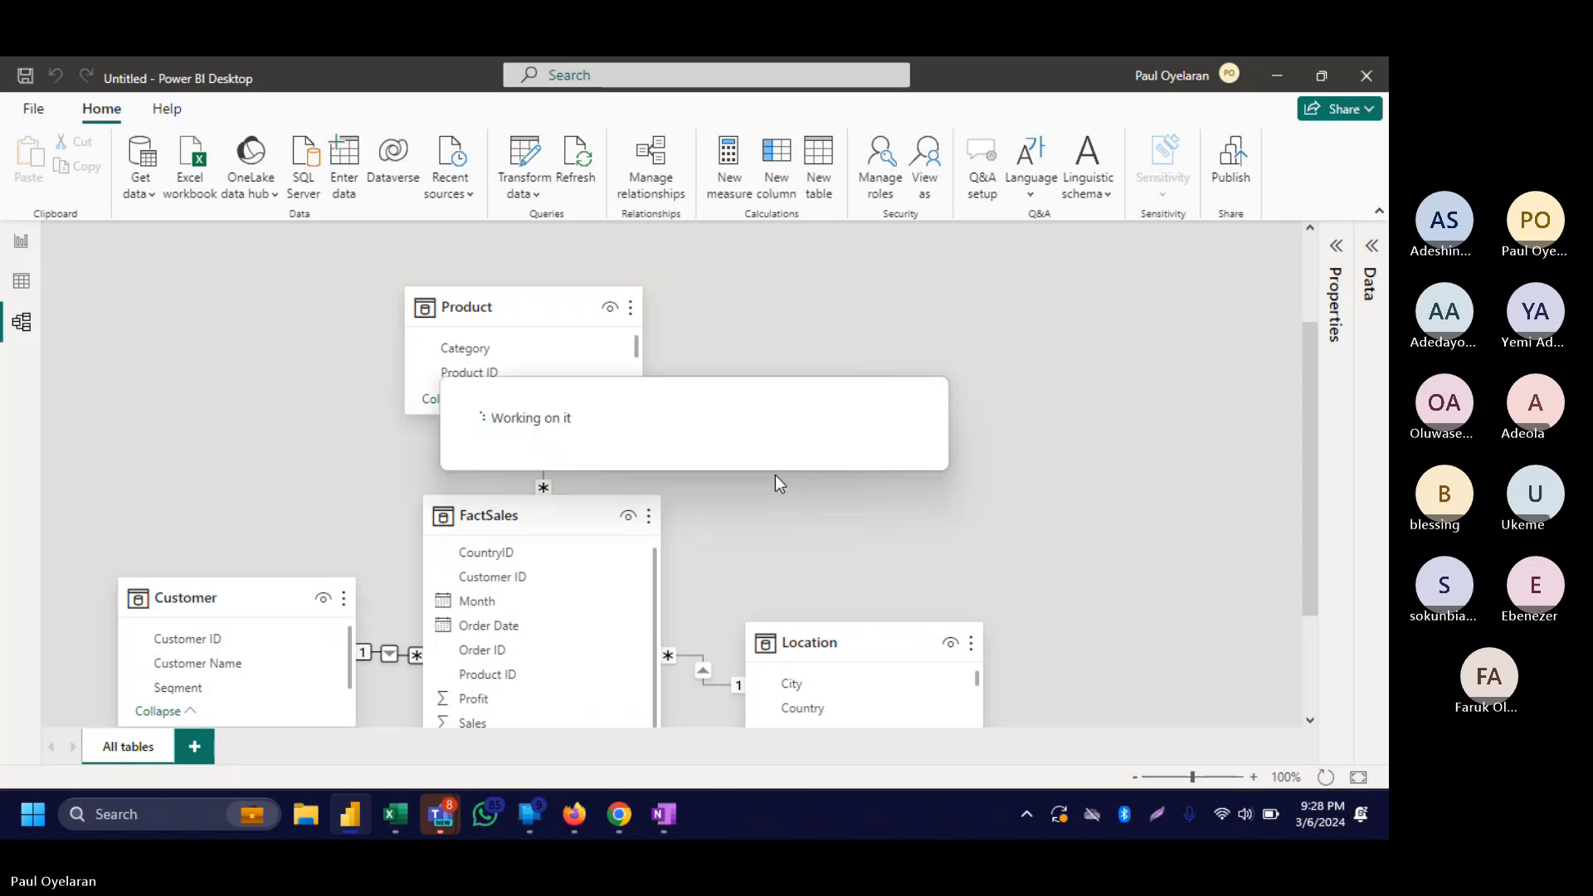
Return to the report page to check the sales by segment and shorten the table visual.
left_click(14, 247)
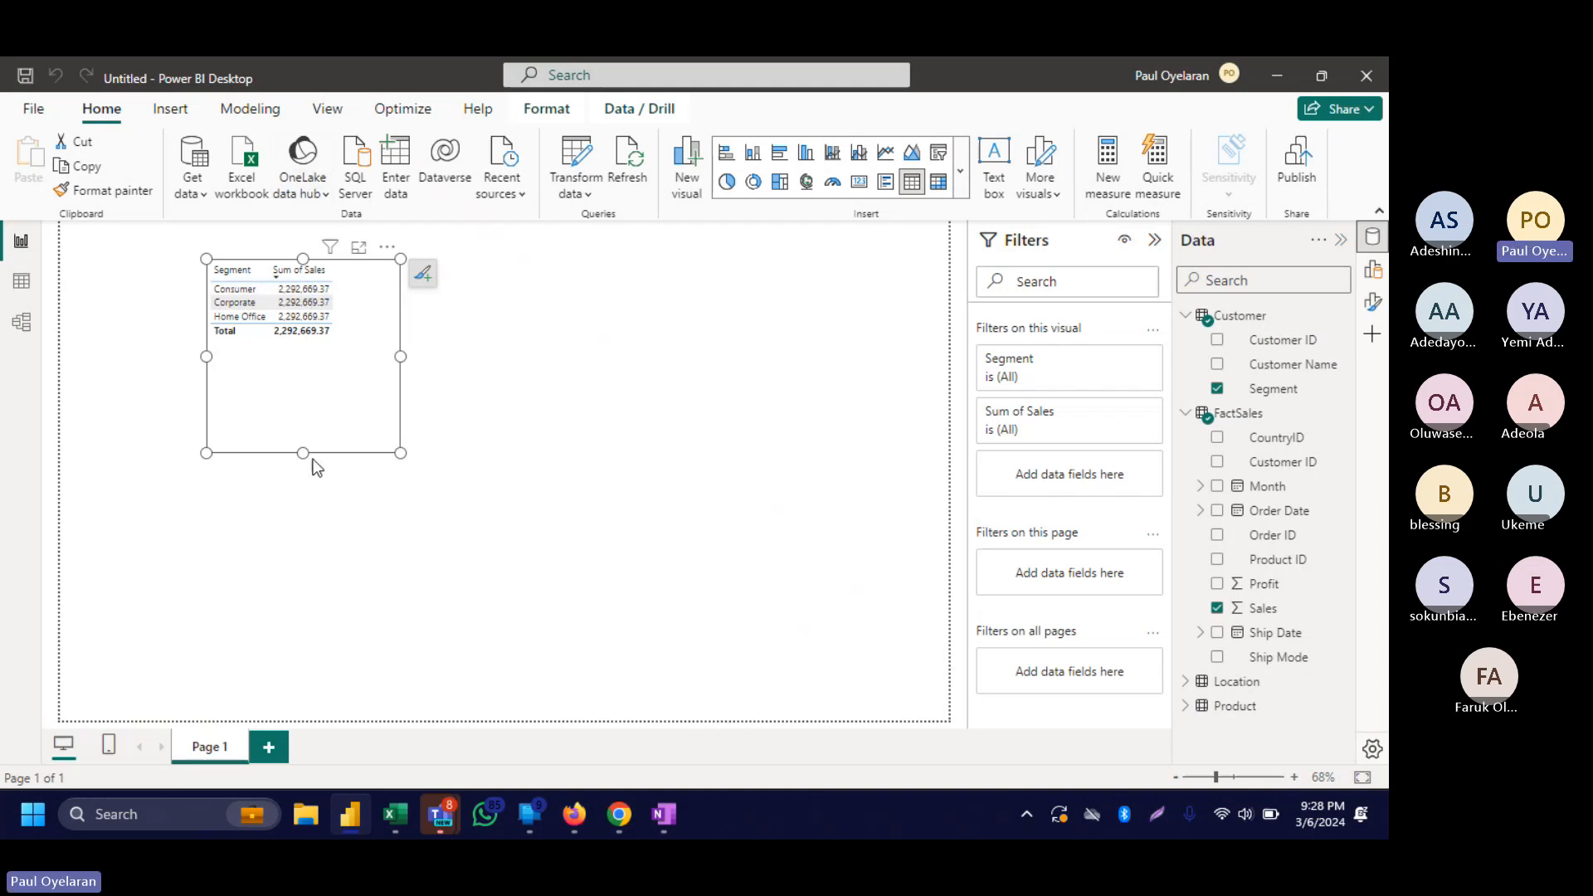
left_click_drag(303, 452, 296, 392)
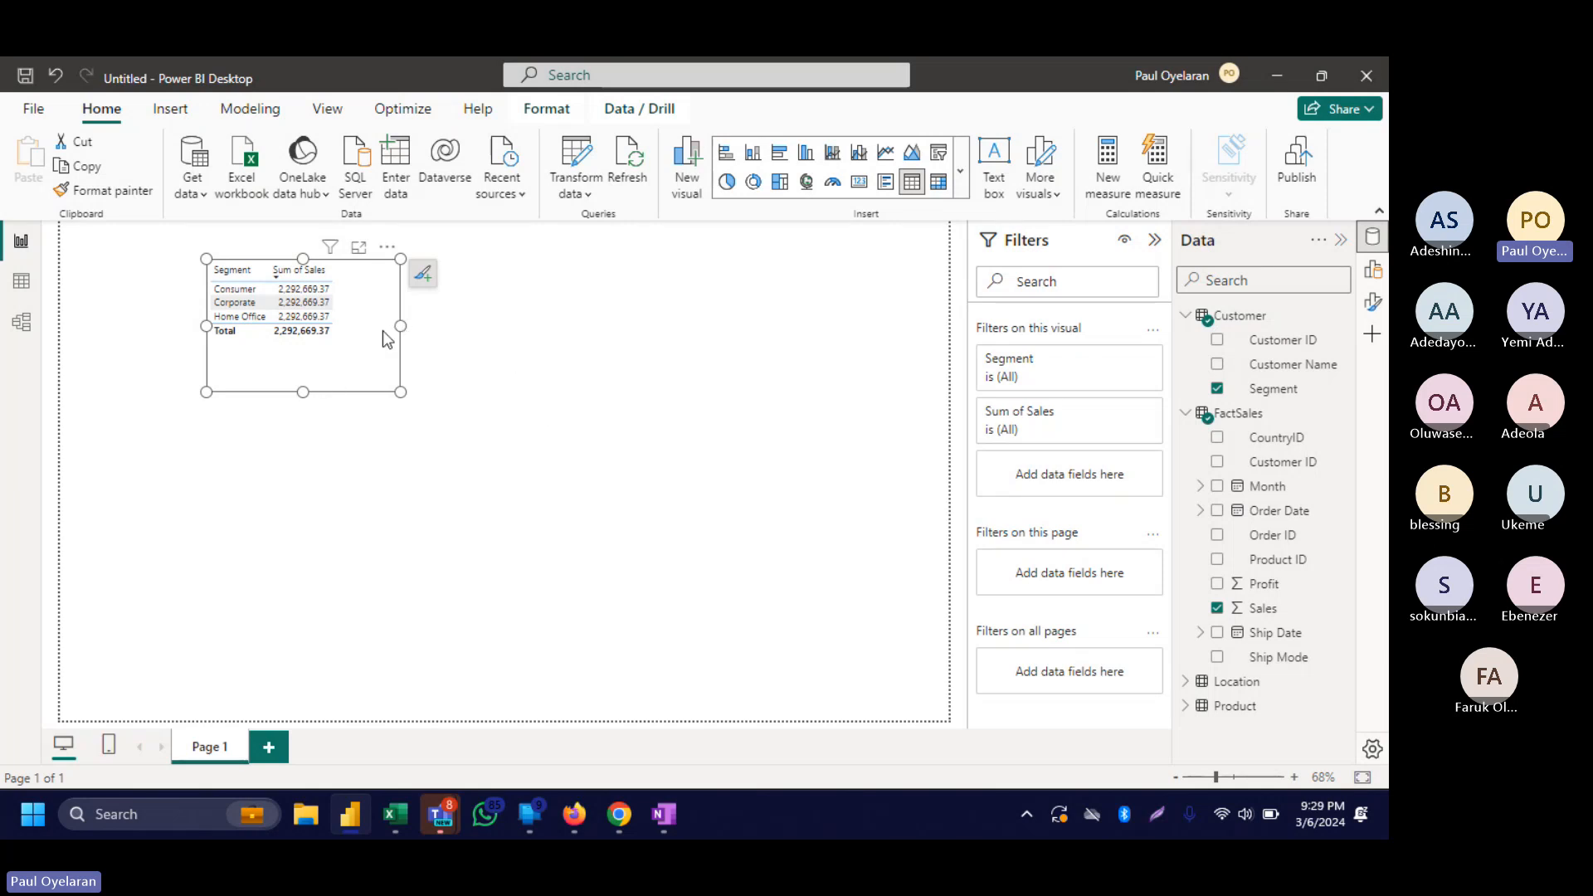
Widen the Segment sales table visual slightly and collapse the FactSales field list.
mouse_move(399, 334)
left_mouse_down()
mouse_move(566, 320)
mouse_move(399, 356)
mouse_move(338, 345)
mouse_move(417, 328)
left_mouse_up()
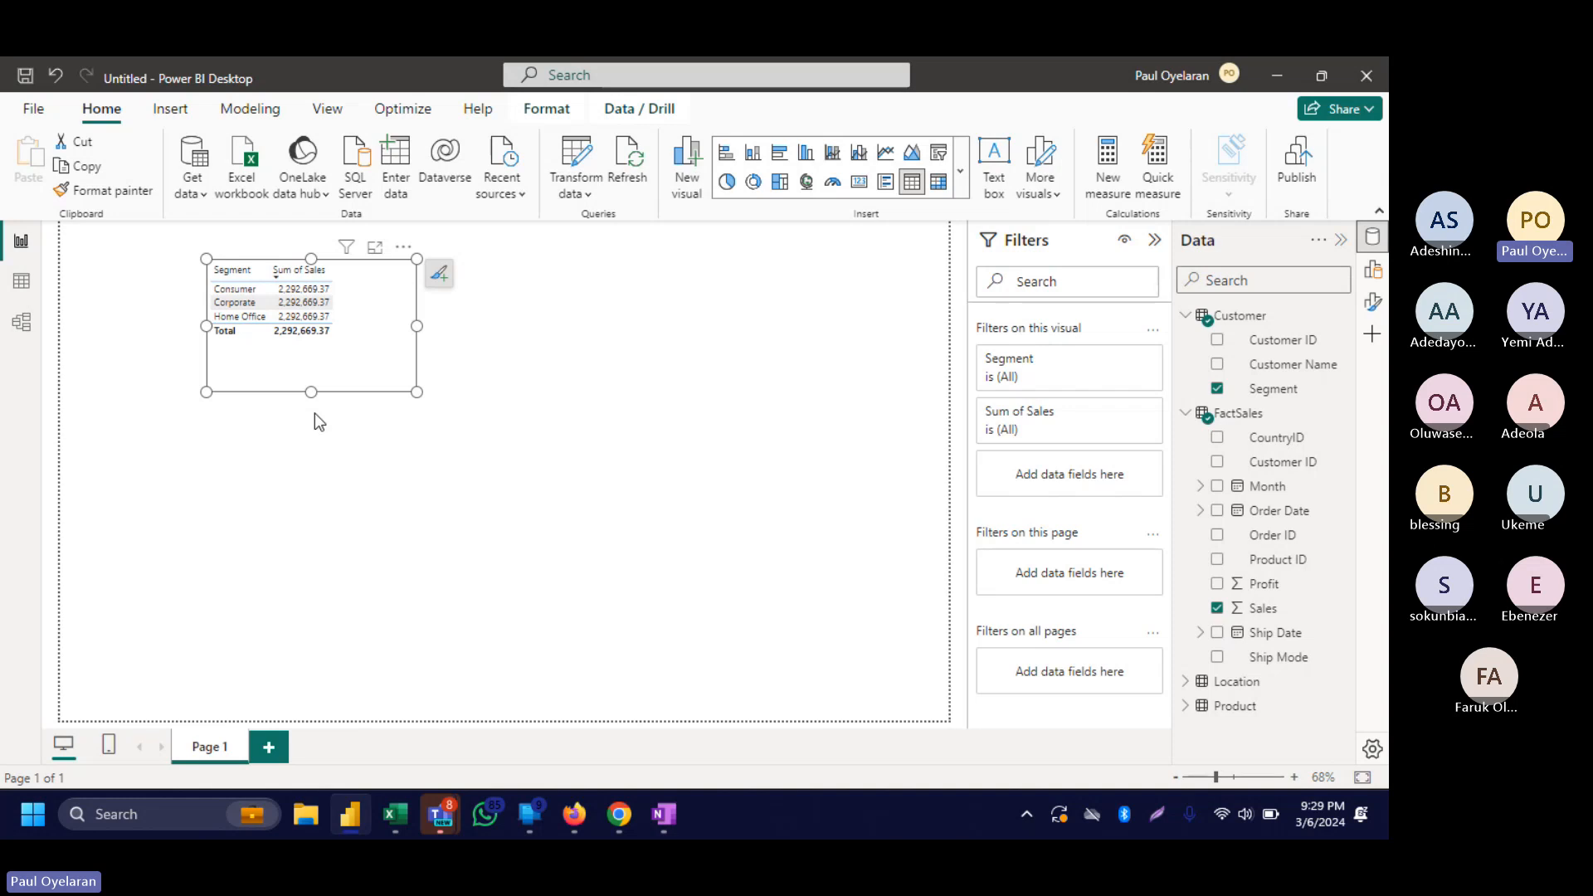
left_click(1186, 415)
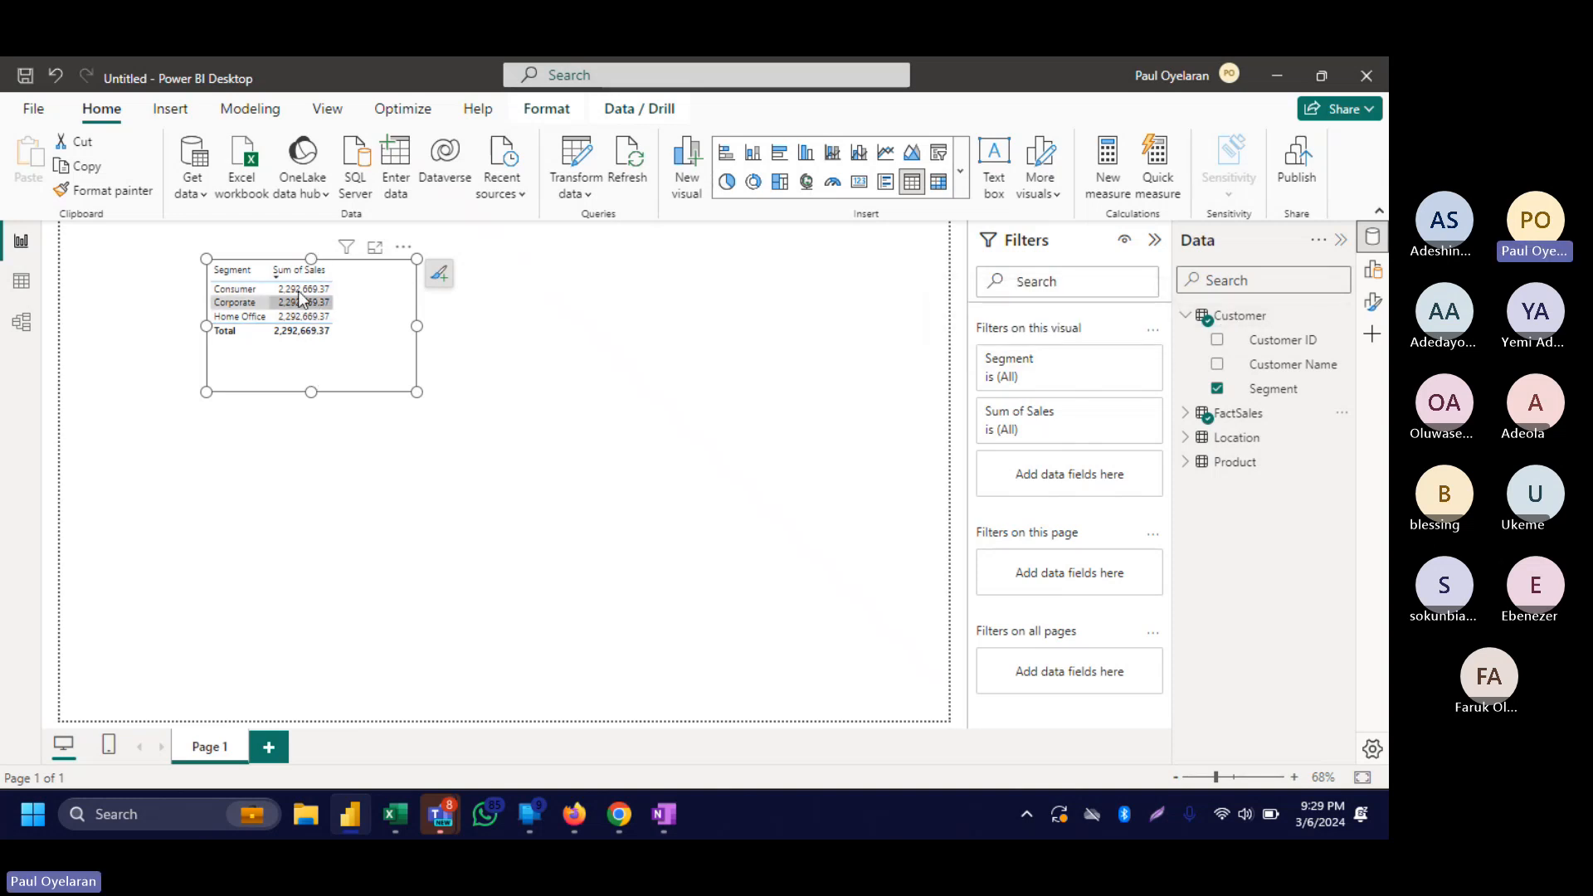
Relate FactSales to the Customer table on Customer ID in the model diagram and recheck the sales by segment on the report page.
left_click(22, 323)
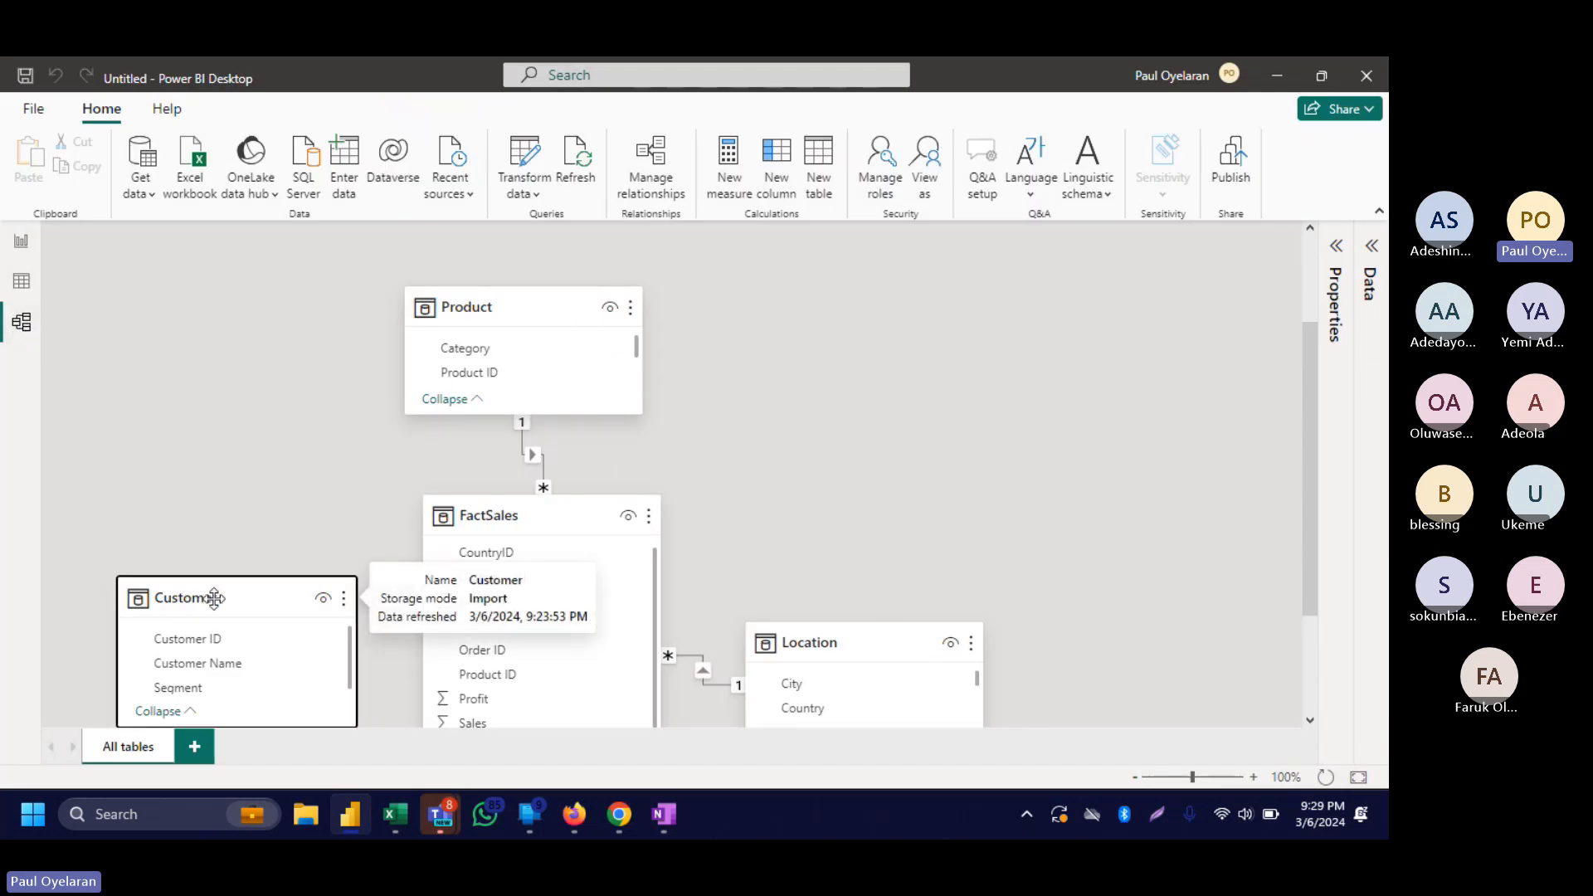
left_click_drag(210, 593, 212, 520)
left_click_drag(505, 578, 264, 558)
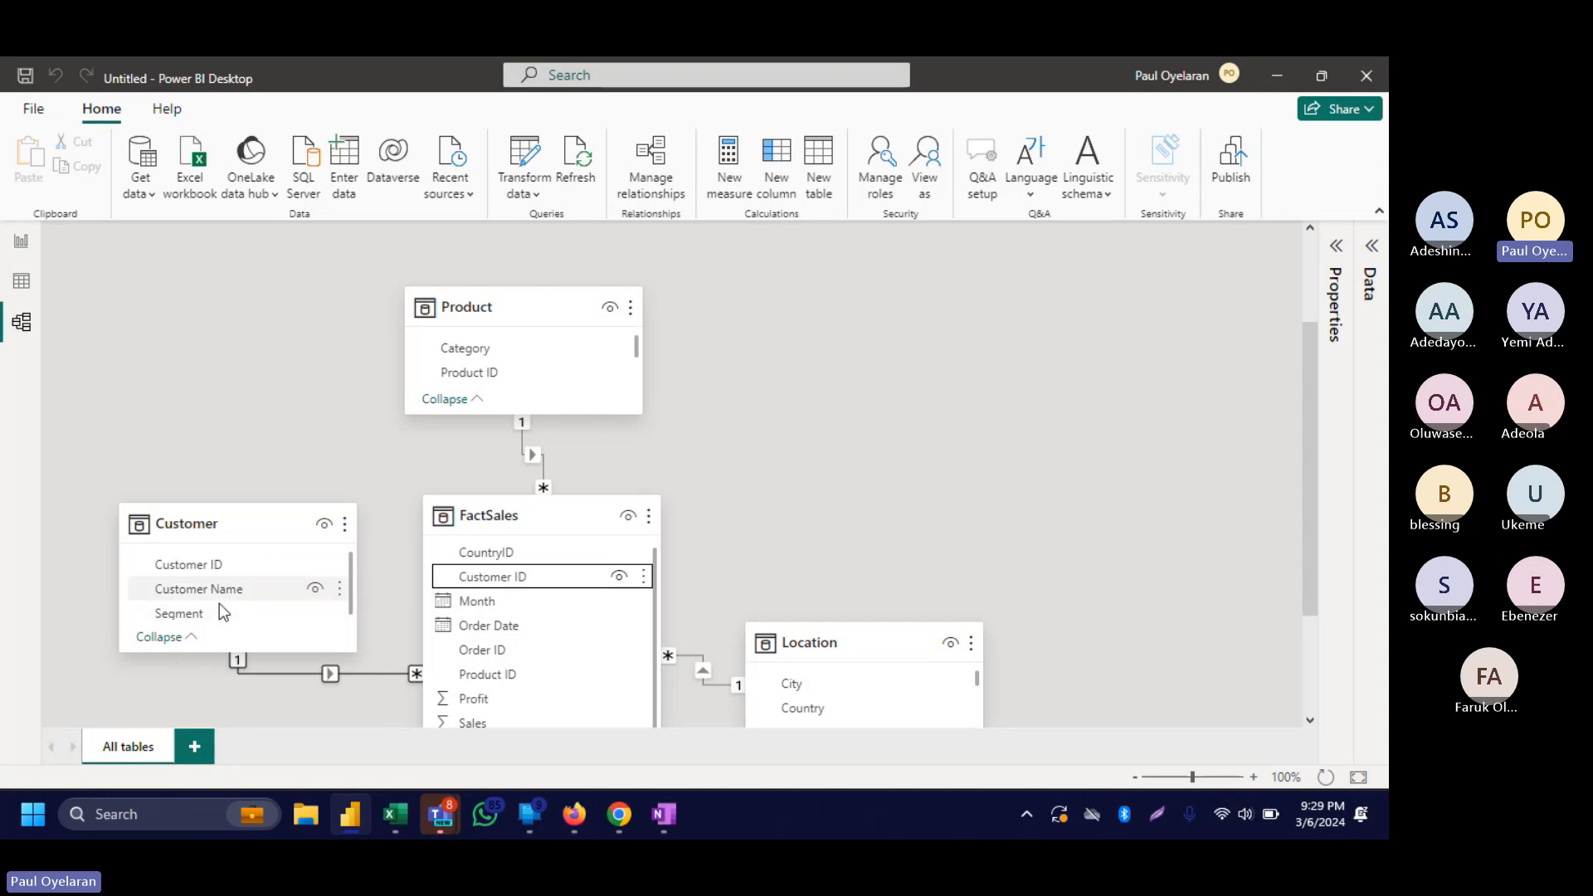
left_click(23, 240)
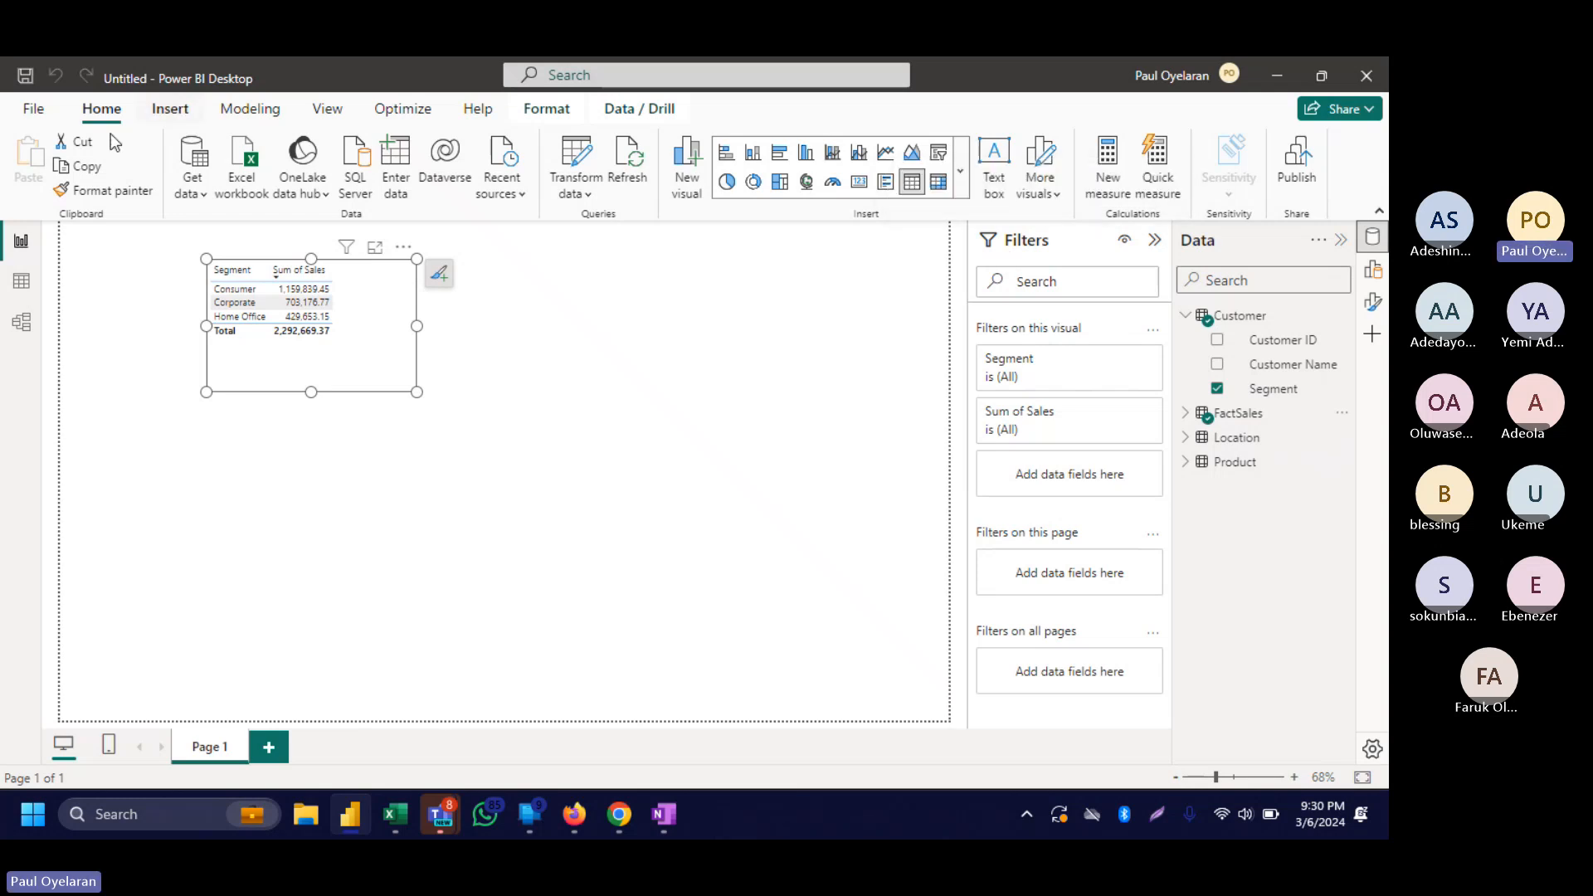
Look through the Product table's rows and open the Product query in the Power Query Editor.
left_click(23, 283)
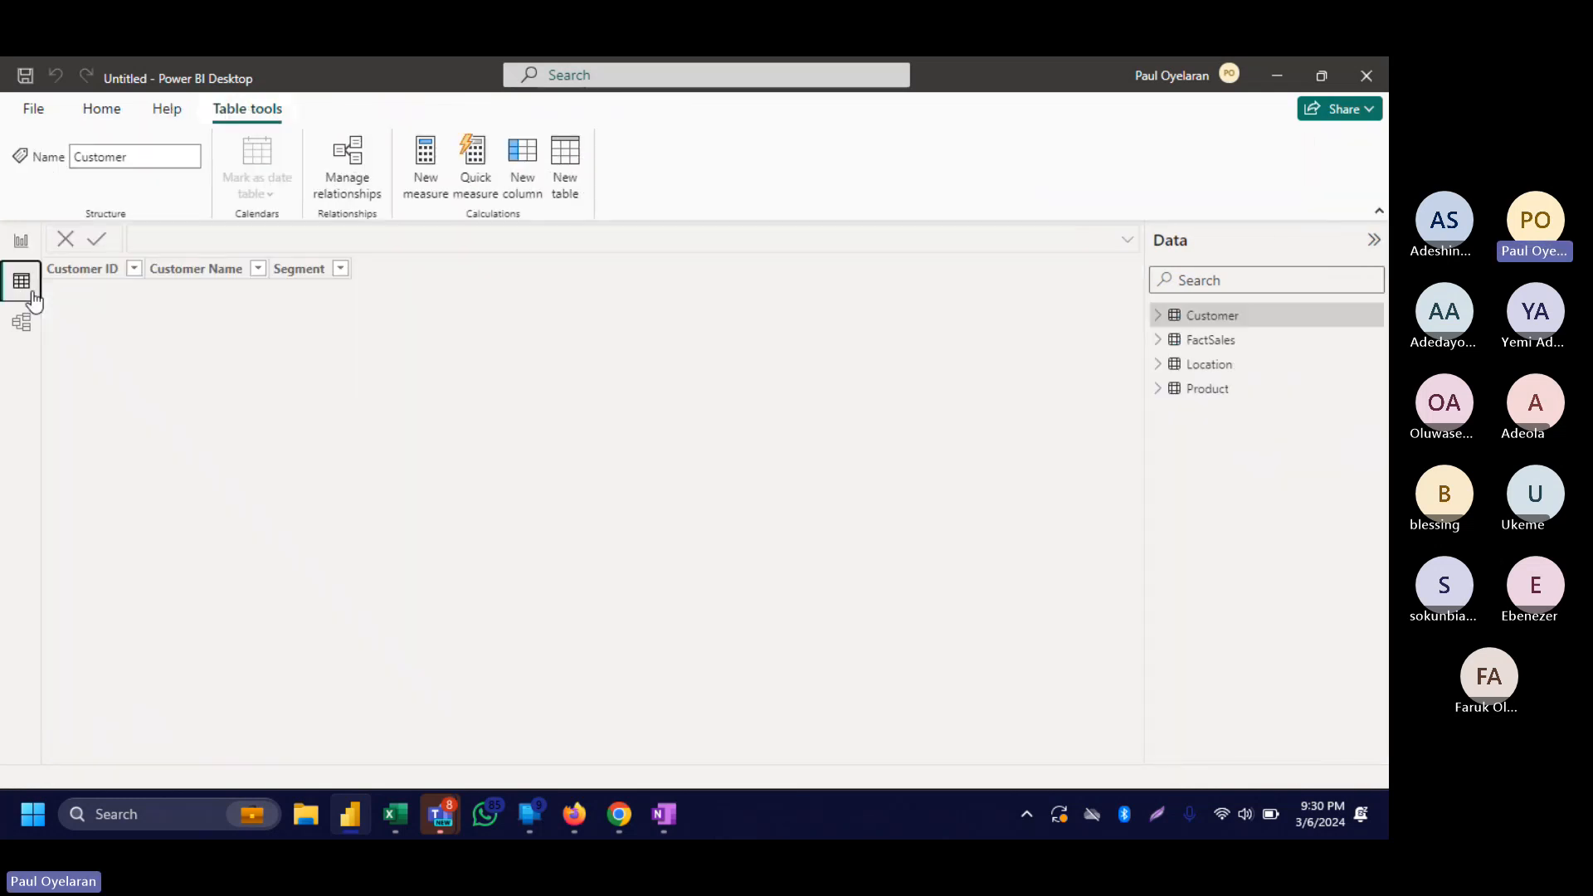
left_click(1210, 389)
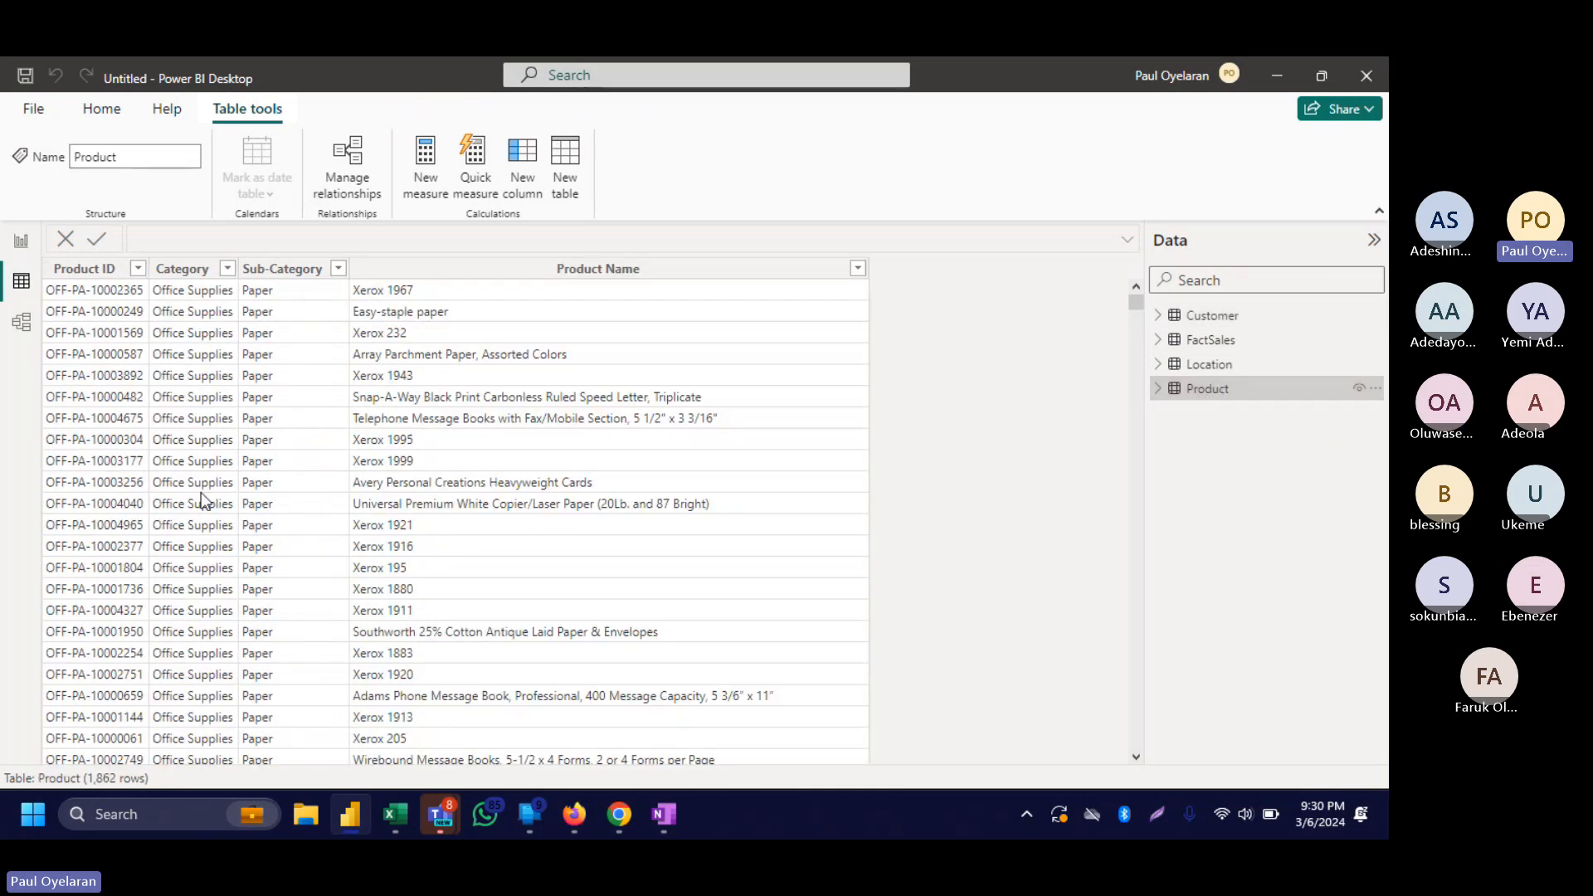
scroll(199, 500, "down", 10)
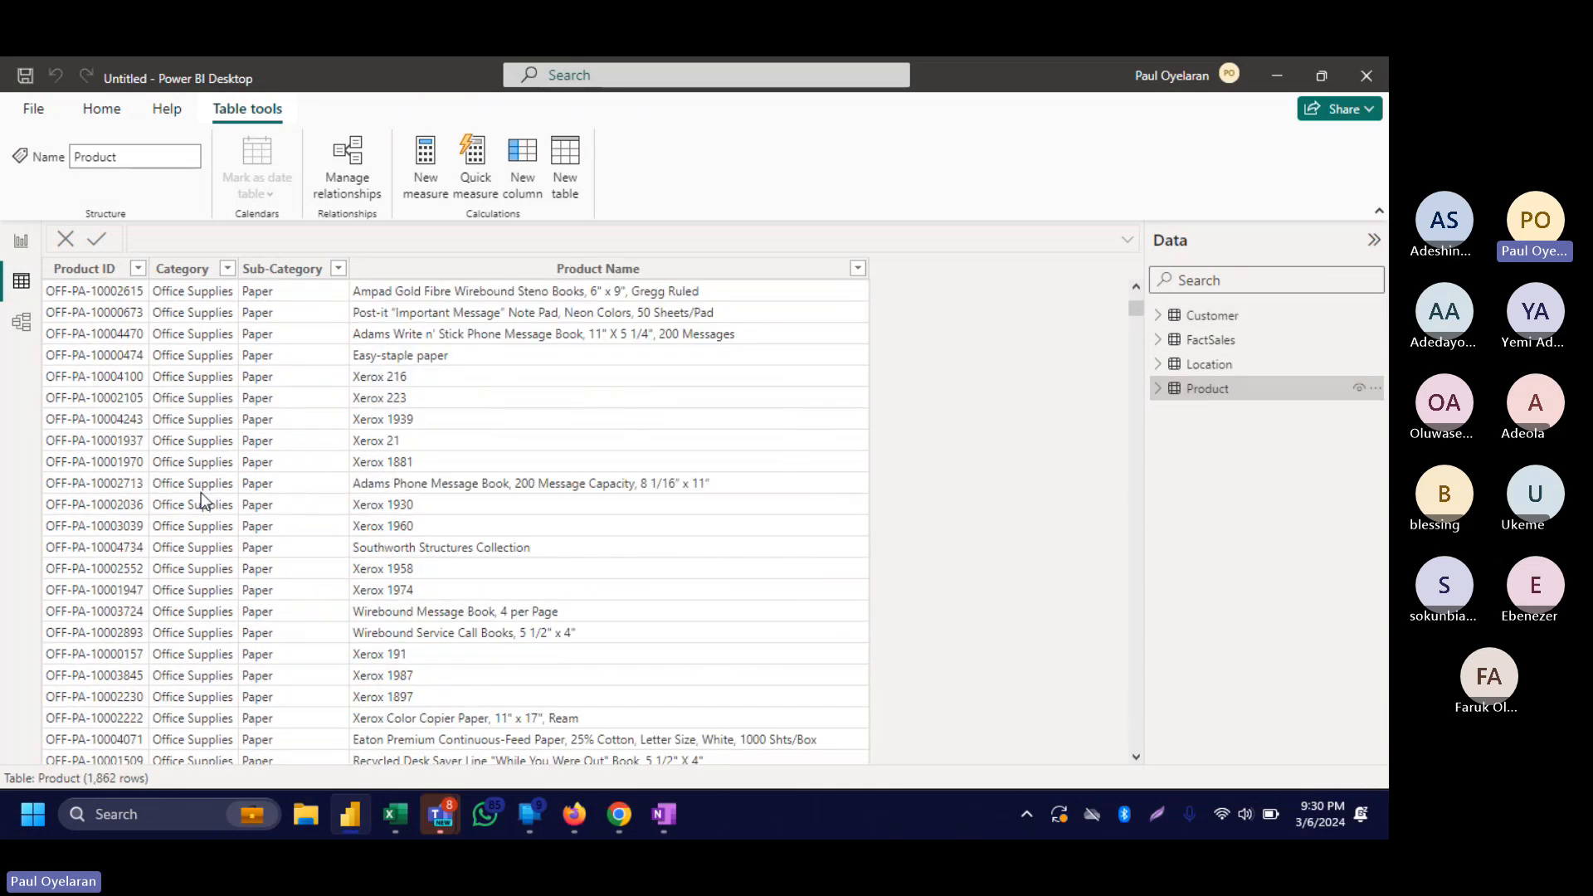
left_click(21, 240)
left_click(578, 164)
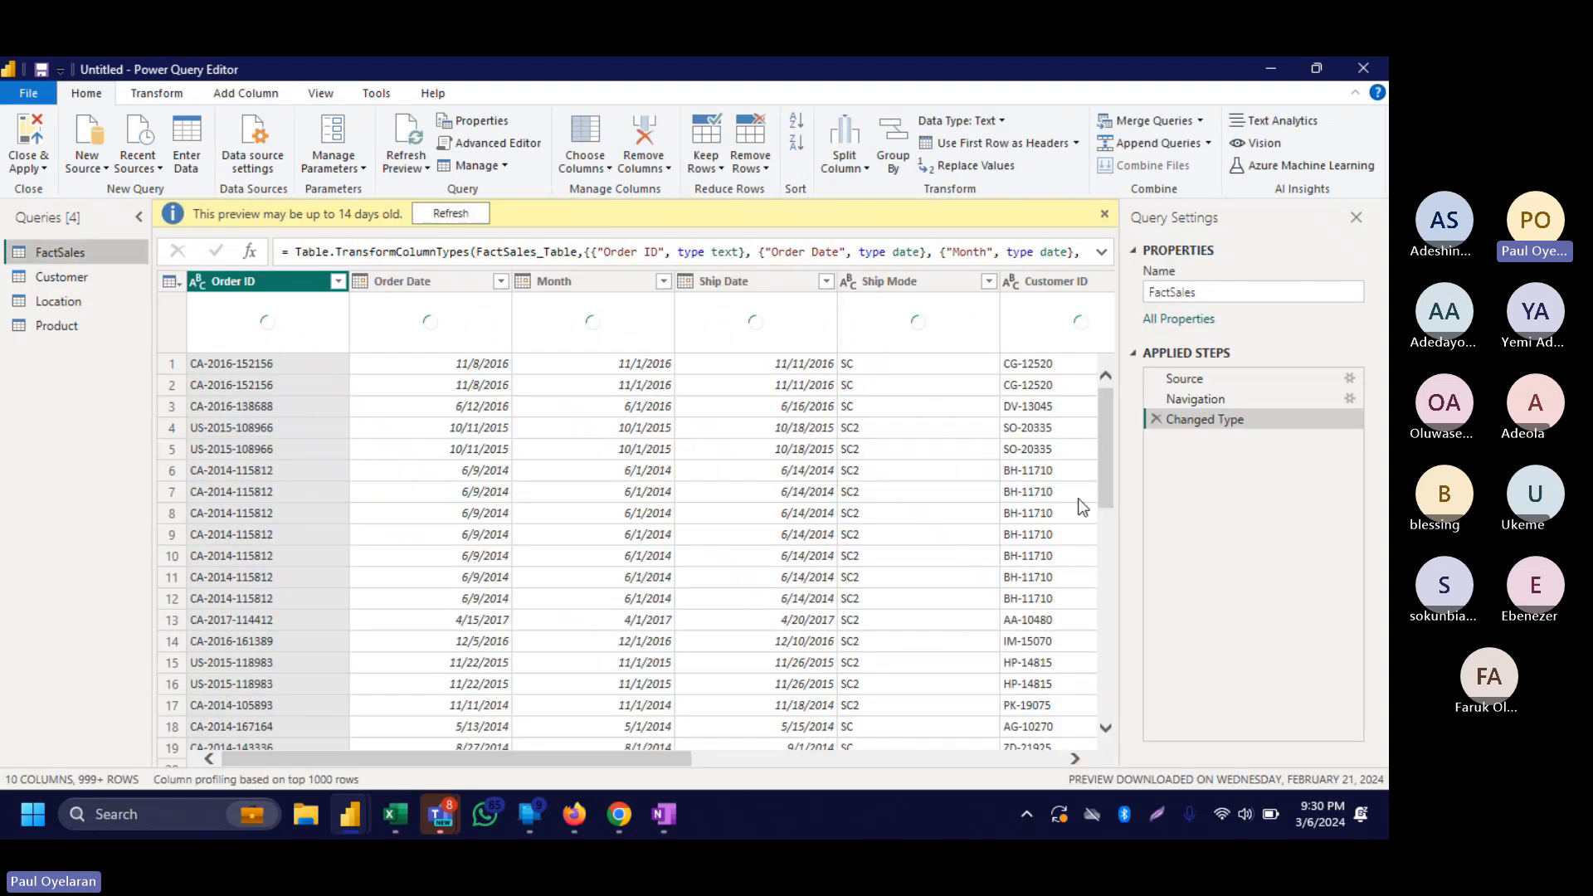
left_click(70, 324)
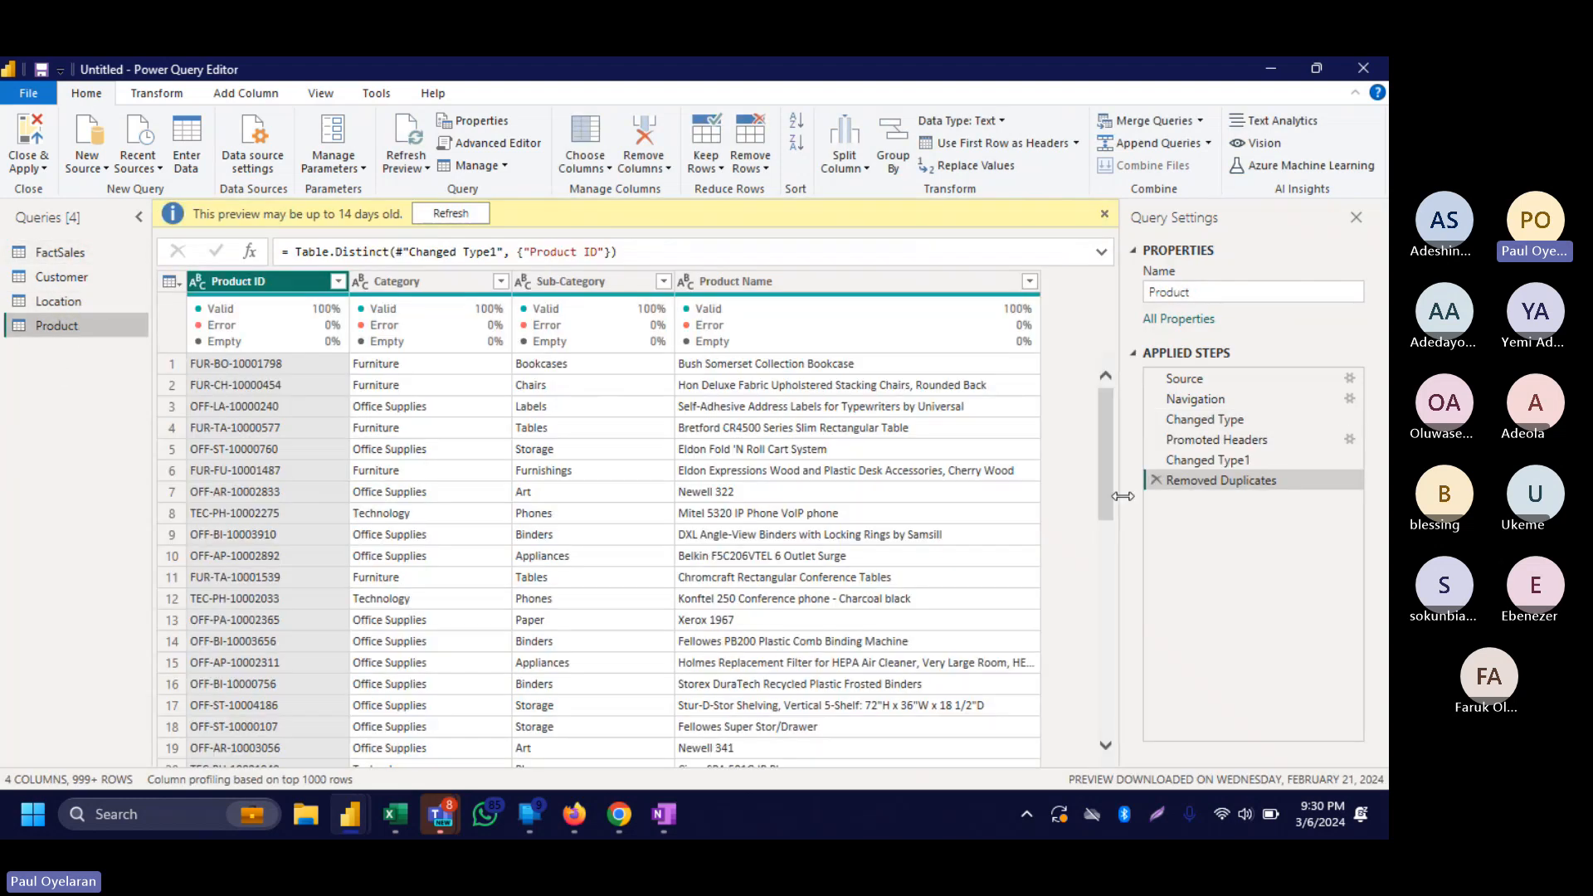
Switch to the SuperStore Data workbook in Excel to view the Product sheet's source columns, and return to the Power Query Editor.
mouse_move(395, 813)
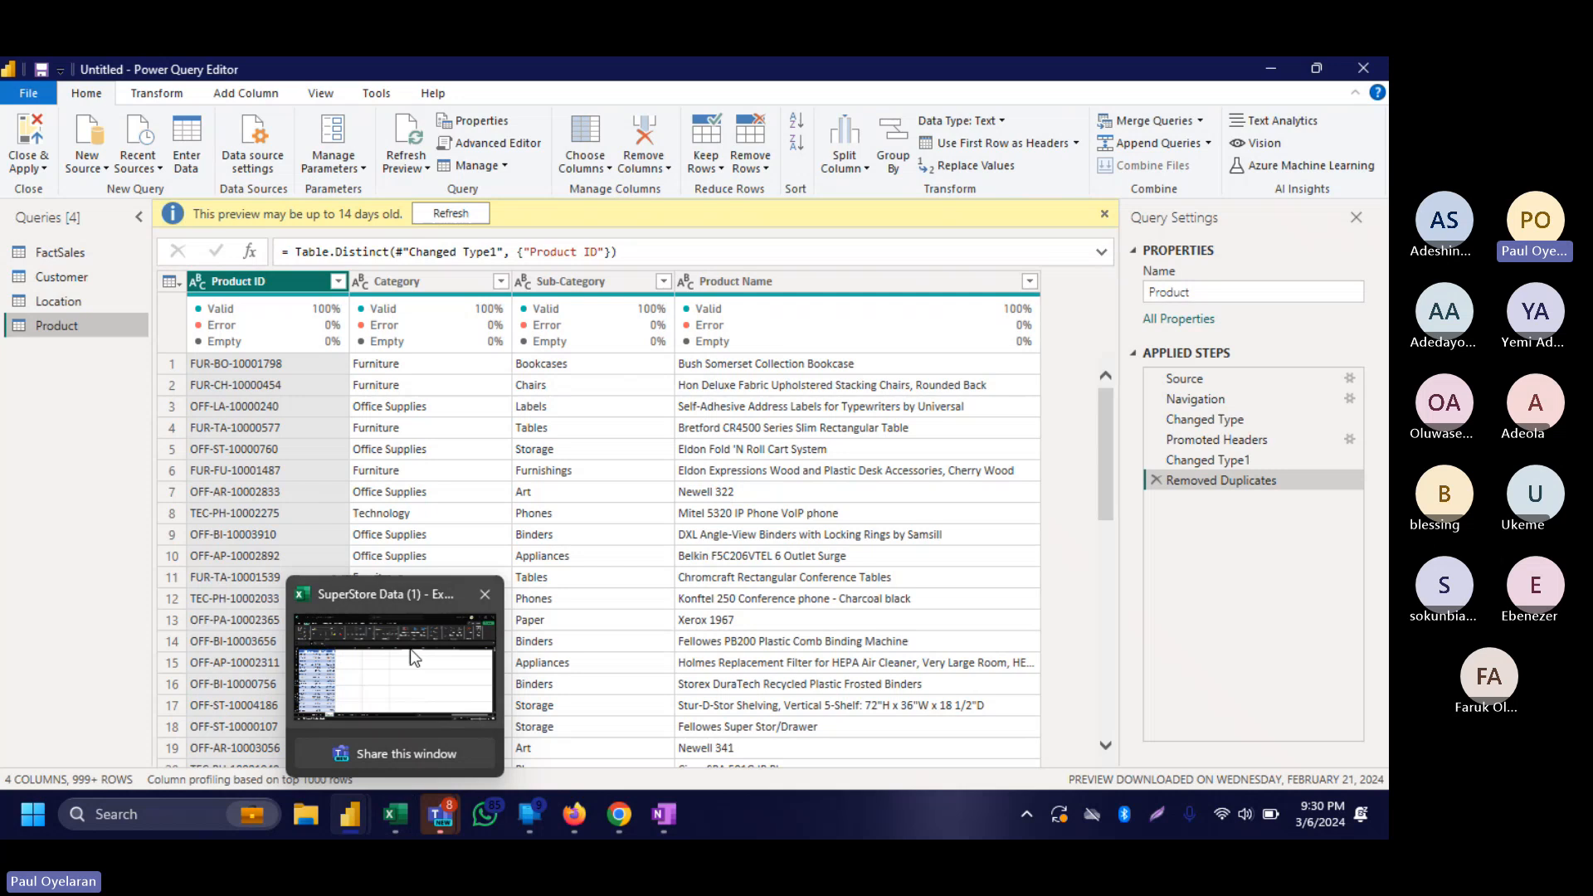
mouse_move(410, 651)
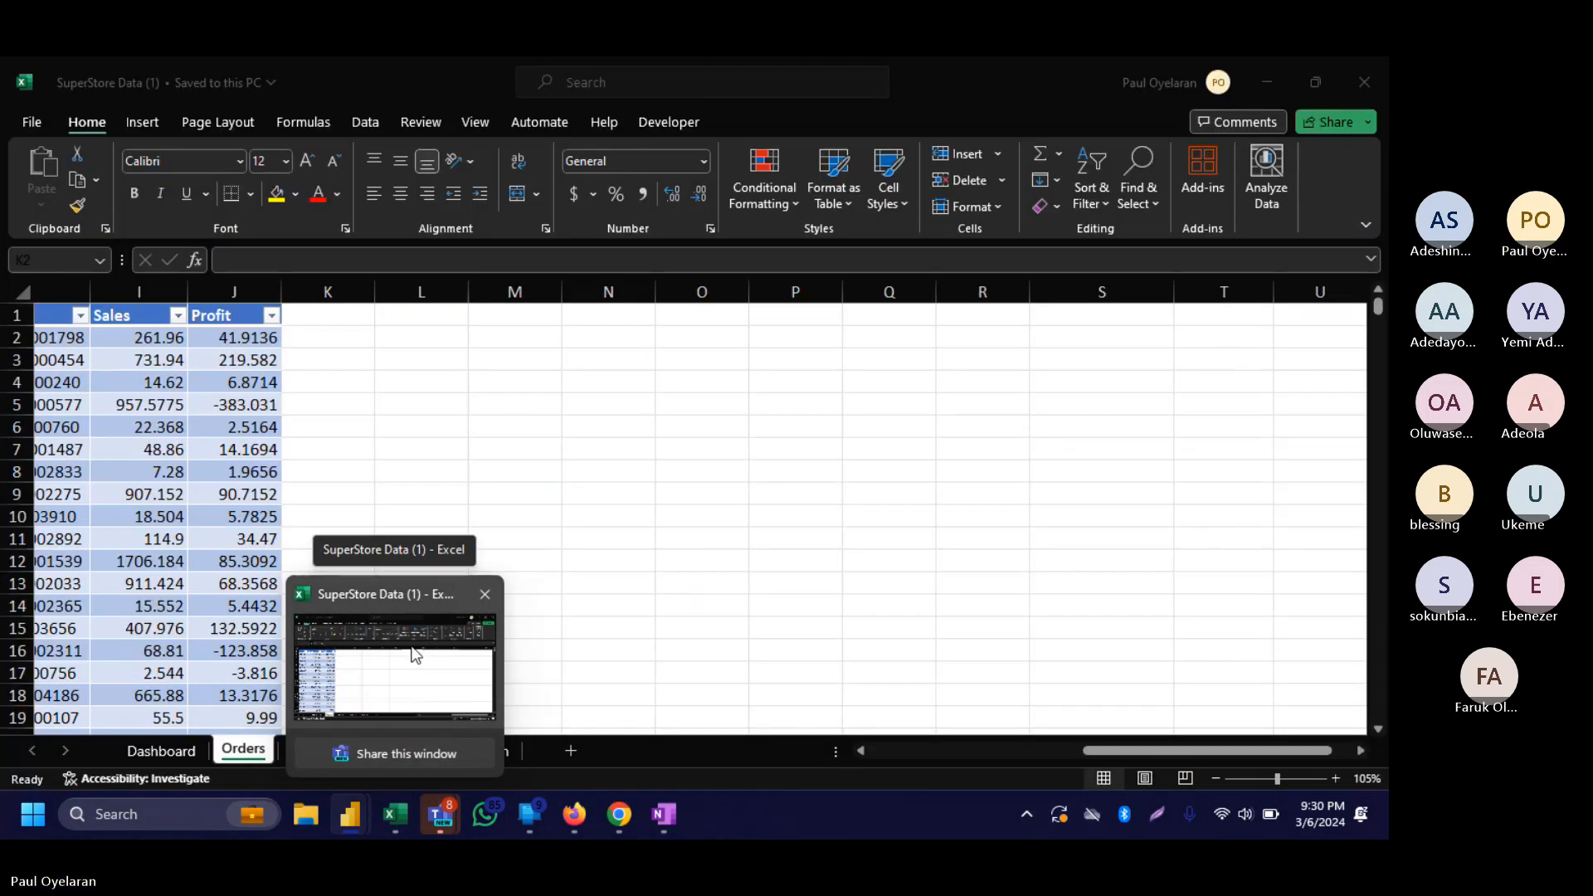
left_click(412, 655)
left_click(316, 749)
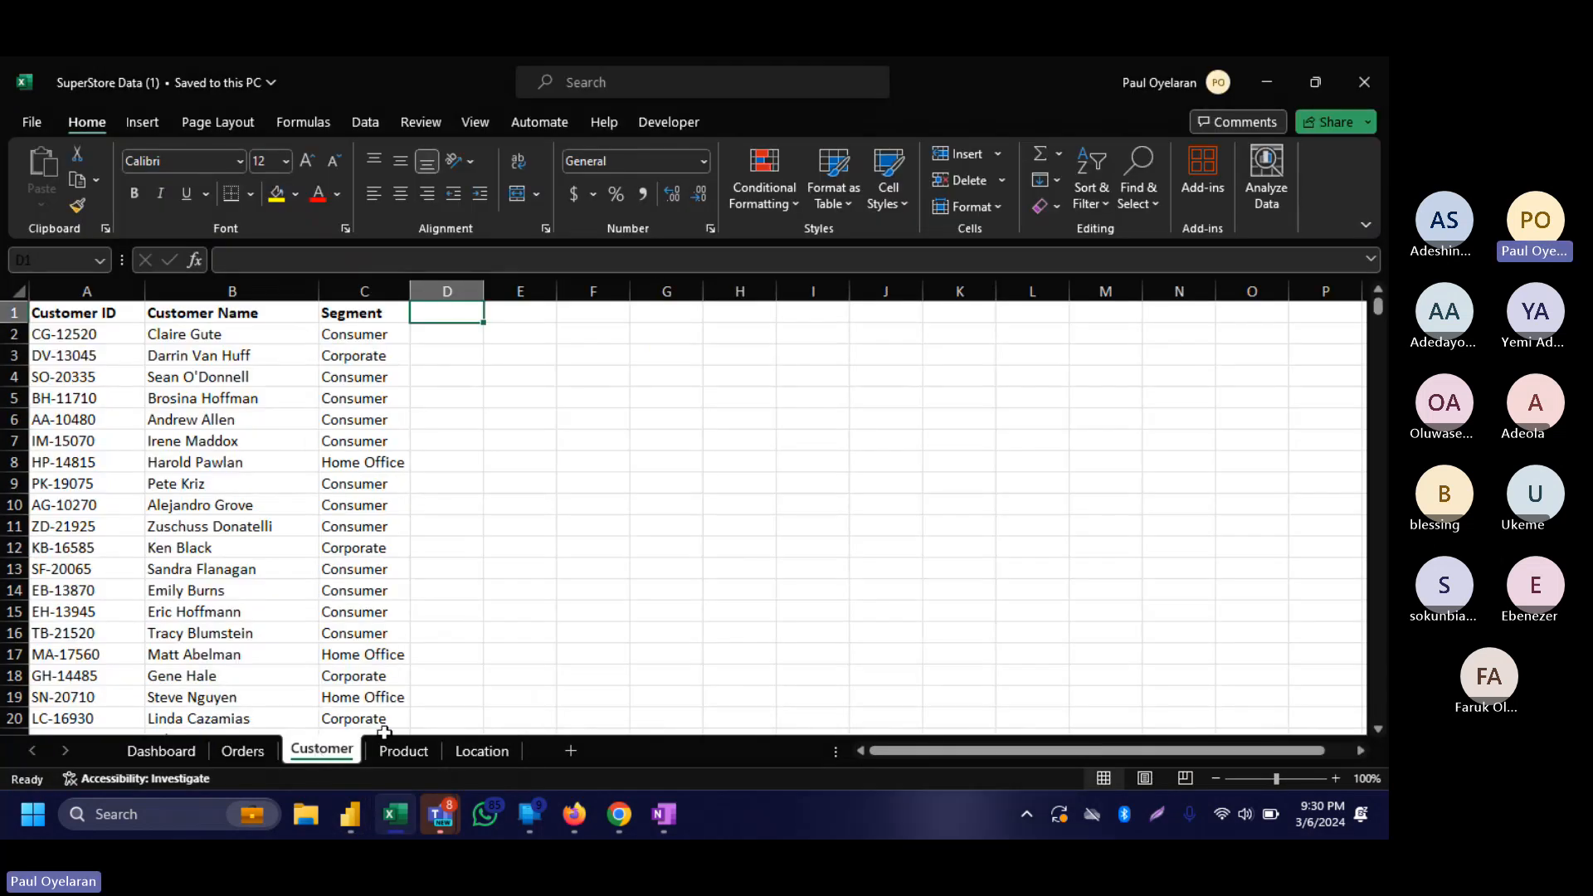
left_click(408, 753)
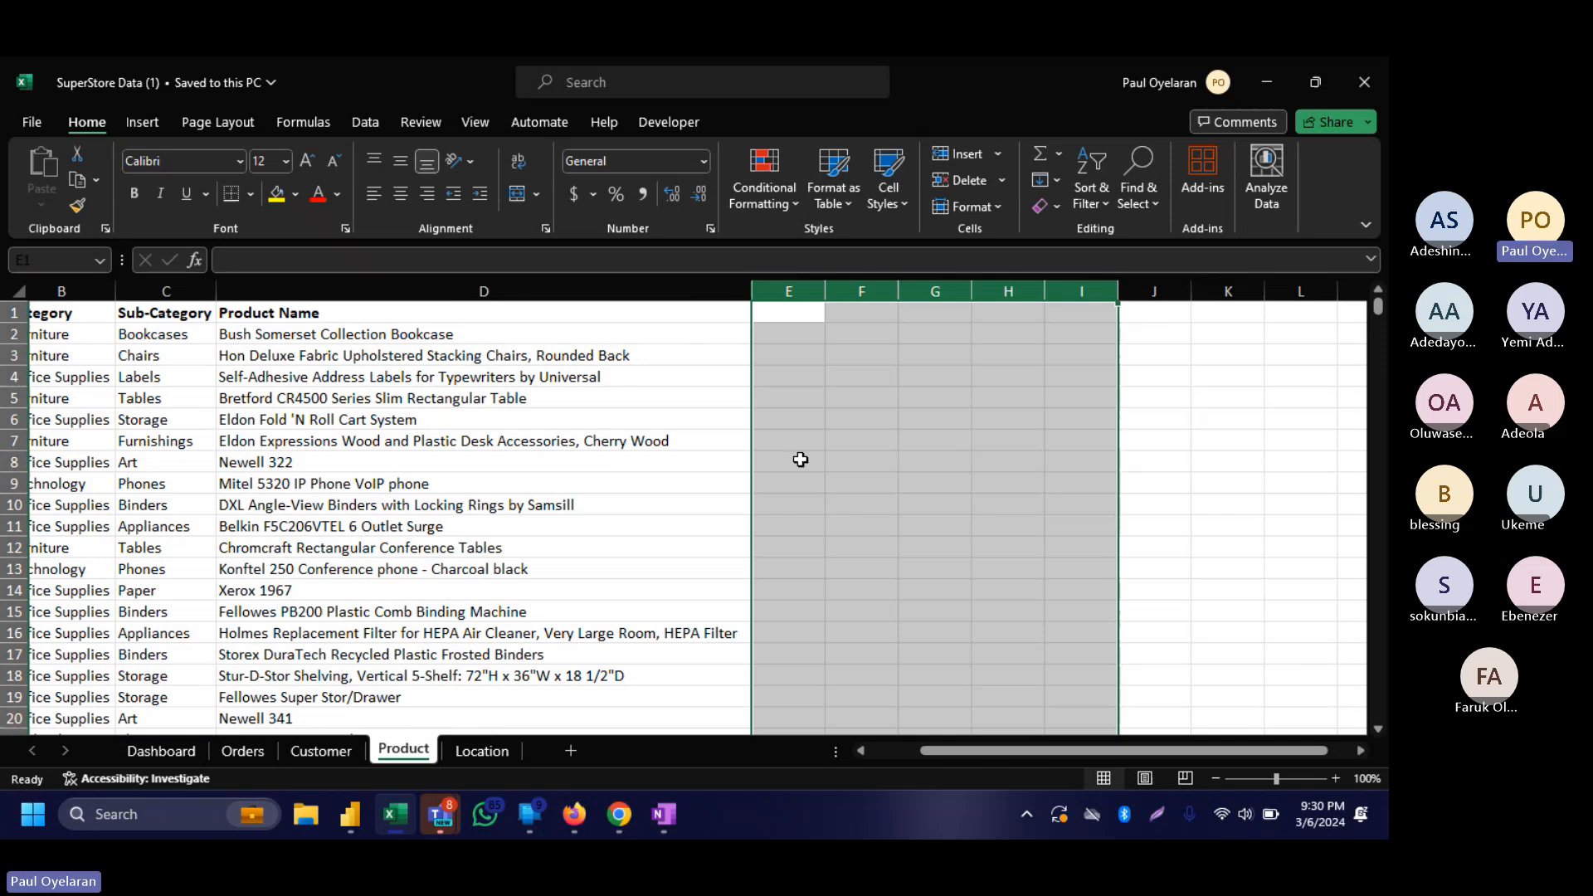
scroll(1173, 374, "left", 2)
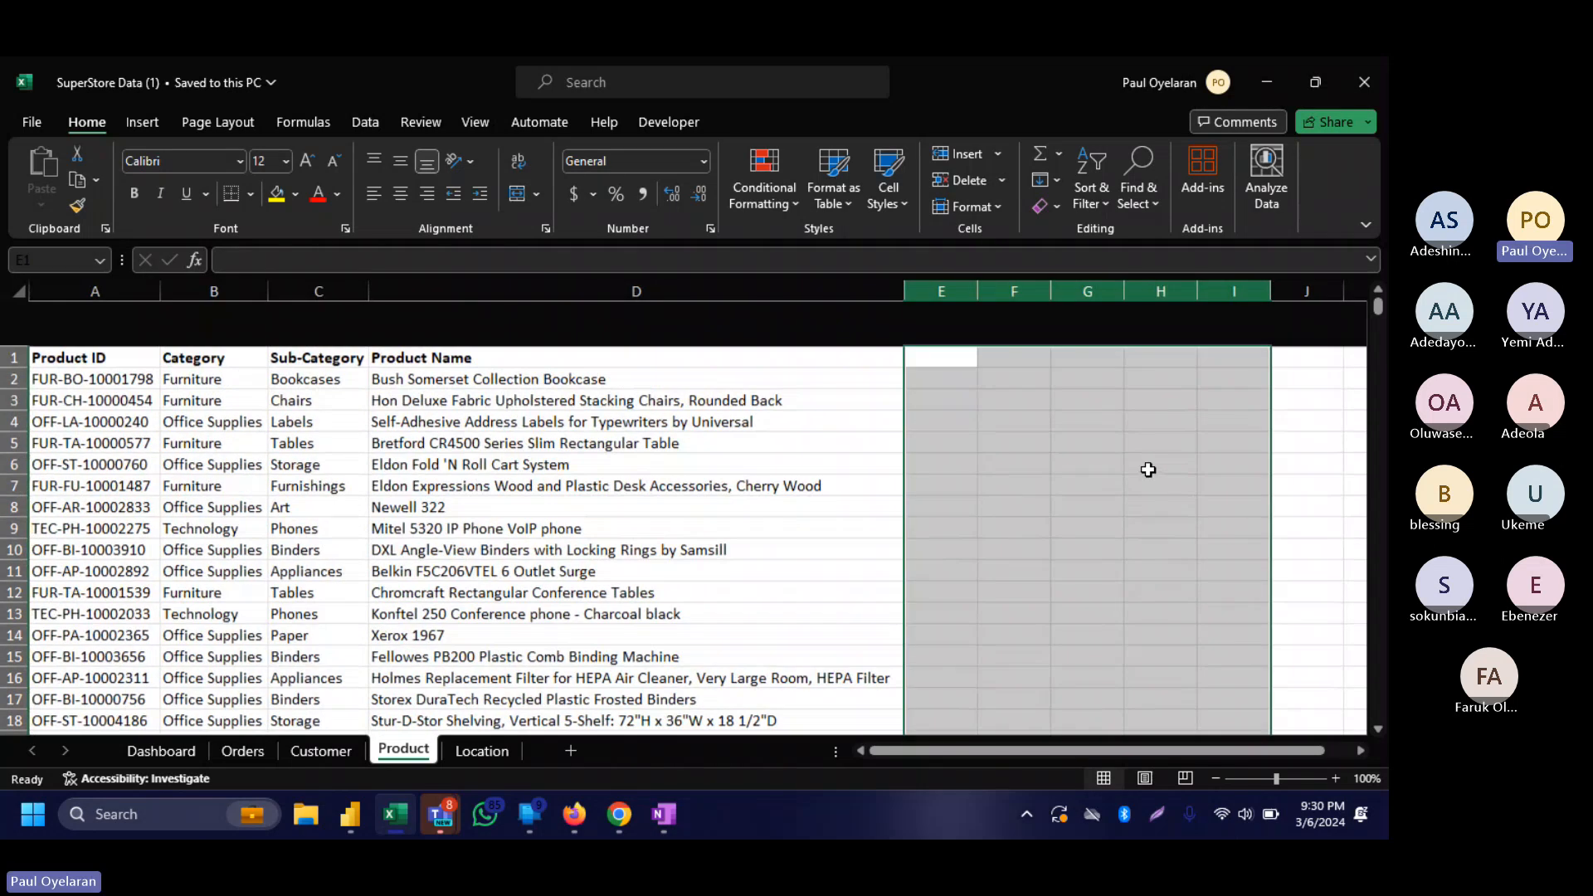
key("alt+Tab")
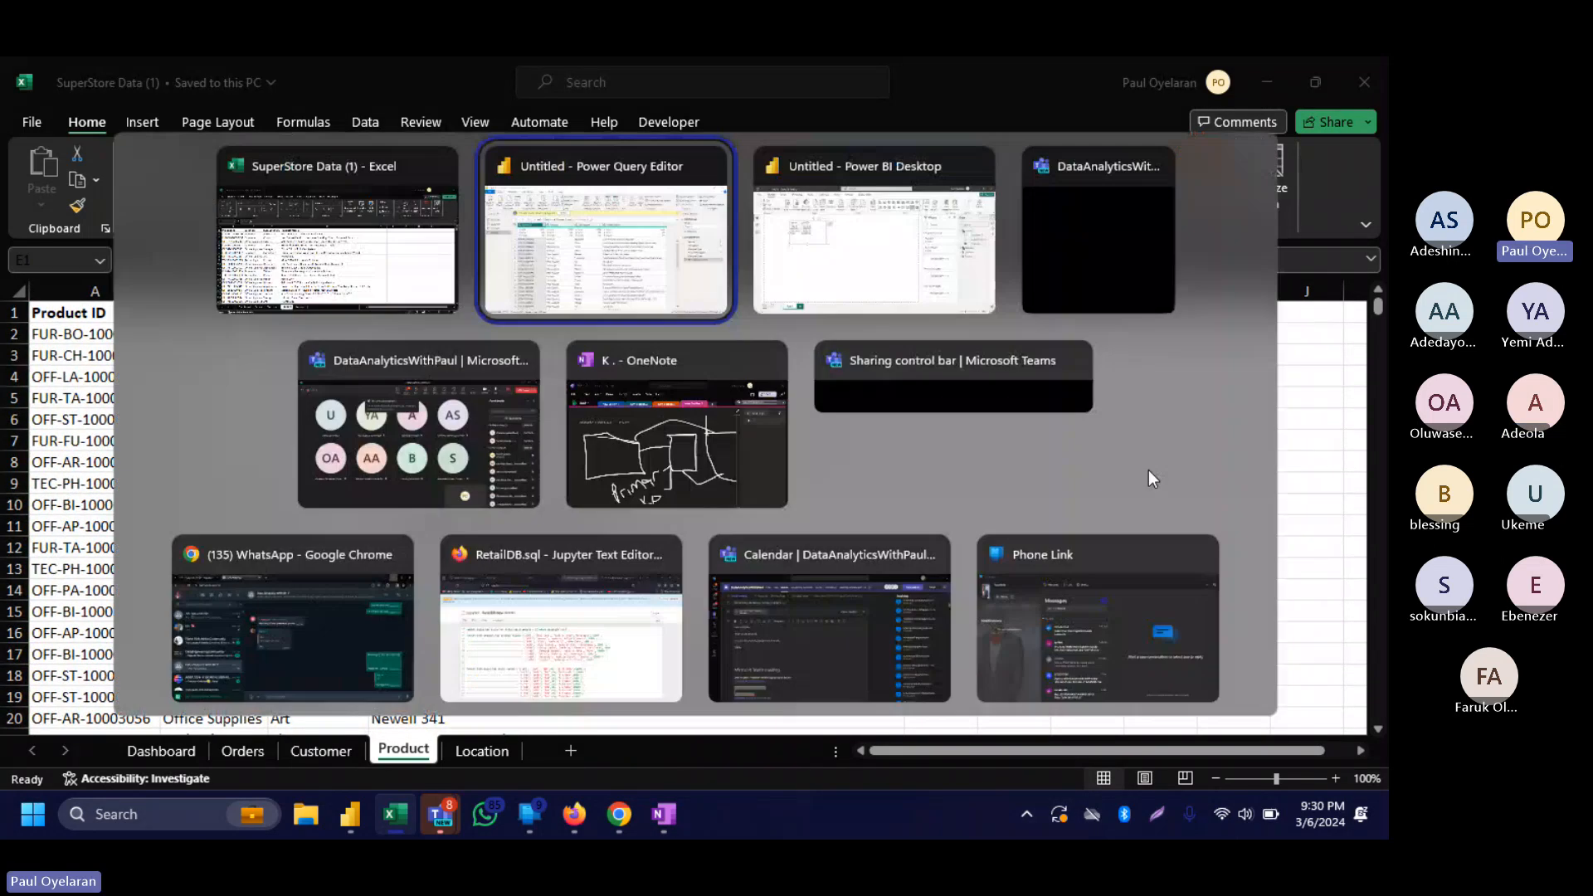
left_click(634, 218)
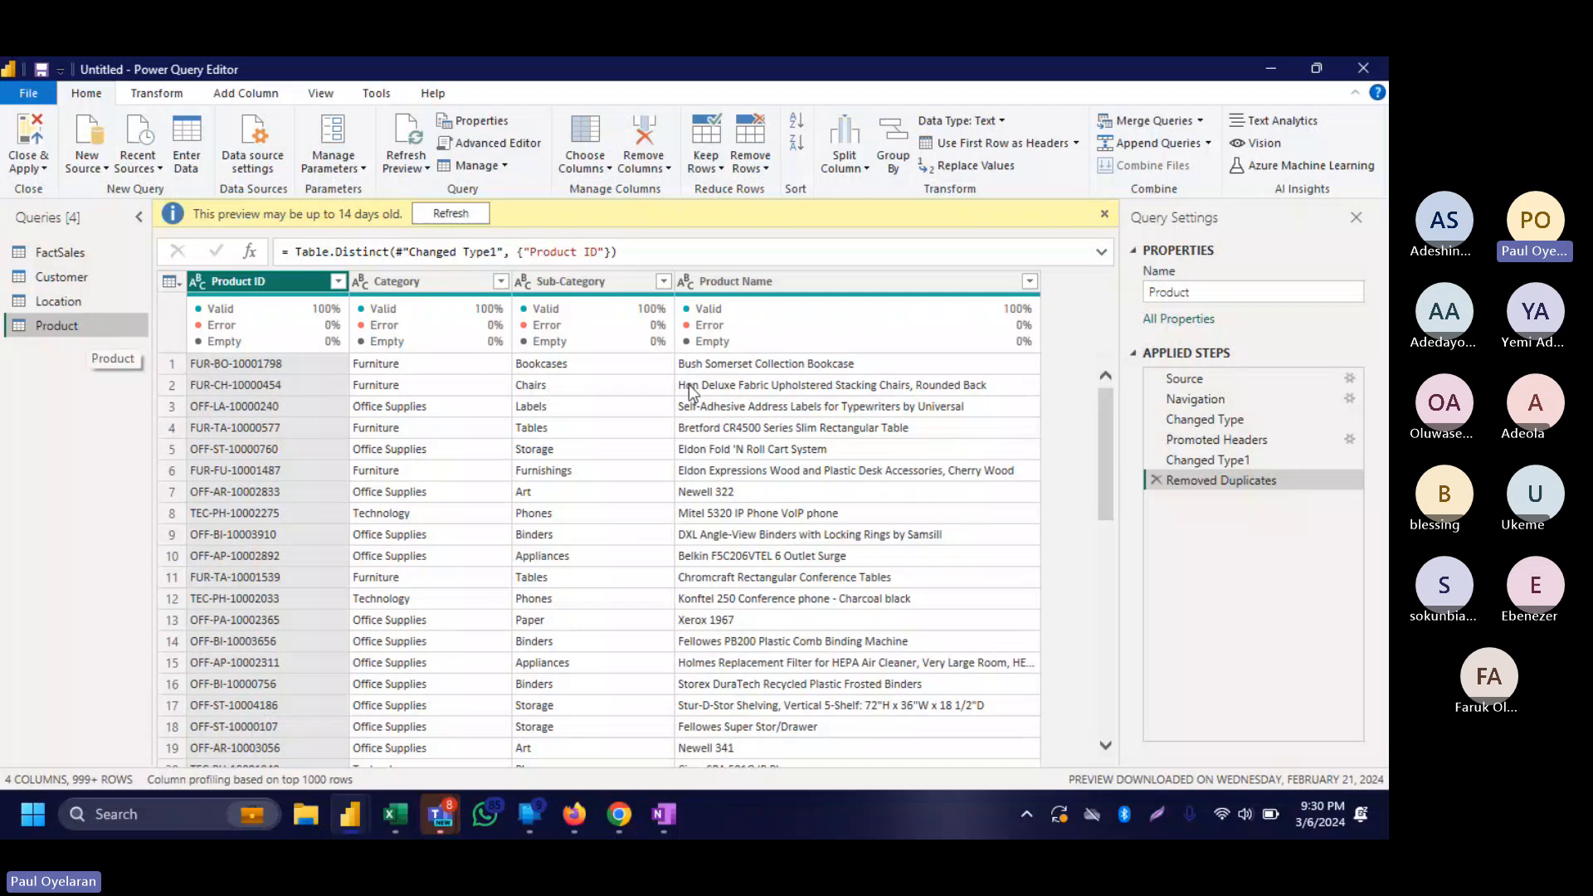
Delete the Removed Duplicates step from the Product query and try to apply the change to the model.
left_click(1156, 481)
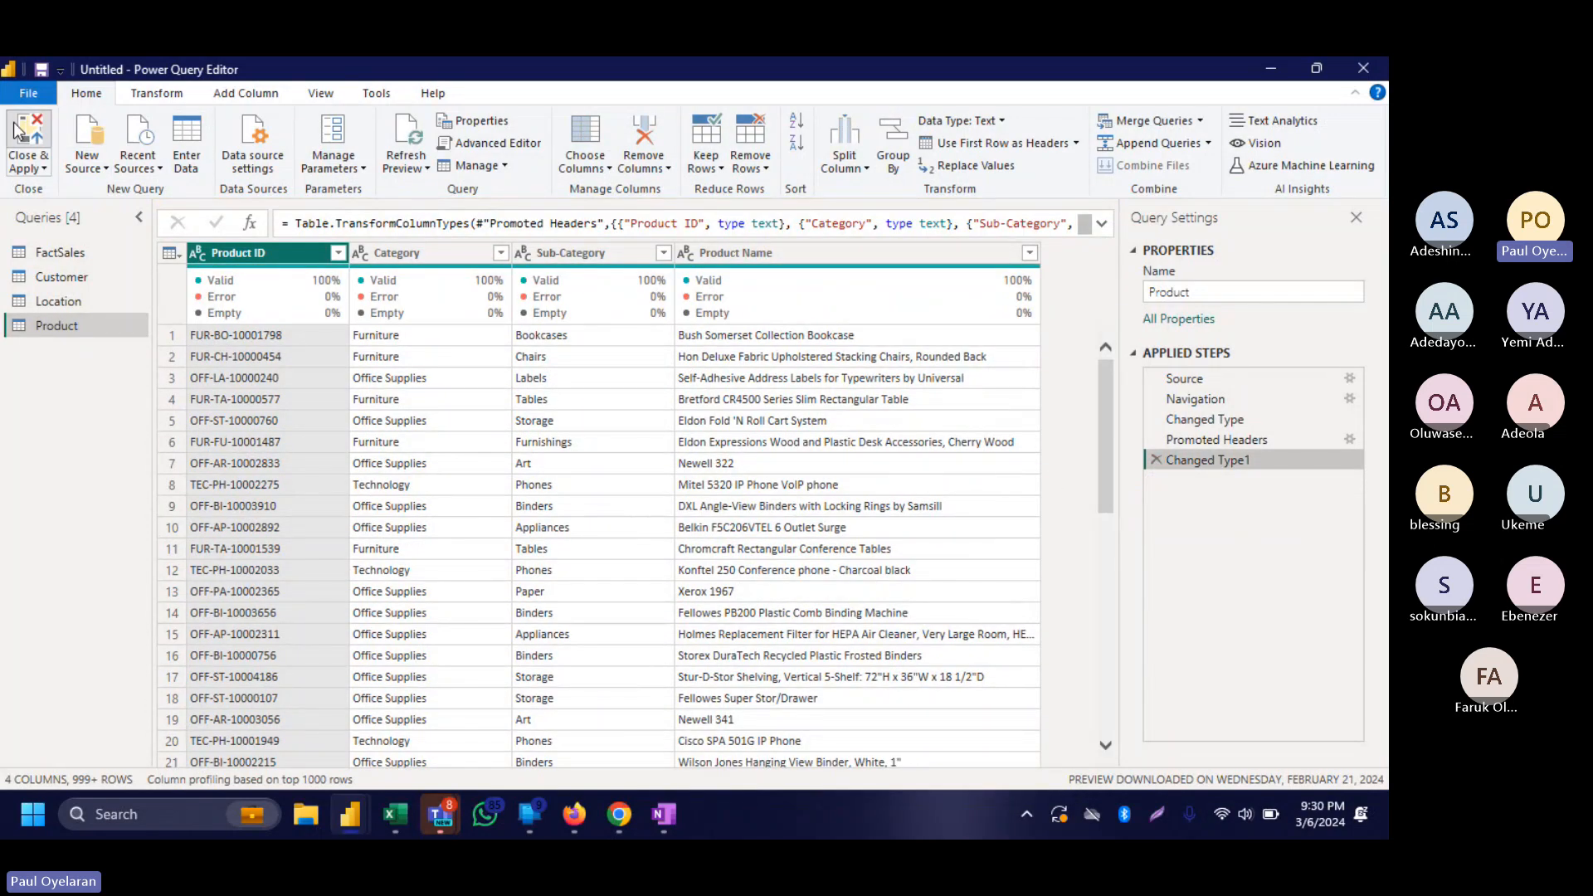
left_click(15, 128)
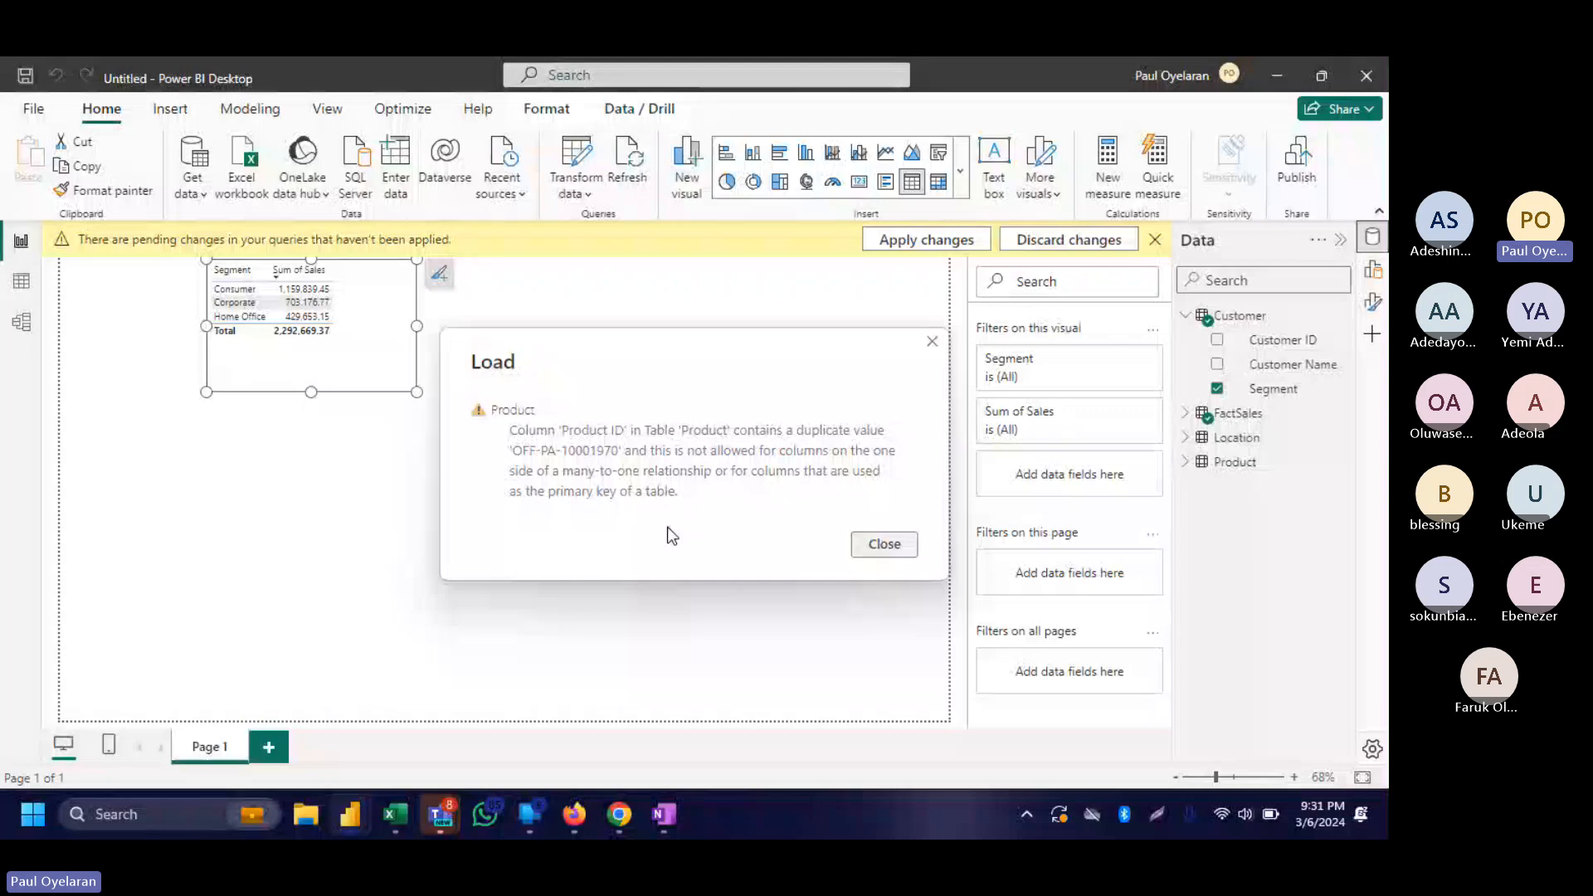
left_click(884, 546)
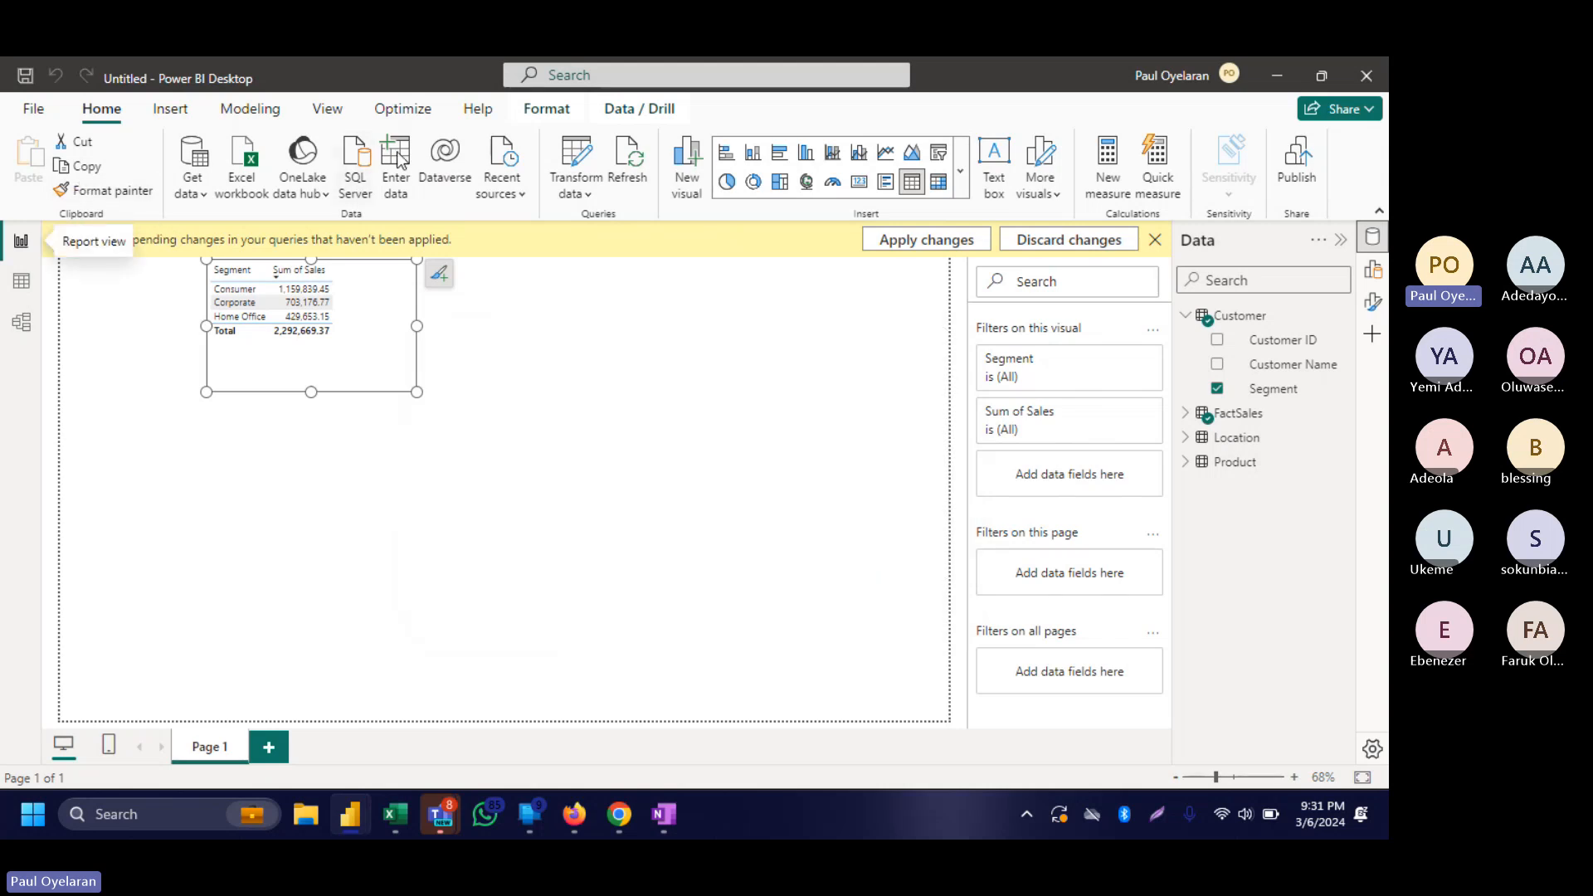
Reopen the Power Query Editor and remove duplicates from the Product query based on the Product ID column.
left_click(580, 157)
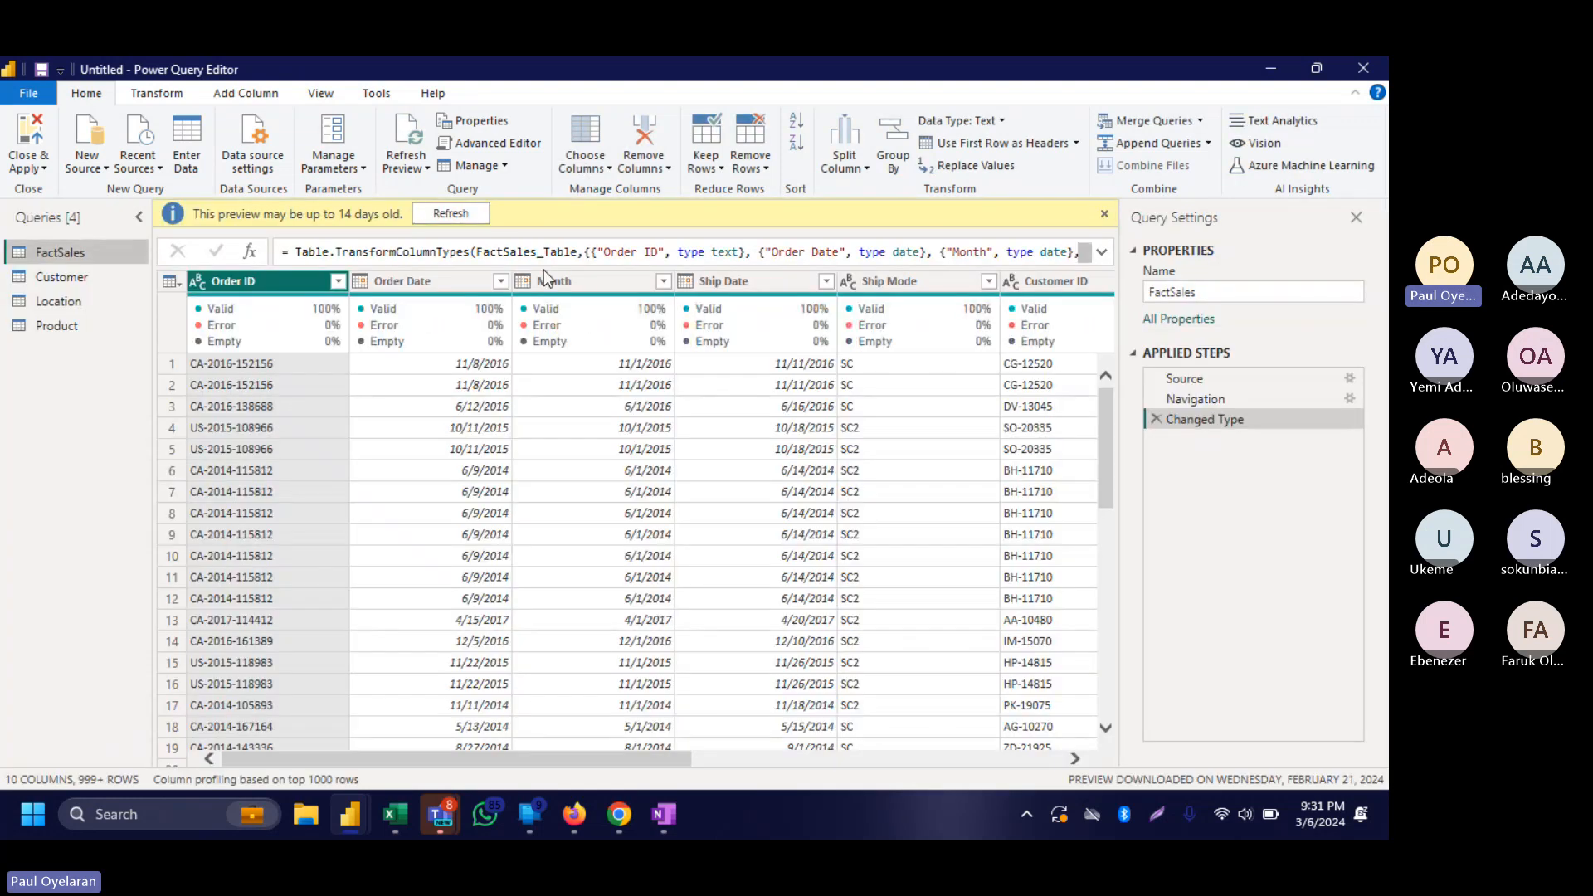
right_click(234, 288)
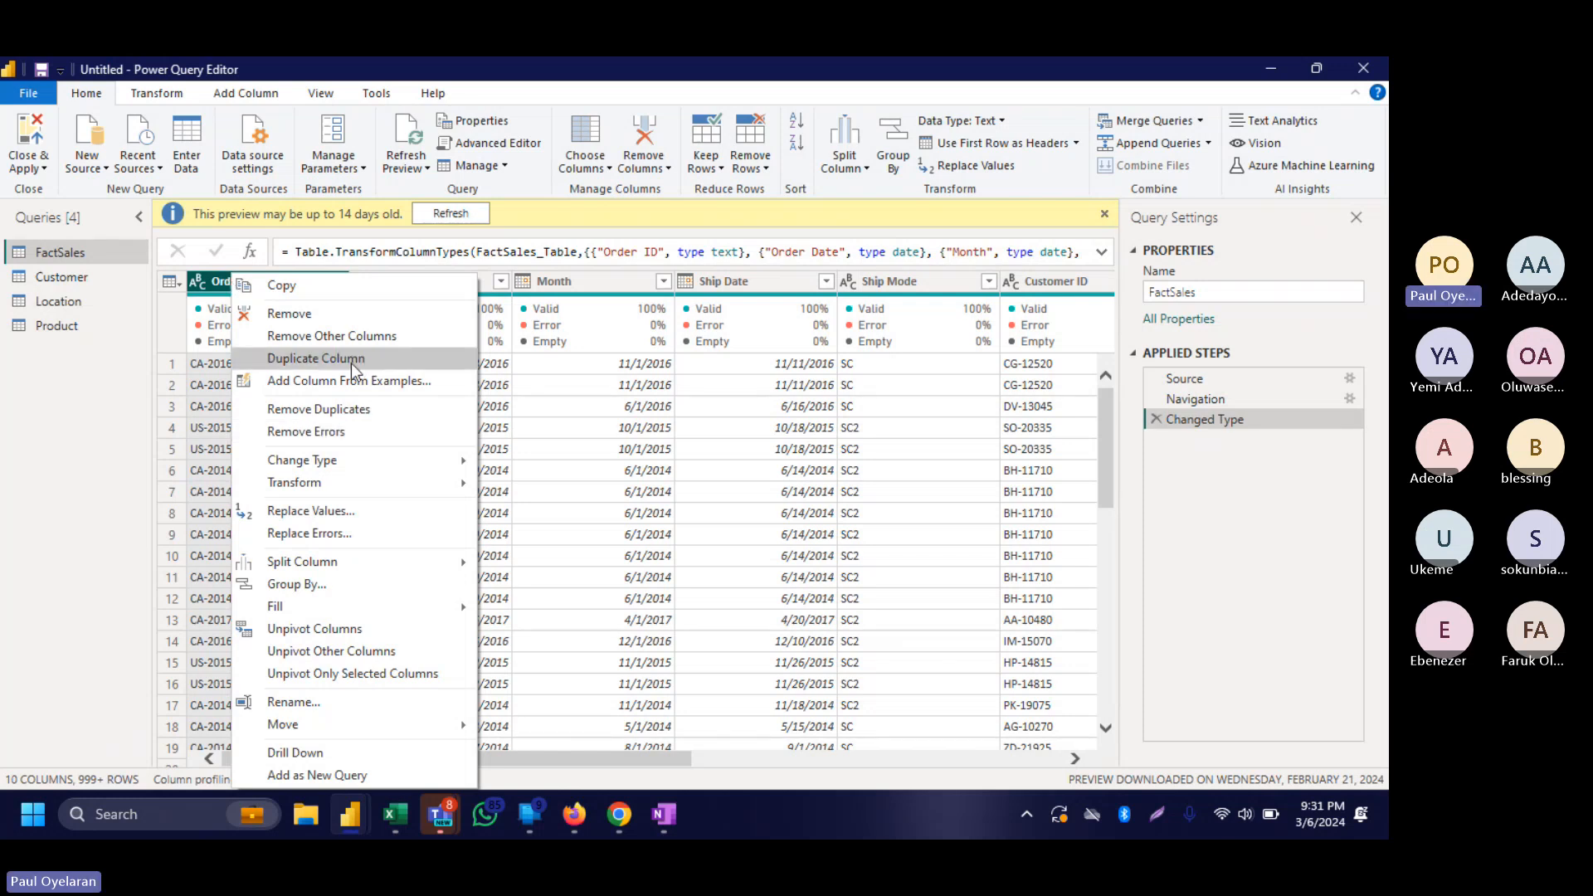
left_click(108, 332)
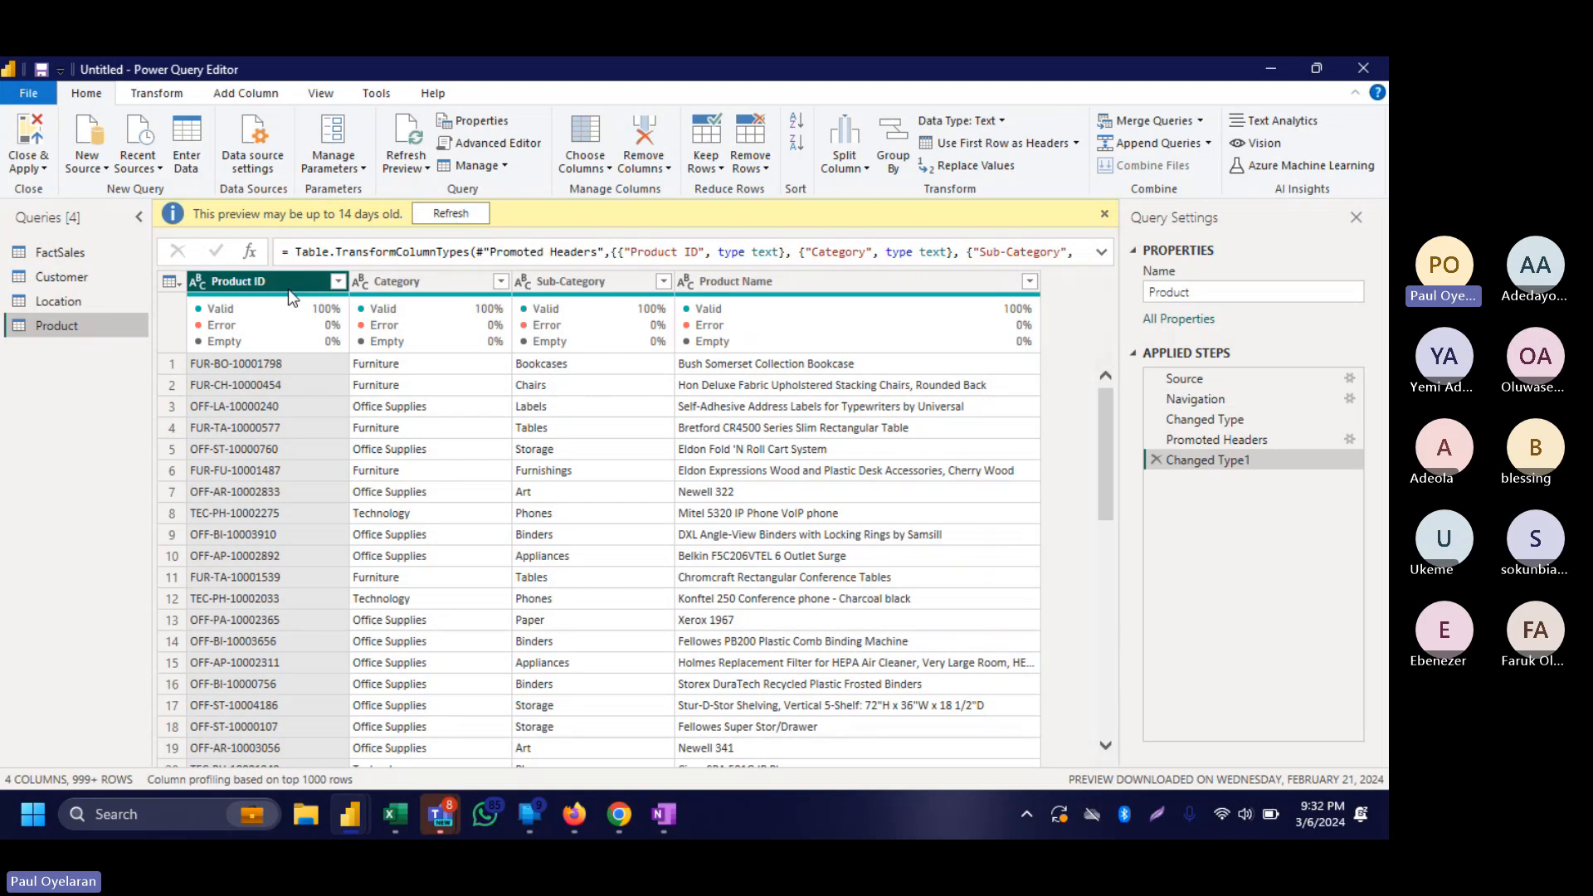
right_click(287, 289)
left_click(385, 411)
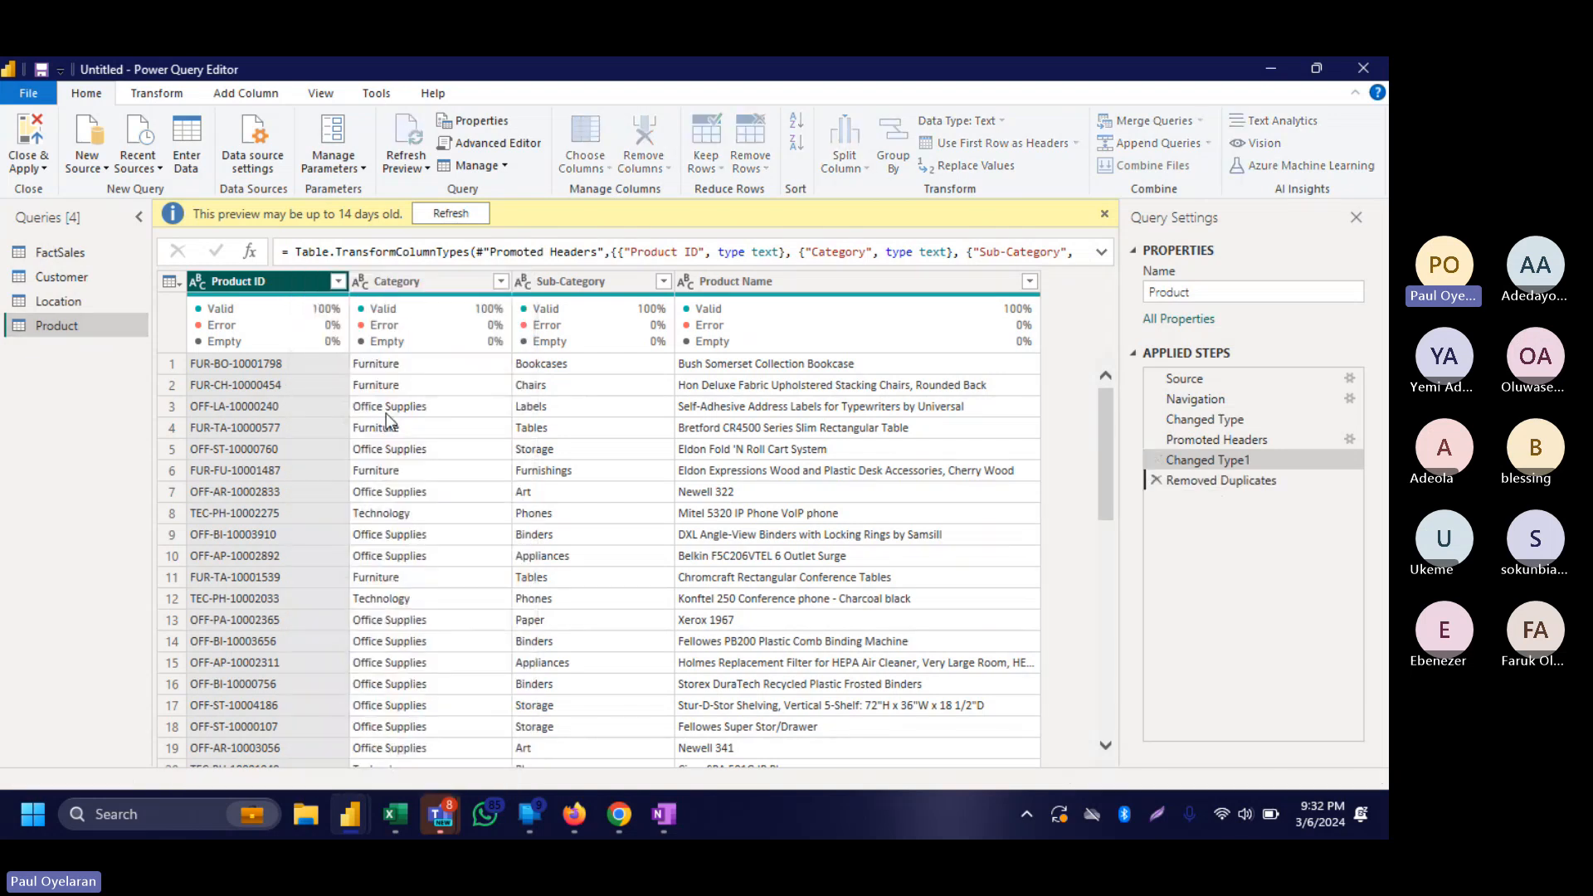
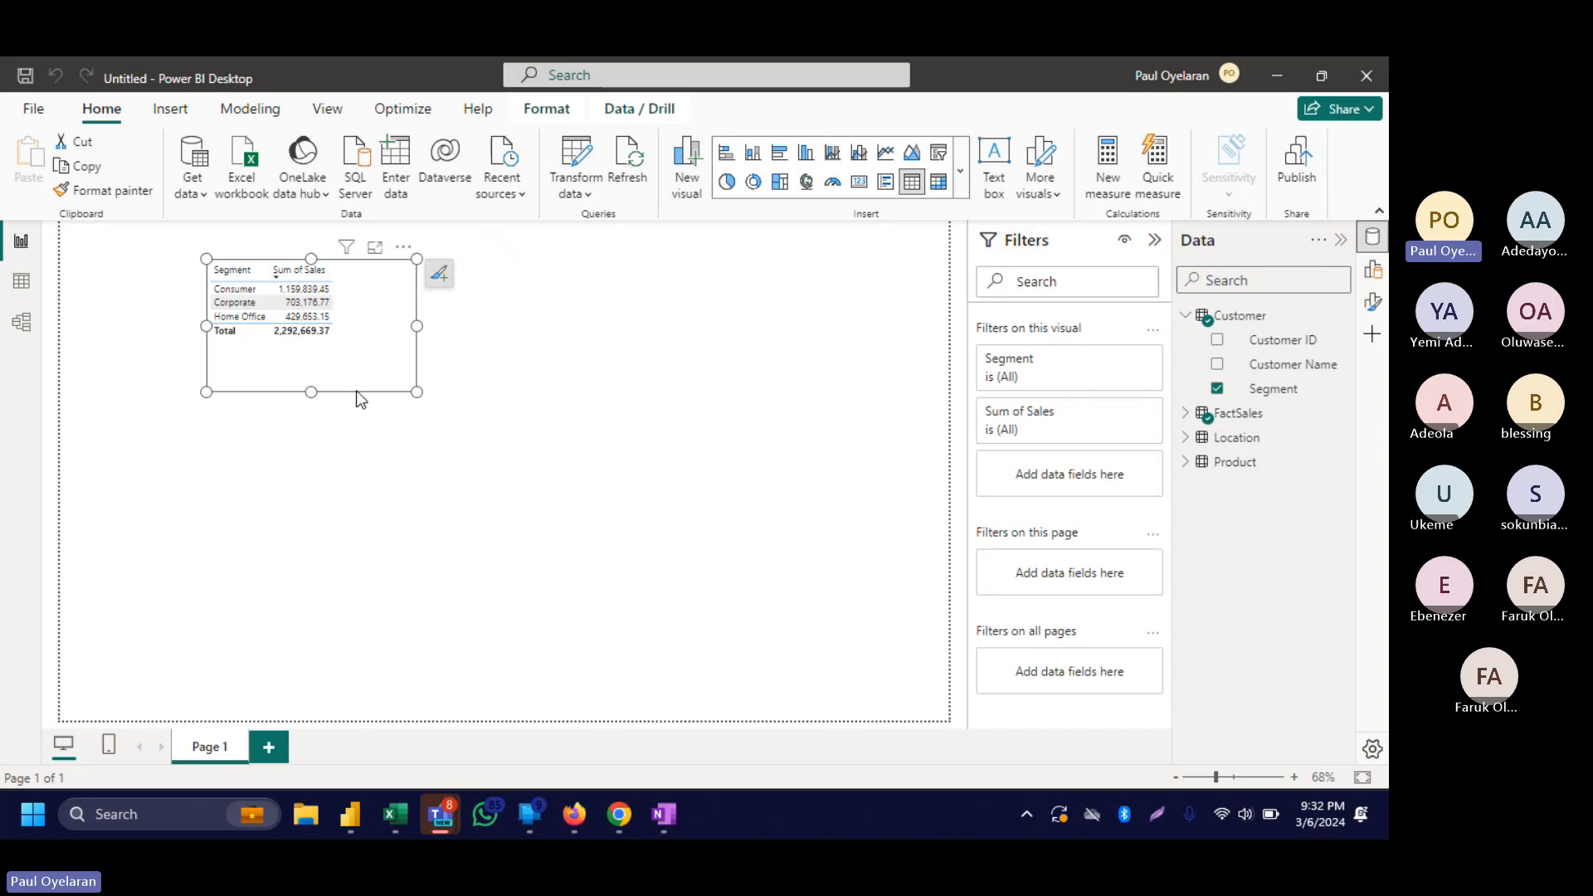
Delete the Segment sales visual from the report page and start a new calculated table.
key("Delete")
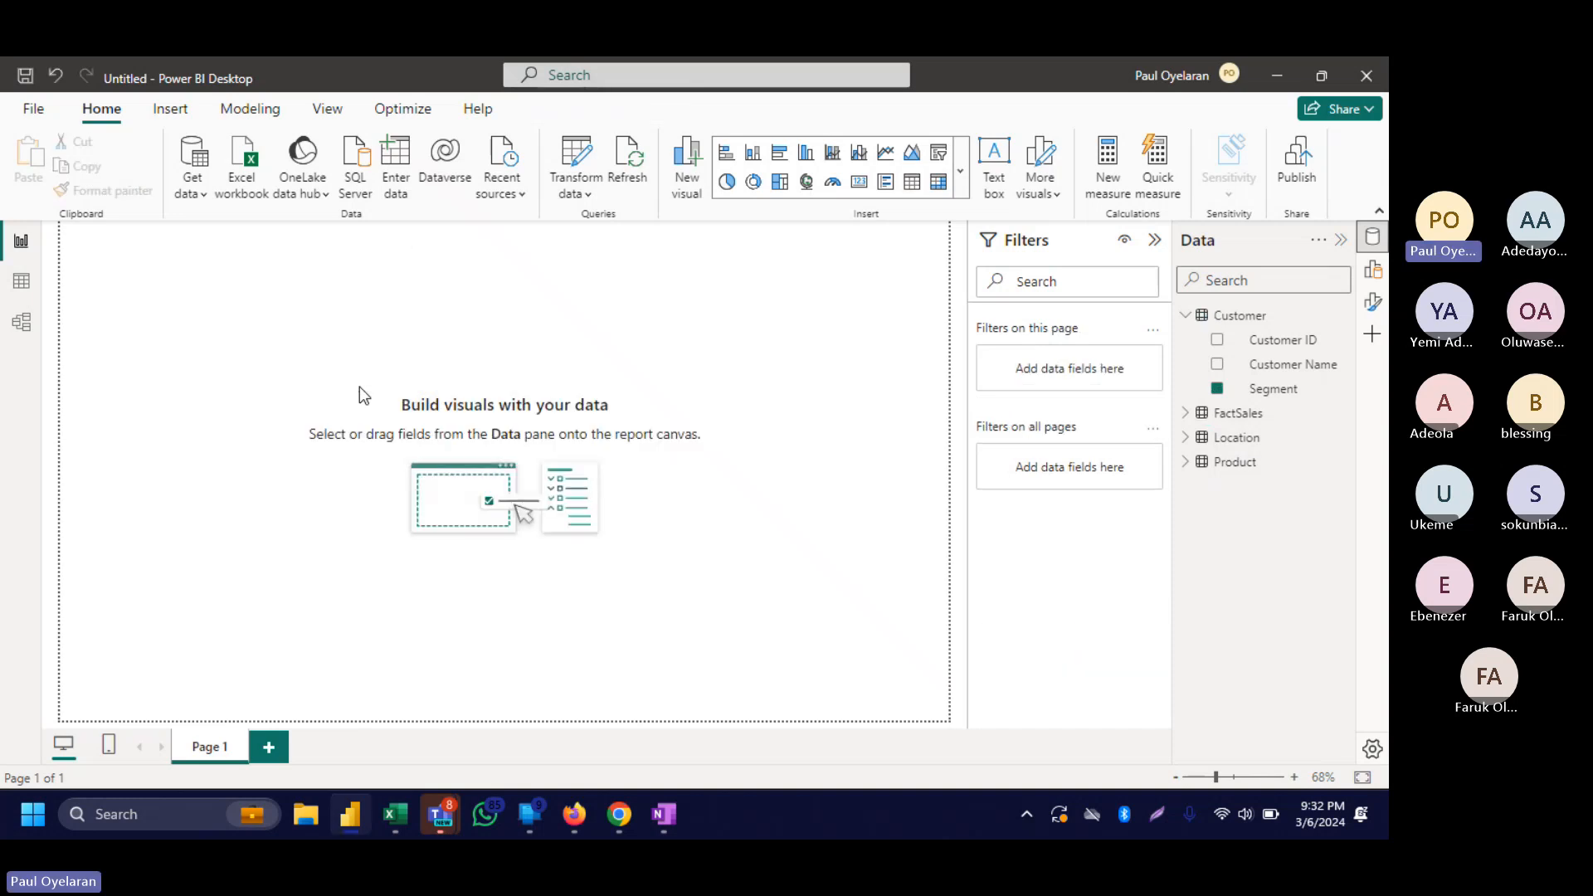
left_click(251, 117)
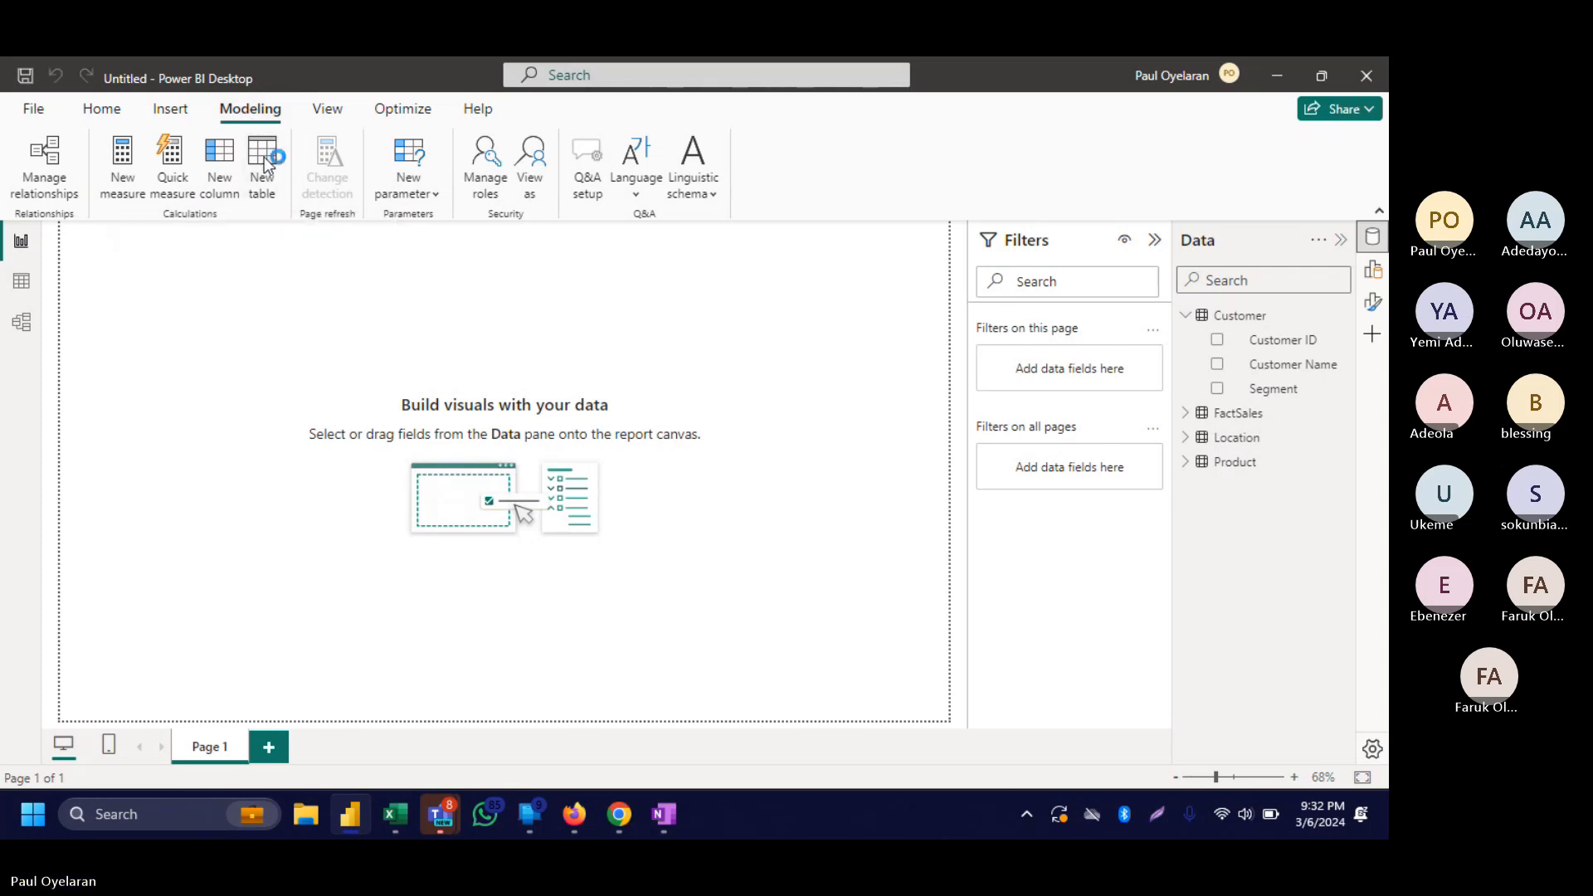
left_click(262, 162)
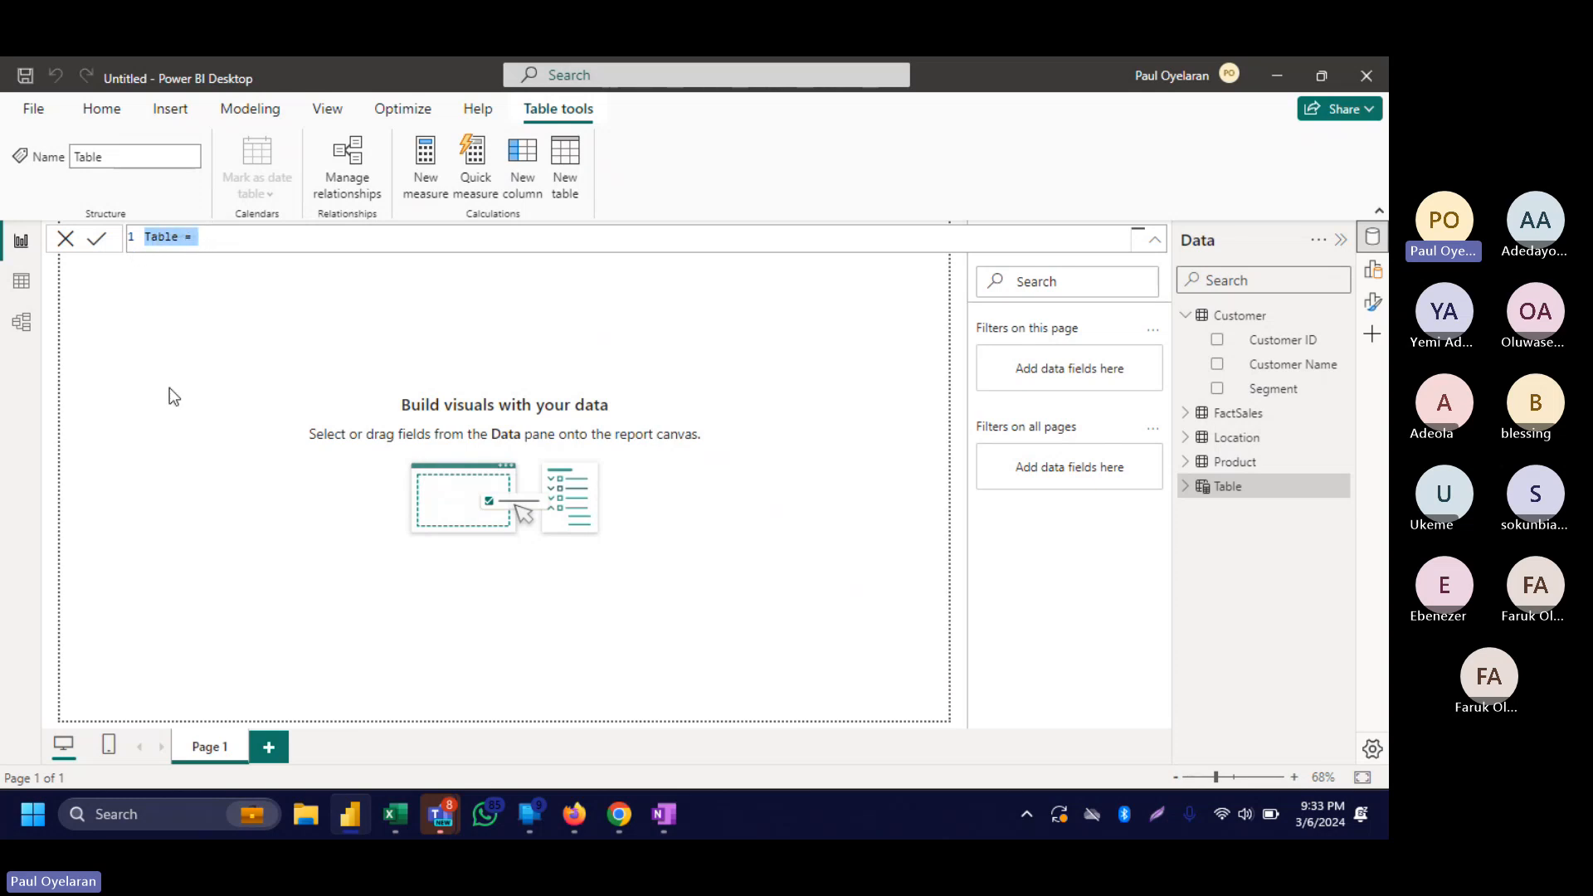
Define the calculated table as Date = CALENDARAUTO() and show its rows in the table view.
type("Date =")
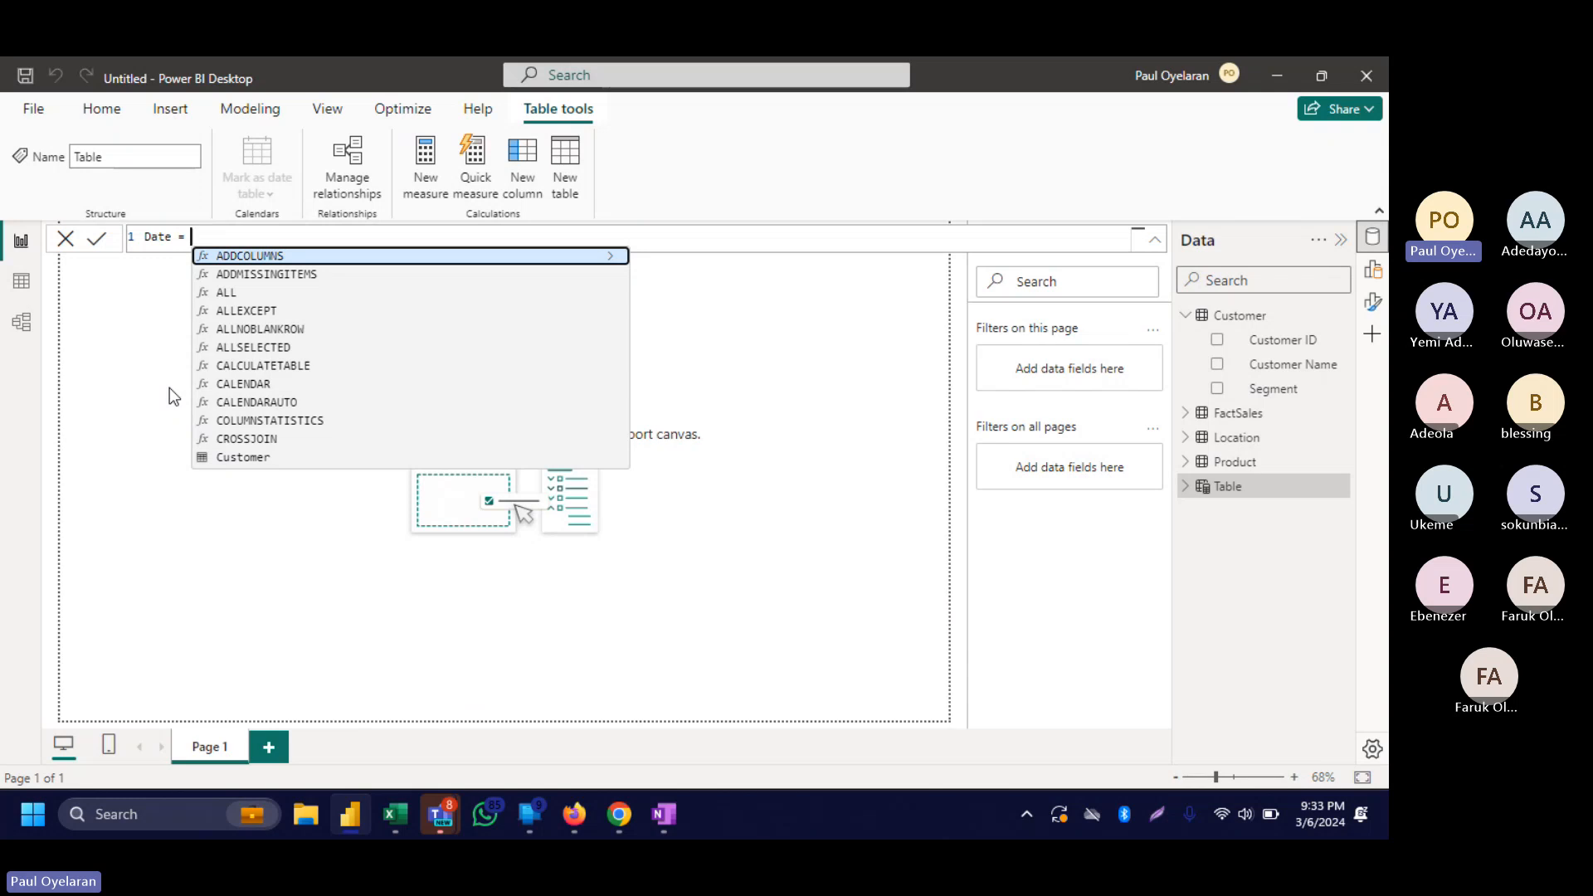
type("c")
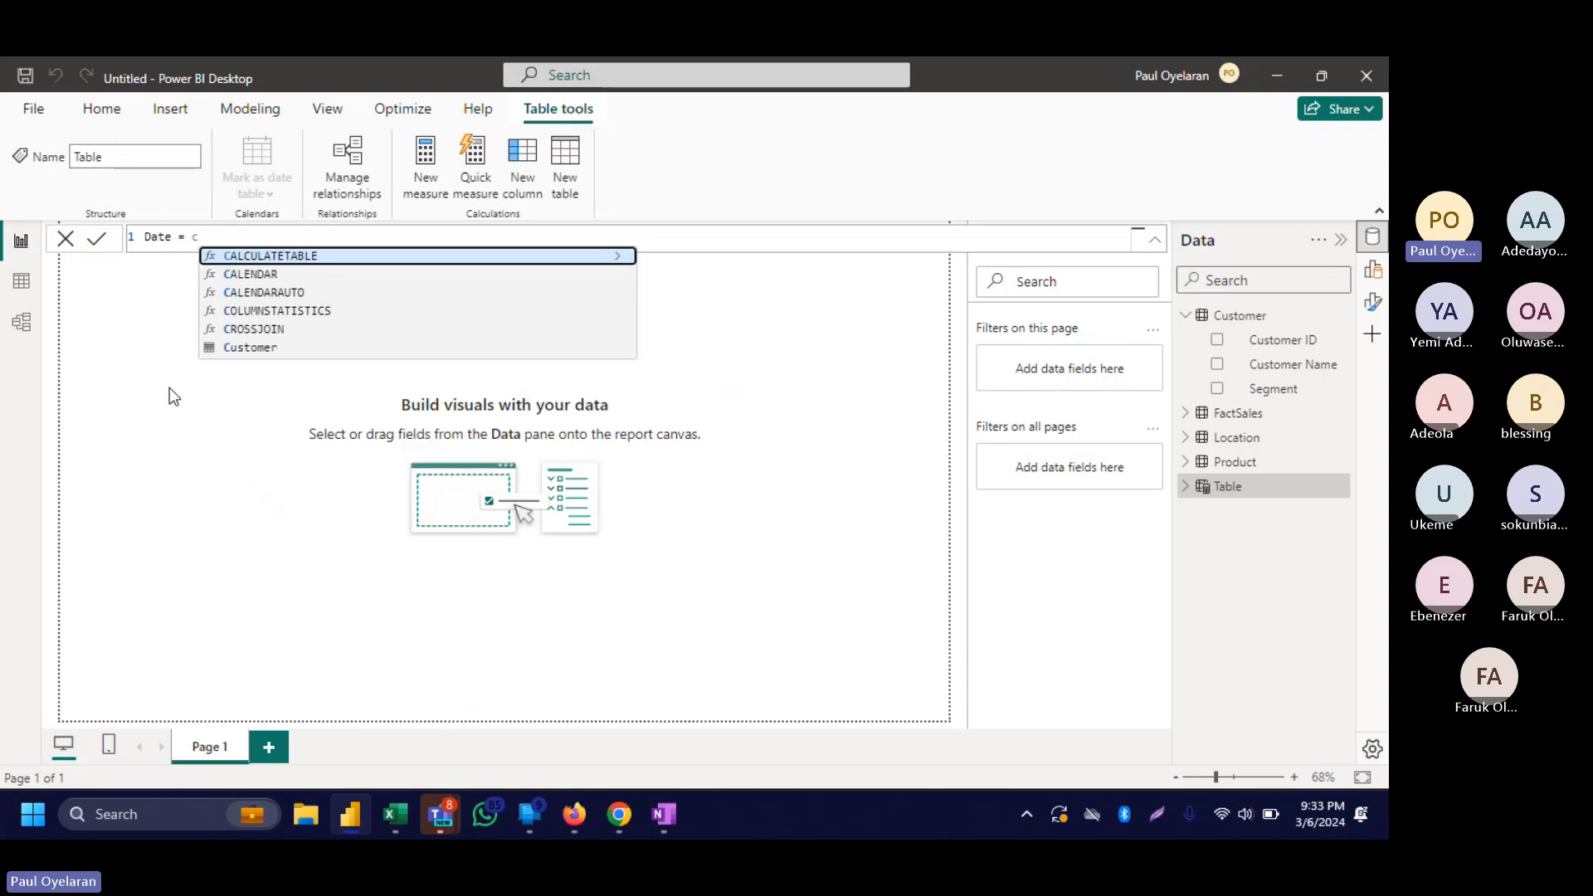
type("alen")
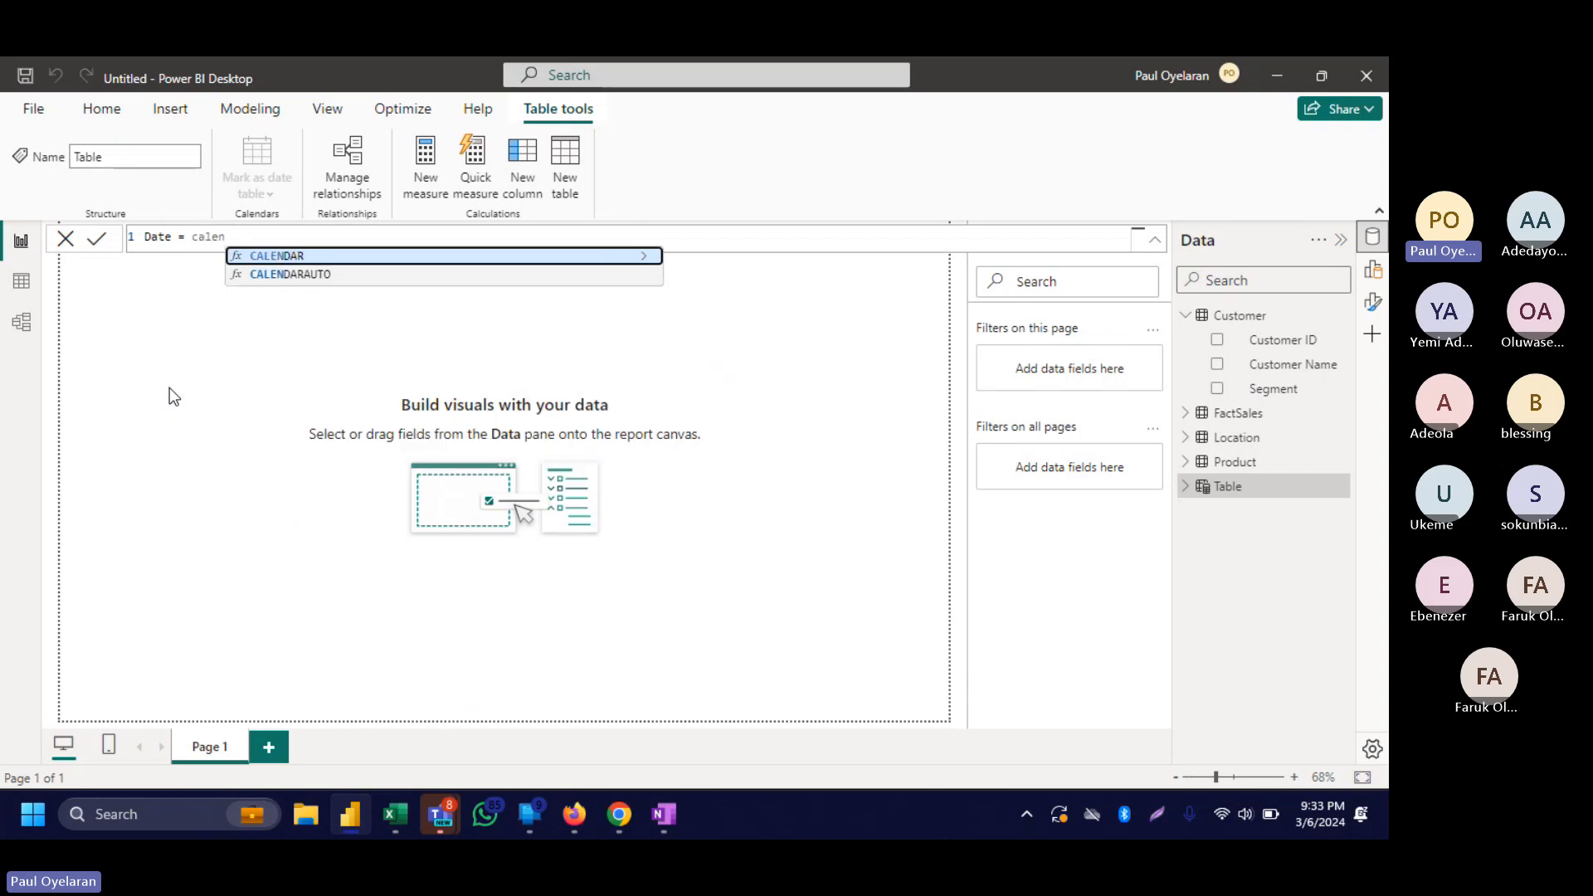
key("Tab")
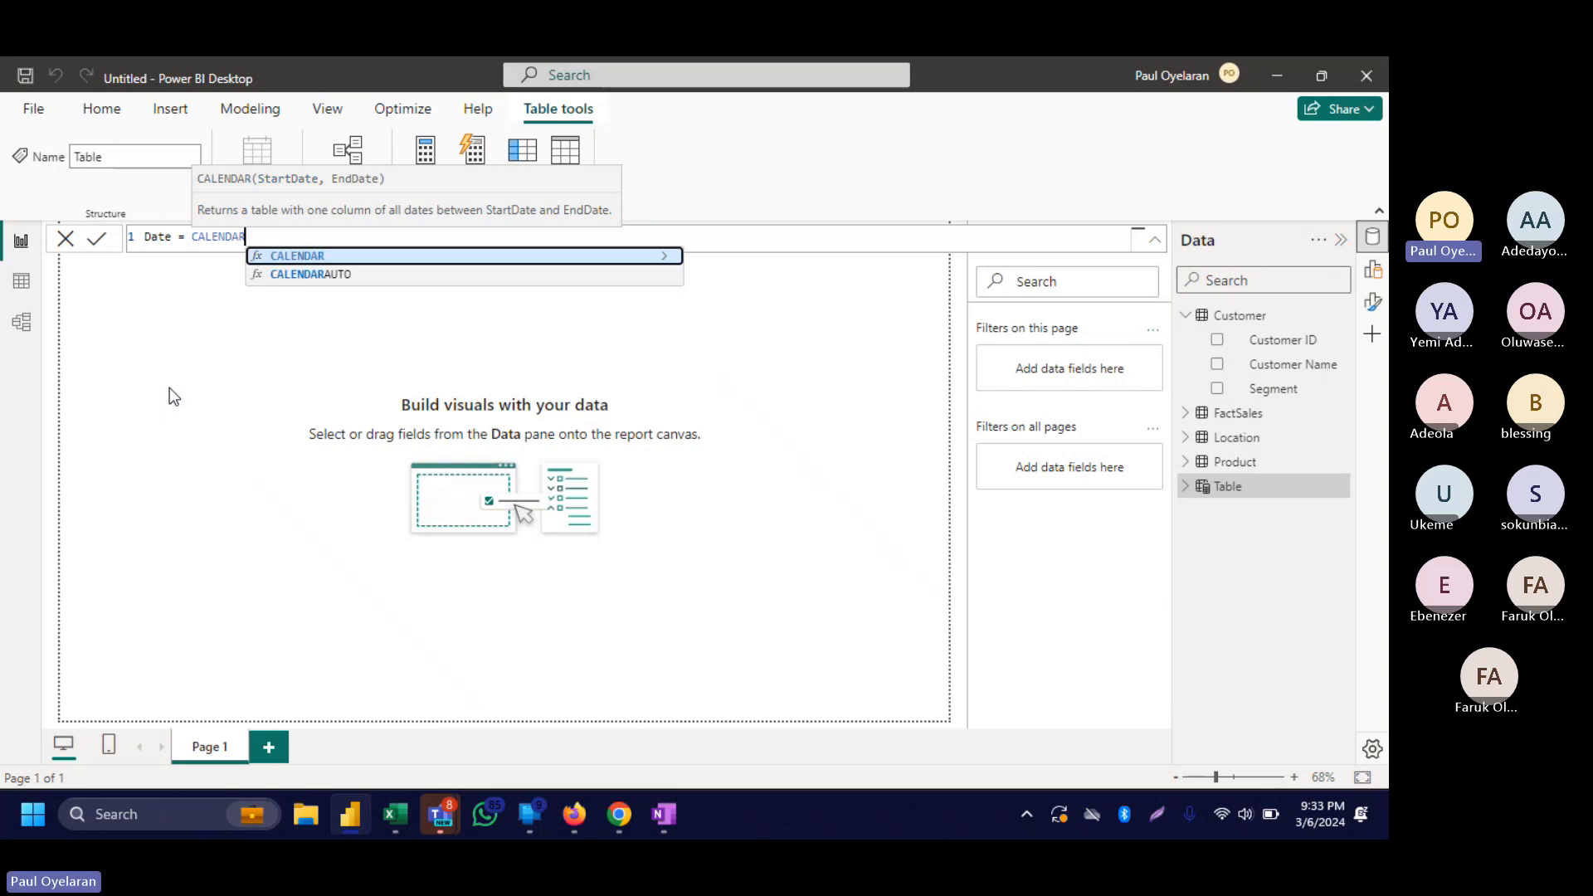
key("BackSpace")
key("Down")
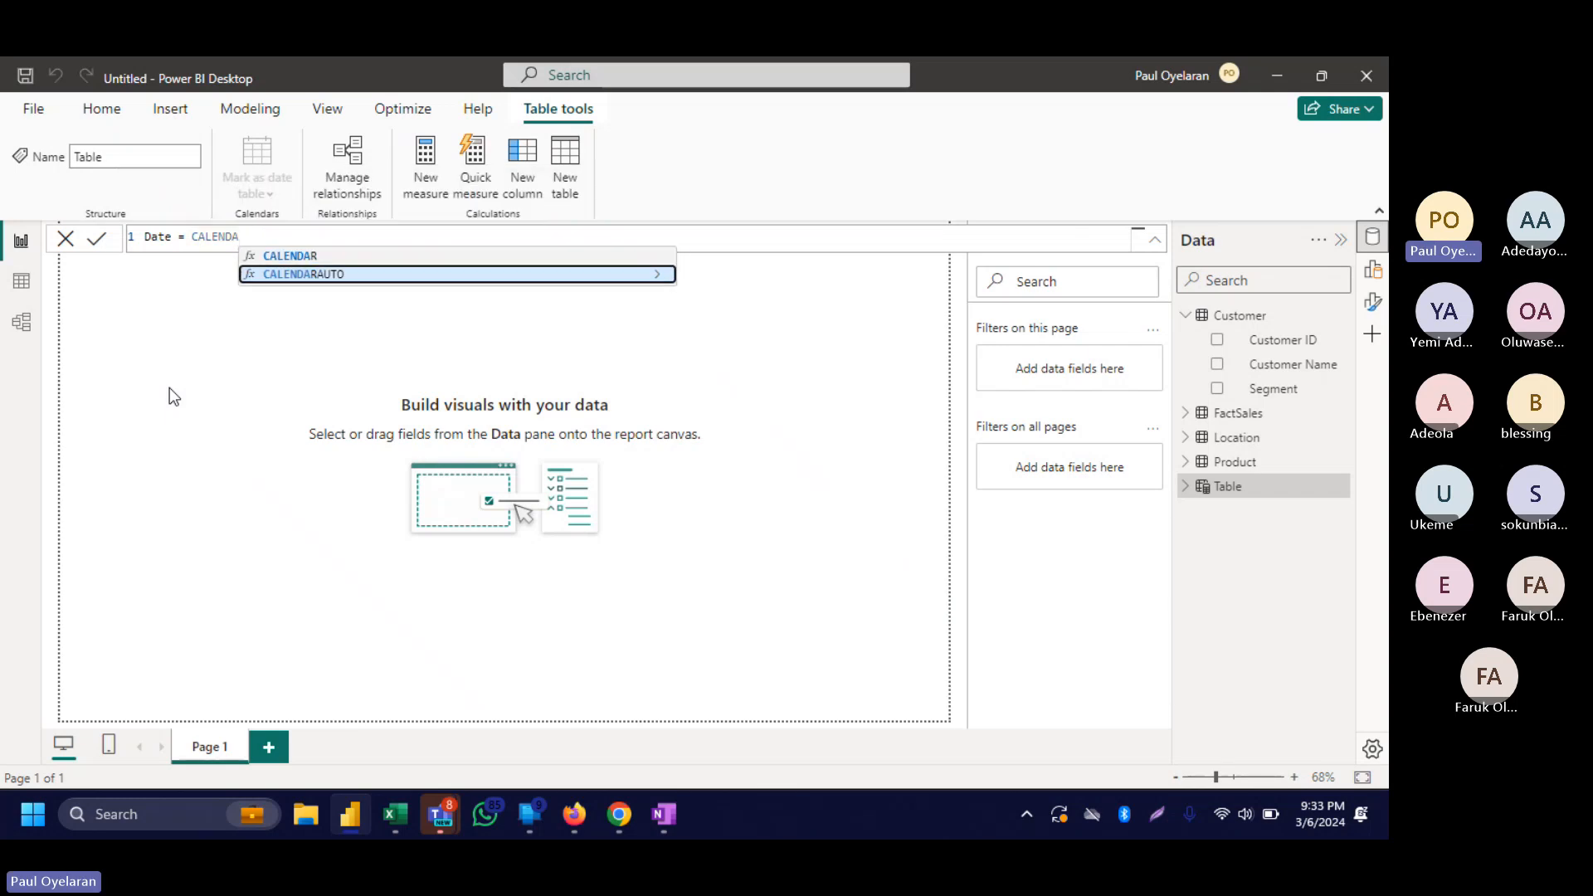
key("Tab")
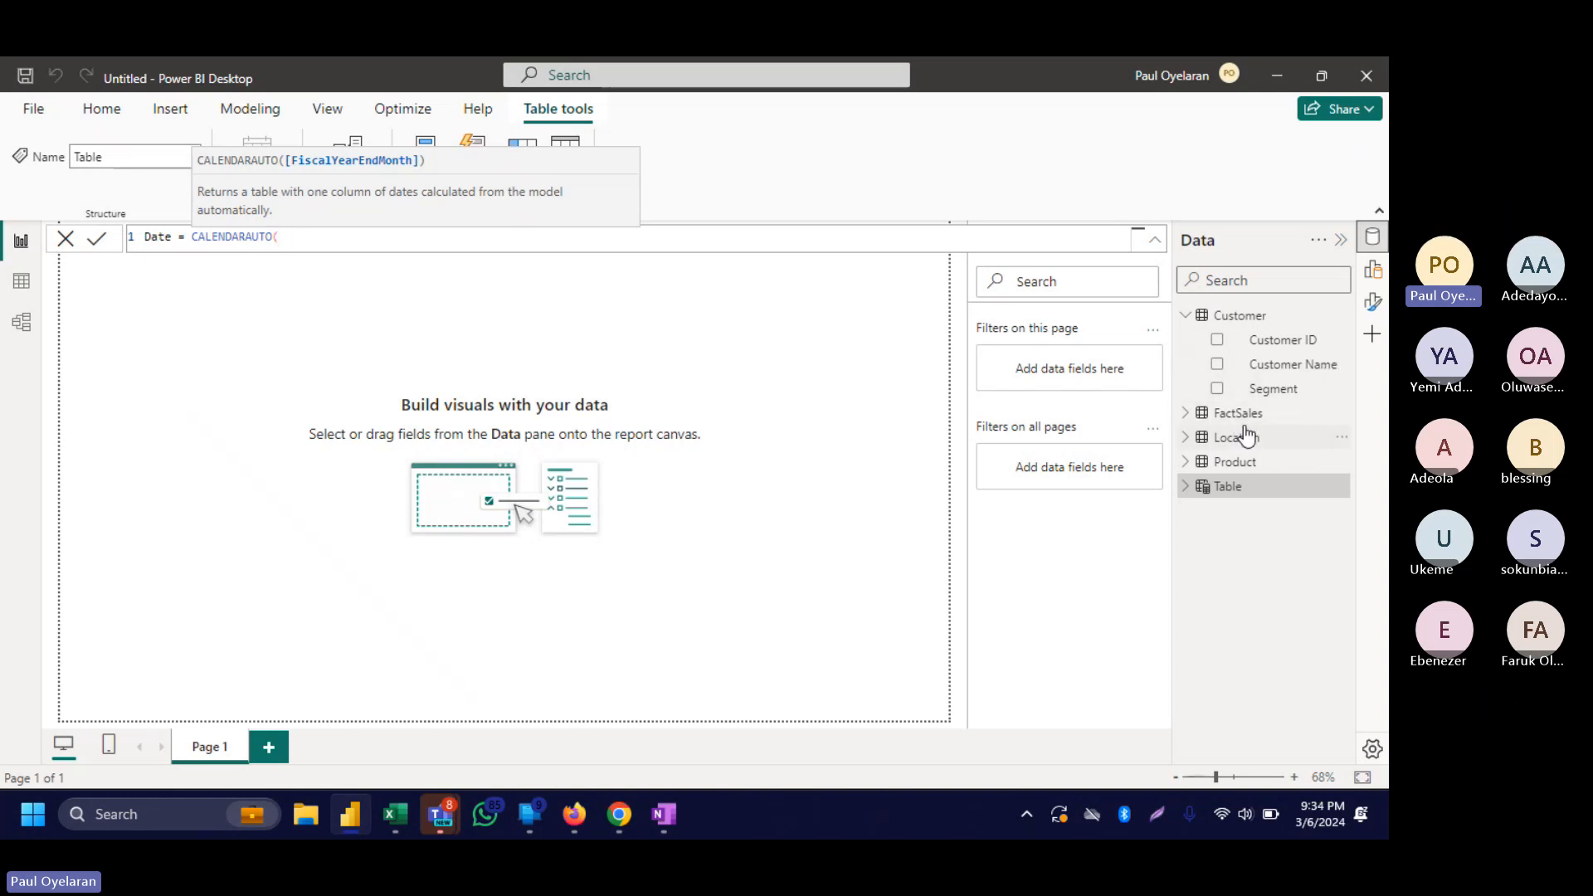
mouse_move(1247, 436)
type(")")
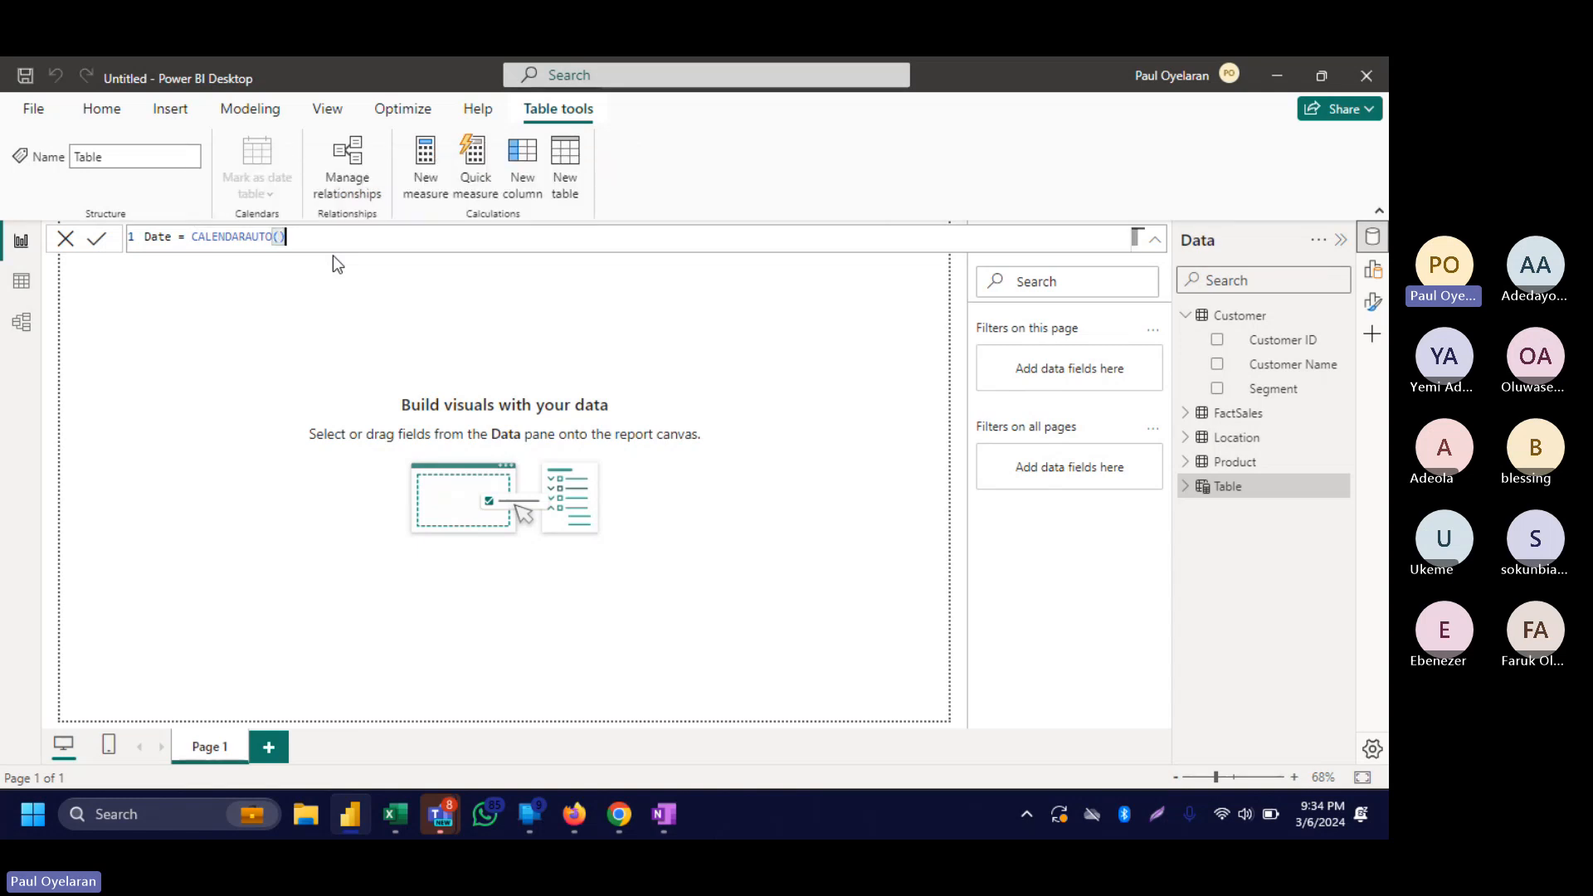
key("Return")
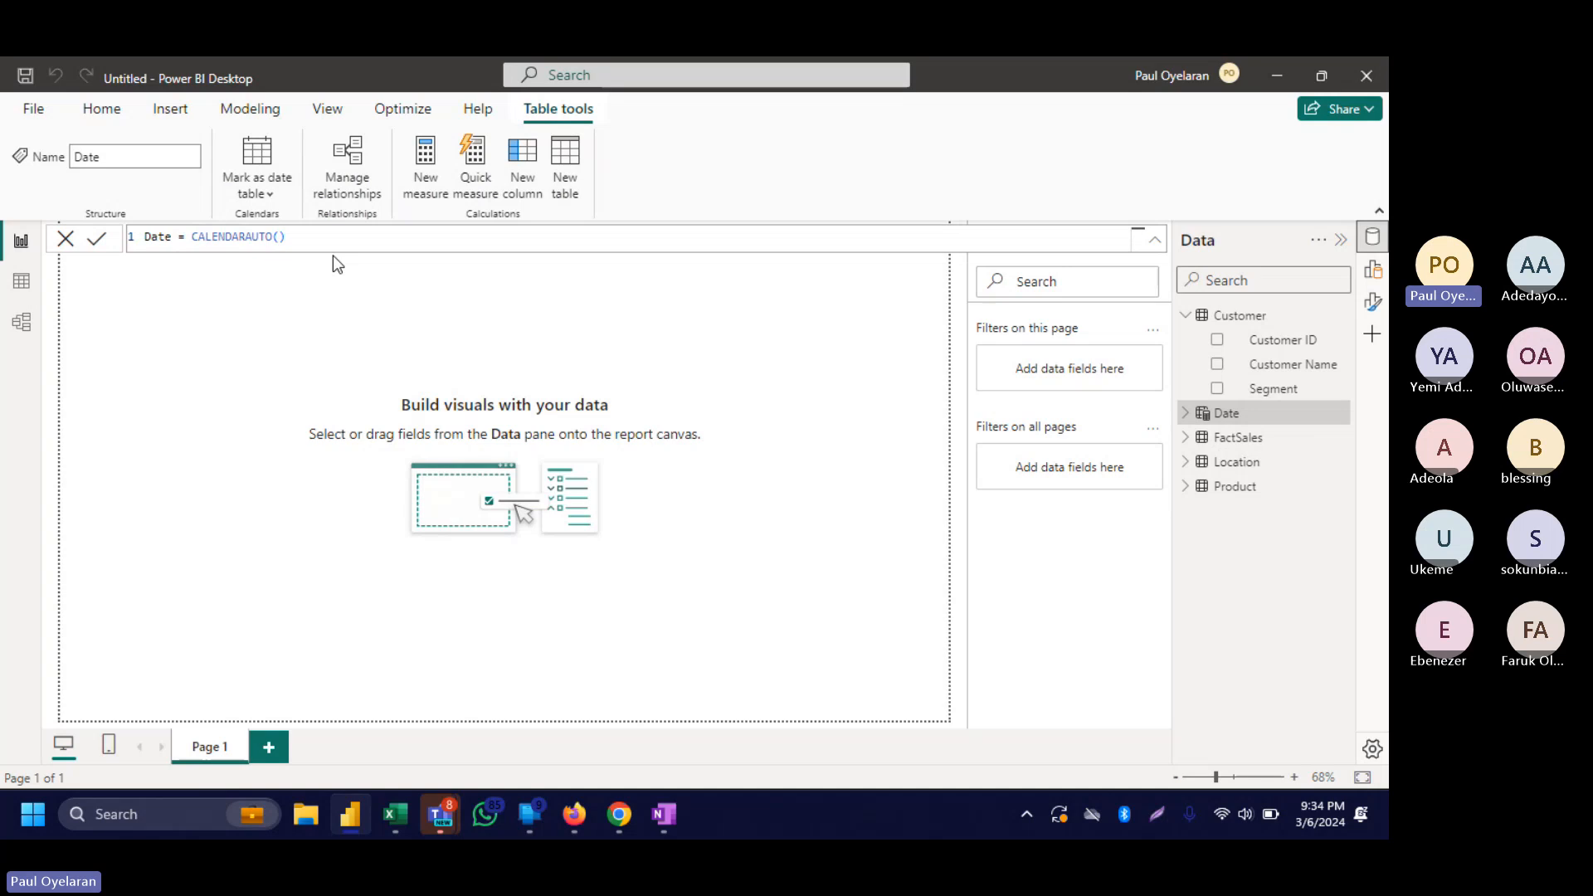
left_click(19, 283)
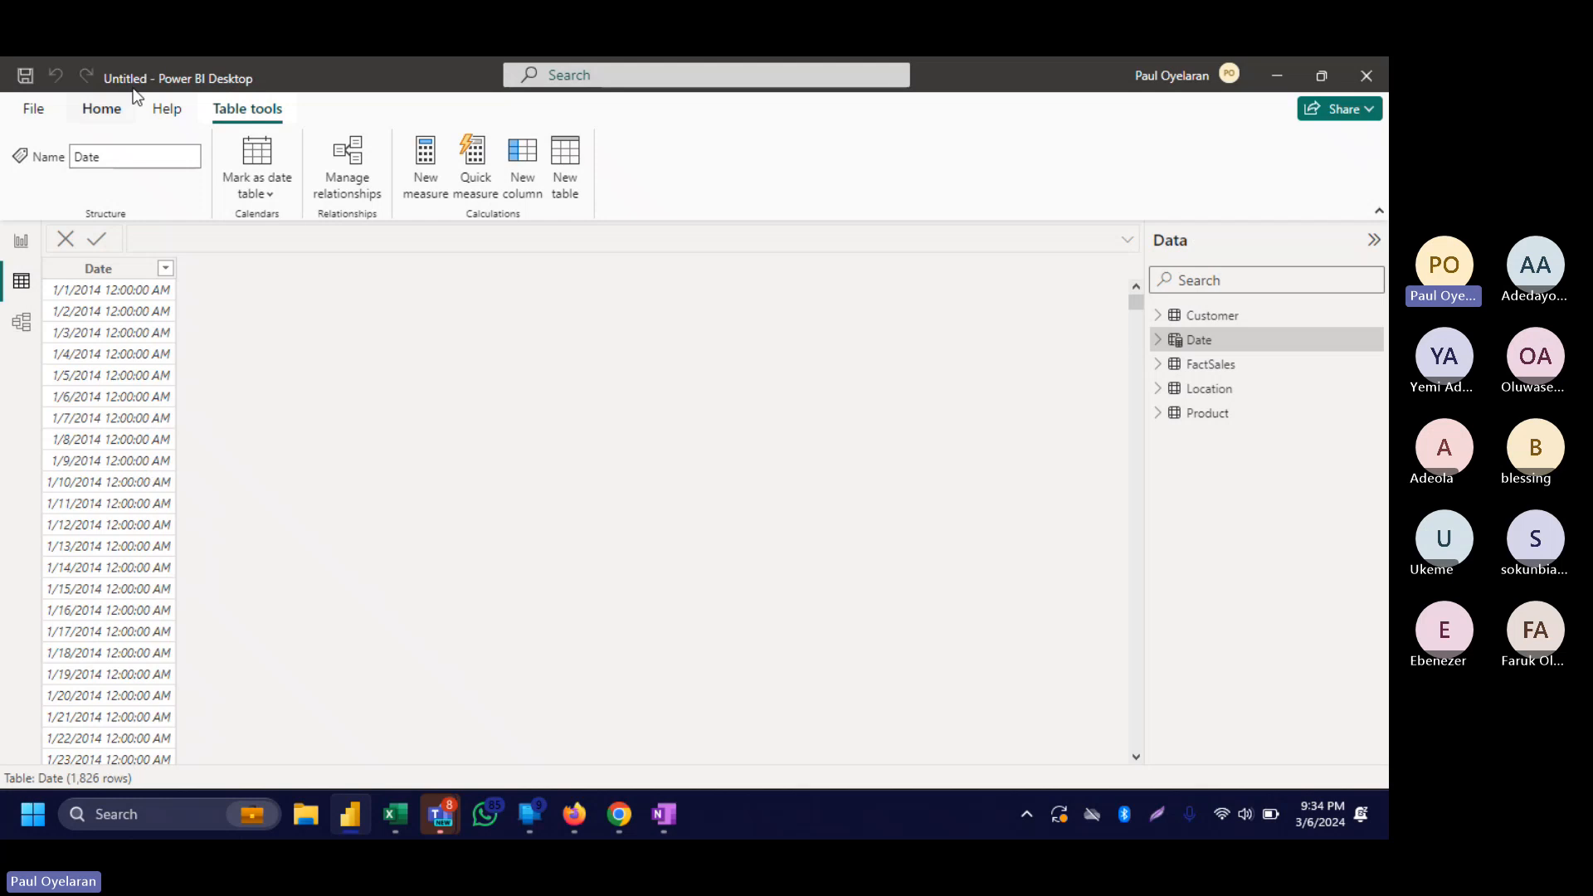
In the Date table's formula, replace CALENDARAUTO() with an opened CALENDAR function.
left_click(123, 272)
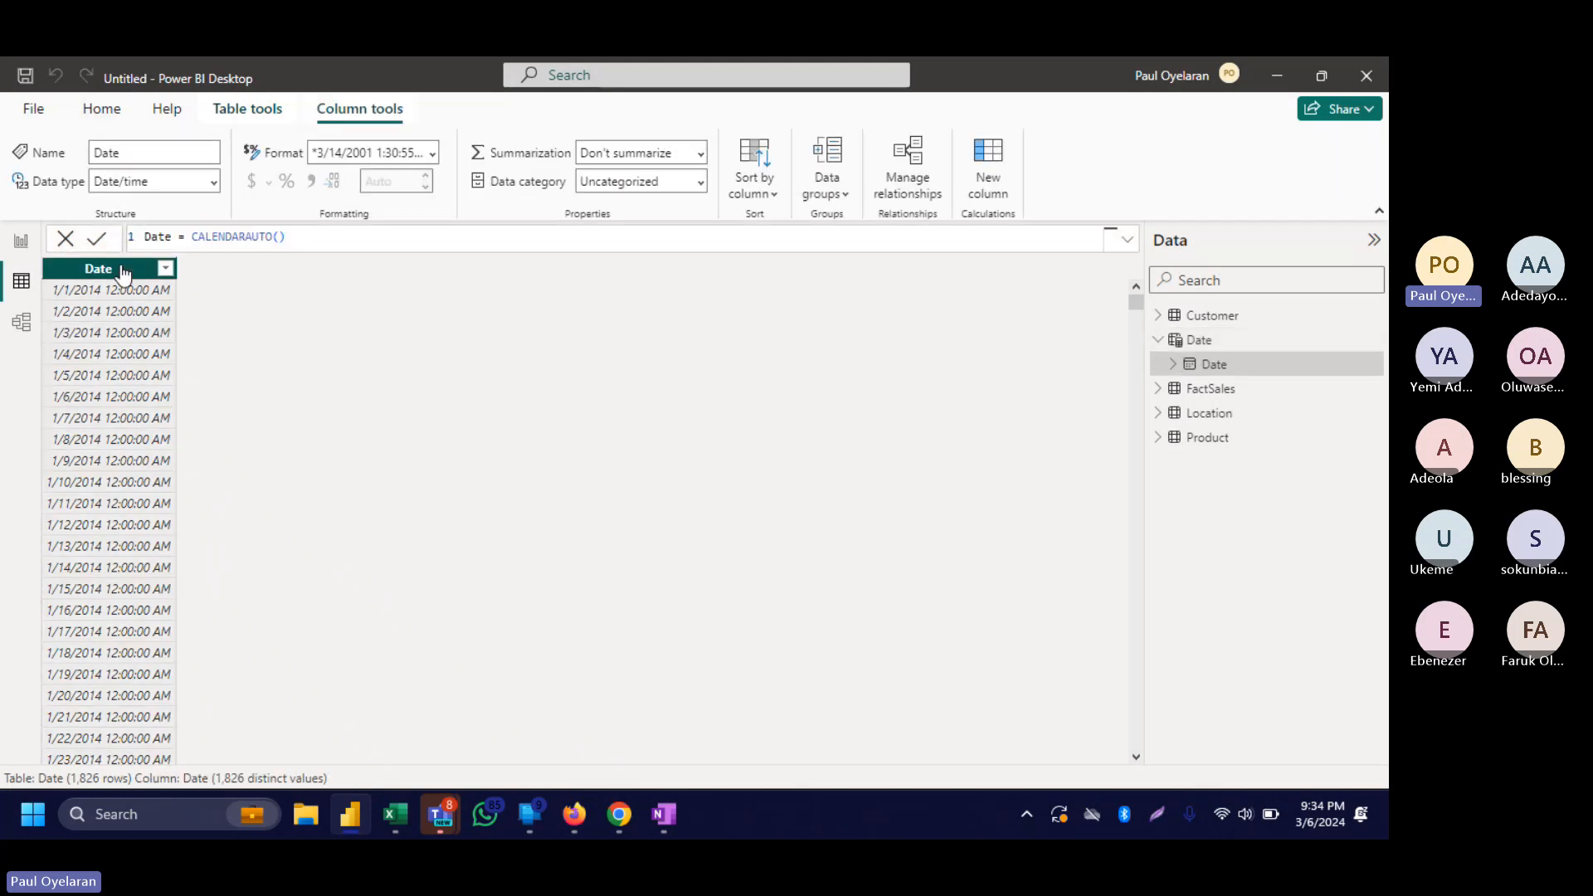
left_click(304, 236)
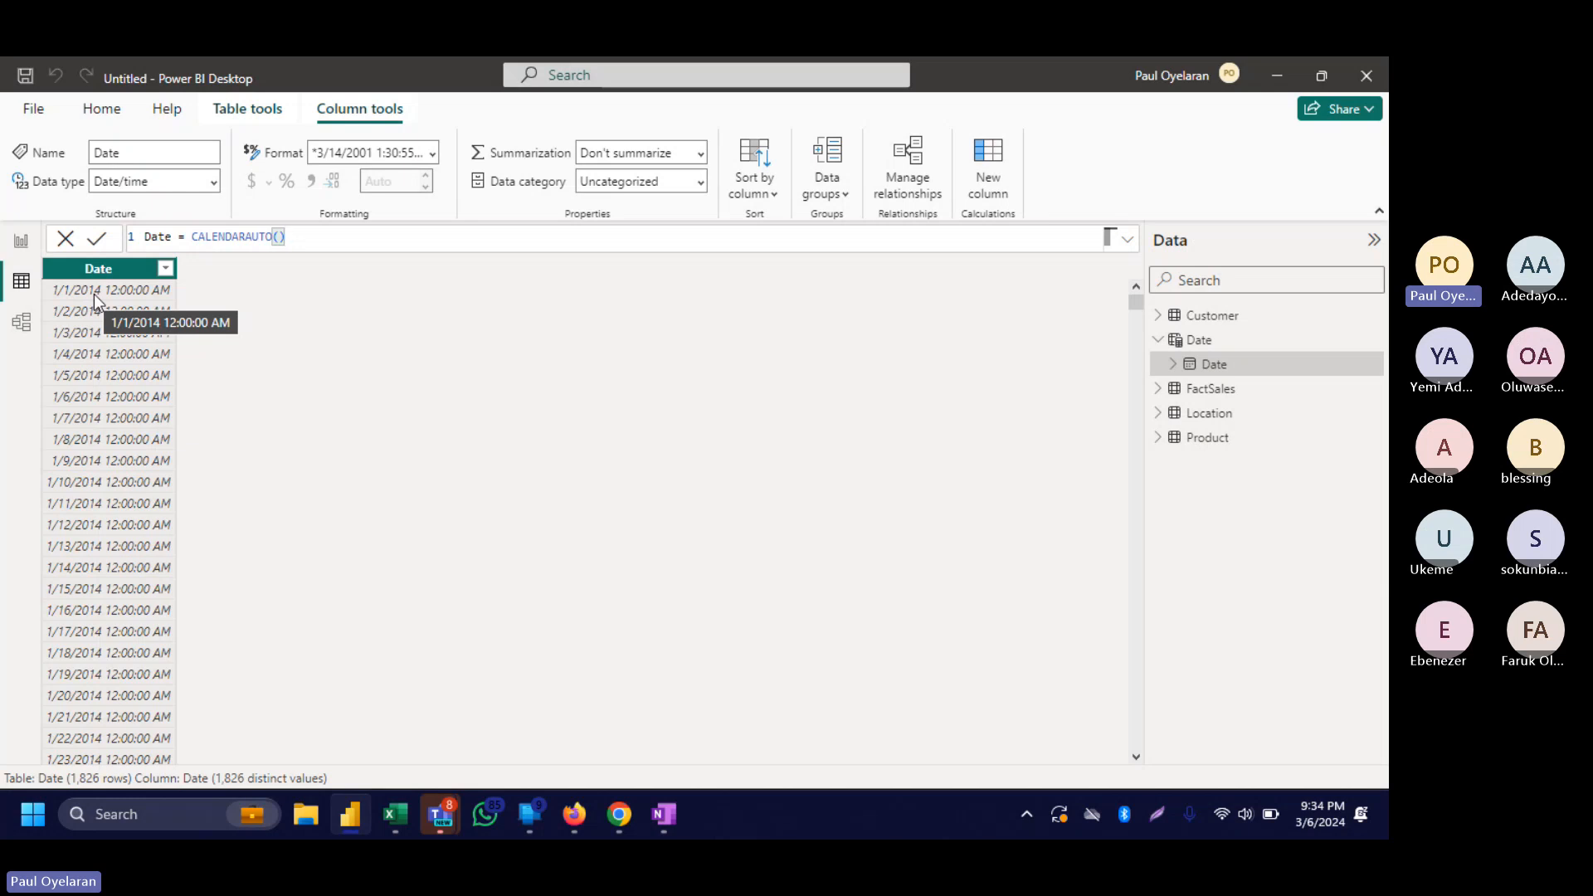
key("BackSpace")
key("BackSpace")
key("BackSpace")
key("BackSpace")
key("BackSpace")
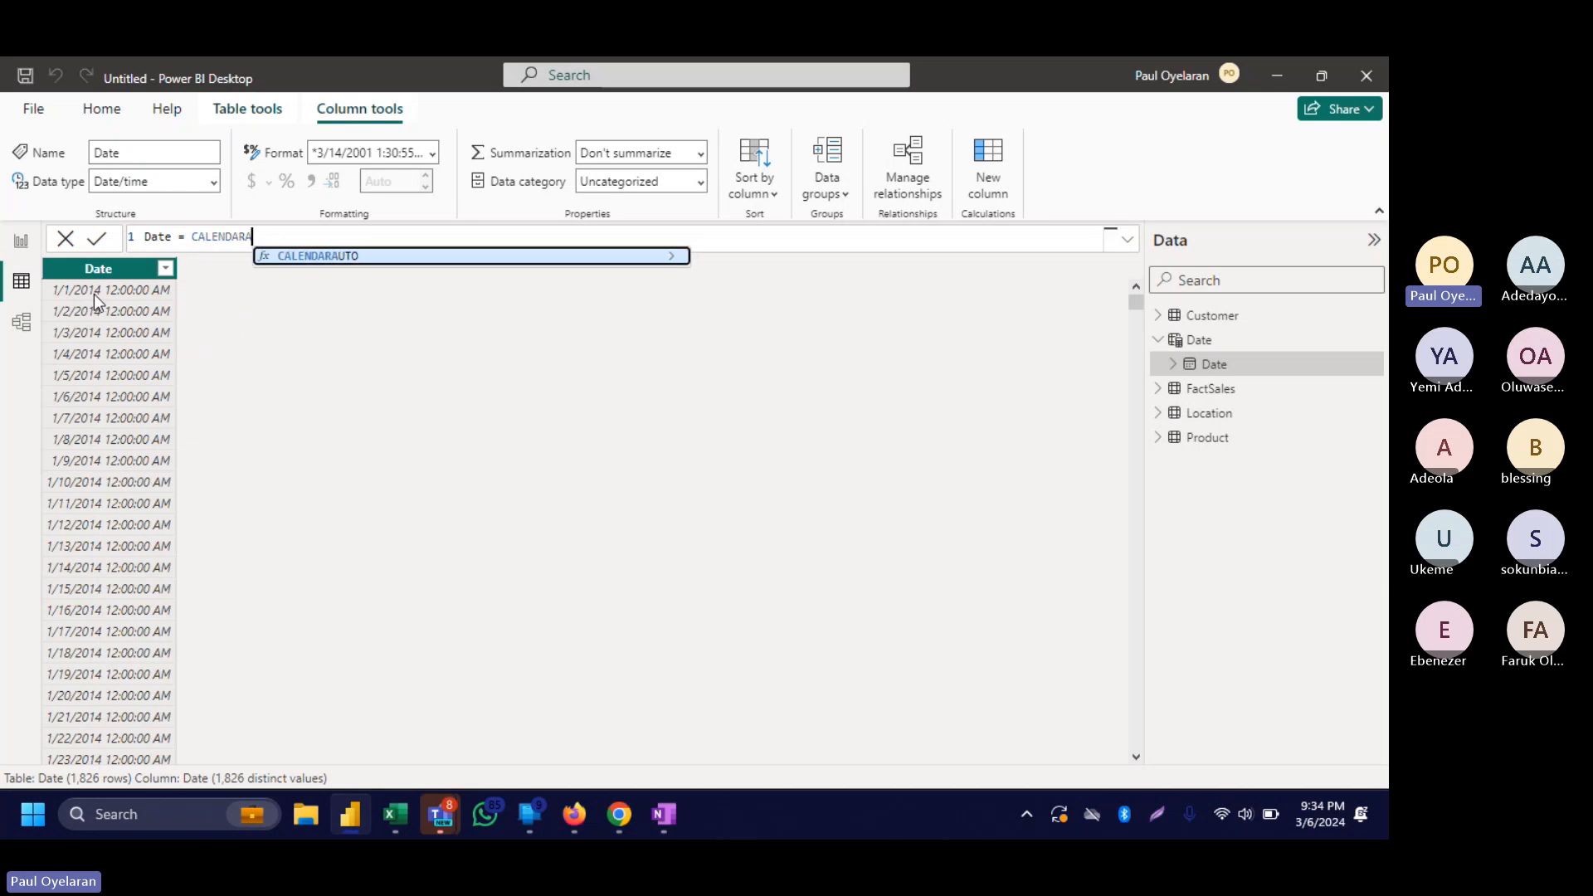
key("BackSpace")
type("(")
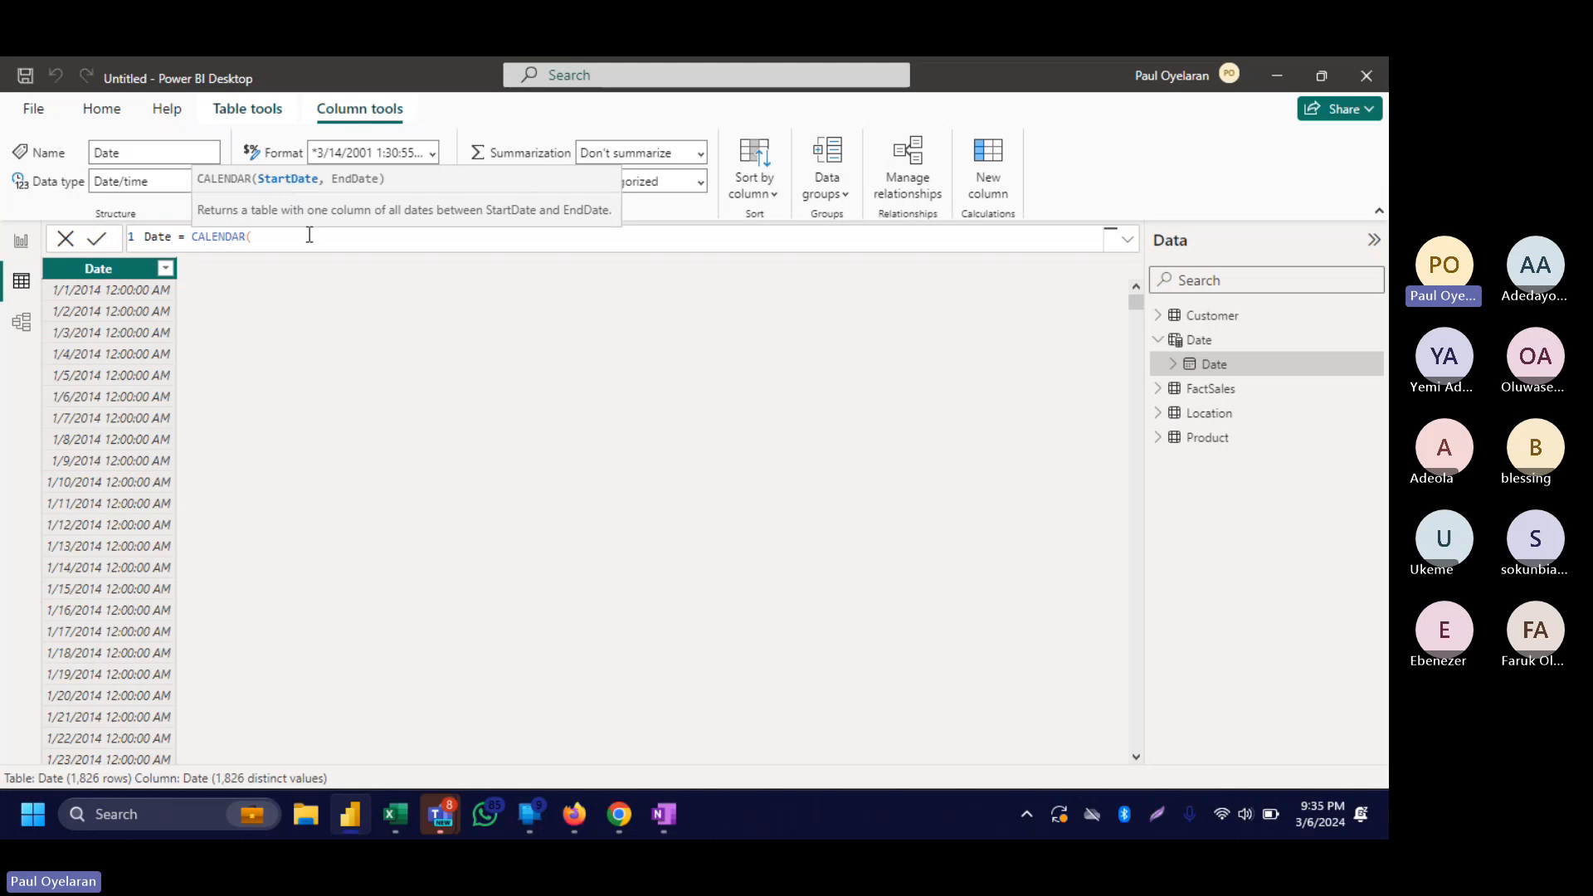
Enter MIN(FactSales[Order Date]) as the start date argument of the CALENDAR function.
type("mi")
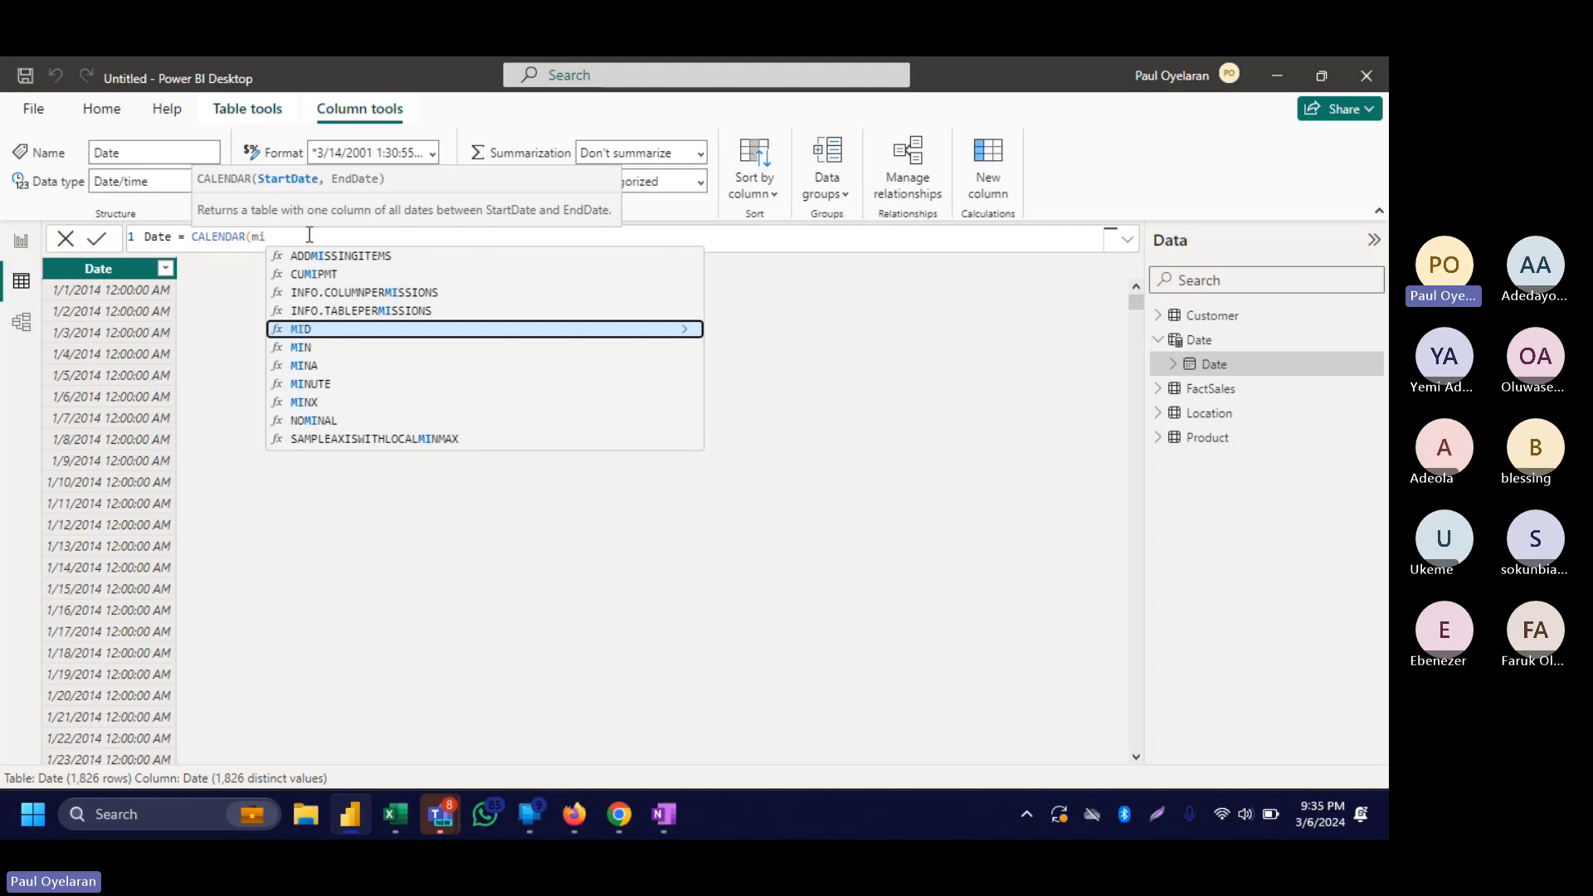
key("Down")
key("Tab")
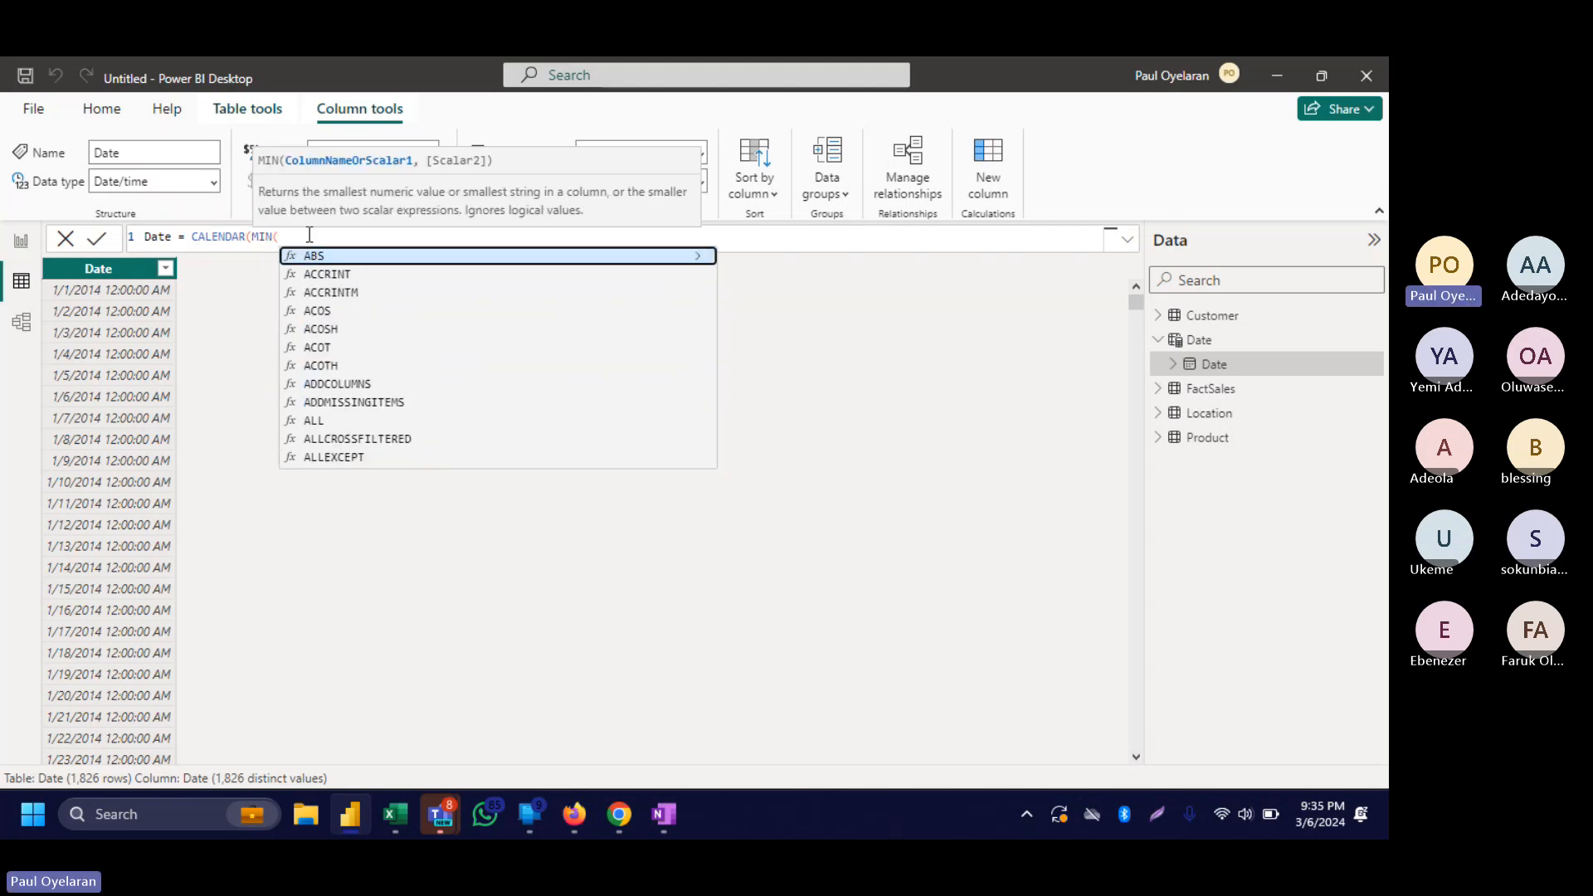
type("orde")
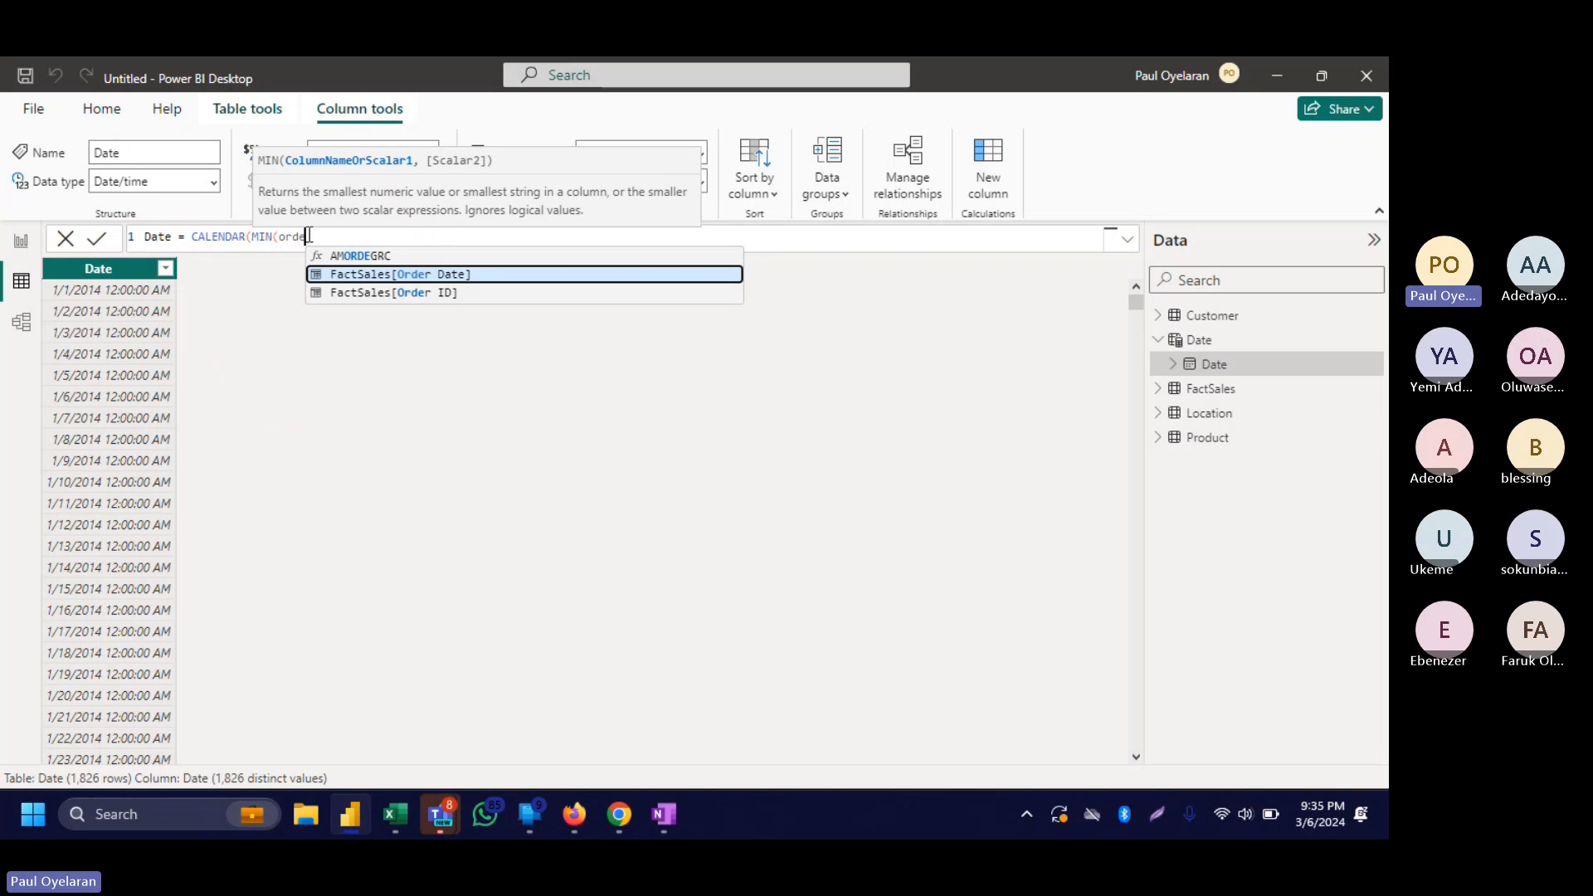
left_click(1049, 695)
left_click(373, 239)
type("r")
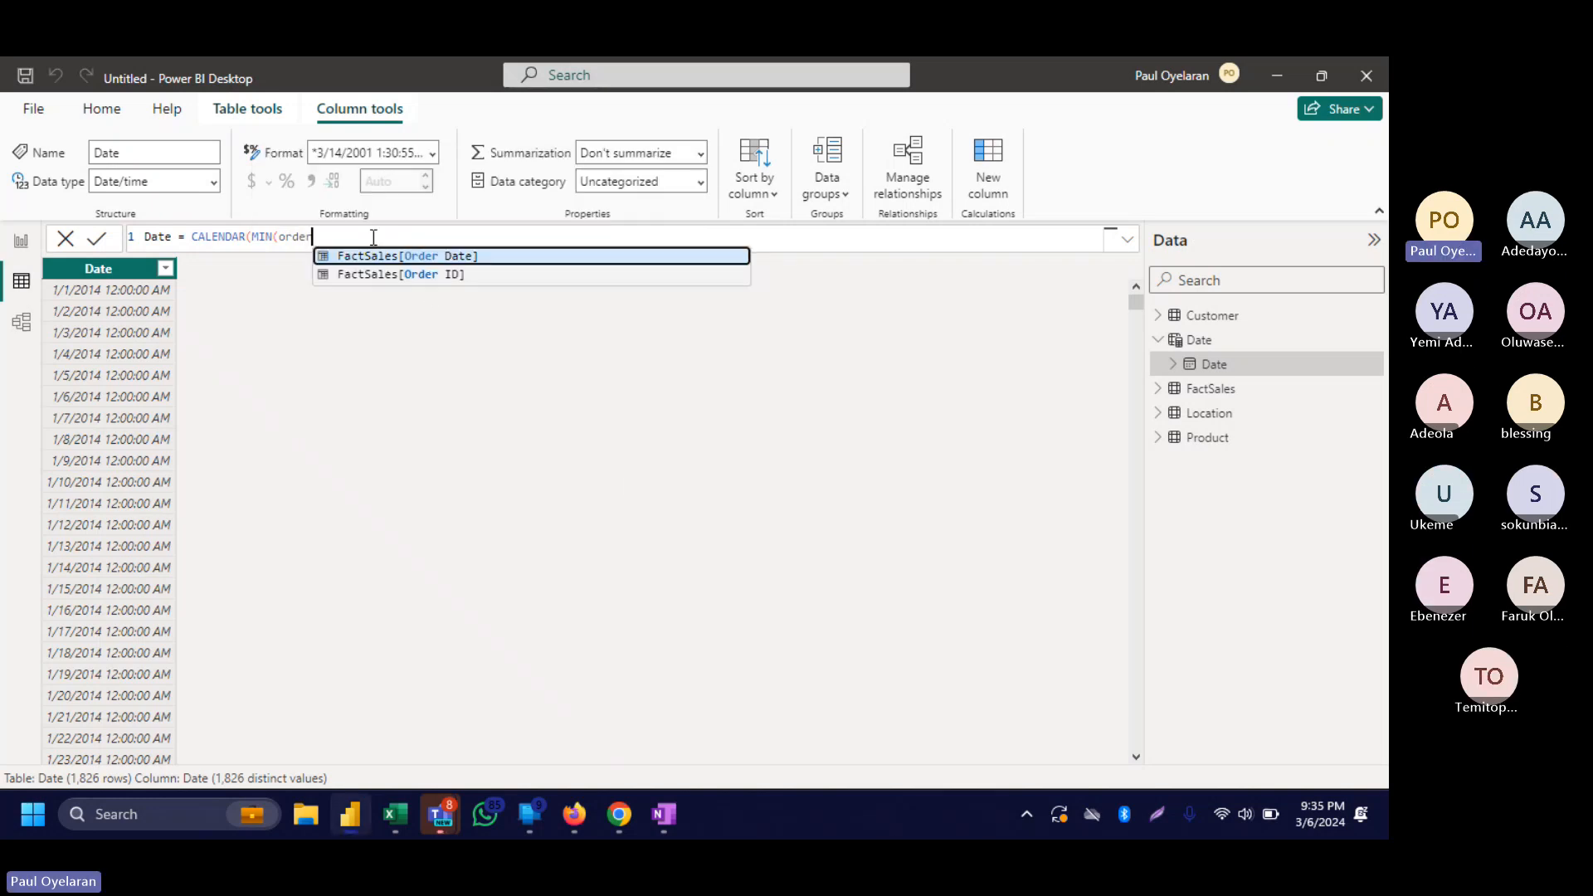
left_click(480, 259)
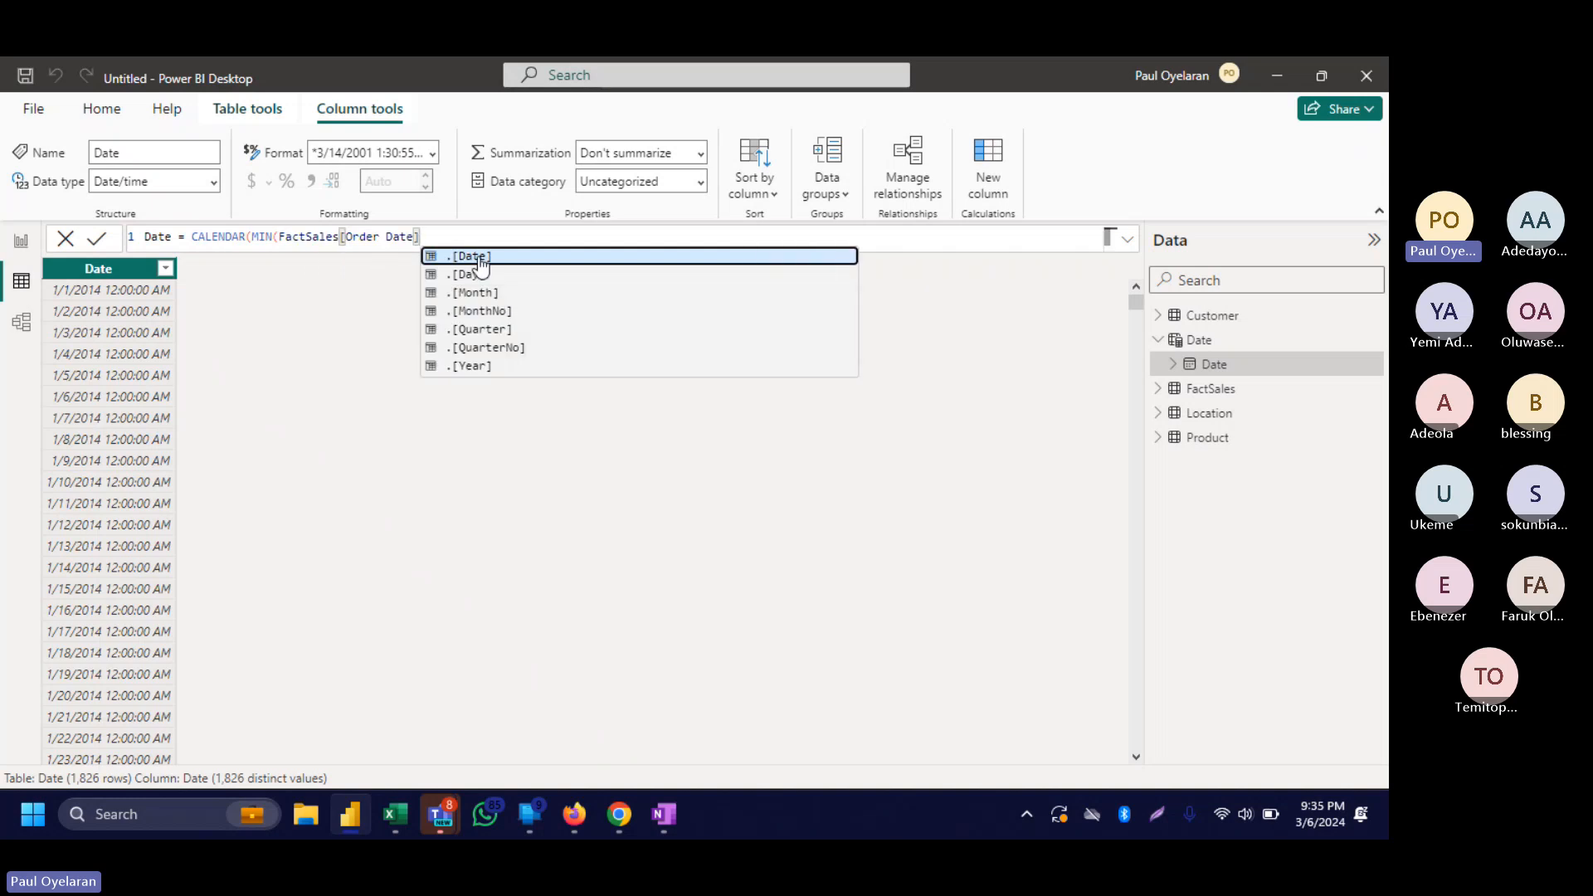
left_click(449, 237)
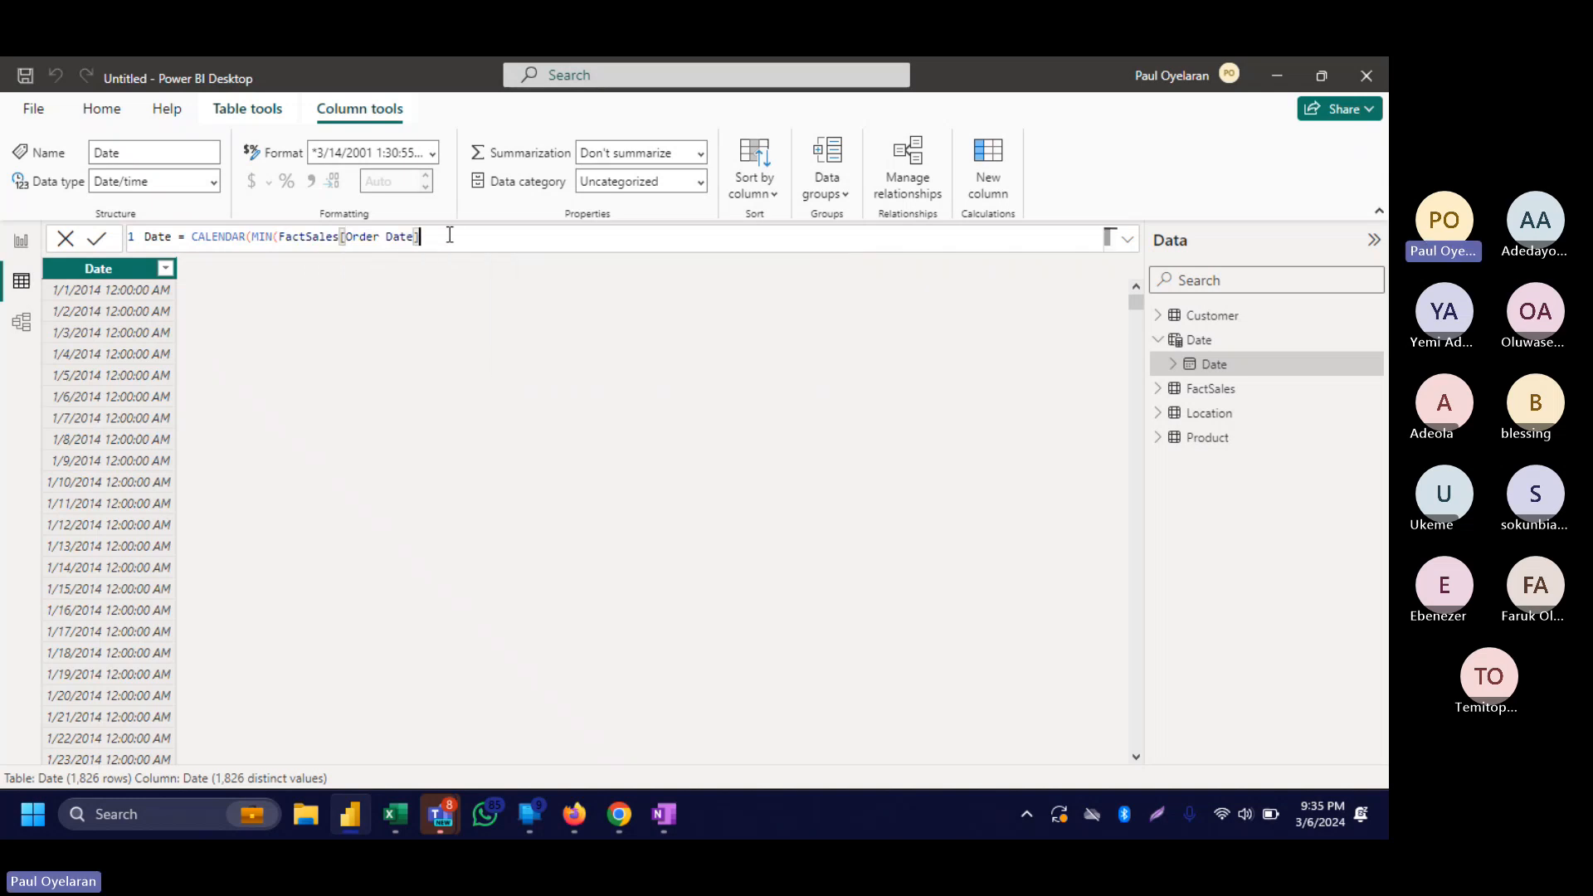
type(")")
Switch to the SuperStore Data workbook in Excel, inspect the Orders sheet's Order Date filter for 2014 months, and return to Power BI.
mouse_move(396, 817)
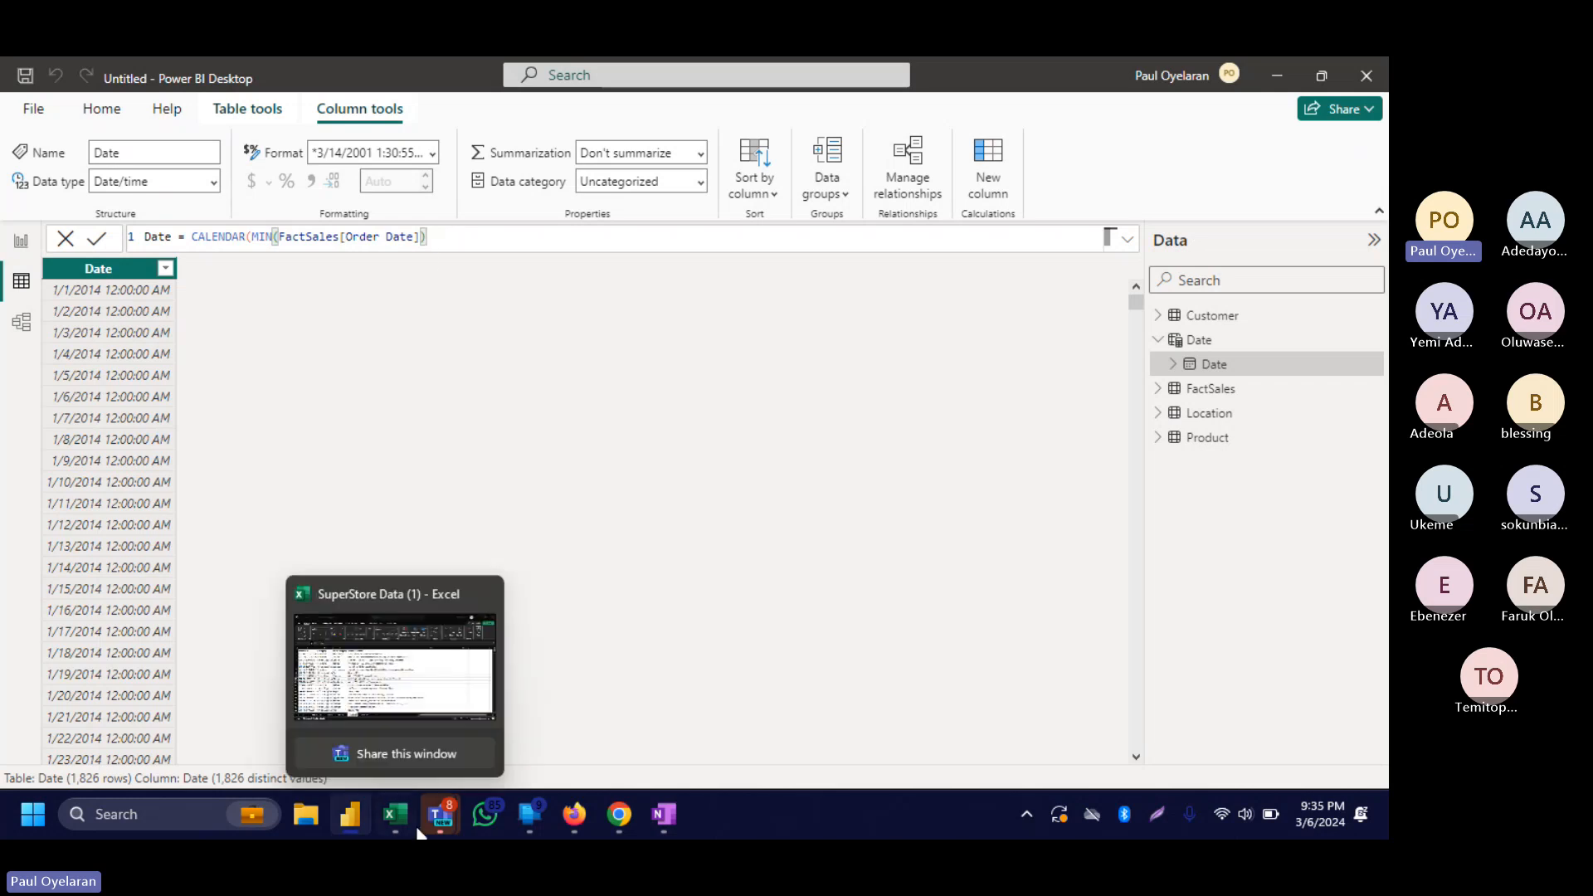
left_click(403, 670)
left_click(243, 752)
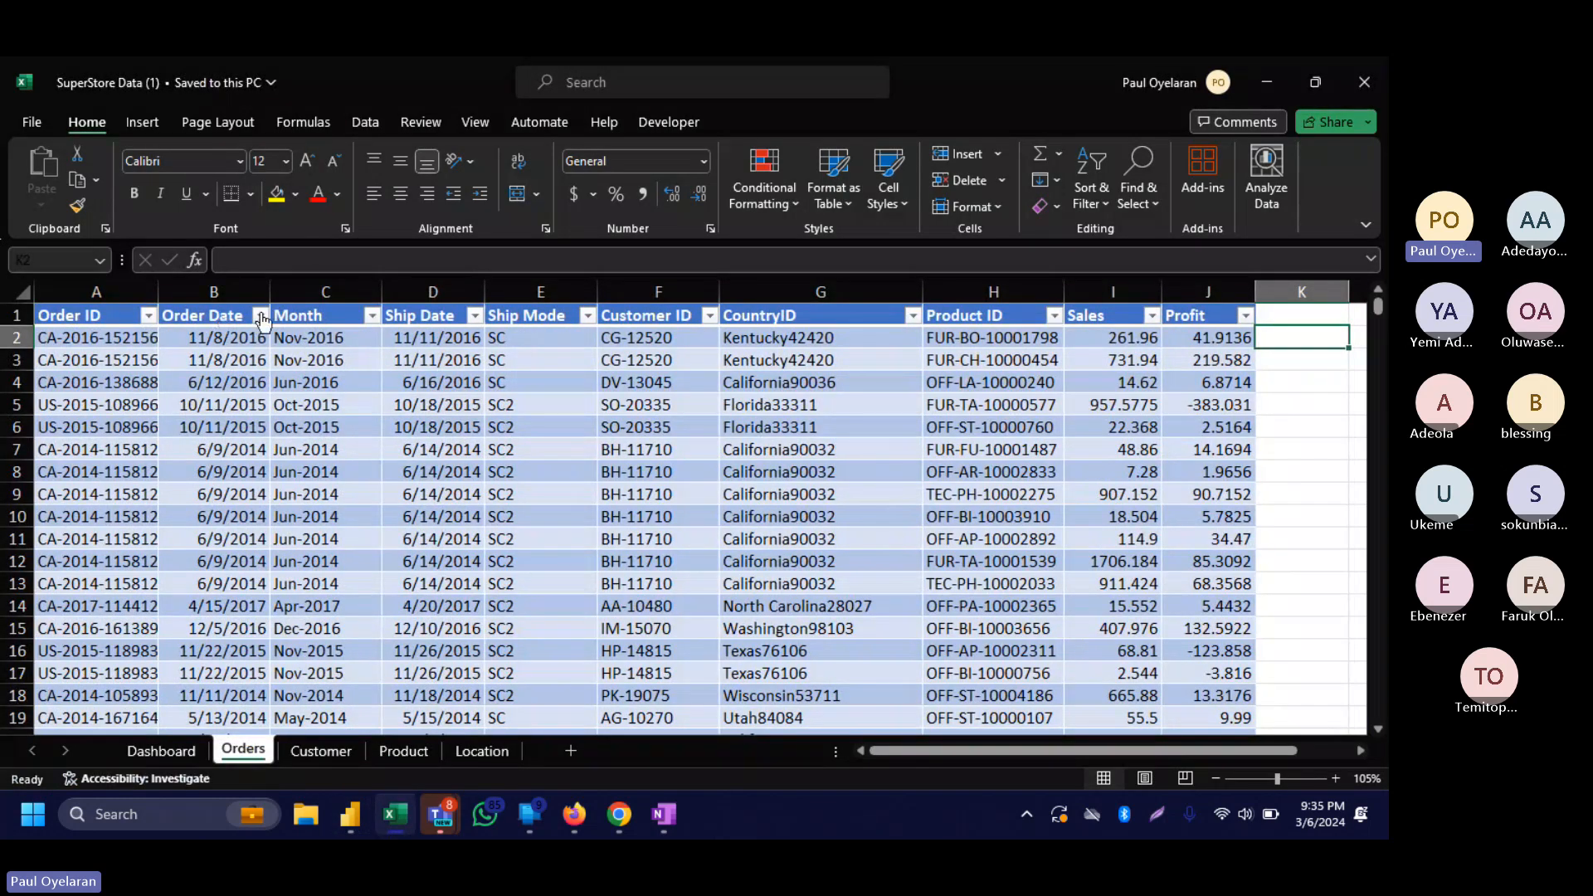
left_click(261, 317)
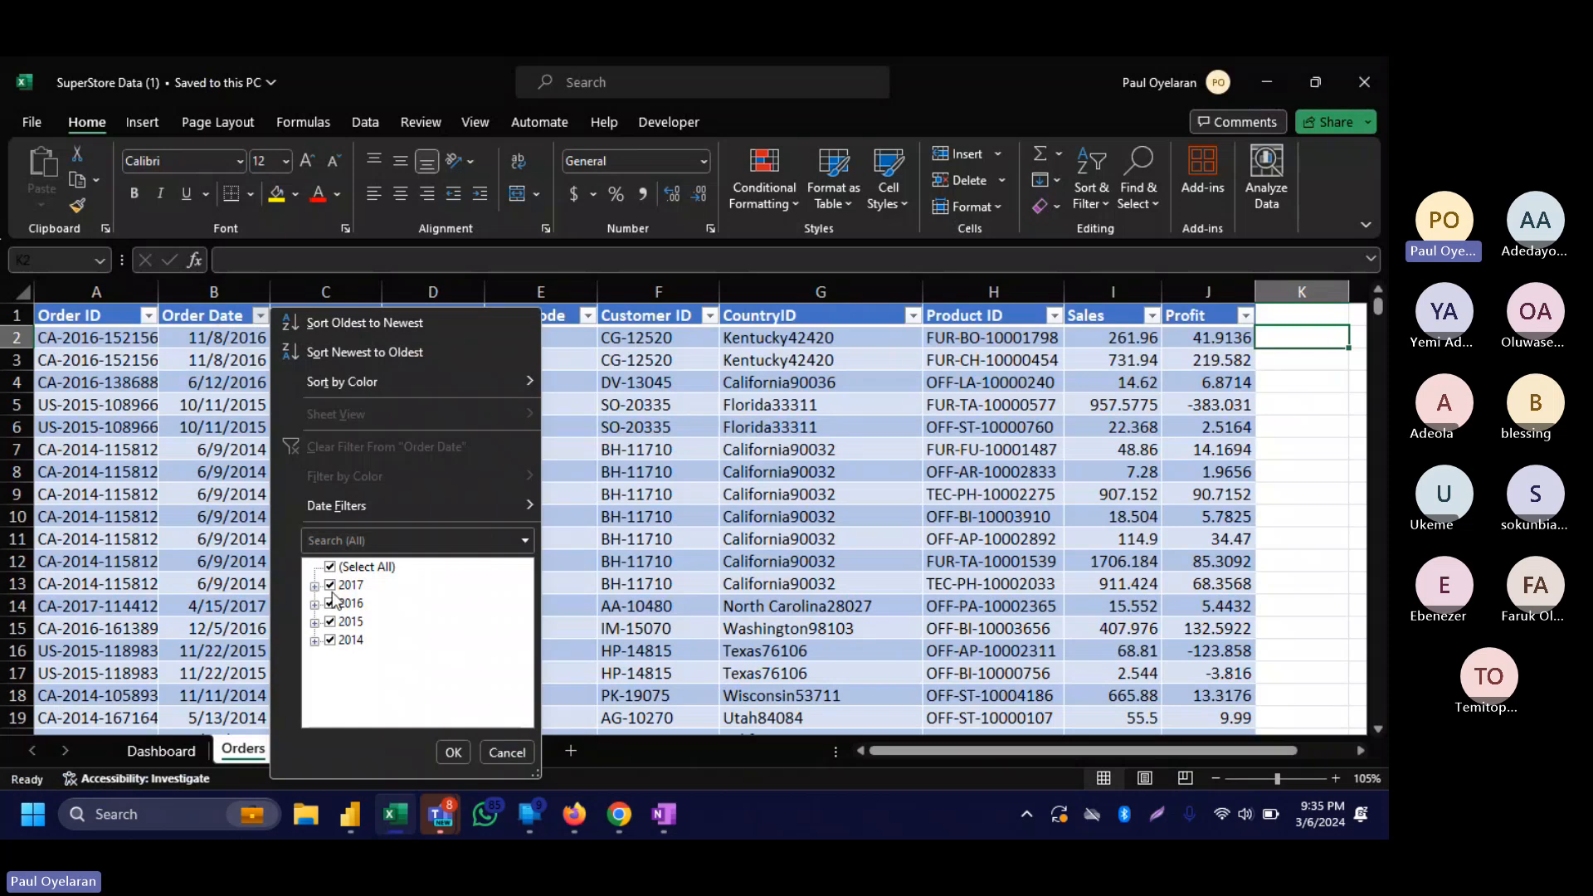
left_click(315, 641)
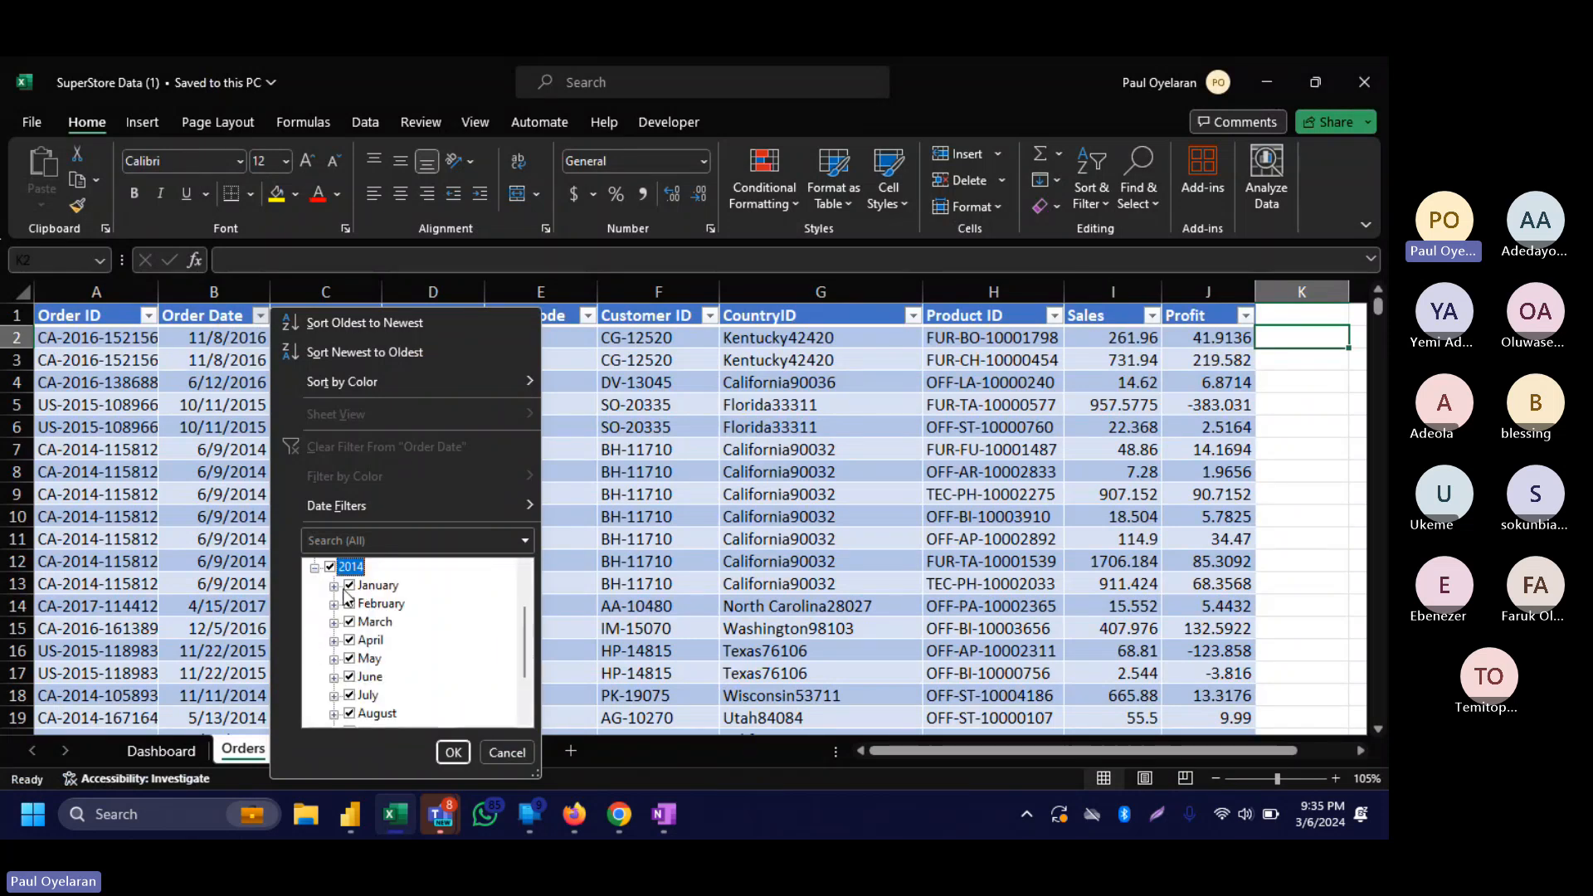
left_click(647, 610)
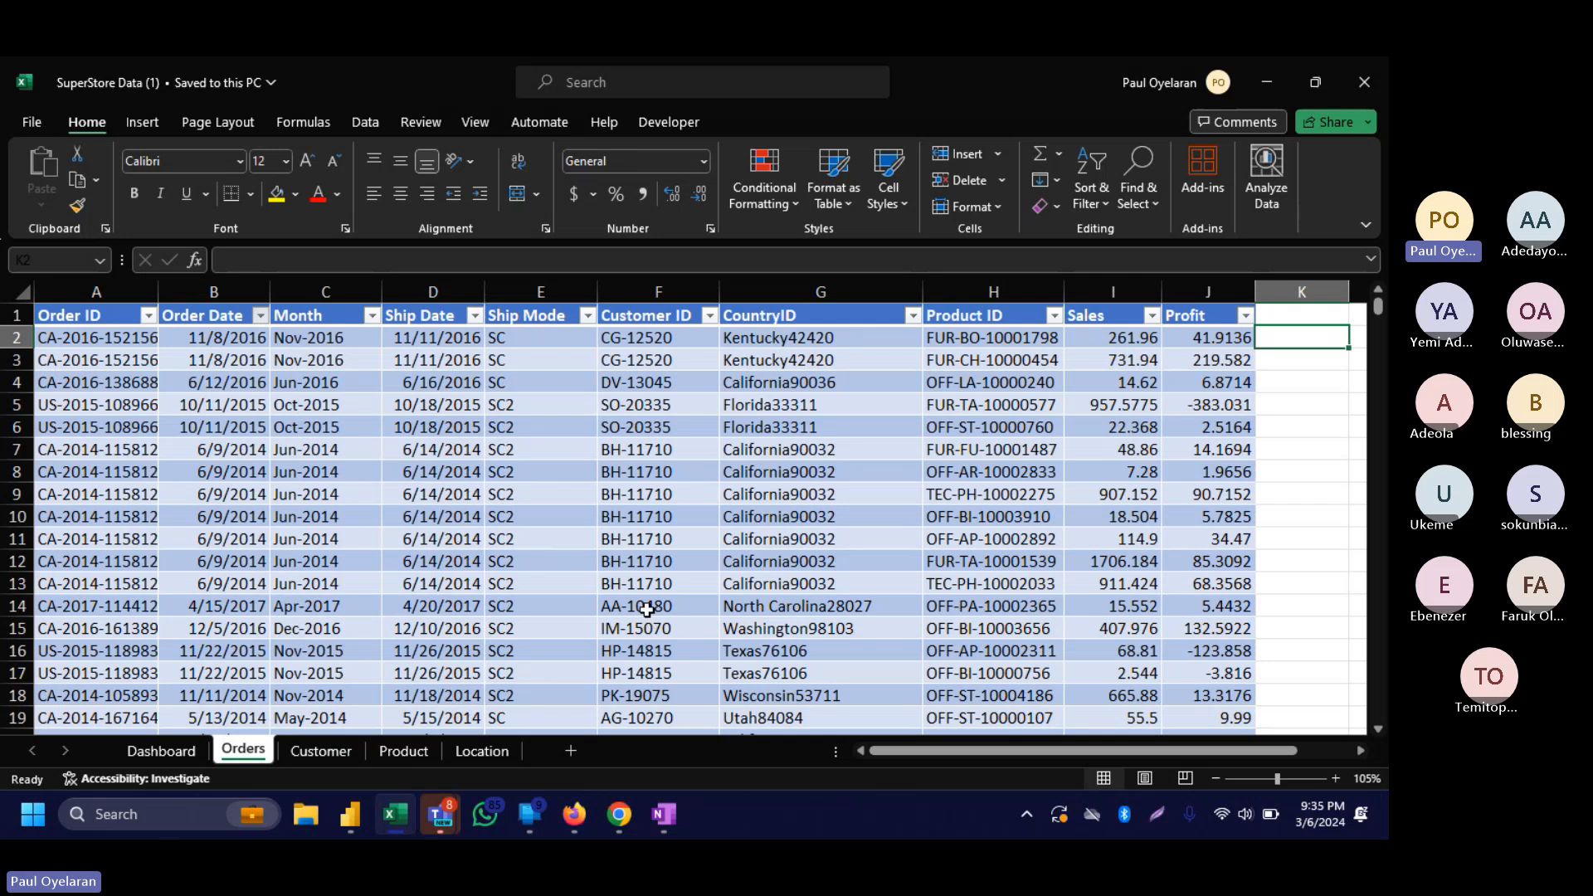
key("alt+Tab")
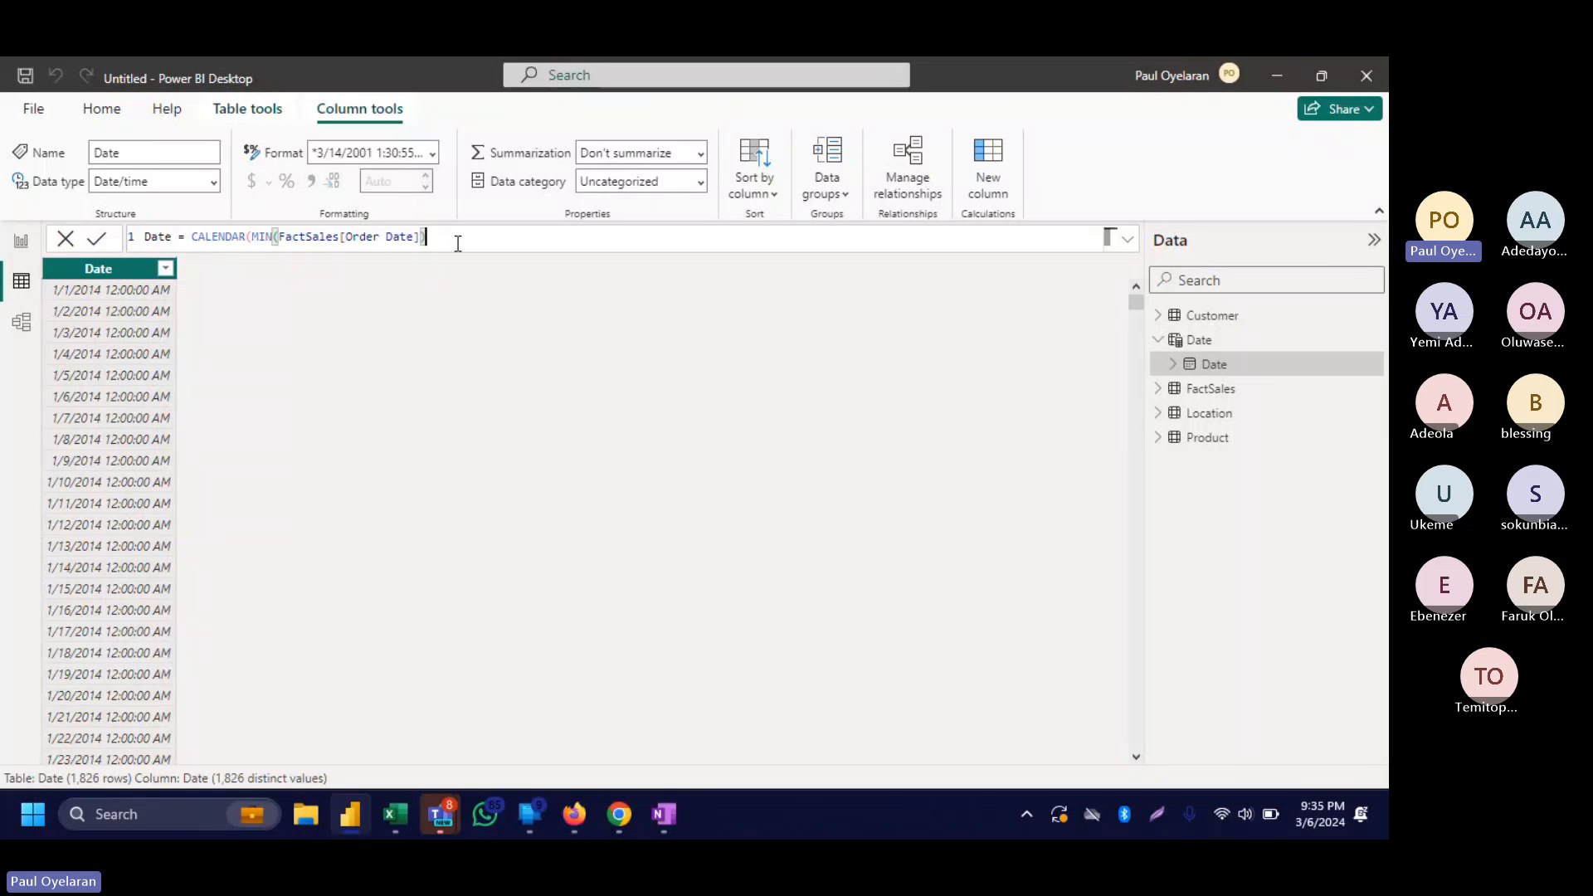
Add MAX(FactSales[Order Date]) as the CALENDAR function's end date, close the formula, and commit it.
type(",MAX(")
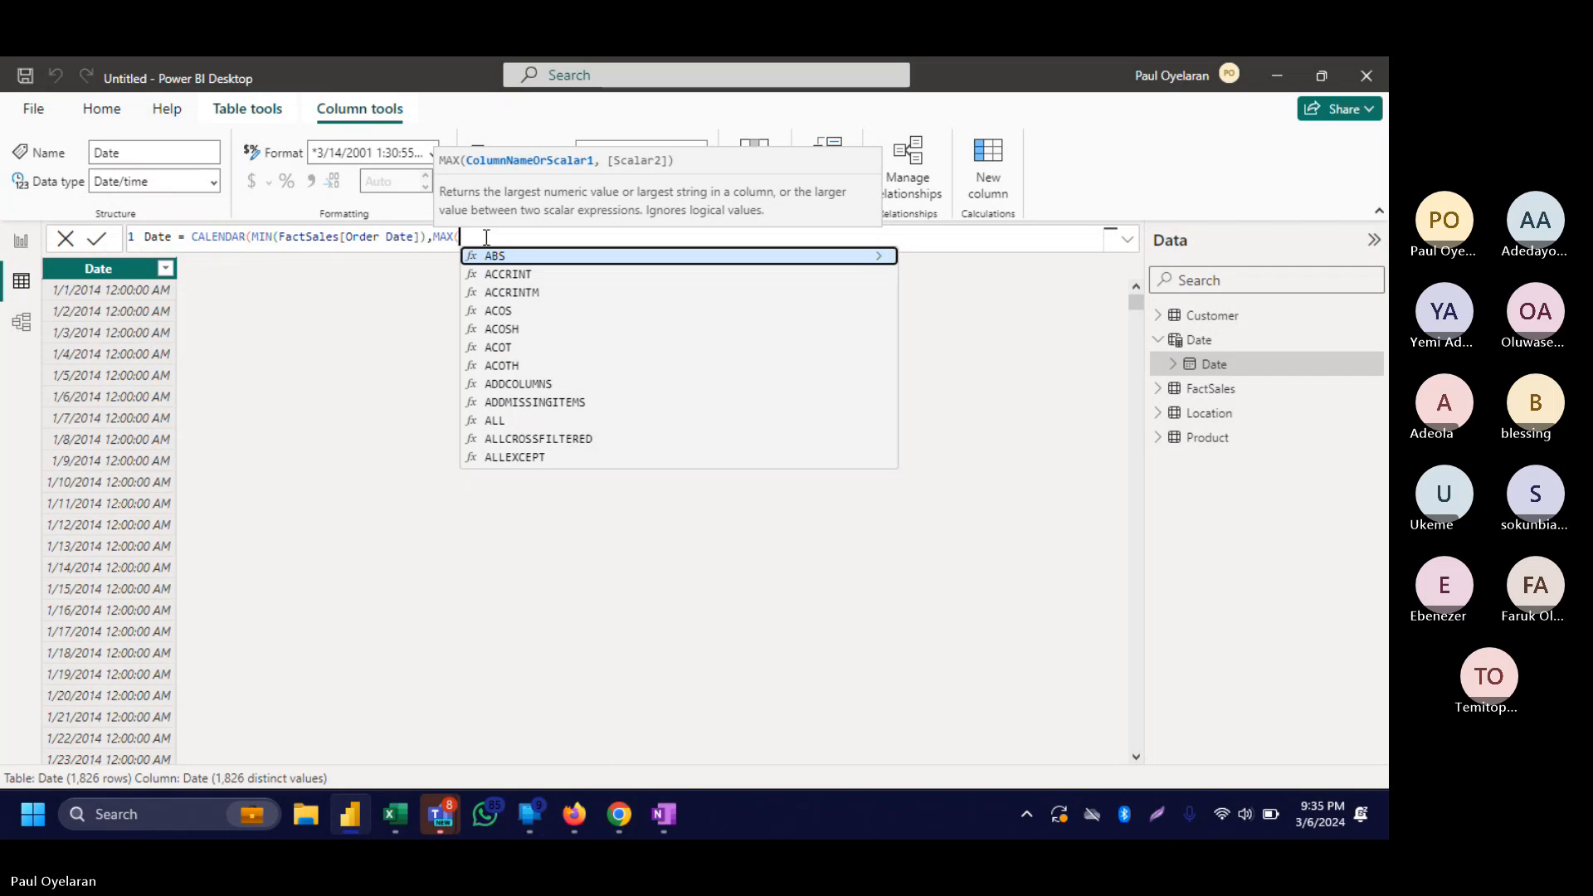
key("Escape")
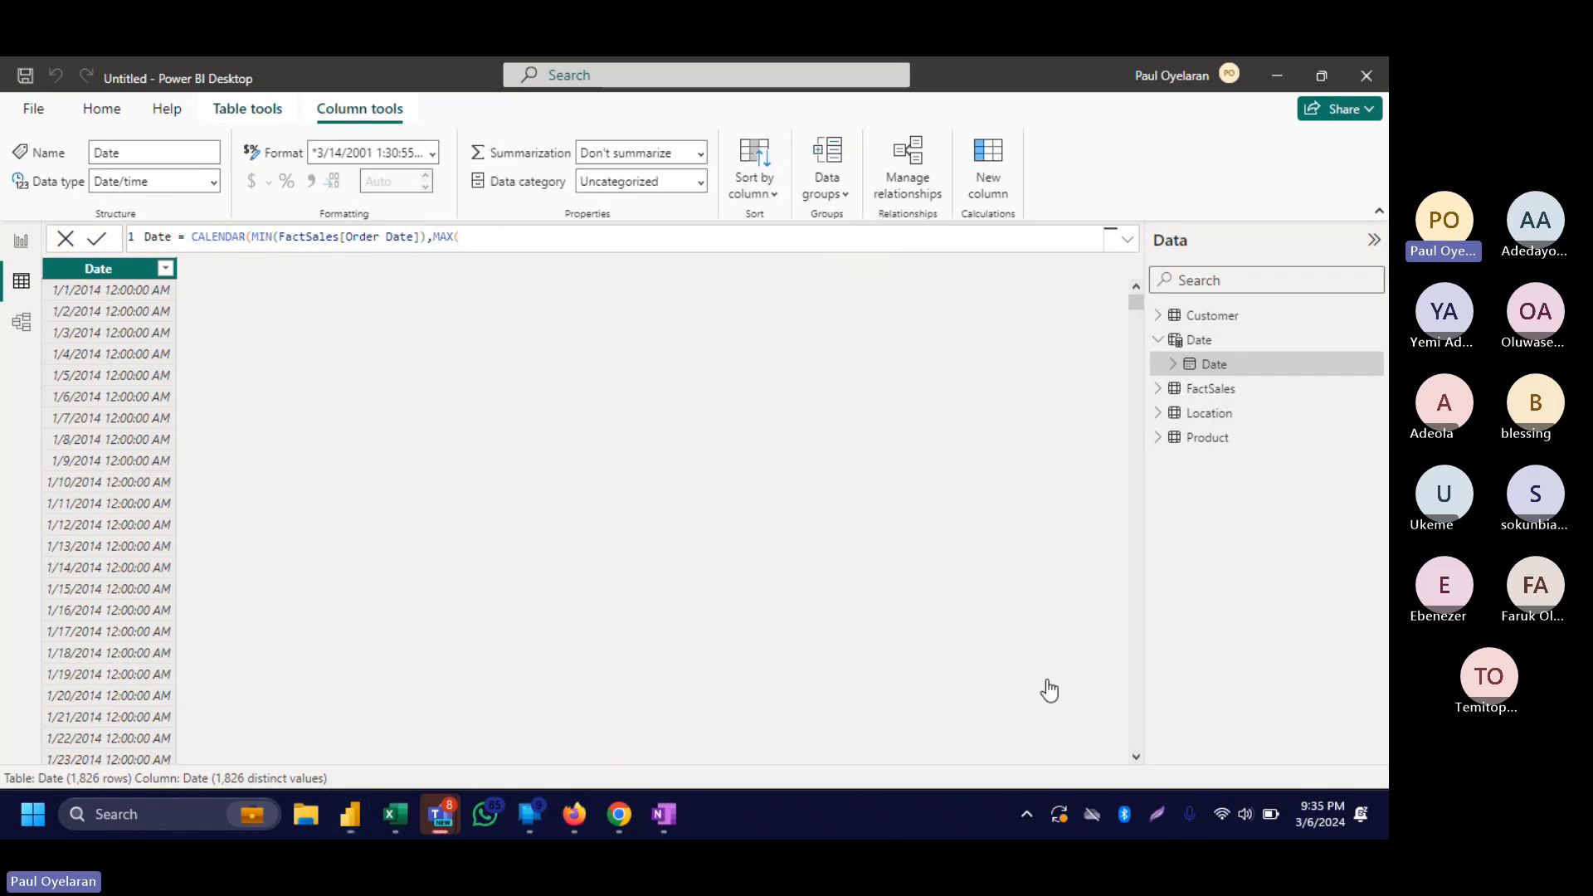
left_click(522, 240)
type("orde")
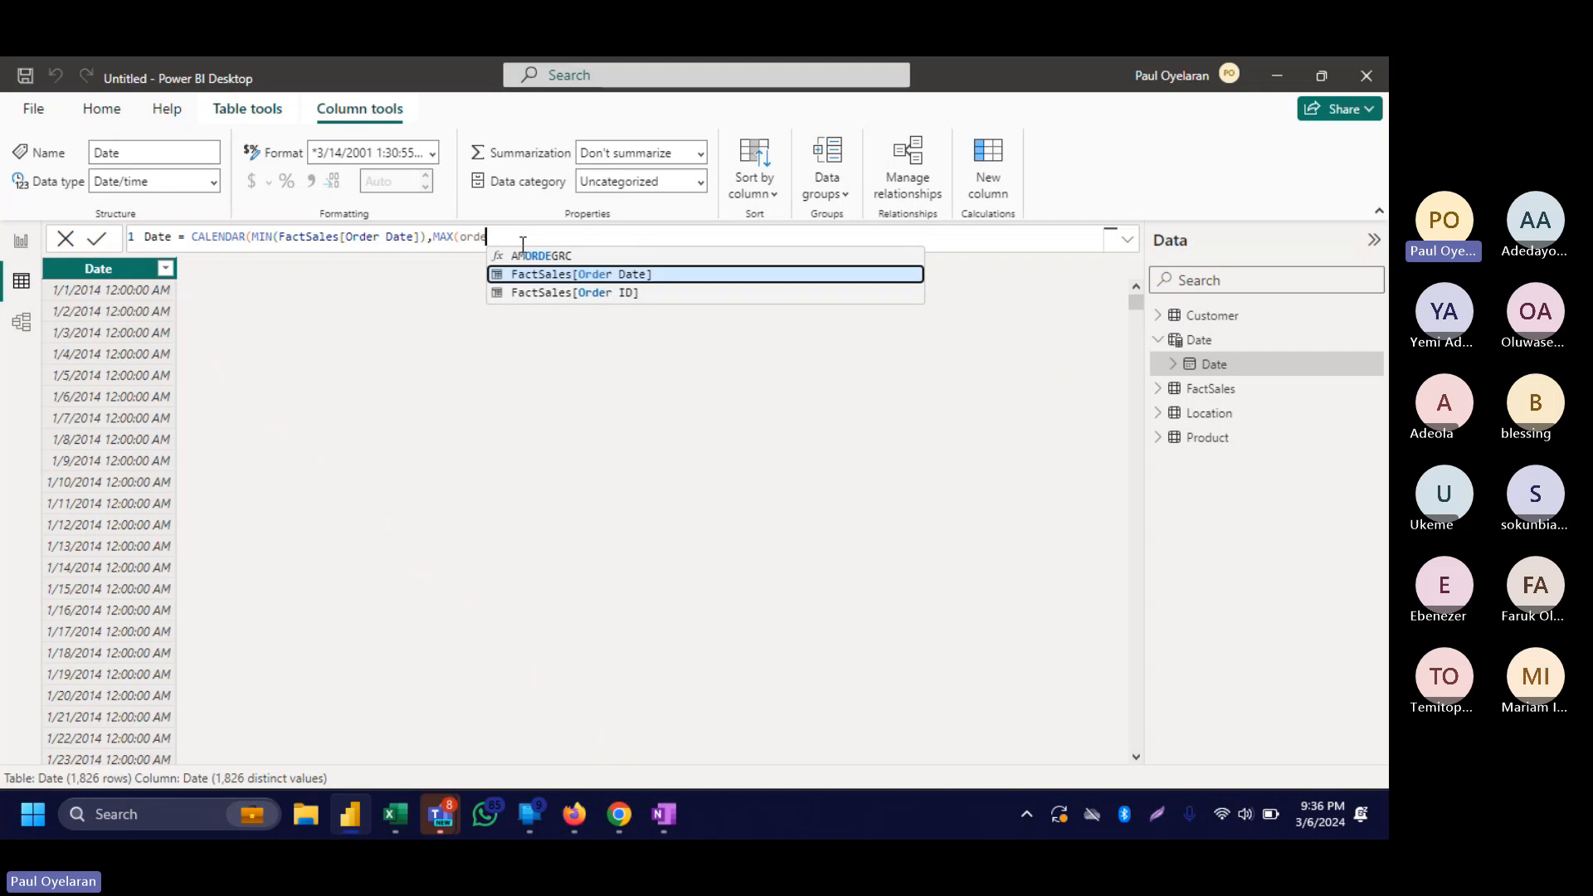
left_click(566, 275)
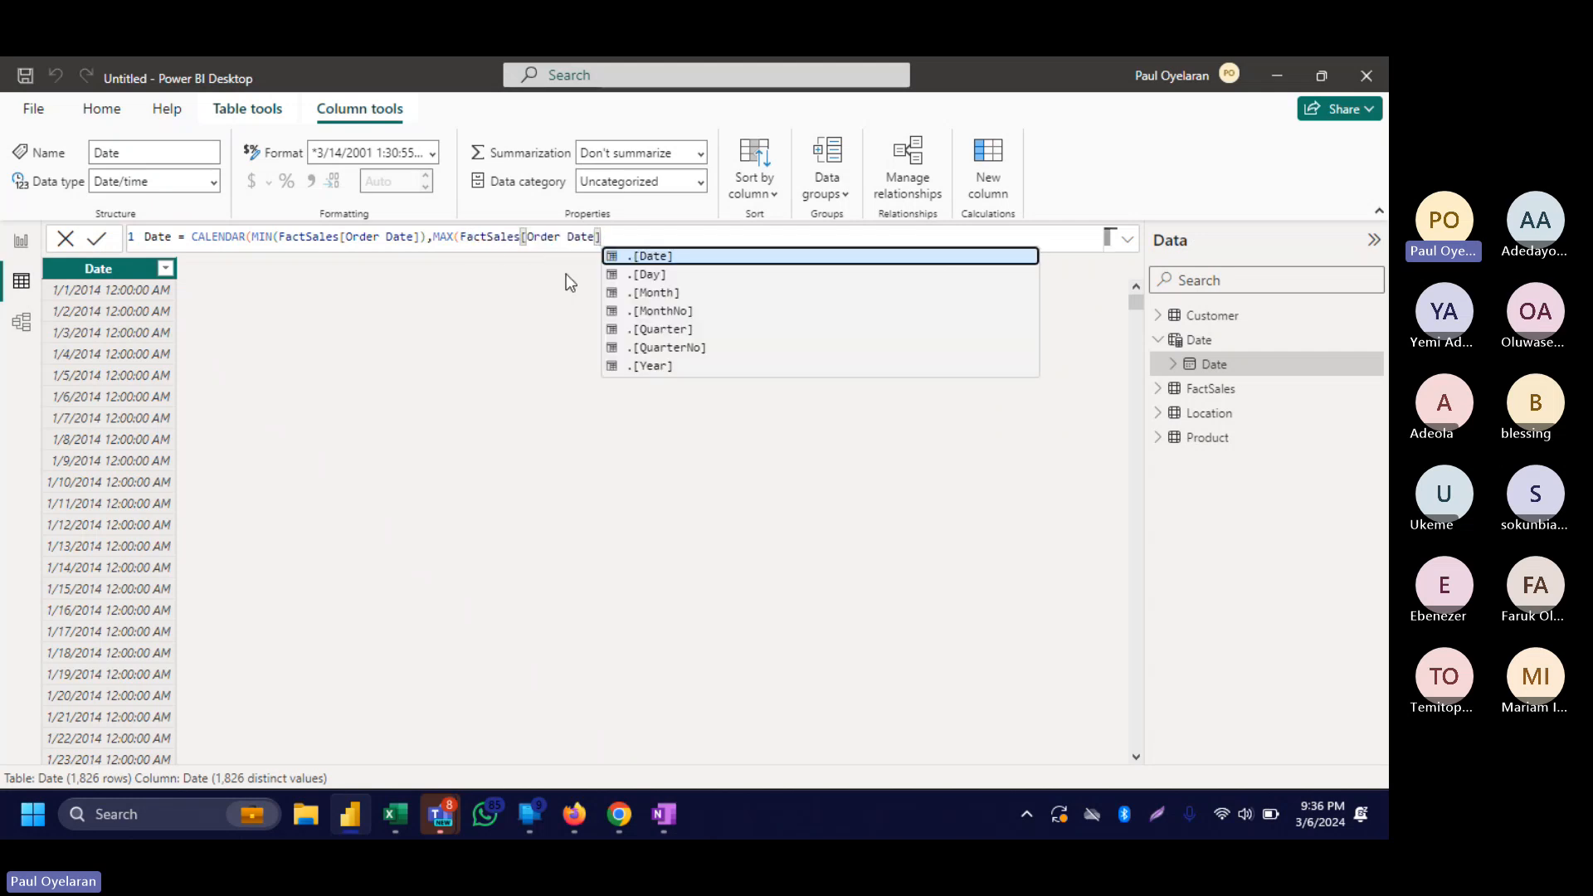
type(")")
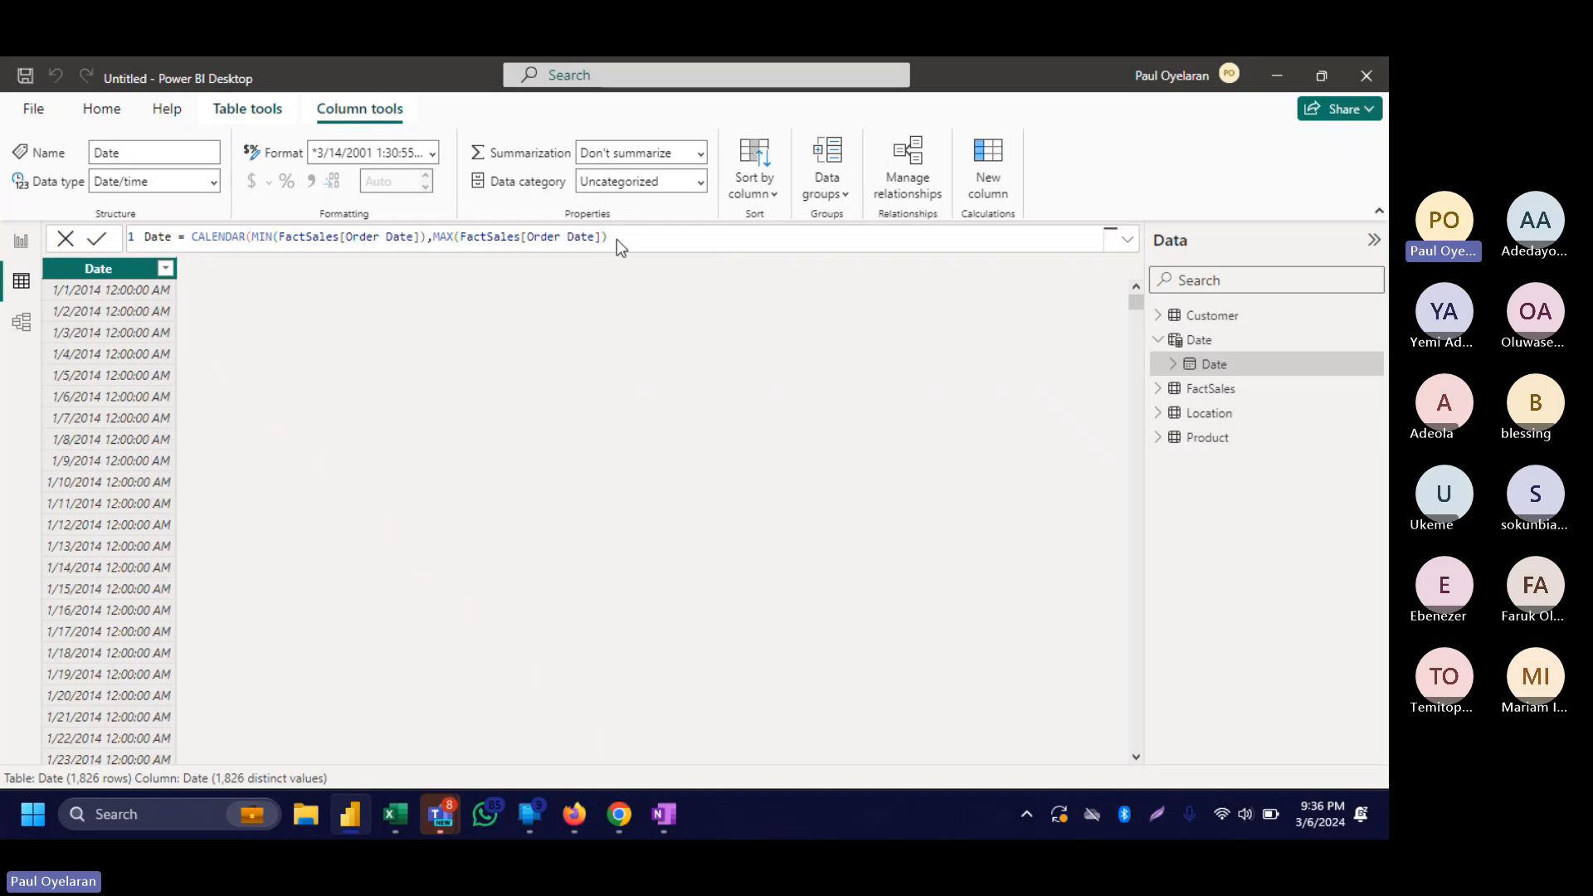
key("Return")
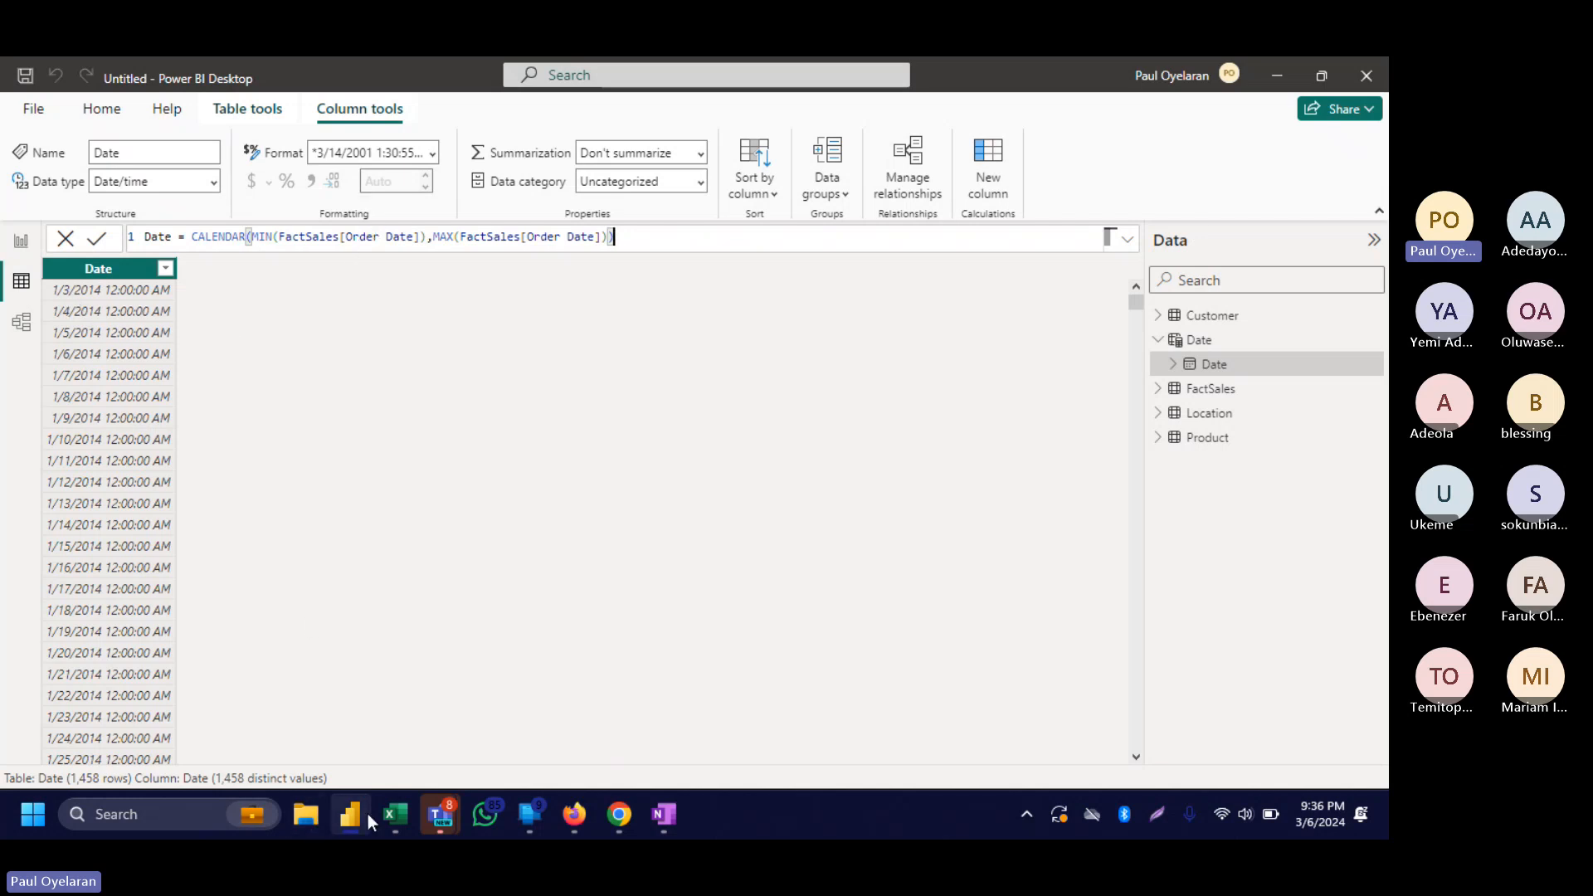
Check the January 2014 days in the Order Date filter of Excel's Orders sheet, and return to Power BI.
mouse_move(396, 819)
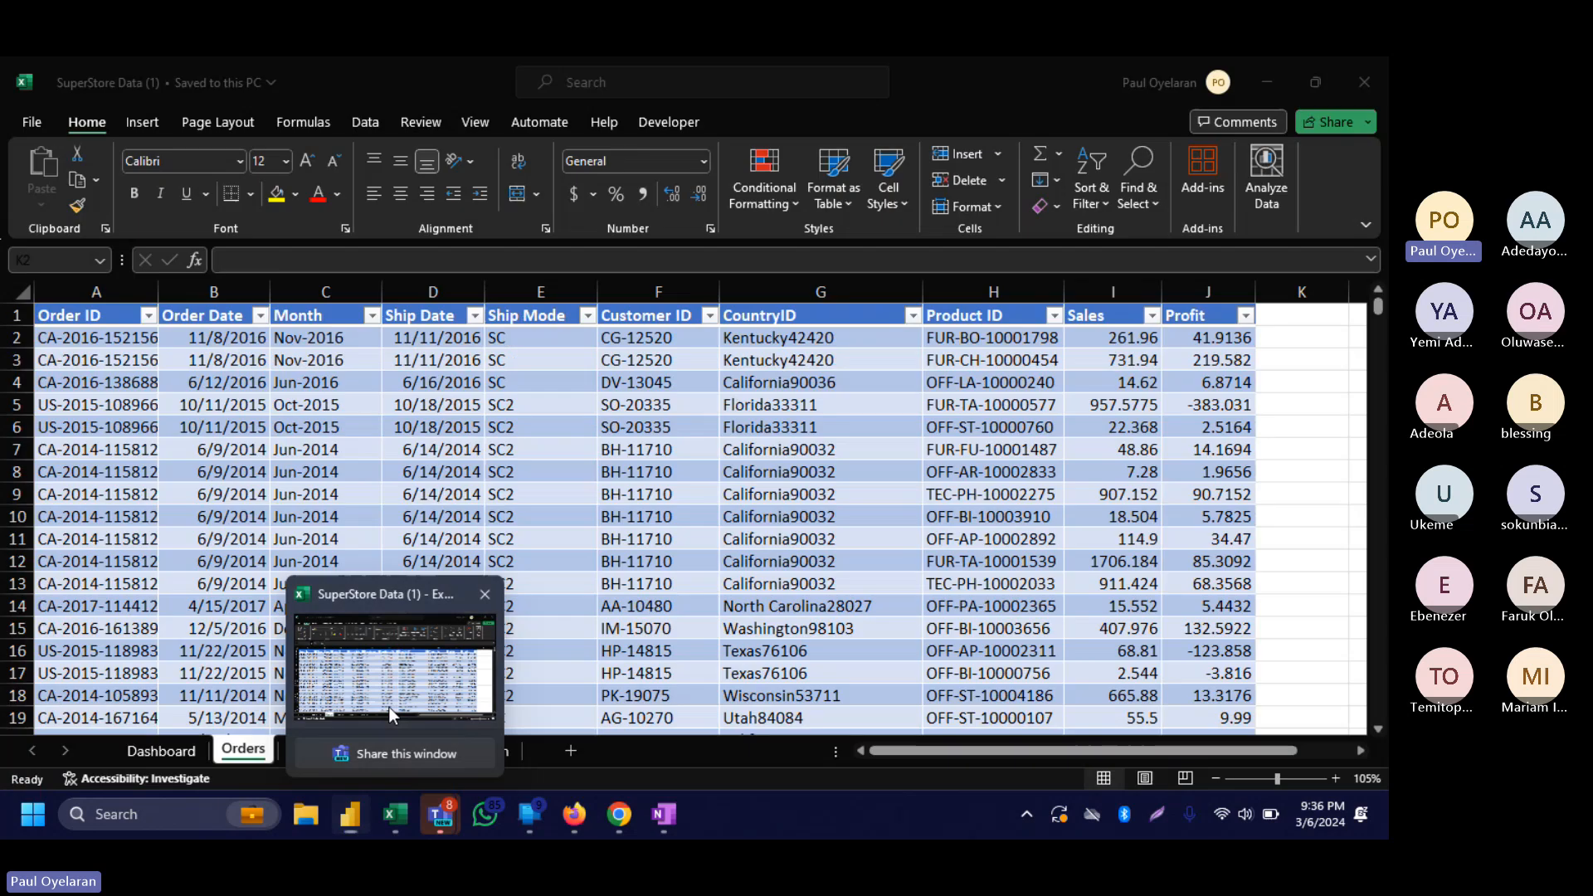
left_click(390, 707)
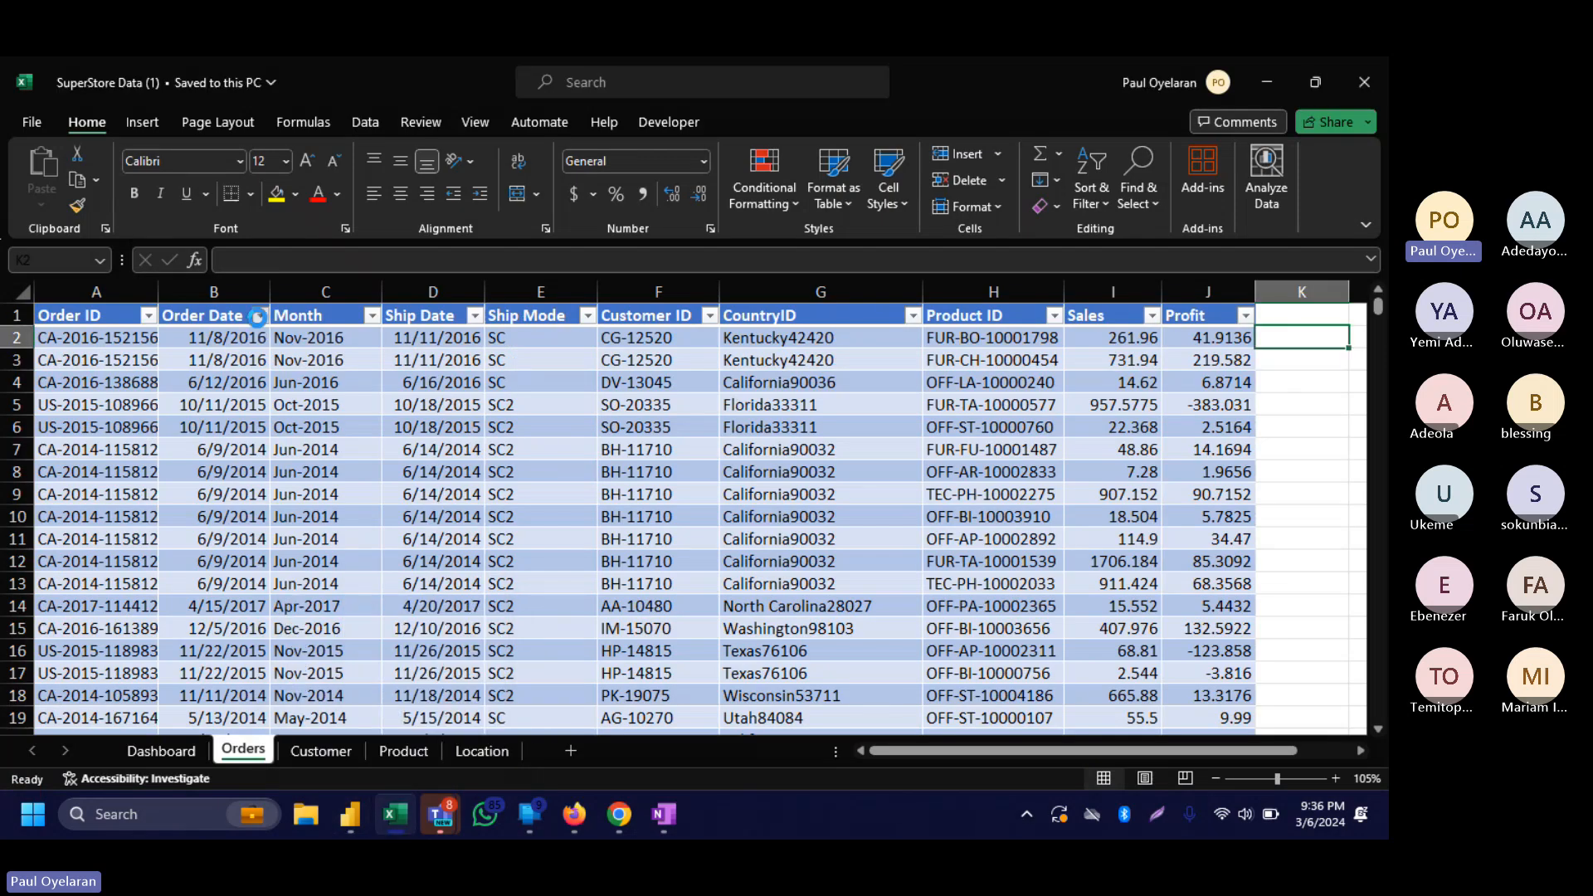
left_click(259, 315)
left_click(316, 640)
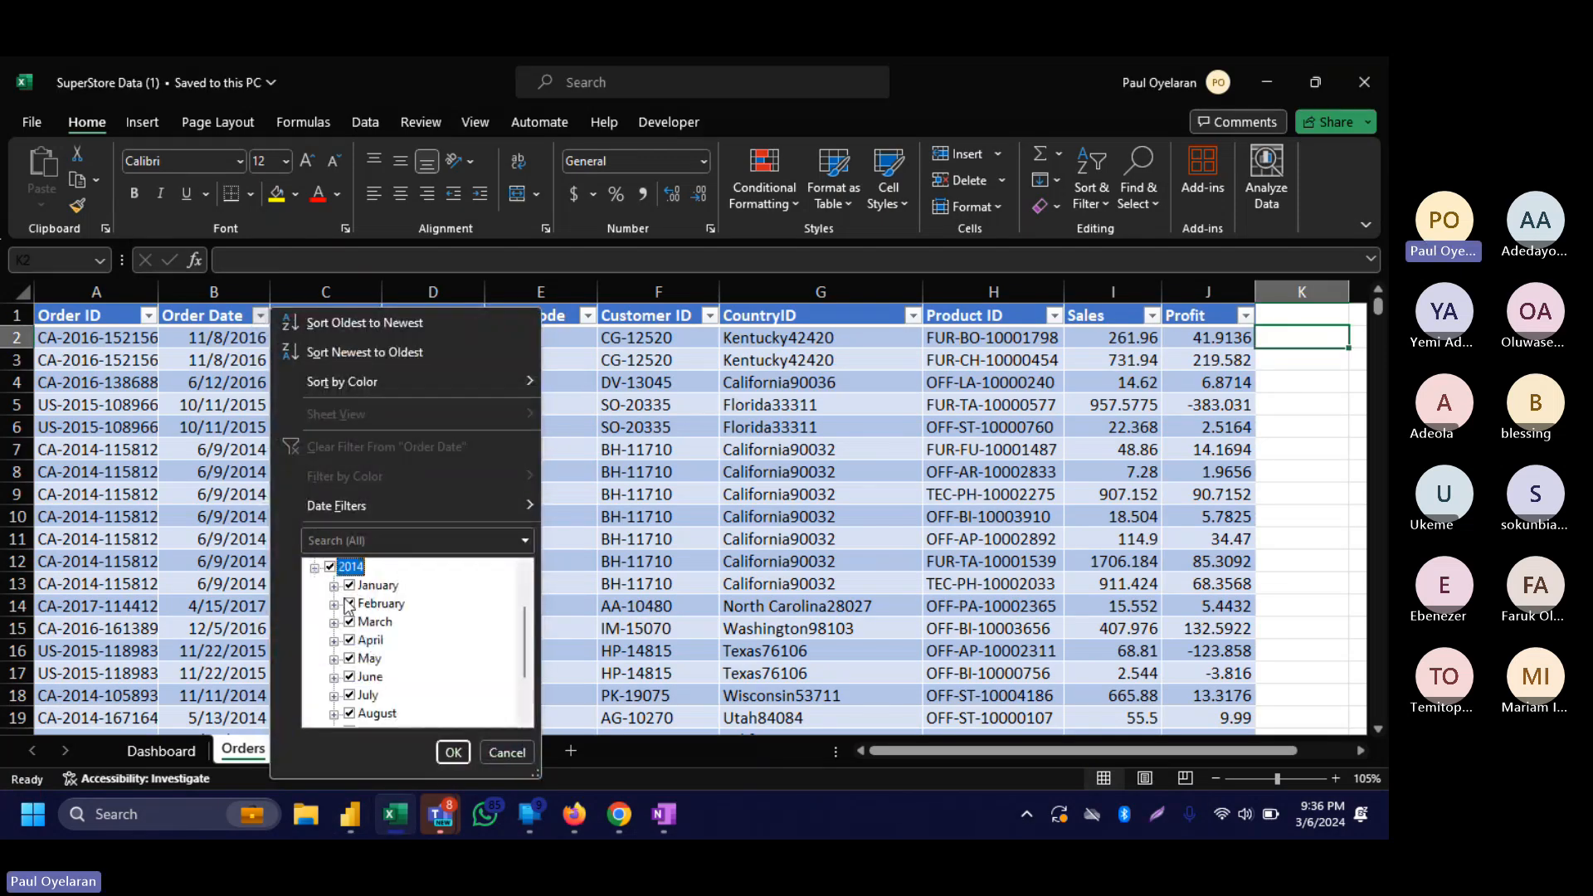
left_click(334, 586)
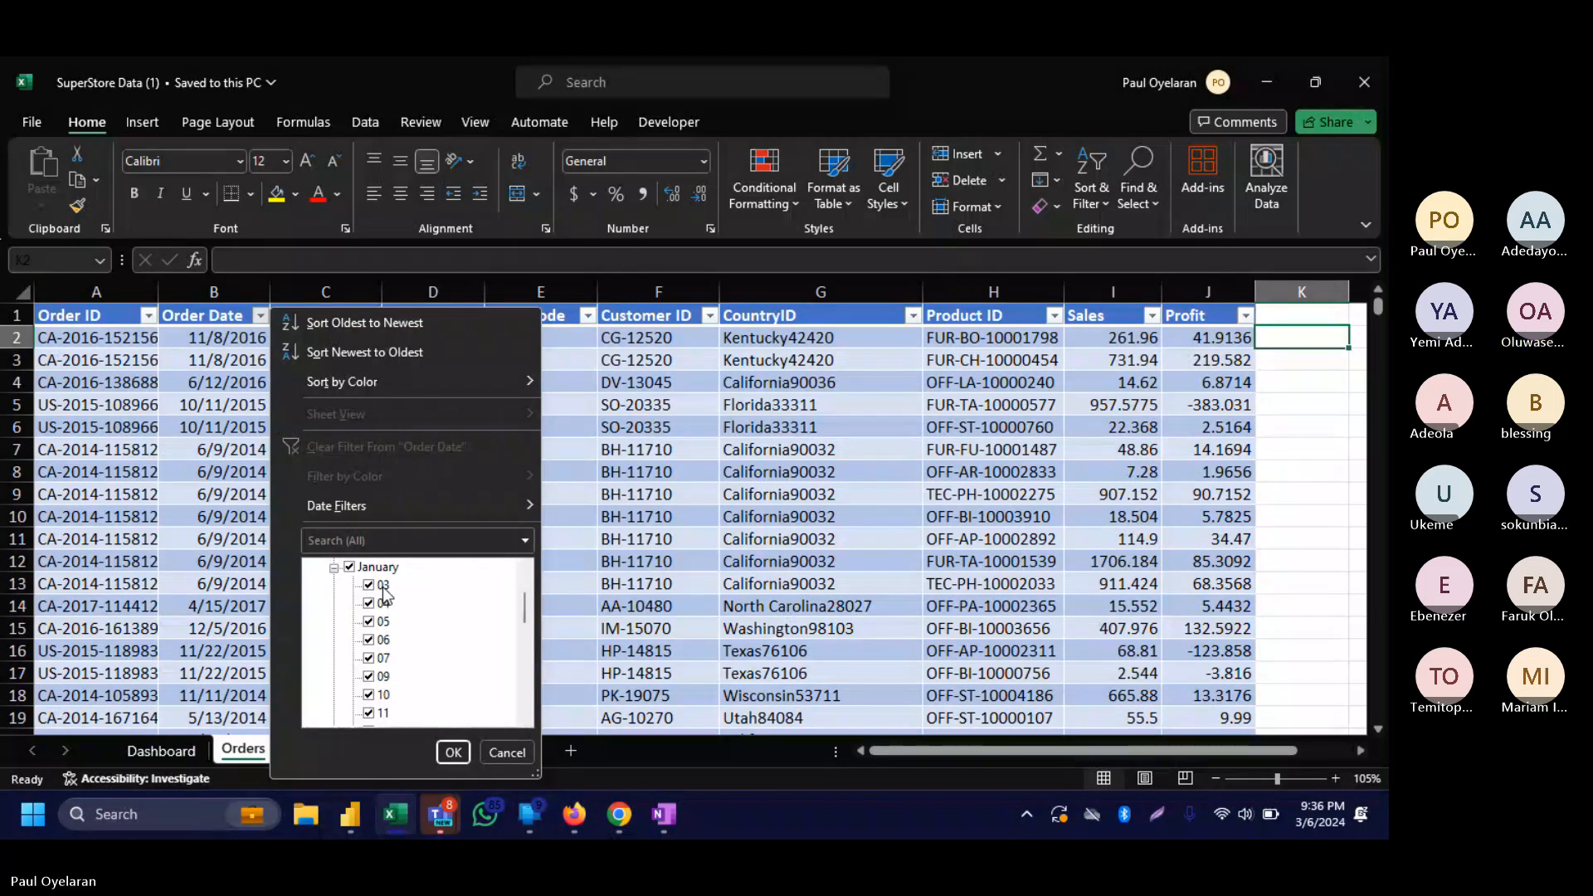
mouse_move(350, 814)
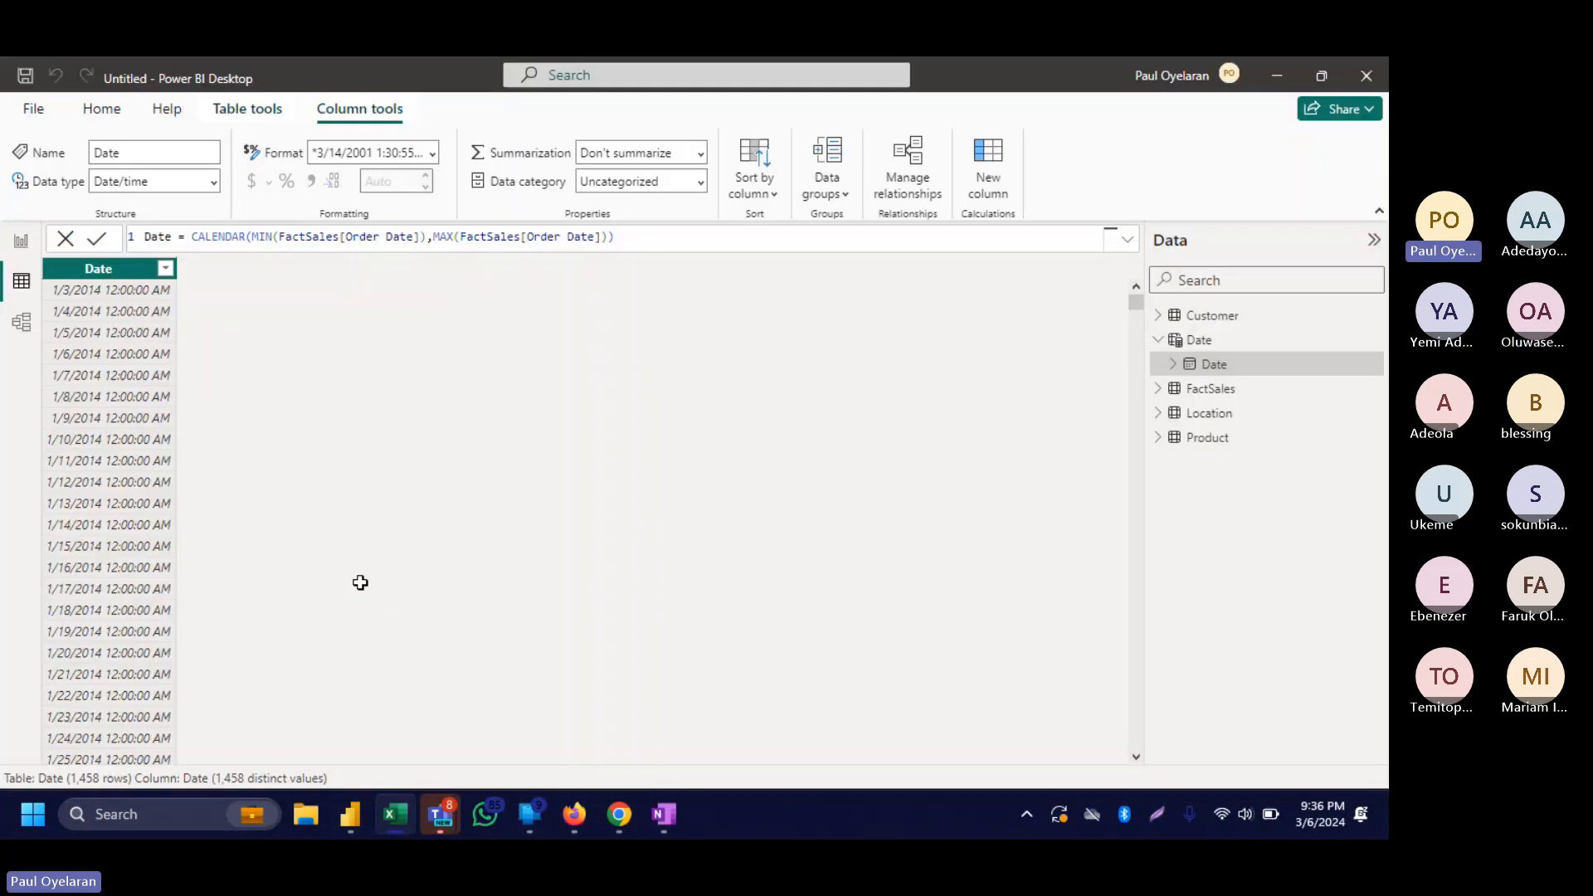
left_click(360, 583)
mouse_move(350, 814)
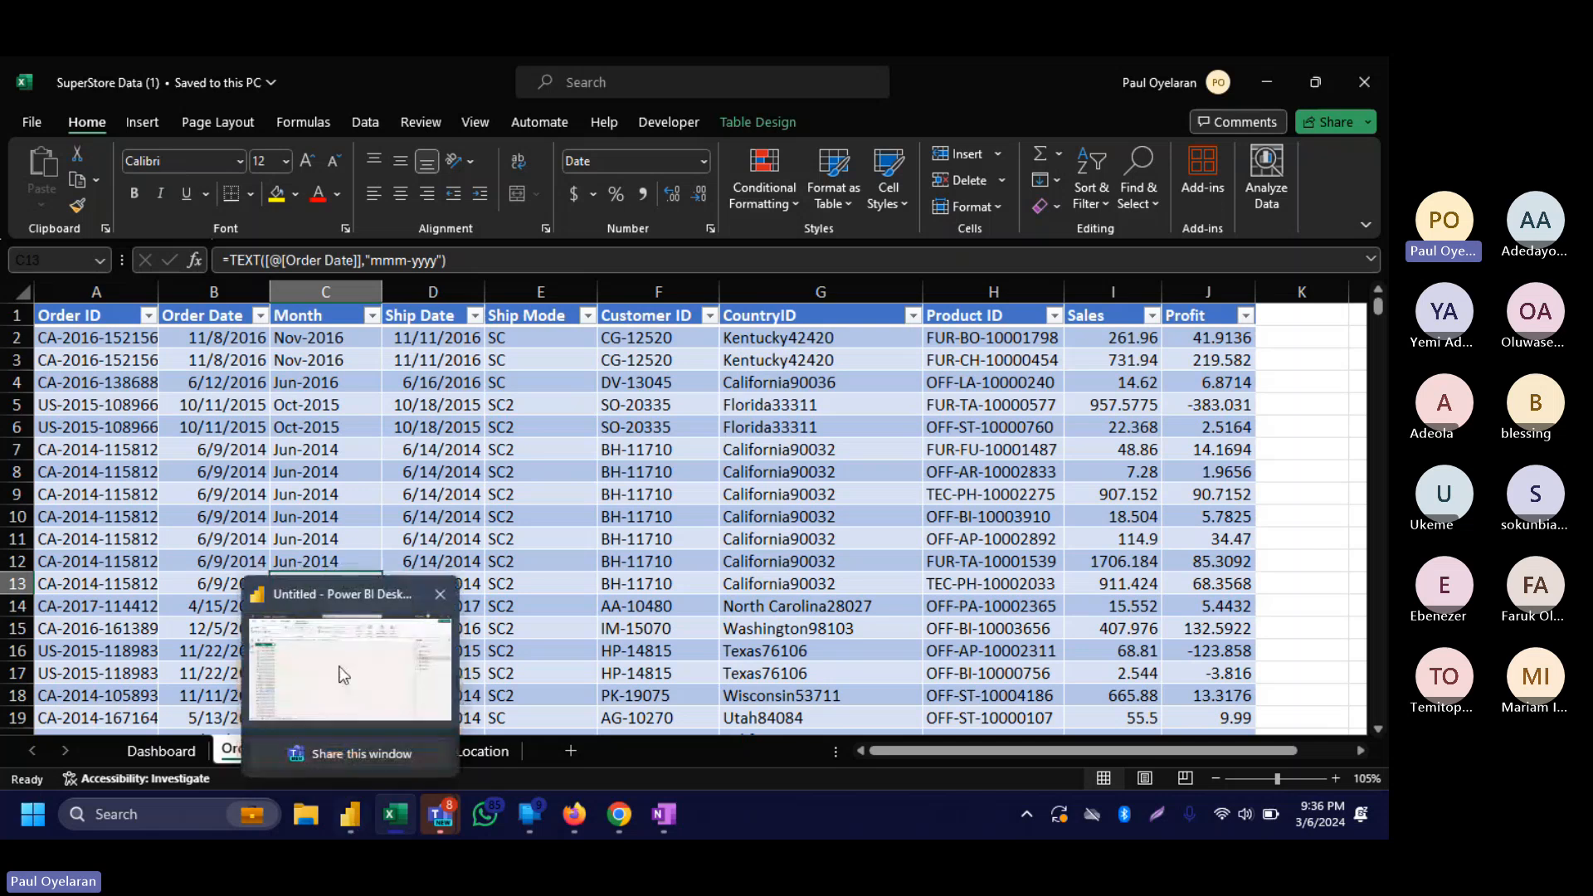
left_click(337, 669)
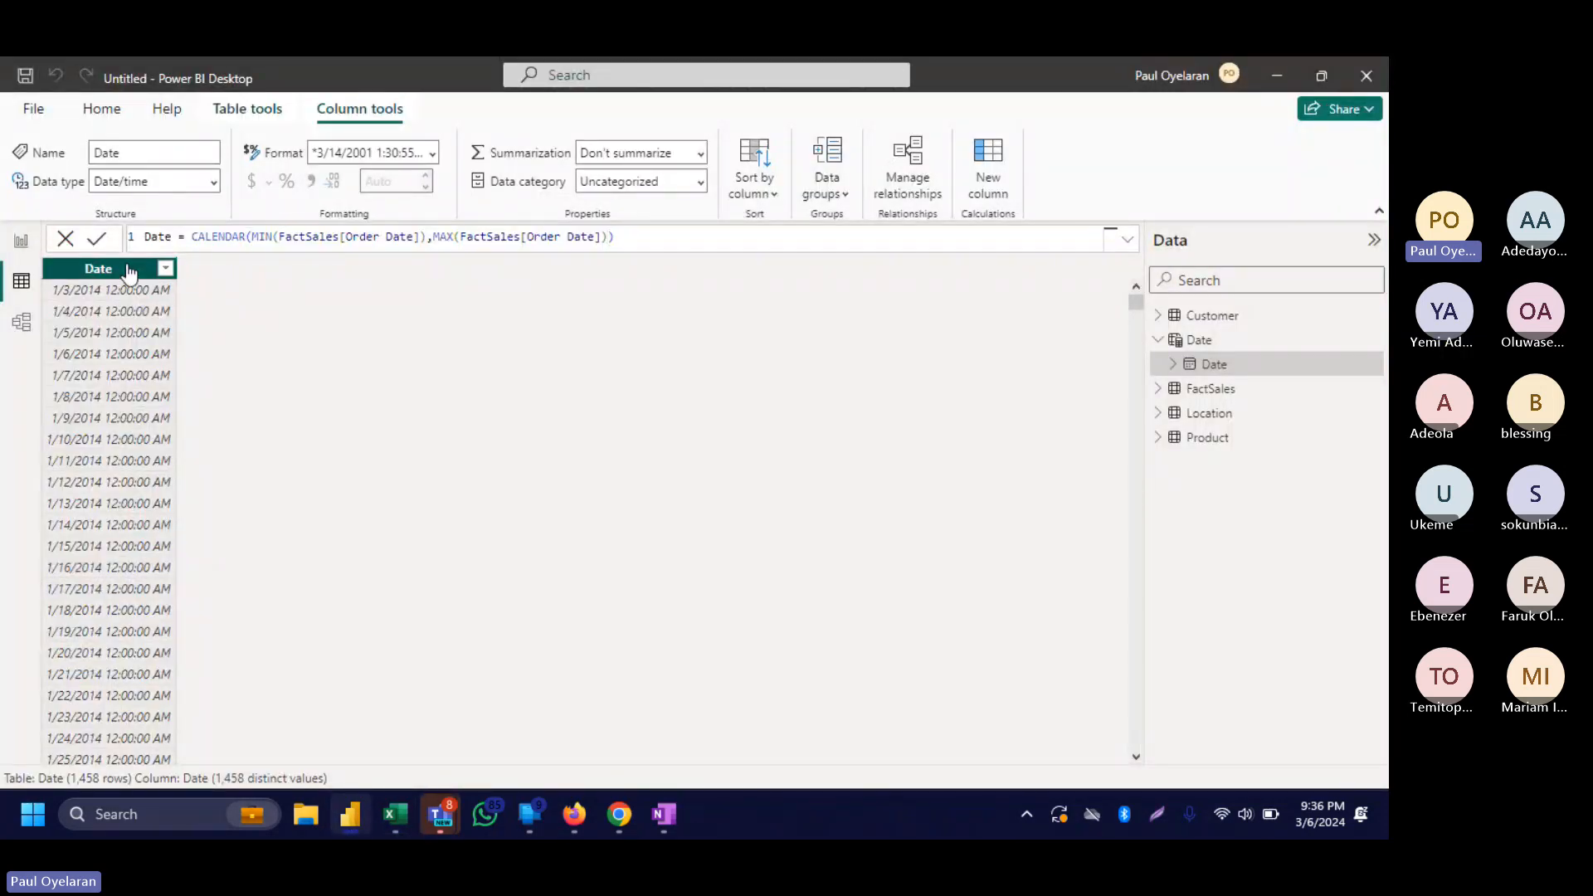
Set the Date column's data type to Date and its format to 14/03/2001 (dd/mm/yyyy).
left_click(216, 182)
left_click(160, 334)
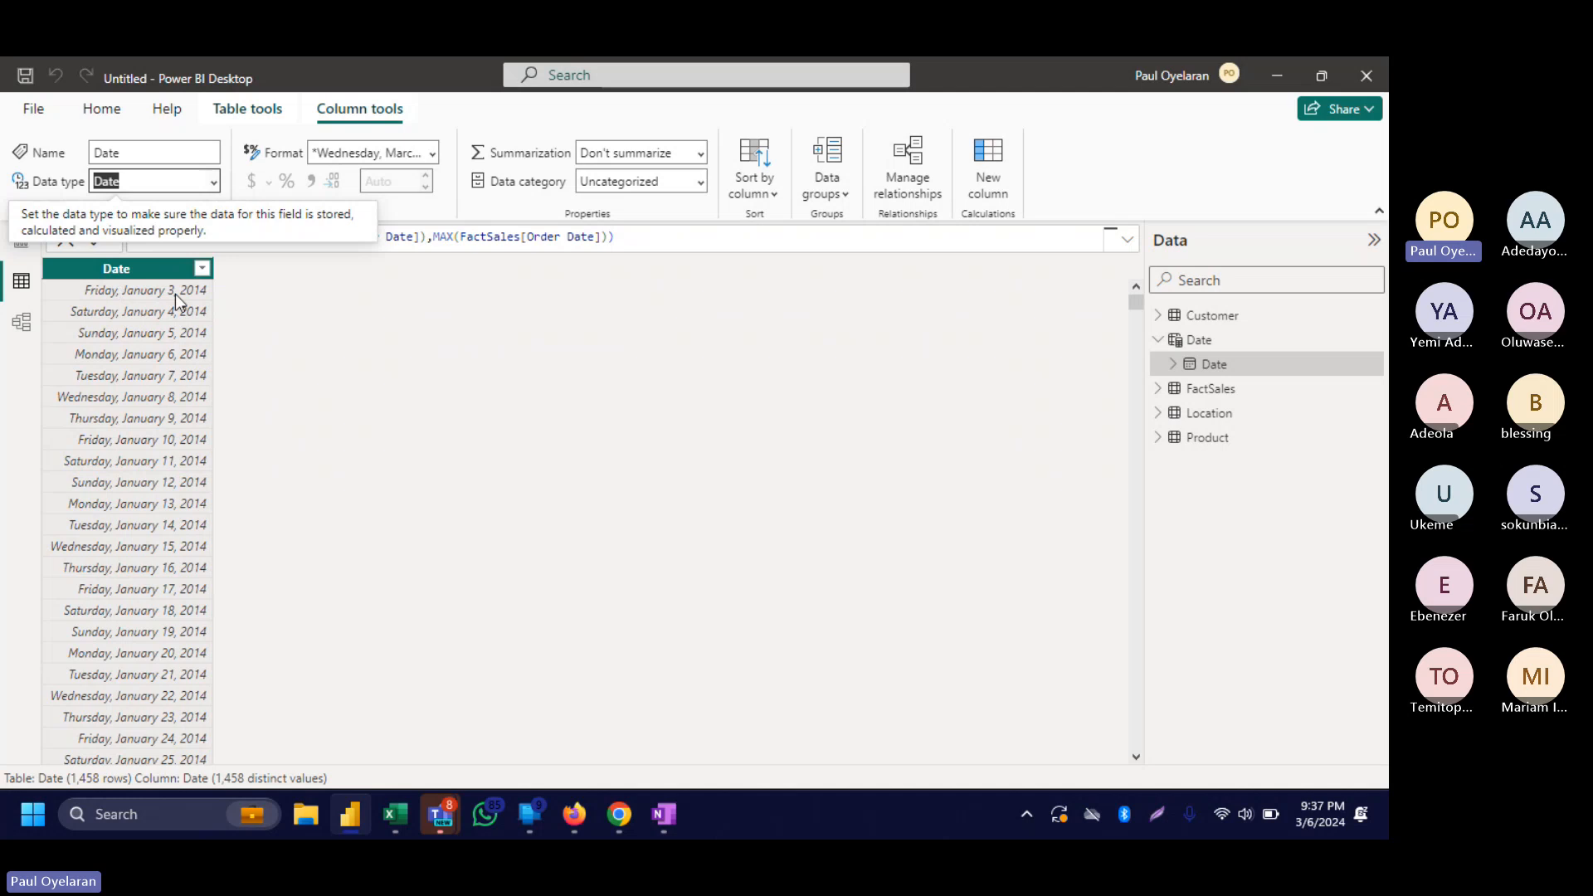
left_click(431, 153)
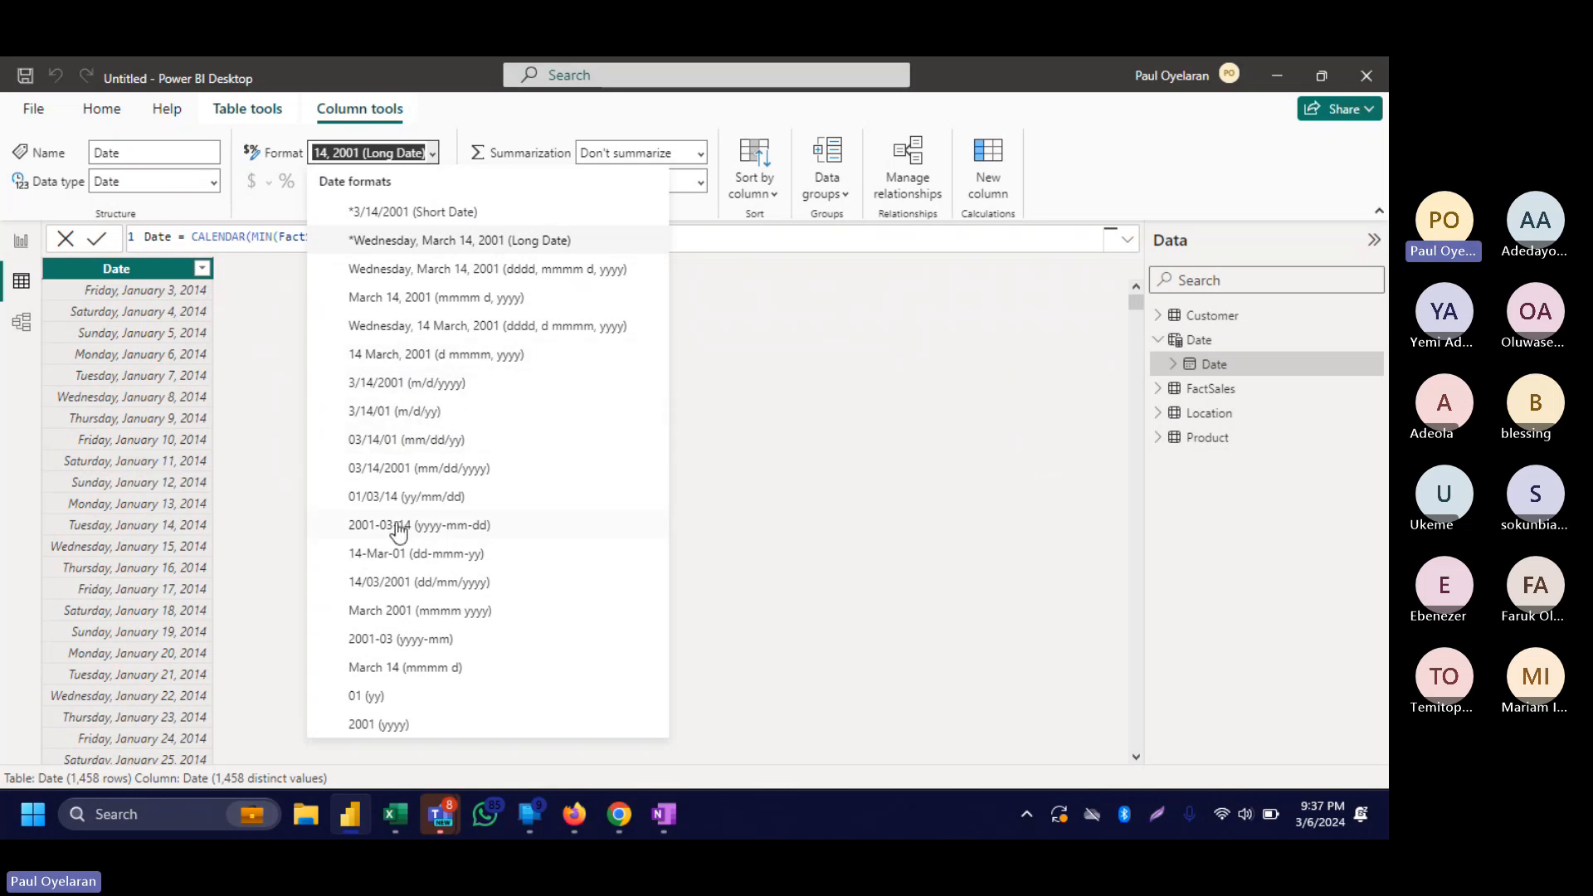
left_click(439, 581)
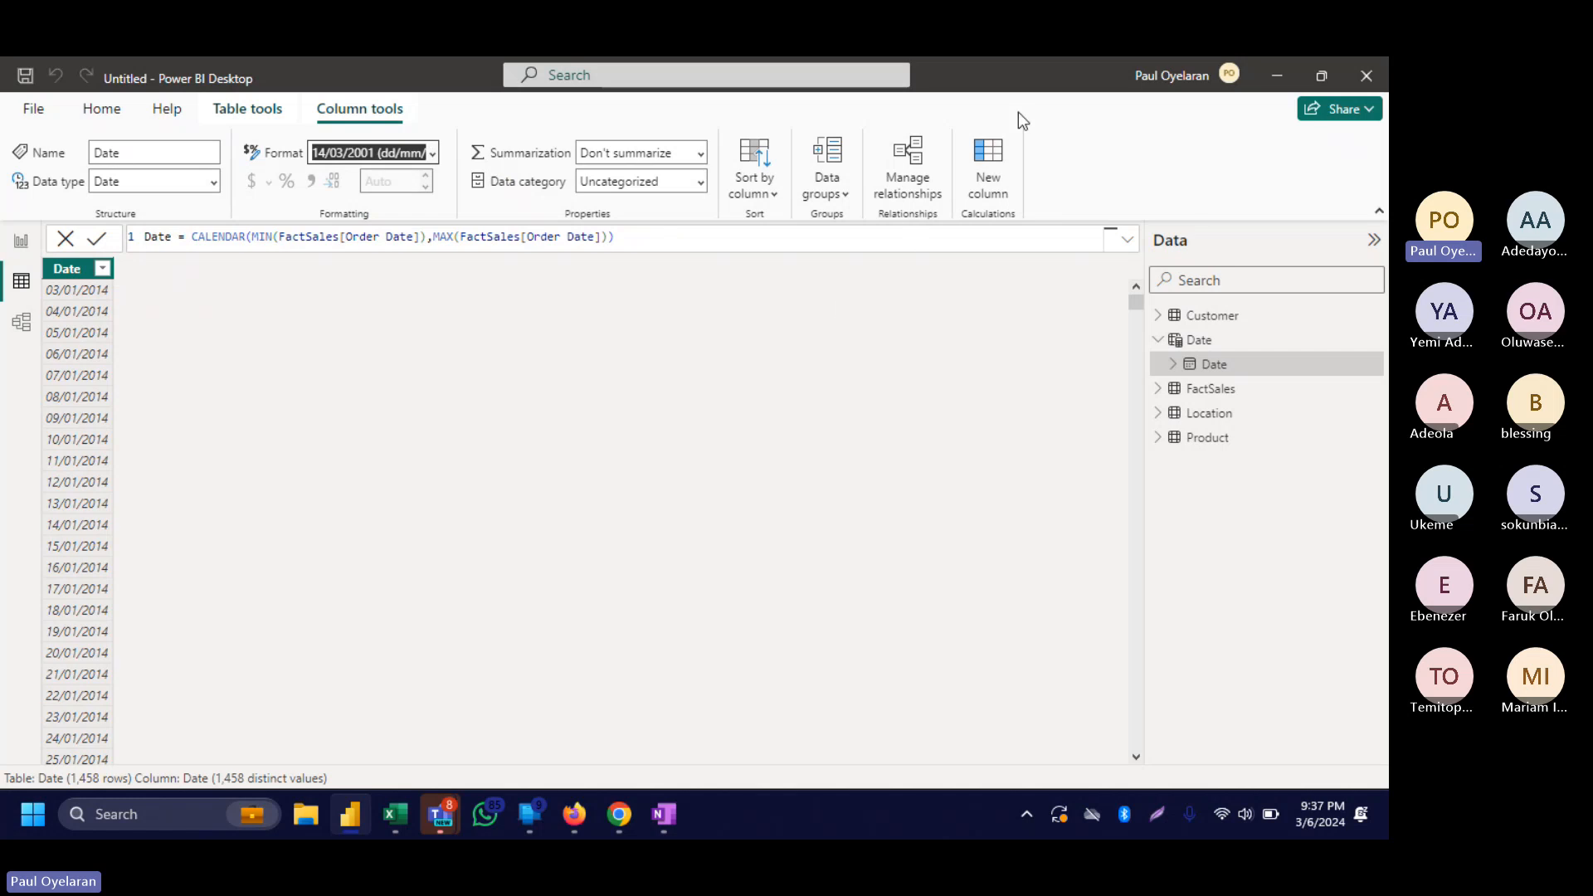
Add a calculated column MonthNO to the Date table with the formula MONTH('Date'[Date]).
left_click(987, 166)
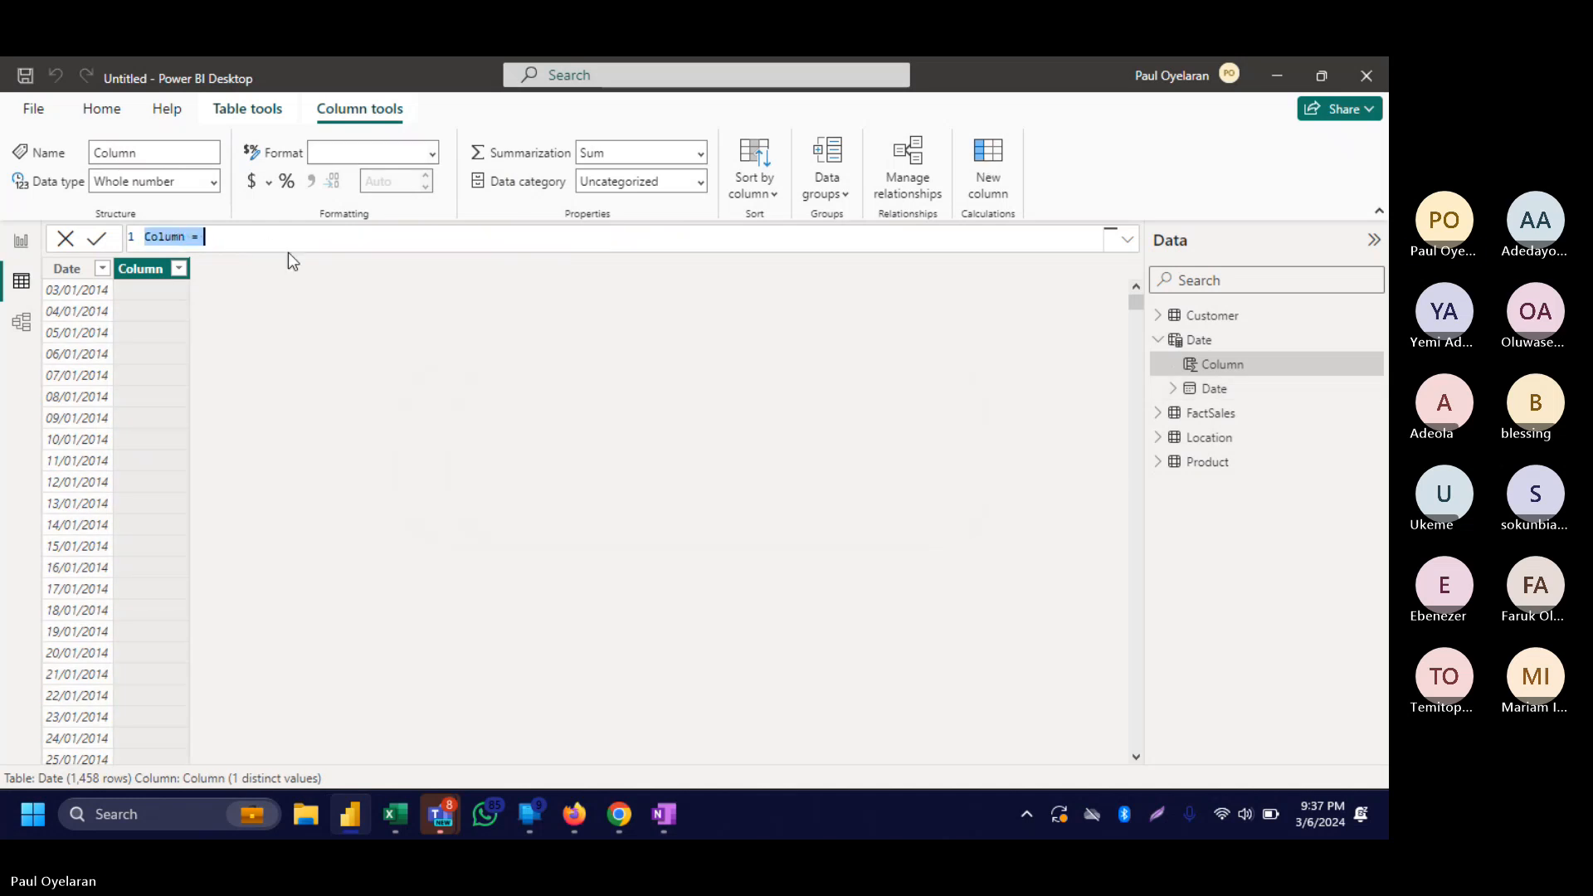
type("MO")
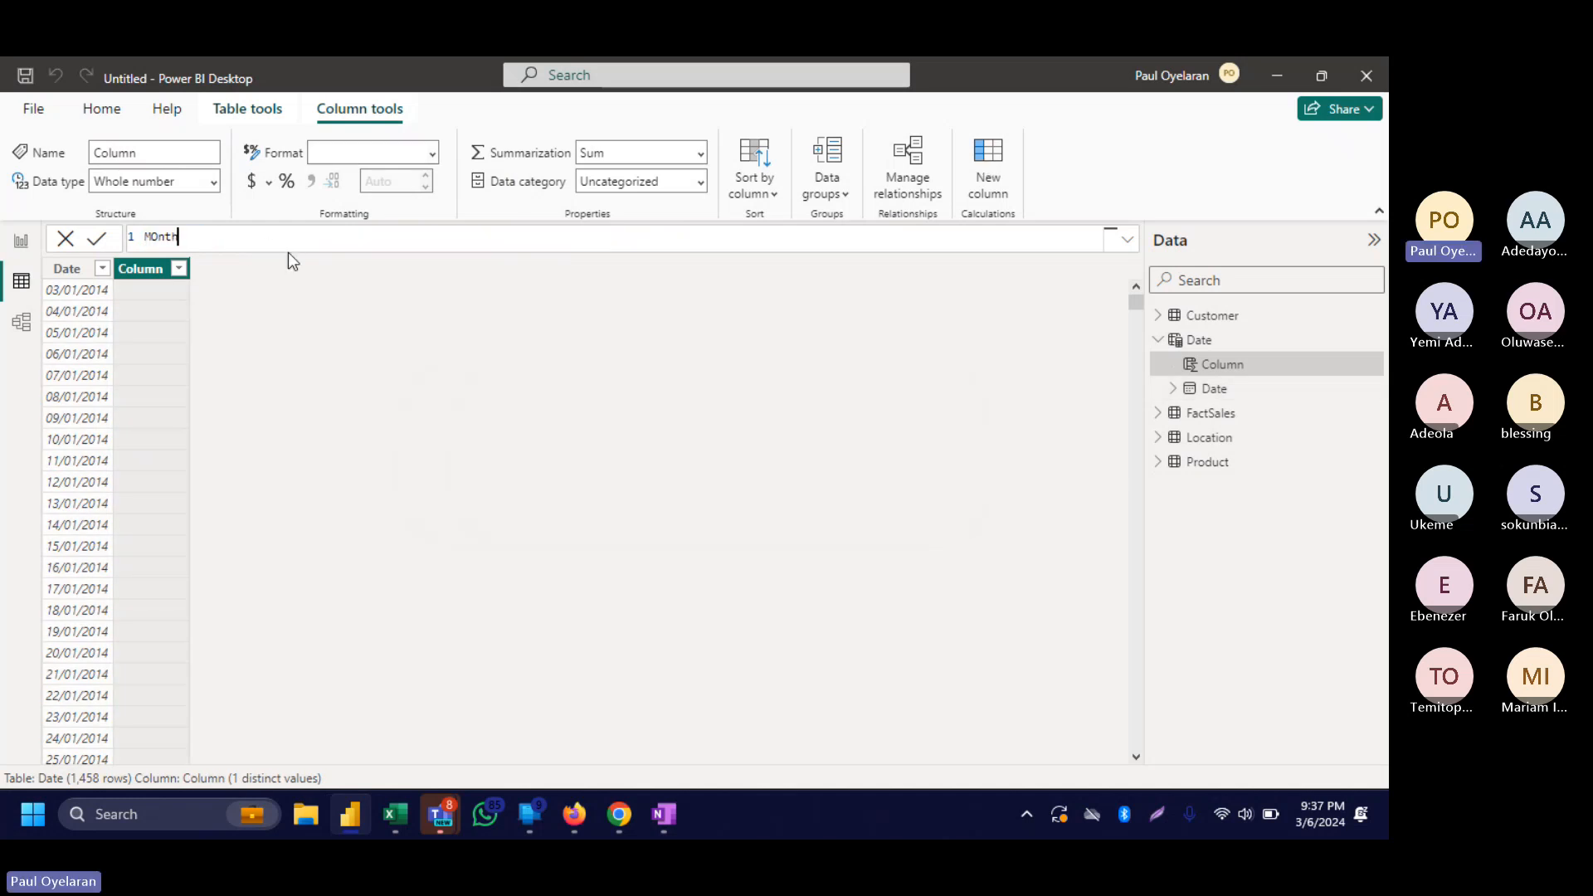
key("BackSpace")
type("onthNO =month")
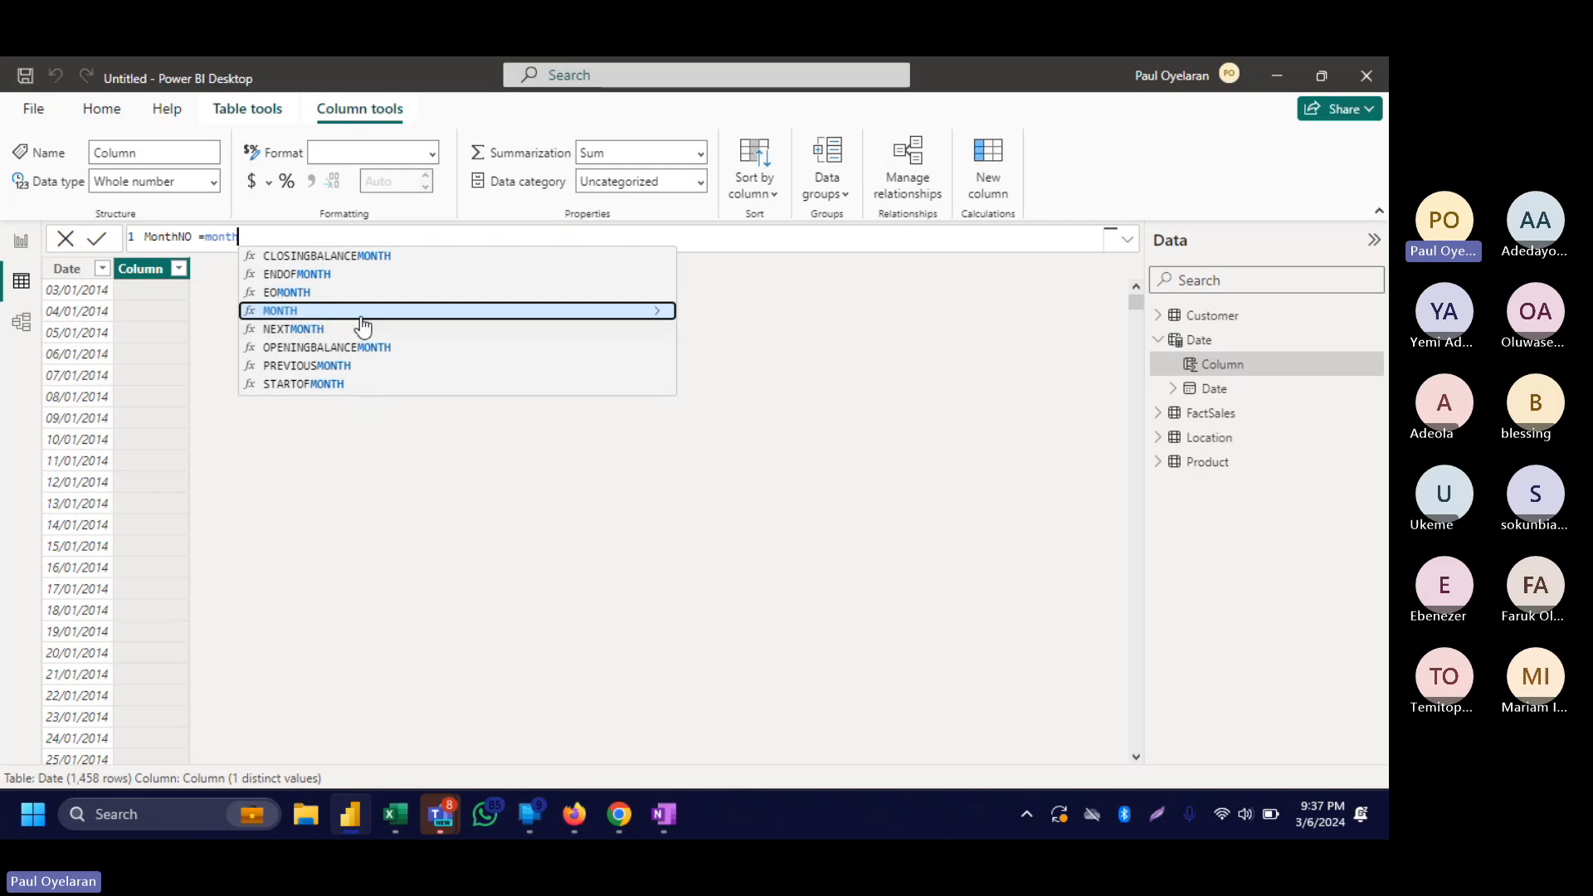
left_click(319, 312)
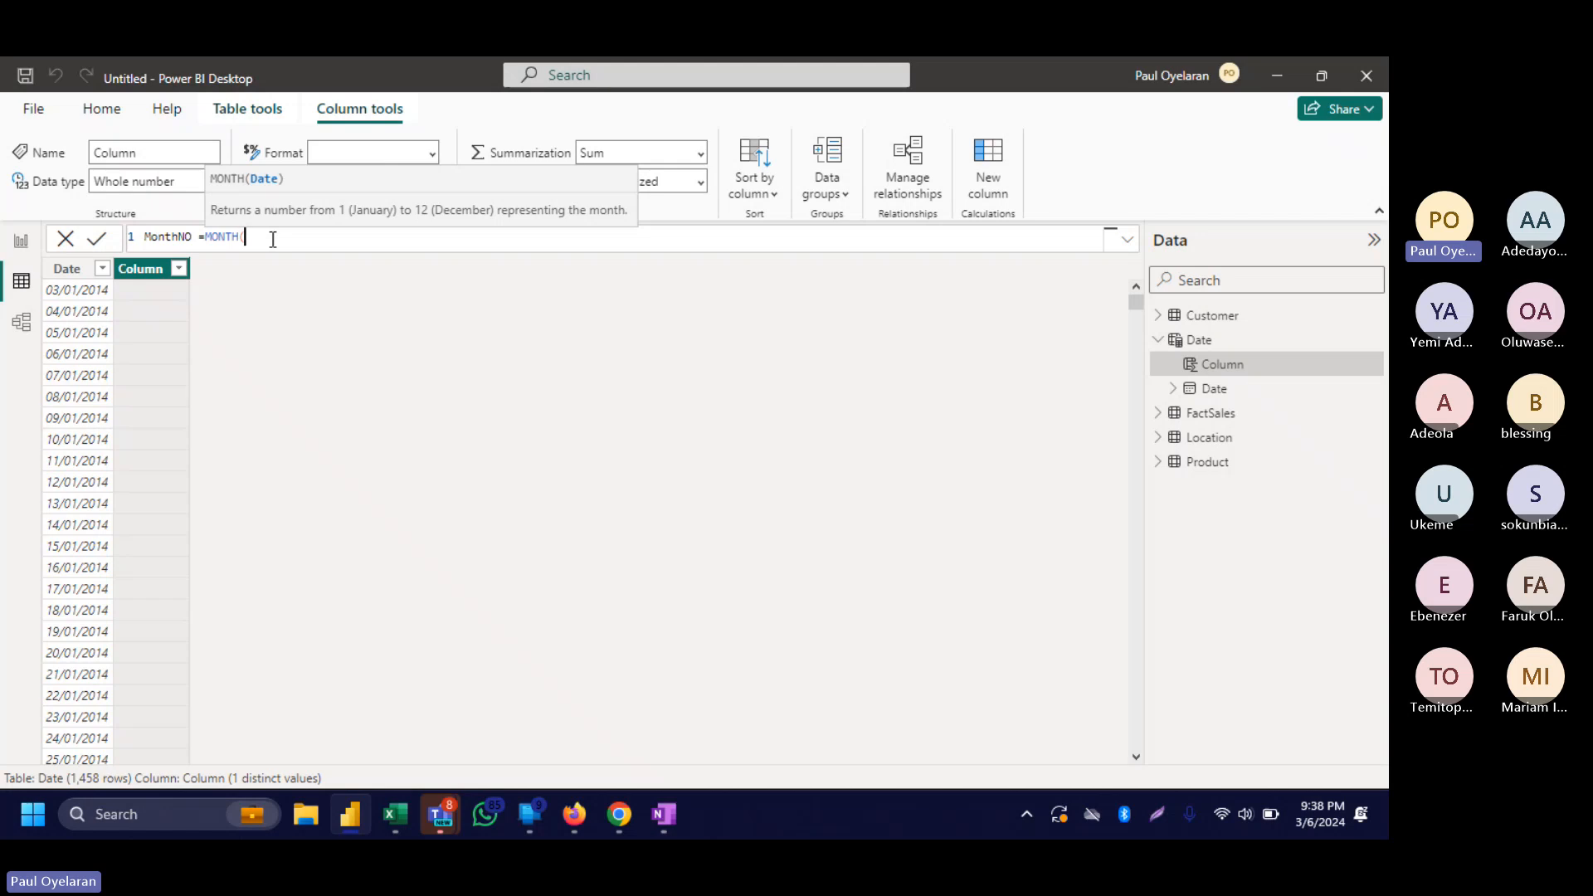
type("date")
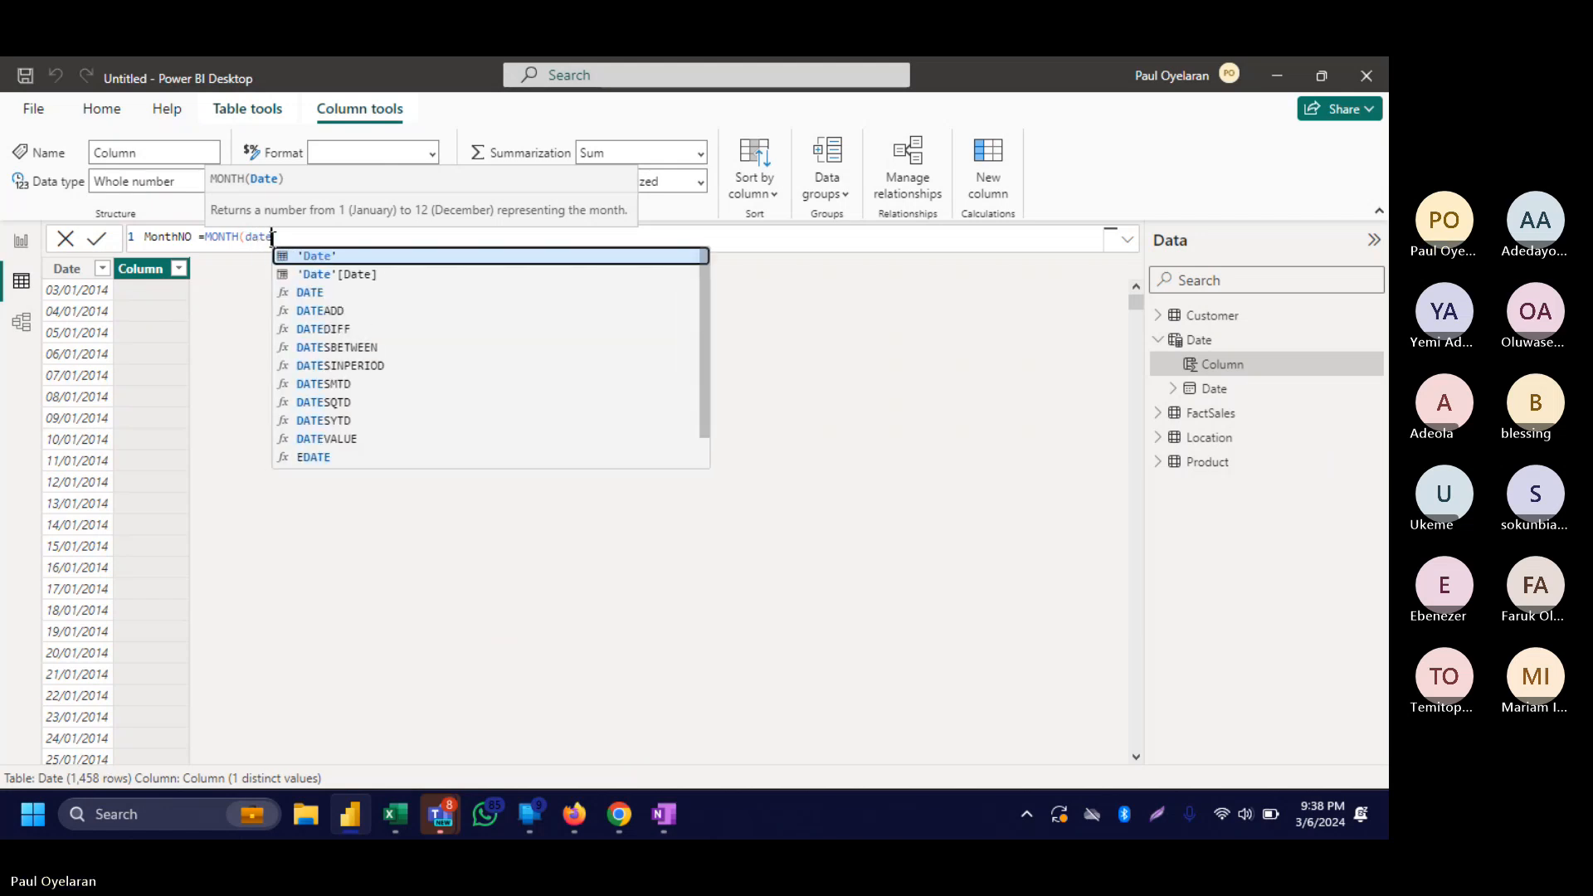
key("Down")
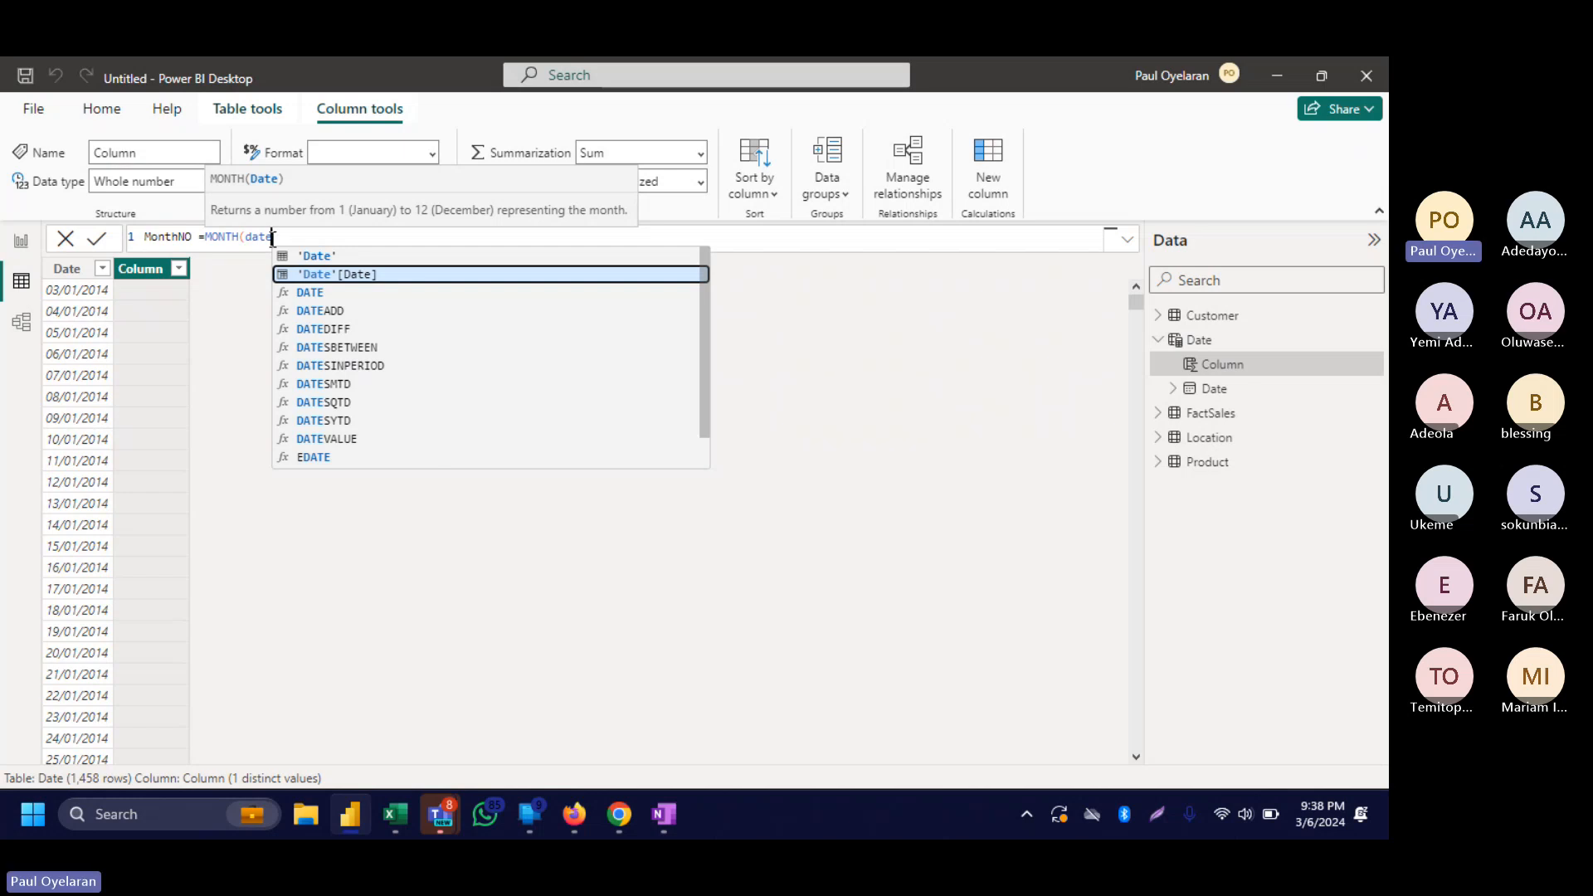
left_click(389, 276)
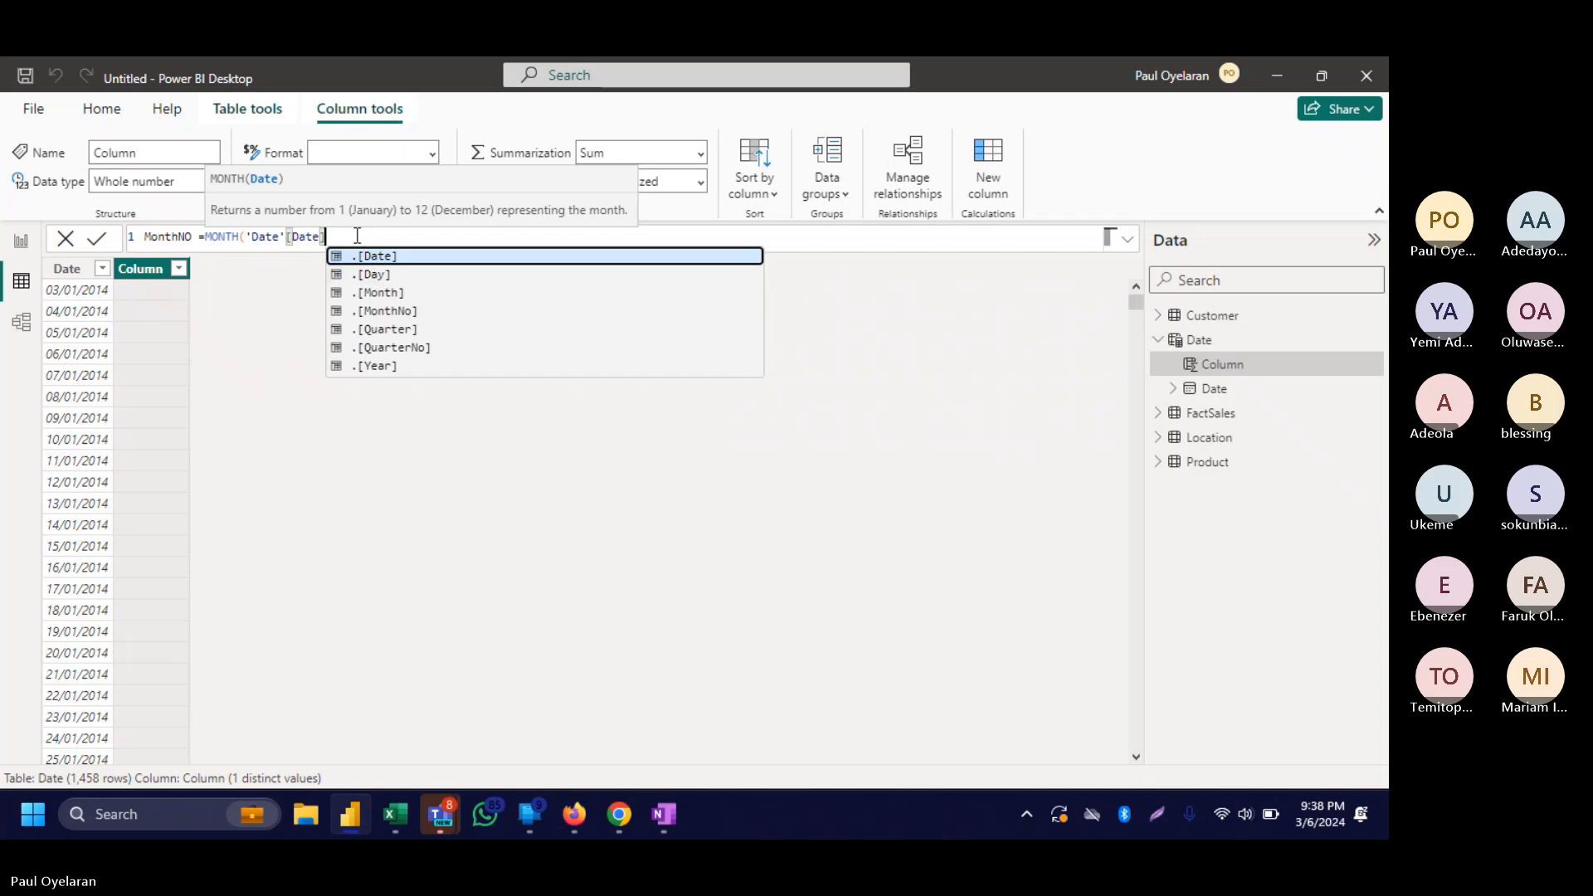
type(")")
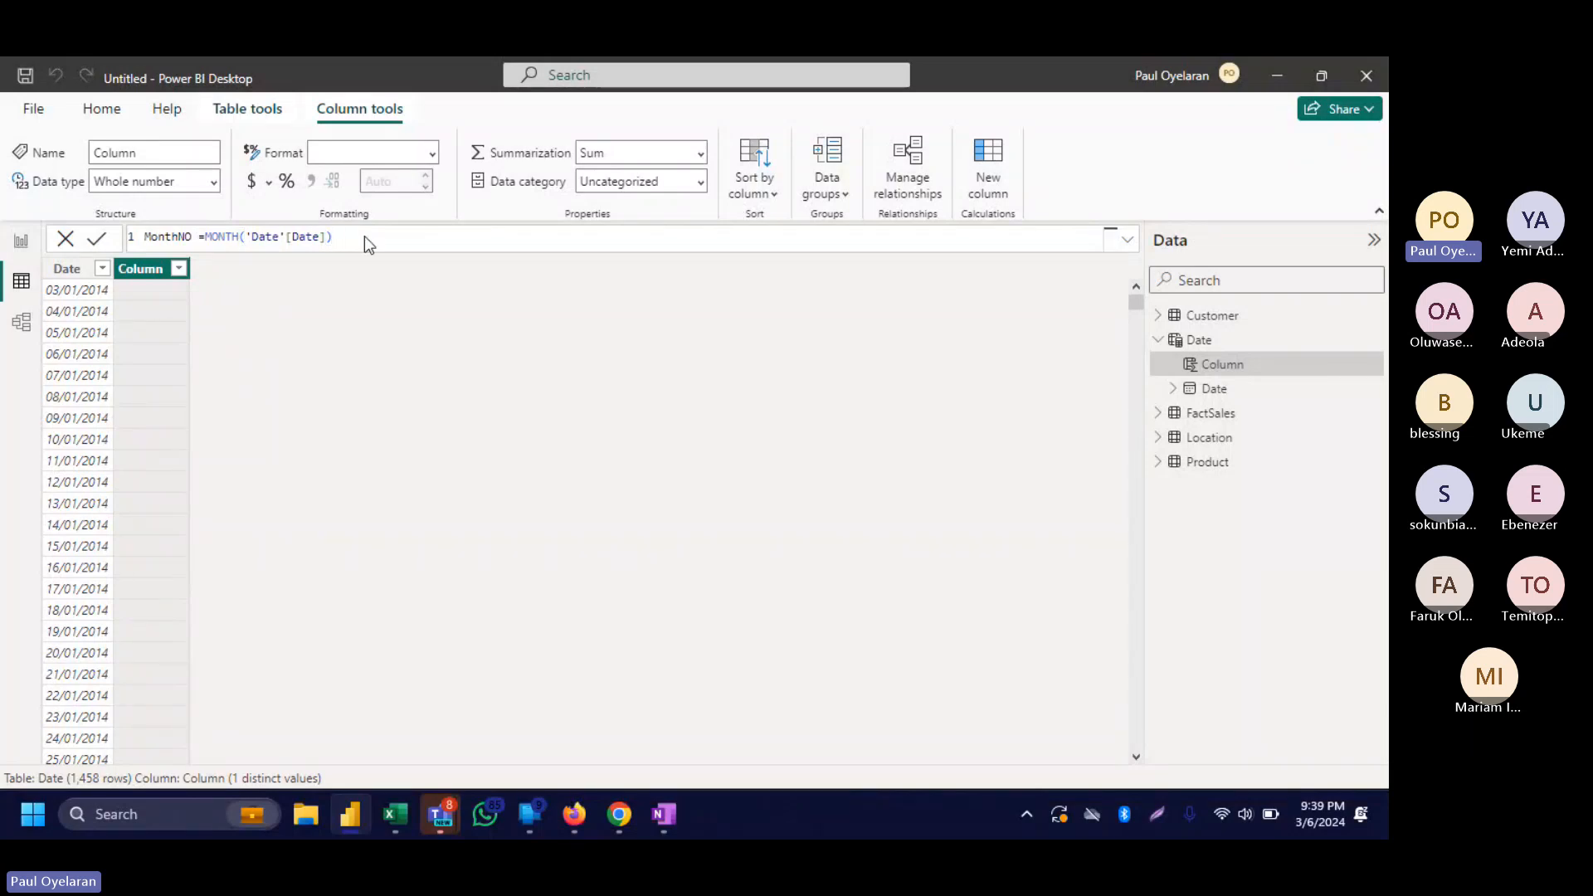
key("Return")
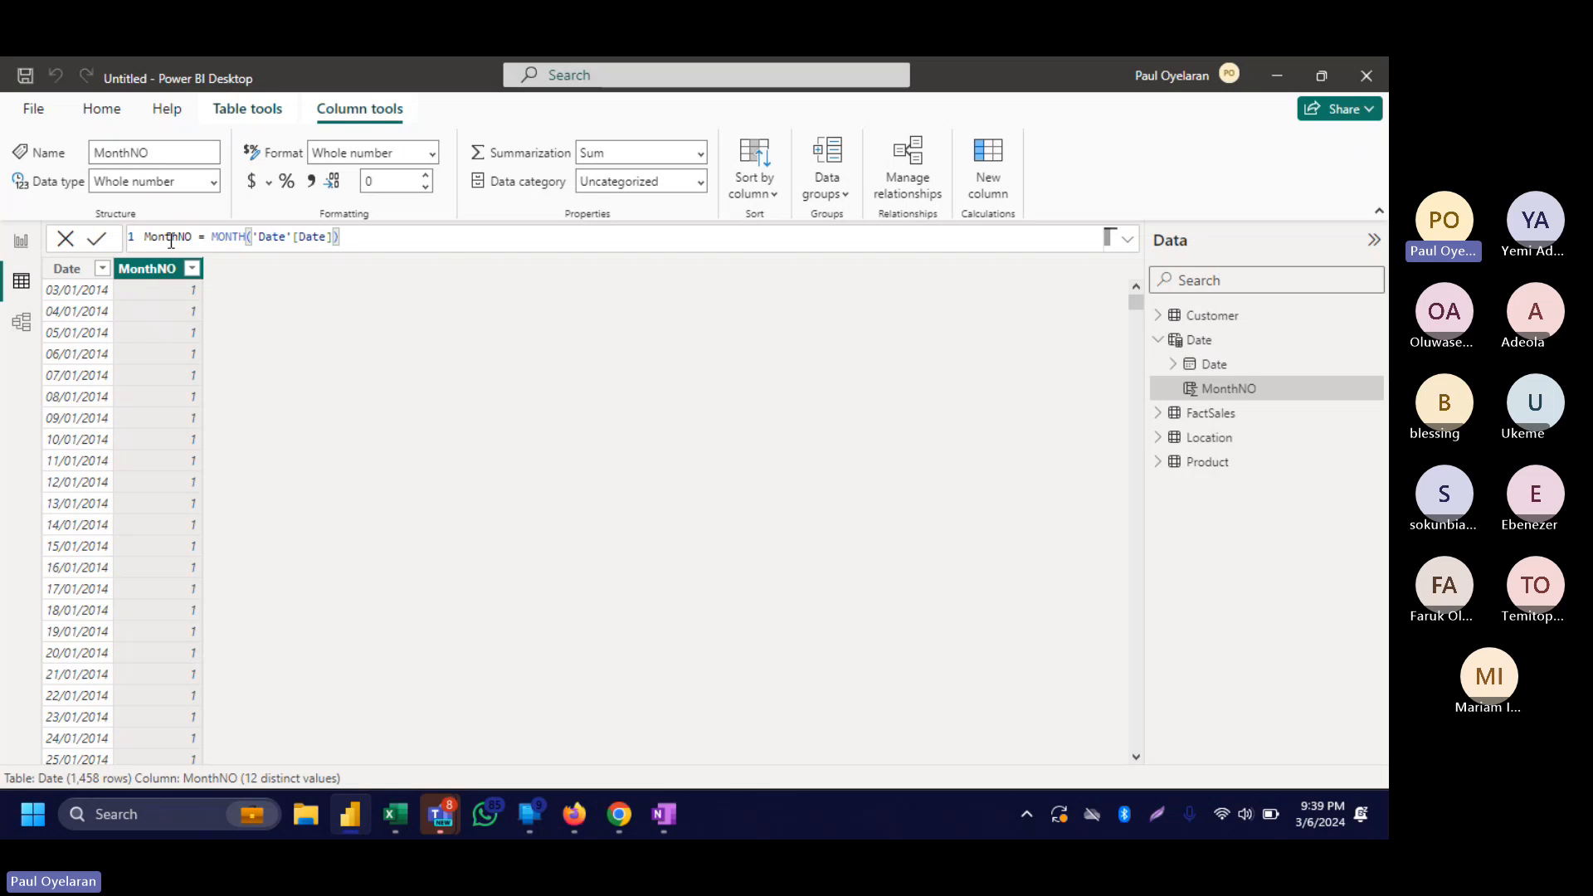
left_click(258, 237)
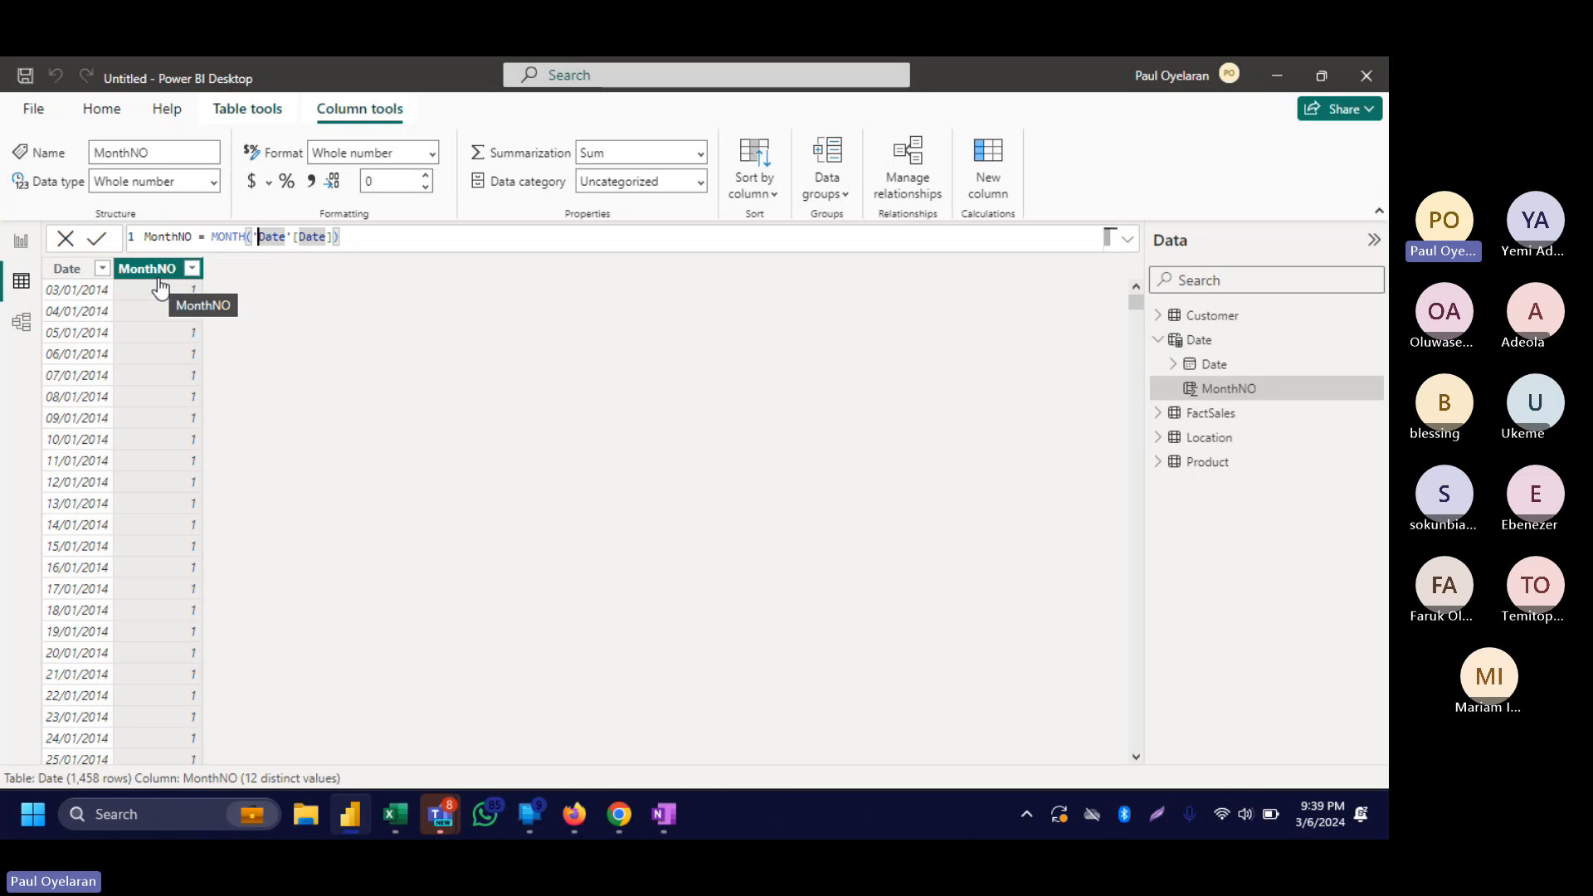
Add a calculated column Monthname with the formula FORMAT('Date'[Date],"mmm") and look through its rows.
left_click(1006, 153)
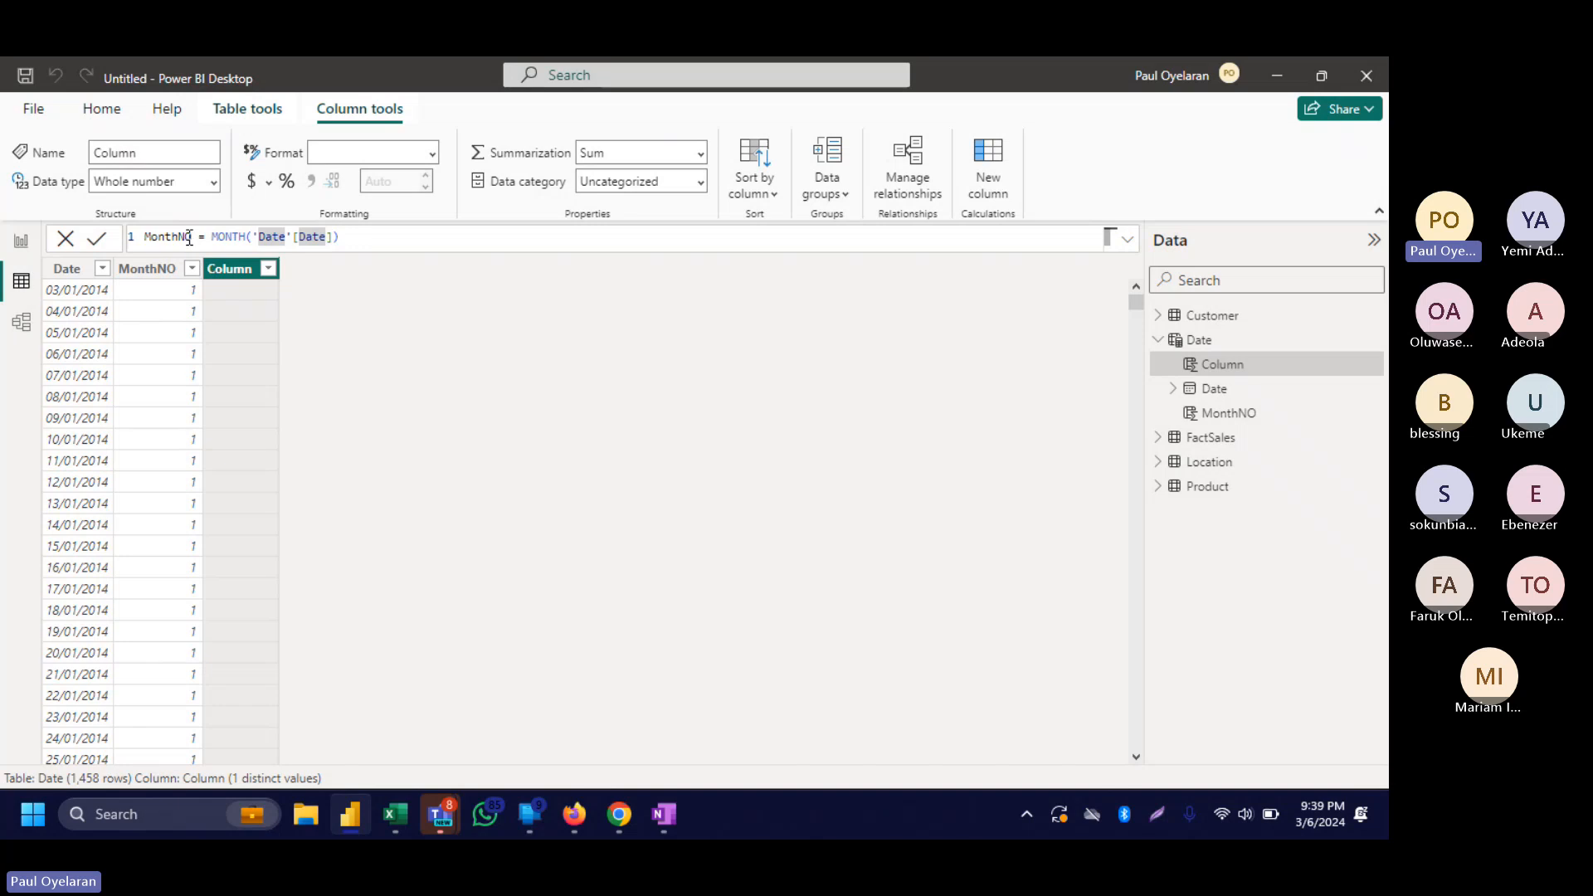
type("M")
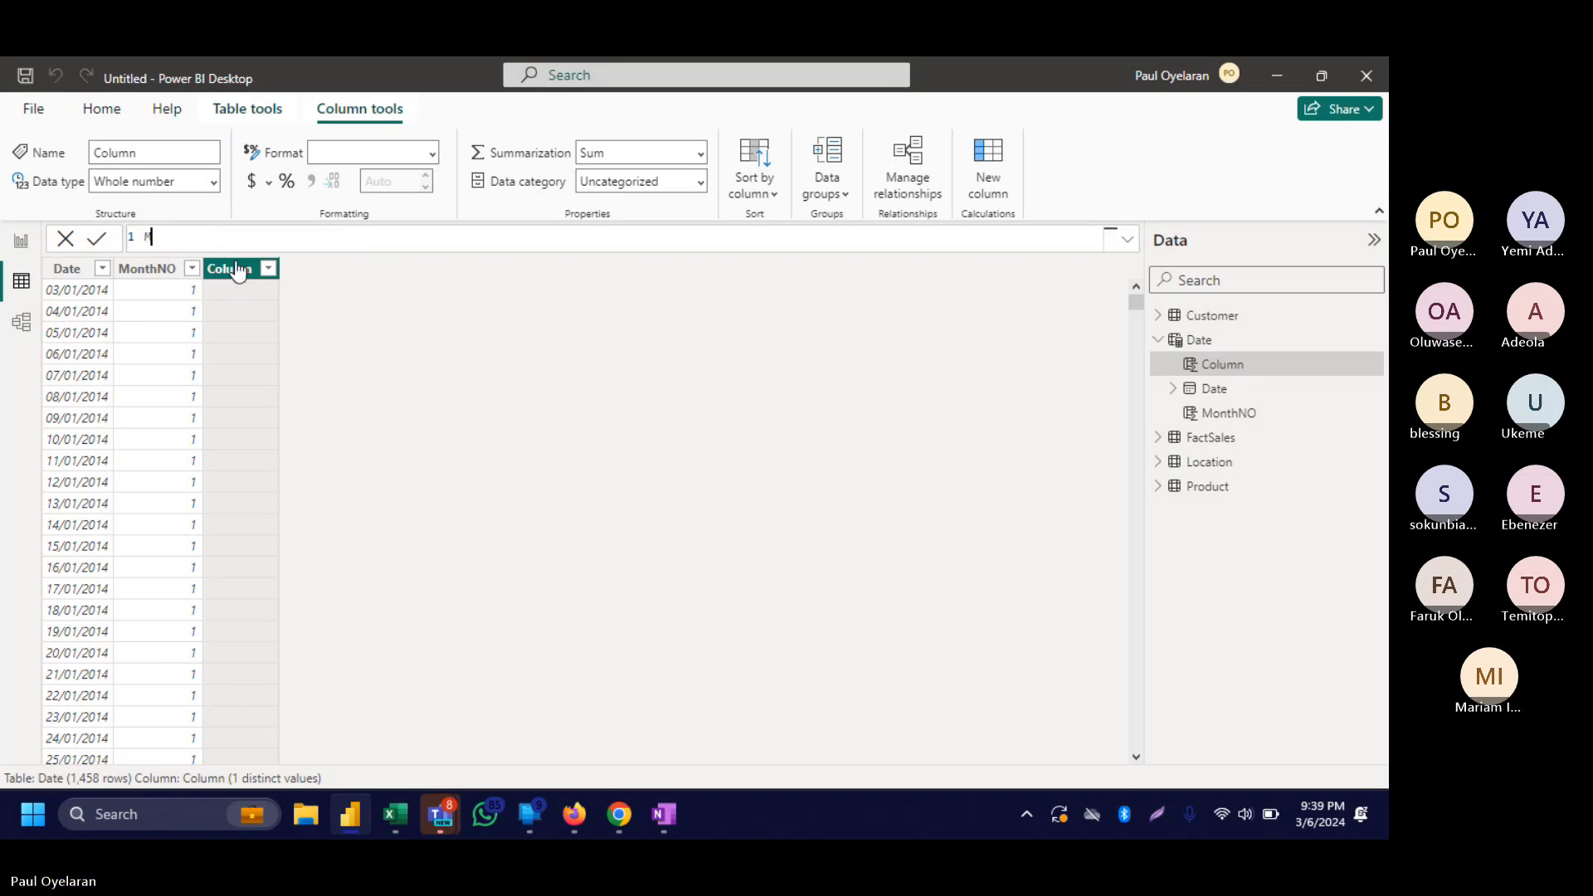
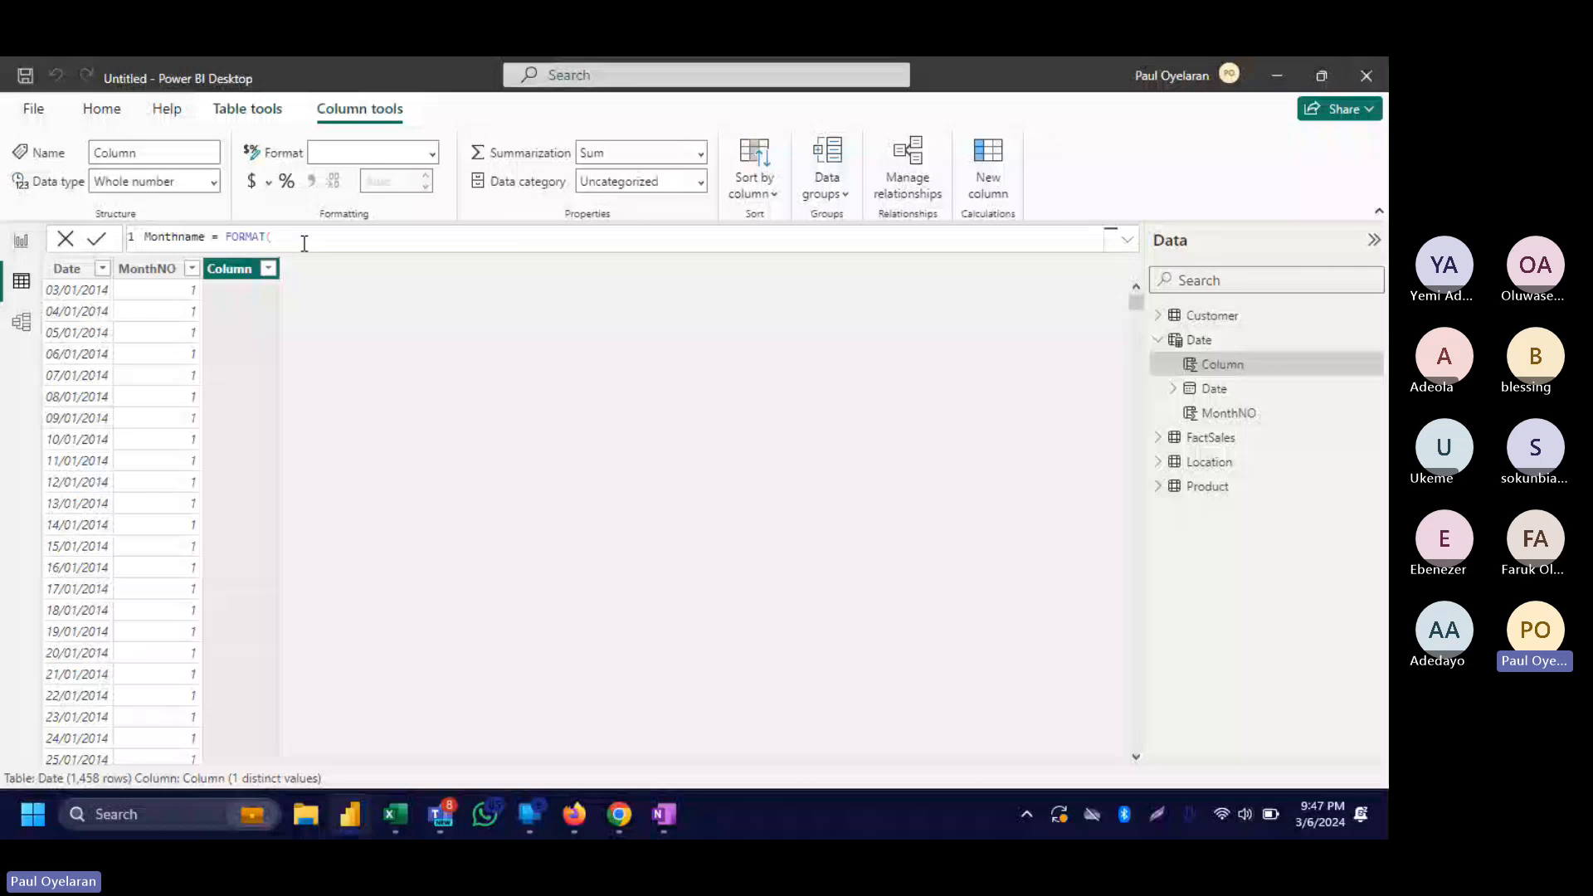
left_click(305, 240)
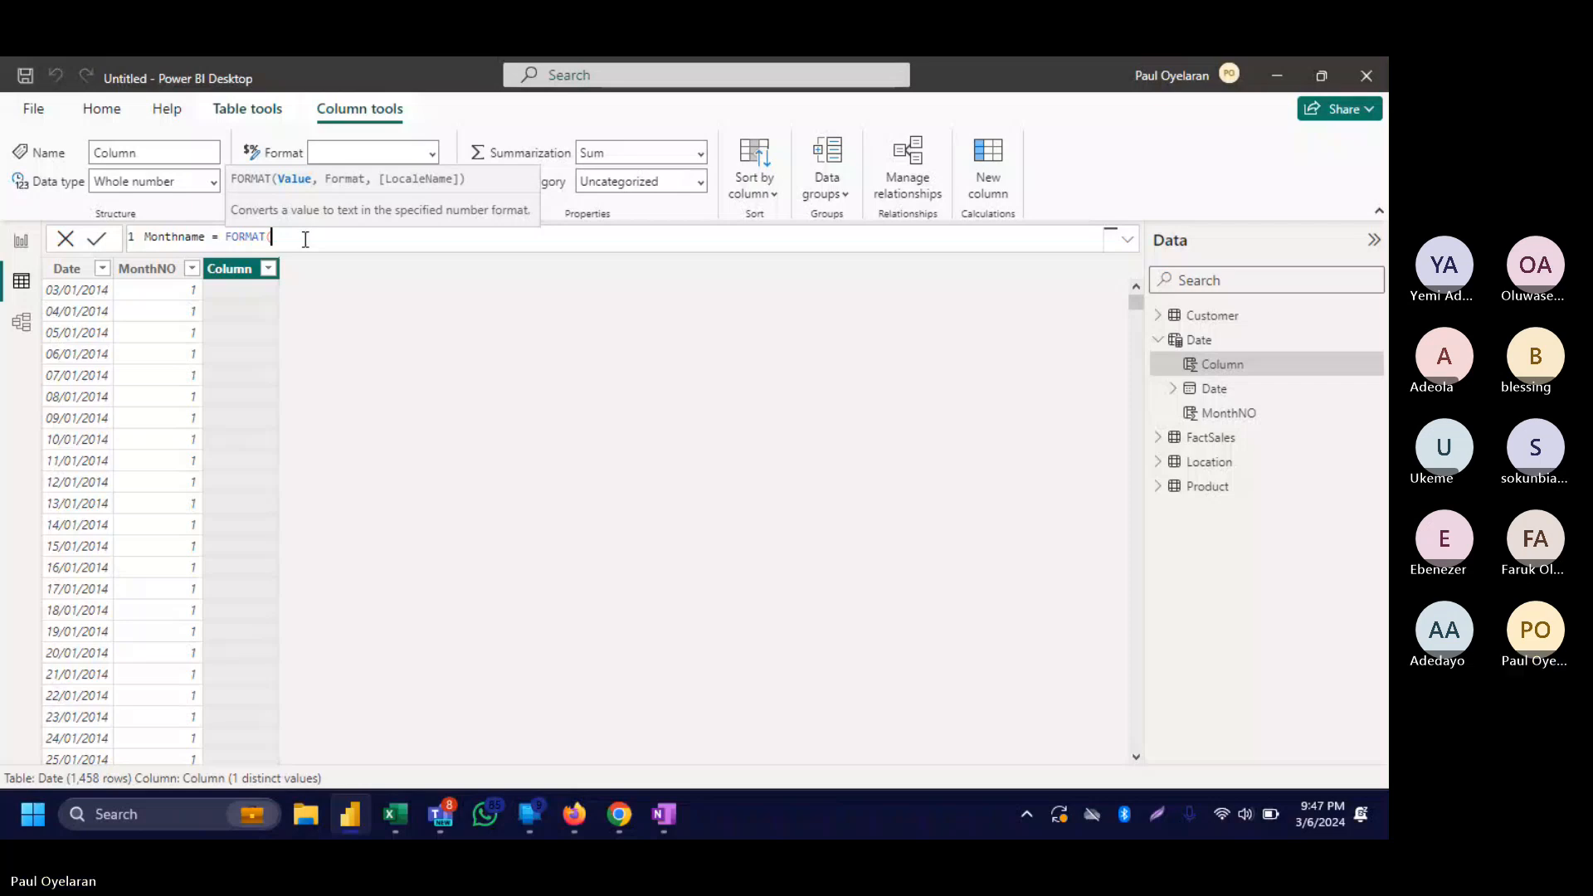
type("date")
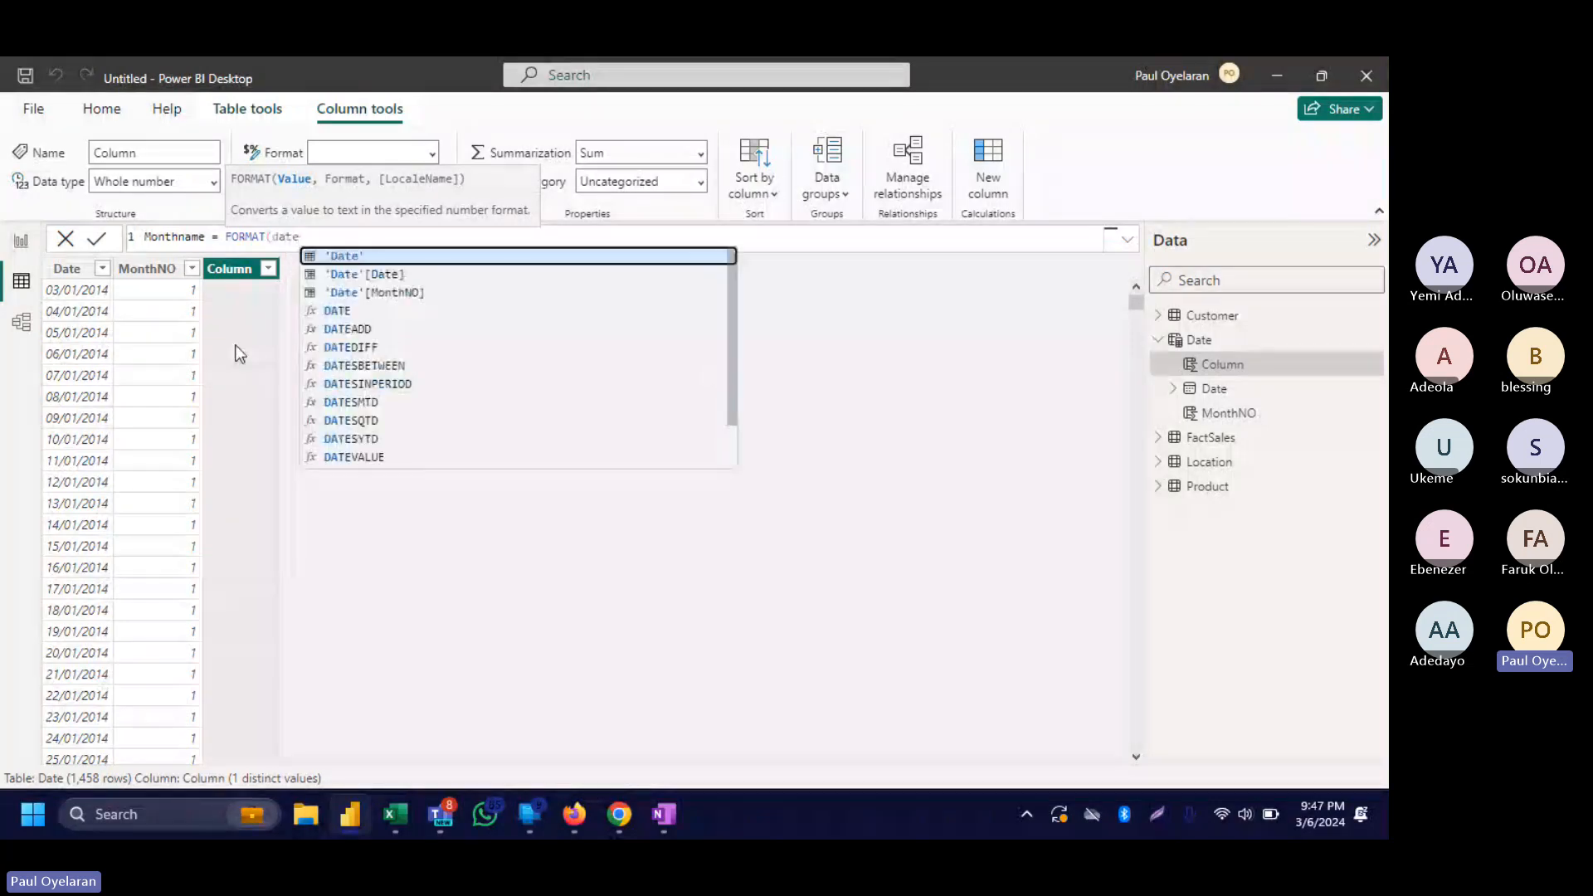
left_click(375, 277)
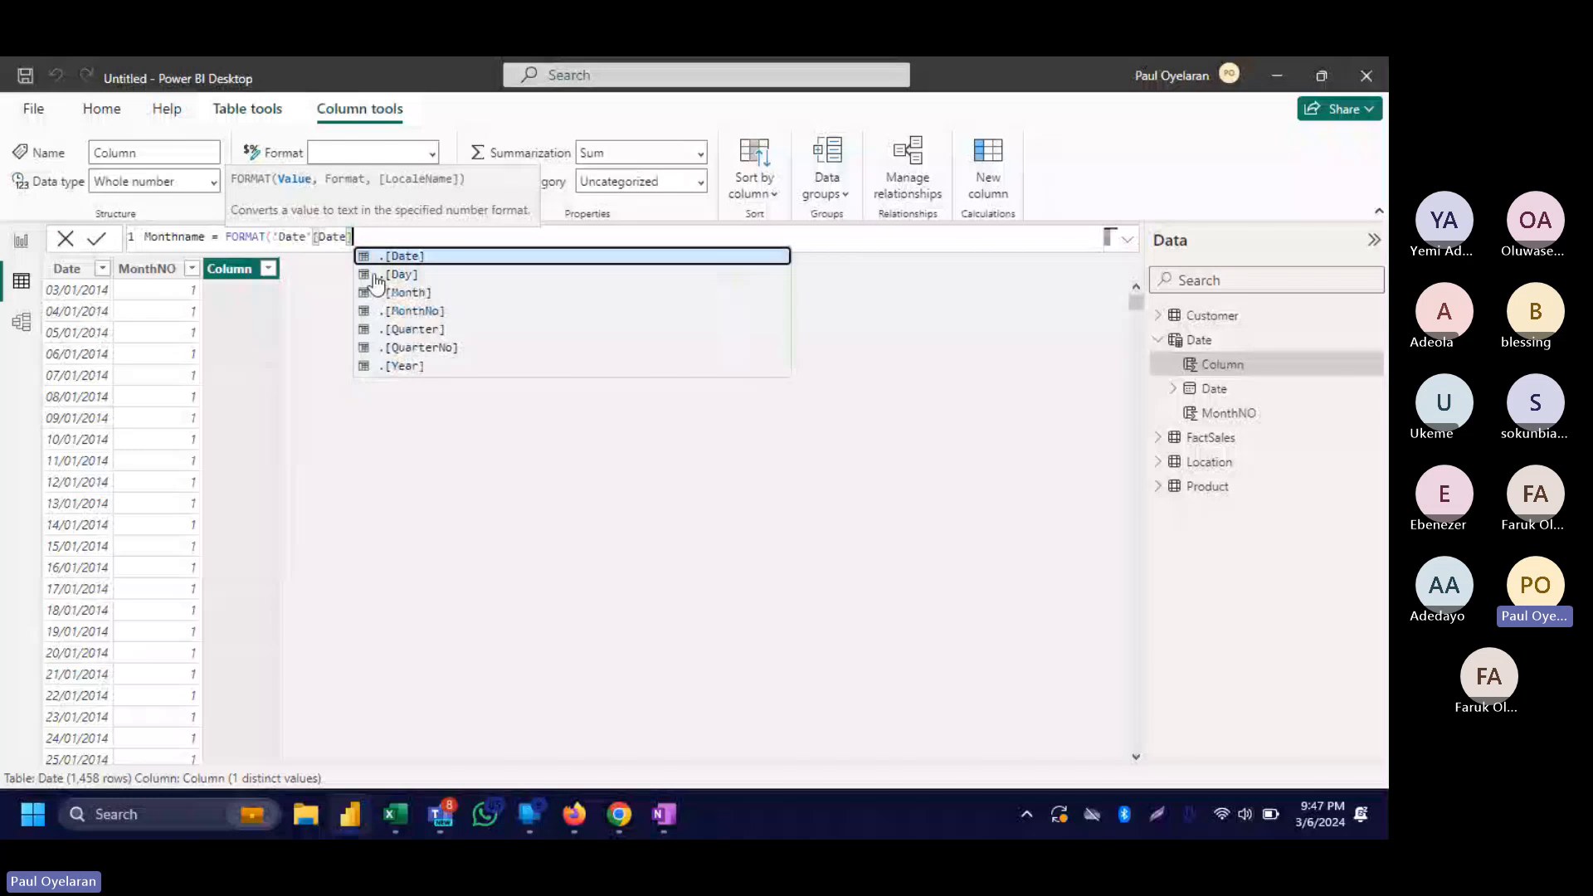
type(",")
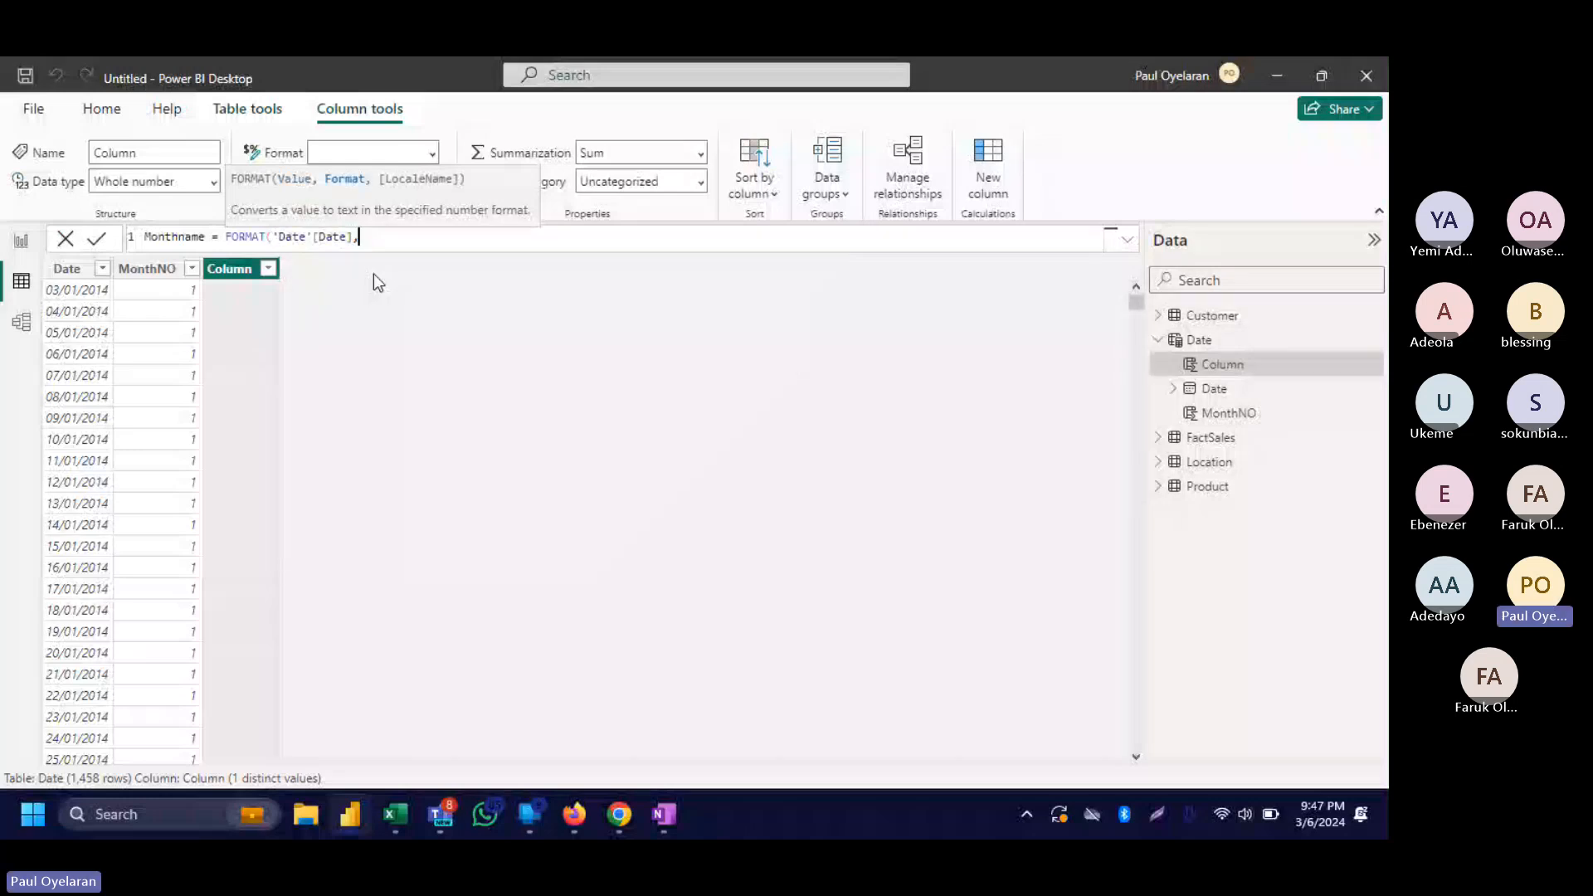
type("\"mmm\"")
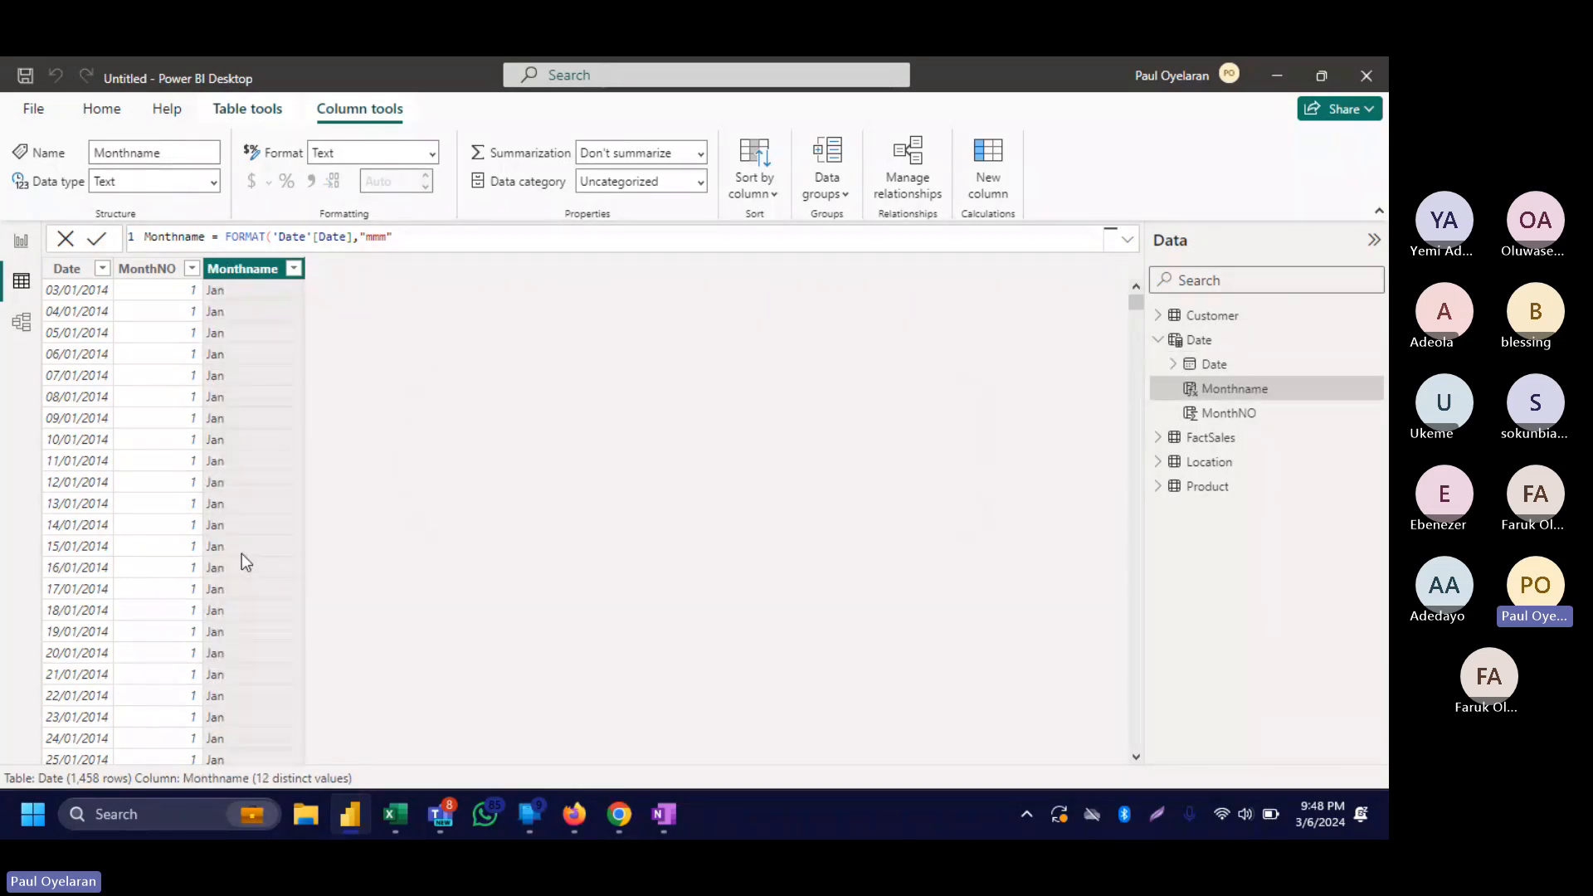
scroll(271, 347, "down", 20)
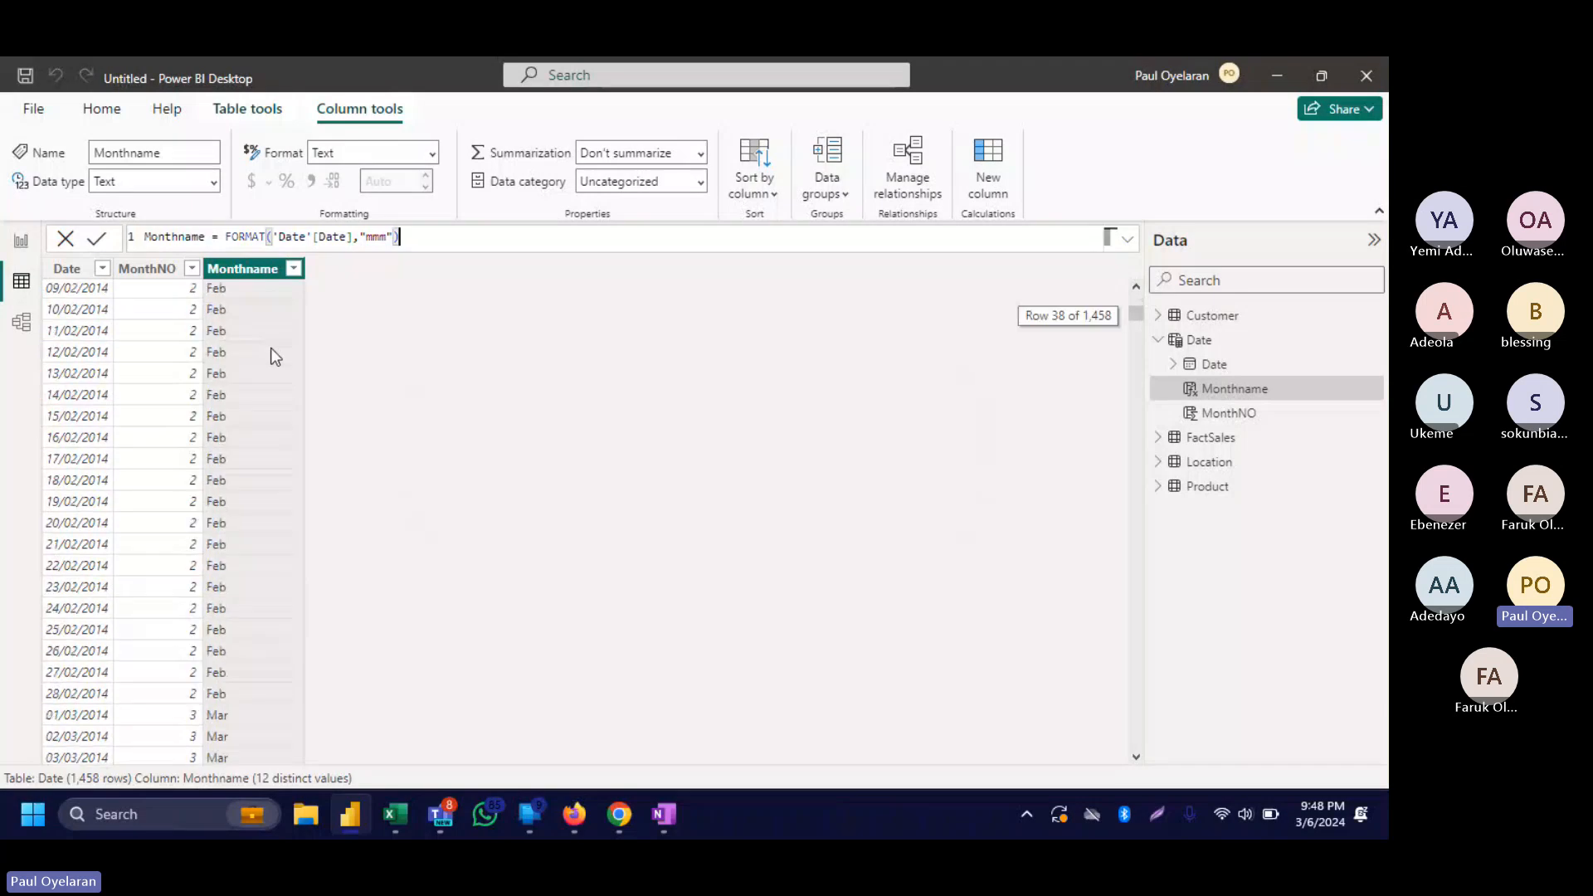
scroll(270, 347, "up", 20)
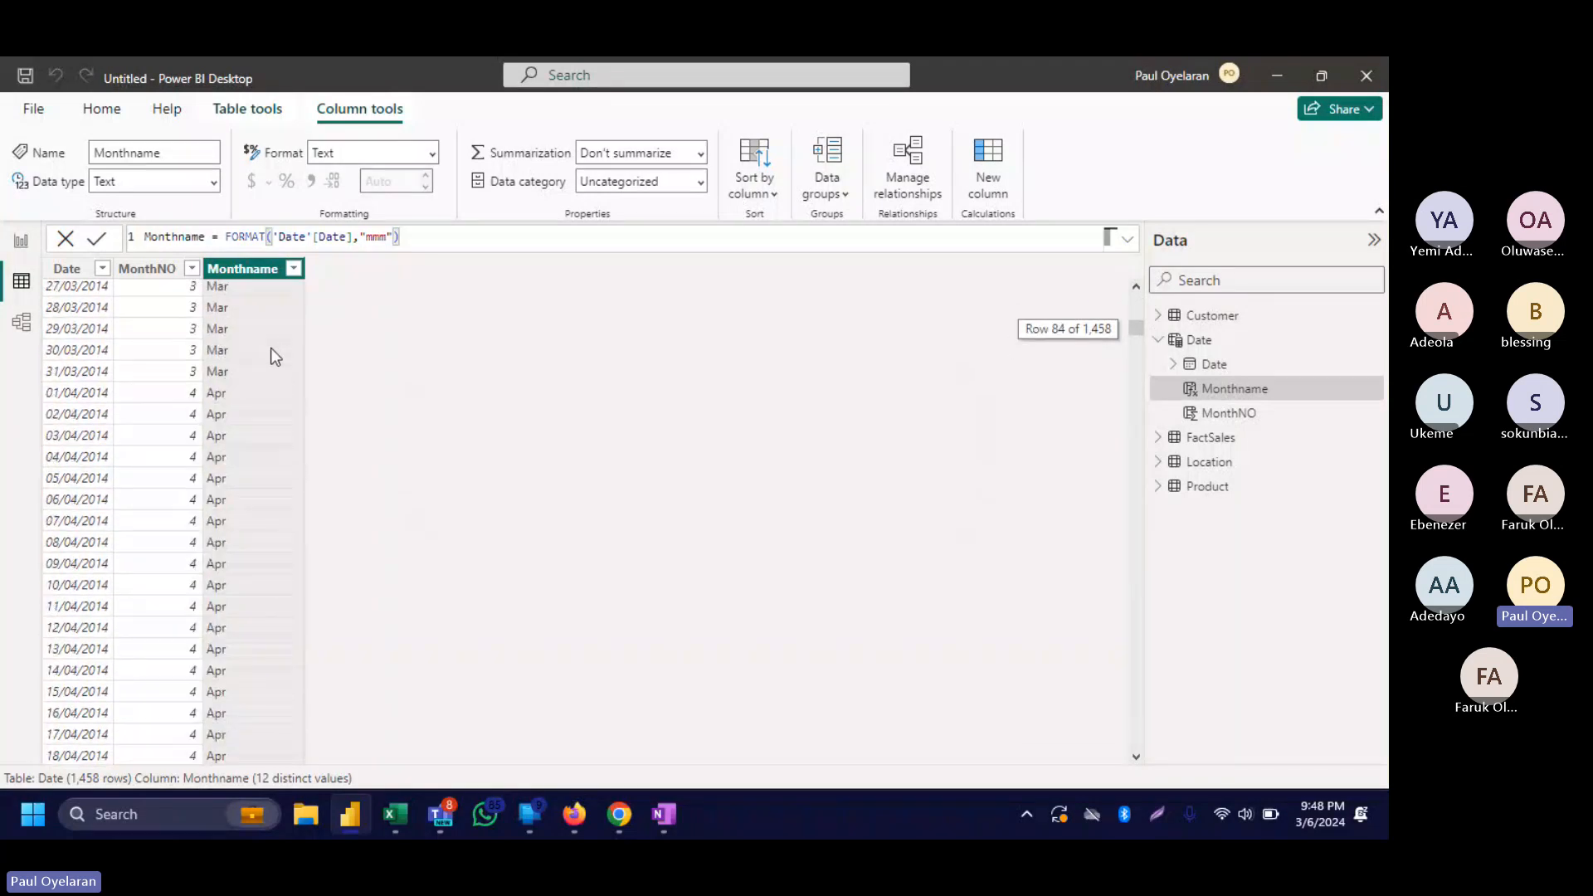
Create another calculated column in the Date table named MOnthYear and begin its formula with the FORMAT function.
left_click(989, 171)
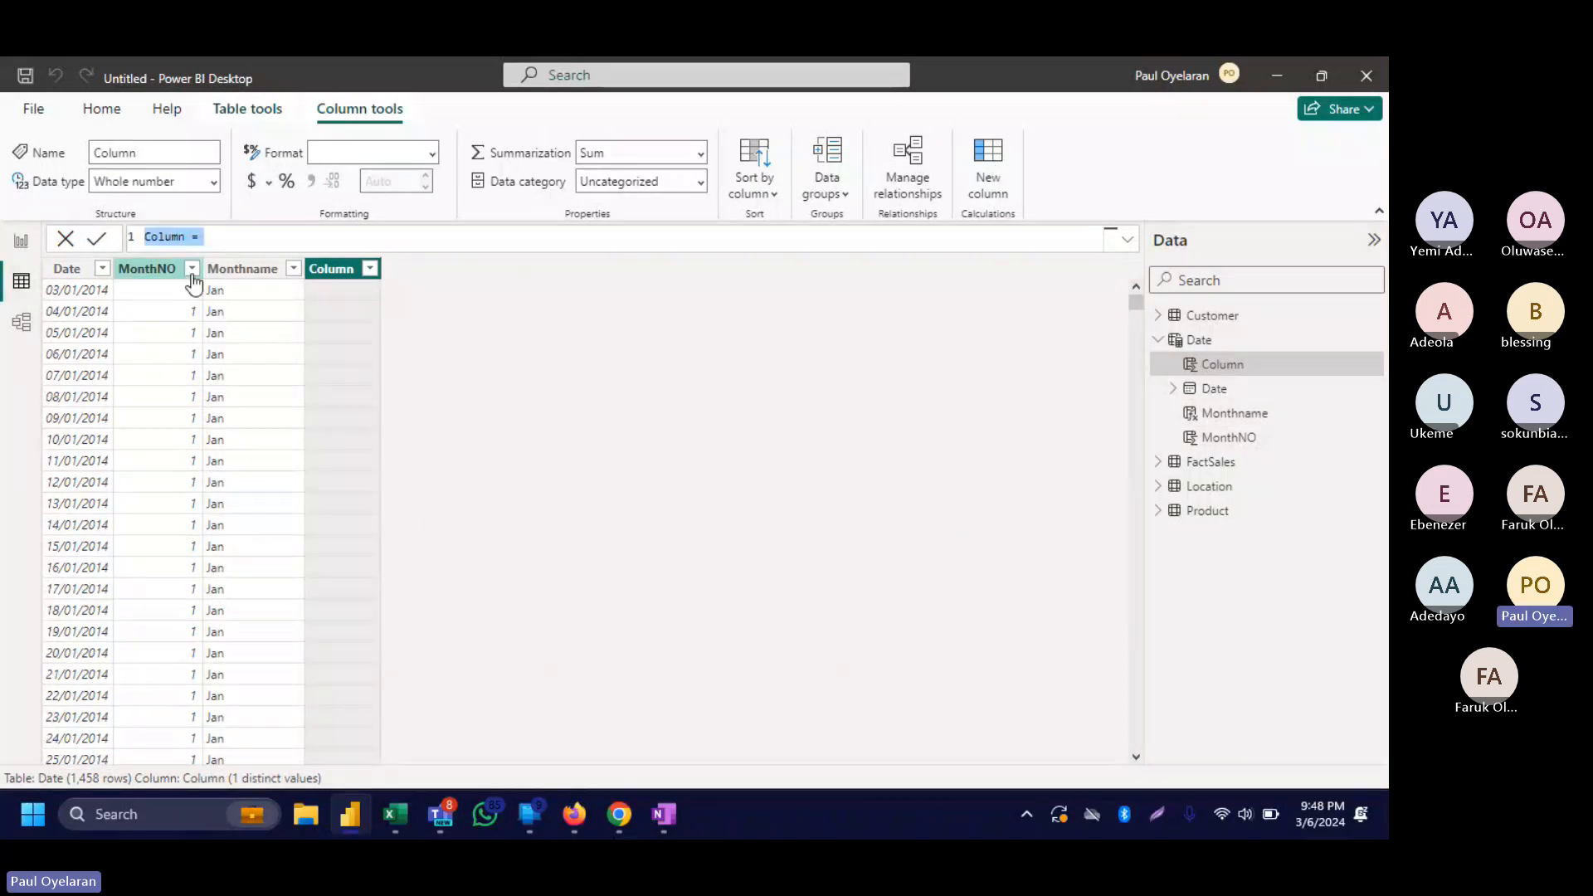
type("MOnthYea")
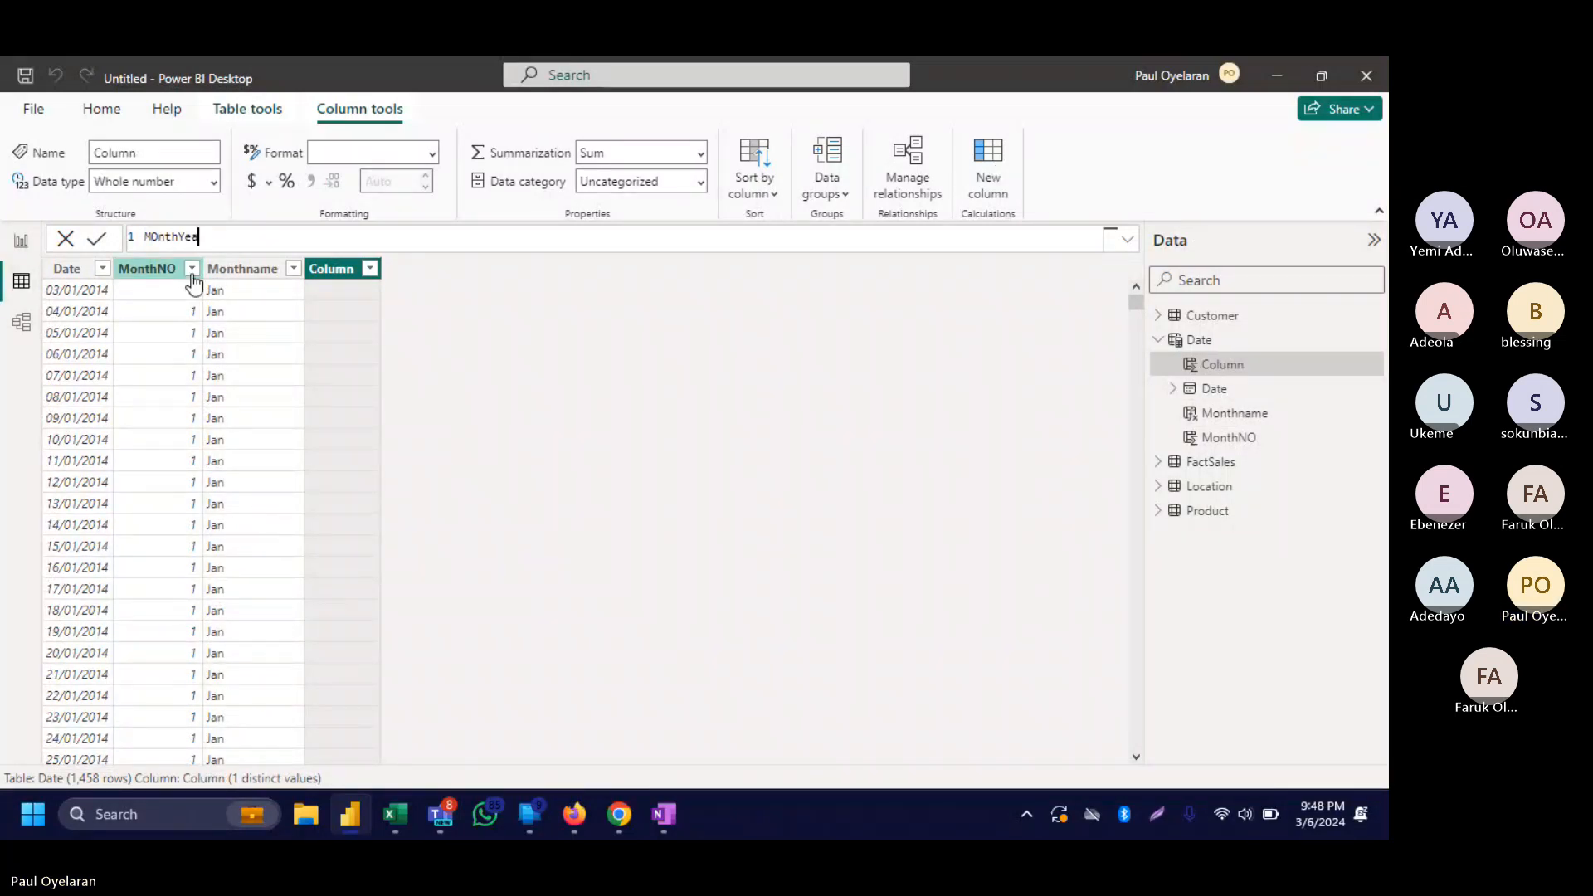
type("r = Forma")
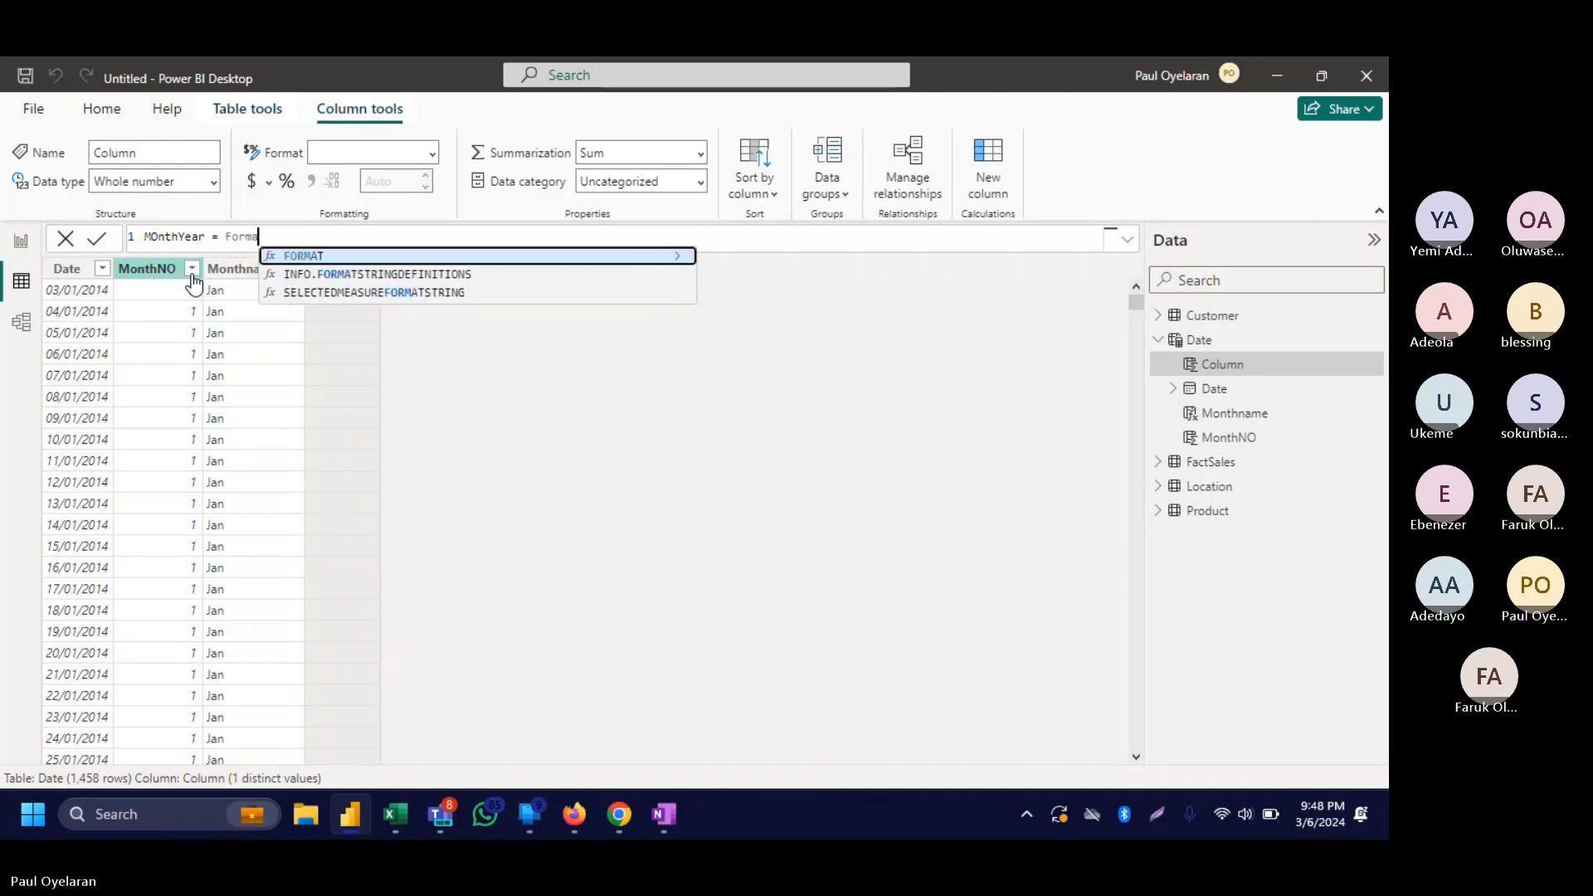
key("Tab")
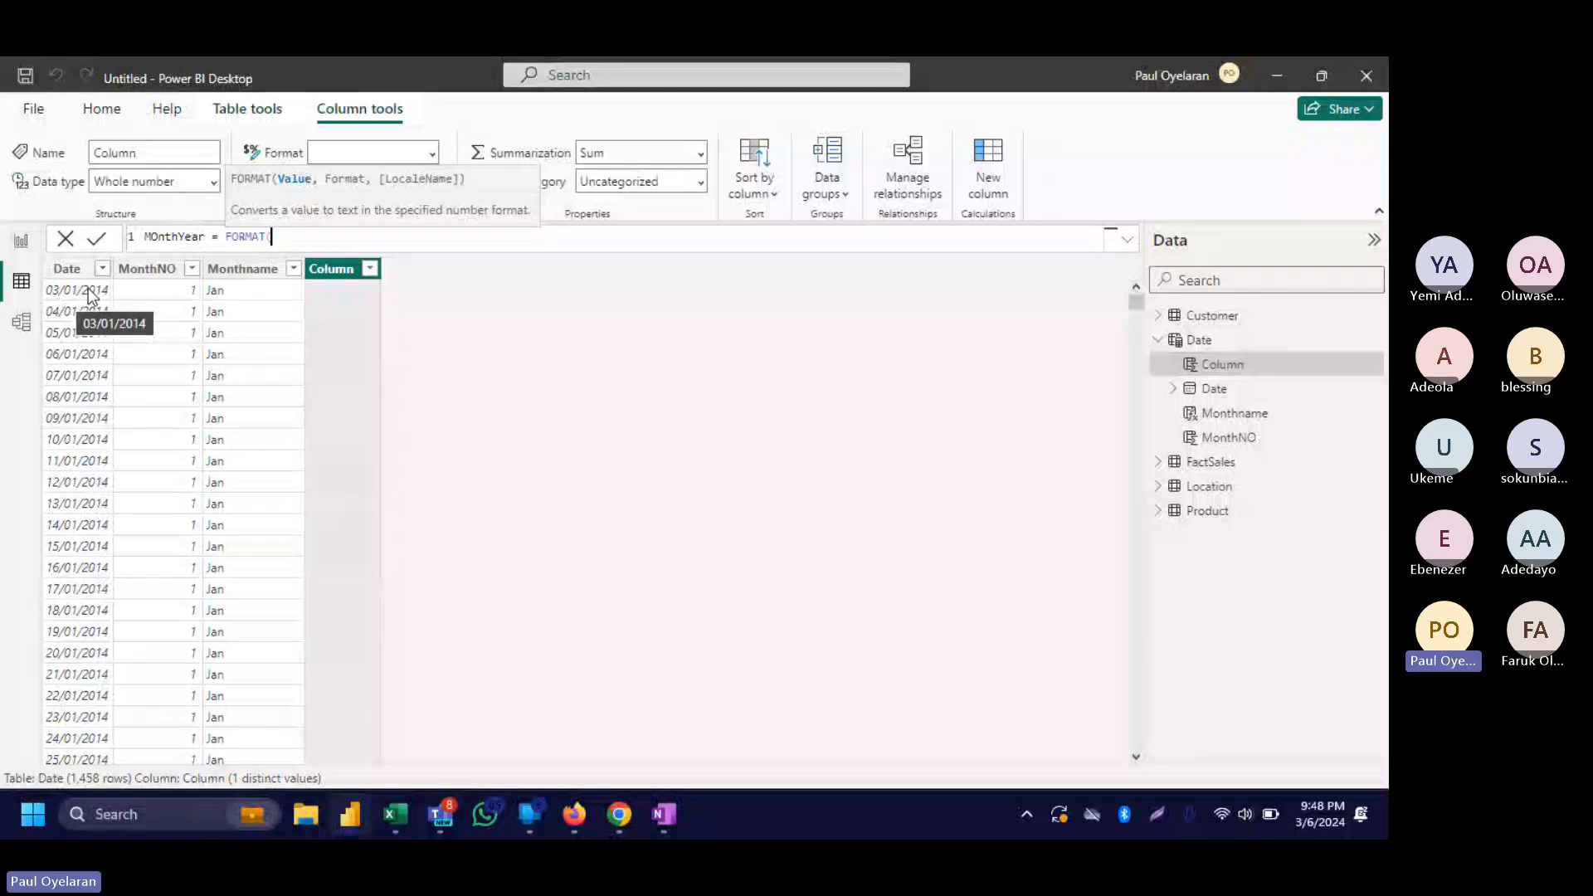
Switch to the SuperStore Data workbook in Excel and enter =TODAY() in cell M7 of the Orders sheet.
mouse_move(405, 830)
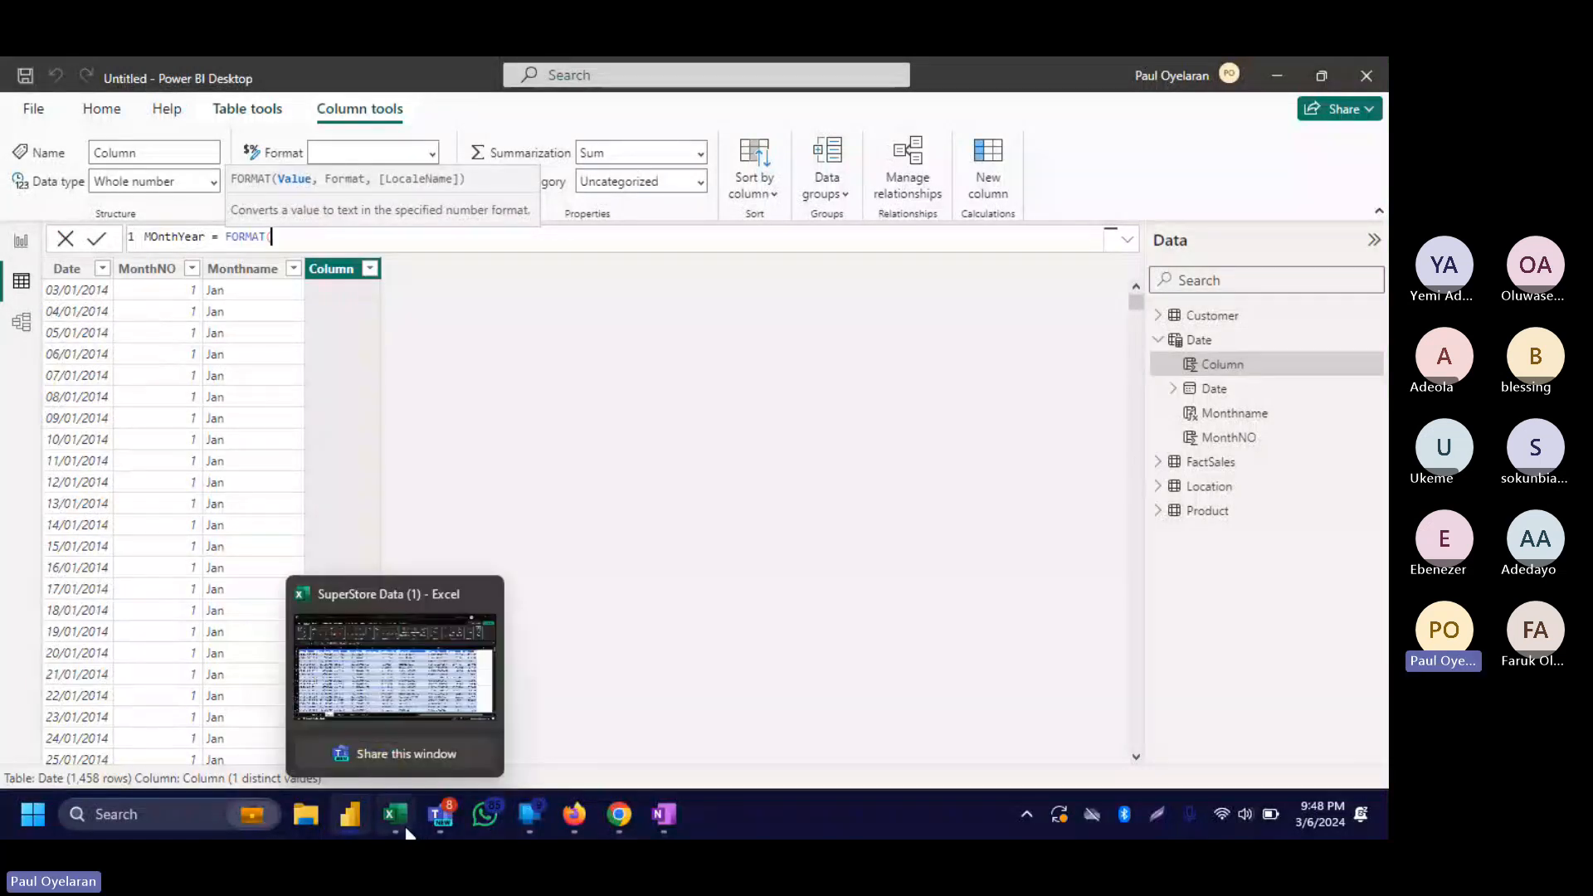
left_click(405, 704)
scroll(581, 581, "right", 3)
left_click(800, 448)
type("=TODAY()")
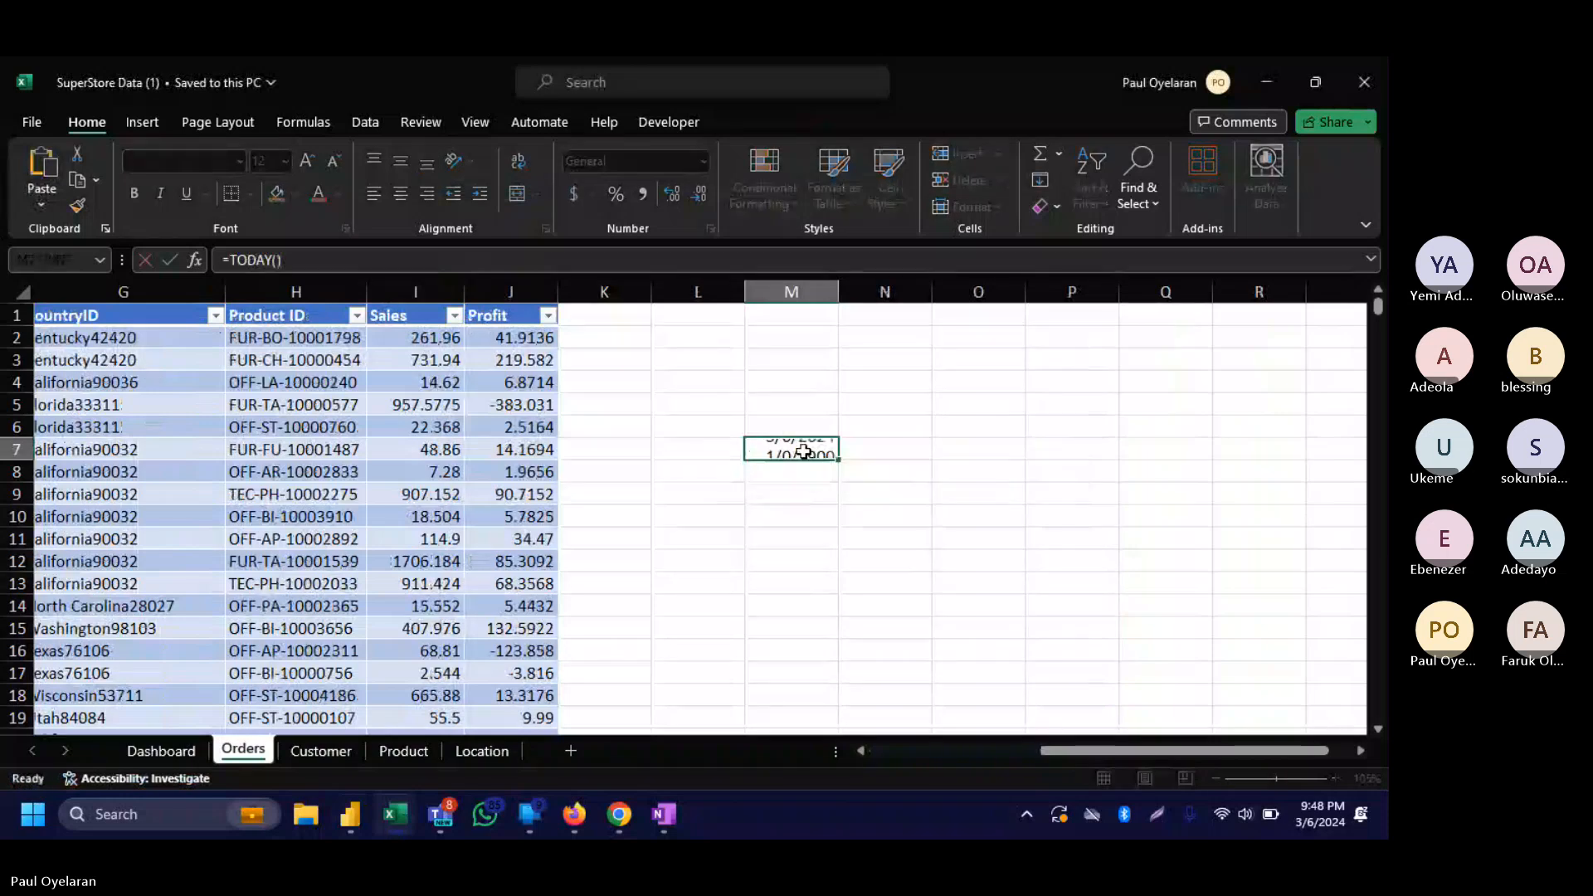
key("Return")
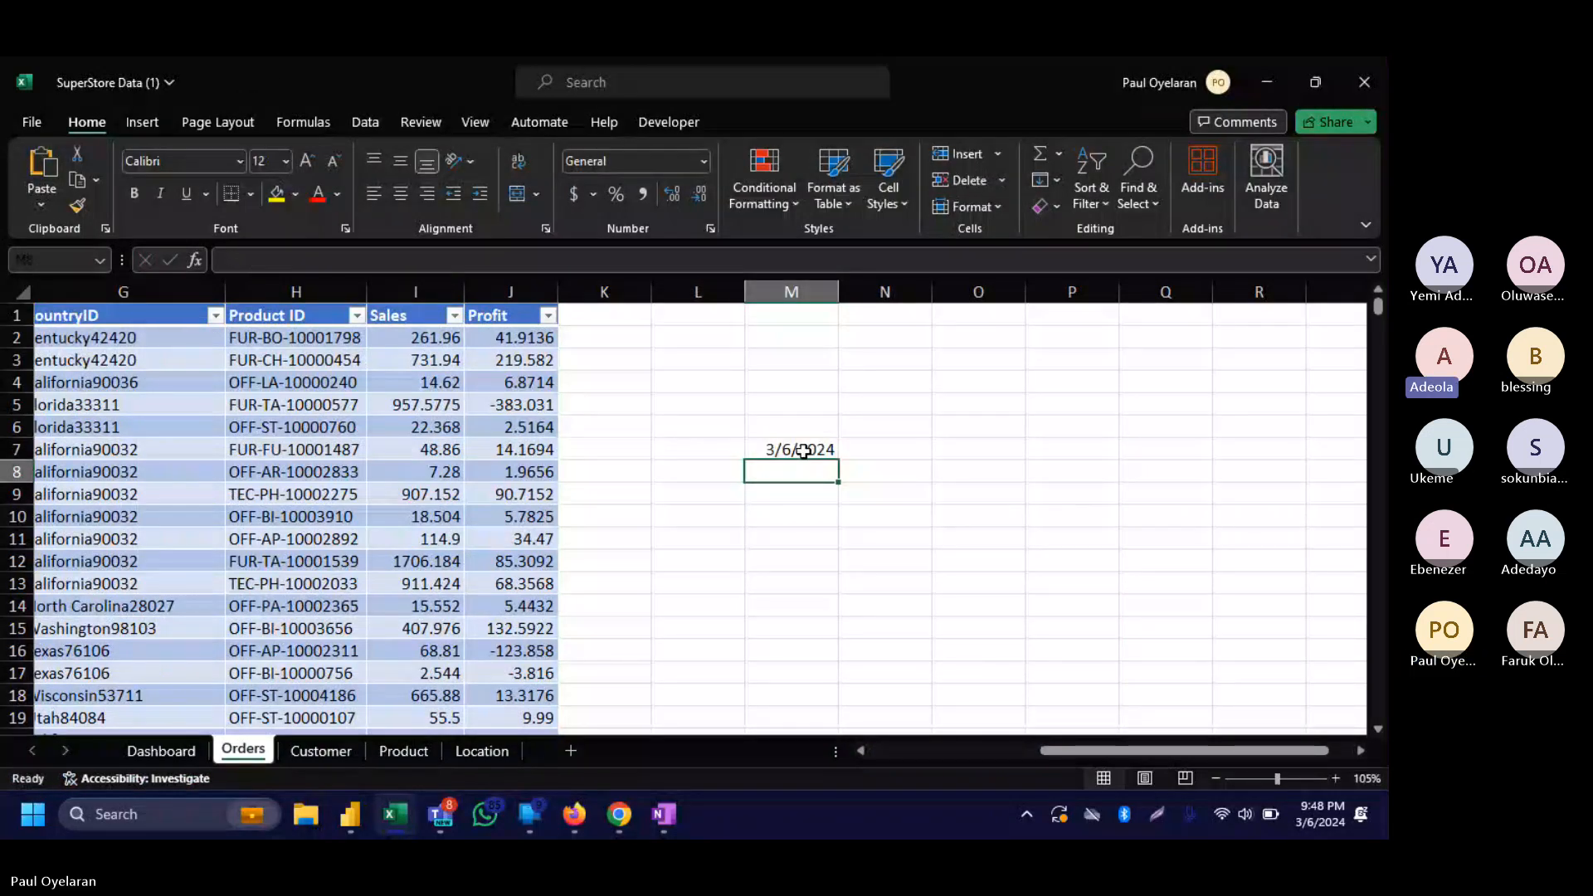
Format cell M7 with the long date type *Wednesday, March 14, 2012, and return to Power BI.
left_click(803, 450)
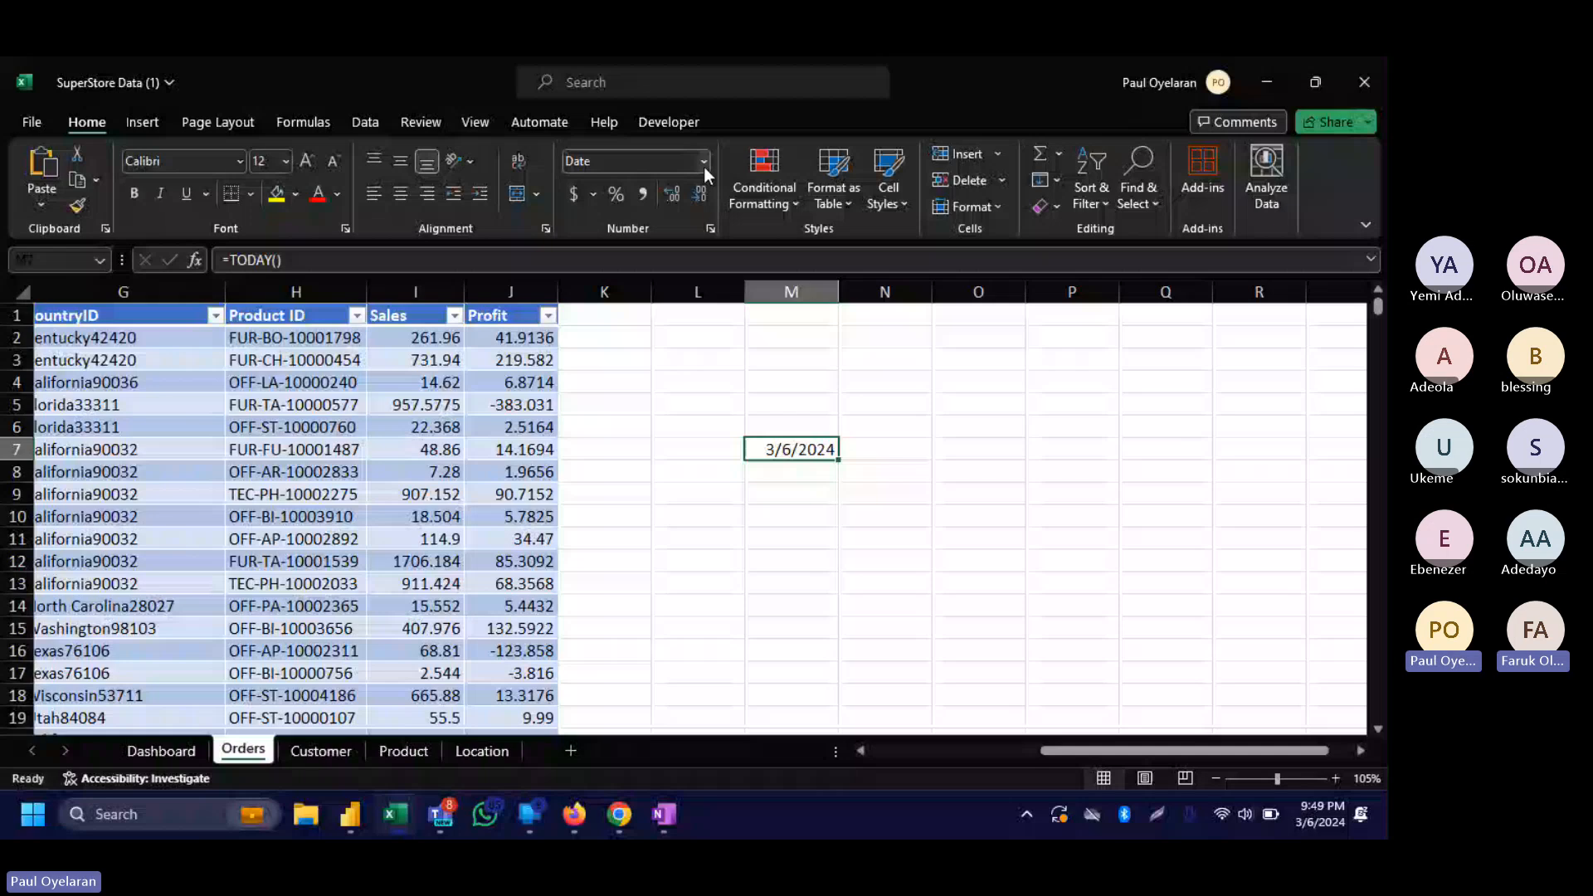
key("ctrl+1")
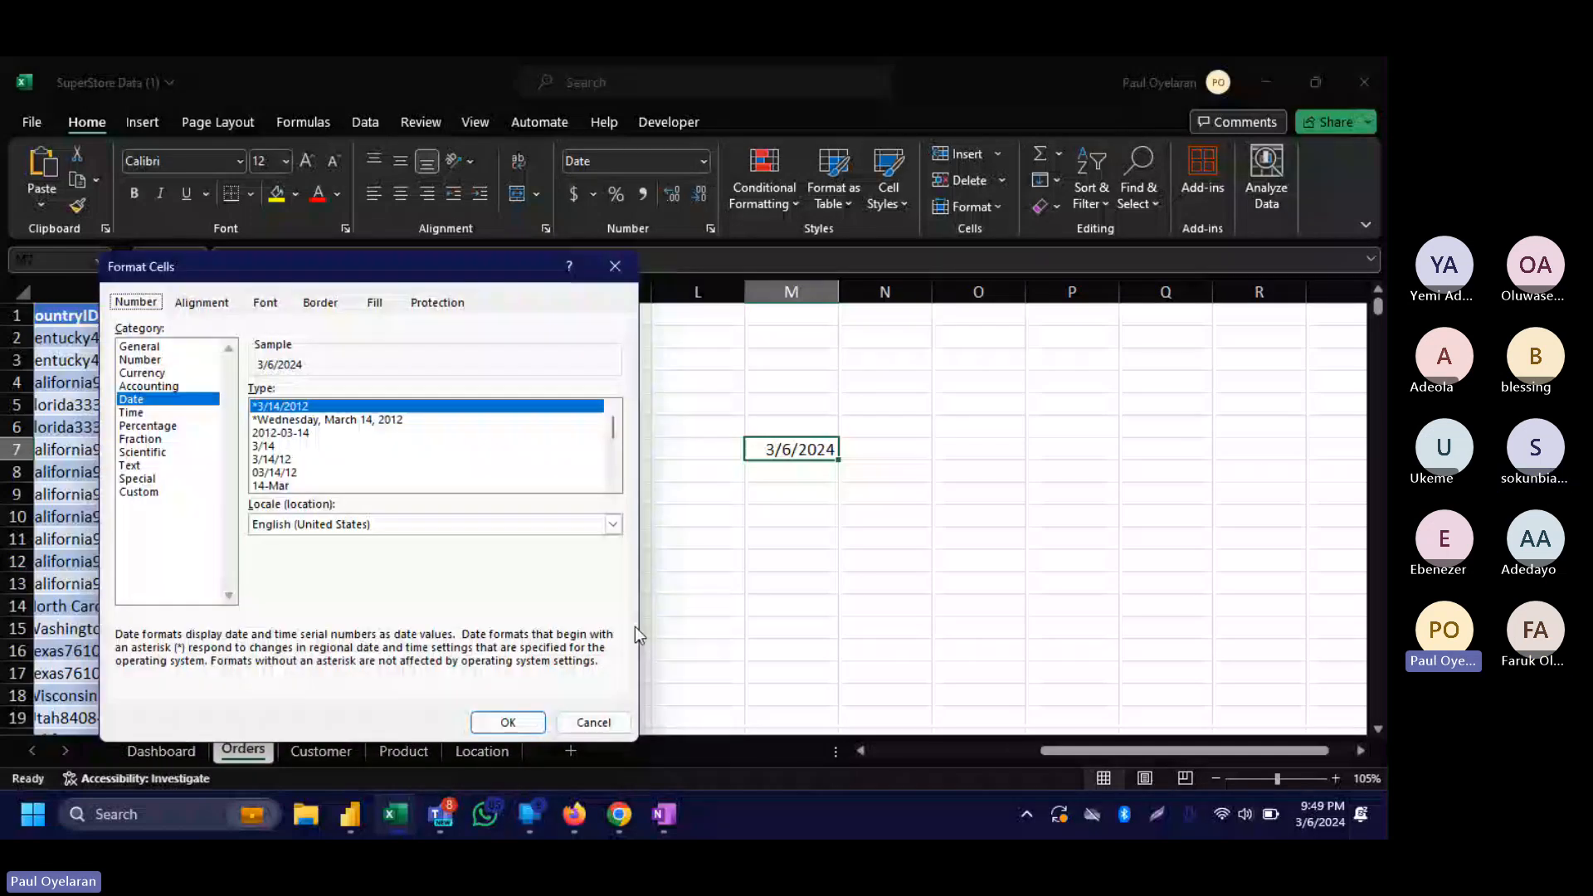
left_click(387, 420)
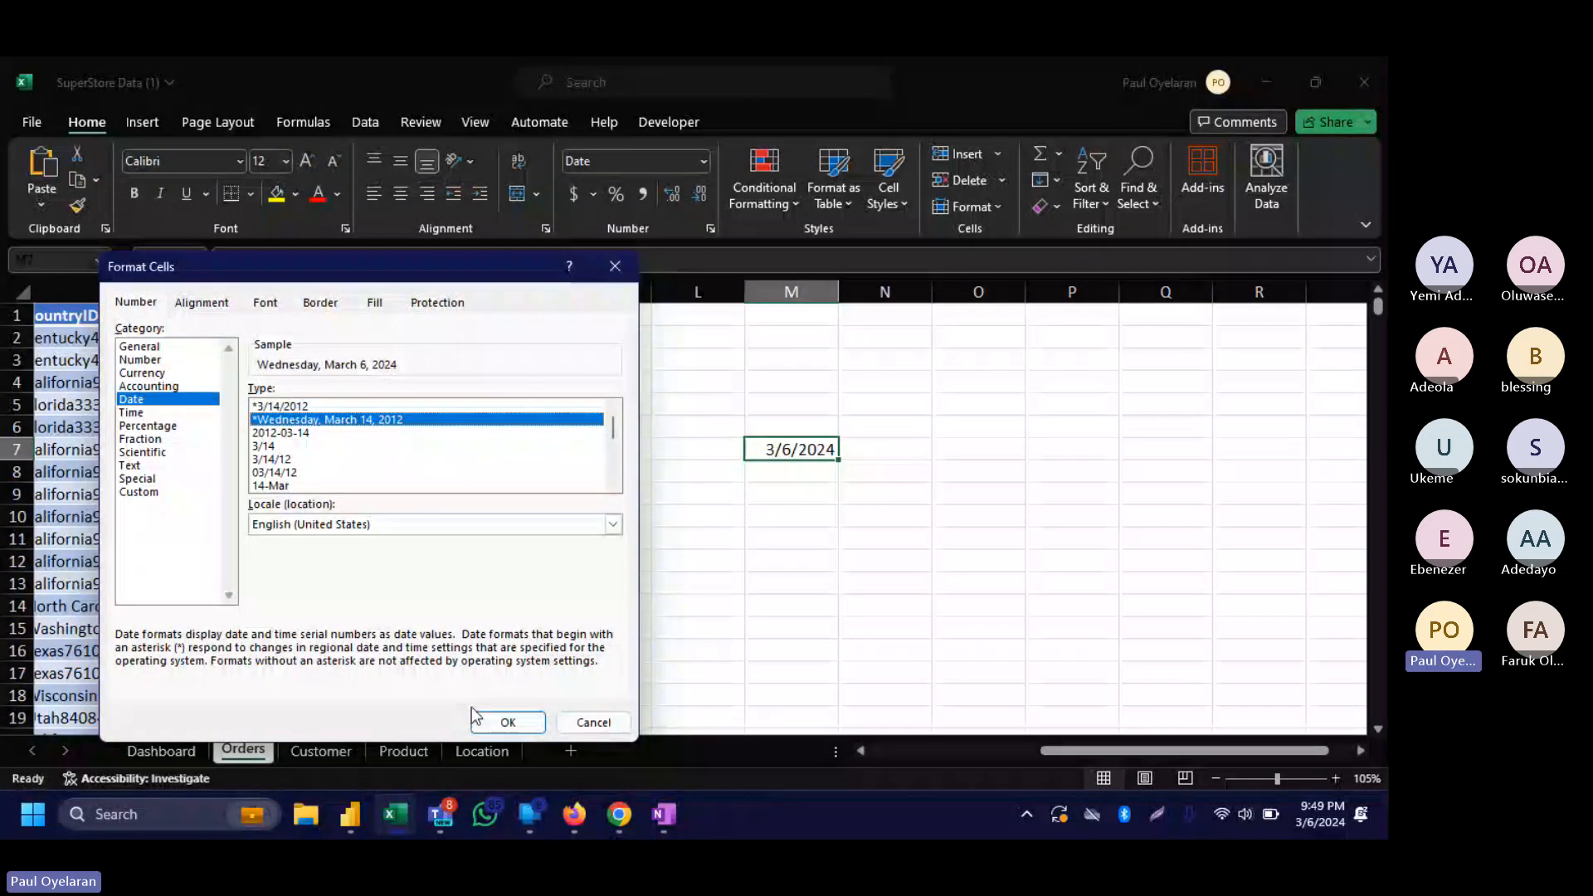
left_click(507, 722)
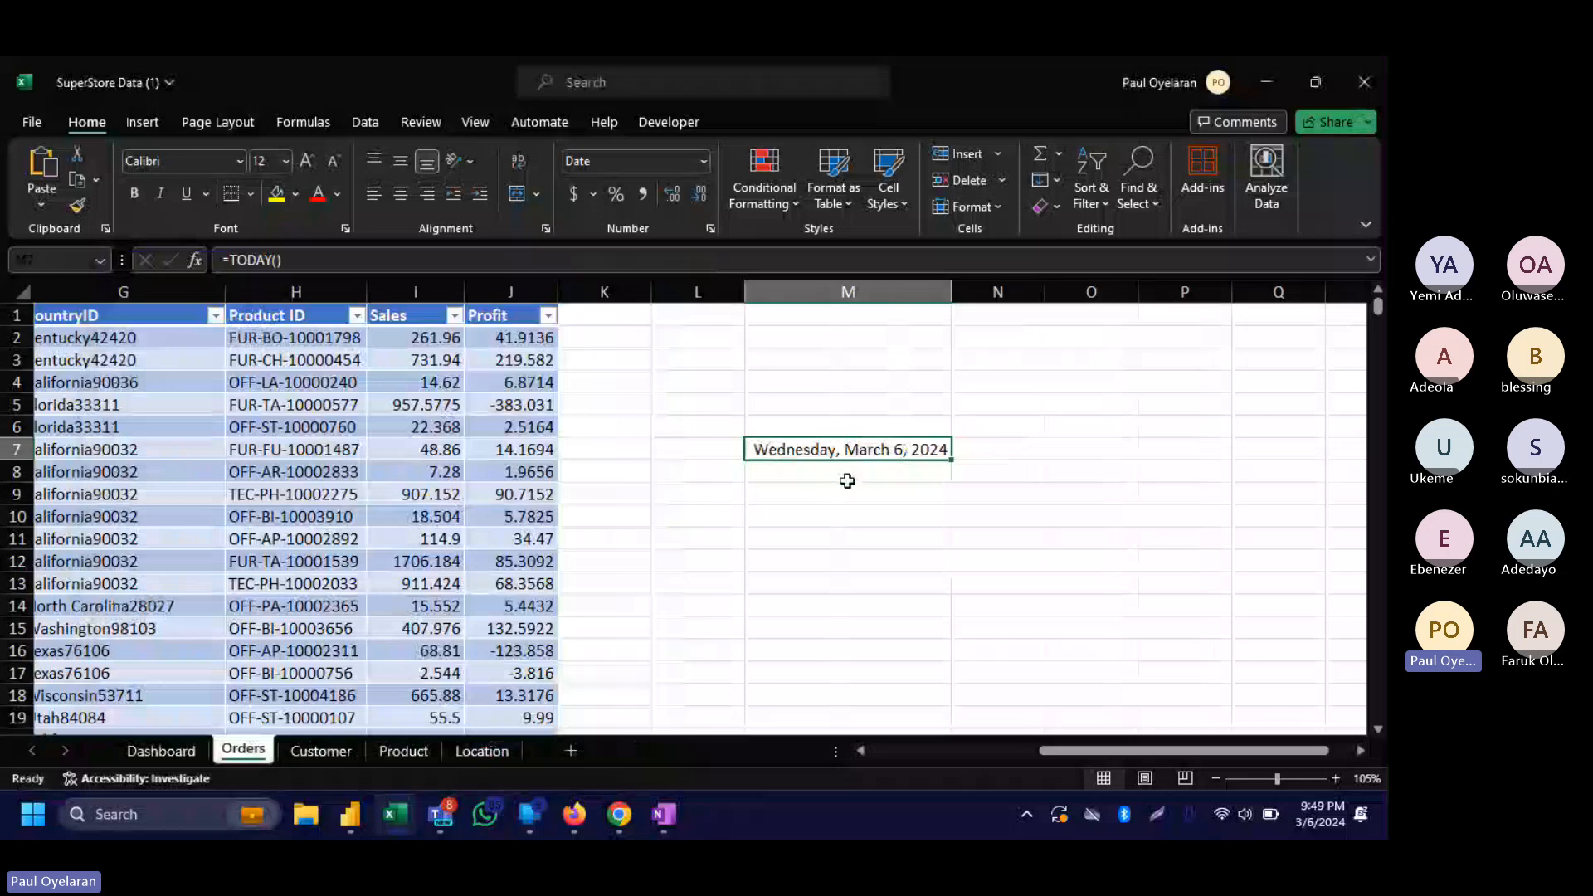
left_click(847, 490)
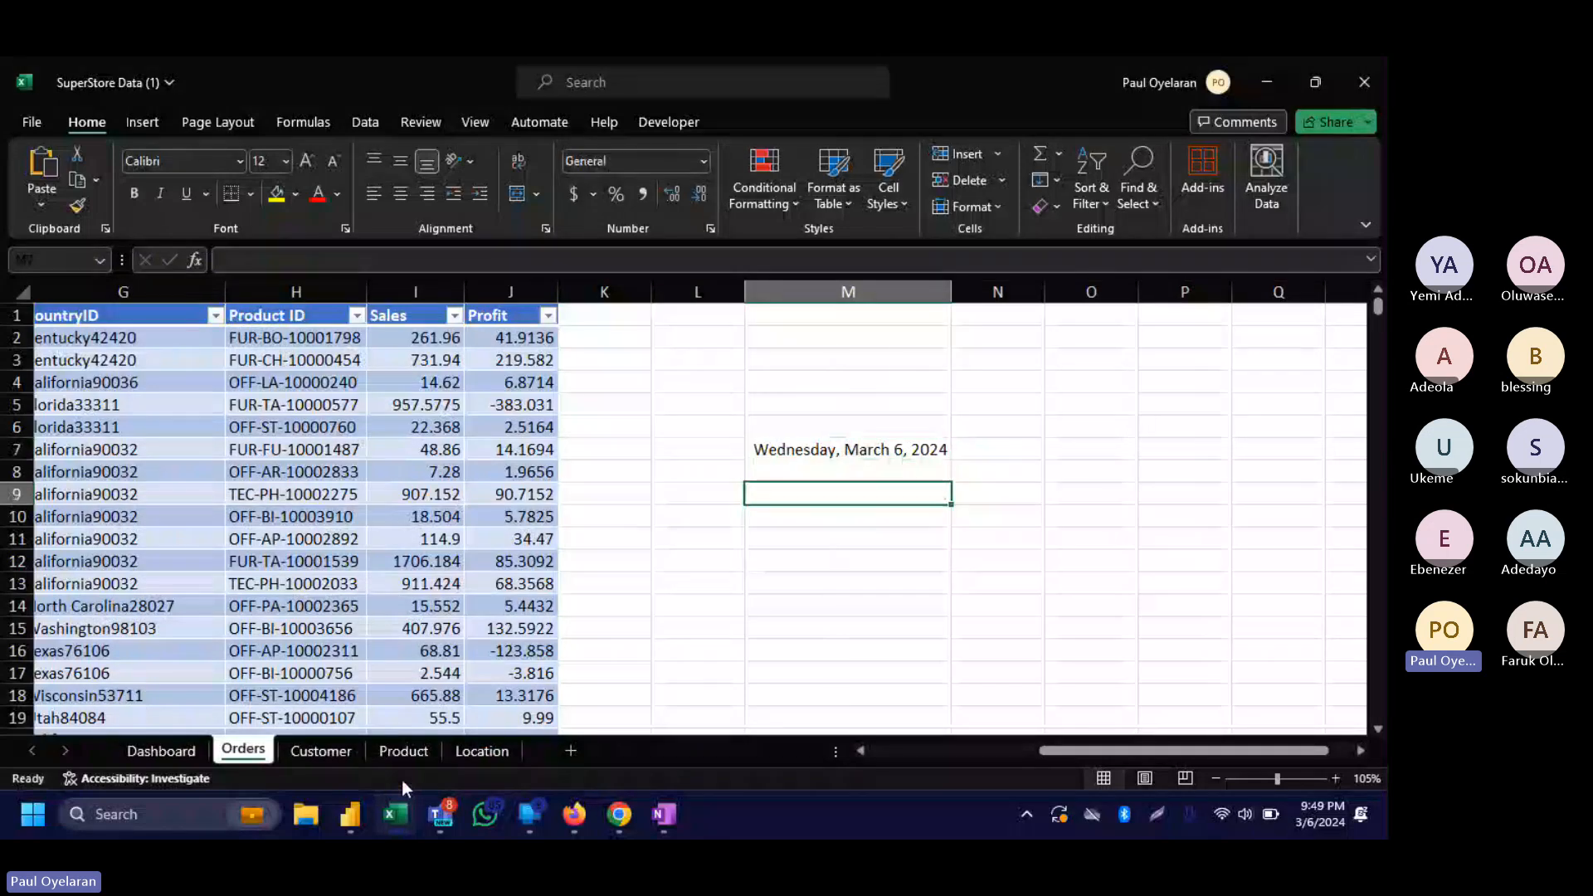
left_click(361, 816)
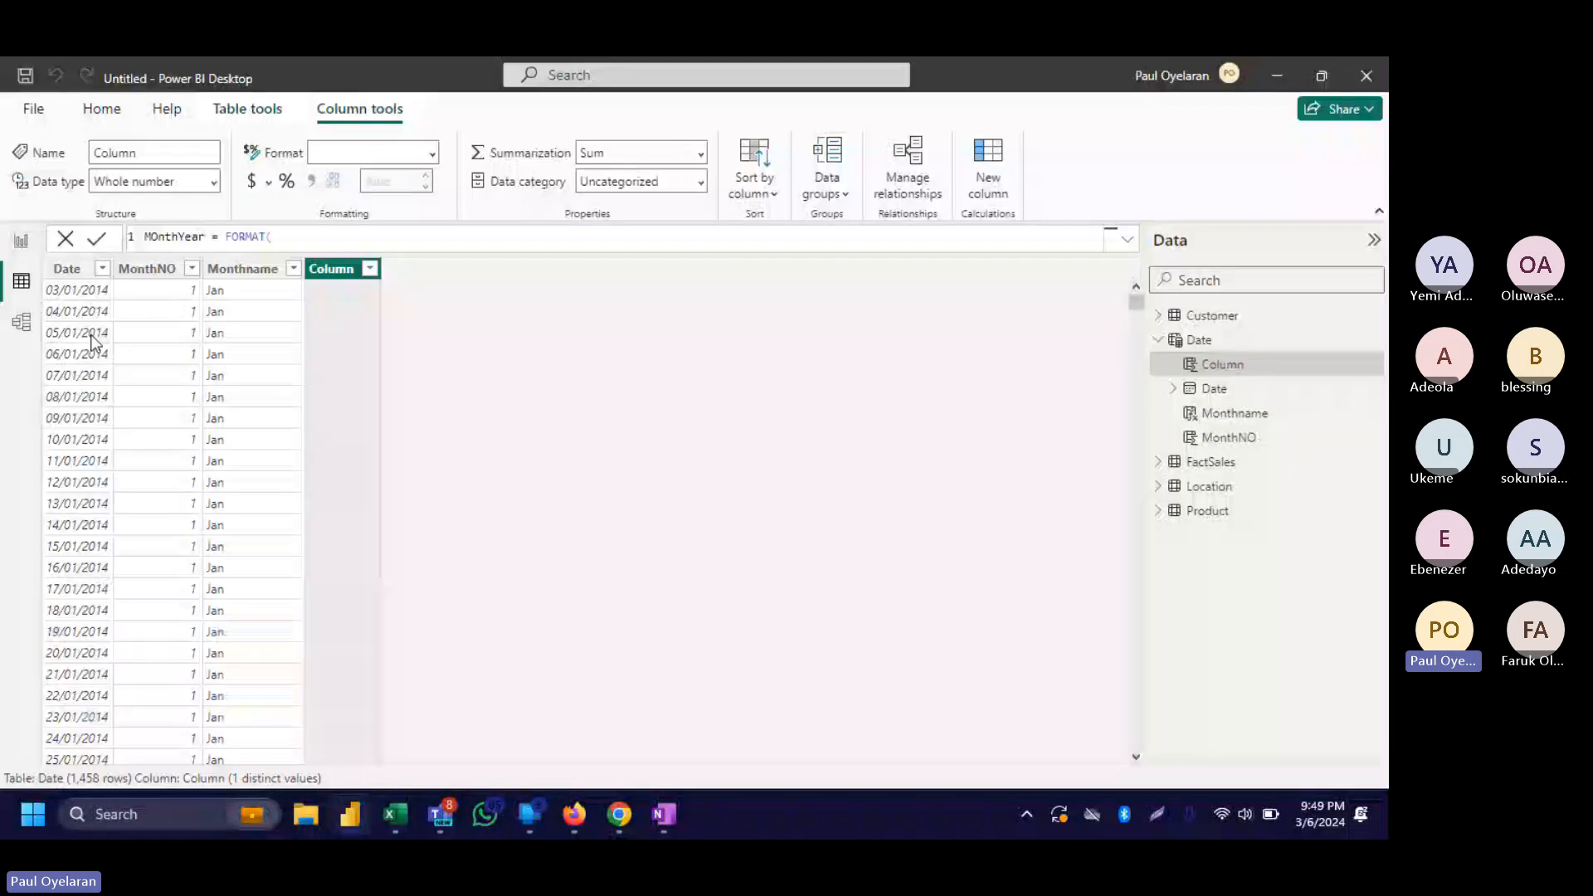
Supply 'Date'[Date] as the first argument of FORMAT in the MOnthYear column formula.
left_click(91, 336)
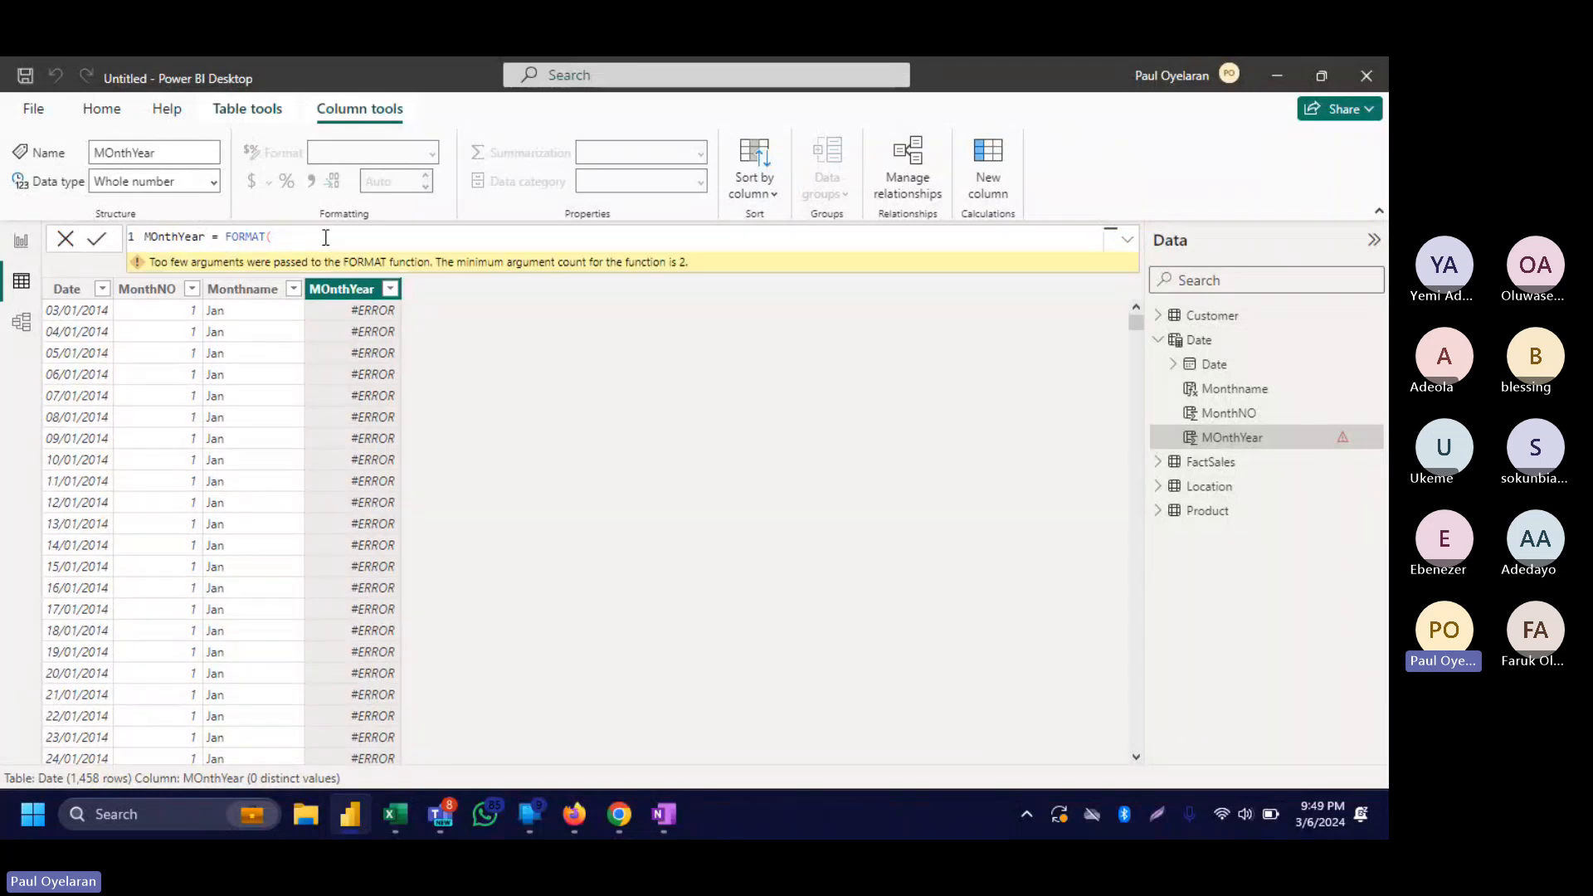
type("data")
key("BackSpace")
type("e")
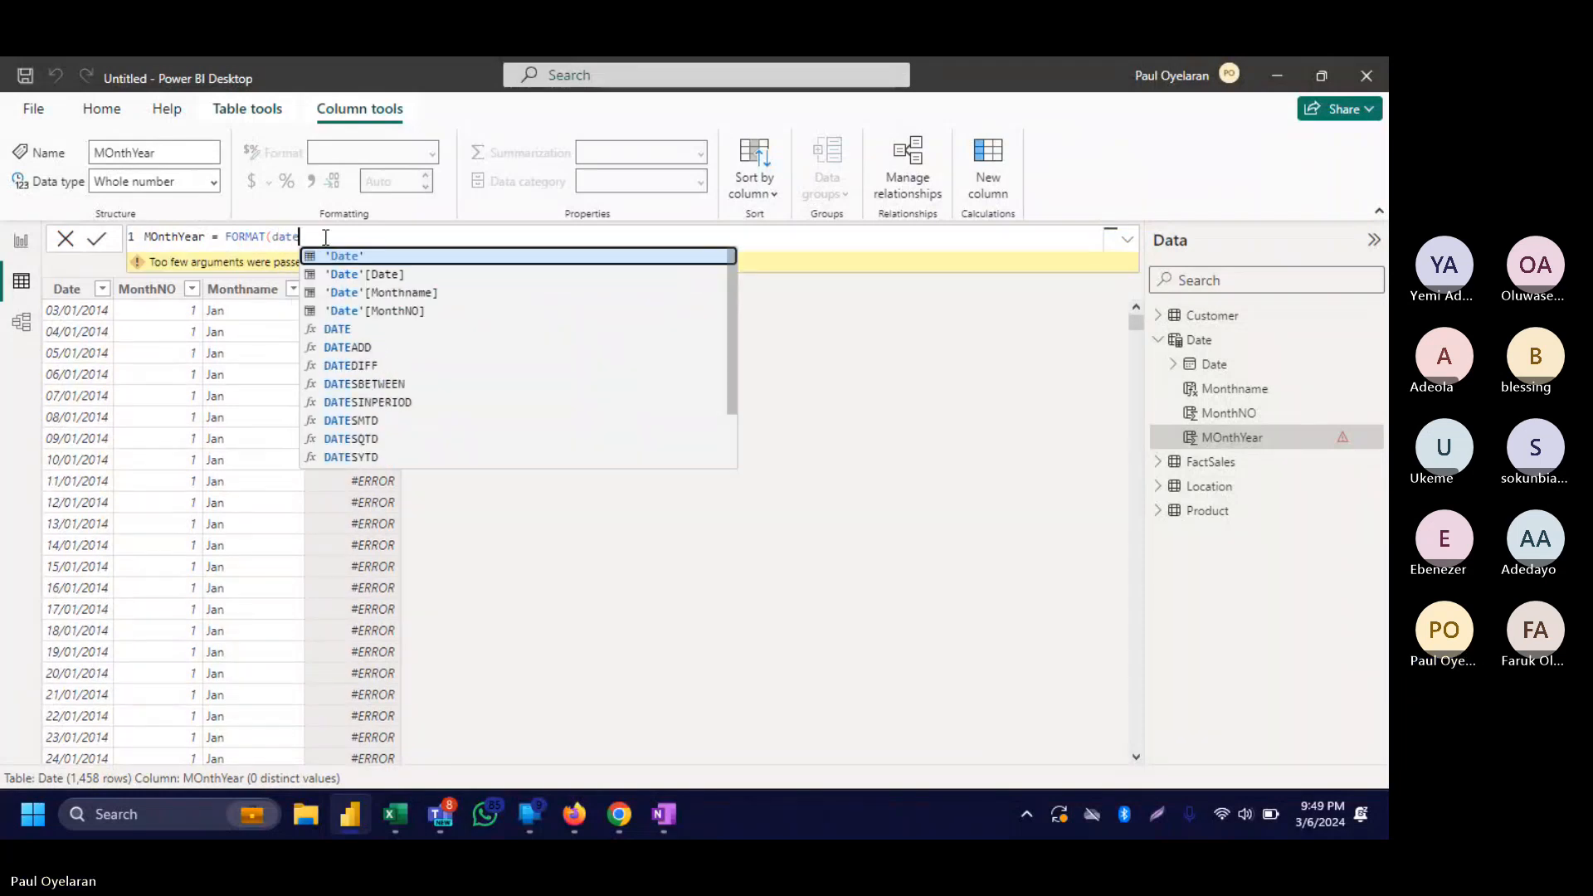
left_click(372, 276)
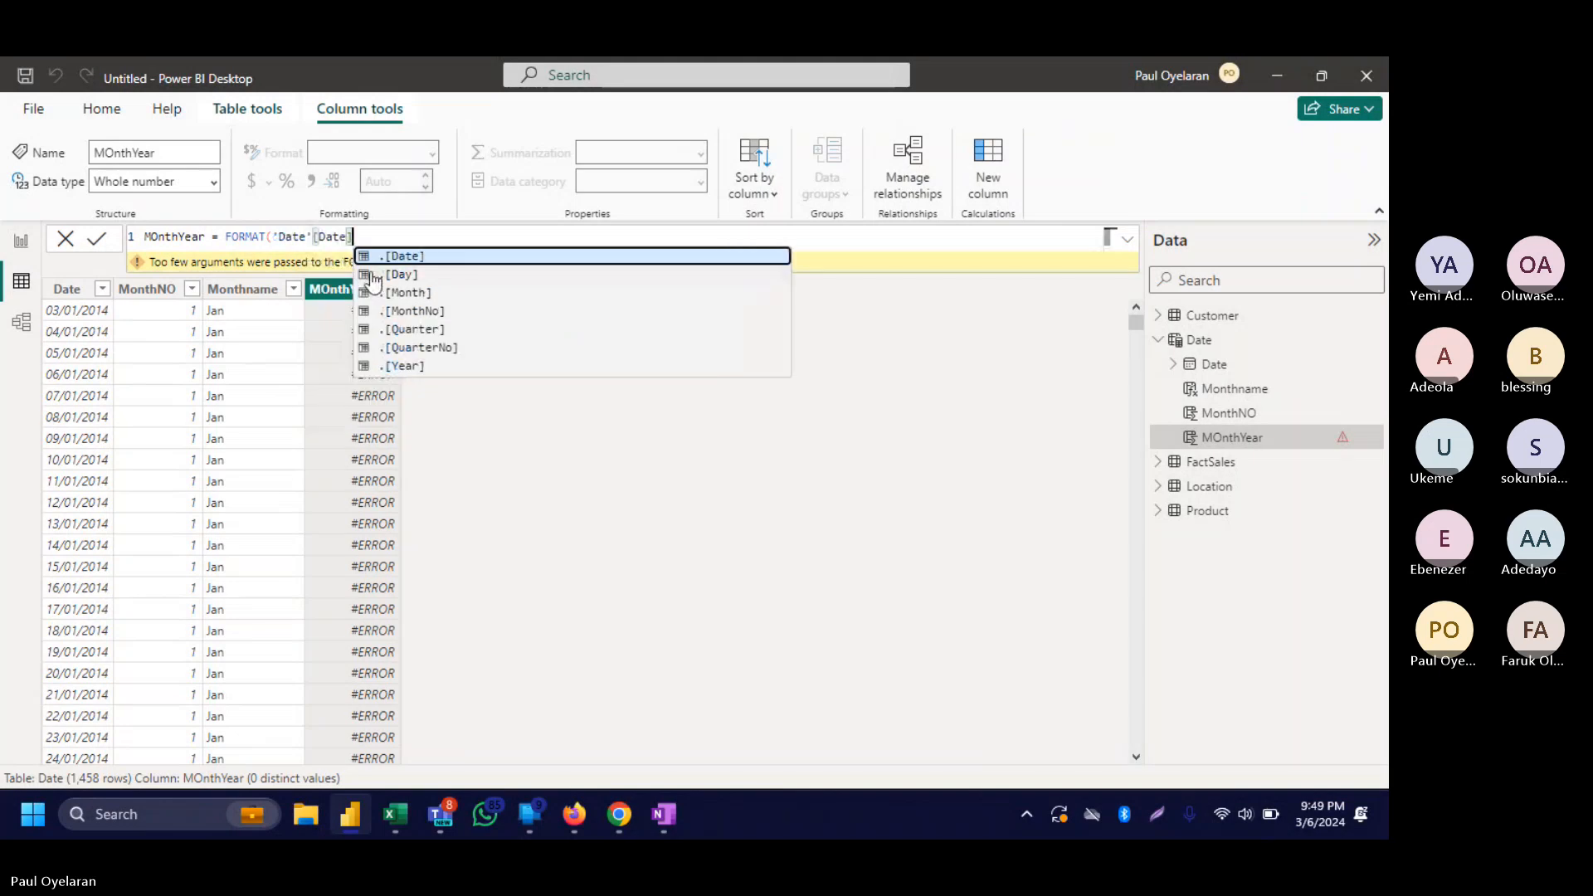
type(",")
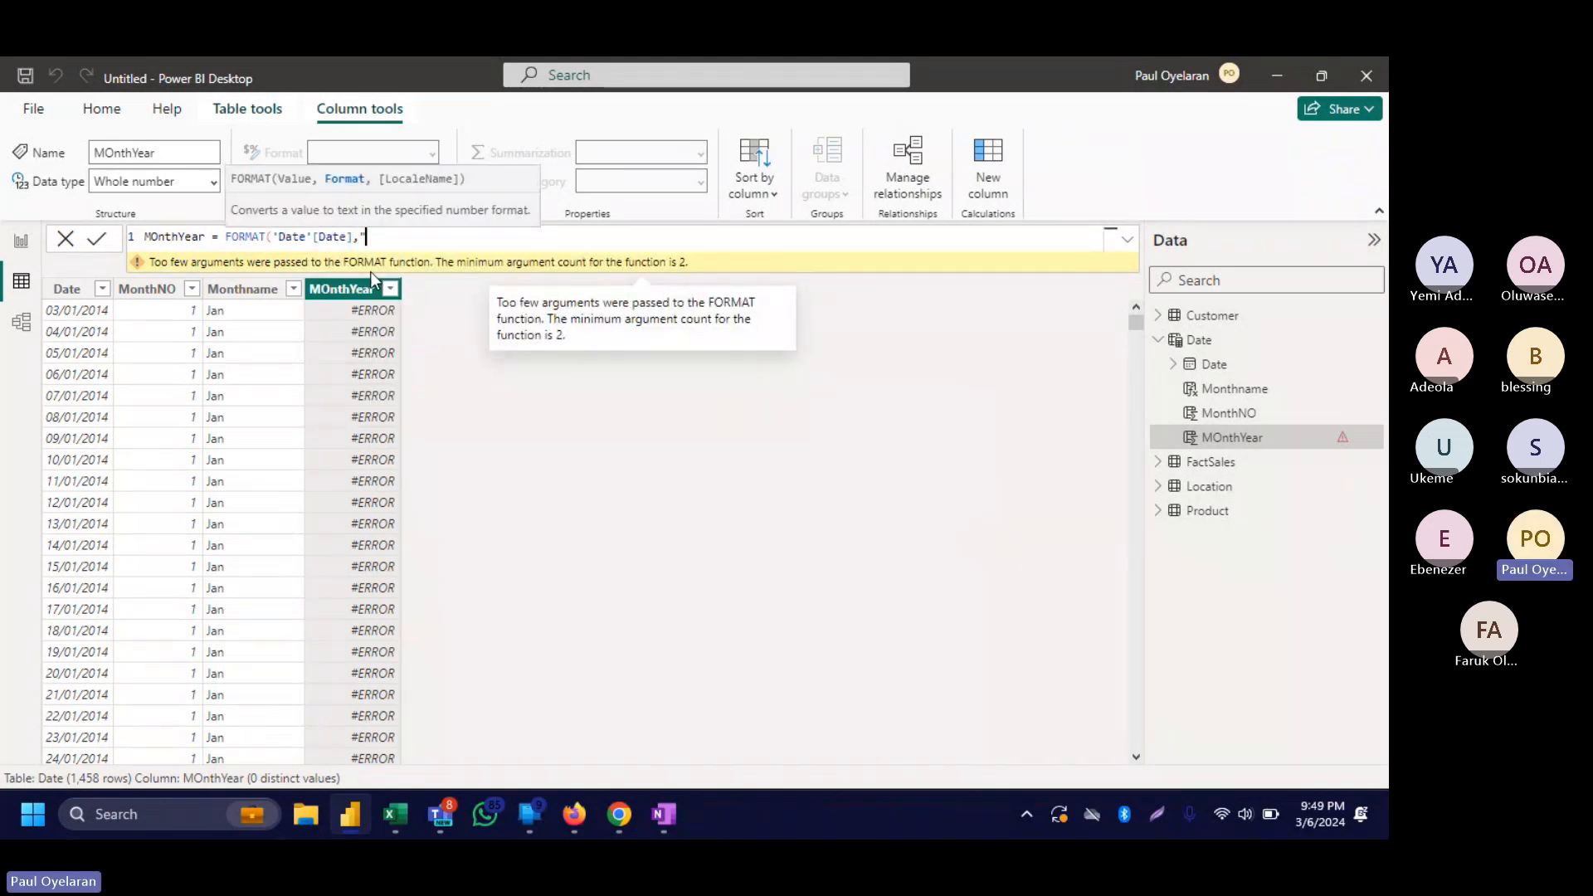
Complete the MOnthYear formula with the format string "mmm-yyyy", commit it and look through the column's rows.
type("\"")
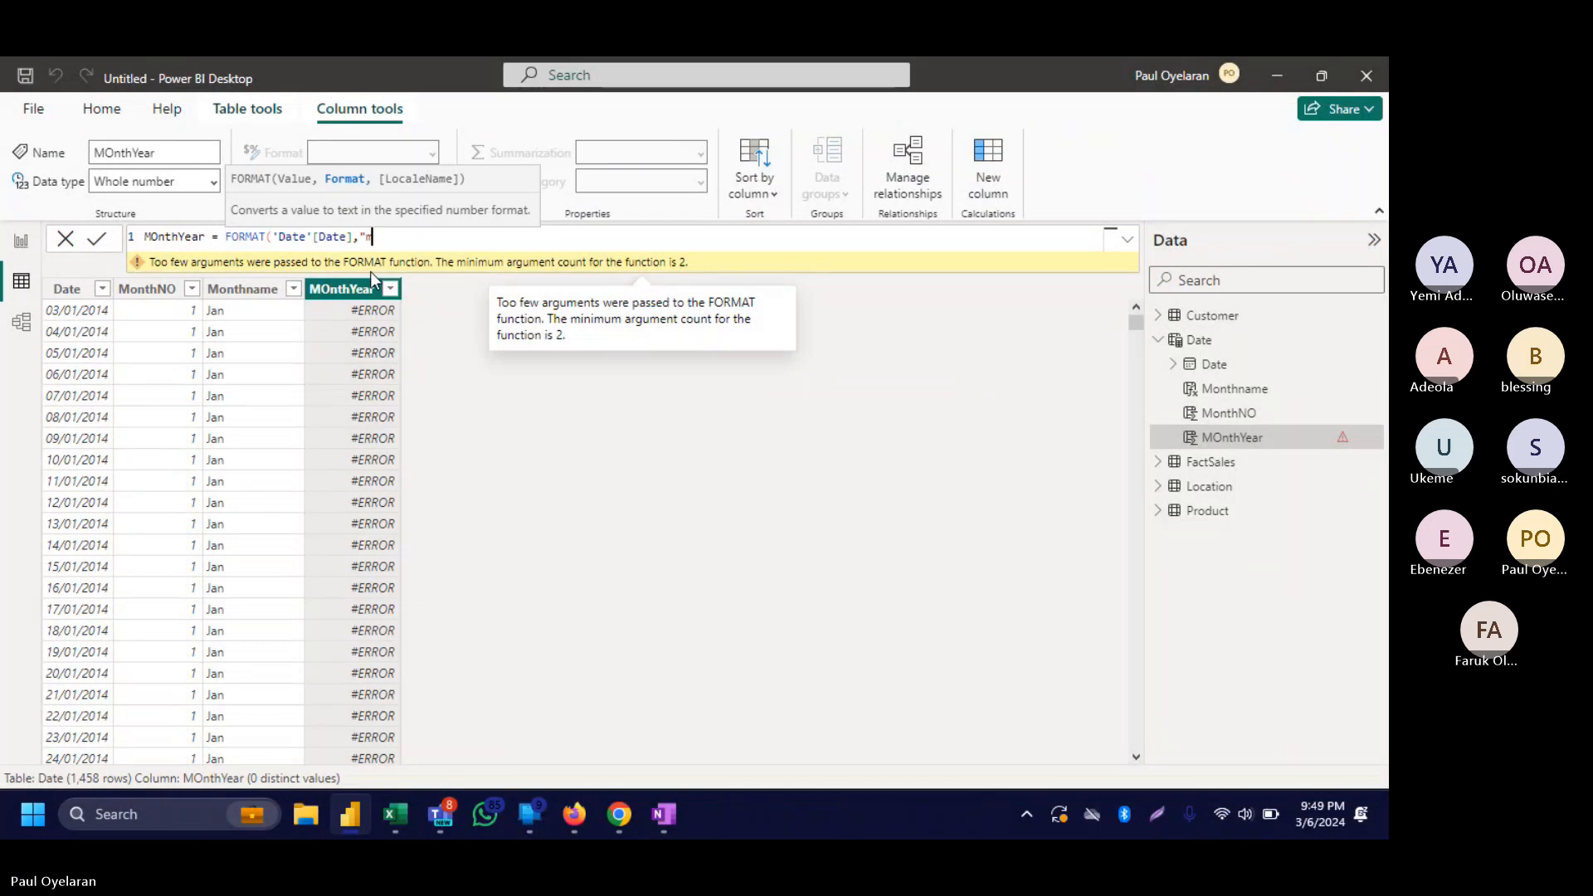
type("mm-YYY")
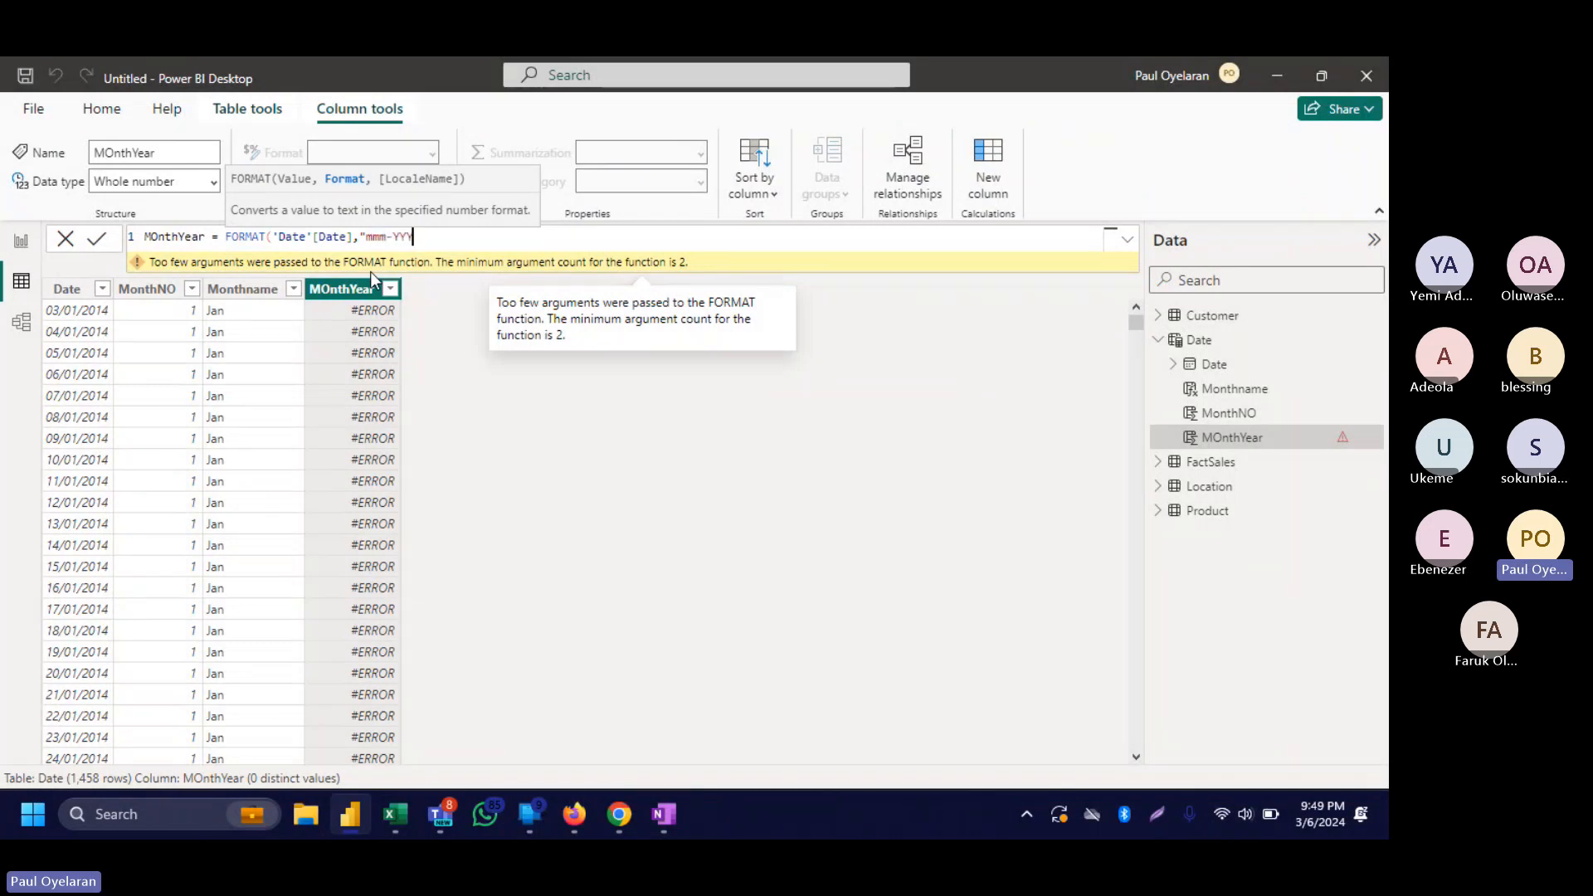
type("mm-YYYY")
key("BackSpace")
key("BackSpace")
key("BackSpace")
key("BackSpace")
type("yyyy\"")
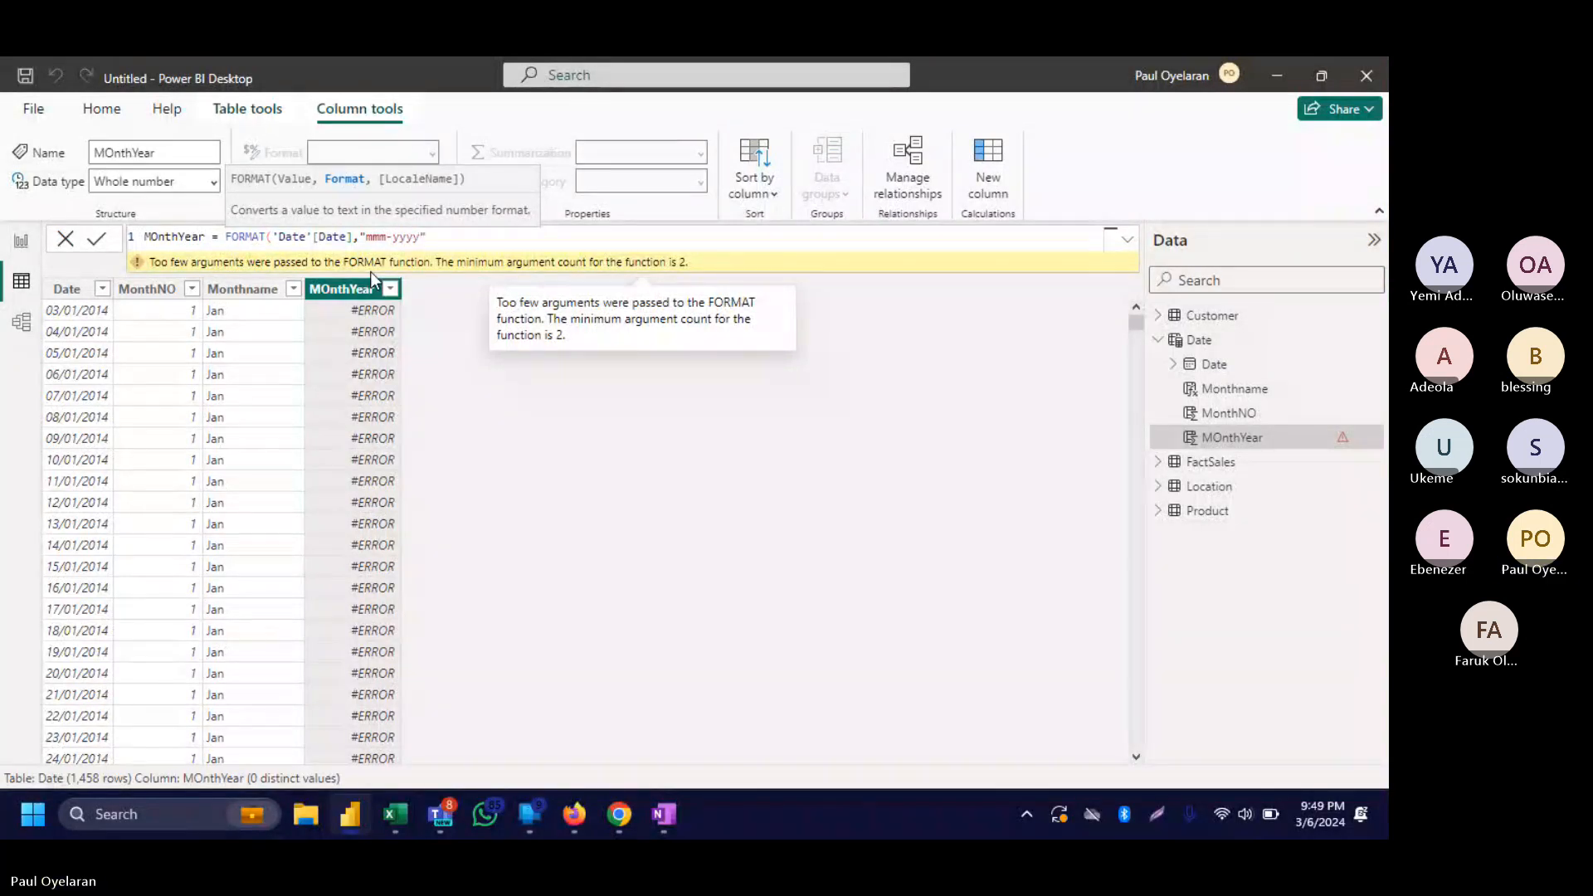
key("Return")
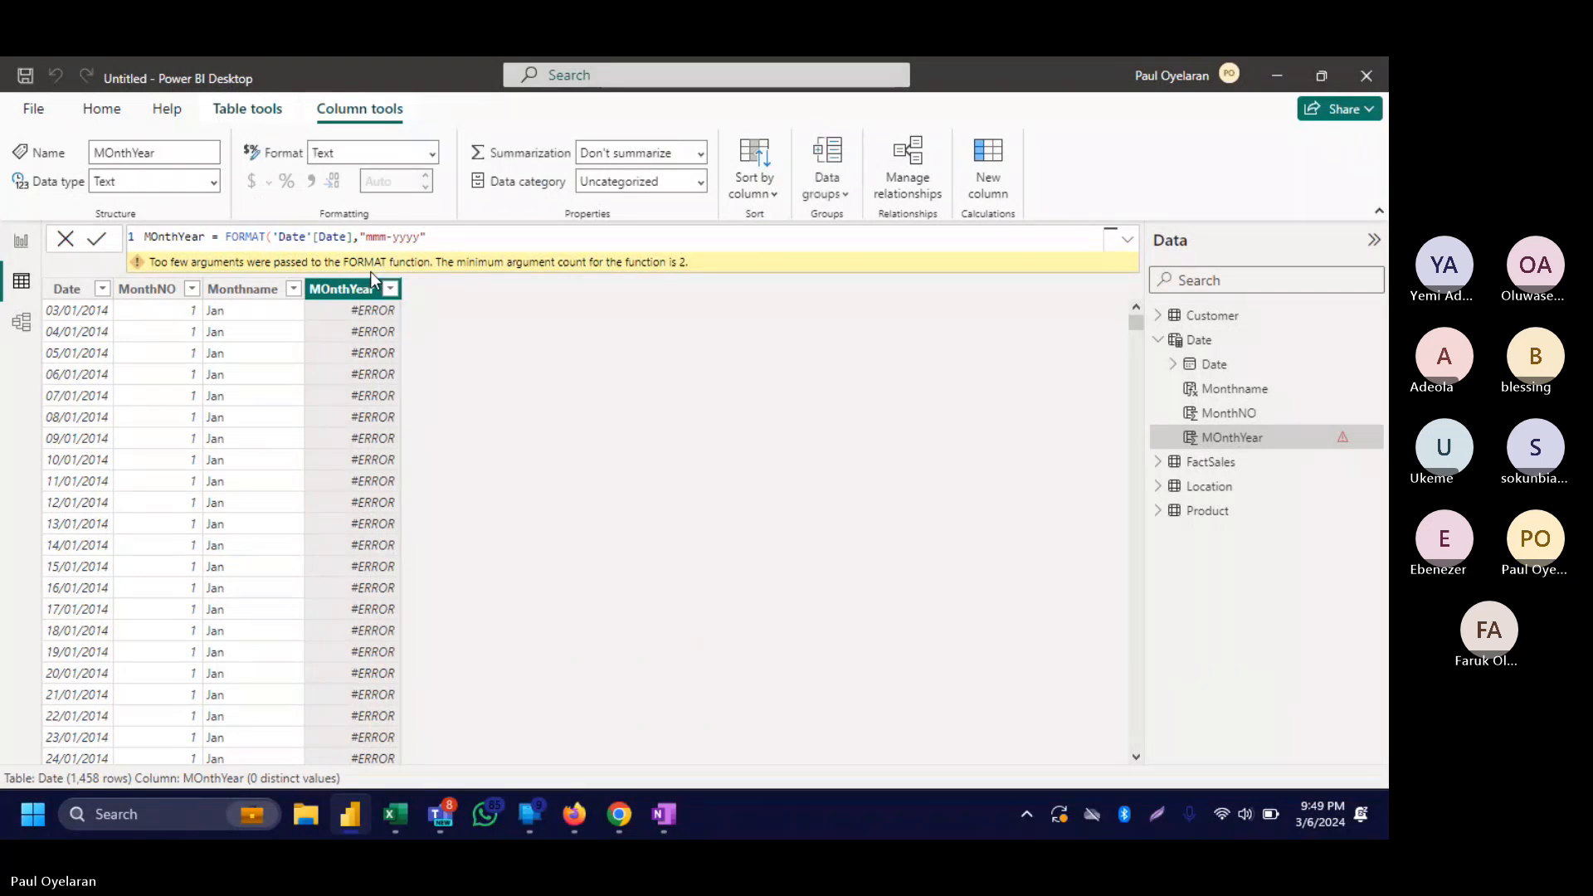
type(")")
key("Return")
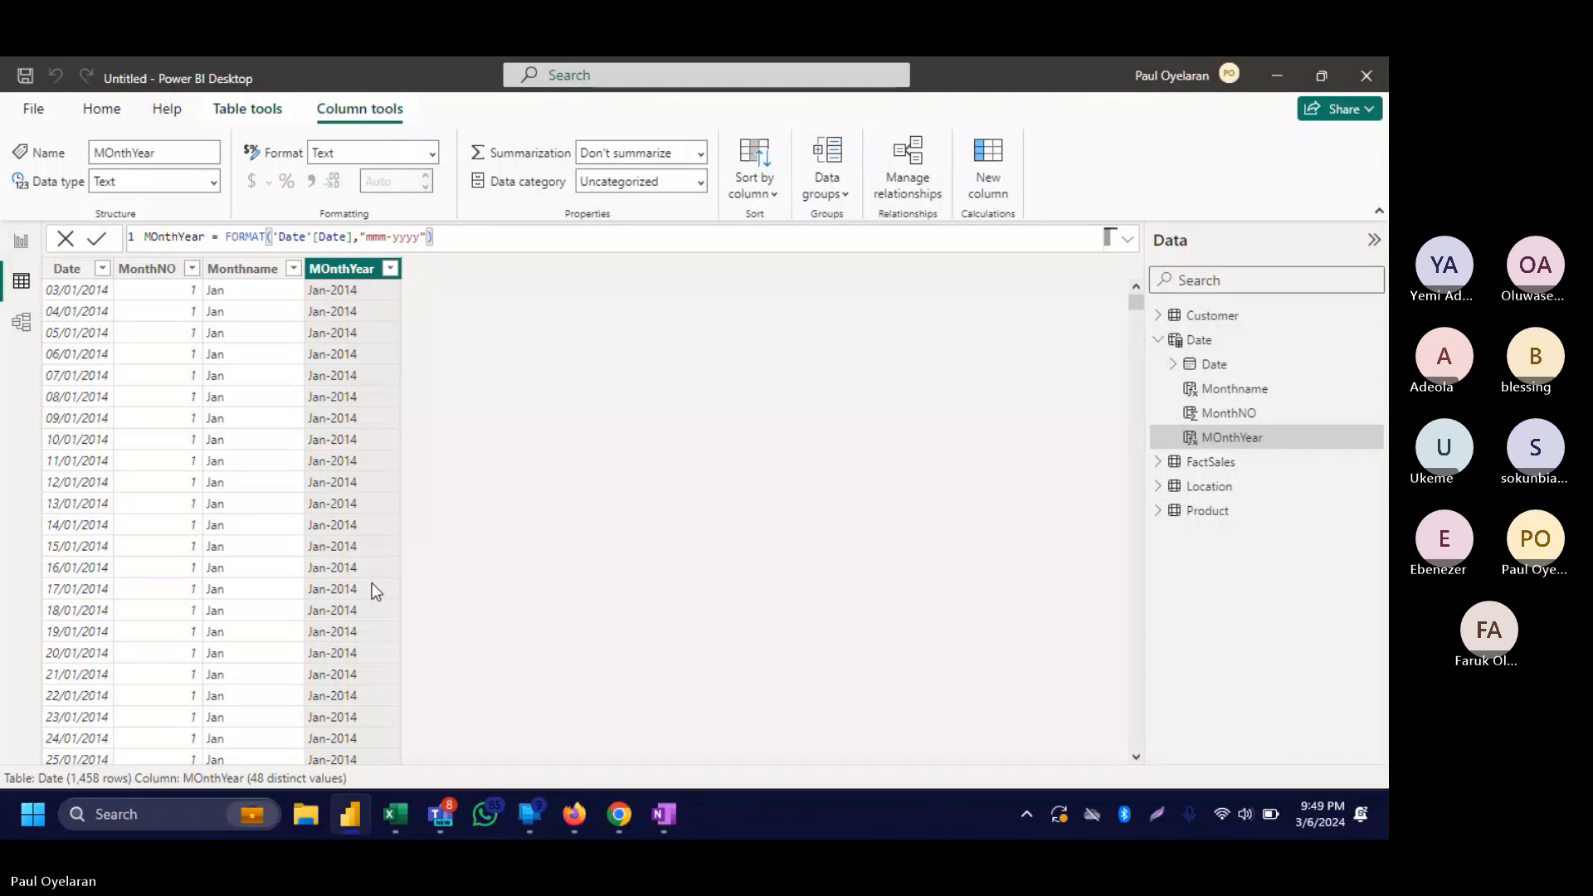
scroll(372, 582, "down", 15)
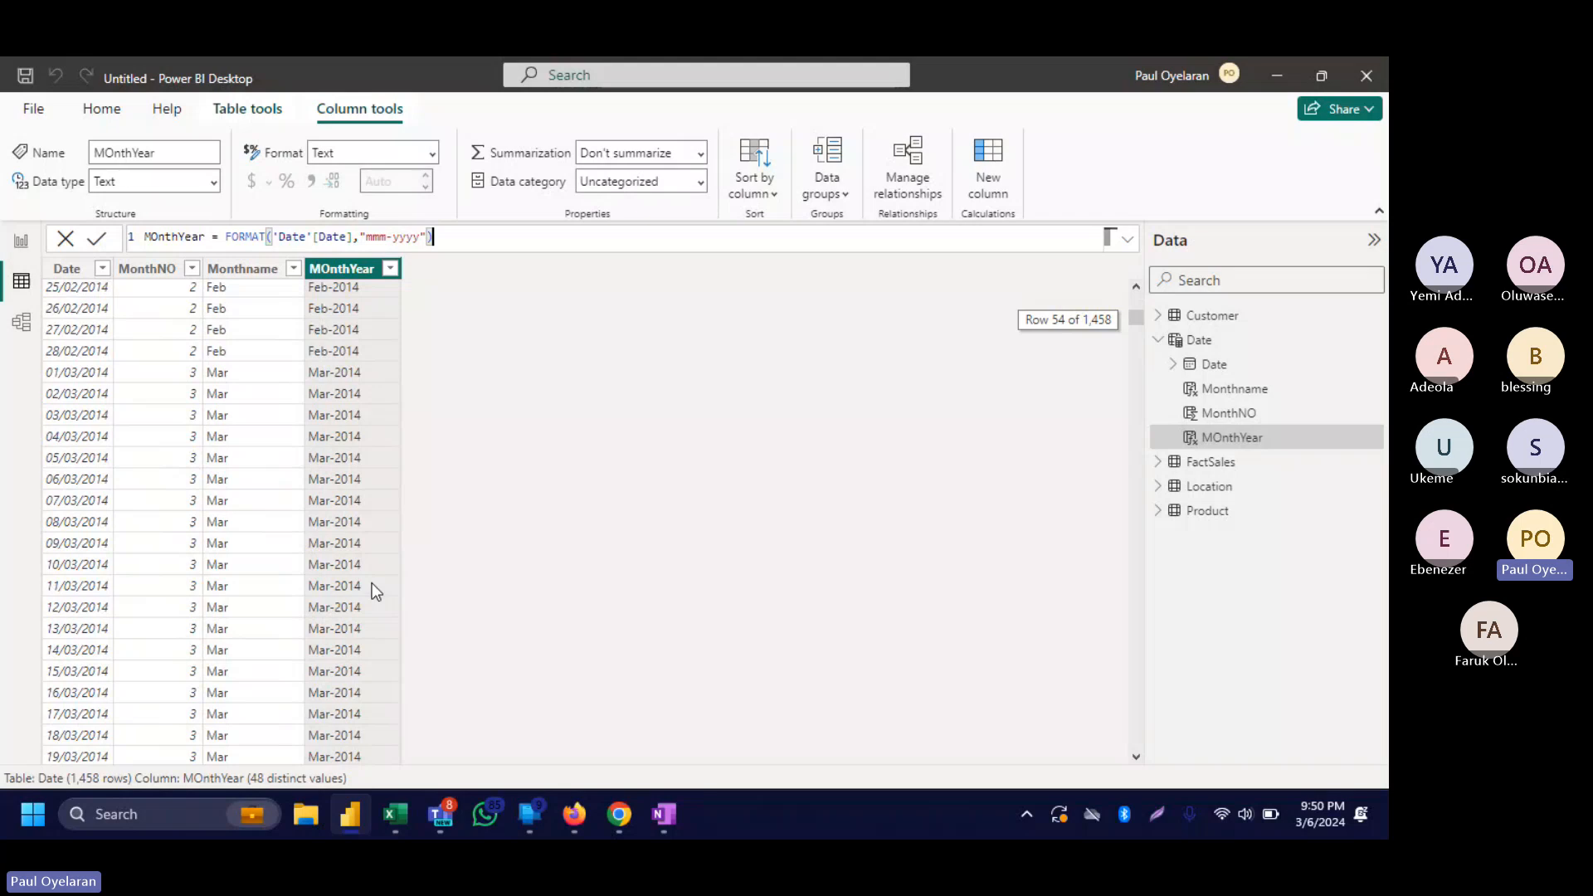
scroll(372, 582, "up", 14)
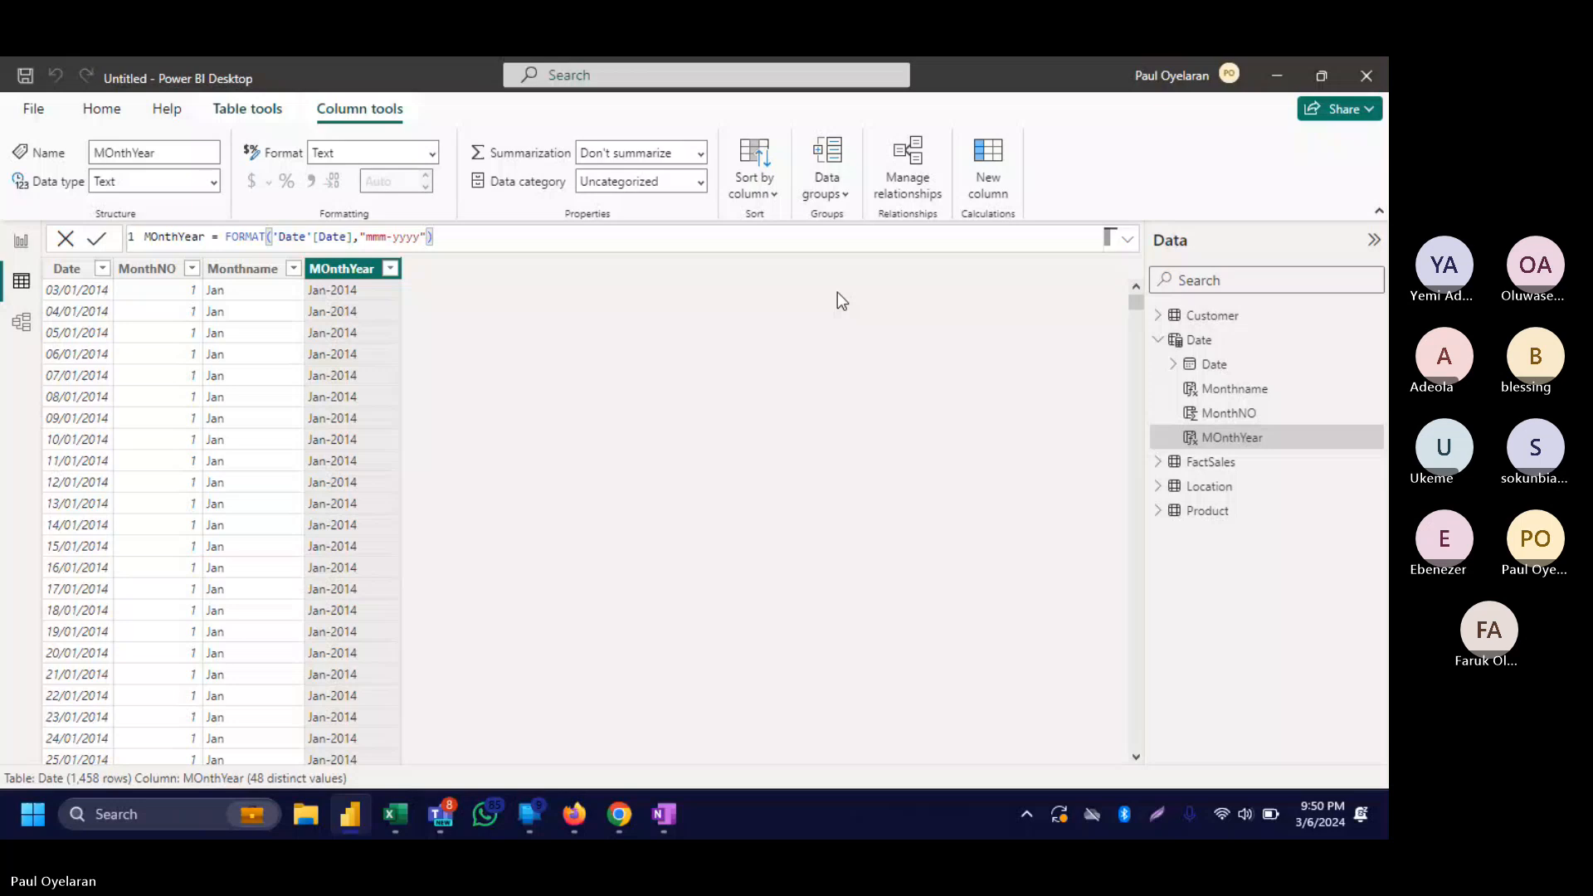
Create a calculated column named Week in the Date table and begin its formula with "Week" & WEEKNUM('Date'[Date],.
left_click(992, 156)
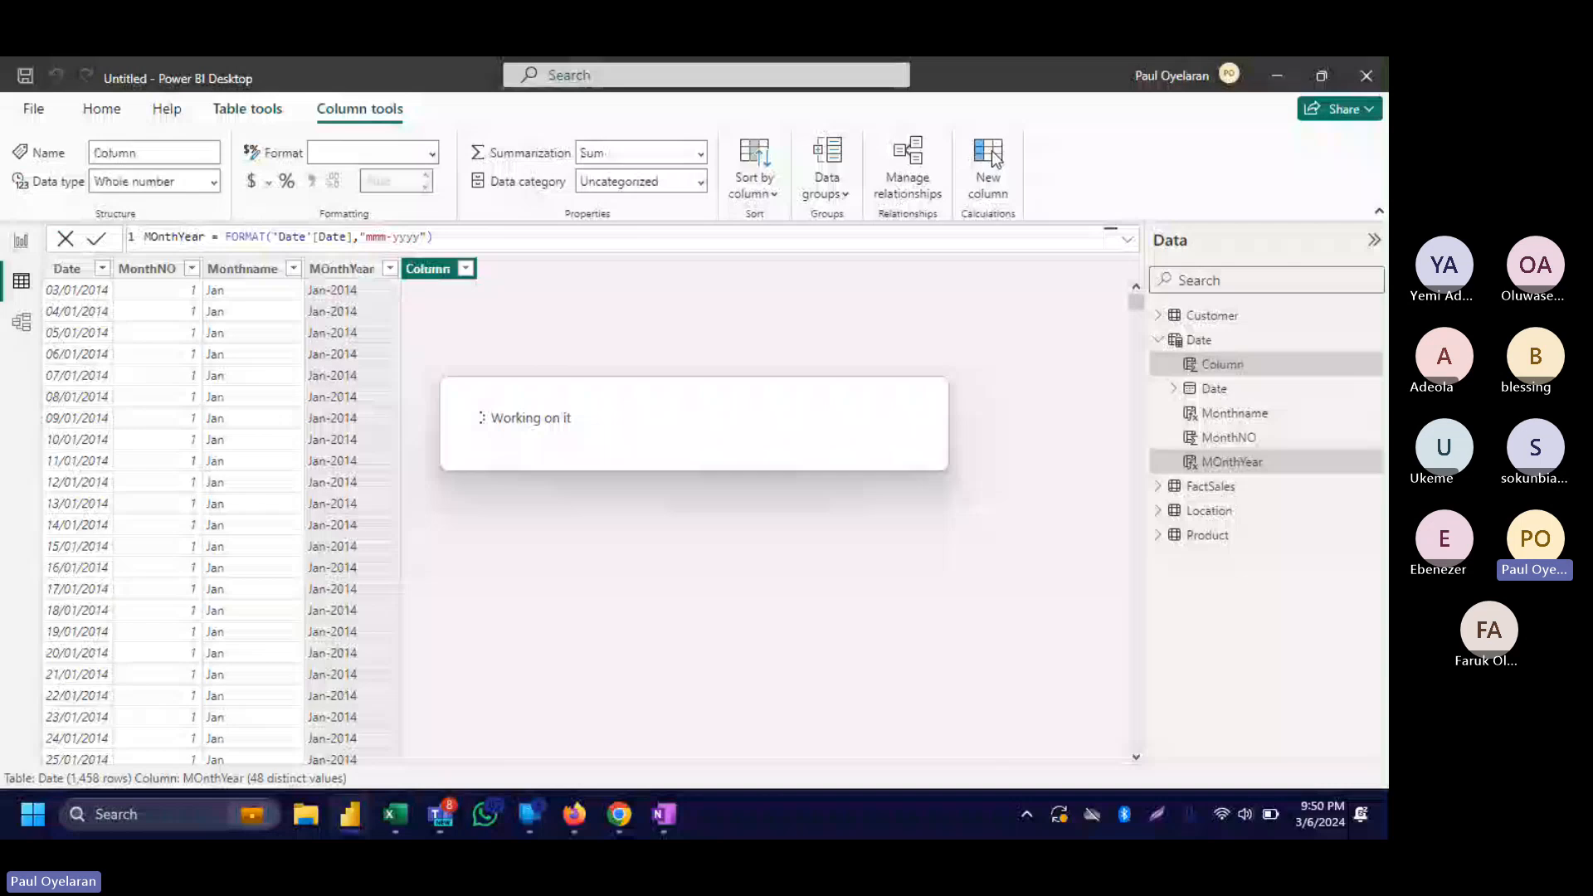
type("Wee")
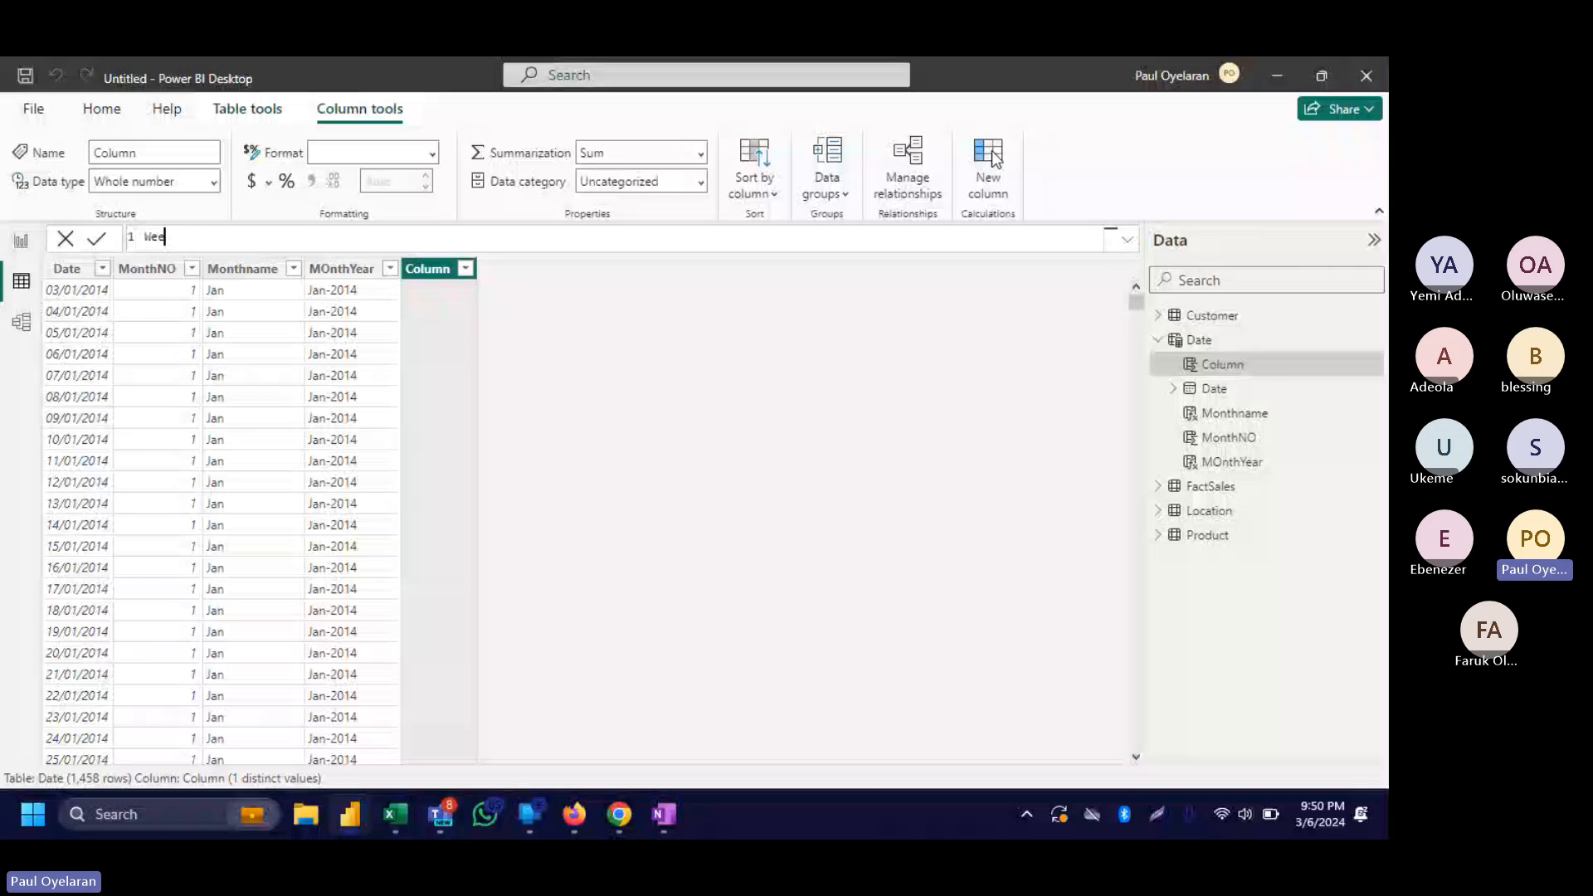
type("k = \"Week\" &")
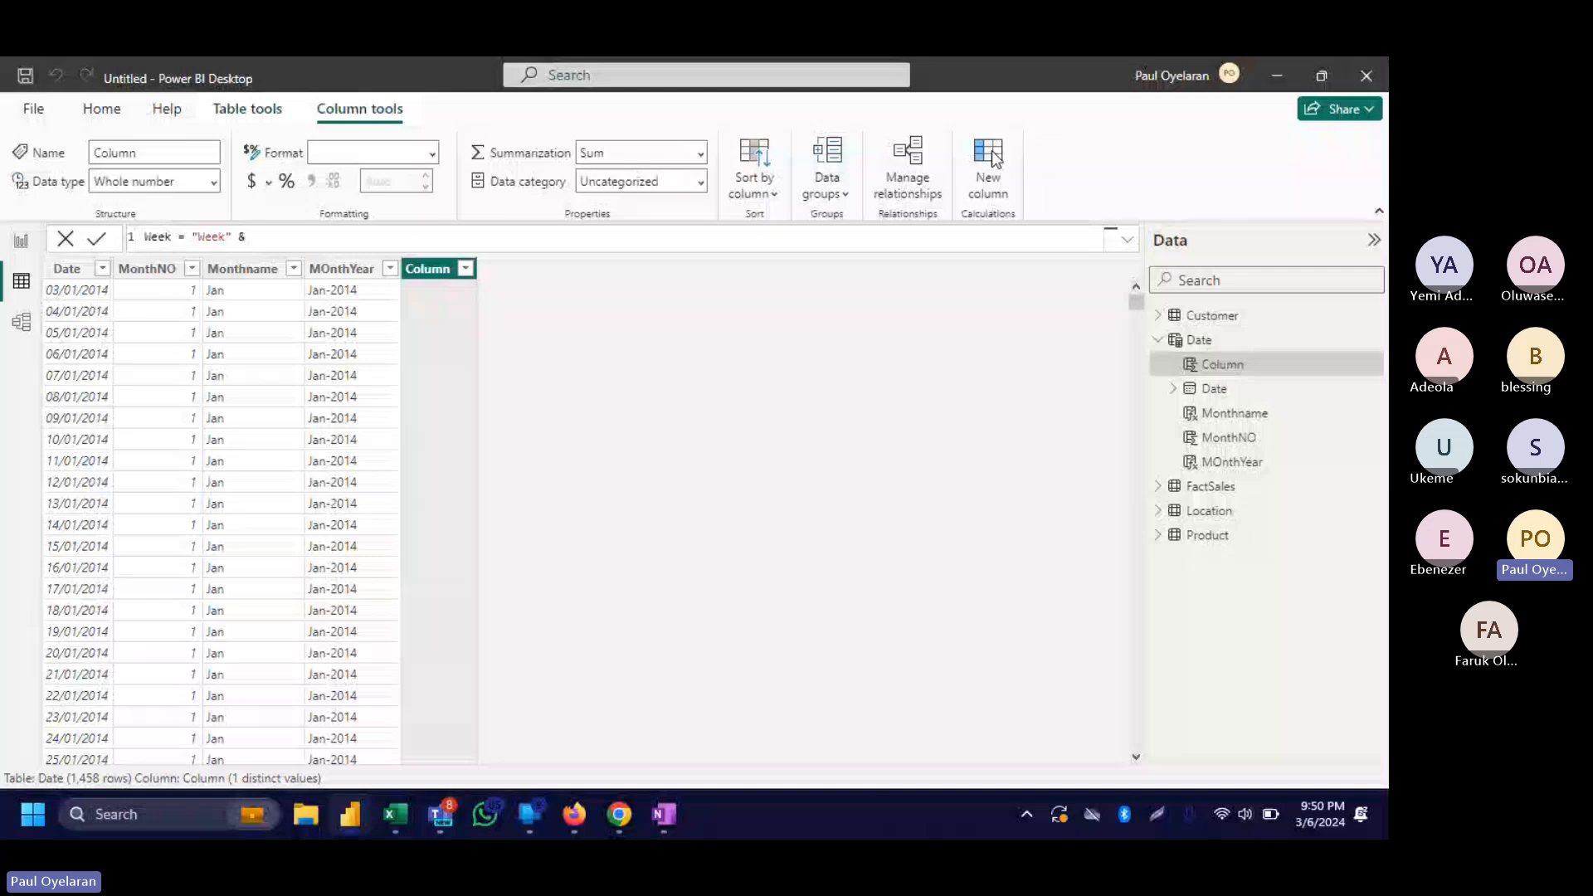
type("week")
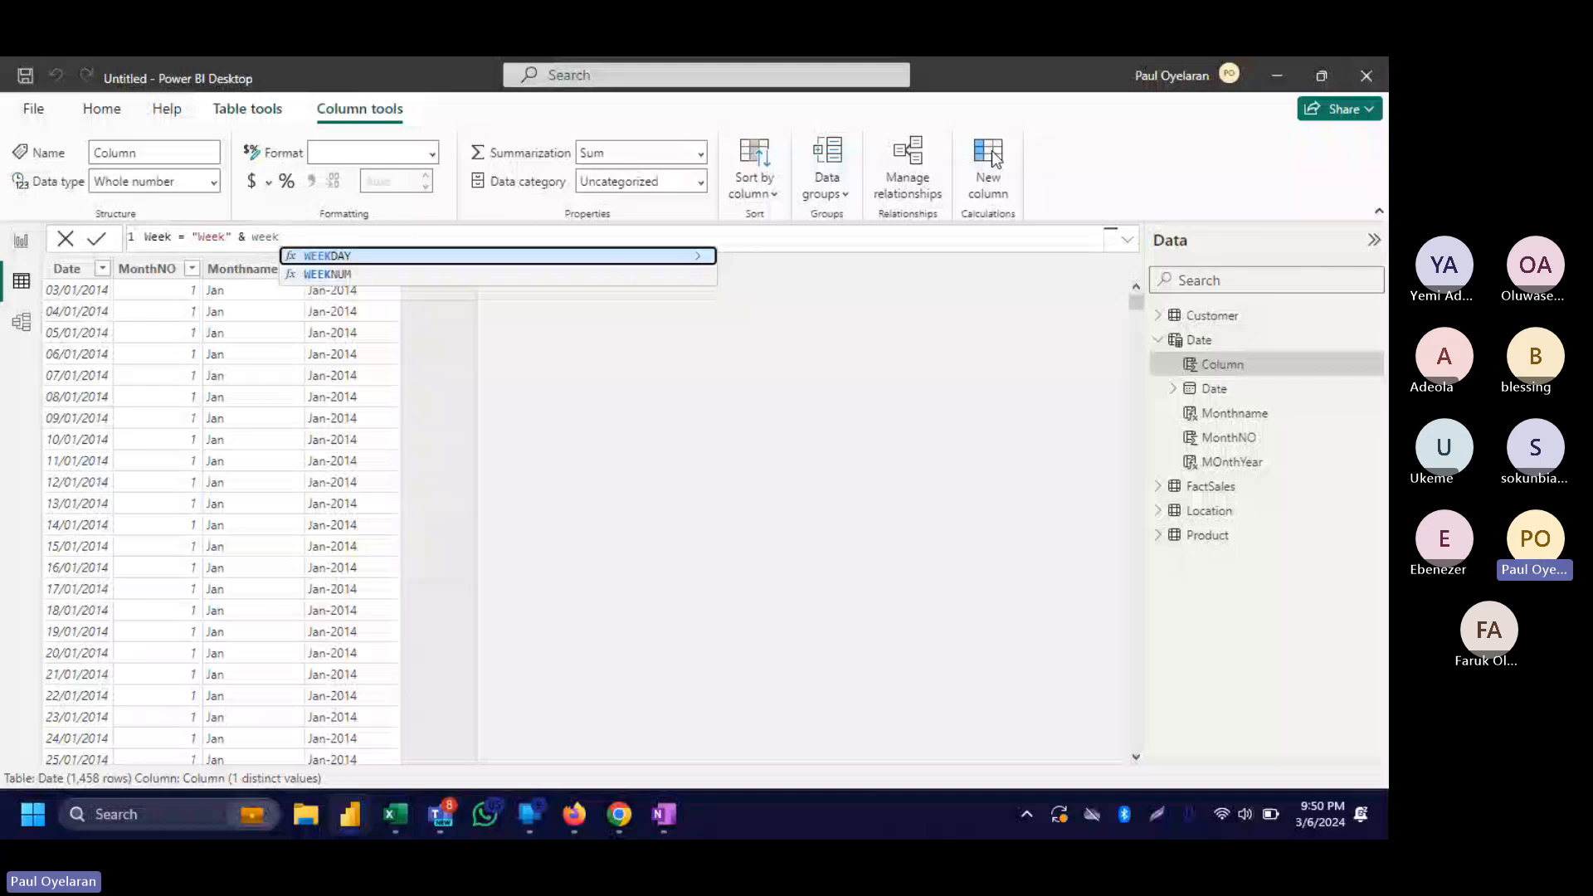
key("Down")
key("Tab")
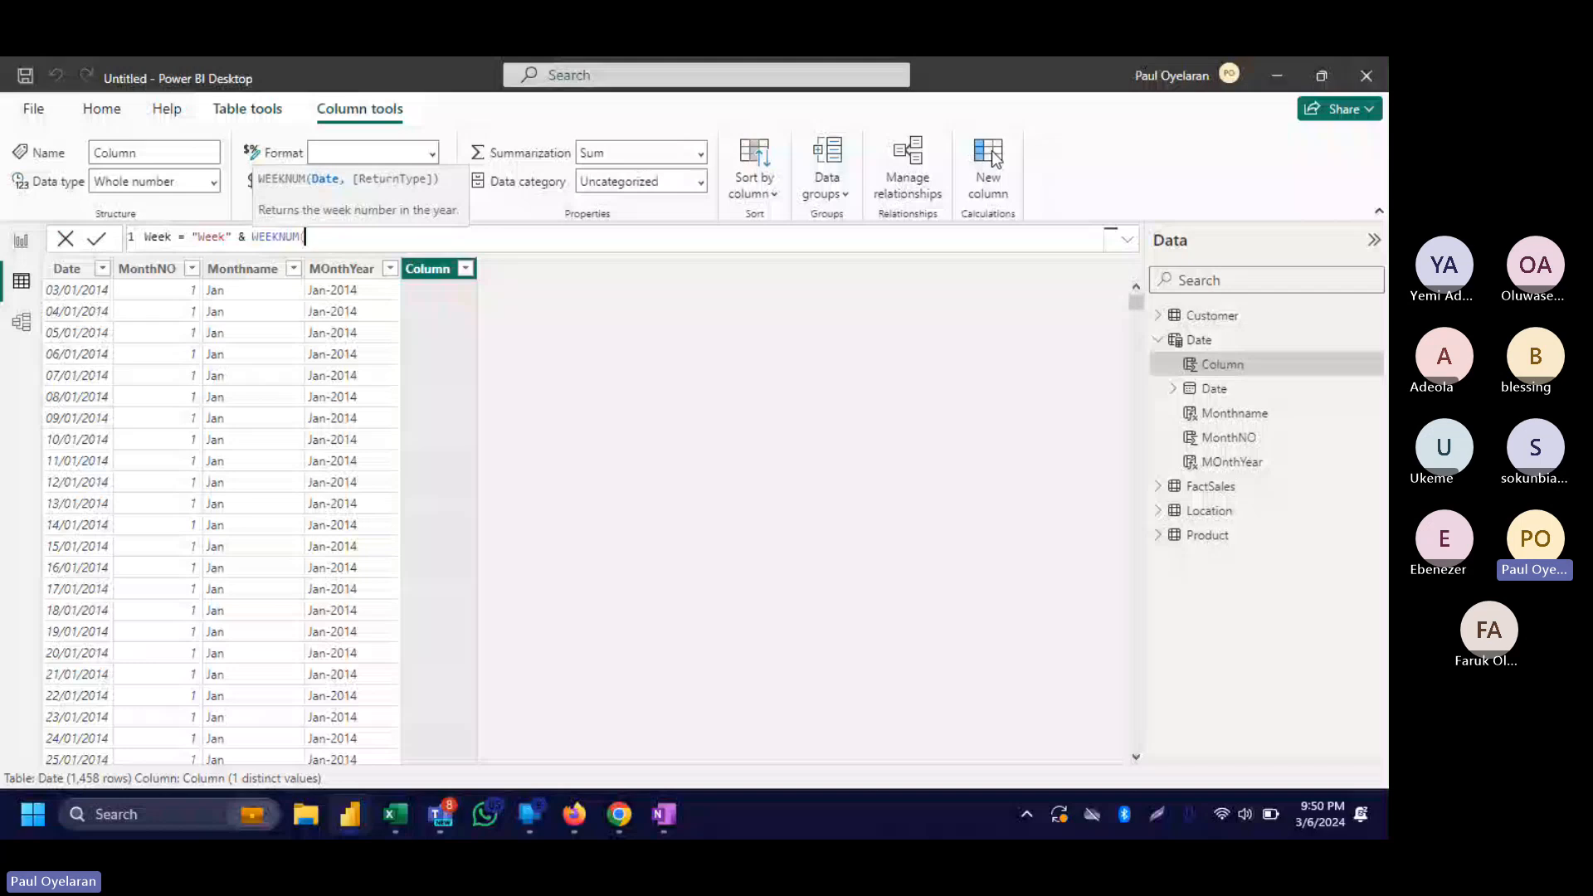
type("'Date'[Date],")
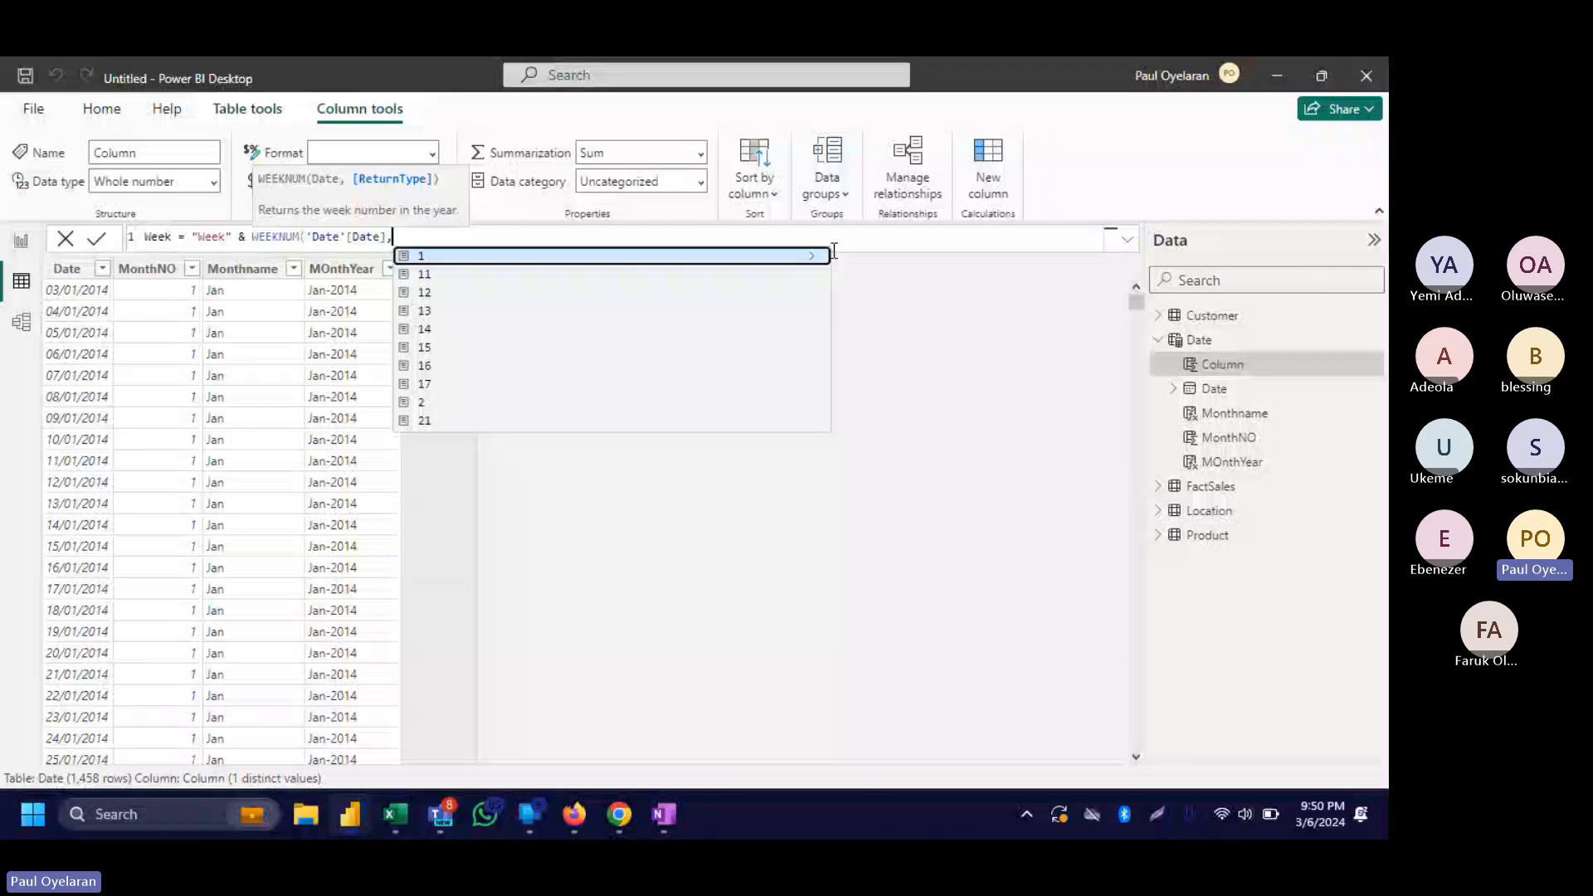
Check which weekday the week begins on for WEEKNUM return types 1, 11, 12 and 14.
left_click(811, 256)
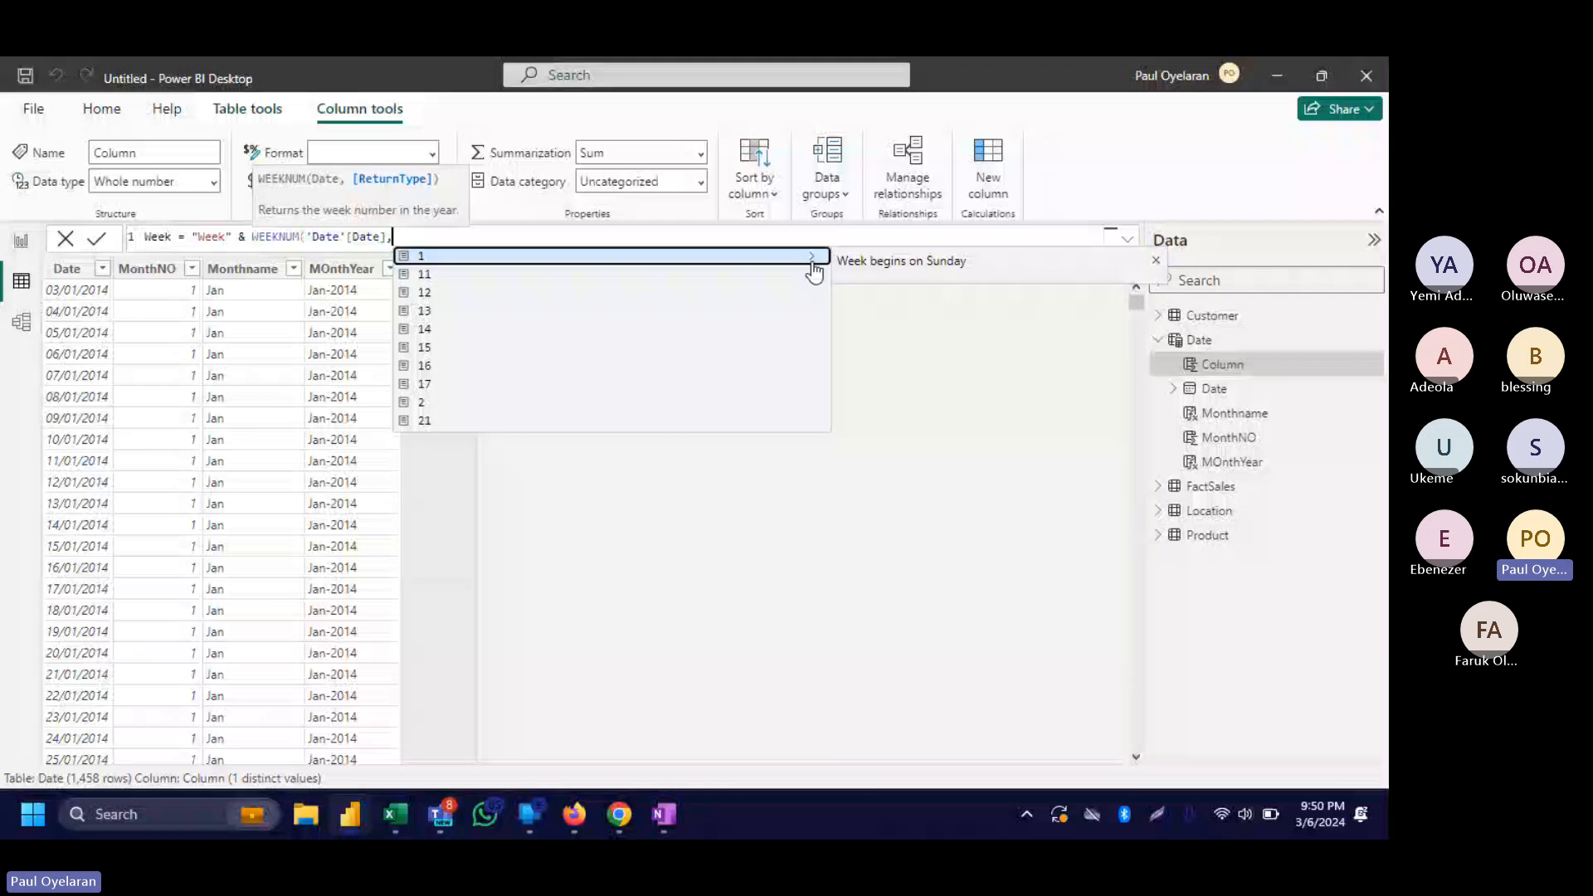
key("Down")
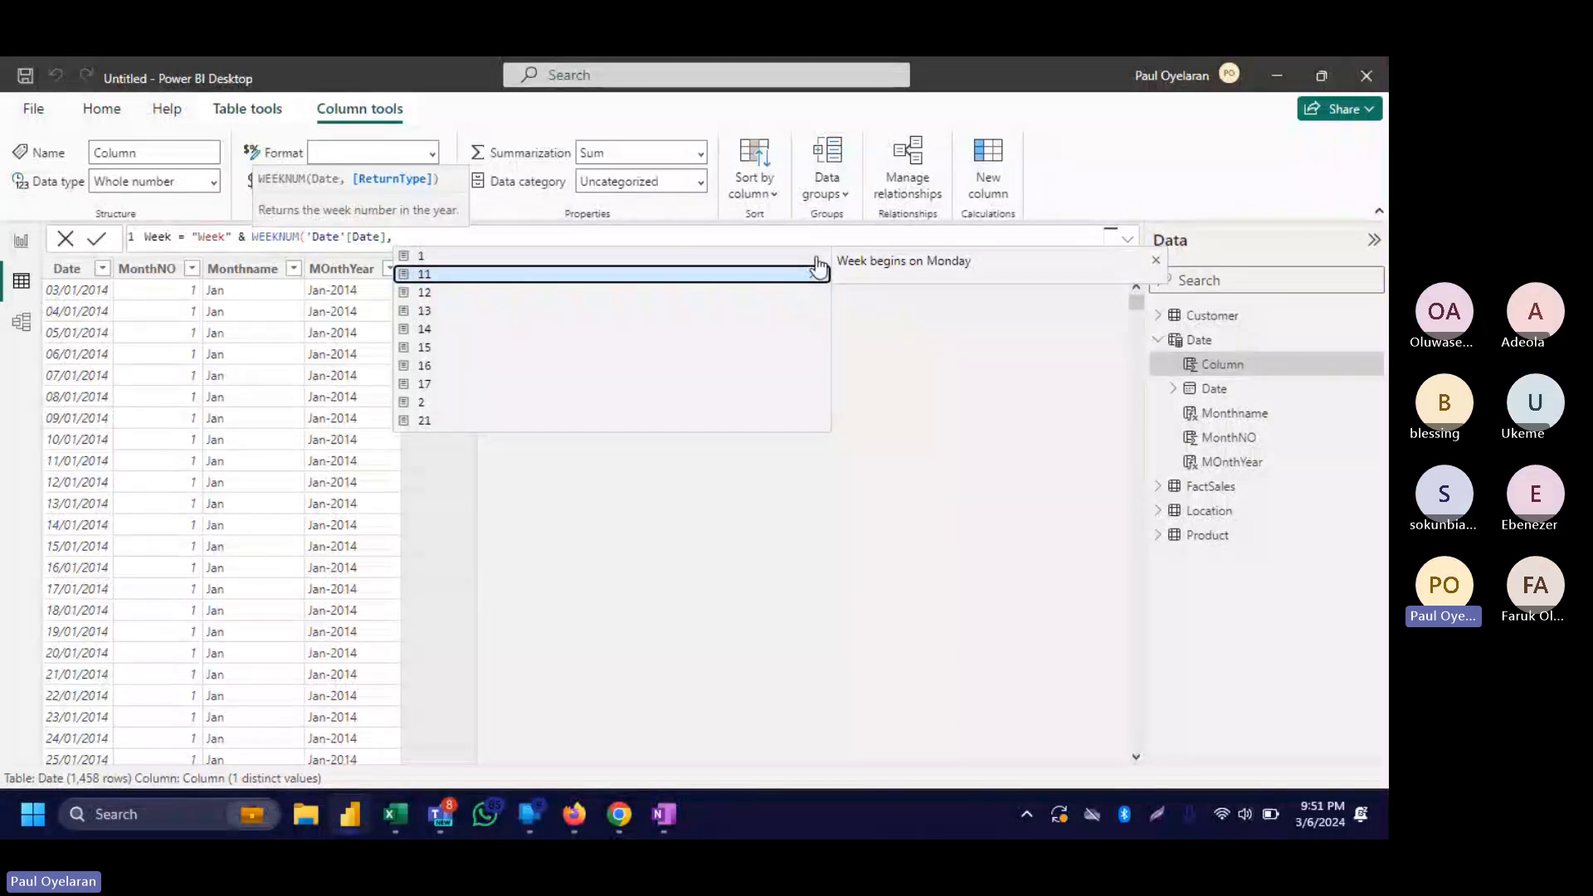
key("Down")
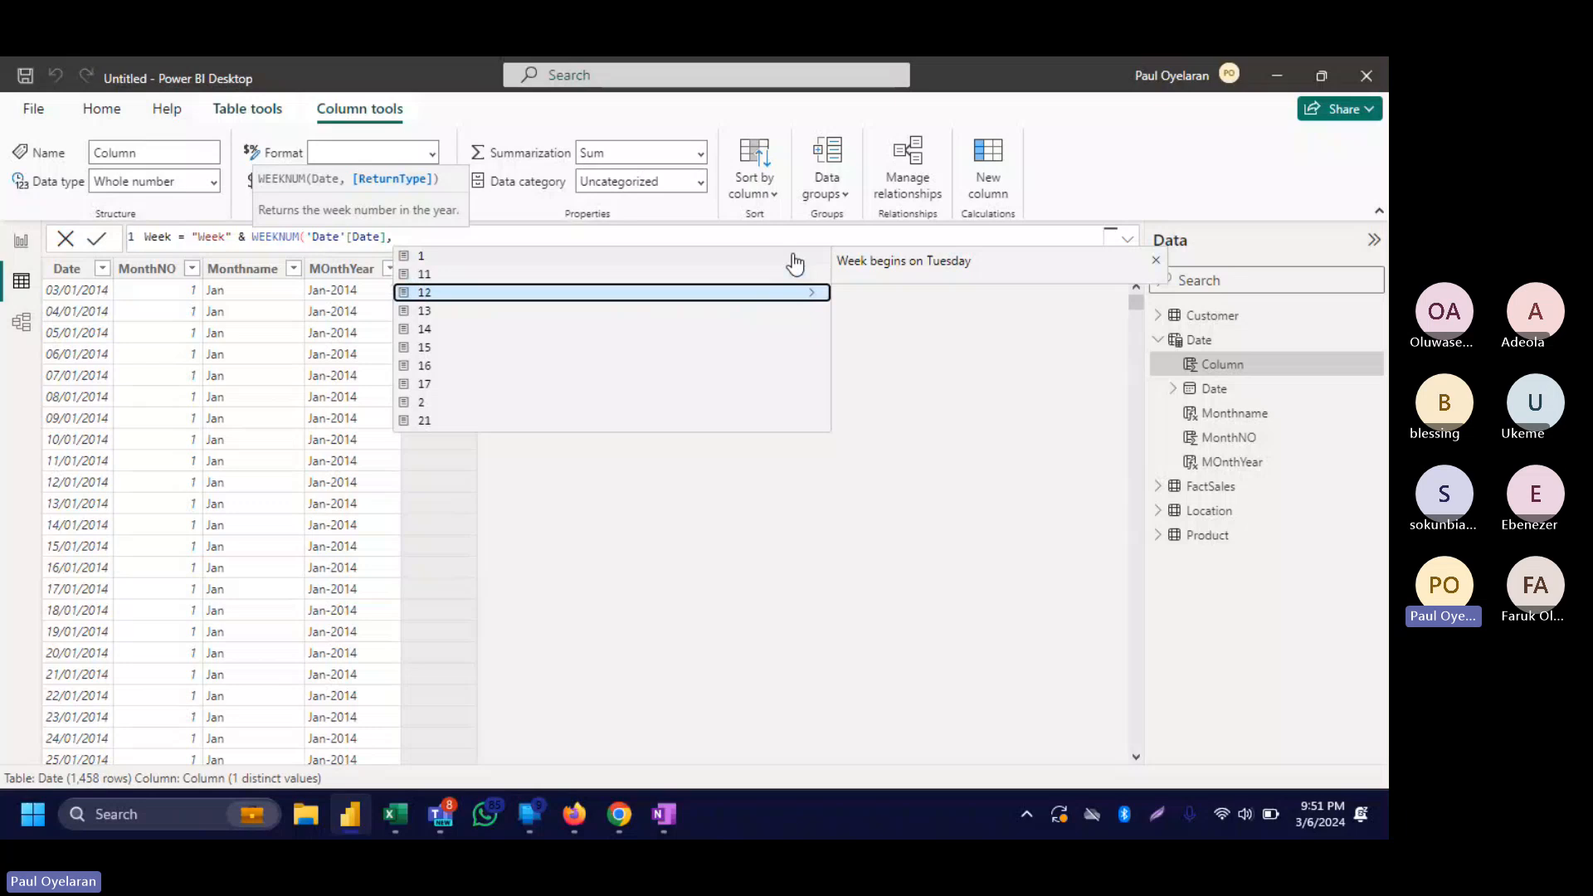
key("Up")
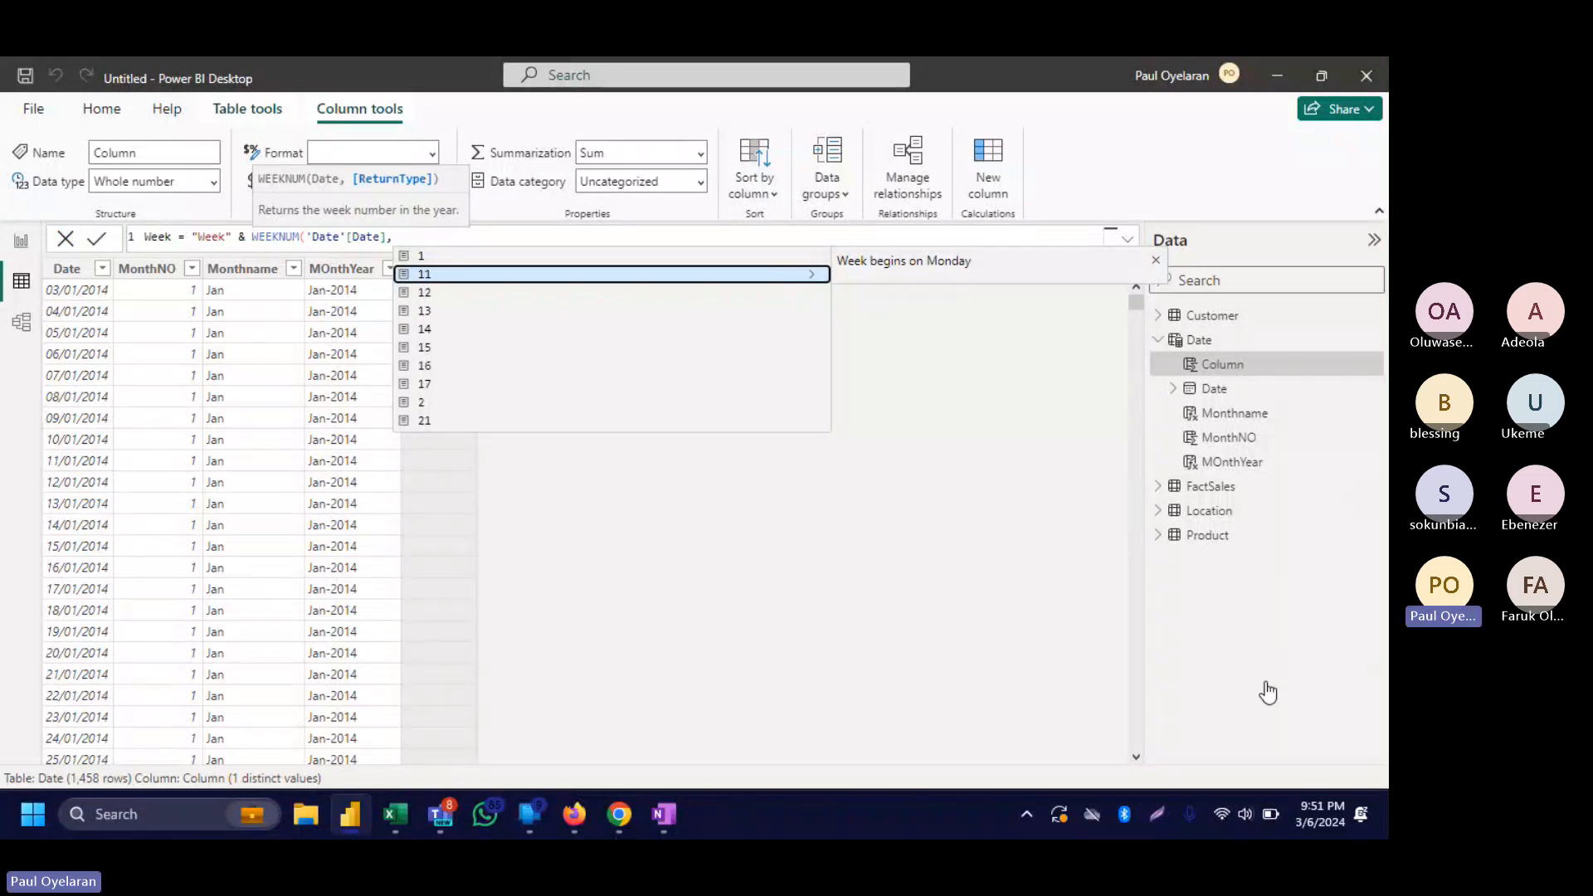
key("Escape")
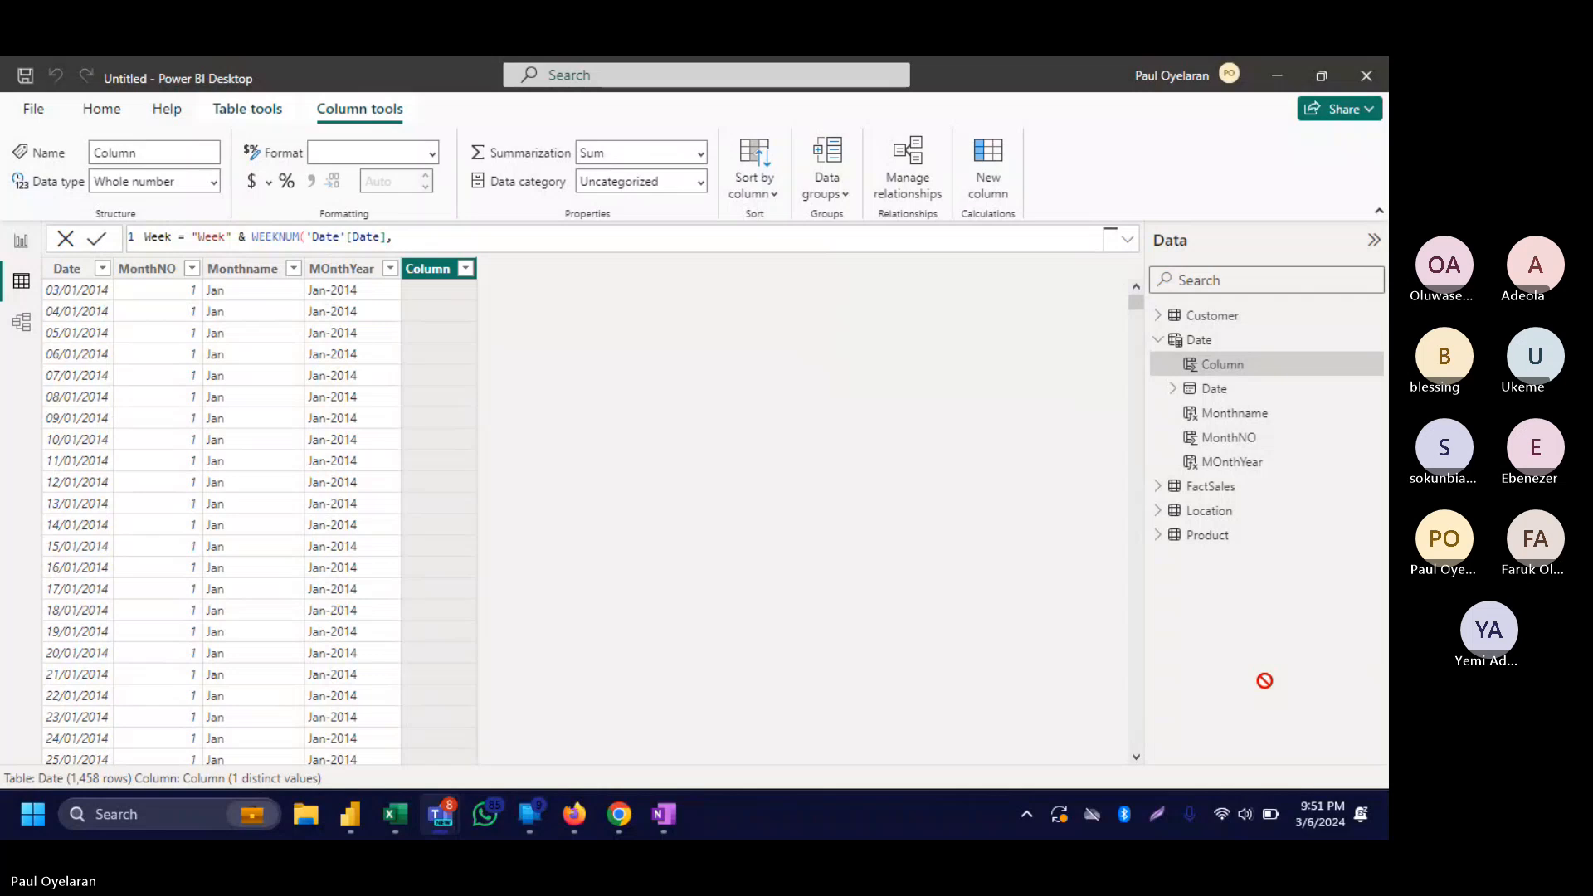
left_click(415, 236)
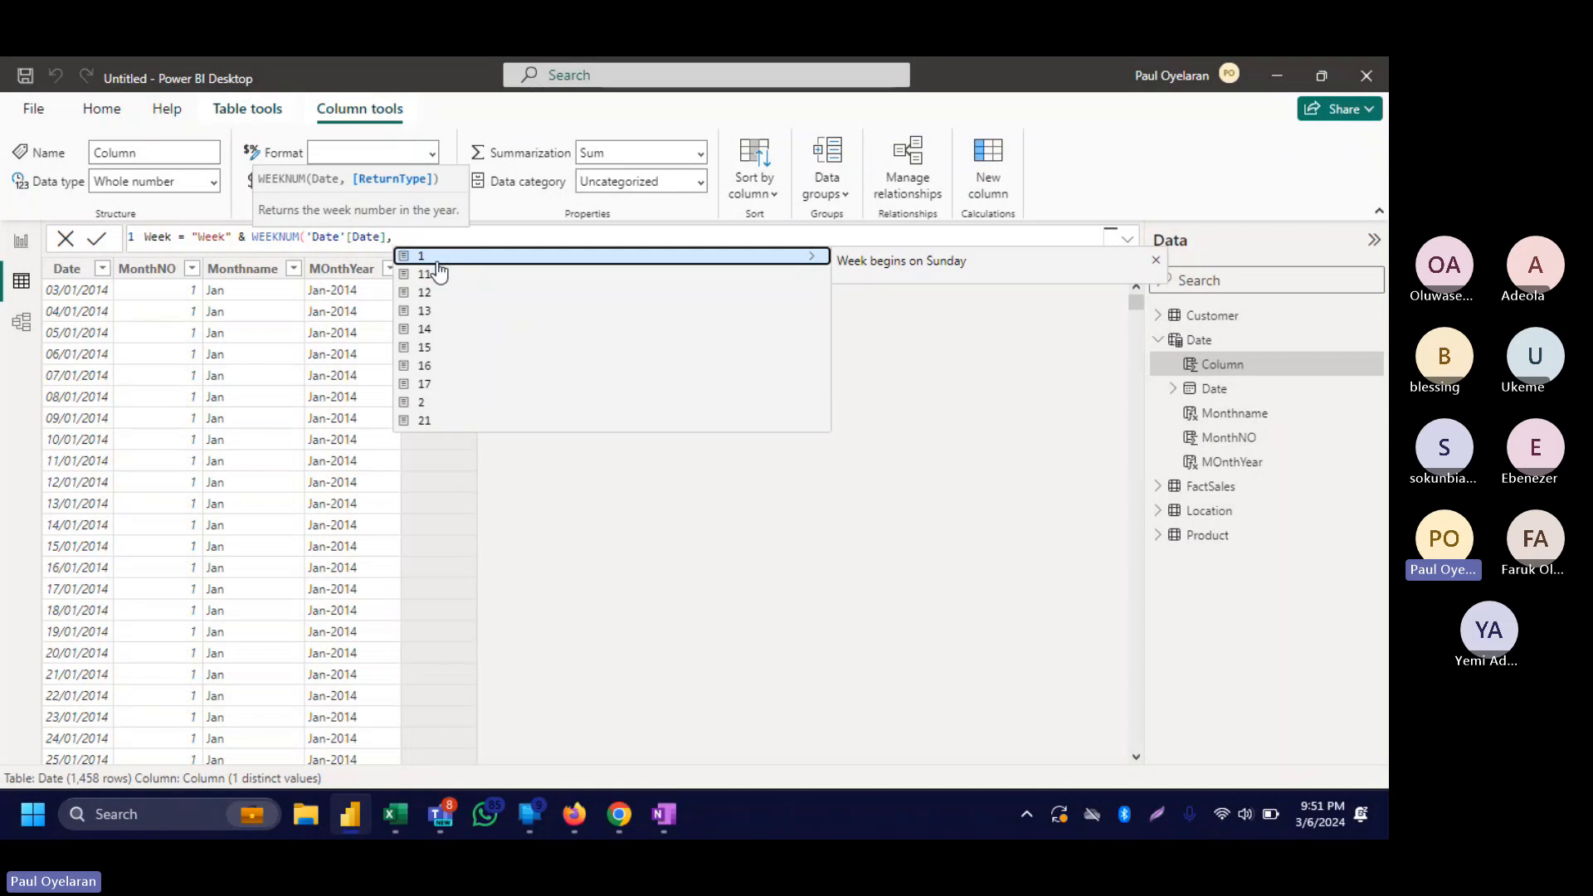
left_click(810, 332)
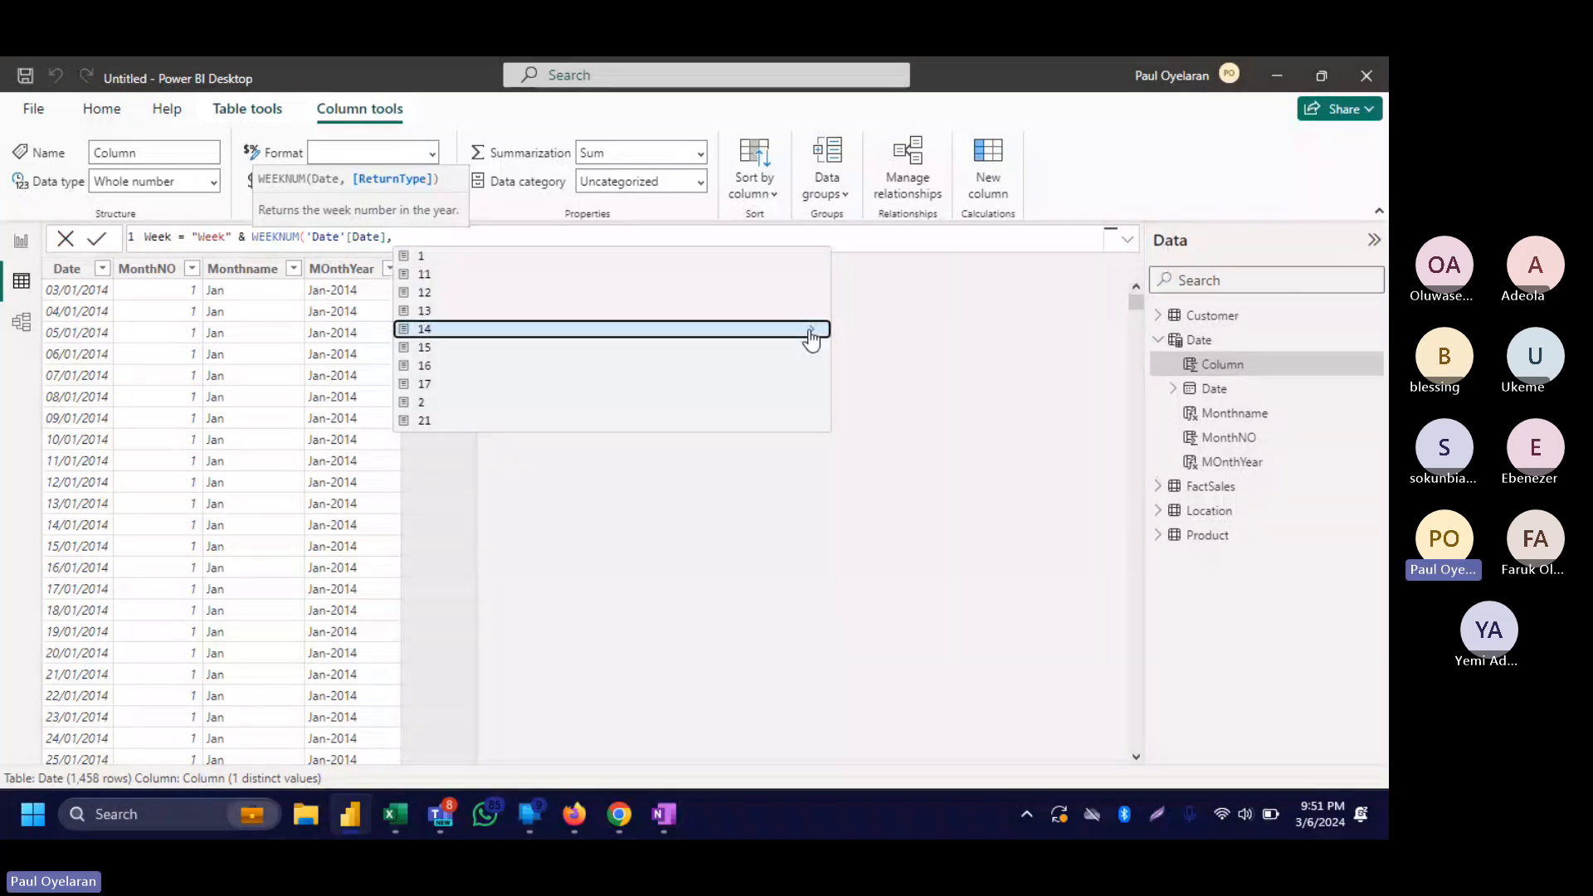
left_click(812, 331)
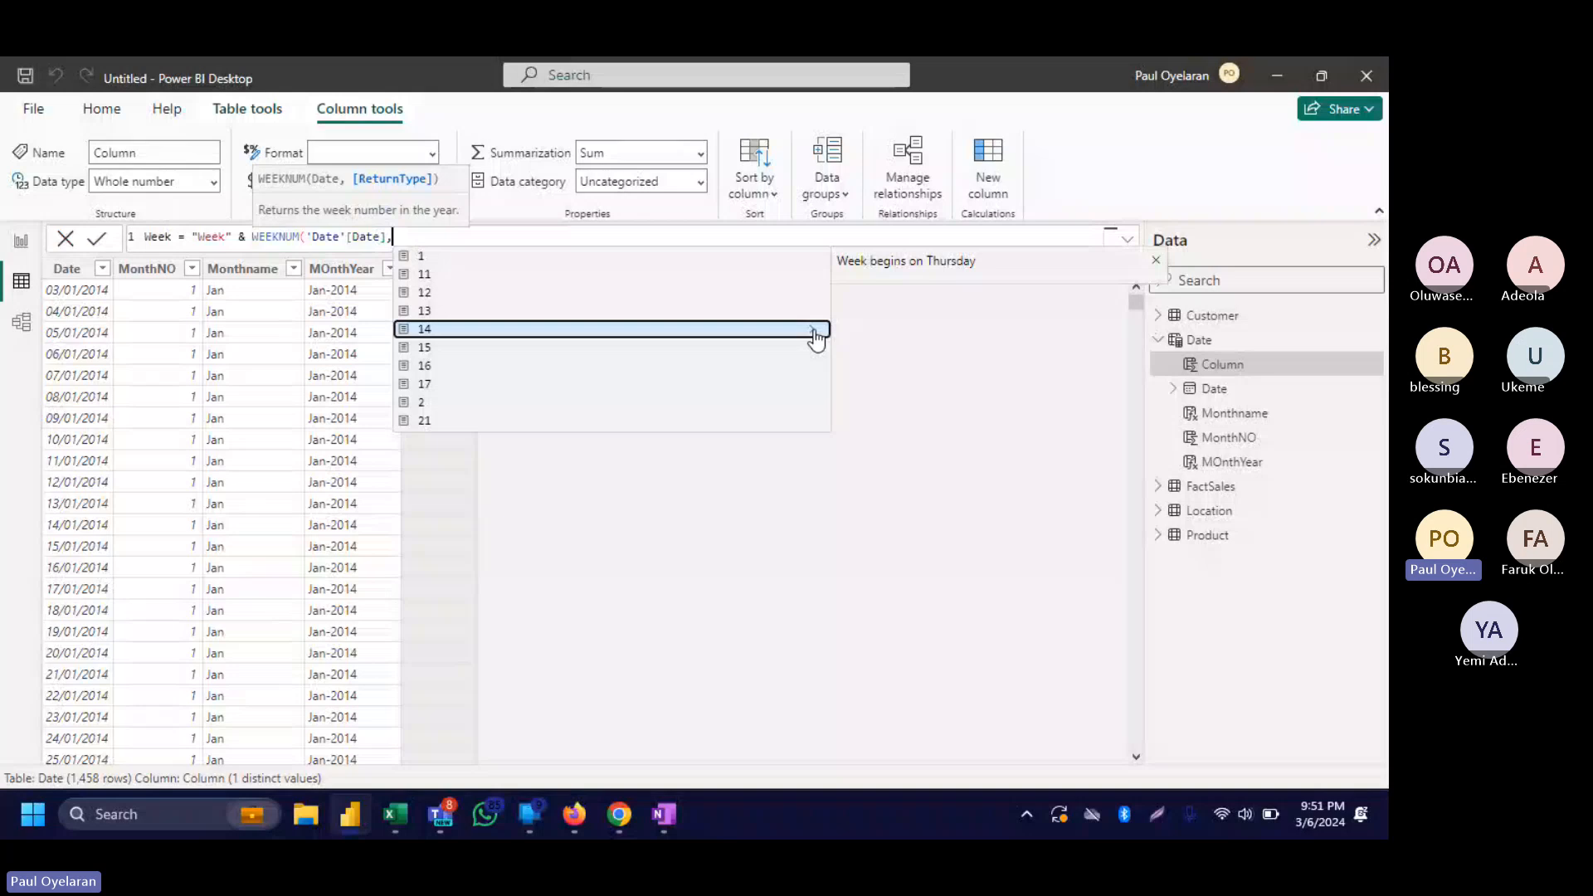
left_click(428, 241)
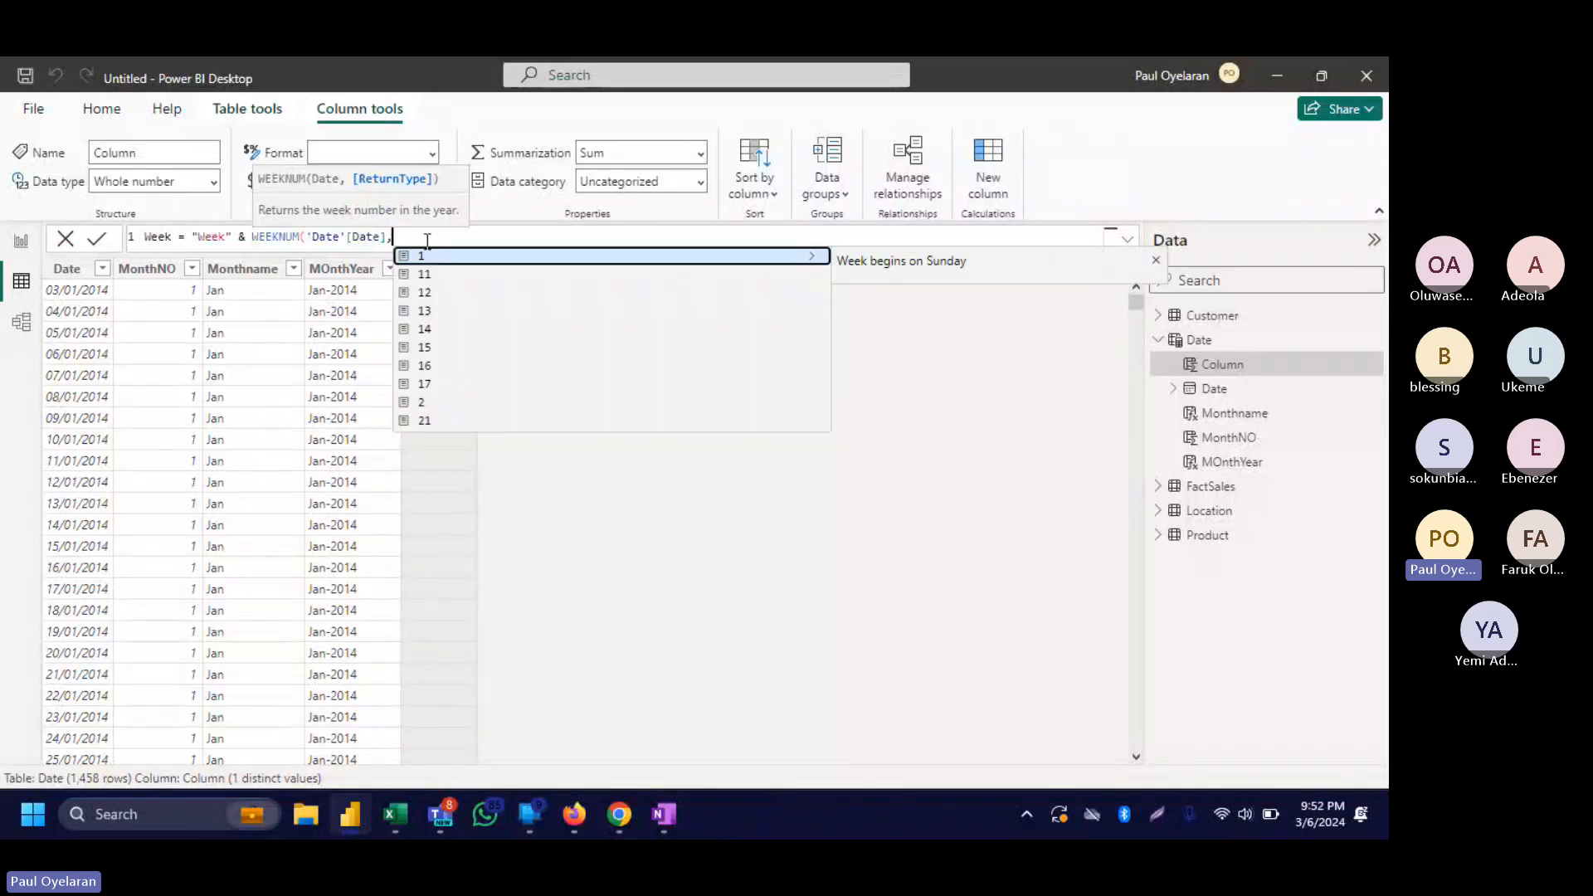
Finish the Week column without a return type, as "Week" & WEEKNUM('Date'[Date]).
key("BackSpace")
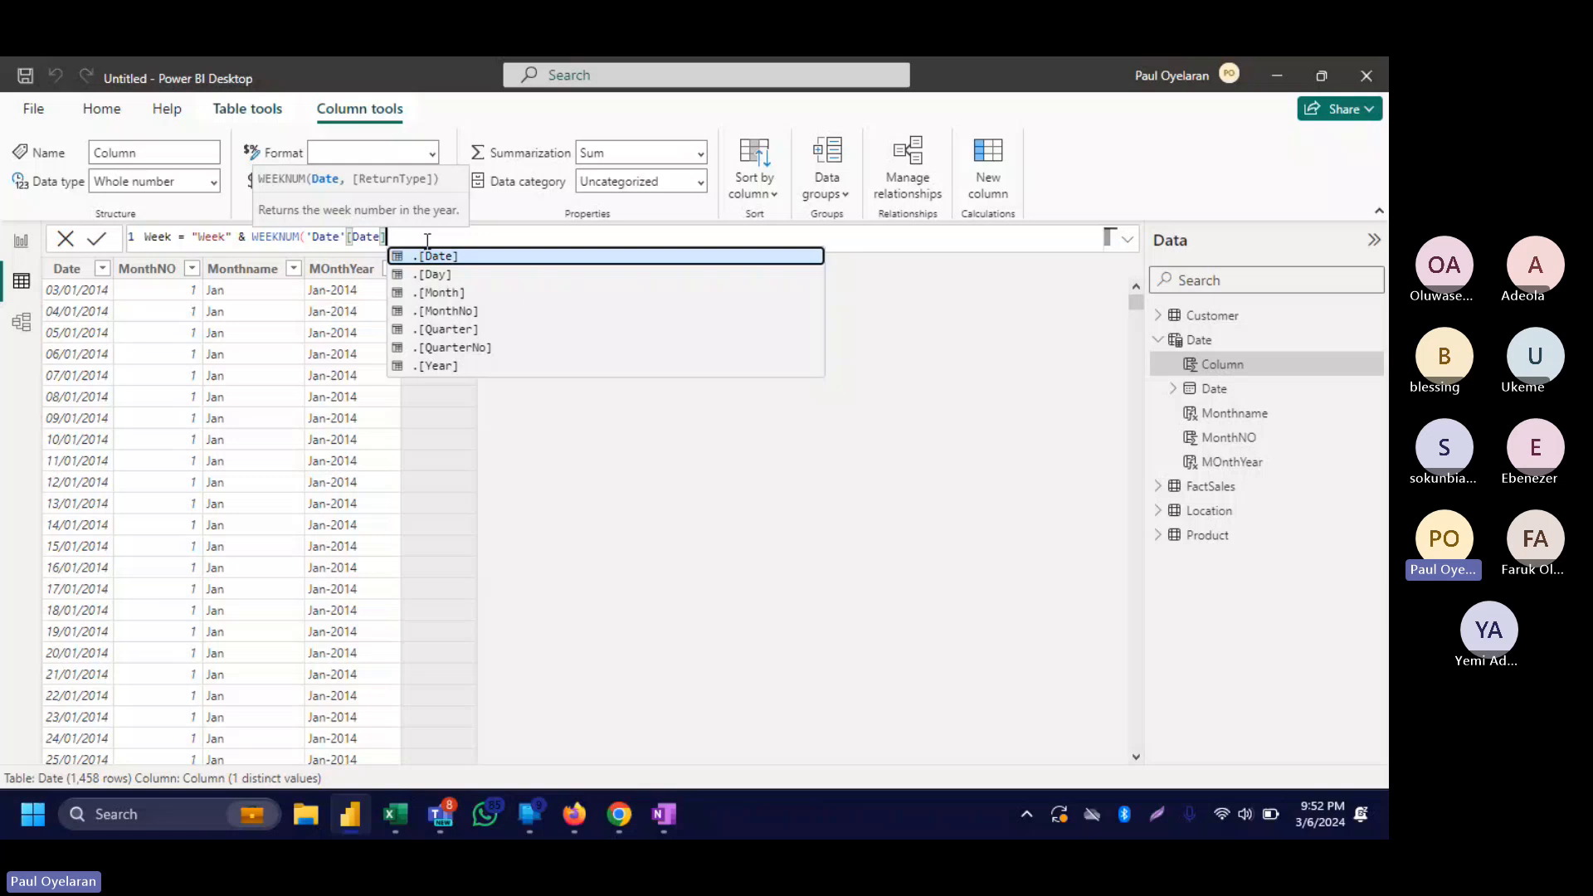
type(")")
key("Return")
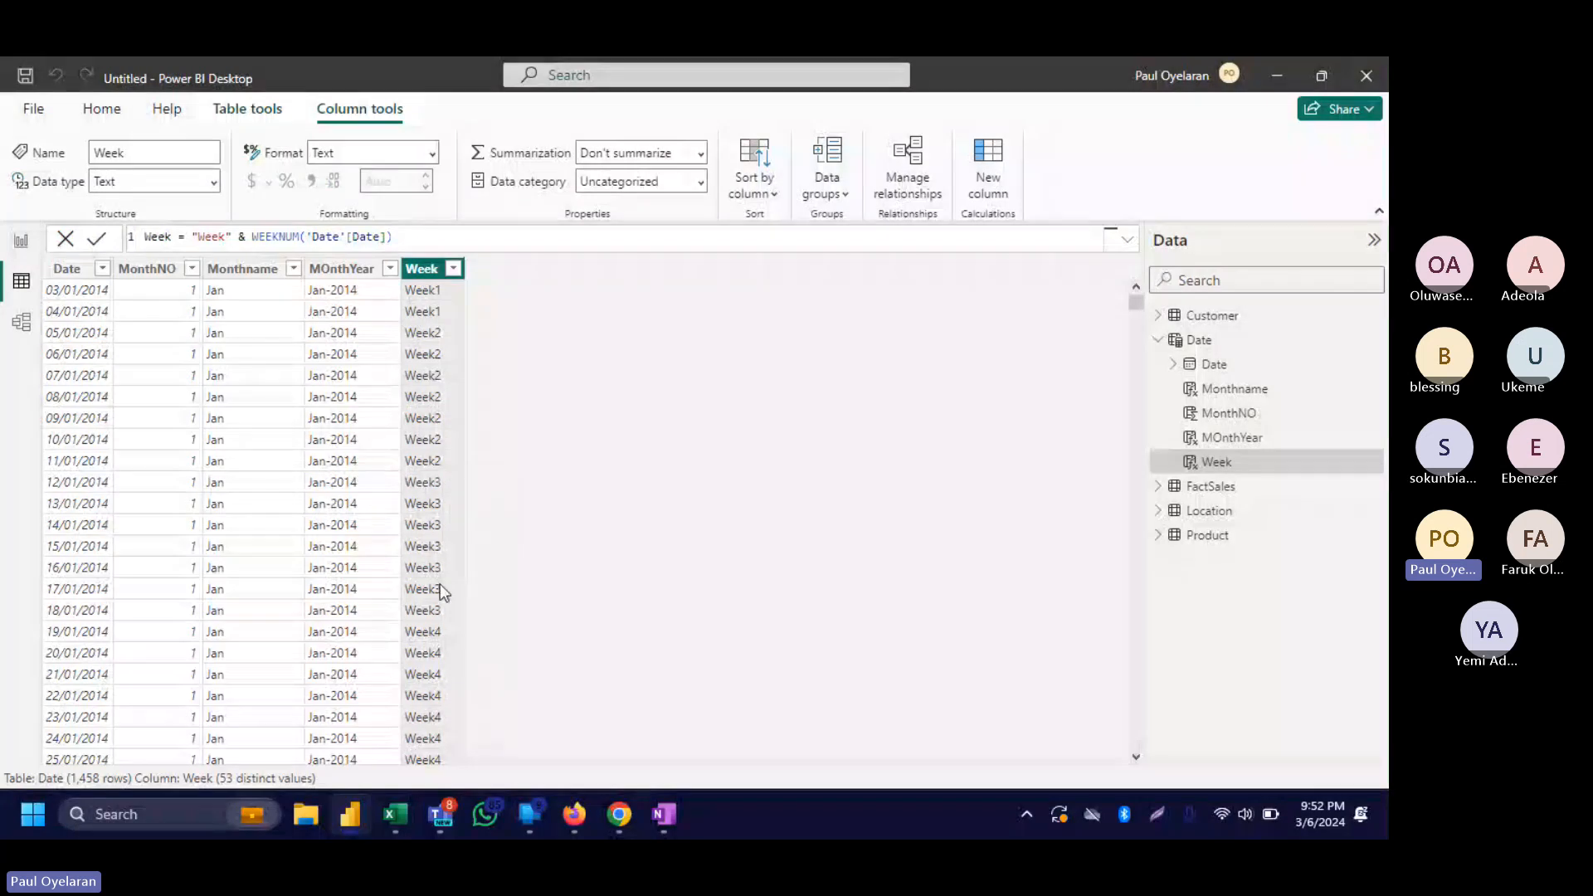
Insert a space between the text and the number by changing the Week formula to "Week" & " " & WEEKNUM('Date'[Date]).
left_click(247, 238)
type("\" \" ")
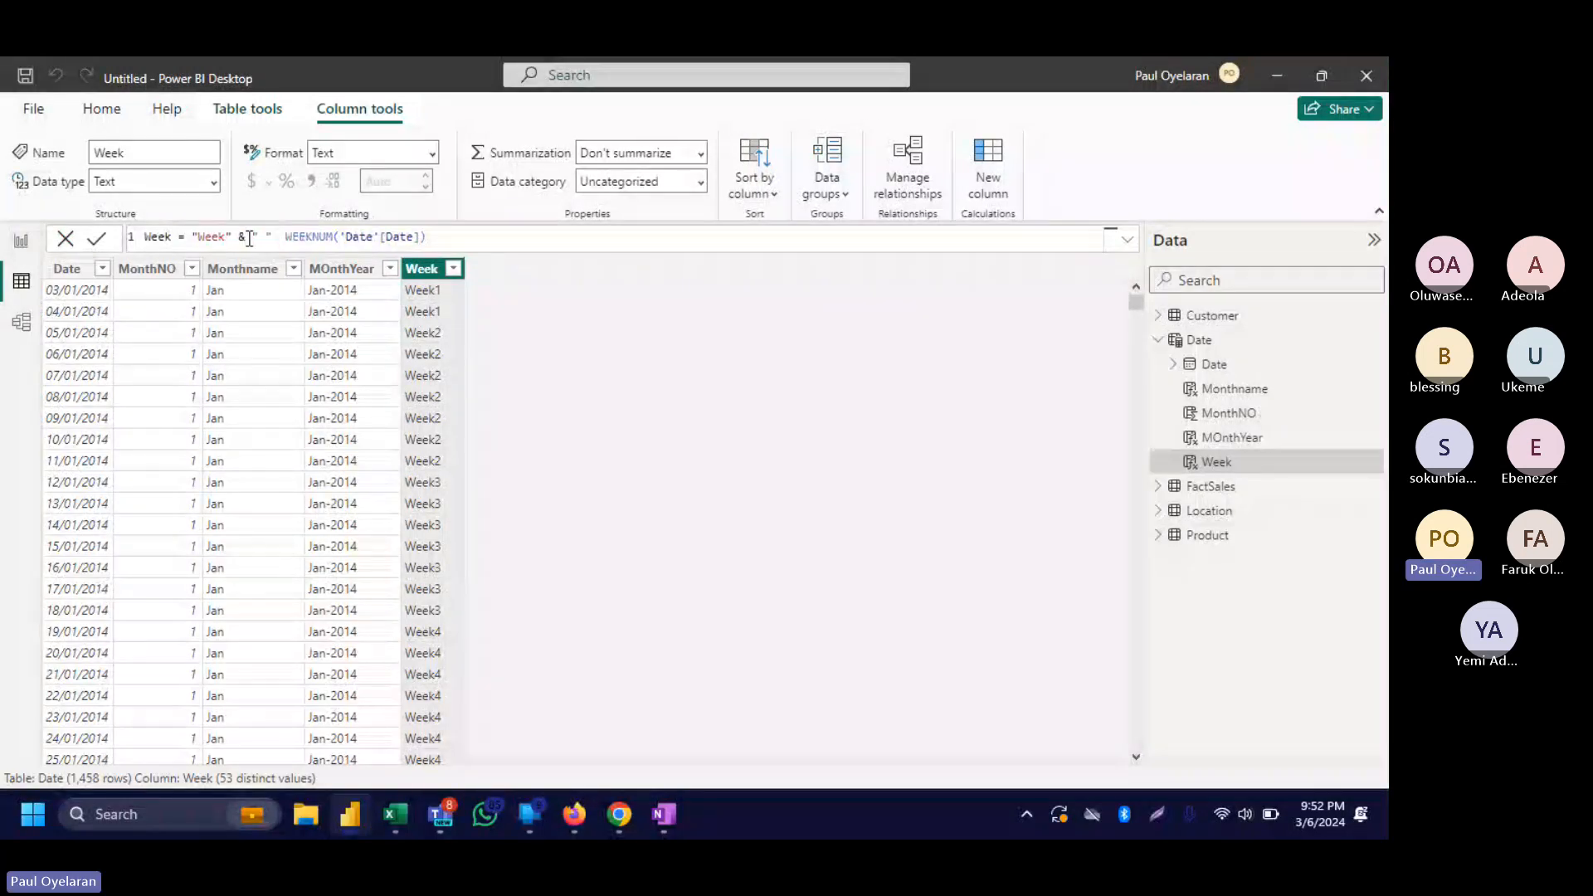
type("&")
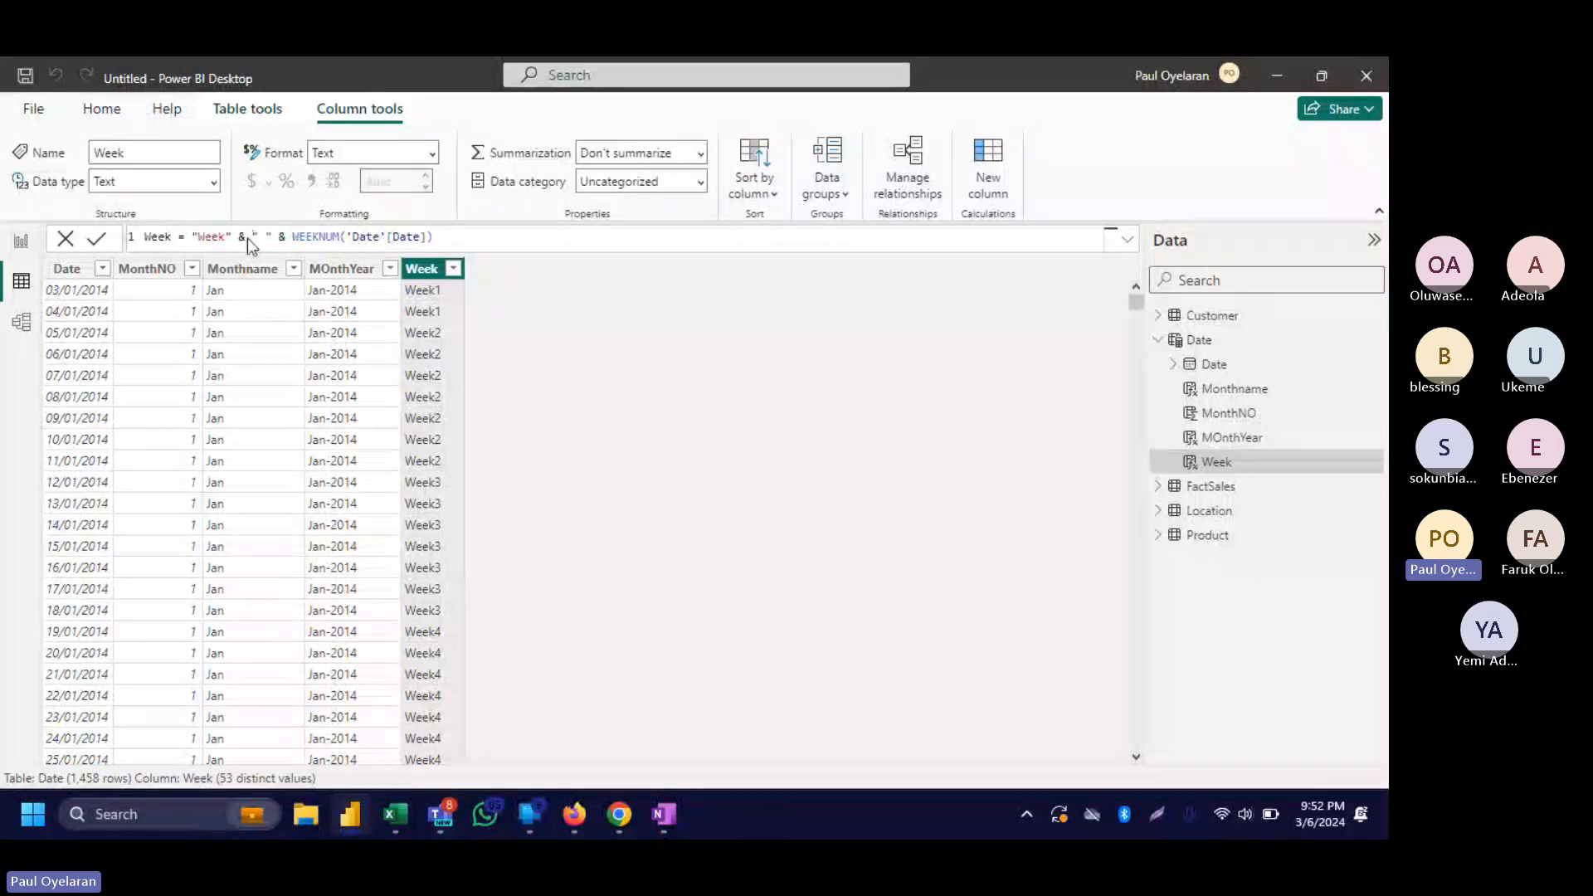
key("Return")
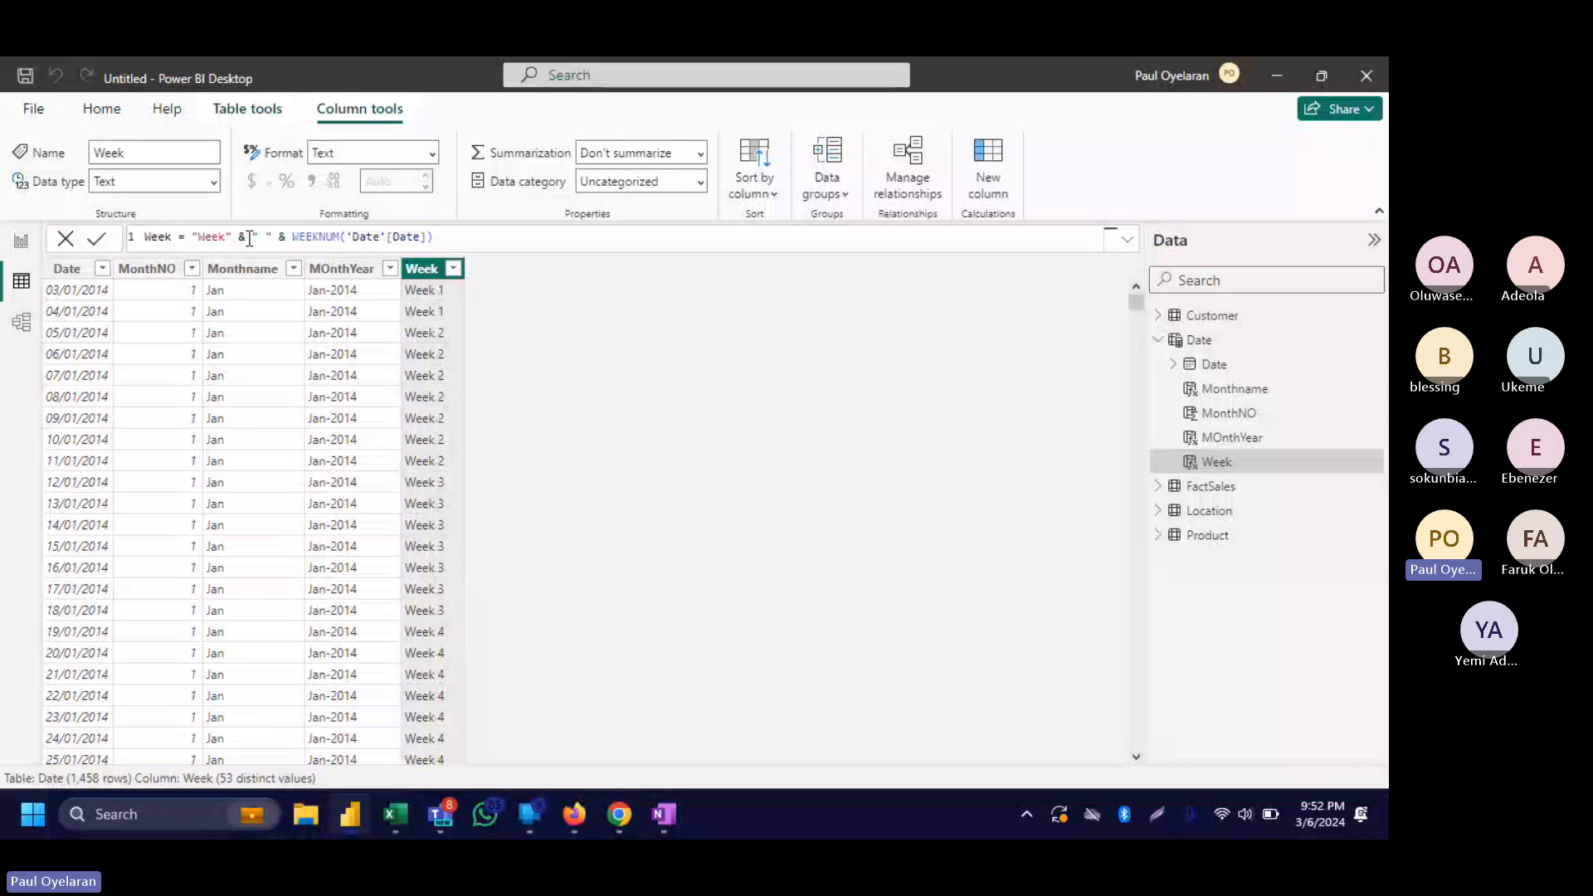
Add a table visual of Monthname to report page Page 1, move it toward the canvas centre, and return to the Date table's data.
left_click(23, 241)
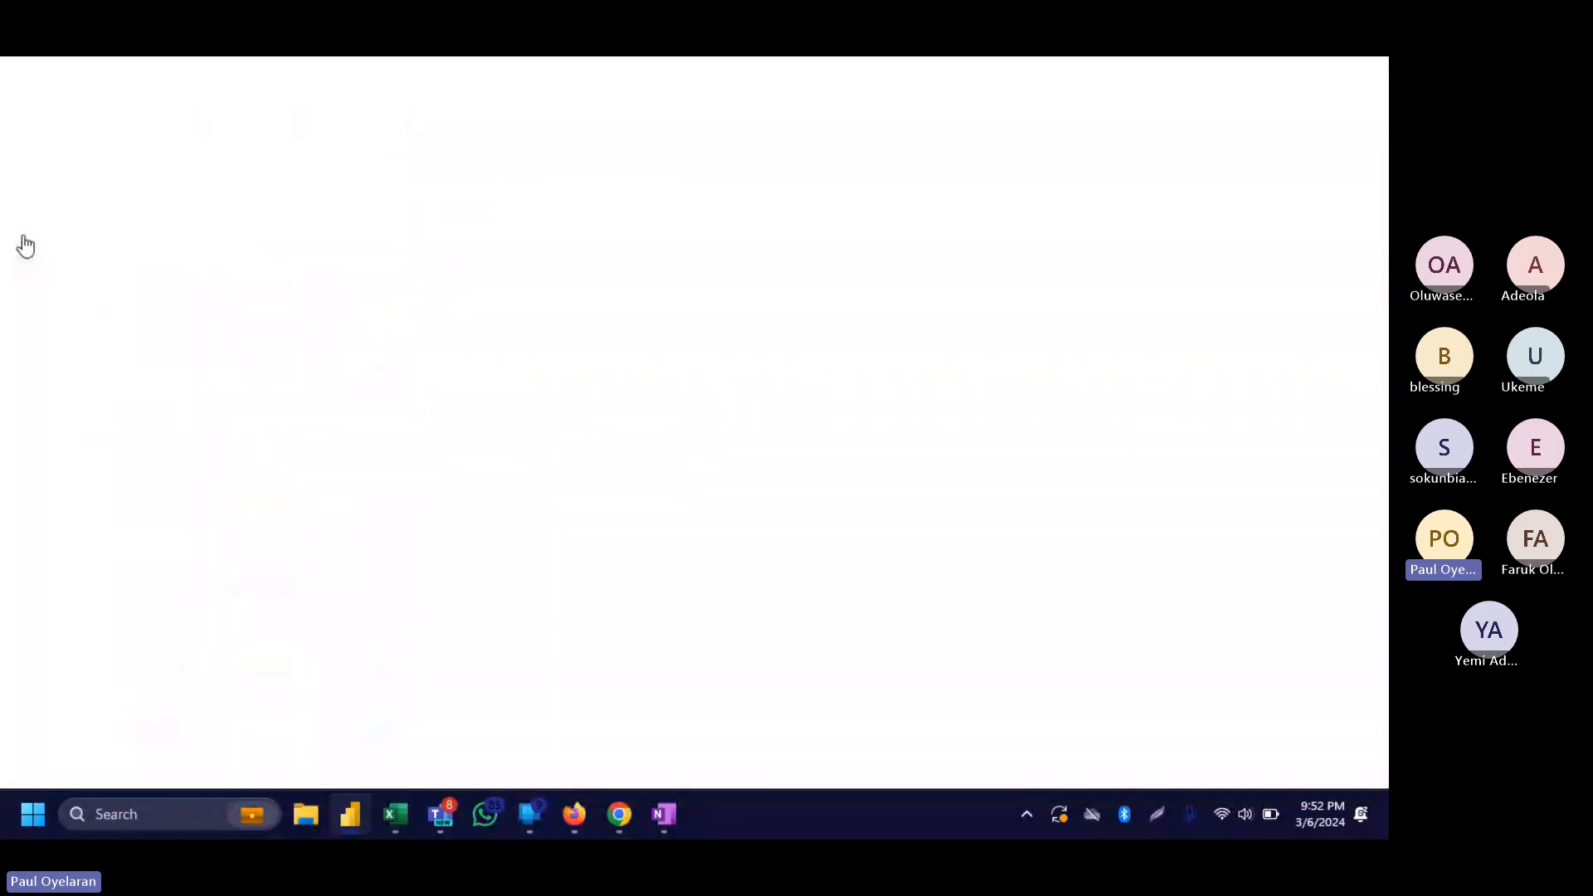
left_click(1217, 463)
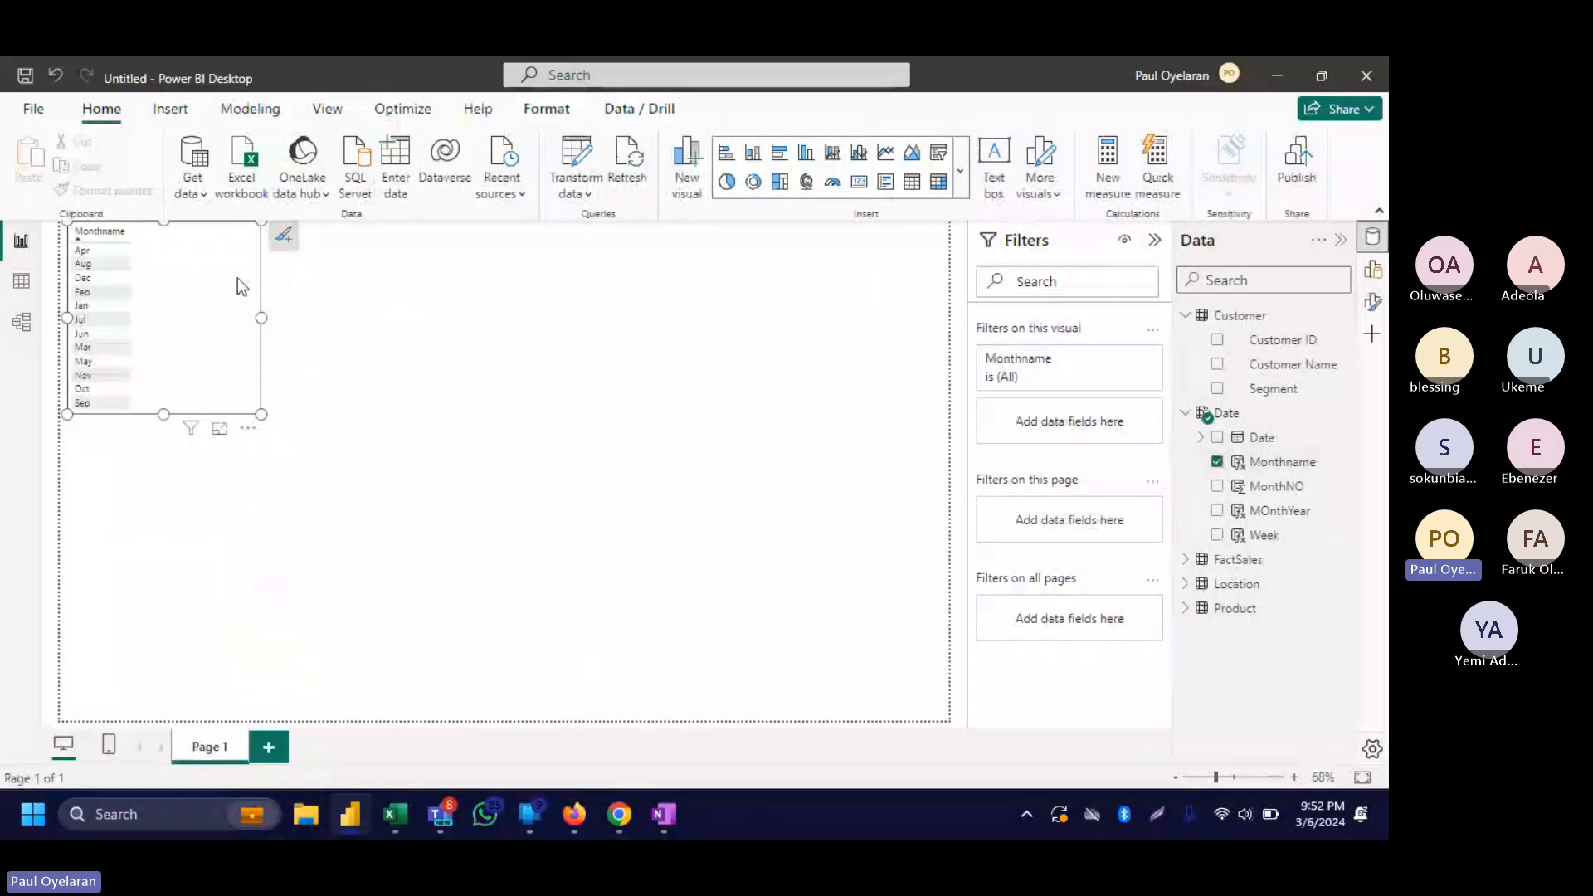
left_click_drag(207, 356, 402, 479)
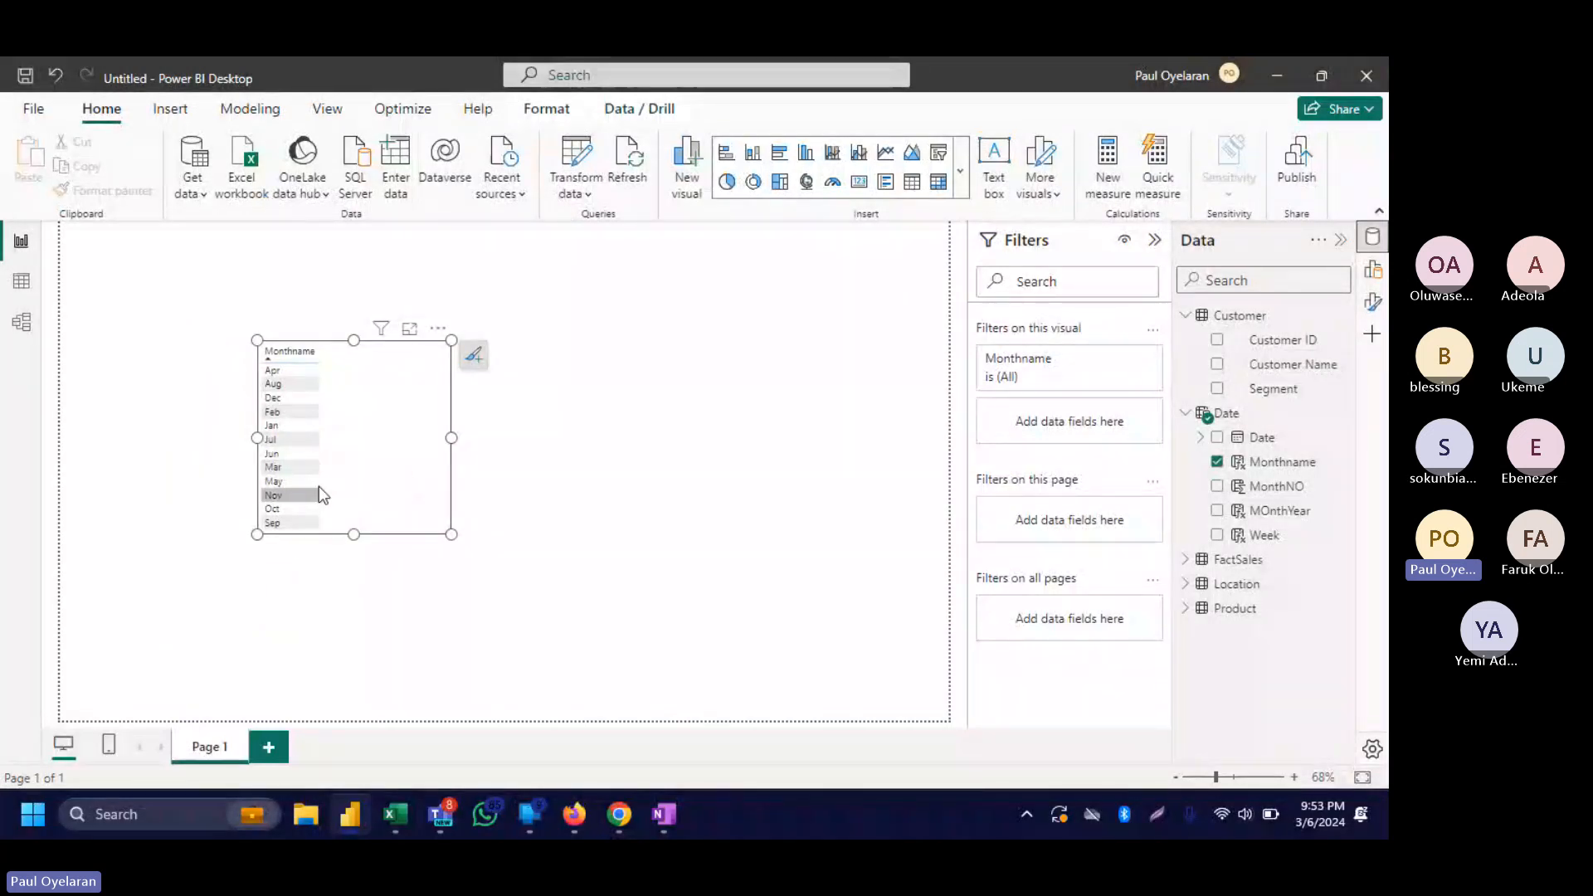
left_click(23, 283)
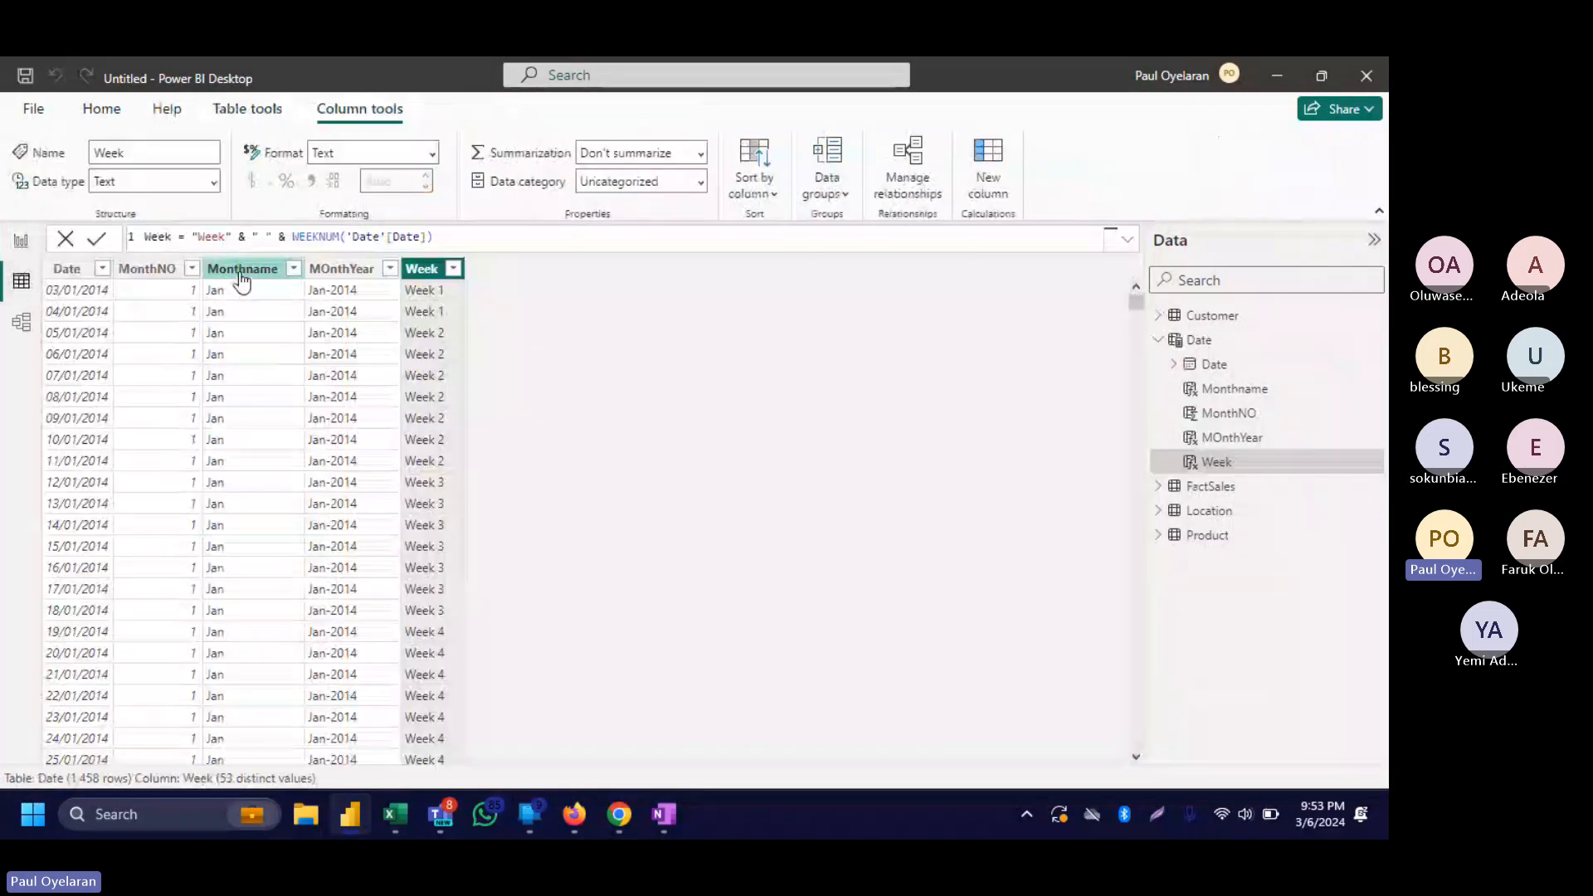
Sort the Monthname column by MonthNO, check the month order in the Page 1 table visual, and make that visual slightly taller.
left_click(242, 270)
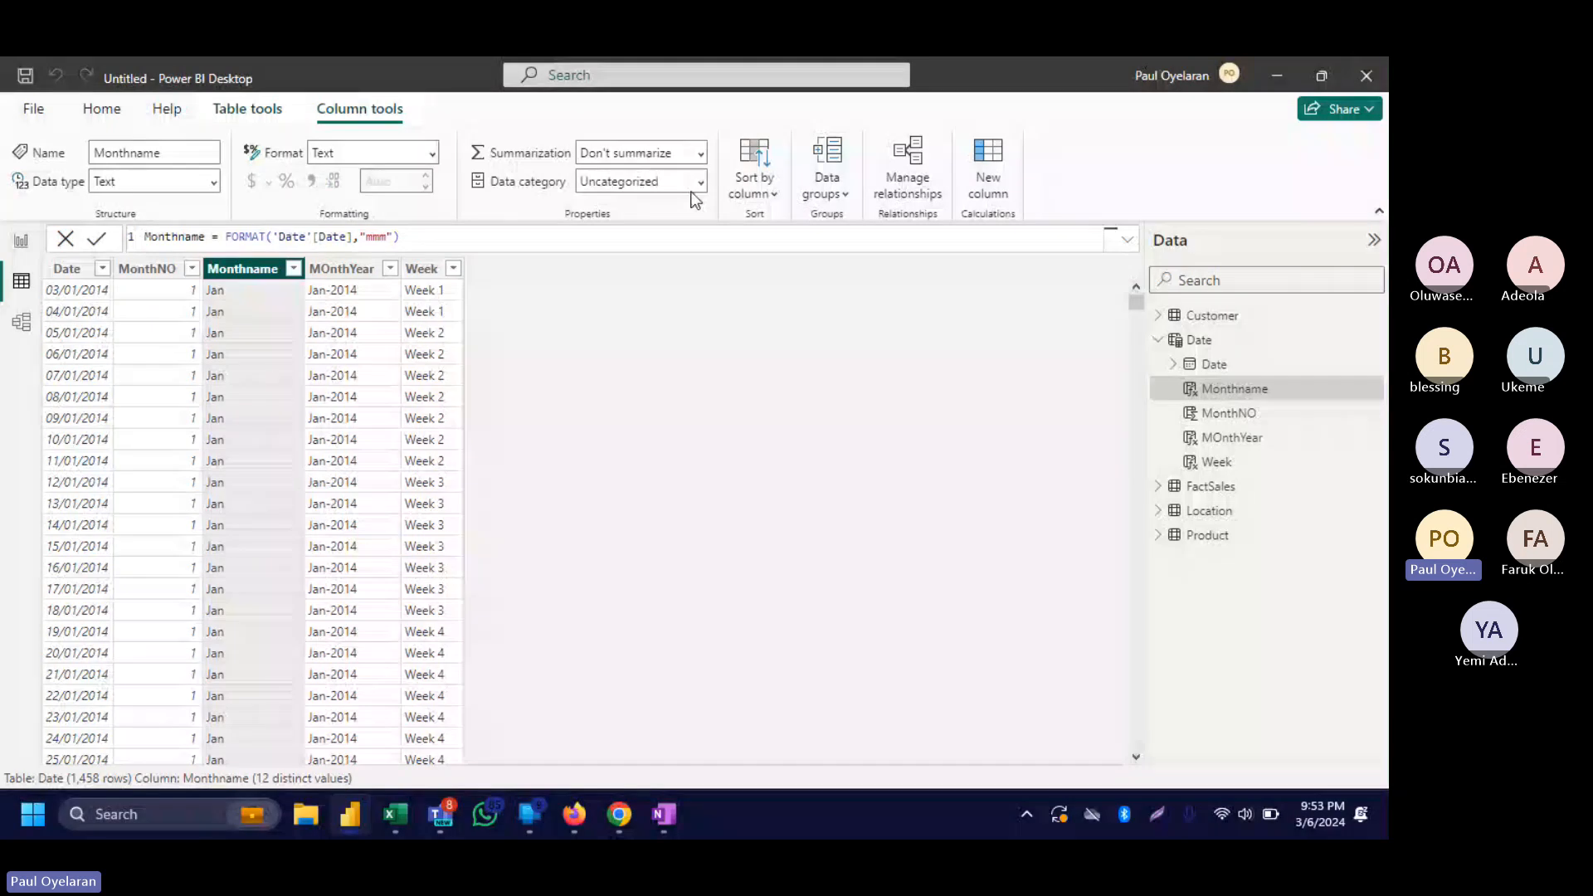
left_click(768, 192)
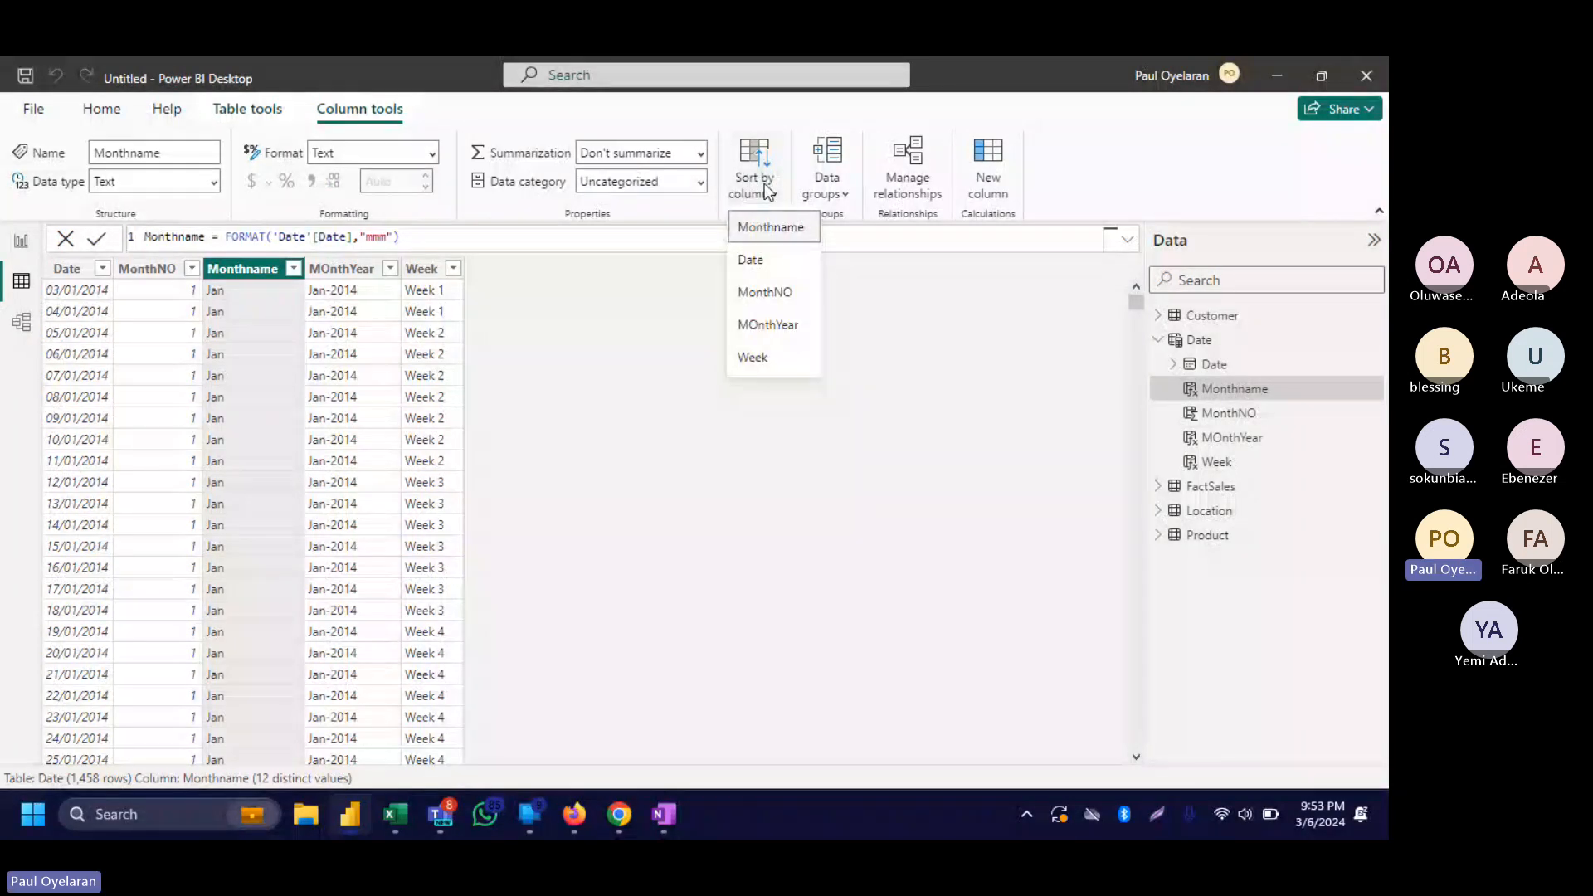
left_click(771, 291)
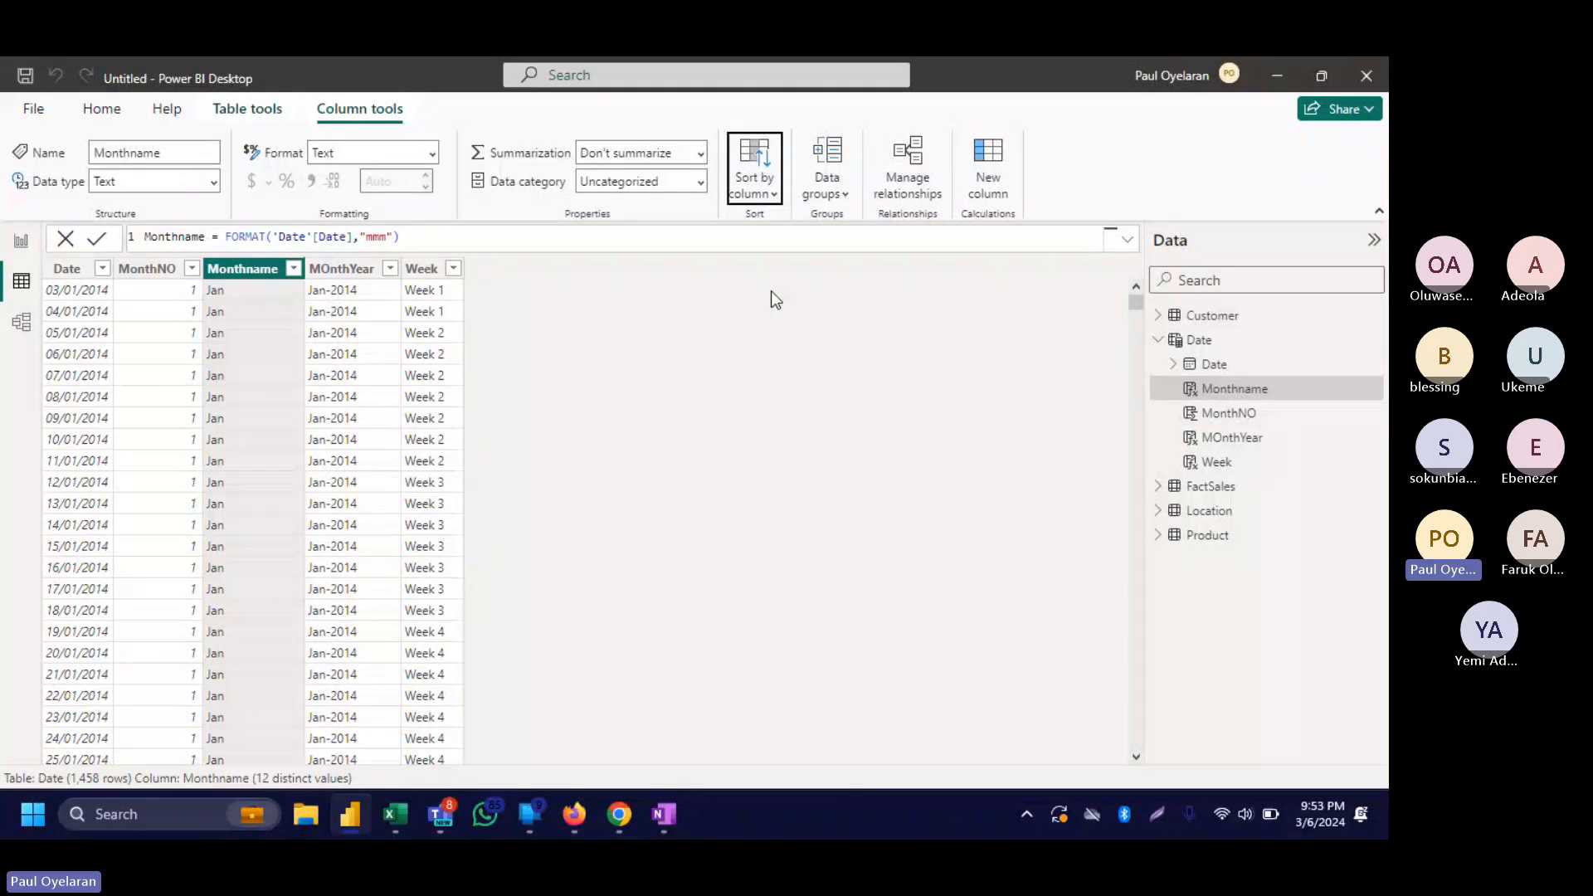
left_click(20, 243)
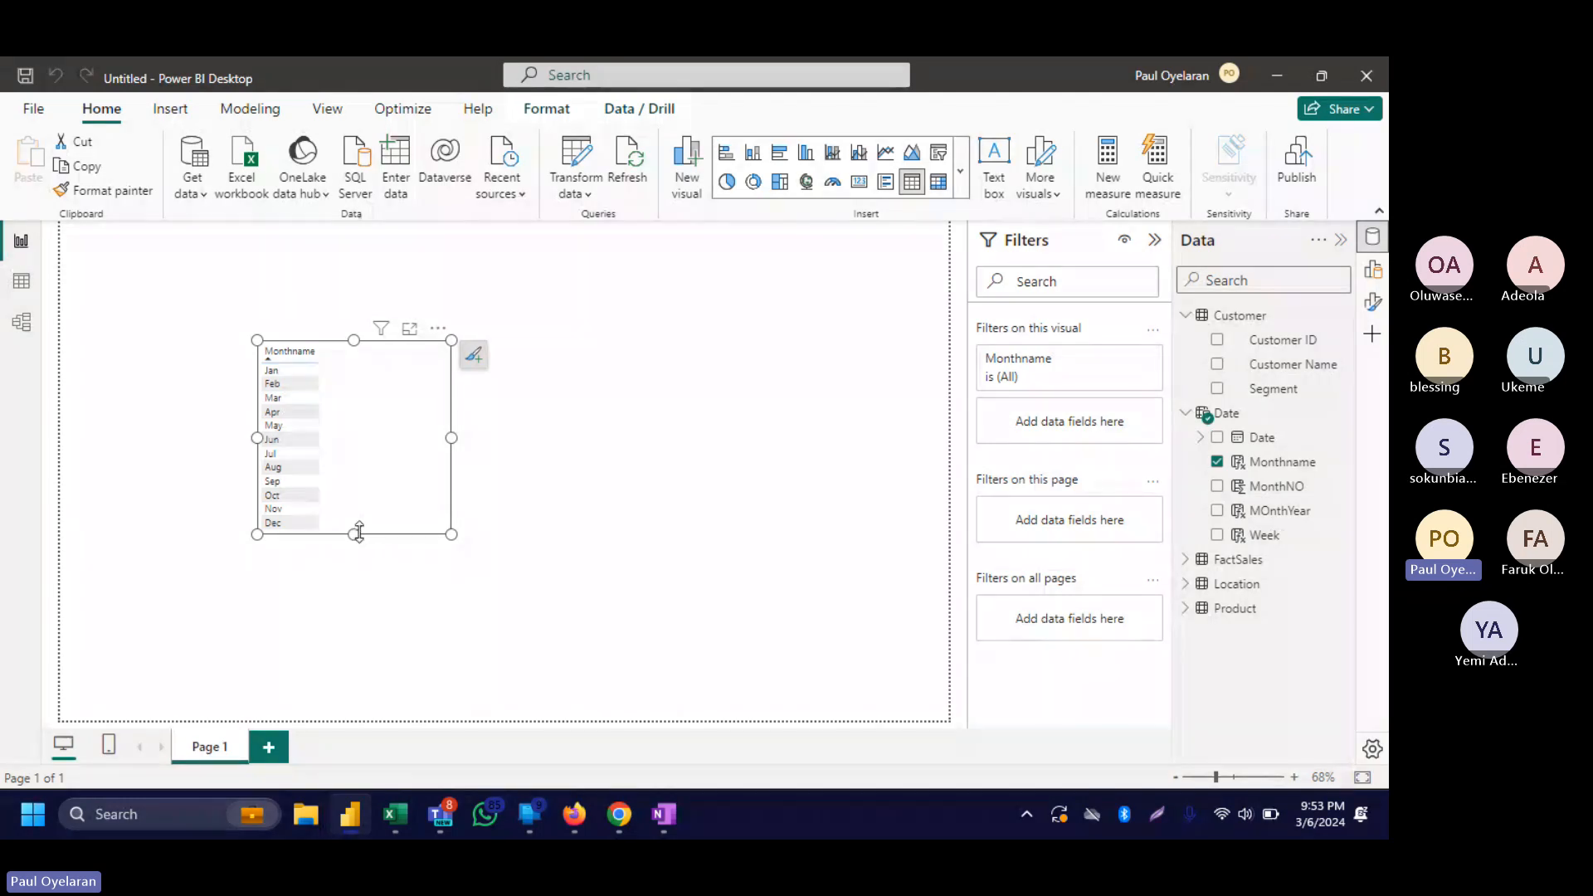
left_click_drag(358, 534, 354, 550)
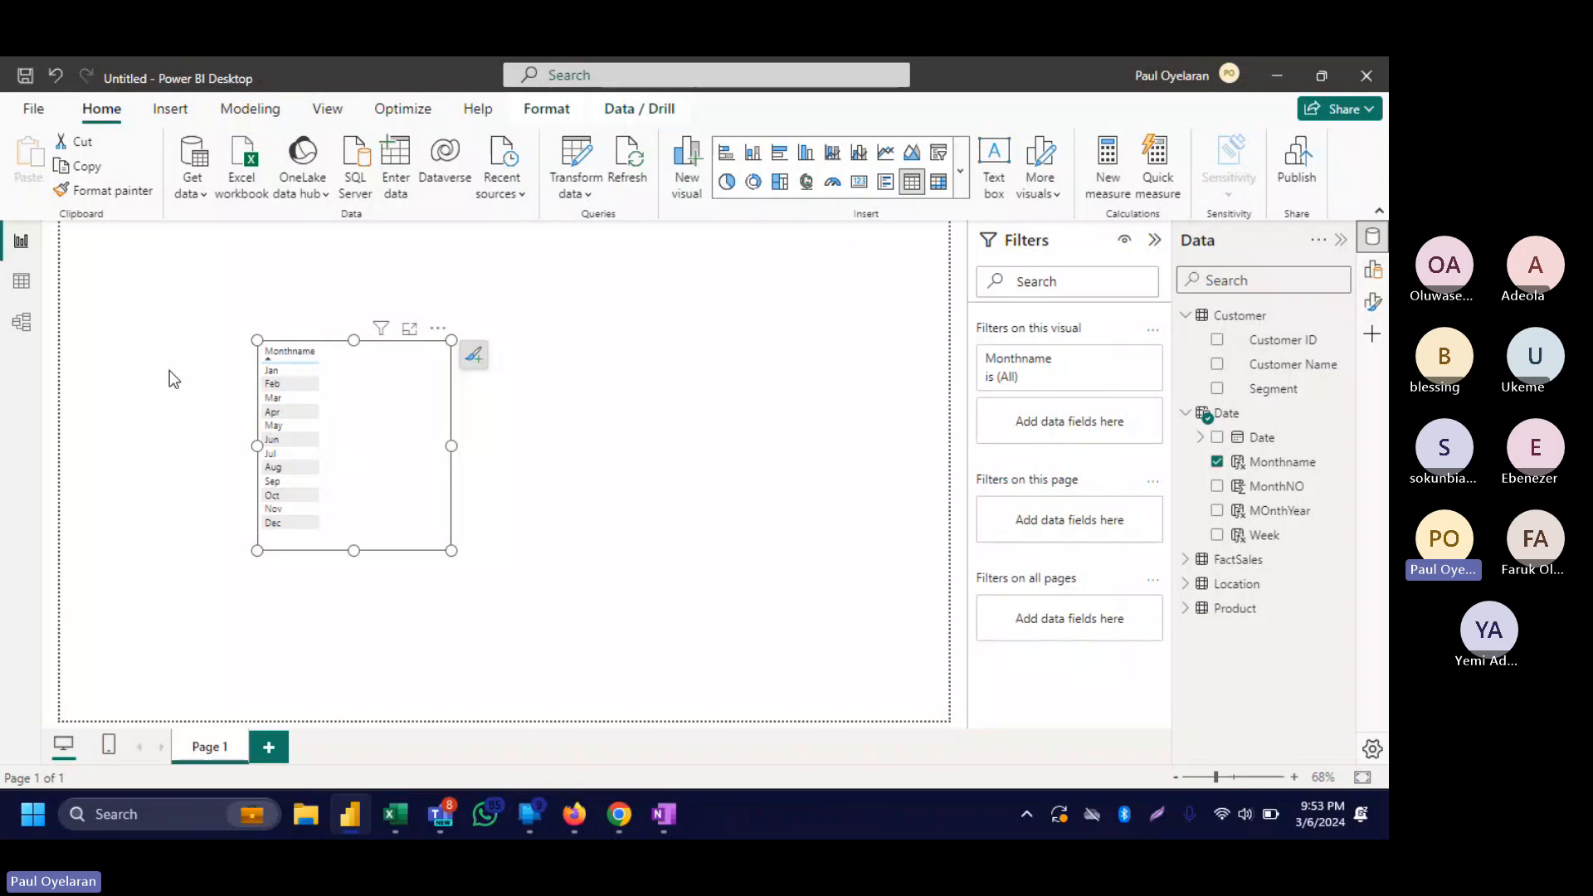
In the model diagram, move the Date table next to the Product table, above Location.
left_click(28, 326)
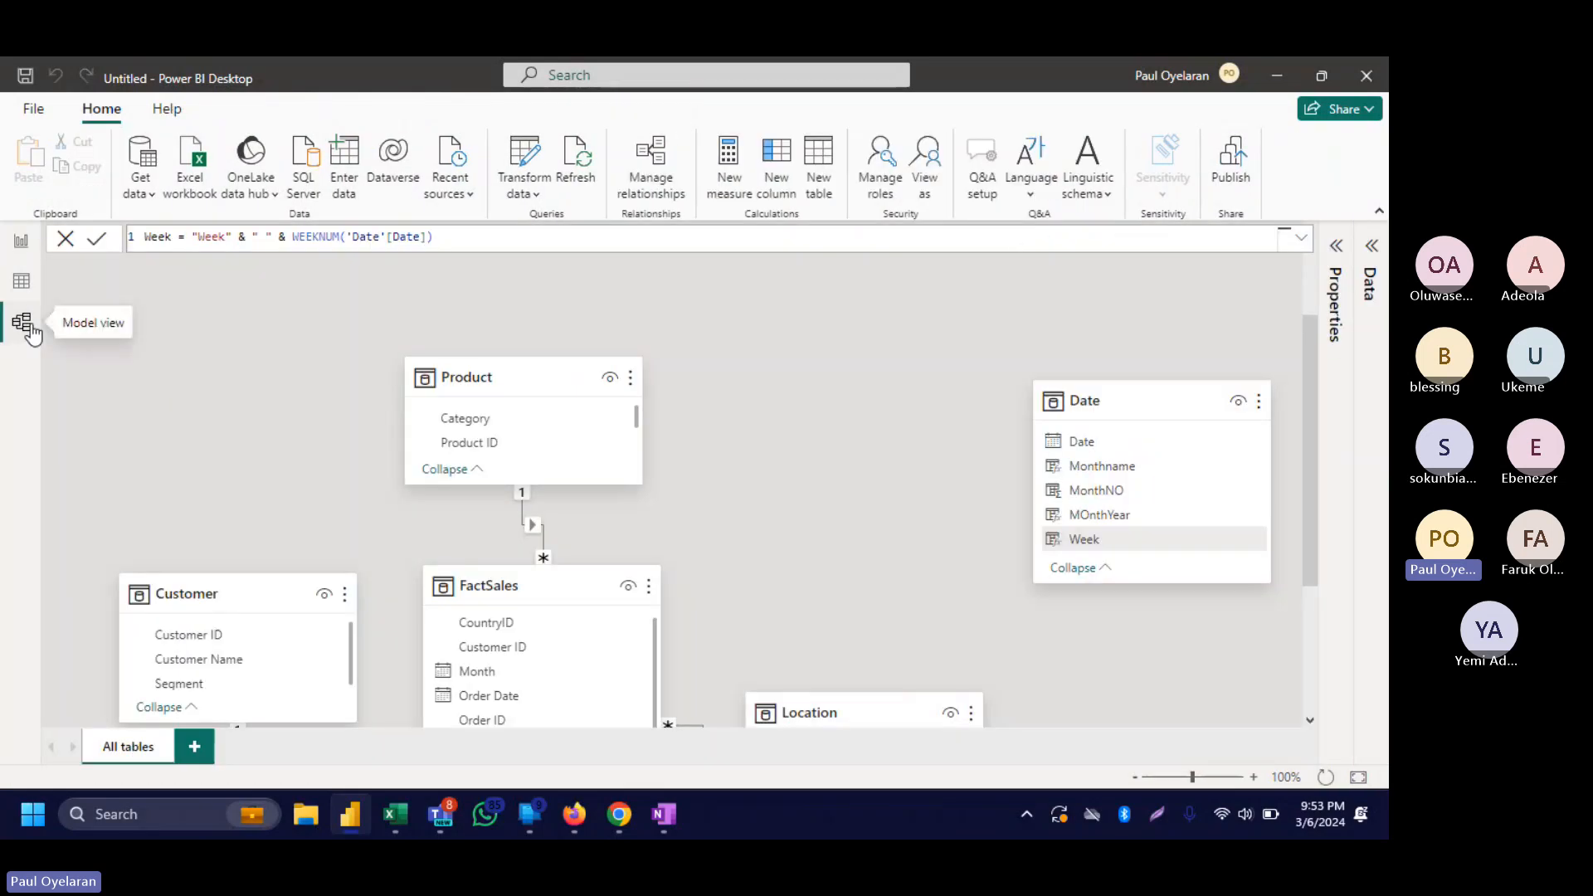
left_click(826, 394)
scroll(509, 610, "down", 2)
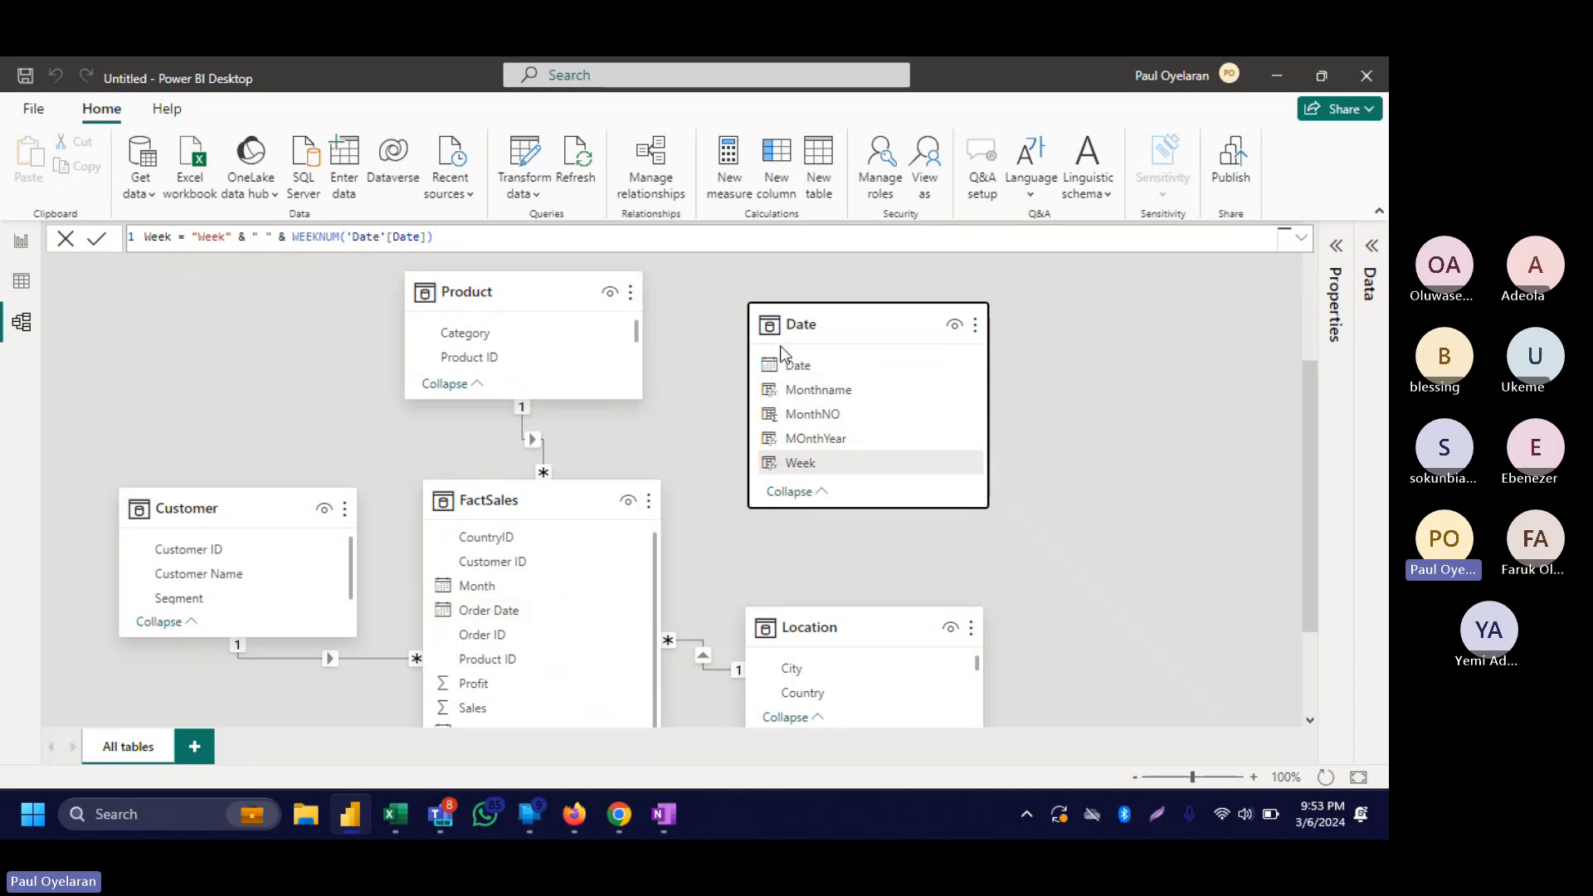
Lengthen the FactSales table card past its last field and relate its Order Date to the Date field of the Date table.
left_click(825, 366)
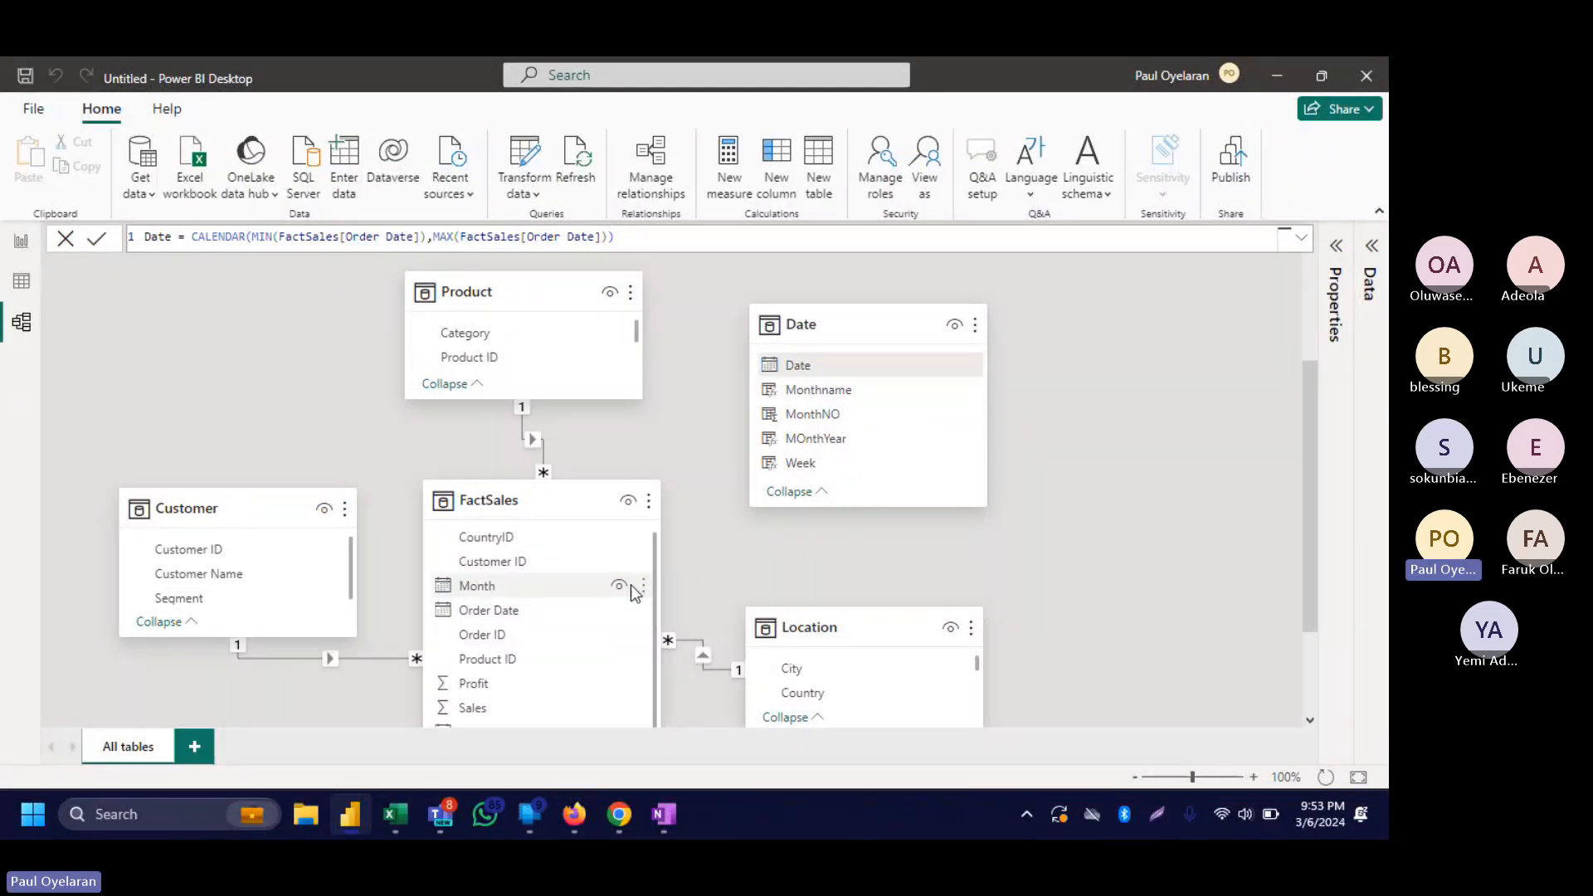
scroll(544, 618, "down", 3)
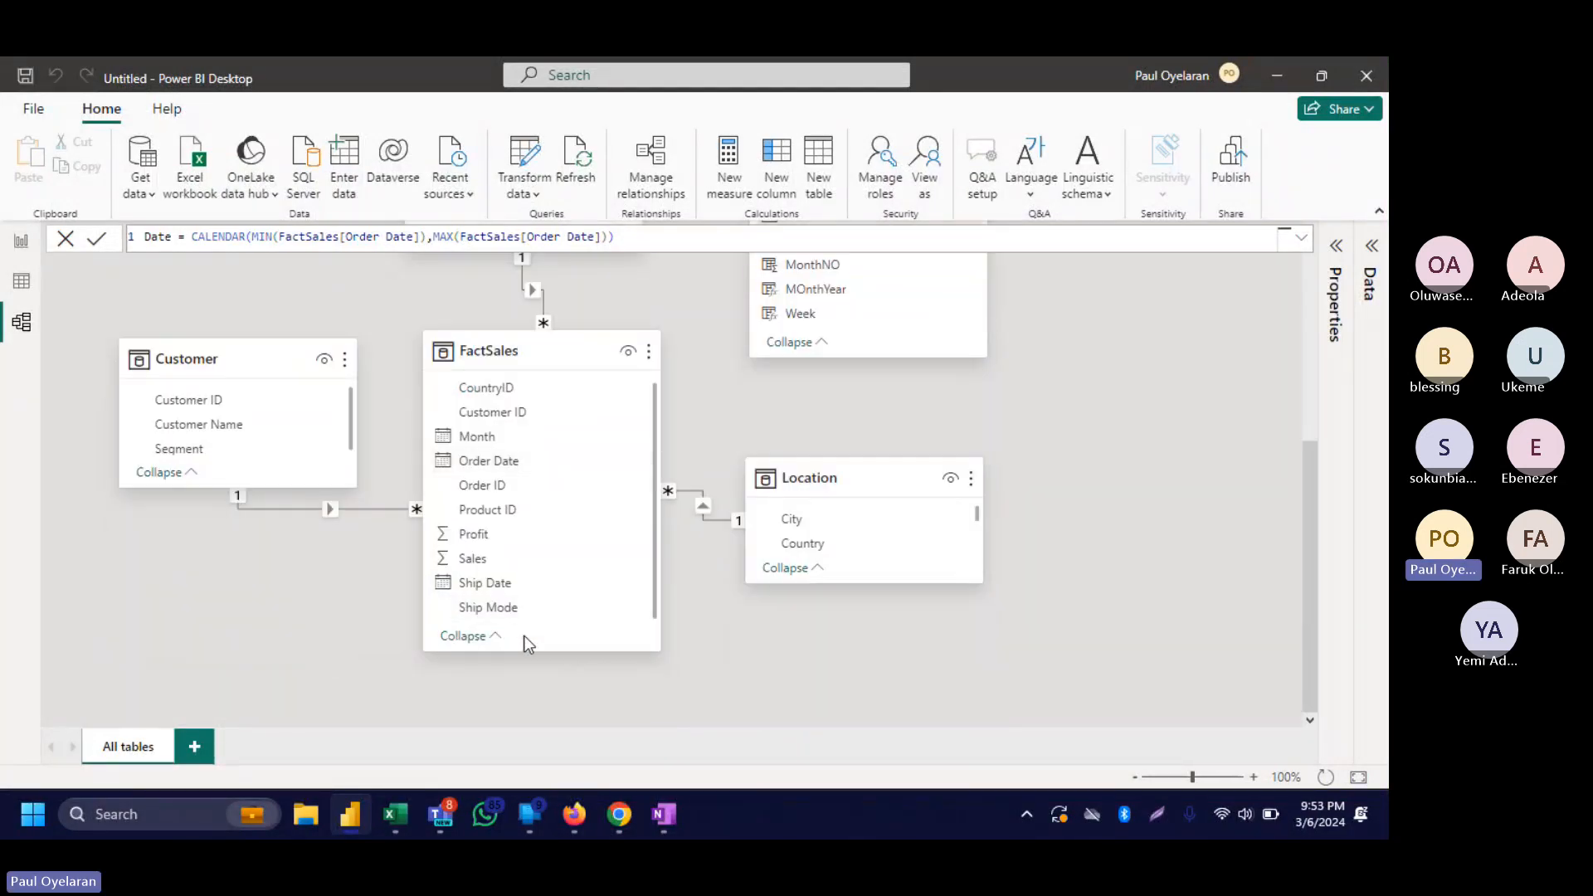
left_click_drag(520, 651, 520, 719)
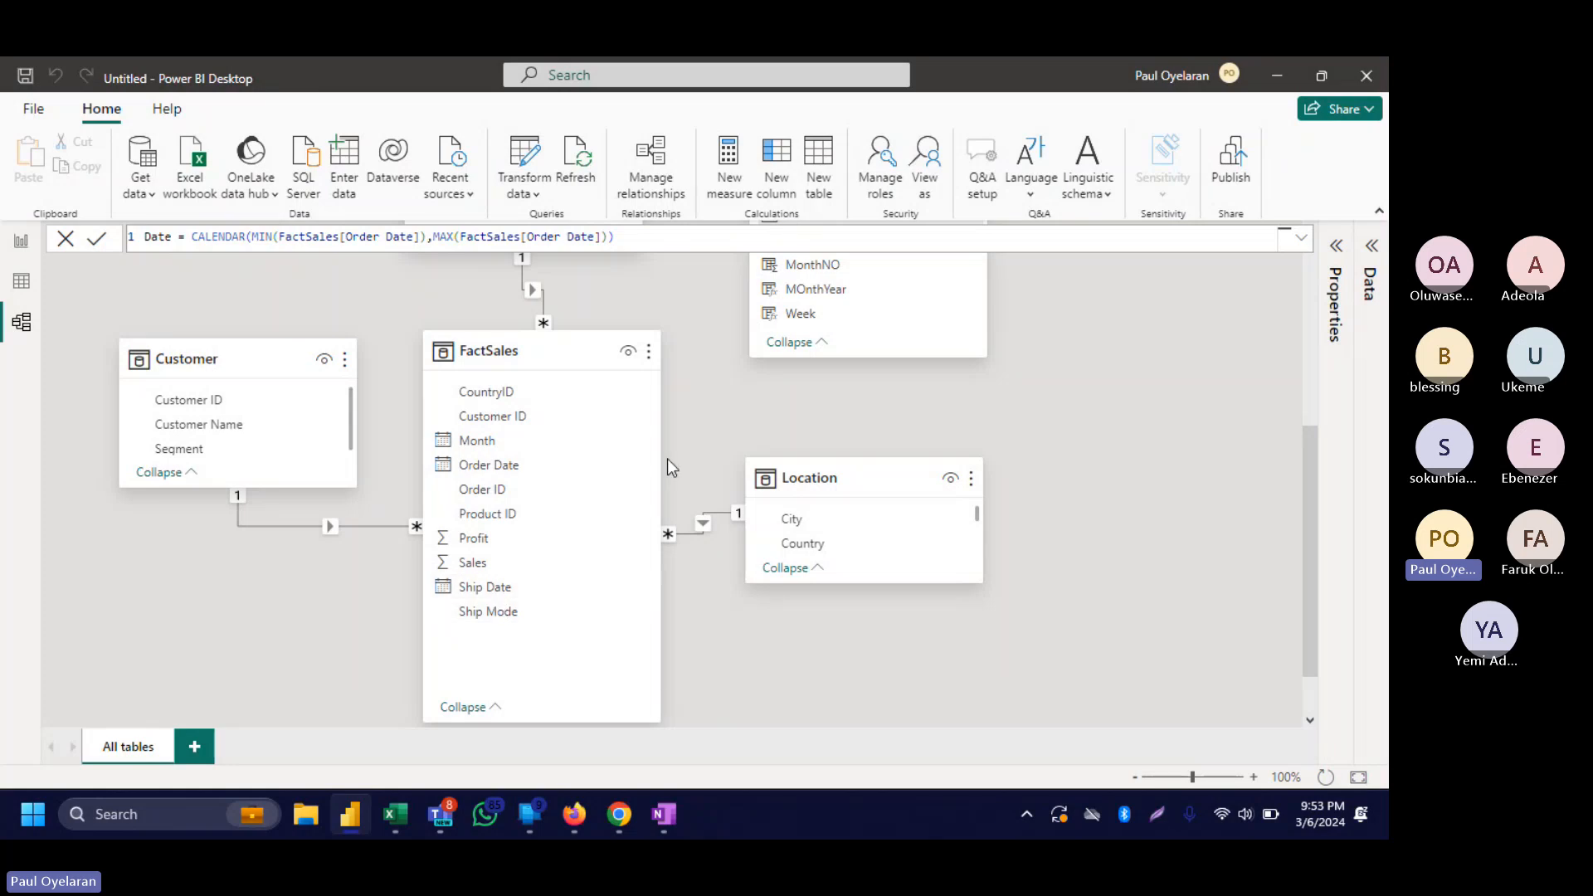
scroll(667, 458, "up", 2)
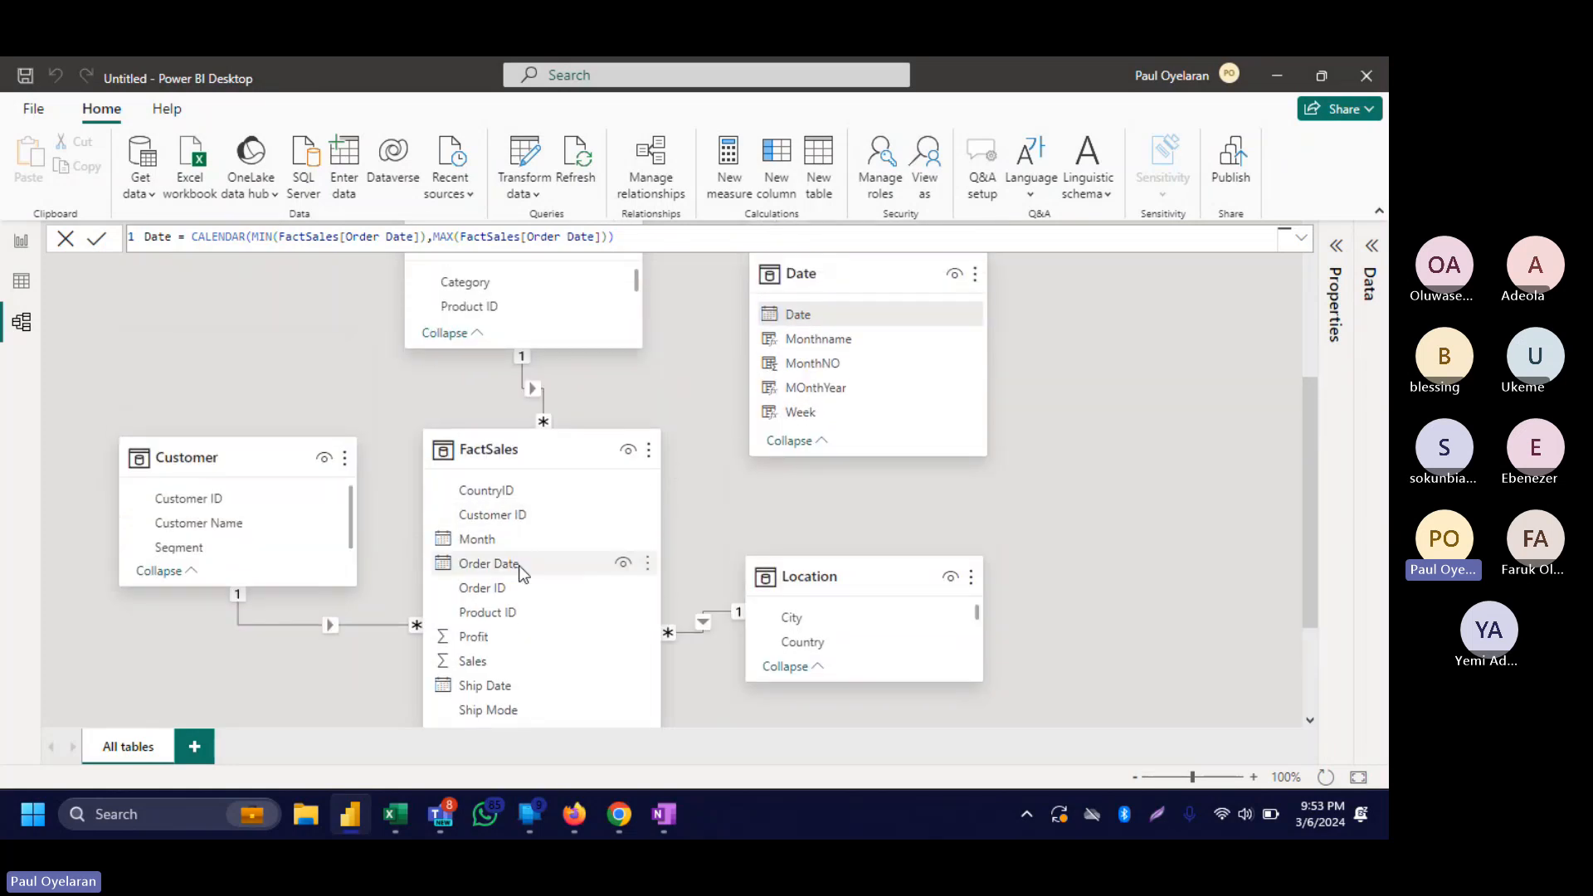
left_click_drag(520, 565, 832, 317)
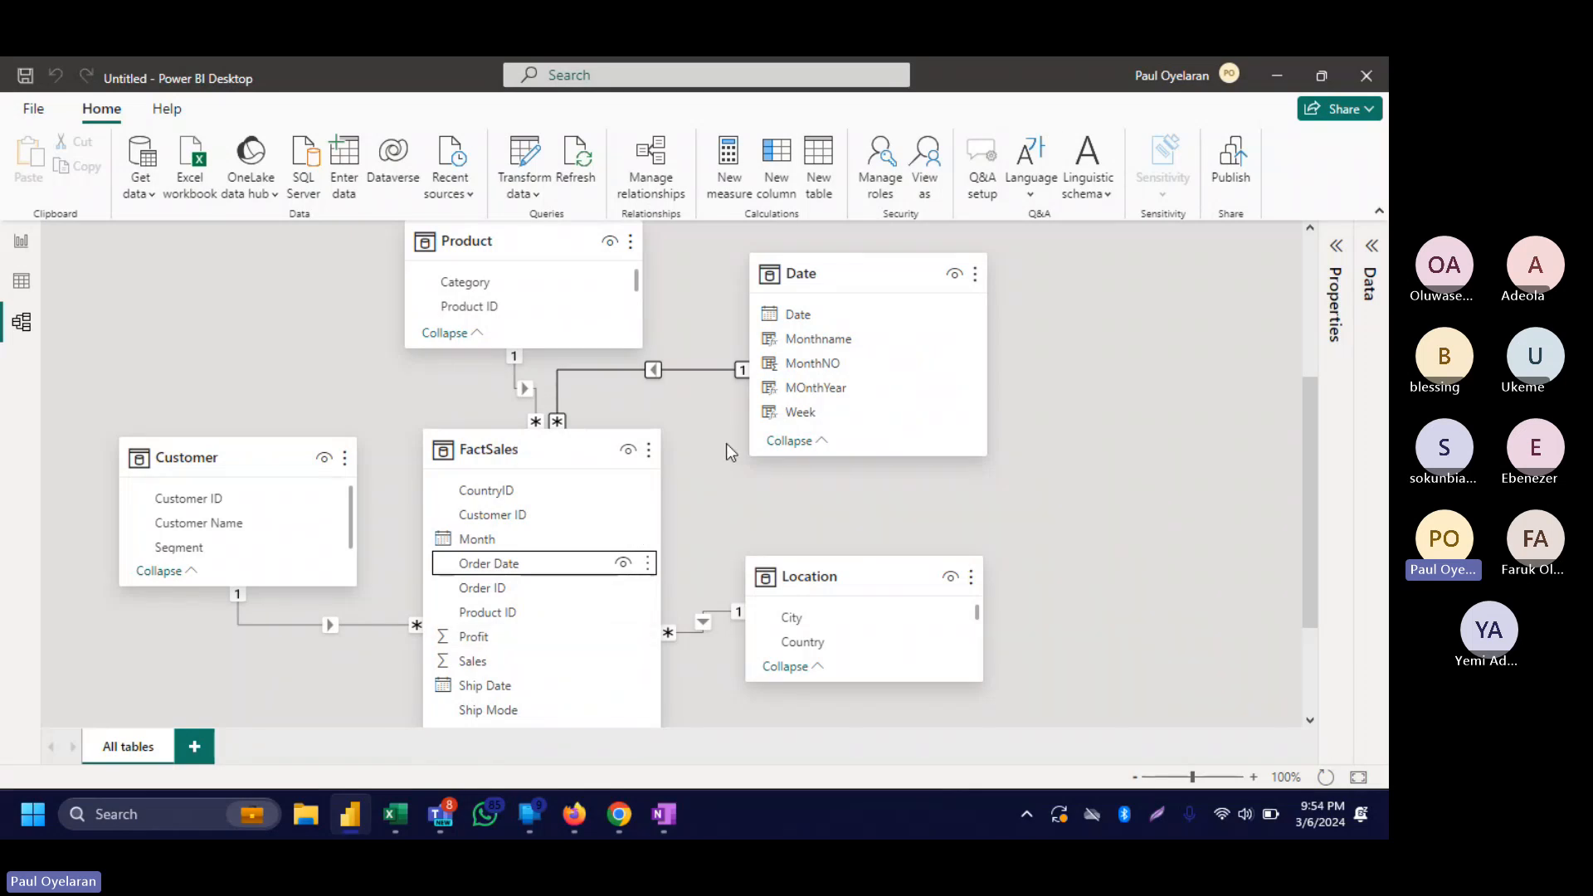
Create a second relationship from the Date table's Date field to Ship Date in FactSales.
scroll(725, 443, "down", 3)
scroll(726, 443, "up", 4)
scroll(726, 443, "down", 2)
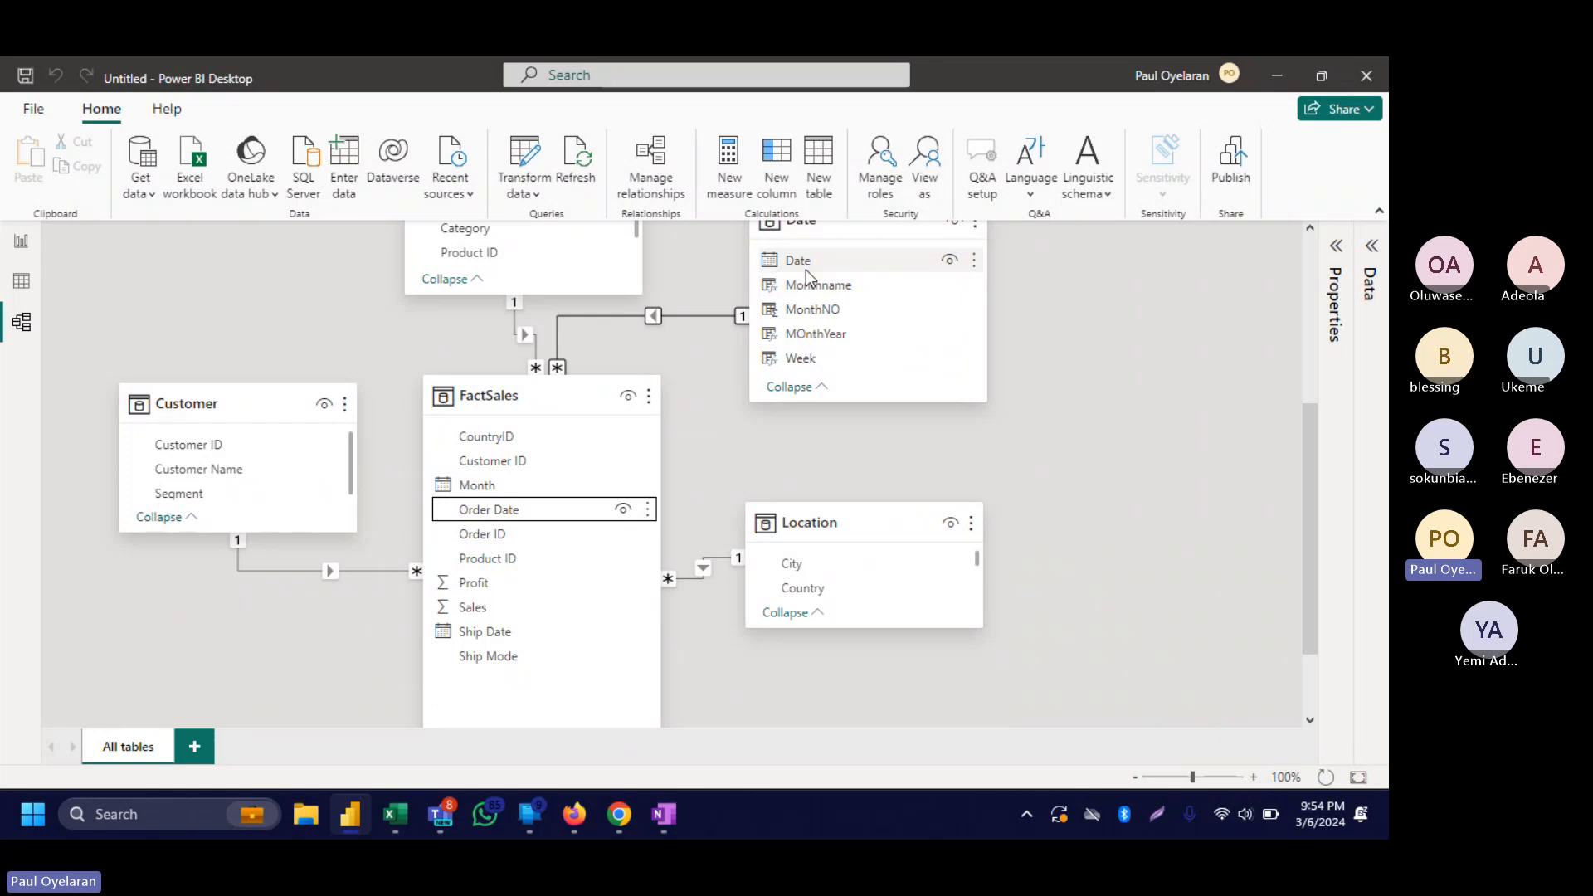
left_click_drag(809, 262, 564, 640)
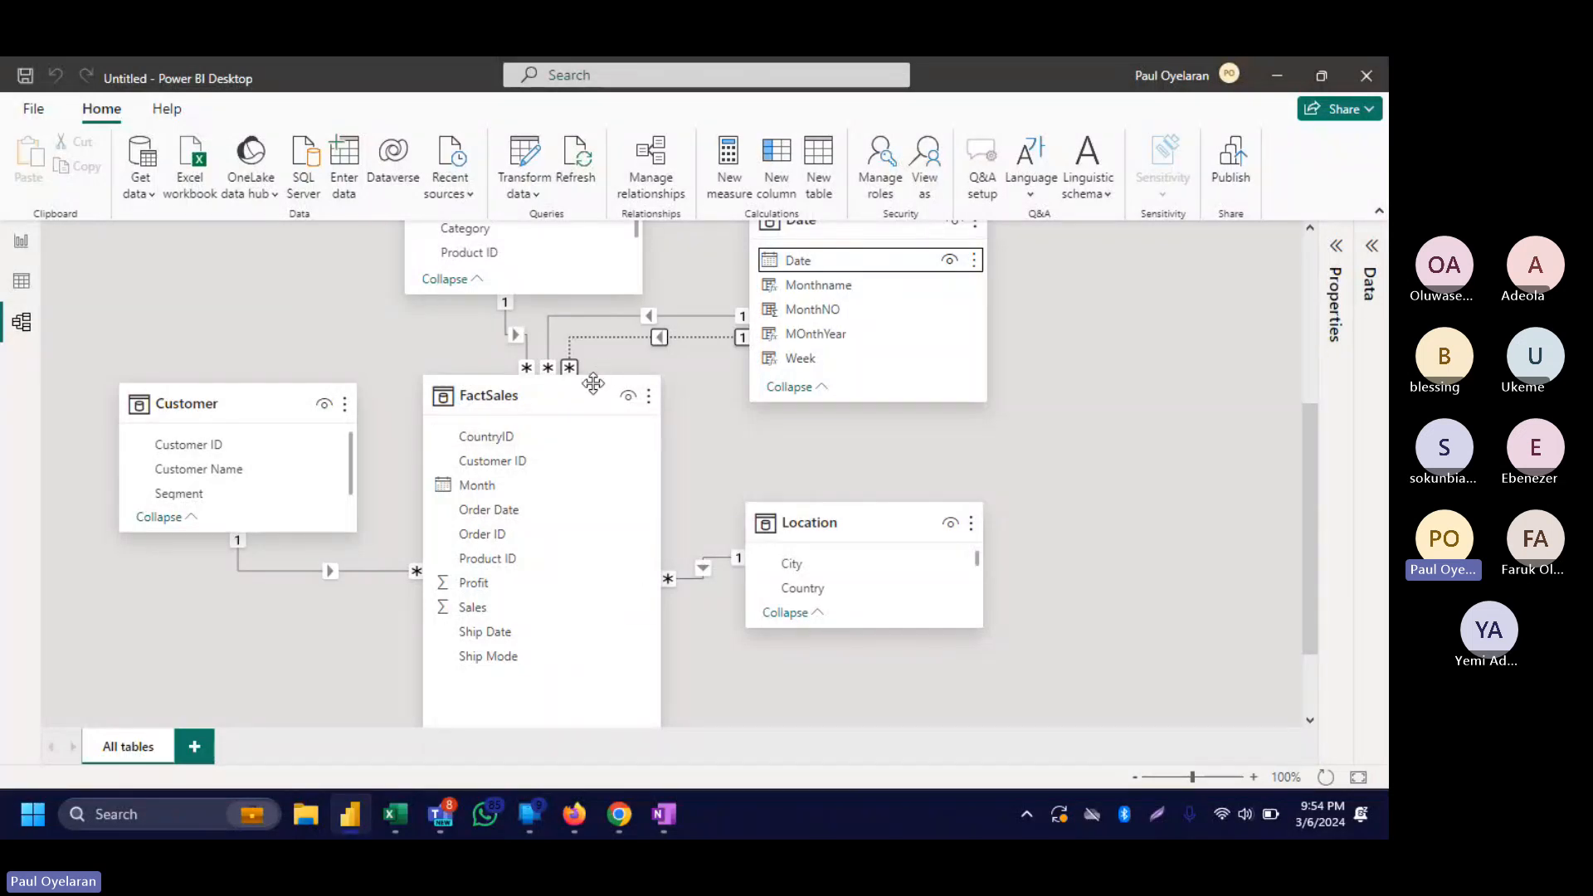
Move the FactSales table lower in the diagram to spread the relationship lines, and examine its two links to the Date table.
left_click_drag(585, 402, 498, 491)
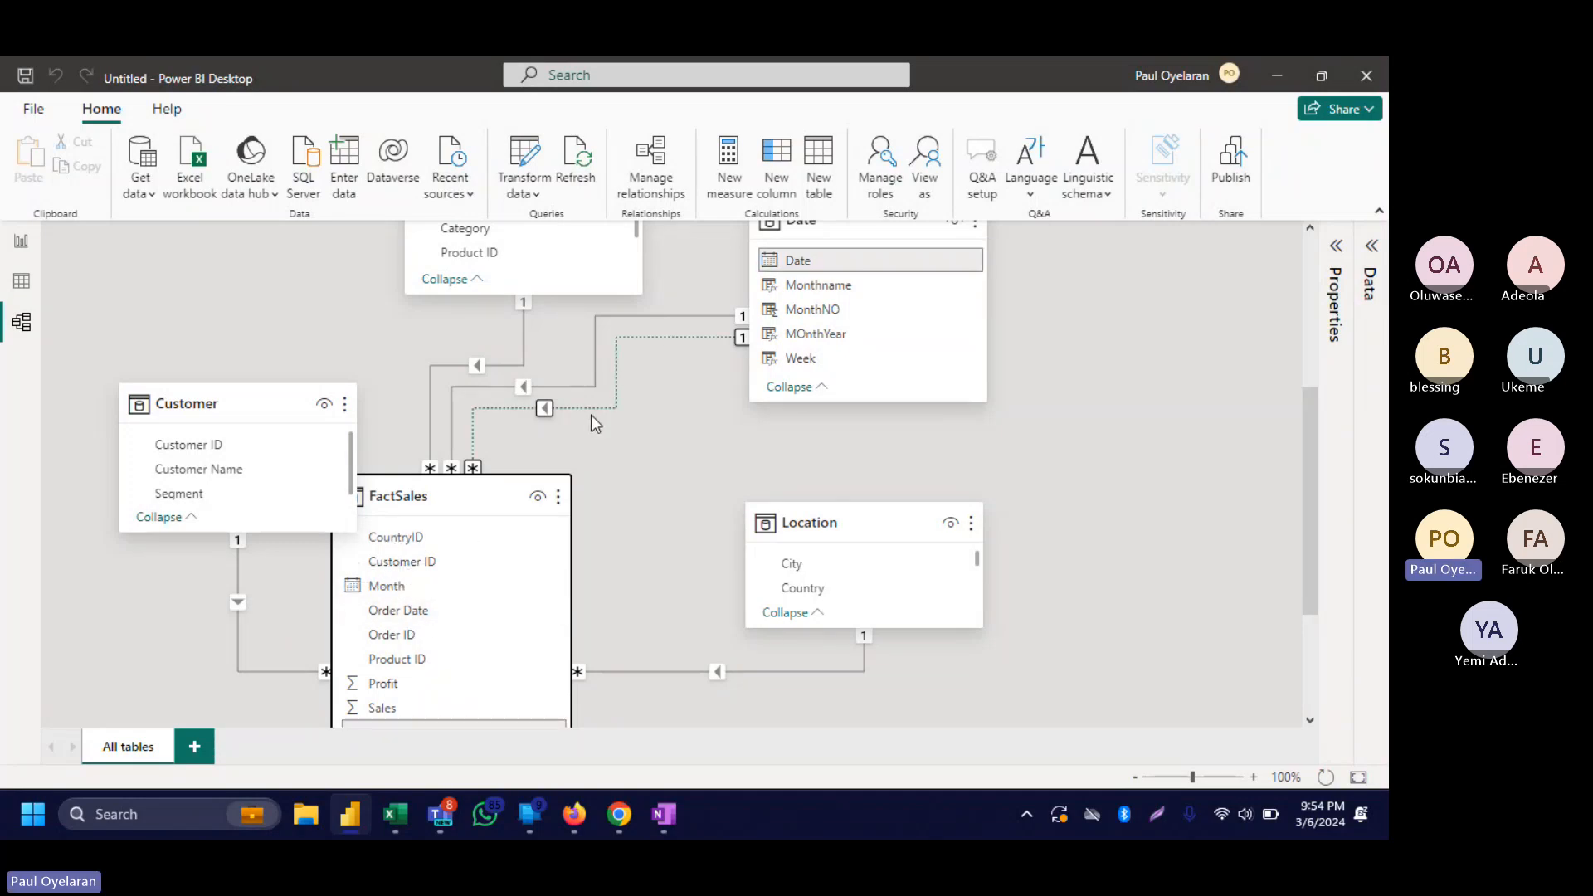
scroll(552, 564, "down", 4)
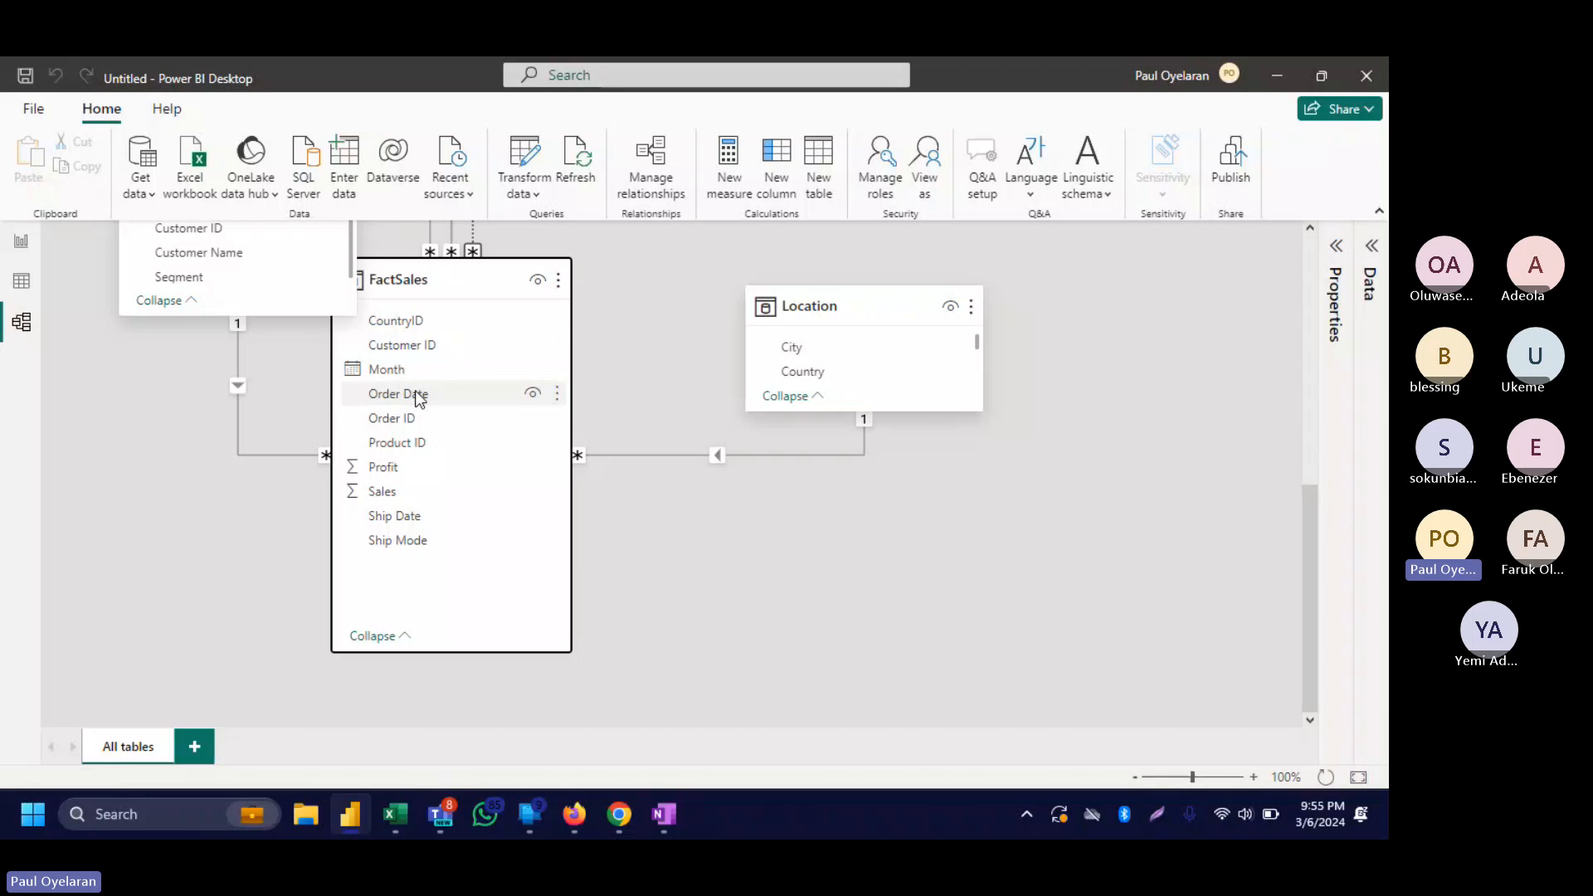
scroll(419, 399, "up", 3)
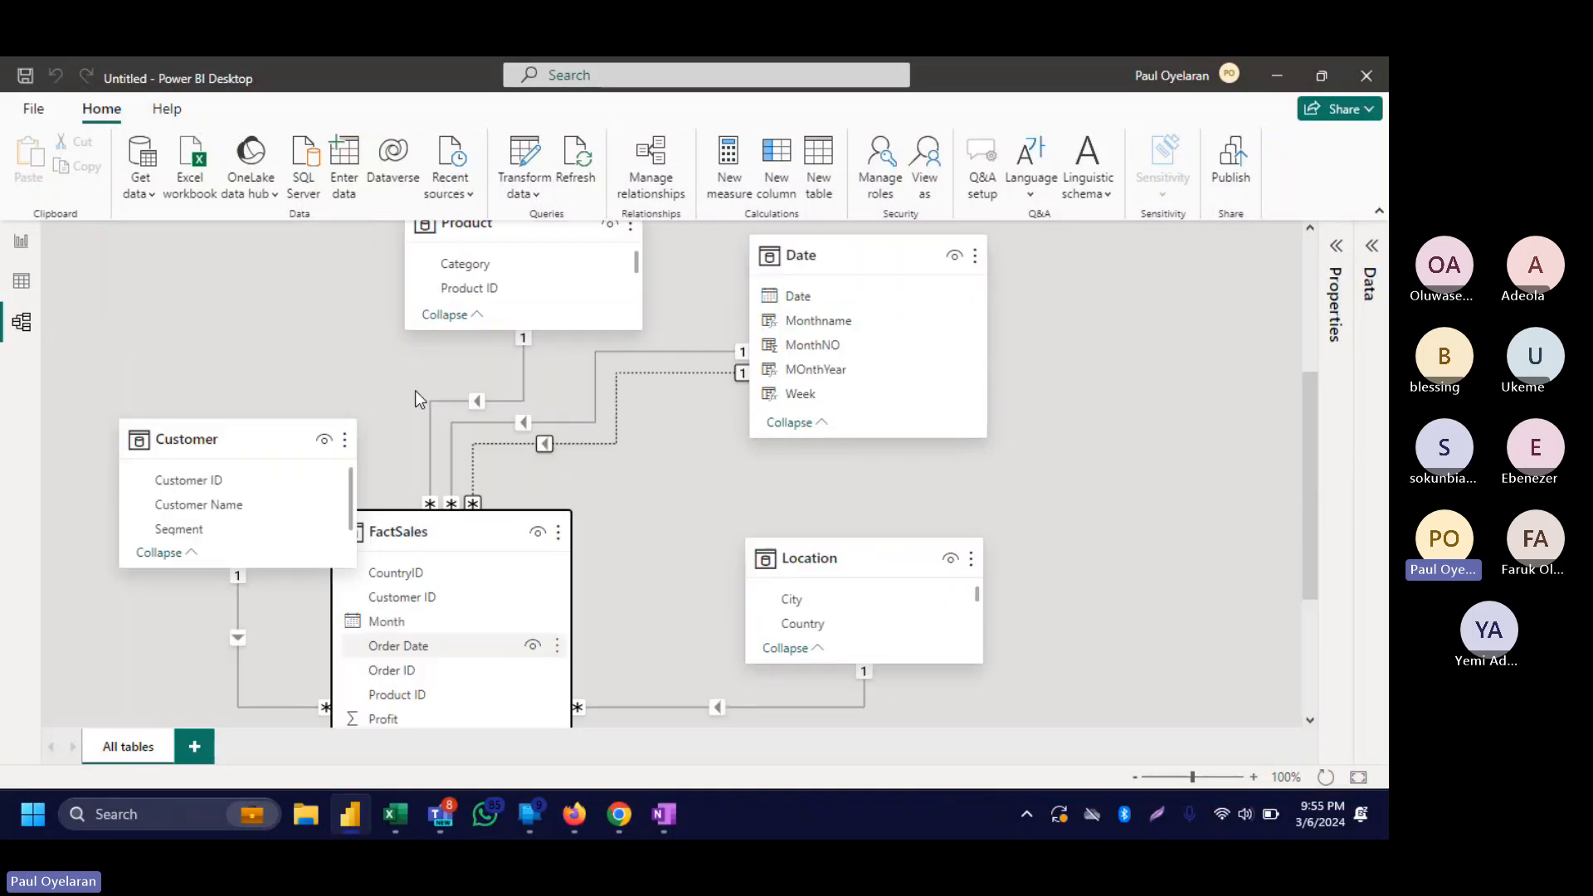
scroll(414, 390, "up", 1)
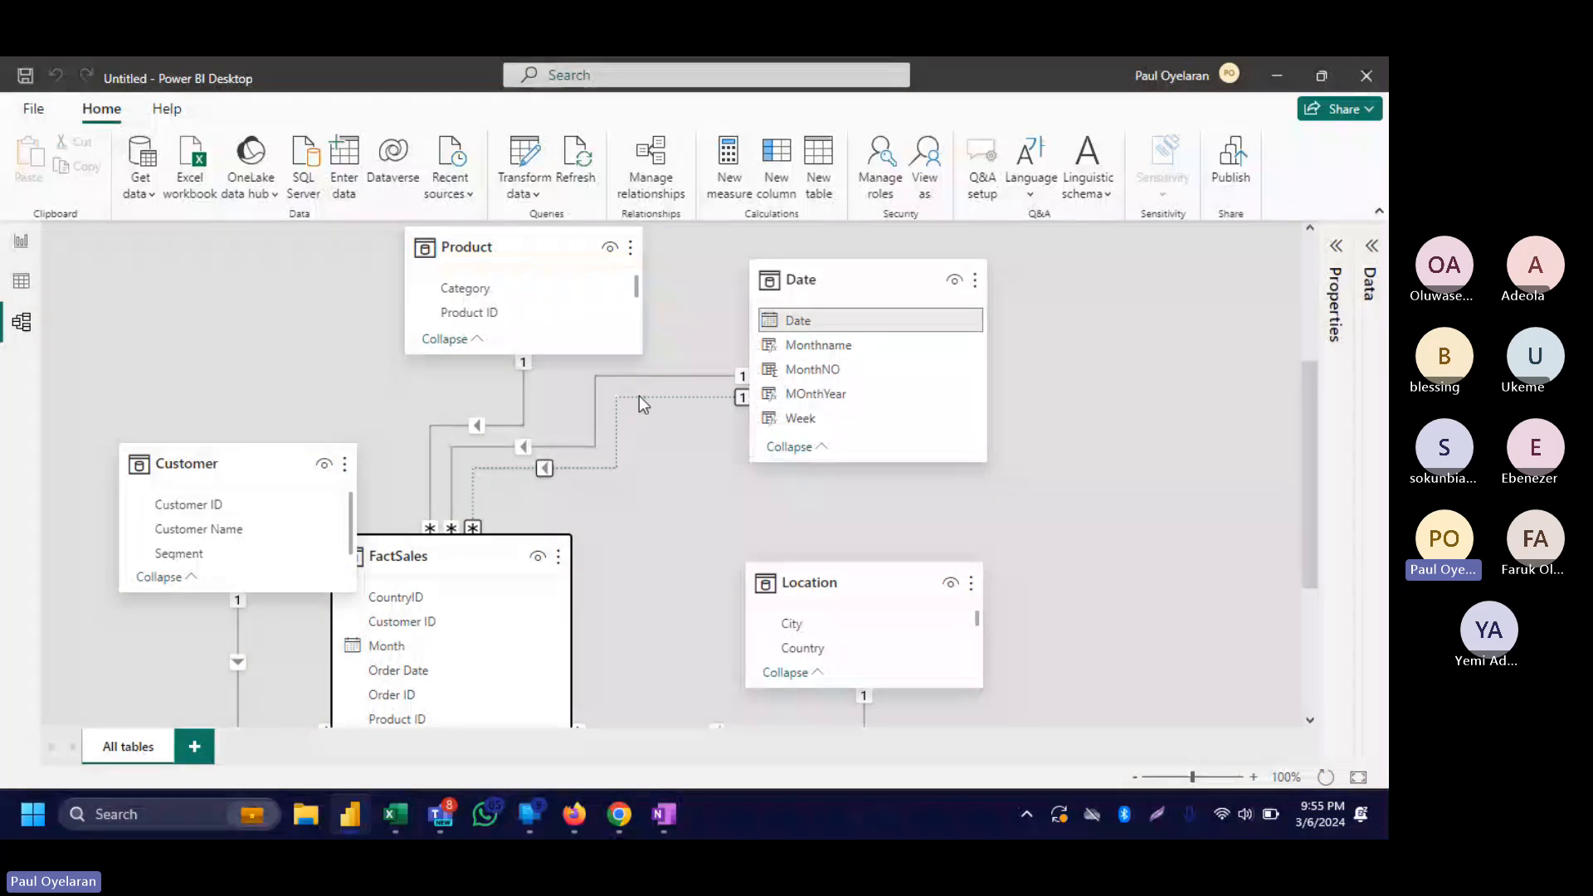
scroll(639, 395, "down", 3)
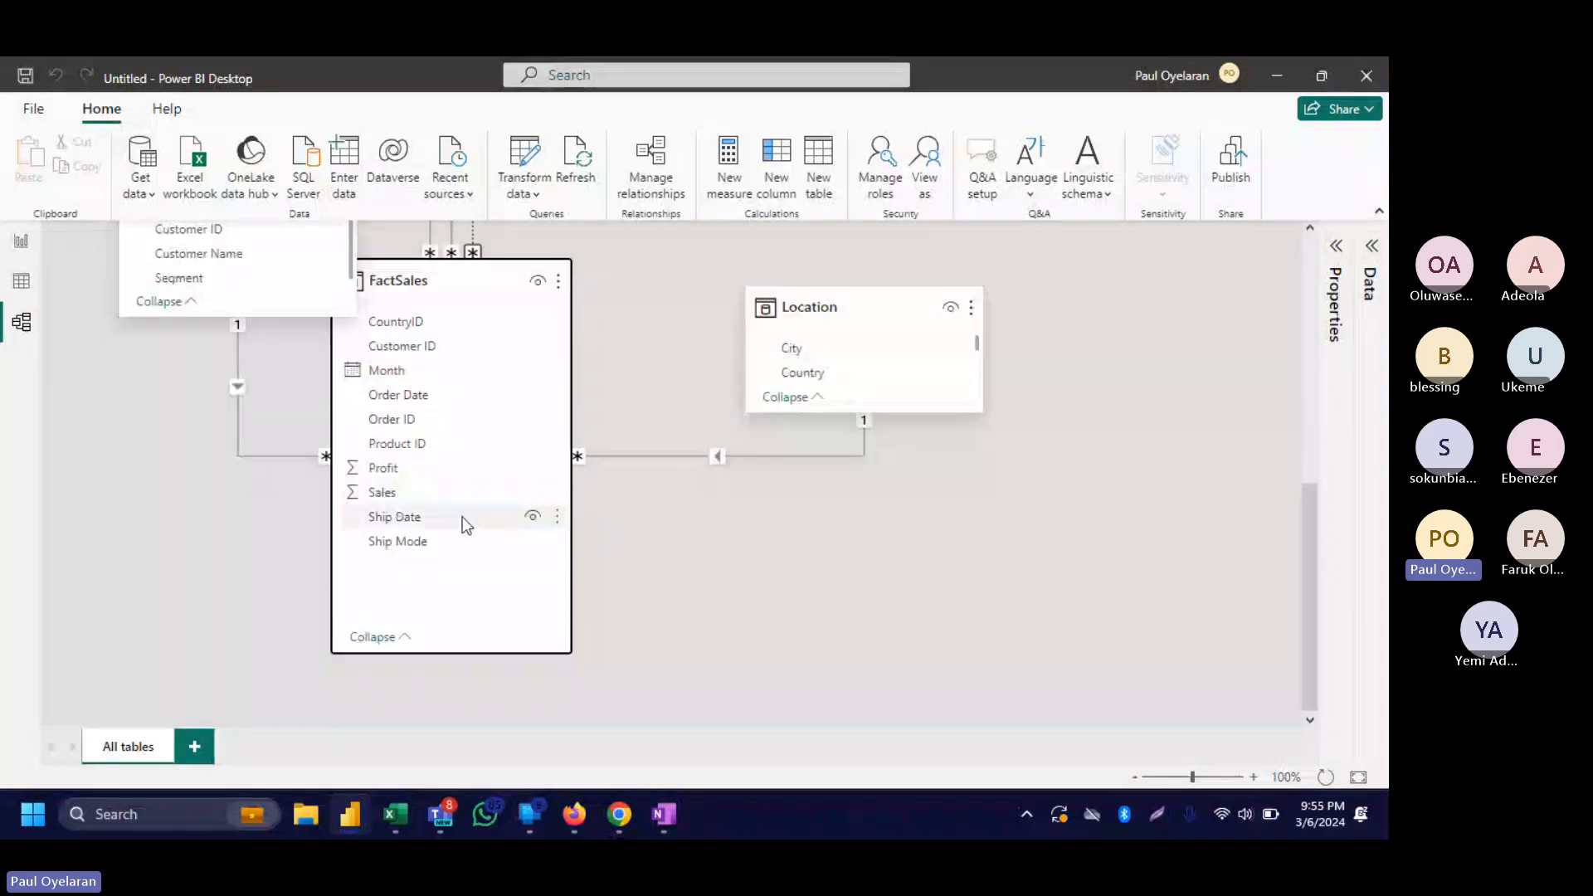
Switch to the SuperStore Data (1) workbook in Excel and filter the Orders sheet's Order Date column to 2017 only.
mouse_move(412, 833)
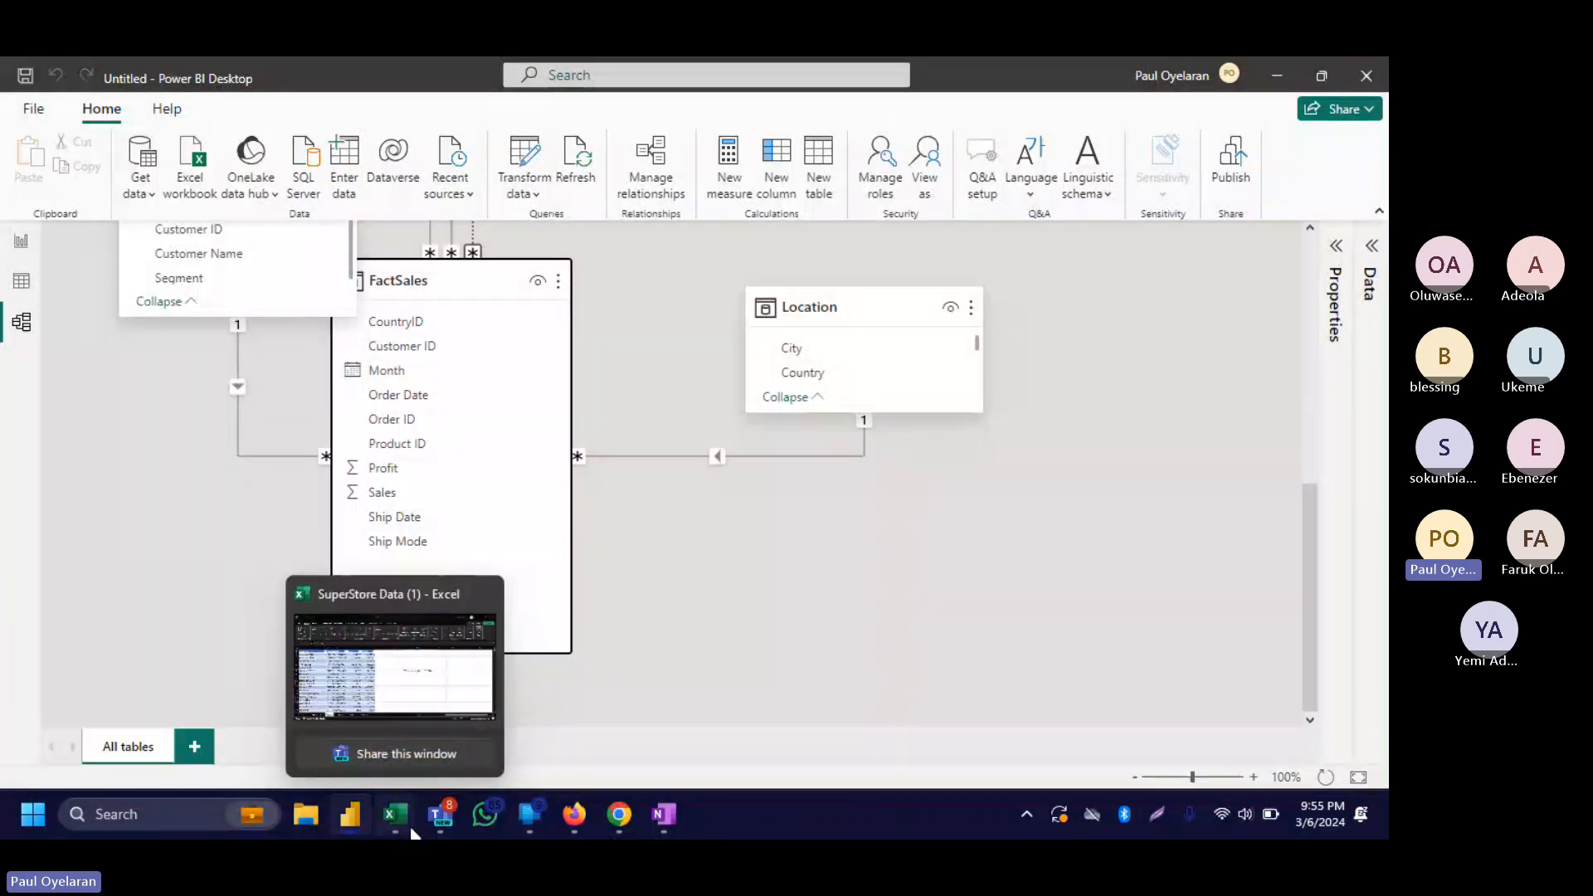
left_click(380, 720)
scroll(314, 495, "left", 7)
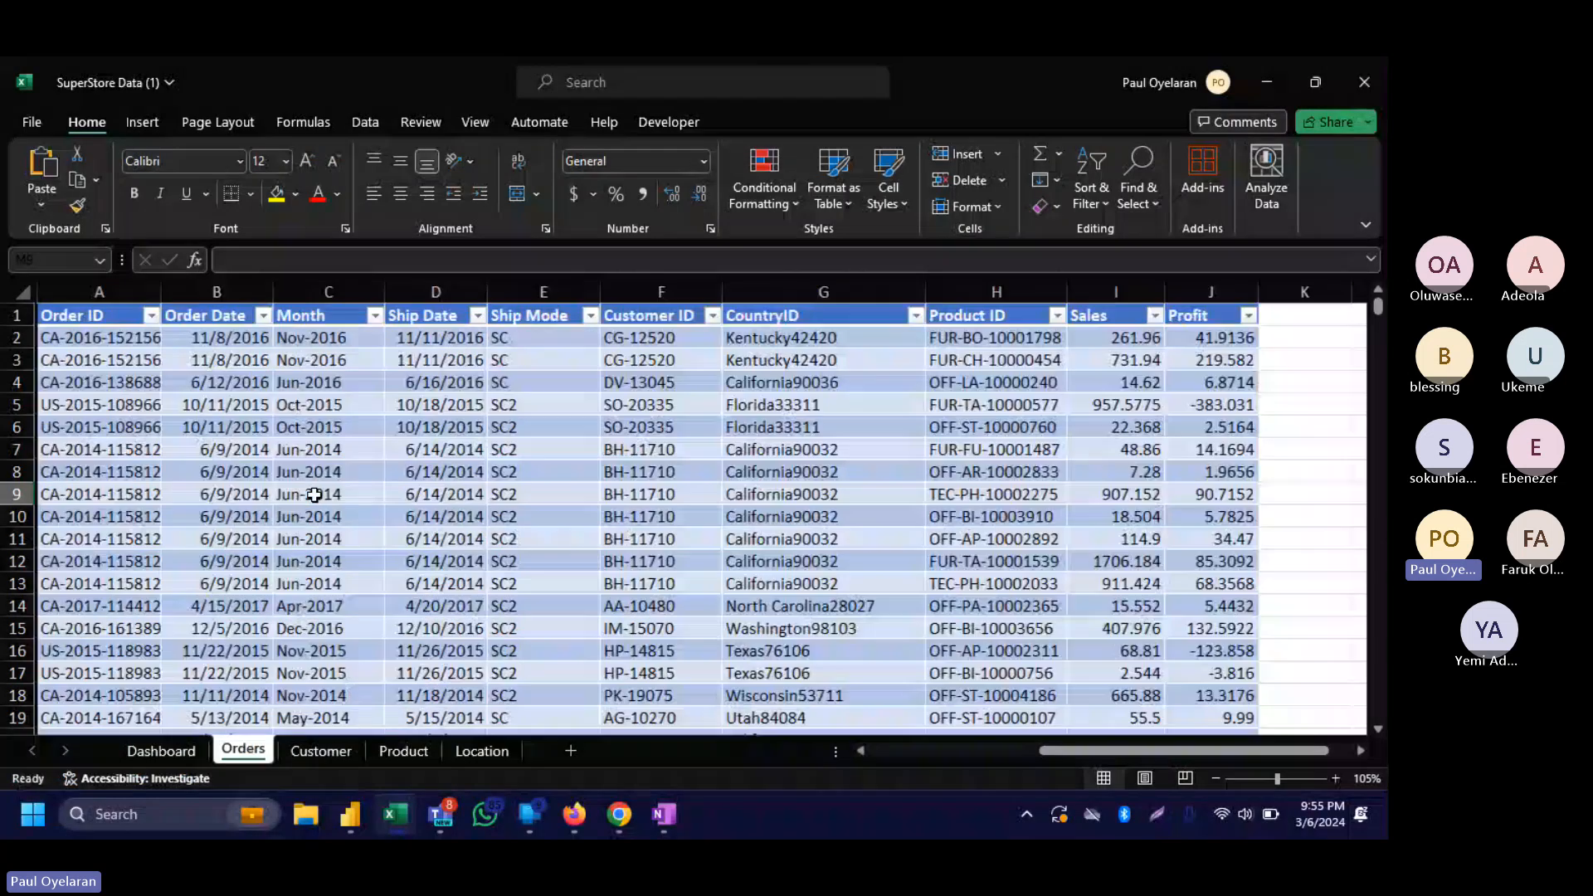
left_click(217, 323)
left_click(322, 336)
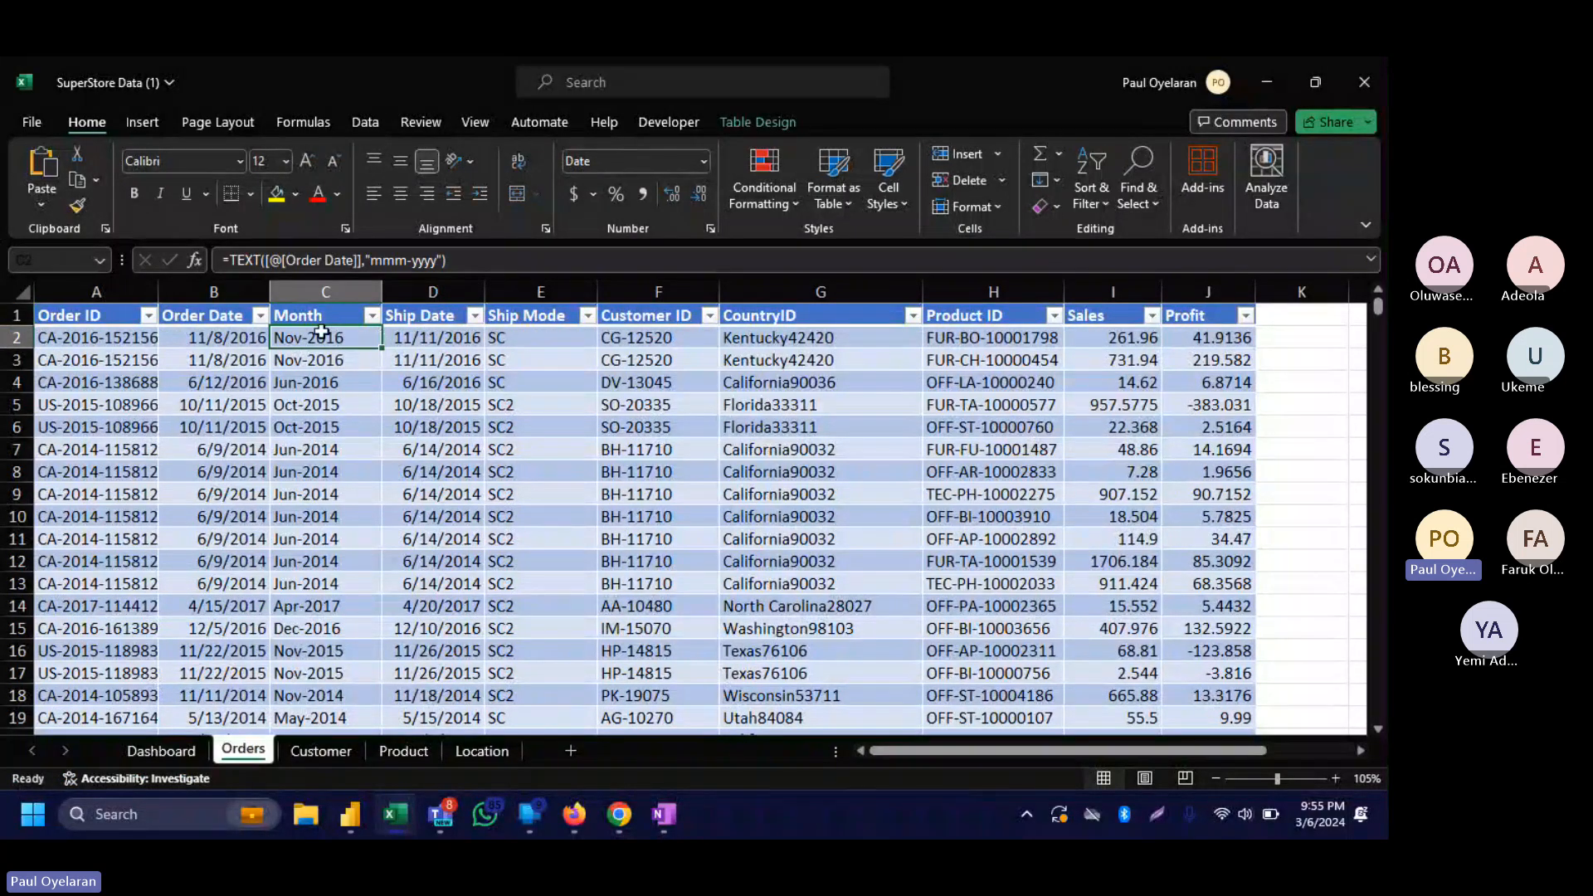
left_click(261, 316)
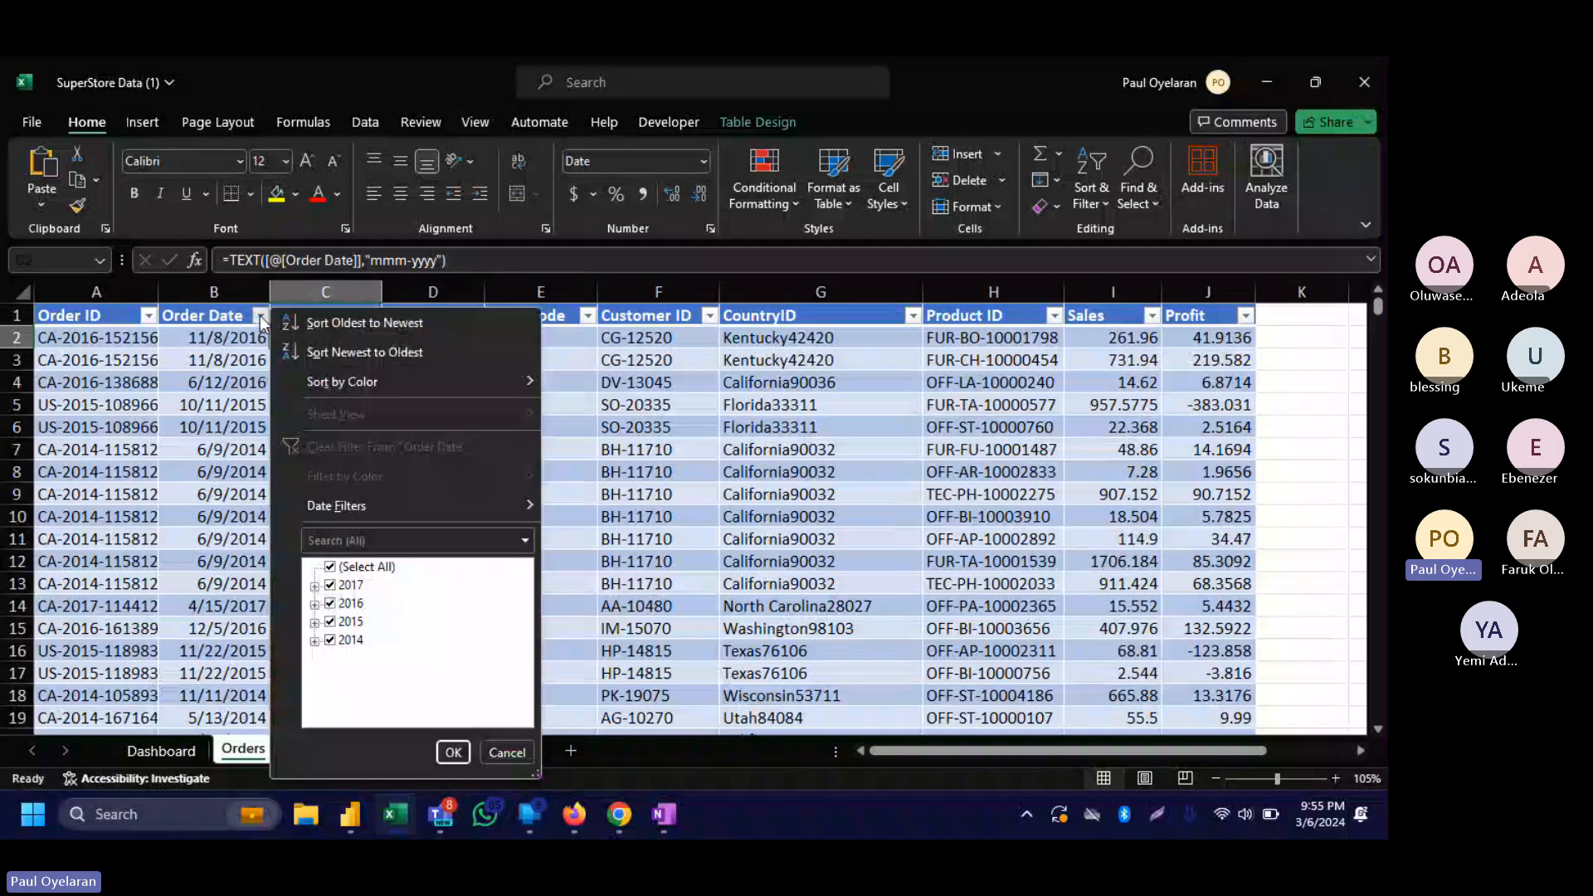
left_click(336, 568)
left_click(331, 586)
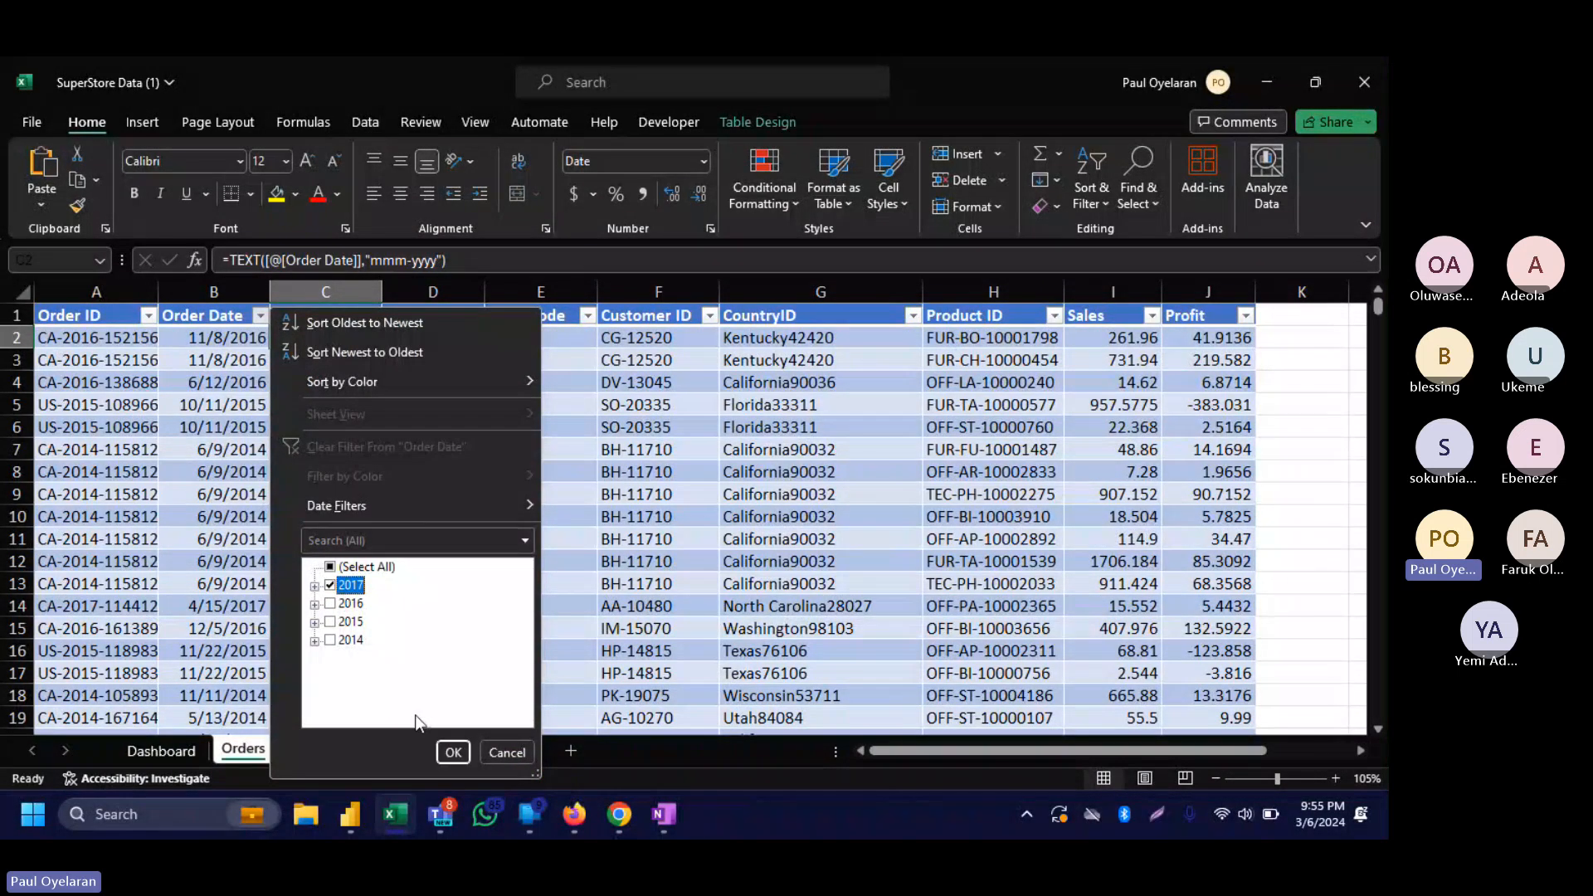
left_click(453, 750)
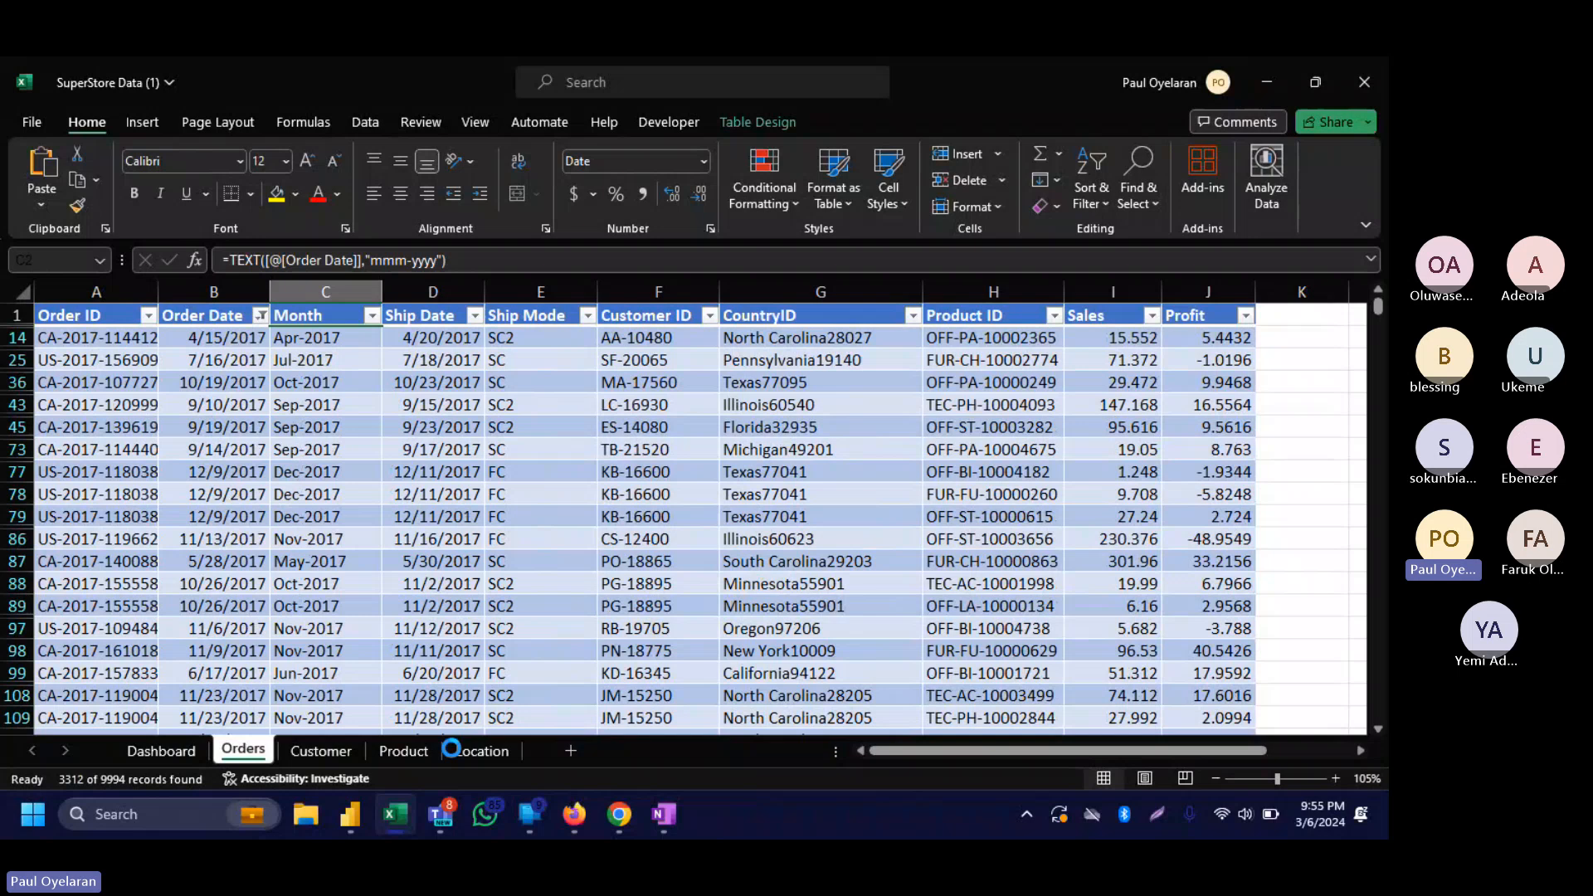
Select the filtered Ship Mode values down to the last row to count the orders, and return to the sheet's first cell.
left_click(501, 339)
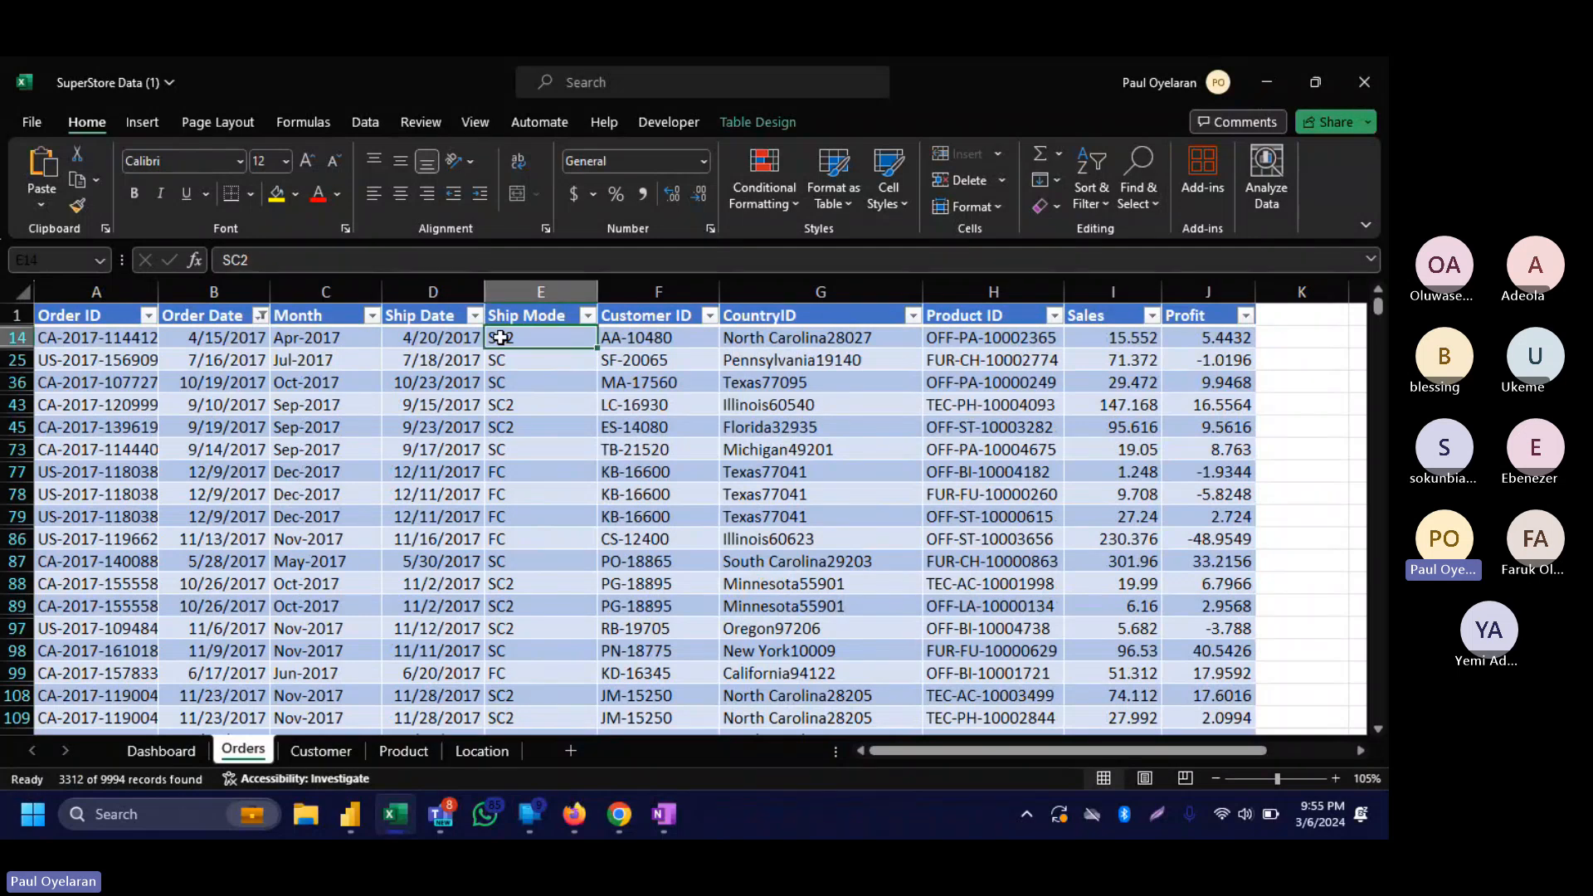
key("ctrl+shift+Down")
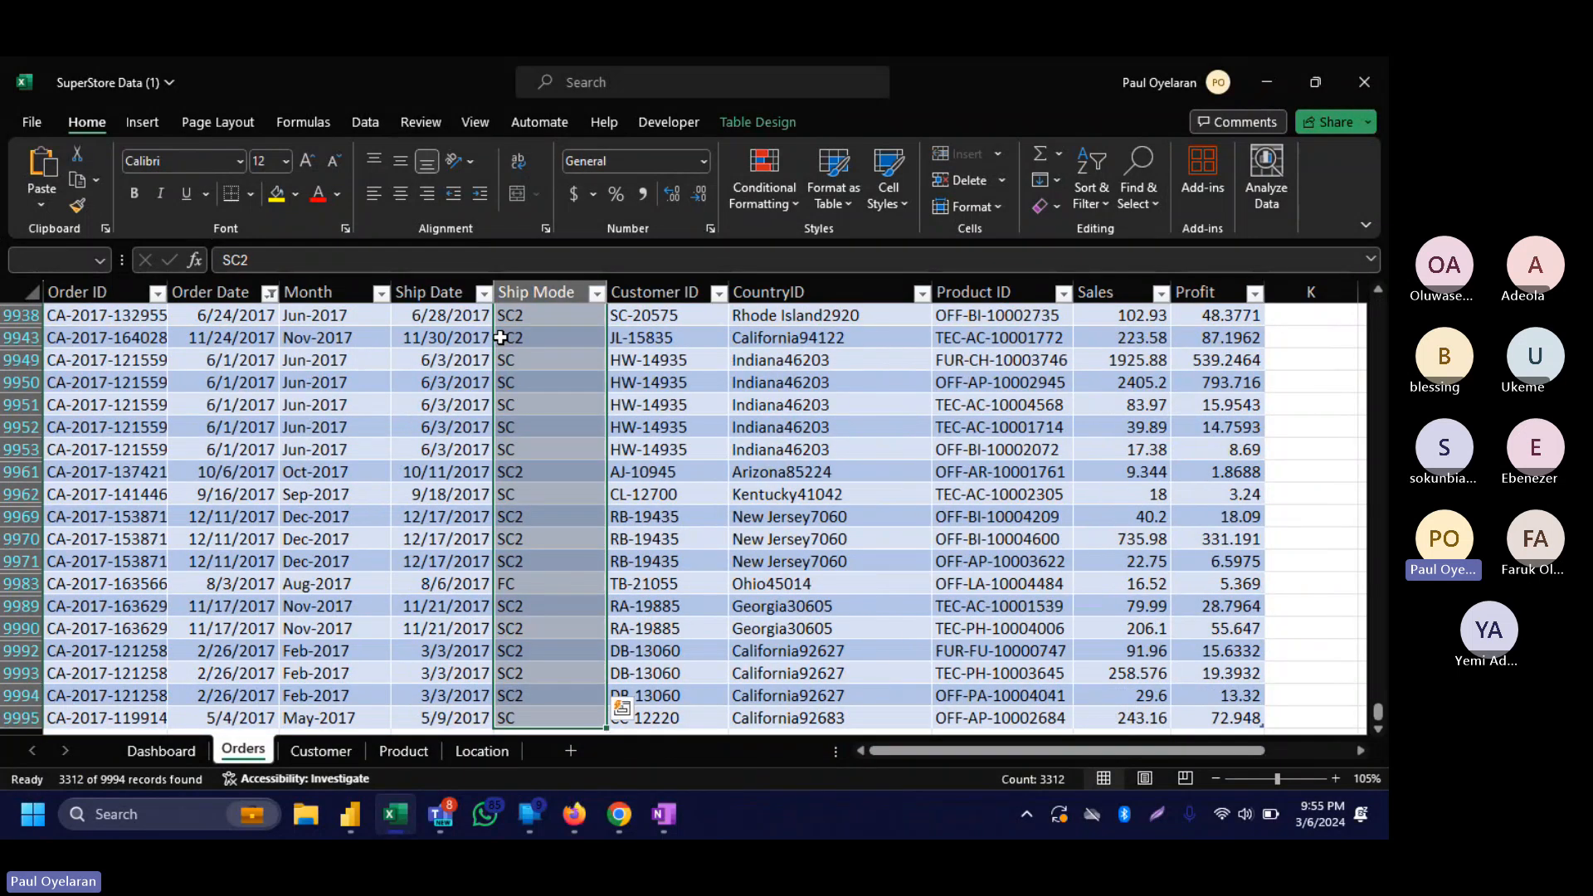
key("ctrl+q")
scroll(216, 407, "up", 10)
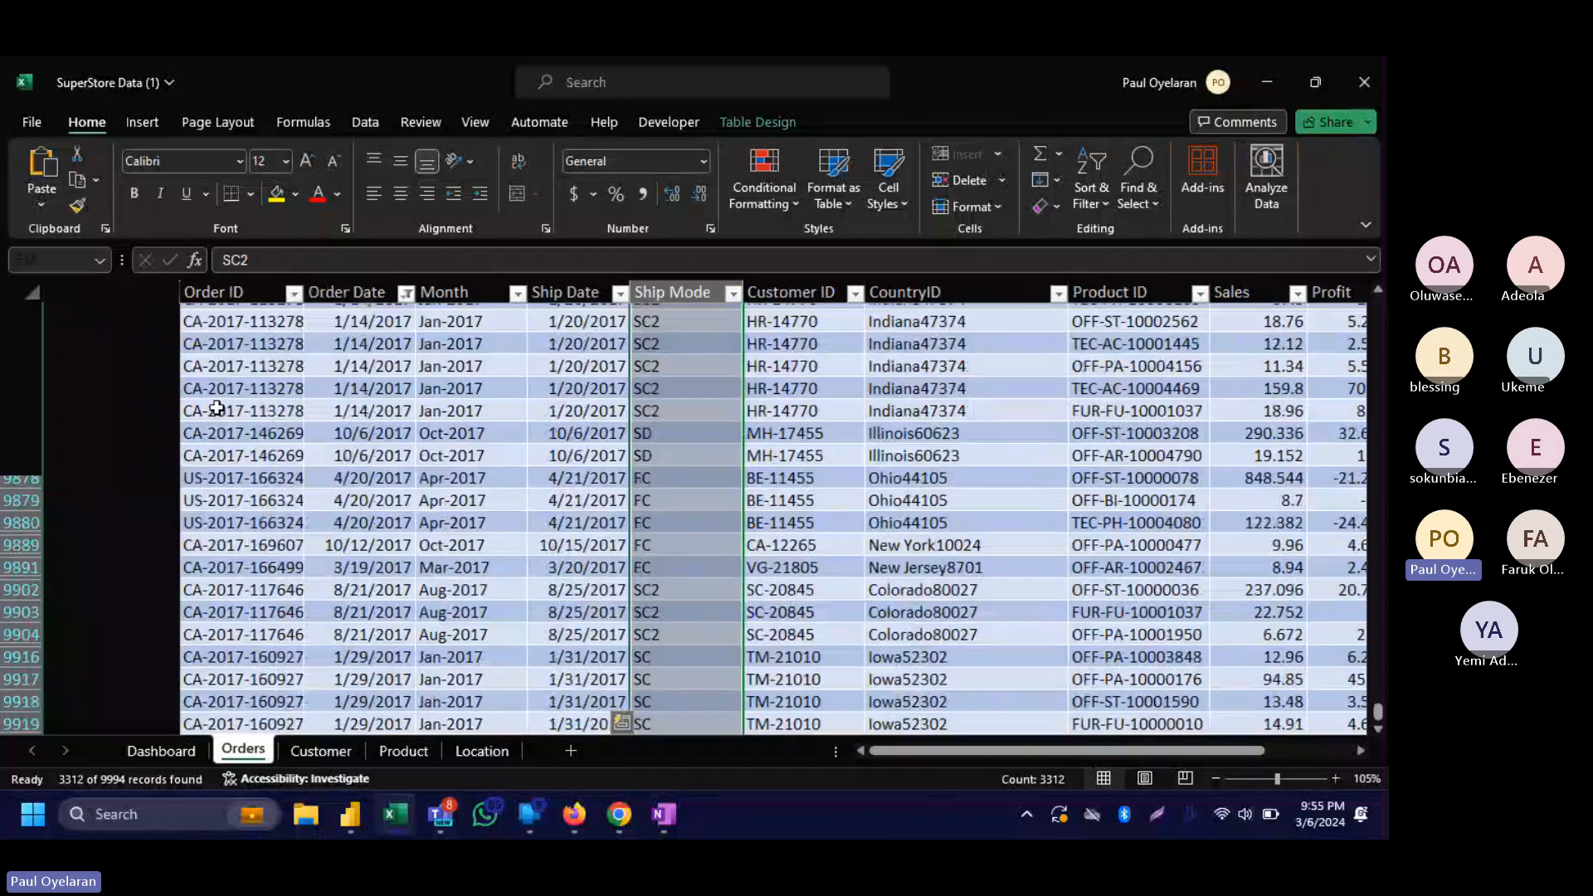
scroll(216, 407, "up", 15)
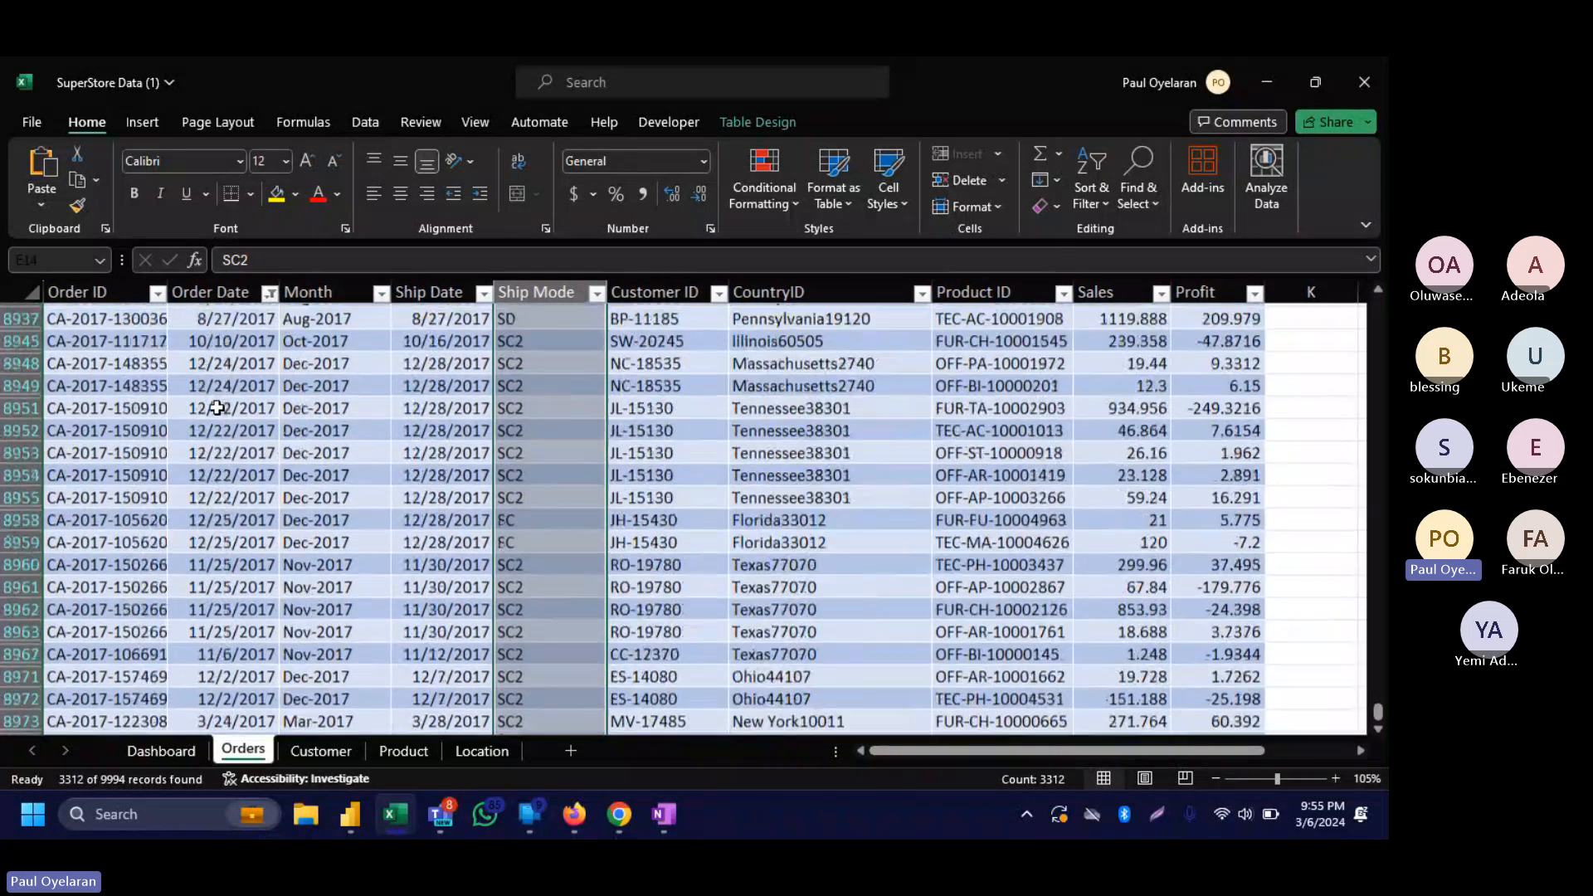
scroll(217, 407, "up", 10)
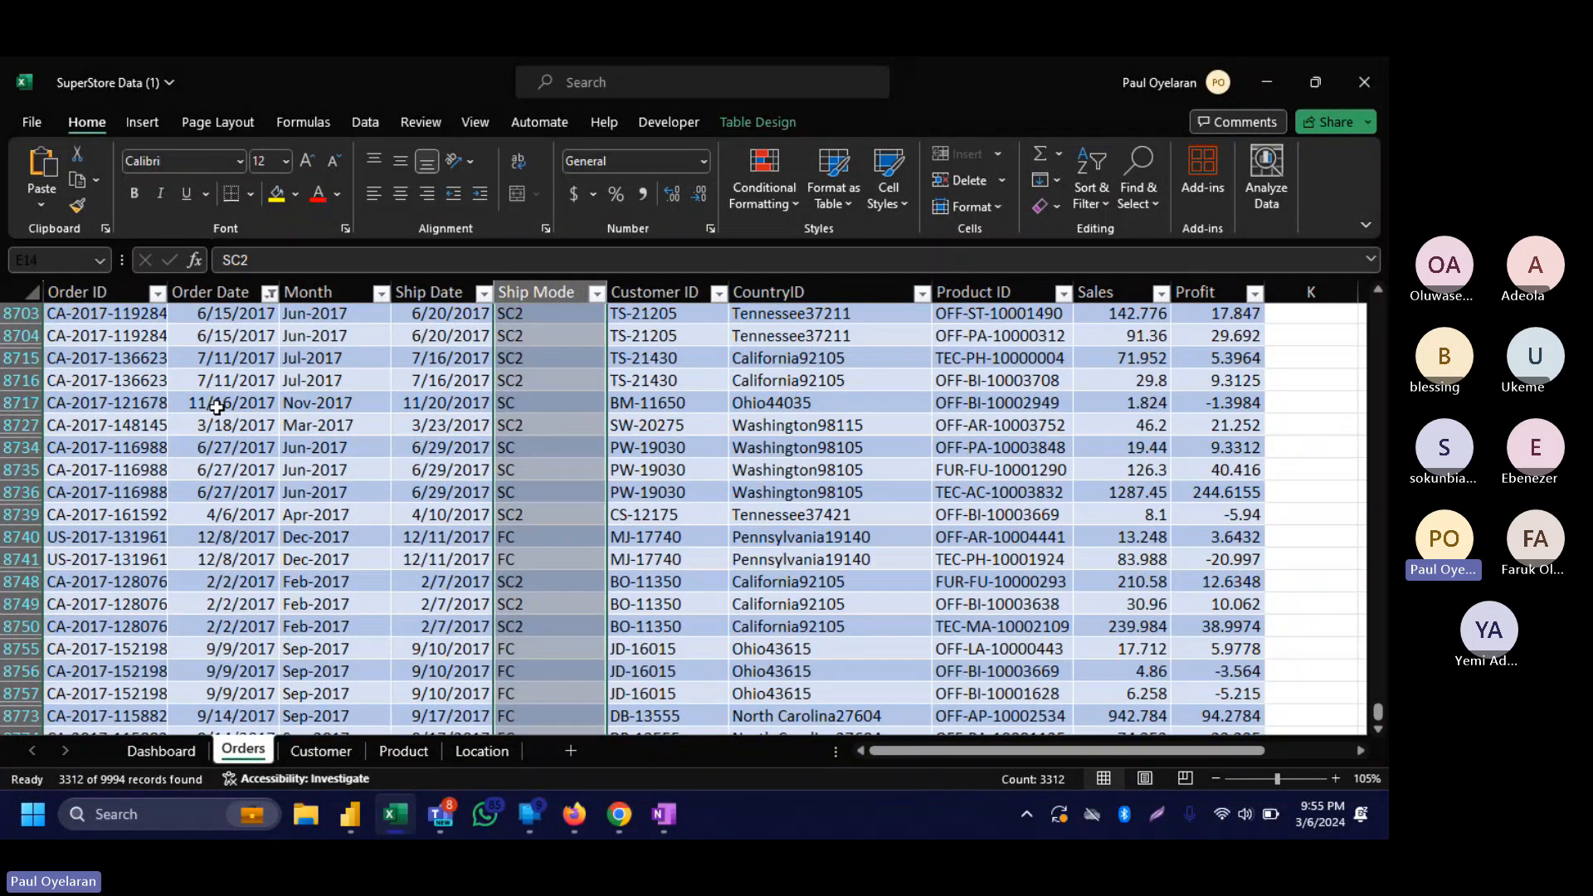
key("ctrl+Home")
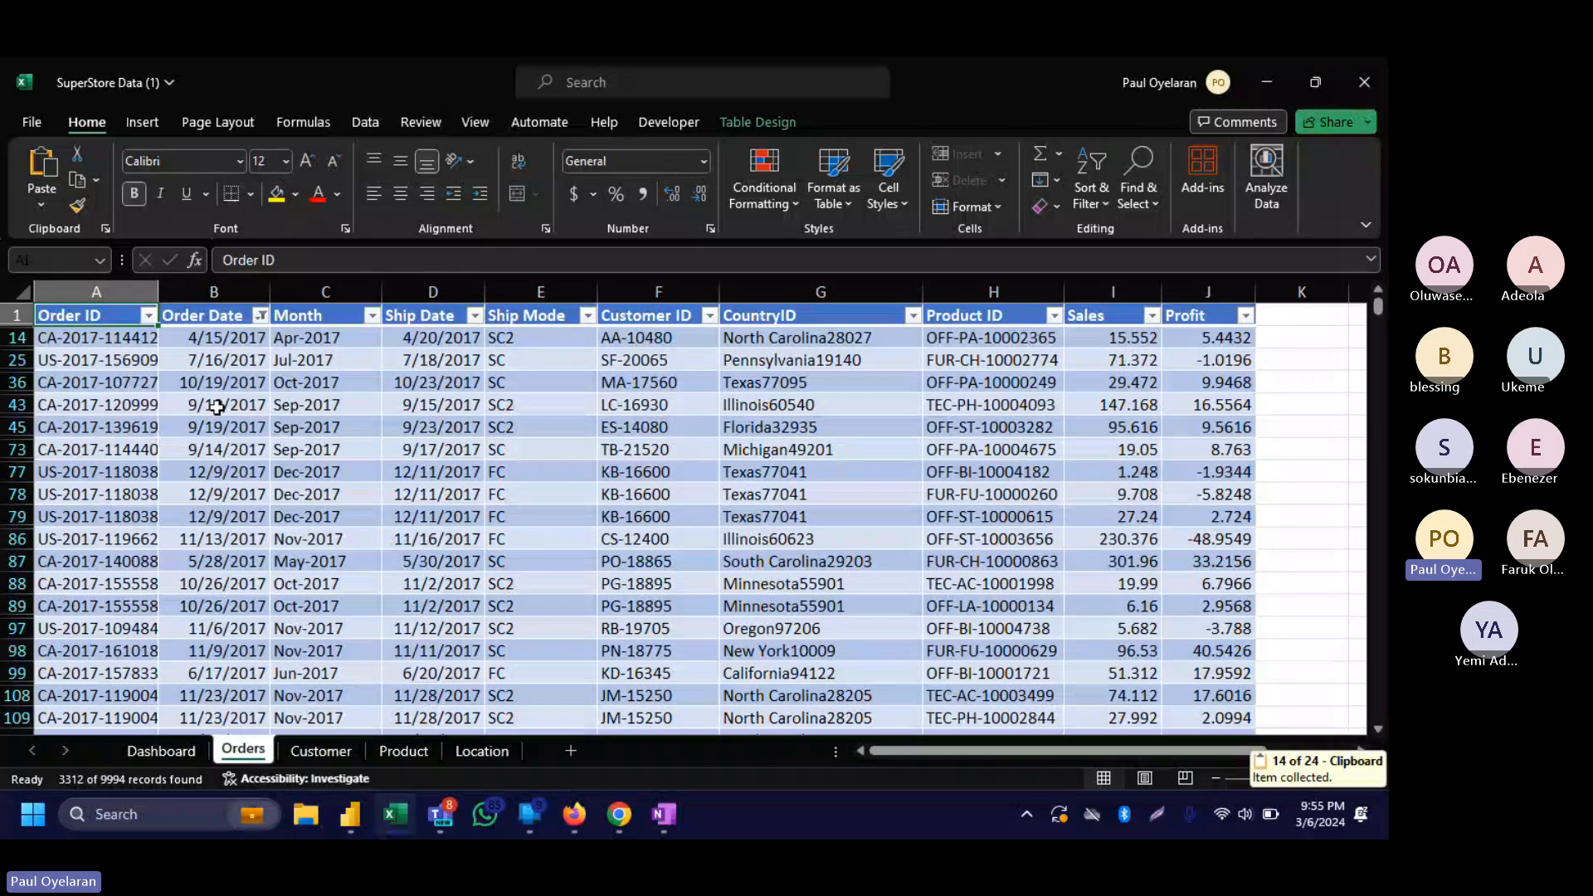
Clear the Order Date filter on the Orders sheet and filter the Ship Date column to 2017 only.
left_click(262, 319)
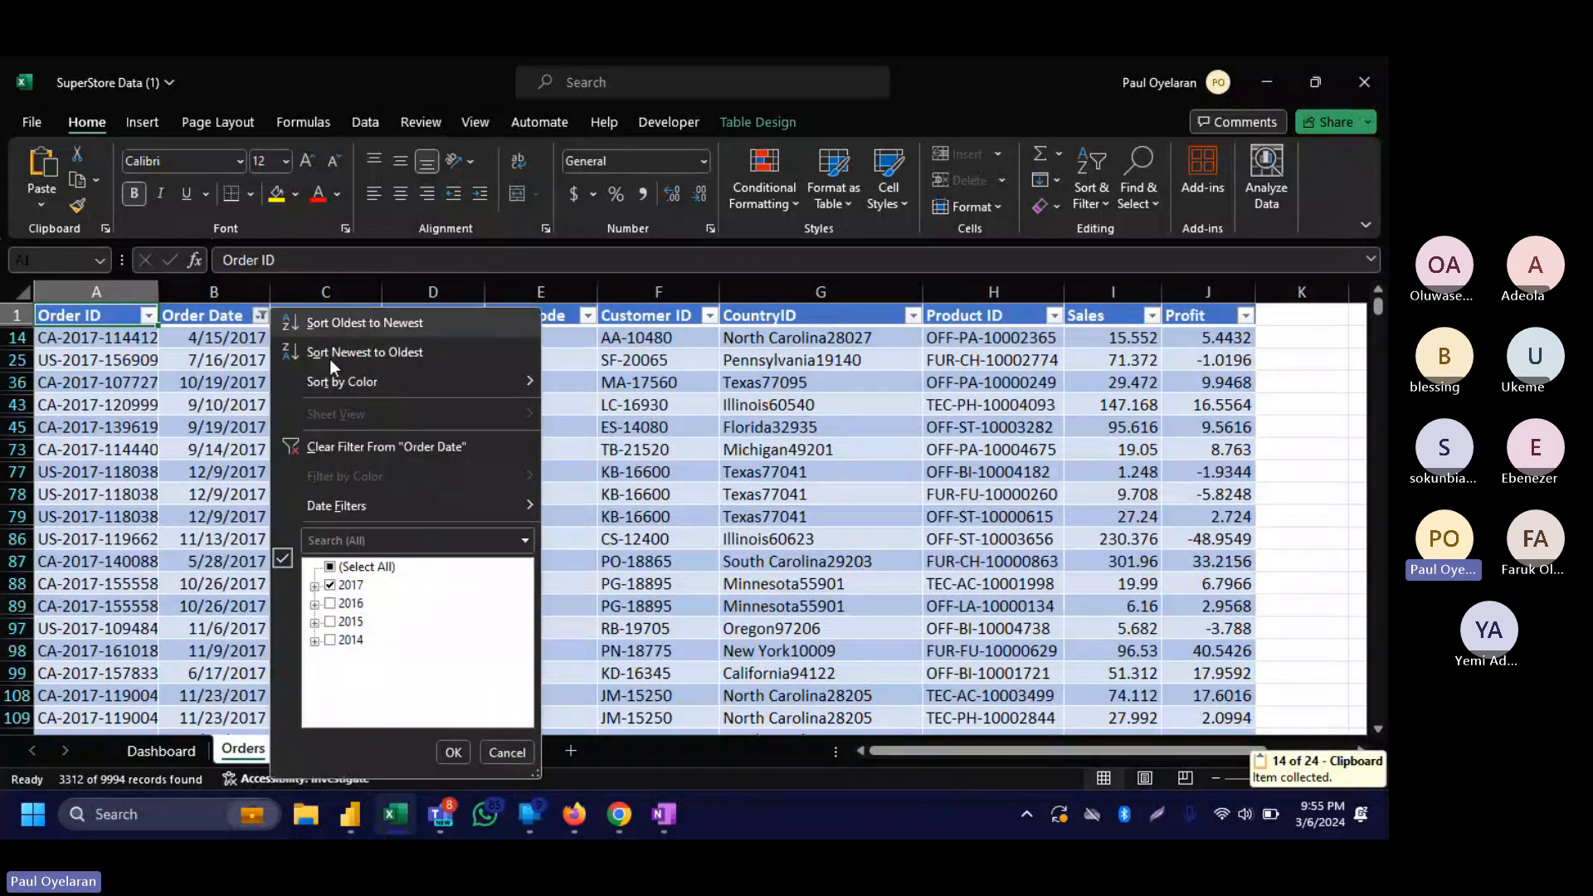
left_click(392, 446)
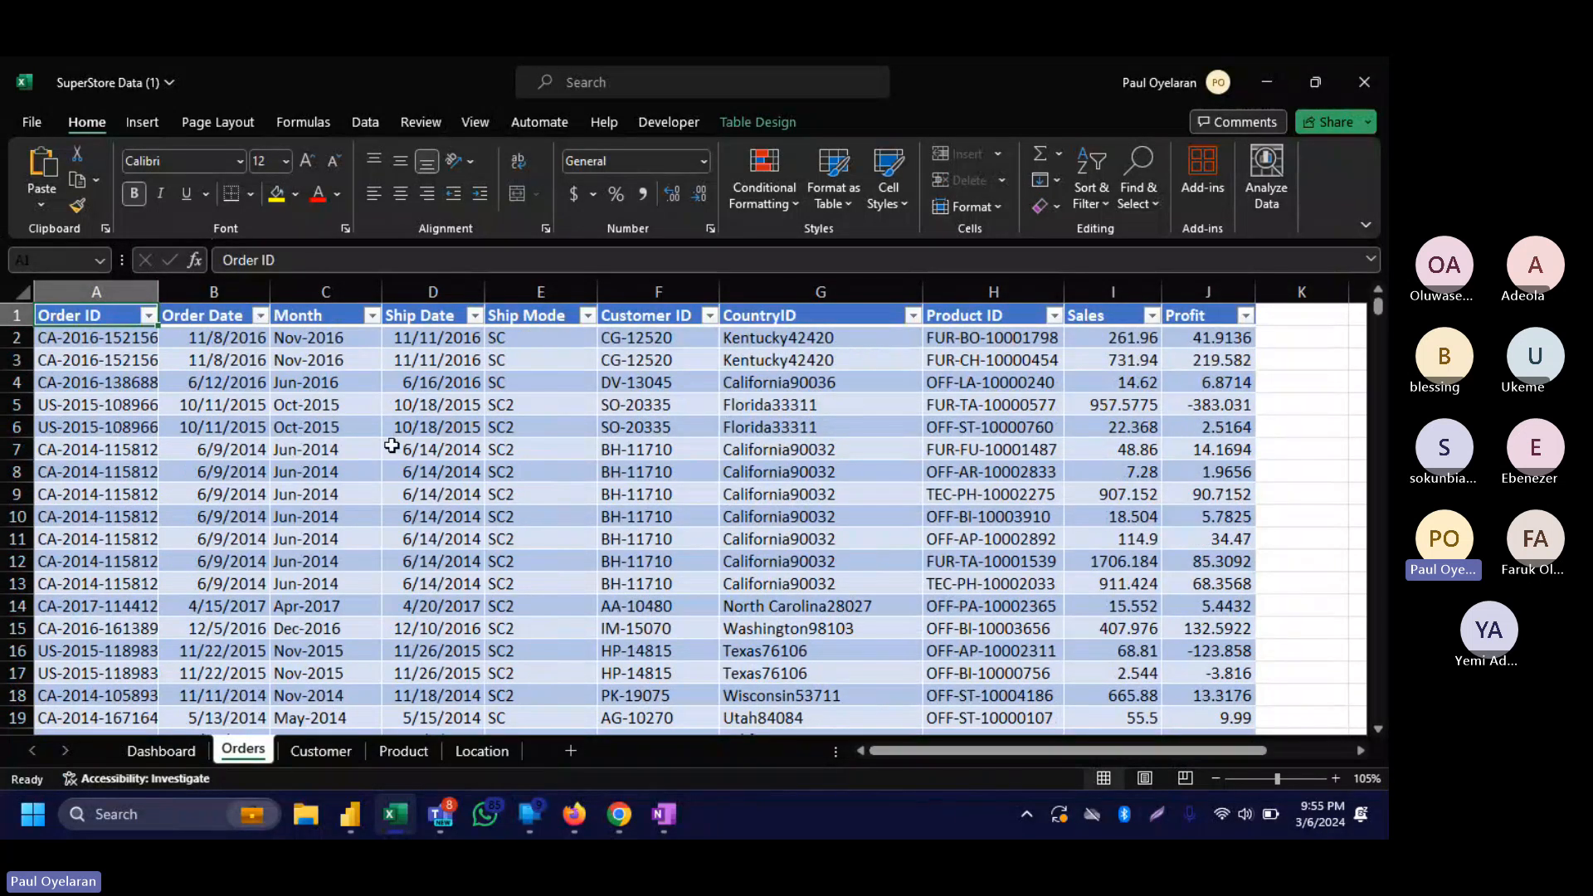
left_click(474, 316)
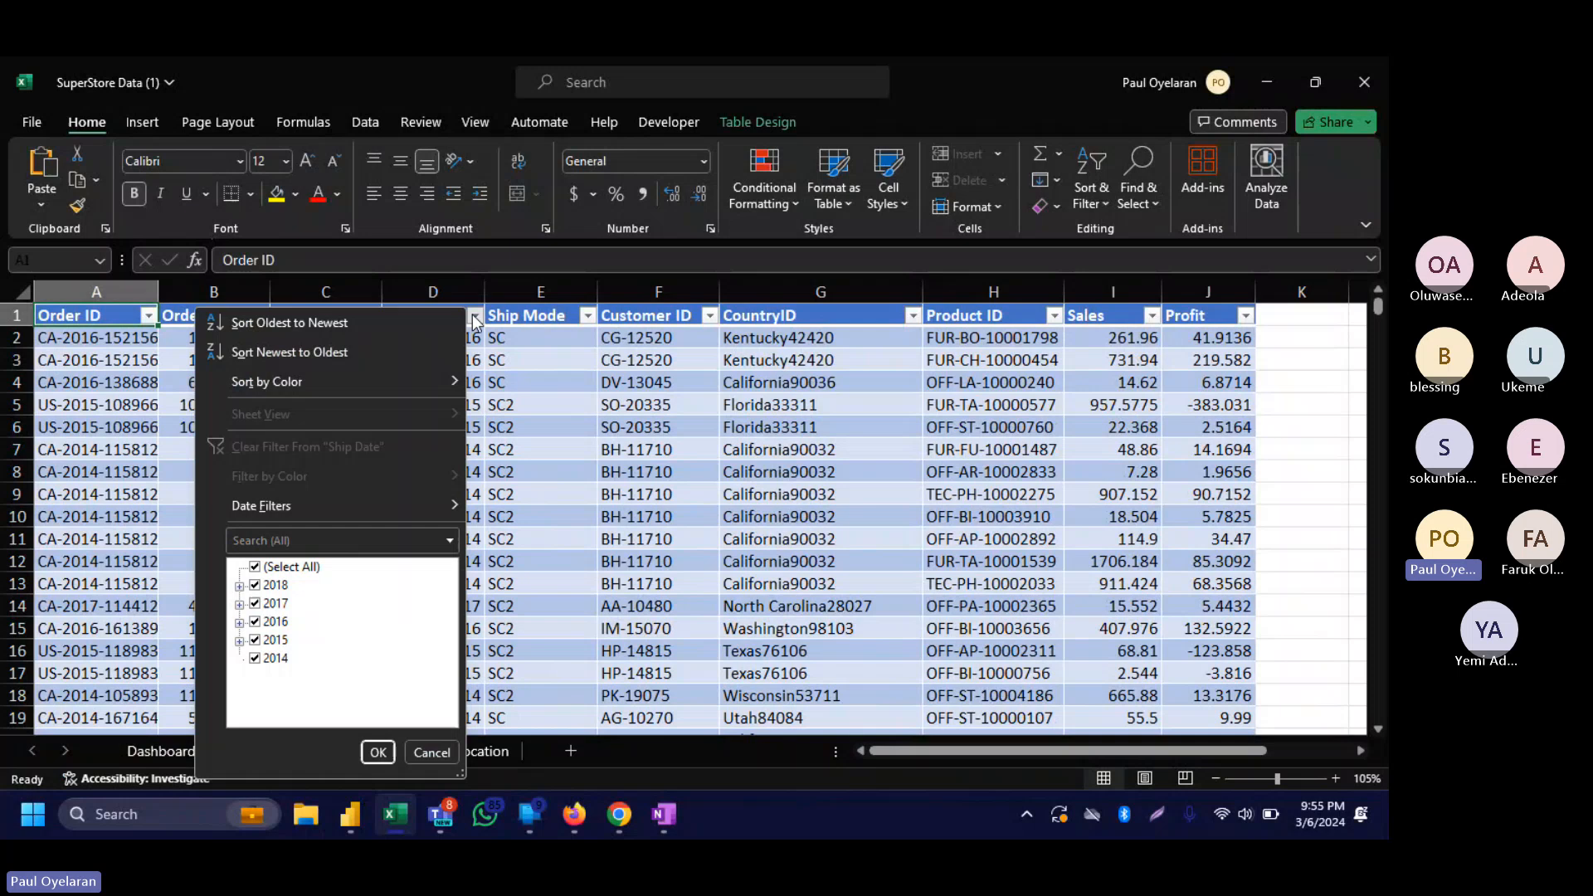
left_click(290, 566)
left_click(275, 603)
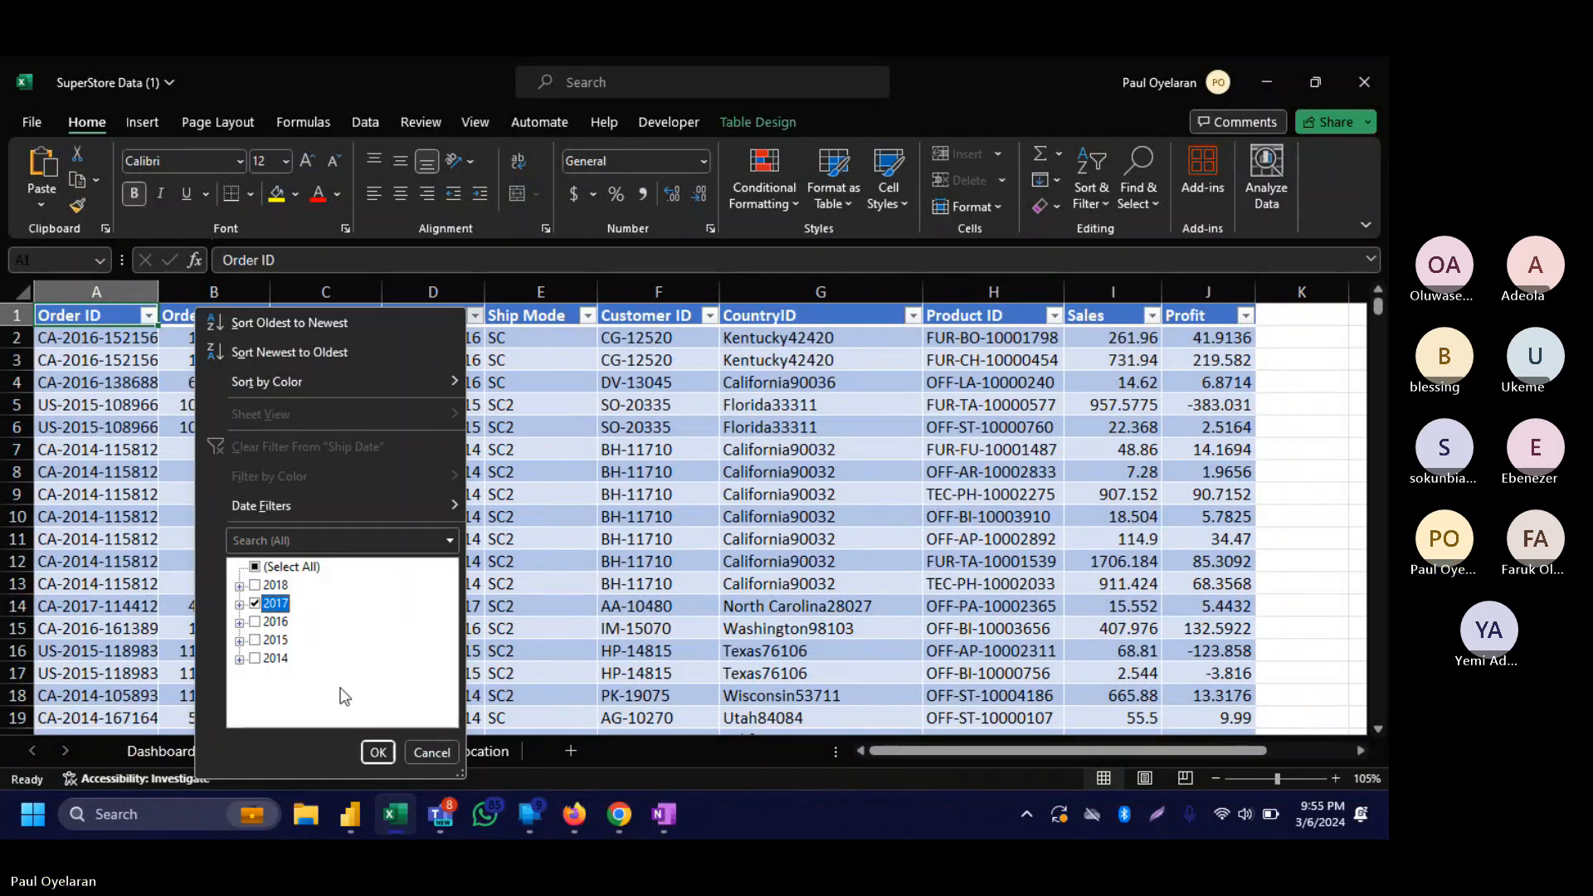
left_click(378, 752)
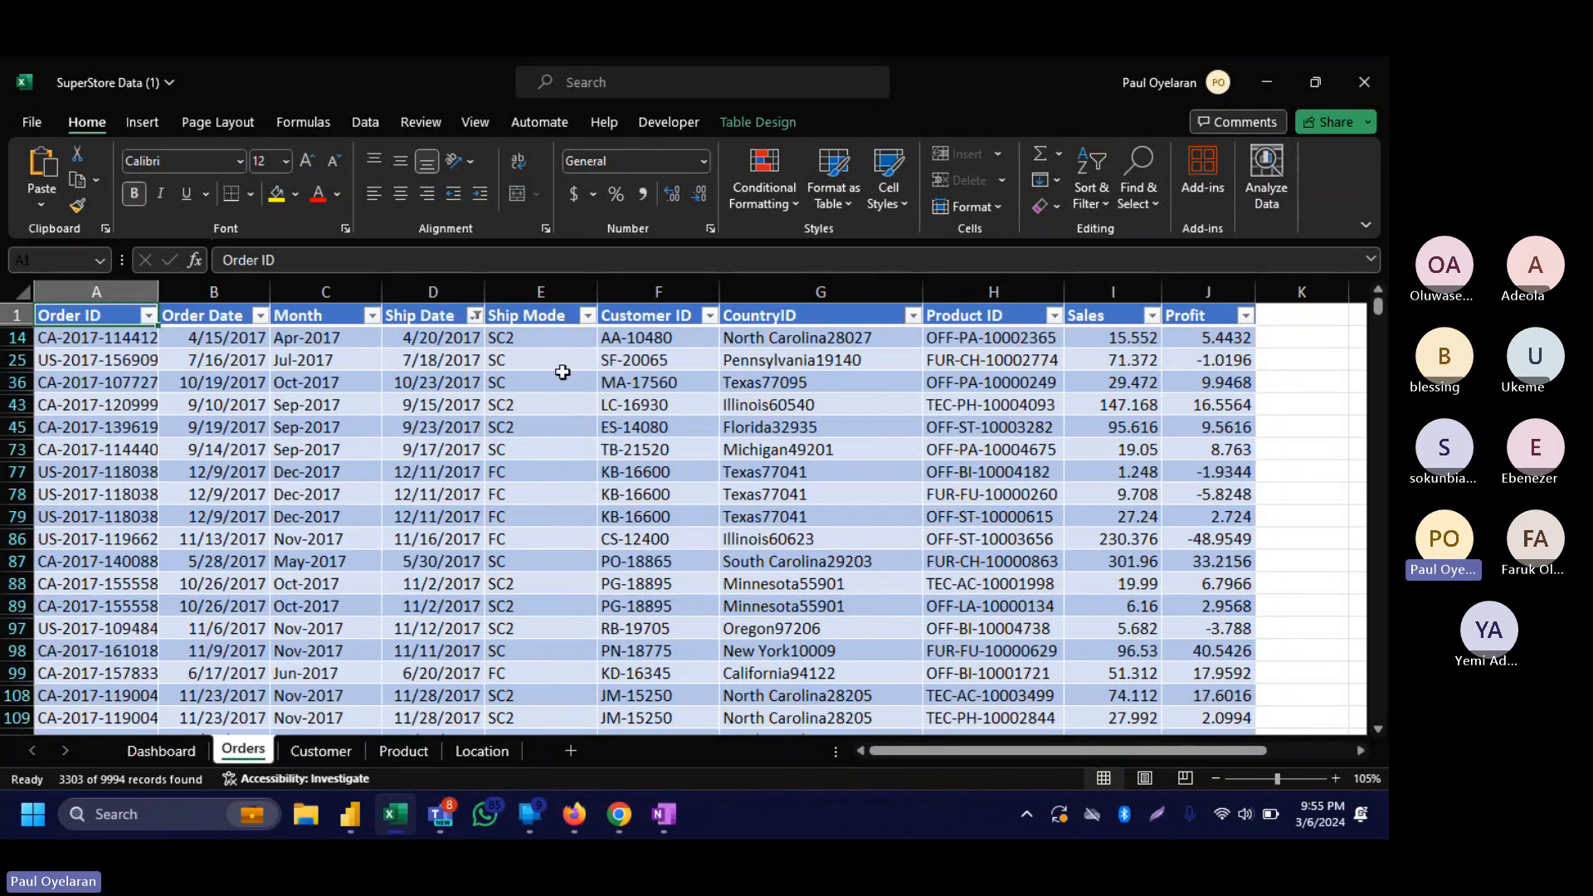
Select the filtered Ship Mode values down to the last row to count the shipped orders, and check the last Ship Date values as well.
left_click(542, 339)
key("ctrl+shift+Down")
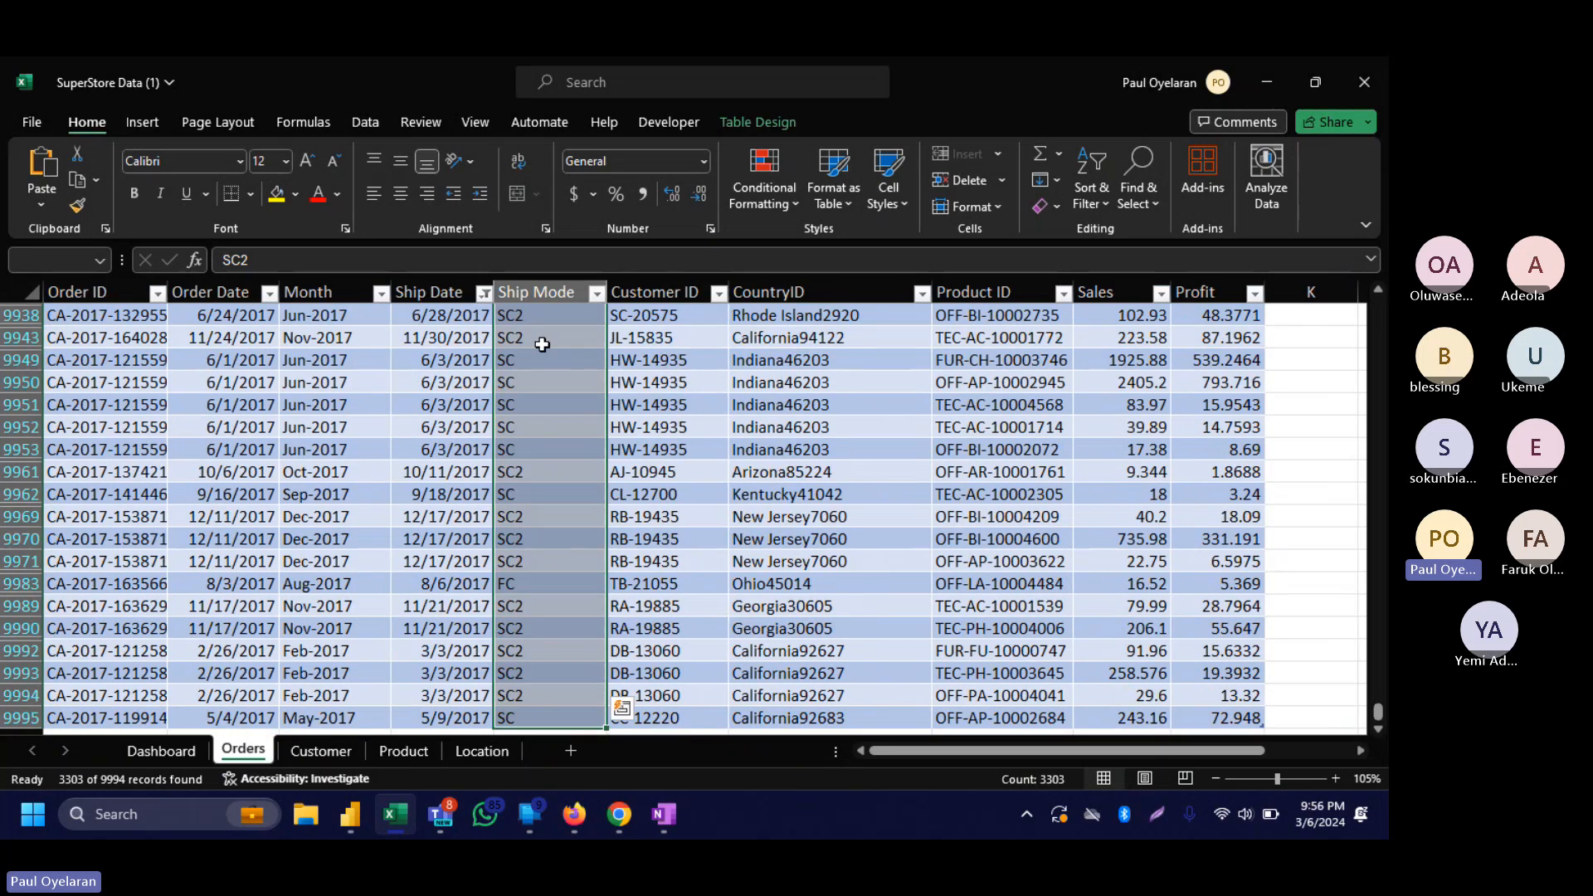
left_click(541, 344)
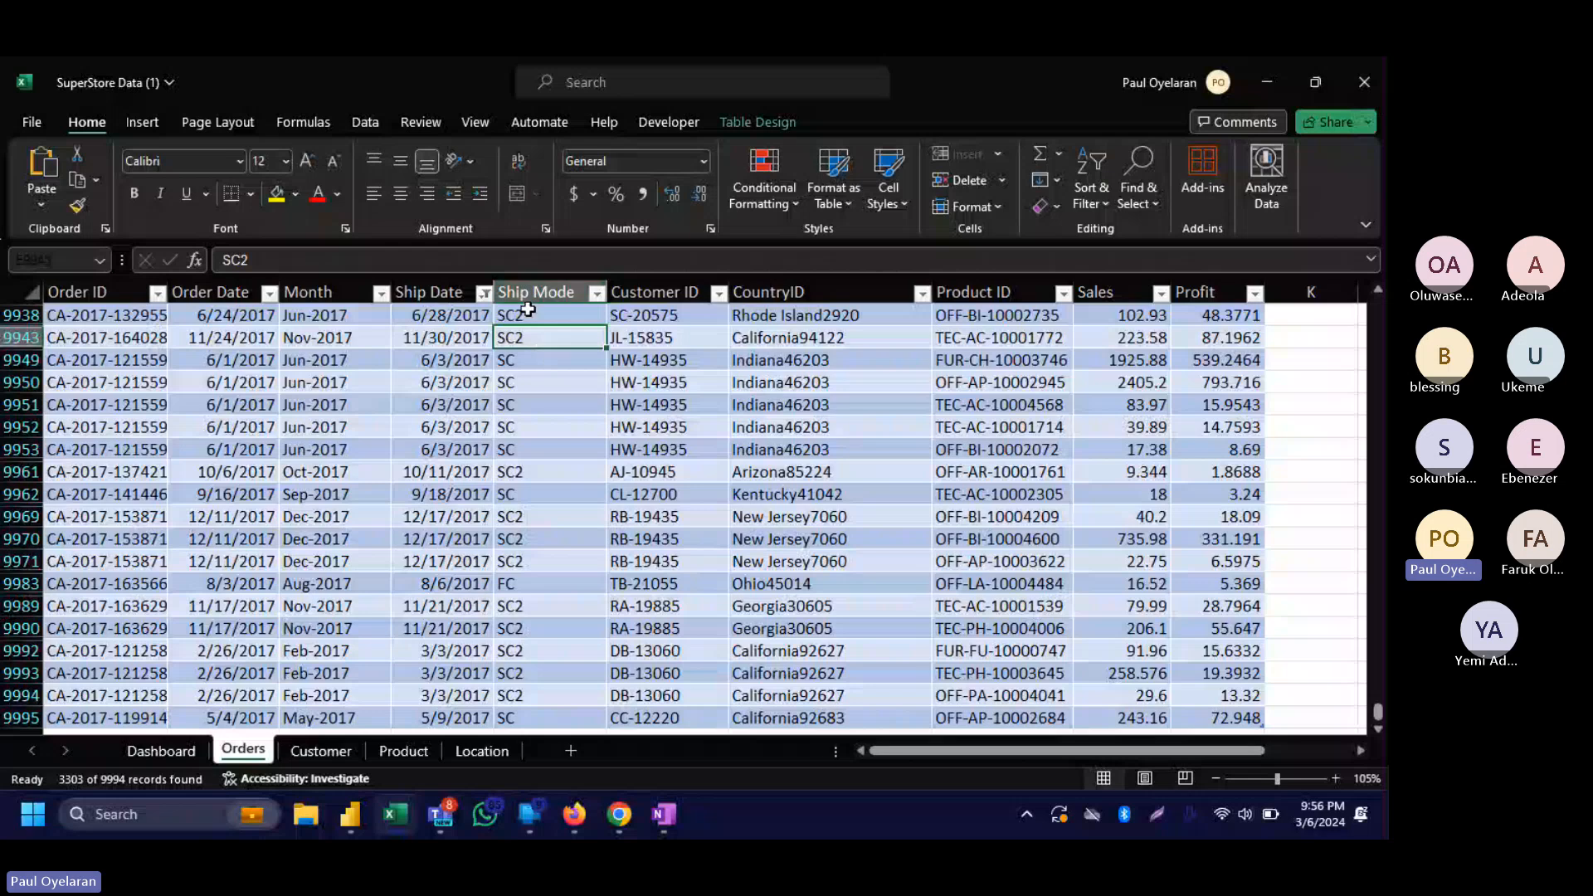
left_click(528, 314)
key("ctrl+shift+Down")
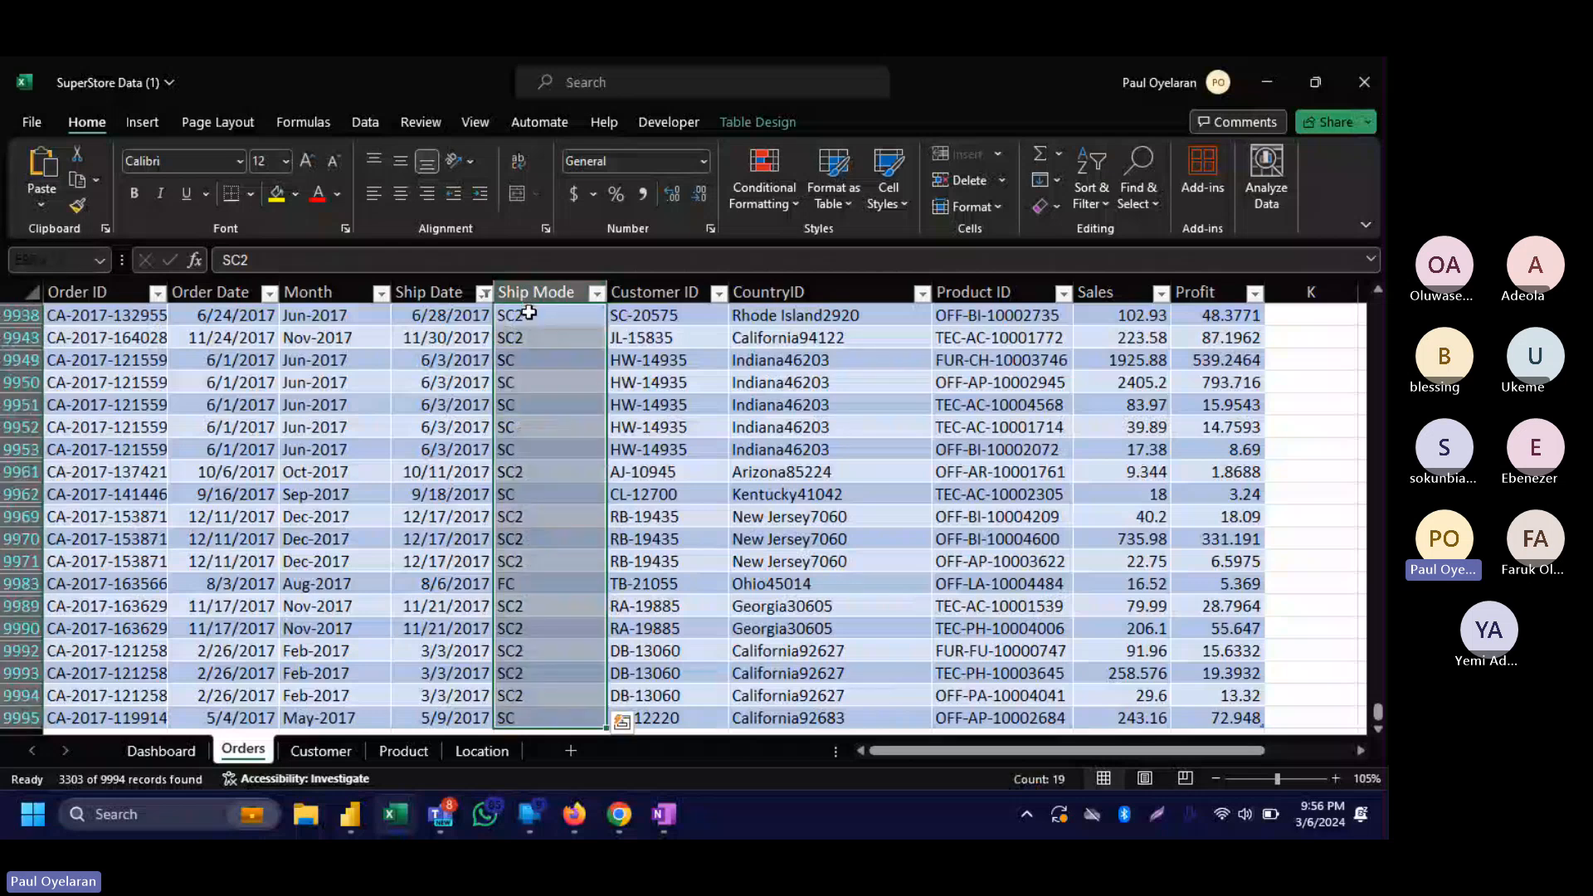
left_click(457, 323)
key("ctrl+shift+Down")
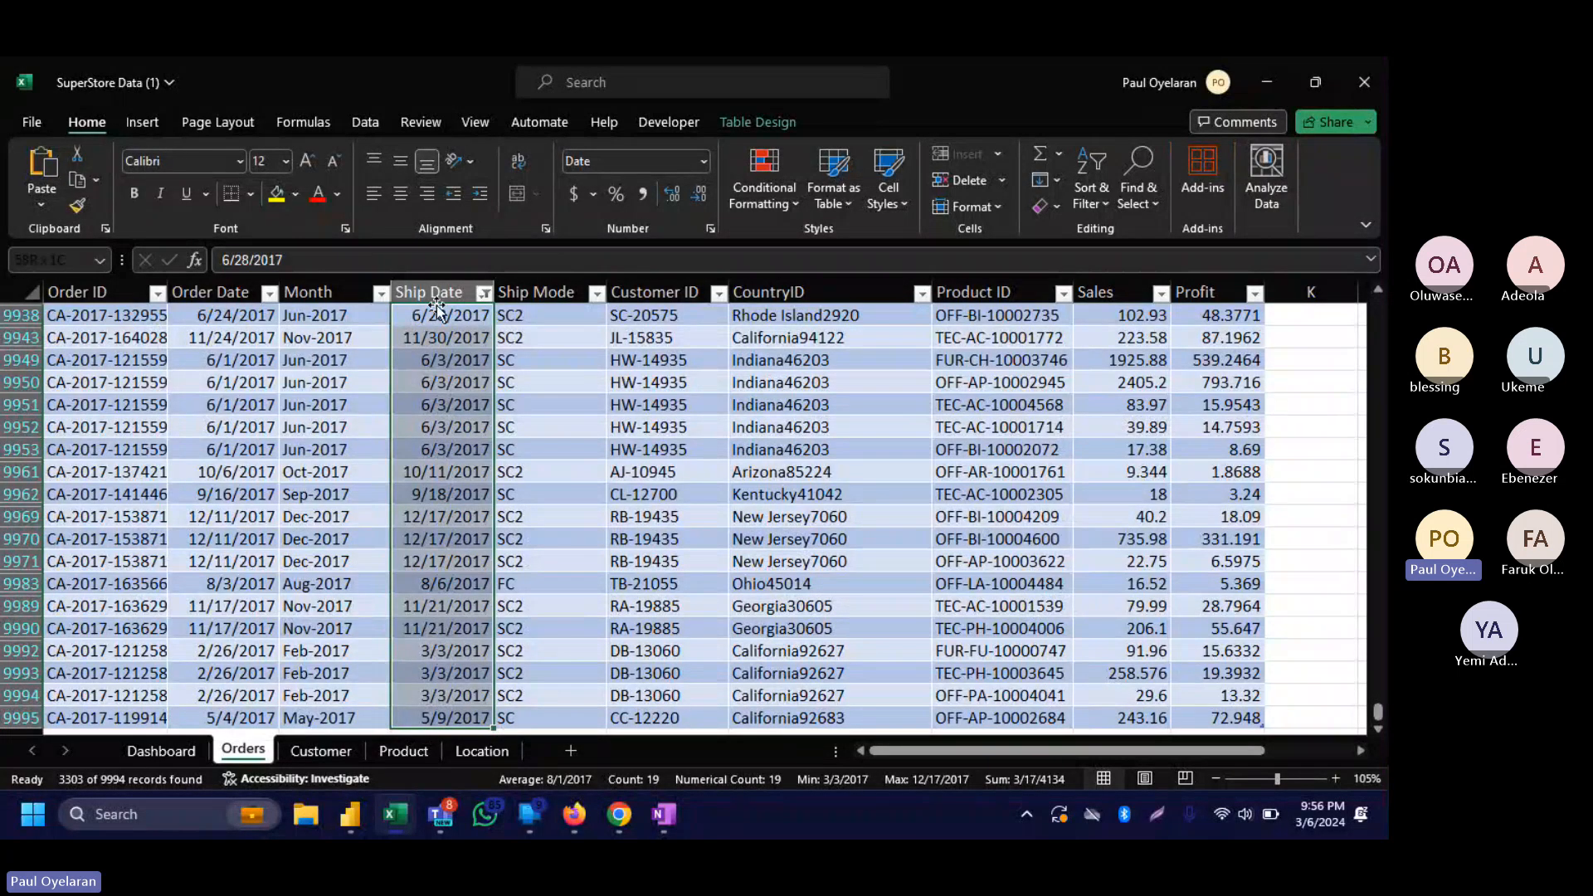
left_click(458, 296)
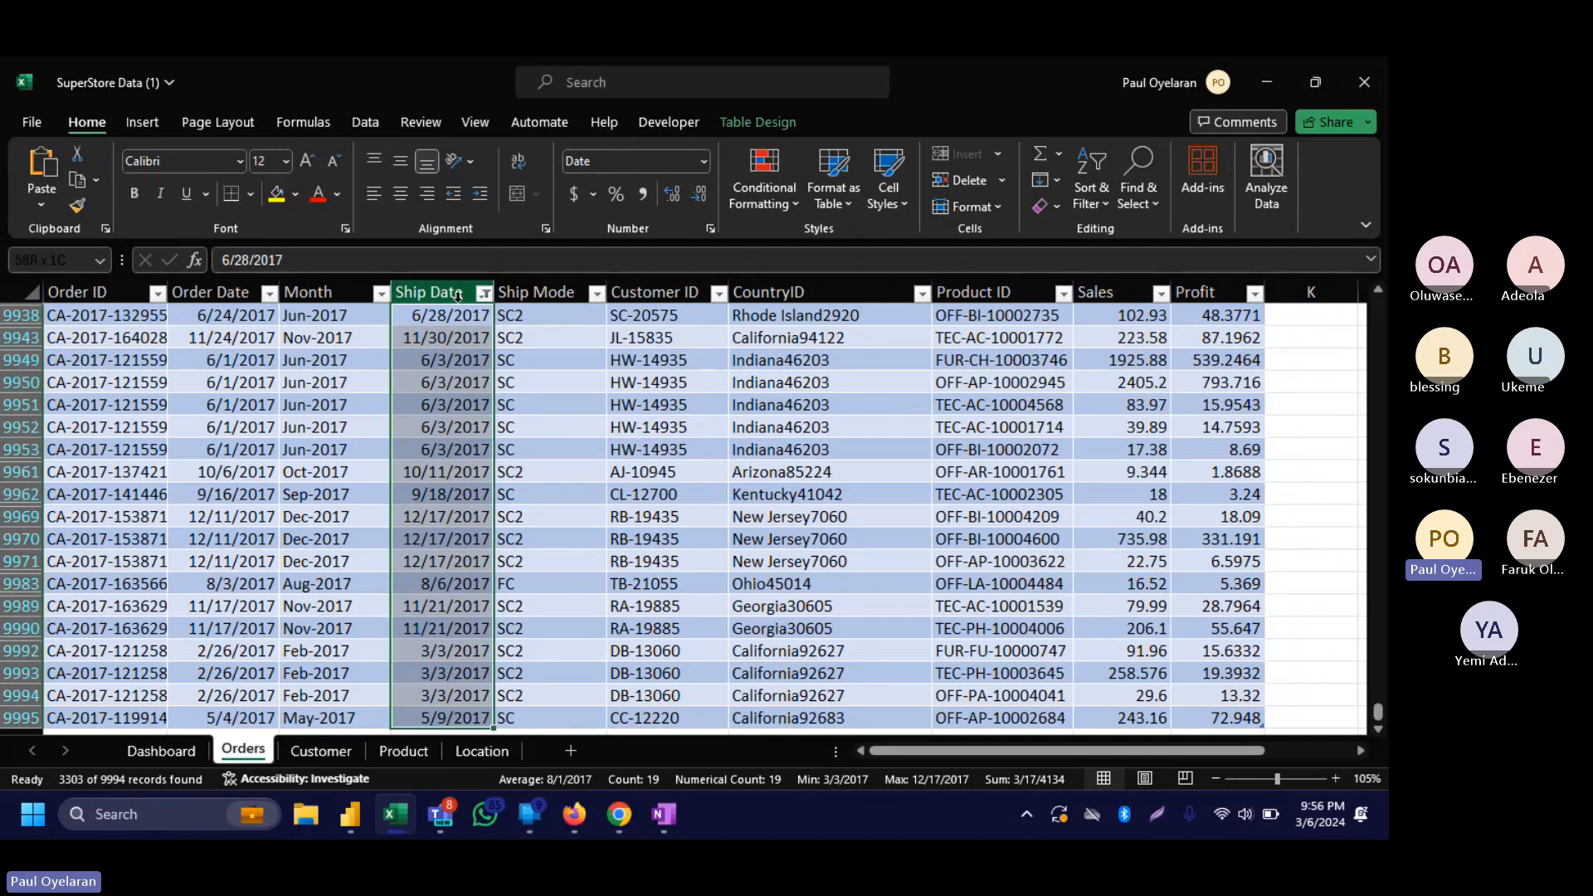
Switch to Power BI Desktop and examine the two relationships between the Date and FactSales tables in the model diagram.
mouse_move(350, 814)
left_click(350, 686)
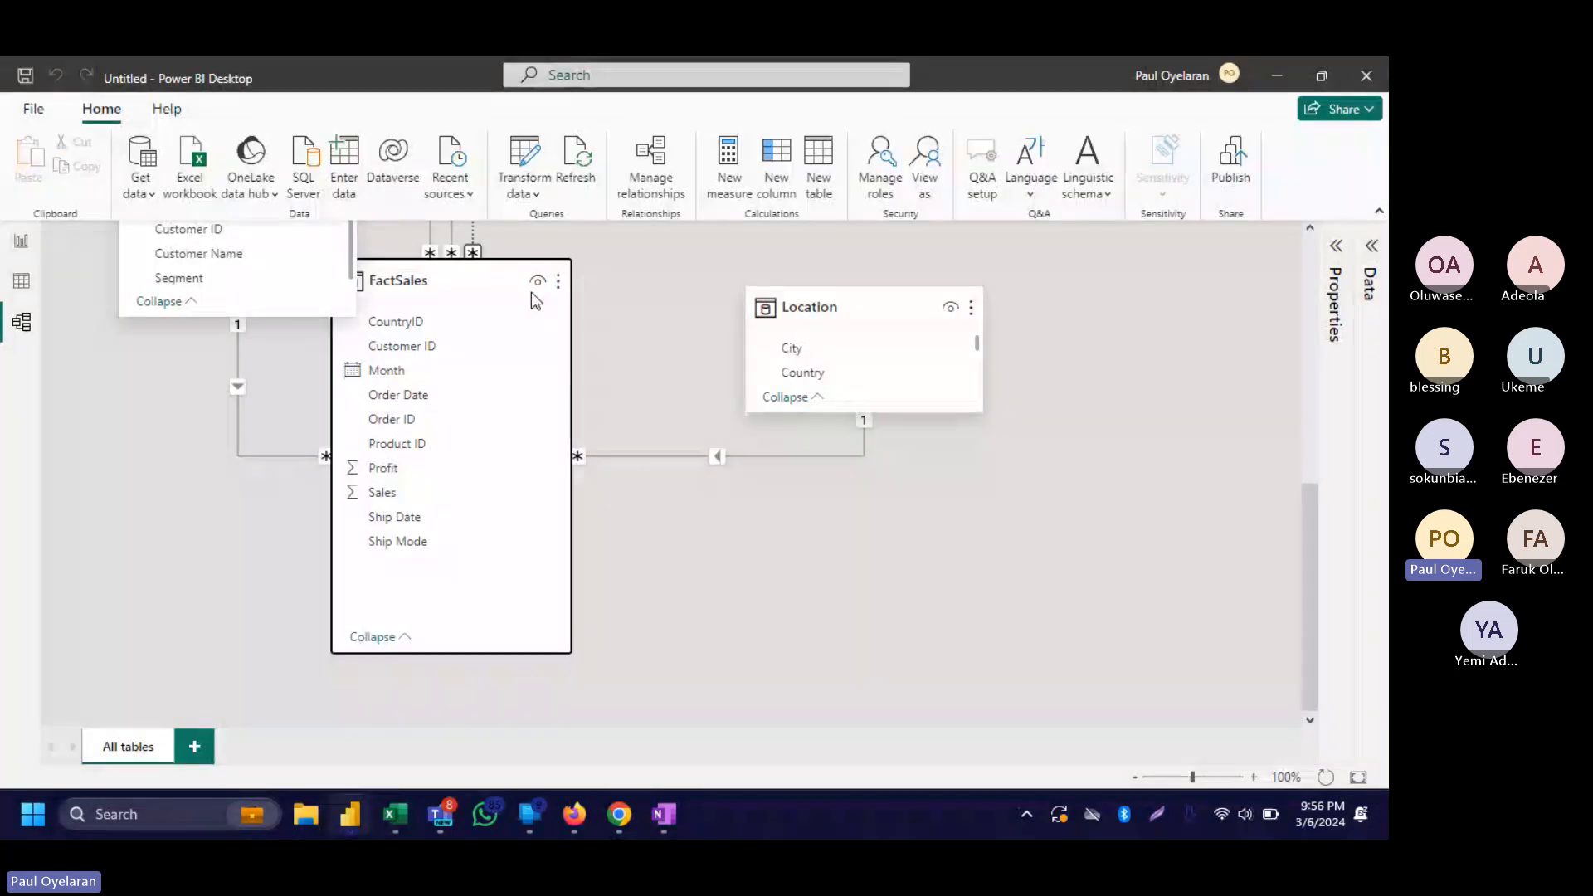
scroll(531, 292, "up", 2)
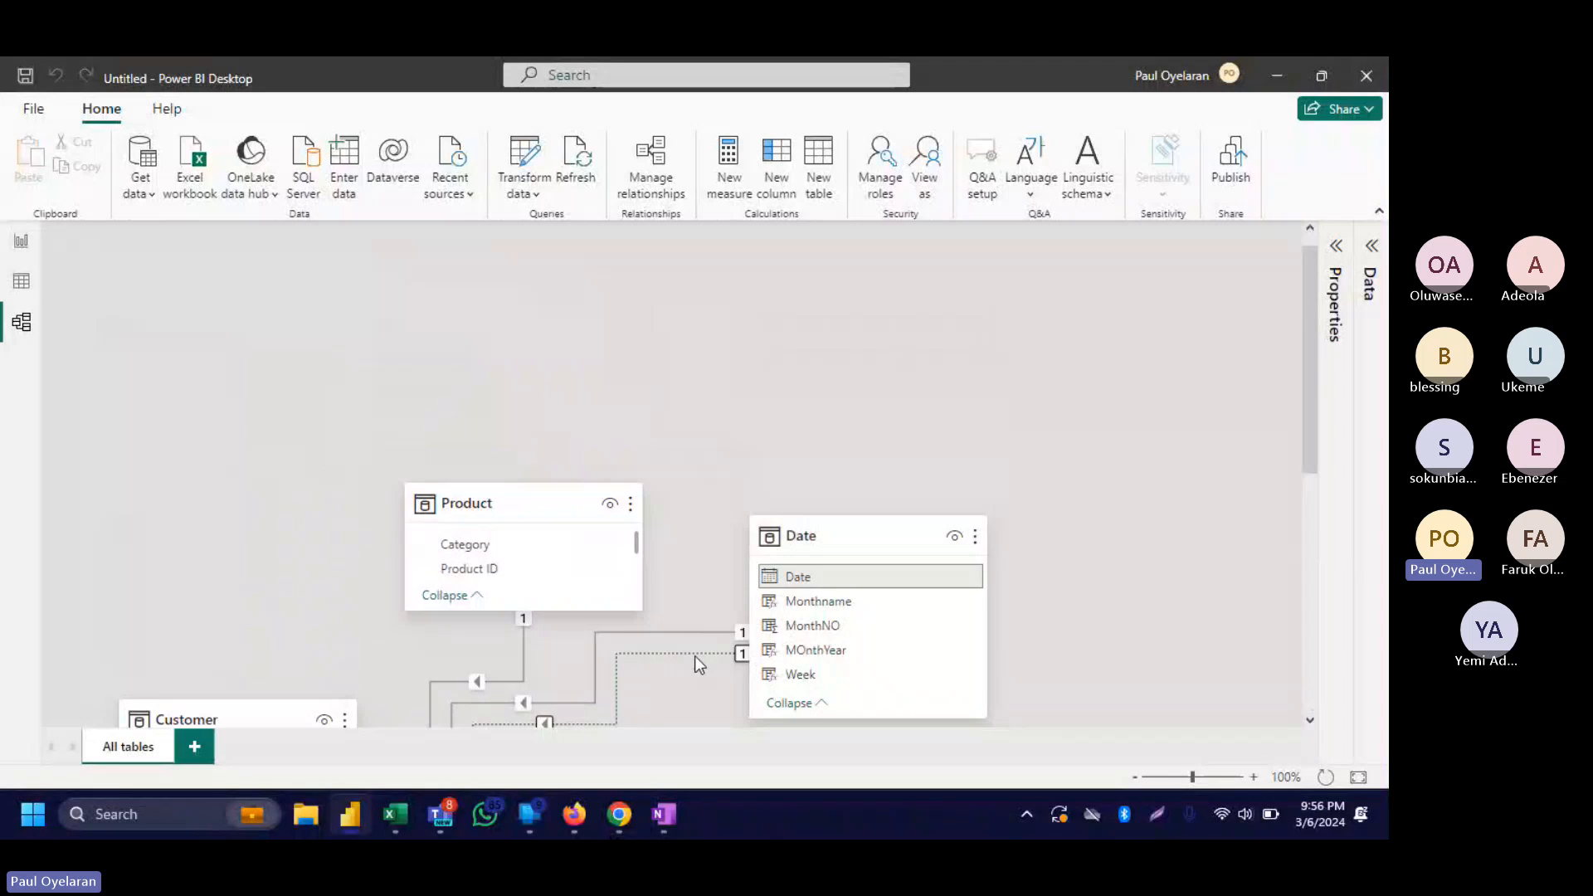
scroll(695, 656, "down", 1)
scroll(696, 656, "down", 1)
scroll(685, 576, "down", 4)
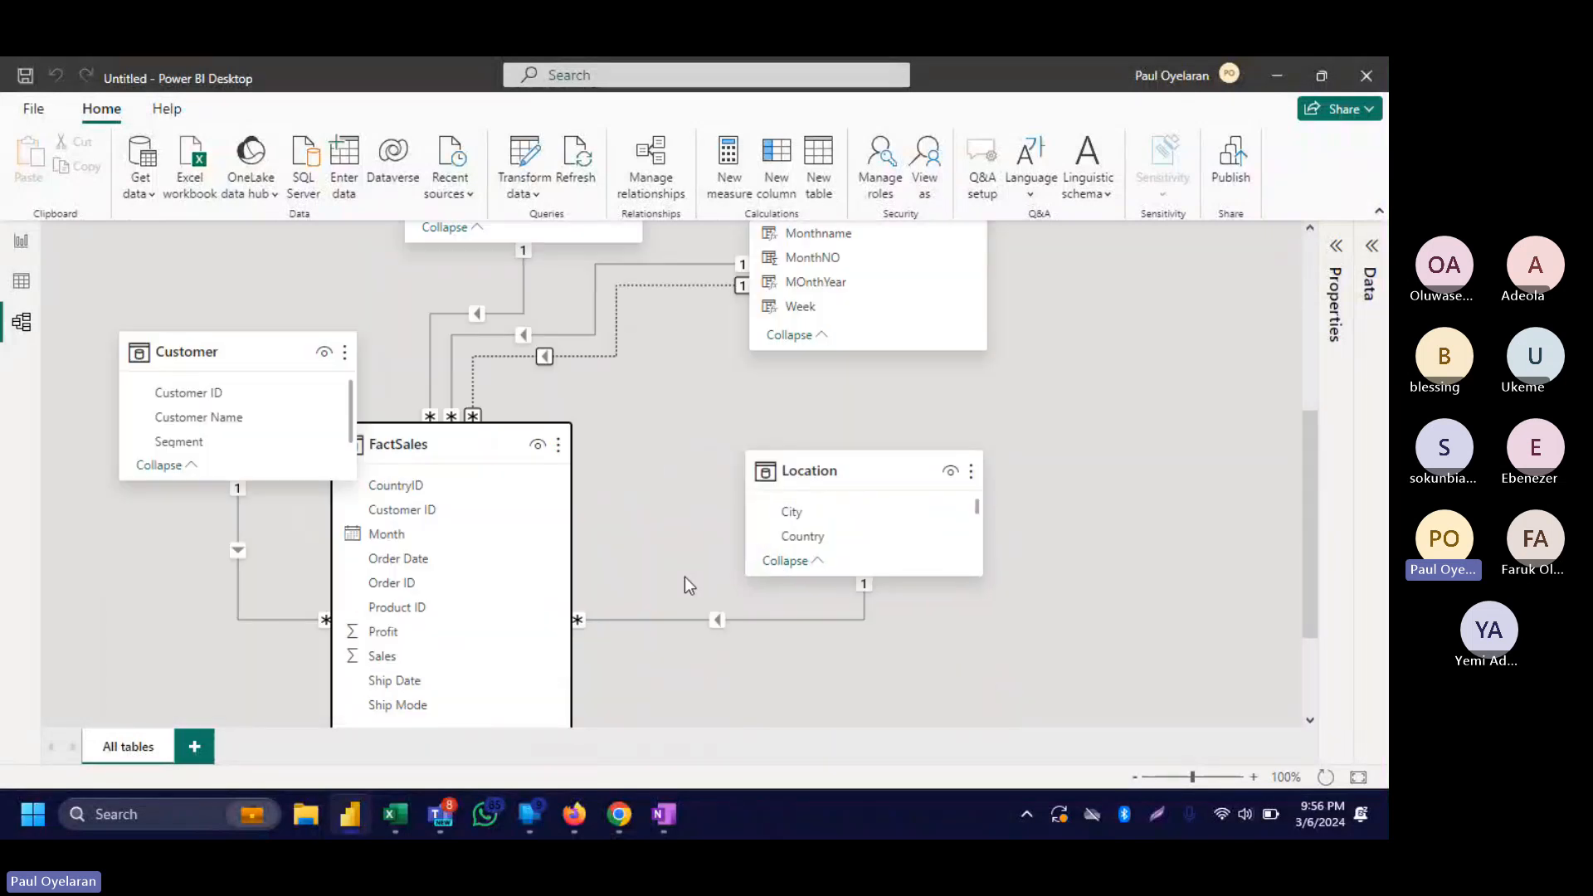
scroll(684, 576, "up", 4)
scroll(684, 576, "up", 1)
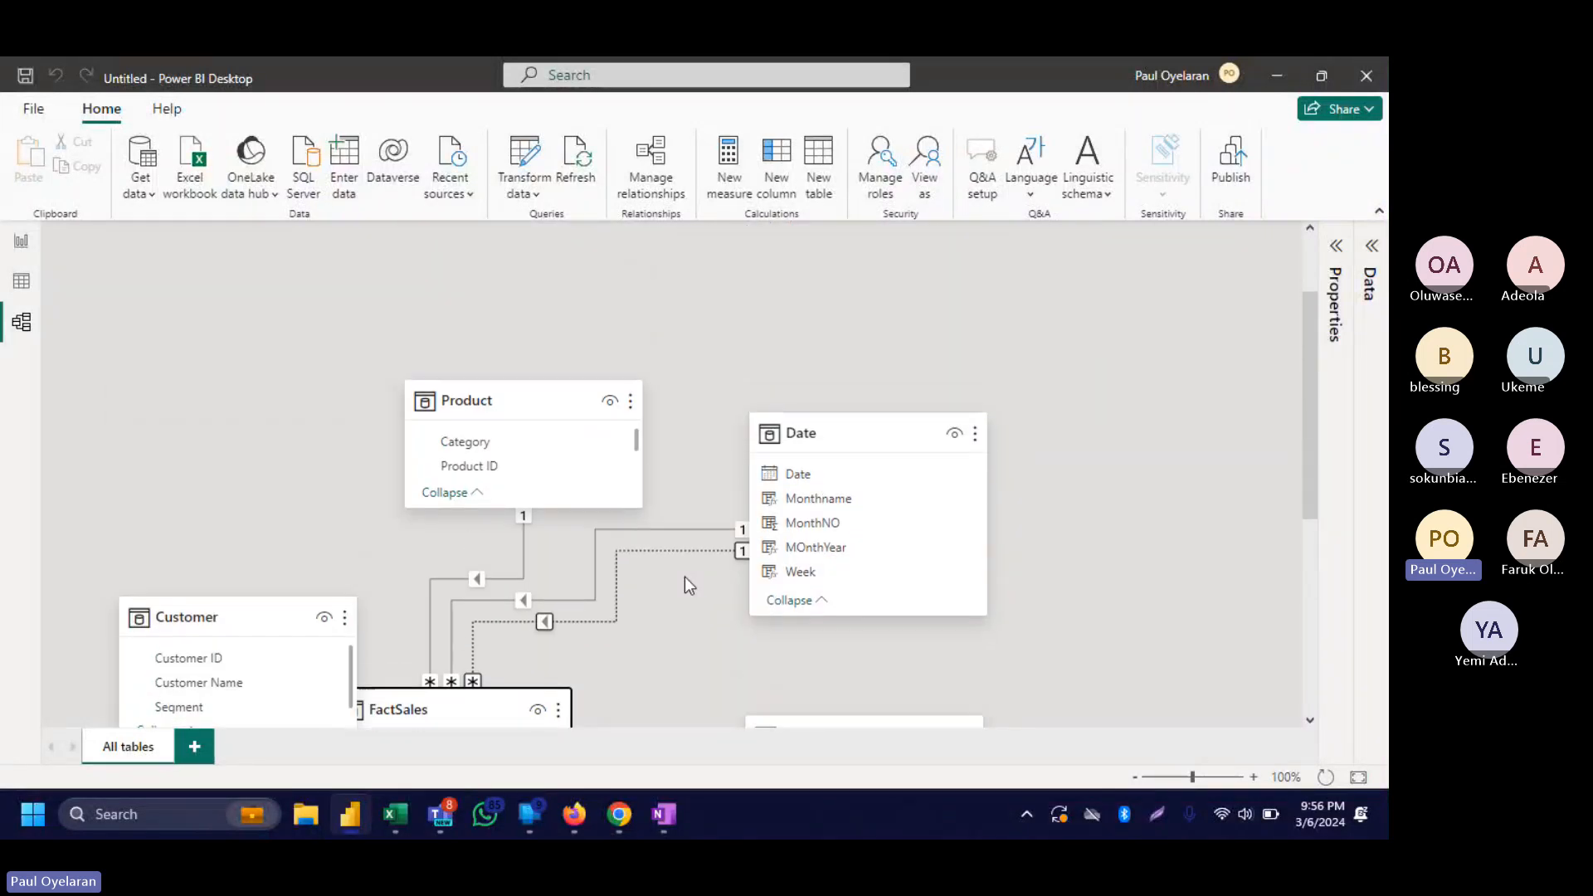
scroll(685, 576, "down", 1)
left_click(685, 576)
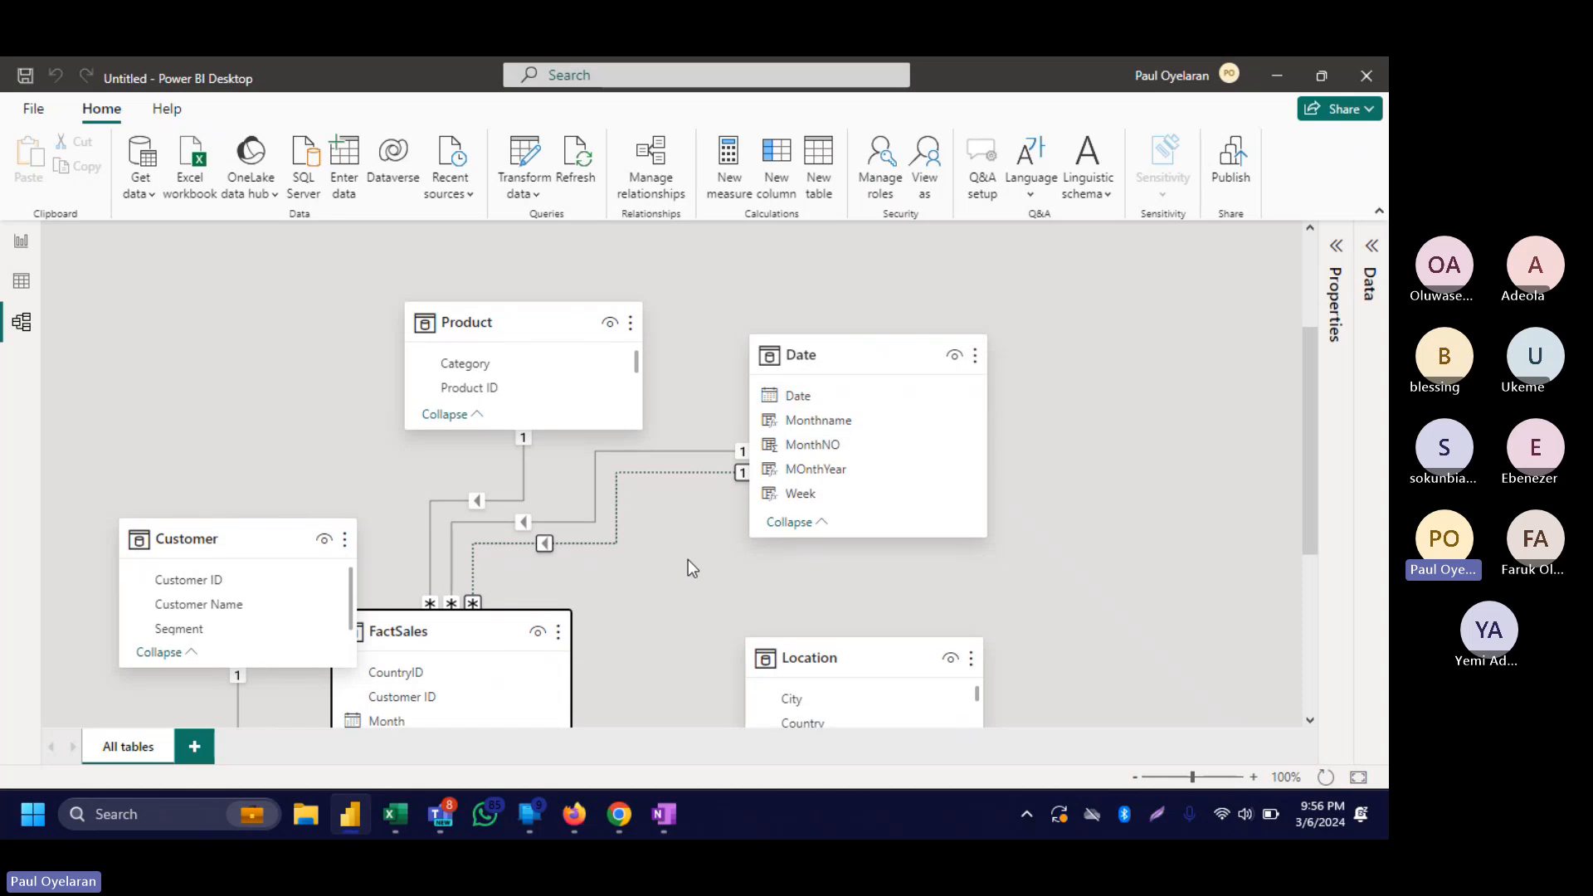
Return to the report and mark the Date table as a date table, using Date as its date column.
left_click(27, 258)
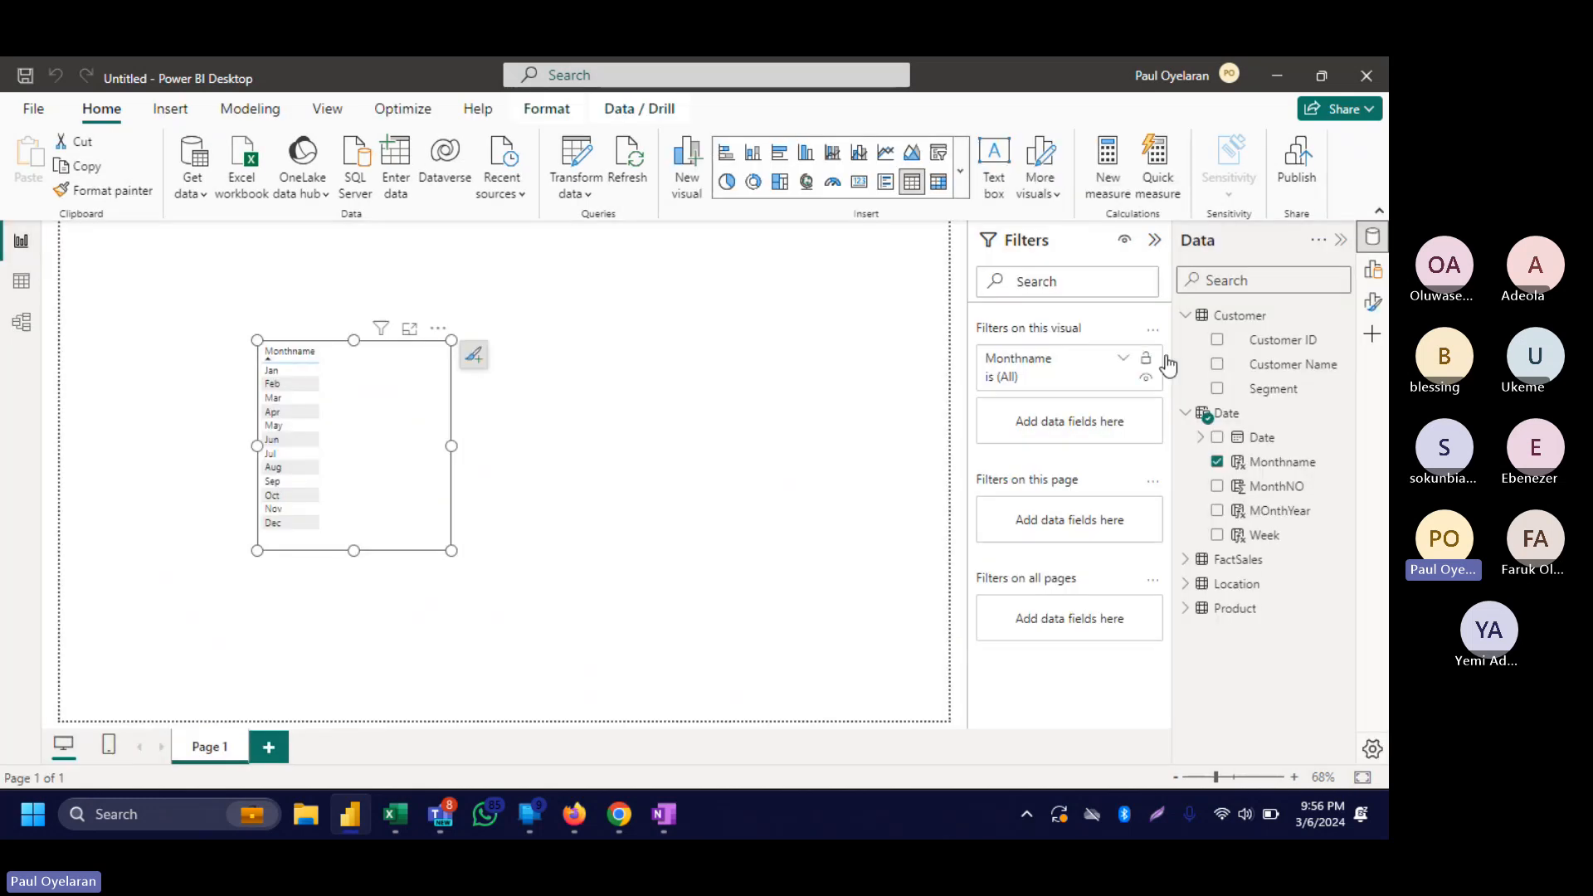
left_click(1244, 412)
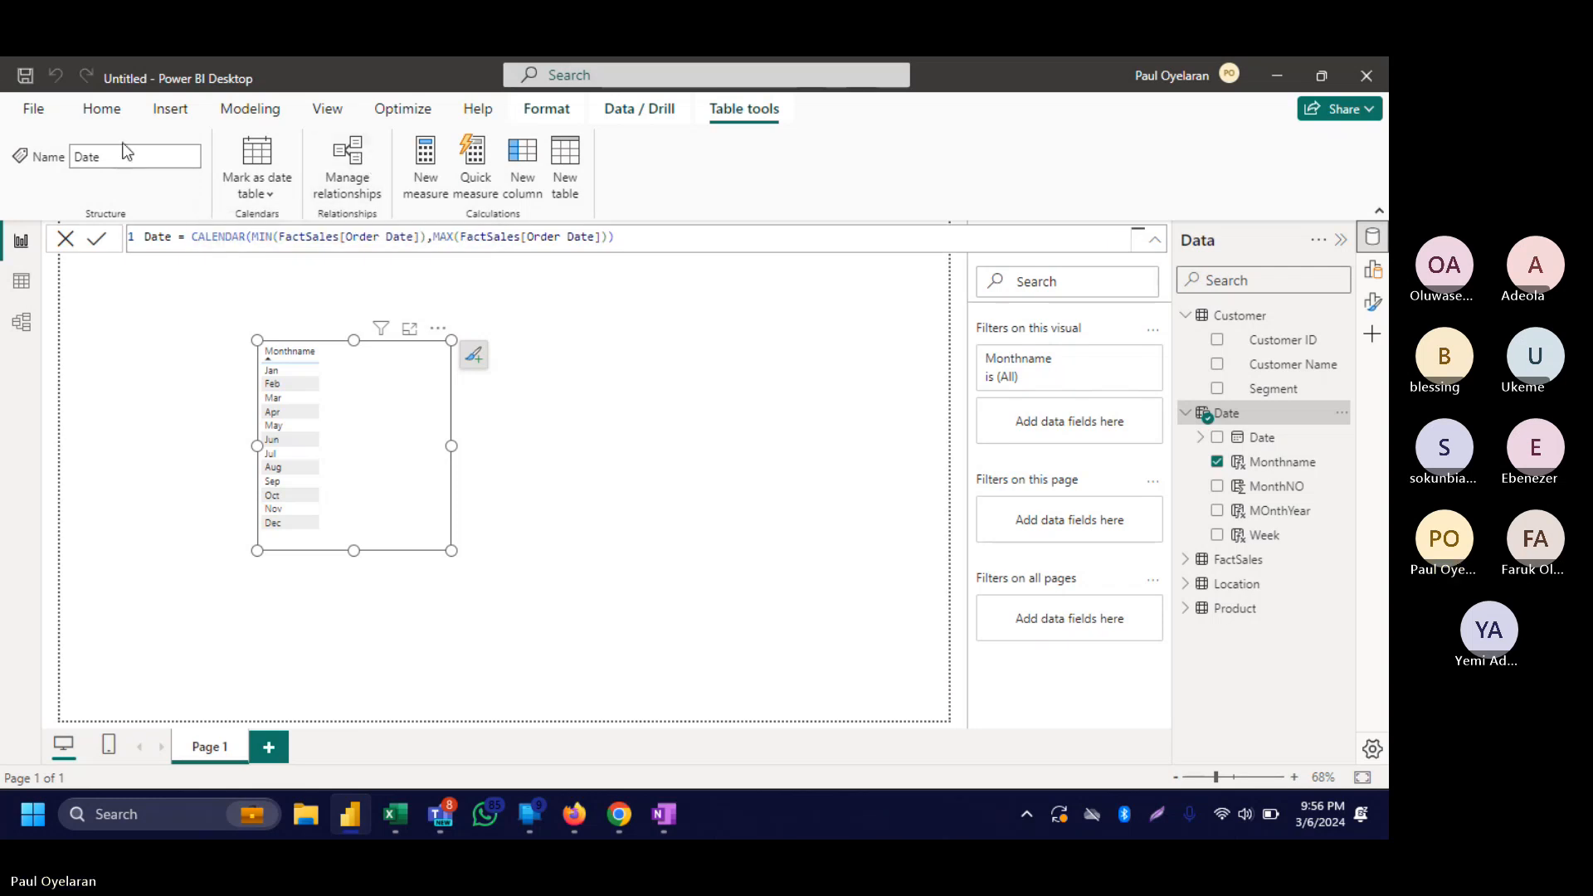
left_click(267, 192)
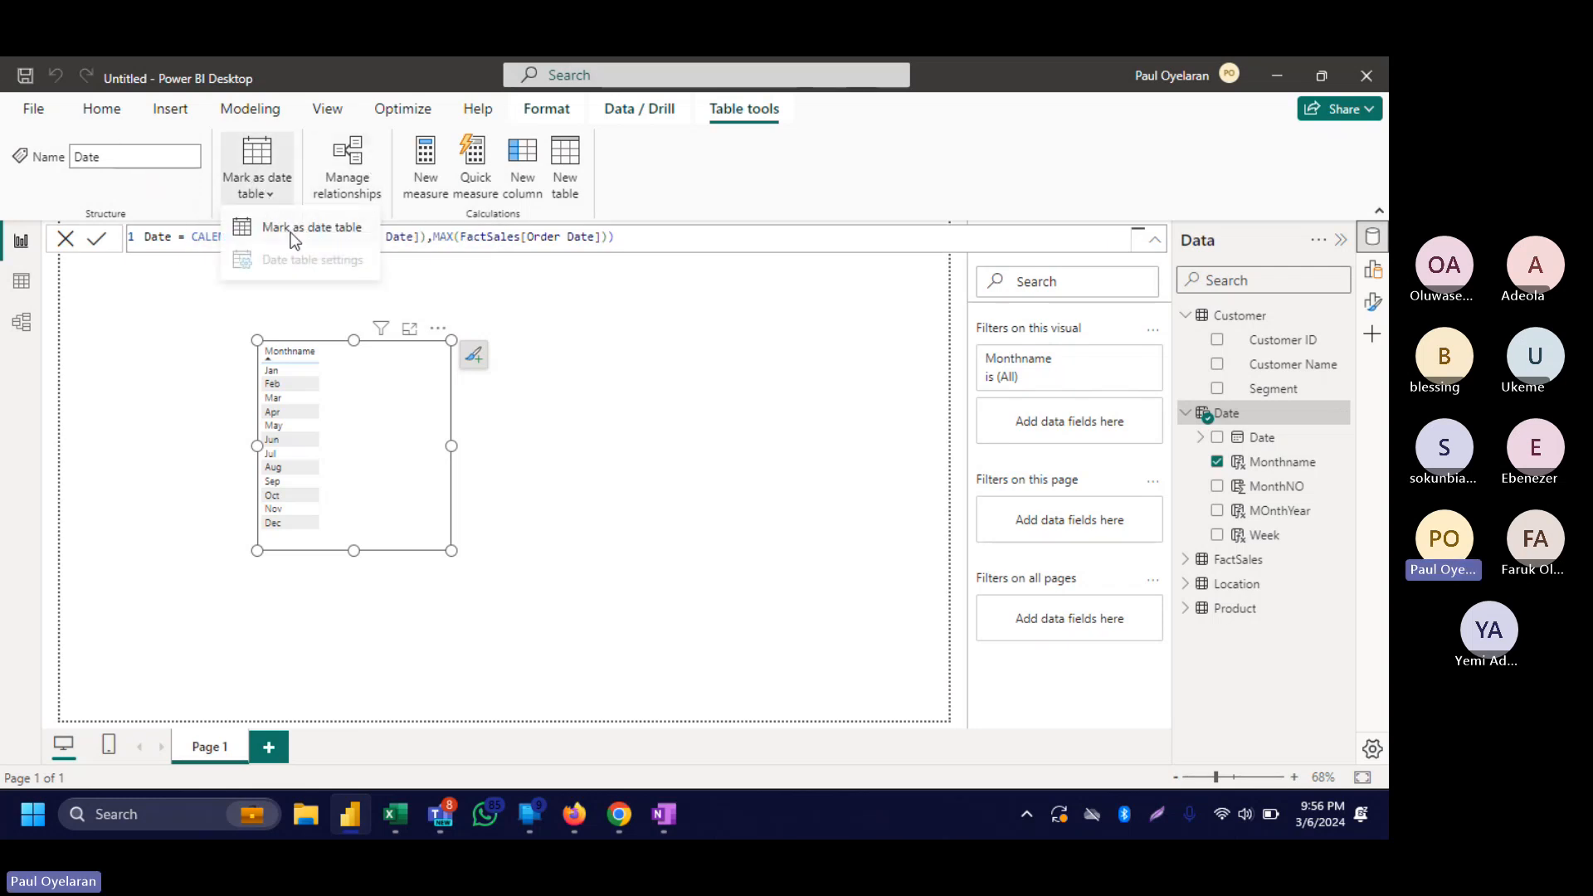
left_click(292, 228)
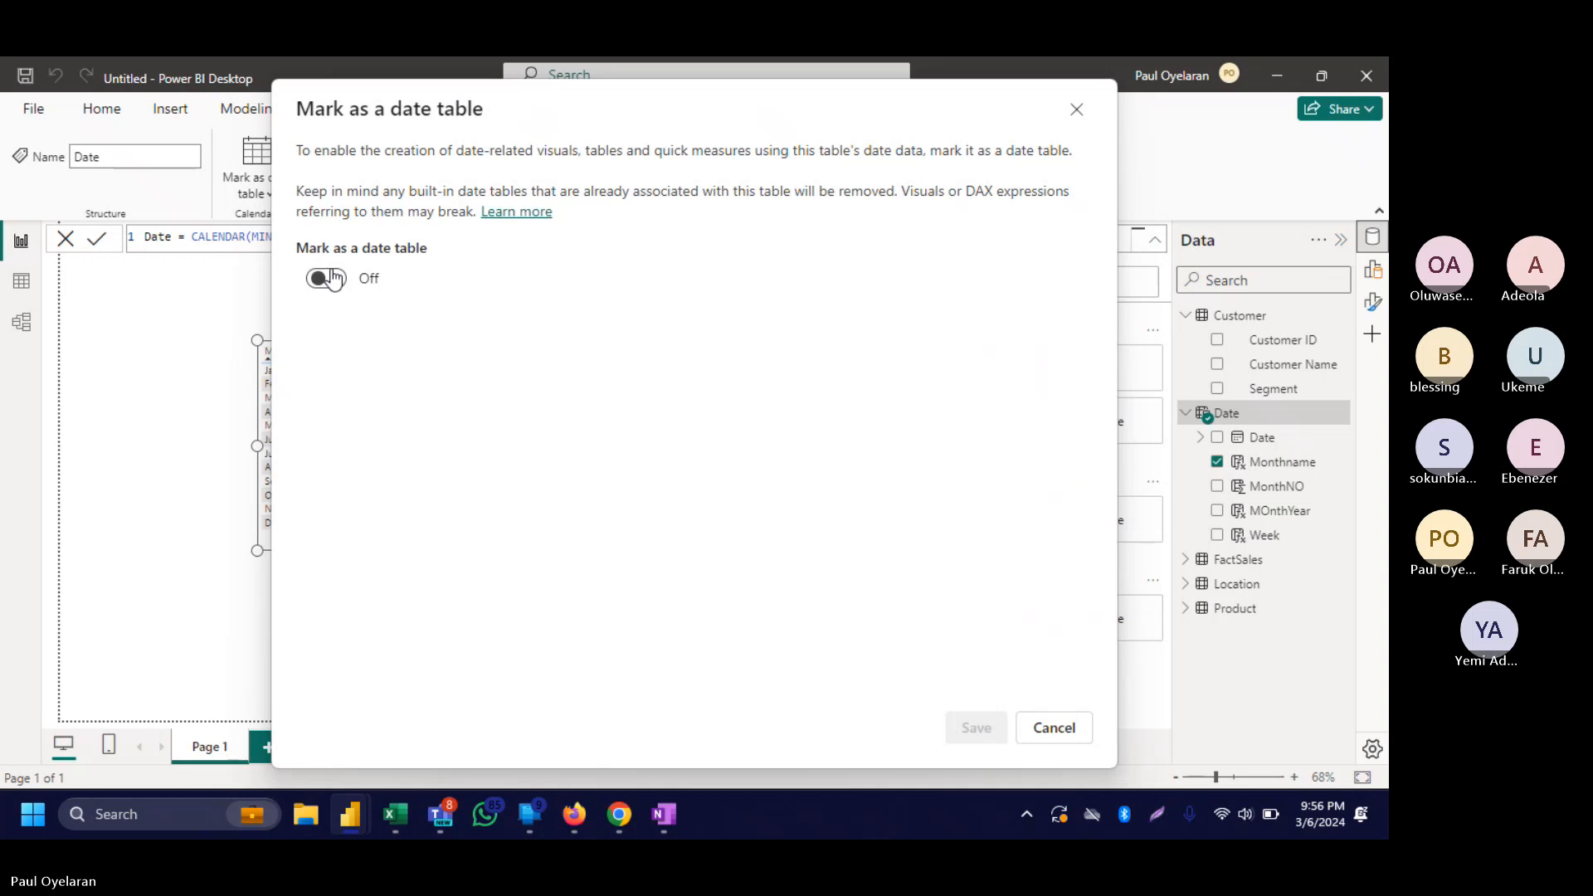
left_click(333, 278)
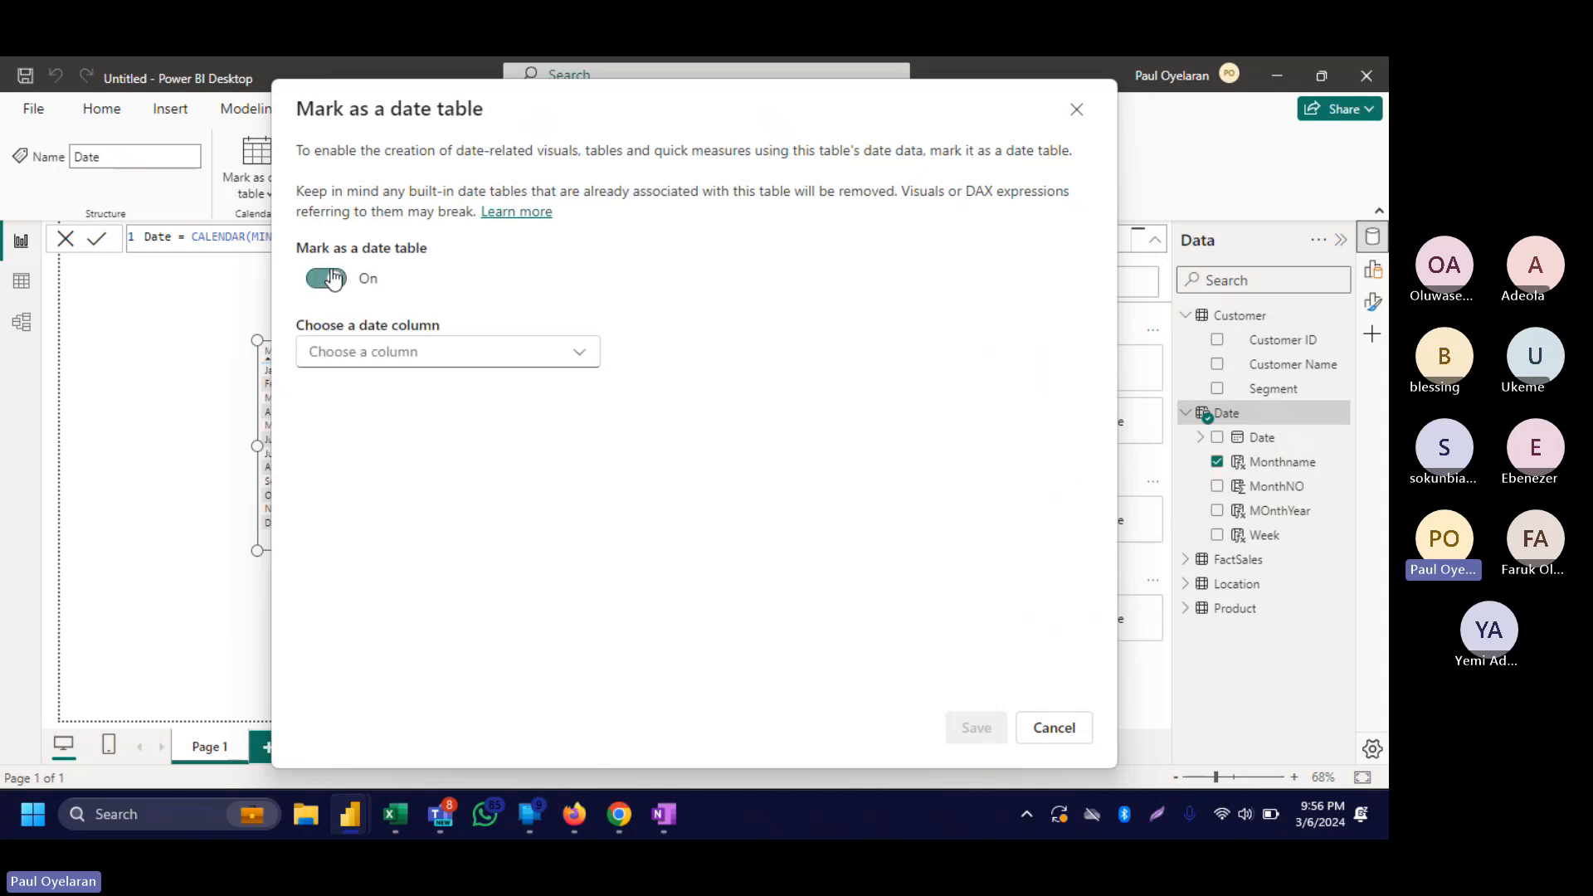
left_click(386, 357)
left_click(391, 390)
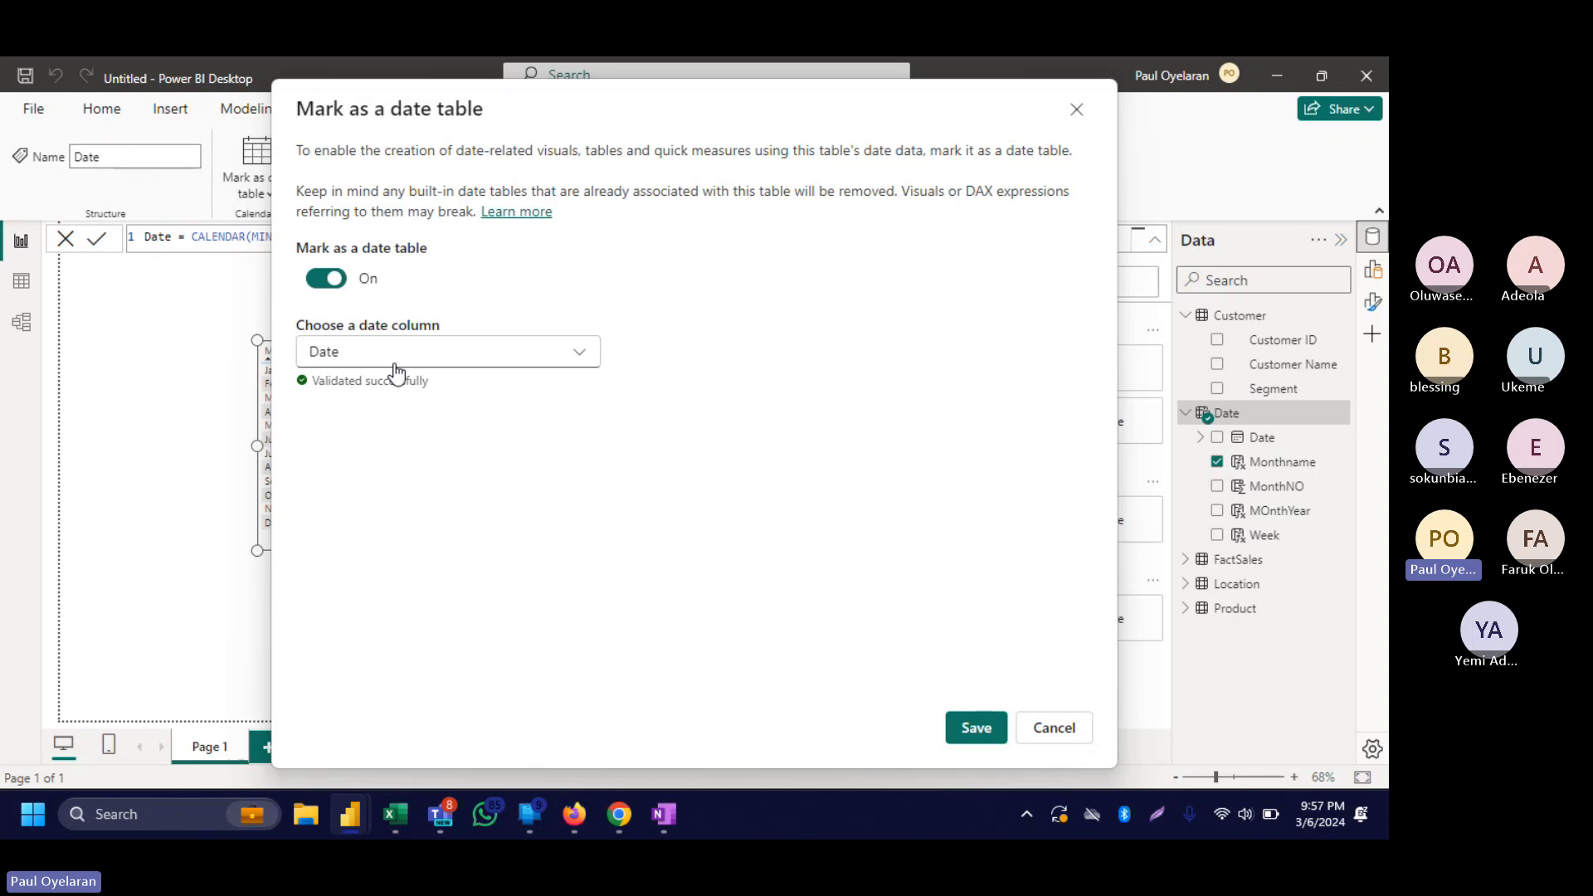
left_click(985, 745)
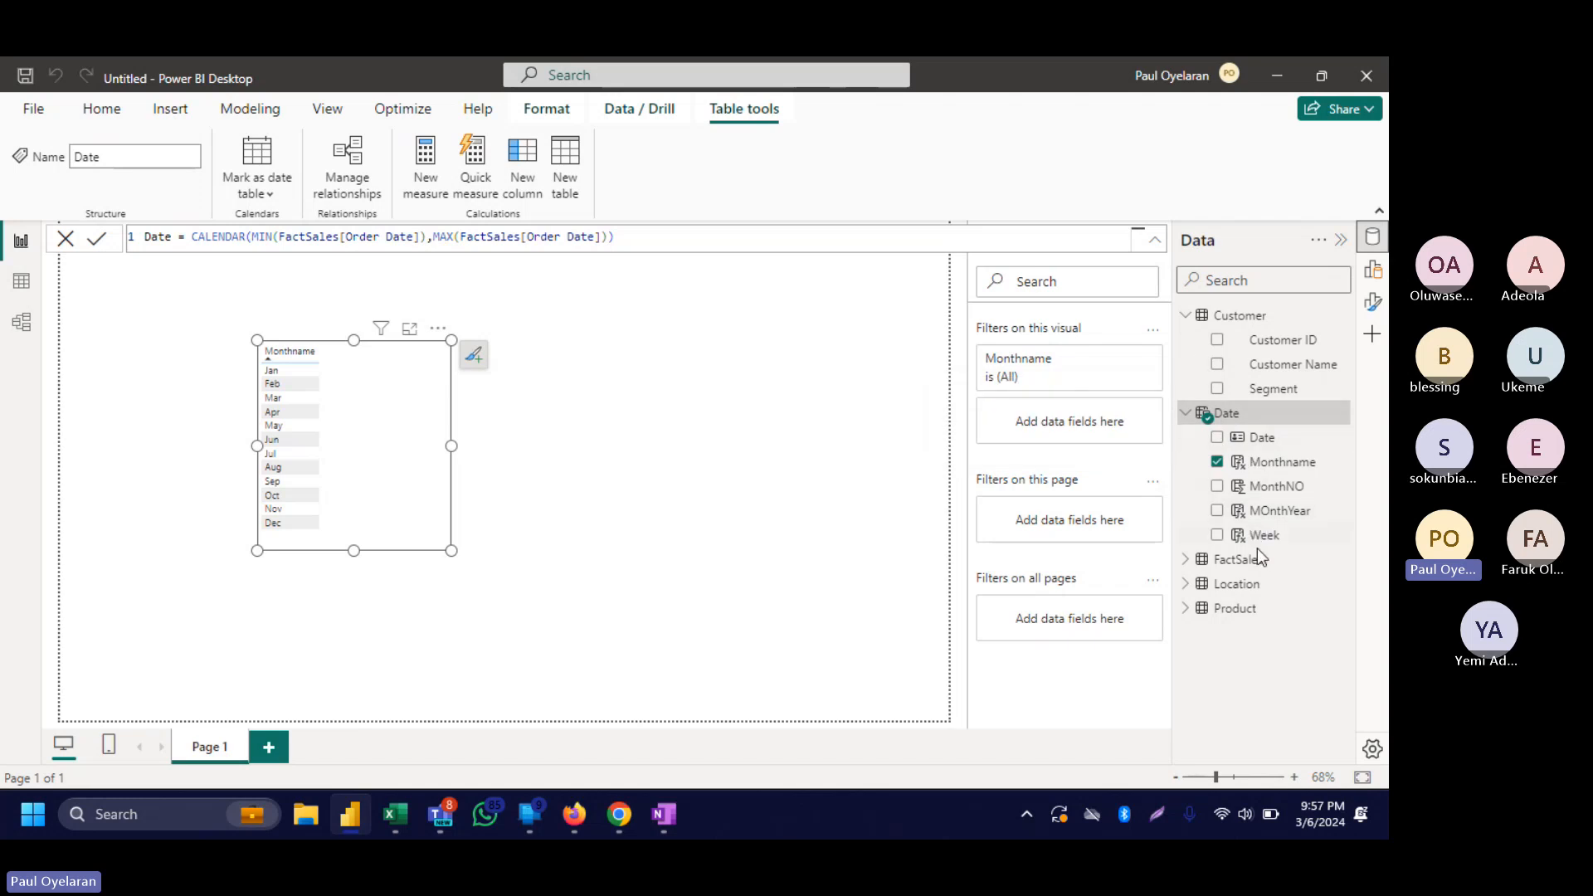
Replace Monthname with MOnthYear in the table visual, extend it to the page's lower edge, and review the listed months.
left_click(1218, 462)
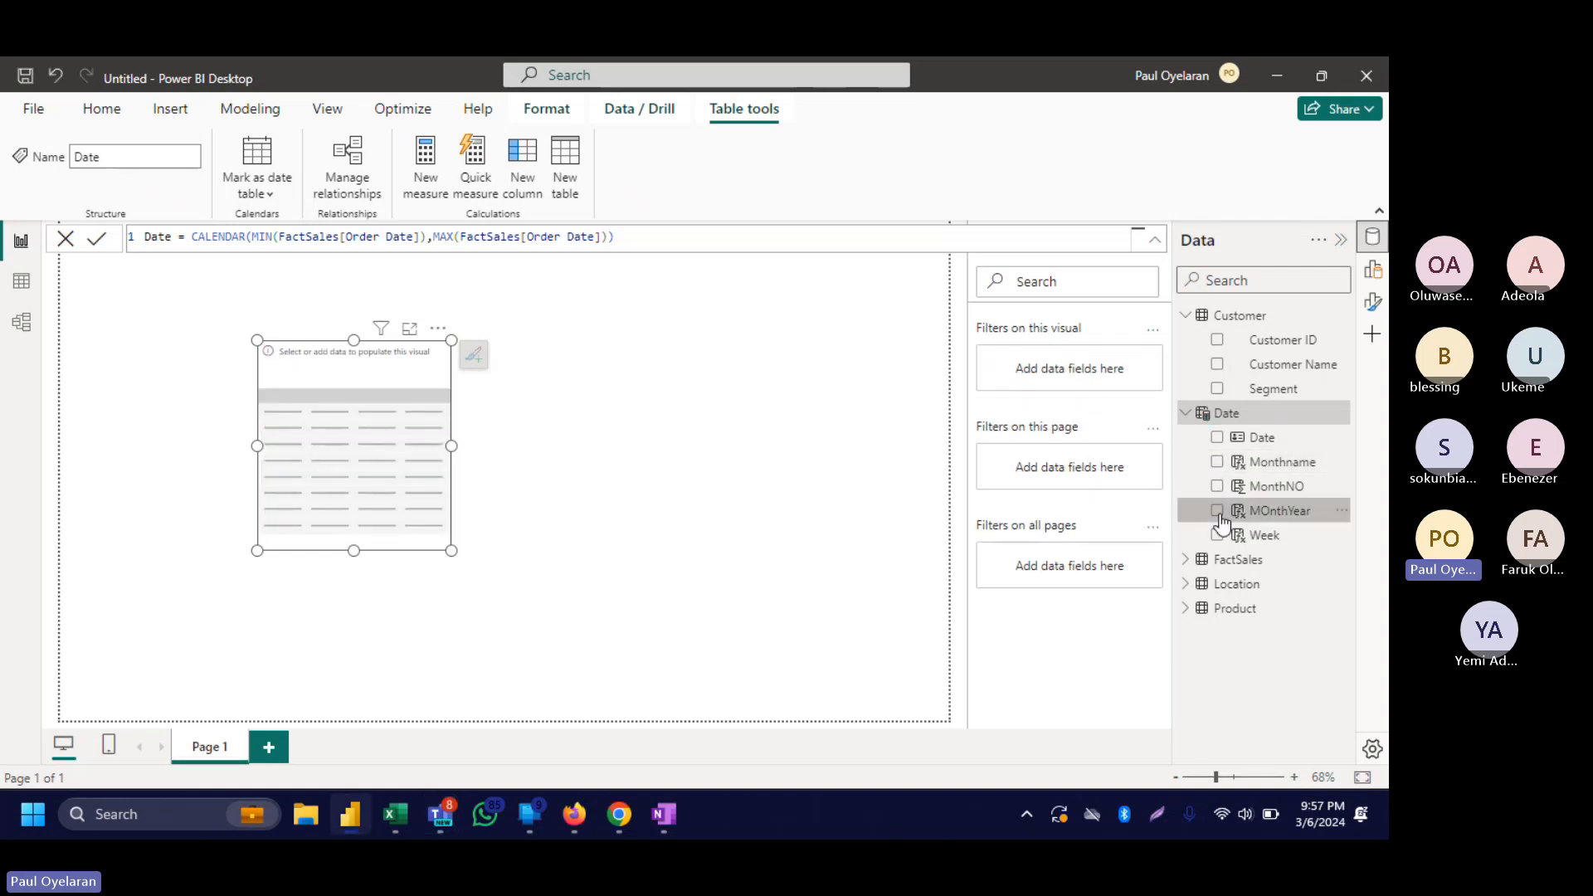
left_click(1217, 511)
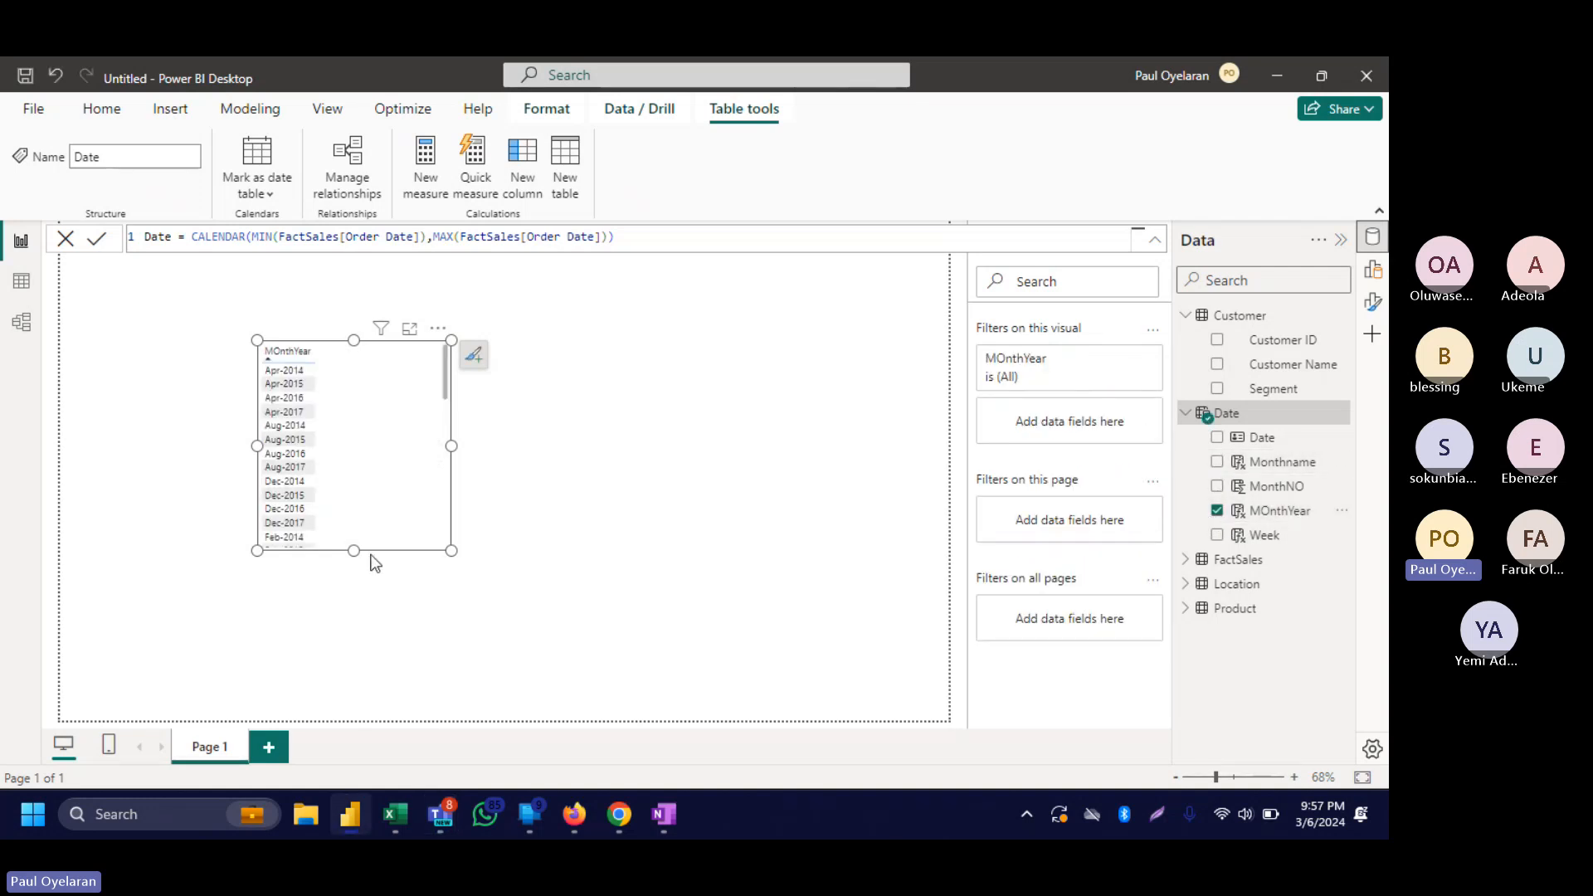
left_click_drag(353, 550, 362, 753)
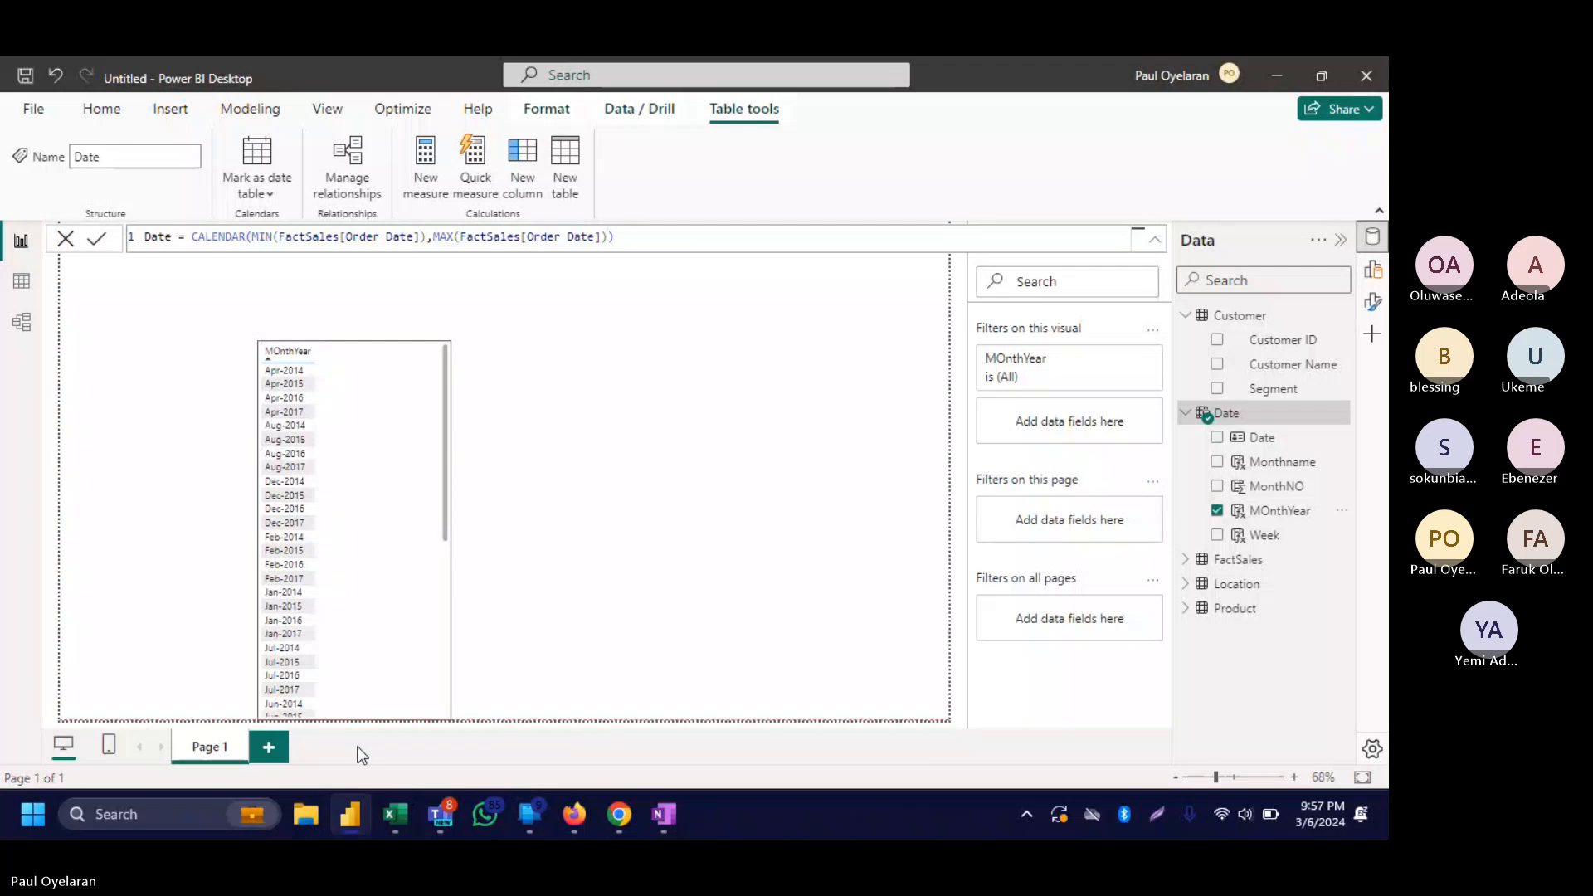
scroll(376, 572, "down", 5)
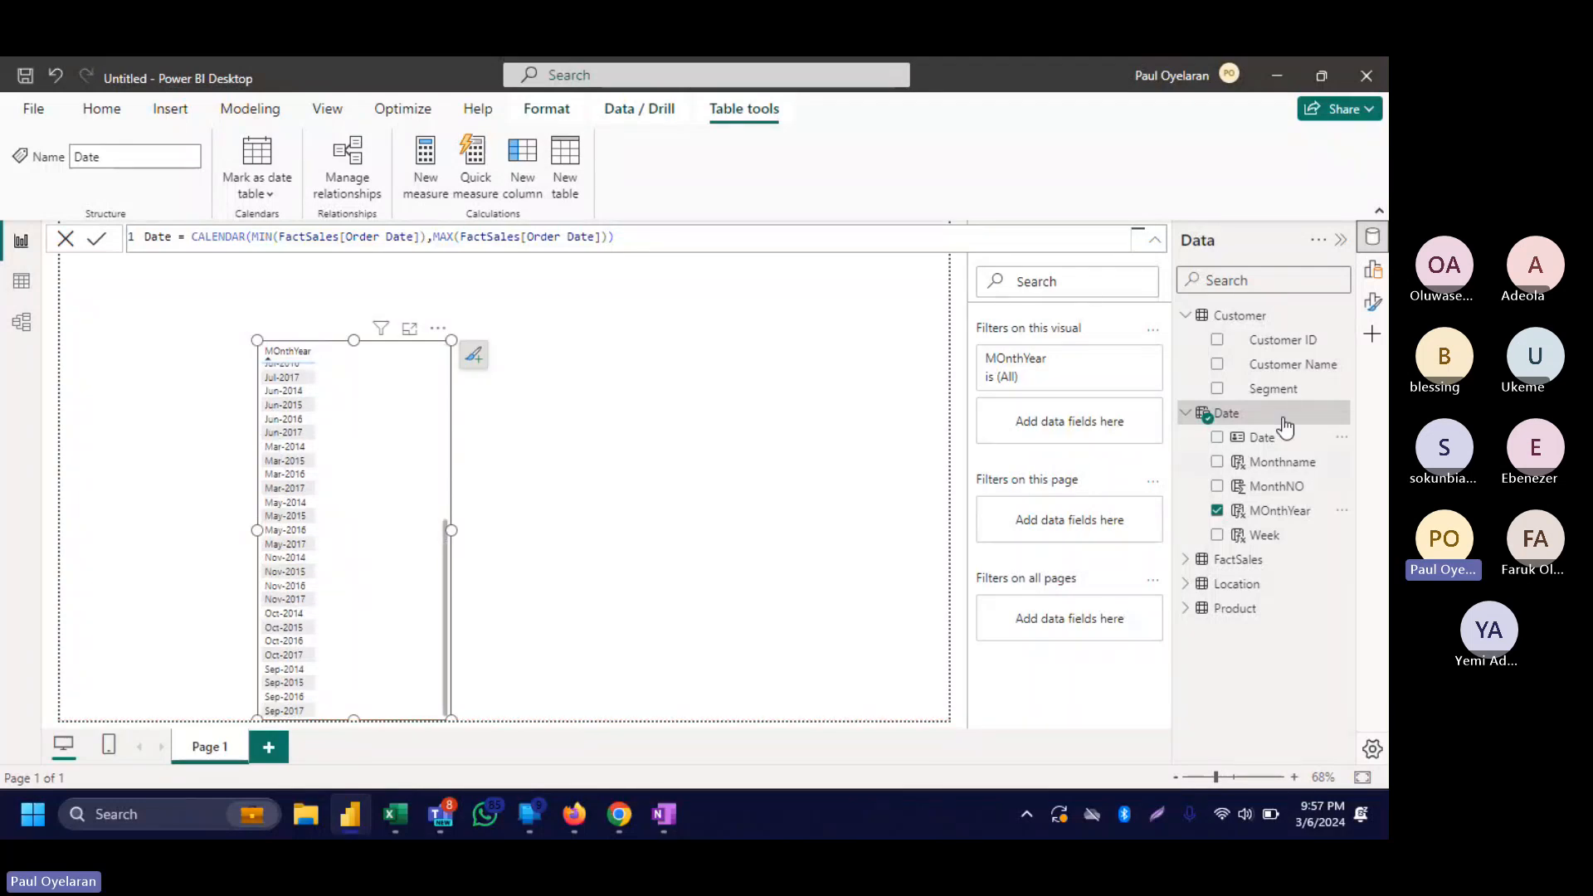
Add Sales from FactSales to the MOnthYear visual, widen it across the page, and change it to a table.
left_click(1190, 561)
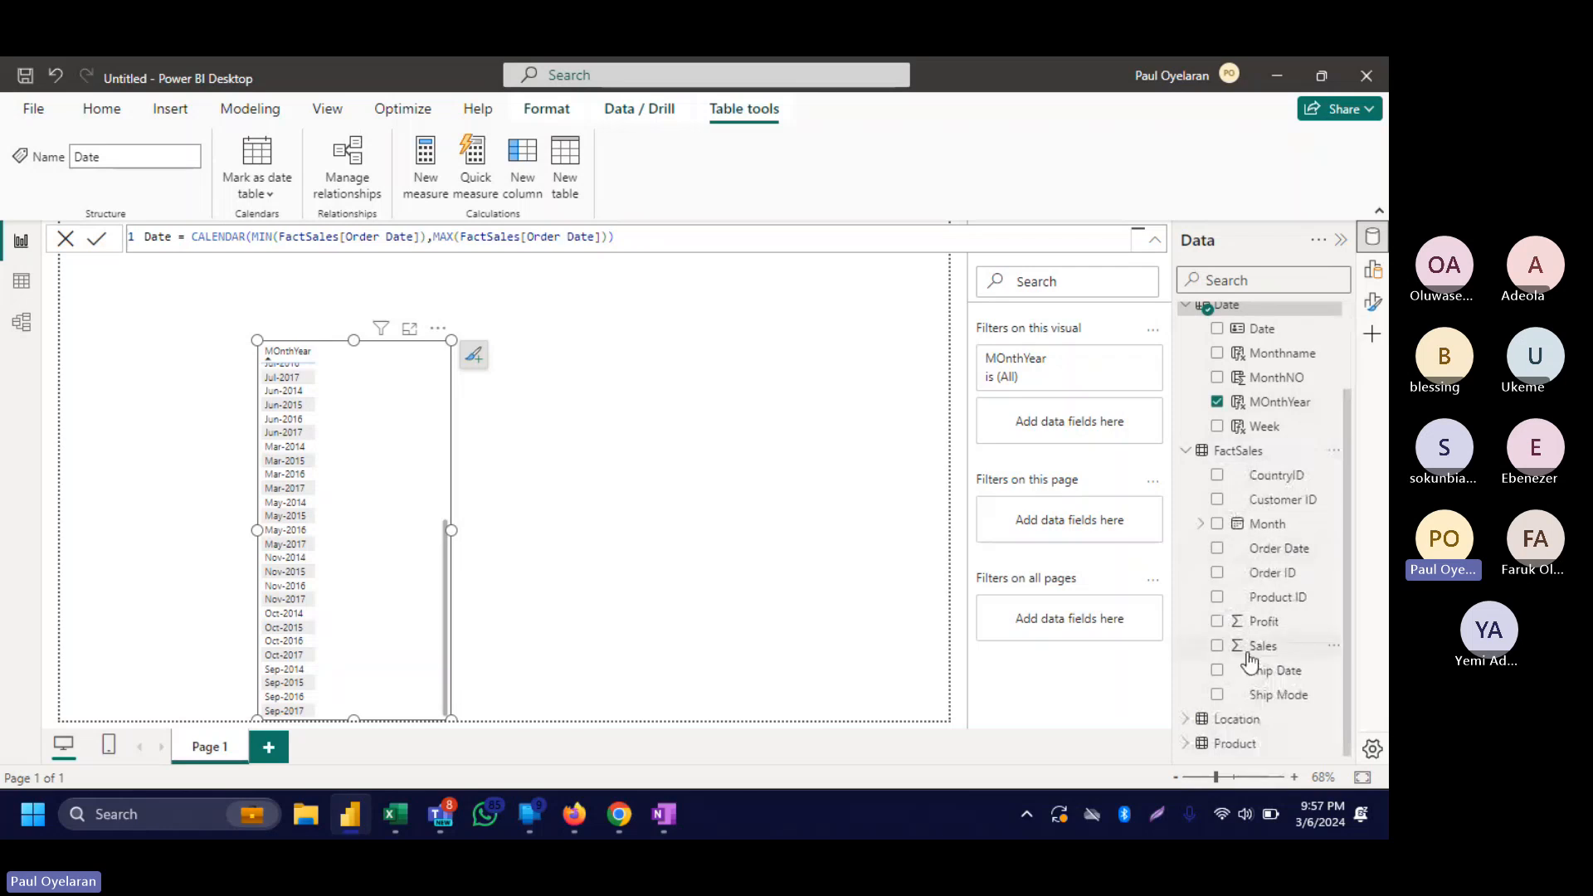
left_click(1217, 646)
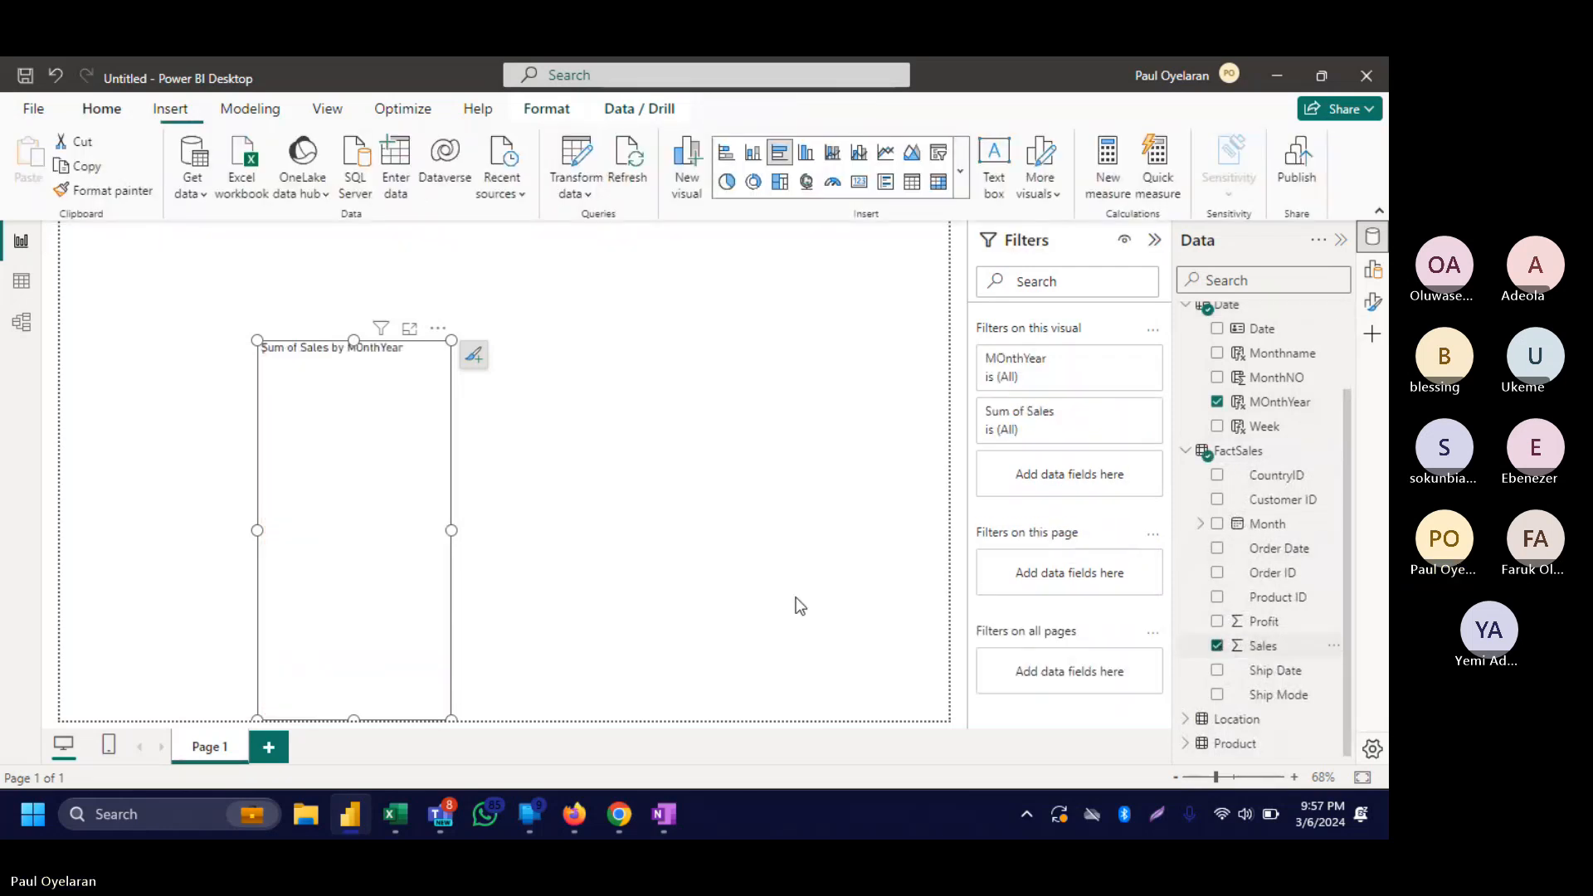
left_click_drag(456, 535, 909, 536)
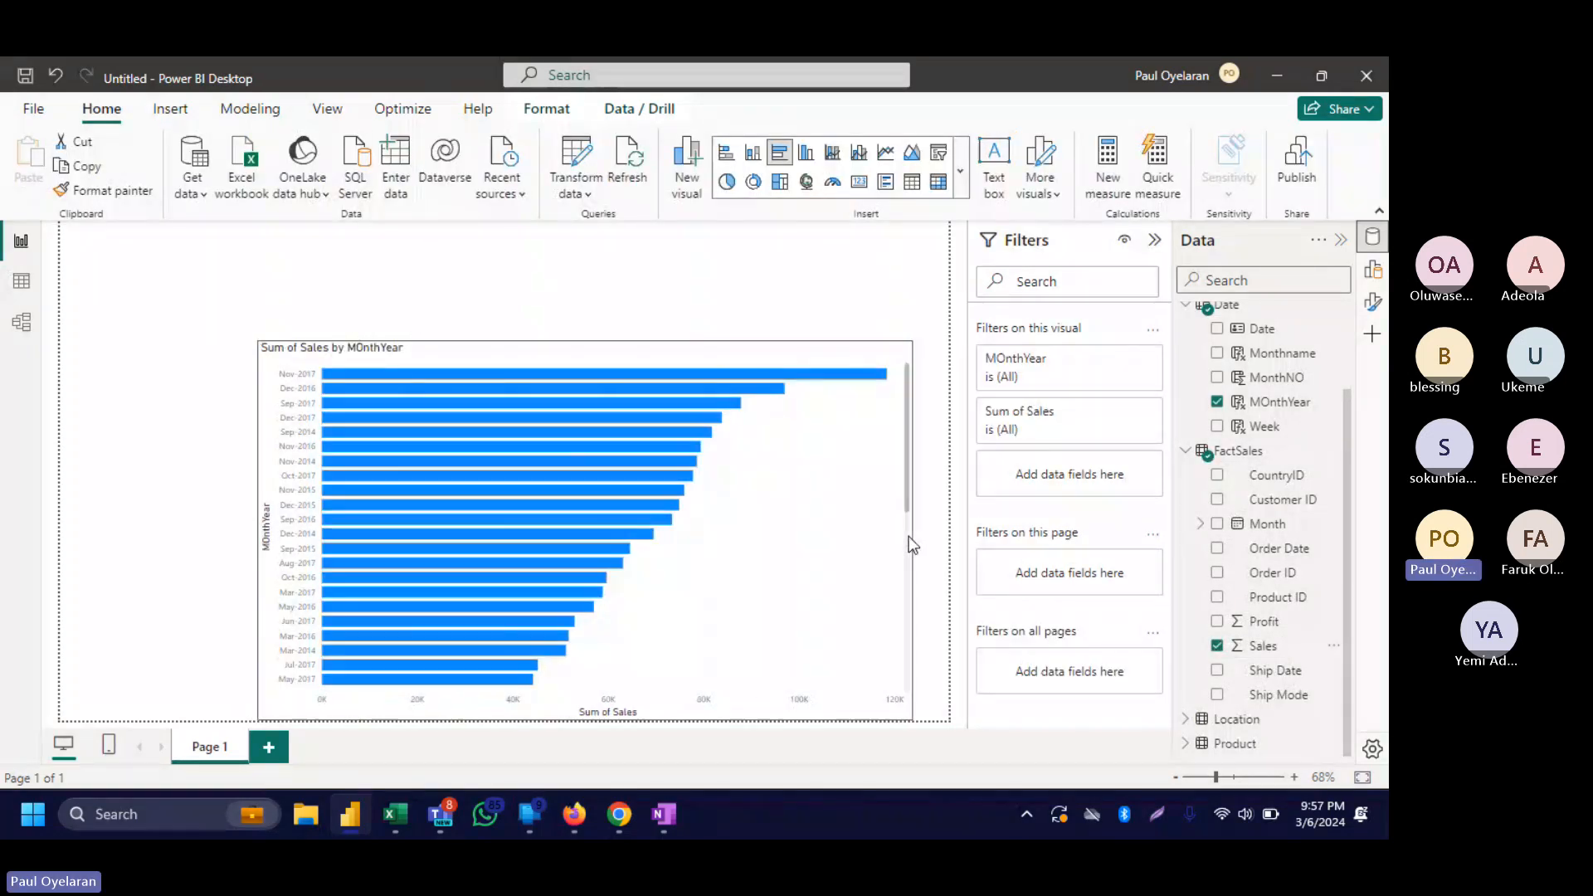
left_click(912, 182)
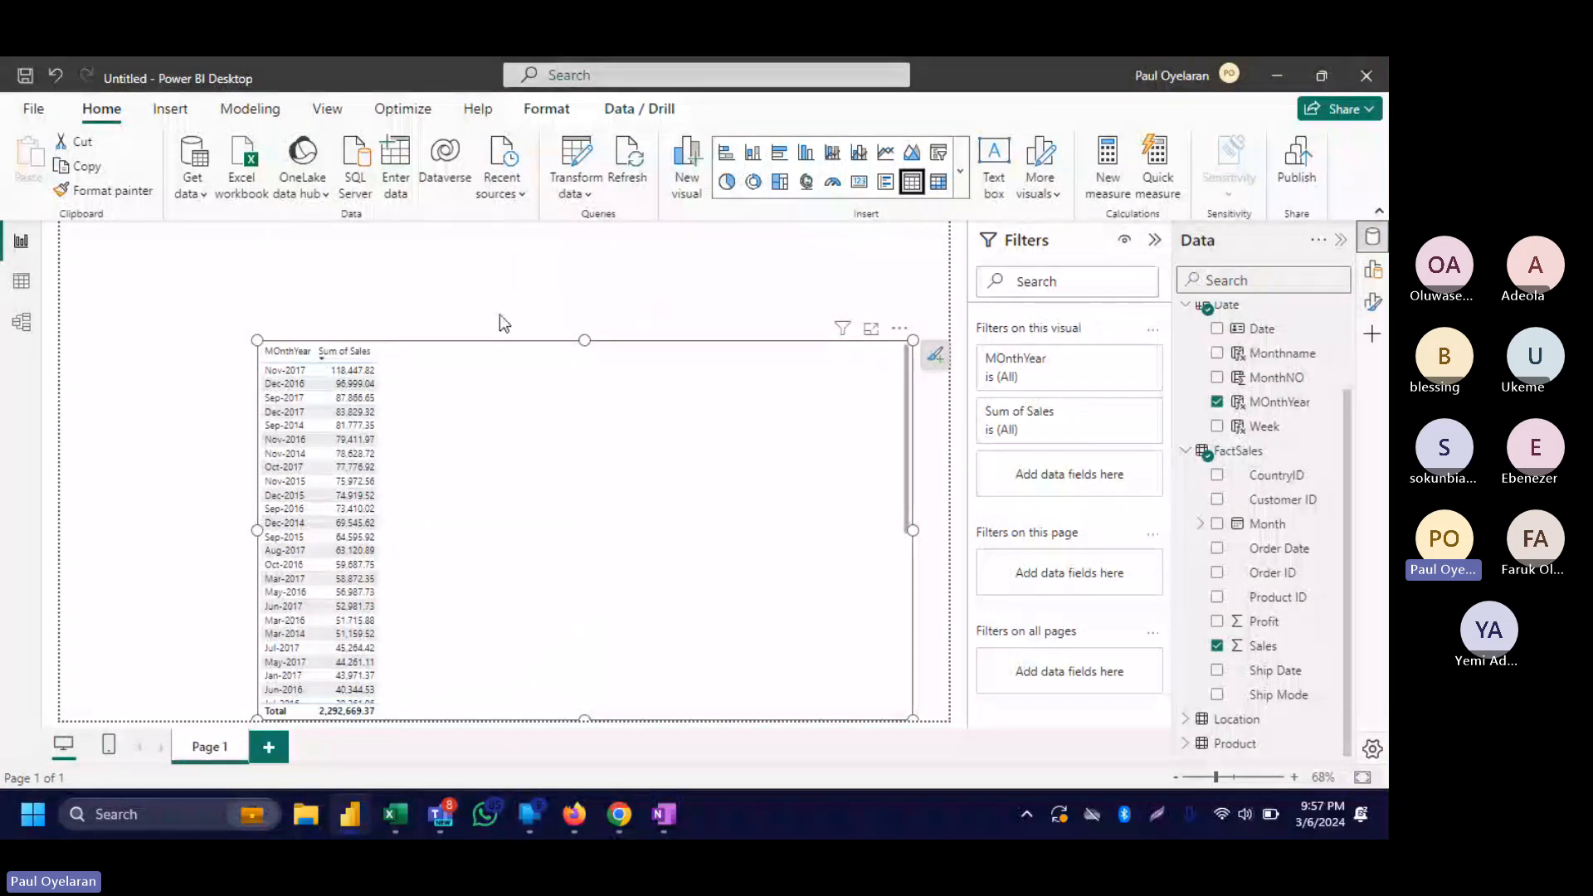
Delete the active Order Date relationship between Date and FactSales, check the sales table in the report, and return to the model diagram.
left_click(23, 323)
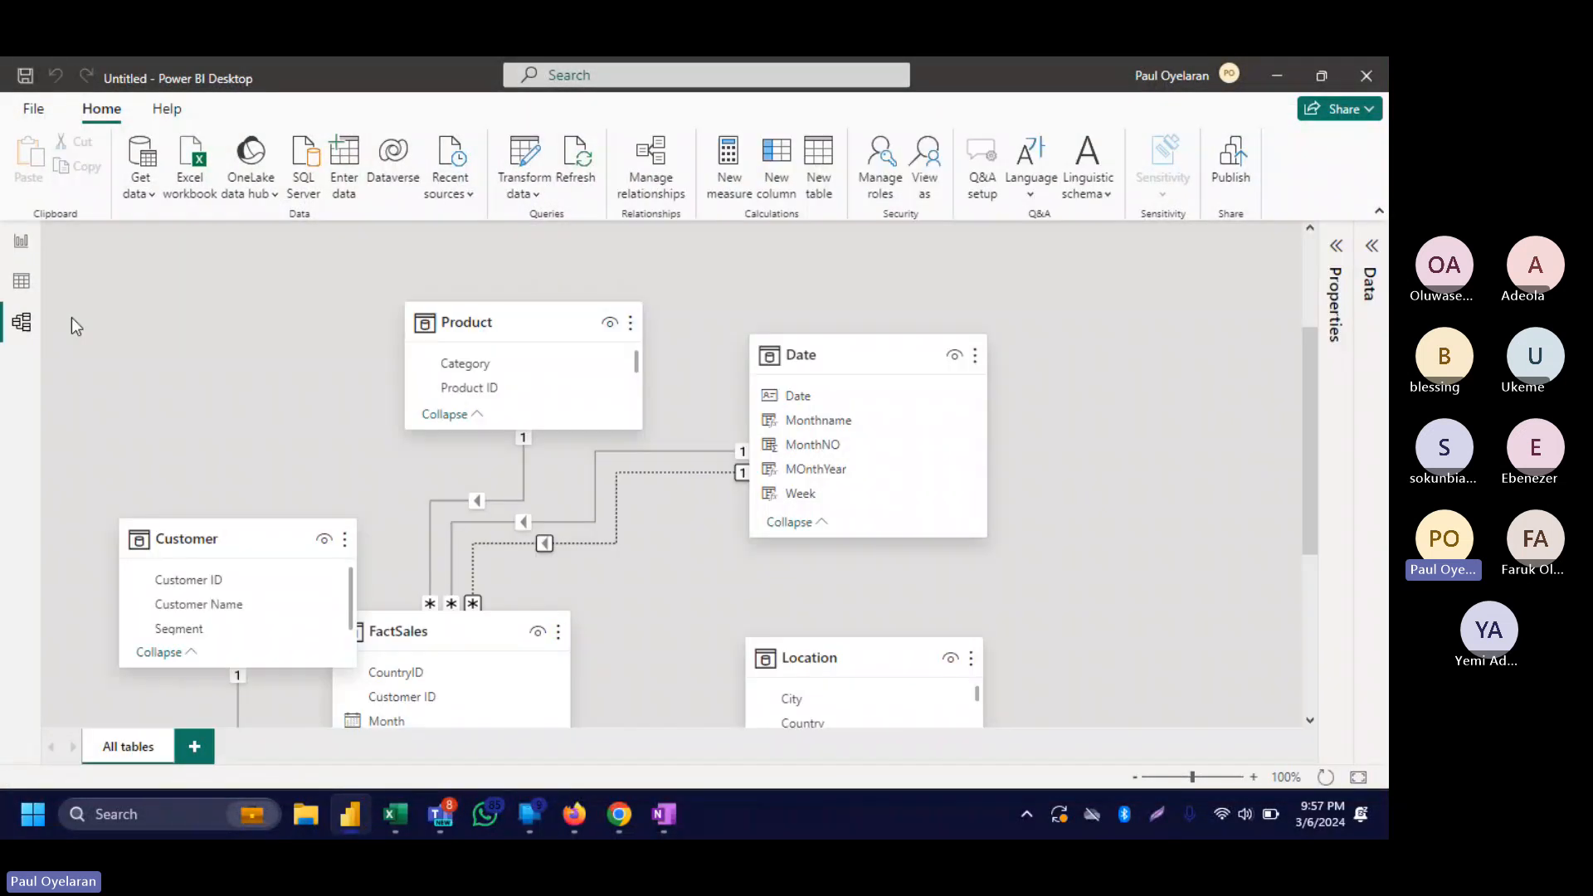
right_click(649, 451)
left_click(689, 463)
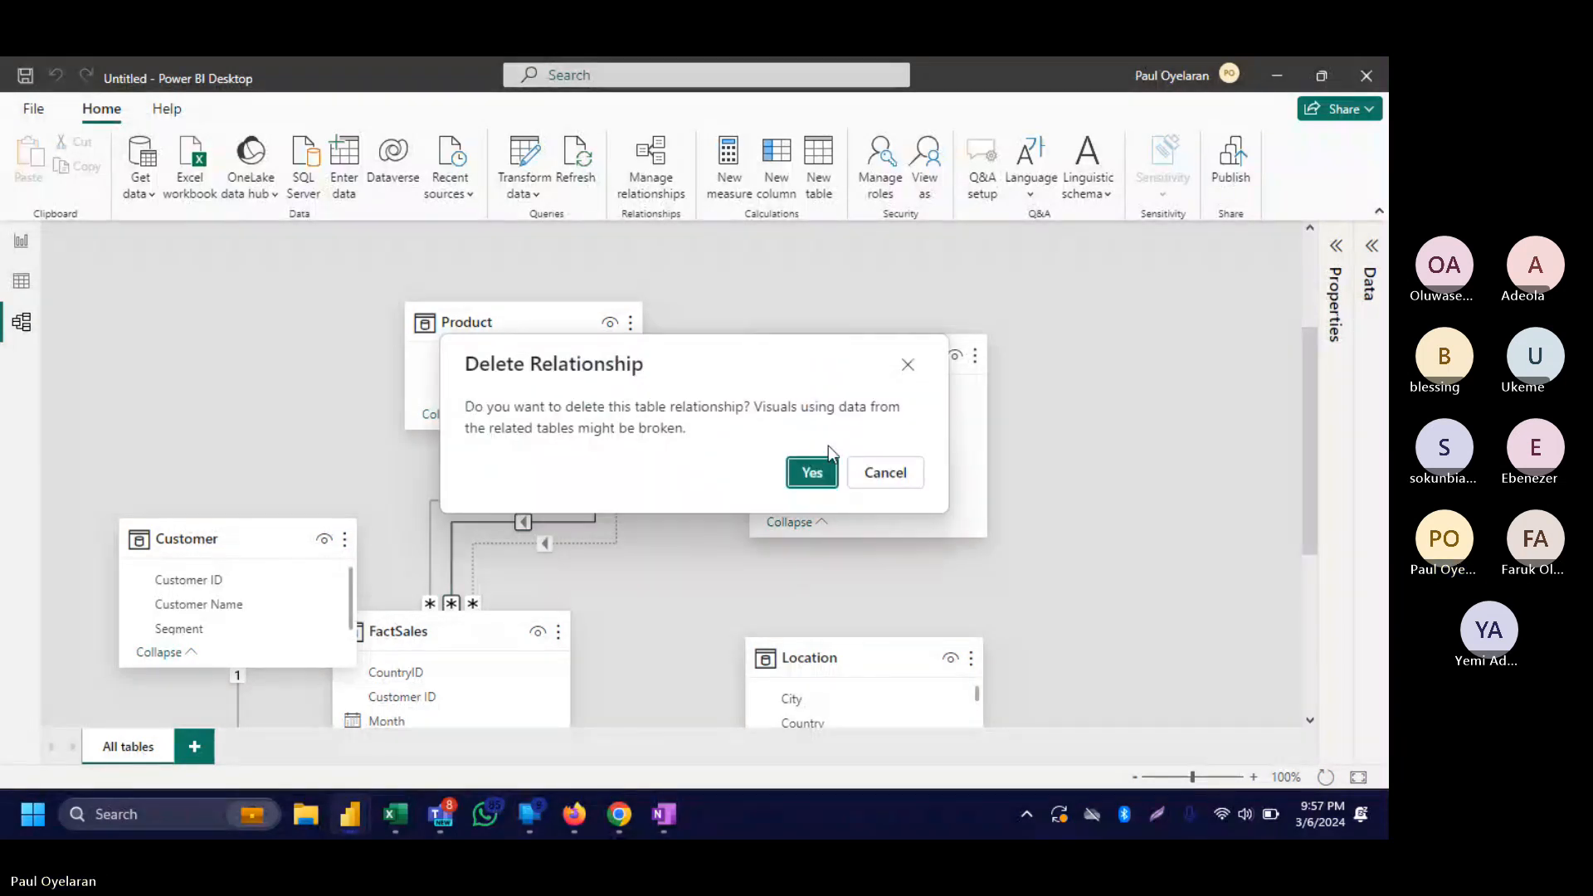
left_click(894, 473)
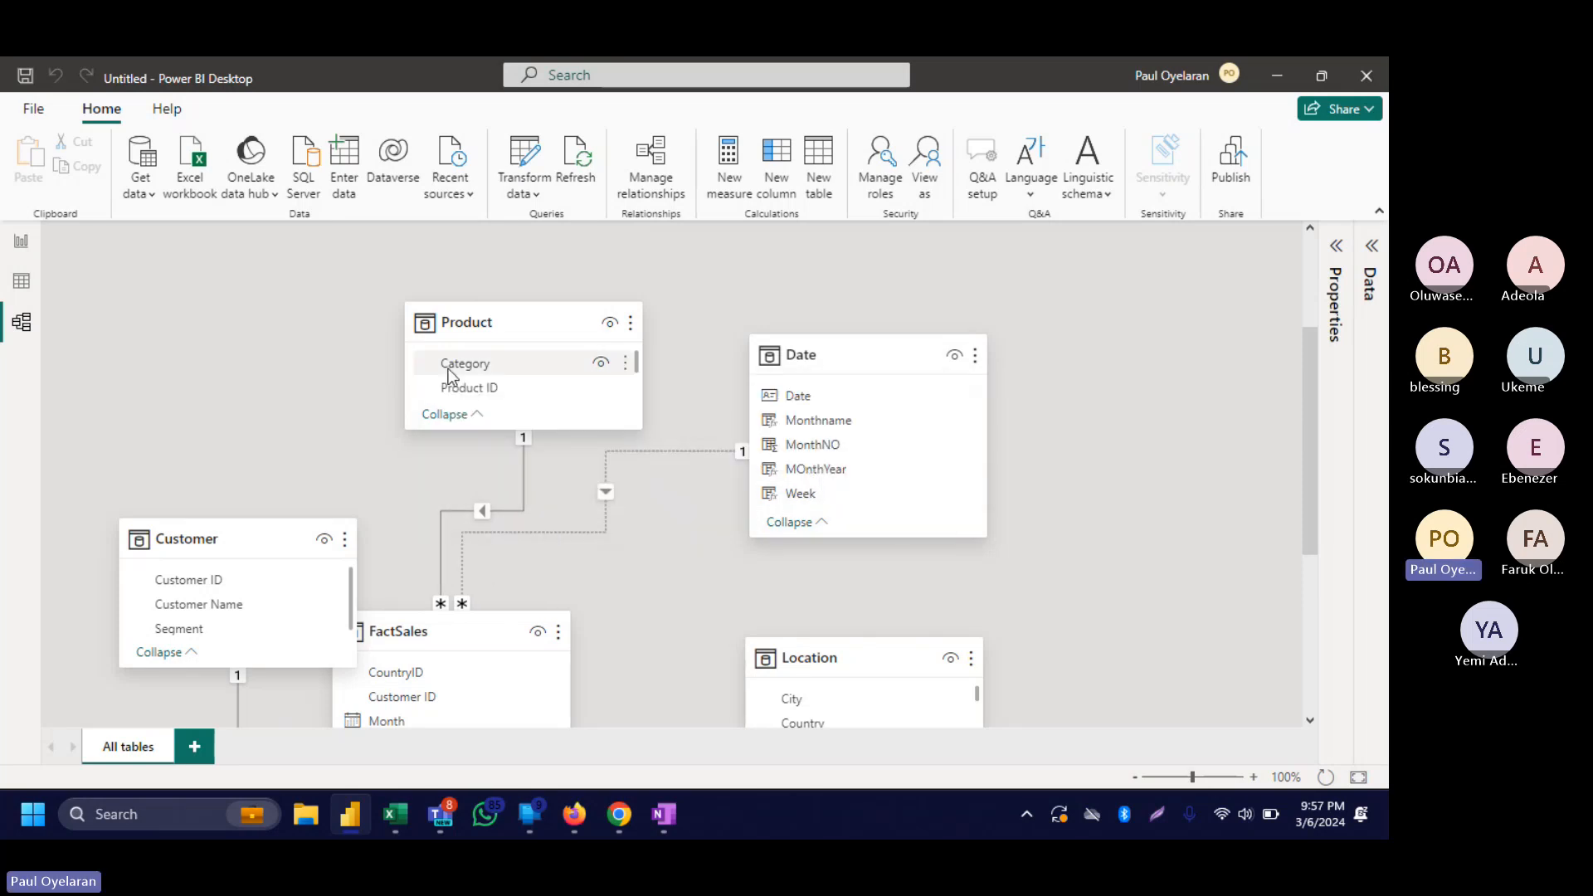
left_click(21, 241)
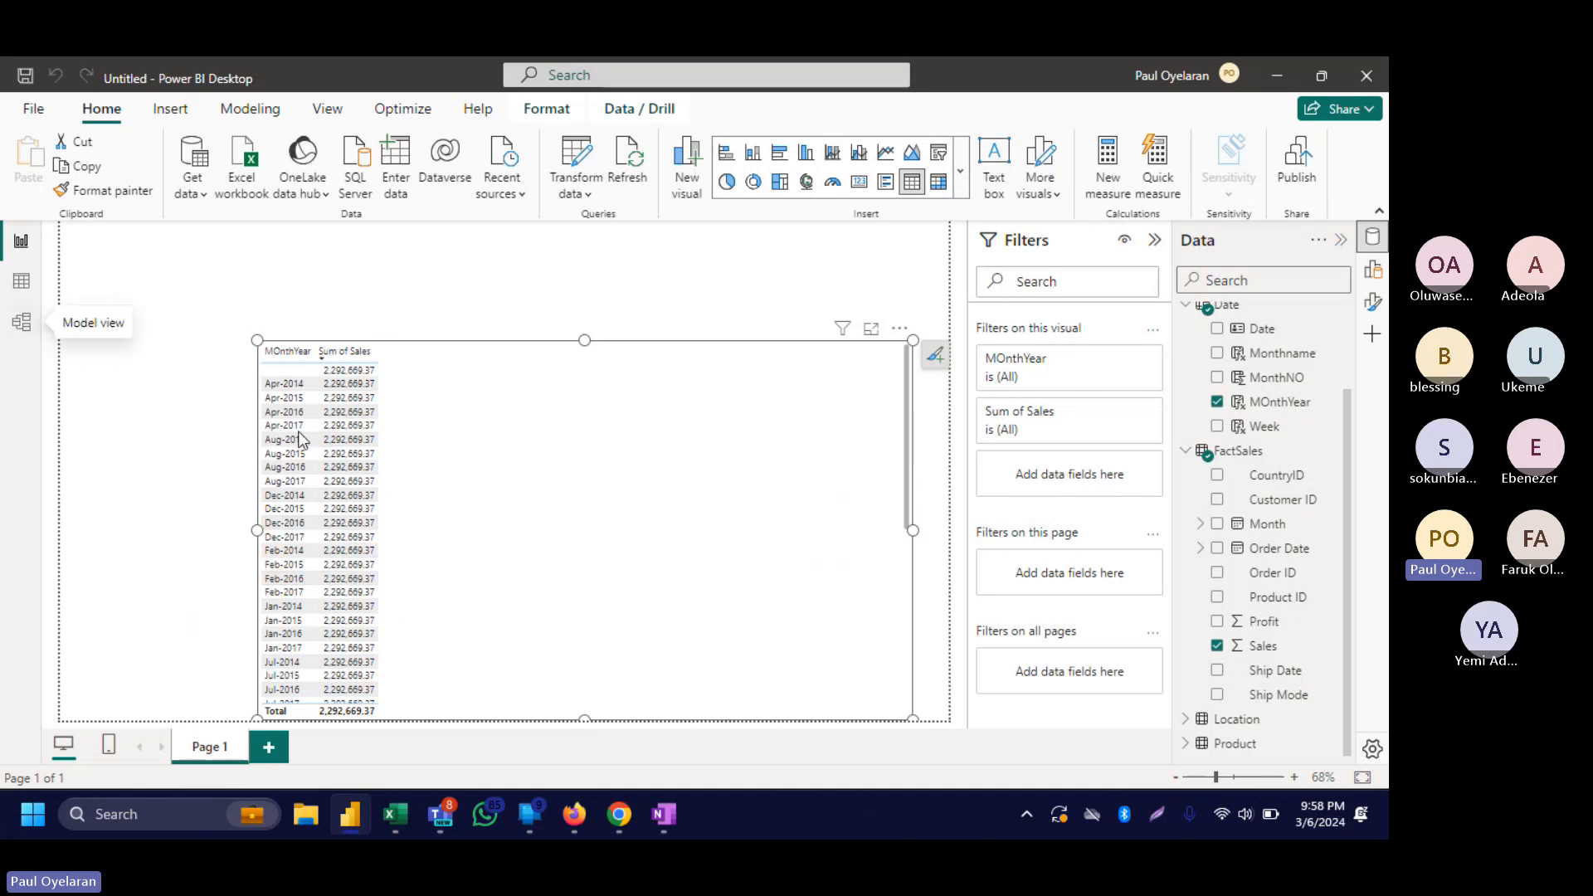
left_click(21, 323)
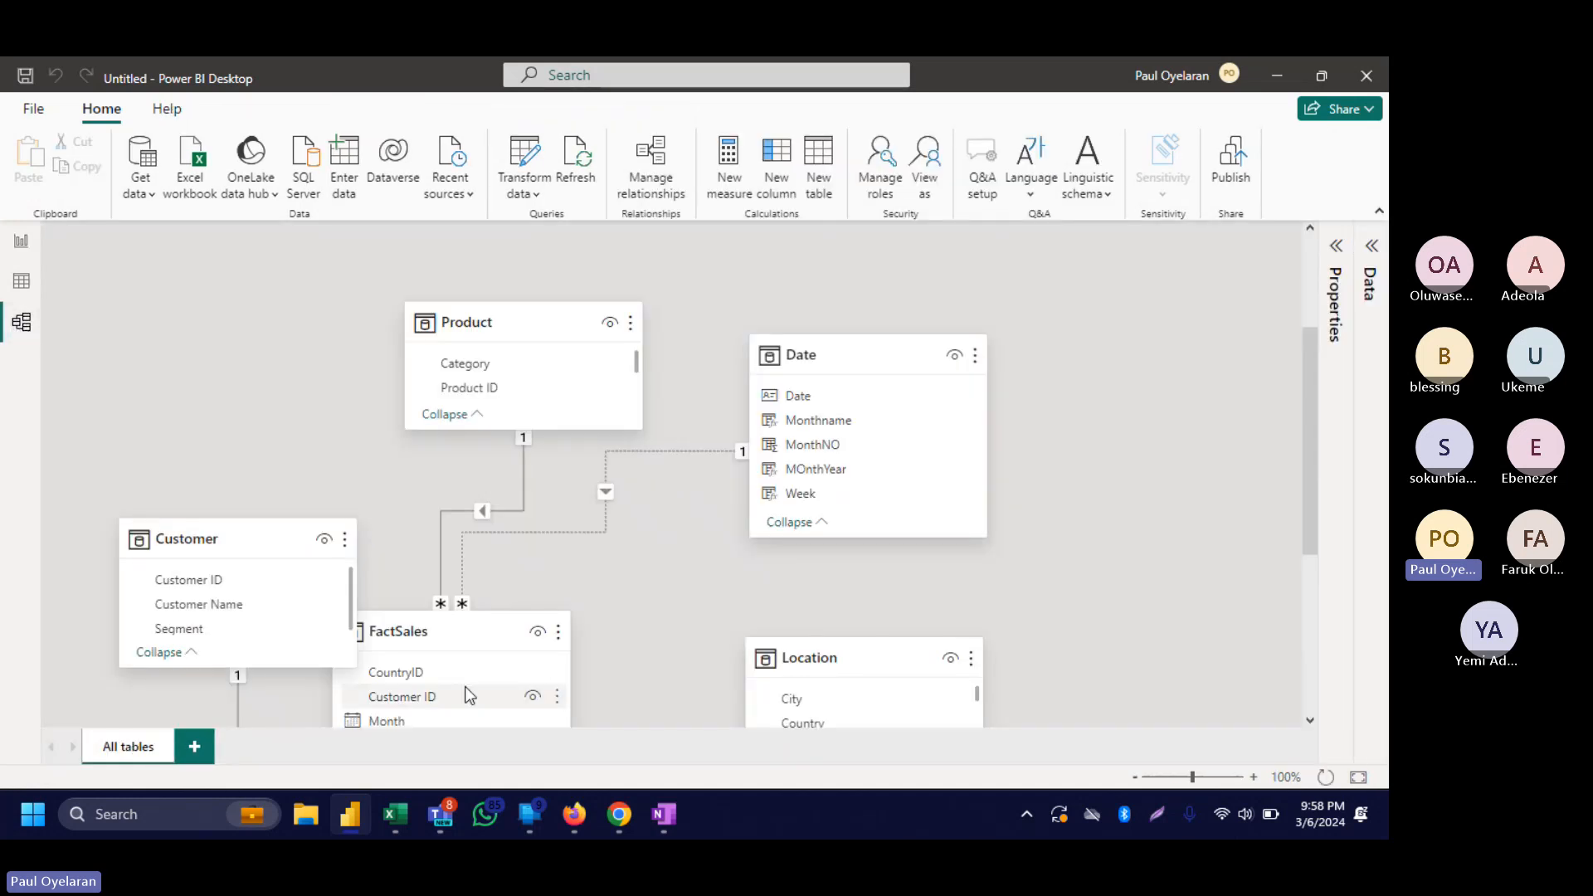
Recreate the relationship between Order Date in FactSales and Date in the Date table, and return to the report.
scroll(448, 709, "down", 2)
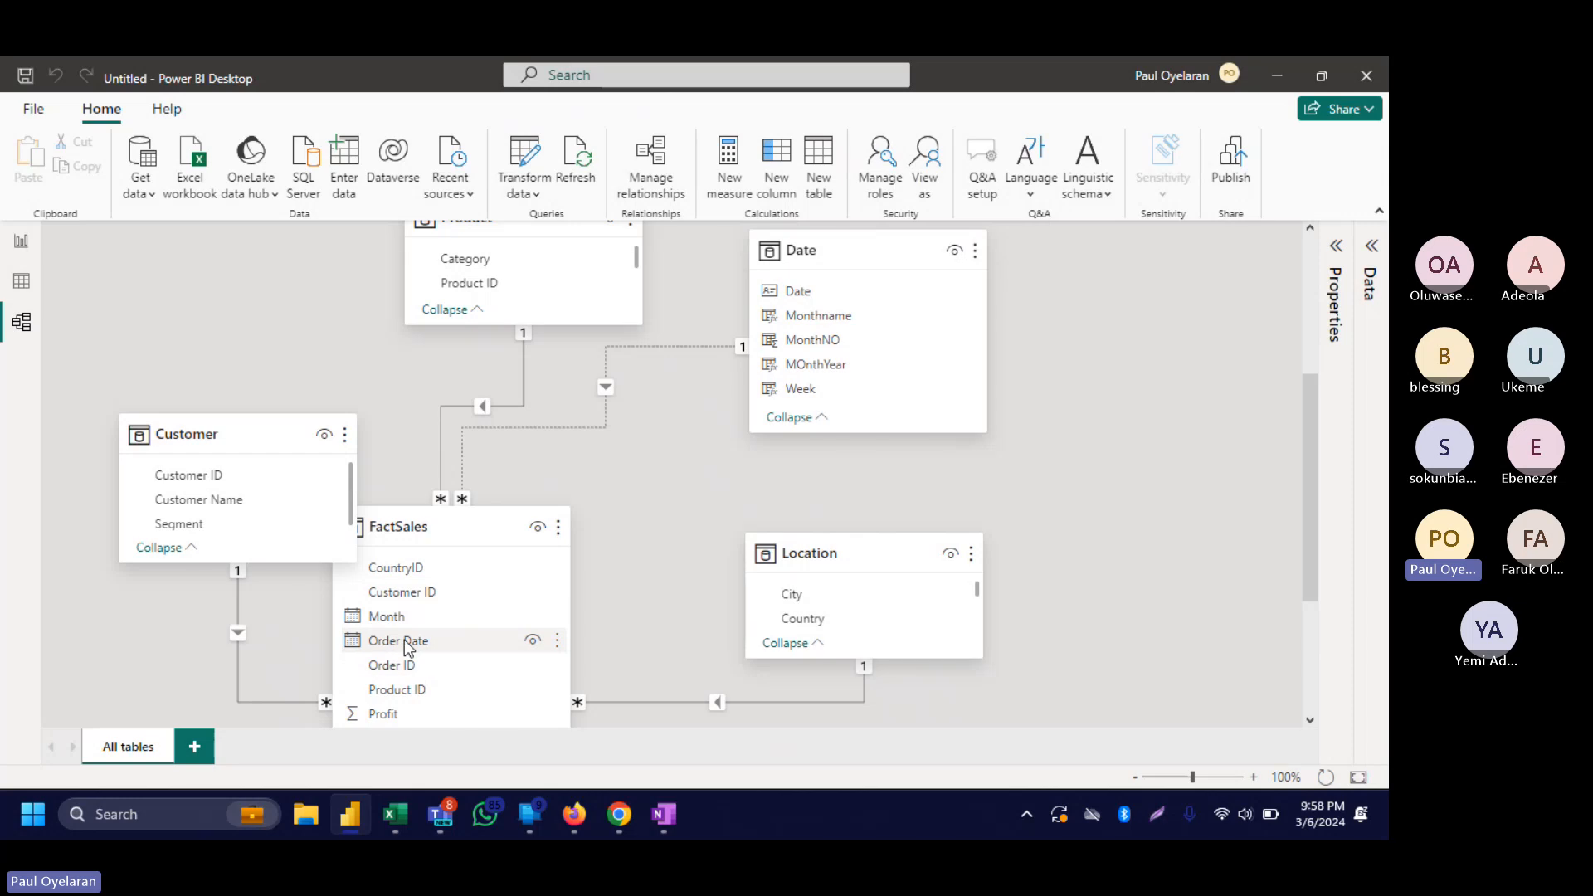
left_click_drag(404, 643, 805, 305)
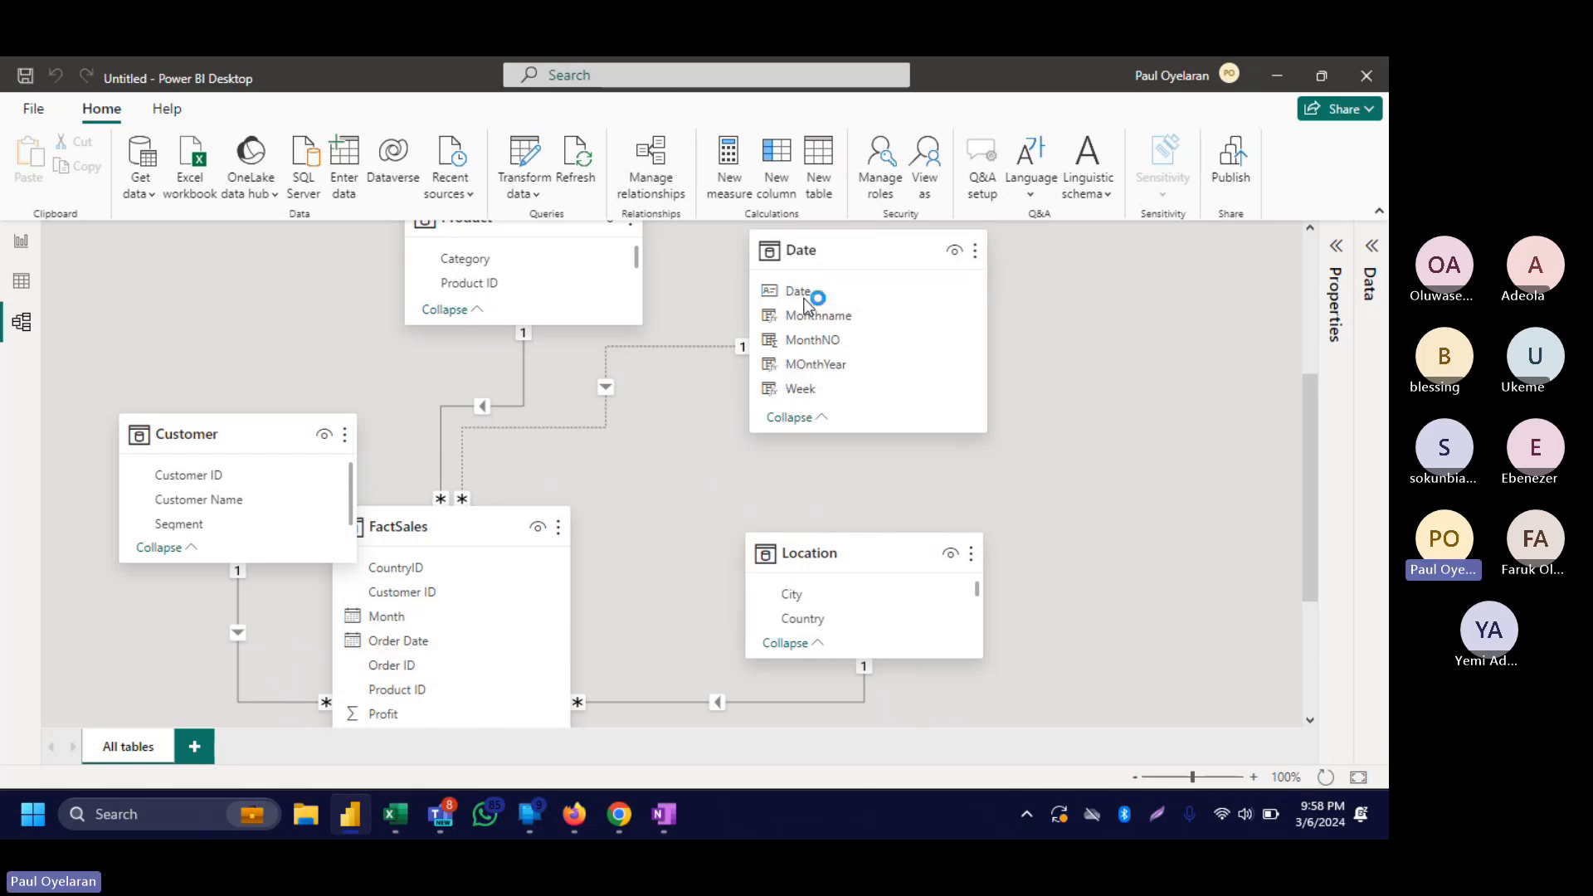
left_click(18, 241)
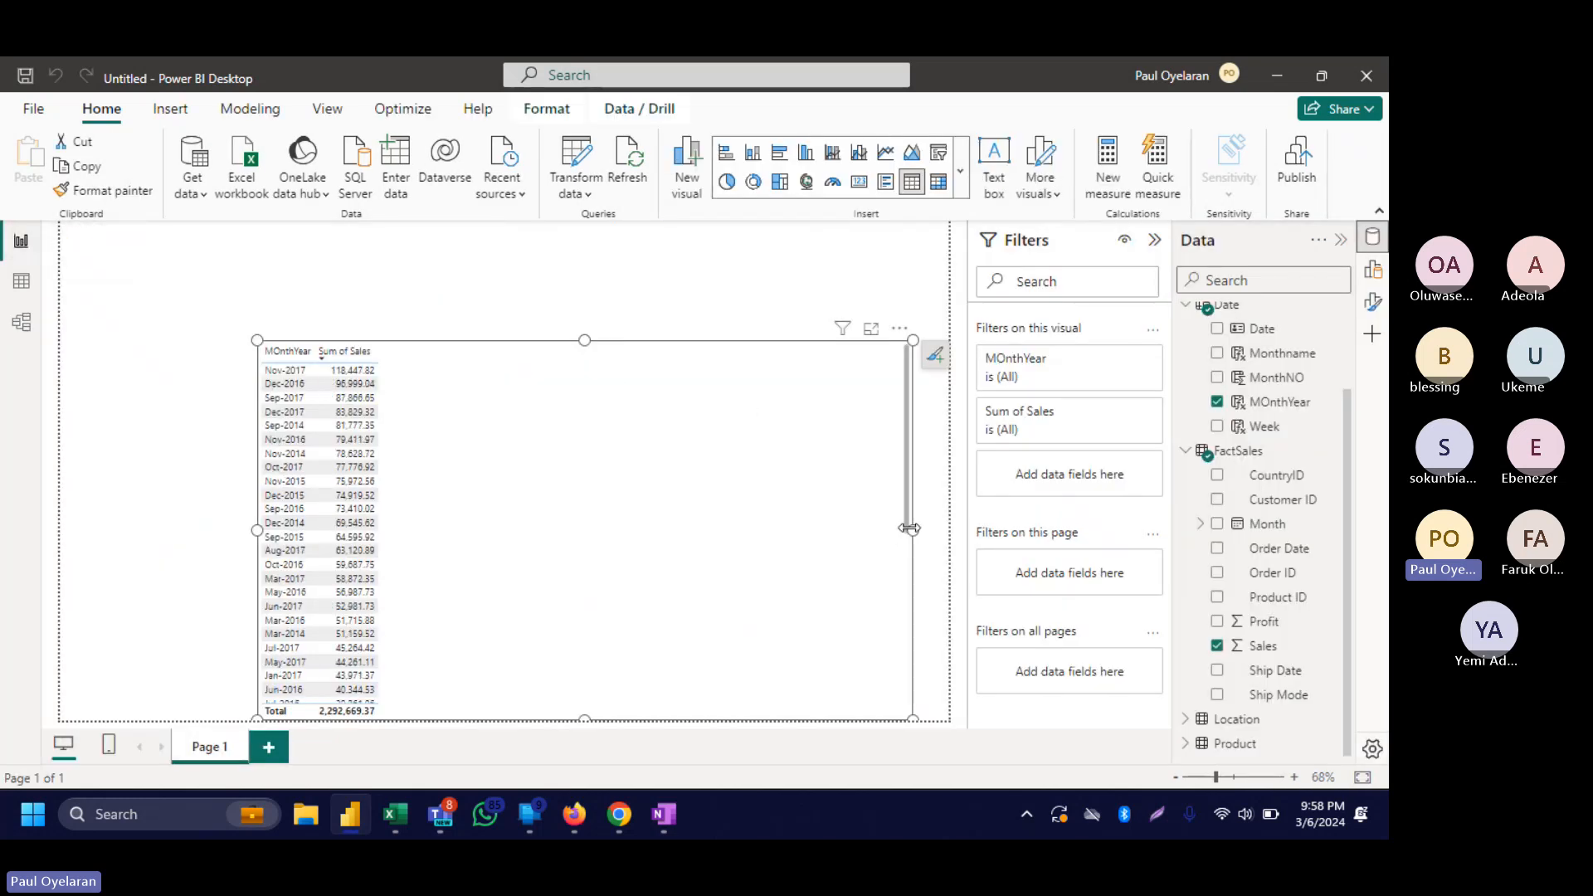
Narrow the MOnthYear sales table to about half its width and try to move it toward the page's upper edge.
left_click_drag(911, 529, 534, 501)
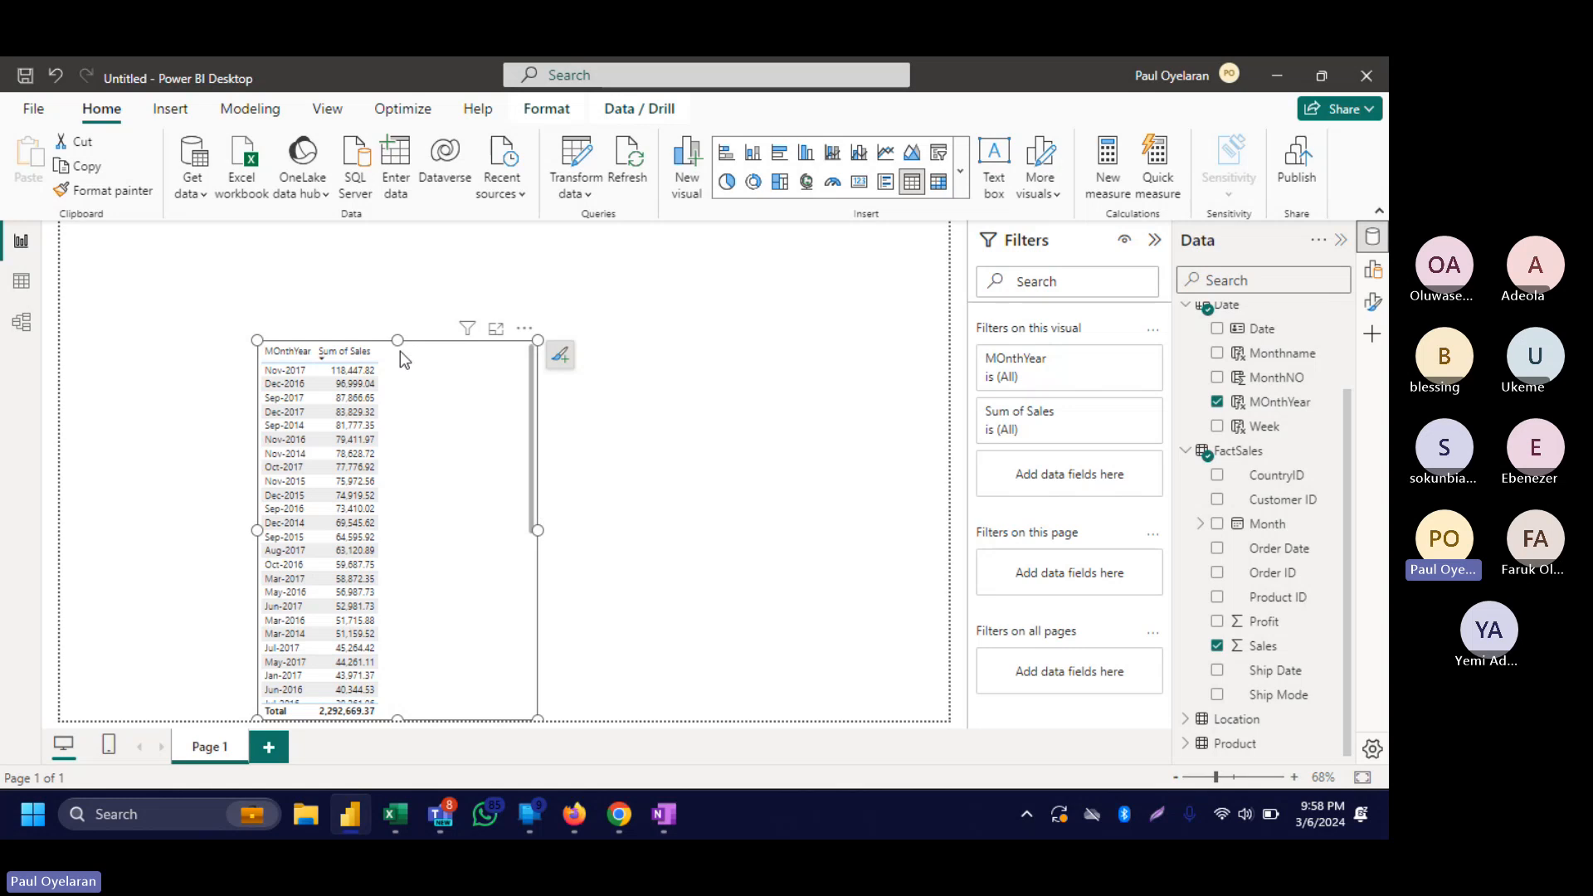
left_click(321, 309)
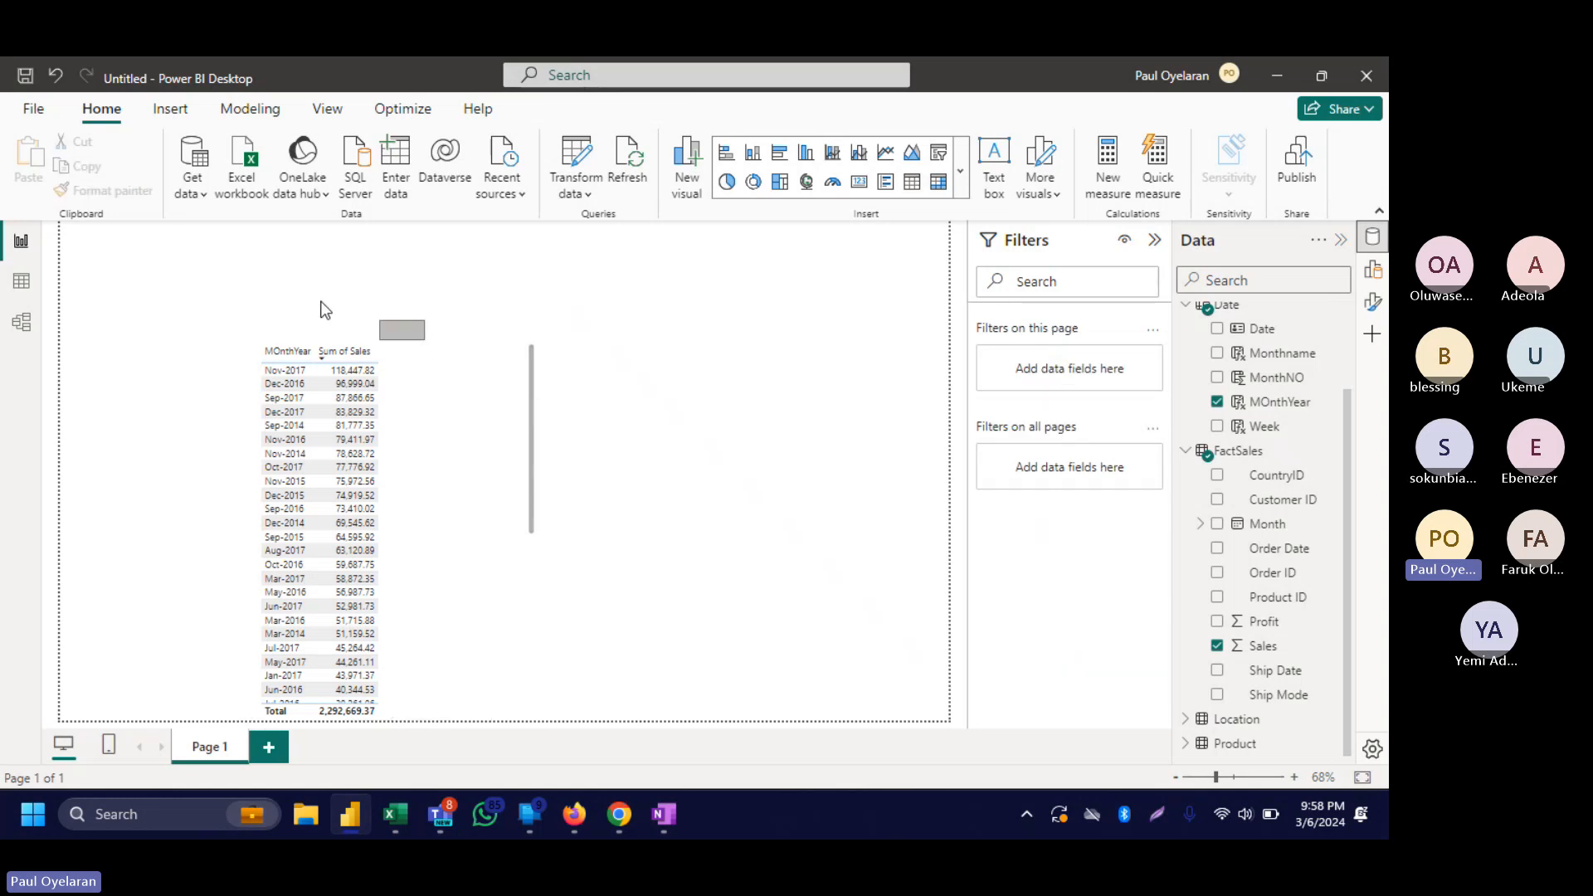
left_click(406, 352)
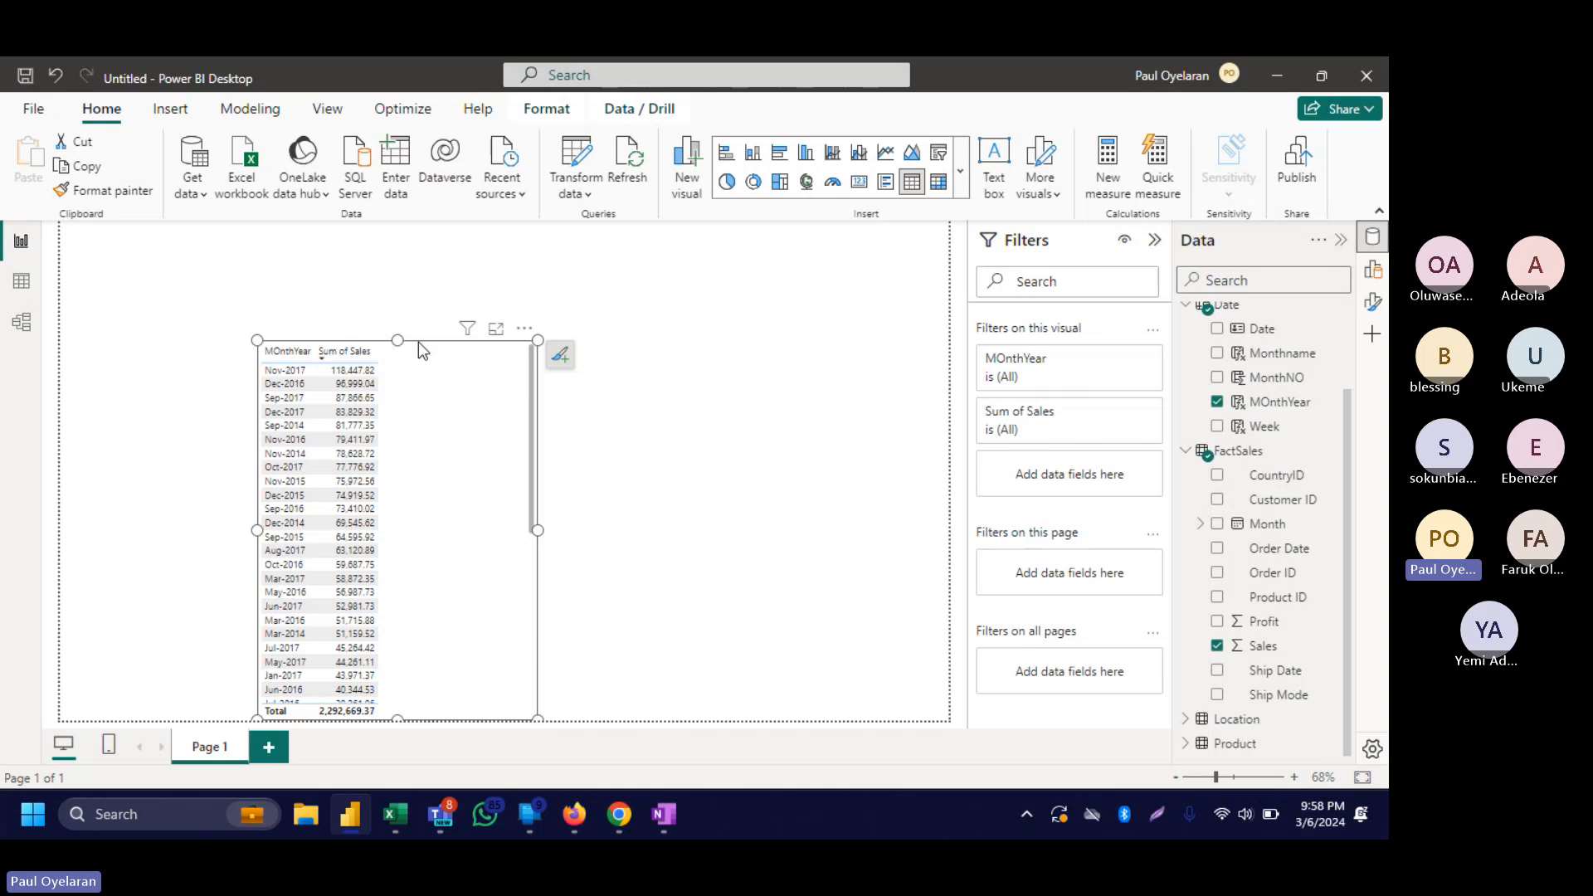
left_click_drag(423, 336, 281, 275)
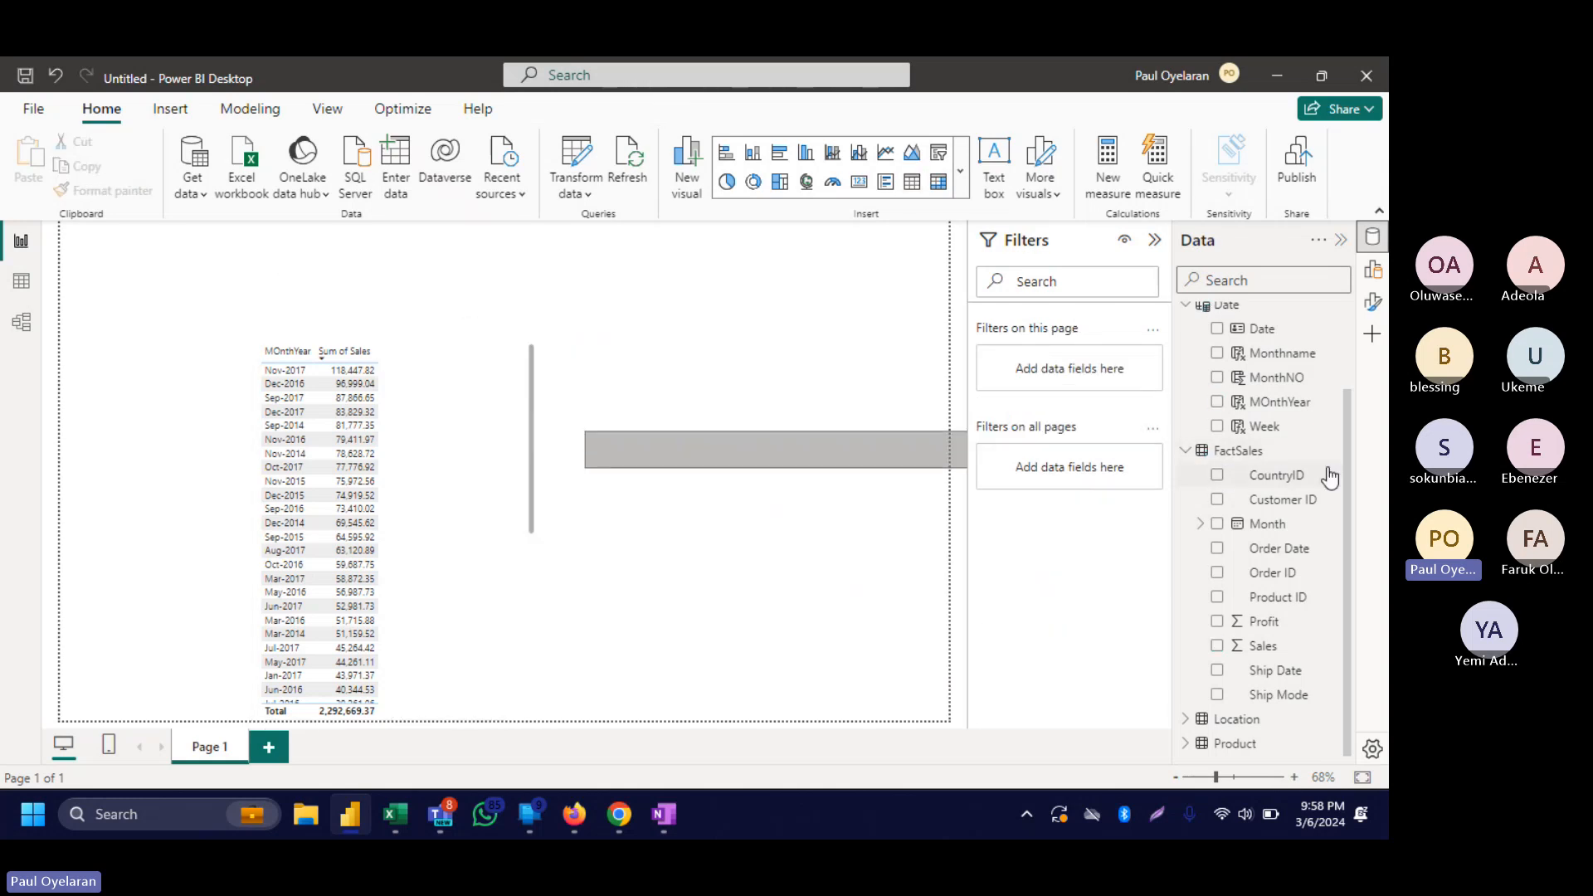
Add a calculated column to the Date table with the formula Year = YEAR('Date'[Date]).
left_click(23, 280)
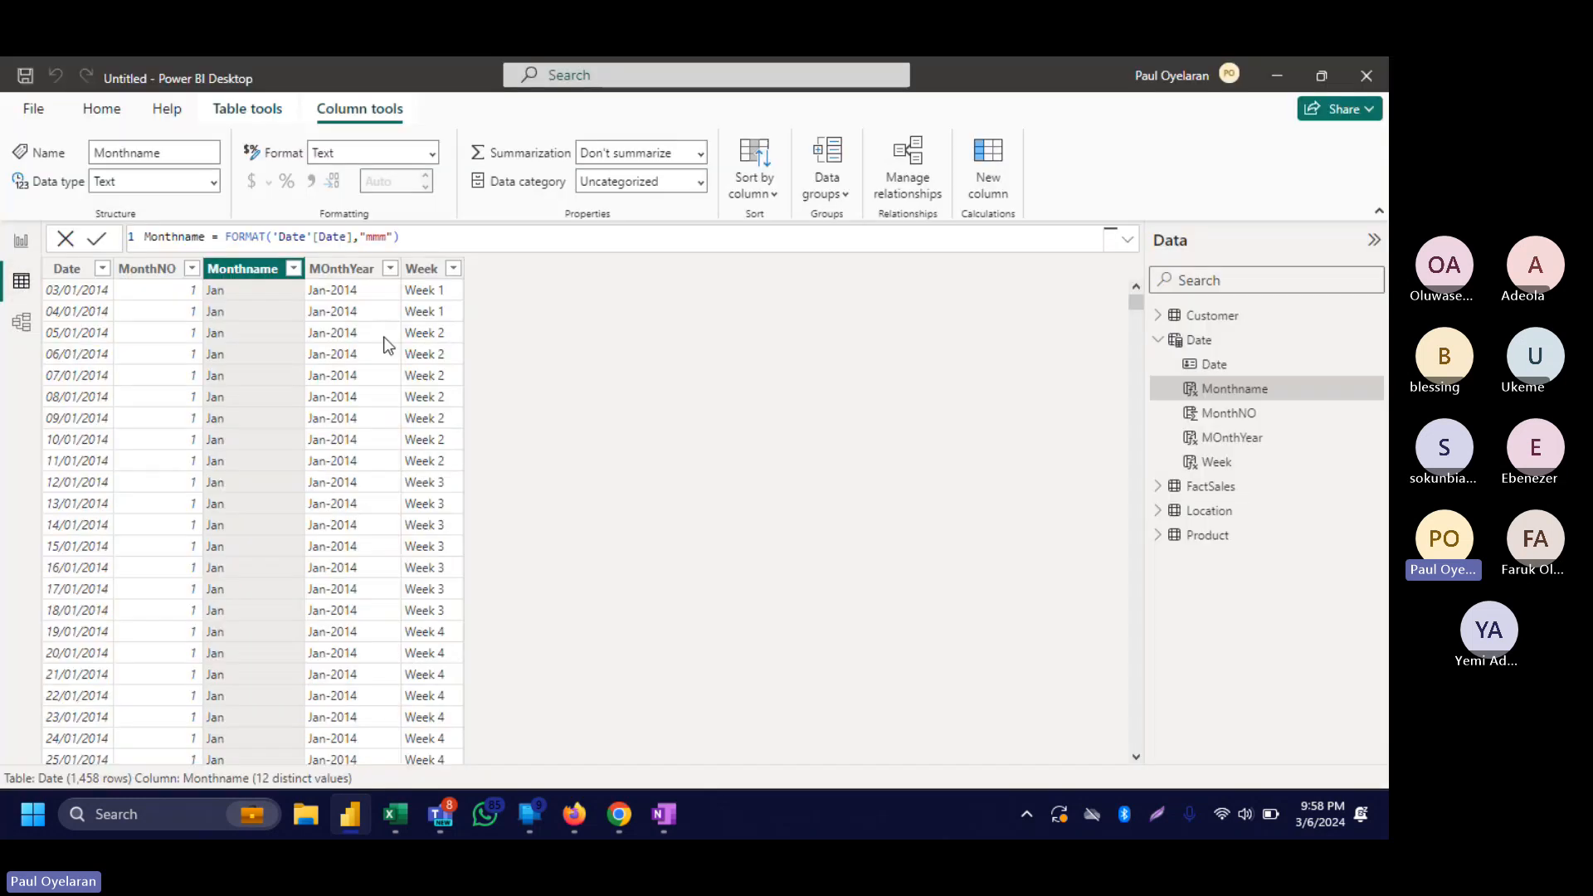
left_click(988, 166)
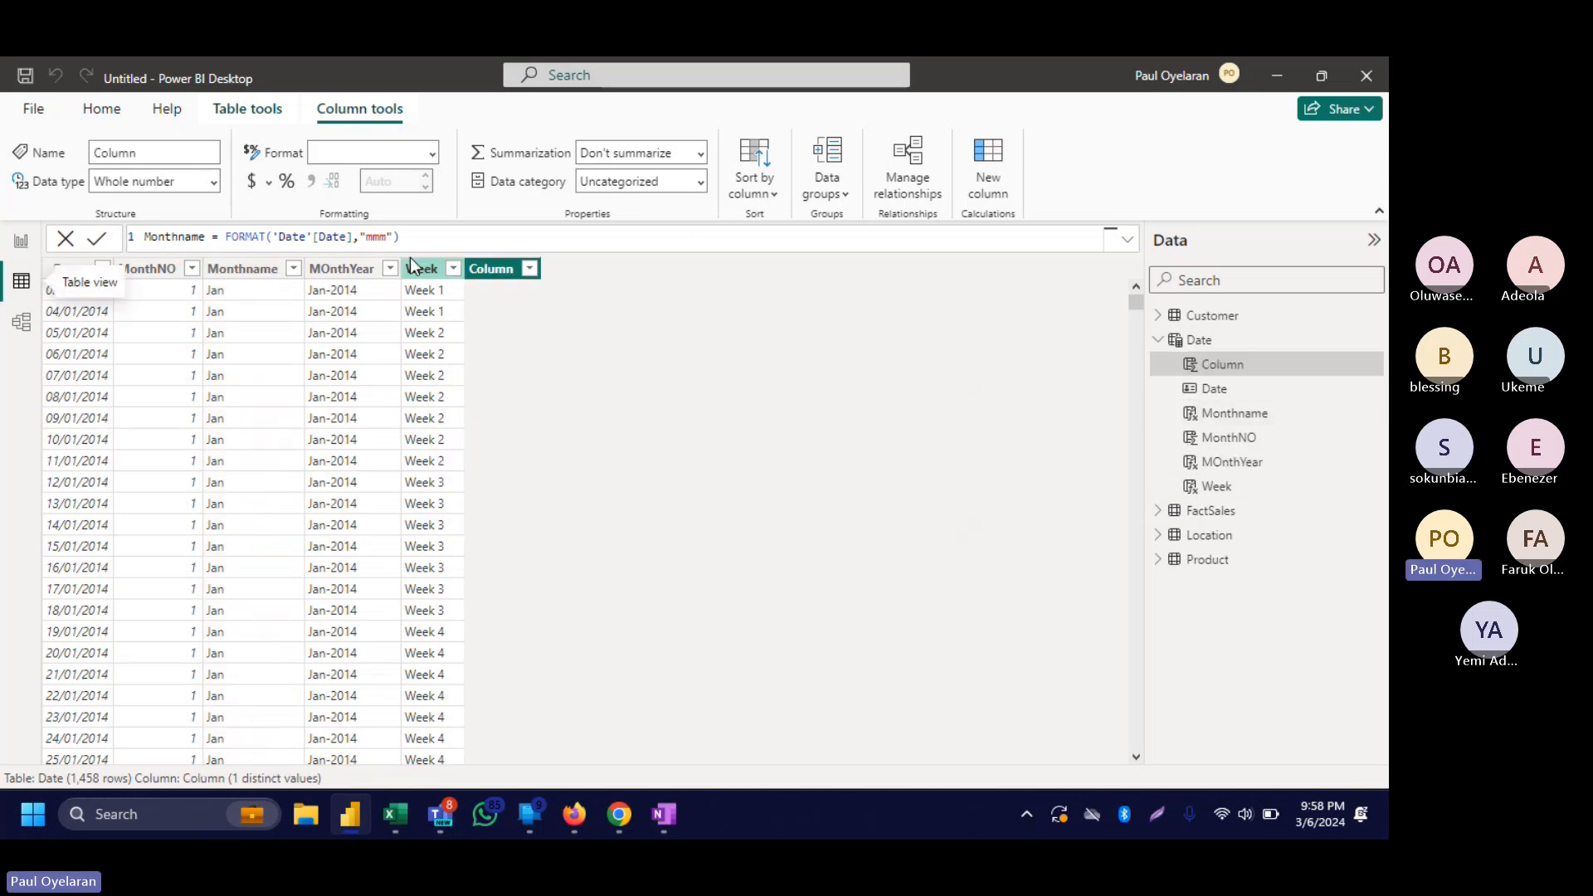
type("Yea")
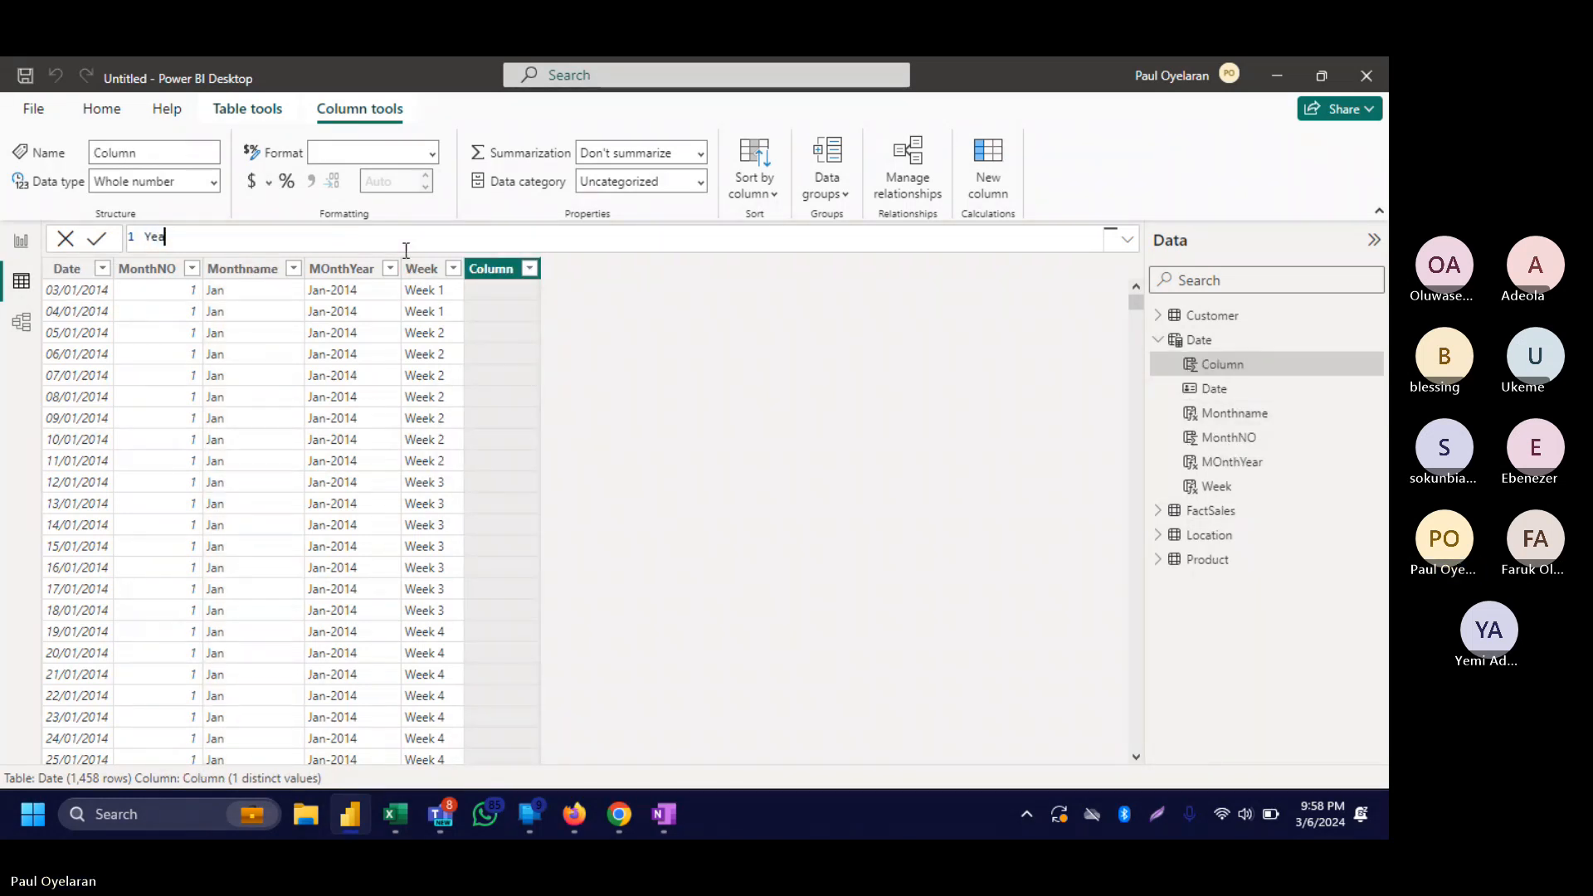
type("r = ")
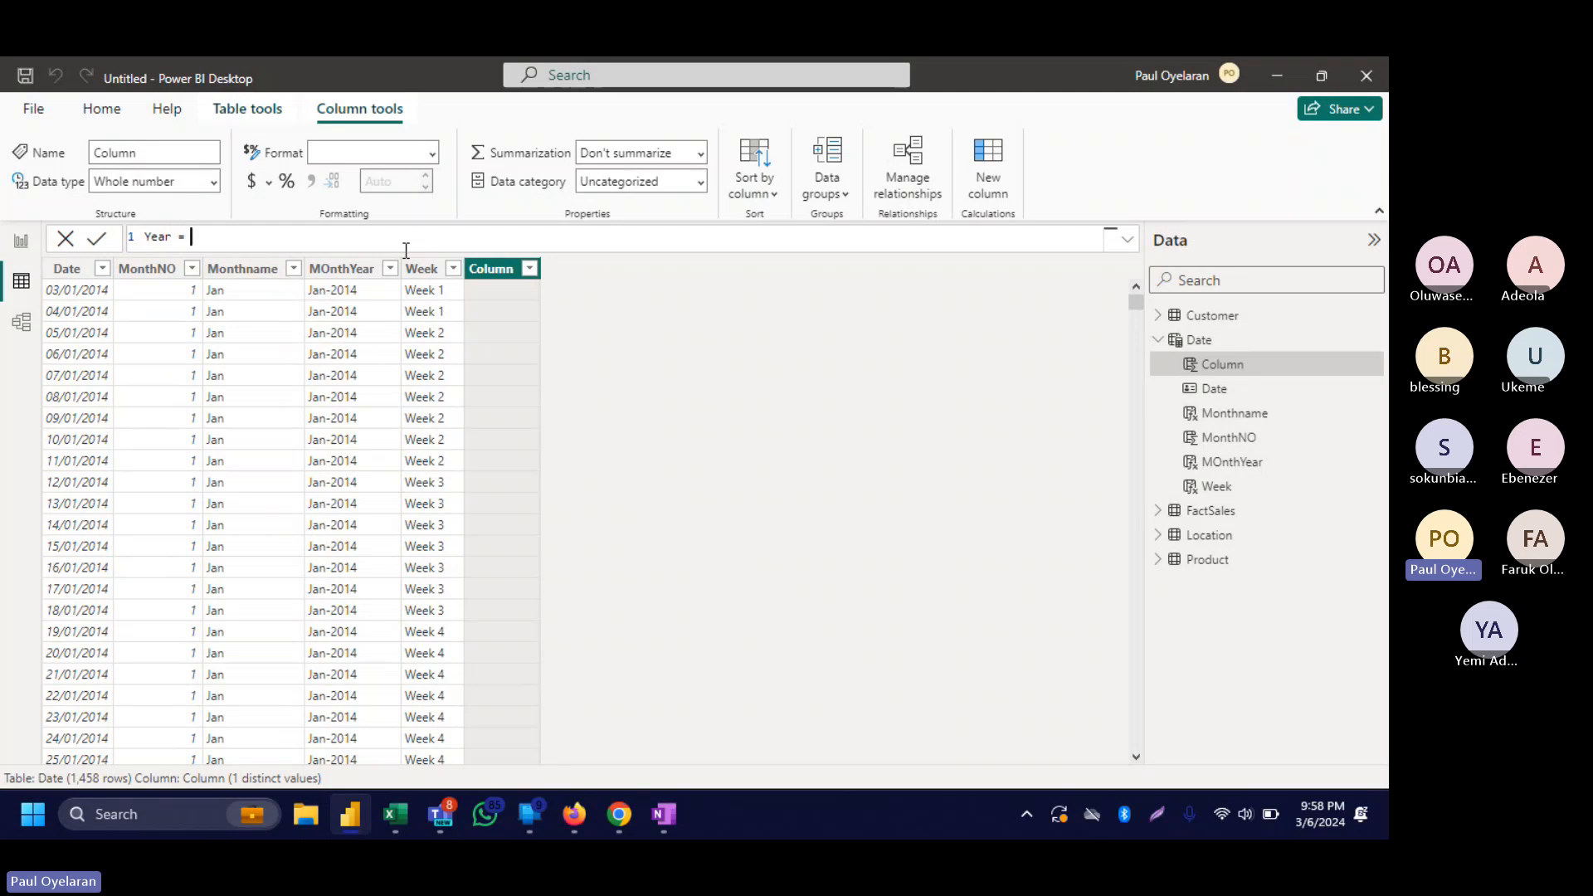
type("year")
key("Tab")
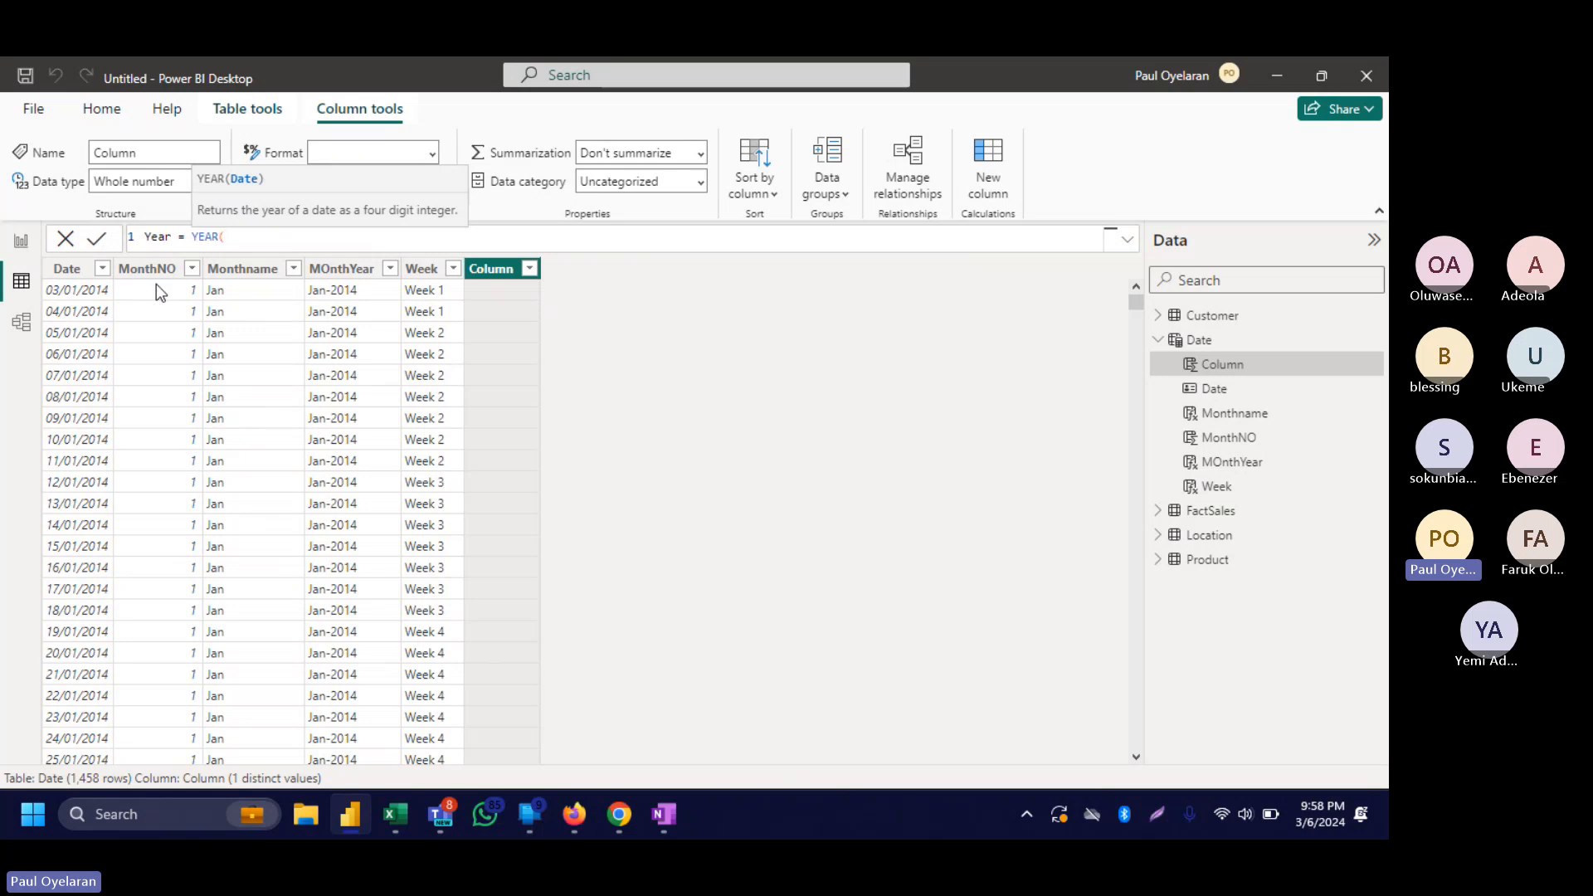
type("Date")
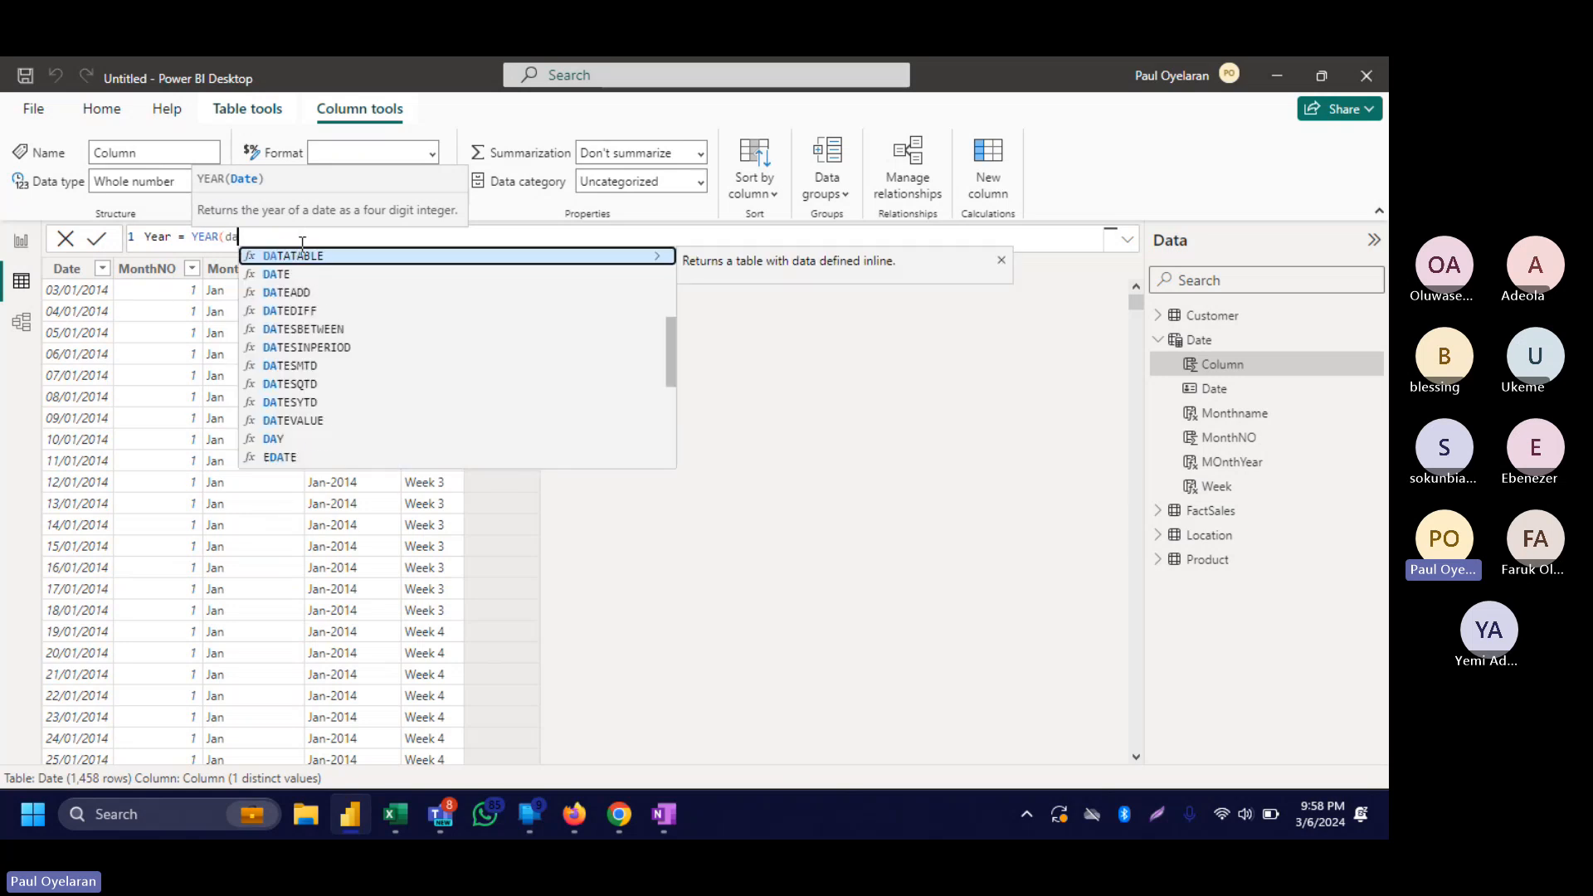
left_click(338, 276)
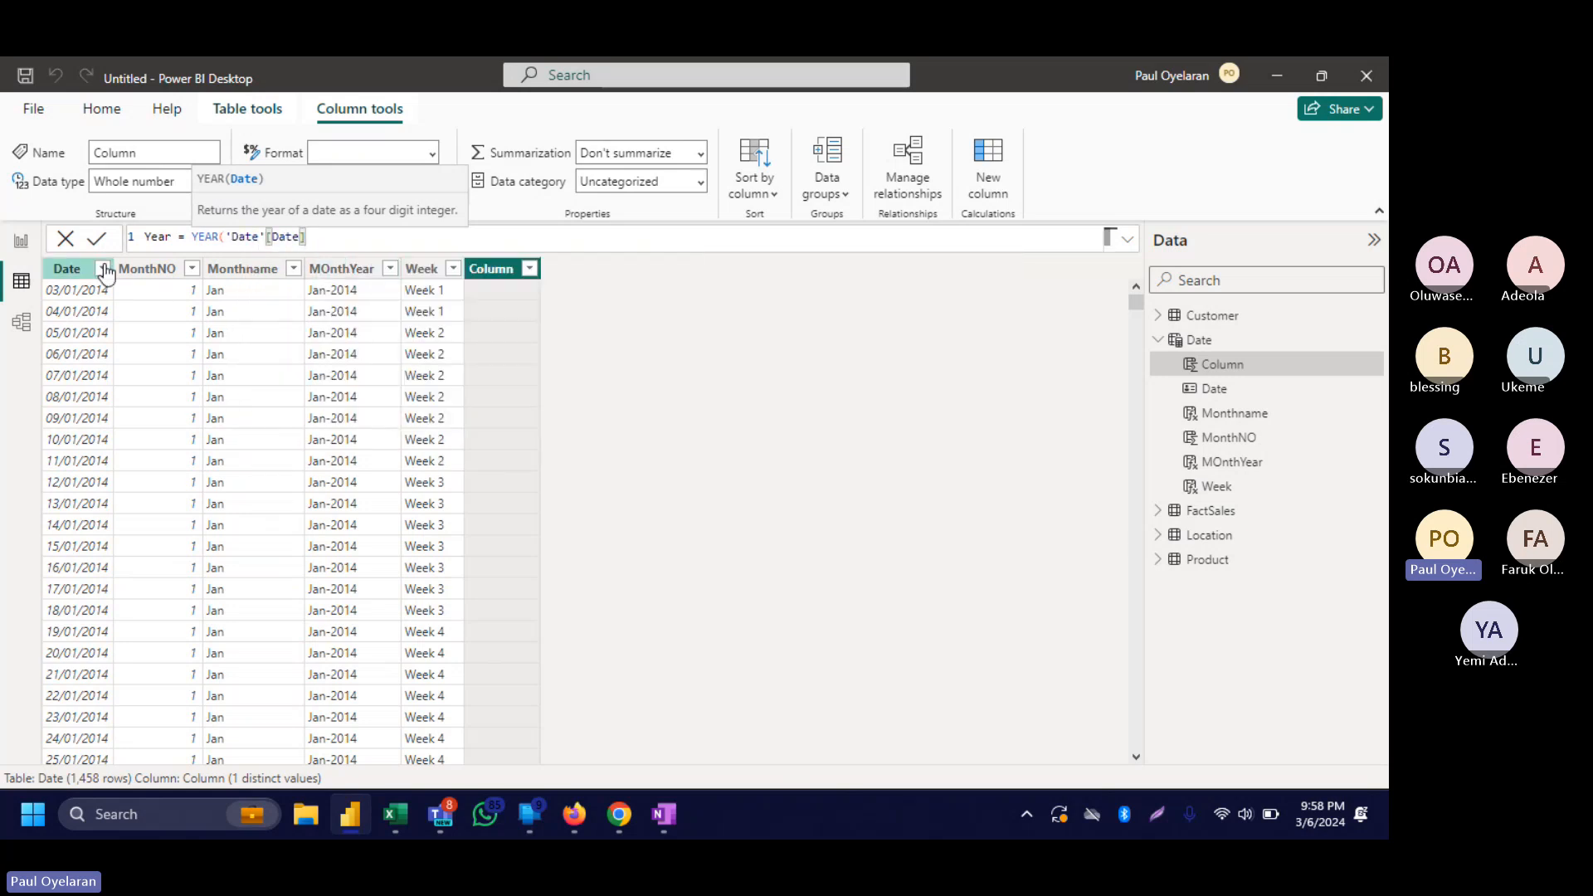
type(")")
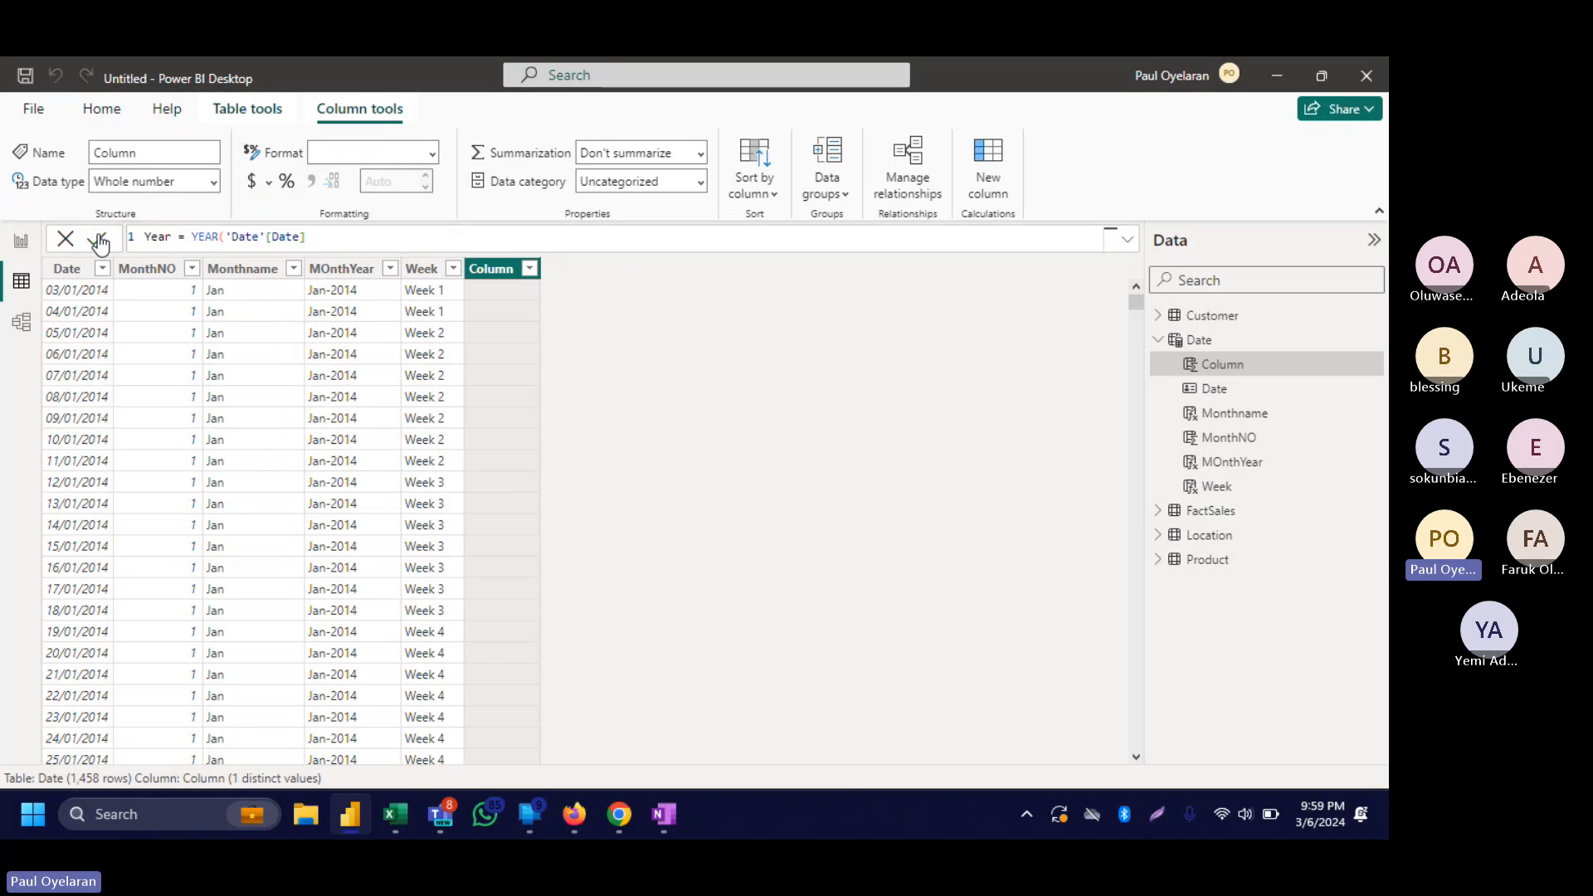
left_click(100, 242)
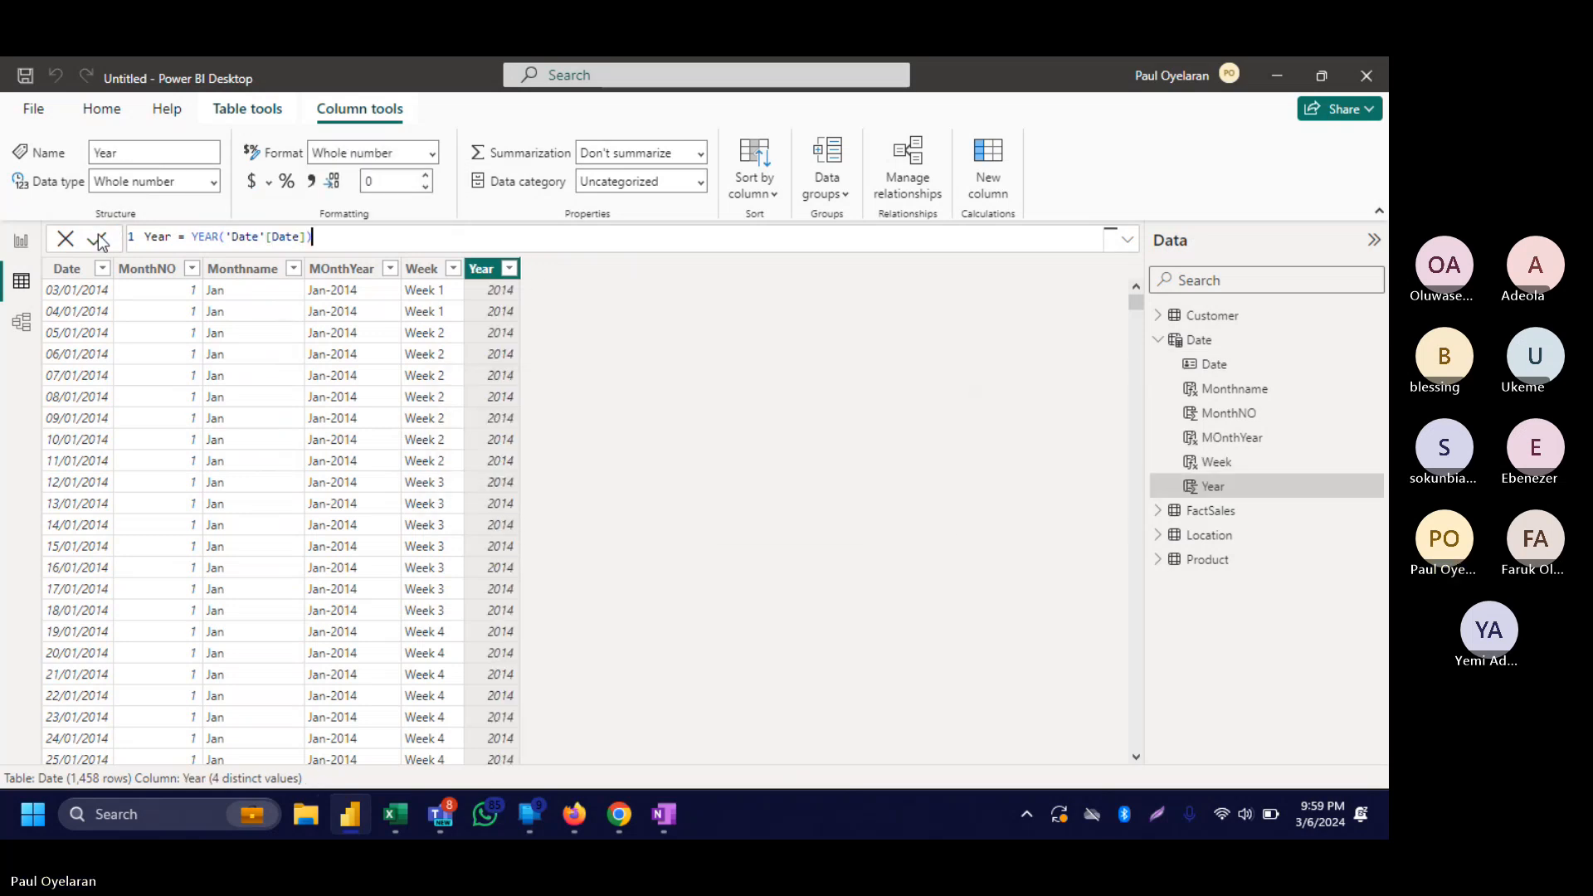
Create a new report visual of Sales by Year and delete the MOnthYear sales table.
left_click(20, 242)
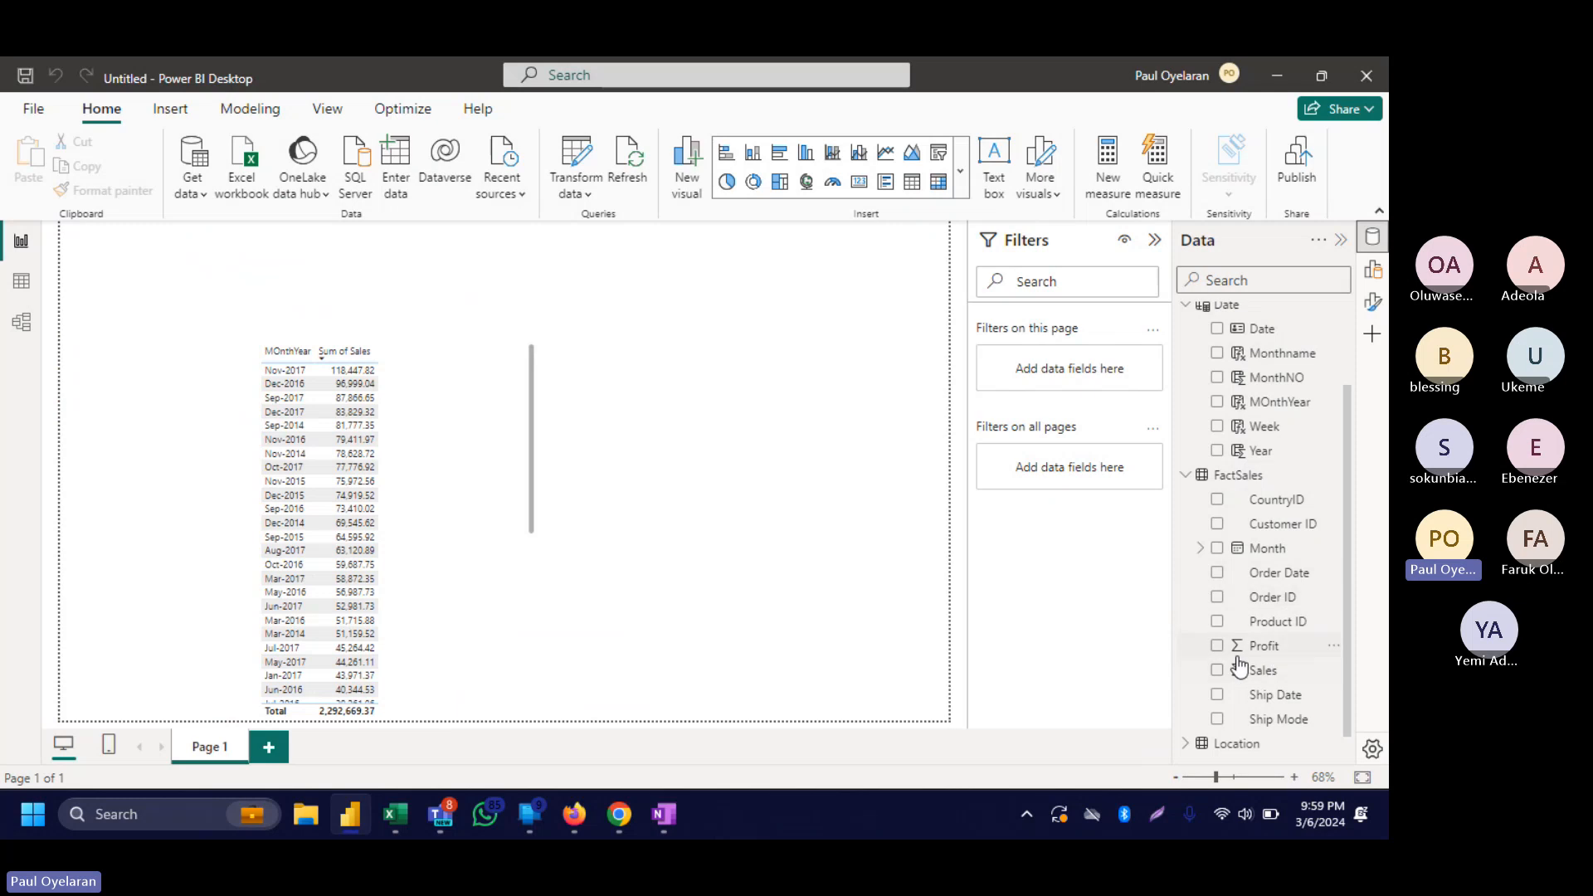
left_click(1217, 453)
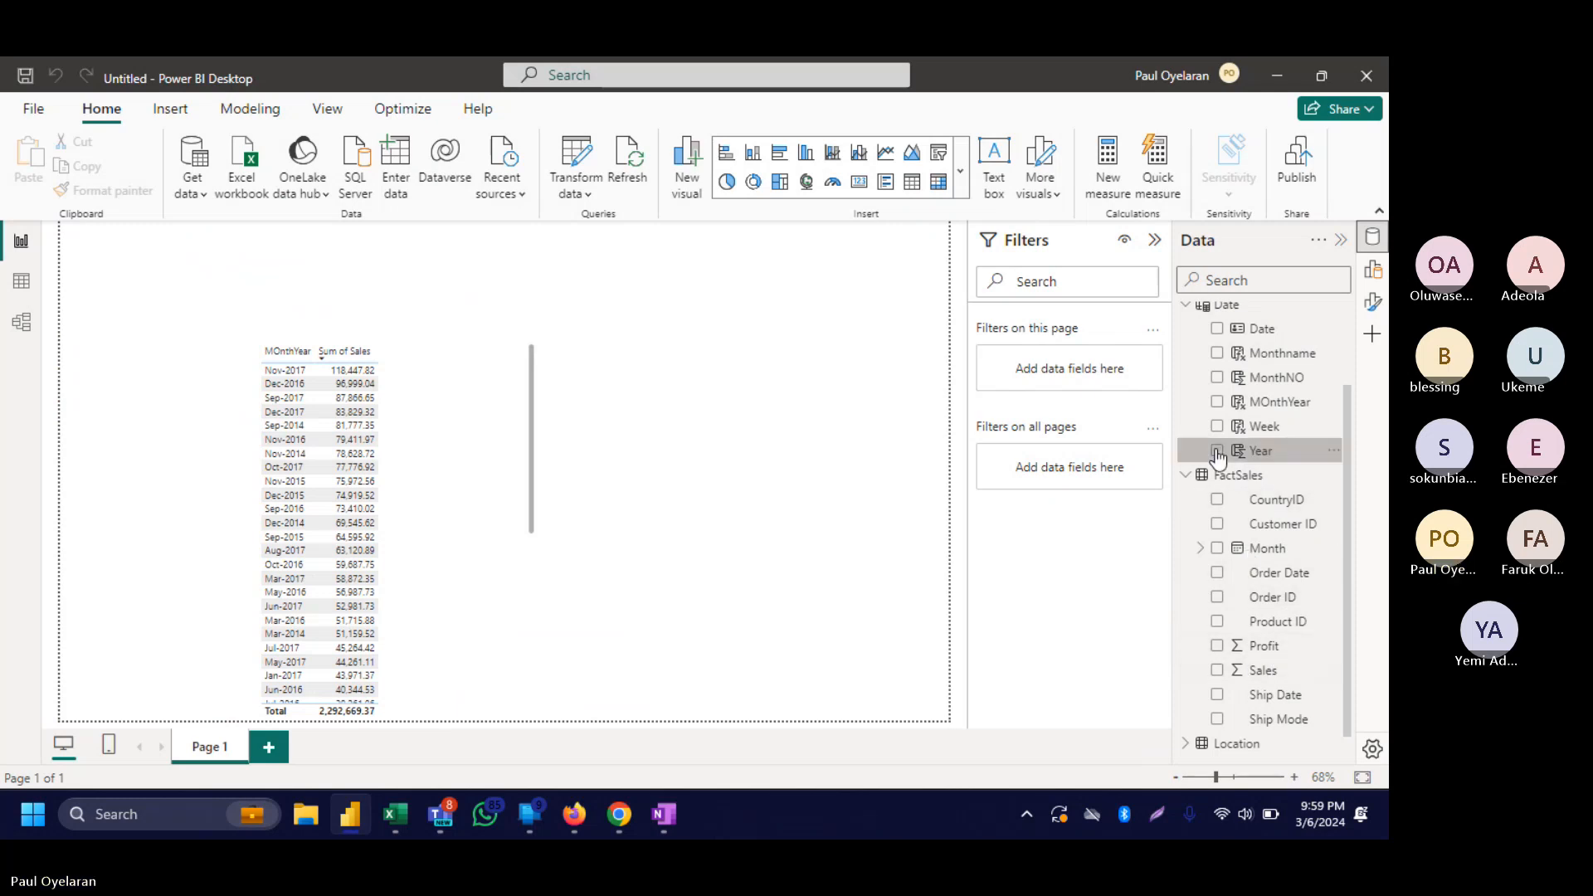
left_click(1218, 671)
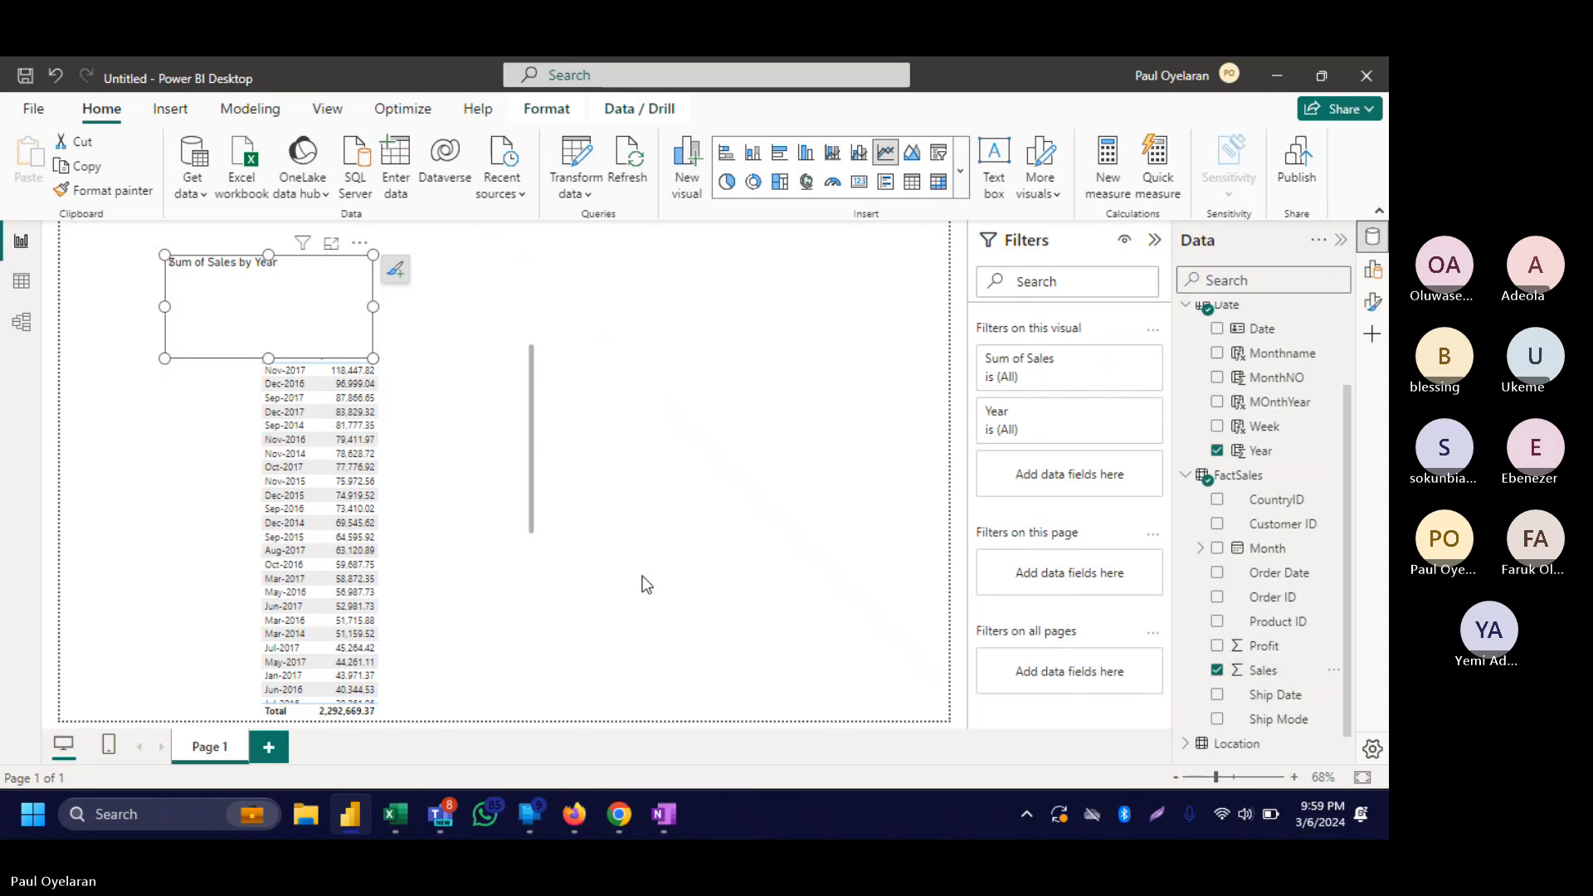
left_click(468, 523)
key("Delete")
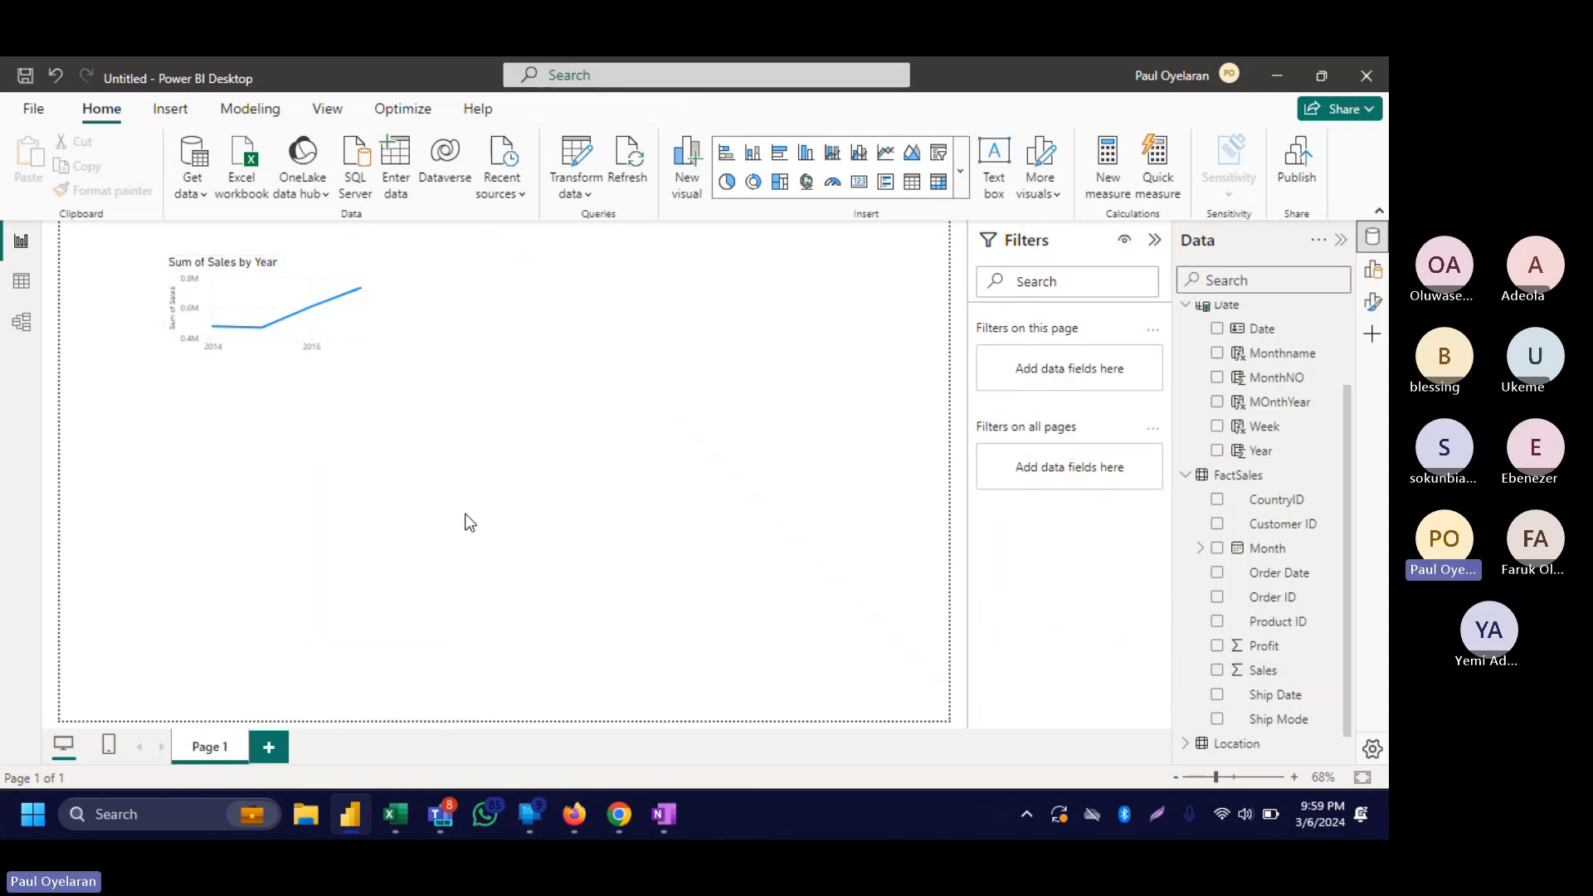
Enlarge the Sales by Year line chart and move it to the page's lower-left corner.
left_click(336, 327)
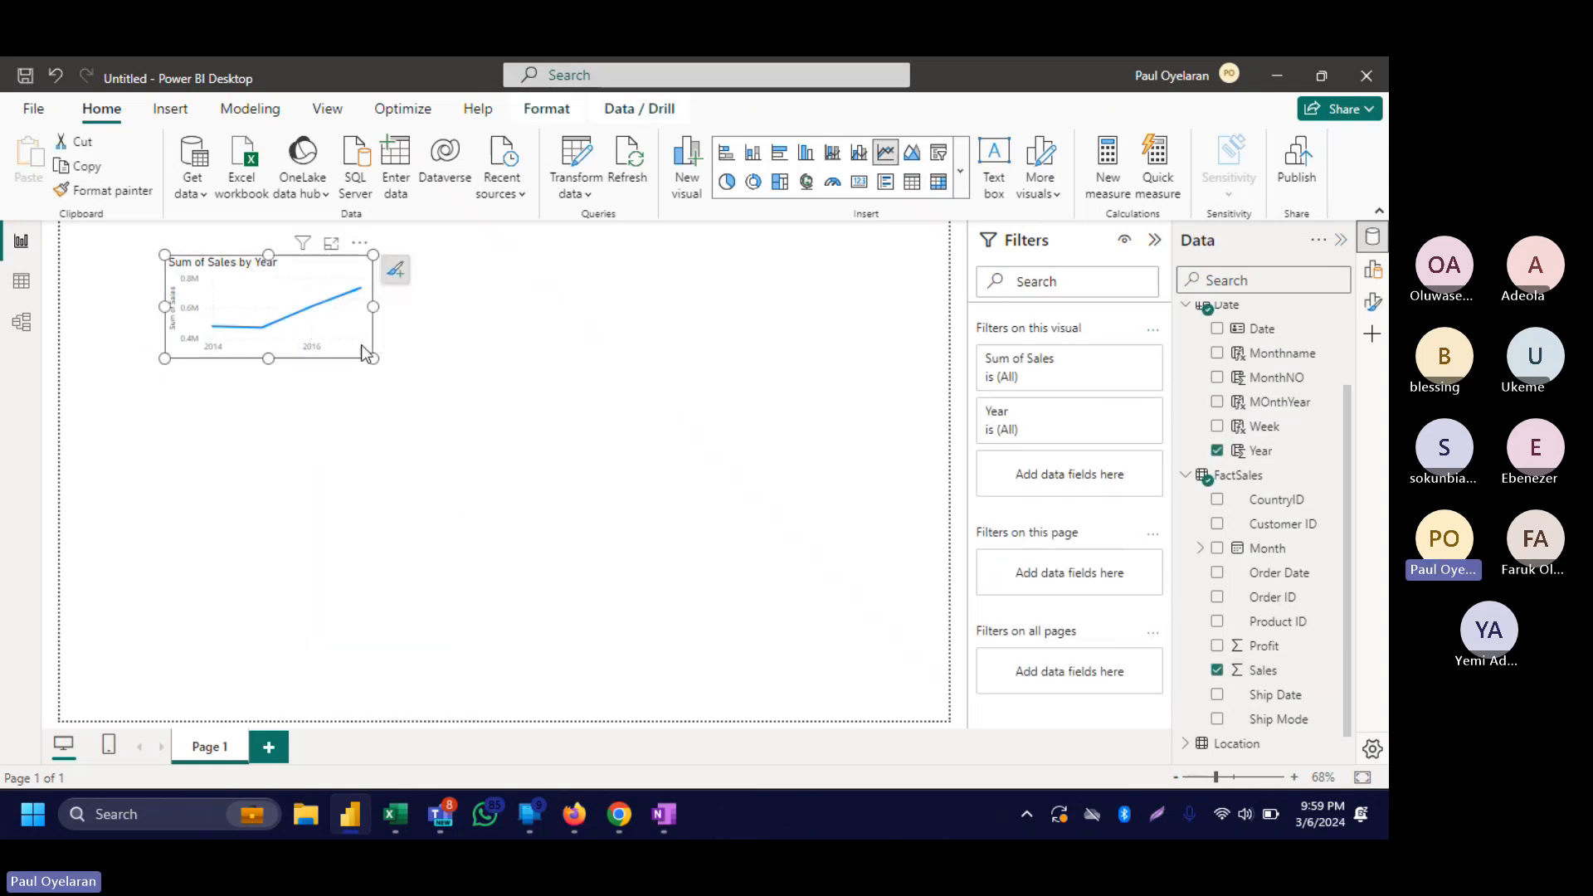
left_click_drag(373, 359, 665, 495)
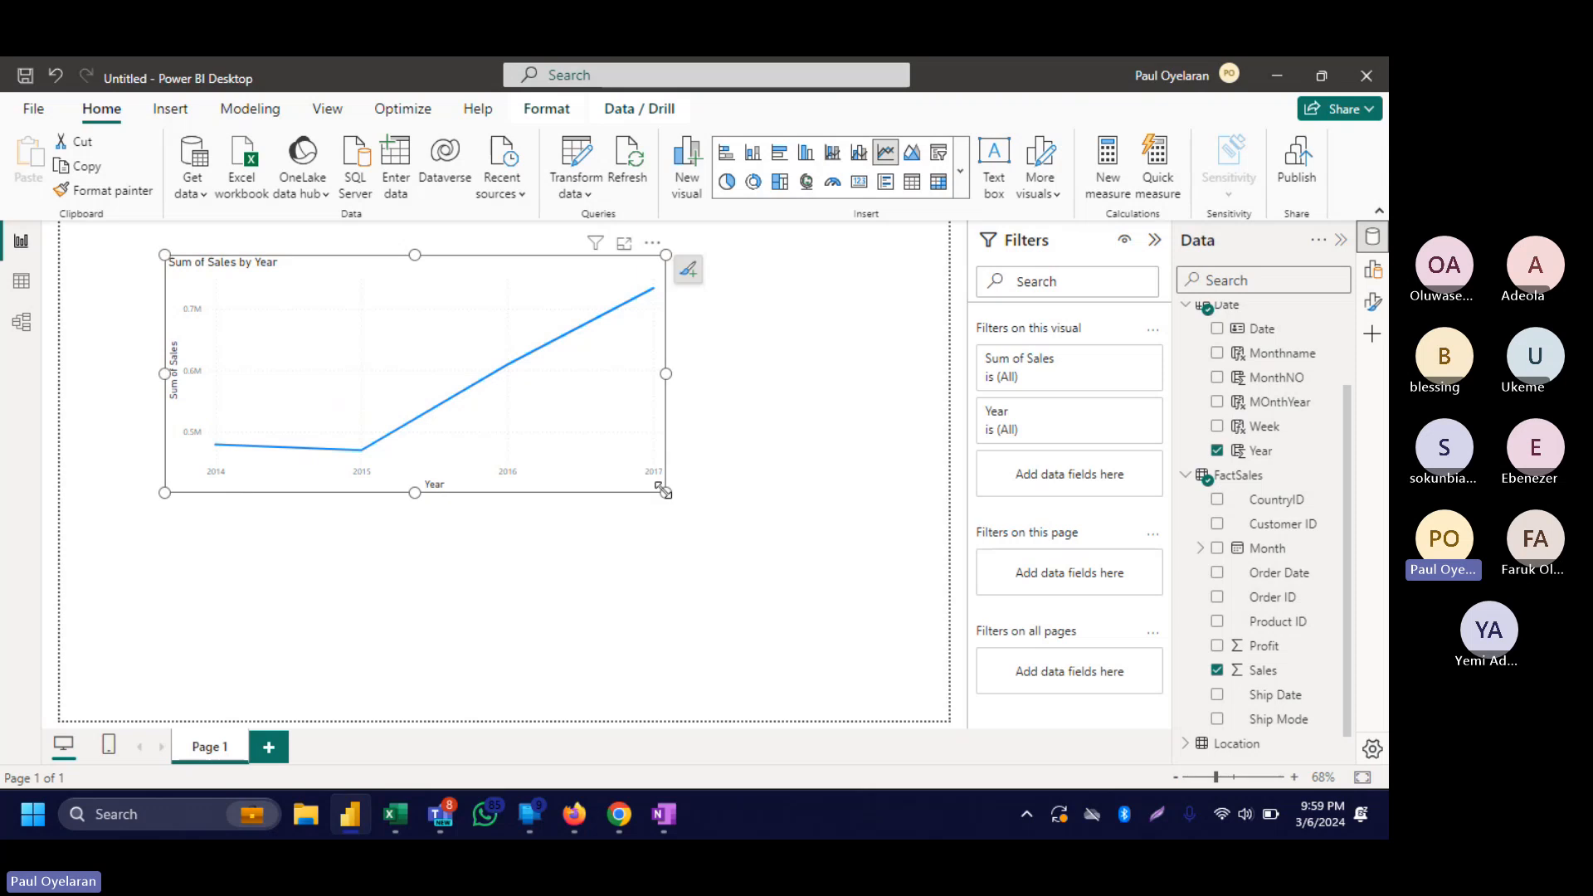
left_click_drag(564, 252, 393, 388)
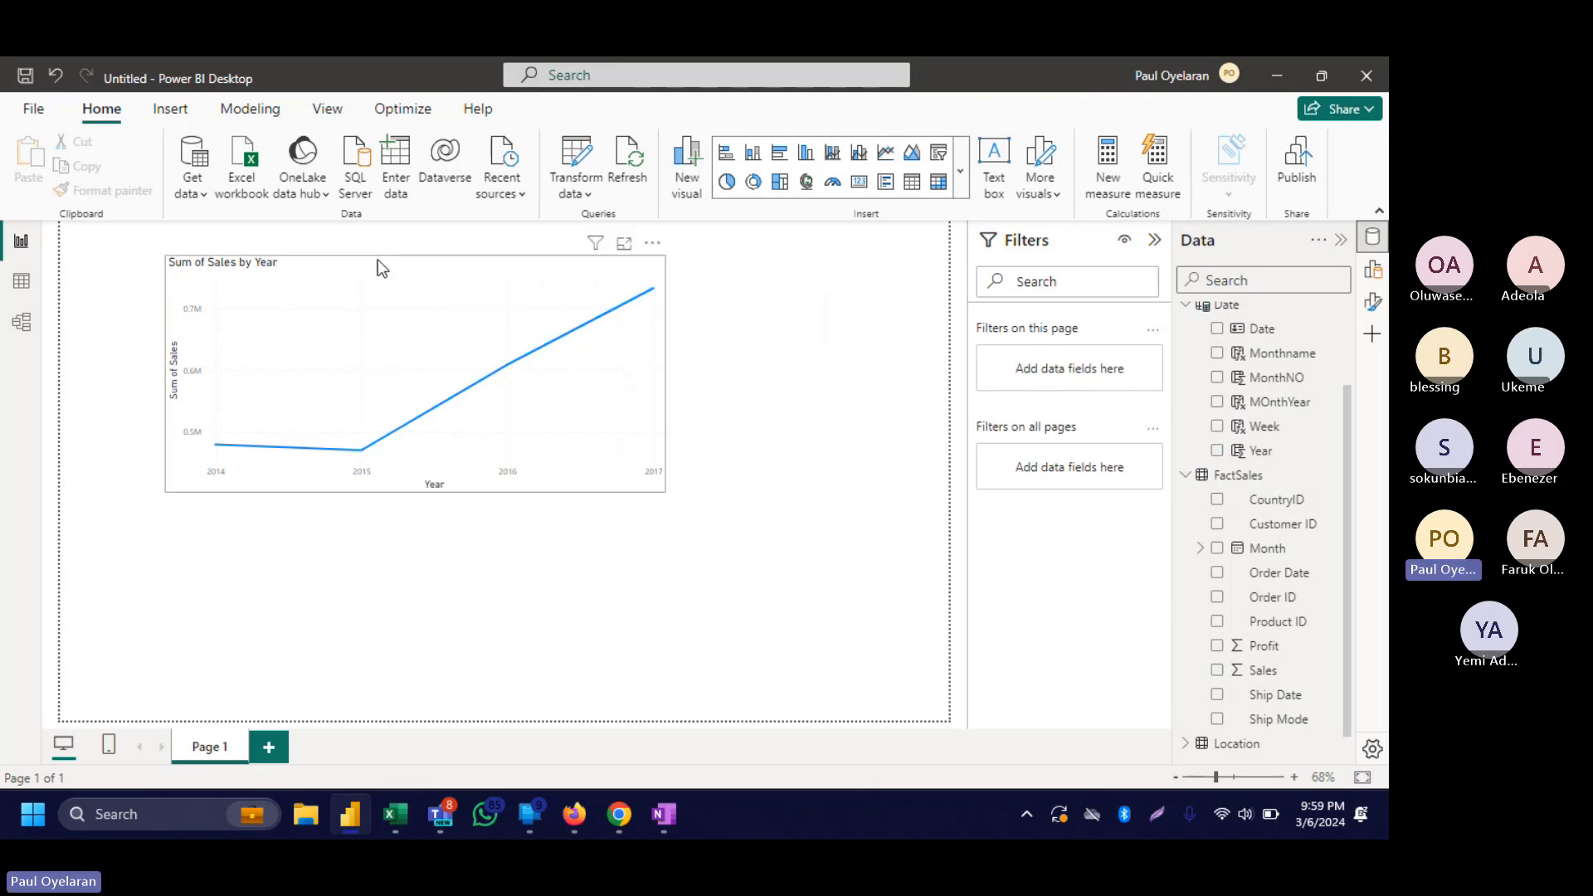
left_click(377, 259)
left_click_drag(377, 259, 247, 491)
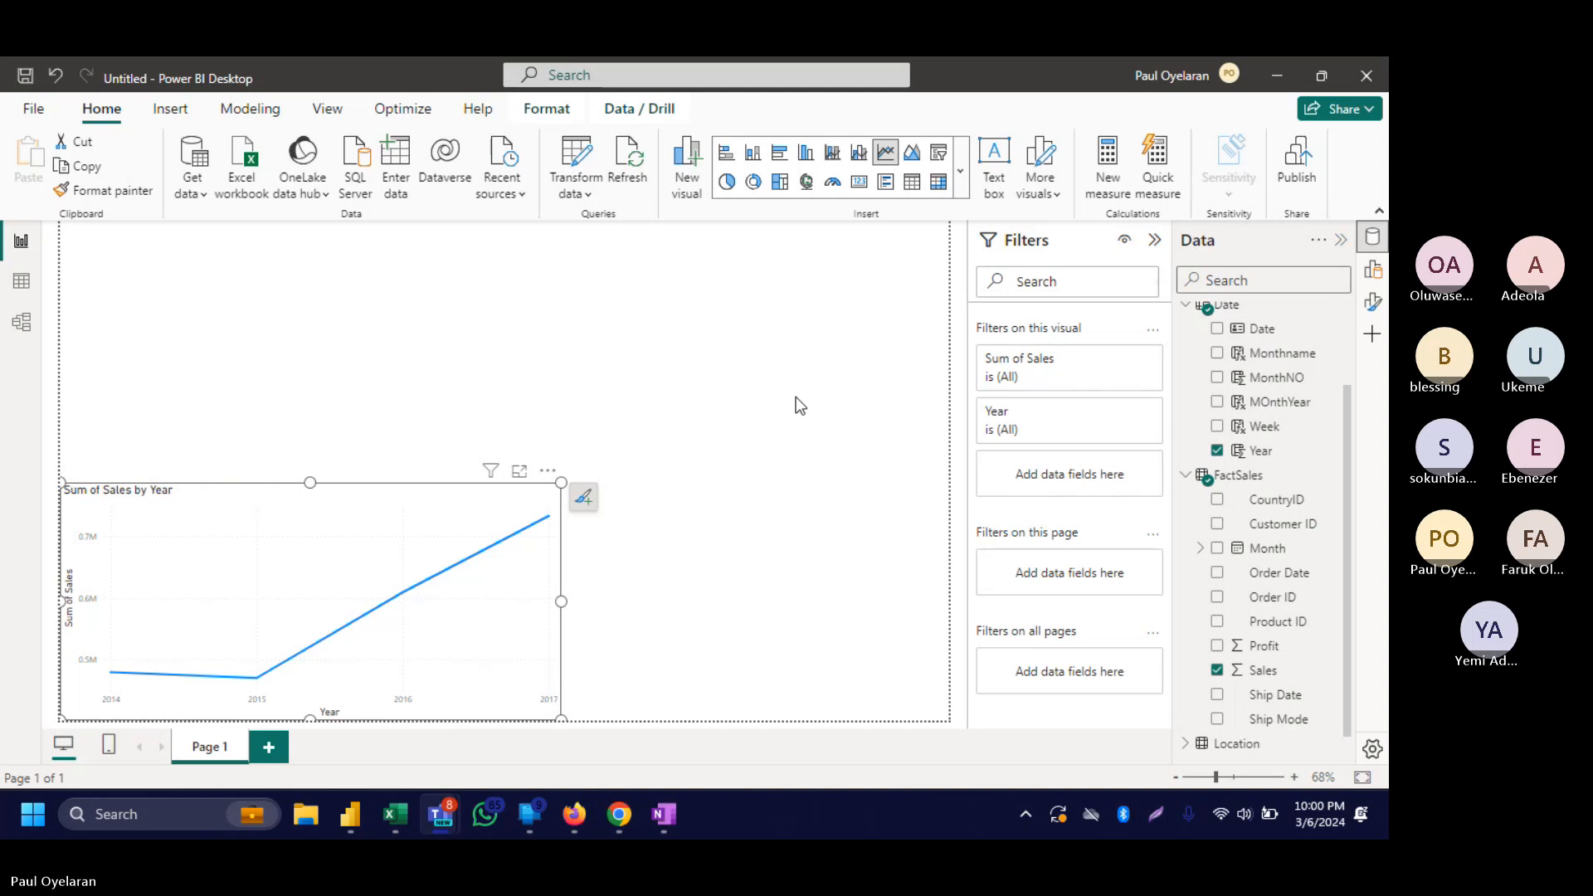
Check the Teams meeting window and return to the Power BI report.
left_click(896, 391)
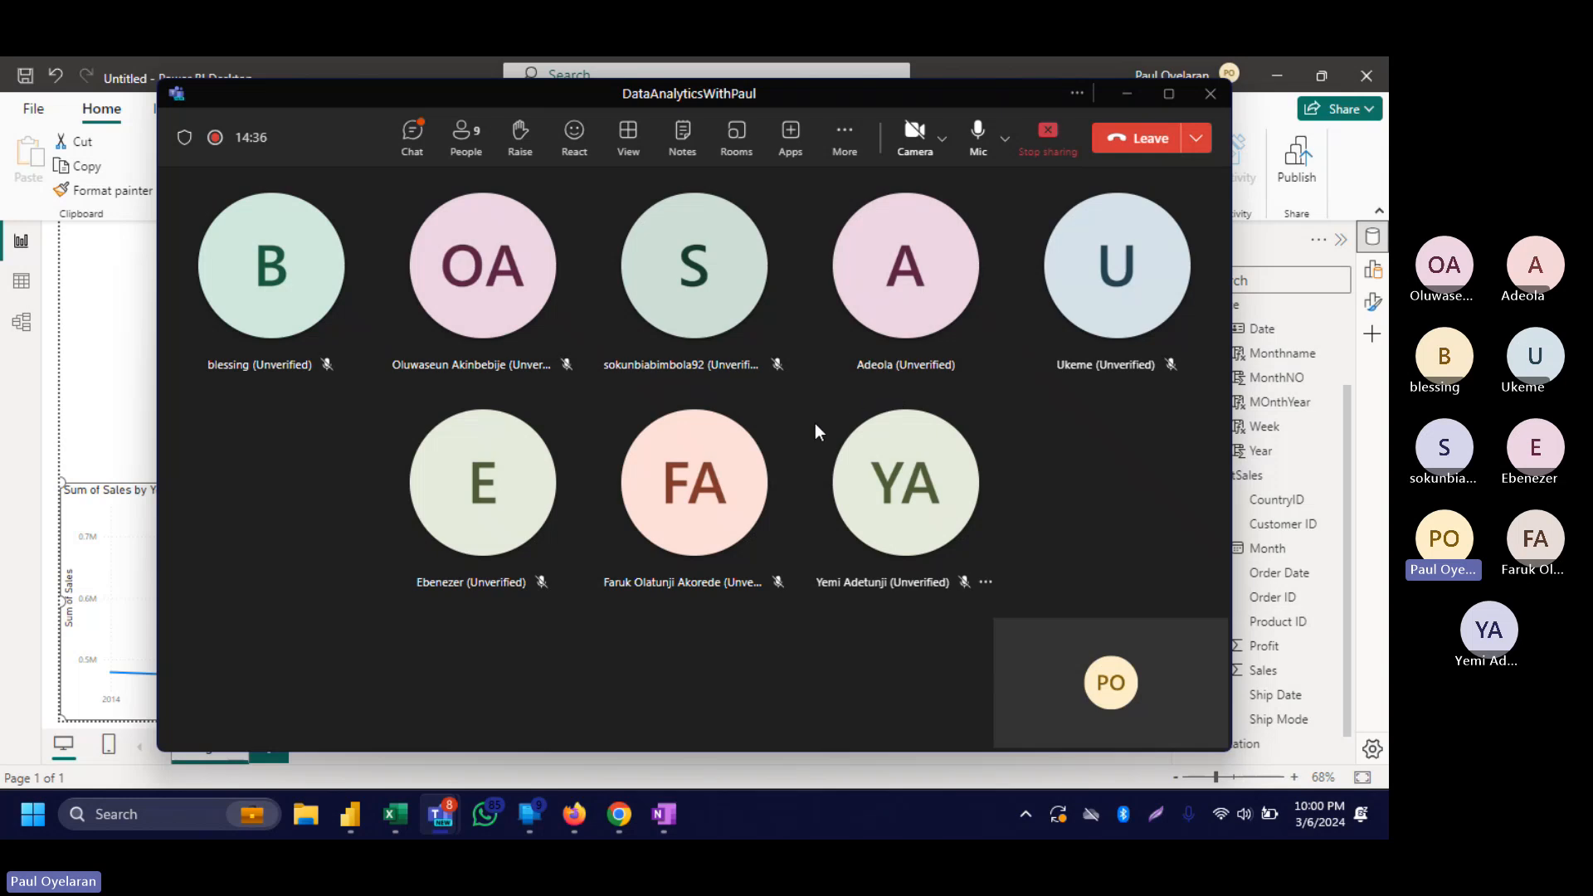
left_click(1126, 94)
mouse_move(455, 810)
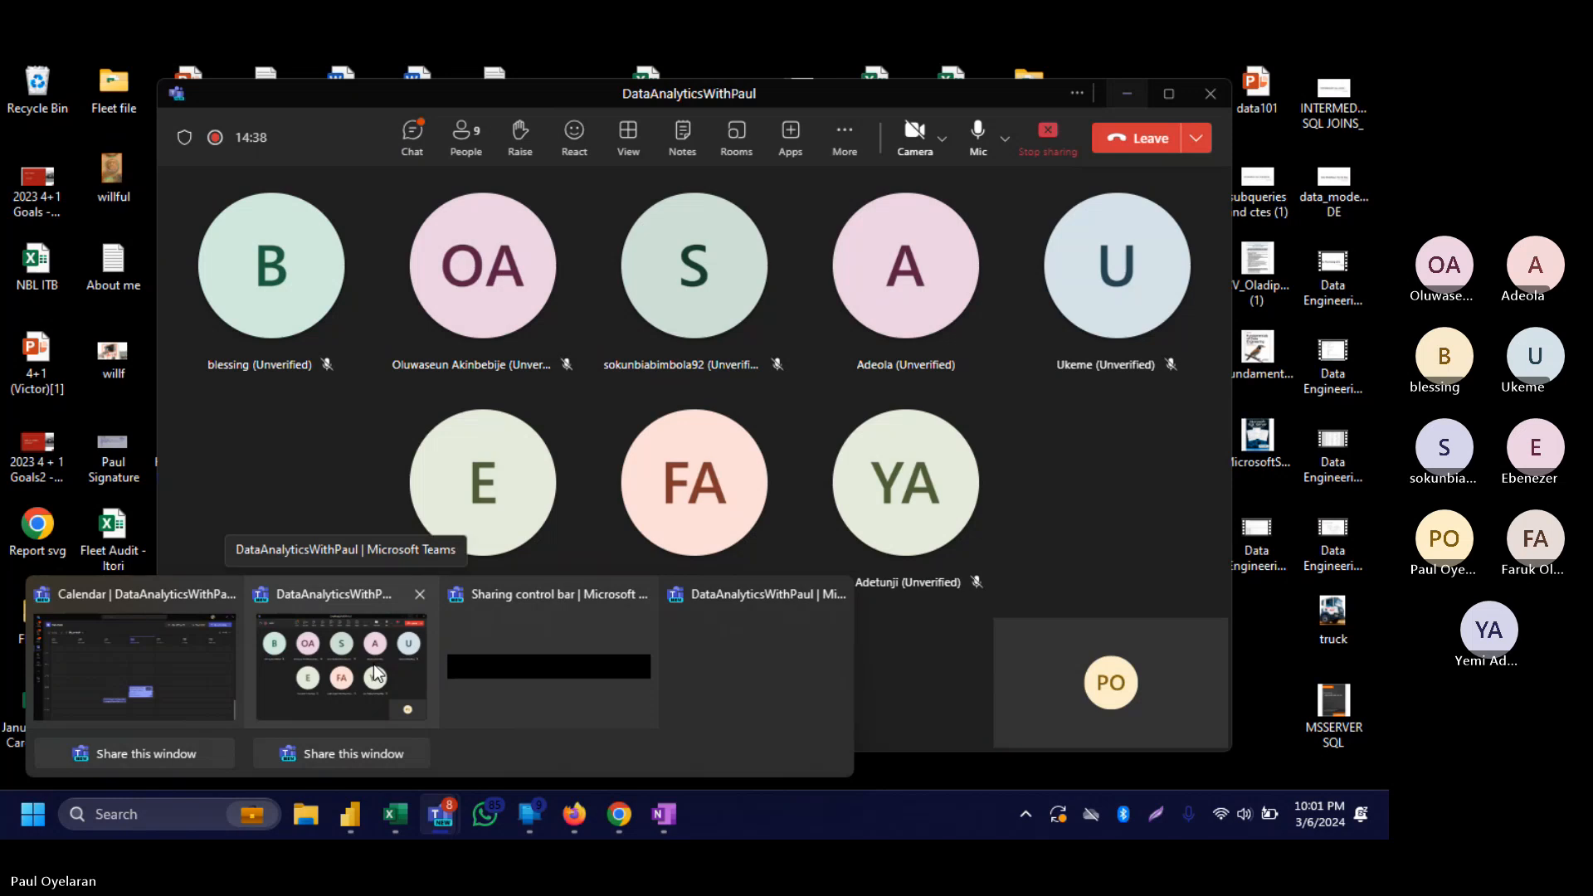
left_click(374, 673)
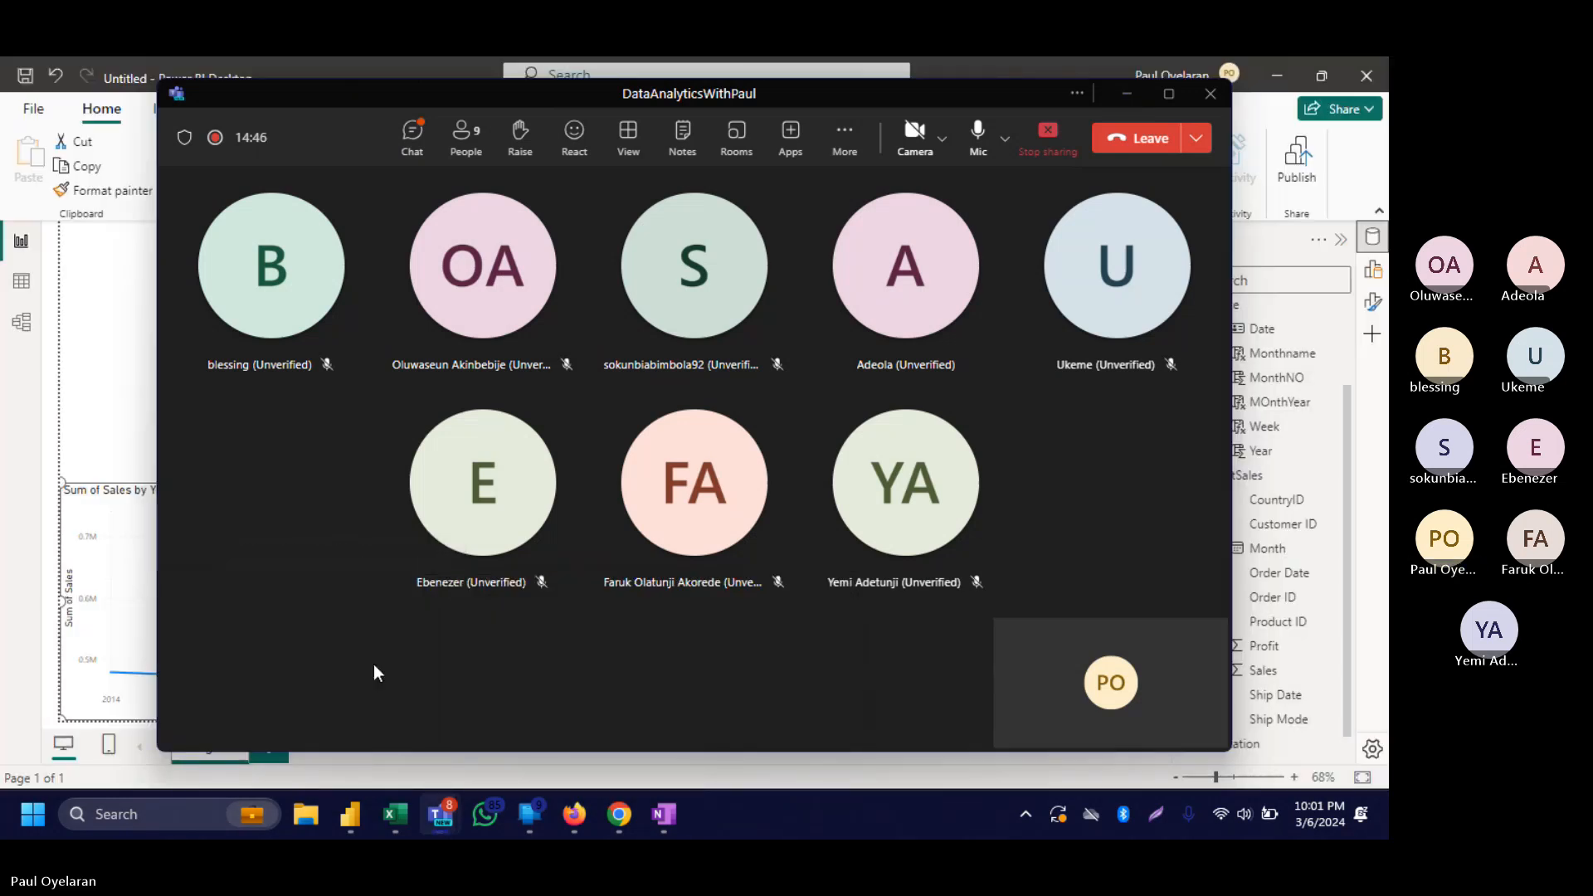
left_click(123, 444)
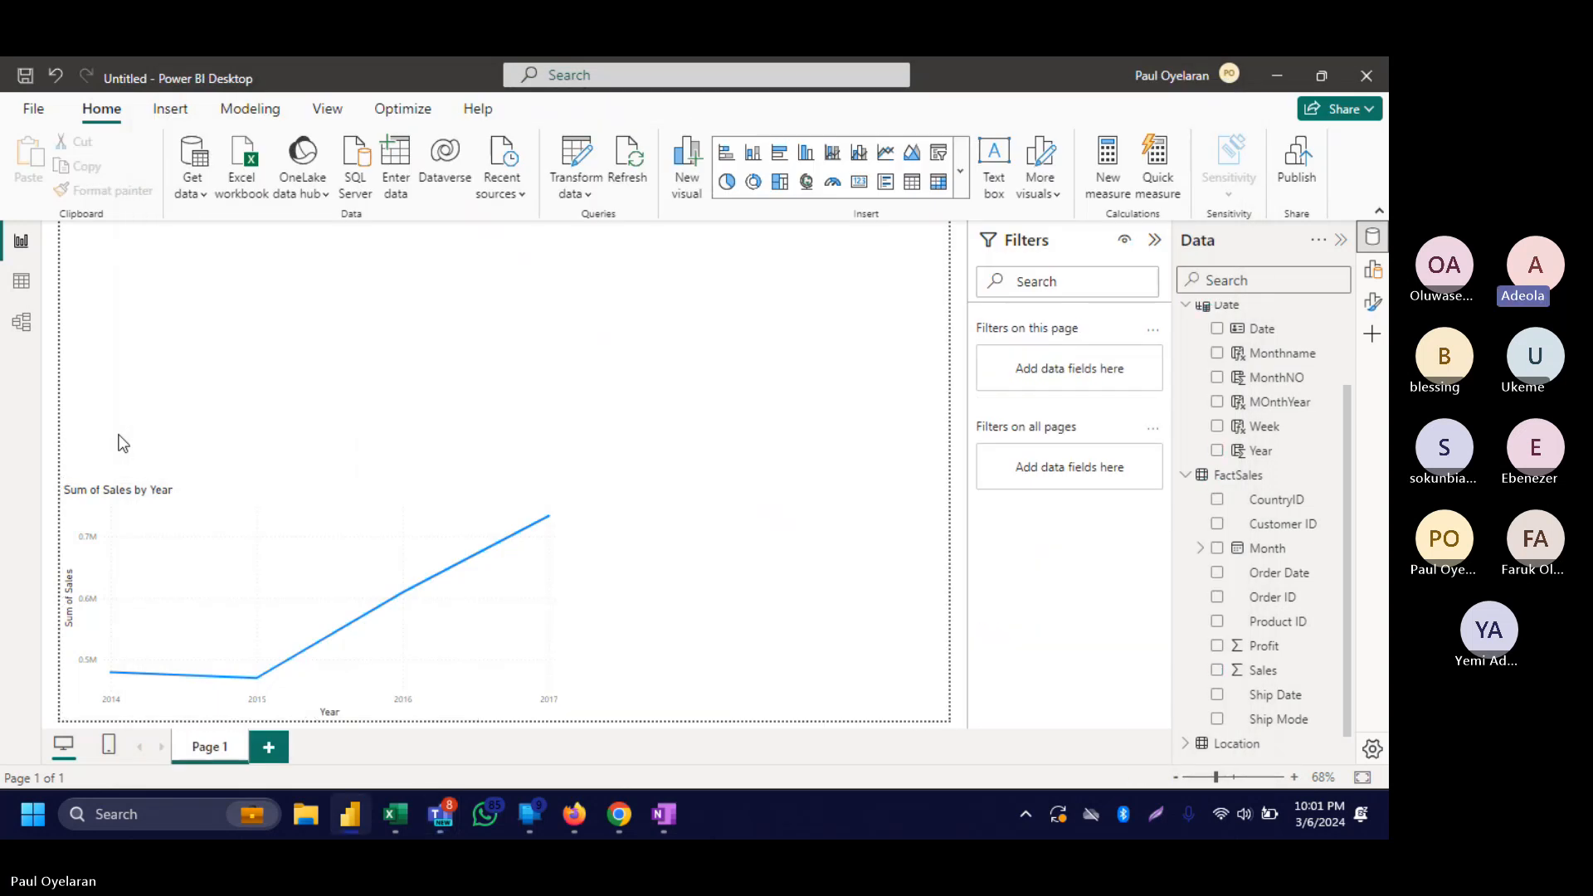
Review the Sales by Year chart, the Date-to-FactSales relationships in the model diagram, and the Date table's rows.
left_click(196, 531)
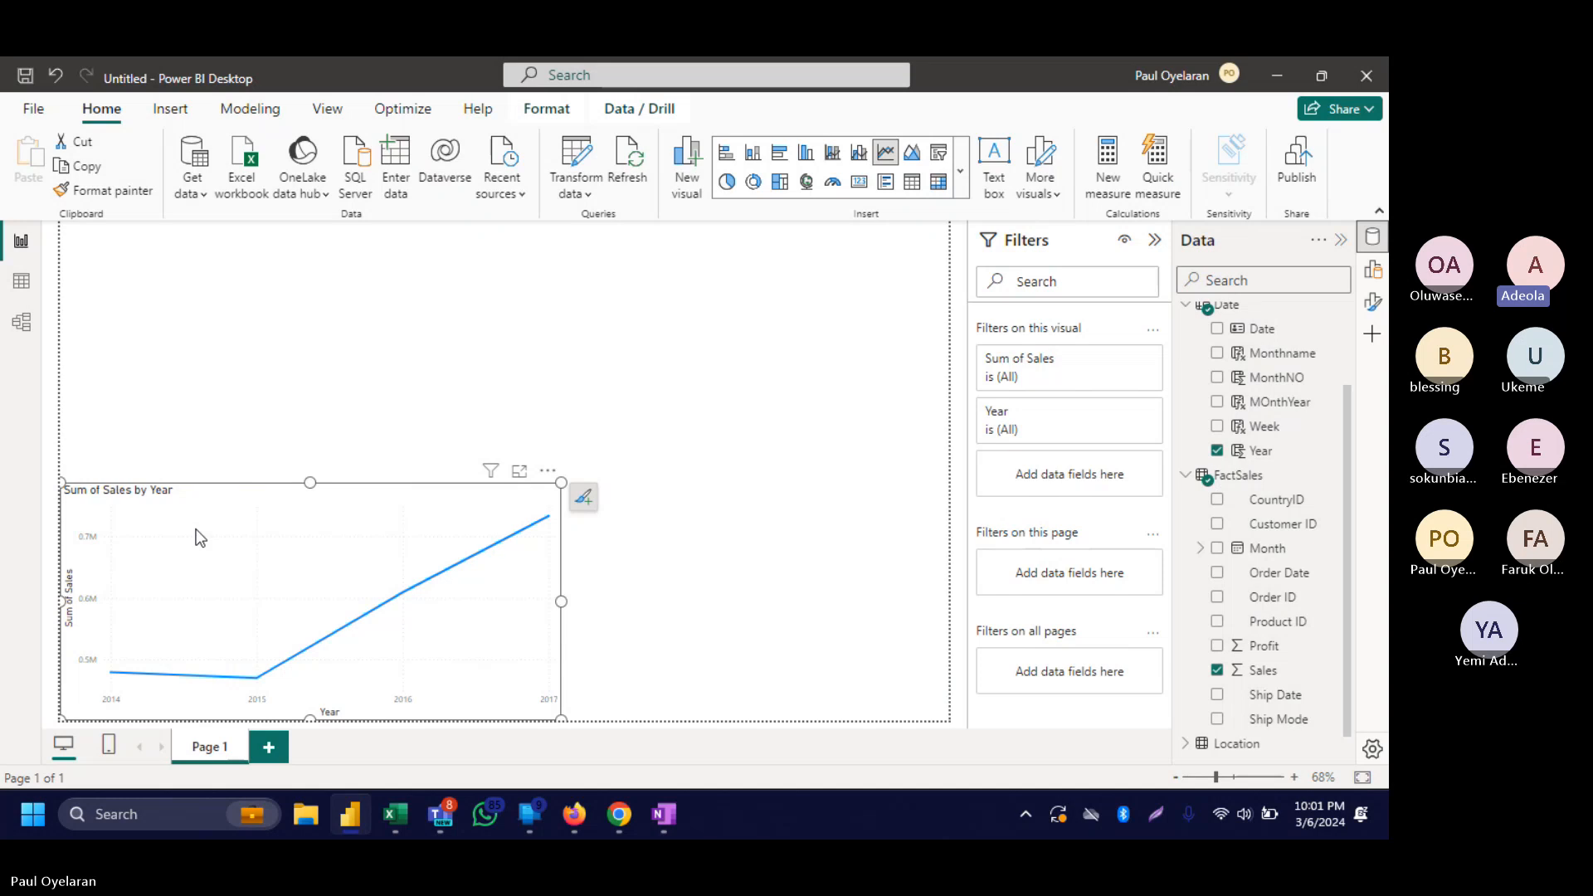
left_click(18, 321)
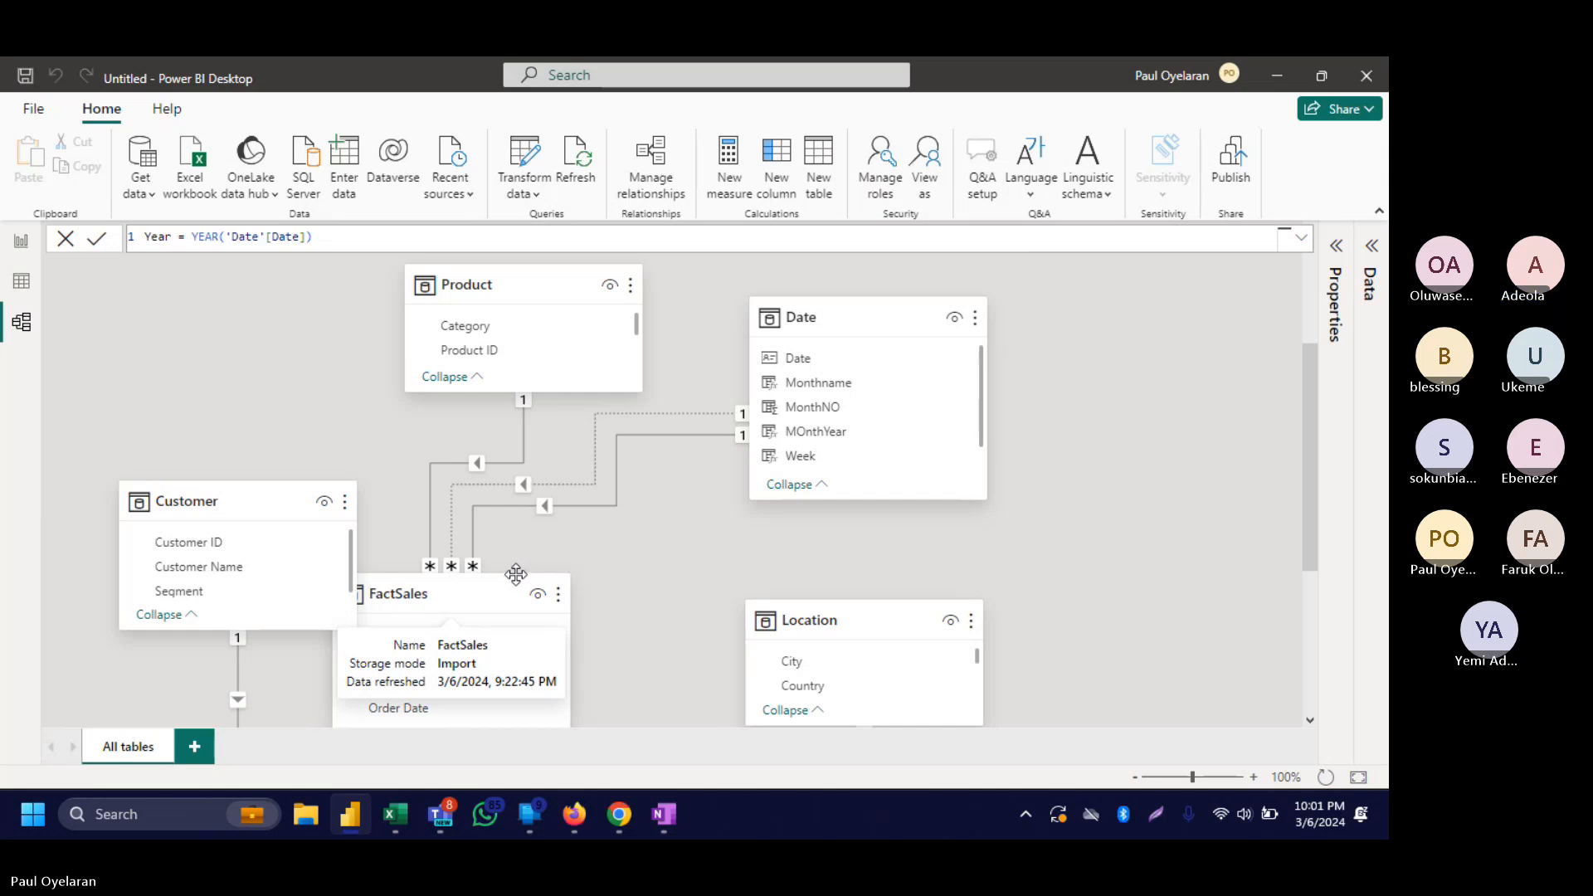
left_click(22, 290)
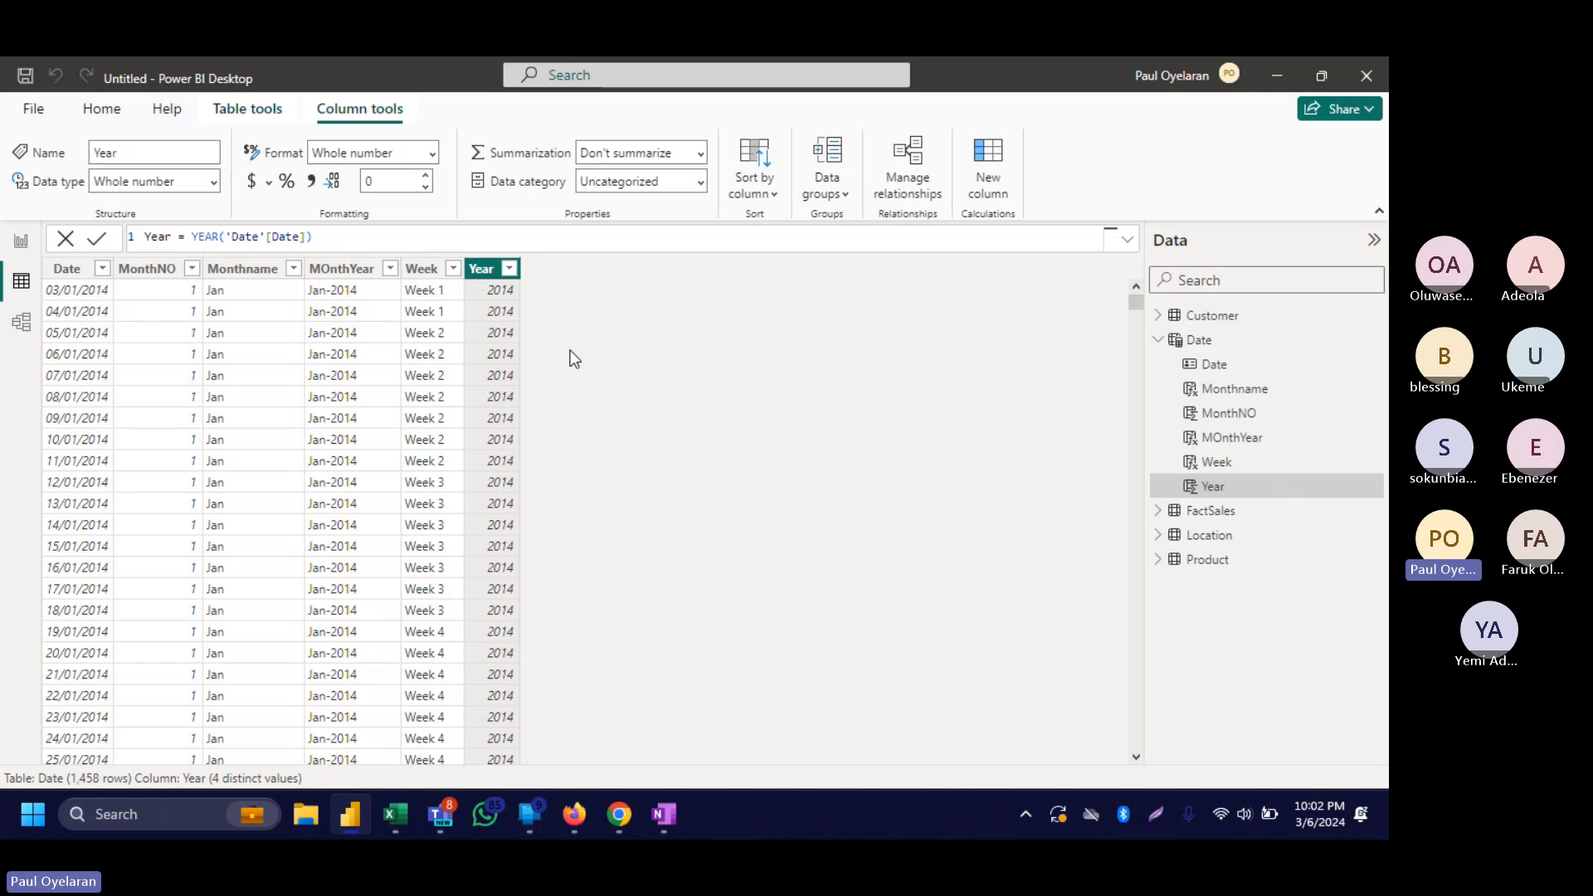
Switch to Firefox and open youtube.com in a new tab.
left_click(575, 817)
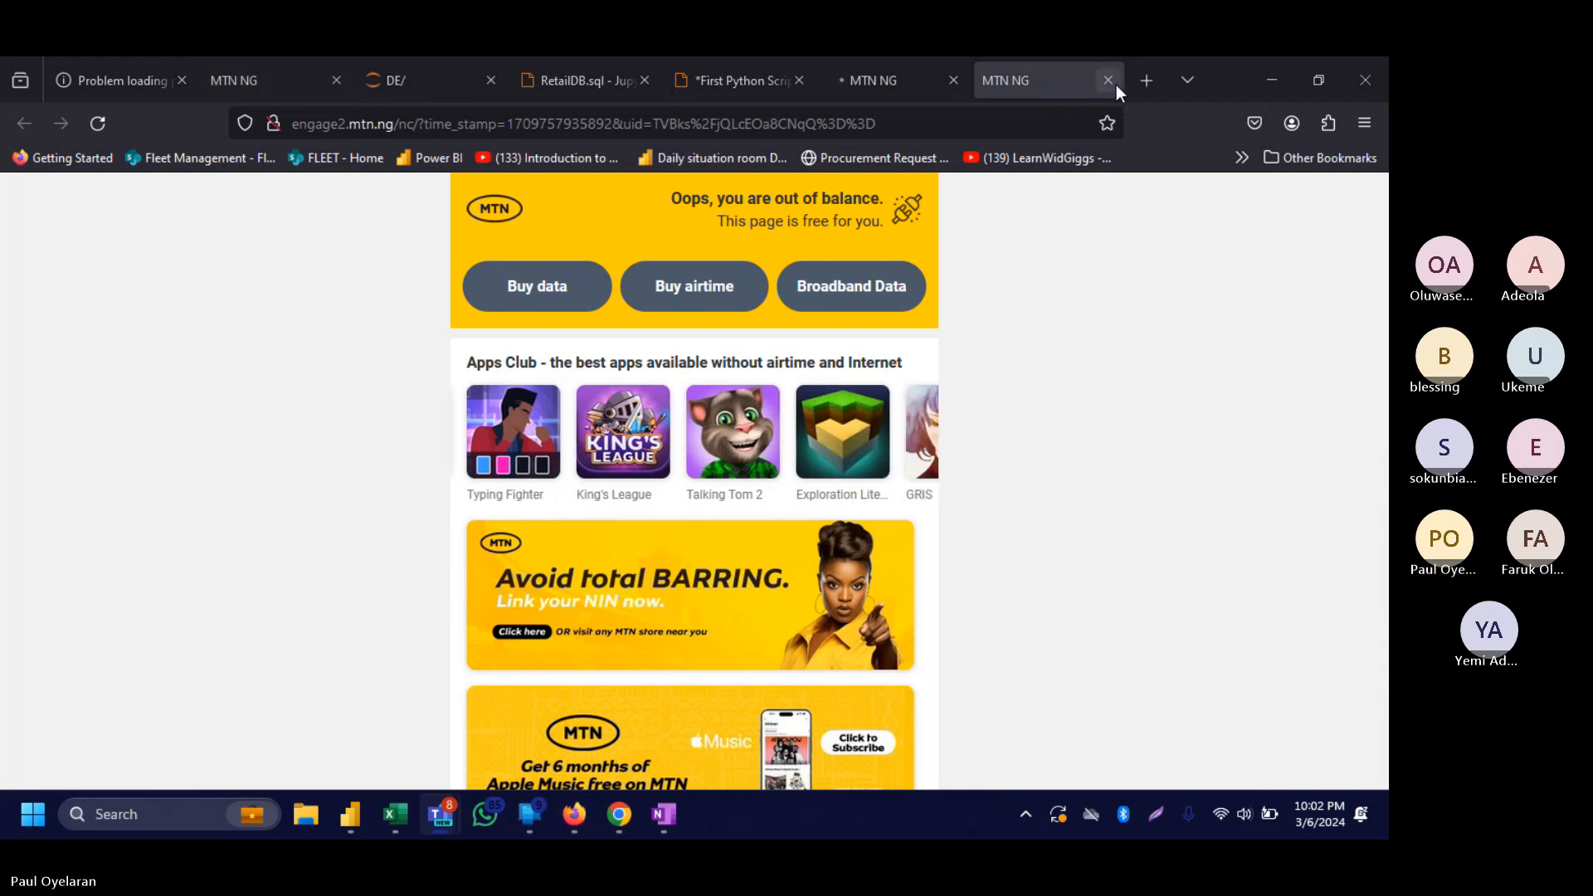
left_click(1147, 80)
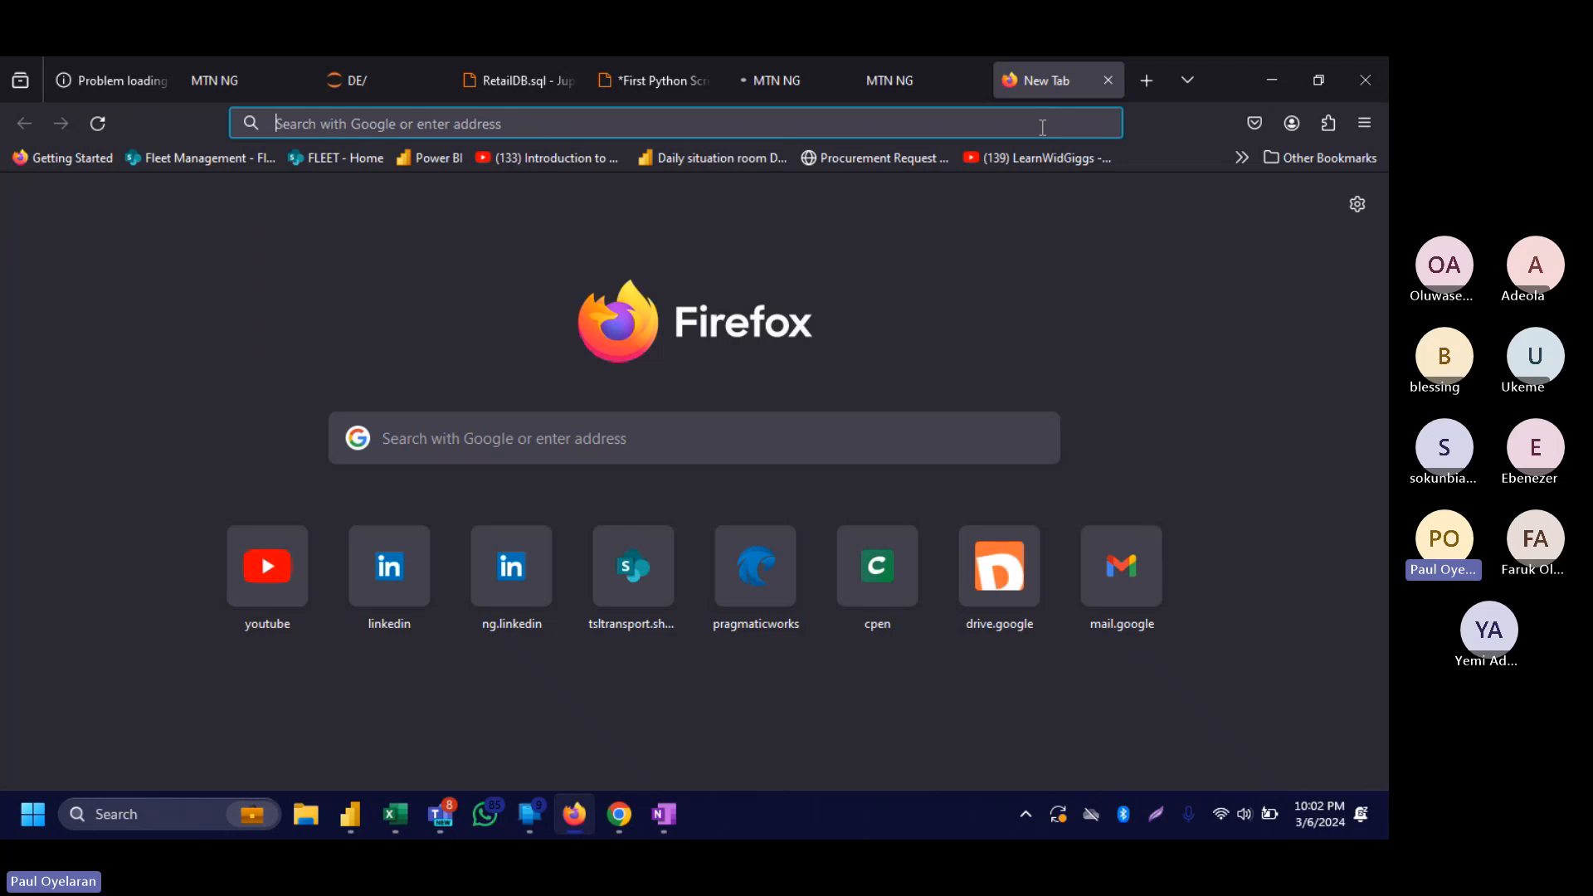
type("youtube.com")
key("Return")
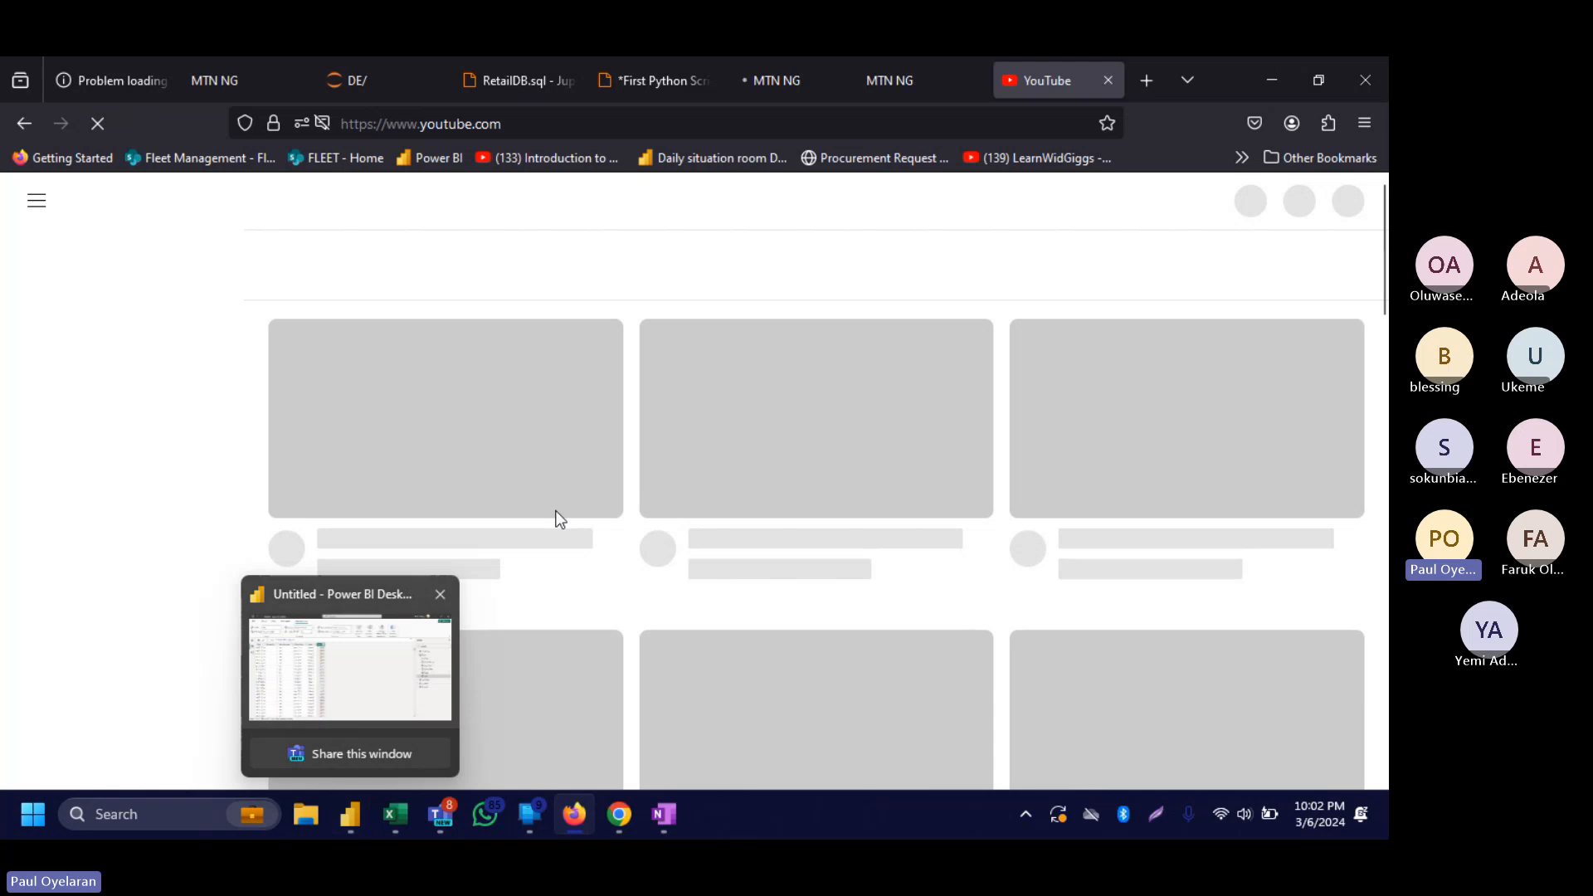
mouse_move(366, 820)
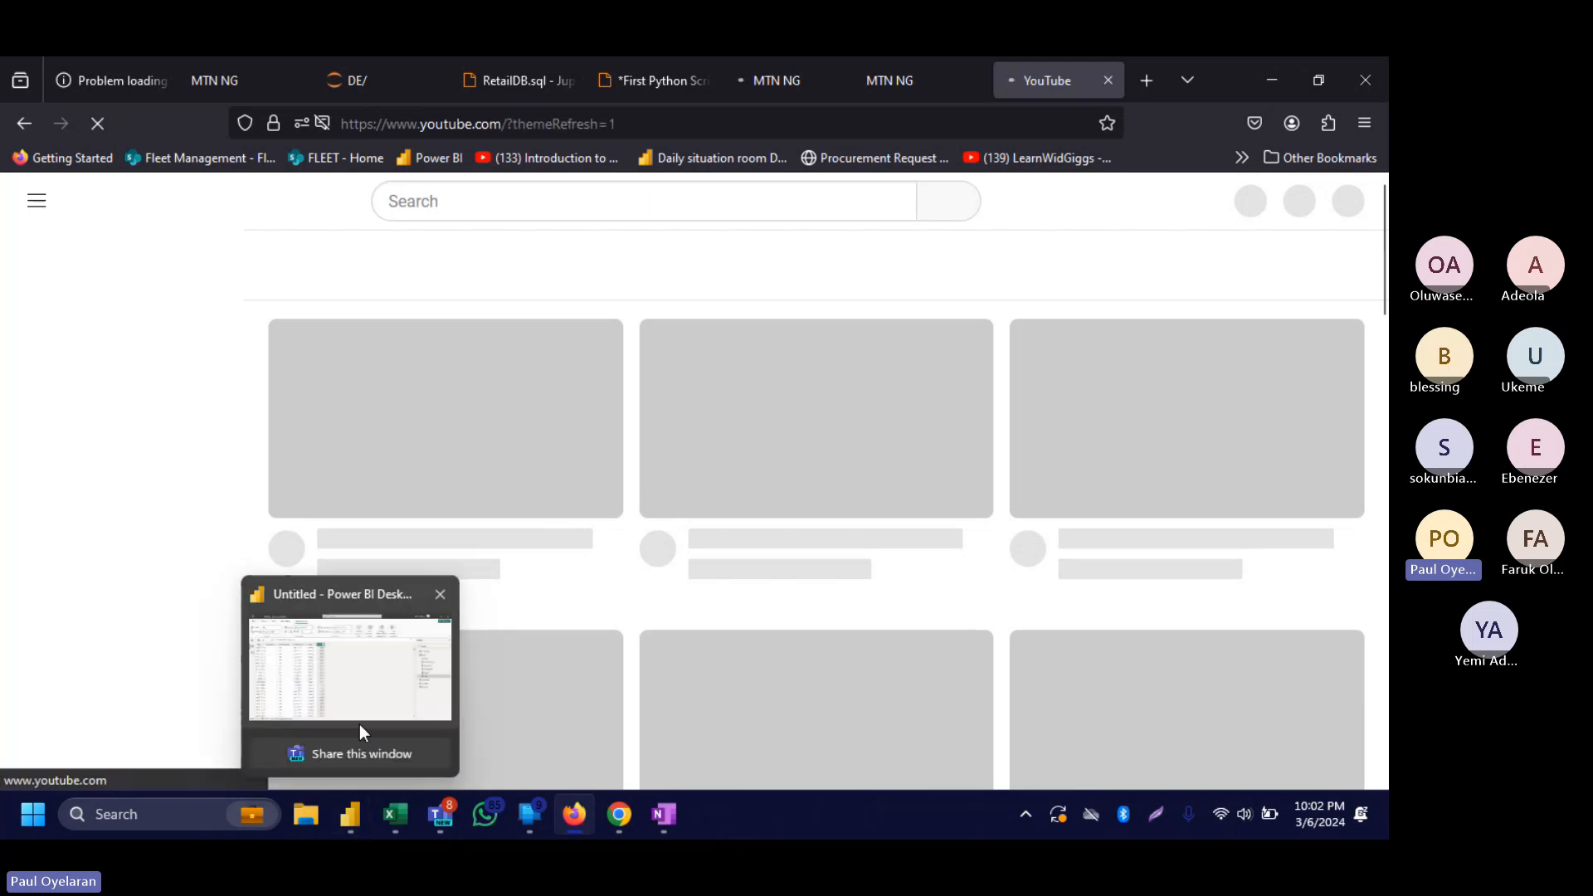
Return to Power BI and add a calculated column to the Date table: Quarter = "Quarter" & " " & QUARTER('Date'[Date]).
left_click(367, 664)
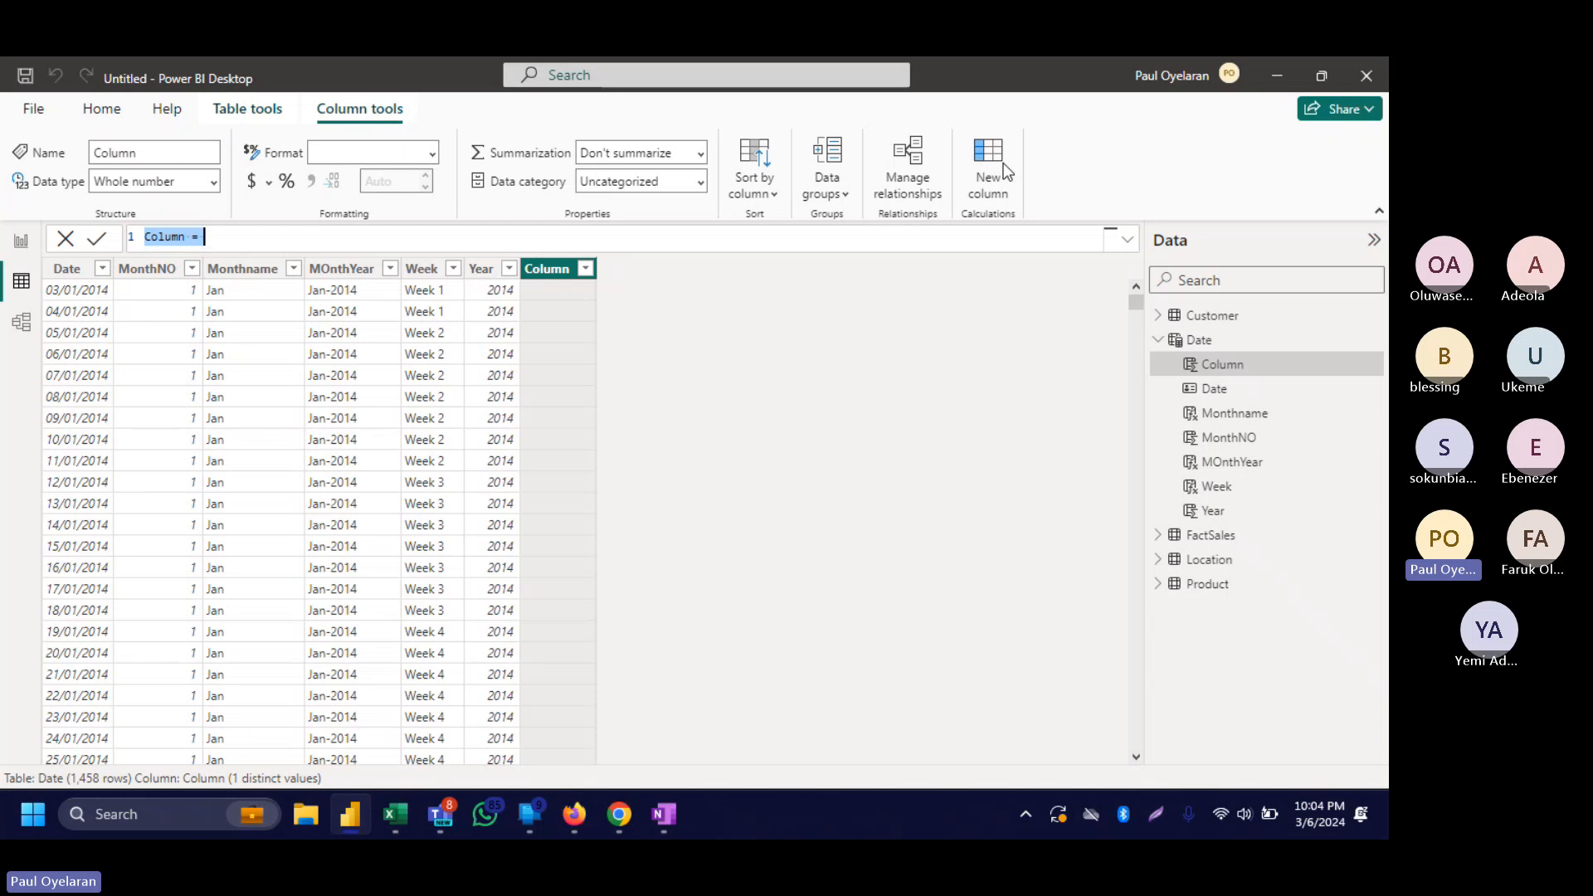
type("Quart")
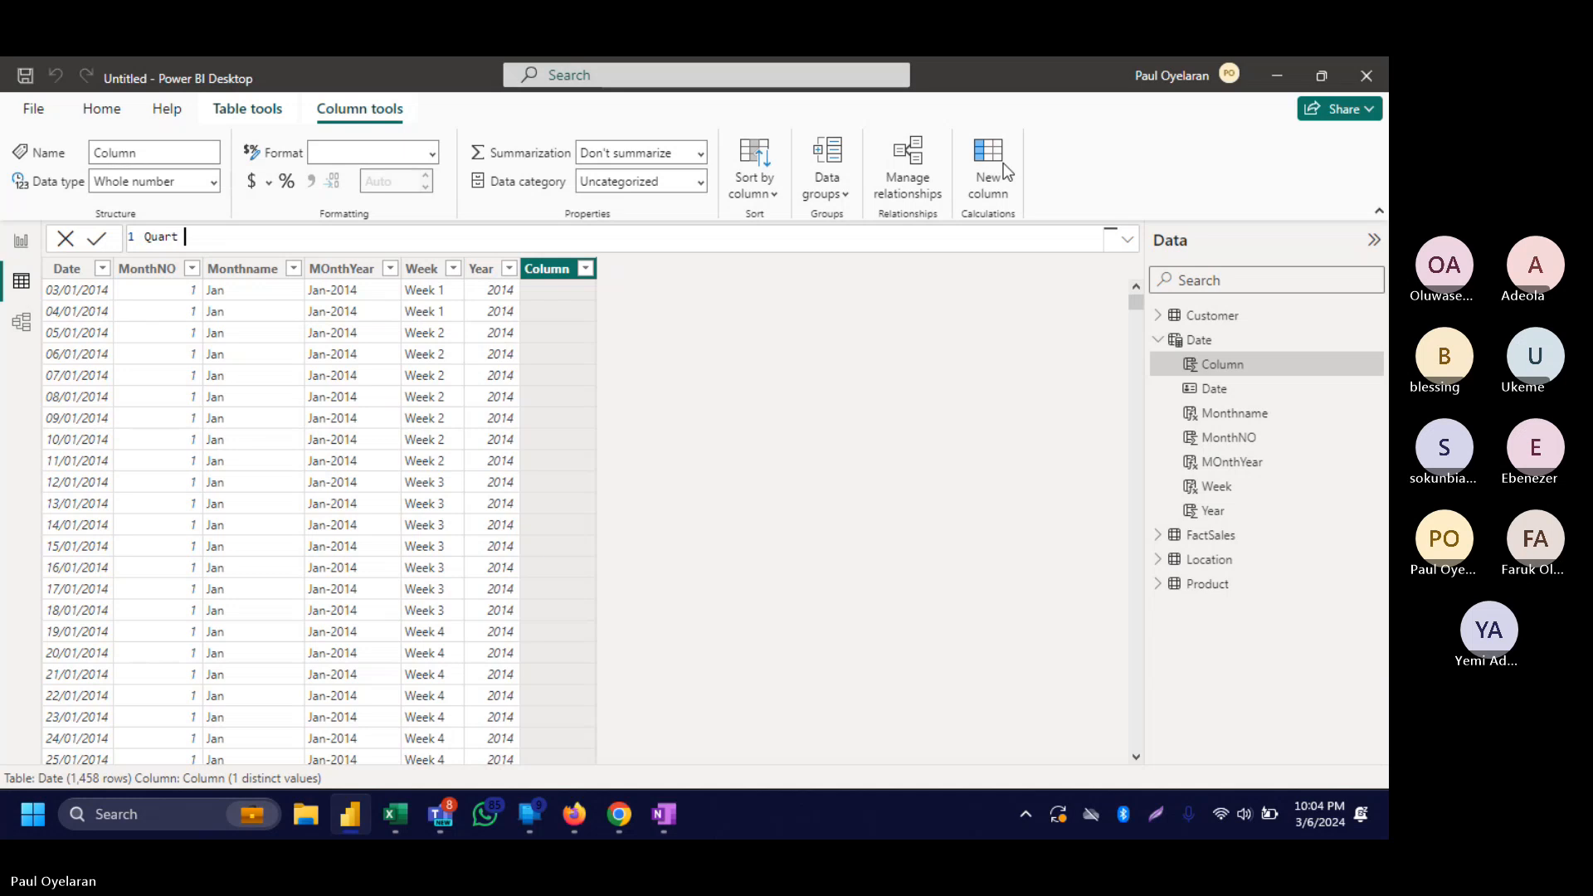
type("er = ")
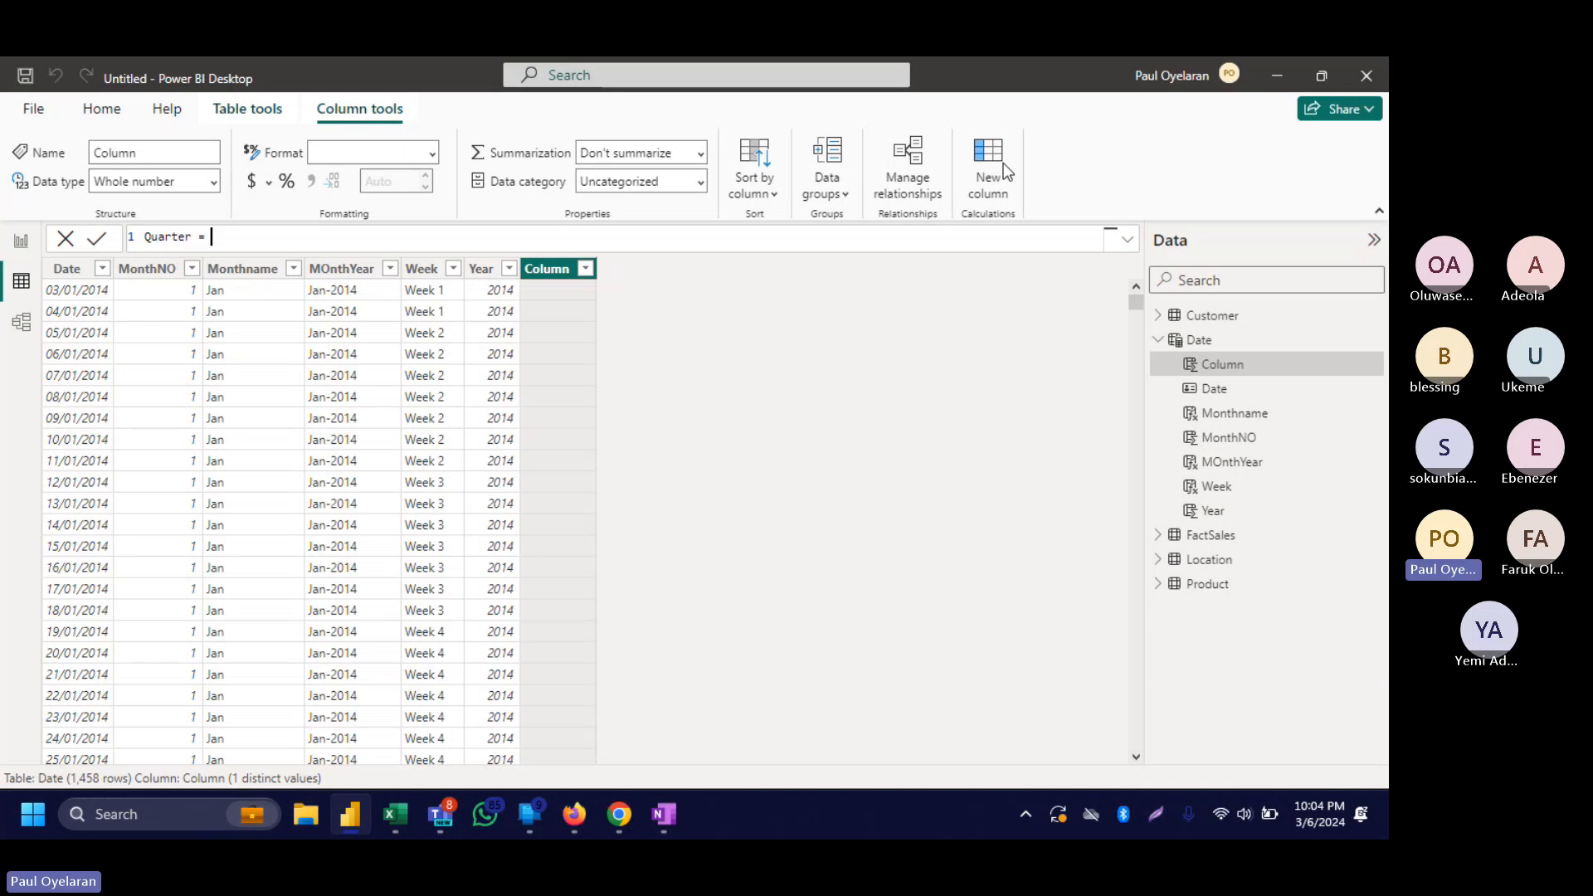
type("\"Qouart")
key("BackSpace")
key("BackSpace")
key("BackSpace")
key("BackSpace")
key("BackSpace")
type("uarter\" & ")
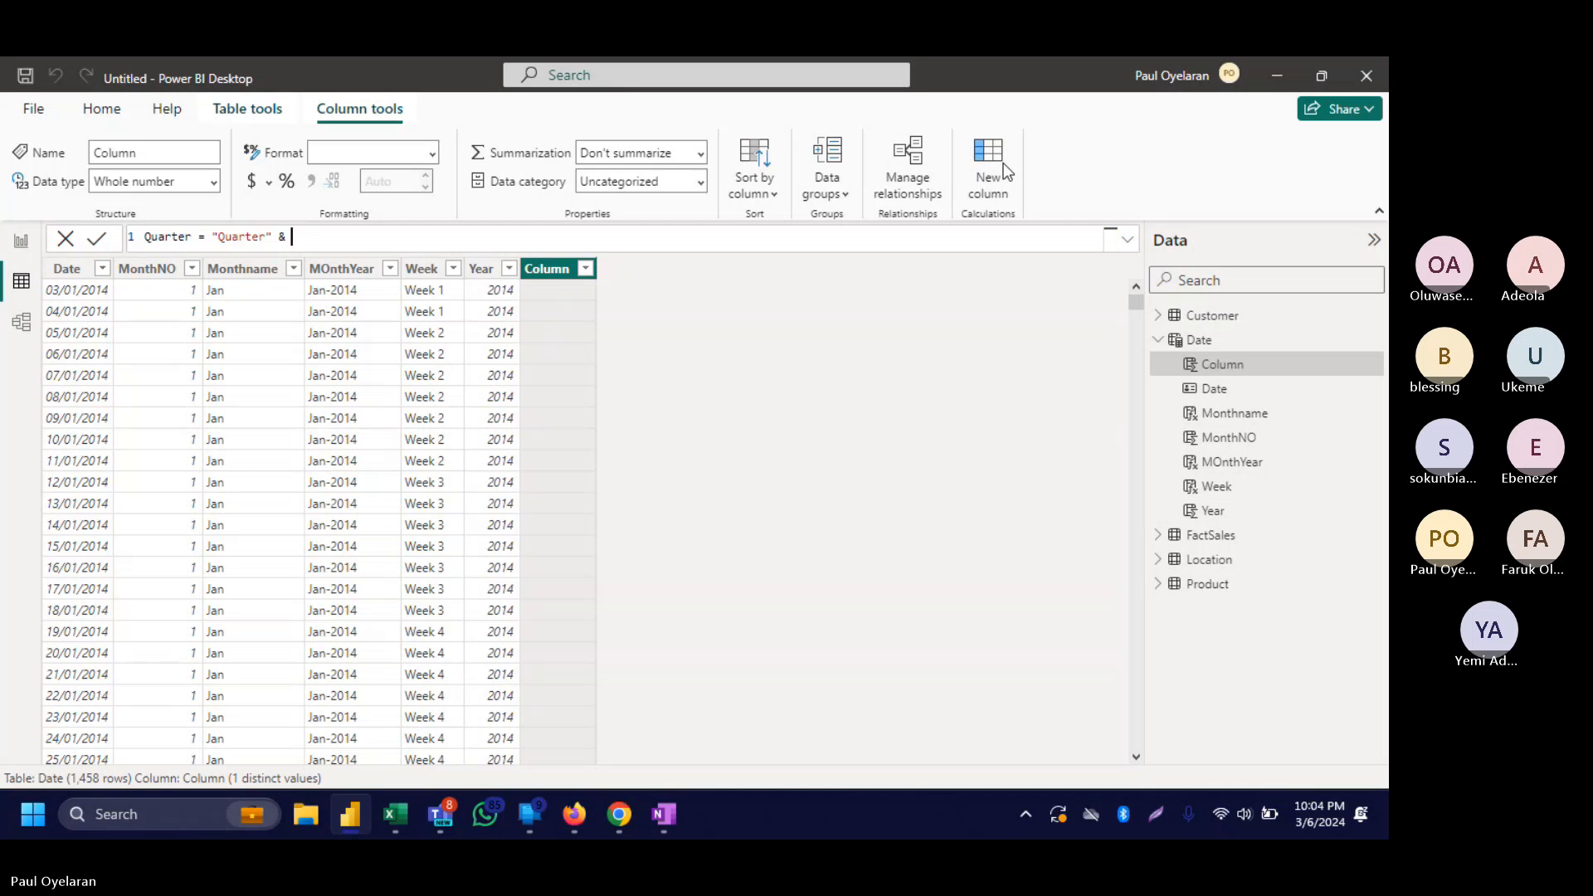
type("\" \" & ")
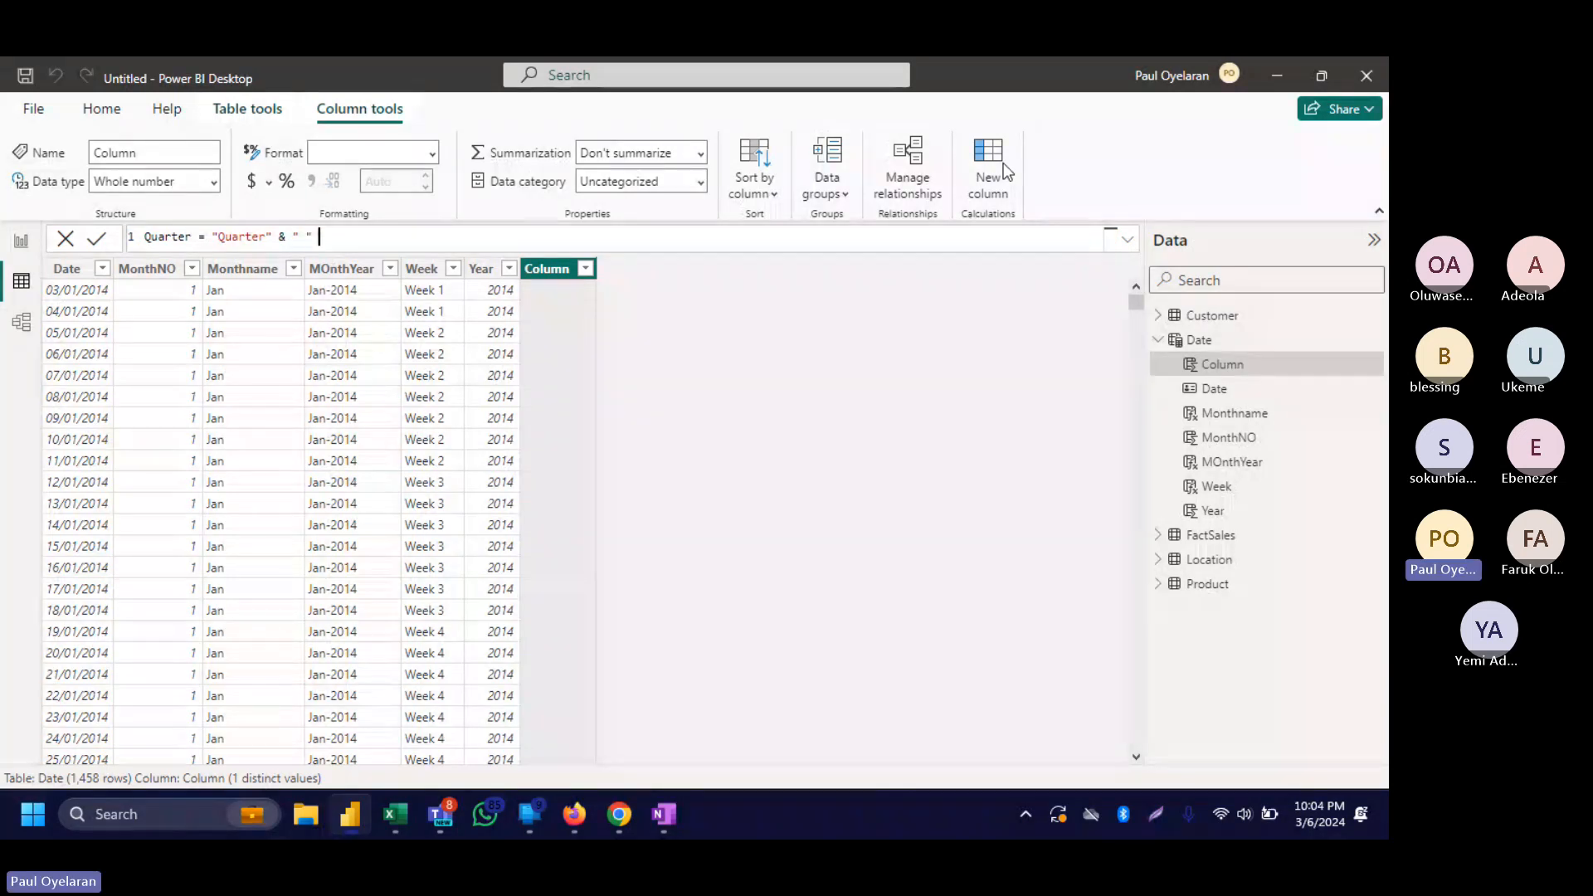
type("qua")
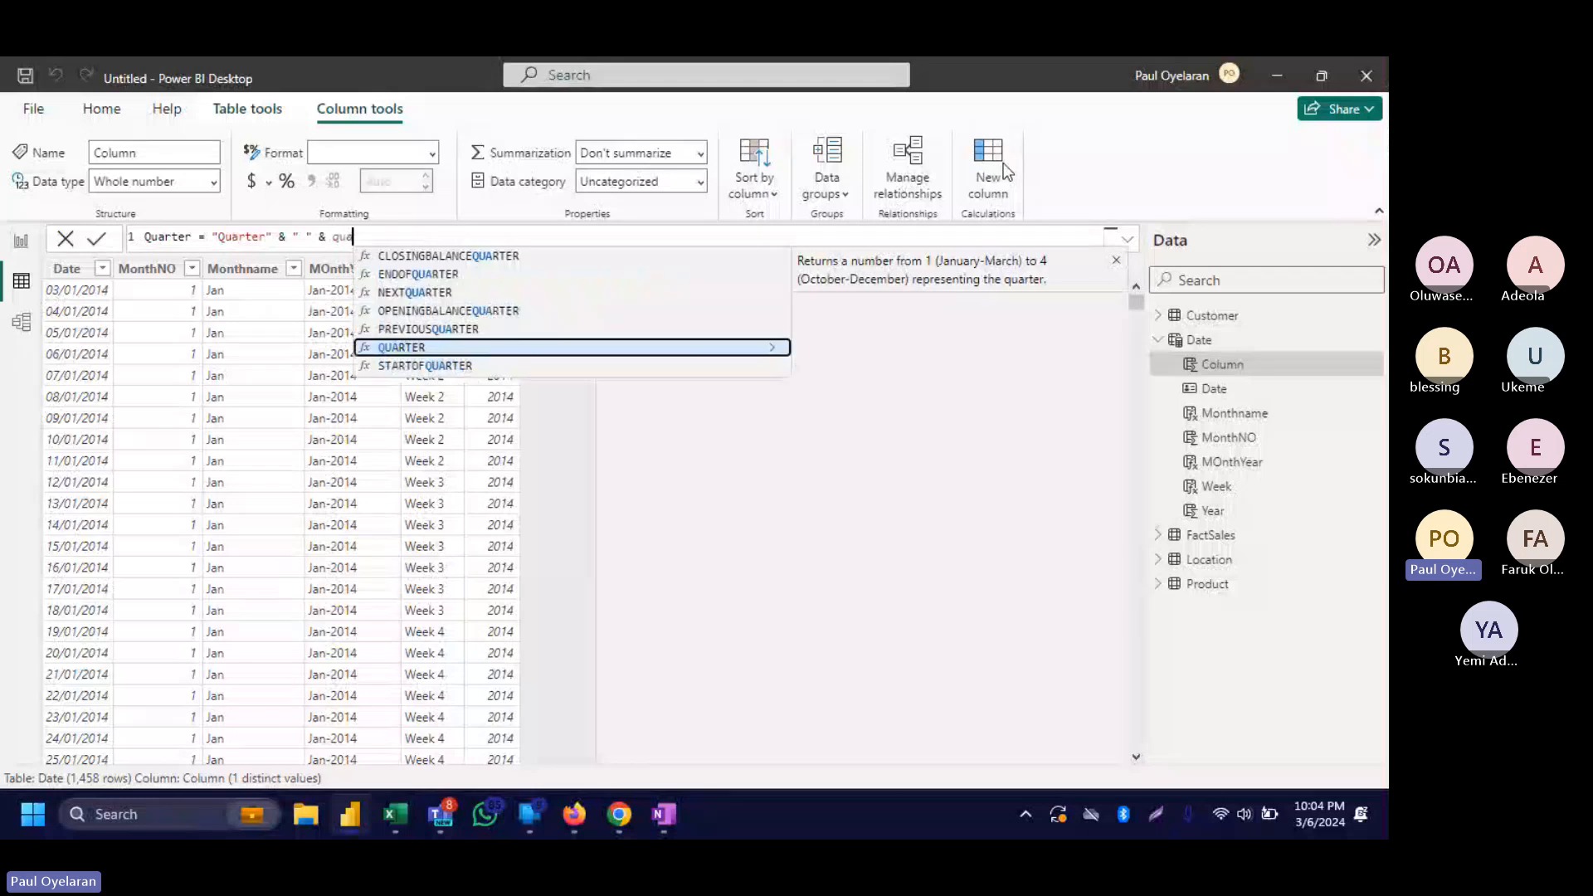
key("Tab")
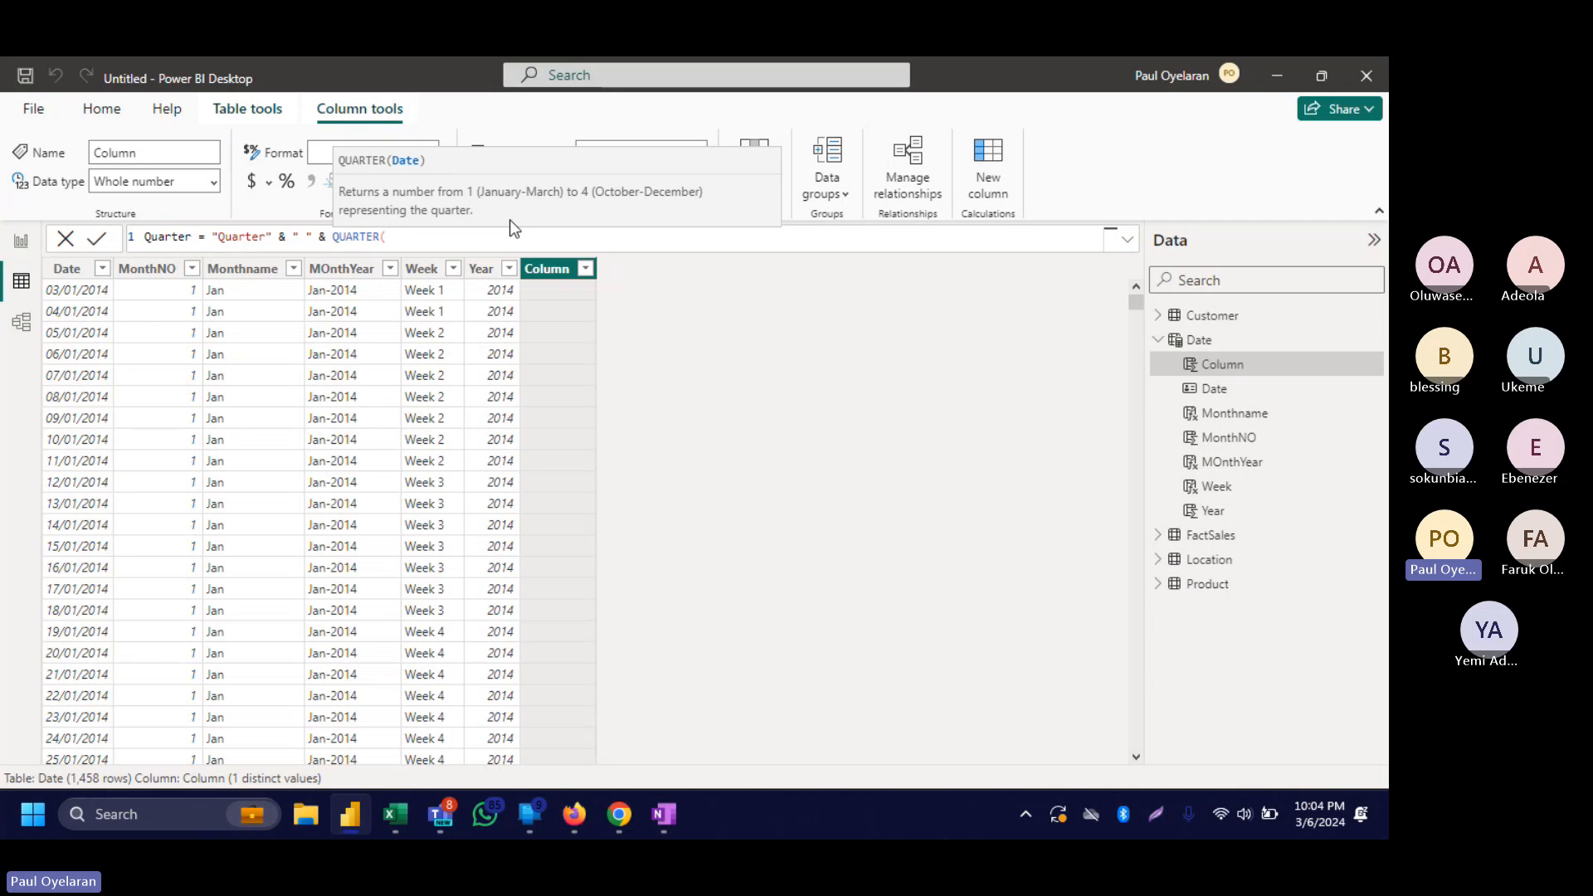
type("date")
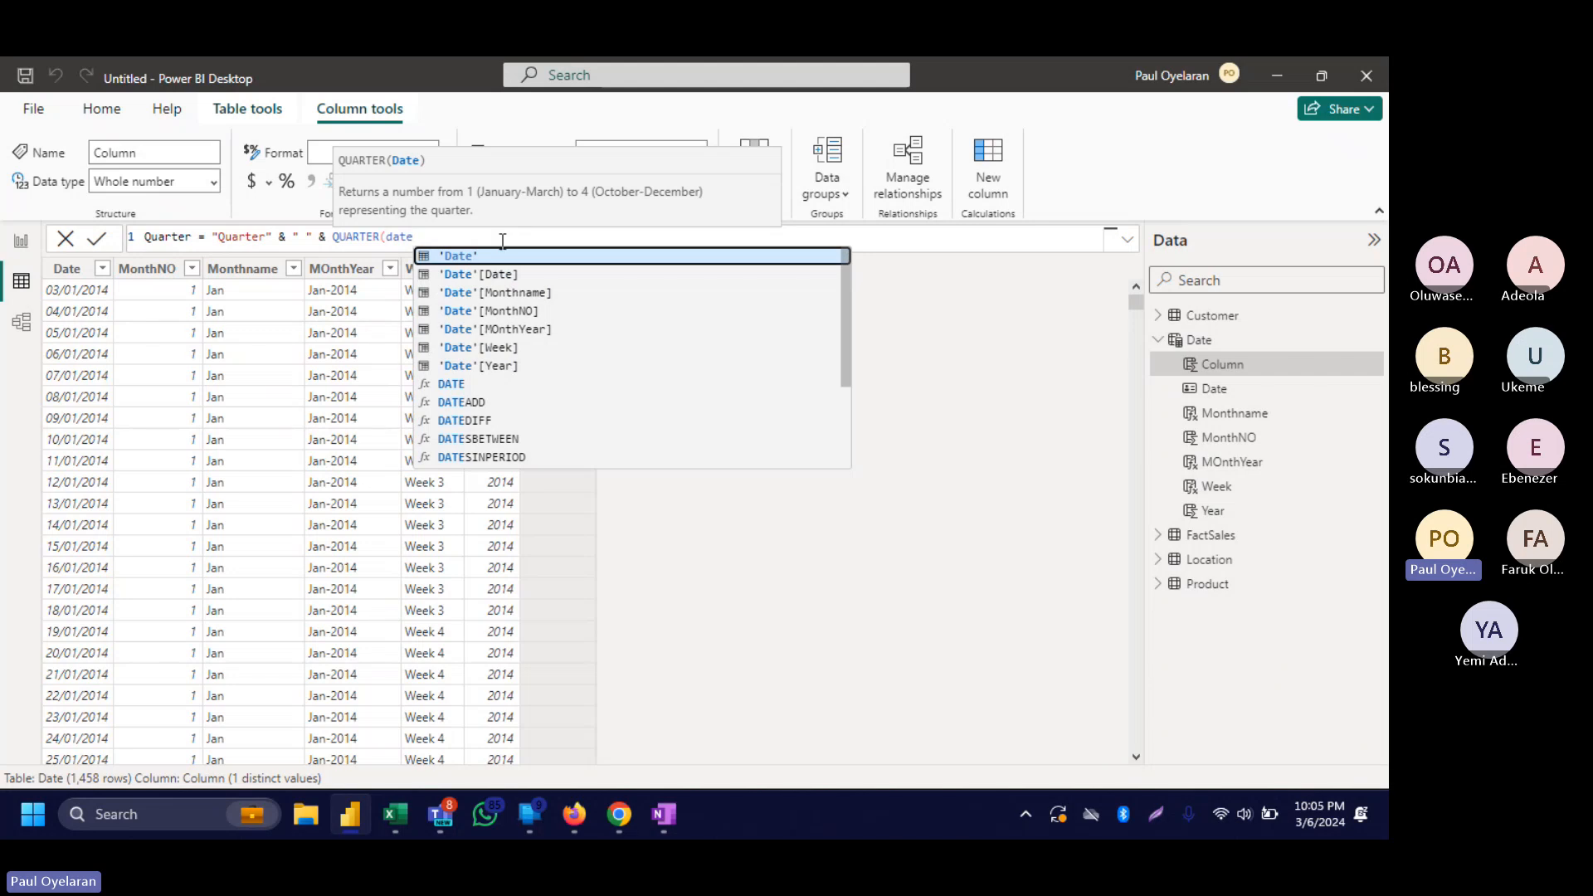
left_click(490, 278)
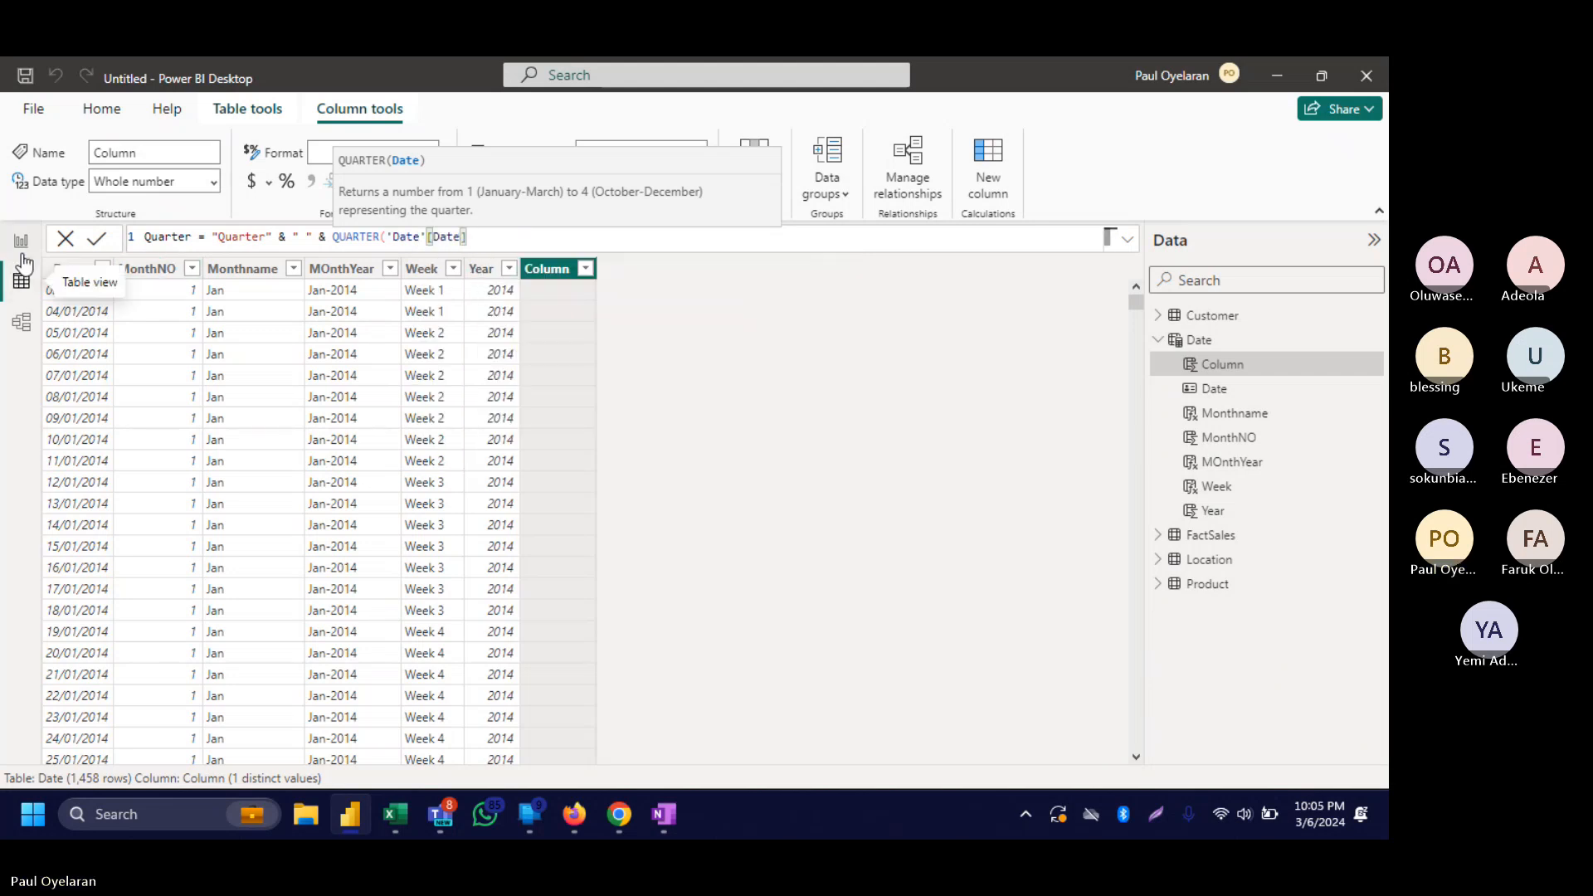
left_click(100, 240)
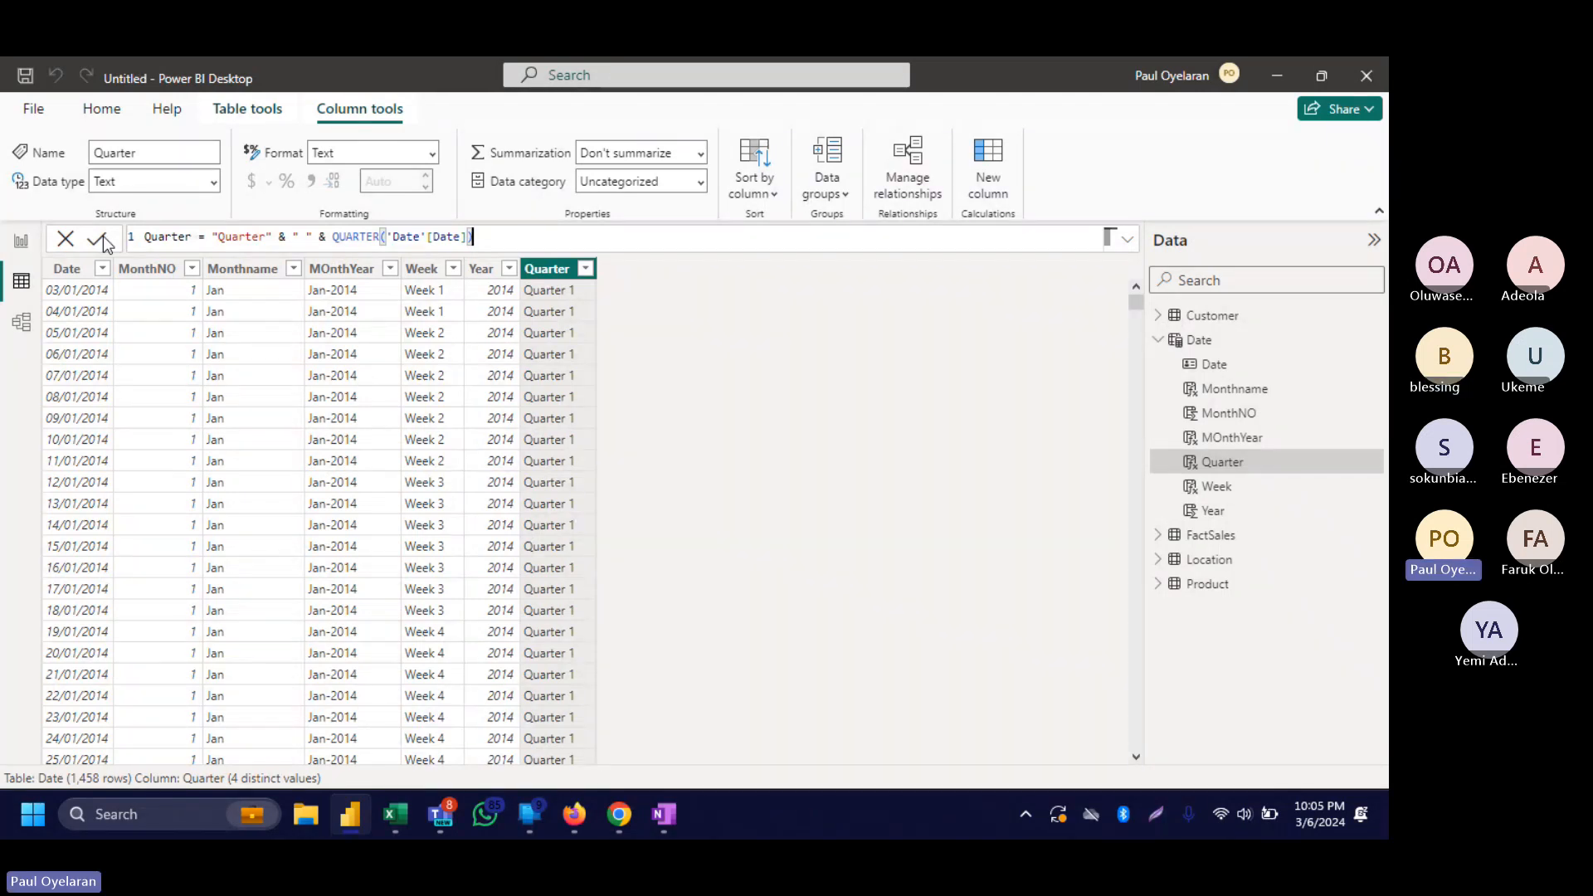
Switch to the YouTube page in Firefox and search for "analytics with nags".
left_click(24, 242)
mouse_move(615, 809)
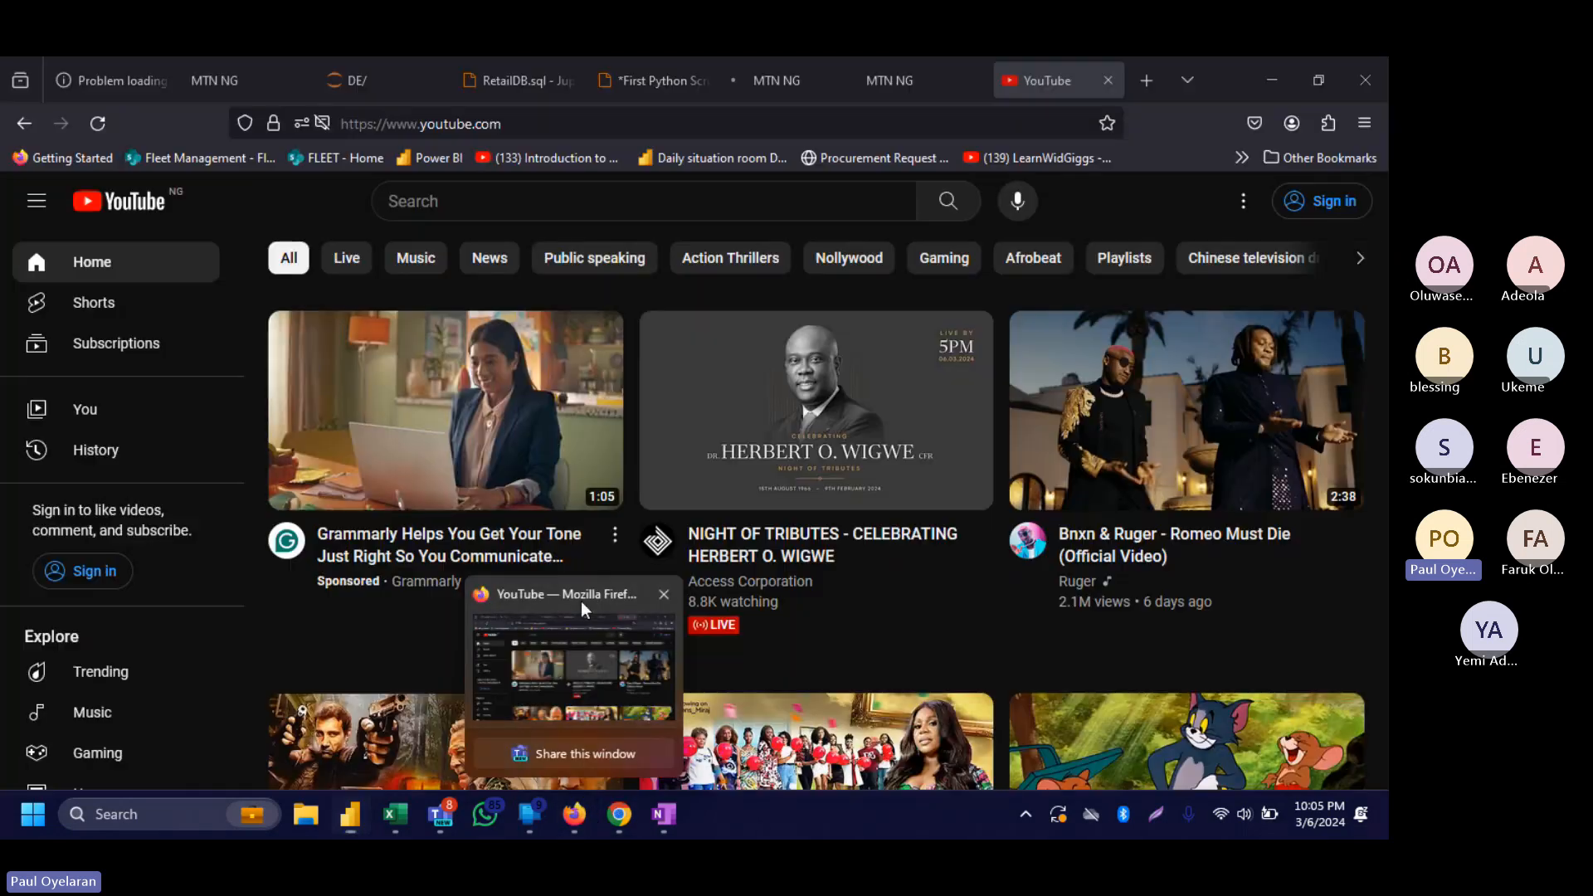
left_click(581, 601)
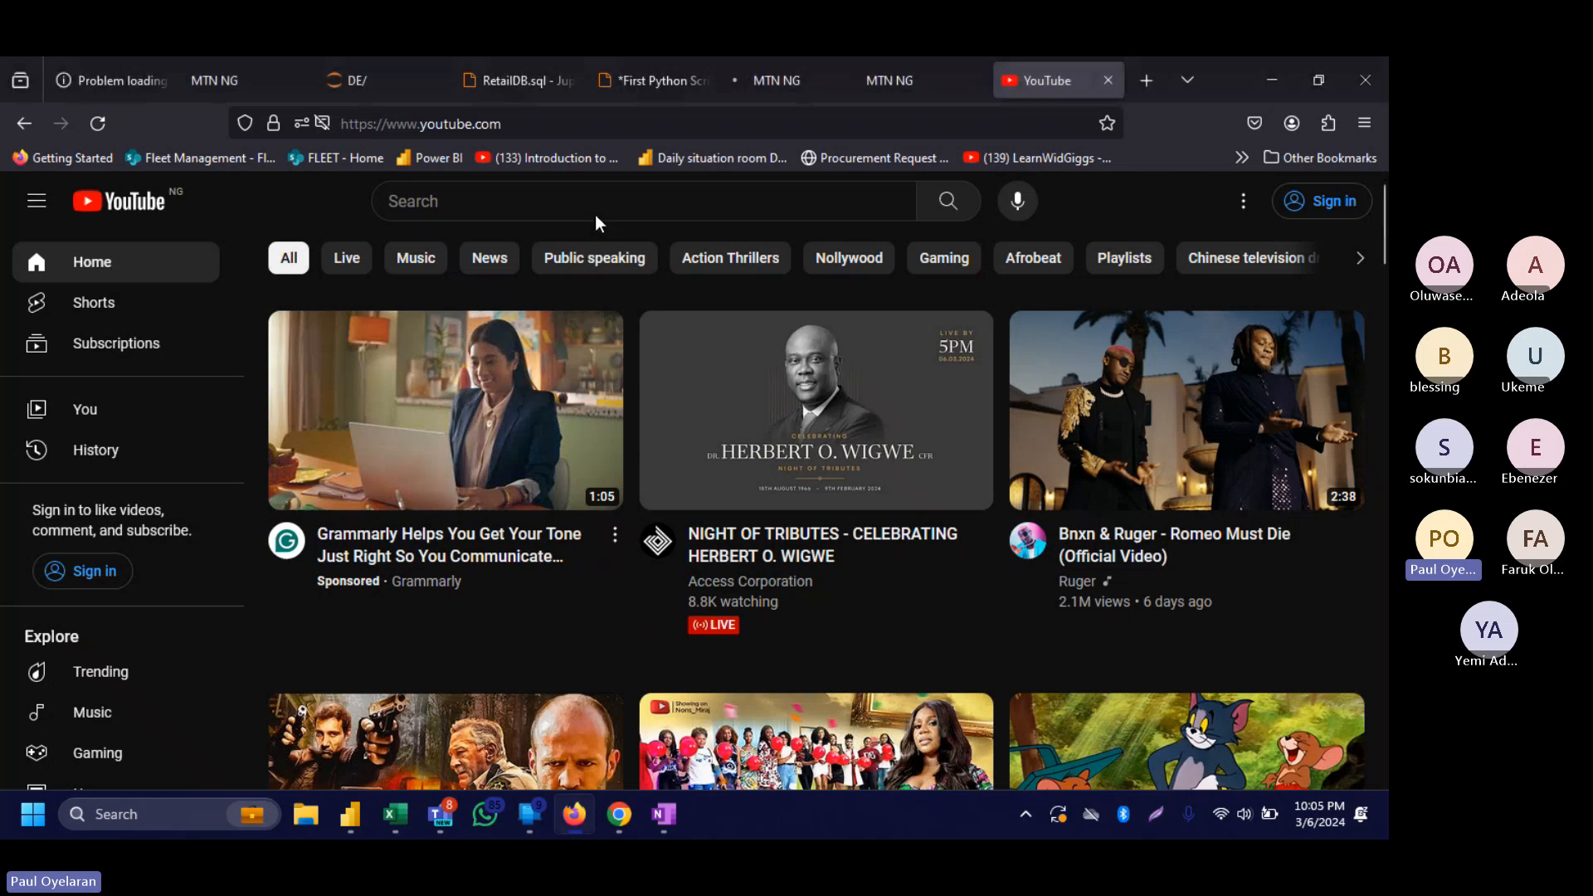
left_click(543, 207)
type("analu")
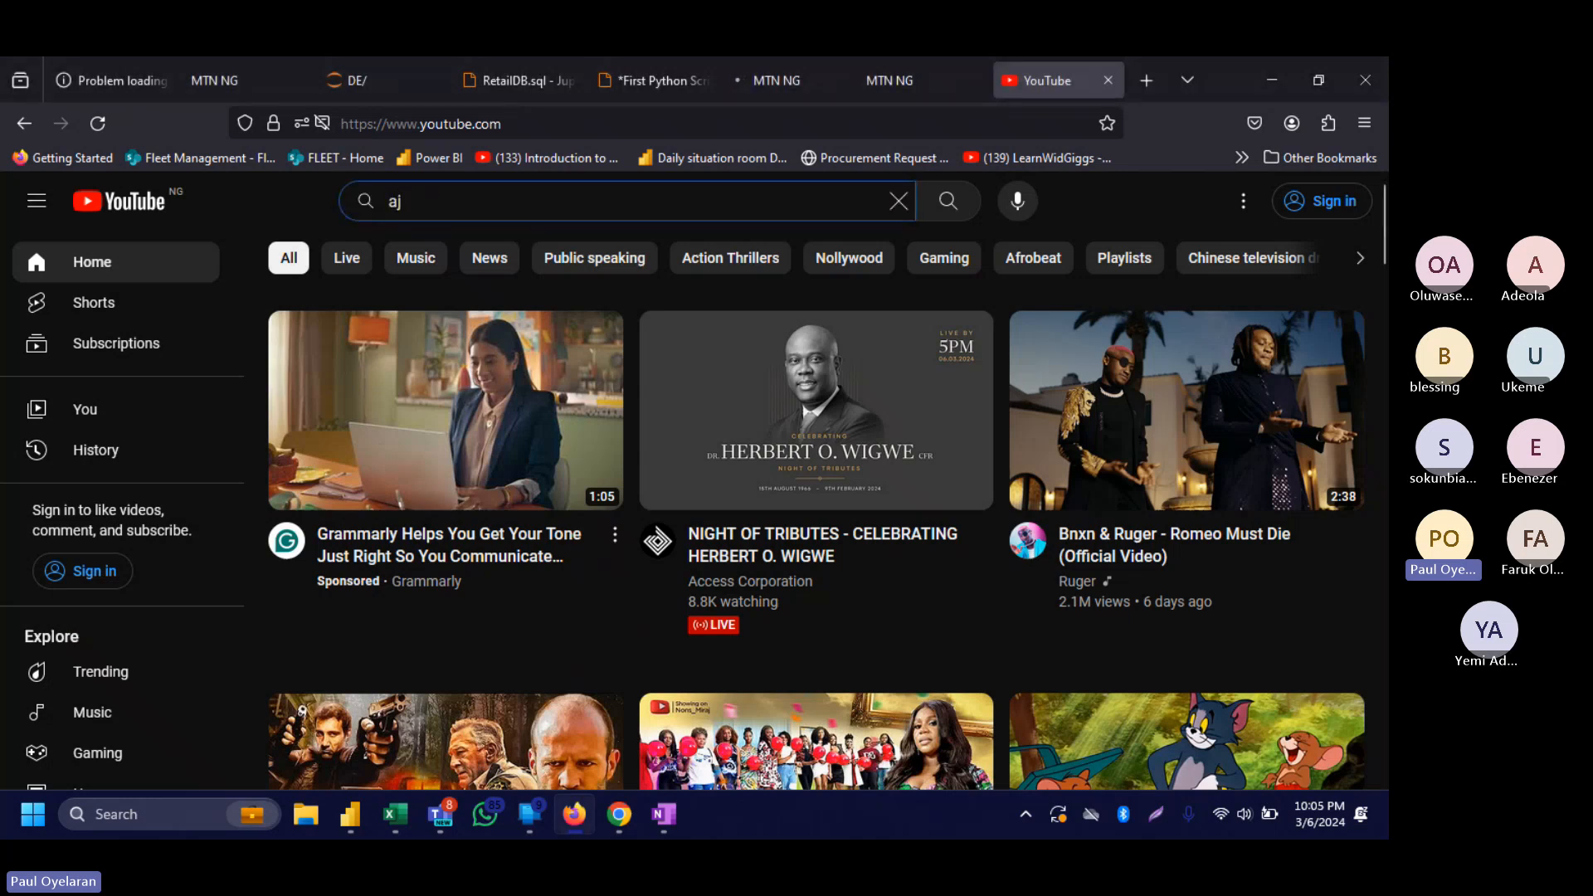
type("t")
key("BackSpace")
key("BackSpace")
type("ytics")
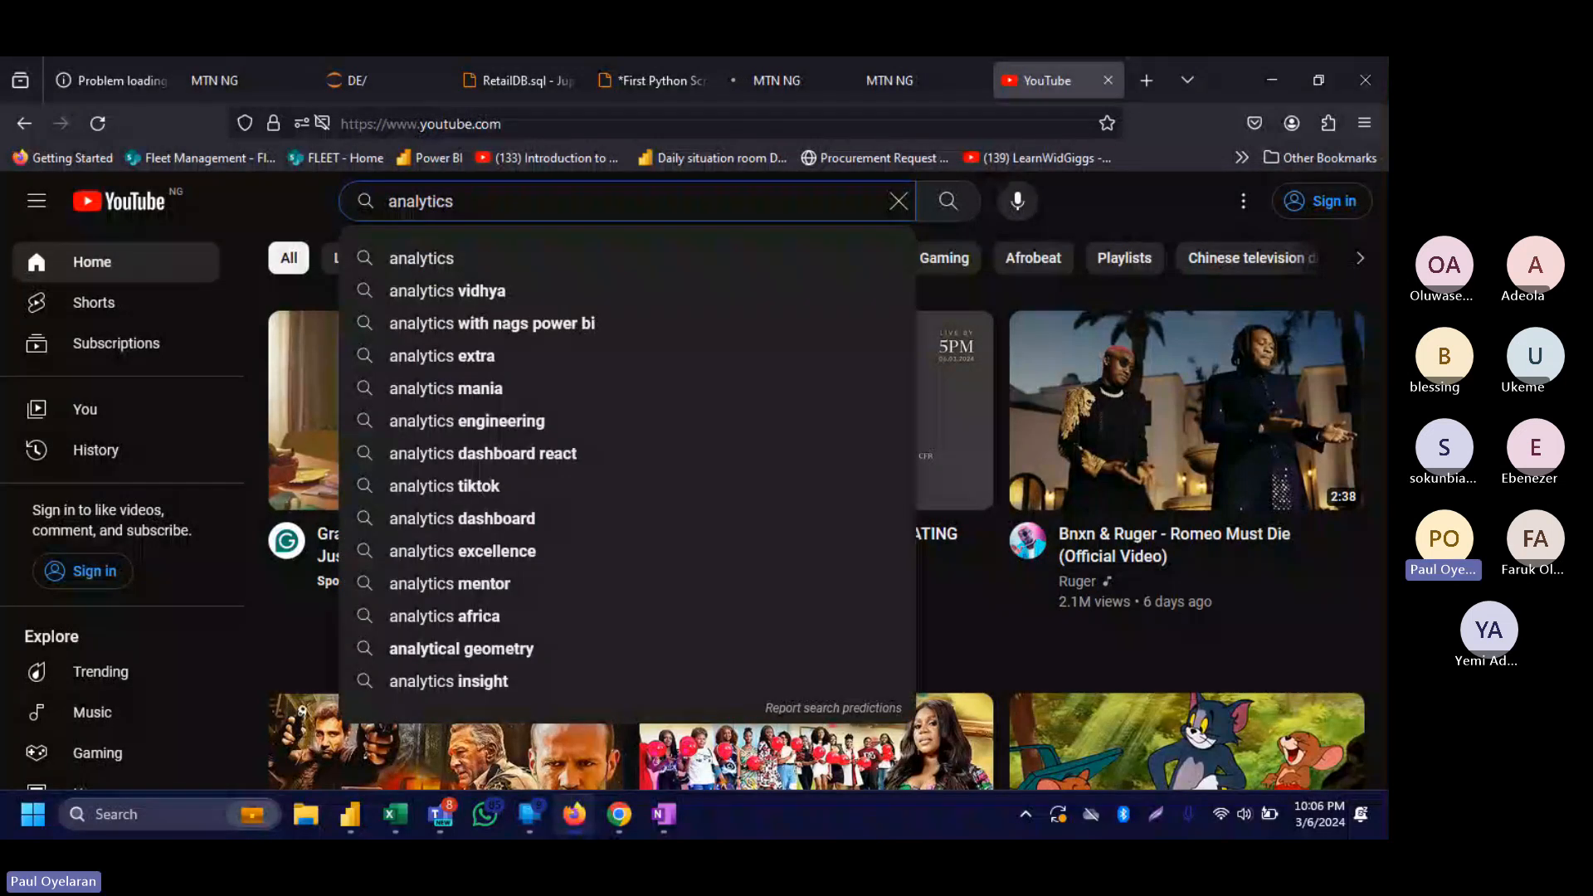
type(" with nags")
key("Return")
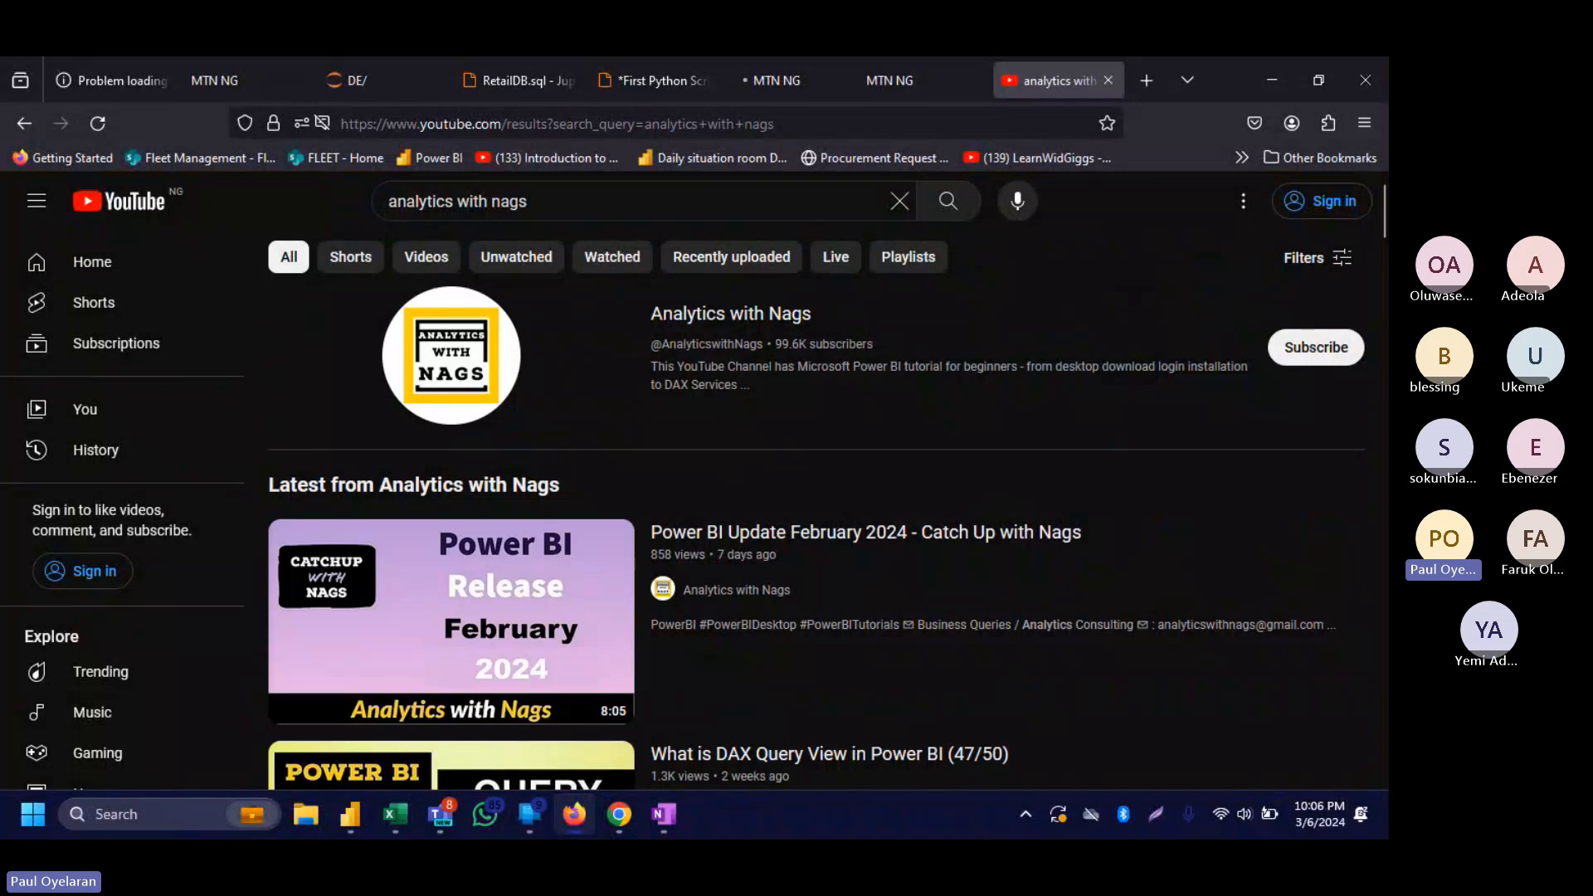
Look through the search results and open the Analytics with Nags channel.
scroll(561, 592, "down", 3)
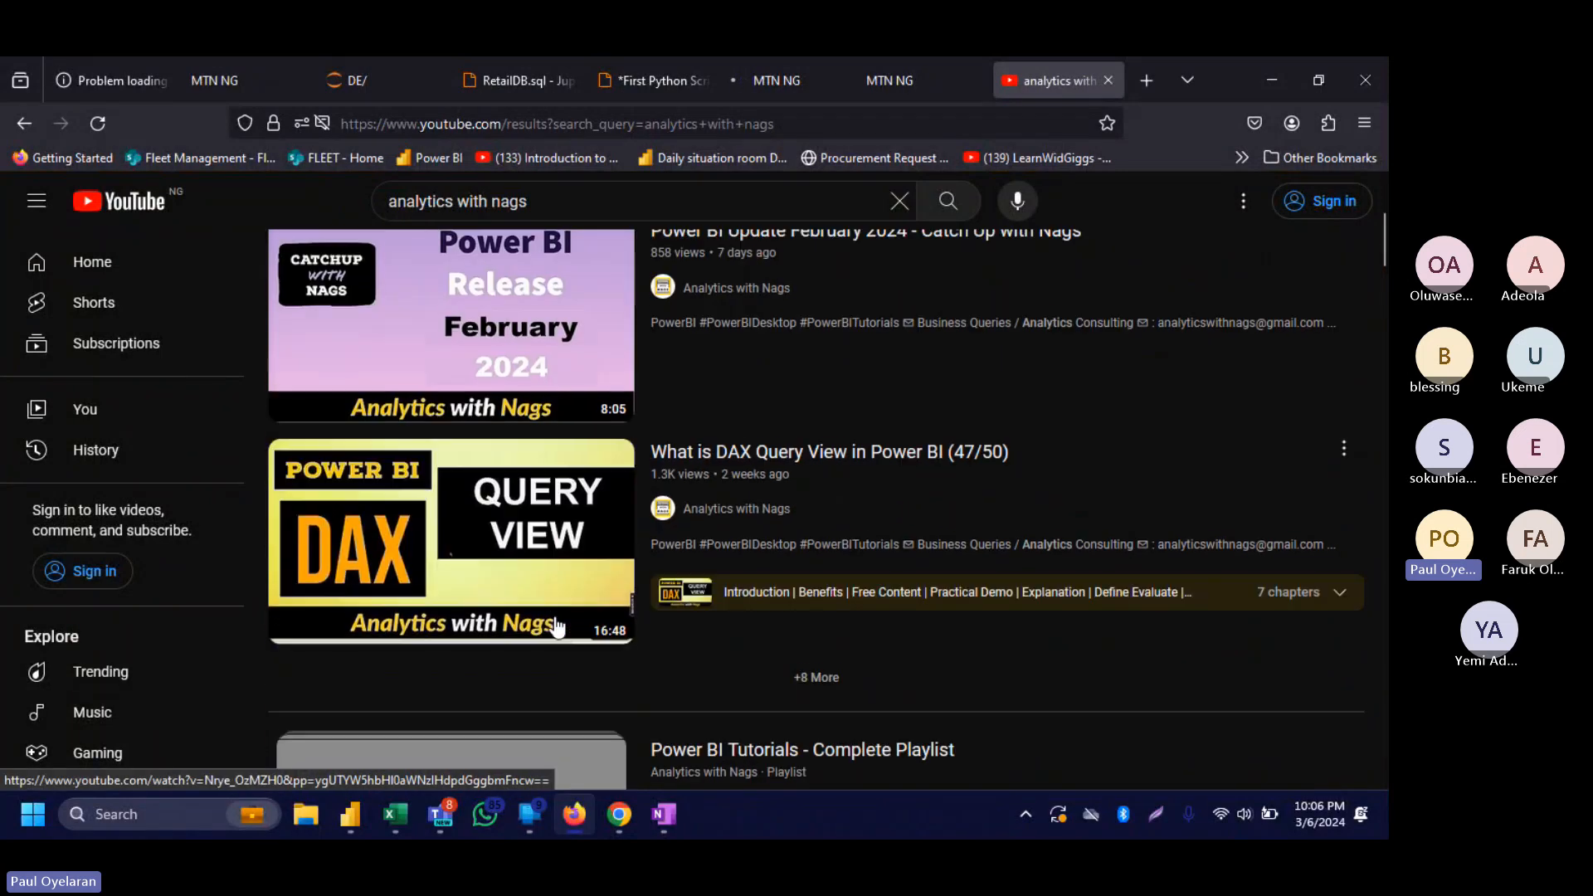
scroll(561, 670, "down", 3)
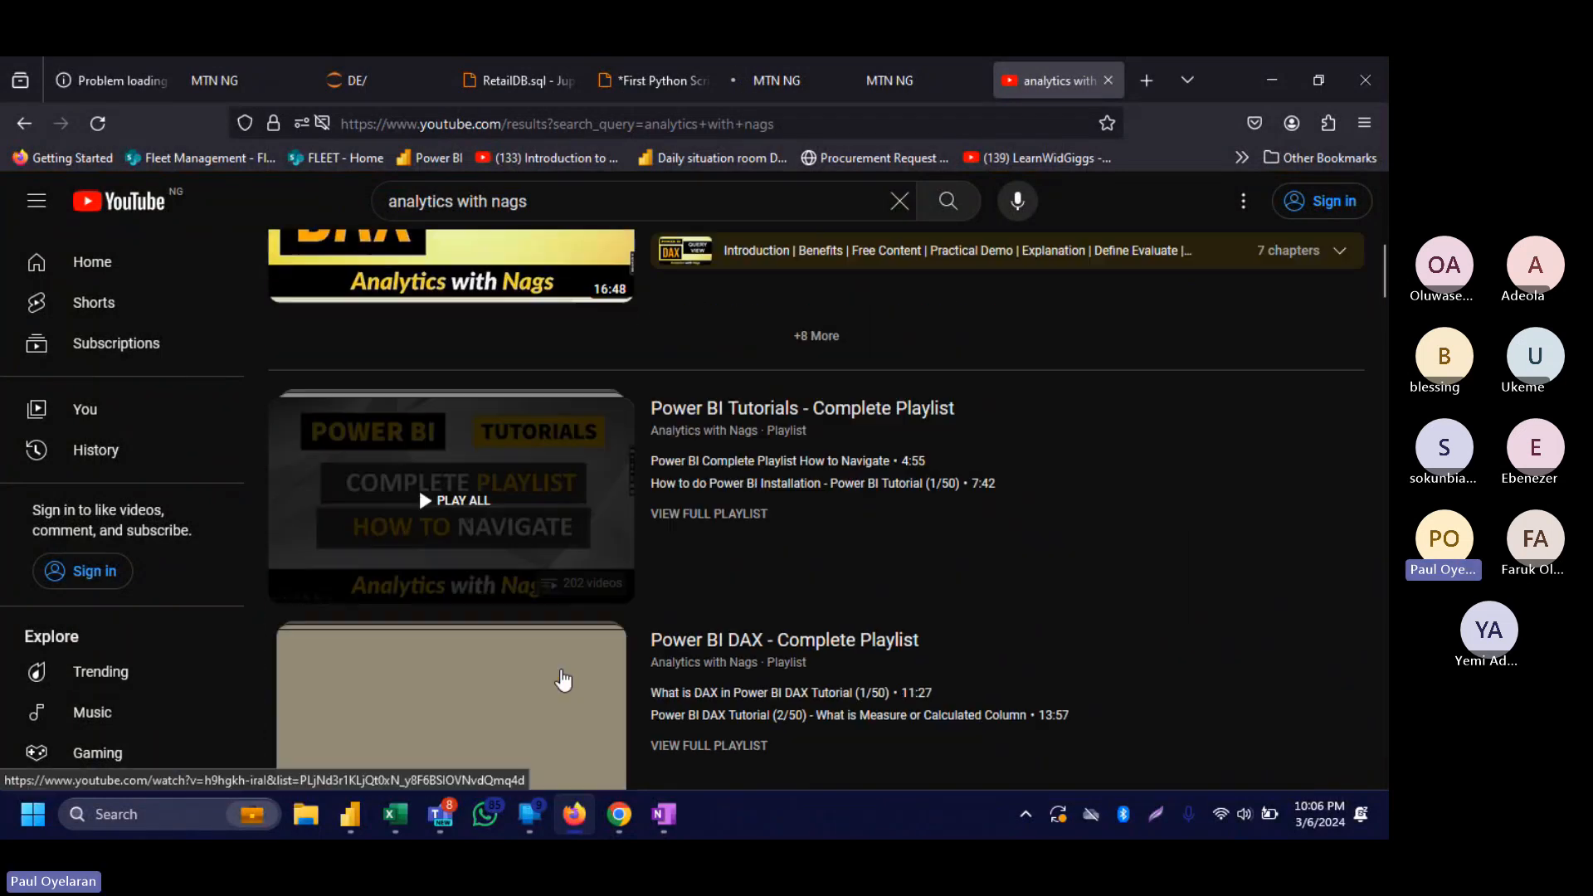
scroll(563, 689, "down", 3)
scroll(550, 755, "up", 8)
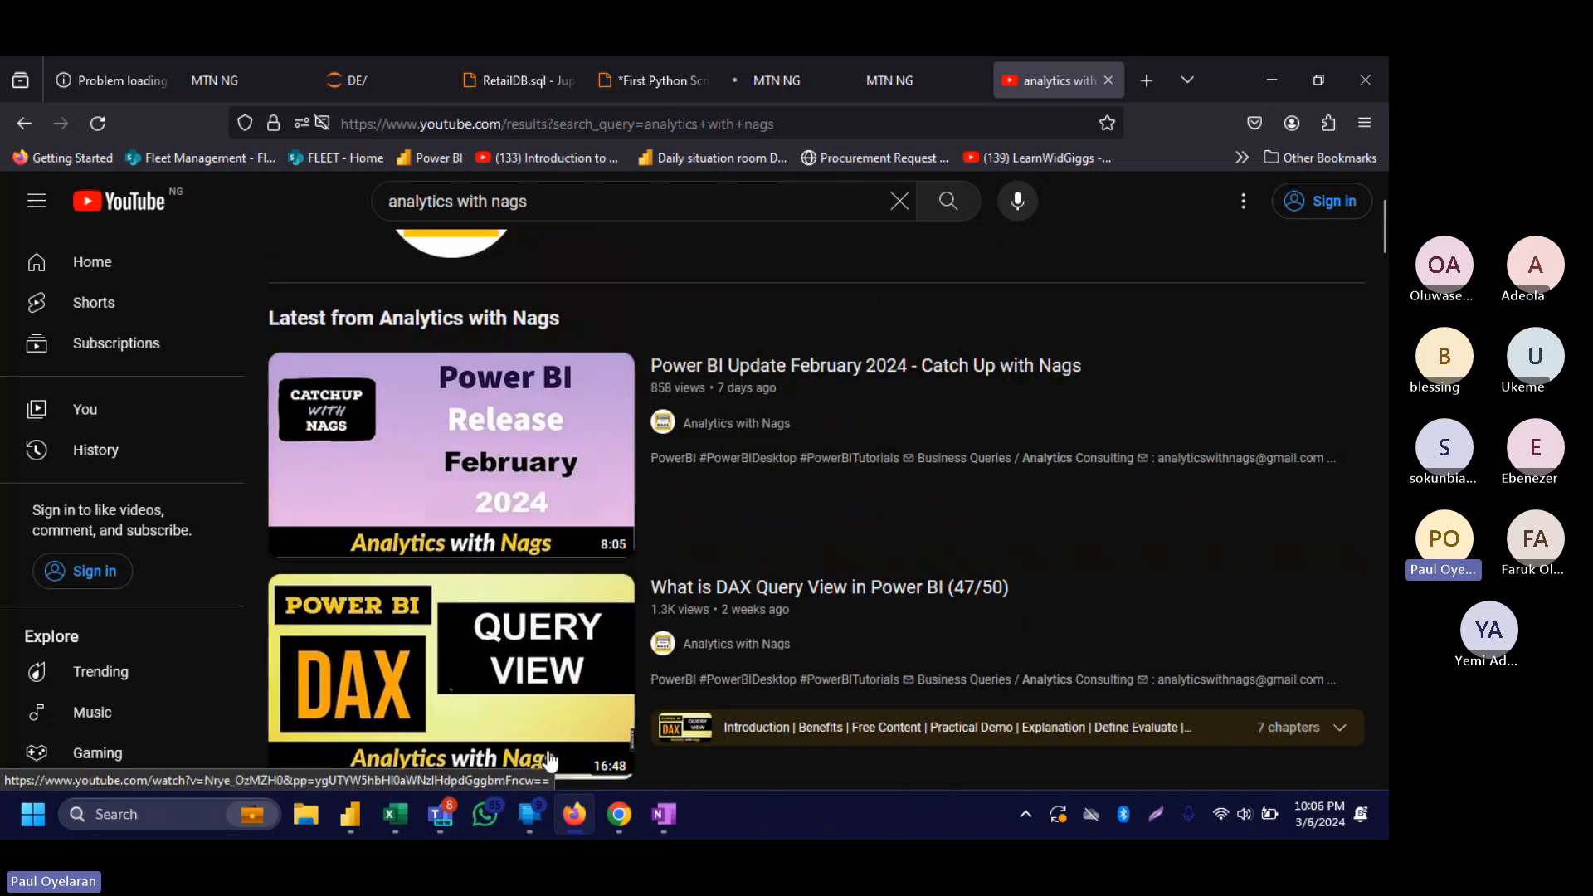
left_click(707, 426)
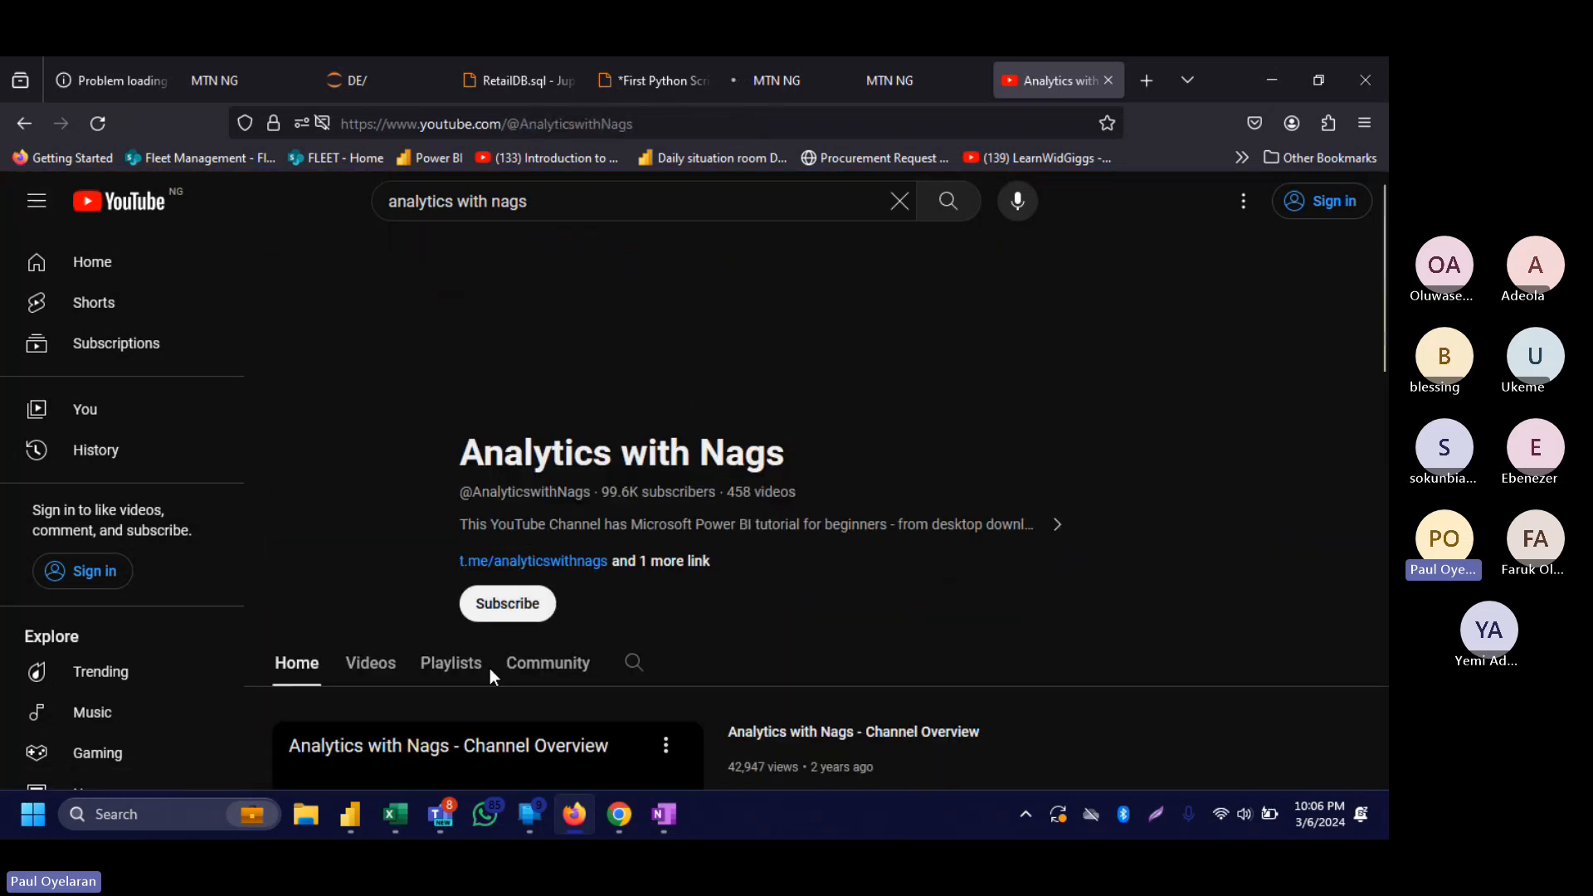
Browse the channel's playlists and open the Power BI DAX - Complete Playlist.
scroll(490, 669, "down", 2)
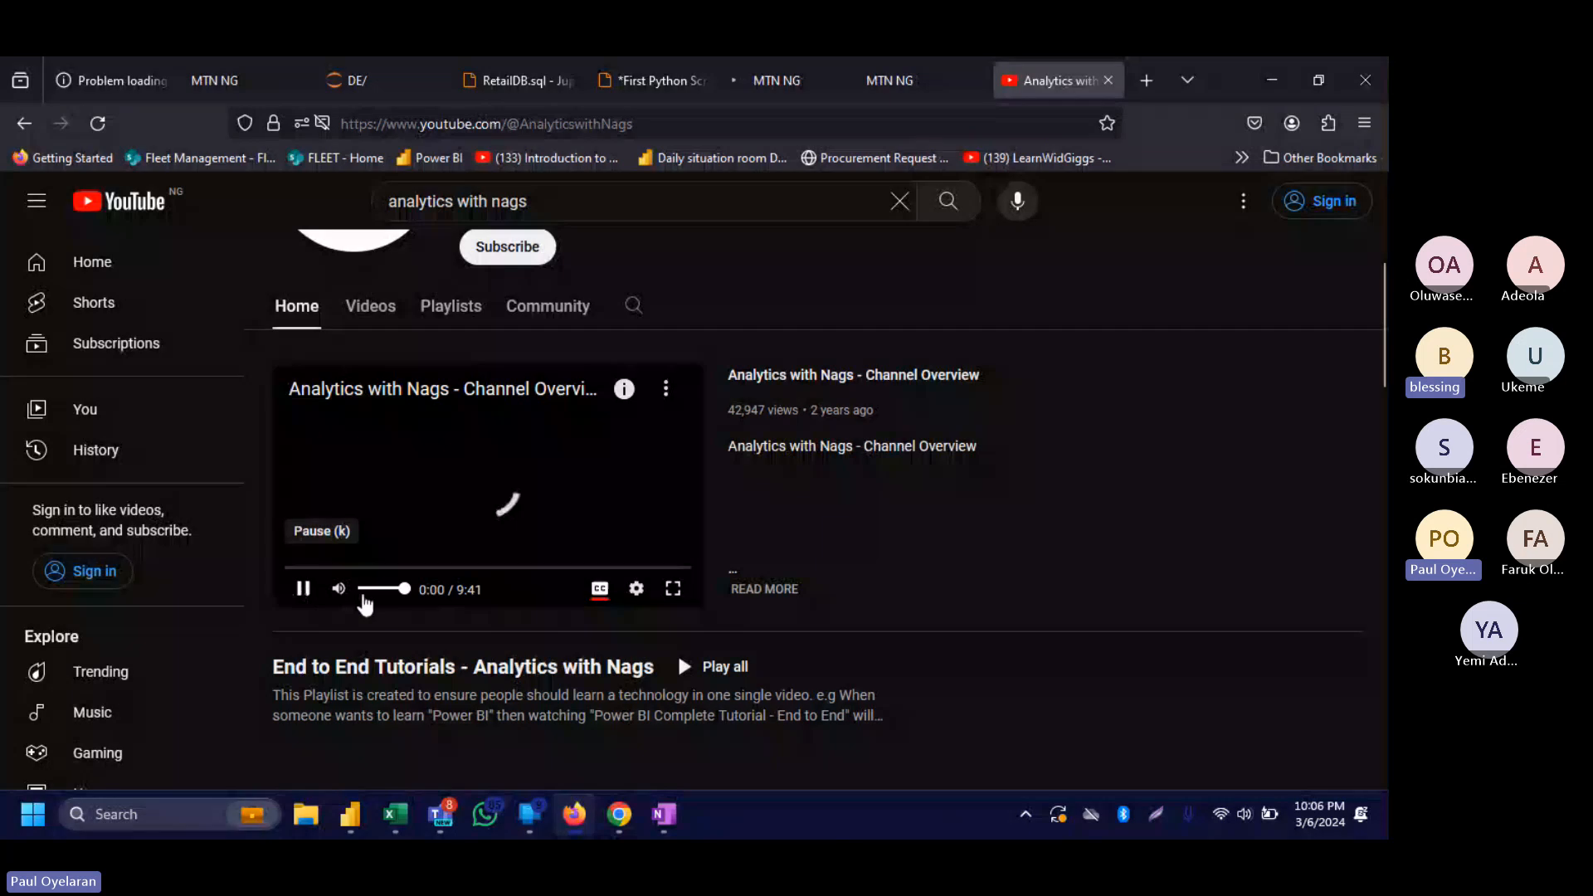
scroll(711, 623, "down", 6)
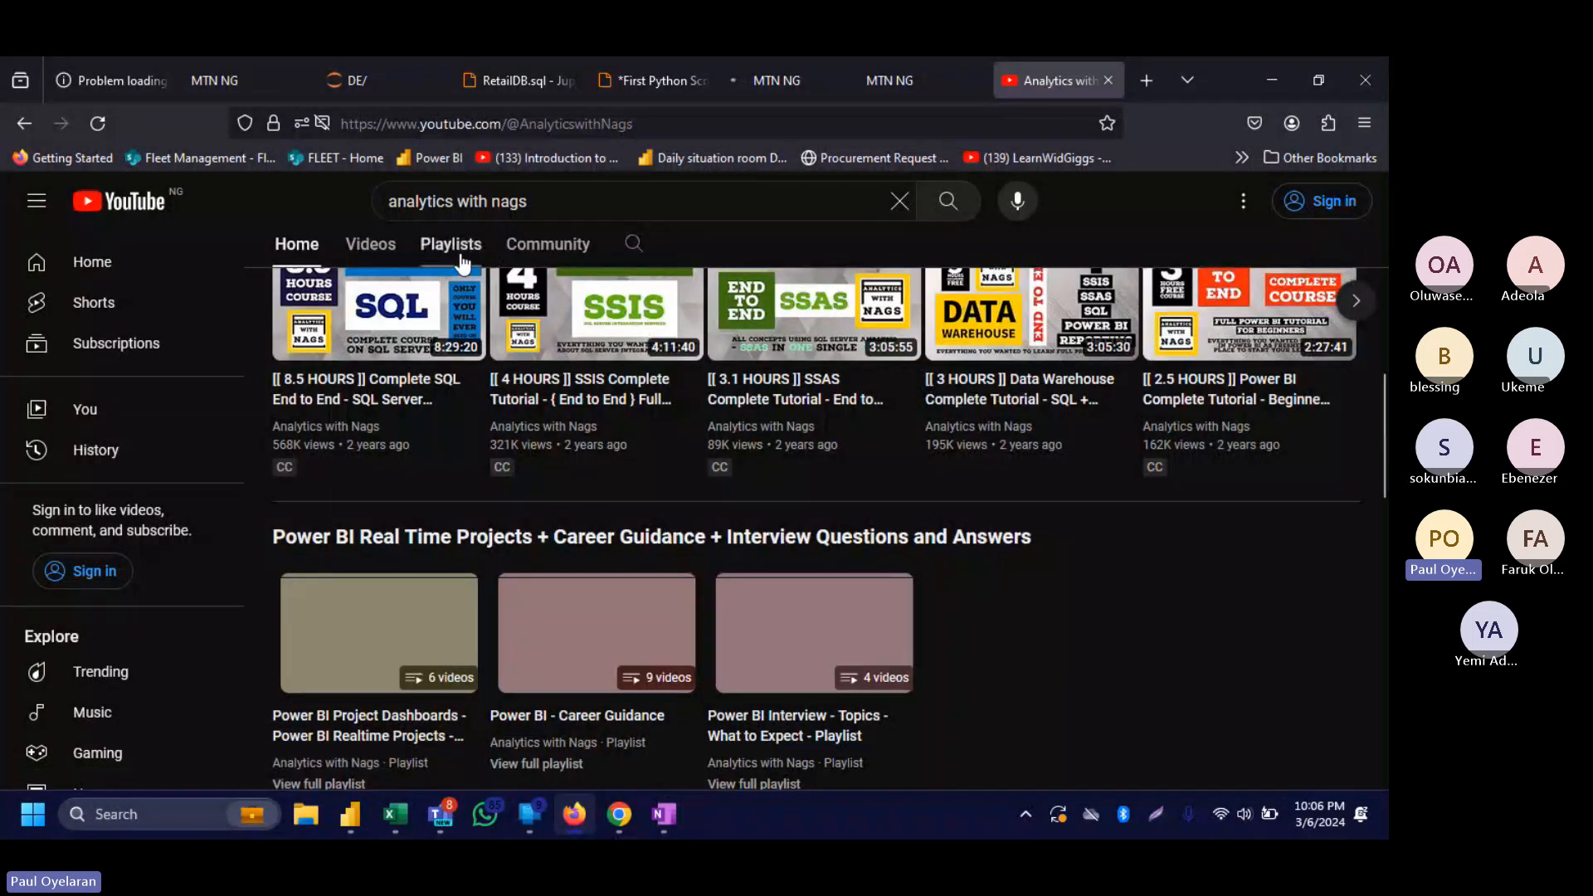
left_click(462, 262)
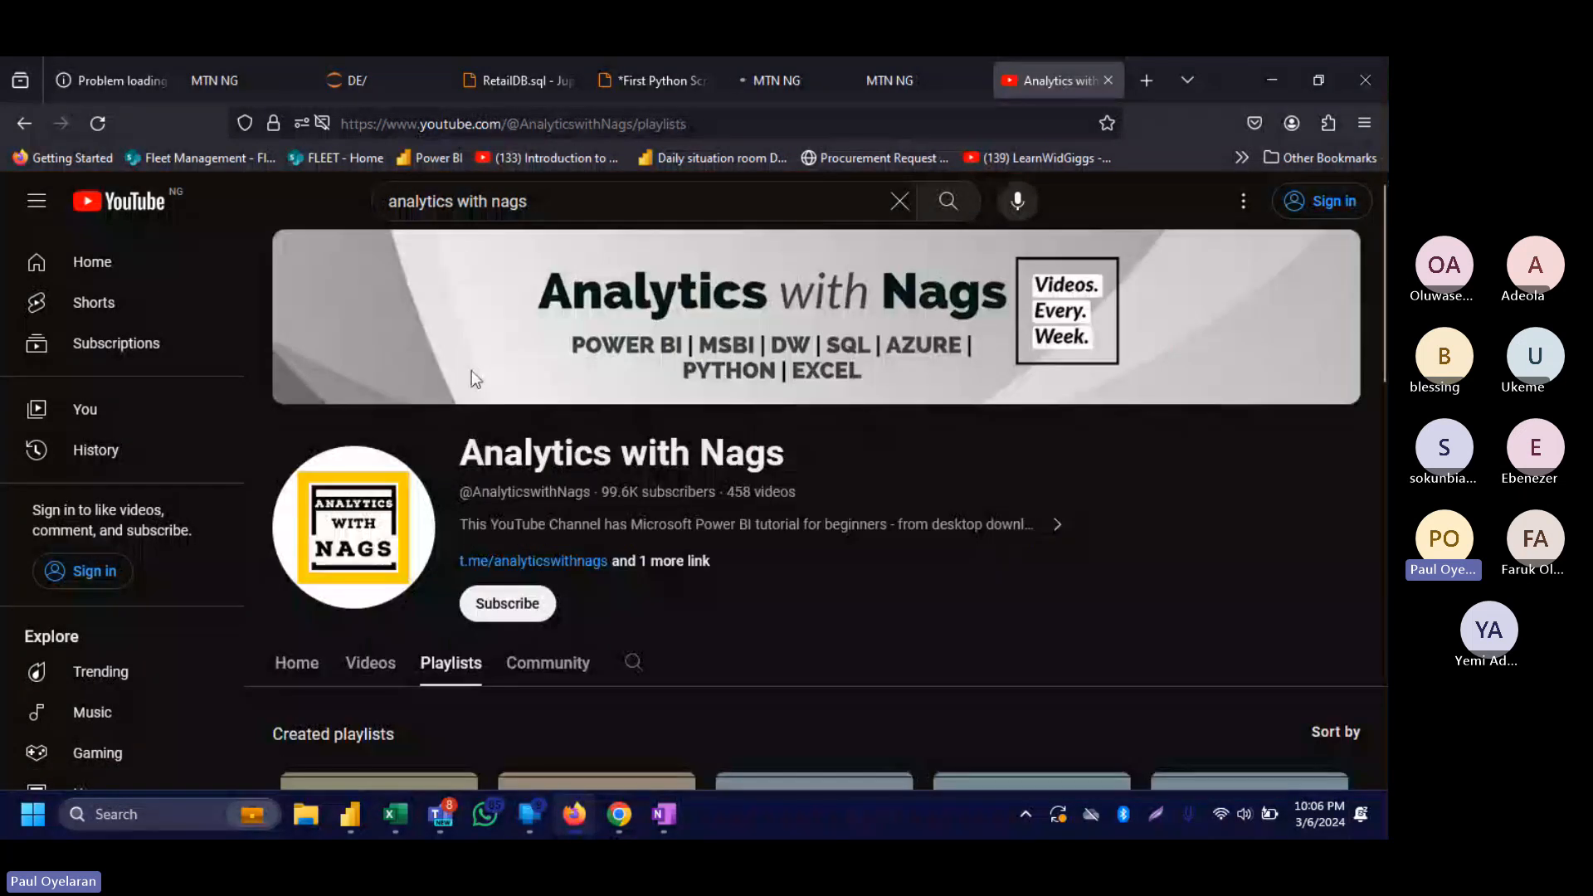
scroll(565, 483, "down", 5)
scroll(565, 475, "down", 1)
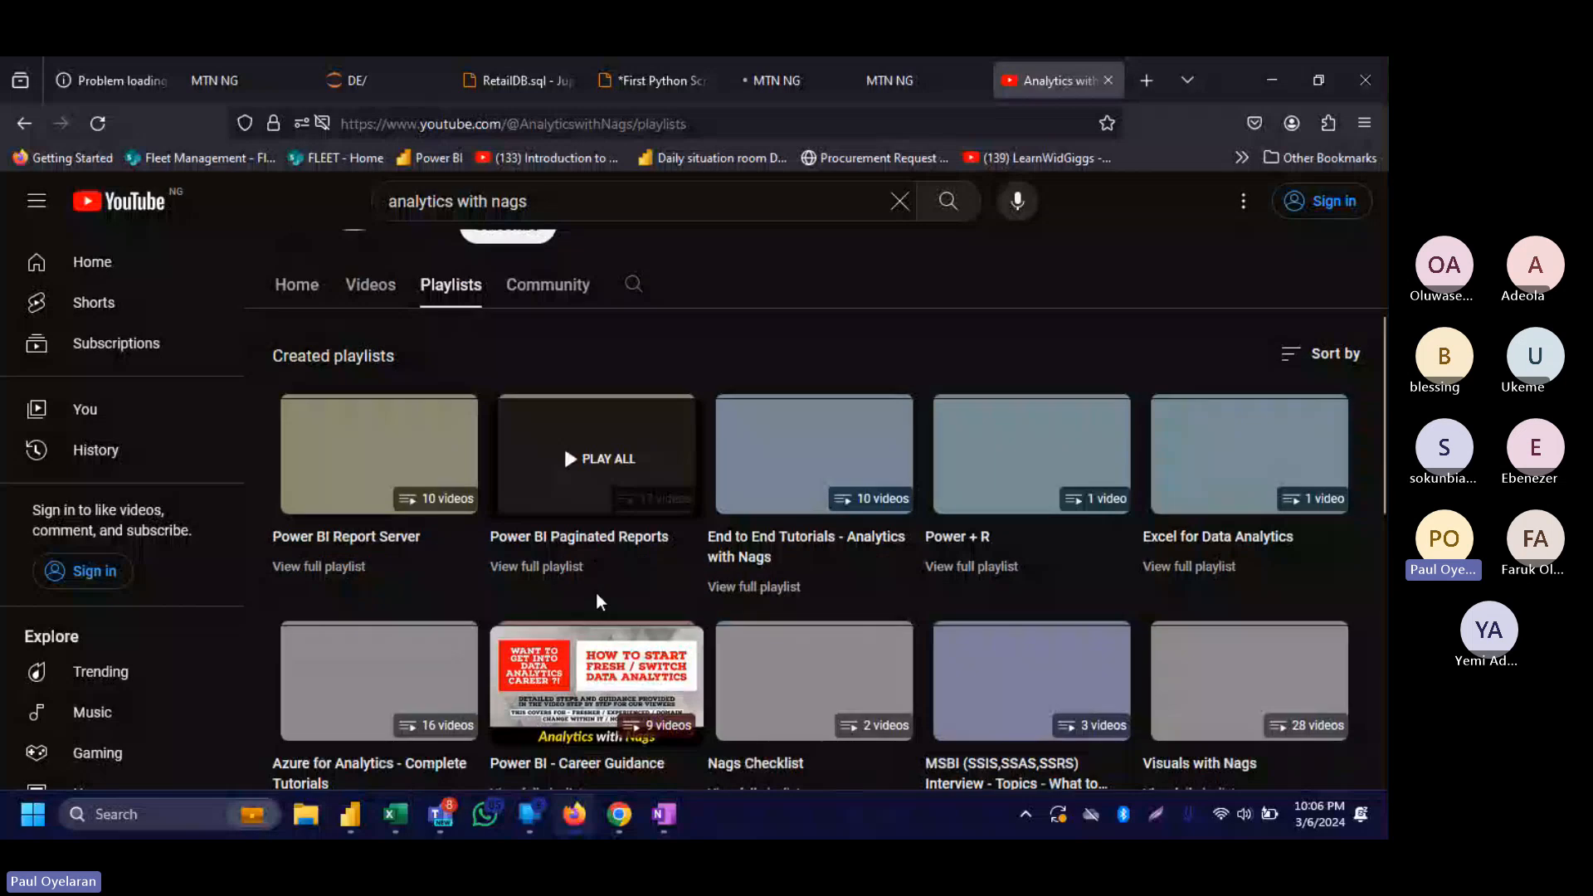
scroll(595, 593, "down", 3)
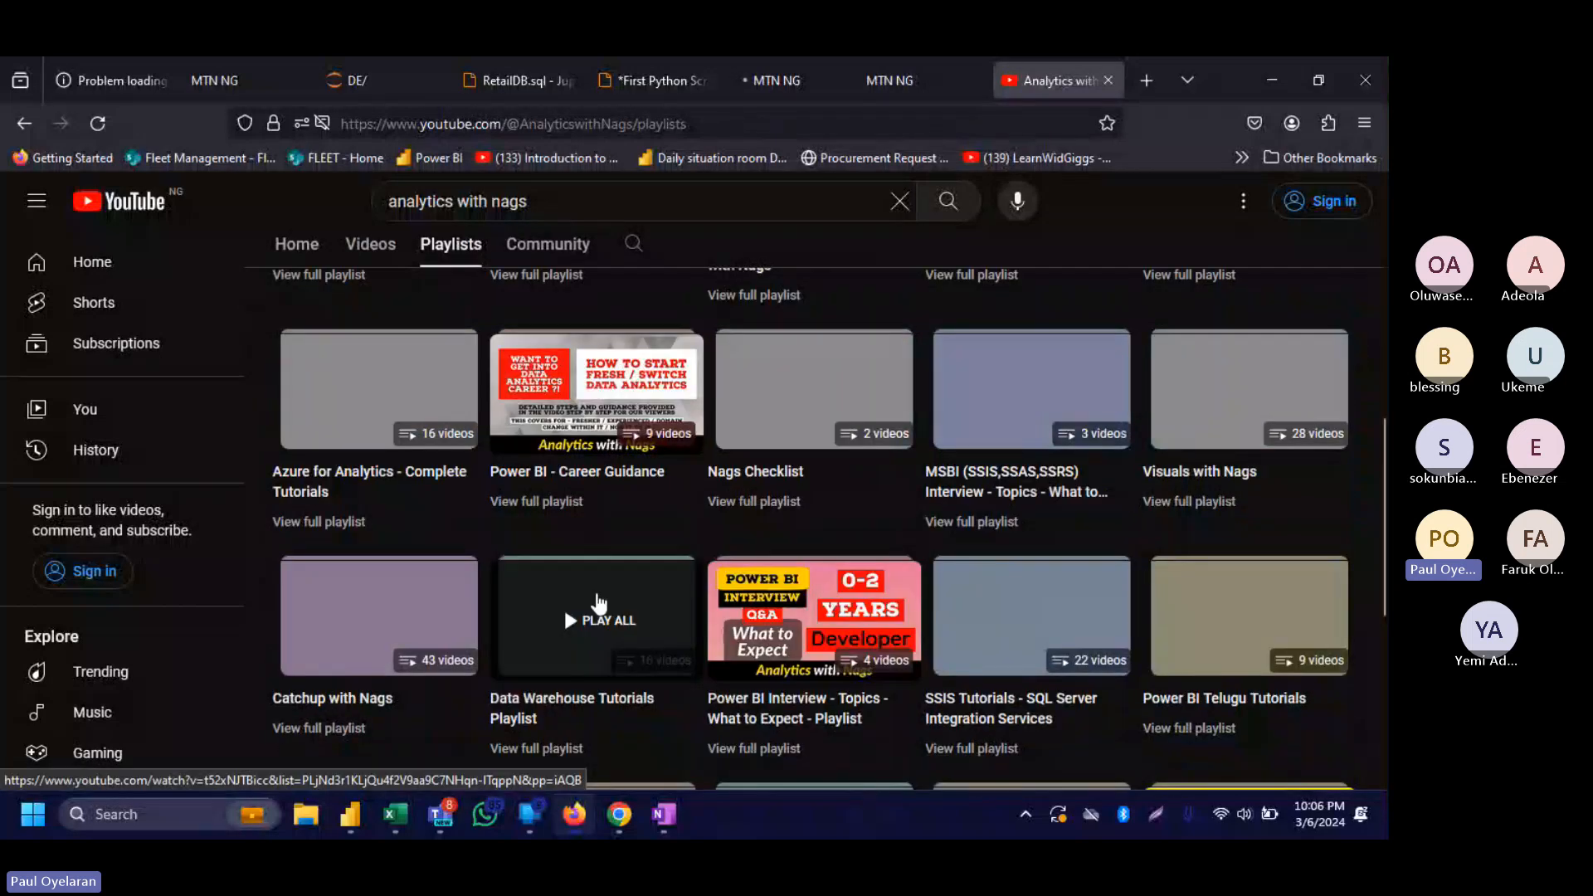
scroll(599, 603, "down", 3)
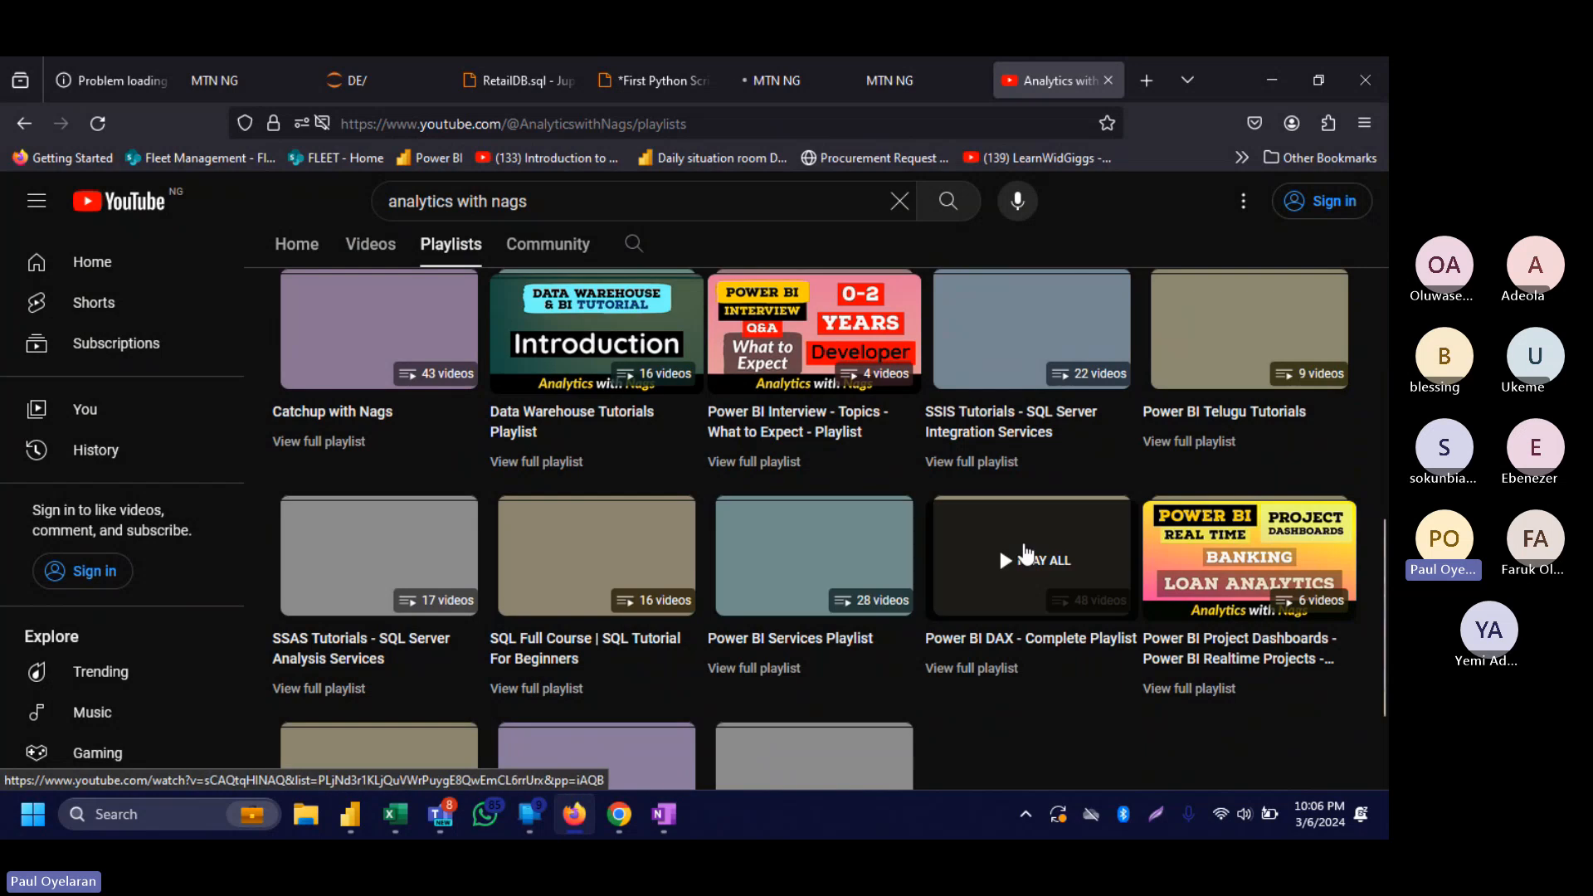
left_click(1026, 554)
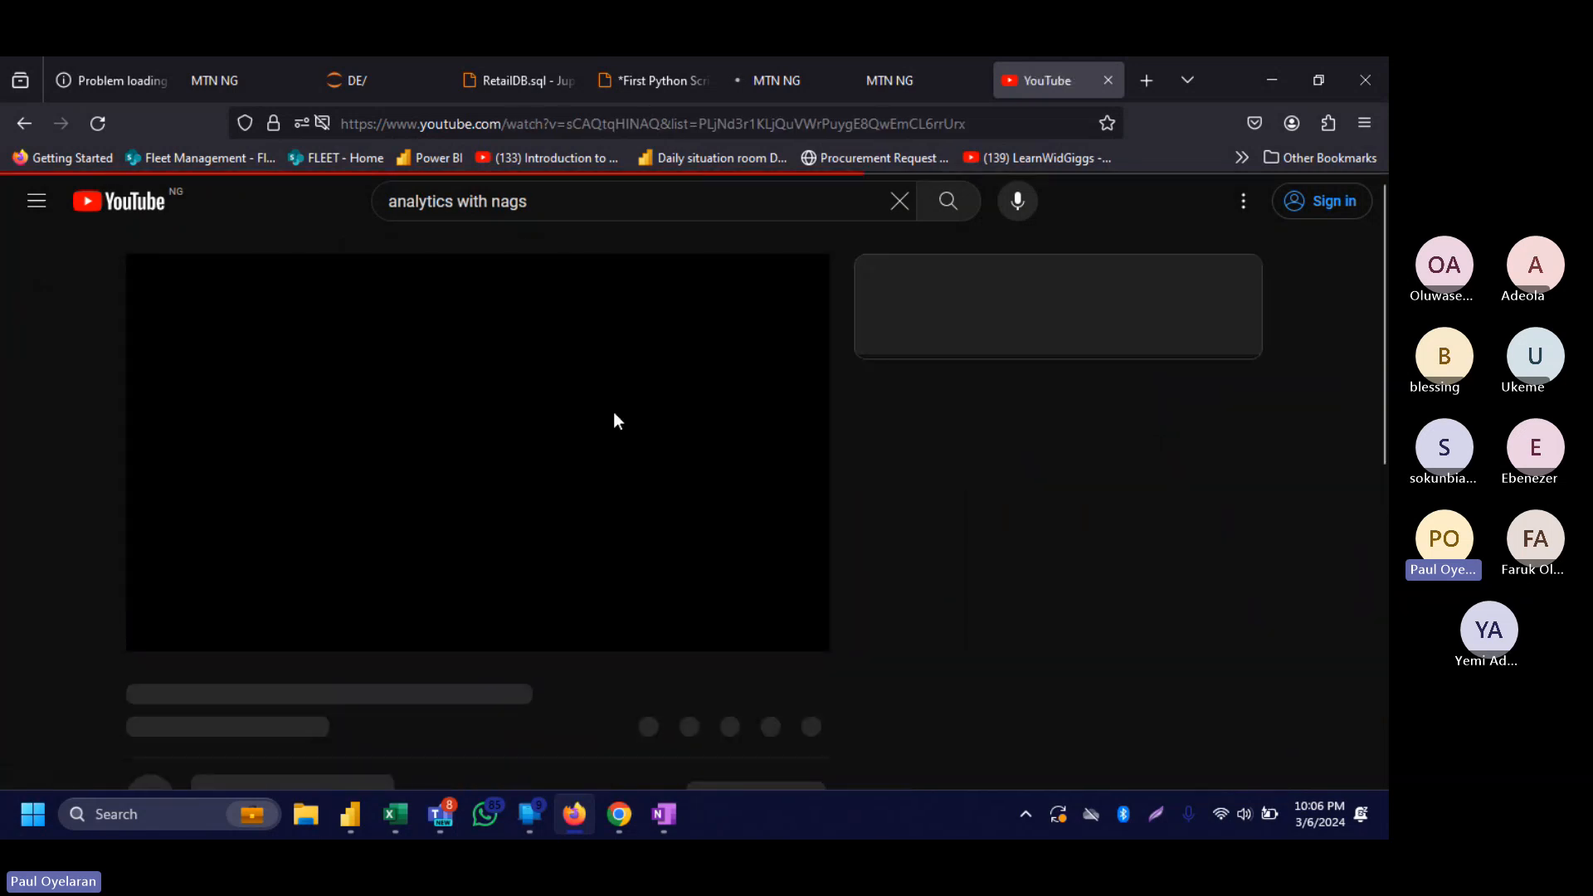
Pause the playlist's first video and look over the DAX tutorials listed in the playlist.
left_click(500, 390)
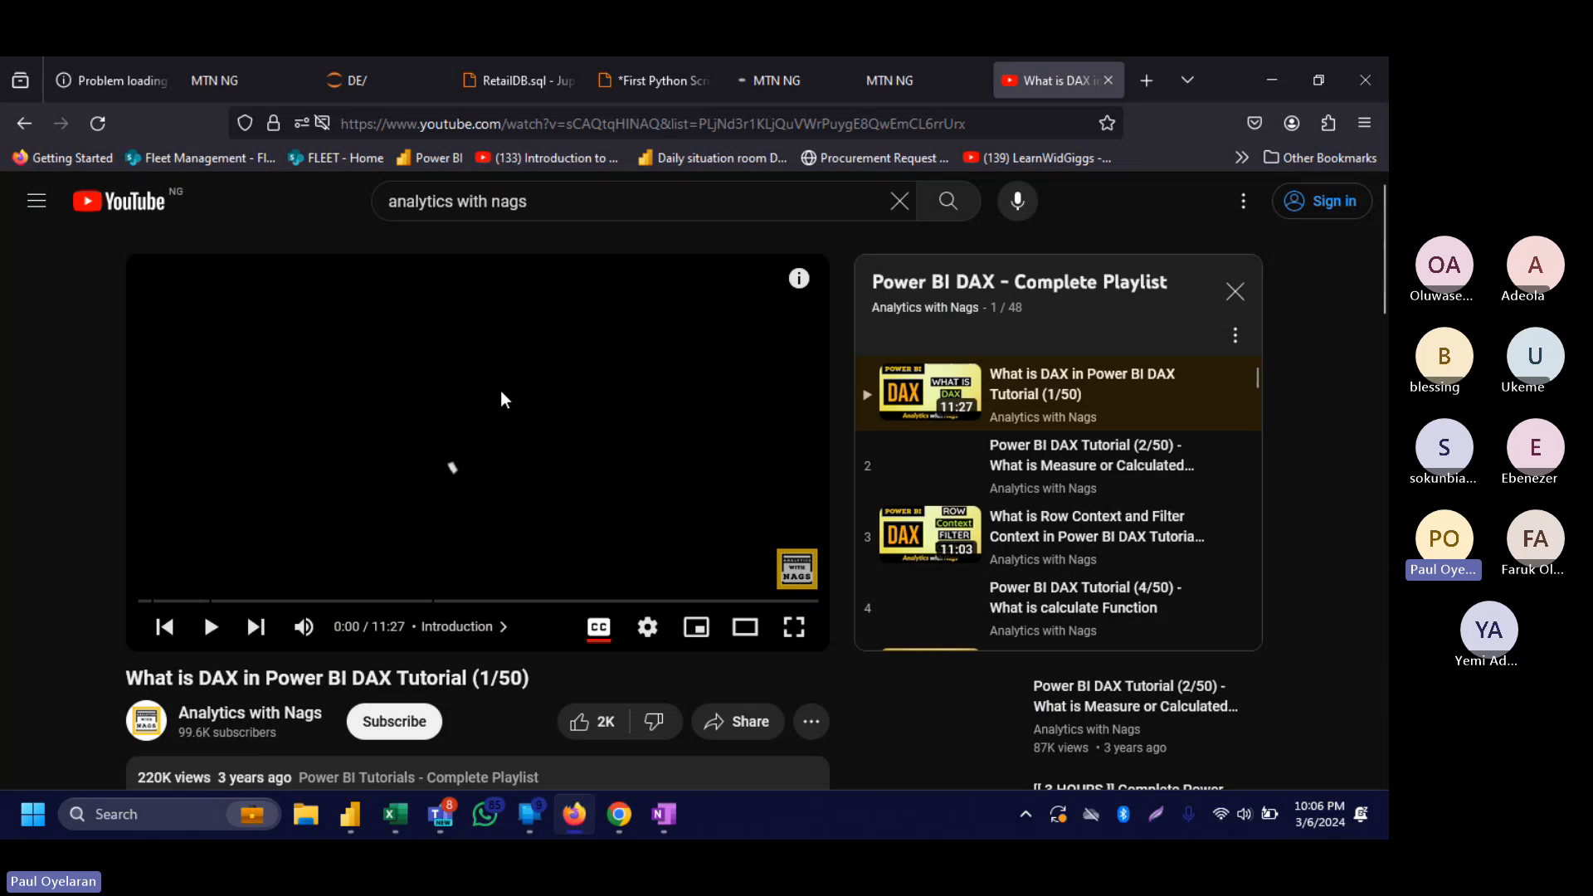
scroll(1128, 536, "down", 2)
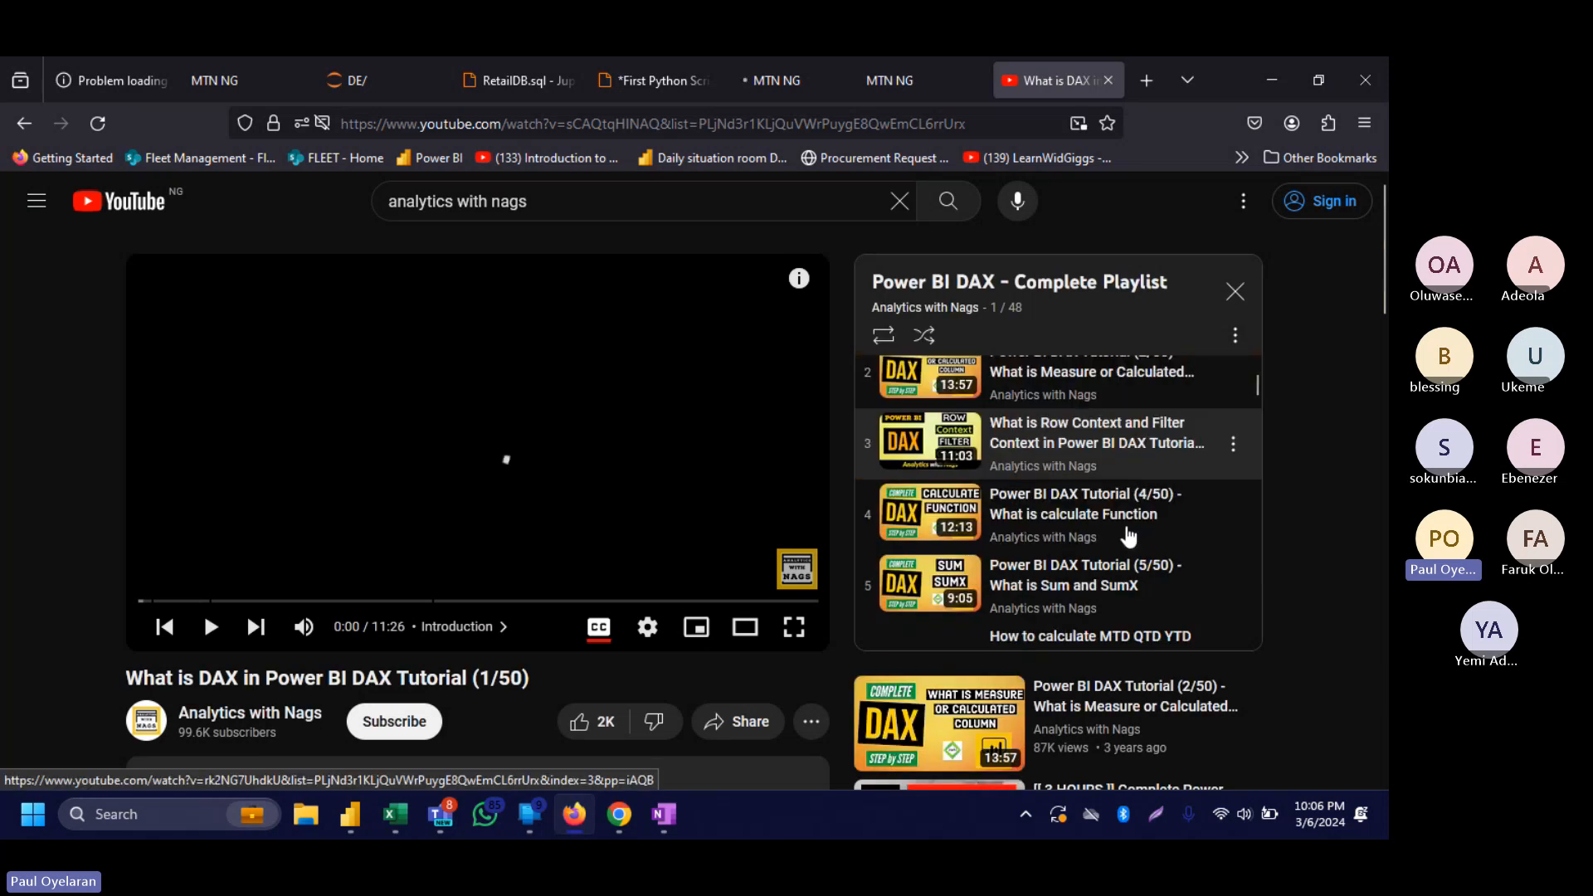
scroll(1129, 535, "down", 6)
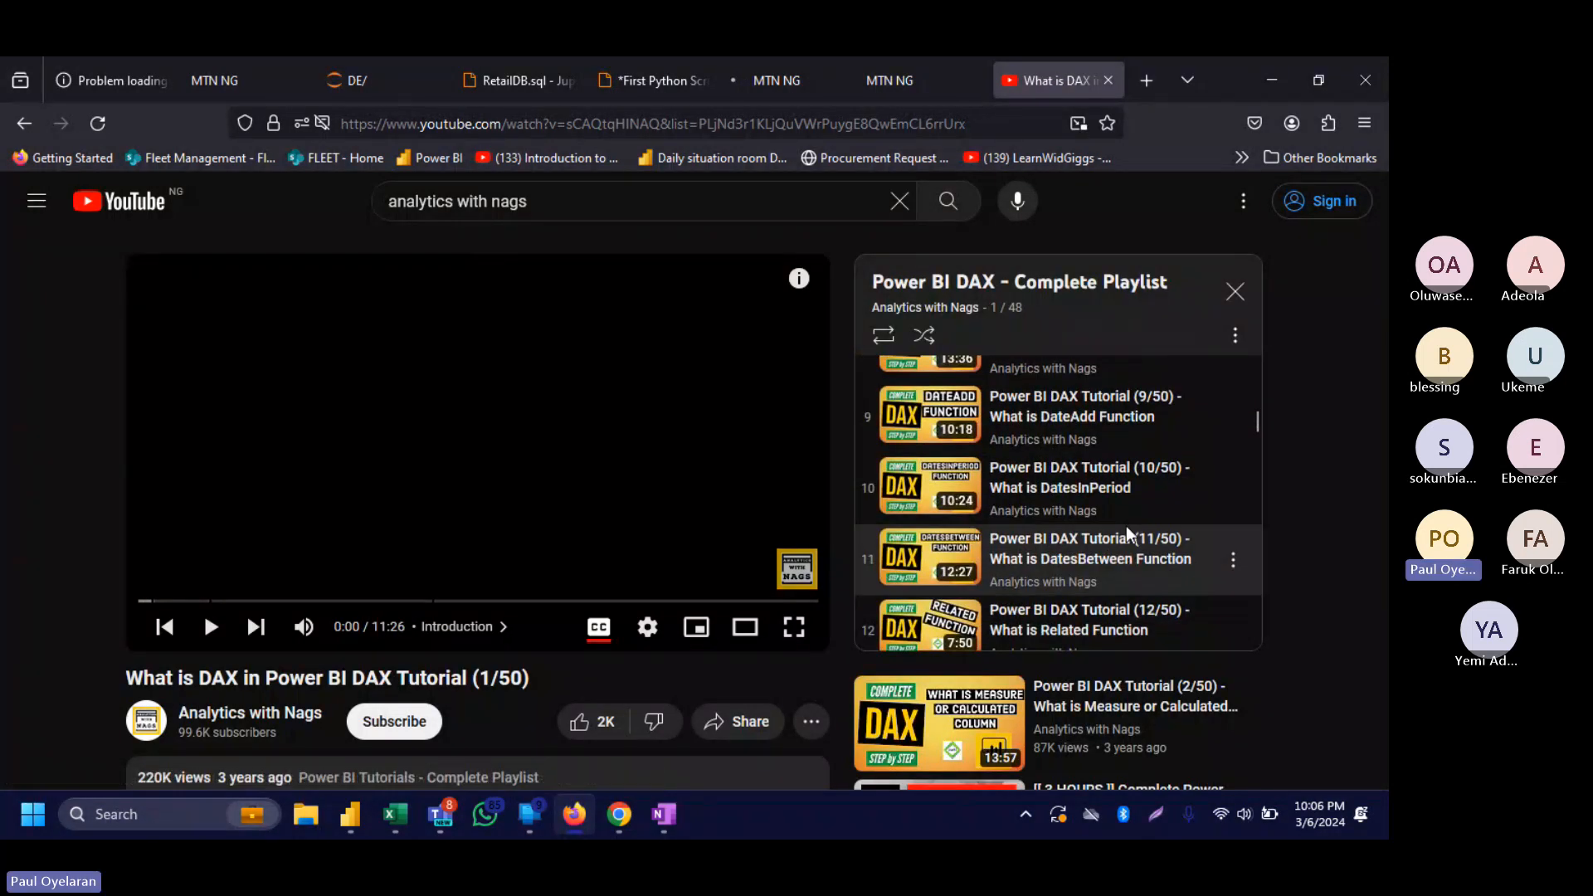
scroll(1127, 531, "up", 5)
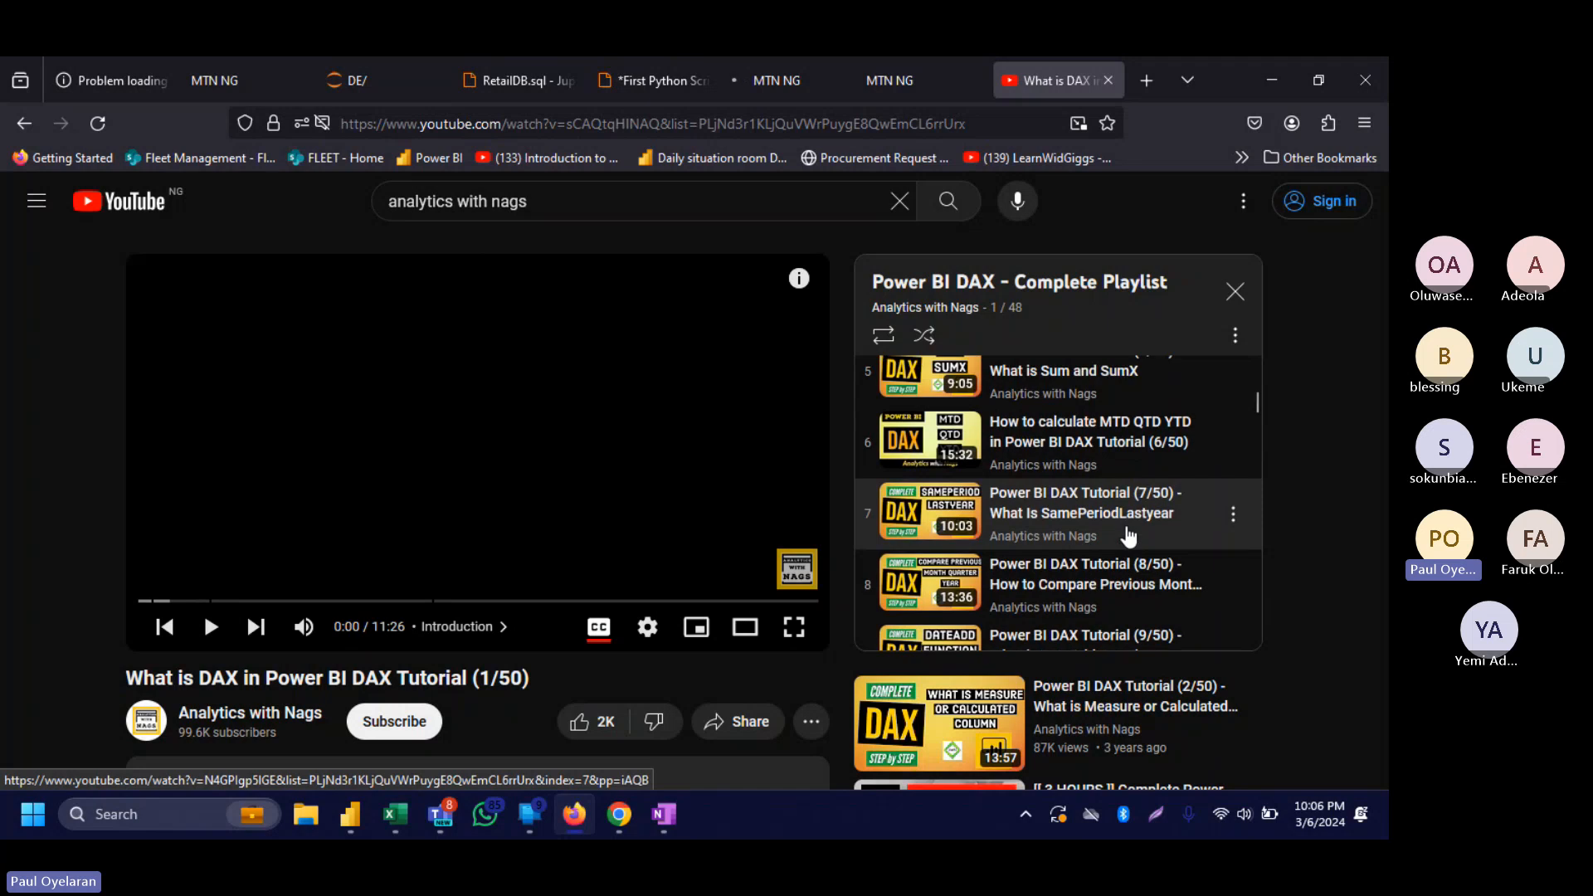
scroll(1124, 536, "up", 2)
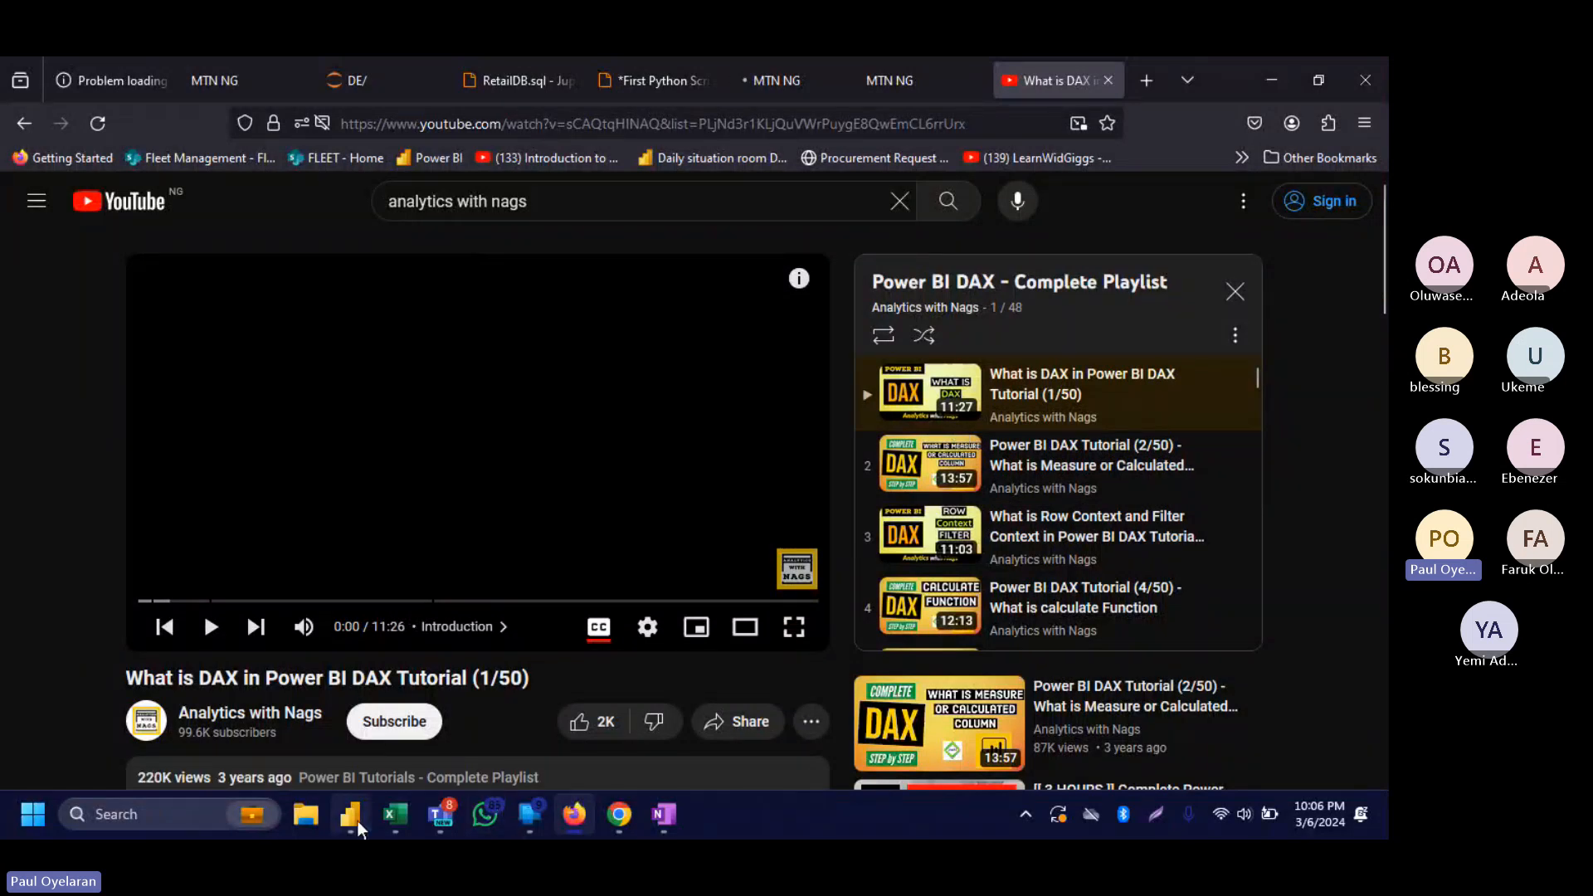
Switch to the Teams meeting window, view the profile card of the participant with a raised hand, and close the card.
mouse_move(436, 815)
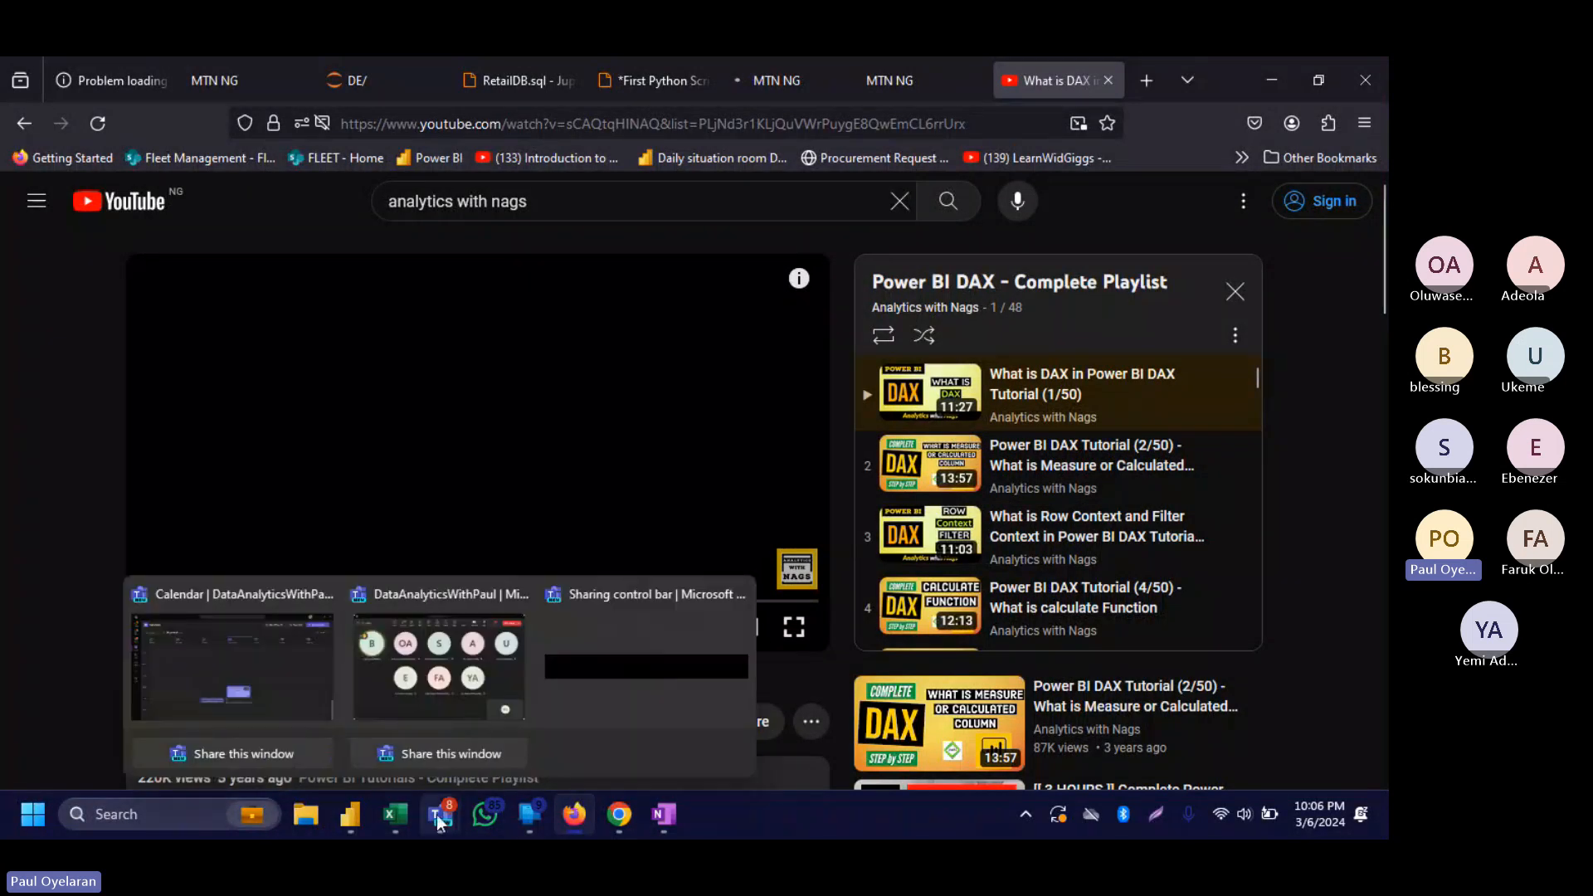
left_click(483, 686)
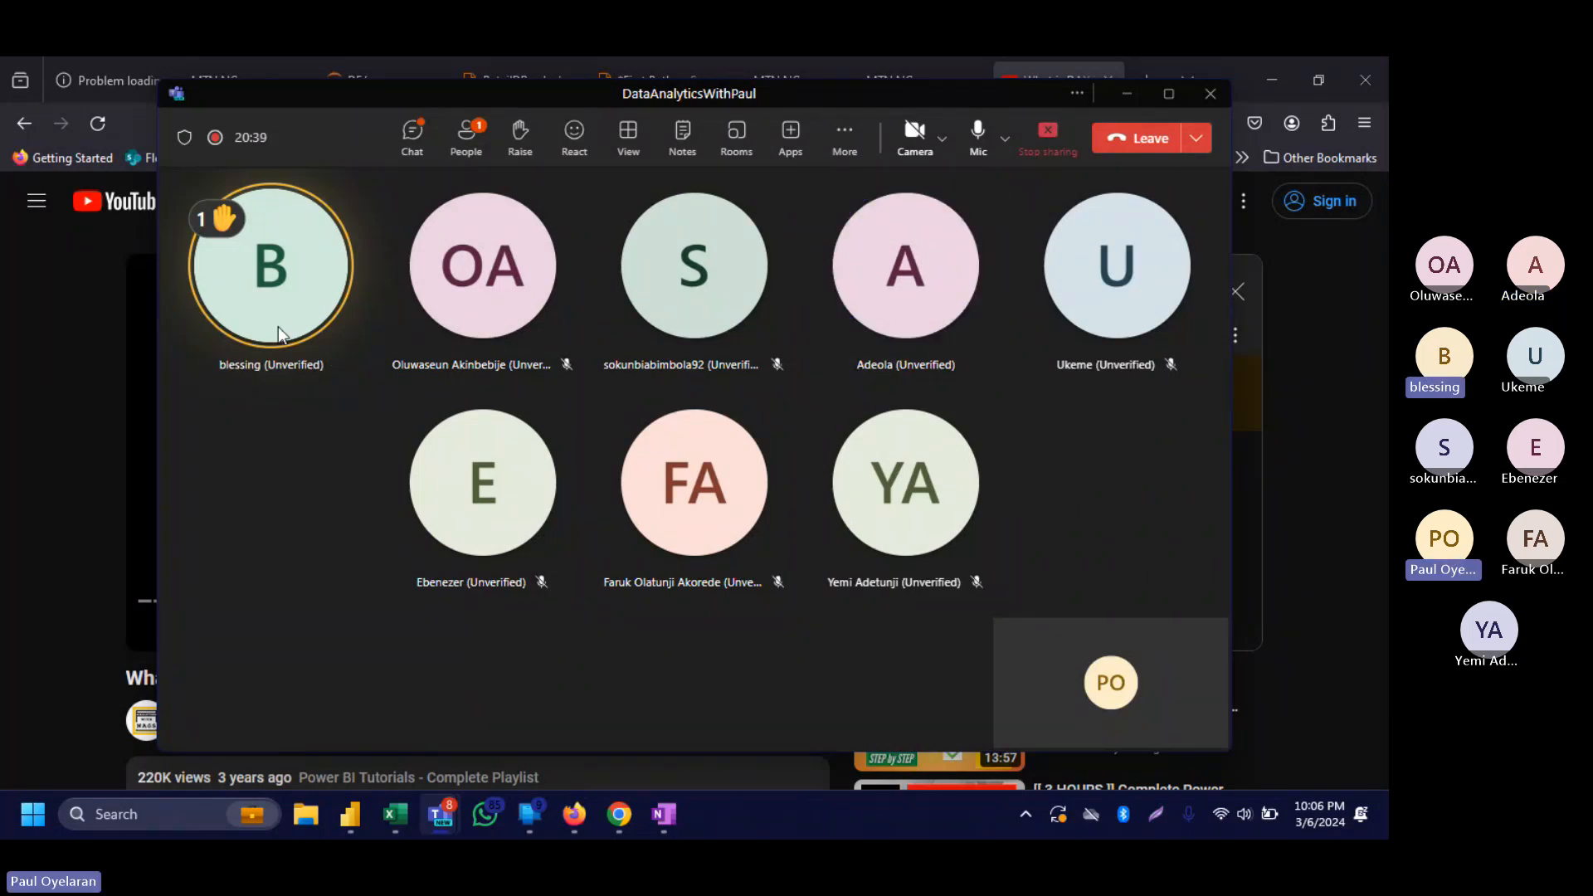
left_click(279, 332)
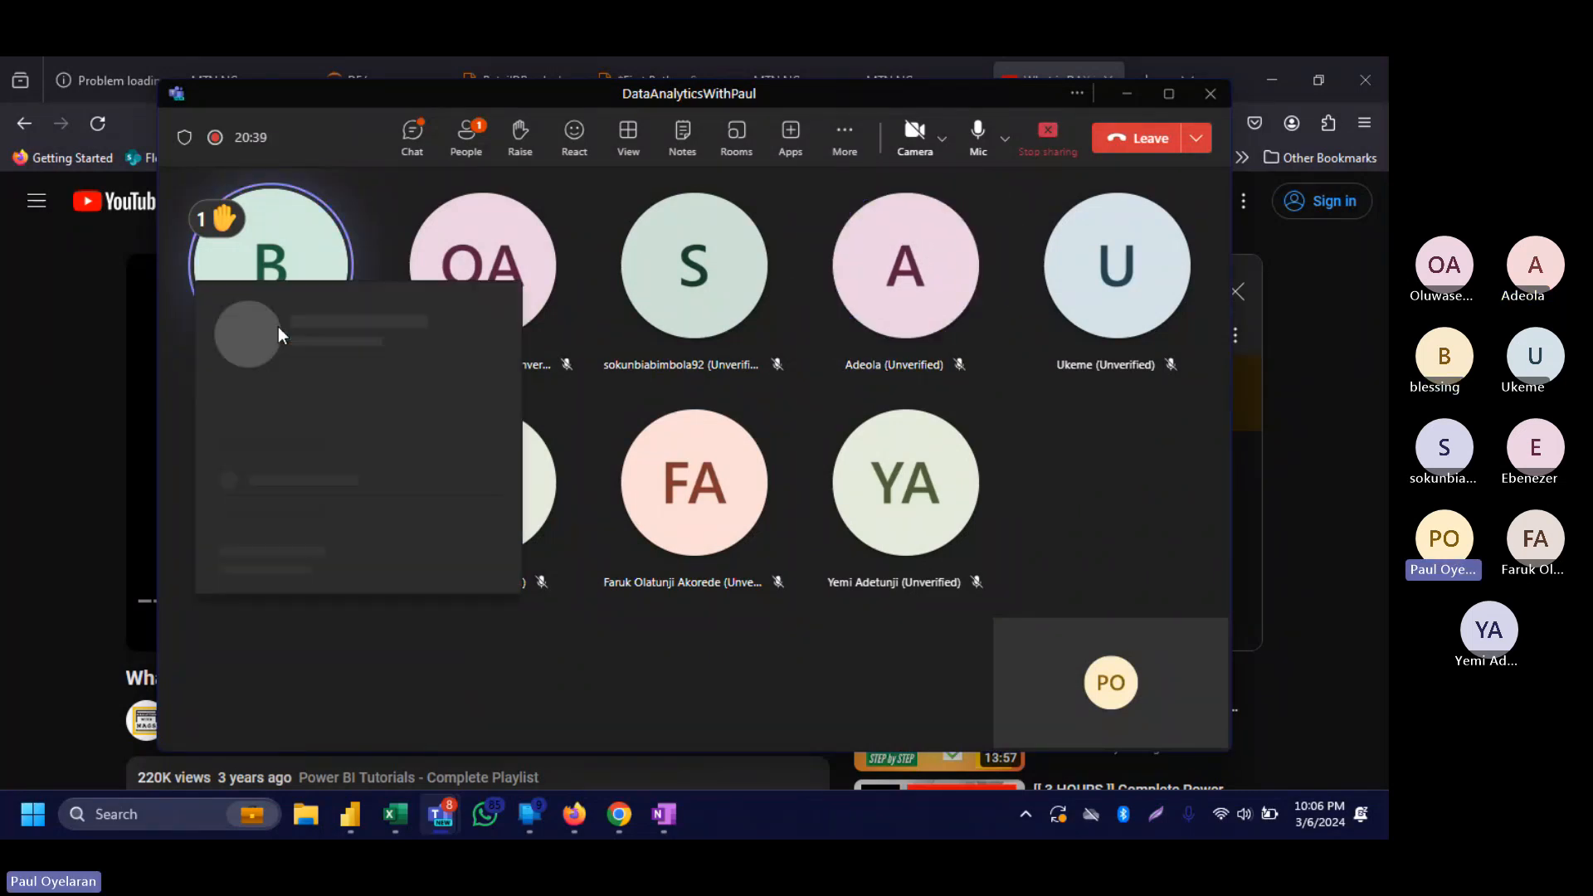
left_click(646, 643)
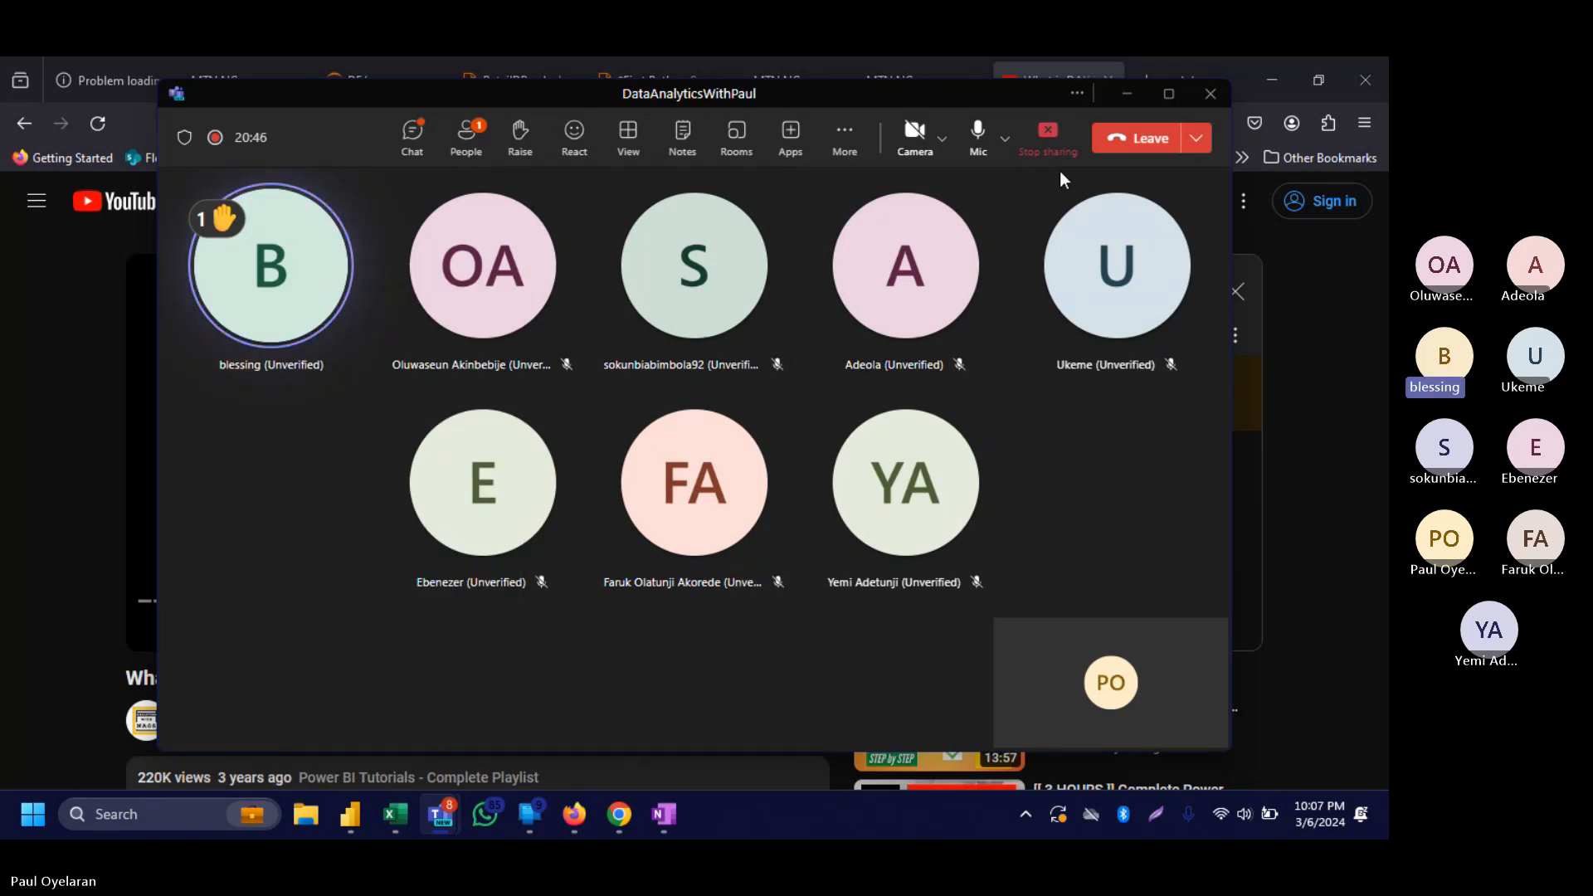
Minimize the Teams meeting window and switch to the report page in Power BI.
left_click(1128, 94)
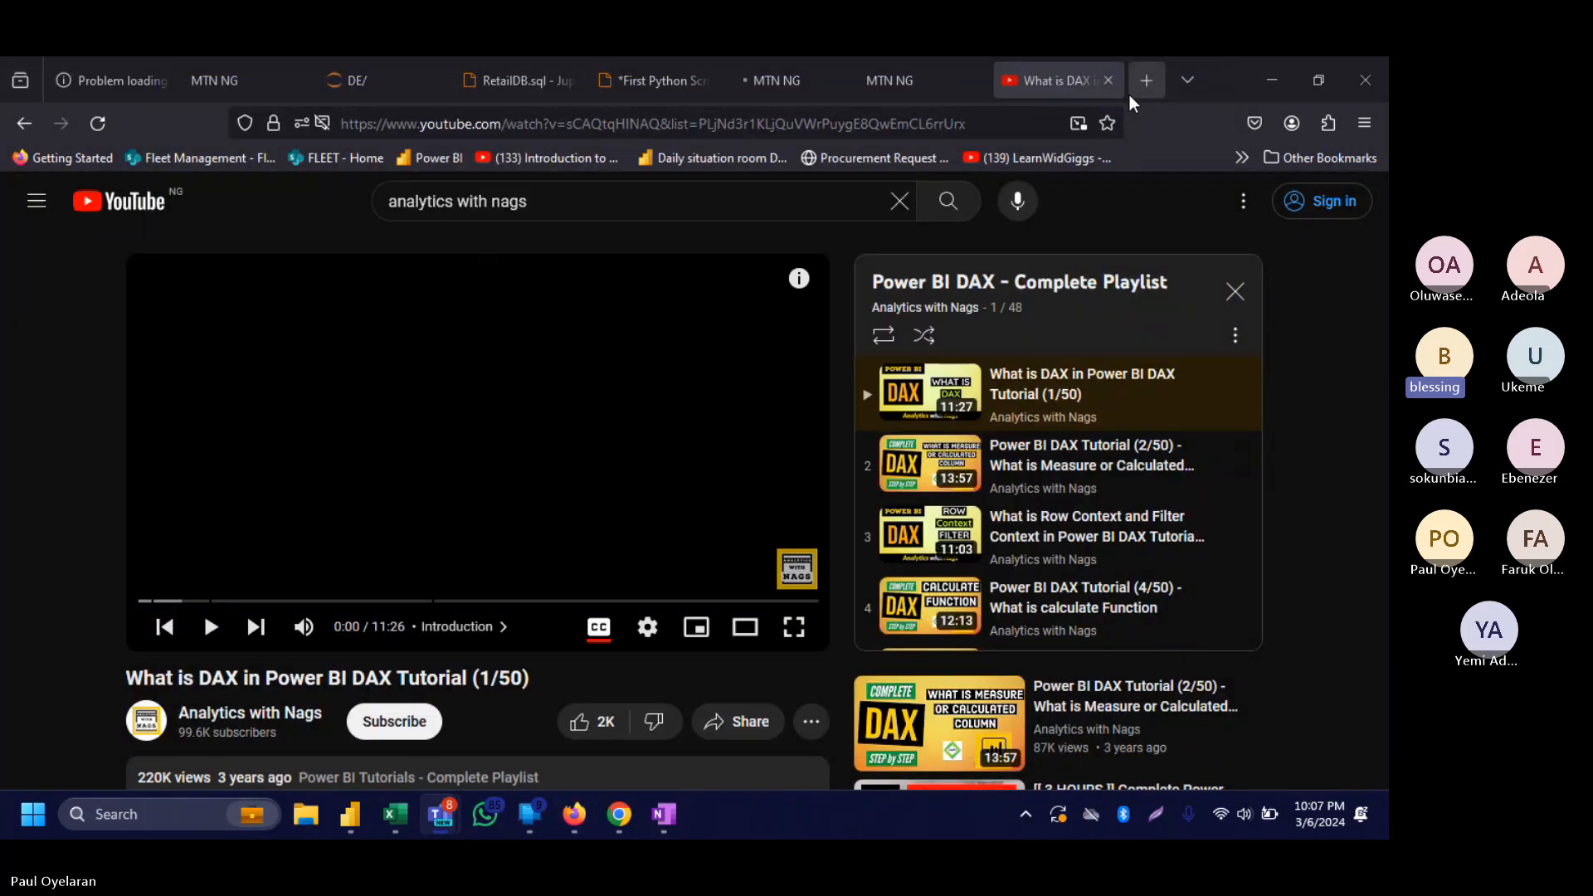
mouse_move(350, 814)
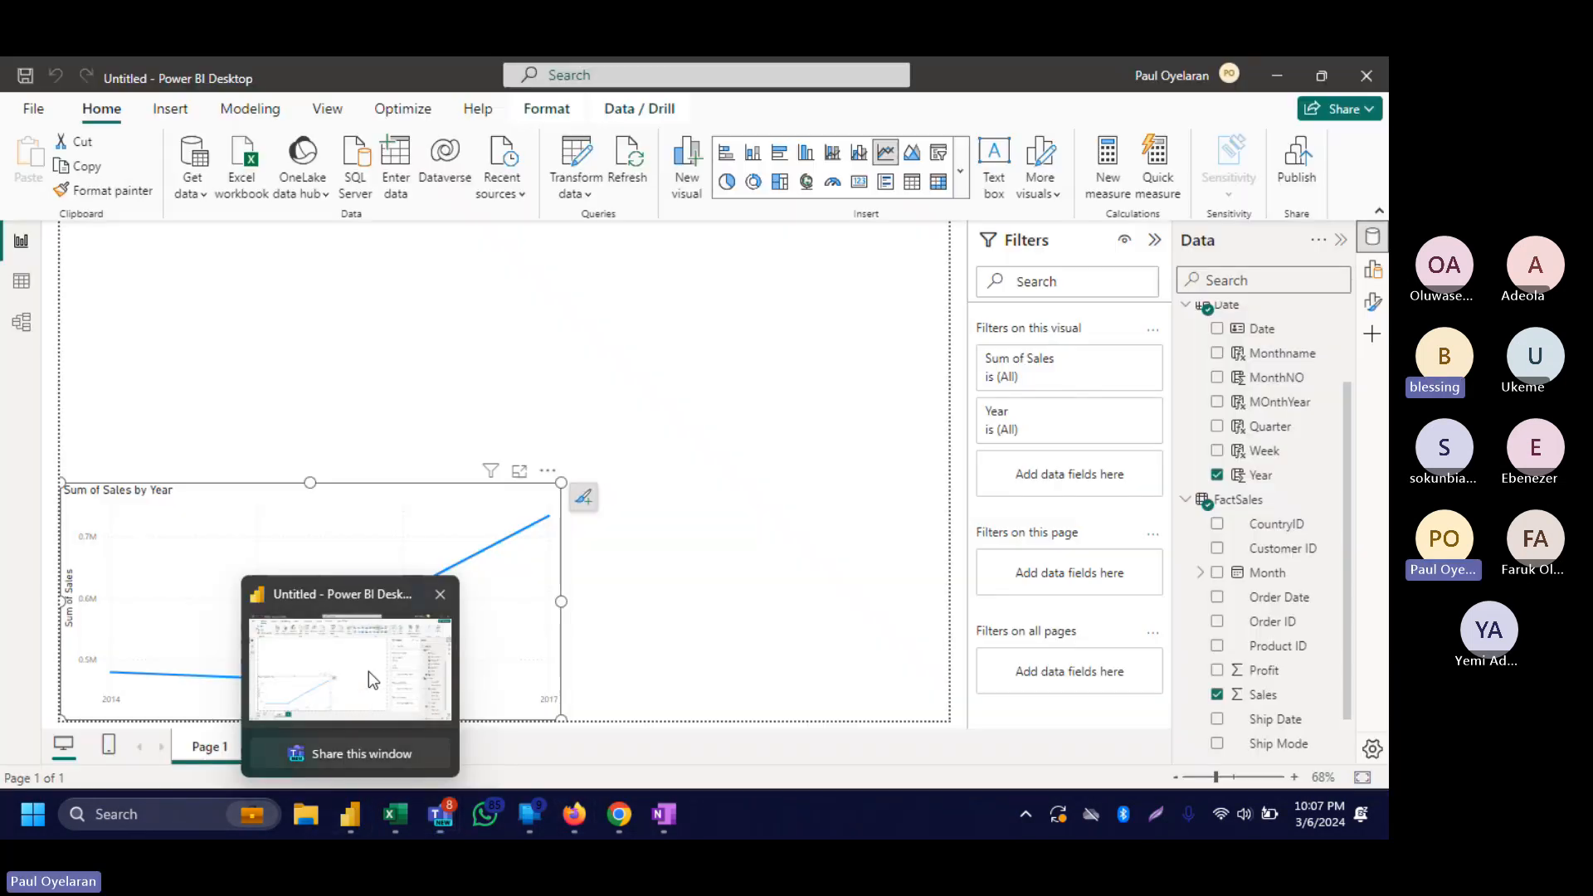
left_click(368, 670)
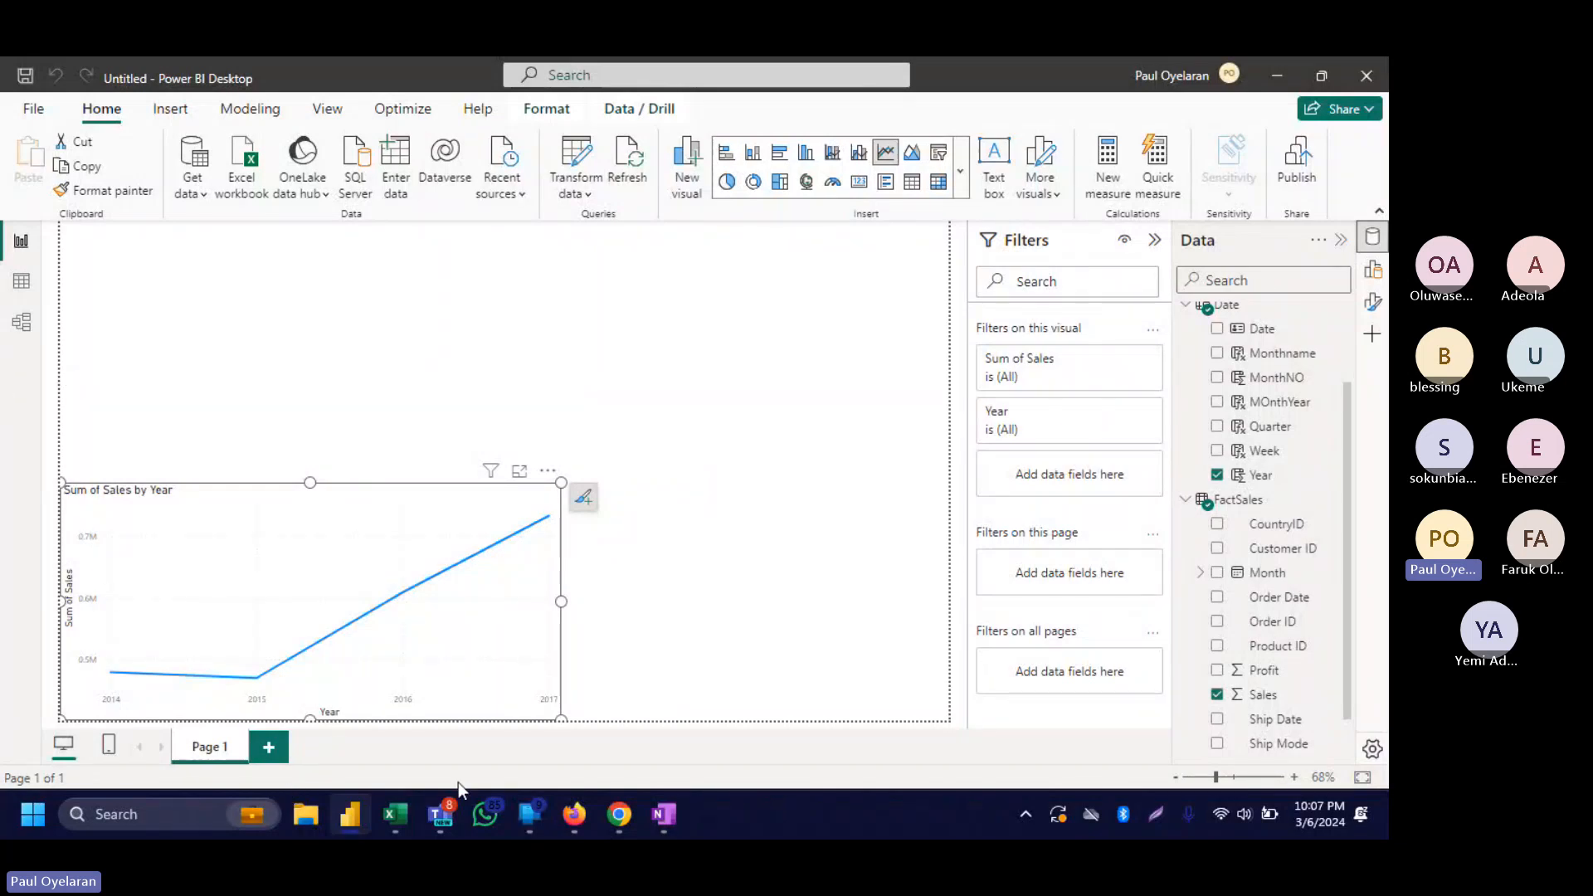
Switch to the Orders sheet of the SuperStore workbook in Excel and examine the Customer ID column.
mouse_move(394, 814)
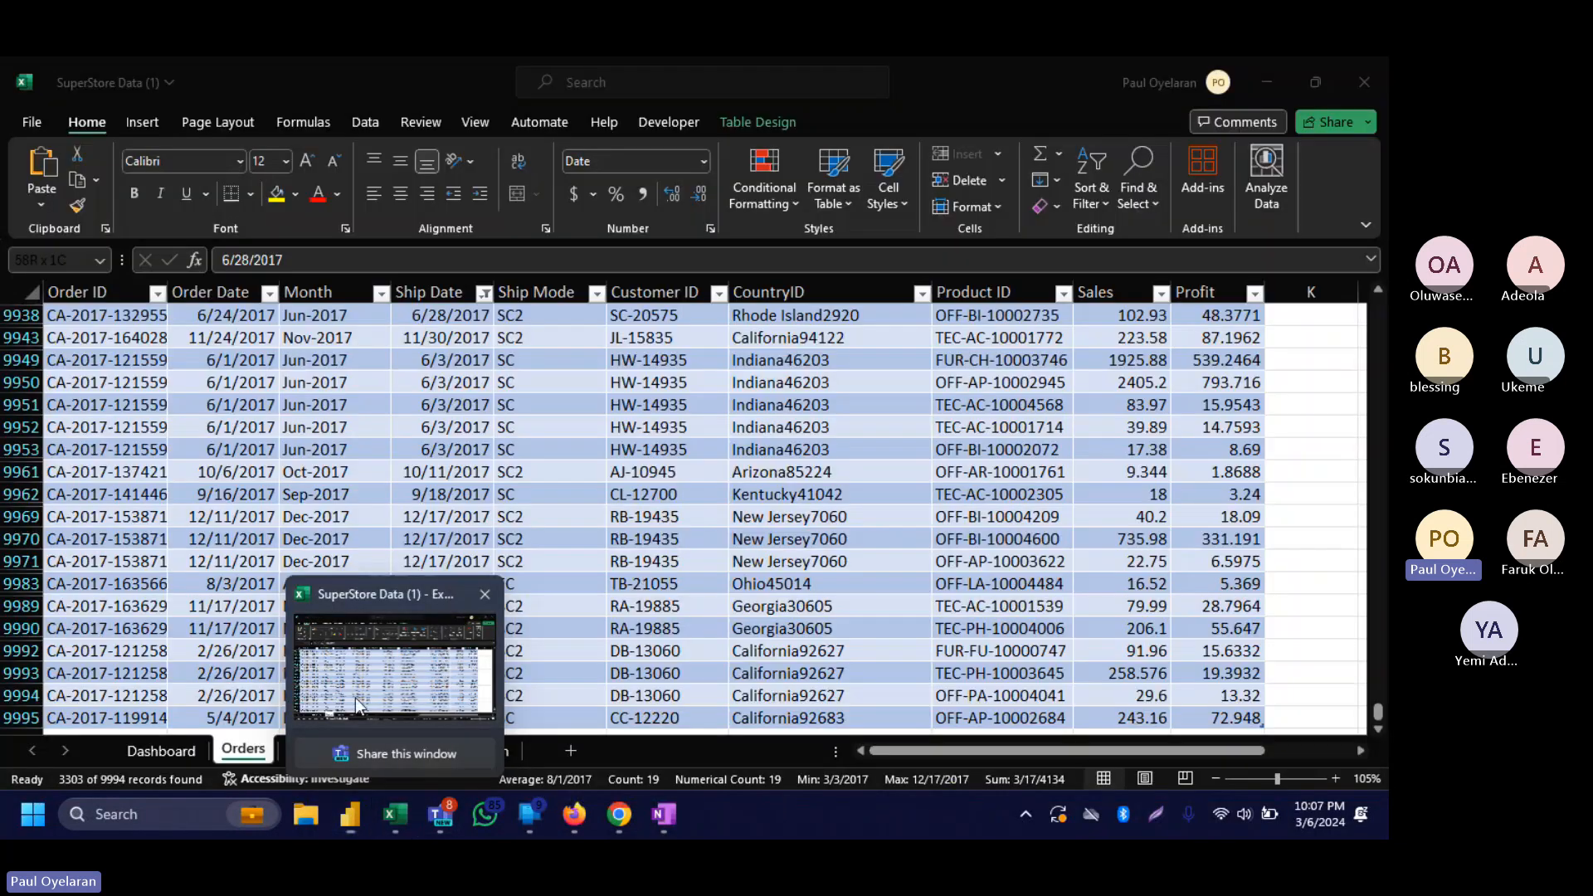
left_click(355, 698)
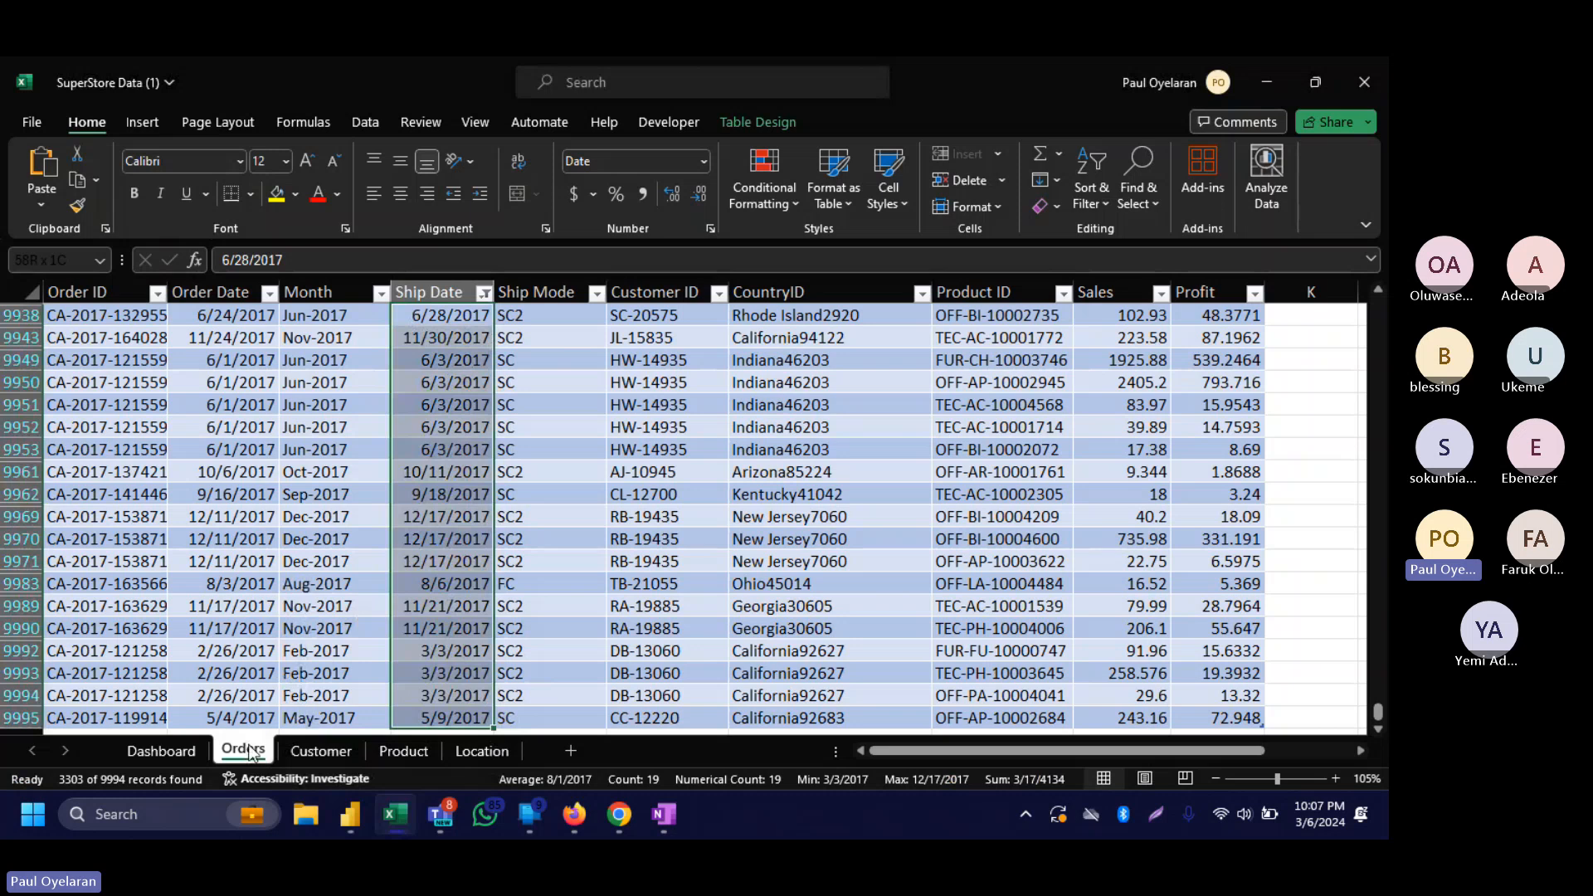
left_click(438, 383)
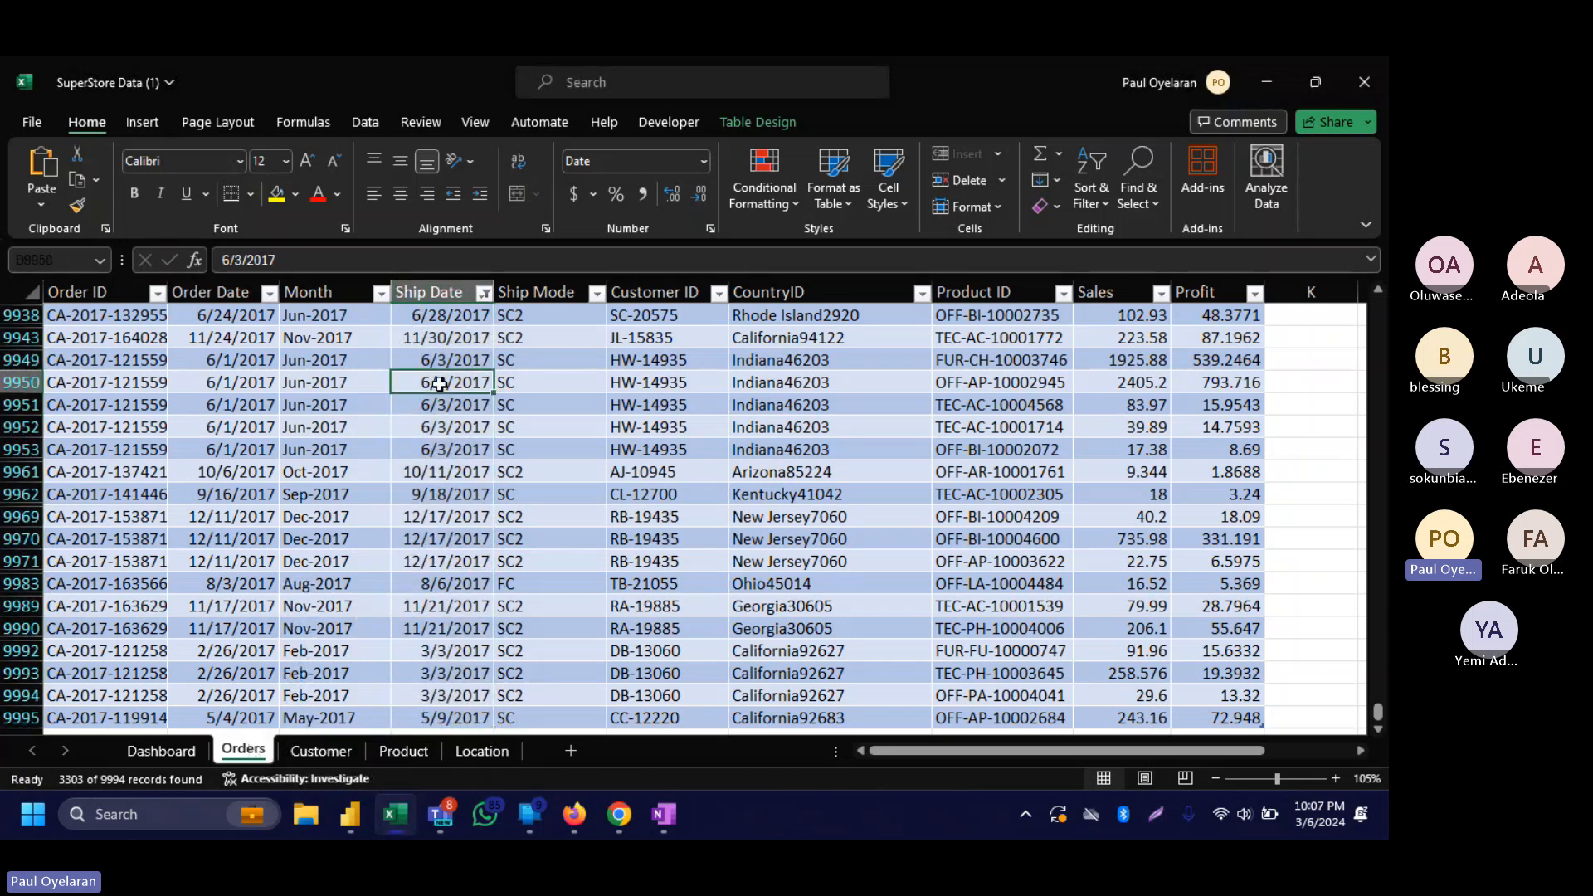
scroll(440, 384, "up", 4)
scroll(440, 384, "up", 10)
left_click(670, 295)
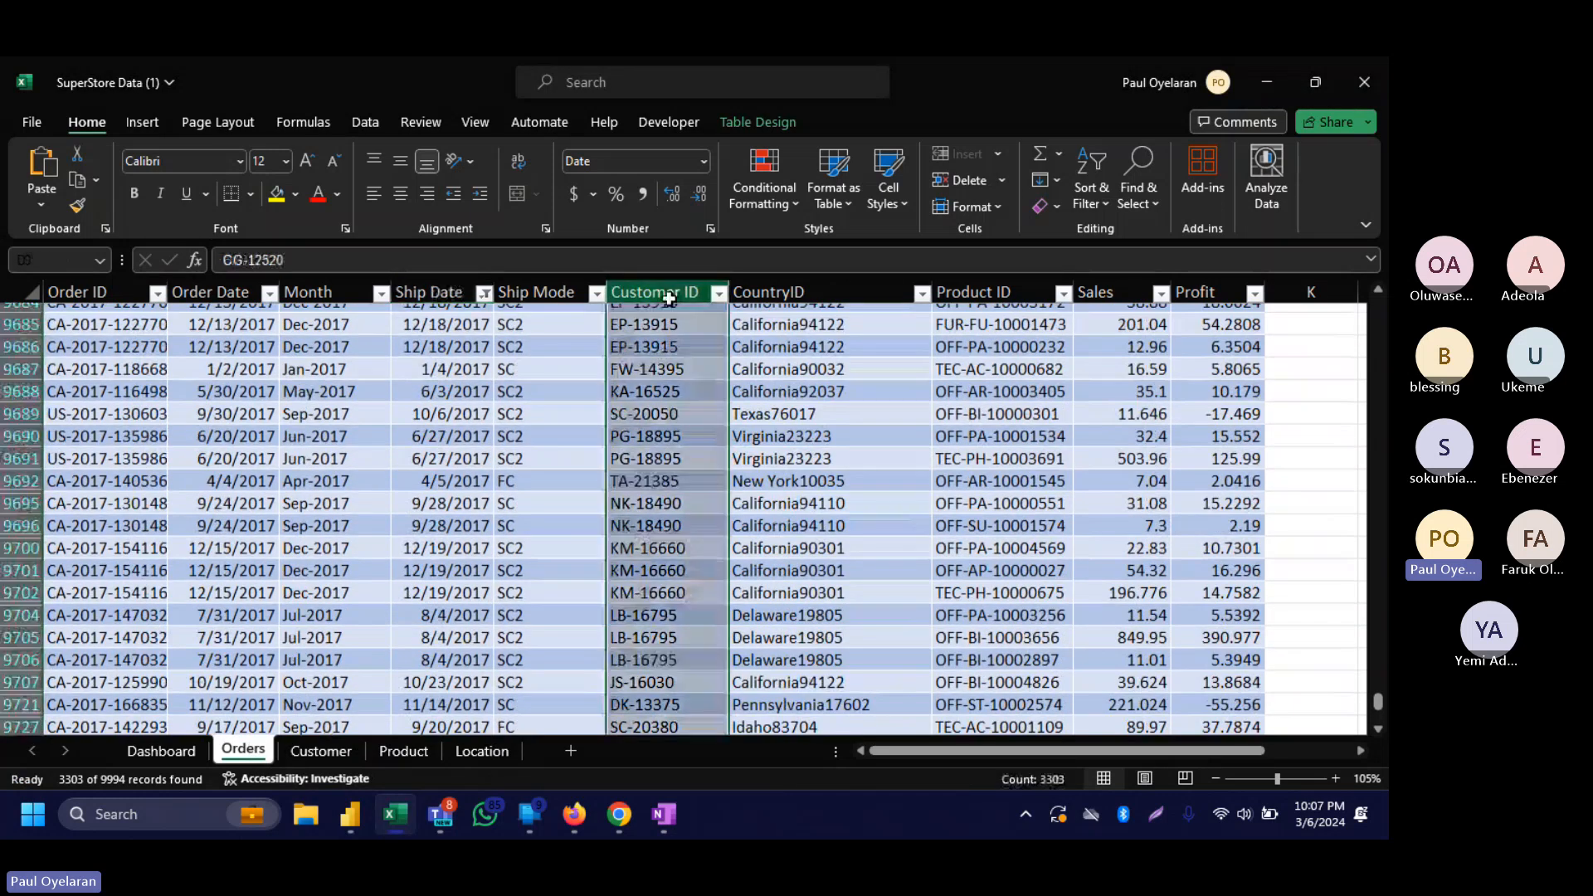
left_click(670, 293)
left_click(669, 291)
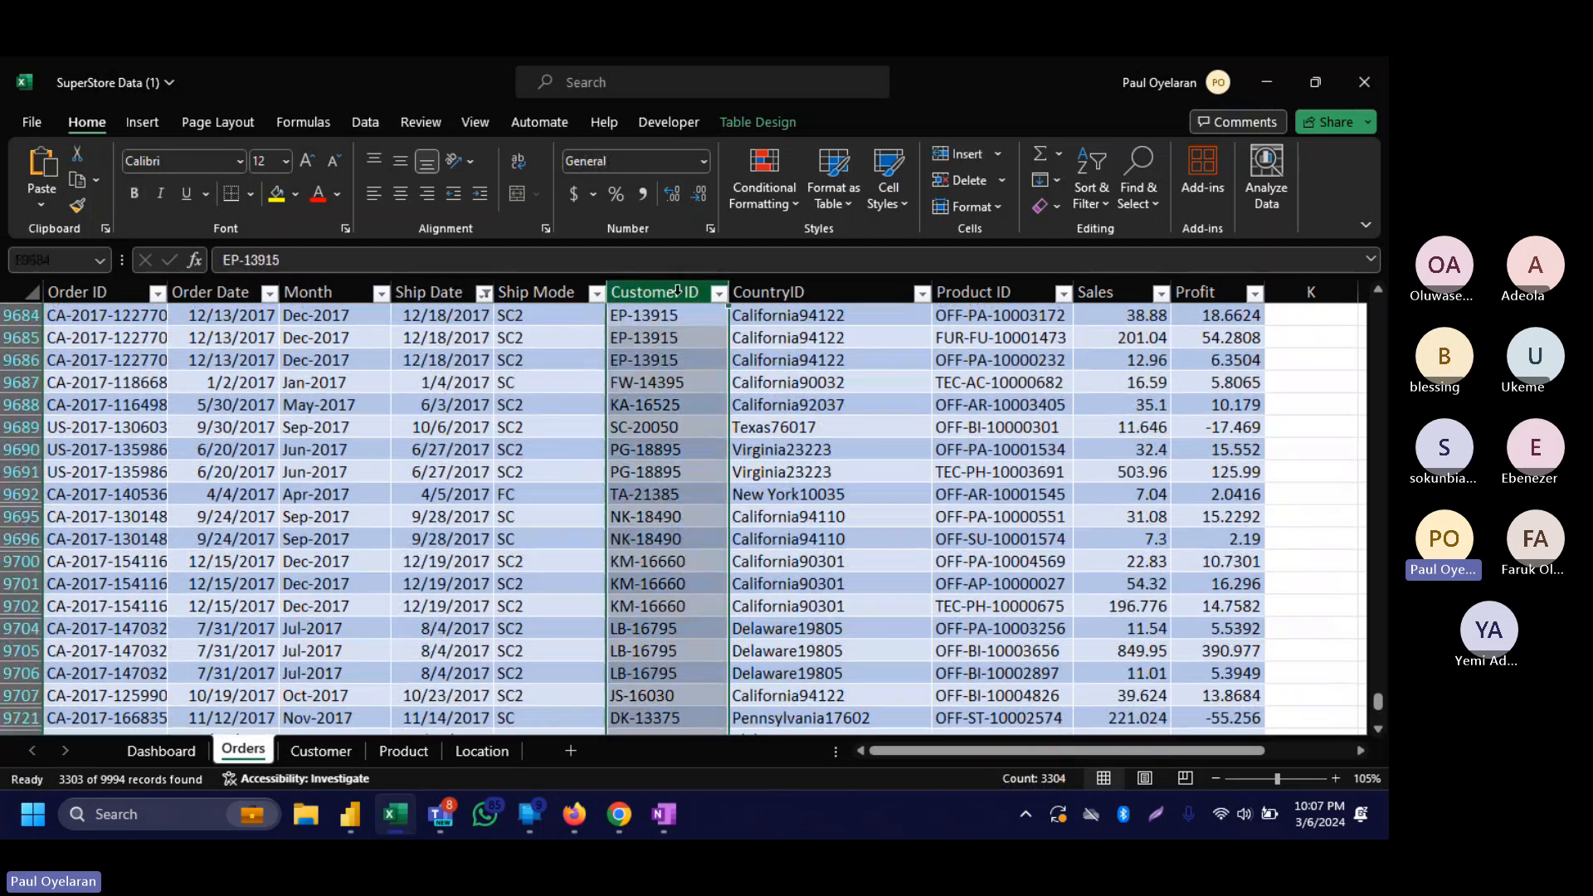
left_click(669, 346)
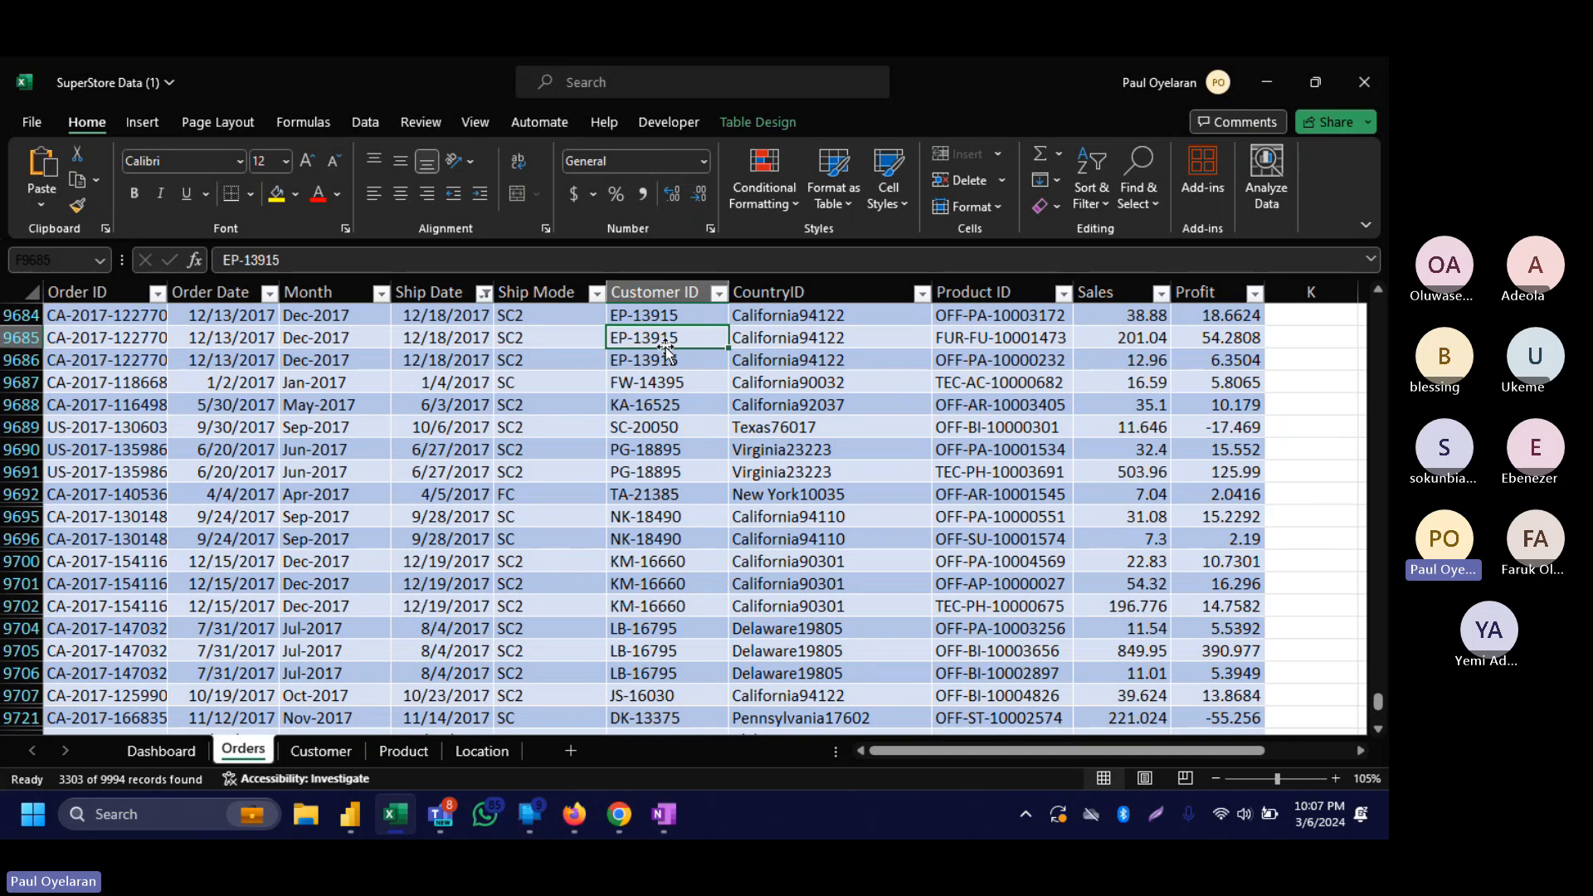
left_click(684, 288)
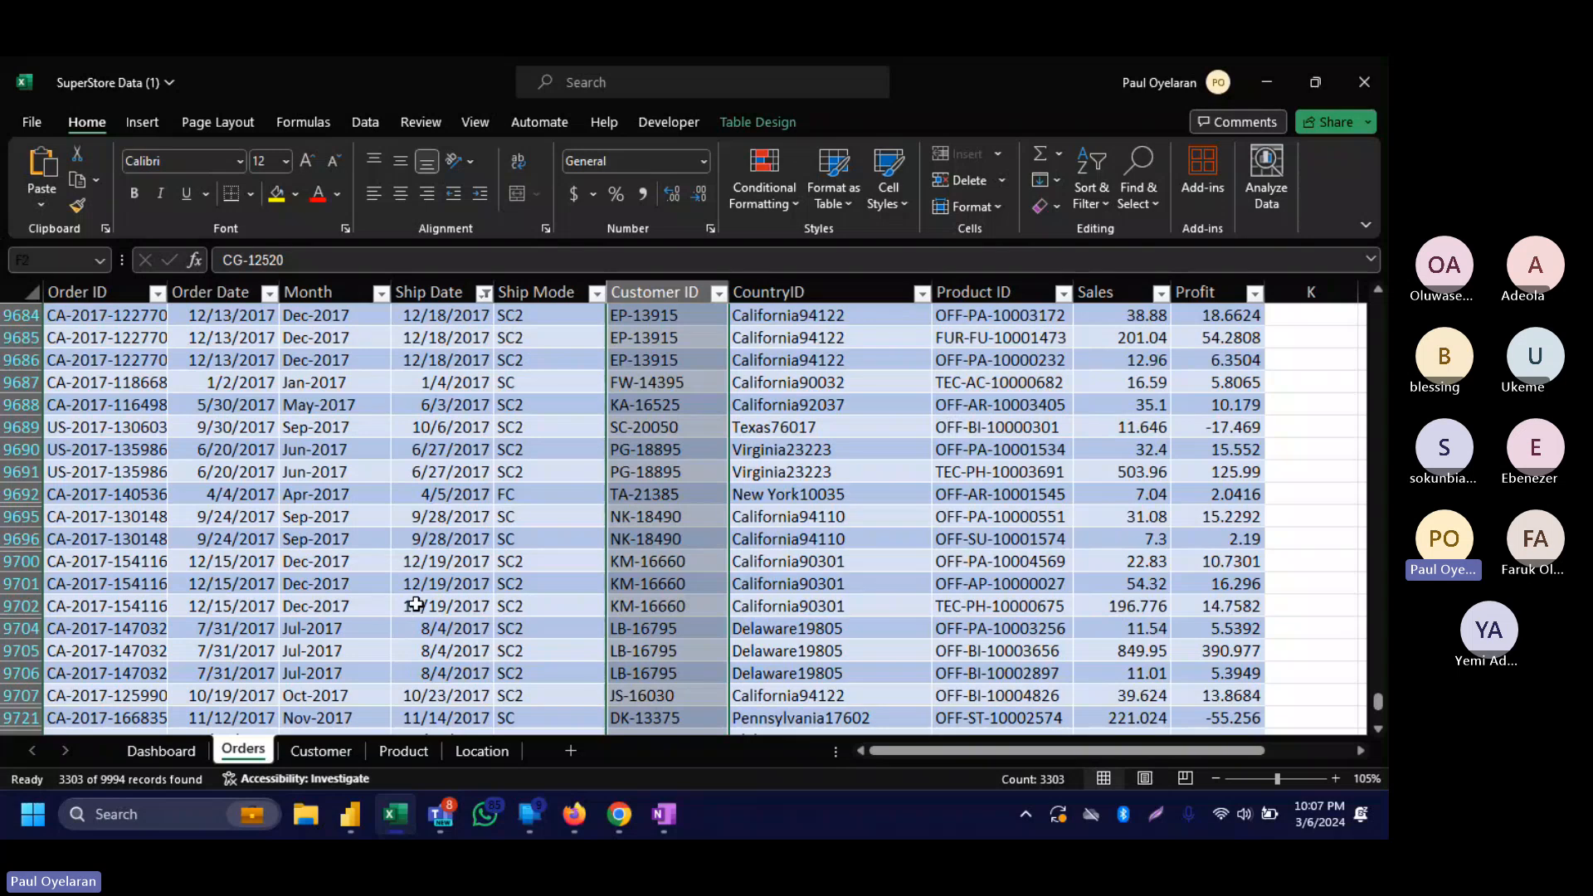
left_click(682, 295)
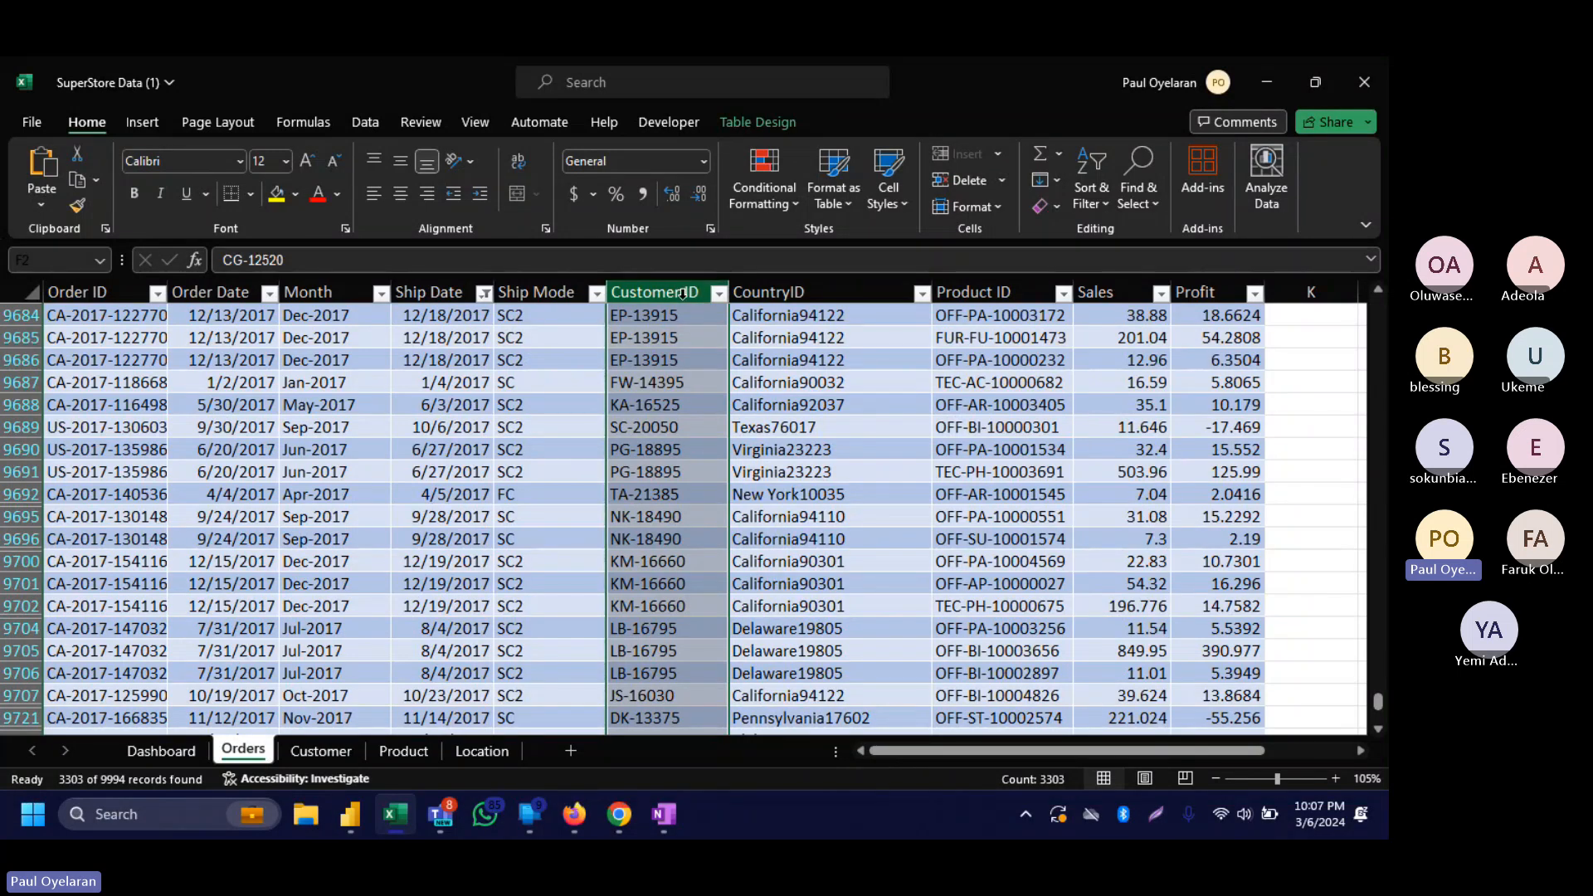
key("Return")
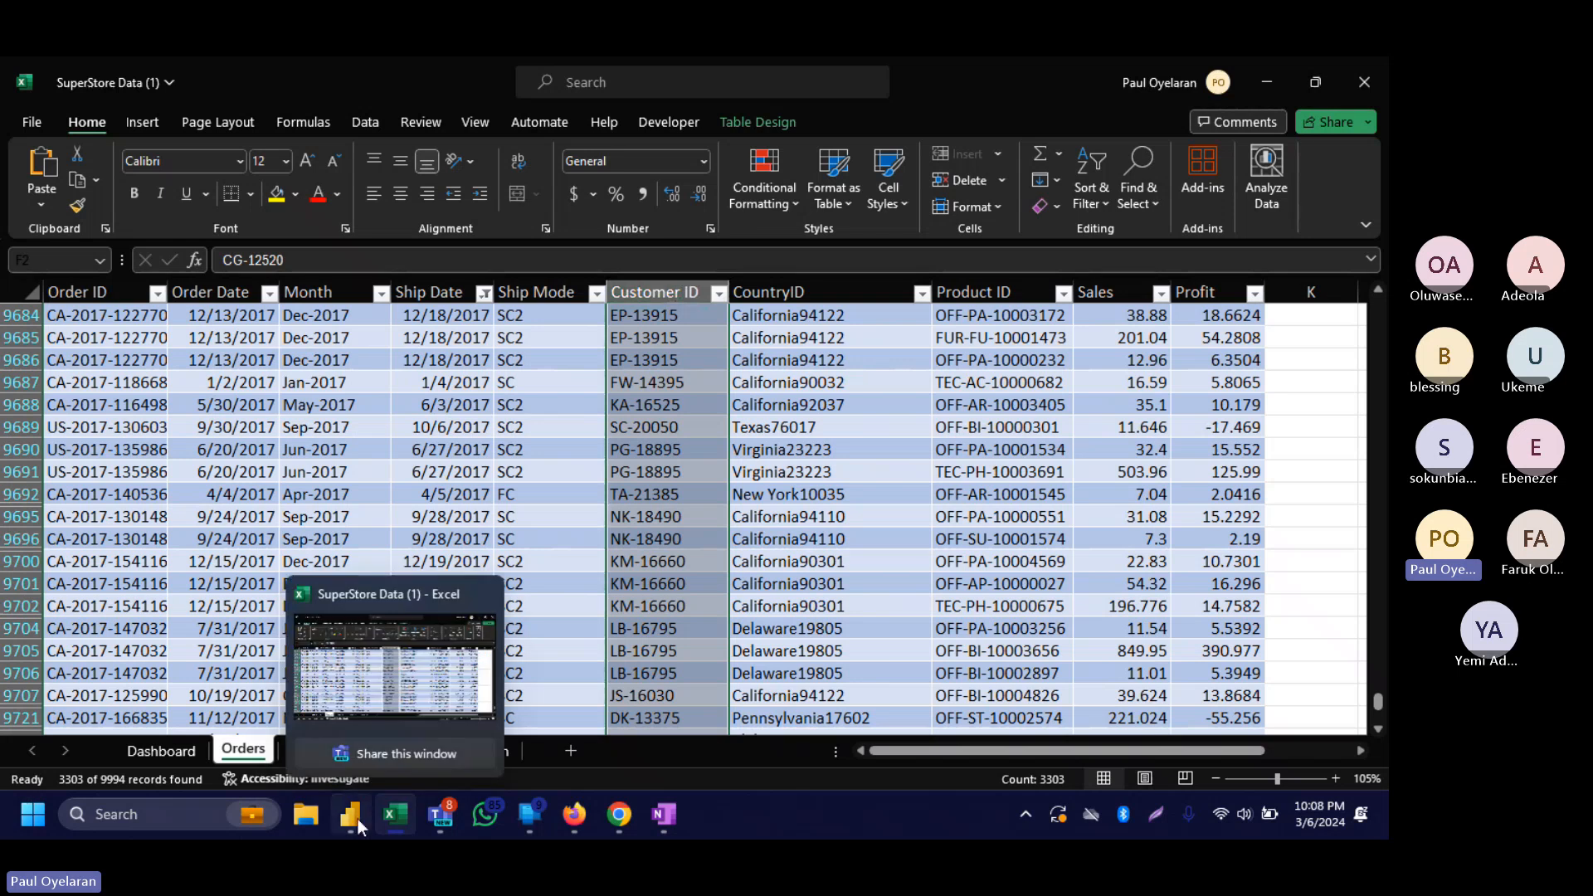
In Power BI, add a table visual showing Sales by the Customer table's Customer ID, sorted by sales in descending order.
mouse_move(350, 814)
left_click(368, 697)
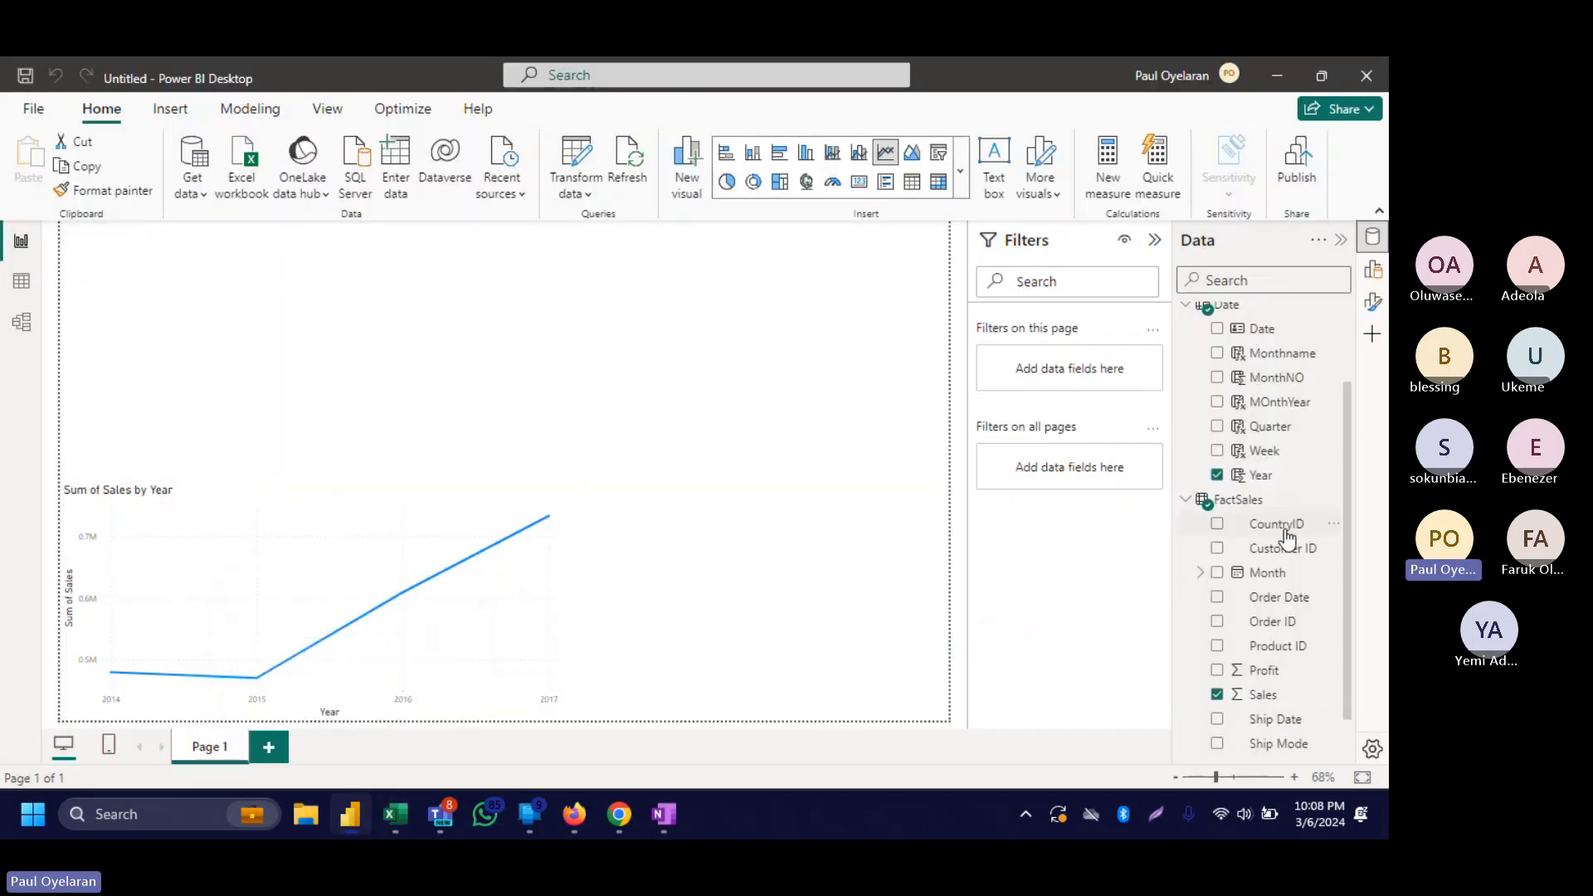
scroll(1229, 471, "up", 2)
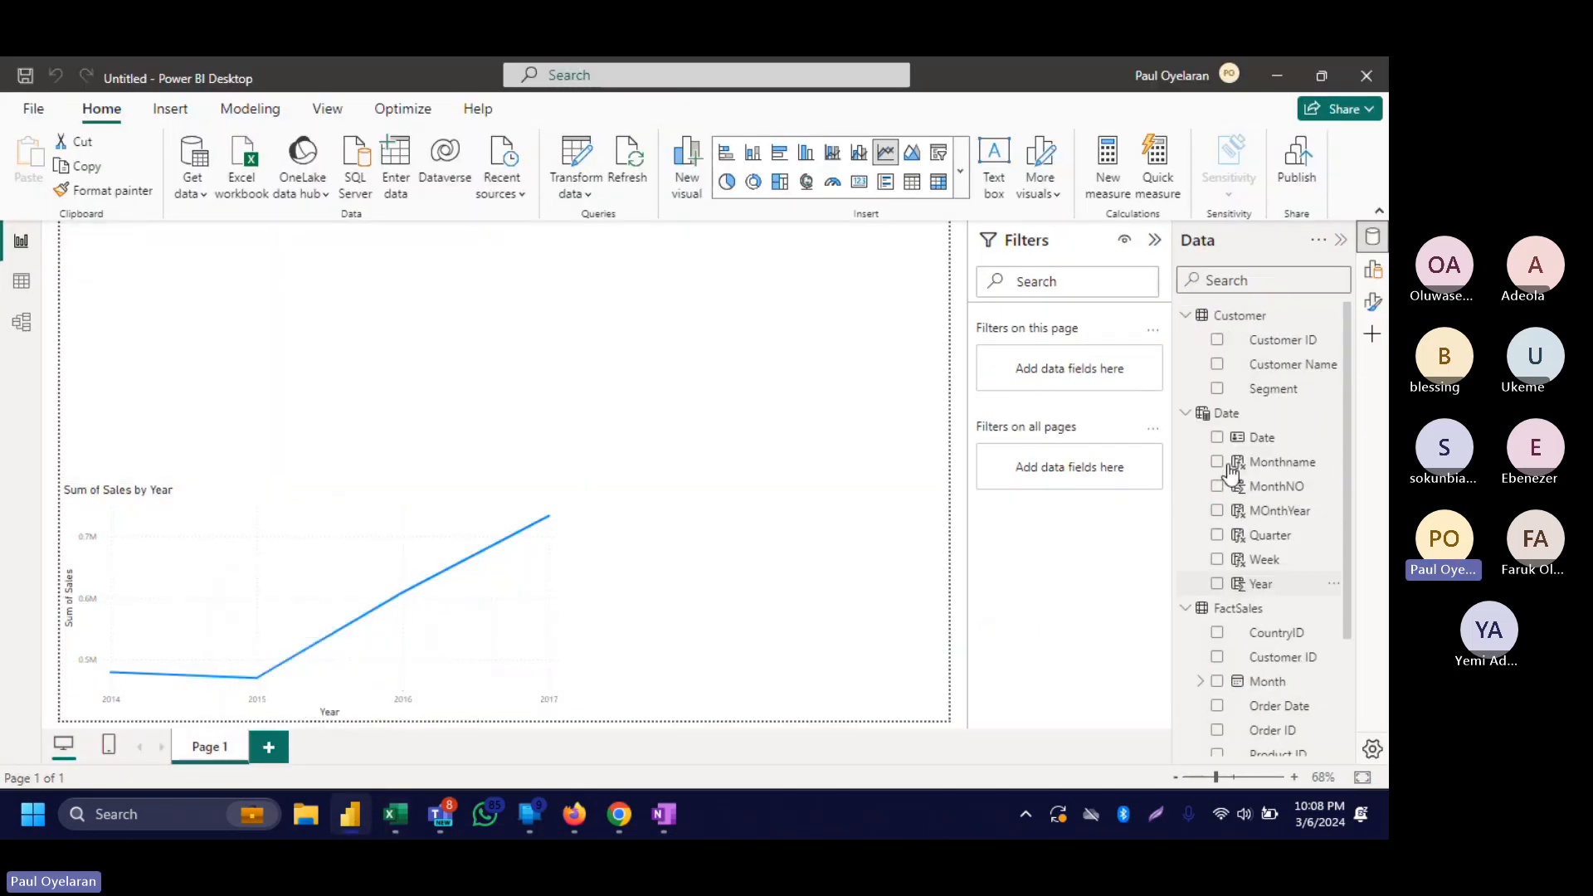
left_click(1217, 339)
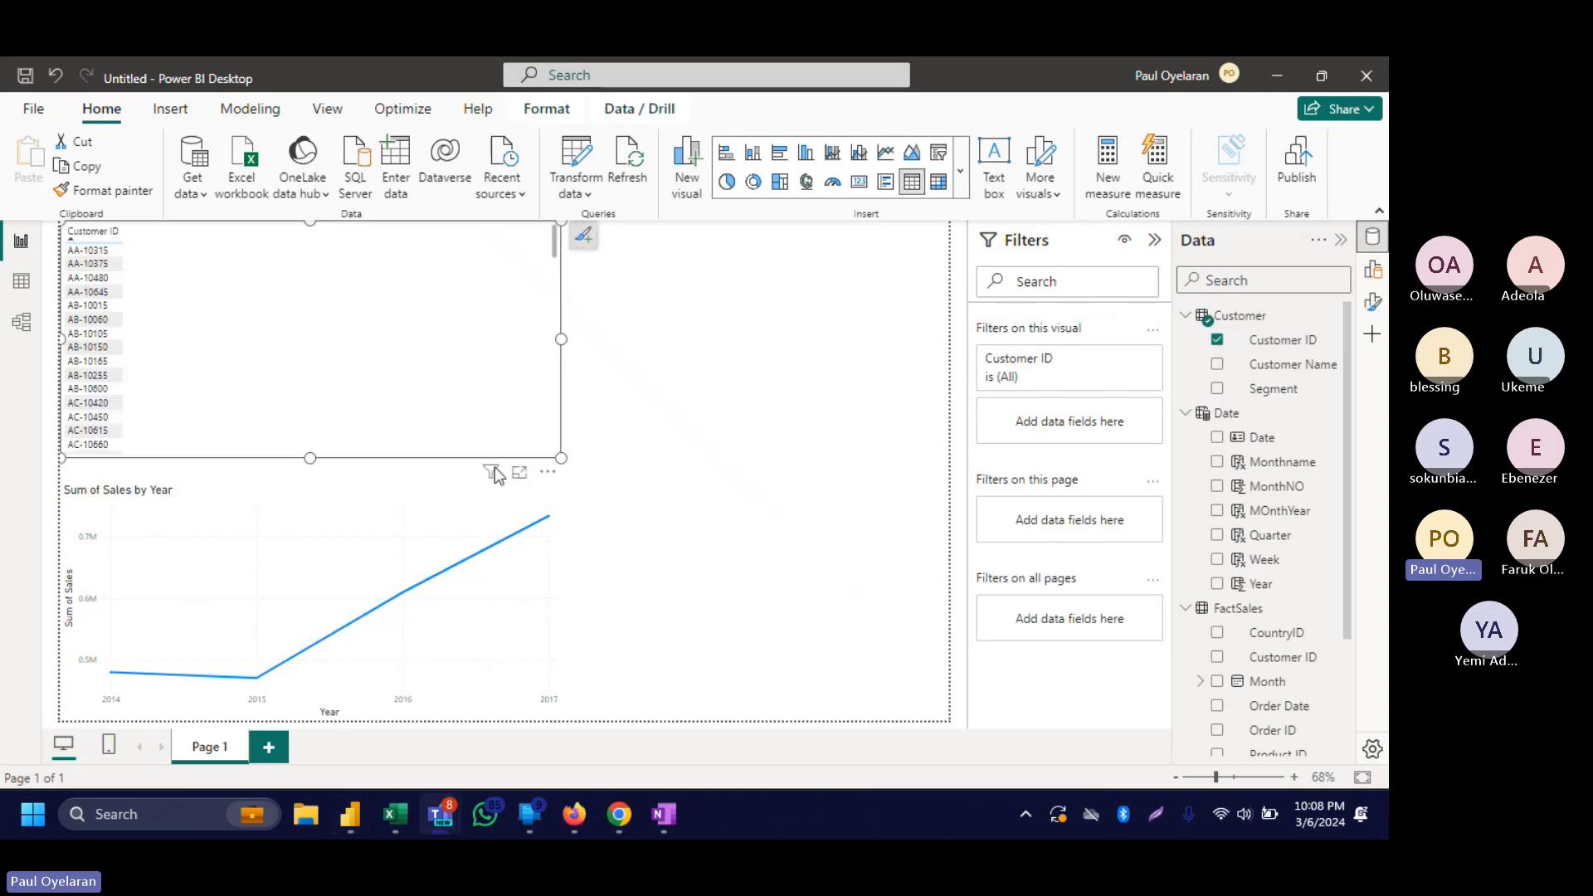
scroll(1249, 455, "down", 2)
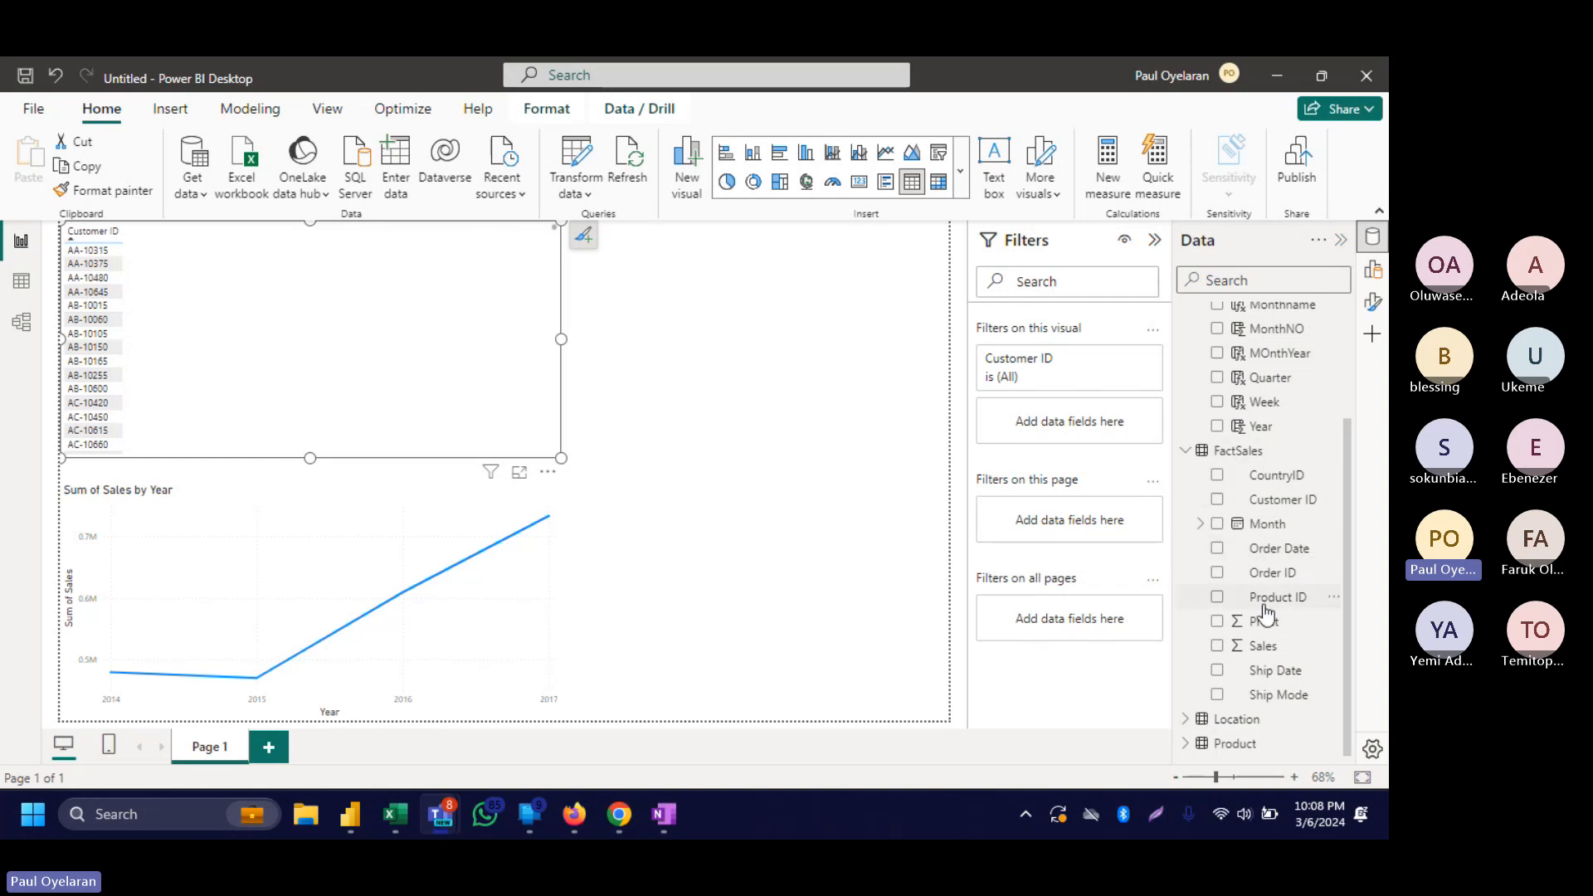
left_click(1216, 646)
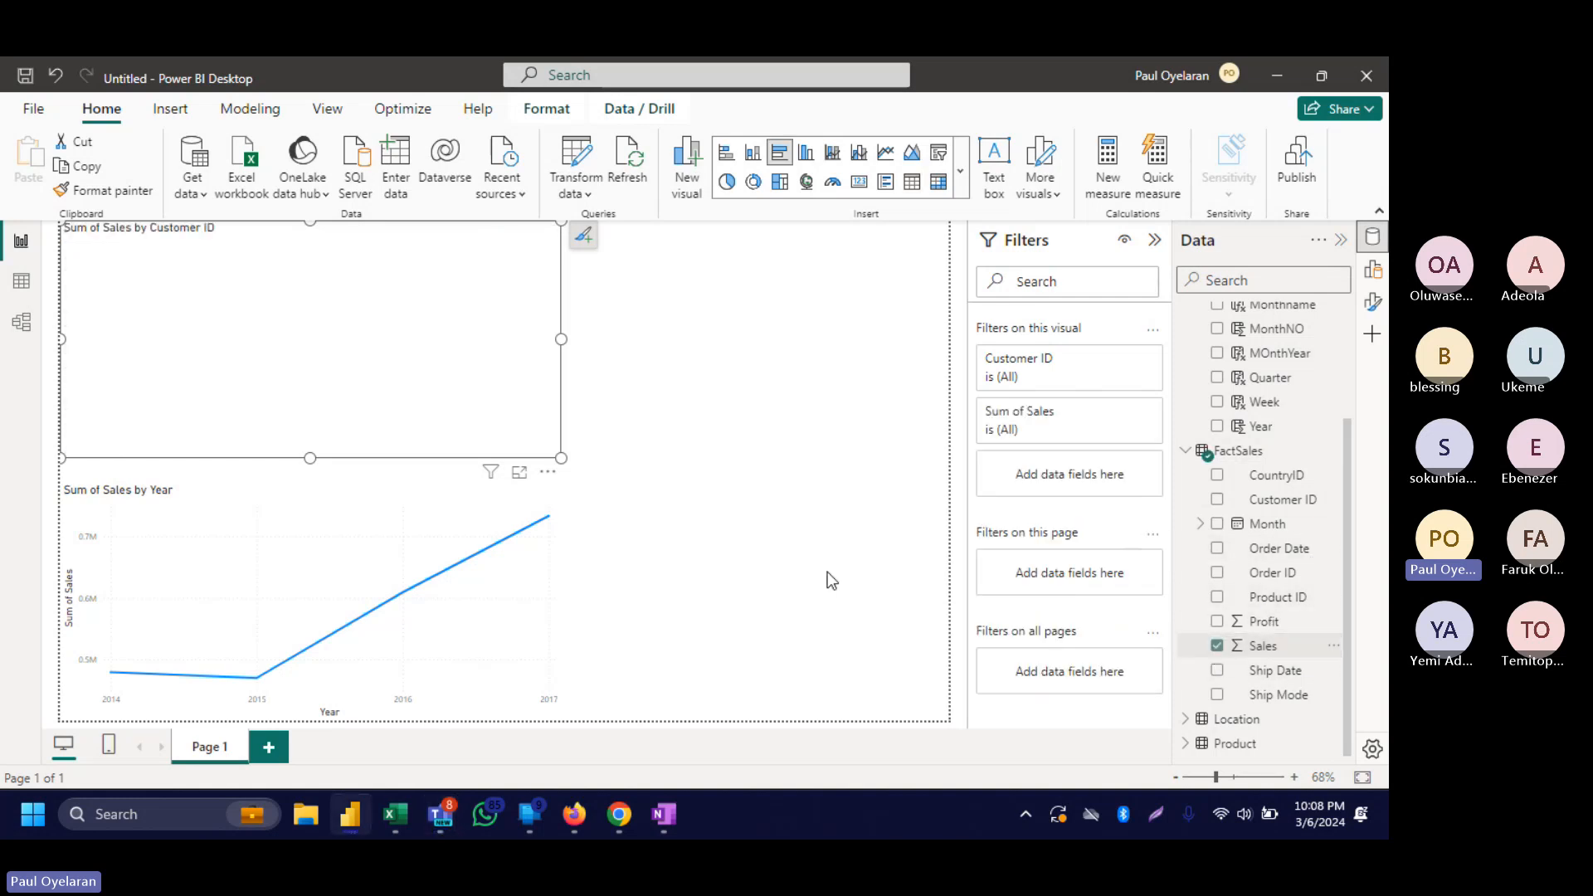
left_click(912, 181)
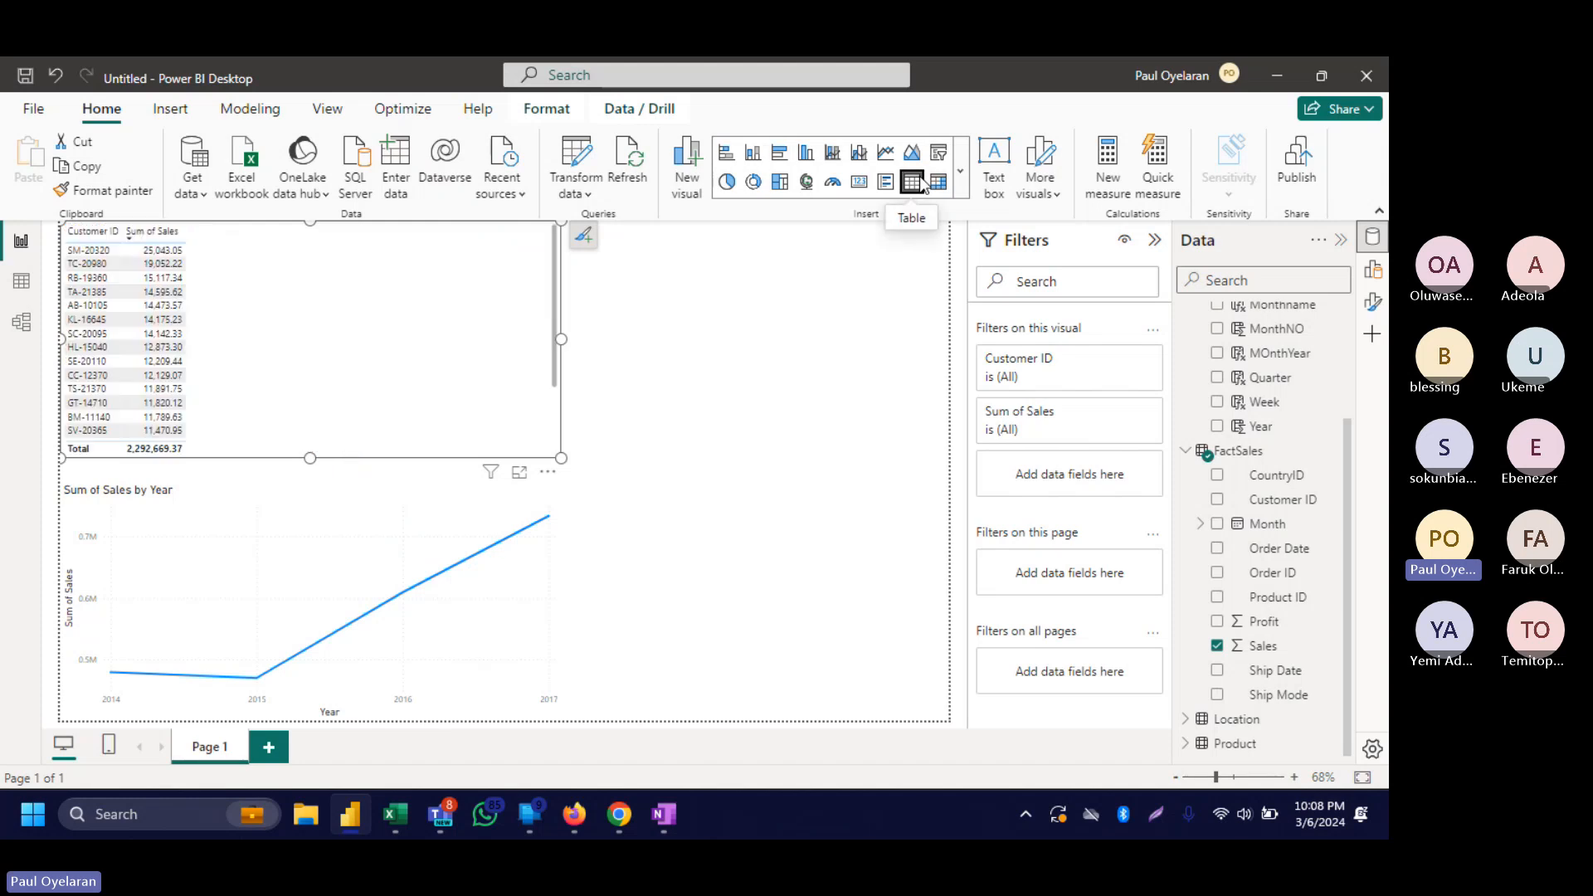
left_click(169, 234)
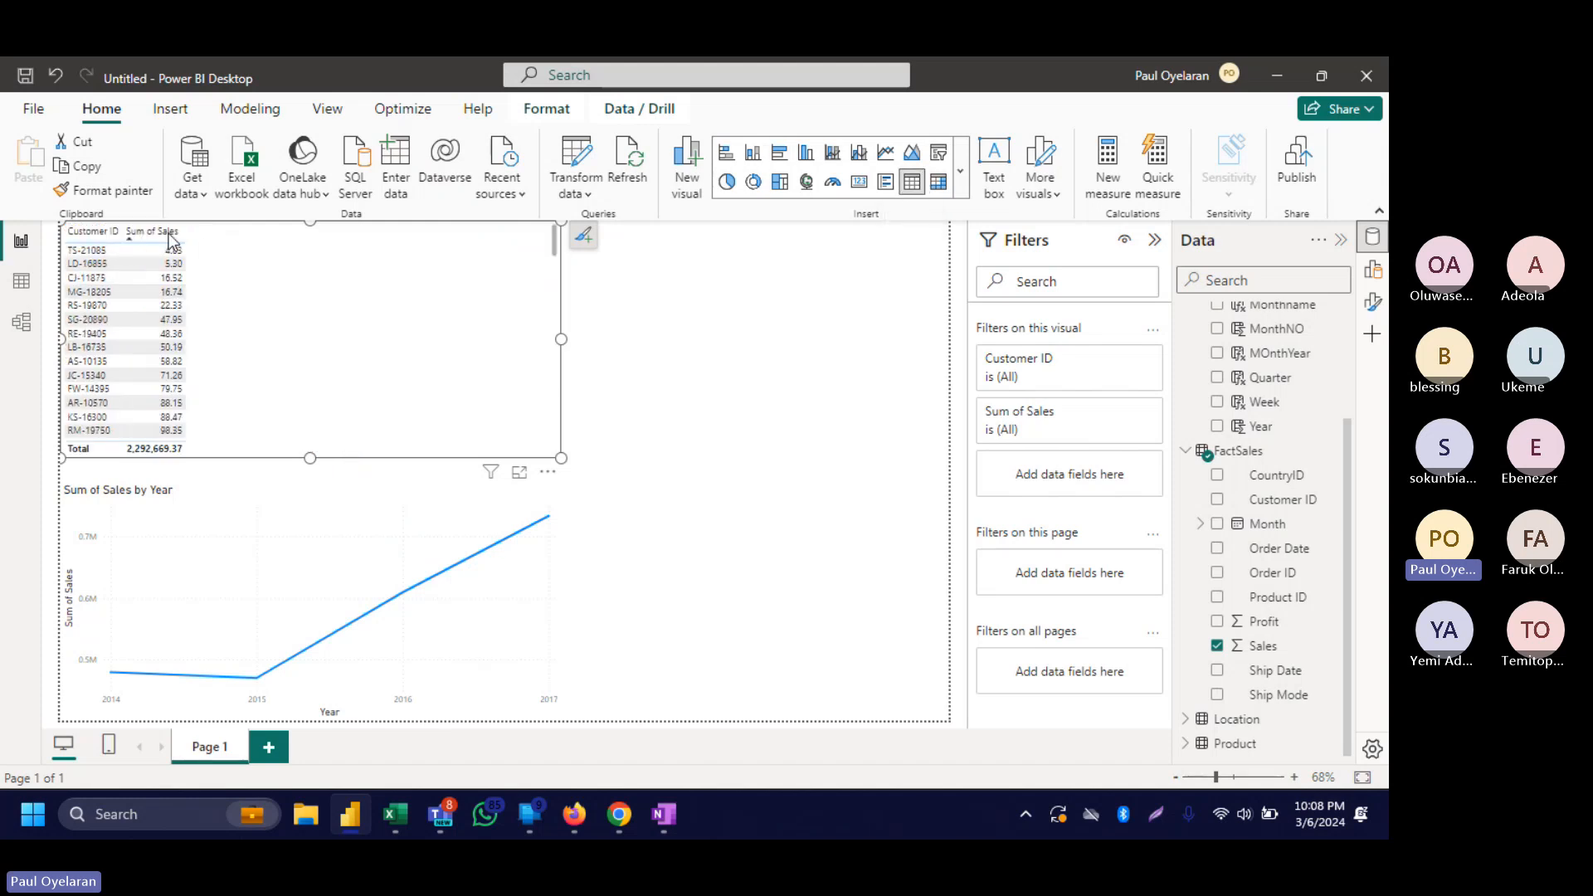
left_click(170, 237)
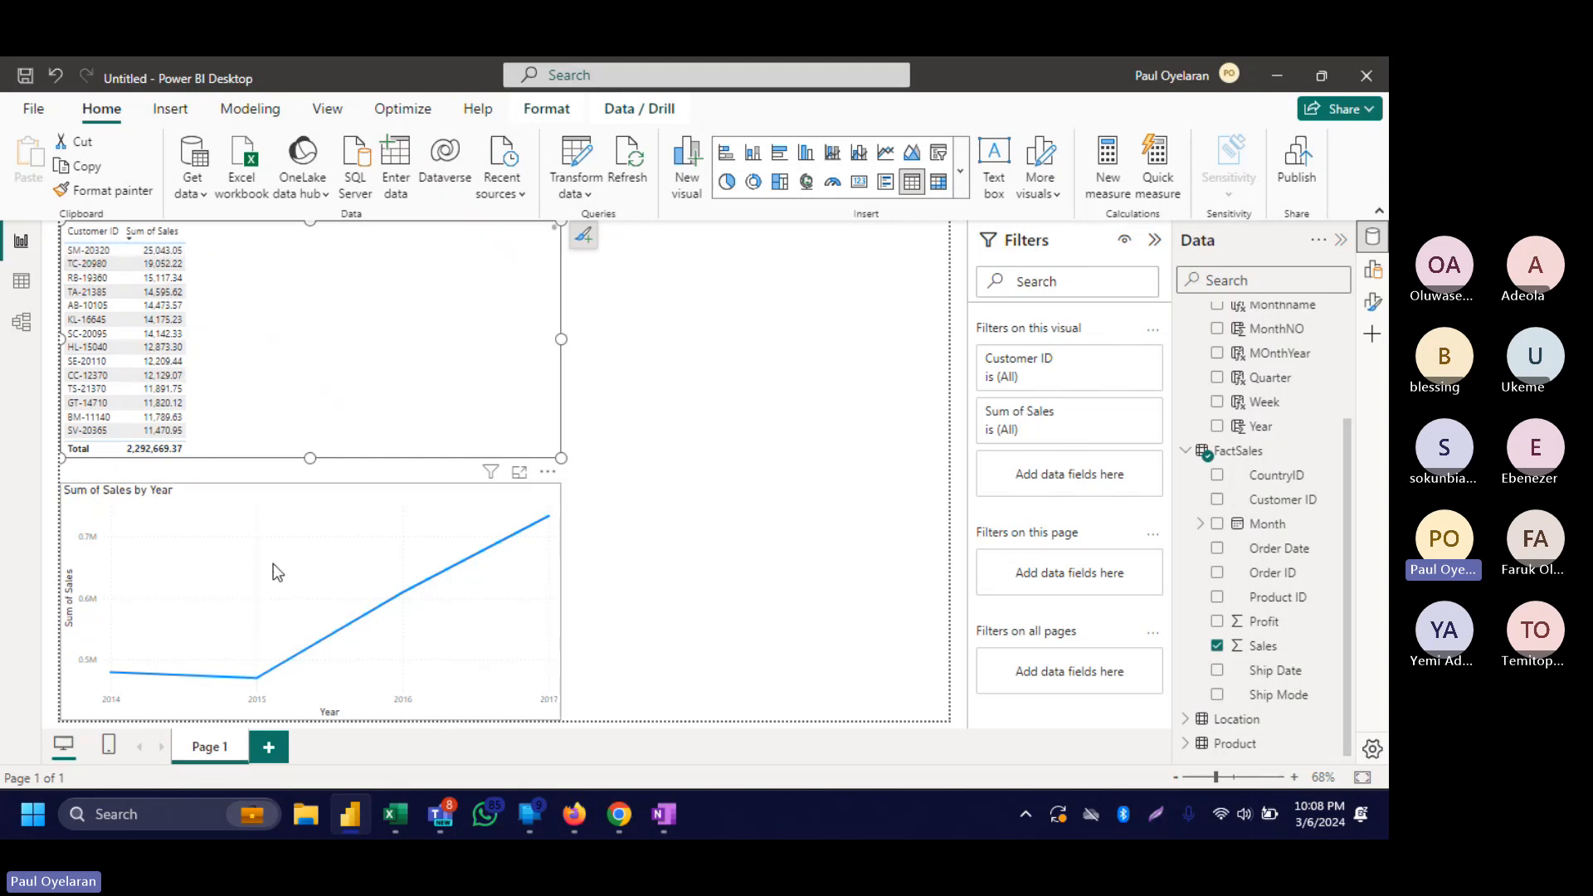
Switch to the Customer sheet of the Excel workbook and search for the ID of the customer with the highest sales.
mouse_move(396, 815)
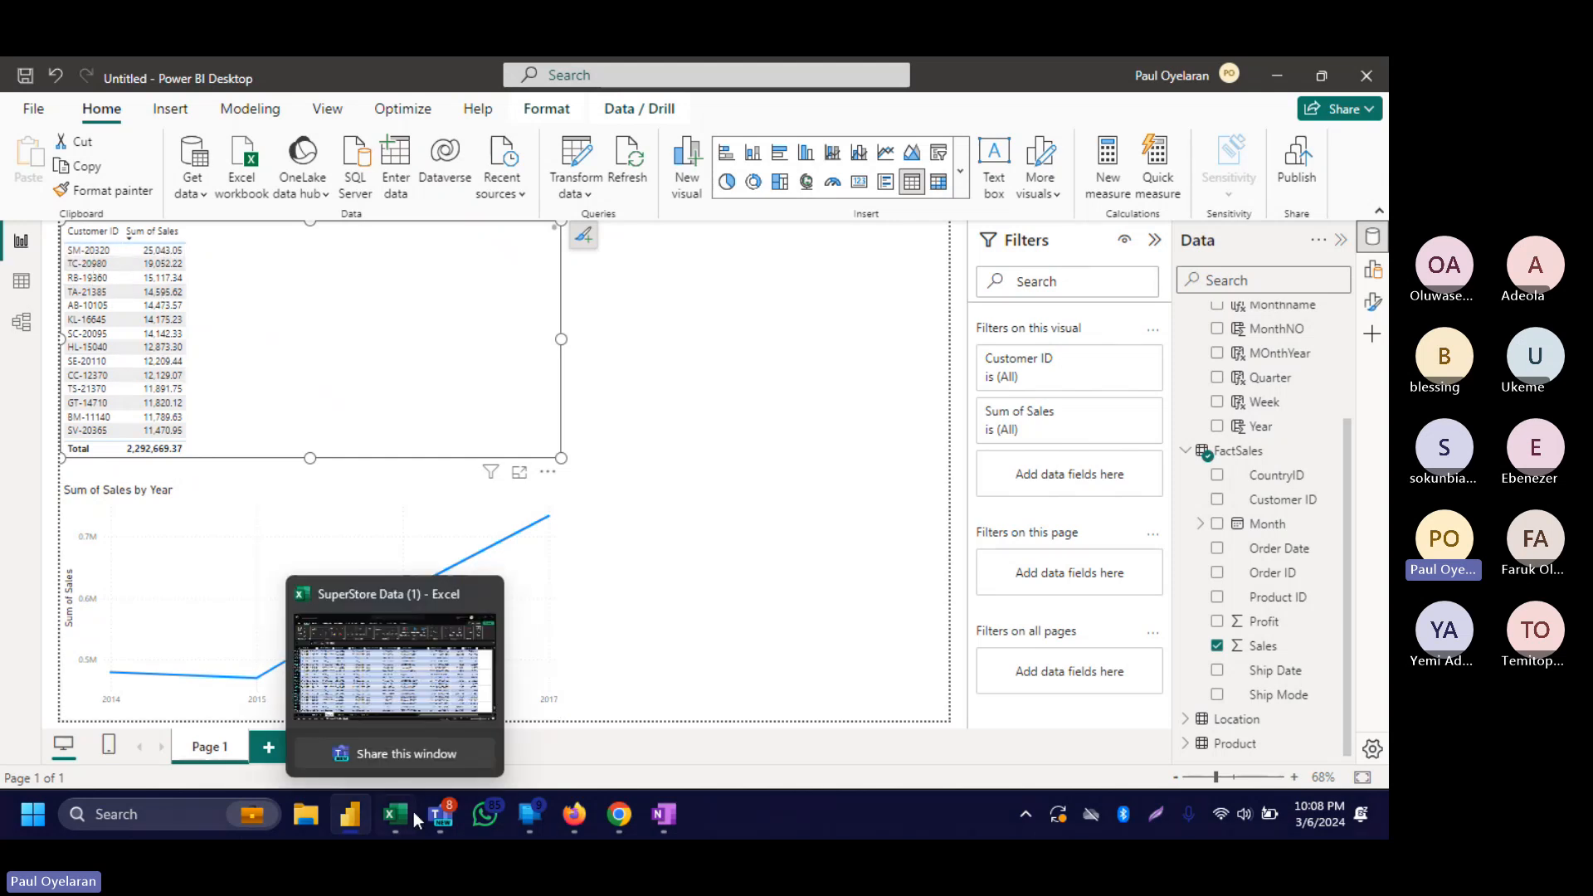
left_click(395, 678)
left_click(322, 750)
left_click(605, 401)
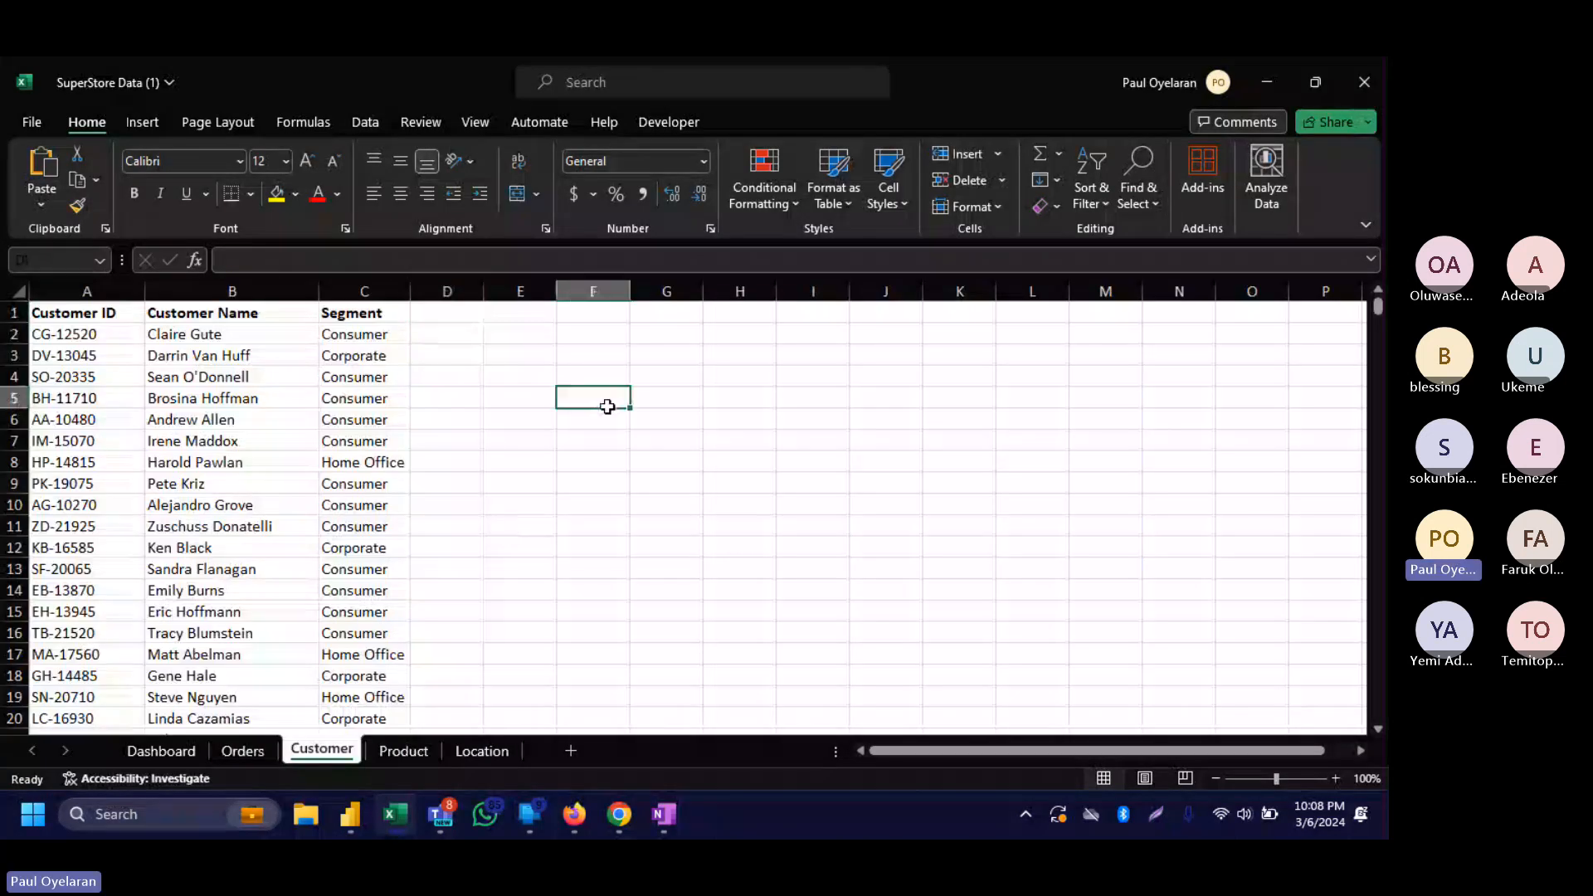
key("ctrl+f")
type("sm")
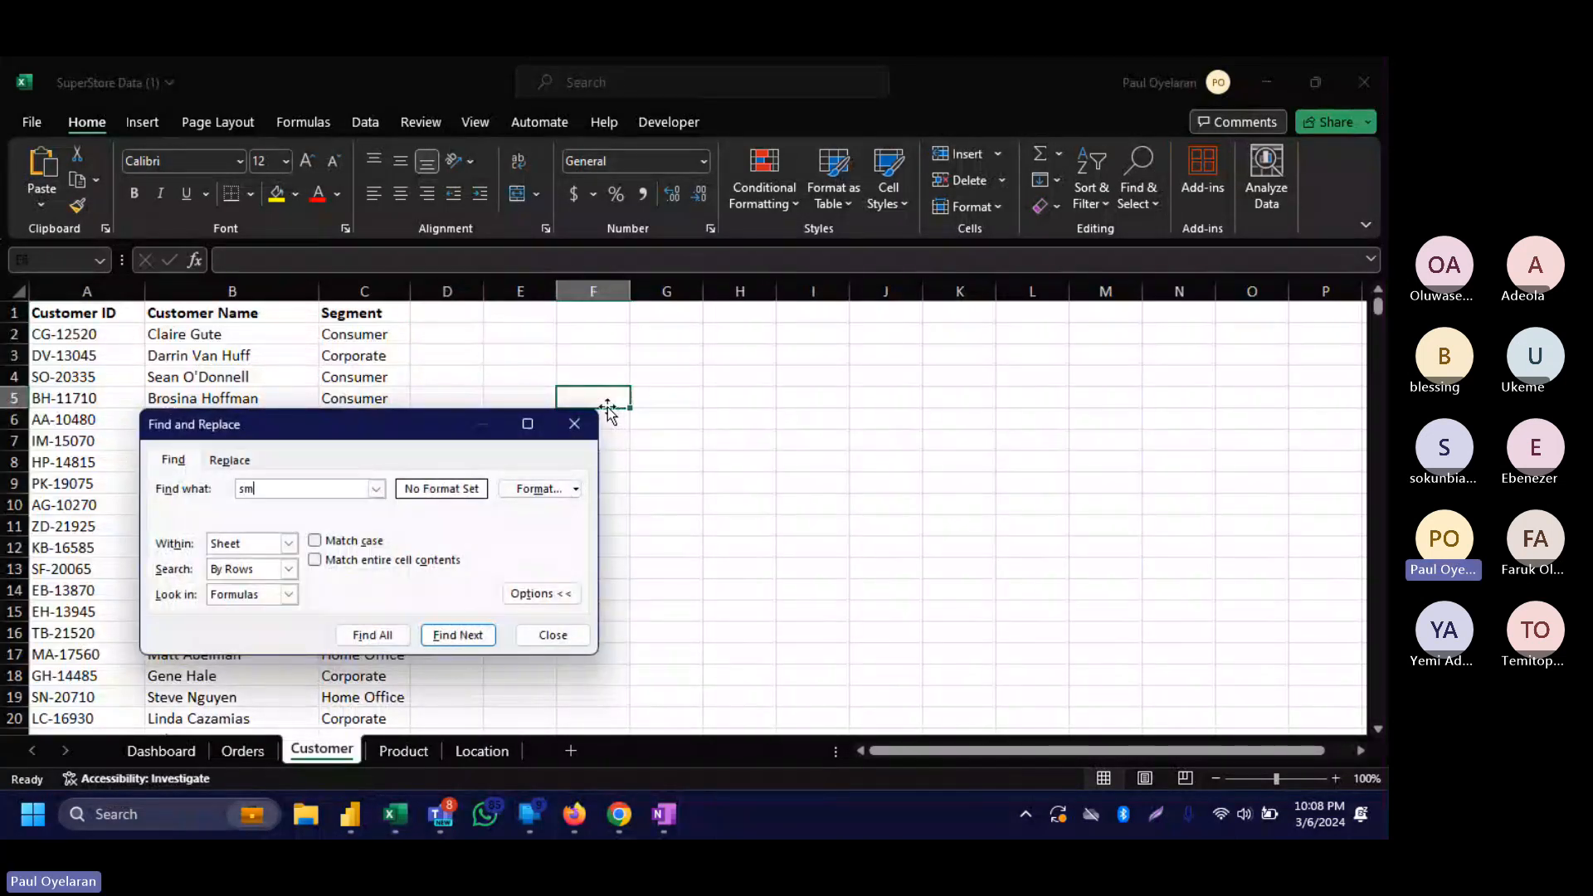
type("2023")
key("Return")
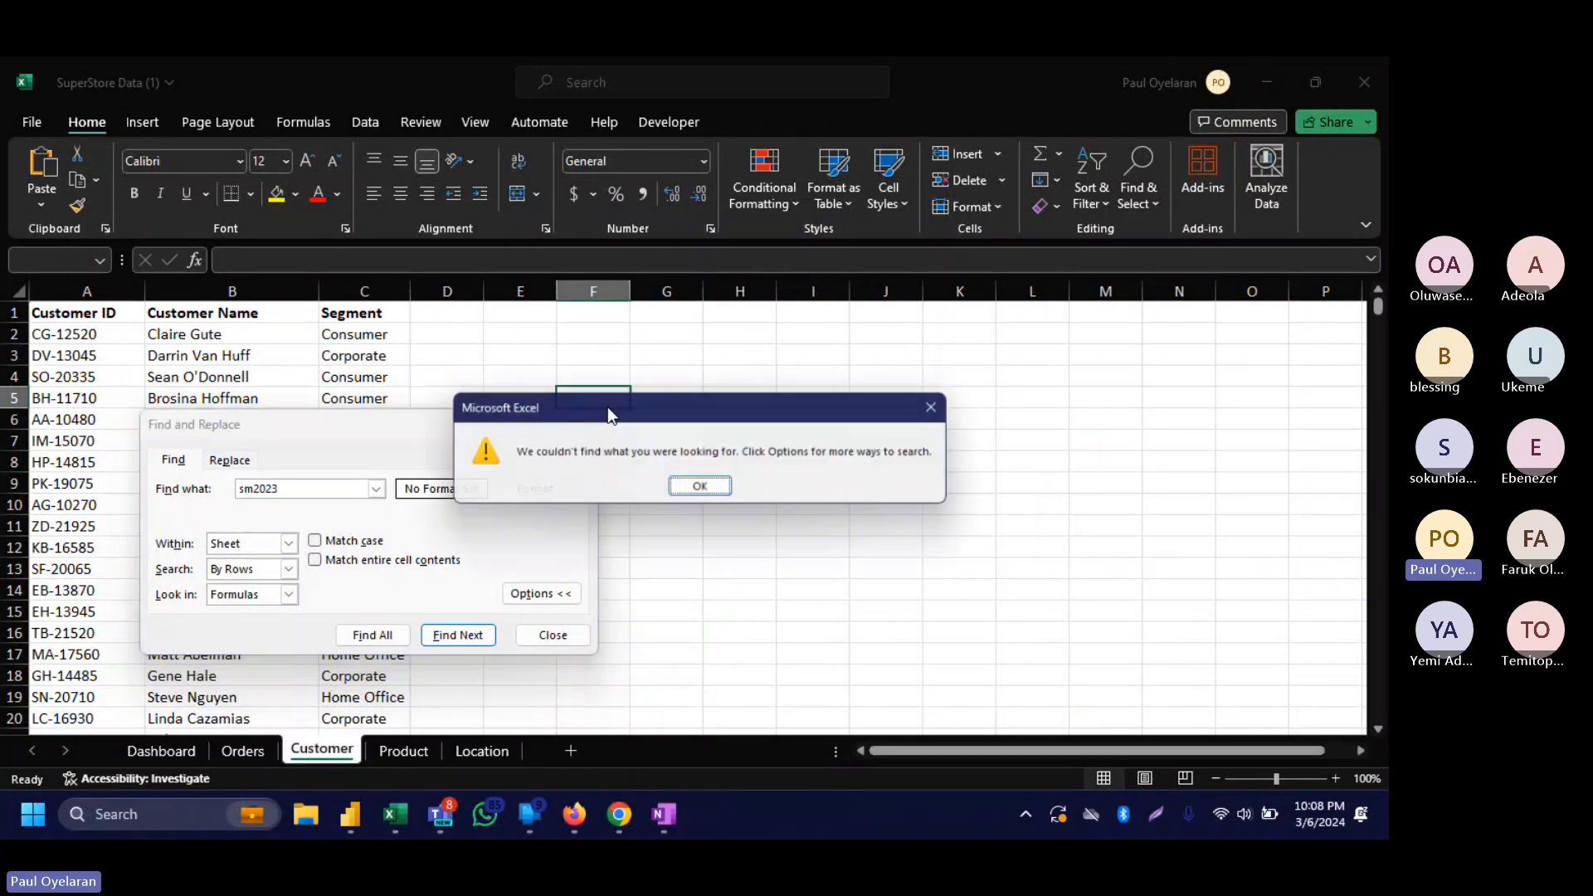
Shorten the search text to "sm" and repeat the search in the Customer sheet.
left_click(704, 488)
key("BackSpace")
key("BackSpace")
key("BackSpace")
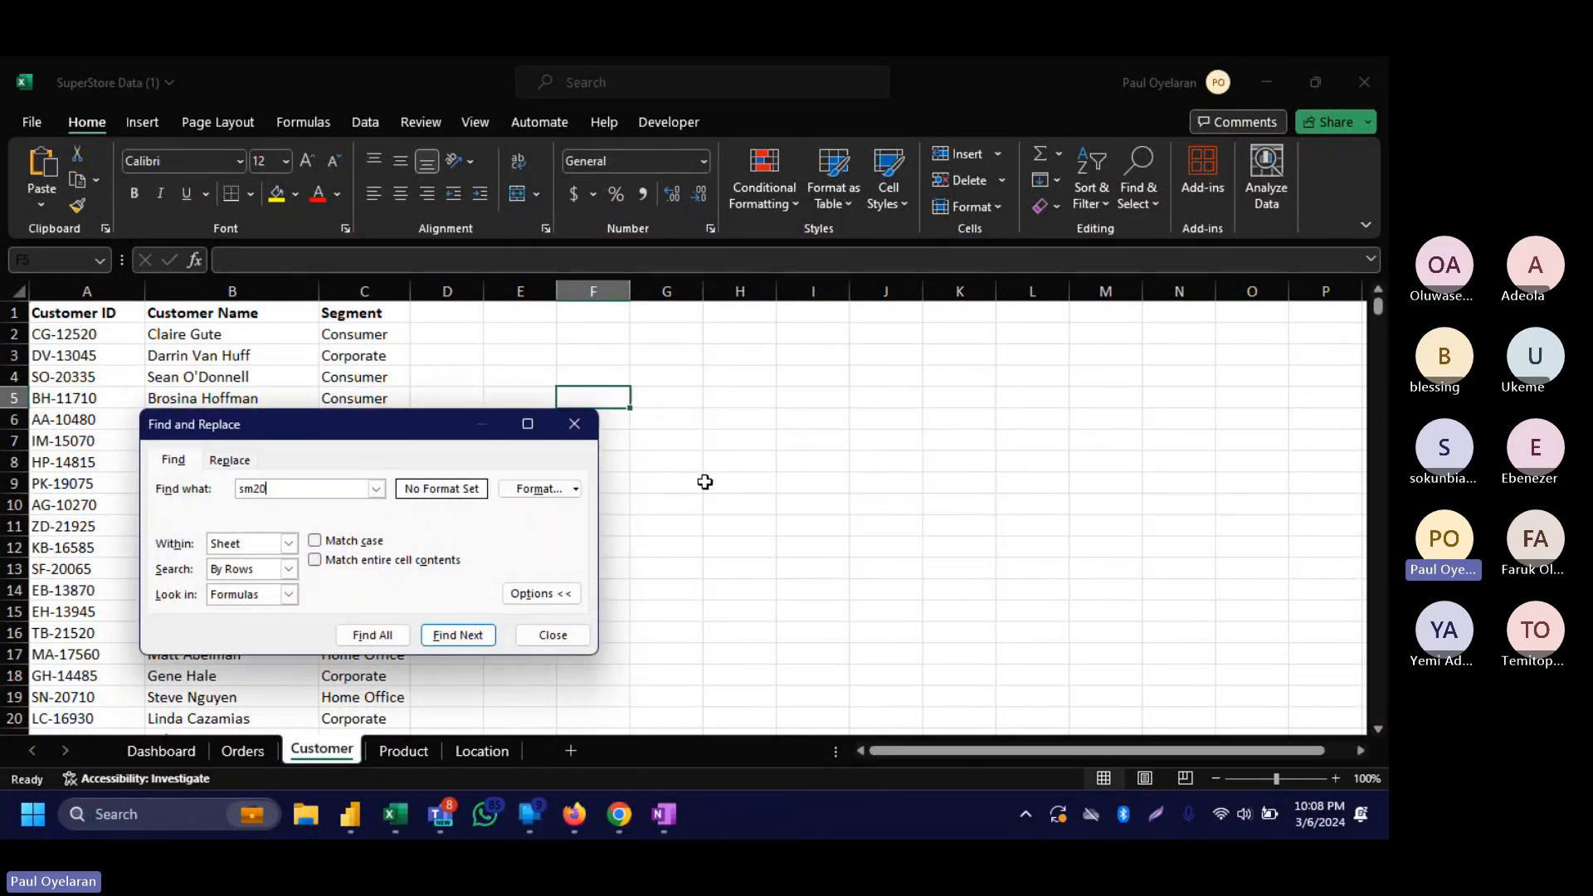
key("BackSpace")
key("Return")
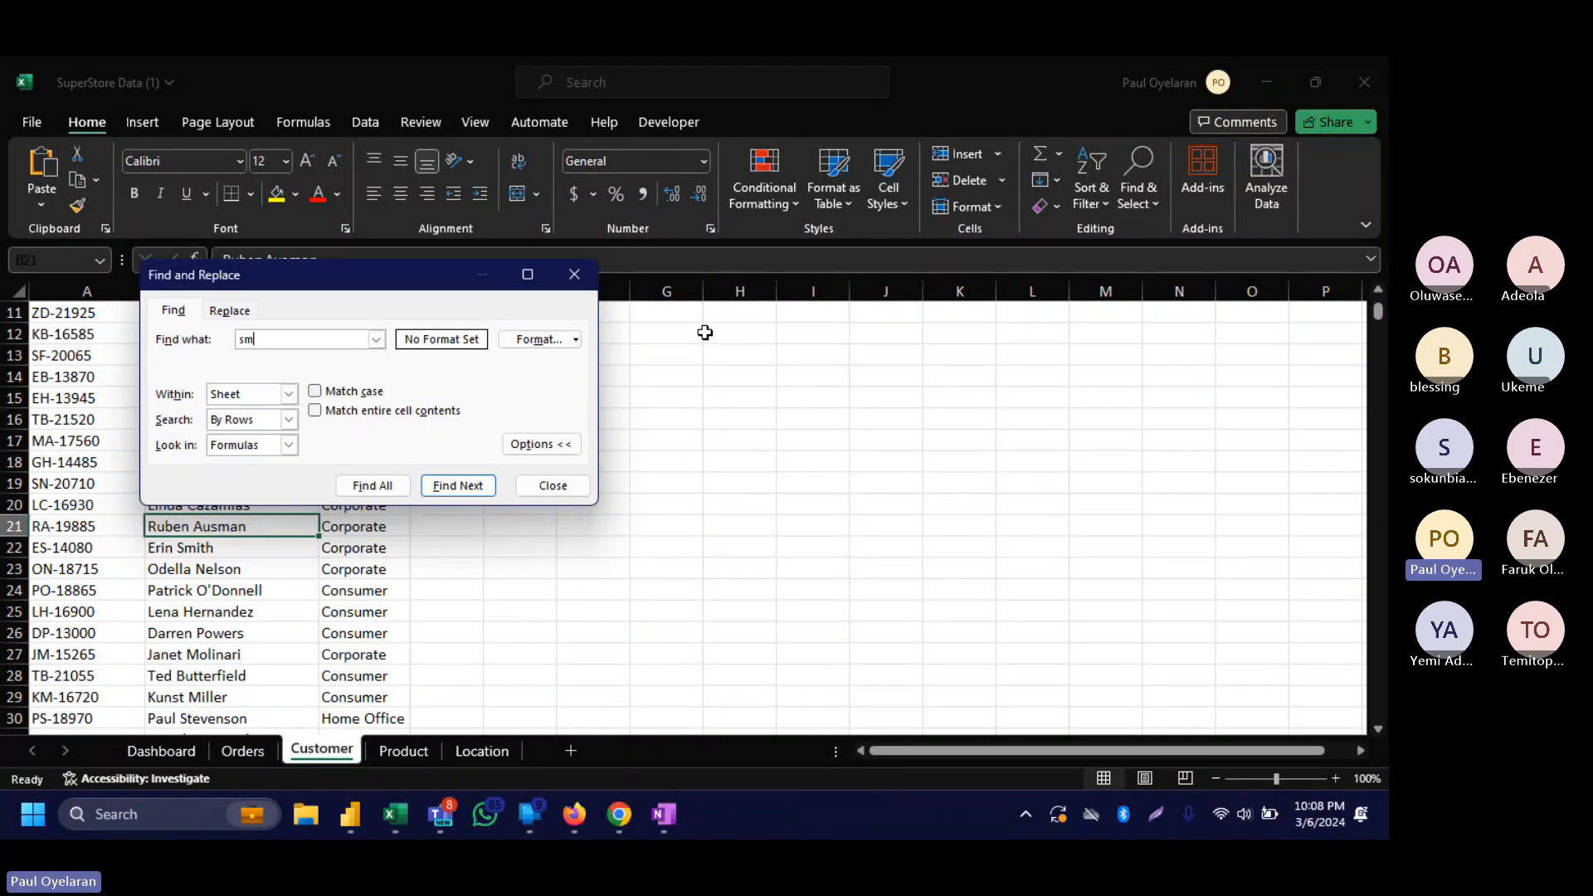
Recheck the top customer's ID in the Power BI table, and search for the full ID in the Customer sheet to locate the customer's name.
key("alt+Tab")
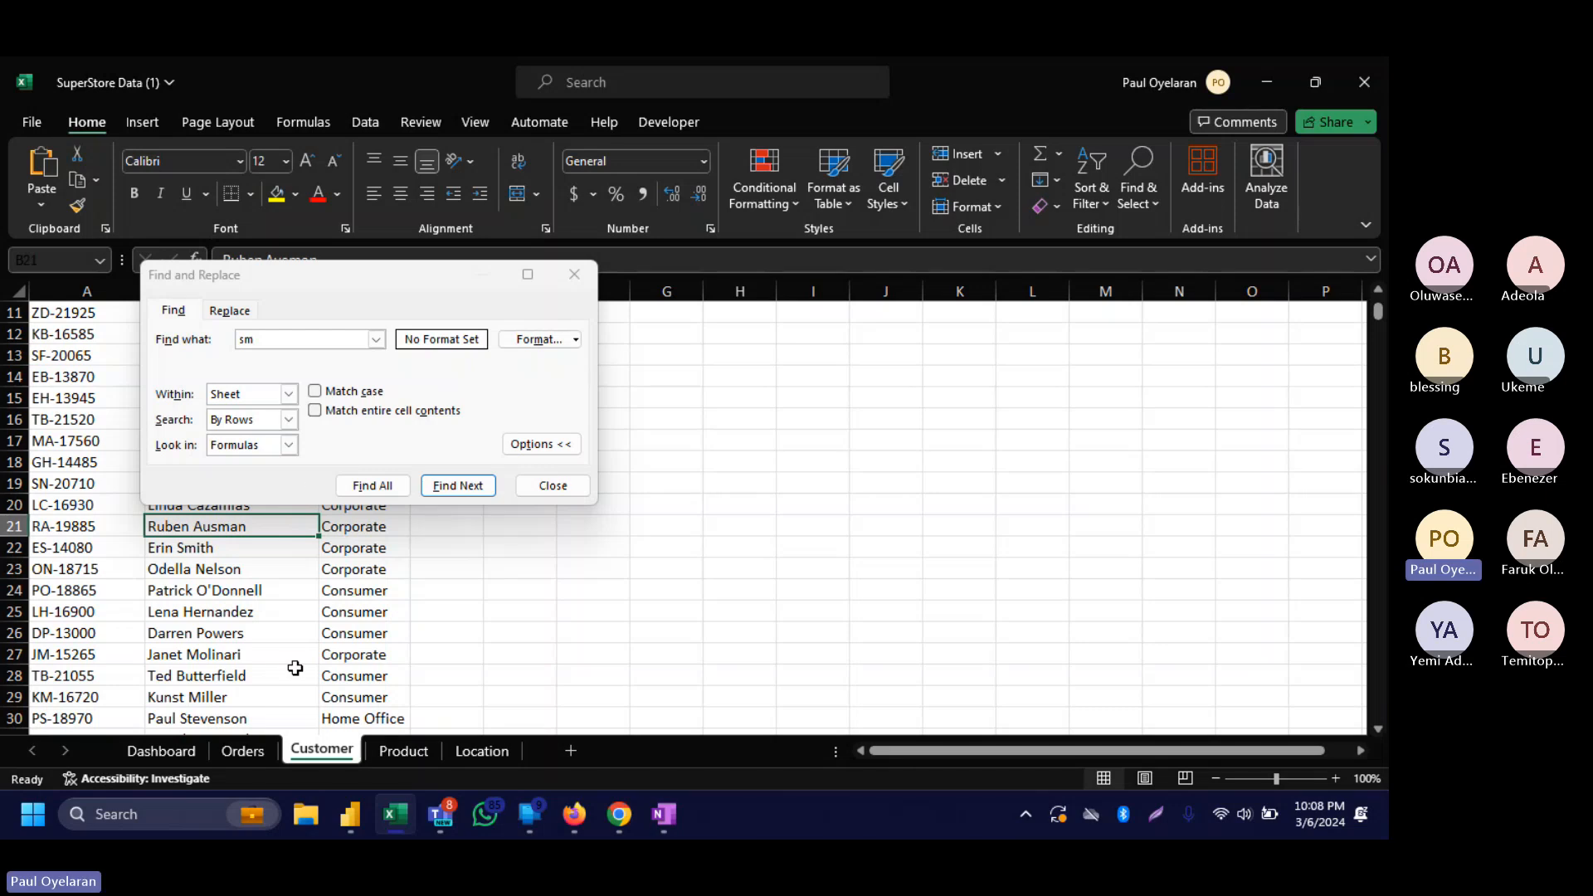
left_click(347, 817)
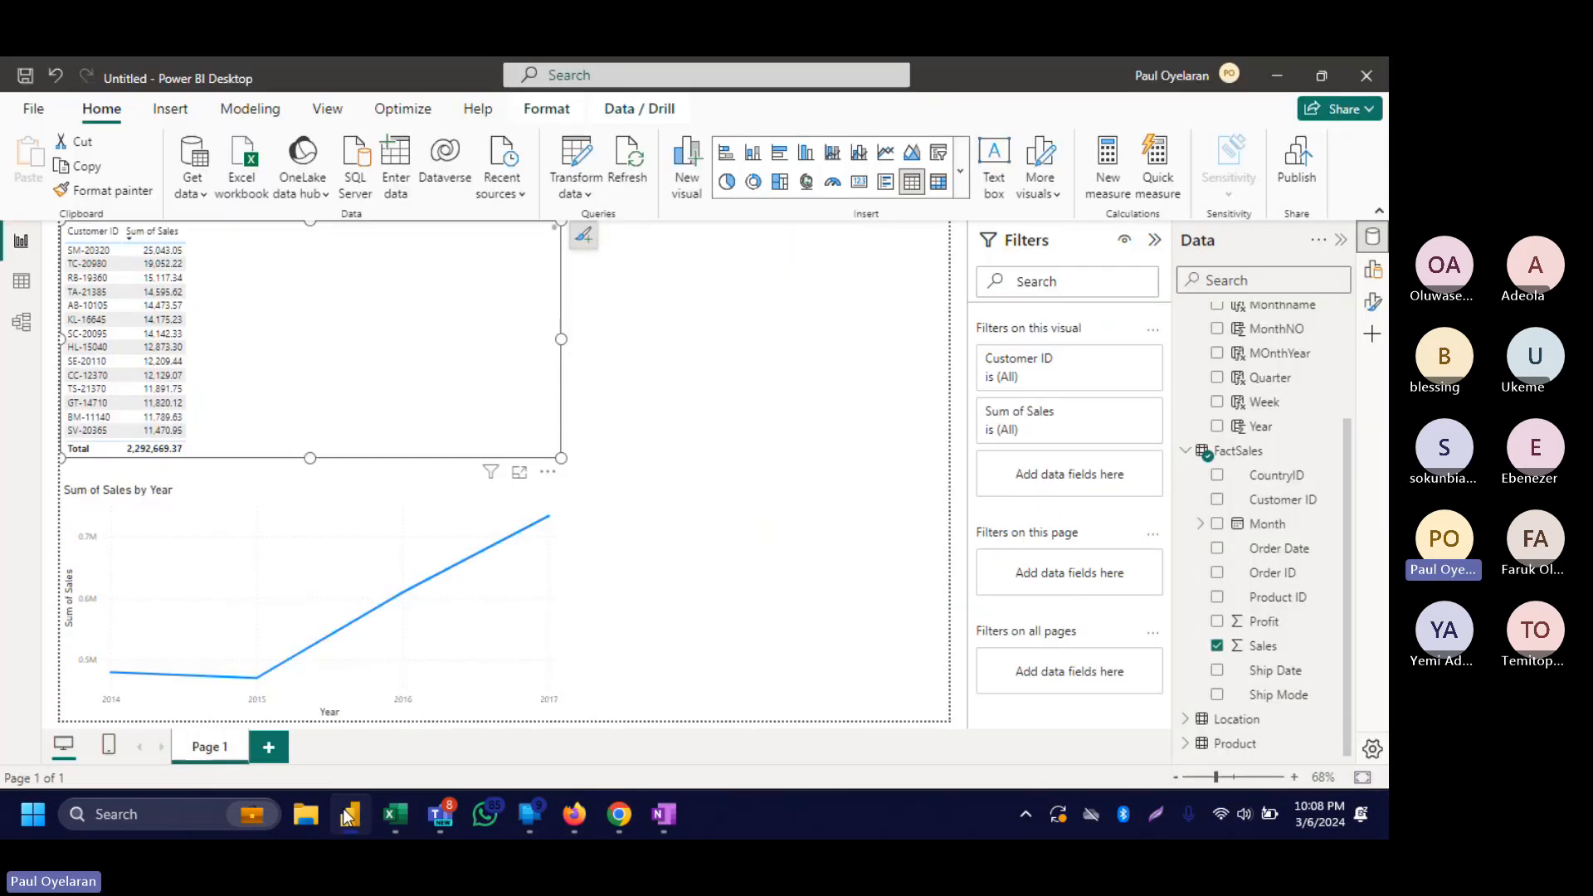
left_click(347, 817)
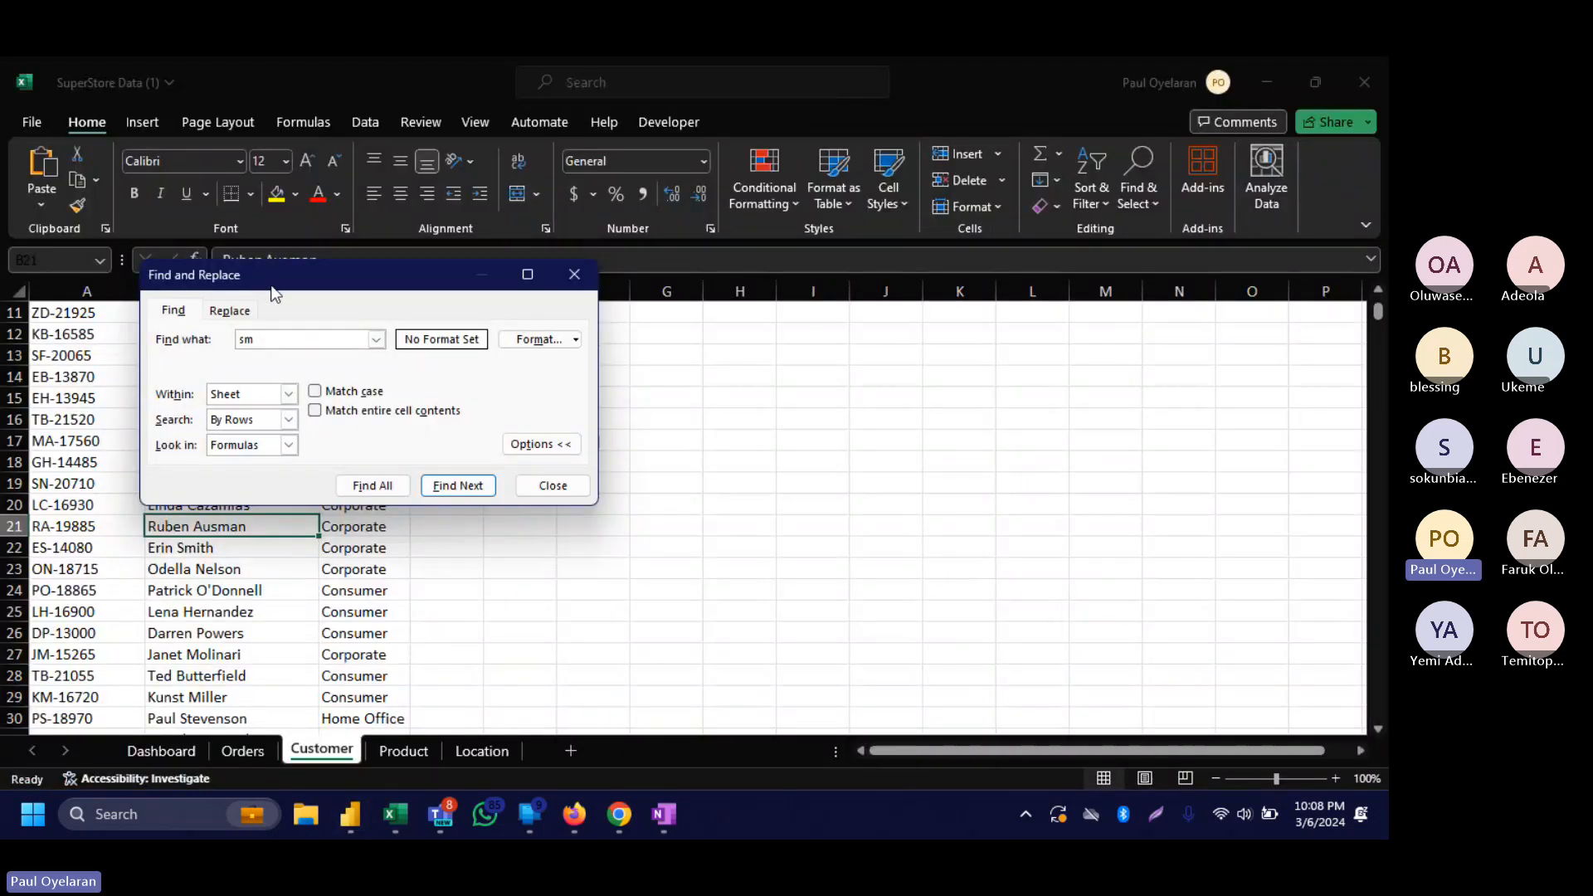
type("-")
type("20")
type("320")
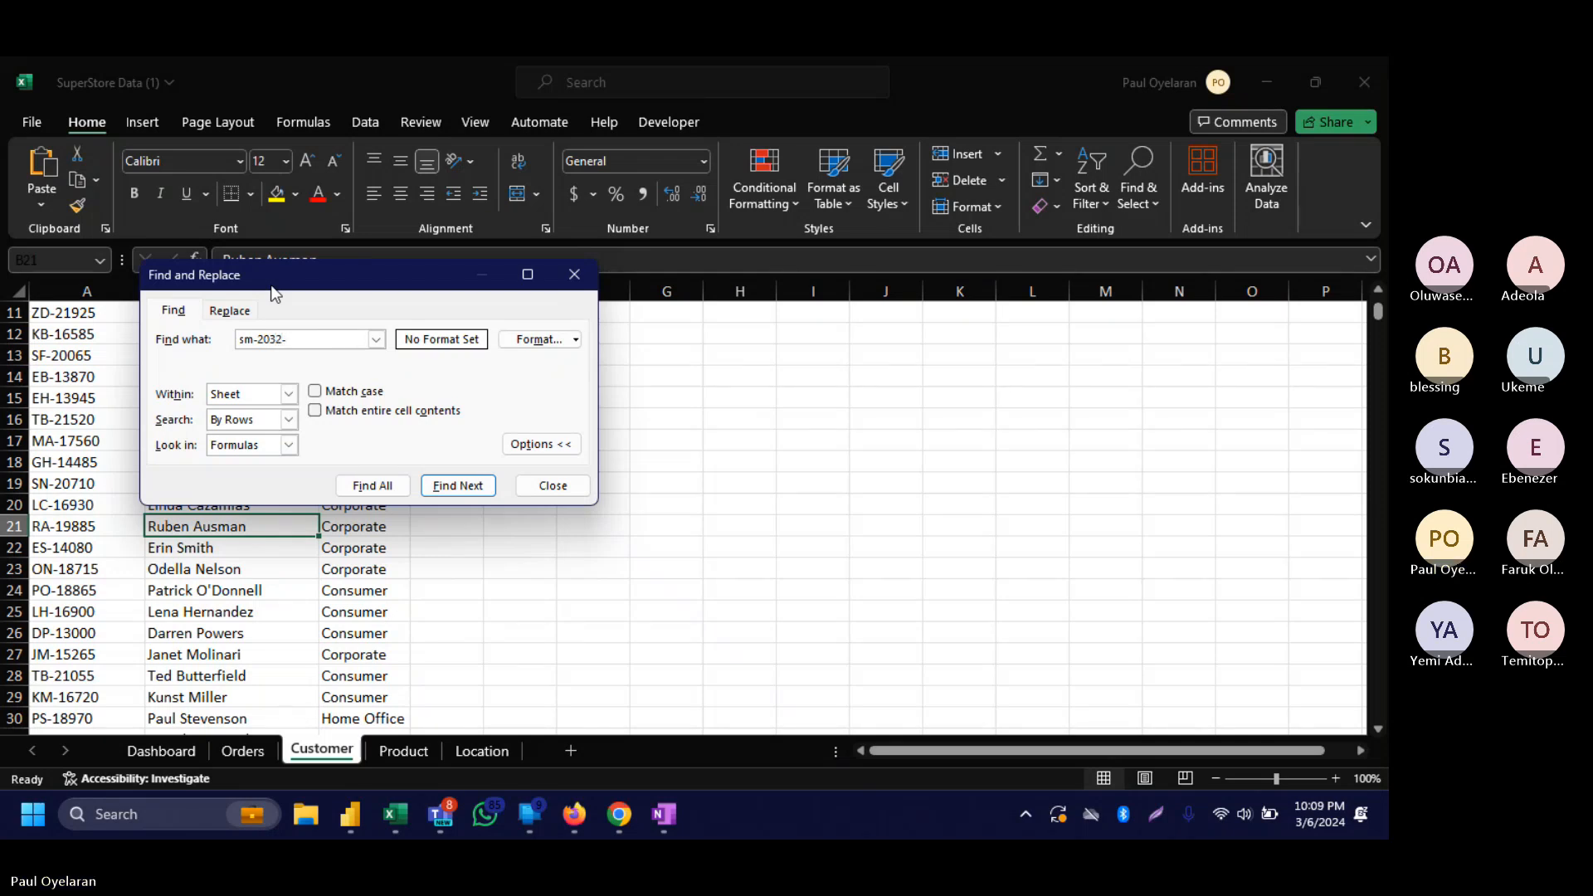
key("Return")
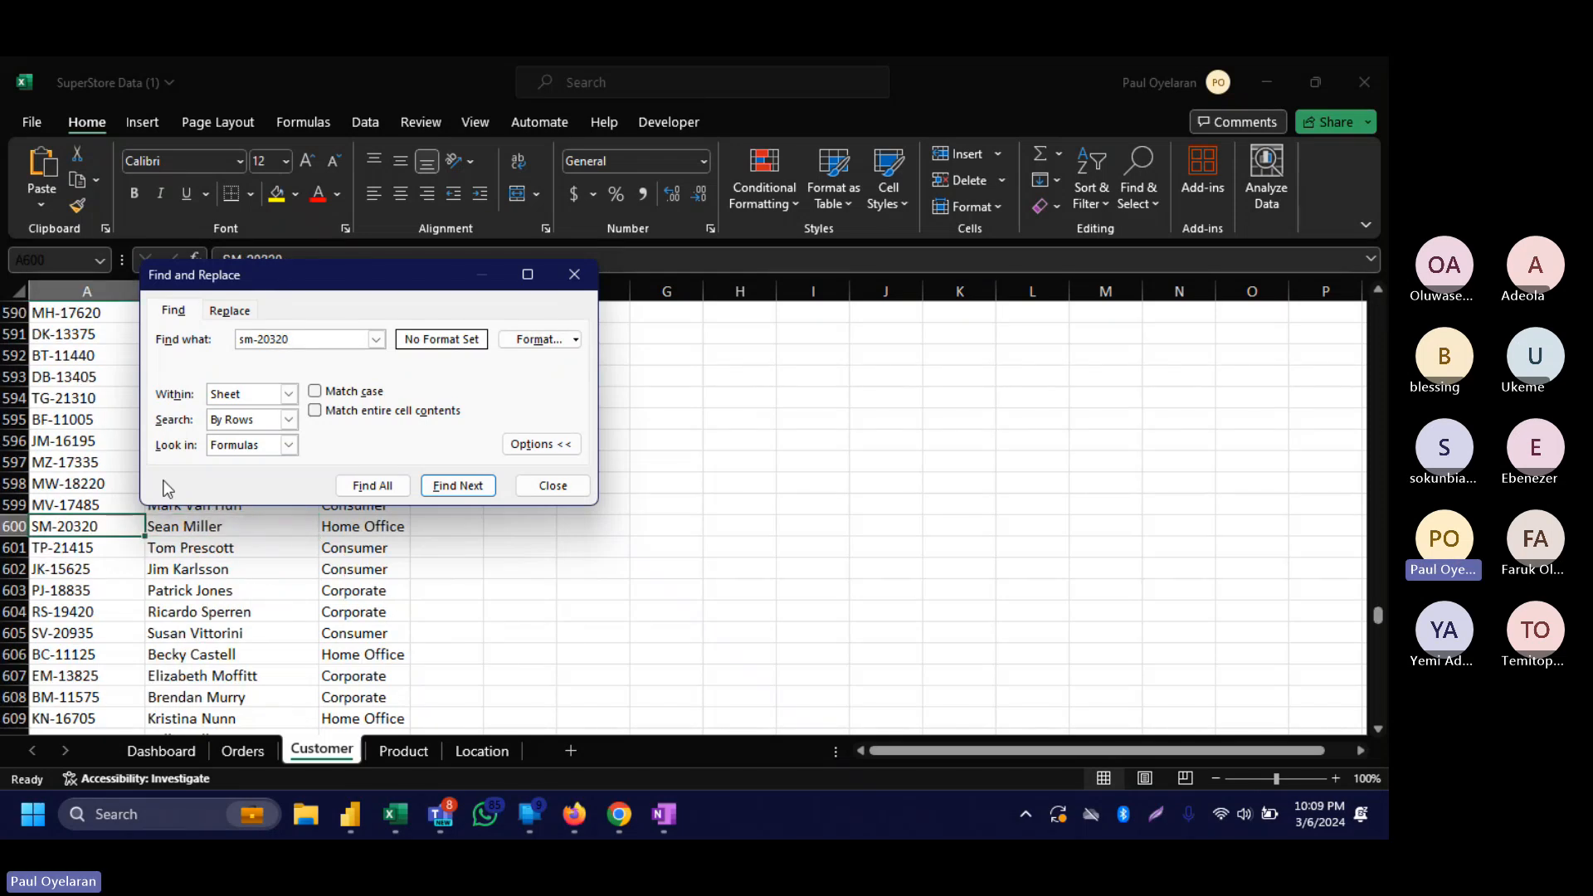
left_click(198, 536)
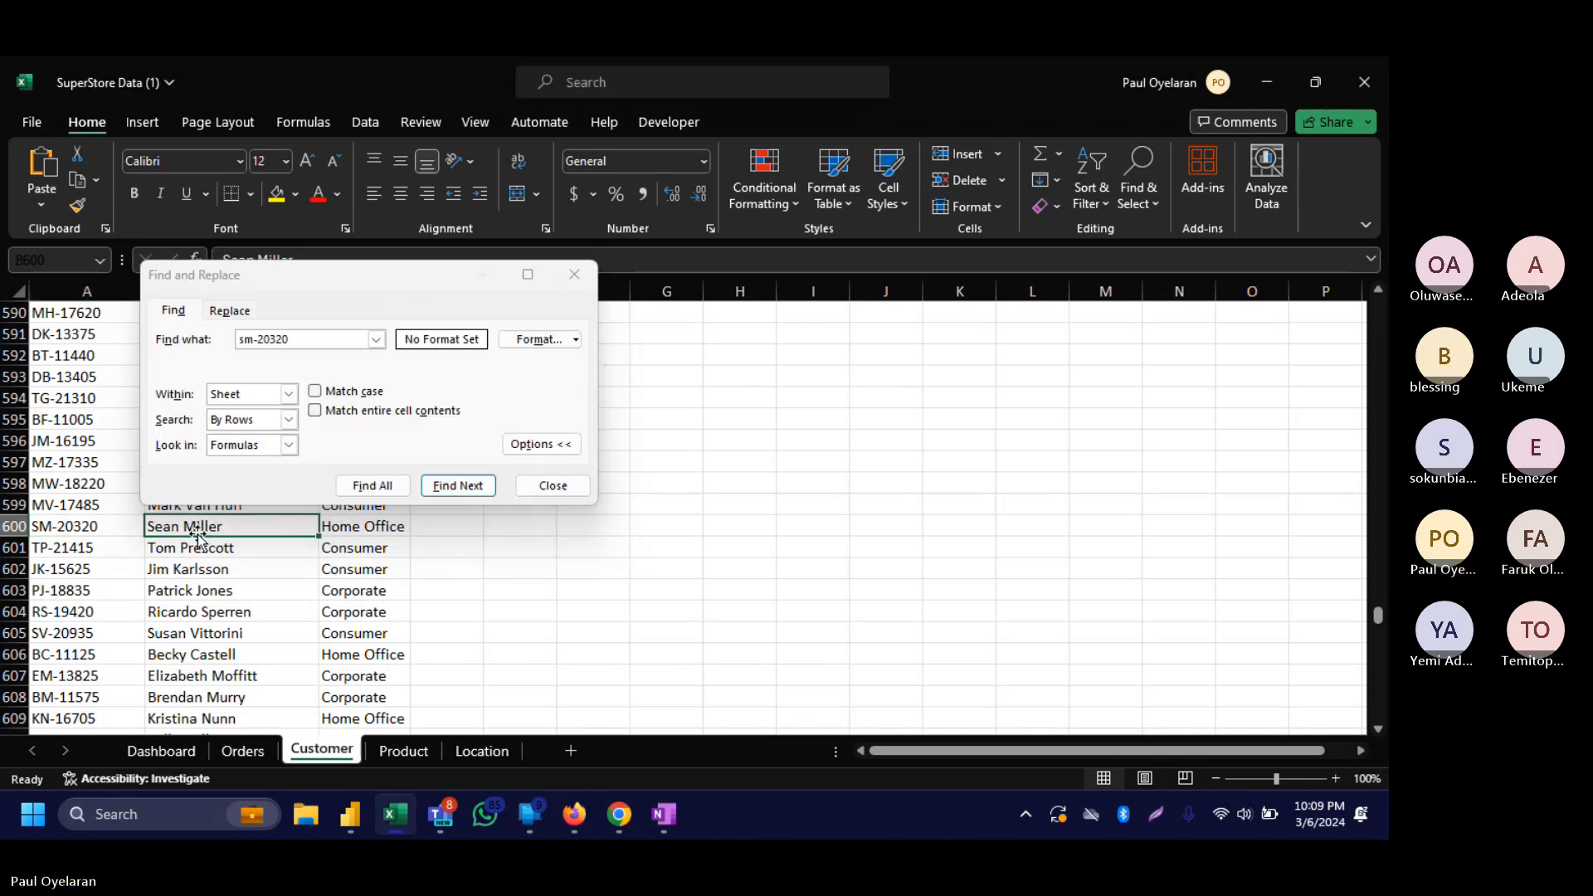
Return to Power BI and open the model view to examine the relationships of the FactSales table.
mouse_move(349, 817)
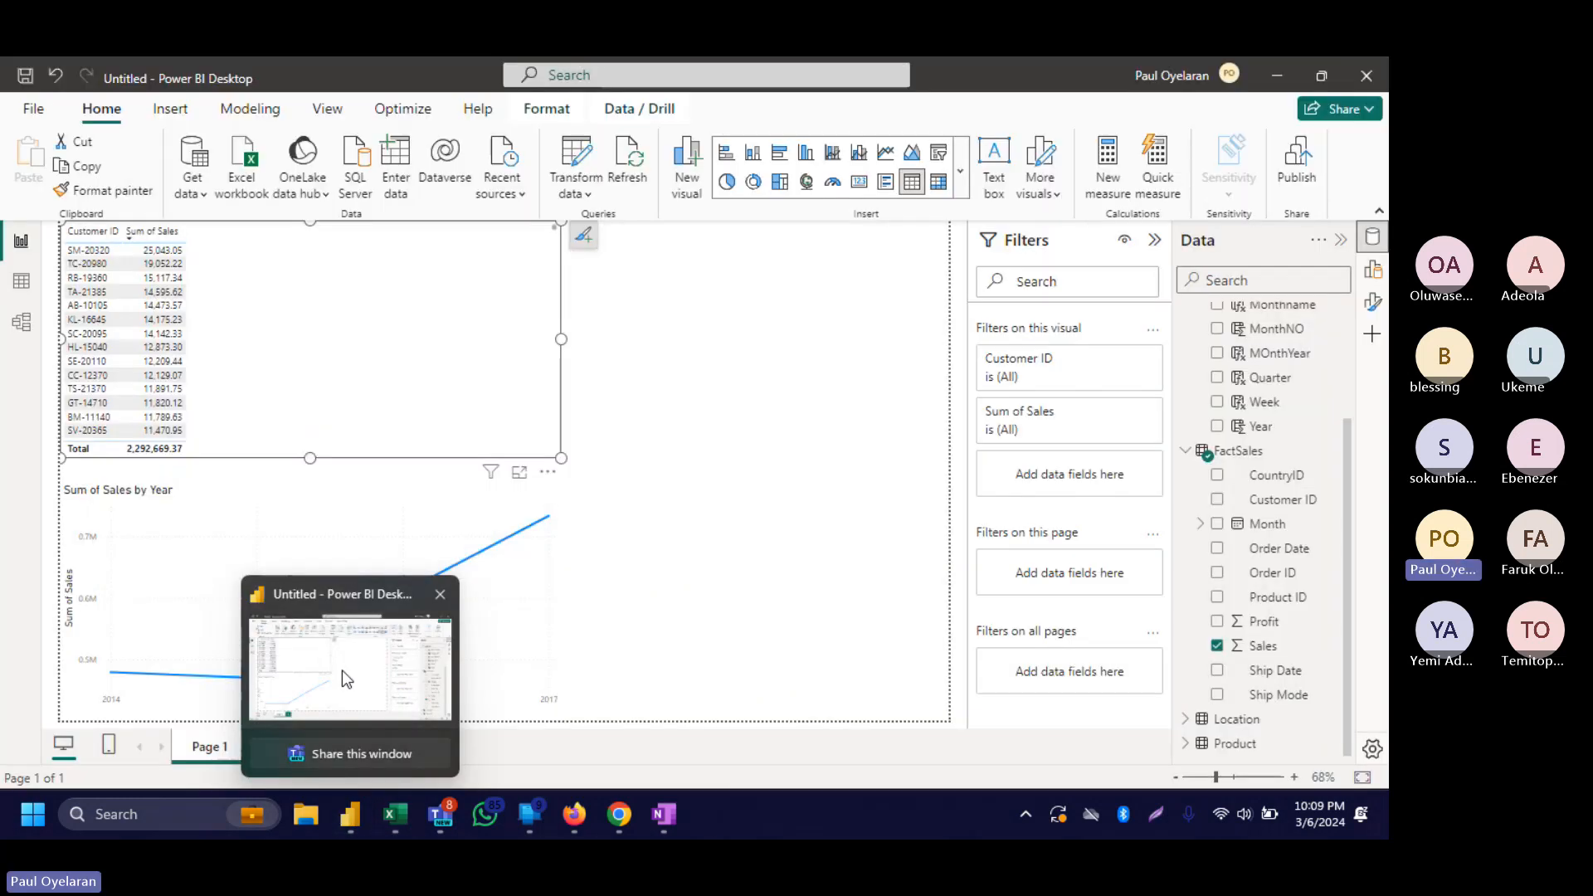
left_click(345, 678)
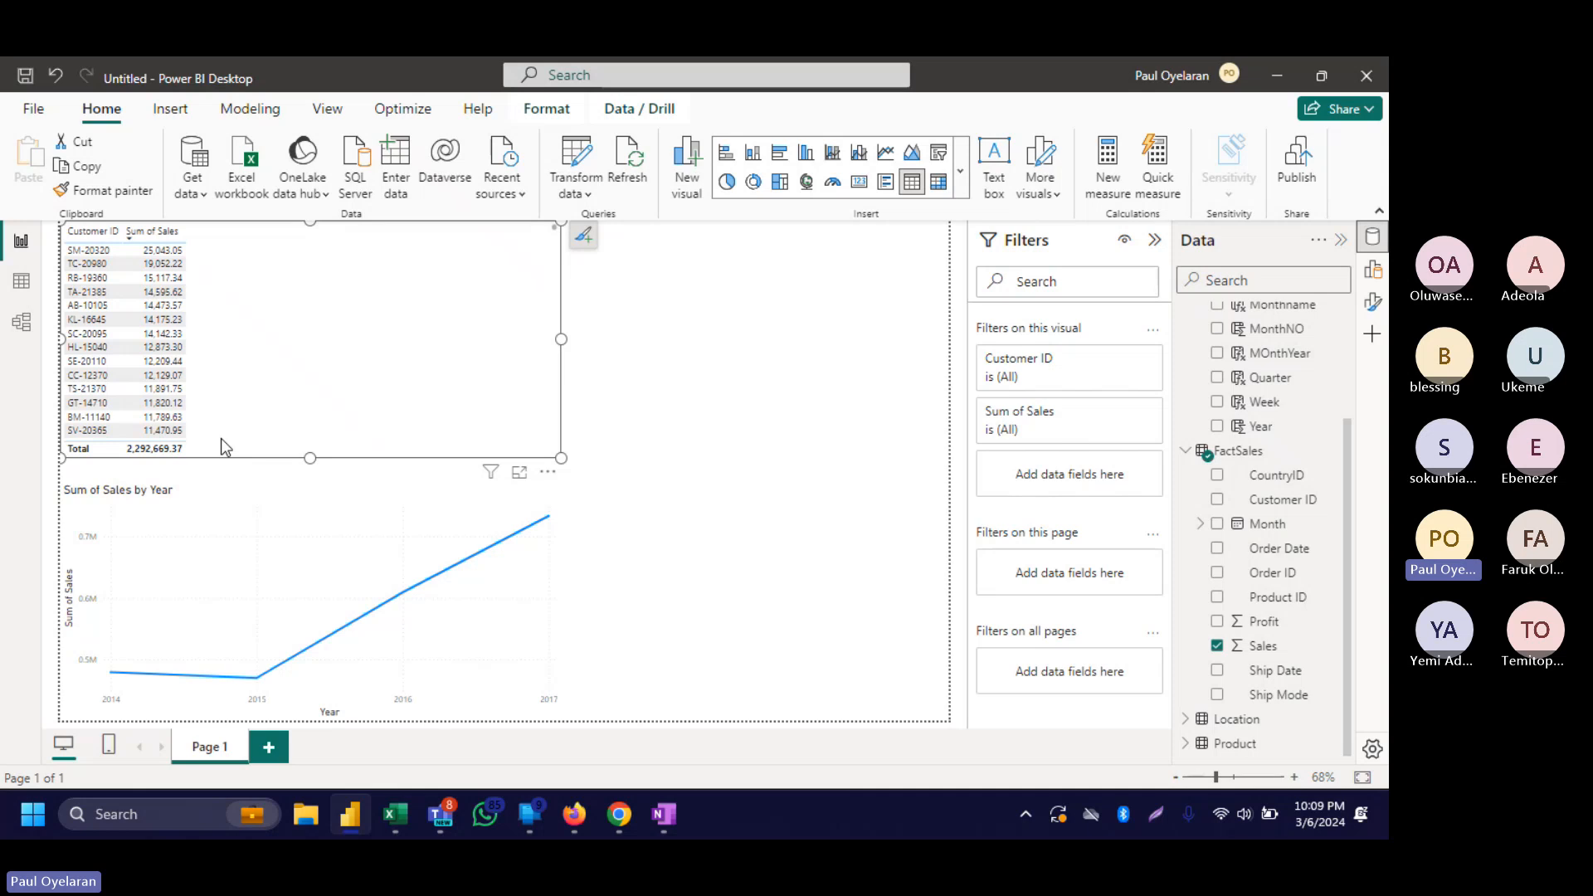
left_click(22, 336)
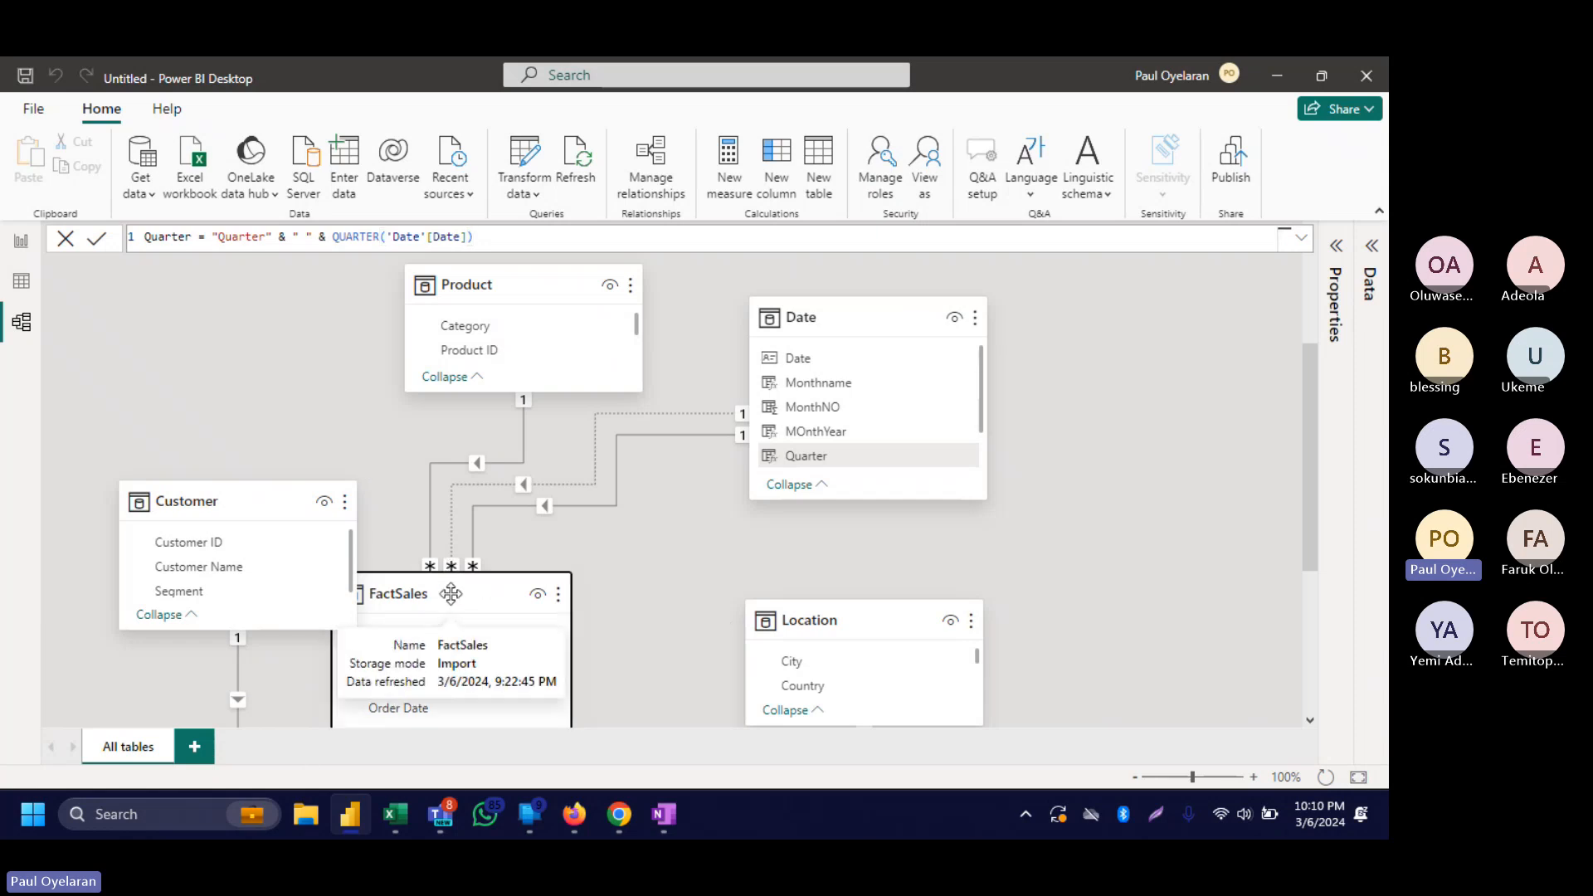
Move the FactSales table clear of the Customer table in the model diagram, and return to the report view.
left_click_drag(451, 593, 514, 542)
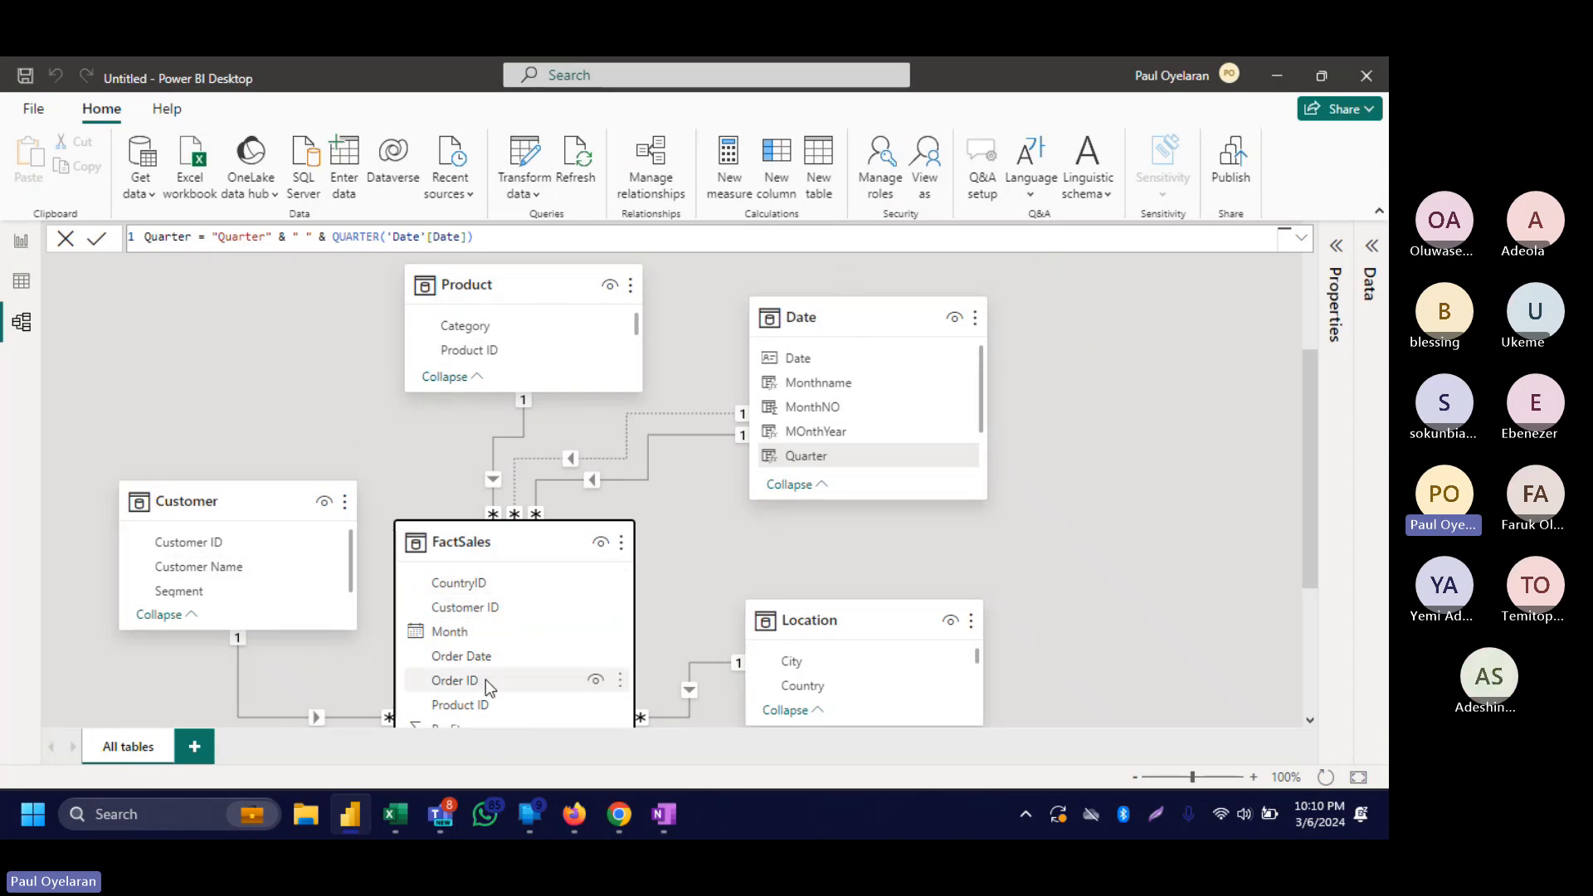
left_click(19, 241)
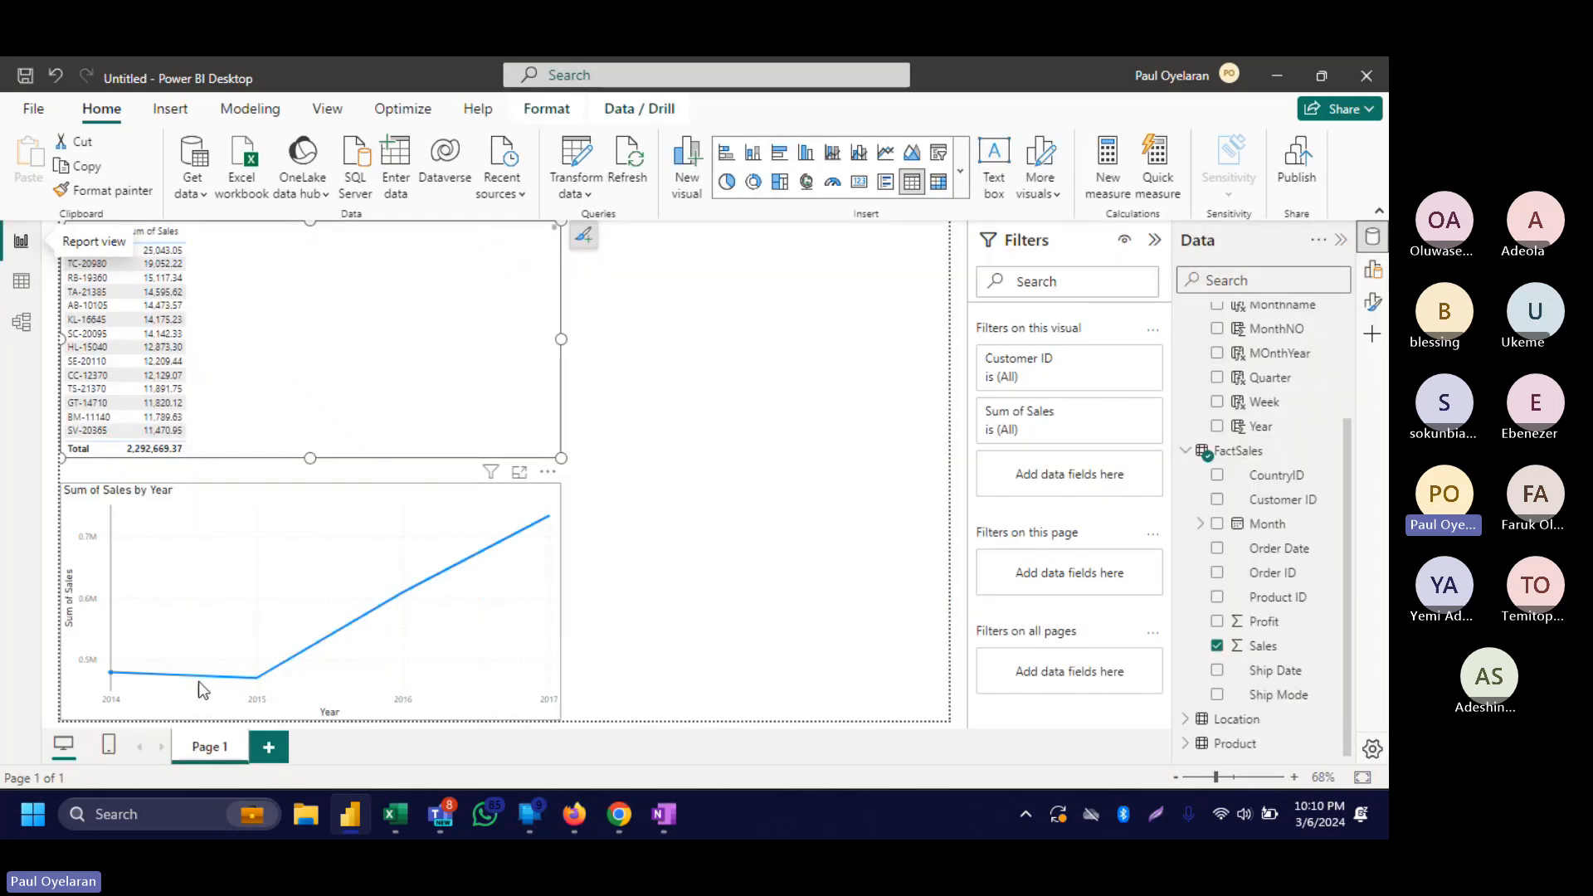
Switch to the Orders sheet of the Excel workbook, close the Find and Replace dialog, and select the Customer ID cell in row 9684.
mouse_move(400, 823)
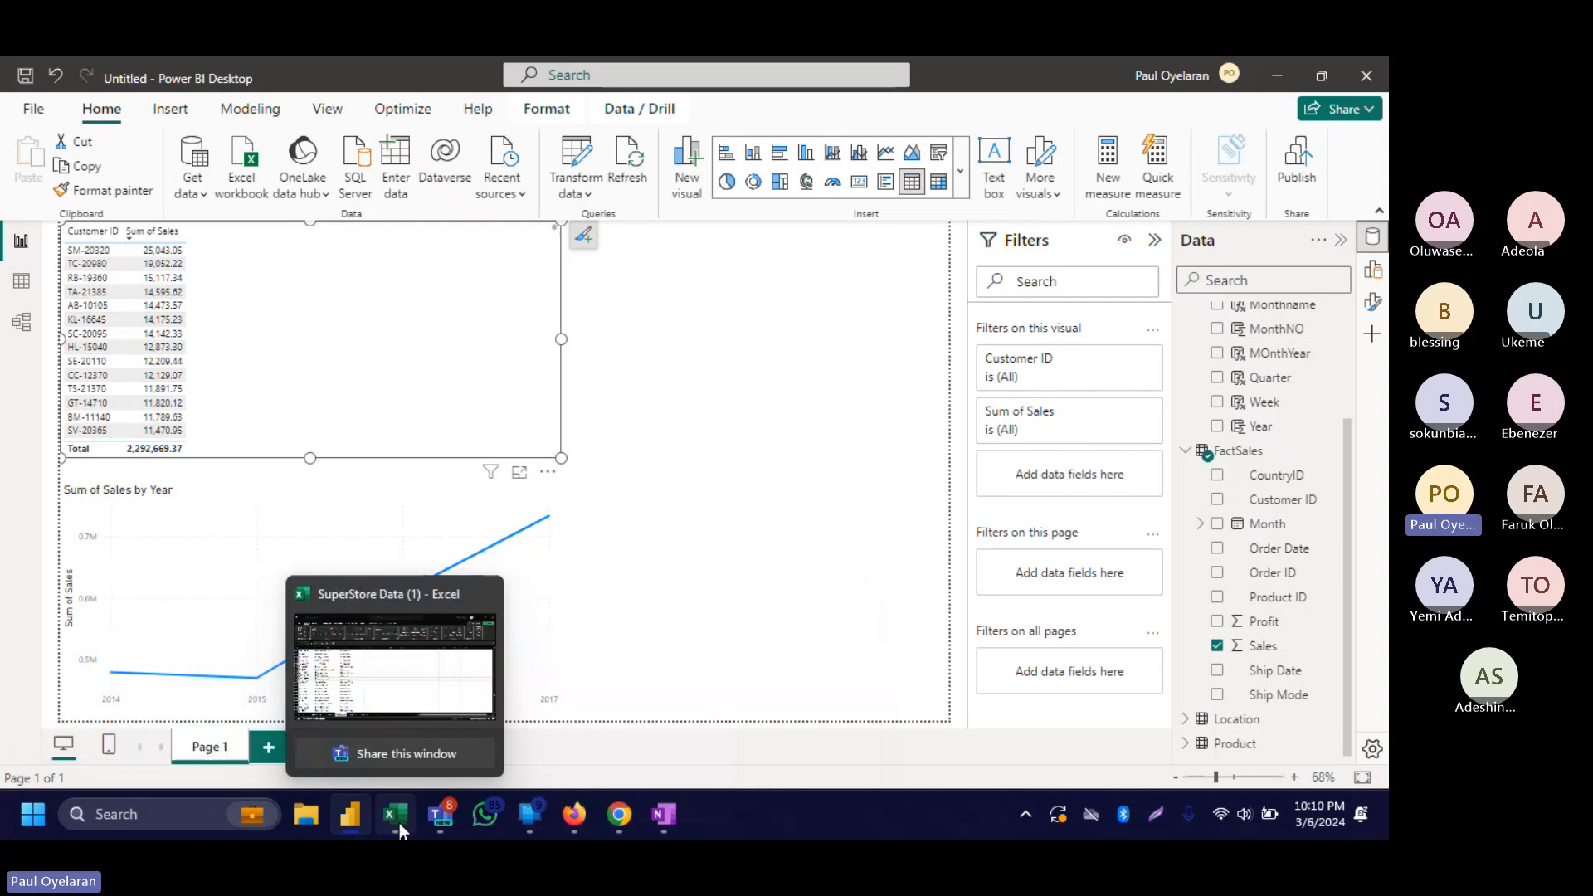
left_click(394, 664)
left_click(241, 752)
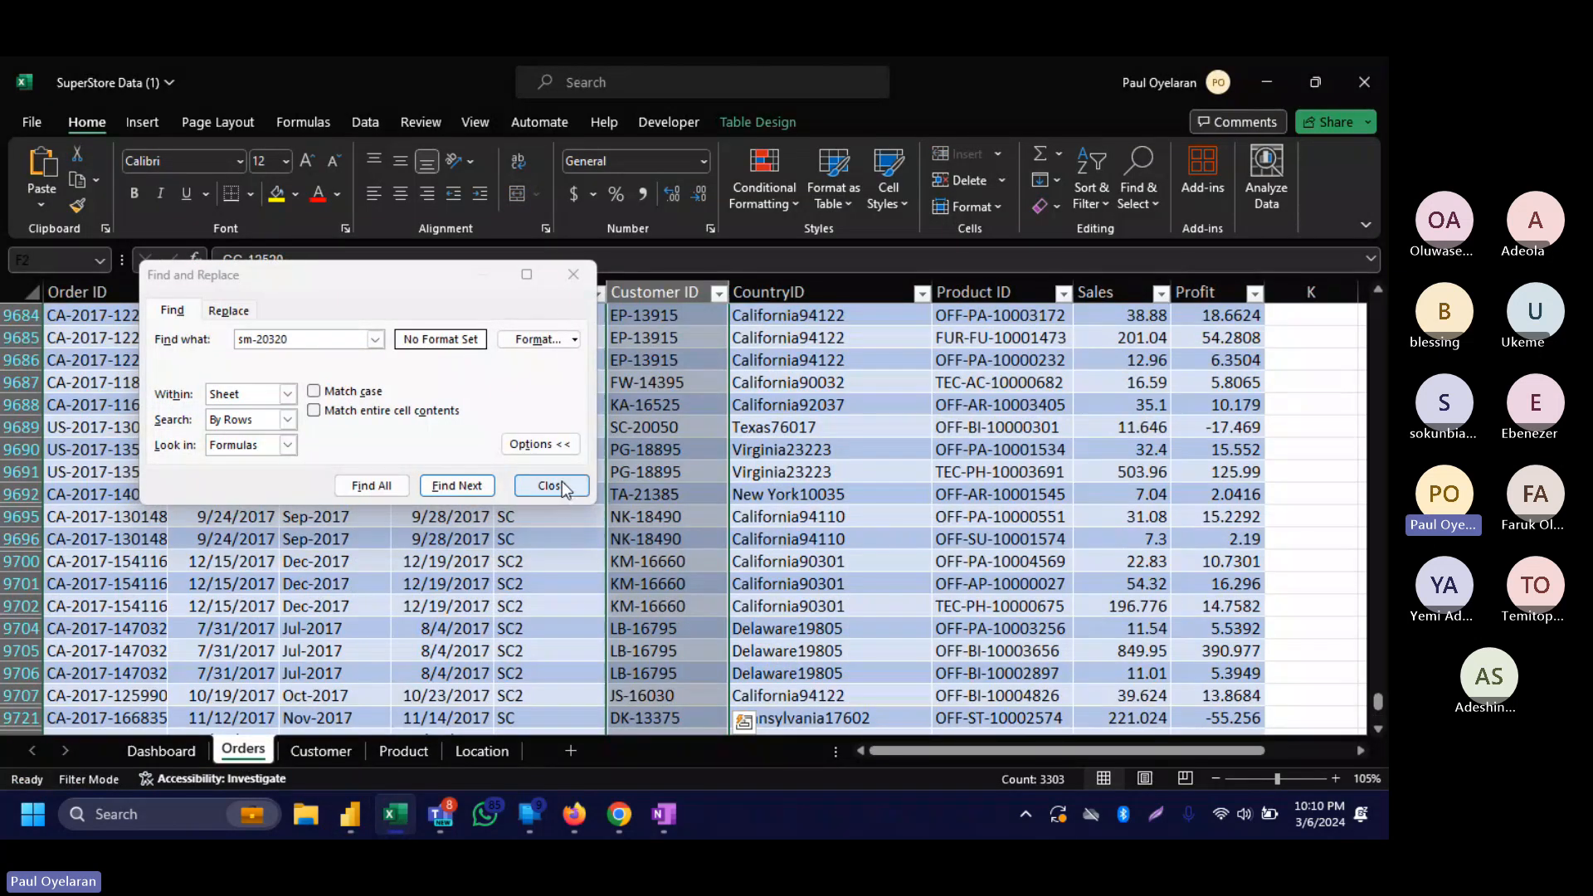
left_click(561, 483)
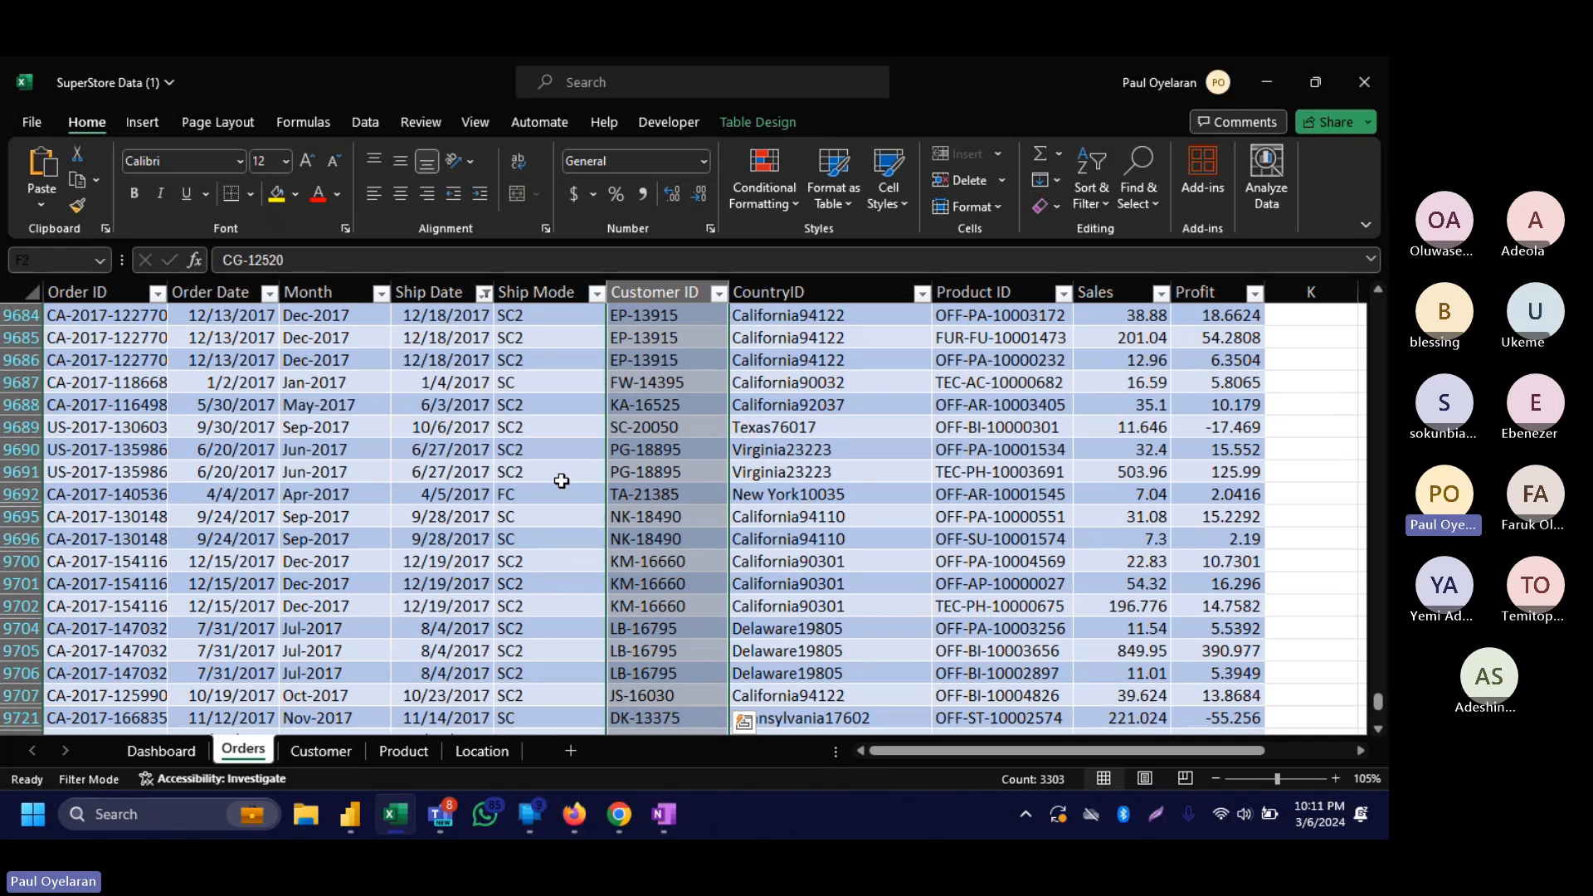
left_click(681, 320)
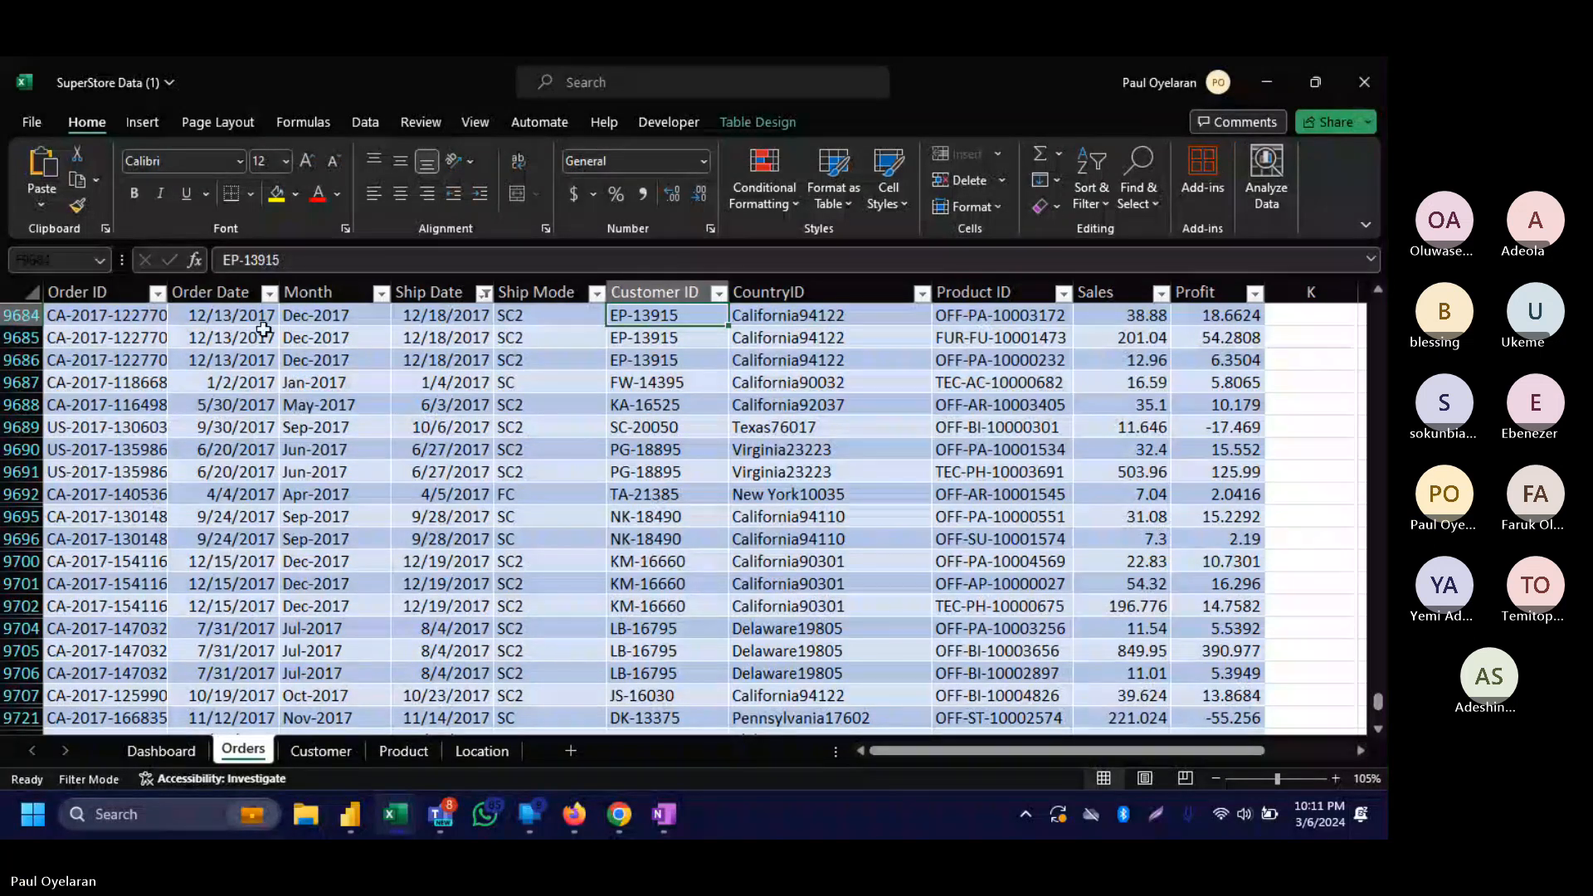
Switch to the Teams meeting window and show the list of participants.
mouse_move(459, 810)
left_click(390, 663)
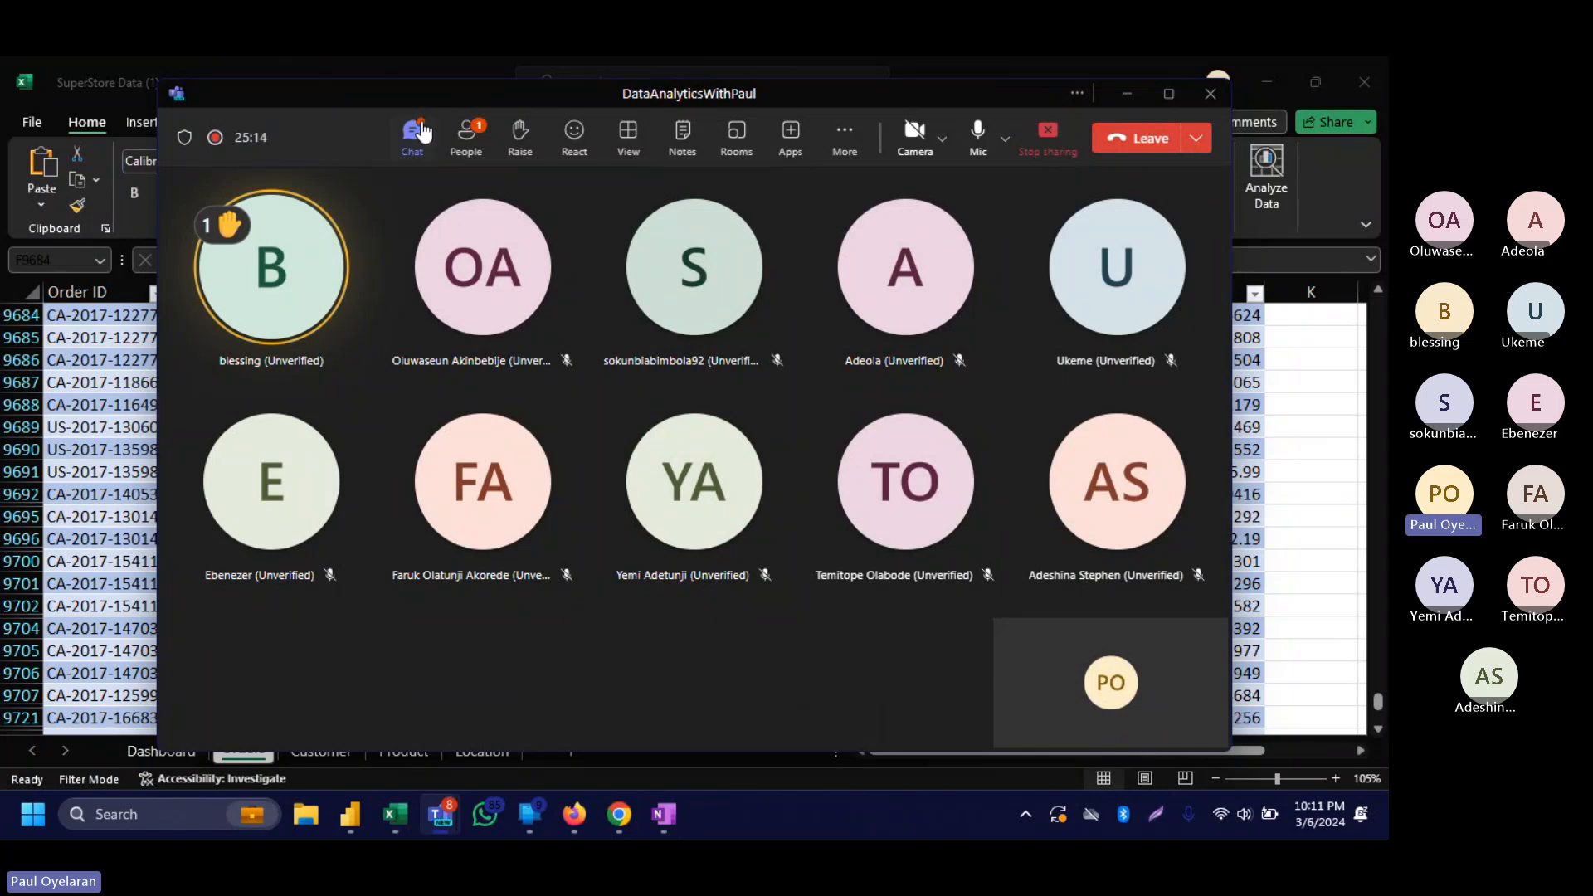
left_click(463, 143)
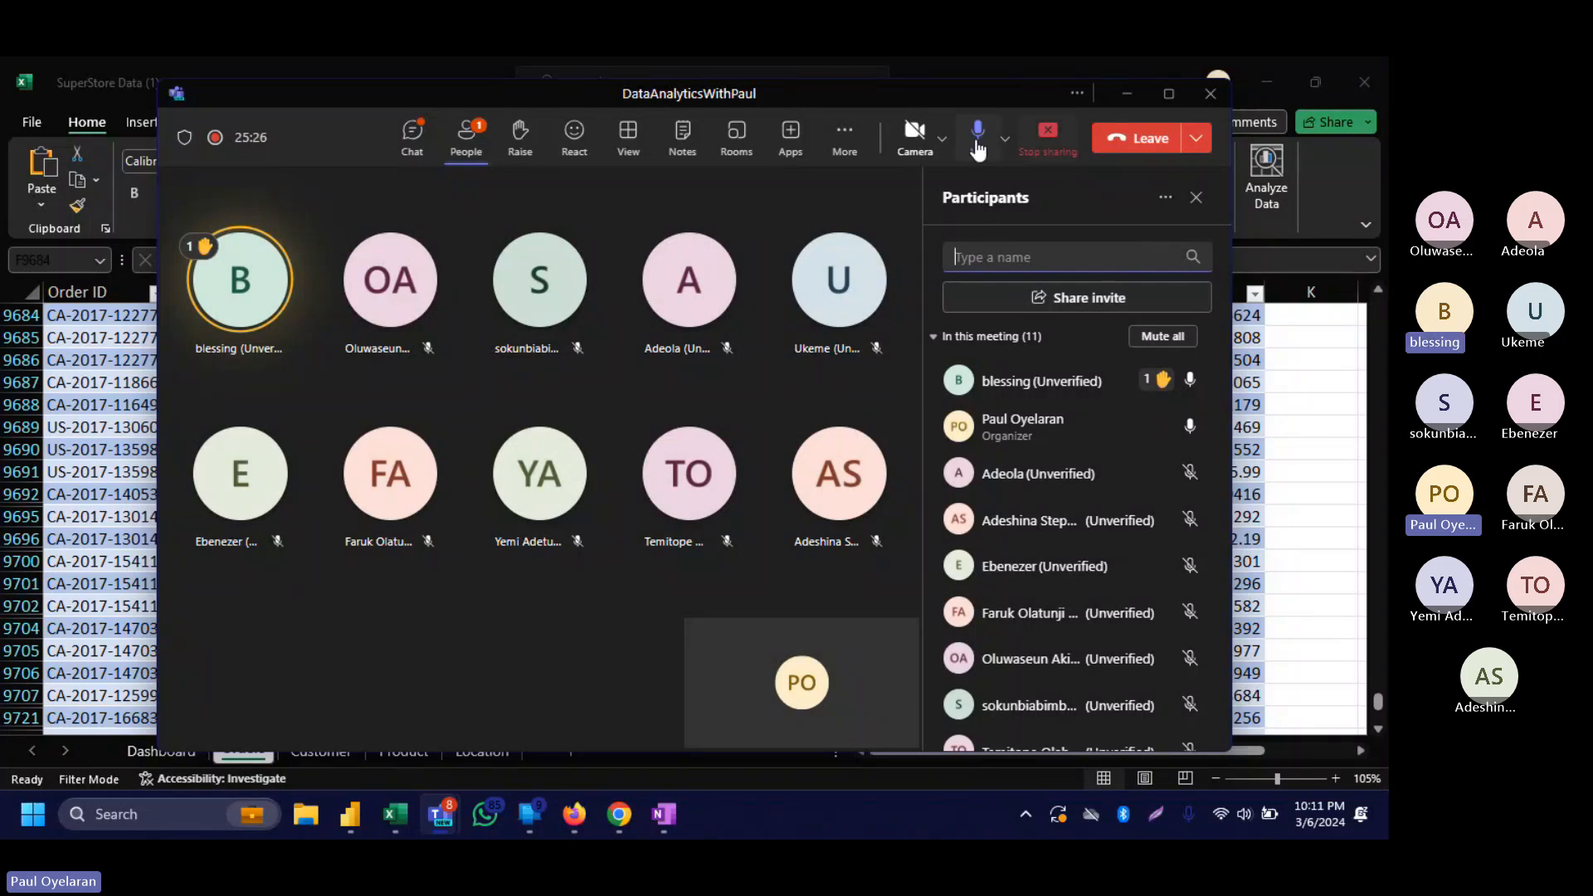
Stop the recording and transcription of the Teams meeting.
left_click(846, 137)
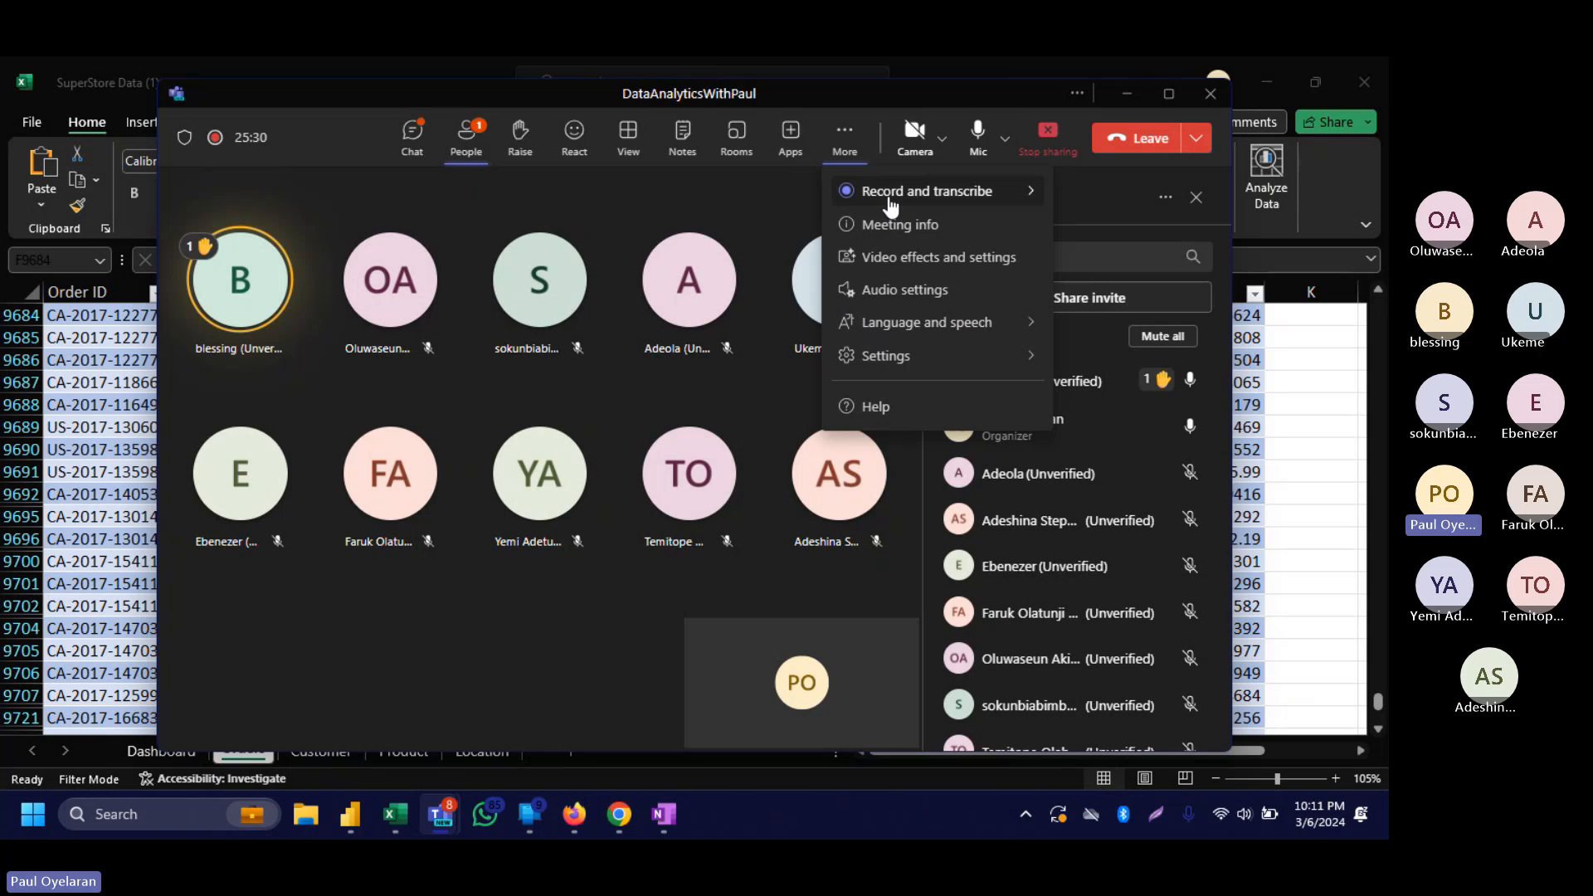
mouse_move(890, 205)
left_click(757, 206)
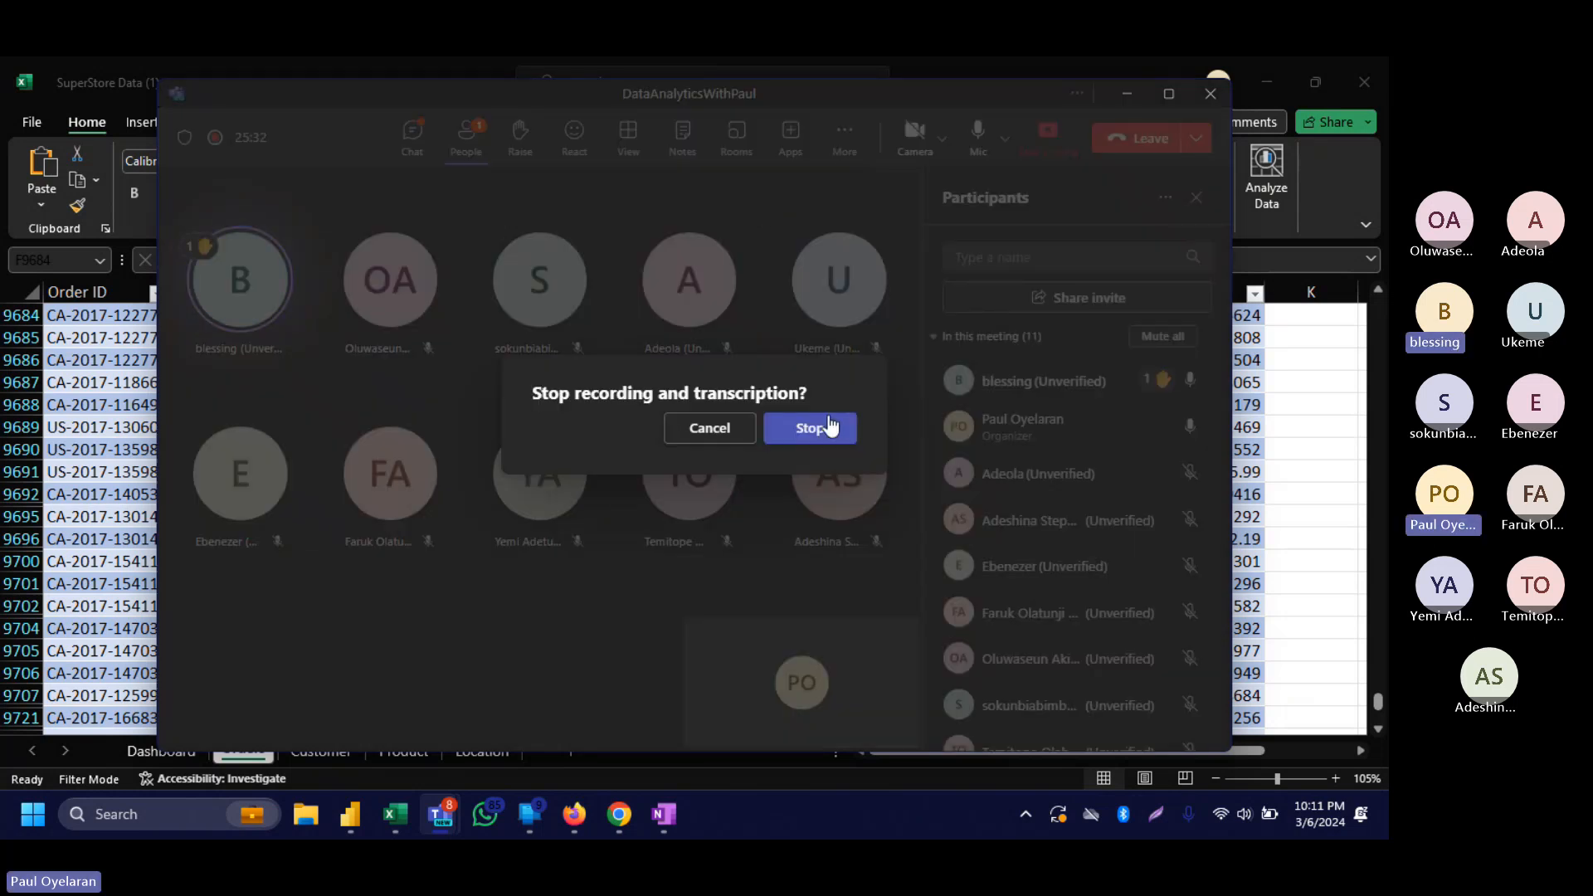